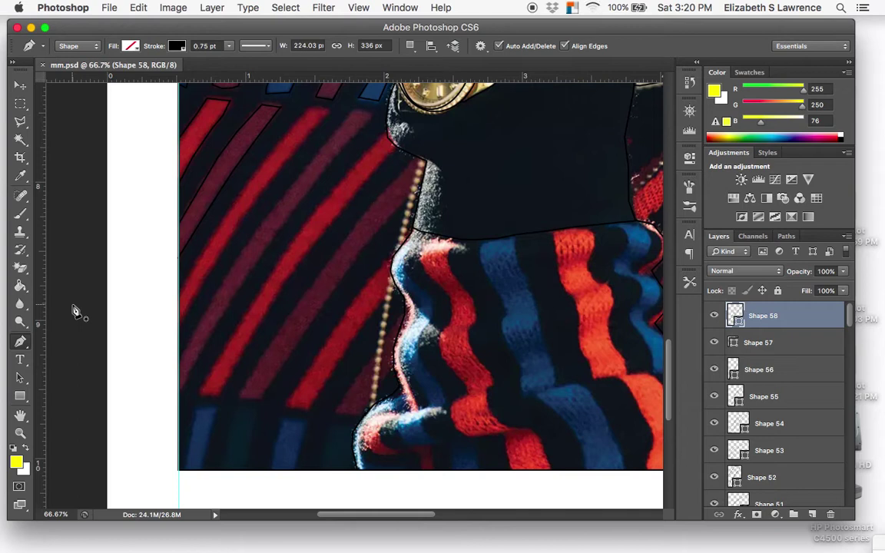
# - Start a Pen tool outline on the first untraced red stripe, following its upper-left edge from the image border through its lower section
pyautogui.scroll(-3, 175, 300)
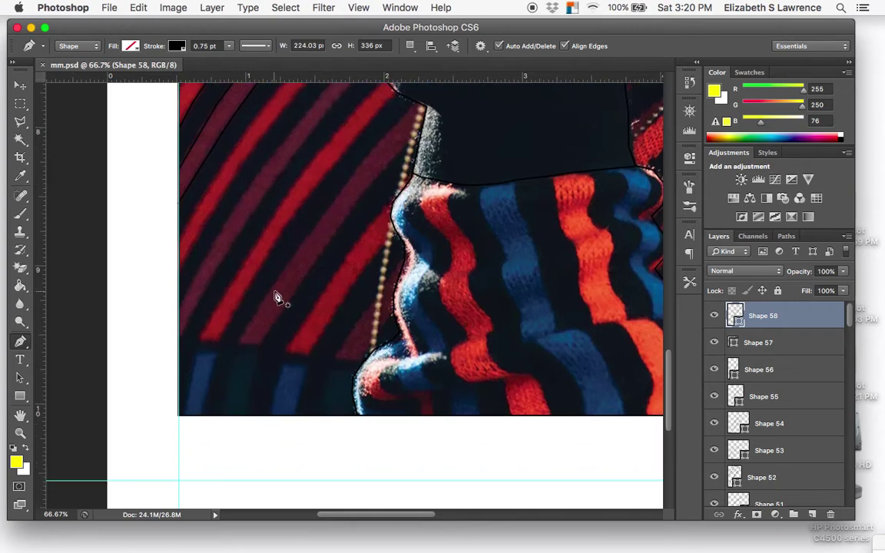
pyautogui.press('super+plus')
pyautogui.scroll(5, 274, 297)
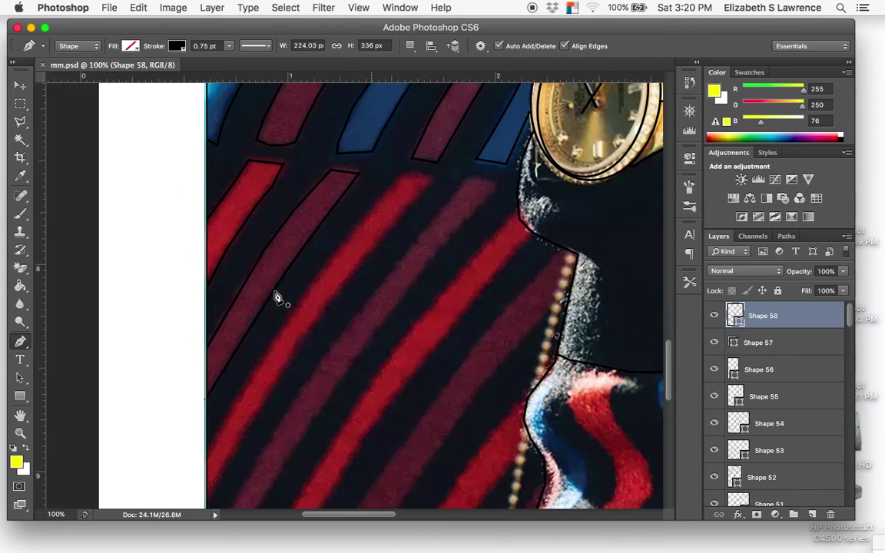
pyautogui.press('super+plus')
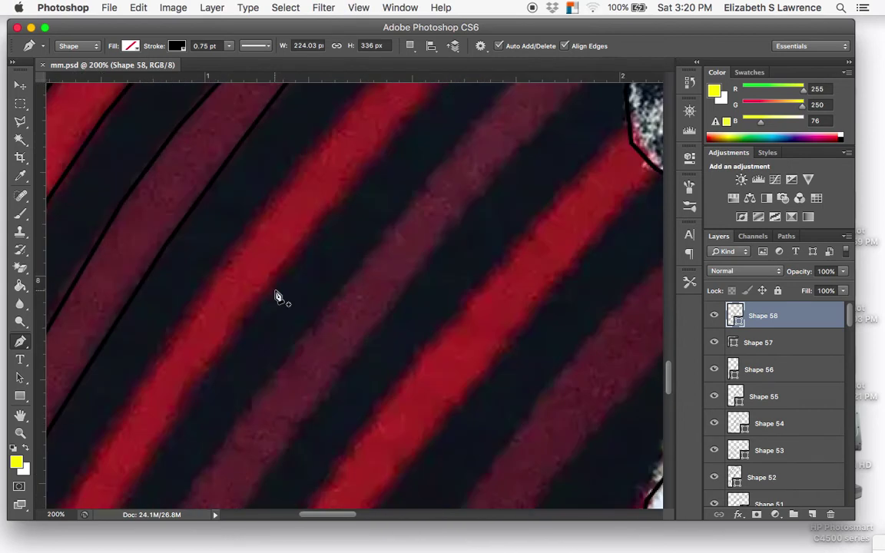
pyautogui.scroll(-3, 276, 297)
pyautogui.scroll(-1, 277, 296)
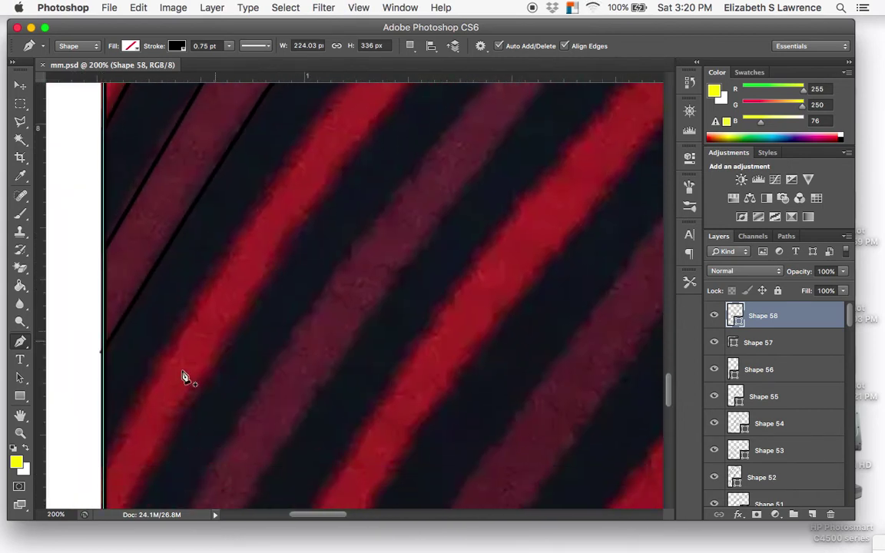
pyautogui.click(105, 460)
pyautogui.click(137, 399)
pyautogui.click(175, 328)
pyautogui.click(222, 258)
pyautogui.click(274, 173)
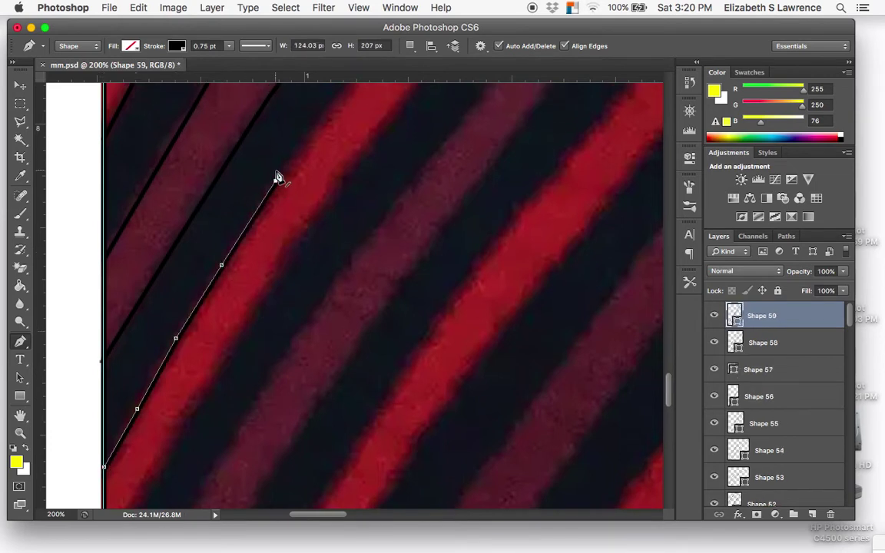
# - Continue the red stripe's outline along its upper-left edge to the upper end and across that end to its far corner
pyautogui.scroll(5, 277, 177)
pyautogui.hscroll(2, 277, 177)
pyautogui.click(252, 346)
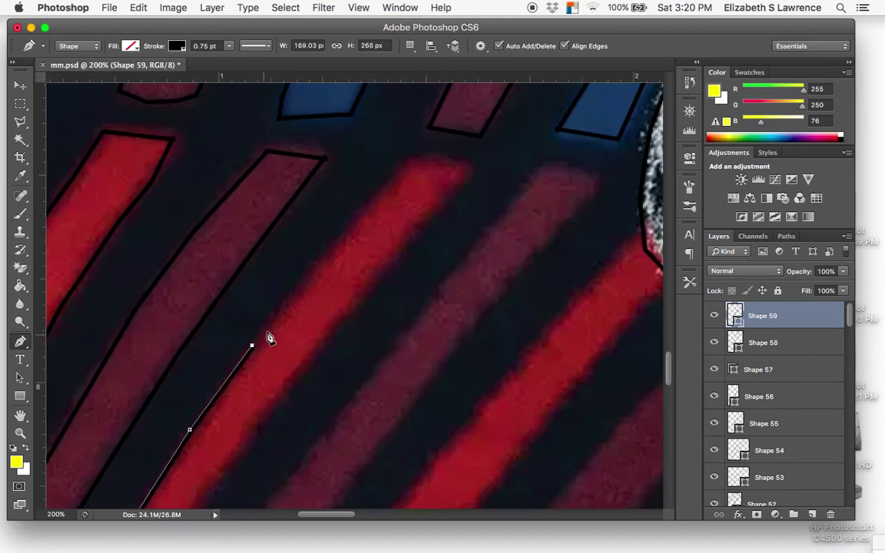
pyautogui.click(292, 295)
pyautogui.click(342, 231)
pyautogui.click(389, 179)
pyautogui.click(408, 160)
pyautogui.click(469, 167)
# - Trace the red stripe's lower-right edge from its upper end down to about the stripe's middle
pyautogui.click(426, 220)
pyautogui.click(374, 279)
pyautogui.scroll(-5, 378, 287)
pyautogui.hscroll(-3, 380, 269)
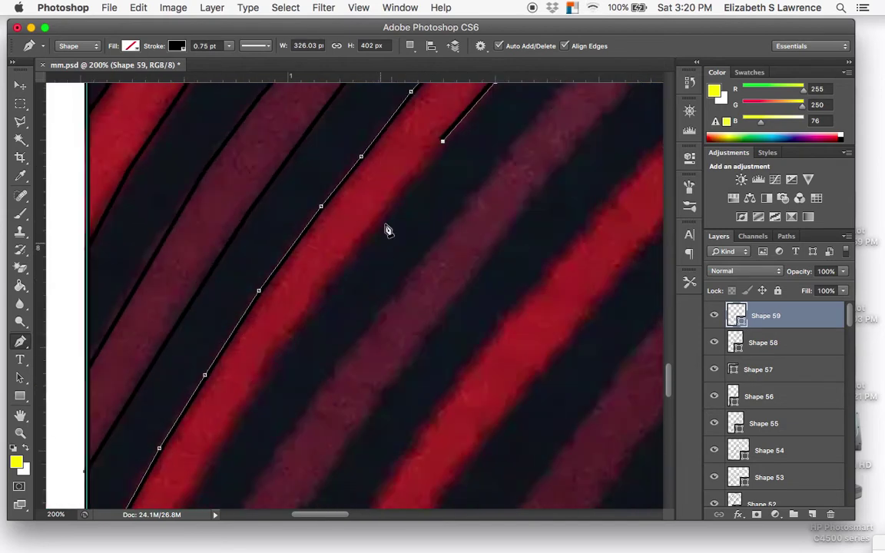
pyautogui.click(382, 215)
pyautogui.click(349, 256)
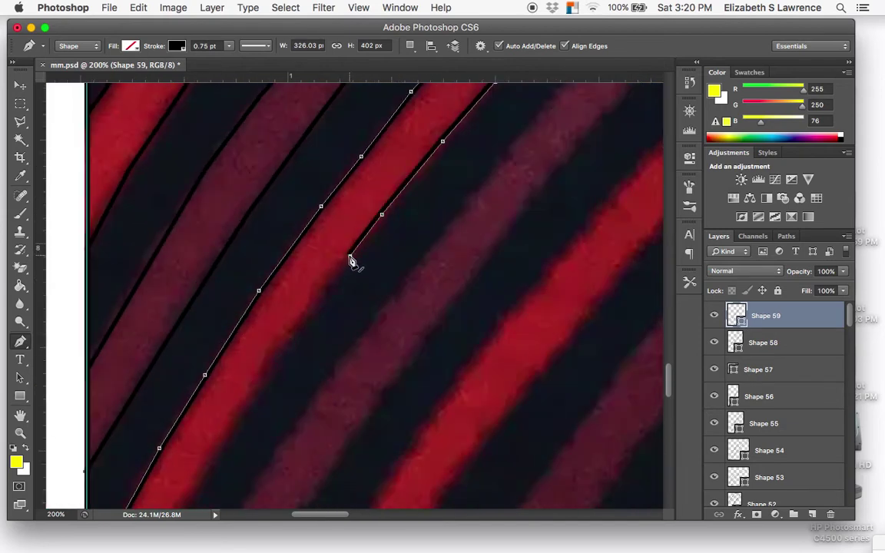
pyautogui.click(313, 305)
pyautogui.click(277, 352)
# - Complete the red stripe's lower-right edge down to the image's left border and finish the open outline
pyautogui.scroll(-5, 283, 356)
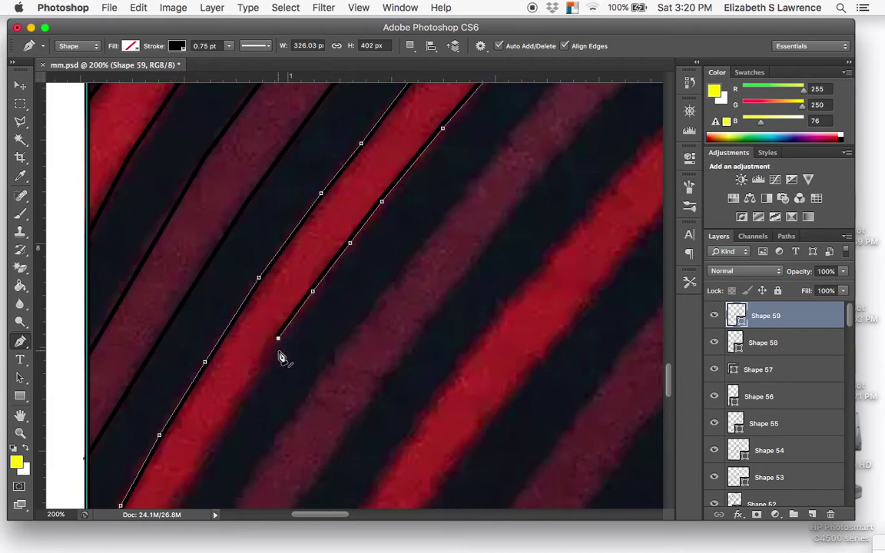
pyautogui.hscroll(-4, 282, 357)
pyautogui.click(347, 273)
pyautogui.click(317, 321)
pyautogui.click(284, 380)
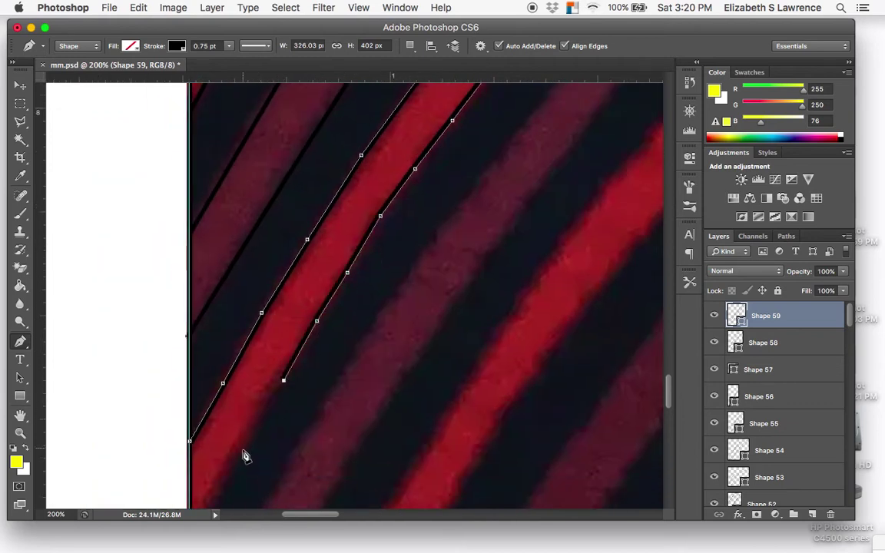
pyautogui.scroll(-6, 241, 458)
pyautogui.hscroll(-2, 243, 459)
pyautogui.click(289, 252)
pyautogui.click(256, 296)
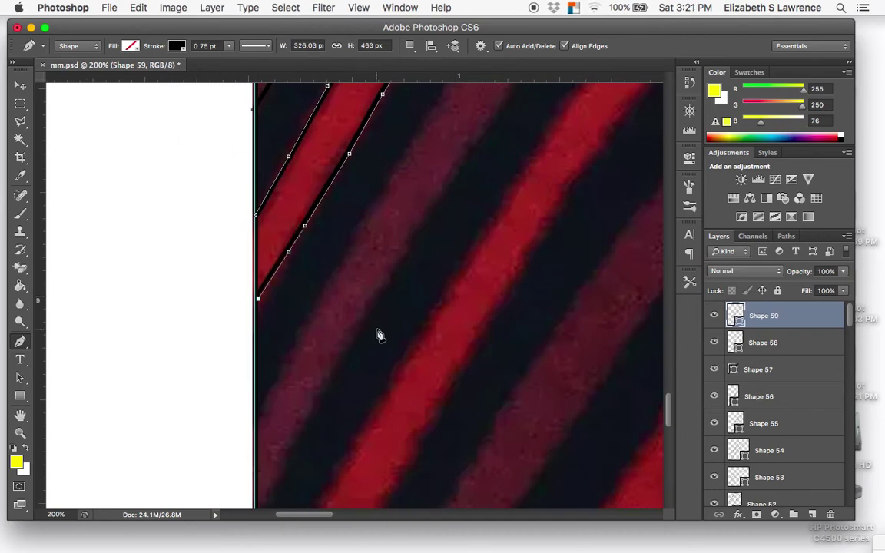
pyautogui.press('Return')
# - Start a new Pen tool outline on the adjacent burgundy stripe, tracing its upper-left edge upward from the image border
pyautogui.hscroll(10, 377, 334)
pyautogui.scroll(4, 376, 334)
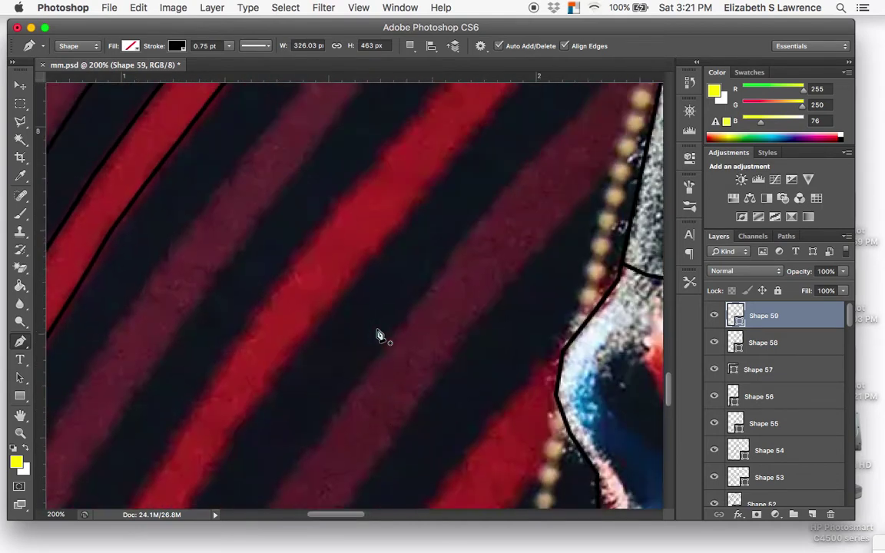
pyautogui.scroll(-12, 379, 335)
pyautogui.hscroll(-6, 379, 335)
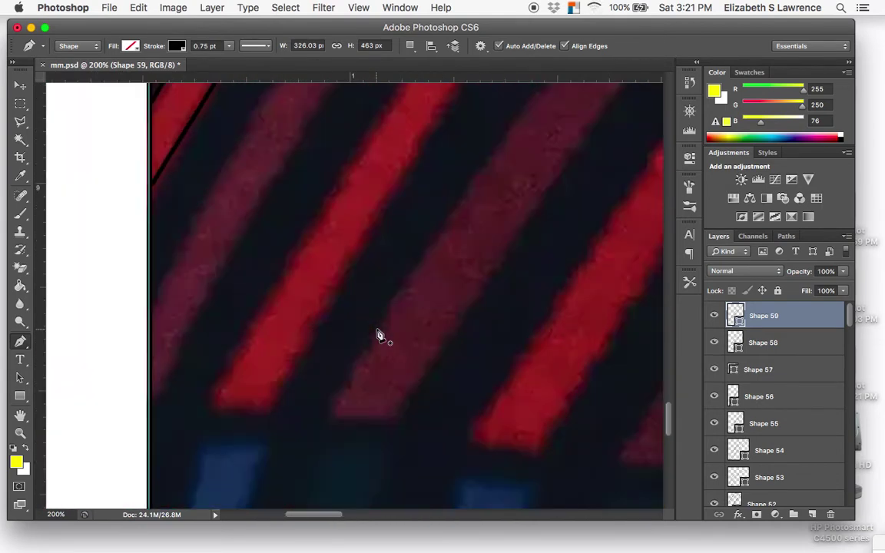
pyautogui.click(150, 359)
pyautogui.click(186, 278)
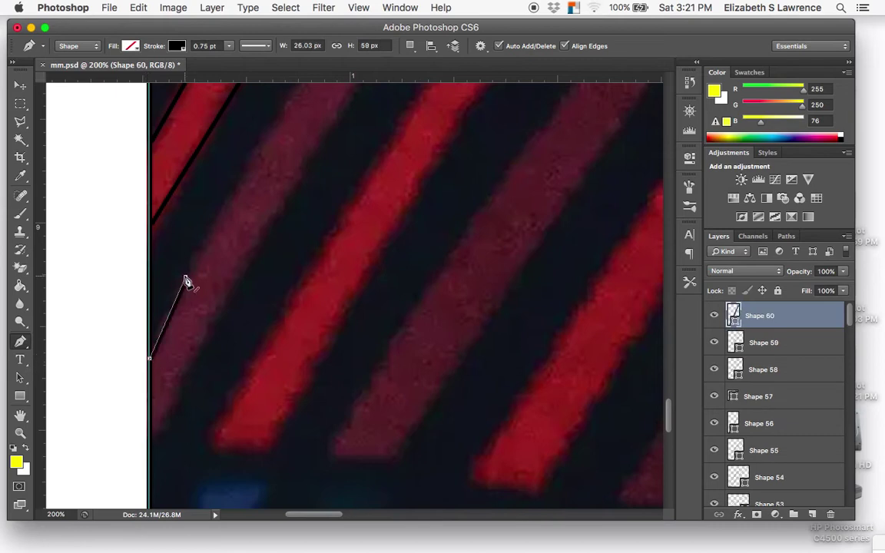
pyautogui.click(250, 175)
pyautogui.click(281, 118)
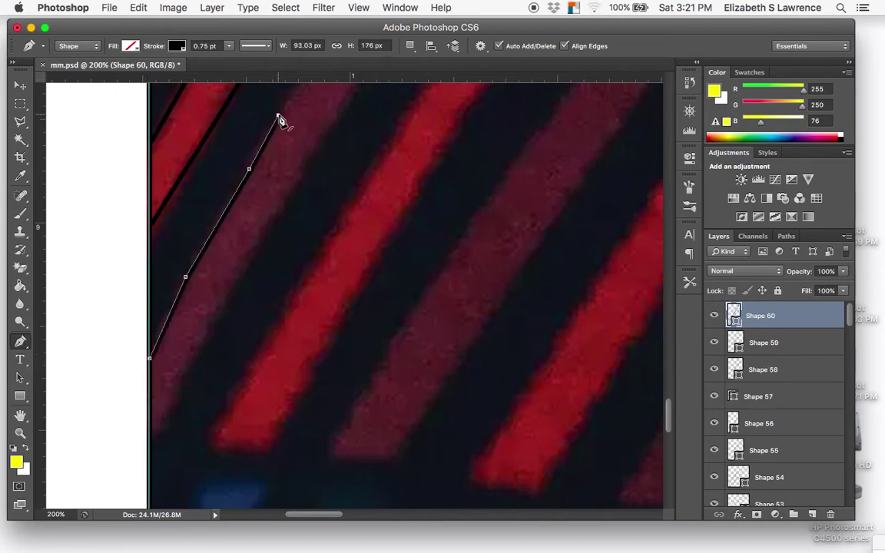
# - Trace the rest of the burgundy stripe's upper-left edge and cap its upper end with a straight segment
pyautogui.scroll(10, 286, 138)
pyautogui.hscroll(3, 286, 139)
pyautogui.click(238, 389)
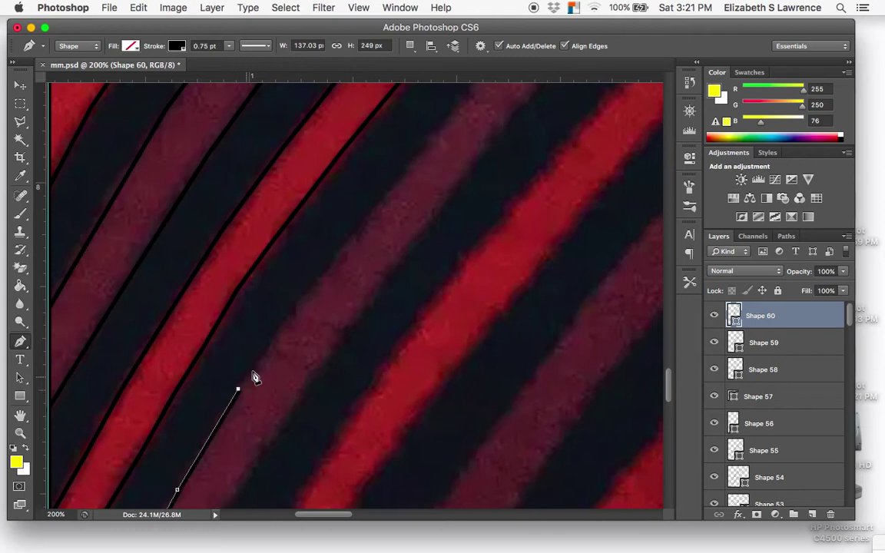
pyautogui.click(281, 329)
pyautogui.click(334, 265)
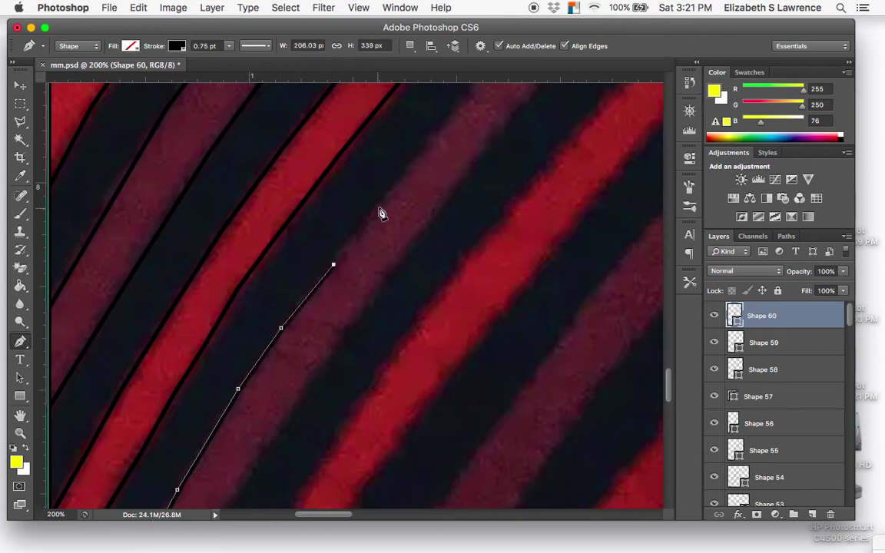
pyautogui.click(384, 204)
pyautogui.scroll(5, 435, 146)
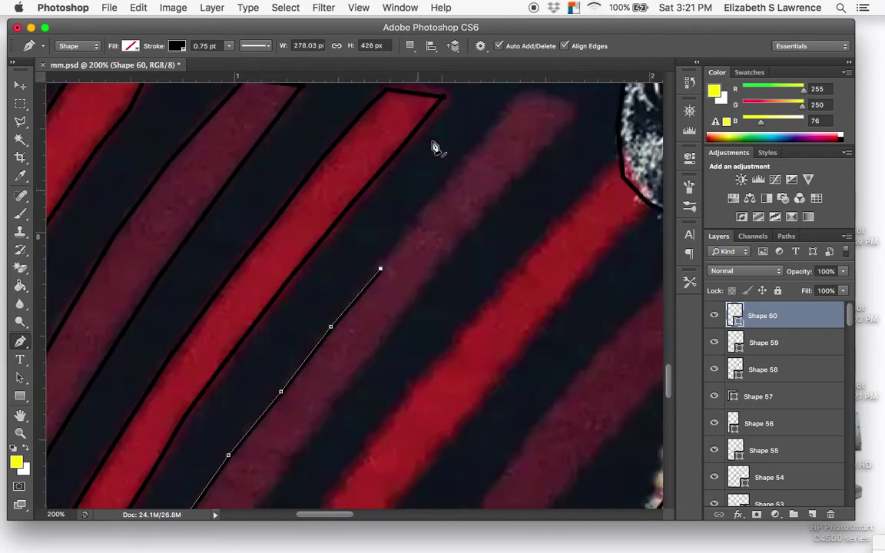
pyautogui.click(438, 209)
pyautogui.click(465, 178)
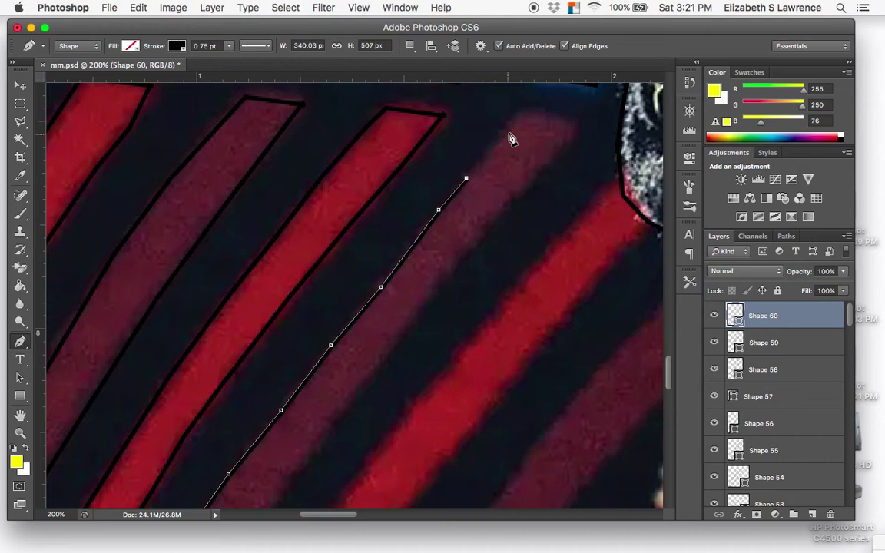
pyautogui.click(523, 113)
pyautogui.click(576, 126)
# - Trace the upper half of the burgundy stripe's lower-right edge, working down from its capped end
pyautogui.click(514, 202)
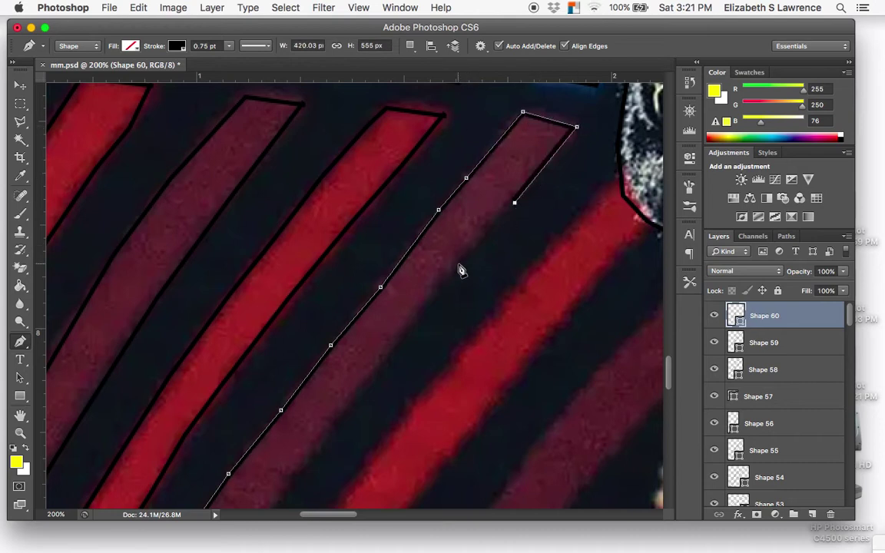
pyautogui.click(444, 283)
pyautogui.scroll(-10, 444, 283)
pyautogui.hscroll(-4, 445, 283)
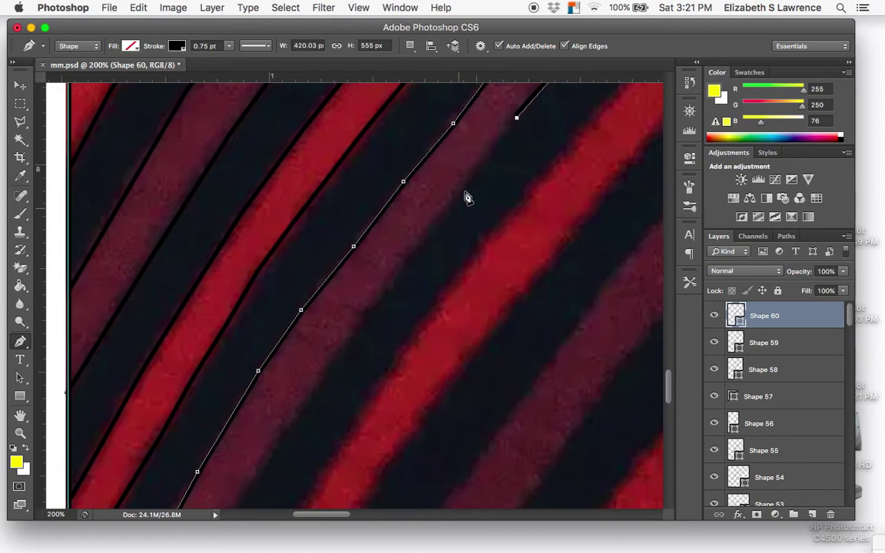
pyautogui.click(438, 223)
pyautogui.click(391, 287)
pyautogui.click(338, 355)
pyautogui.click(295, 419)
# - Complete the burgundy stripe's lower-right edge down to the image's left border and finish the outline
pyautogui.scroll(-14, 296, 421)
pyautogui.hscroll(-4, 296, 421)
pyautogui.click(317, 255)
pyautogui.click(279, 319)
pyautogui.click(242, 382)
pyautogui.click(206, 442)
pyautogui.scroll(-10, 207, 449)
pyautogui.hscroll(-4, 208, 450)
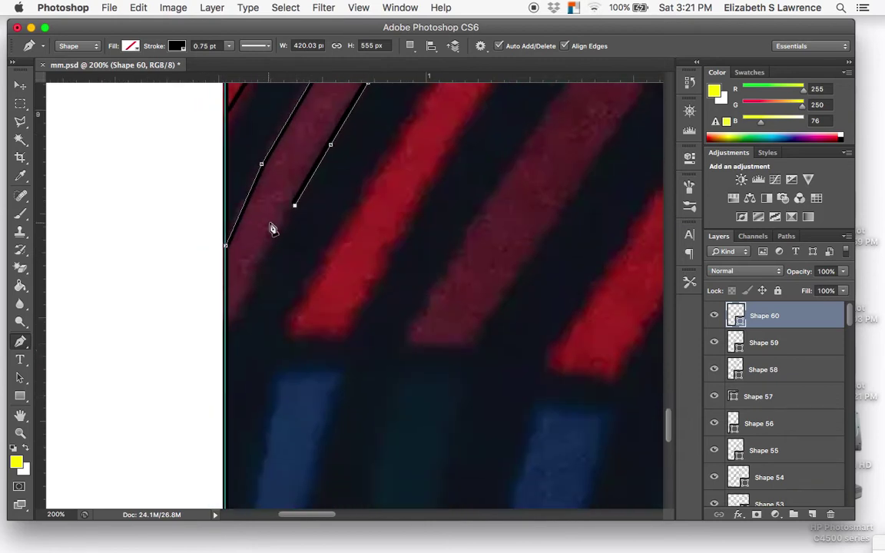
pyautogui.click(270, 250)
pyautogui.click(242, 301)
pyautogui.click(226, 332)
pyautogui.press('Return')
# - Start a new Pen tool outline on the next red stripe at the wrist outline, tracing the upper section of its upper-left edge
pyautogui.scroll(3, 381, 253)
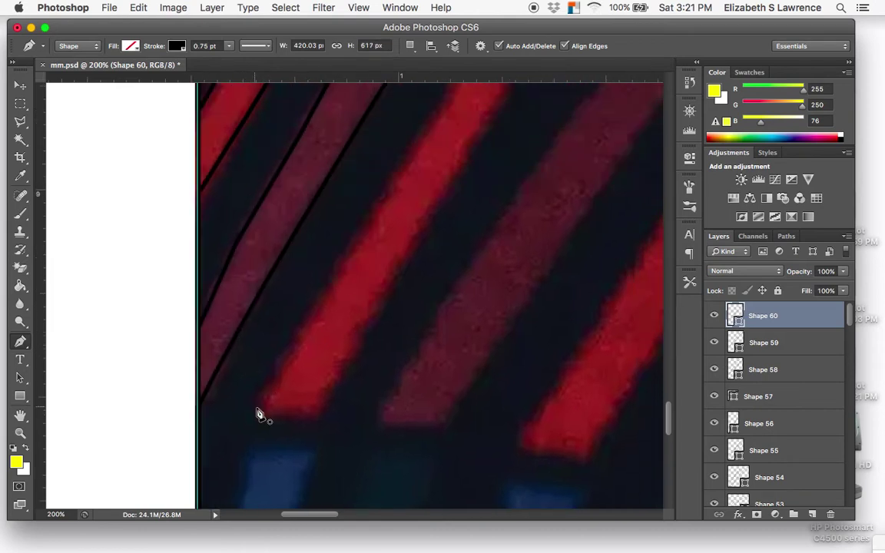
pyautogui.scroll(10, 430, 241)
pyautogui.hscroll(3, 431, 242)
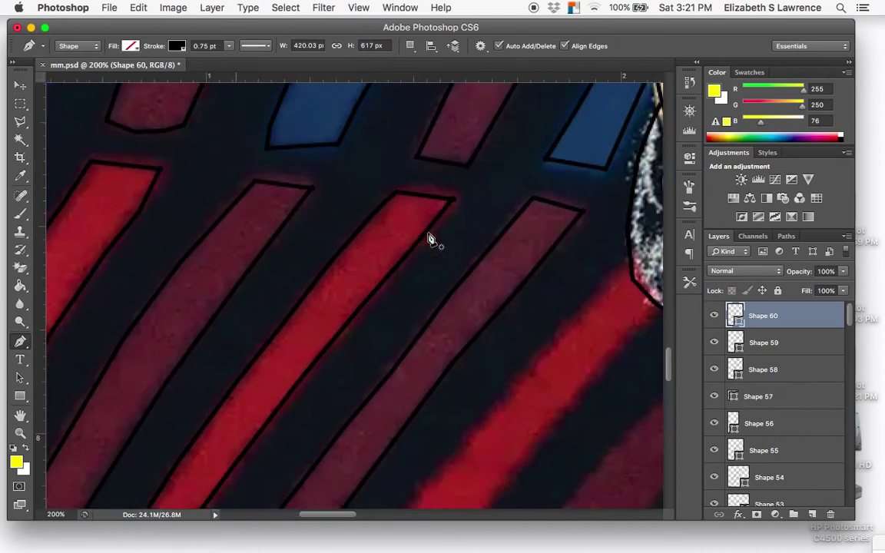
pyautogui.scroll(-5, 430, 239)
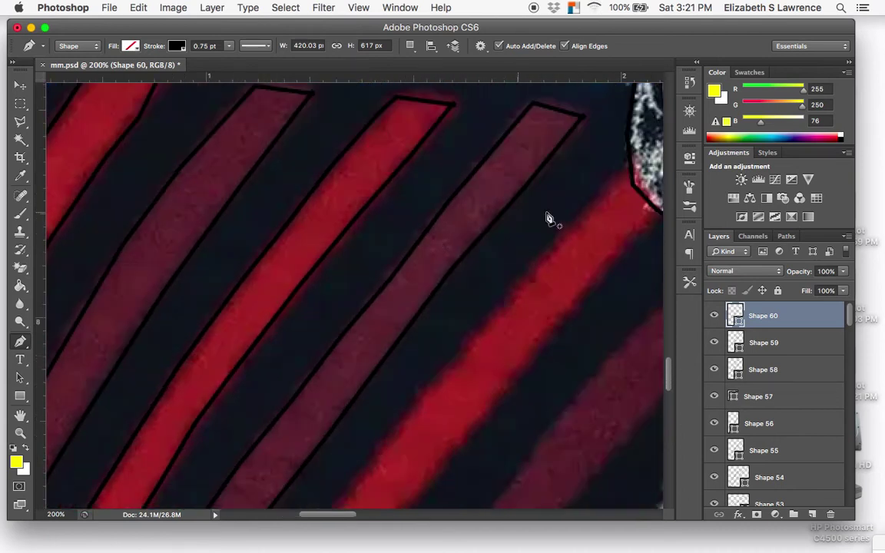
pyautogui.click(629, 165)
pyautogui.click(535, 267)
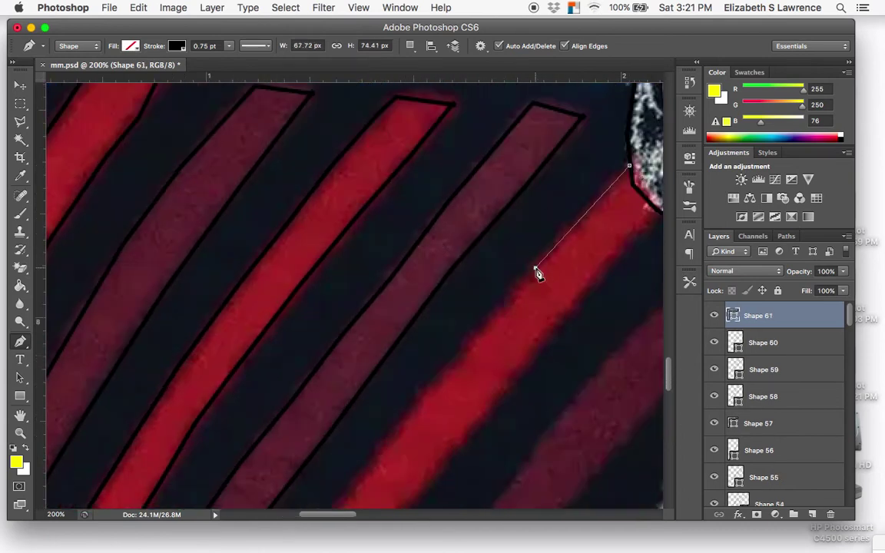
pyautogui.click(483, 330)
pyautogui.click(422, 399)
# - Extend this red stripe's outline down along the middle and lower sections of its upper-left edge
pyautogui.scroll(-8, 422, 404)
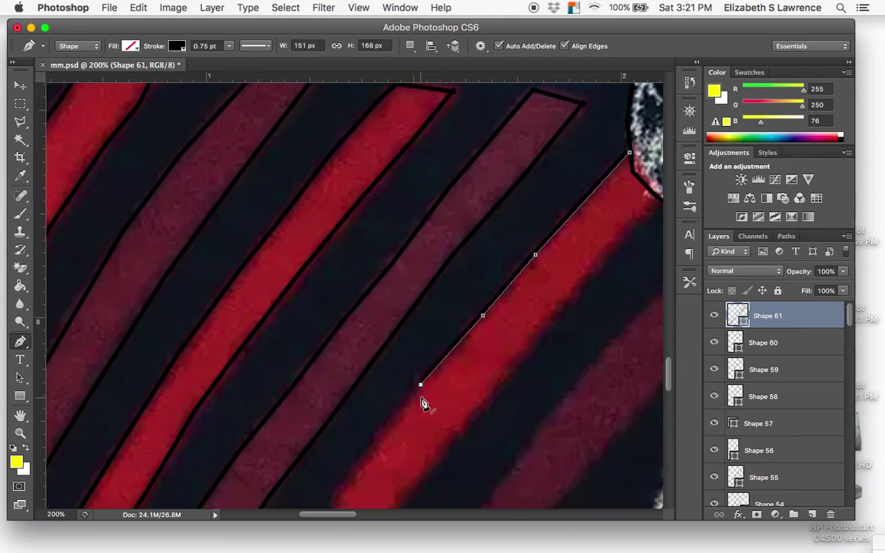
pyautogui.hscroll(-3, 423, 403)
pyautogui.scroll(-1, 475, 294)
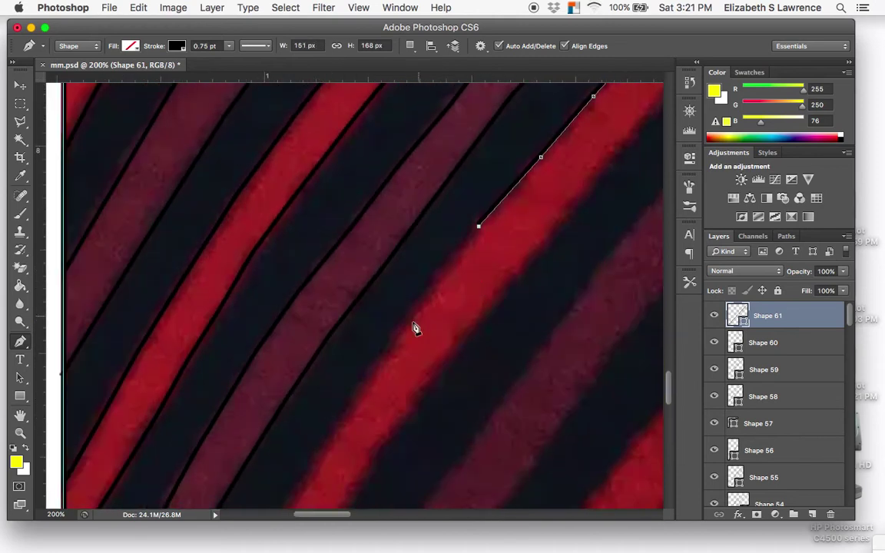
pyautogui.click(396, 337)
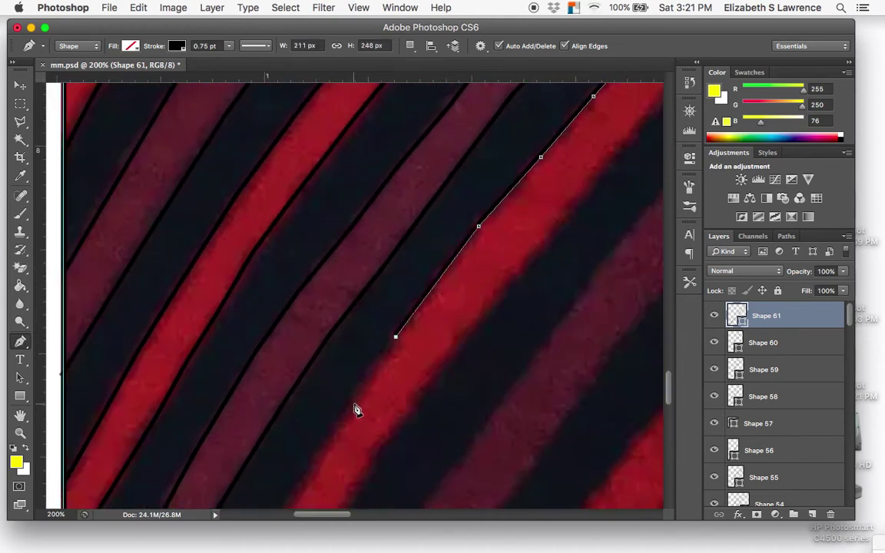
pyautogui.click(356, 410)
pyautogui.scroll(-10, 358, 412)
pyautogui.hscroll(-4, 357, 411)
pyautogui.click(387, 300)
pyautogui.click(349, 363)
pyautogui.click(314, 435)
# - Trace around the red stripe's lower end above the blue bars and begin its lower-right edge
pyautogui.scroll(-10, 312, 430)
pyautogui.hscroll(-3, 312, 431)
pyautogui.click(373, 210)
pyautogui.click(324, 297)
pyautogui.click(381, 302)
pyautogui.click(427, 225)
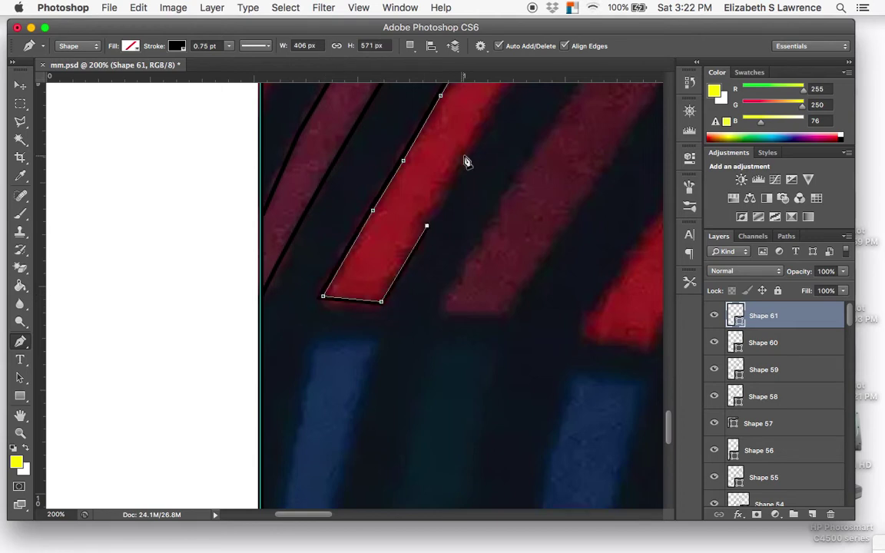
# - Trace the lower and middle sections of the red stripe's lower-right edge upward, following its curve
pyautogui.click(464, 159)
pyautogui.scroll(10, 466, 161)
pyautogui.hscroll(5, 466, 162)
pyautogui.click(401, 291)
pyautogui.click(442, 231)
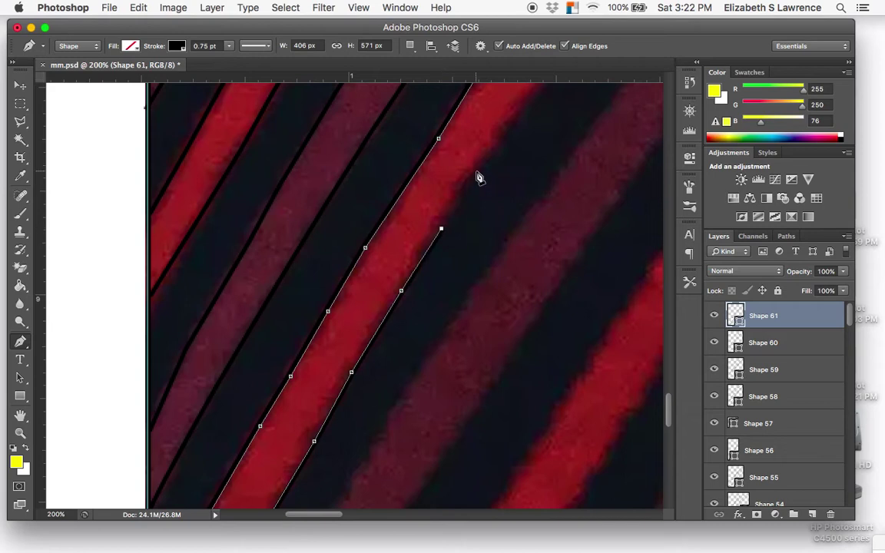
pyautogui.scroll(1, 477, 177)
pyautogui.click(478, 178)
pyautogui.scroll(8, 461, 200)
pyautogui.hscroll(6, 461, 200)
pyautogui.click(377, 310)
pyautogui.click(412, 267)
pyautogui.click(437, 235)
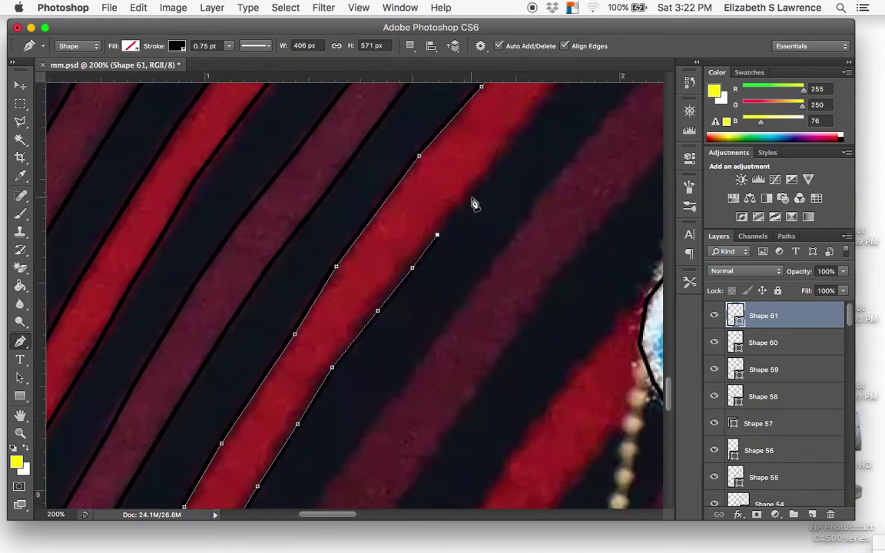
# - Trace the remaining lower-right edge of the red stripe up to where it meets the wrist outline
pyautogui.scroll(6, 504, 162)
pyautogui.hscroll(3, 504, 162)
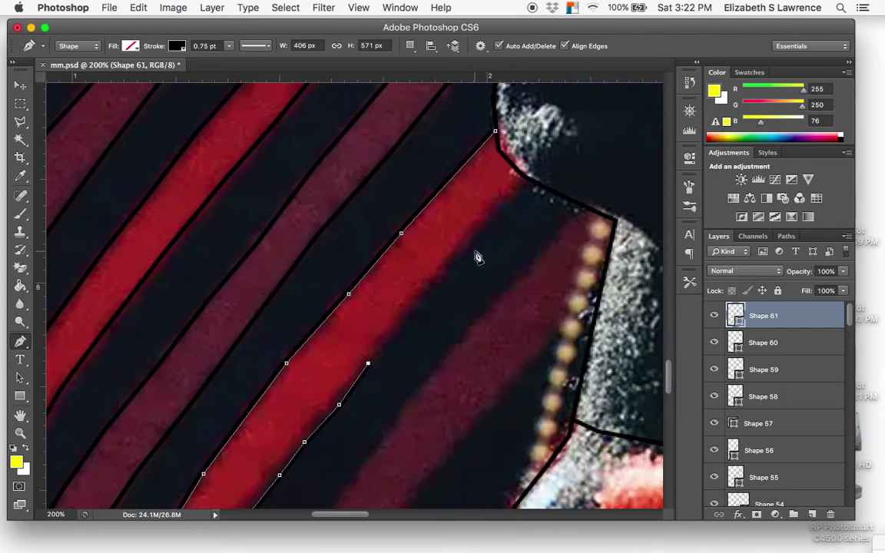
pyautogui.click(405, 326)
pyautogui.click(434, 281)
pyautogui.click(468, 246)
pyautogui.click(487, 220)
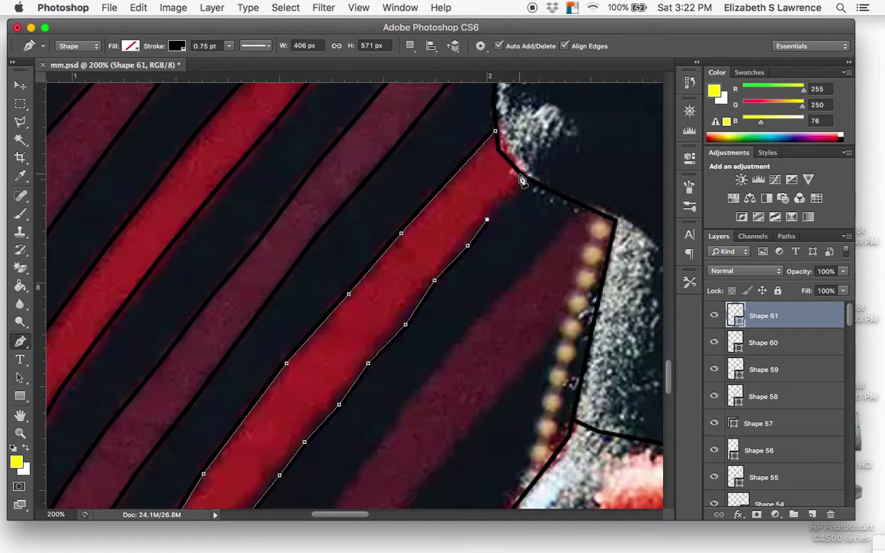
pyautogui.click(520, 175)
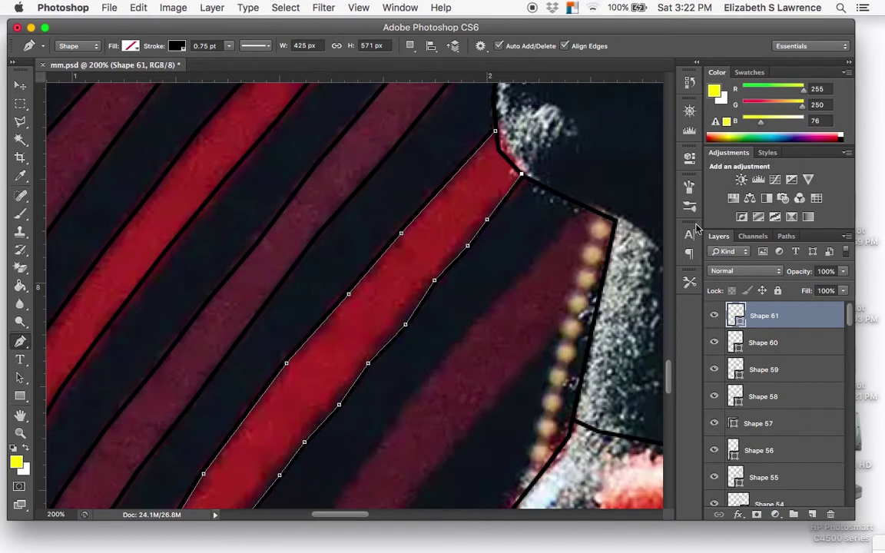
# - Finish the red stripe's outline and start one on the adjacent maroon stripe, from the wrist outline down the upper section of its upper-left edge
pyautogui.press('Return')
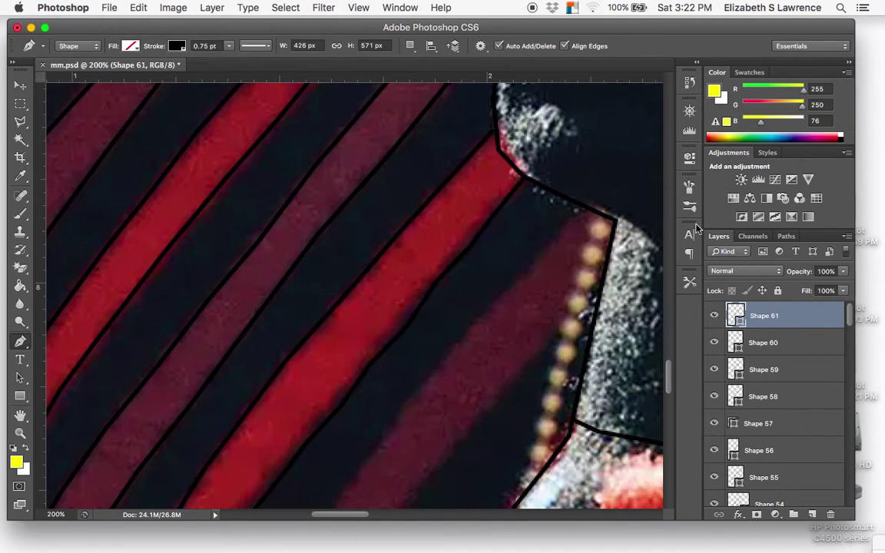
pyautogui.scroll(-3, 571, 222)
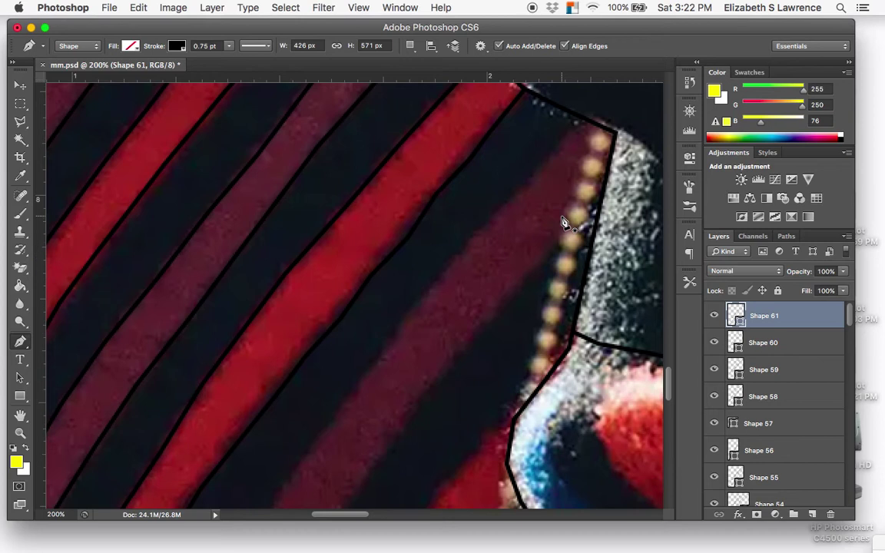
pyautogui.click(586, 121)
pyautogui.click(532, 182)
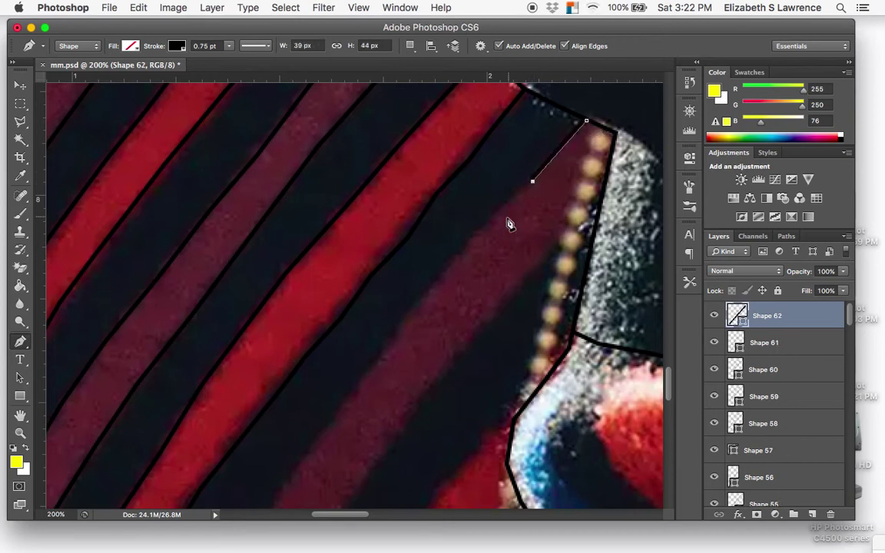
pyautogui.click(466, 248)
pyautogui.click(419, 308)
pyautogui.click(371, 379)
# - Extend the maroon stripe's outline along its upper-left edge down to the stripe's lower end above the blue and teal bars
pyautogui.scroll(-6, 370, 379)
pyautogui.hscroll(-3, 370, 379)
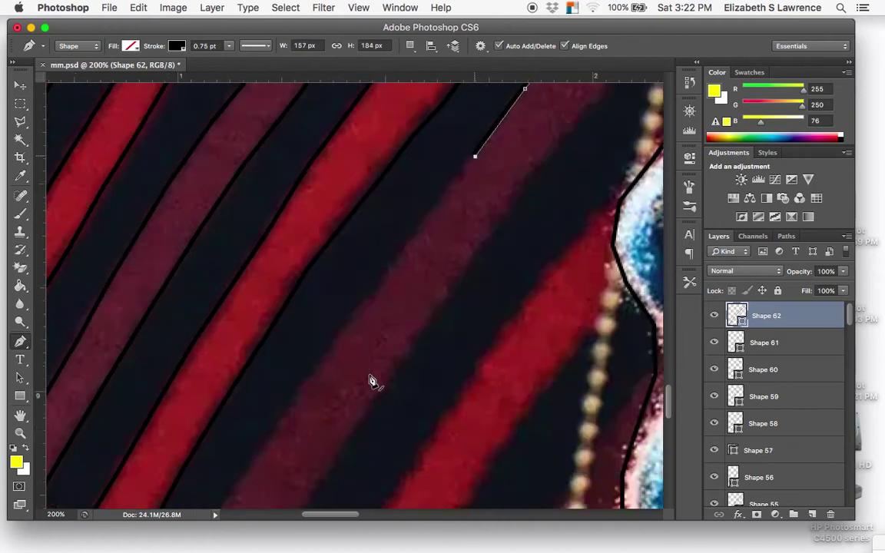
pyautogui.click(412, 251)
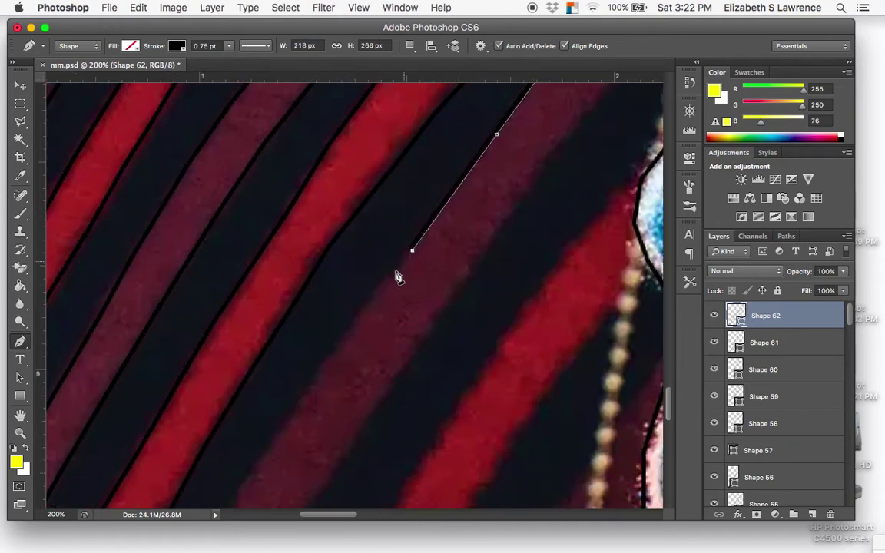
pyautogui.click(365, 316)
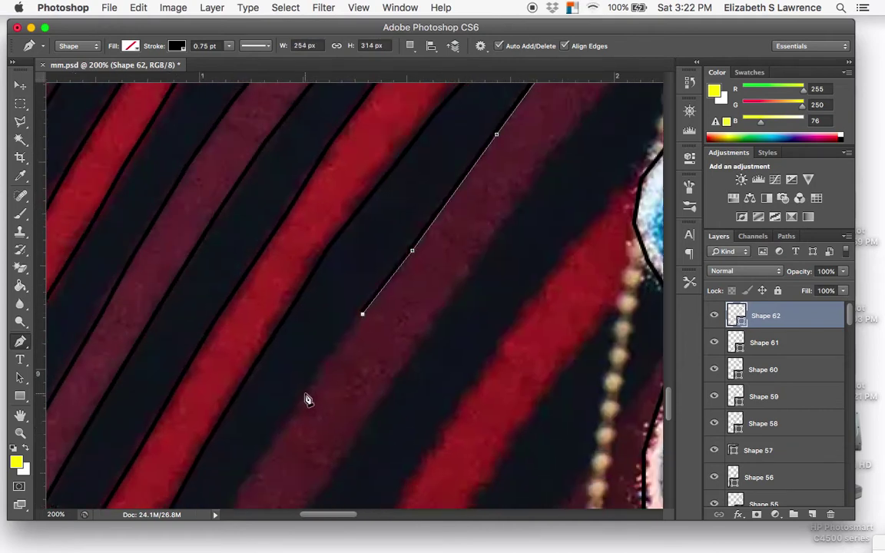
pyautogui.click(306, 396)
pyautogui.scroll(-6, 306, 369)
pyautogui.hscroll(-2, 307, 368)
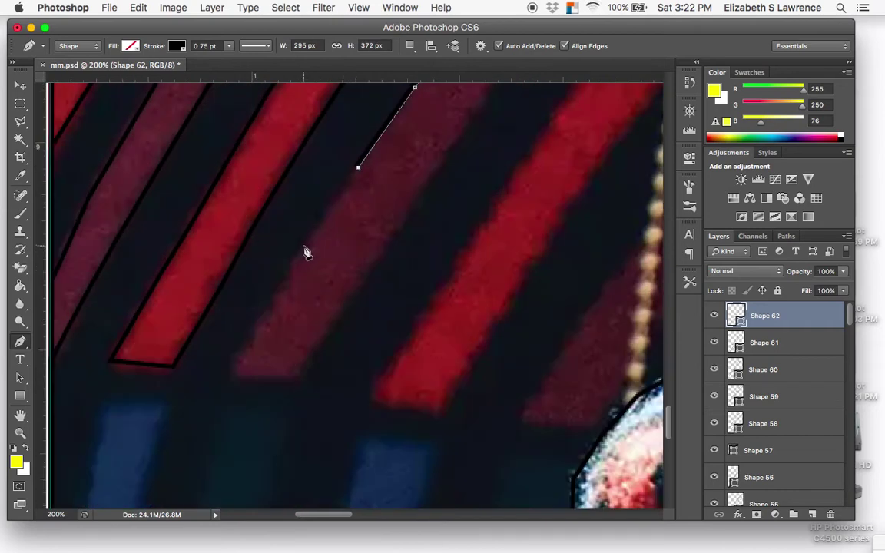
pyautogui.click(304, 247)
pyautogui.click(256, 328)
pyautogui.click(233, 369)
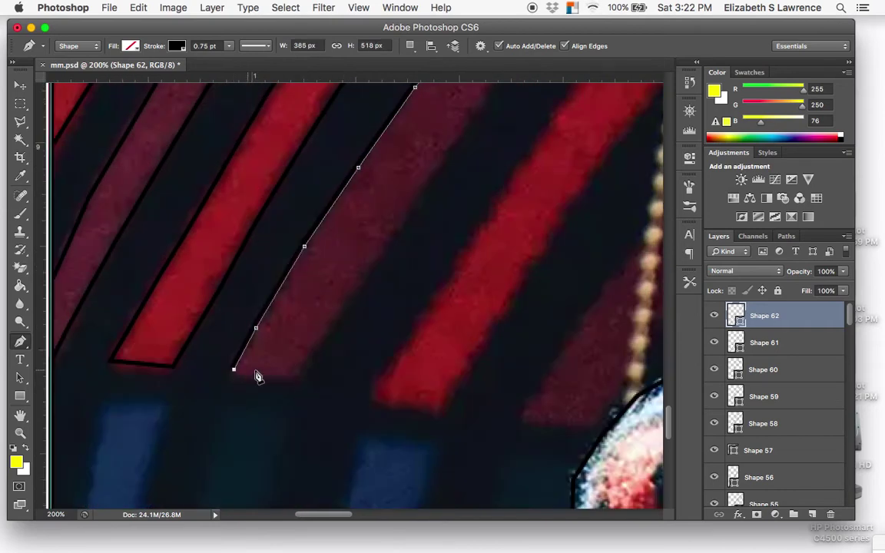
# - Trace the maroon stripe's lower end and lower-right edge up to the wrist outline, making the shape about 400 × 520 px
pyautogui.click(370, 264)
pyautogui.click(419, 195)
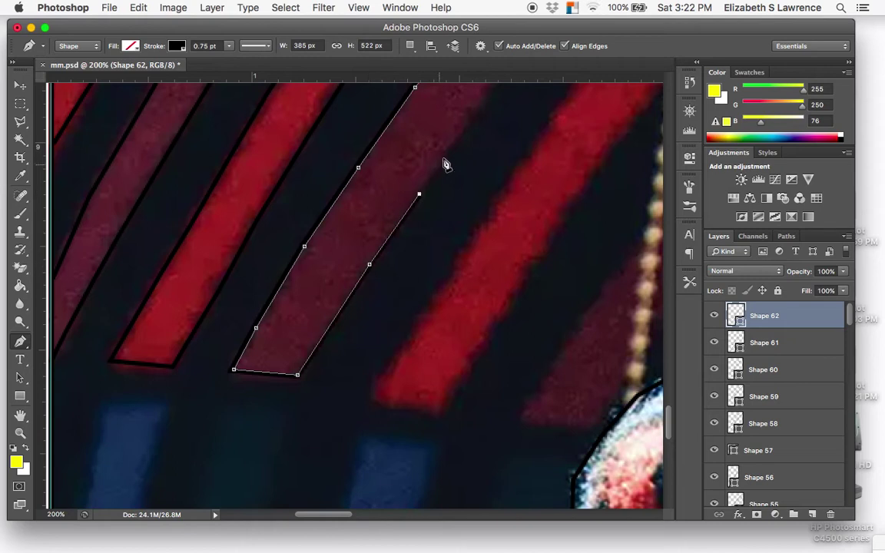
pyautogui.scroll(-5, 458, 149)
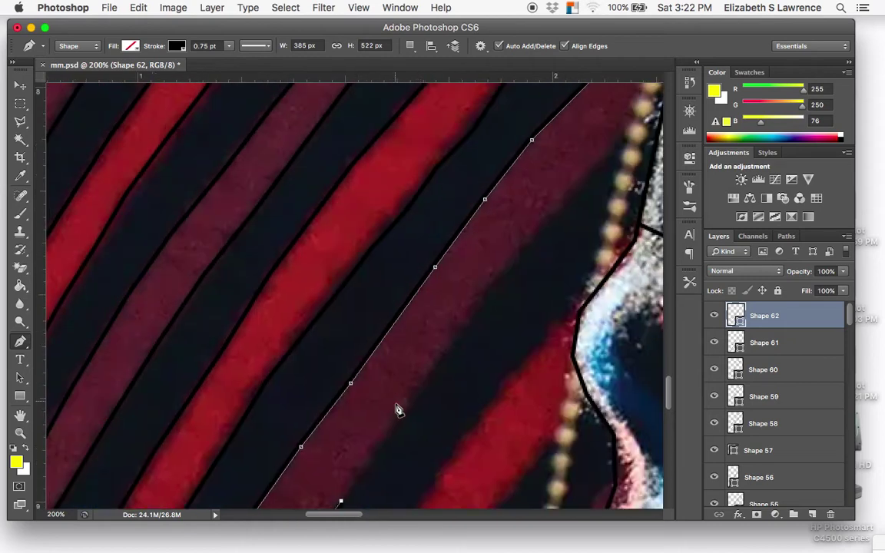
pyautogui.click(448, 344)
pyautogui.click(487, 295)
pyautogui.click(535, 230)
pyautogui.click(577, 183)
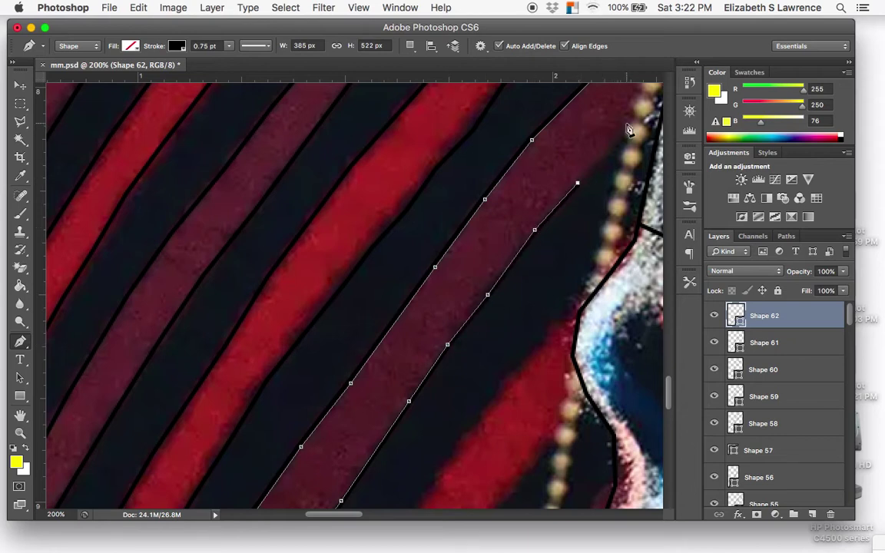
pyautogui.scroll(5, 626, 131)
pyautogui.hscroll(5, 627, 131)
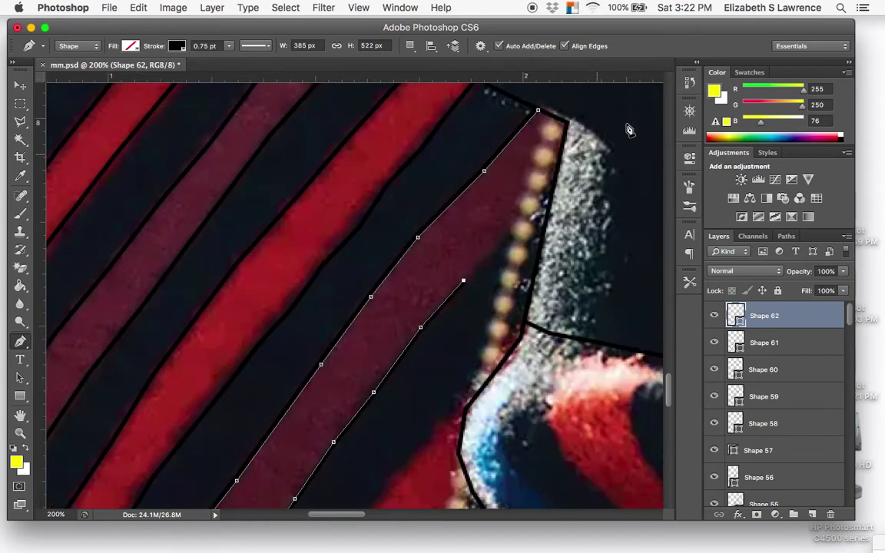
pyautogui.click(559, 182)
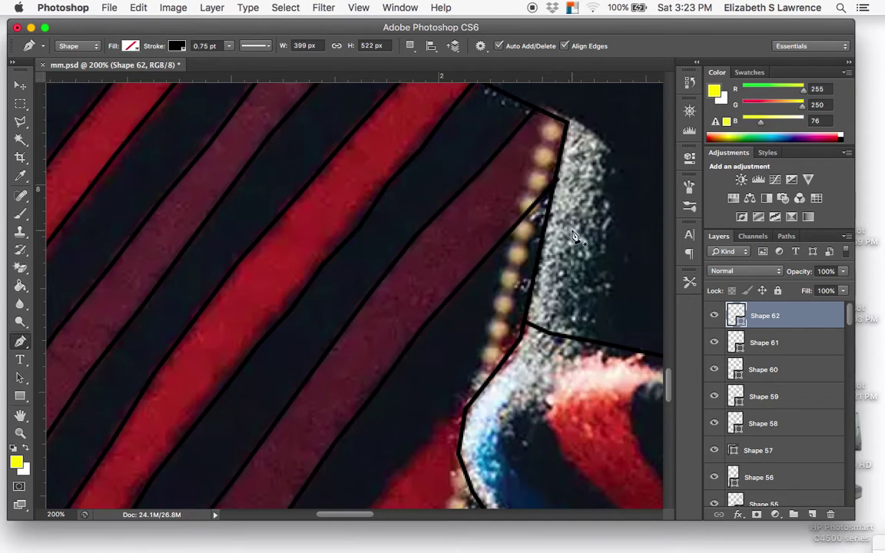
# - Start a new outline on the next red stripe, from the striped cuff's edge down most of its upper-left edge
pyautogui.scroll(-10, 575, 237)
pyautogui.scroll(4, 574, 238)
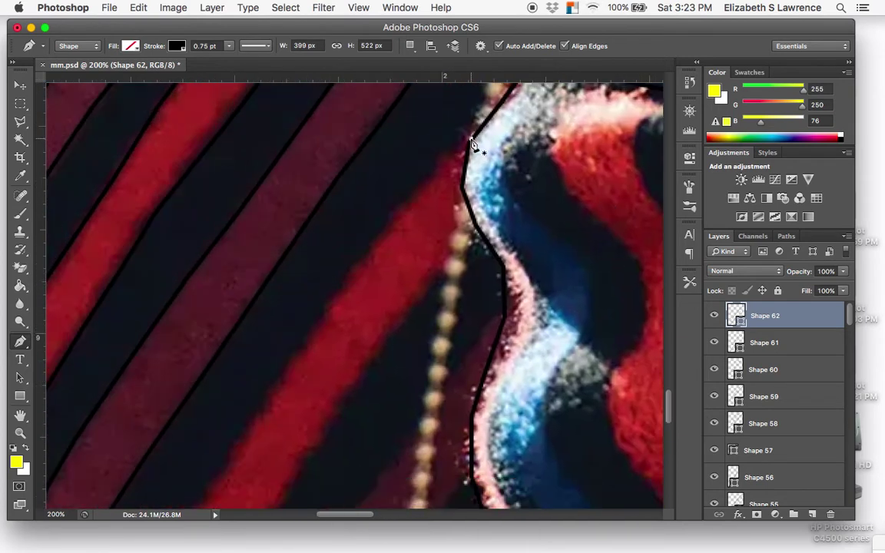
pyautogui.click(471, 139)
pyautogui.click(429, 181)
pyautogui.click(347, 281)
pyautogui.scroll(-7, 348, 286)
pyautogui.hscroll(-2, 347, 286)
pyautogui.click(328, 222)
pyautogui.click(290, 284)
pyautogui.click(248, 343)
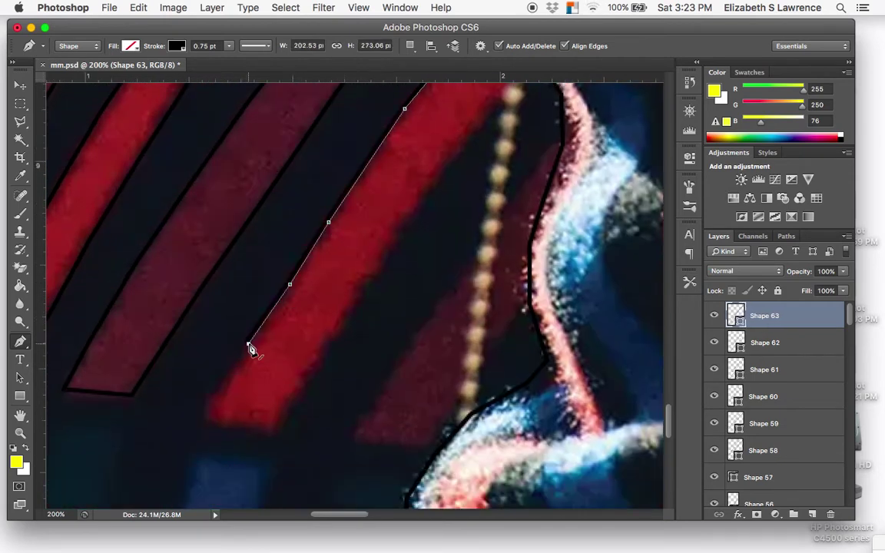
# - Trace around this red stripe's lower end and up the lower and middle sections of its lower-right edge
pyautogui.click(204, 417)
pyautogui.click(275, 429)
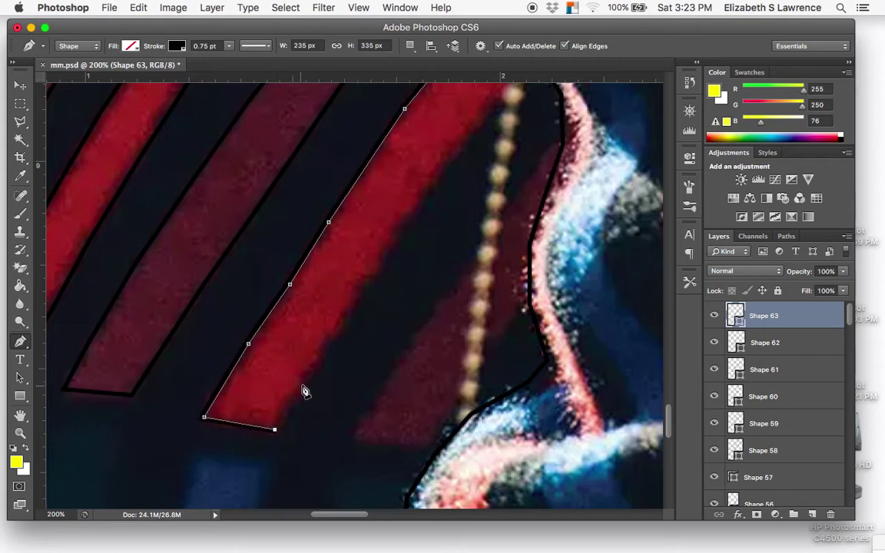
pyautogui.click(305, 382)
pyautogui.click(343, 317)
pyautogui.click(389, 243)
pyautogui.click(427, 192)
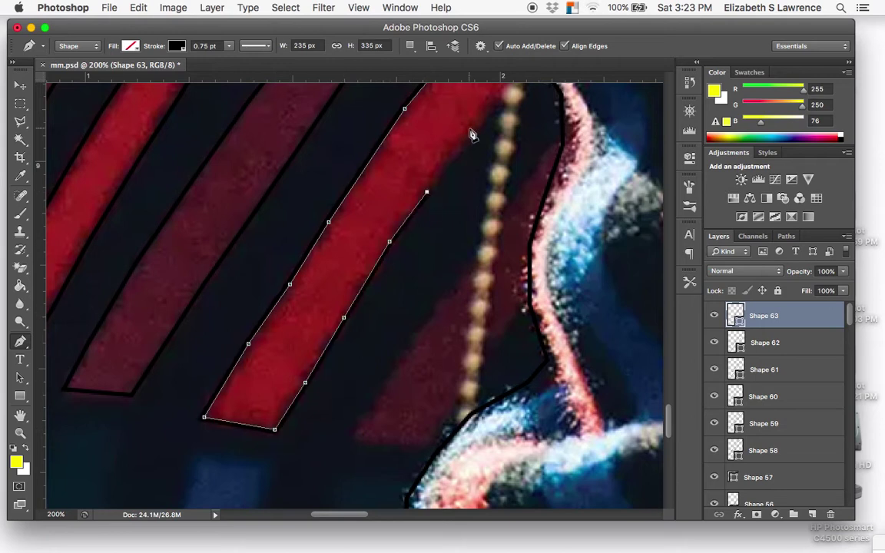
# - Trace the rest of the red stripe's lower-right edge to the cuff outline and finish the shape at about 239 × 335 px
pyautogui.click(471, 129)
pyautogui.scroll(10, 473, 134)
pyautogui.hscroll(6, 472, 135)
pyautogui.click(379, 298)
pyautogui.press('Escape')
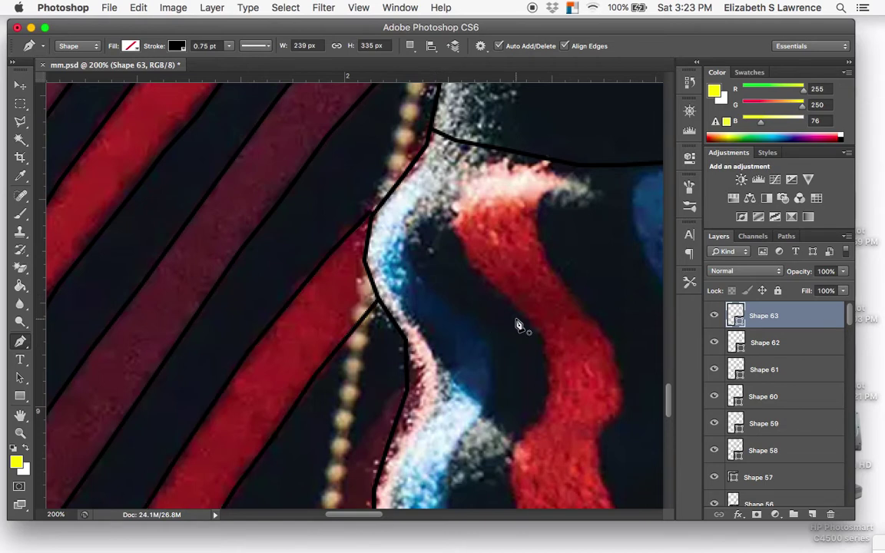
# - Outline the short maroon stripe crossed by the gold chain beside the cuff with a new shape about 151 × 222 px
pyautogui.scroll(-10, 518, 326)
pyautogui.hscroll(3, 519, 325)
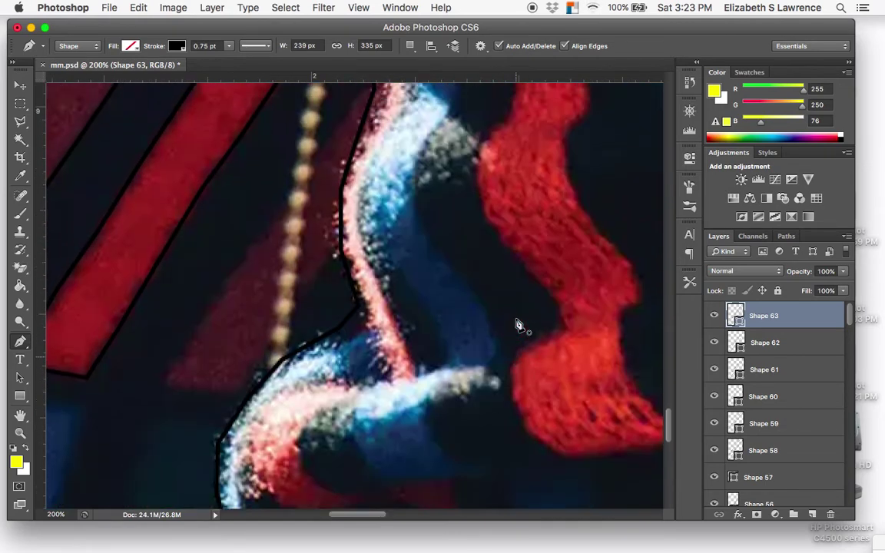
pyautogui.scroll(2, 377, 92)
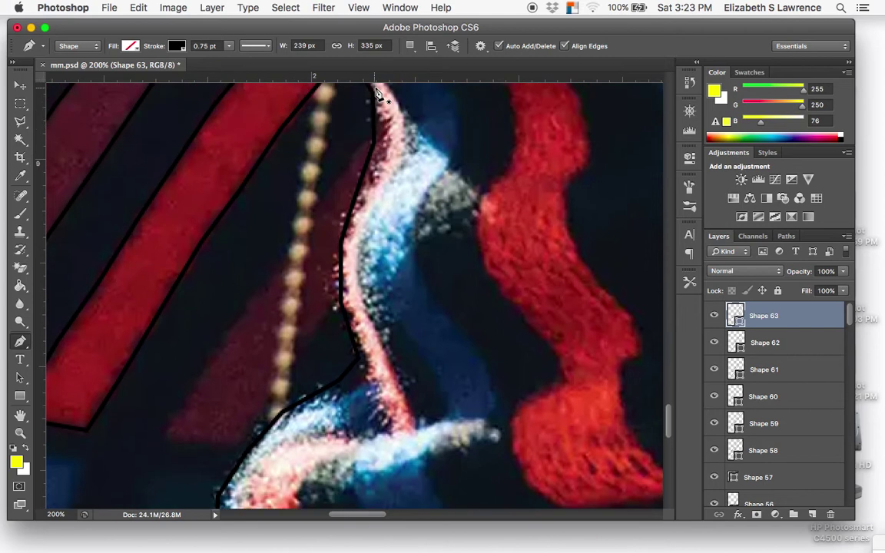
pyautogui.click(376, 135)
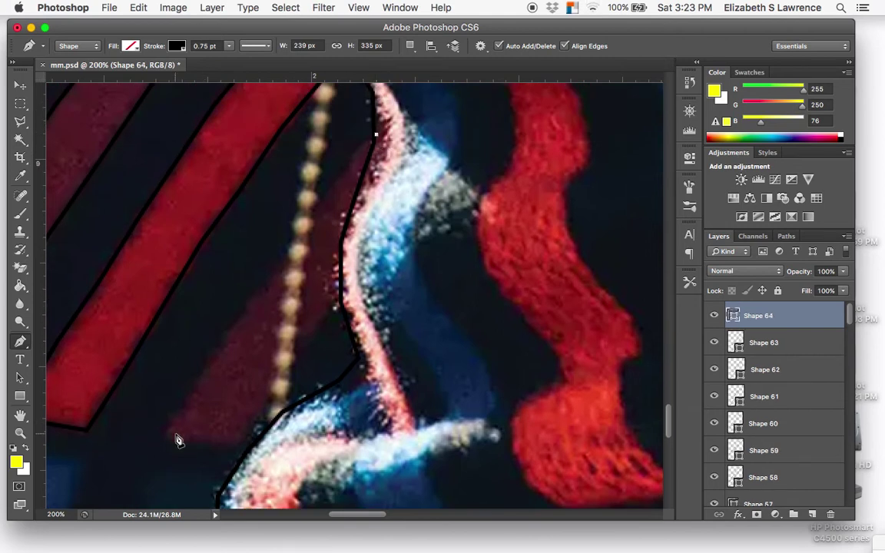
pyautogui.click(168, 436)
pyautogui.click(241, 441)
pyautogui.click(272, 398)
pyautogui.click(302, 352)
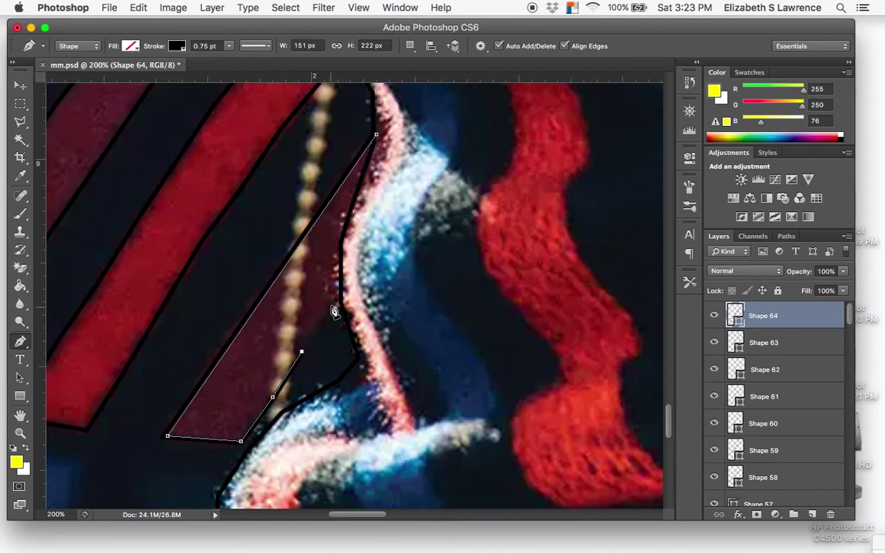
pyautogui.press('Return')
# - Outline the first blue bar at the picture's lower-left corner, leaving it open at the bottom border, about 72 × 136 px
pyautogui.scroll(-5, 470, 292)
pyautogui.scroll(-3, 471, 292)
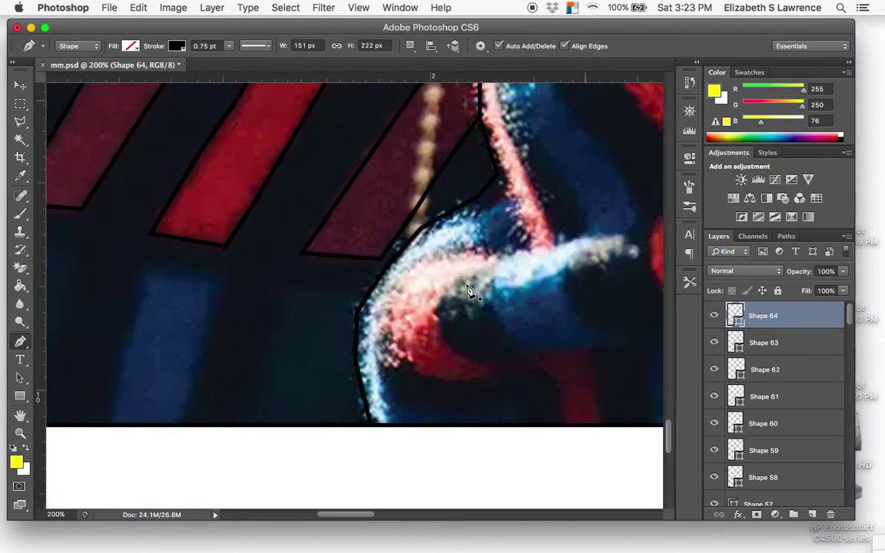
pyautogui.hscroll(-10, 471, 292)
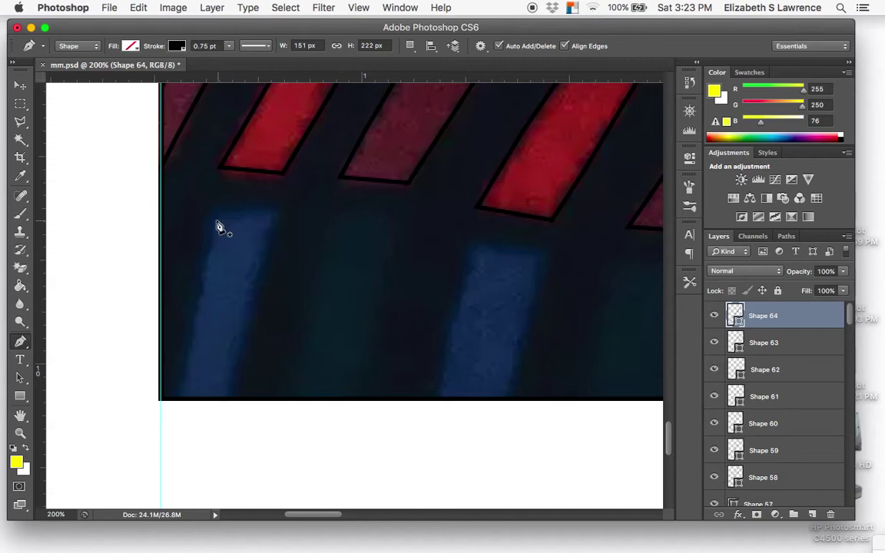
pyautogui.click(177, 400)
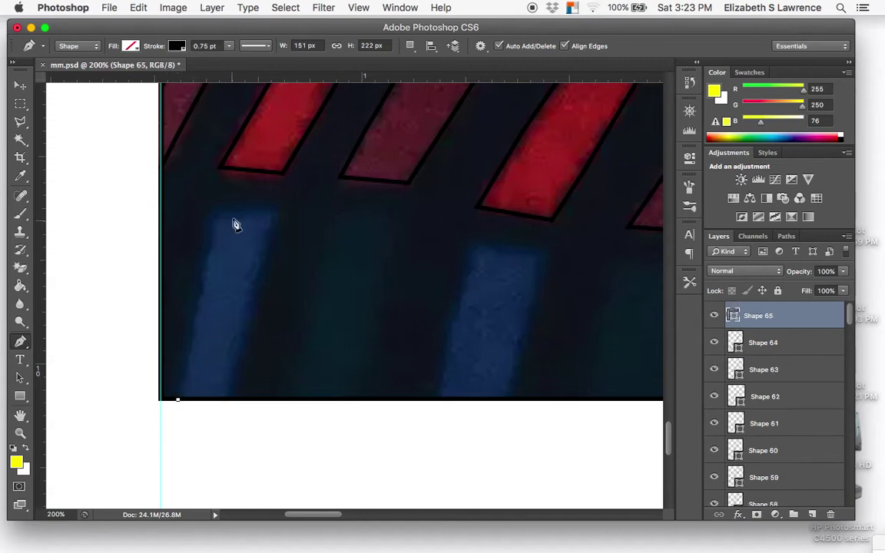
pyautogui.click(214, 212)
pyautogui.click(277, 213)
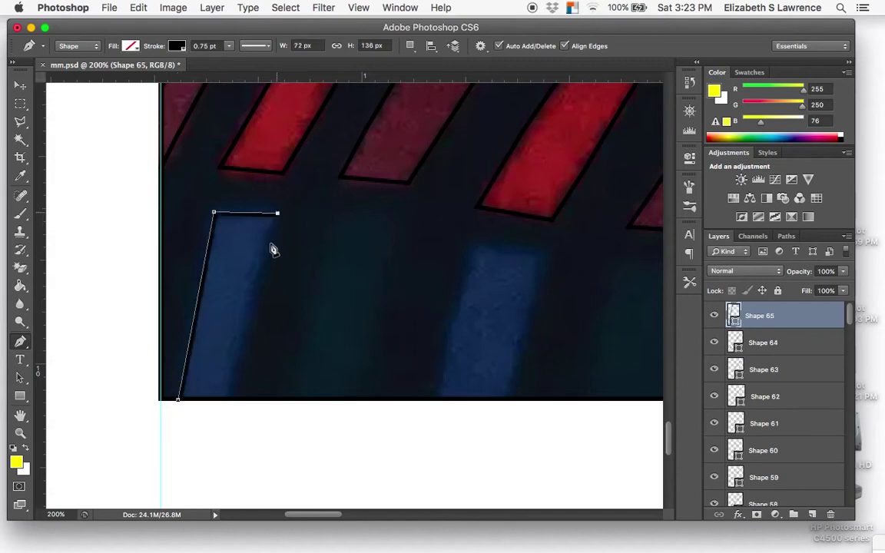
pyautogui.click(237, 401)
pyautogui.press('Return')
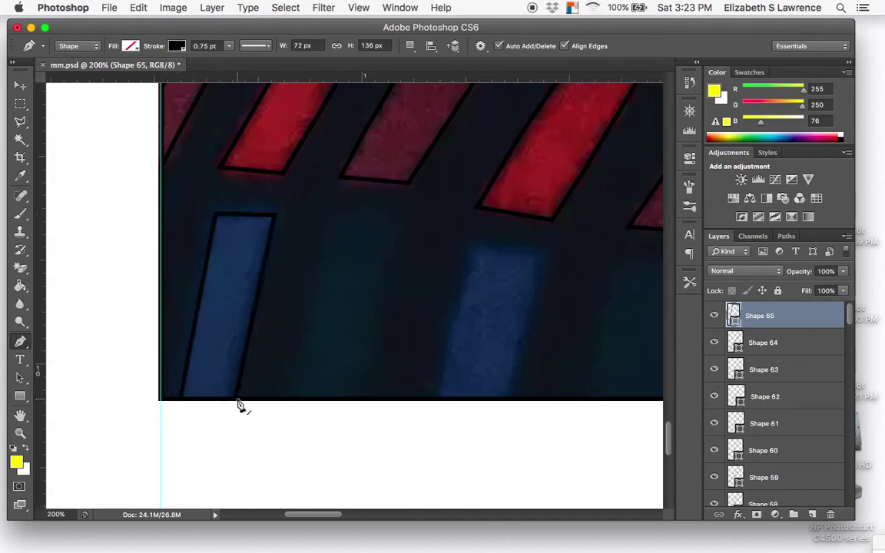
# - Outline the dark teal bar beside the first blue bar from the picture's bottom border, about 75 × 135 px
pyautogui.click(290, 400)
pyautogui.click(335, 215)
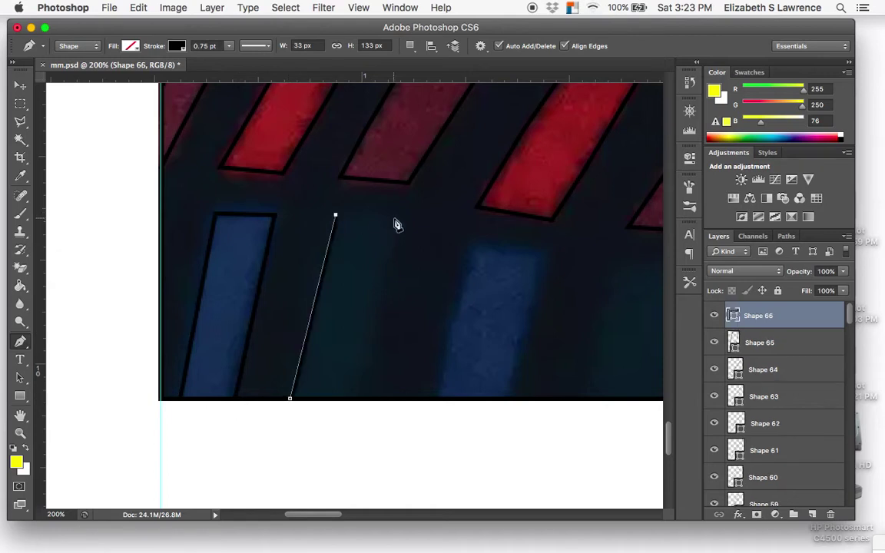
pyautogui.click(392, 219)
pyautogui.click(368, 399)
pyautogui.press('Return')
# - Outline the second blue bar up from the picture's bottom border with a new shape about 78 × 110 px
pyautogui.hscroll(5, 449, 361)
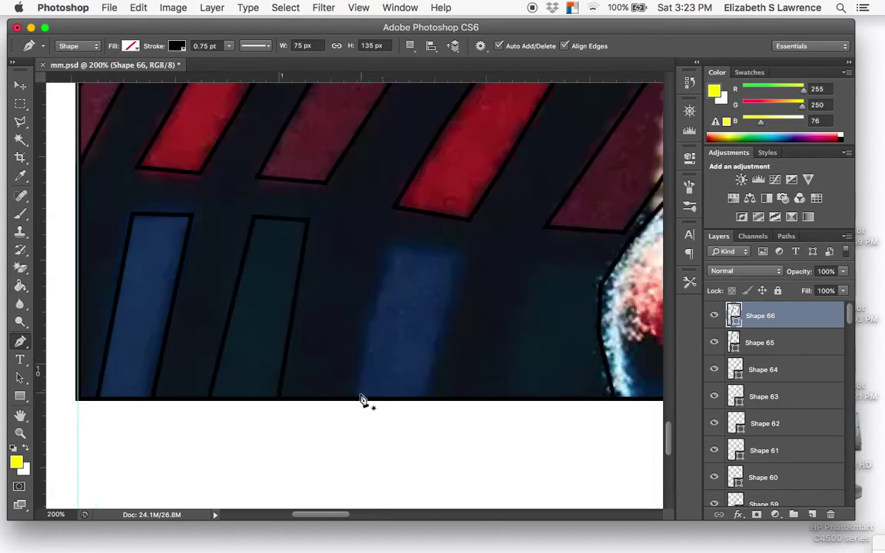
pyautogui.click(354, 397)
pyautogui.click(388, 248)
pyautogui.click(461, 252)
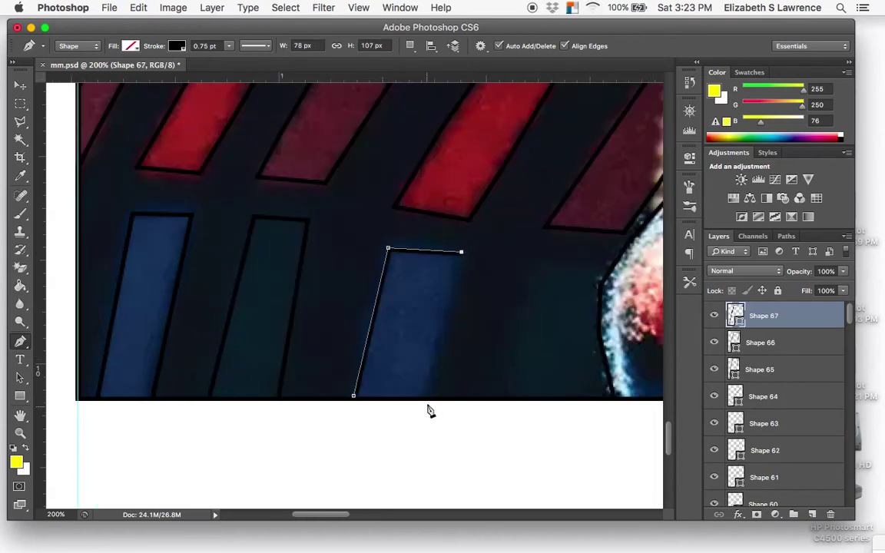
pyautogui.click(429, 401)
pyautogui.press('Return')
# - Outline the second dark teal bar, the one beside the cuff, from the picture's bottom border with a new shape about 67 × 101 px
pyautogui.press('super+minus')
pyautogui.press('super+minus')
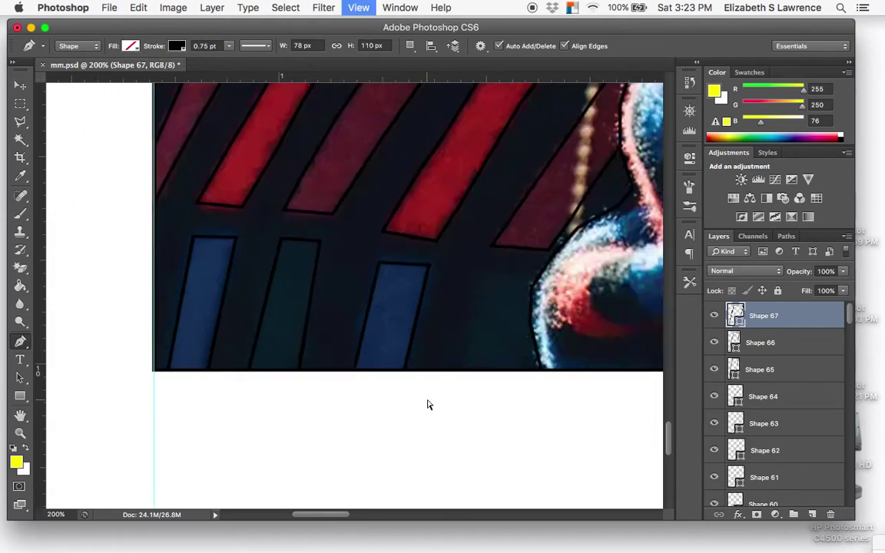
pyautogui.press('super+minus')
pyautogui.press('super+minus')
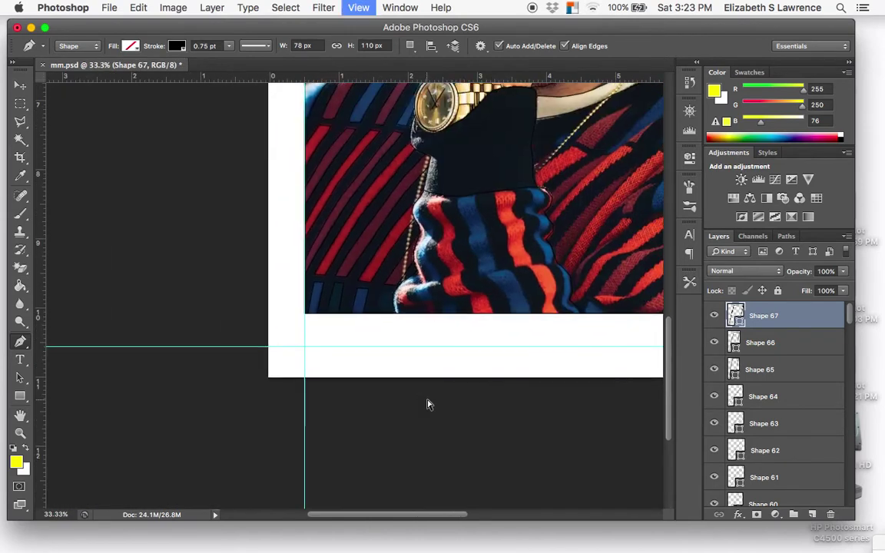
pyautogui.press('super+plus')
pyautogui.press('super+plus')
pyautogui.press('super+plus')
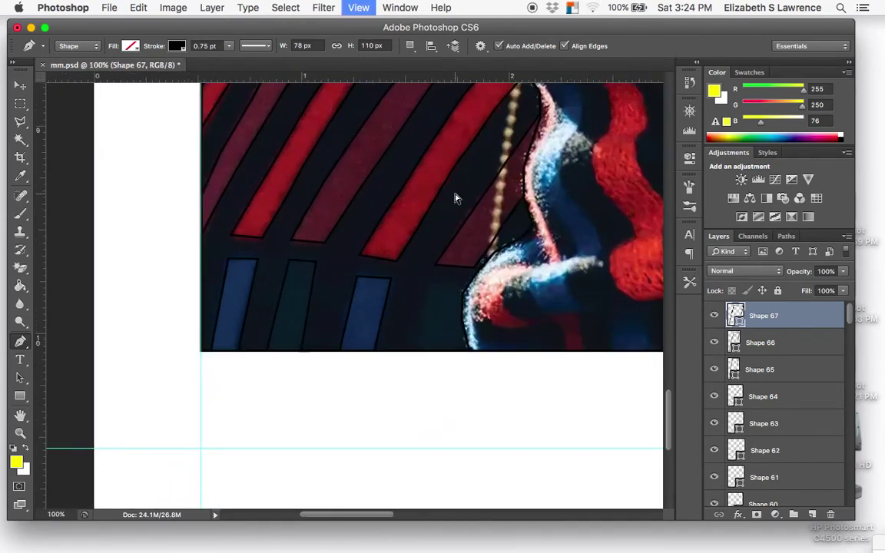
pyautogui.press('super+plus')
pyautogui.hscroll(3, 502, 237)
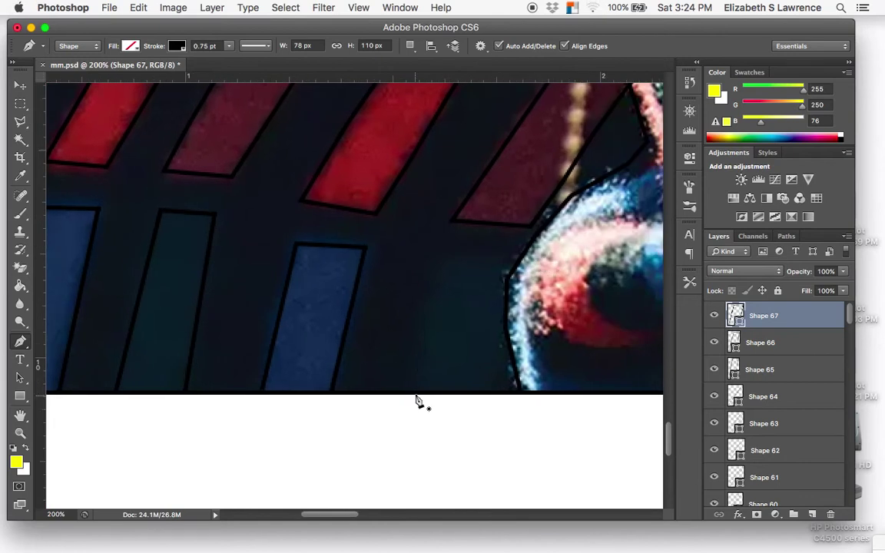
pyautogui.click(415, 389)
pyautogui.click(457, 254)
pyautogui.click(507, 258)
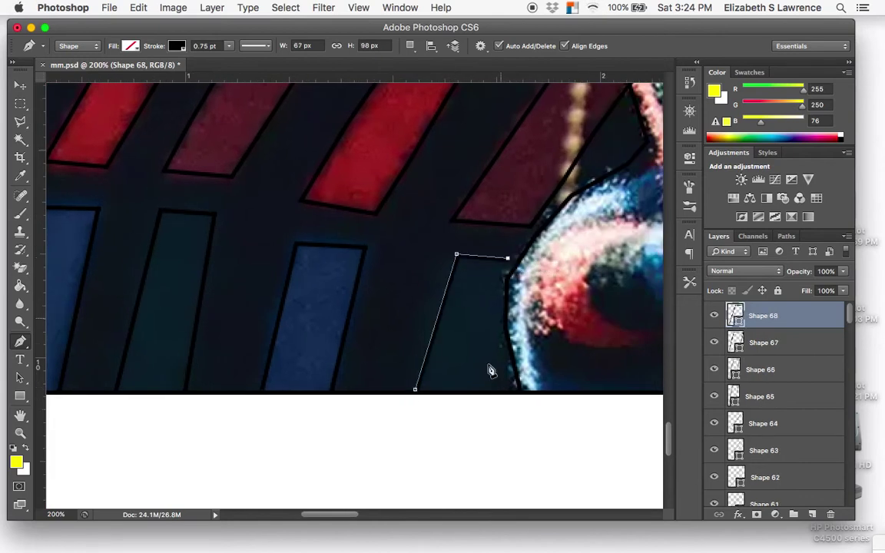
pyautogui.click(483, 395)
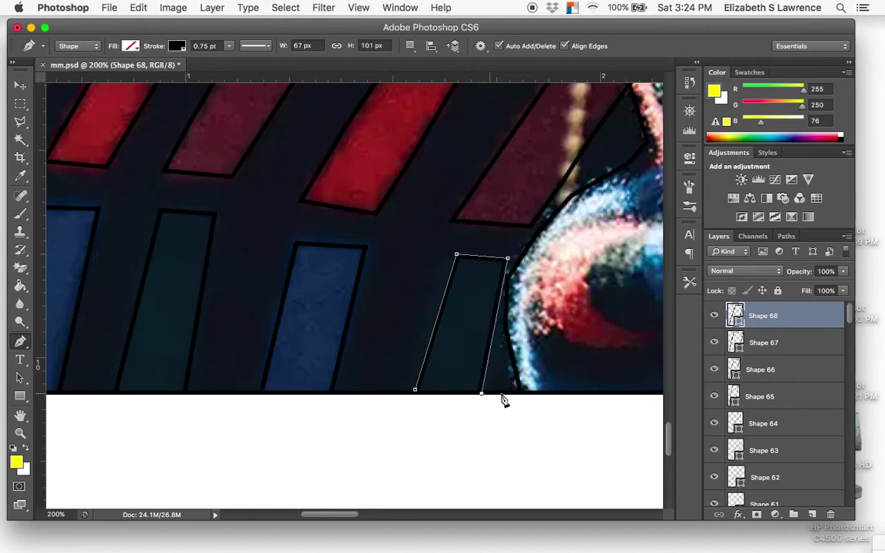
pyautogui.press('Return')
# - Examine the finished bar outlines along the picture's bottom border up close and against the rest of the sweater
pyautogui.press('super+plus')
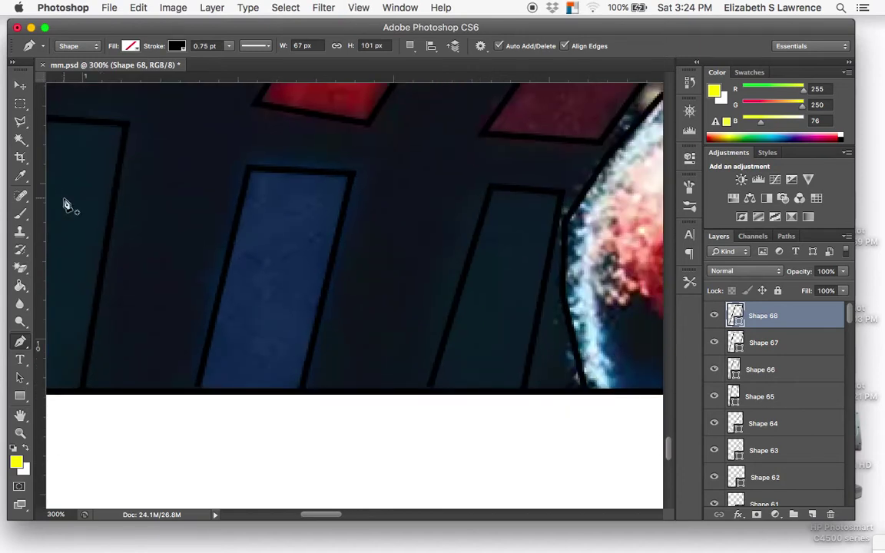
pyautogui.click(20, 86)
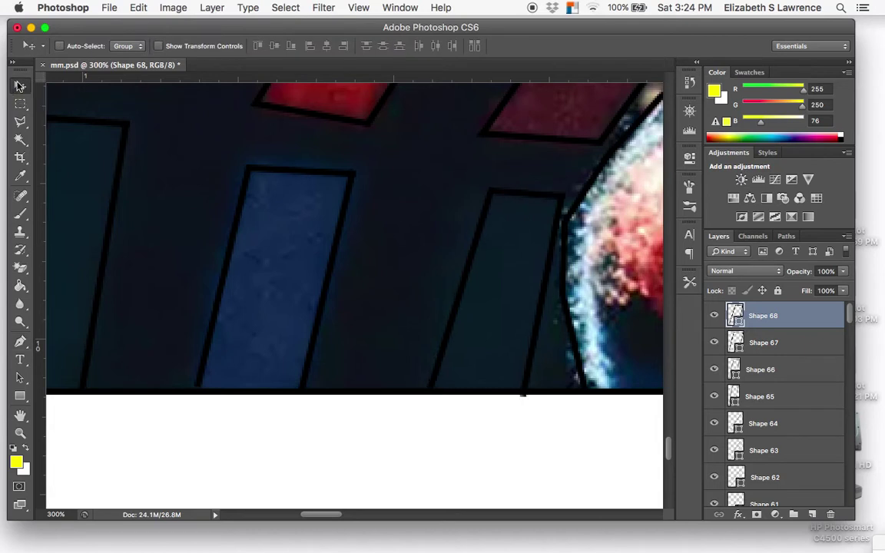
pyautogui.press('super+minus')
pyautogui.press('super+minus')
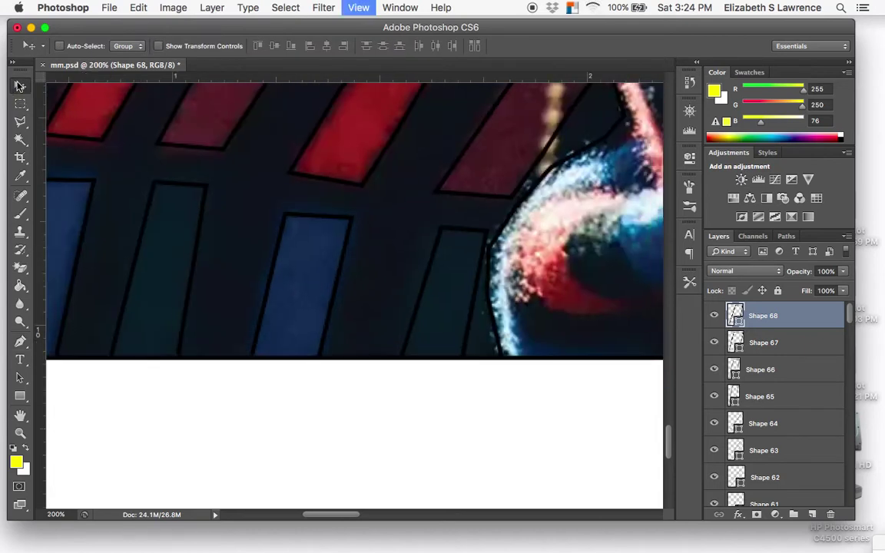
pyautogui.press('super+minus')
pyautogui.press('super+minus')
pyautogui.press('super+minus')
pyautogui.press('super+minus')
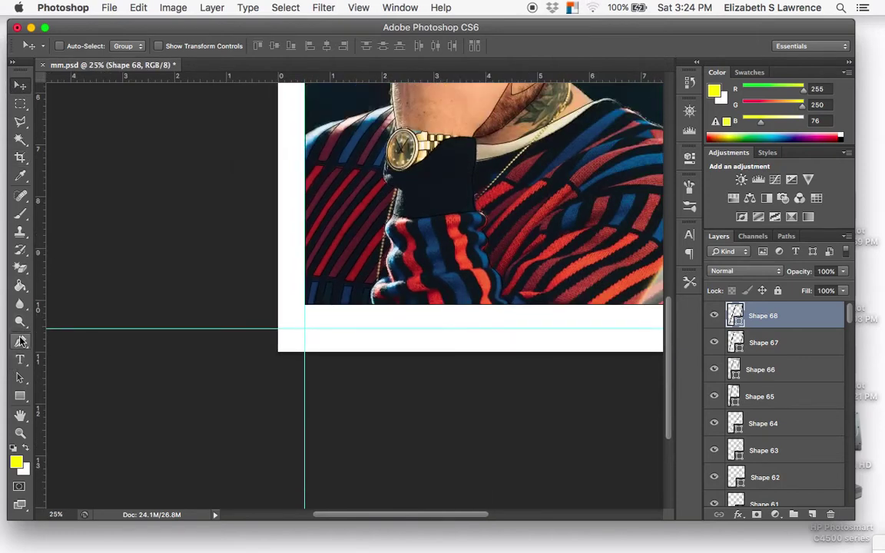
# - Draw a short Pen line down the outer side of the cuff's pink ridge to the white fold, about 26 × 55 px, with its start point nudged 3 px left
pyautogui.click(21, 341)
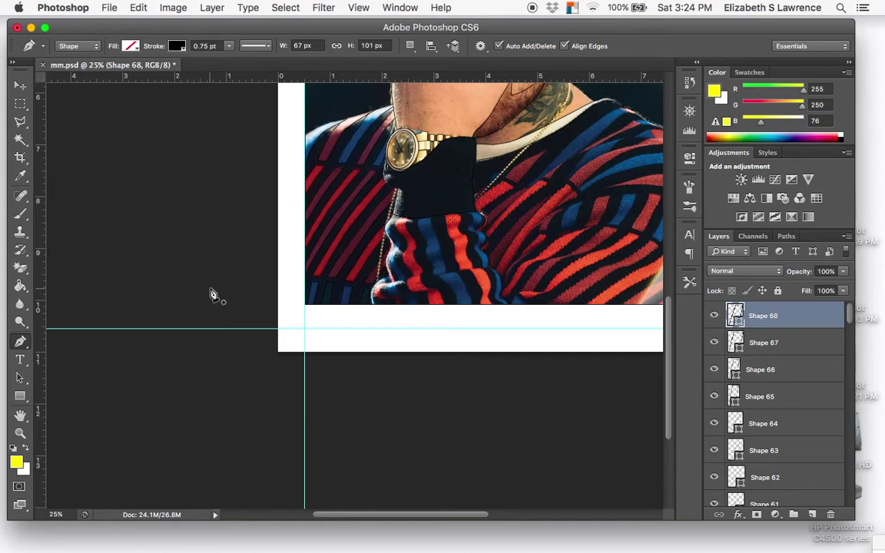
pyautogui.press('super+plus')
pyautogui.press('super+plus')
pyautogui.press('super+plus')
pyautogui.press('super+plus')
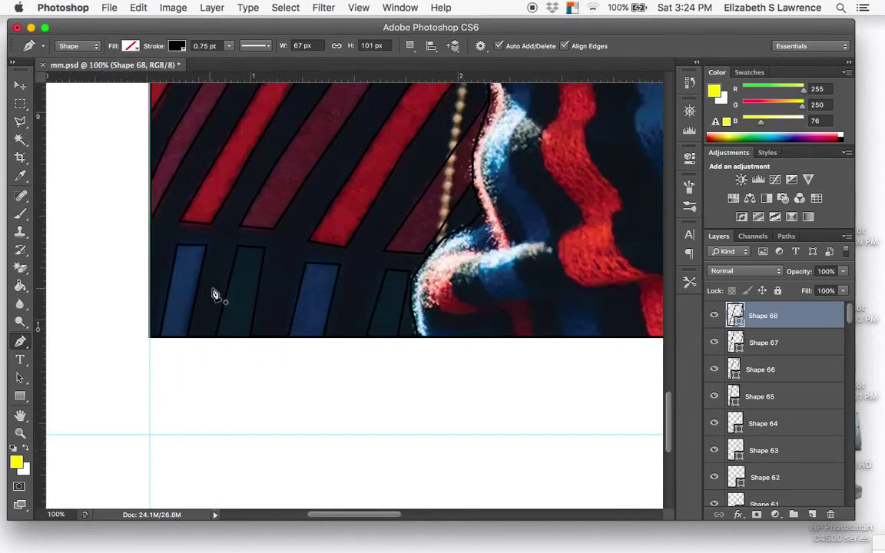
pyautogui.scroll(-3, 399, 299)
pyautogui.hscroll(2, 400, 299)
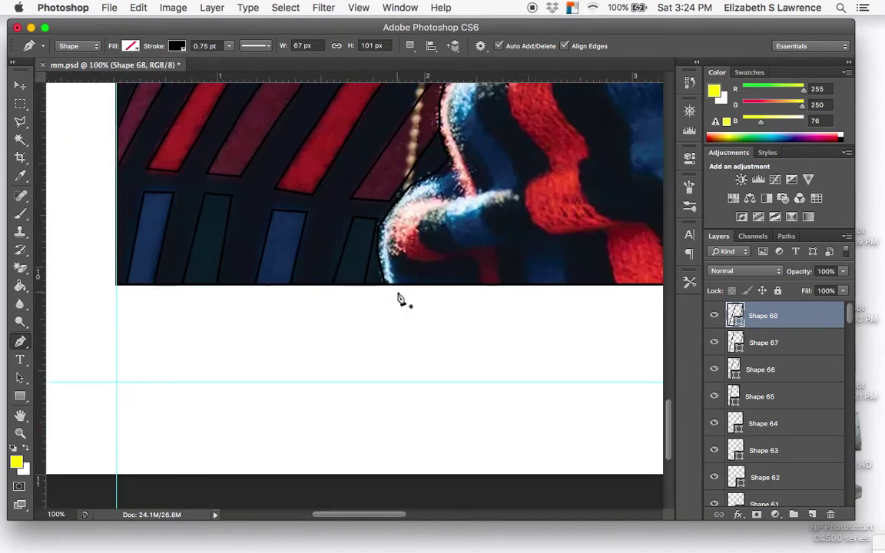
pyautogui.press('super+plus')
pyautogui.scroll(2, 400, 299)
pyautogui.hscroll(3, 400, 299)
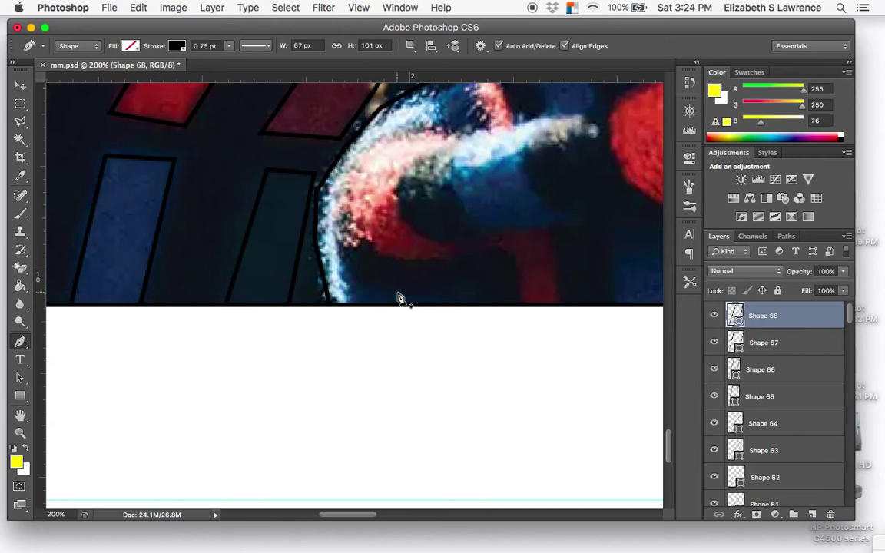
pyautogui.scroll(4, 388, 150)
pyautogui.hscroll(2, 388, 150)
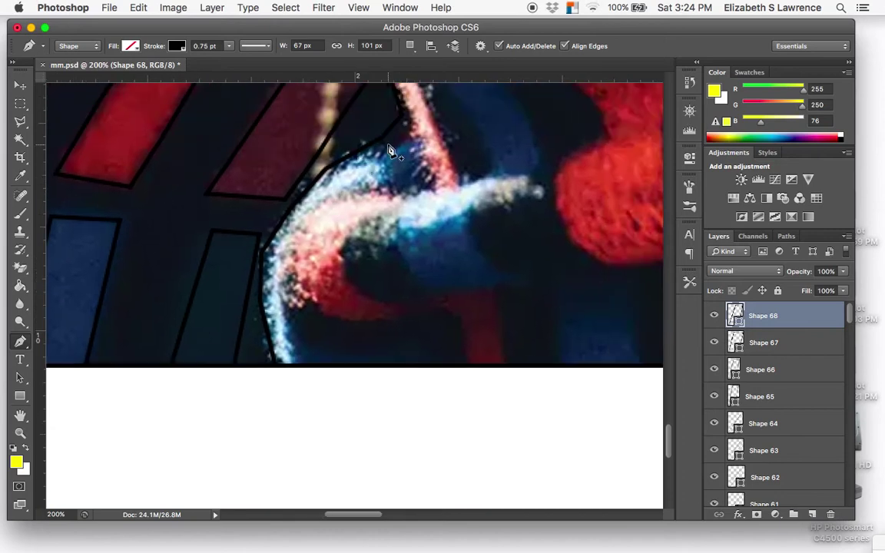
pyautogui.scroll(5, 428, 140)
pyautogui.hscroll(1, 428, 140)
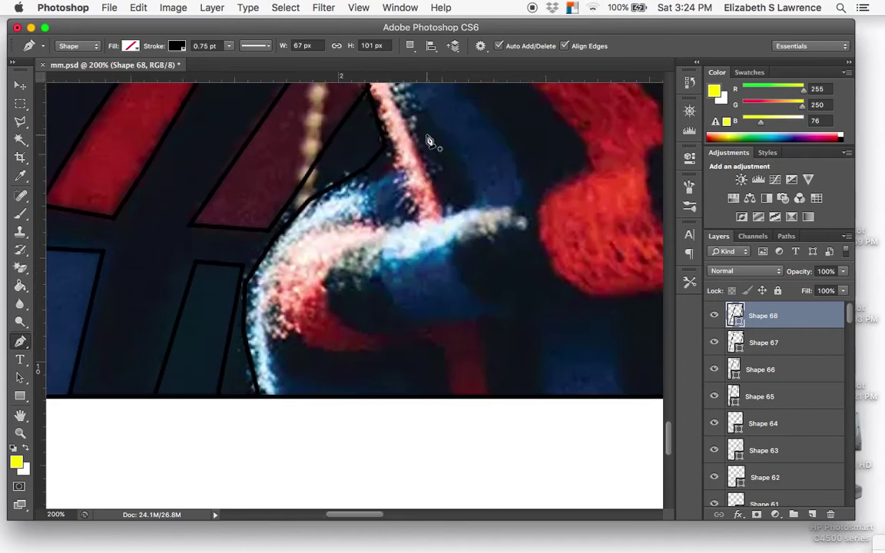
pyautogui.scroll(2, 429, 140)
pyautogui.hscroll(2, 428, 141)
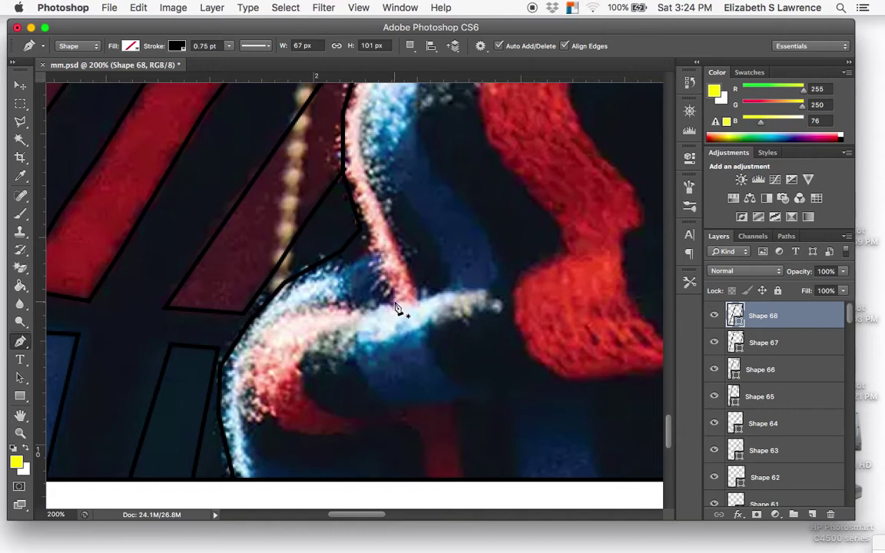
pyautogui.click(372, 238)
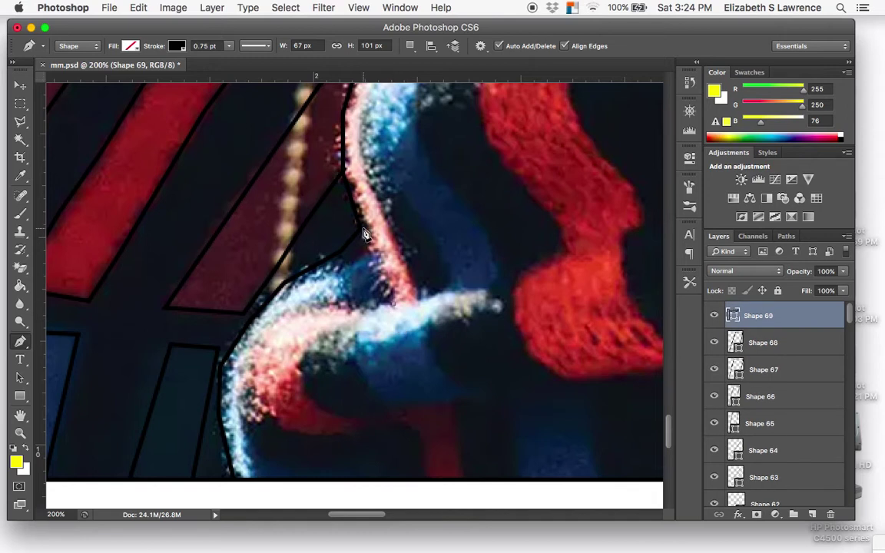
pyautogui.click(396, 308)
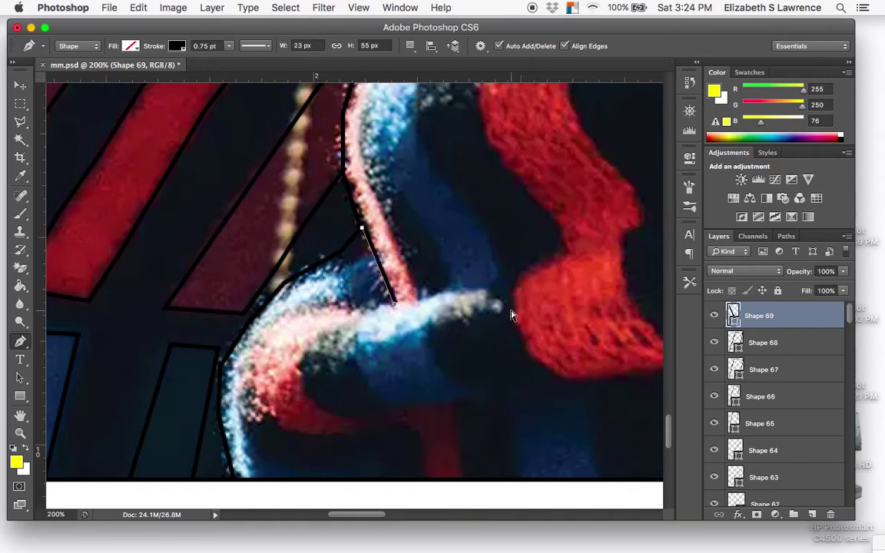
pyautogui.press('super+equal')
pyautogui.scroll(5, 448, 238)
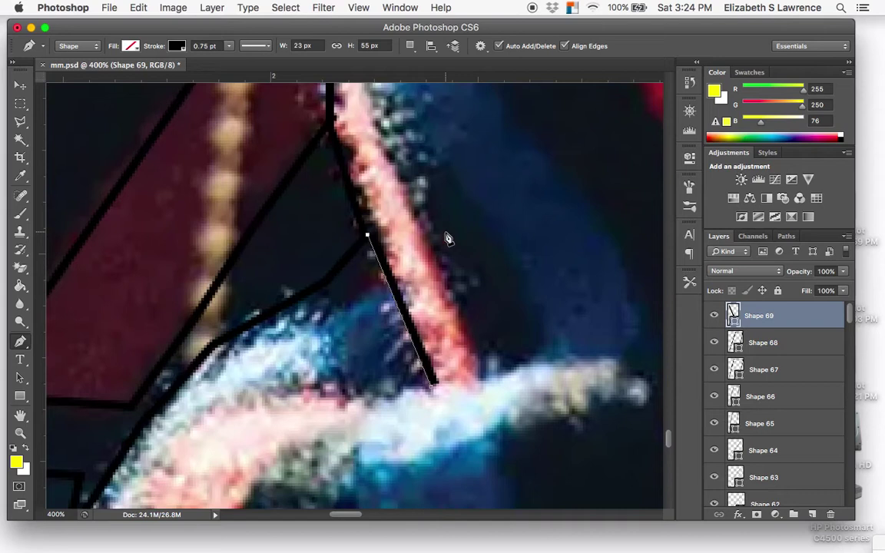
pyautogui.press('Left')
pyautogui.press('Left')
pyautogui.press('Left')
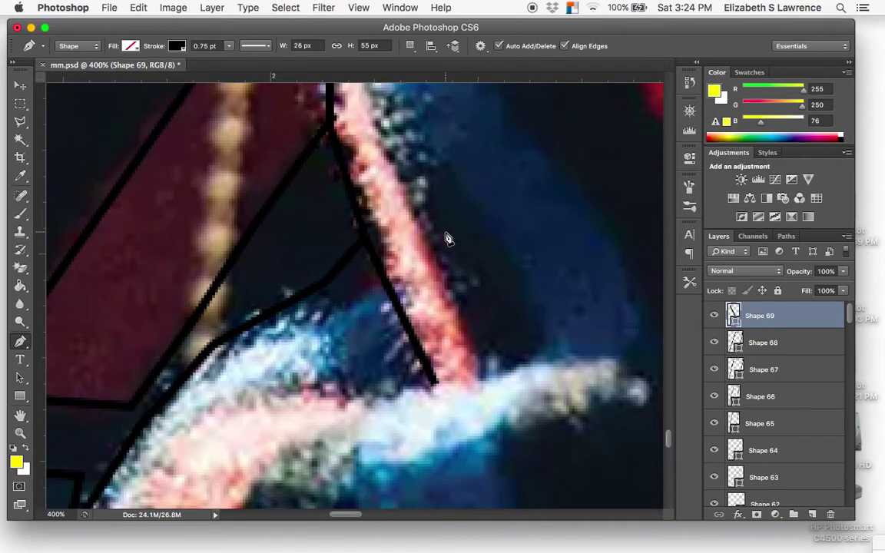
pyautogui.click(433, 391)
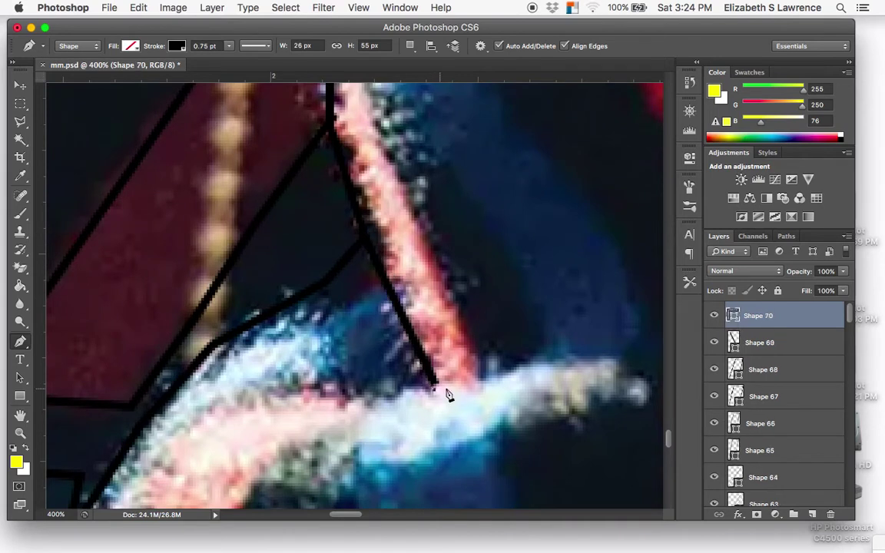
pyautogui.click(480, 388)
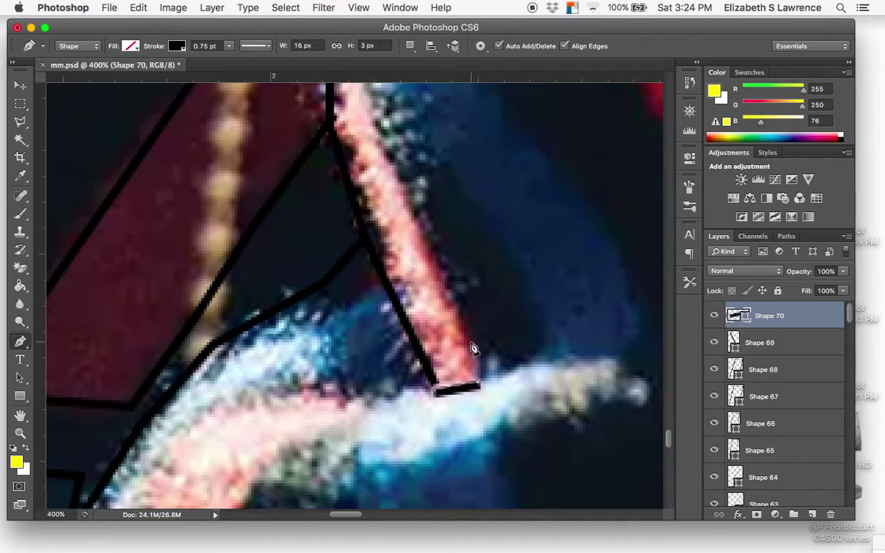
pyautogui.press('super+alt+z')
pyautogui.press('super+alt+z')
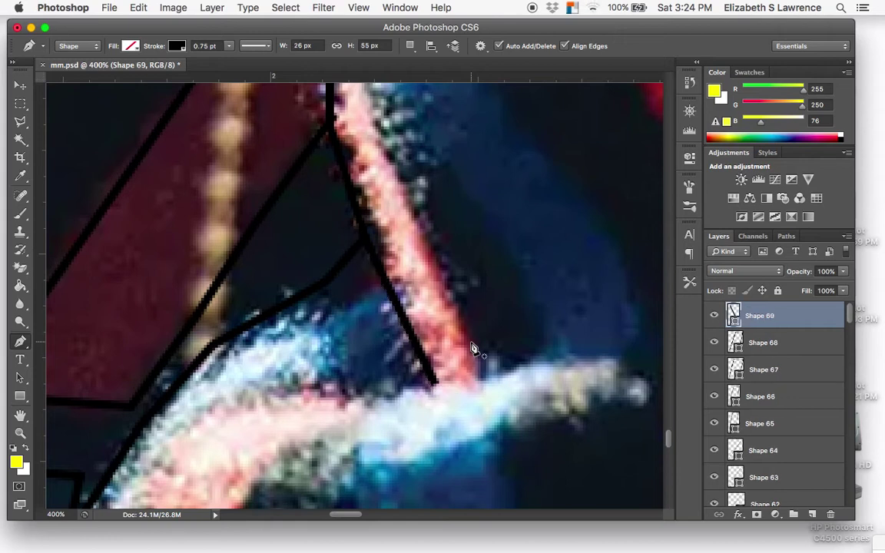
# - Start a new outline across the base of the cuff's pink ridge and up its inner side, about 33 × 82 px
pyautogui.click(436, 389)
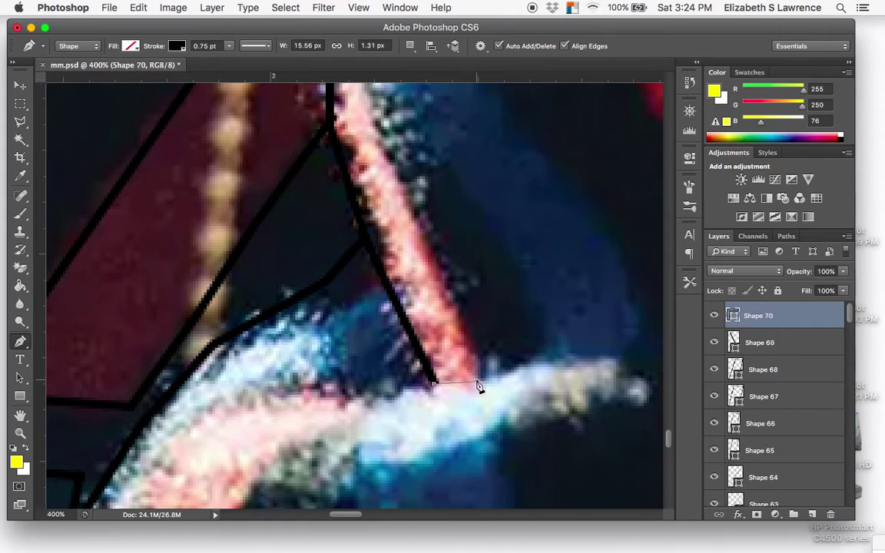
pyautogui.click(478, 386)
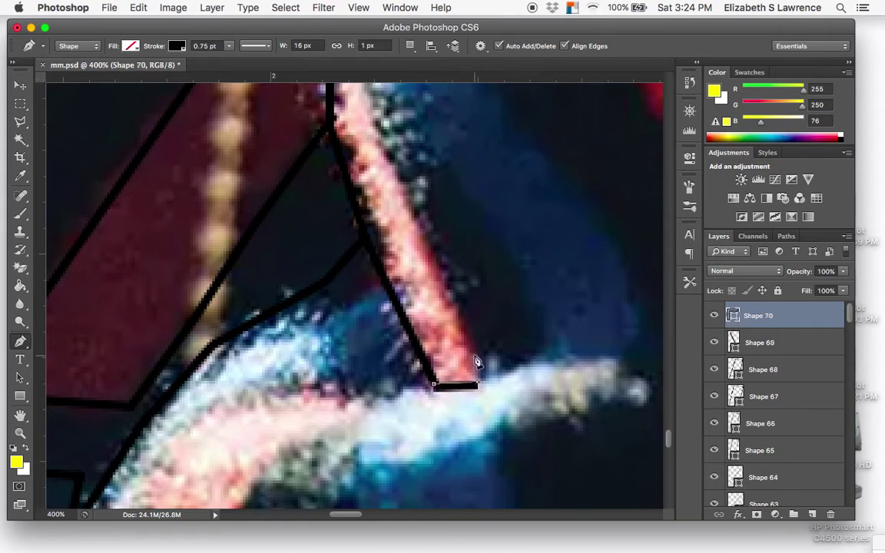
pyautogui.click(477, 358)
pyautogui.click(459, 313)
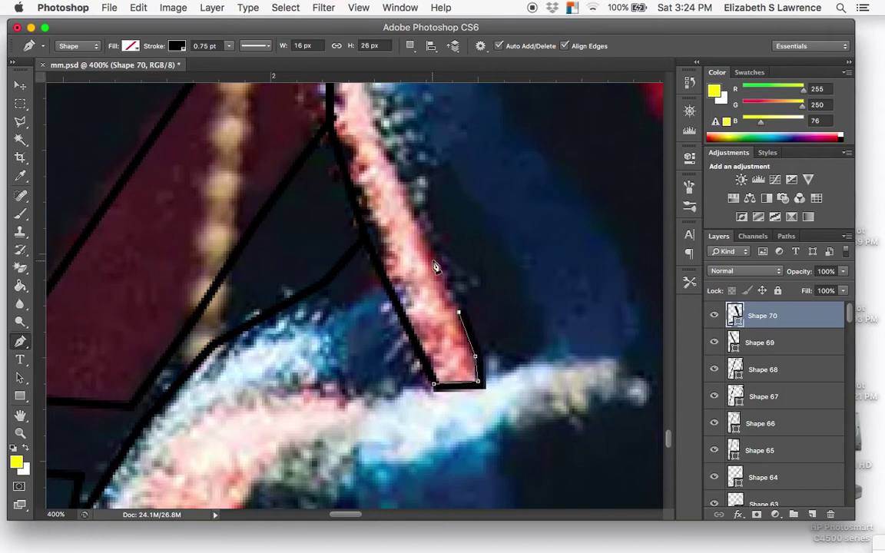
pyautogui.click(427, 234)
pyautogui.scroll(5, 428, 239)
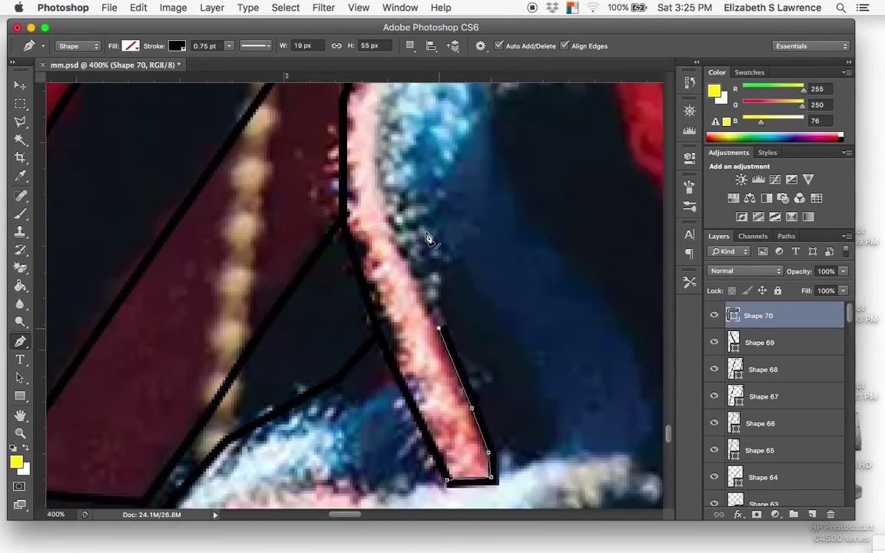
pyautogui.click(413, 273)
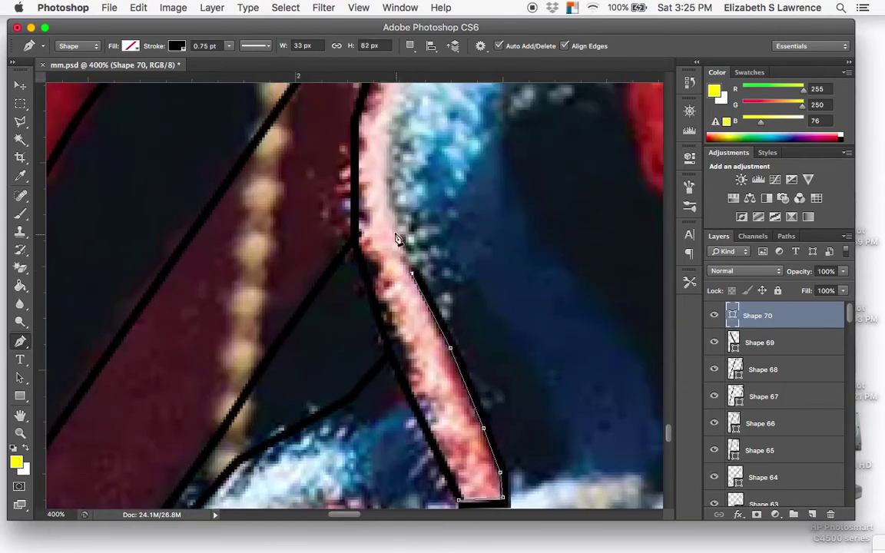
# - Extend the pink ridge's inner outline up around its bend beside the blue and white stripe, to about 42 × 177 px
pyautogui.click(387, 197)
pyautogui.click(388, 165)
pyautogui.scroll(6, 392, 177)
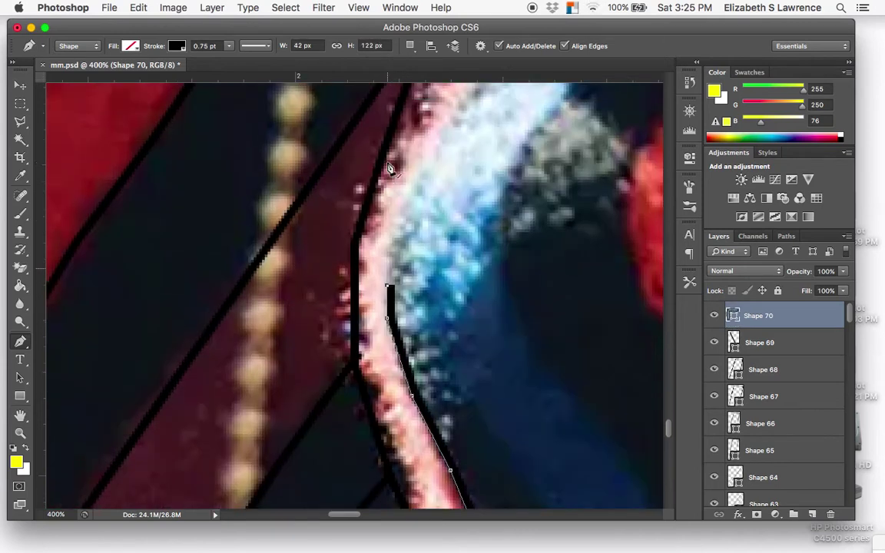
pyautogui.click(405, 190)
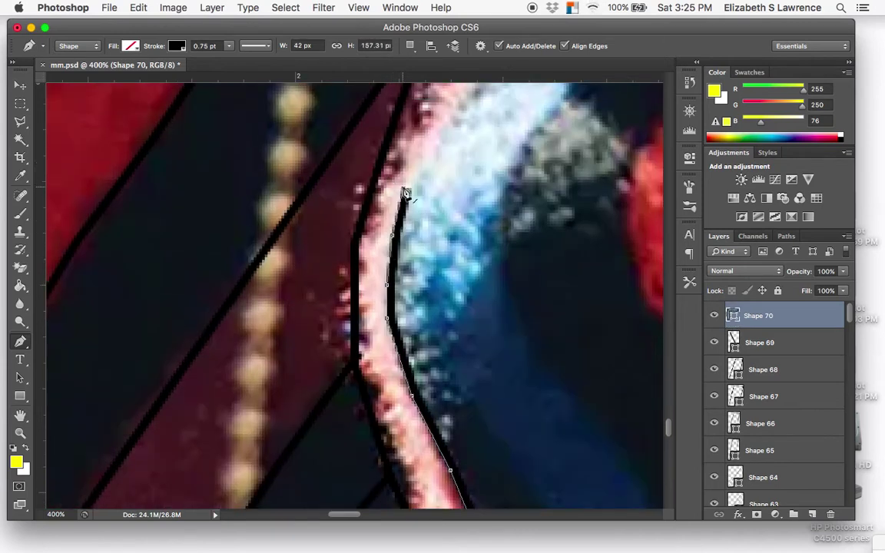
pyautogui.click(435, 138)
pyautogui.scroll(10, 435, 139)
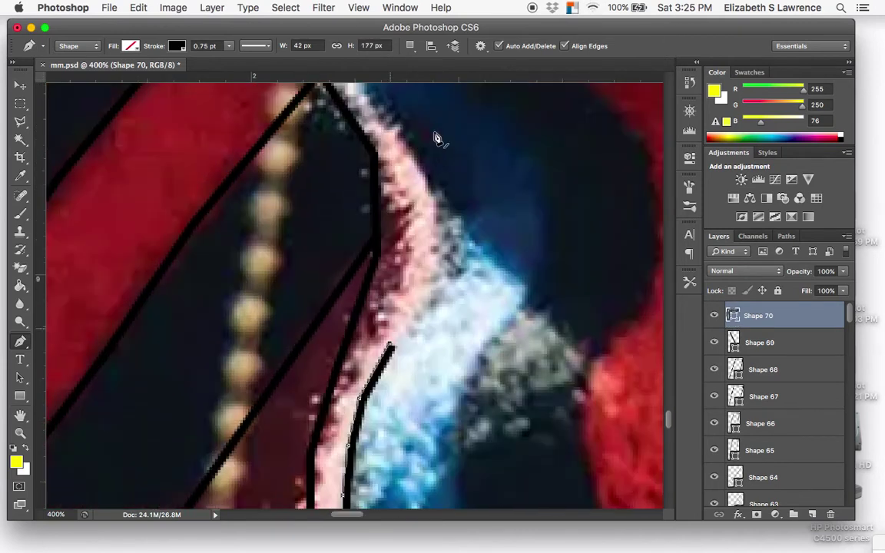
# - Finish the pink ridge's inner outline up to where it meets the outer line beside the white stripe, about 59 × 316 px overall
pyautogui.click(426, 292)
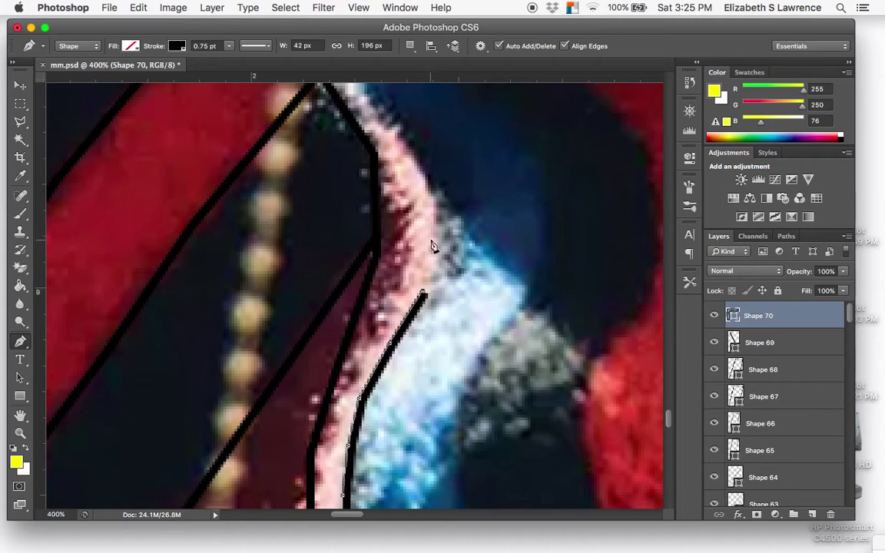
pyautogui.click(433, 242)
pyautogui.click(430, 191)
pyautogui.scroll(5, 430, 191)
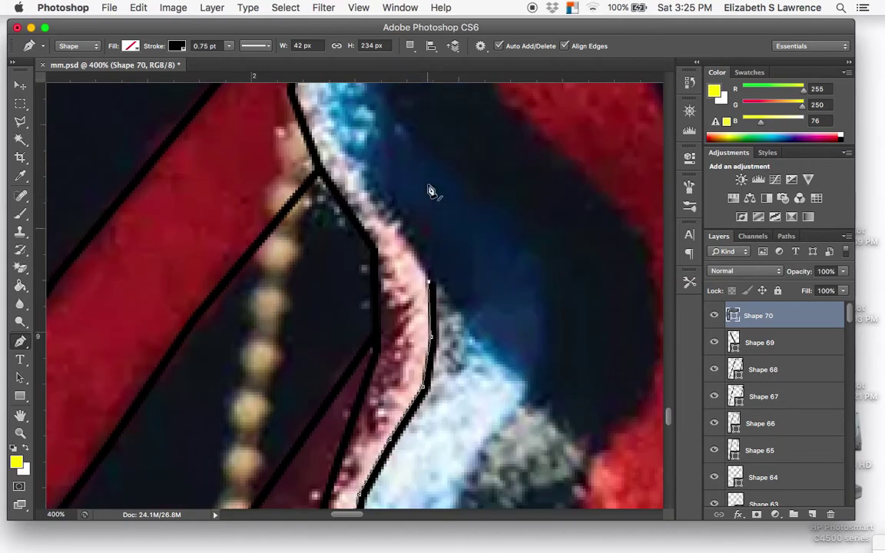
pyautogui.click(384, 216)
pyautogui.scroll(8, 349, 177)
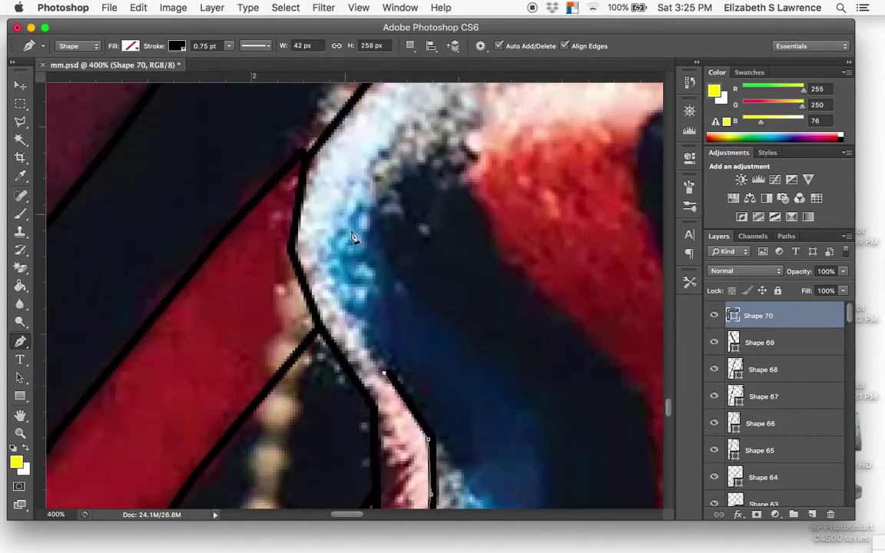
pyautogui.click(351, 323)
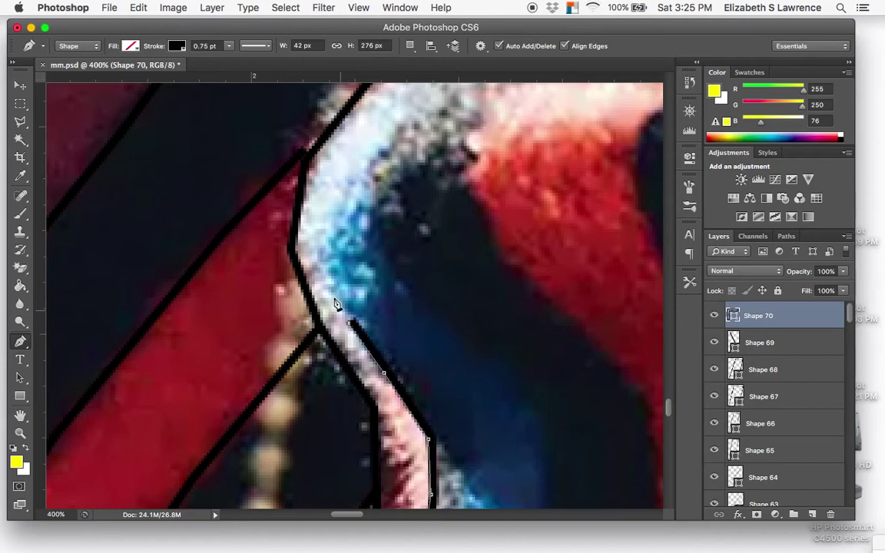
pyautogui.click(293, 212)
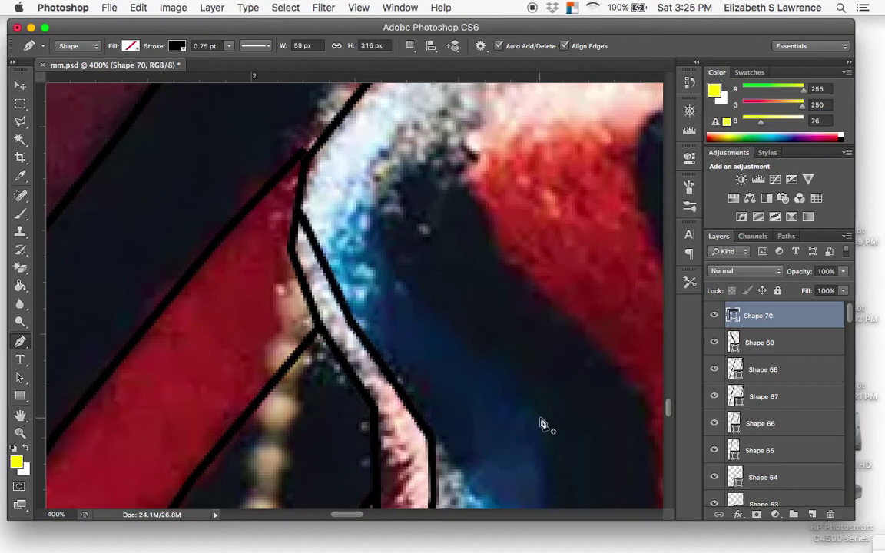
# - Start a new Pen outline at the curved line above the cuff and trace down the outer side of the blue and white ridge
pyautogui.scroll(2, 542, 425)
pyautogui.scroll(3, 542, 425)
pyautogui.hscroll(2, 542, 425)
pyautogui.press('super+minus')
pyautogui.press('super+minus')
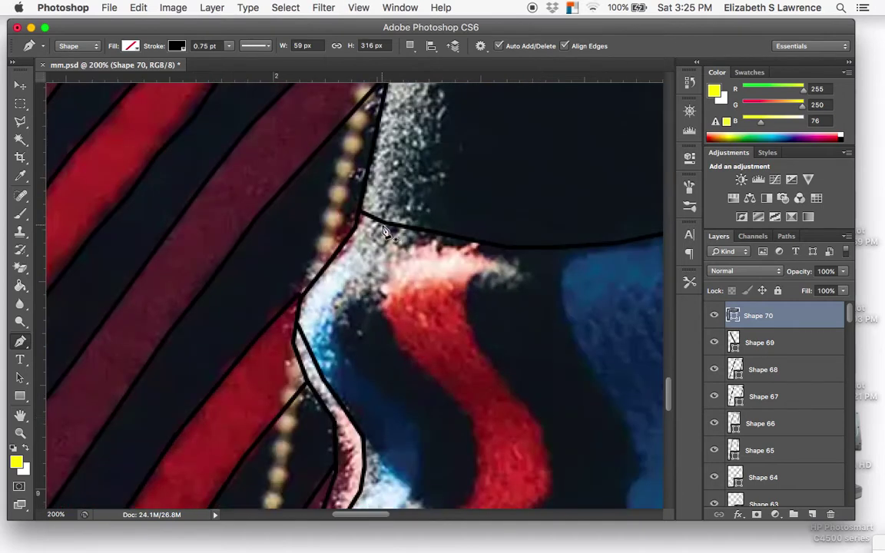
pyautogui.click(390, 225)
pyautogui.click(351, 273)
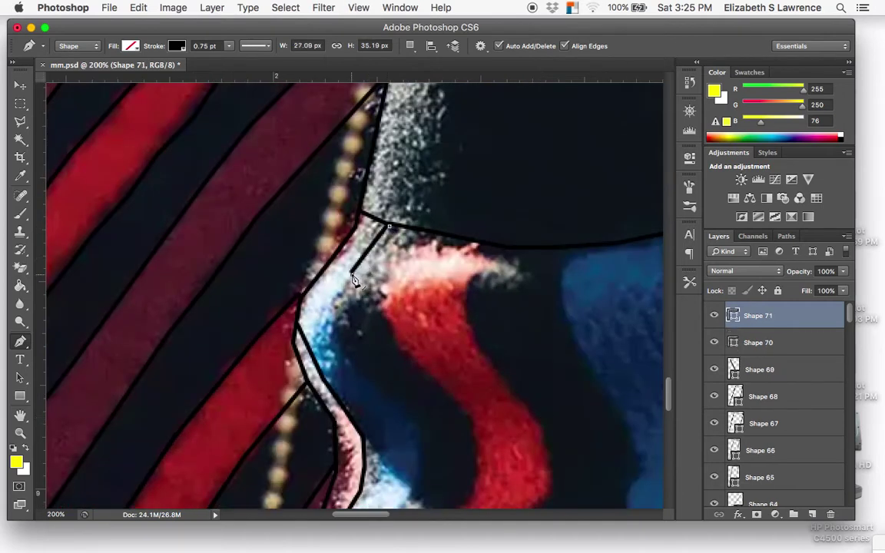
pyautogui.click(336, 299)
pyautogui.click(334, 320)
pyautogui.click(348, 345)
pyautogui.click(365, 373)
pyautogui.click(400, 401)
# - Extend the blue and white ridge's outer outline around its bulge and past the grey patch, to about 59 × 248 px
pyautogui.scroll(-5, 419, 431)
pyautogui.hscroll(1, 419, 430)
pyautogui.click(386, 308)
pyautogui.click(386, 338)
pyautogui.click(369, 362)
pyautogui.click(351, 398)
pyautogui.click(346, 434)
# - Finish the blue ridge's outline down its outer side, across its base and back up to the pink ridge, about 95 × 379 px overall
pyautogui.scroll(-8, 346, 434)
pyautogui.hscroll(2, 346, 435)
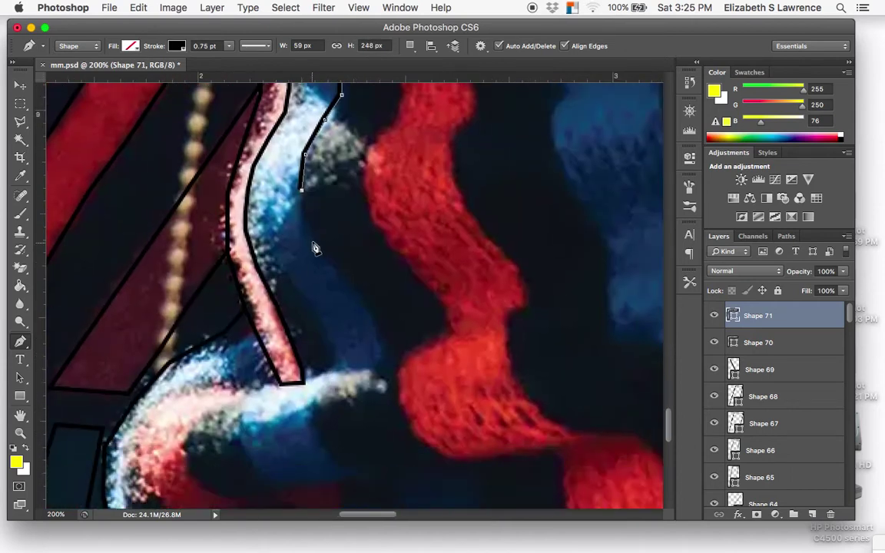
pyautogui.click(311, 236)
pyautogui.click(338, 270)
pyautogui.click(375, 315)
pyautogui.click(377, 371)
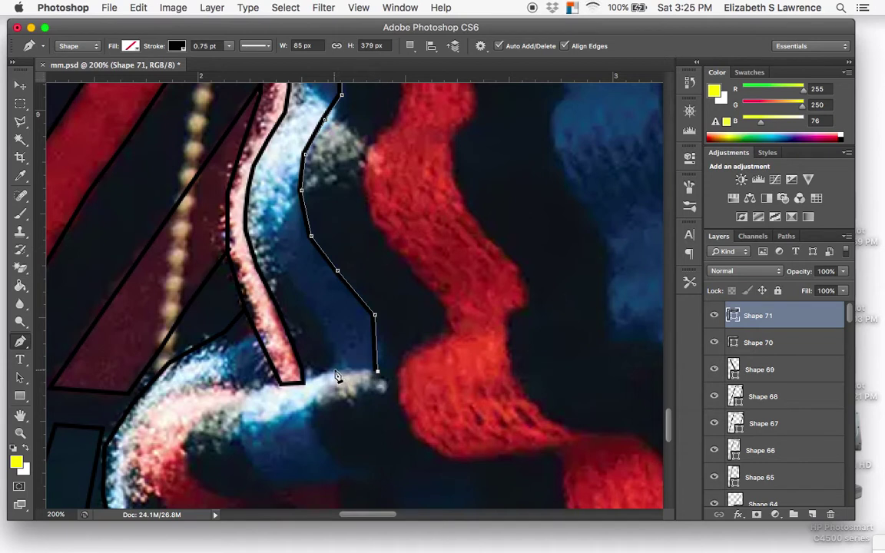
pyautogui.click(335, 372)
pyautogui.click(309, 311)
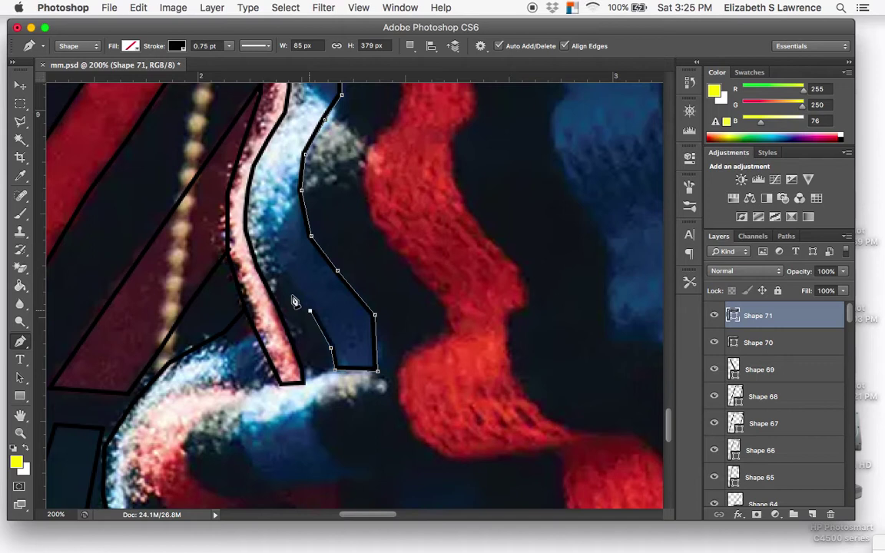
pyautogui.click(268, 263)
pyautogui.click(247, 237)
pyautogui.press('Return')
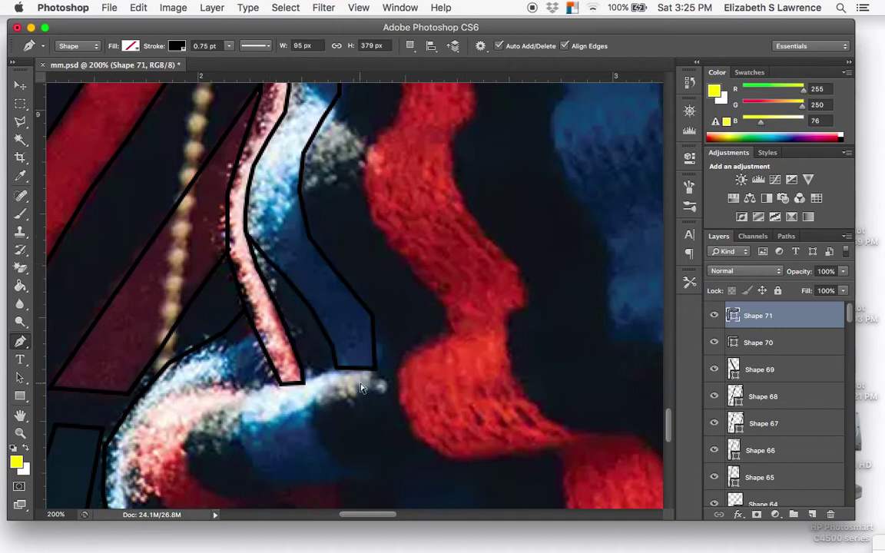
# - Draw a short Pen line joining the blue ridge's base to the pink ridge's base, about 24 × 11 px
pyautogui.press('super+plus')
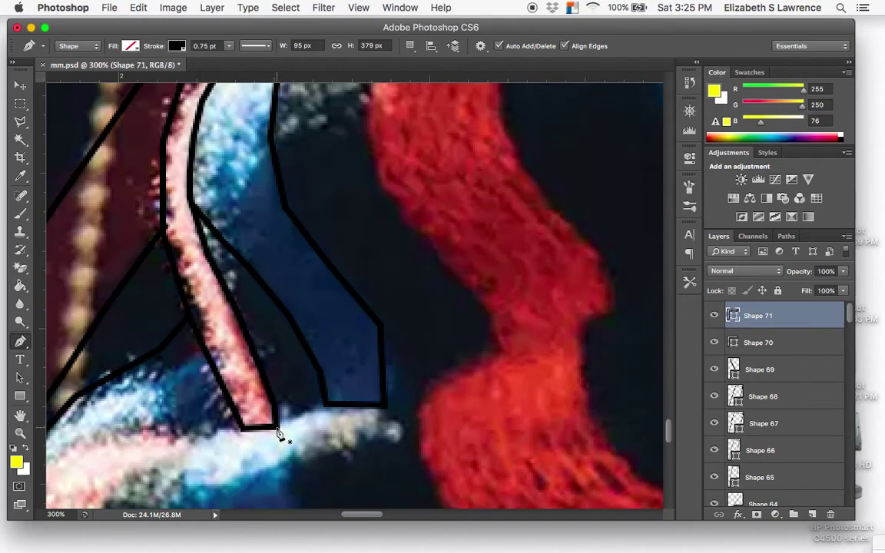
pyautogui.click(328, 409)
pyautogui.click(278, 429)
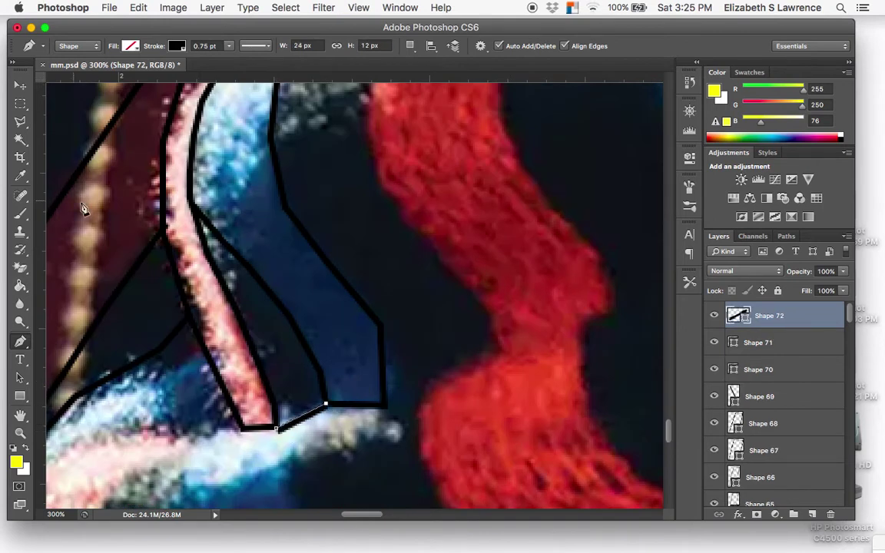
pyautogui.press('Escape')
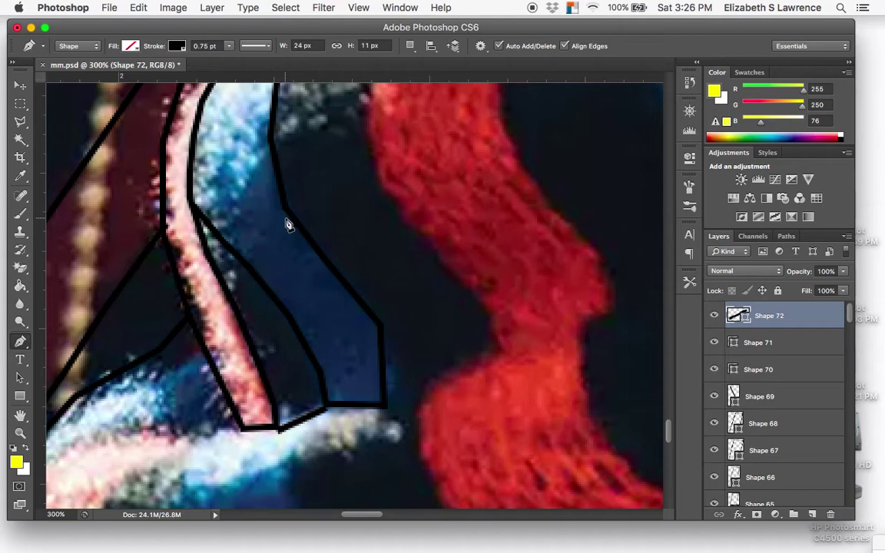
pyautogui.click(21, 84)
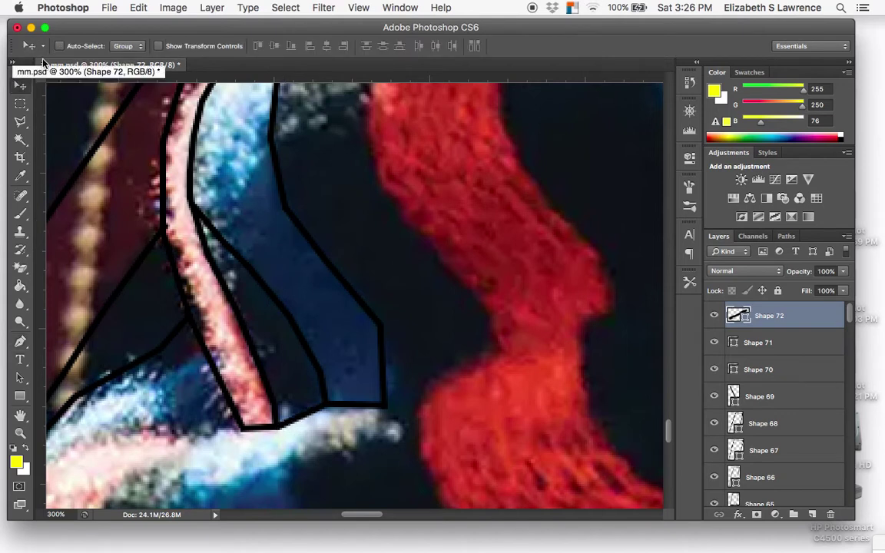
# - Start a new Pen outline from the blue ridge's outer base corner across to the red ridge and up its inner edge, about 50 × 88 px
pyautogui.click(23, 340)
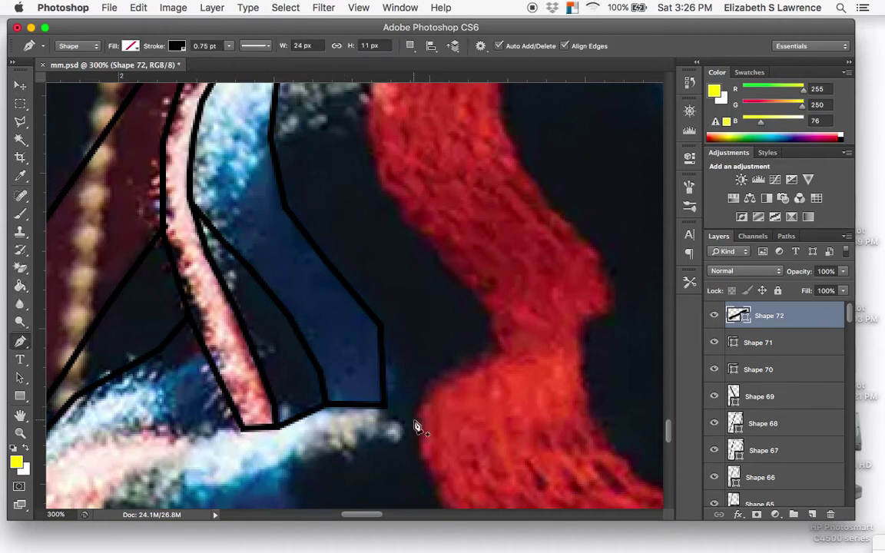
pyautogui.click(386, 409)
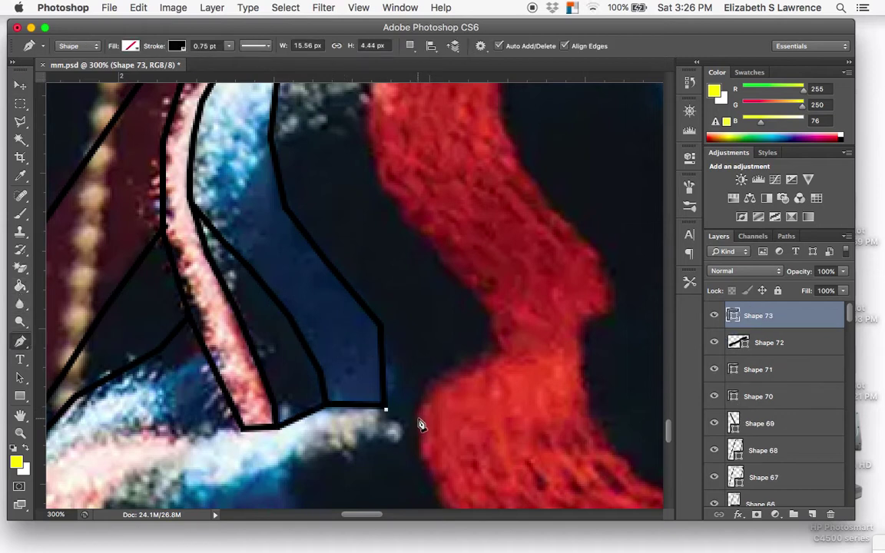
pyautogui.click(420, 418)
pyautogui.click(422, 395)
pyautogui.click(437, 377)
pyautogui.click(471, 357)
pyautogui.click(489, 347)
pyautogui.click(486, 321)
pyautogui.click(454, 281)
pyautogui.click(413, 236)
# - Extend the red ridge's inner outline up past the grey patch at its middle bulge, to about 58 × 170 px
pyautogui.scroll(2, 415, 242)
pyautogui.scroll(5, 416, 242)
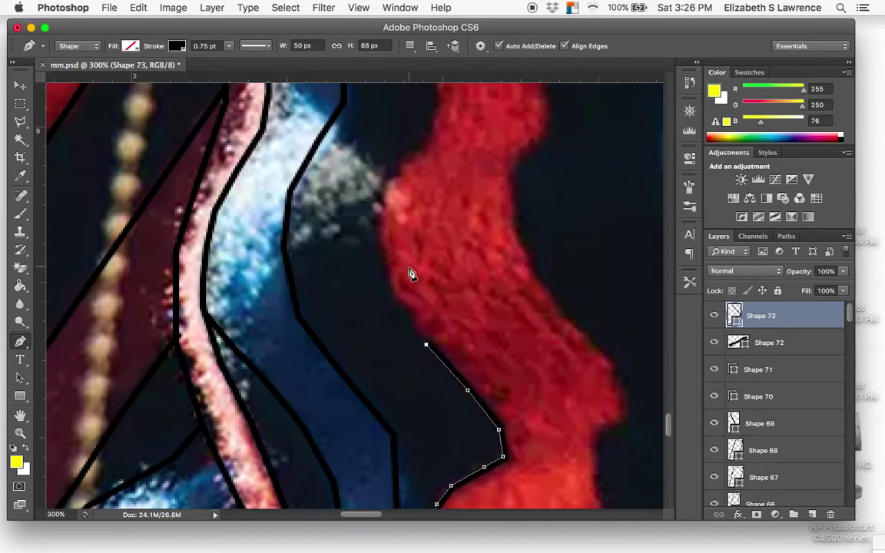
pyautogui.click(393, 294)
pyautogui.click(382, 243)
pyautogui.click(381, 187)
pyautogui.click(391, 161)
# - Extend the red ridge's inner outline around its upper bend towards the pink highlight, to about 90 × 297 px
pyautogui.scroll(15, 386, 237)
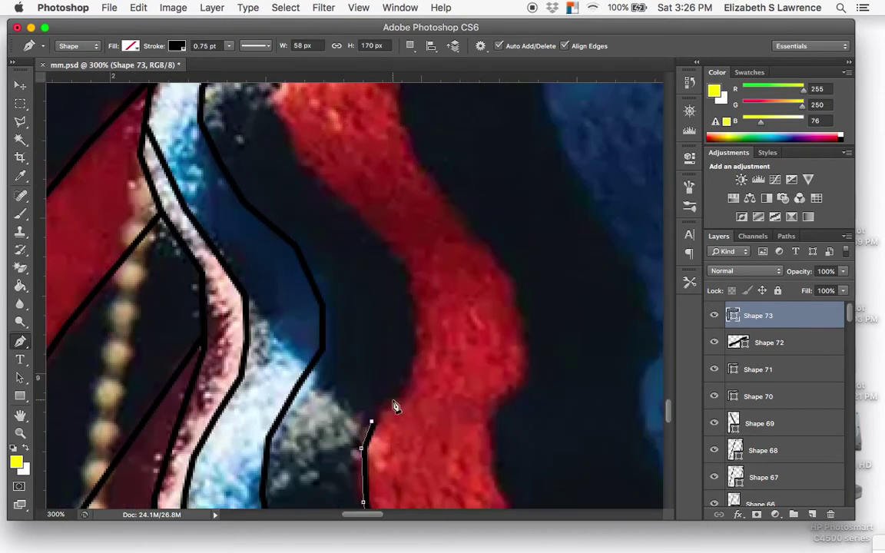
pyautogui.click(397, 398)
pyautogui.click(413, 353)
pyautogui.click(417, 317)
pyautogui.click(409, 272)
pyautogui.click(363, 222)
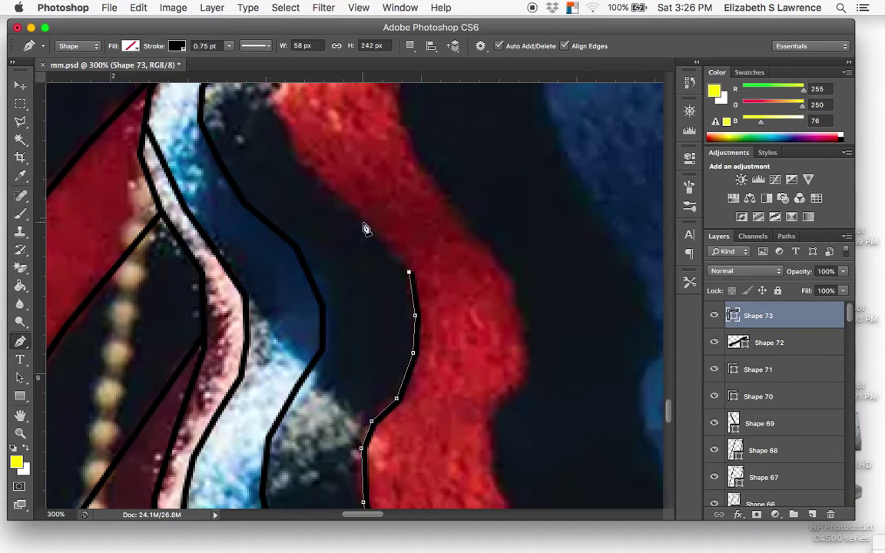
pyautogui.click(327, 193)
# - Finish the red ridge's inner outline past the pink highlight to the curved line above the cuff, about 101 × 381 px overall
pyautogui.scroll(10, 270, 148)
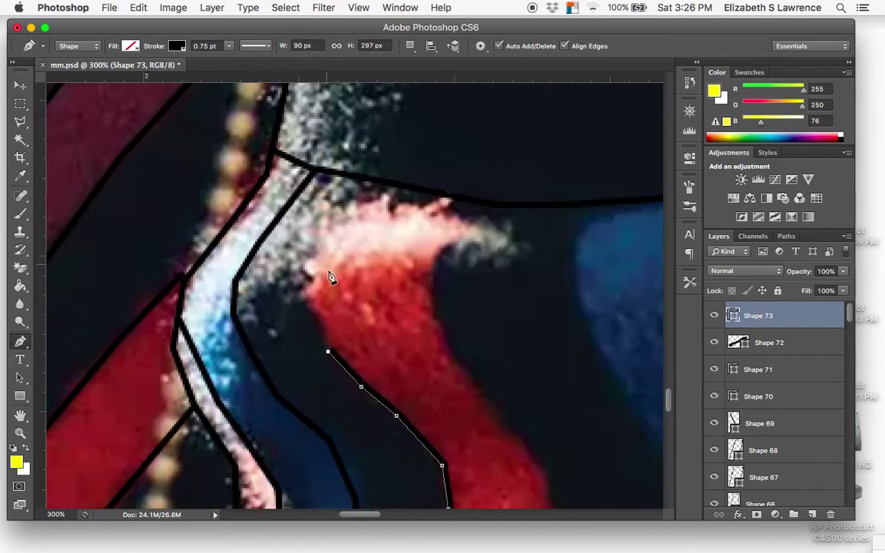
pyautogui.click(315, 329)
pyautogui.click(306, 291)
pyautogui.click(311, 266)
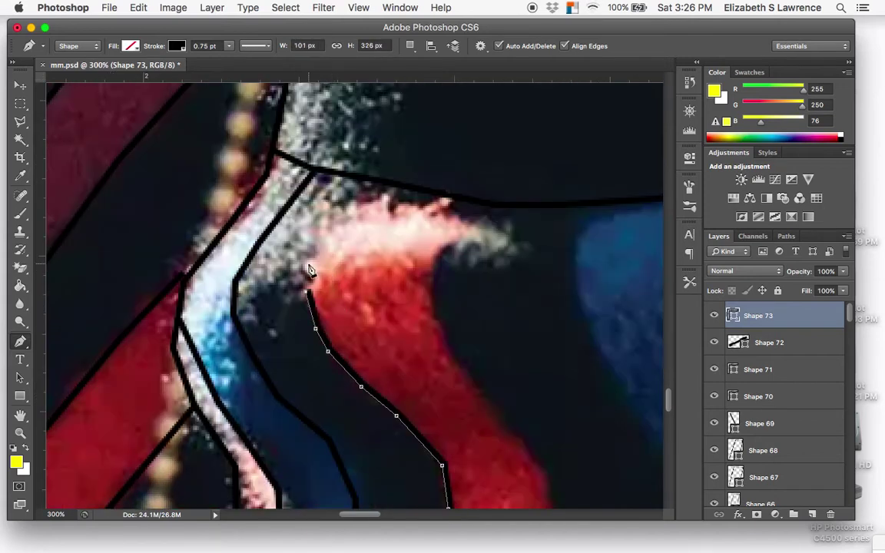
pyautogui.click(328, 226)
pyautogui.click(343, 200)
pyautogui.click(357, 181)
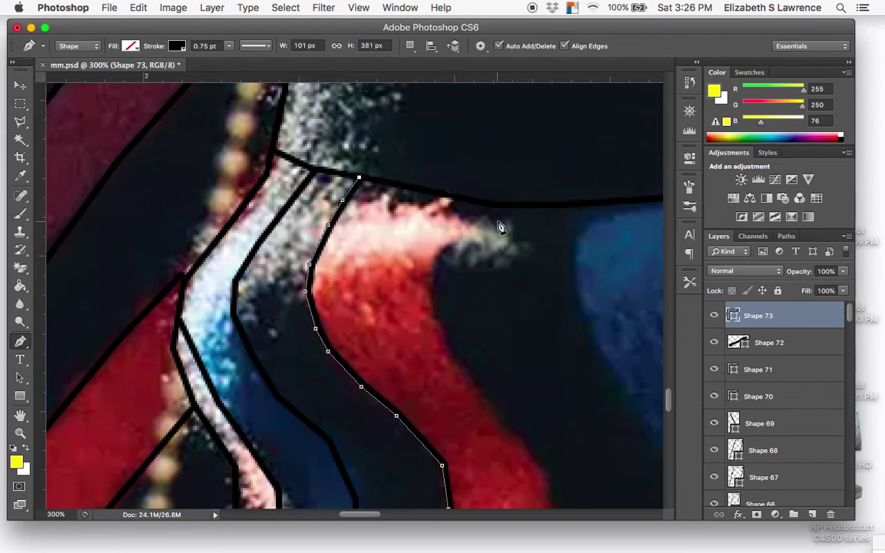
pyautogui.press('Return')
# - Examine the untraced sides of the red and blue ridges from the curved line above the cuff down to the picture's bottom border
pyautogui.scroll(-2, 499, 202)
pyautogui.hscroll(2, 500, 202)
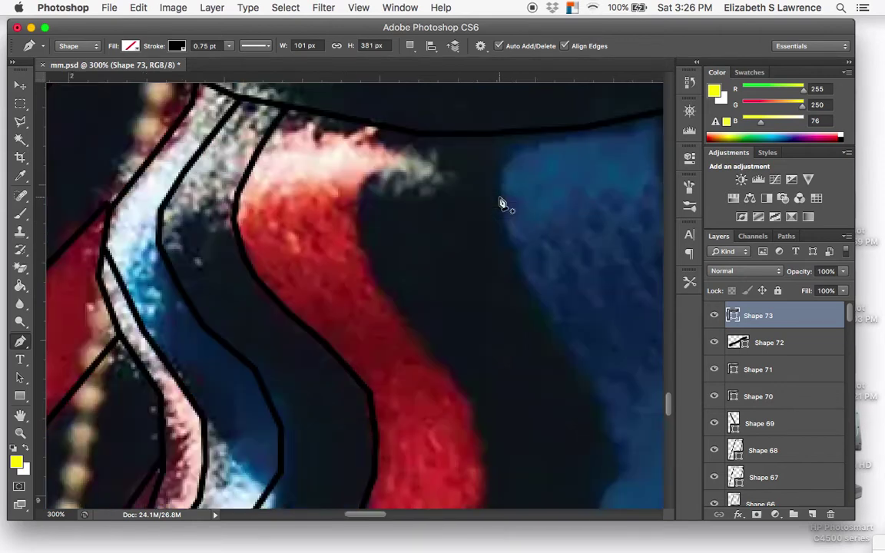
pyautogui.scroll(-3, 500, 202)
pyautogui.hscroll(1, 499, 202)
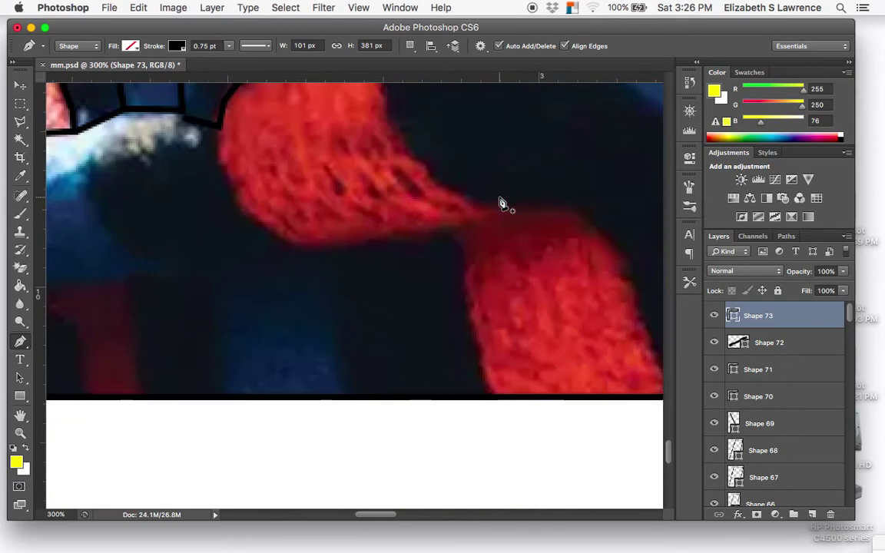
pyautogui.scroll(5, 499, 202)
pyautogui.hscroll(-3, 499, 202)
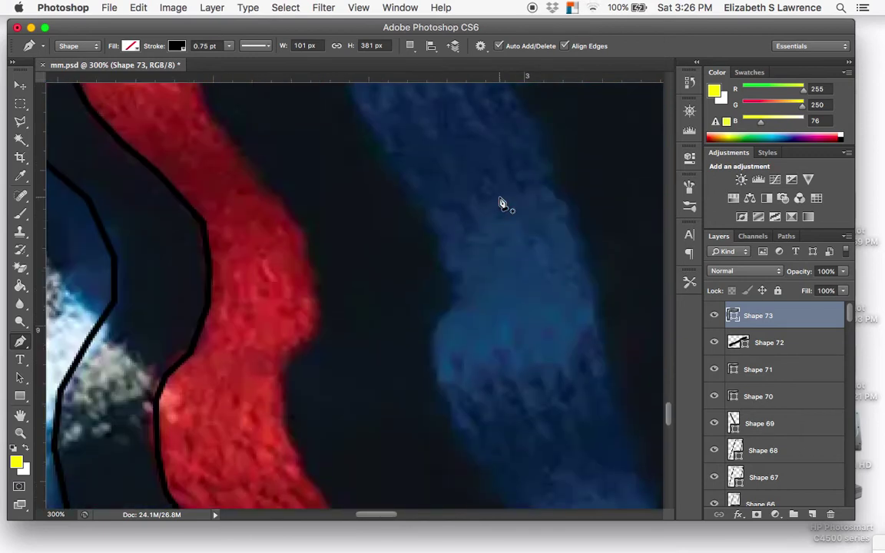
pyautogui.scroll(-2, 442, 219)
pyautogui.hscroll(-3, 442, 219)
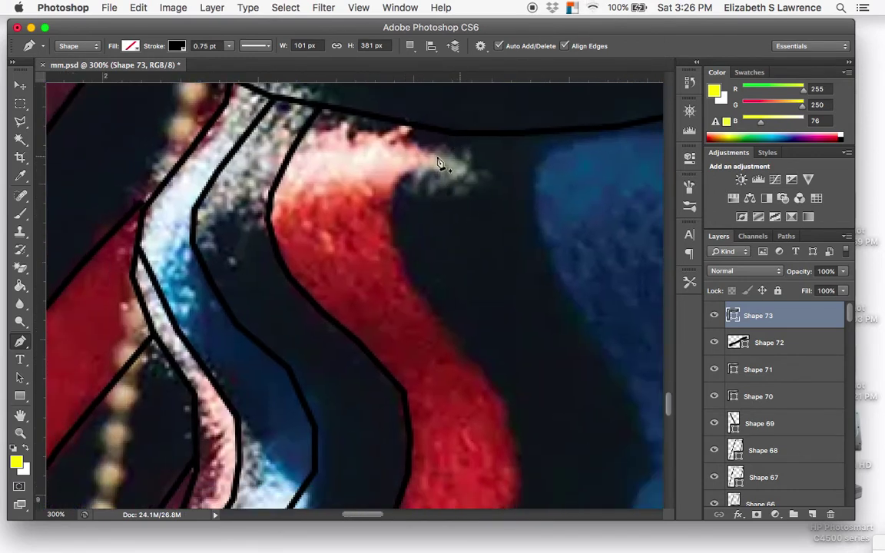
# - Start a new Pen outline at the curved line above the cuff and trace down the red ridge's outer side to its first bulge
pyautogui.click(471, 133)
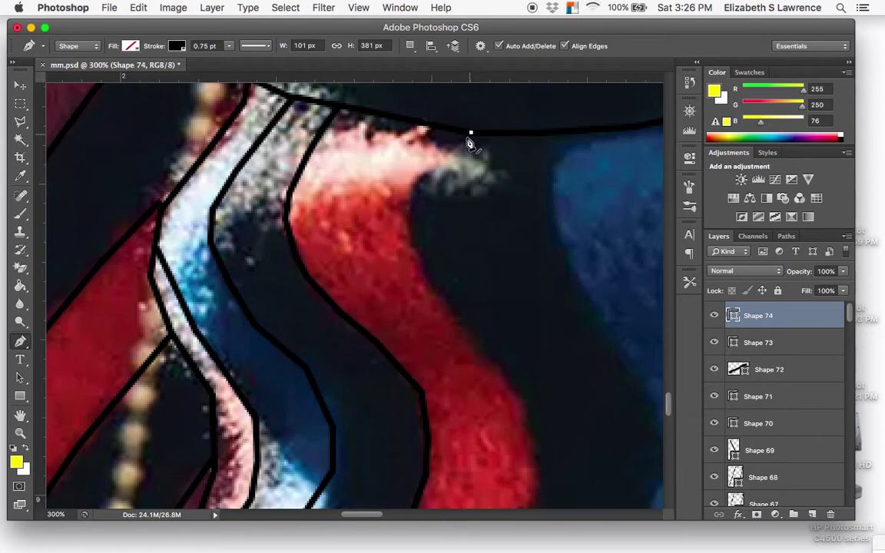
pyautogui.click(438, 158)
pyautogui.click(419, 179)
pyautogui.click(409, 206)
pyautogui.click(413, 248)
pyautogui.click(445, 296)
pyautogui.click(481, 352)
pyautogui.click(511, 387)
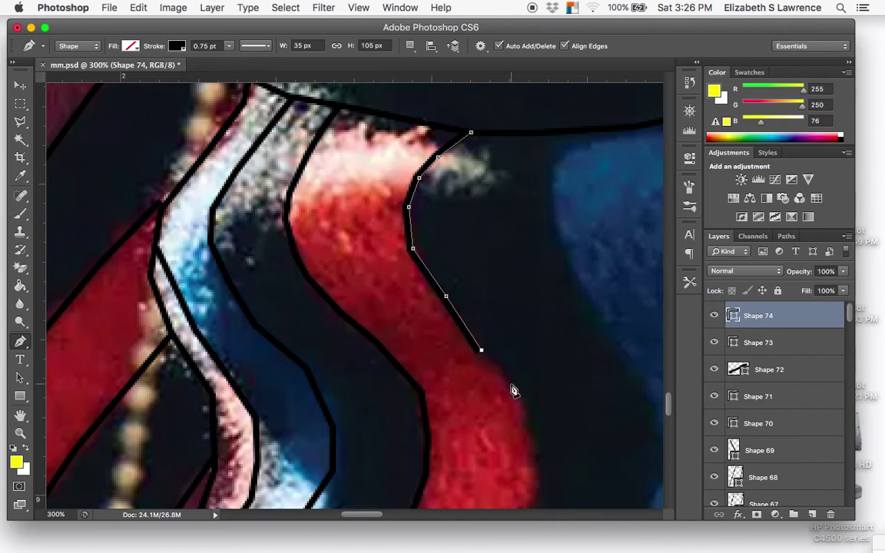
# - Extend the red ridge's outer outline around its first bulge and into the hollow below, to about 63 × 235 px
pyautogui.scroll(-5, 514, 389)
pyautogui.hscroll(2, 514, 389)
pyautogui.click(464, 307)
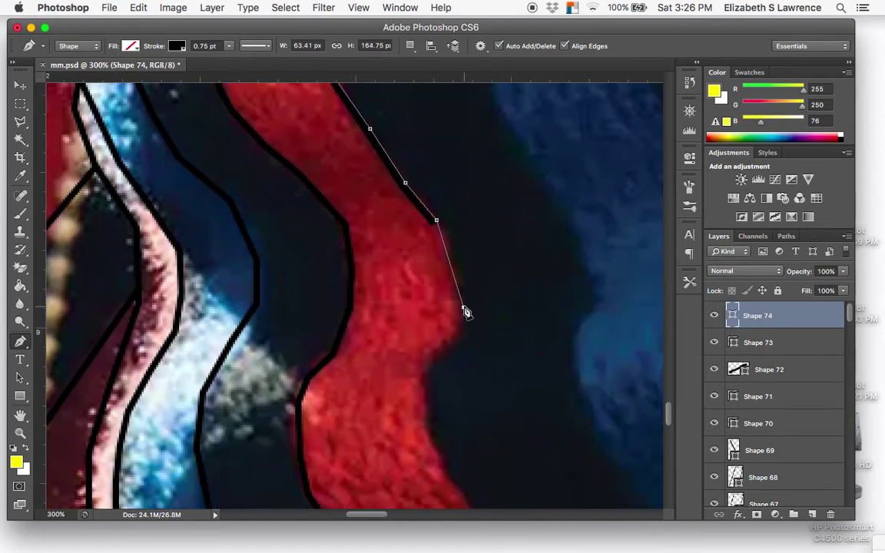
pyautogui.click(461, 332)
pyautogui.click(443, 358)
pyautogui.click(430, 378)
pyautogui.click(428, 416)
pyautogui.click(439, 452)
# - Continue the red ridge's outer outline down its slanted middle section and around the notch at the lower bulge
pyautogui.scroll(-5, 440, 459)
pyautogui.hscroll(3, 440, 459)
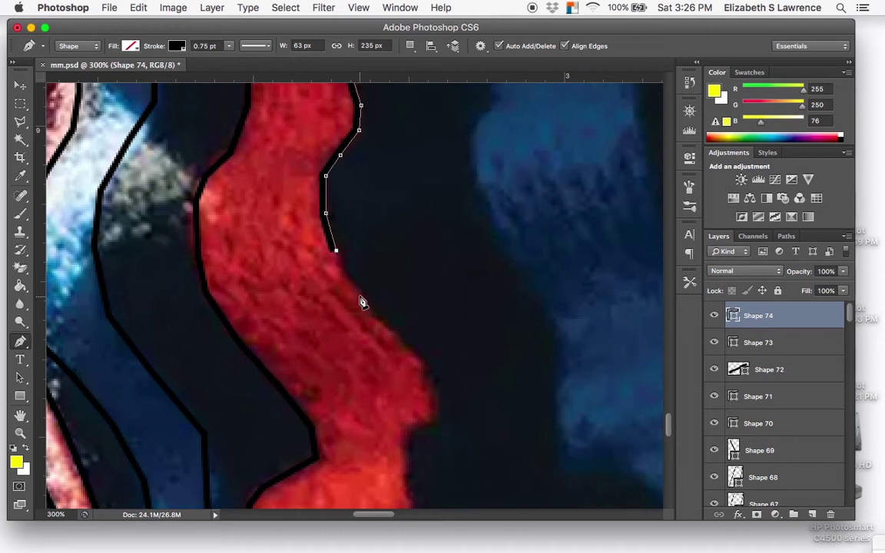
pyautogui.click(371, 309)
pyautogui.click(398, 338)
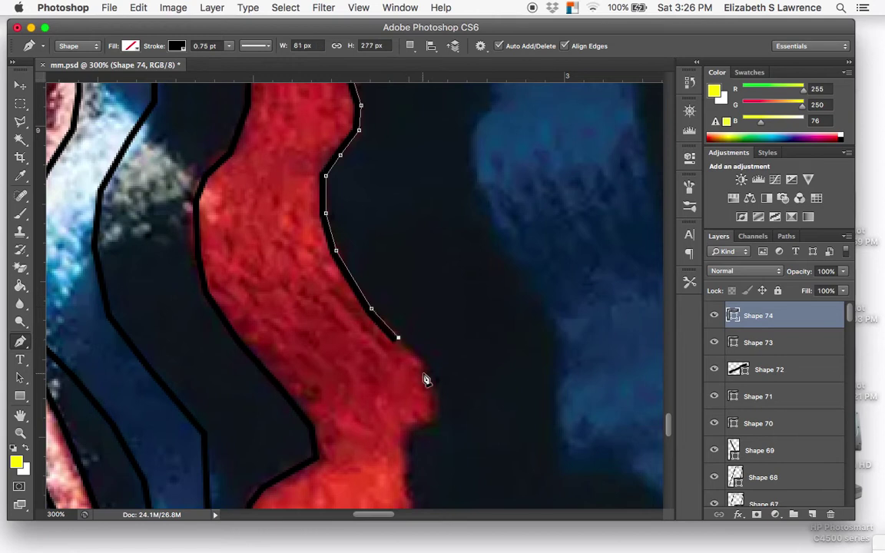
pyautogui.click(424, 373)
pyautogui.click(432, 408)
pyautogui.click(426, 423)
pyautogui.click(409, 424)
# - Extend the red ridge's outer outline from the notch down and around the curve to its lower fold, to about 125 × 402 px
pyautogui.scroll(-5, 409, 457)
pyautogui.hscroll(1, 409, 456)
pyautogui.click(392, 369)
pyautogui.click(404, 401)
pyautogui.click(429, 443)
pyautogui.click(470, 468)
# - Extend the red ridge's outer outline from the lower fold over the top of its last section, to about 188 × 423 px
pyautogui.scroll(-6, 472, 469)
pyautogui.hscroll(7, 472, 470)
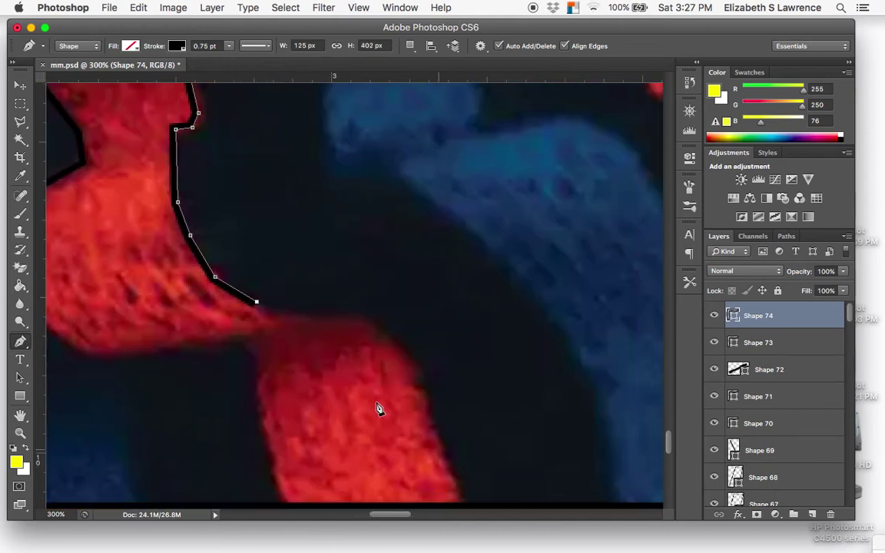
pyautogui.click(308, 319)
pyautogui.click(349, 325)
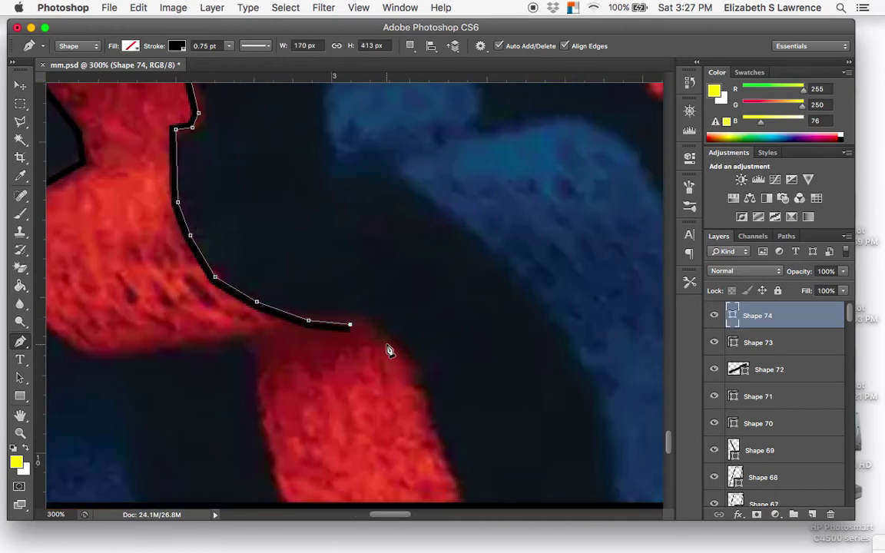
pyautogui.click(387, 345)
# - Trace the red ridge's outer side down to the picture's bottom edge and finish that outline at about 226 × 500 px
pyautogui.scroll(-6, 387, 349)
pyautogui.hscroll(7, 387, 349)
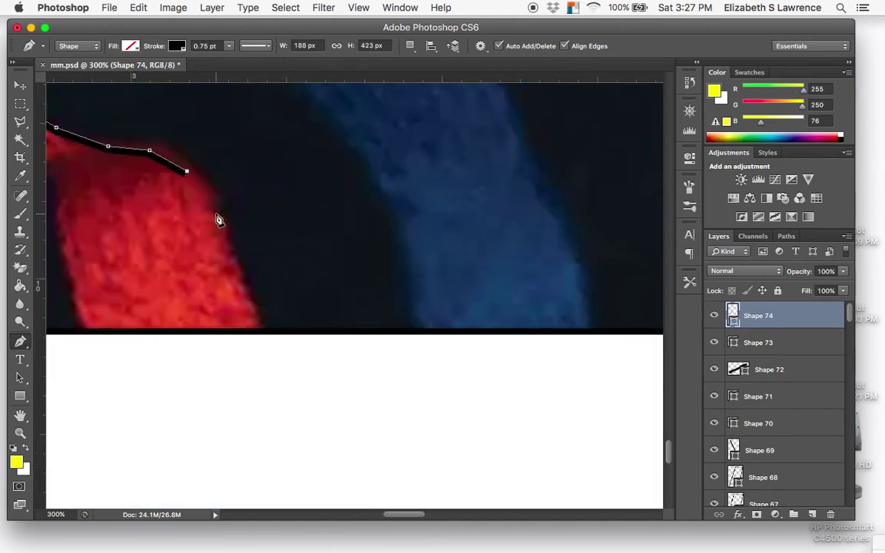
pyautogui.click(215, 215)
pyautogui.click(232, 246)
pyautogui.click(243, 279)
pyautogui.click(263, 332)
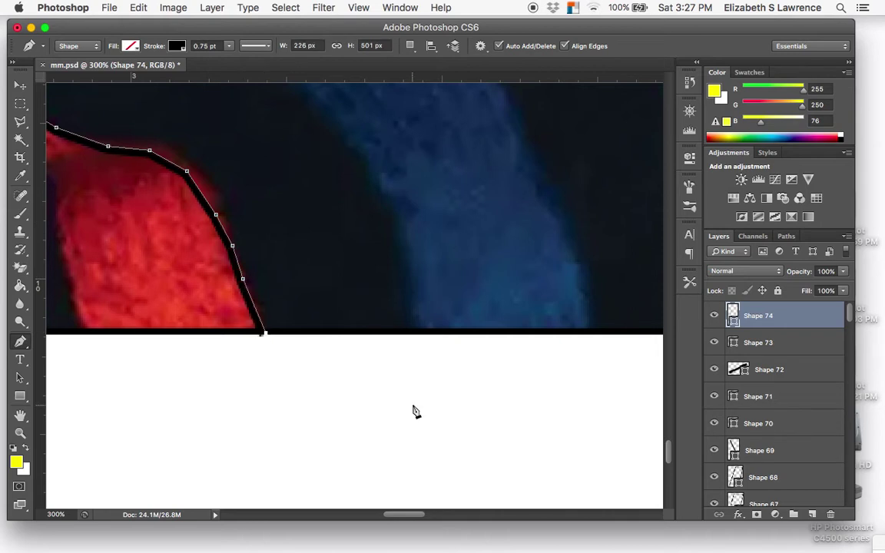
pyautogui.press('Return')
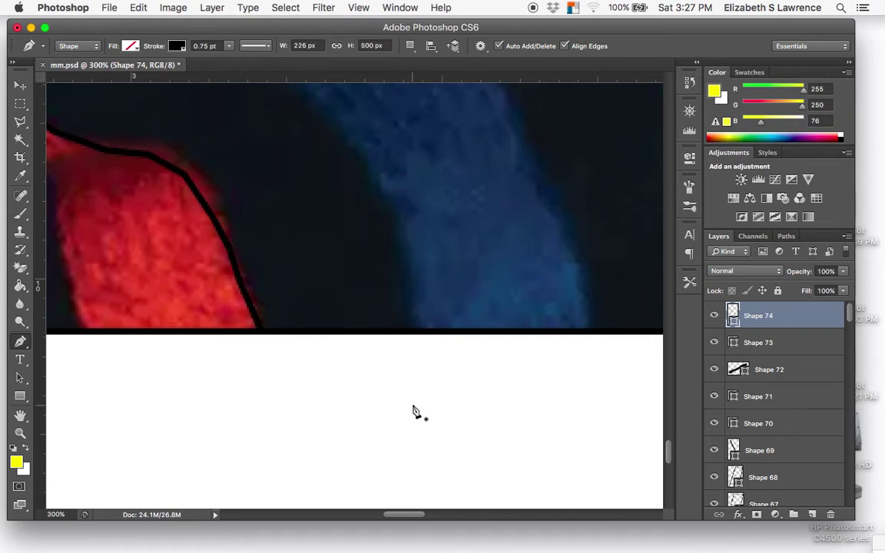
# - Start a new Pen outline on the inner side of the red ridge's lowest bulge and trace around its rounded underside
pyautogui.hscroll(-10, 415, 409)
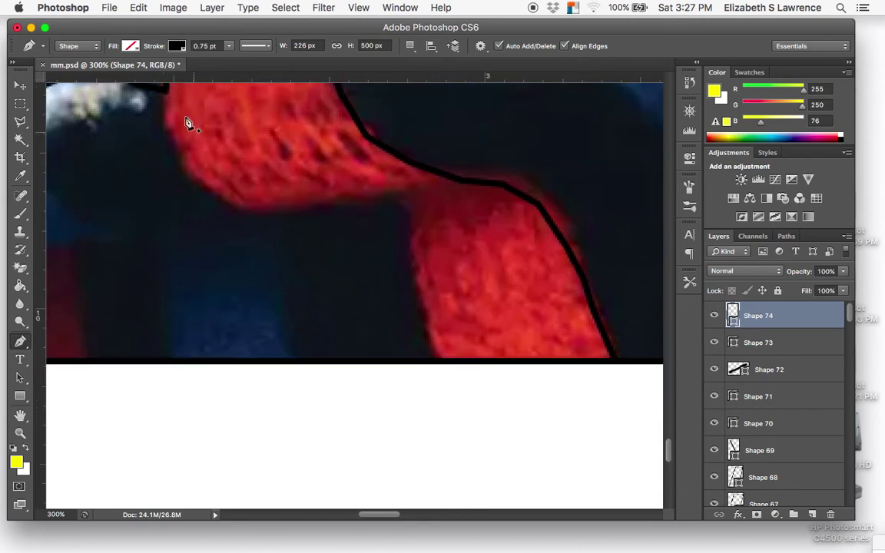
pyautogui.click(166, 91)
pyautogui.click(166, 105)
pyautogui.click(170, 127)
pyautogui.click(186, 154)
pyautogui.click(206, 178)
pyautogui.click(238, 198)
pyautogui.click(261, 203)
# - Continue along the red fold's underside and down the last section's inner side to the picture's bottom edge, finishing at about 132 × 131 px
pyautogui.click(295, 205)
pyautogui.click(337, 205)
pyautogui.click(375, 206)
pyautogui.click(404, 209)
pyautogui.click(408, 230)
pyautogui.click(415, 259)
pyautogui.click(421, 300)
pyautogui.click(426, 330)
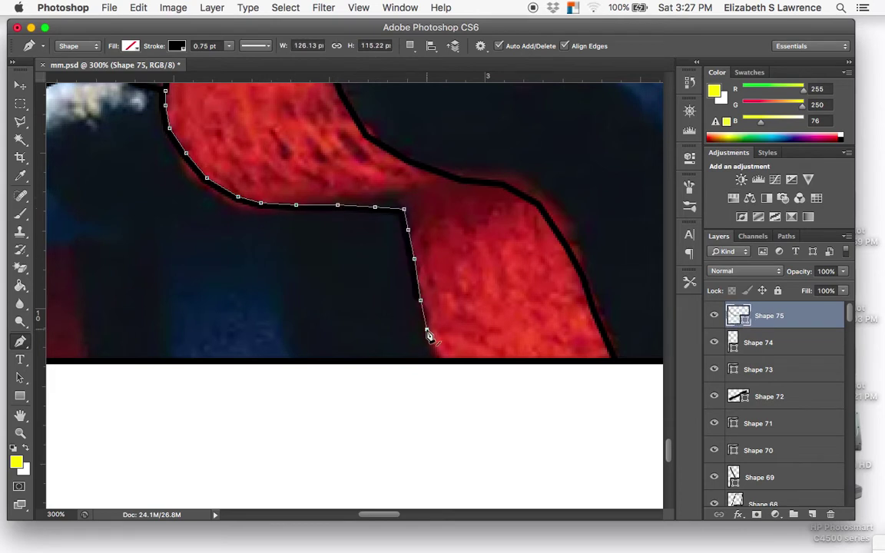
pyautogui.click(439, 361)
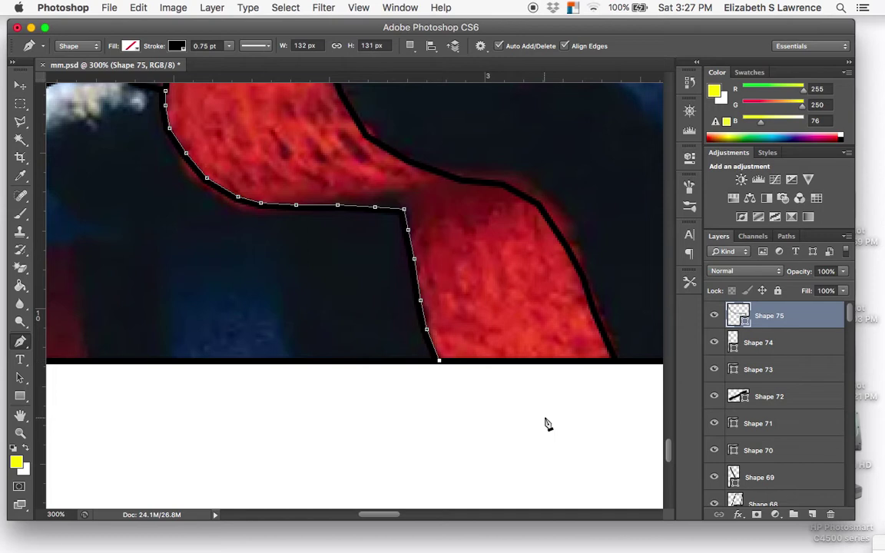
pyautogui.press('Return')
# - Start a Pen outline at the bottom edge beside the dark blue stripe and trace up around its outer corner, to about 30 × 58 px
pyautogui.hscroll(-5, 306, 263)
pyautogui.scroll(2, 306, 263)
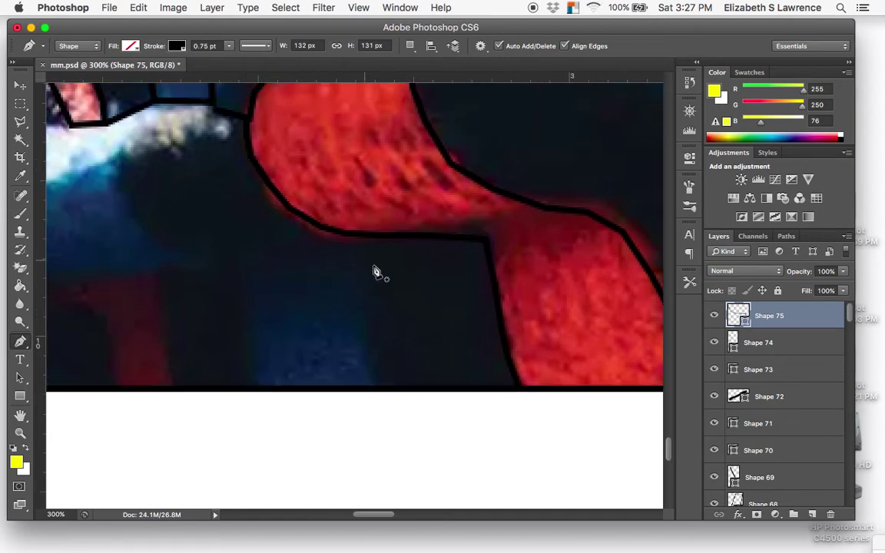
pyautogui.click(387, 388)
pyautogui.click(377, 353)
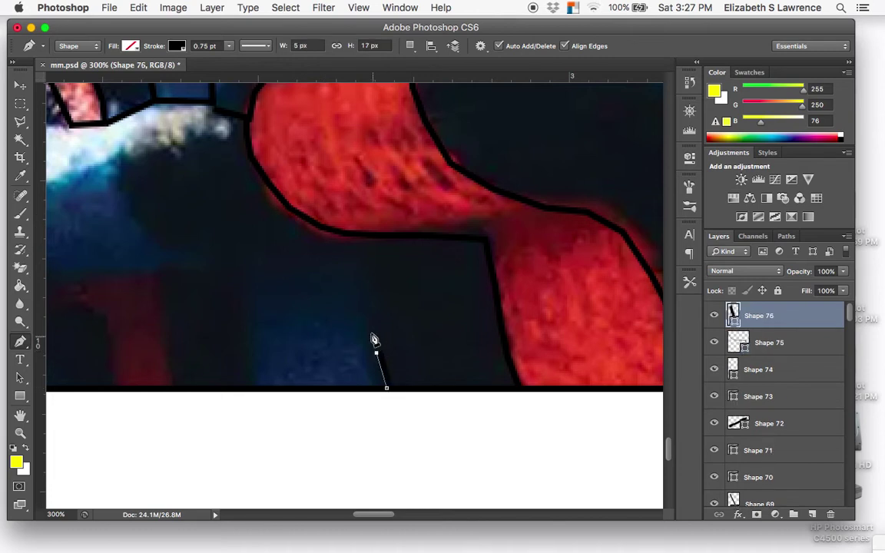
pyautogui.click(366, 311)
pyautogui.click(351, 281)
pyautogui.click(324, 268)
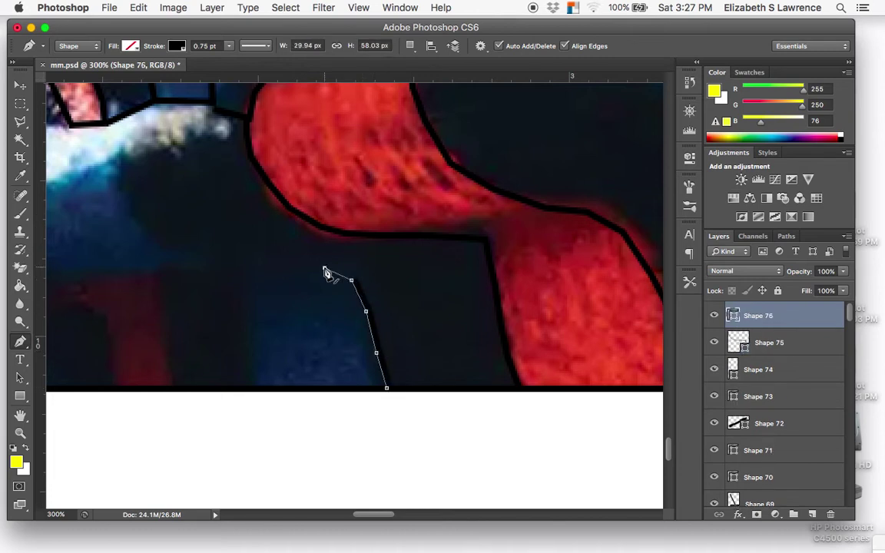
# - Continue the dark blue stripe's outline along its upper edge and up to the pink ridge's lower tip, finishing at about 136 × 127 px
pyautogui.click(291, 260)
pyautogui.click(242, 255)
pyautogui.click(179, 251)
pyautogui.click(146, 239)
pyautogui.click(129, 210)
pyautogui.click(120, 182)
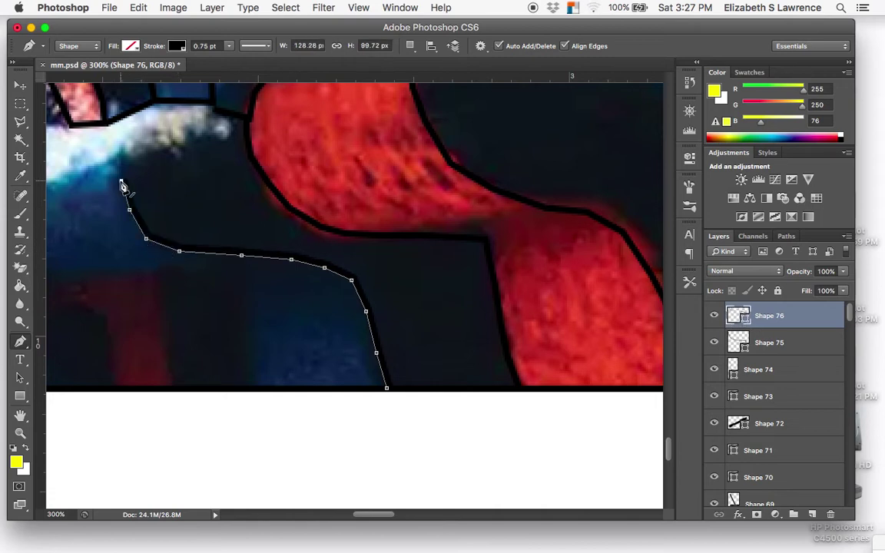
pyautogui.click(107, 129)
pyautogui.press('Return')
# - Start a new Pen outline at the pink ridge's lower tip and trace around the rounded end of the light blue fold
pyautogui.hscroll(-1, 326, 263)
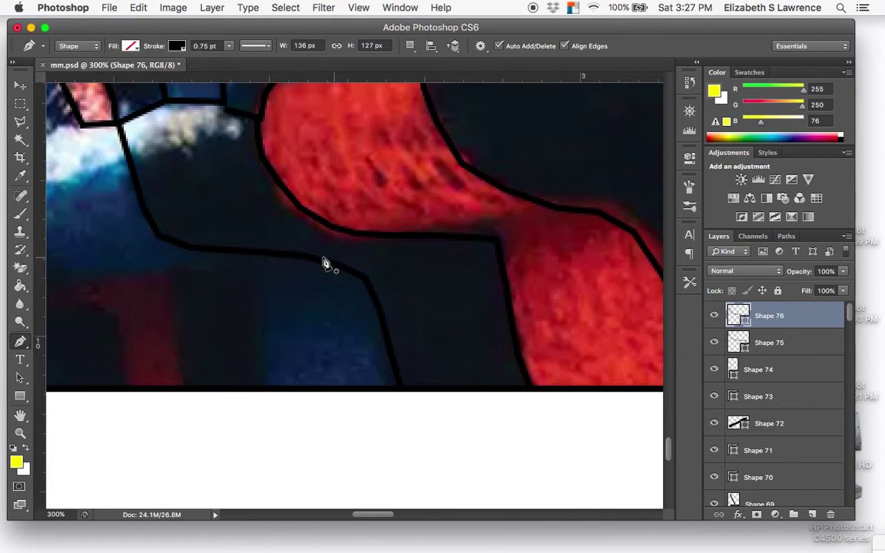
pyautogui.hscroll(-5, 326, 263)
pyautogui.scroll(2, 326, 263)
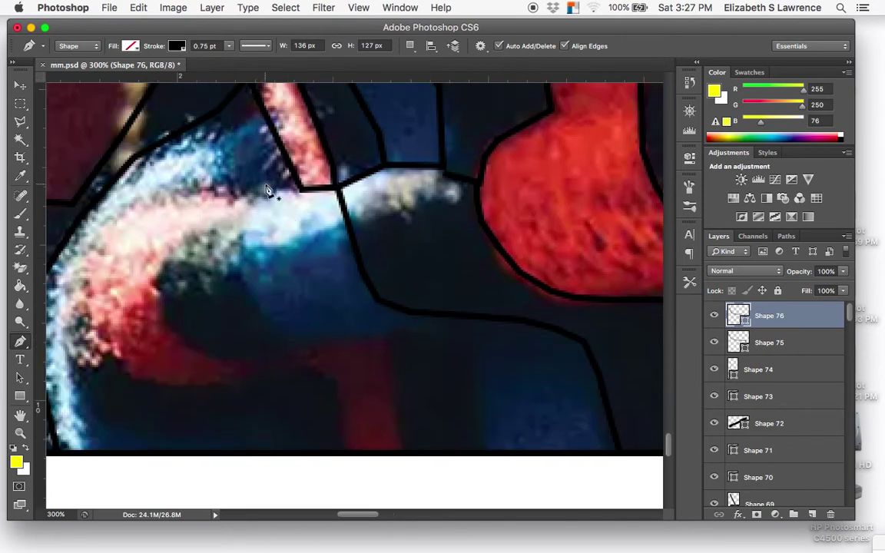
pyautogui.scroll(3, 267, 190)
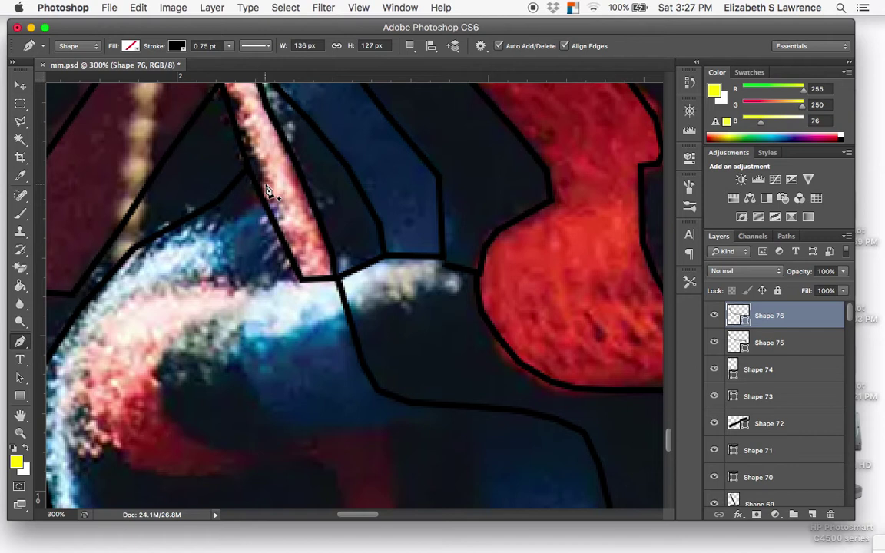
pyautogui.click(290, 286)
pyautogui.click(272, 287)
pyautogui.click(246, 308)
pyautogui.click(241, 331)
# - Continue around the blue fold's underside and down the dark red stripe's outer side to the bottom edge, finishing at about 80 × 127 px
pyautogui.scroll(-5, 243, 336)
pyautogui.click(226, 273)
pyautogui.click(247, 289)
pyautogui.click(278, 293)
pyautogui.click(304, 296)
pyautogui.click(349, 301)
pyautogui.click(360, 333)
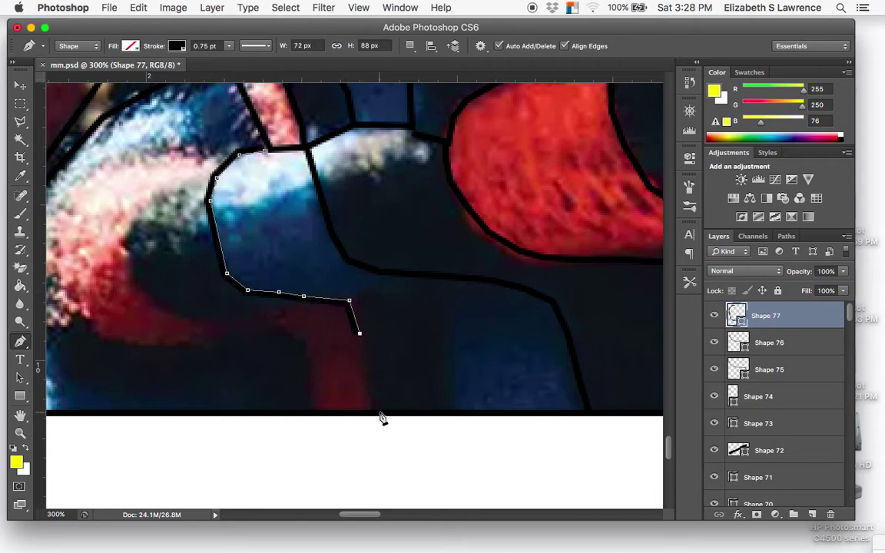
pyautogui.click(375, 415)
pyautogui.press('Return')
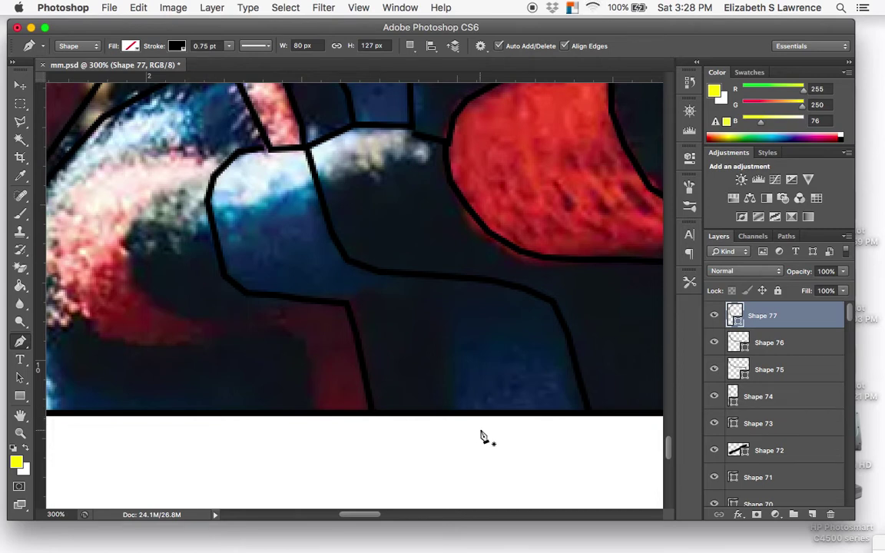
# - Start a new Pen outline at the light blue fold's upper corner and trace over the pink fold's top and down its curve
pyautogui.hscroll(-5, 431, 348)
pyautogui.scroll(1, 430, 347)
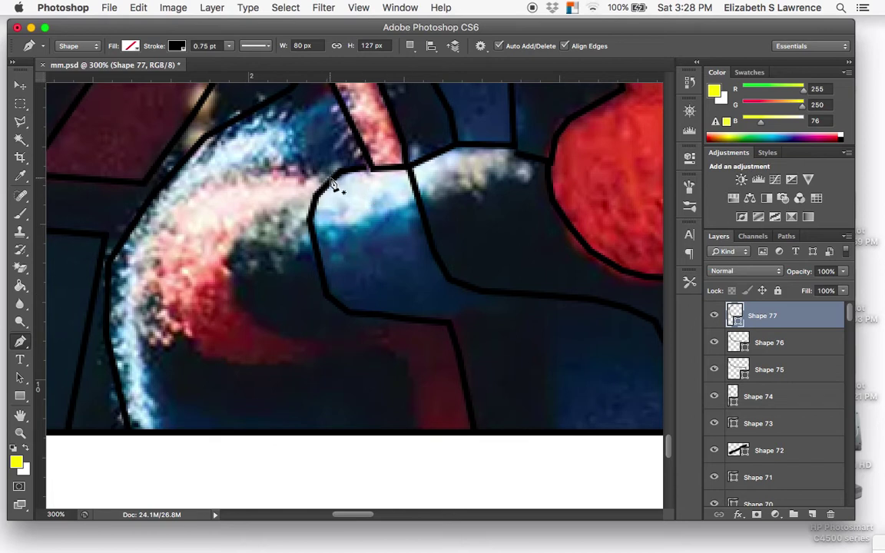
pyautogui.click(332, 179)
pyautogui.moveTo(304, 173); pyautogui.dragTo(218, 178)
pyautogui.click(180, 199)
pyautogui.click(156, 226)
pyautogui.click(137, 260)
# - Continue that outline down between the white edge and the pink fold to the picture's bottom edge, finishing at about 92 × 125 px
pyautogui.click(140, 302)
pyautogui.click(146, 347)
pyautogui.click(165, 382)
pyautogui.click(192, 402)
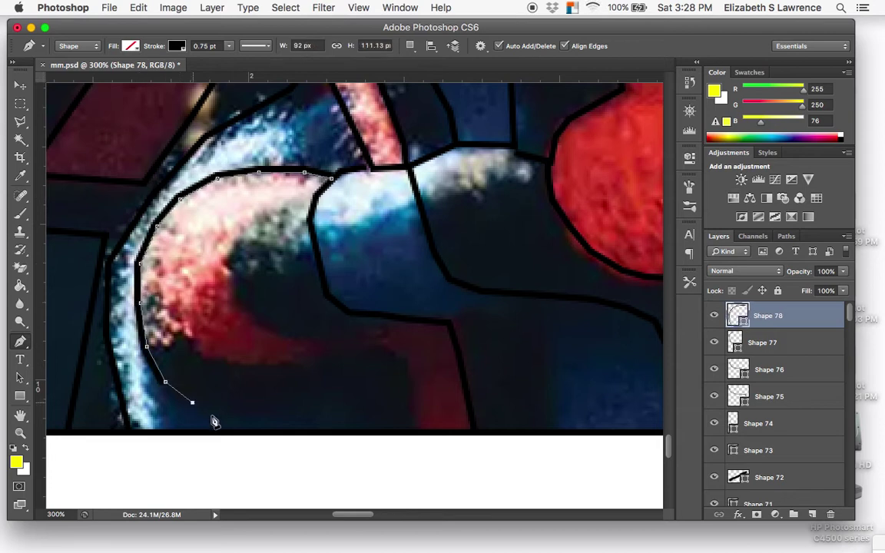
pyautogui.click(207, 413)
pyautogui.click(227, 432)
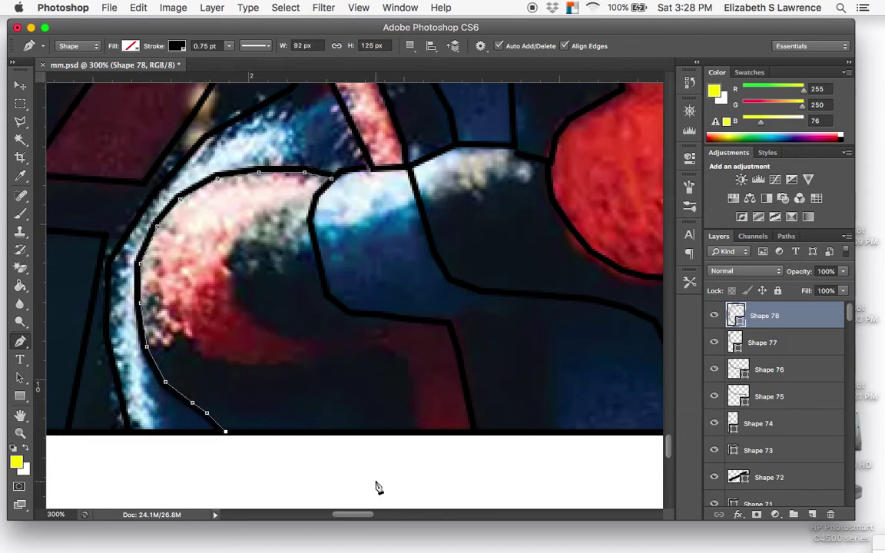
pyautogui.press('Return')
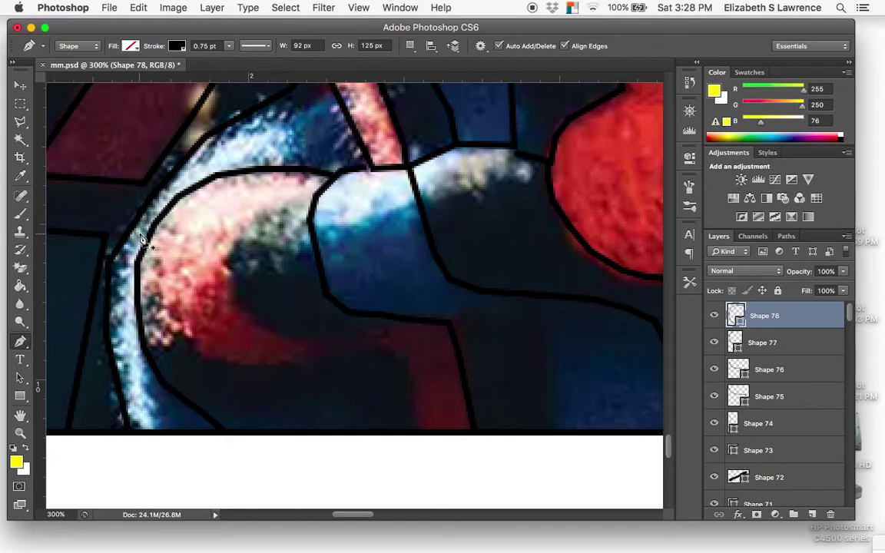
# - Start a Pen outline on the pink fold's curve and trace the red fold's outer edge around its underside, to about 79 × 70 px
pyautogui.click(160, 218)
pyautogui.click(156, 256)
pyautogui.click(163, 284)
pyautogui.click(190, 333)
pyautogui.click(204, 350)
pyautogui.click(229, 359)
pyautogui.click(263, 361)
pyautogui.click(296, 362)
pyautogui.click(320, 363)
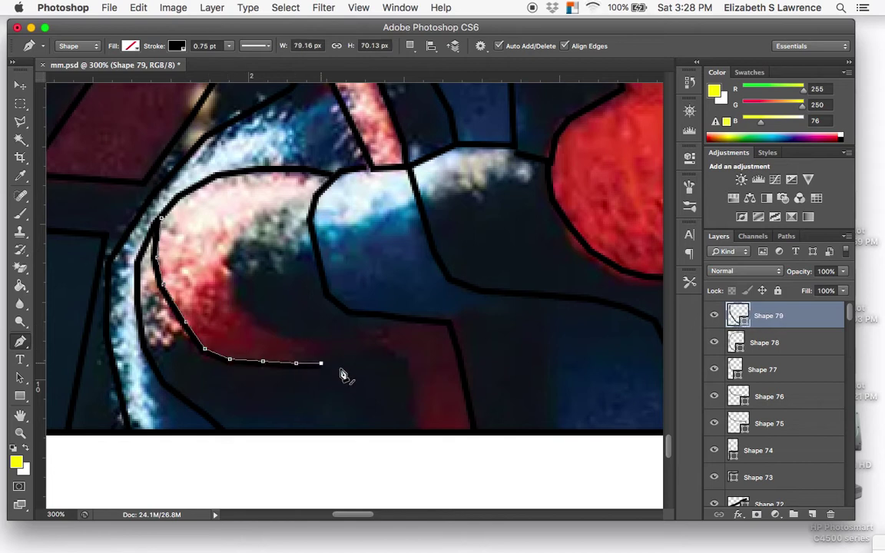
# - Continue the red fold's outer outline around the corner and down the dark red stripe to the bottom edge, finishing at about 124 × 104 px
pyautogui.click(363, 357)
pyautogui.click(393, 363)
pyautogui.click(408, 384)
pyautogui.click(413, 419)
pyautogui.click(415, 439)
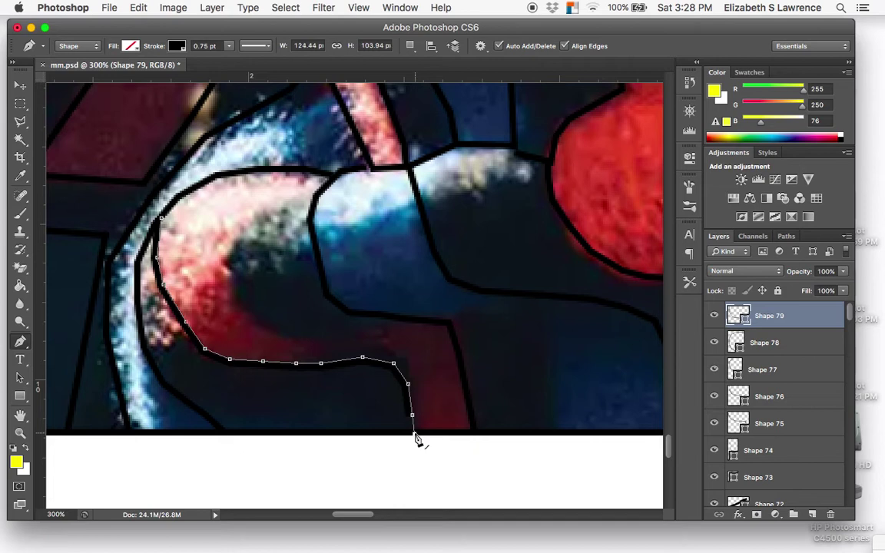
pyautogui.press('Return')
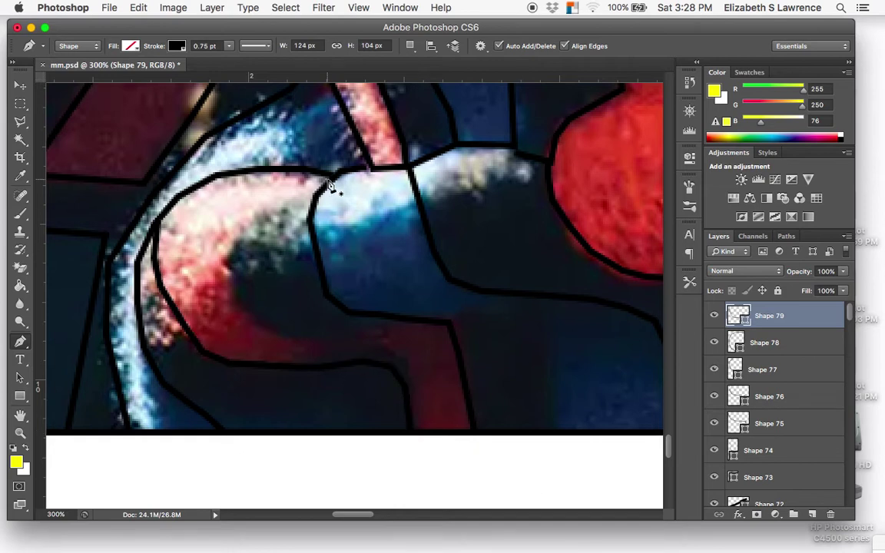
# - Start a Pen outline at the light blue fold's upper corner and trace the pink and red fold's inner curve, to about 46 × 73 px
pyautogui.click(328, 181)
pyautogui.click(285, 192)
pyautogui.click(253, 211)
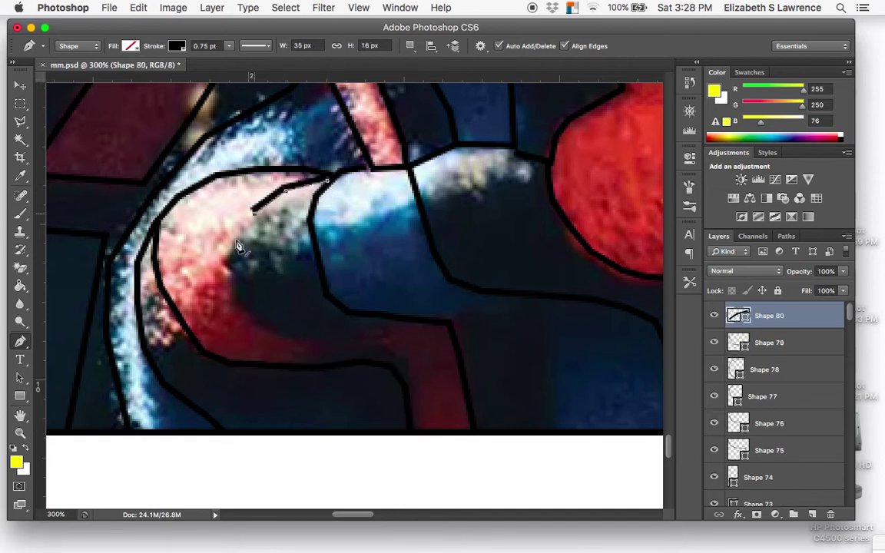
pyautogui.click(232, 243)
pyautogui.click(234, 279)
pyautogui.click(244, 306)
pyautogui.click(269, 327)
pyautogui.click(310, 332)
pyautogui.click(329, 332)
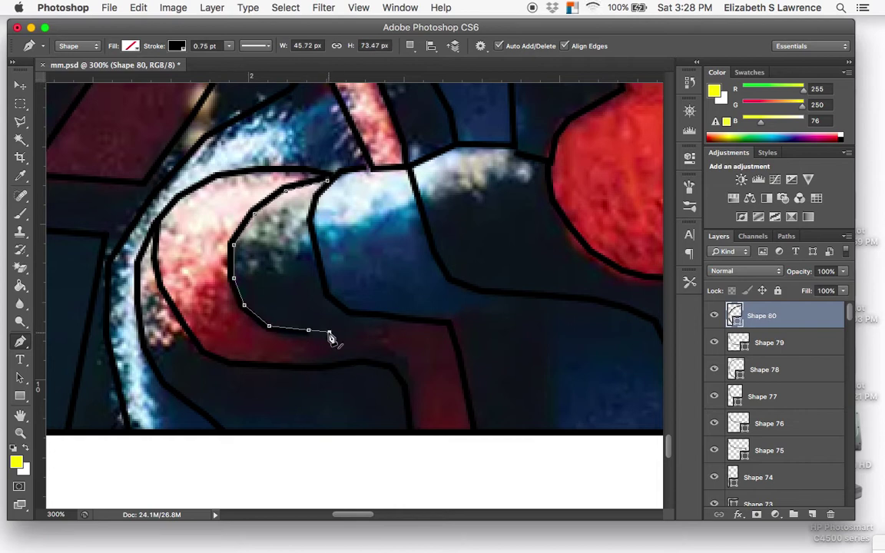
# - Join the red fold's inner outline to the blue fold's underside and finish it at about 83 × 73 px
pyautogui.click(350, 332)
pyautogui.click(381, 332)
pyautogui.click(404, 321)
pyautogui.press('Return')
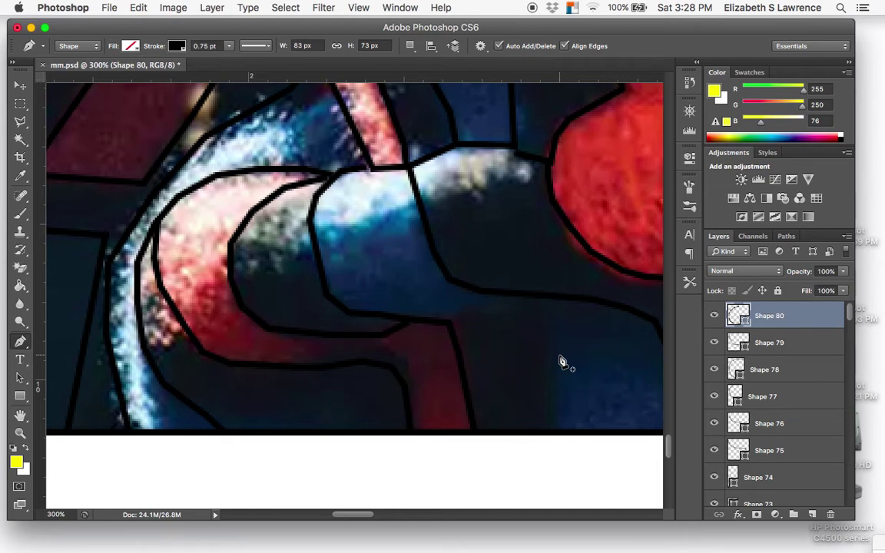
# - Save the document with the new outlines
pyautogui.press('super+minus')
pyautogui.press('super+minus')
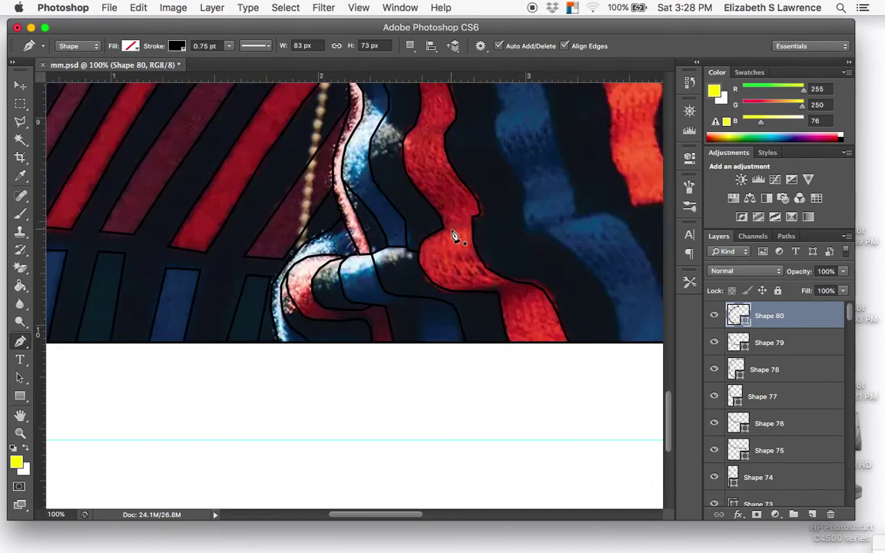
pyautogui.scroll(7, 453, 237)
pyautogui.hscroll(3, 454, 237)
pyautogui.click(109, 7)
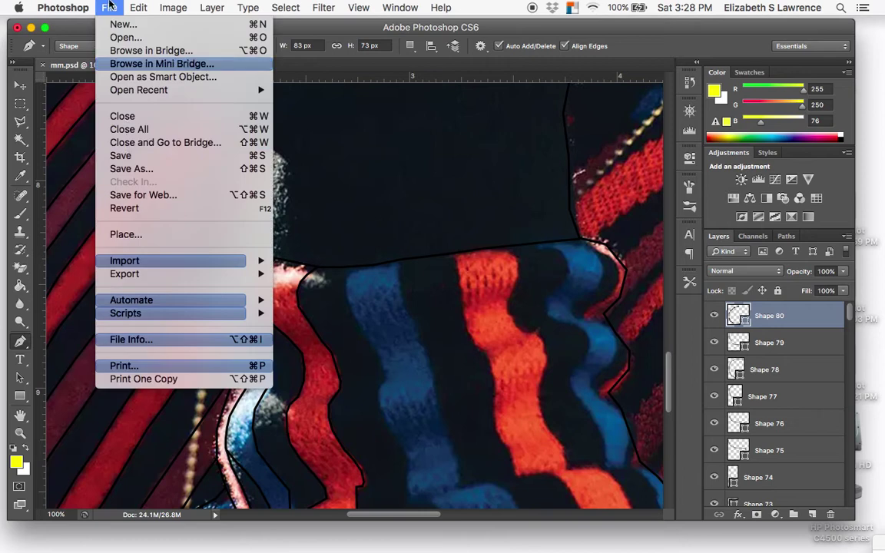
pyautogui.click(121, 155)
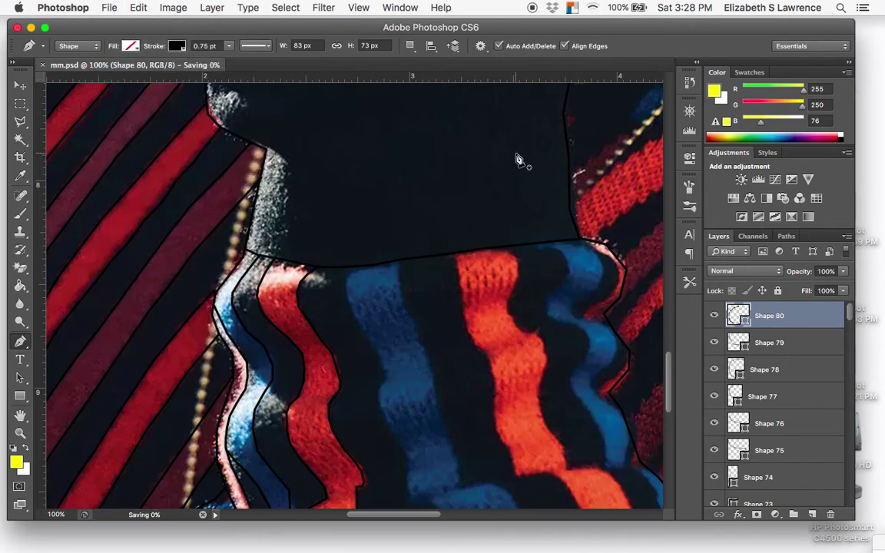
# - Start a new Pen outline at the curved line above the cuff and trace down the blue ridge's inner side, to about 40 × 115 px
pyautogui.scroll(-2, 388, 230)
pyautogui.press('super+minus')
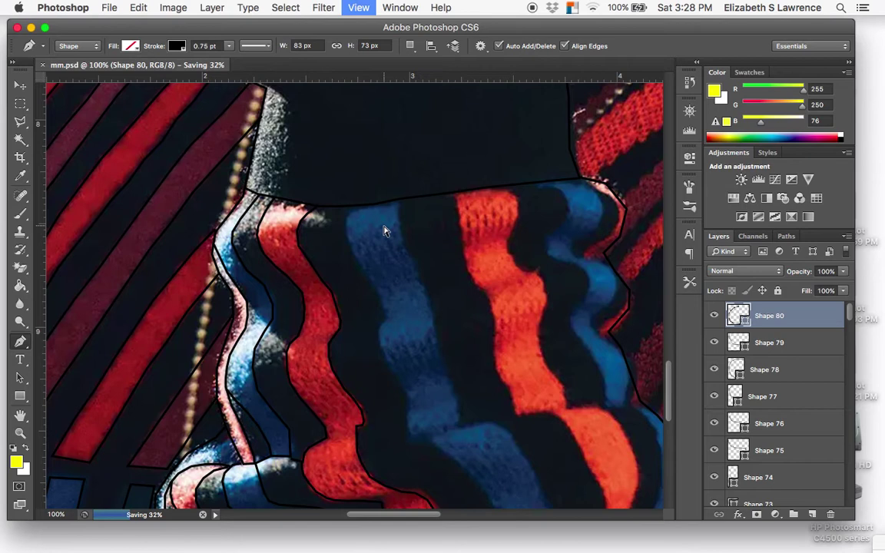
pyautogui.press('super+plus')
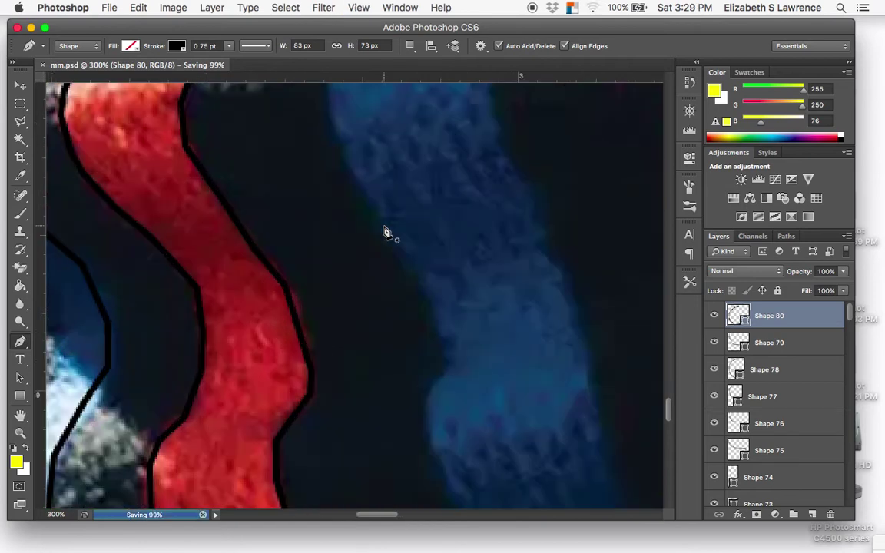
pyautogui.scroll(5, 386, 233)
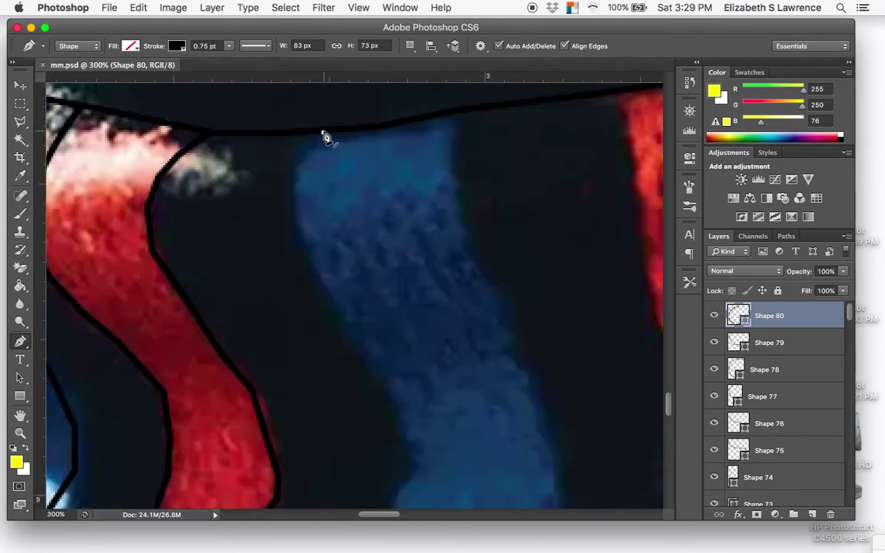
pyautogui.click(323, 133)
pyautogui.click(310, 156)
pyautogui.click(296, 181)
pyautogui.click(300, 221)
pyautogui.click(315, 269)
pyautogui.click(349, 325)
pyautogui.click(379, 371)
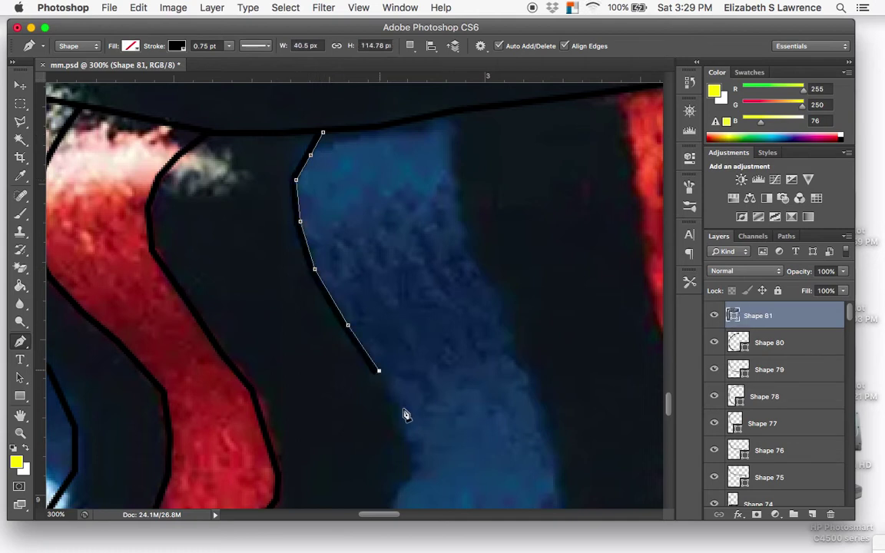
# - Continue the Pen outline down the inner side of the cuff's blue ridge, to about 83 × 267 px
pyautogui.click(404, 444)
pyautogui.scroll(-10, 406, 446)
pyautogui.scroll(-5, 405, 445)
pyautogui.scroll(6, 376, 257)
pyautogui.click(349, 164)
pyautogui.click(337, 194)
pyautogui.click(334, 240)
pyautogui.click(351, 285)
pyautogui.click(377, 350)
pyautogui.scroll(-5, 409, 391)
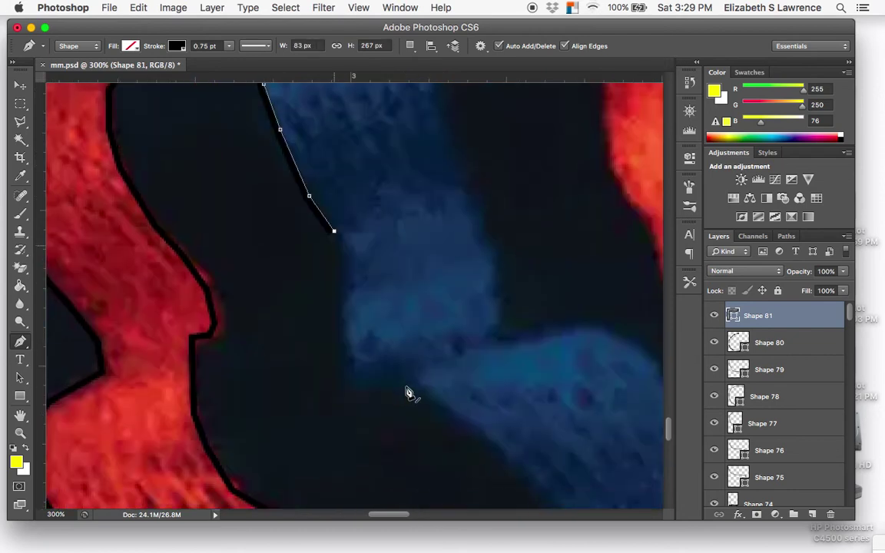
# - Carry the outline around the blue ridge's lower corner and under its fold, to about 122 × 342 px
pyautogui.scroll(-3, 408, 392)
pyautogui.click(341, 282)
pyautogui.click(346, 317)
pyautogui.click(375, 337)
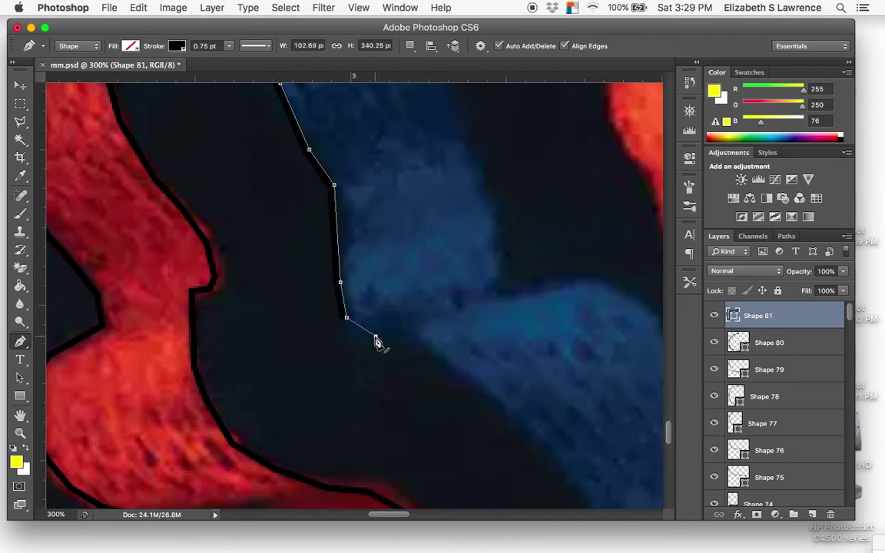
pyautogui.click(415, 344)
# - Trace the inner side of the blue ridge's lower section to the picture's bottom border and finish the outline at about 235 × 500 px
pyautogui.scroll(-5, 450, 375)
pyautogui.hscroll(5, 451, 375)
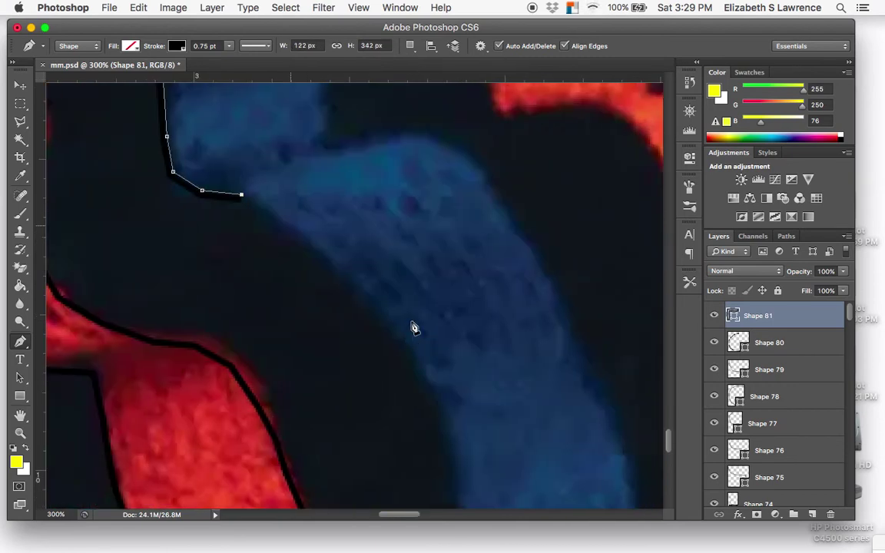
pyautogui.click(331, 265)
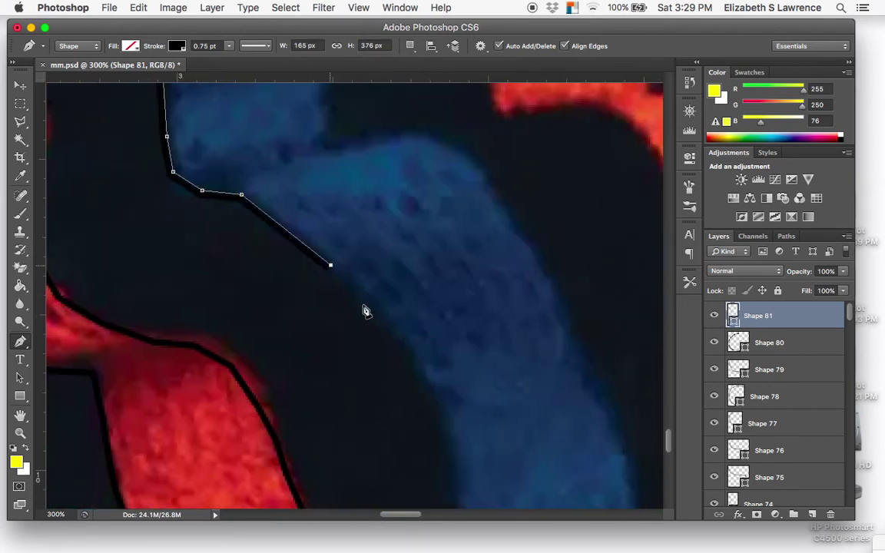
pyautogui.click(386, 320)
pyautogui.click(427, 389)
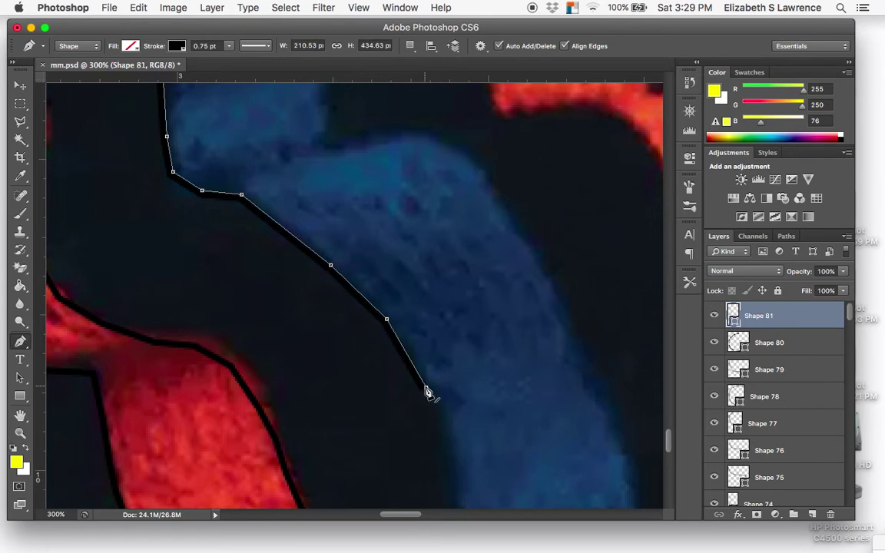
pyautogui.scroll(-6, 421, 369)
pyautogui.hscroll(2, 421, 369)
pyautogui.click(387, 206)
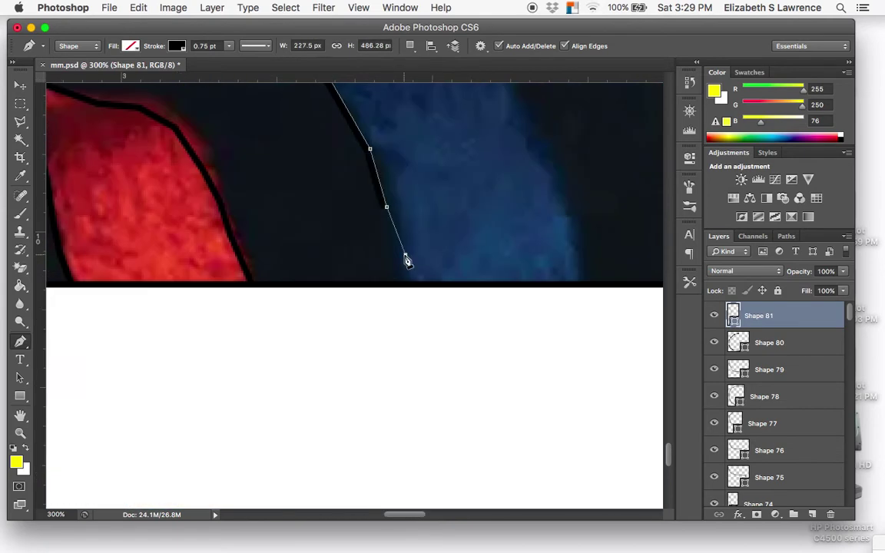
pyautogui.click(420, 284)
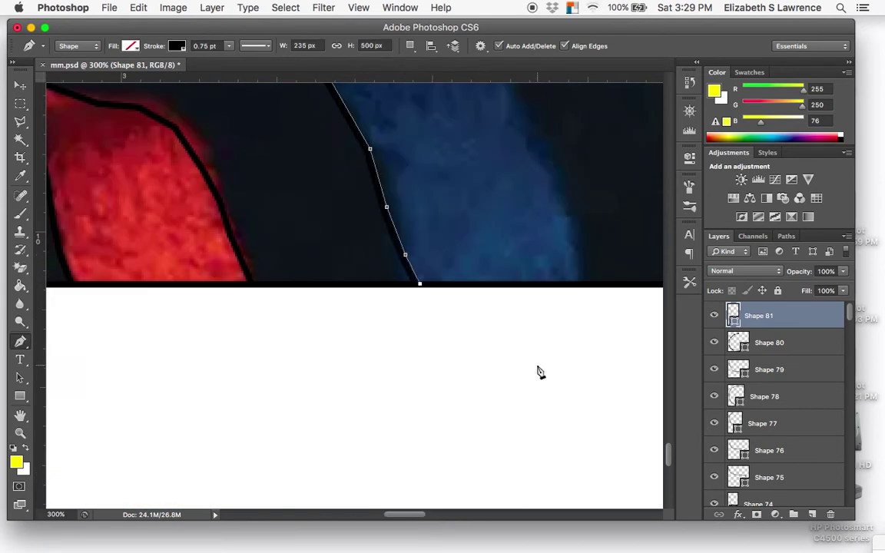
pyautogui.press('Return')
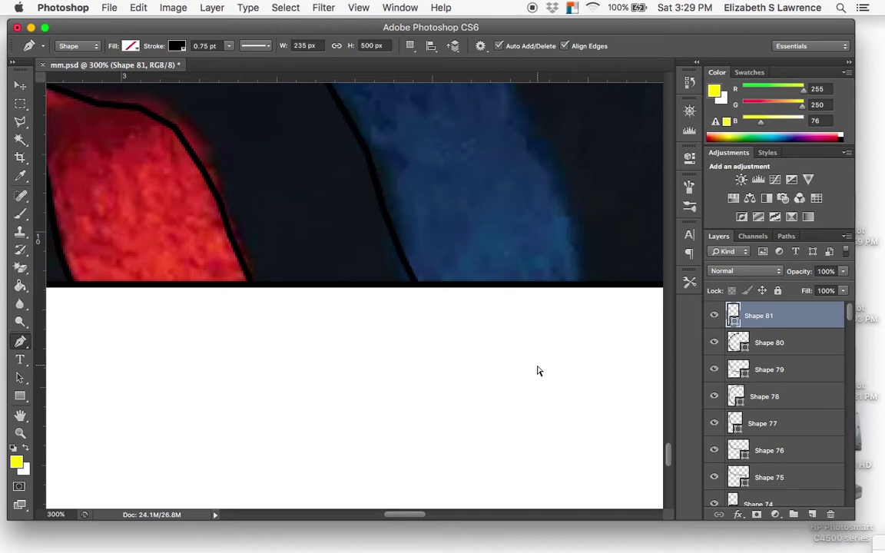
pyautogui.press('super+minus')
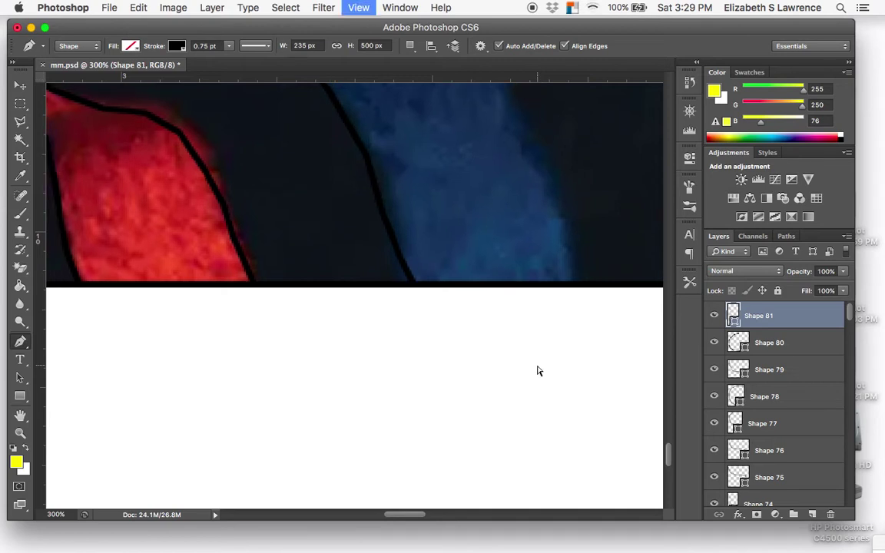
pyautogui.scroll(6, 466, 256)
pyautogui.scroll(10, 413, 237)
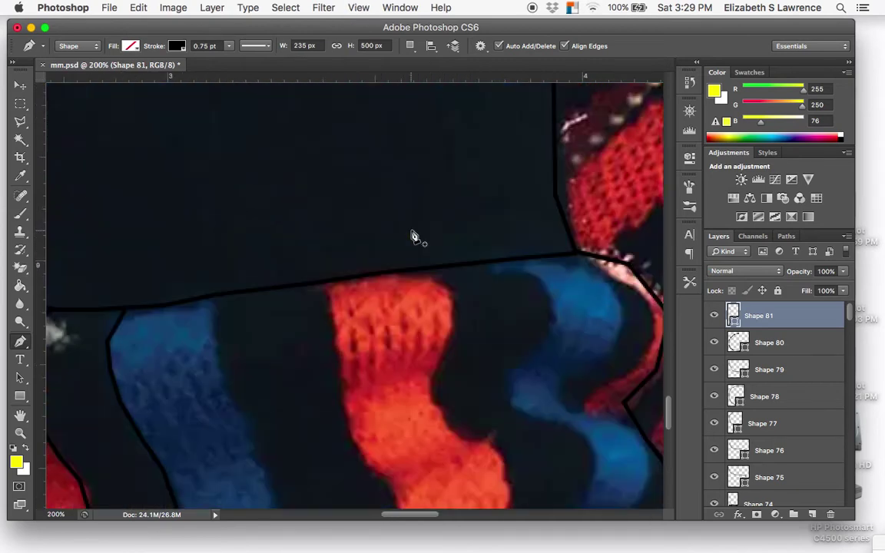
pyautogui.click(197, 295)
pyautogui.click(202, 322)
pyautogui.click(205, 353)
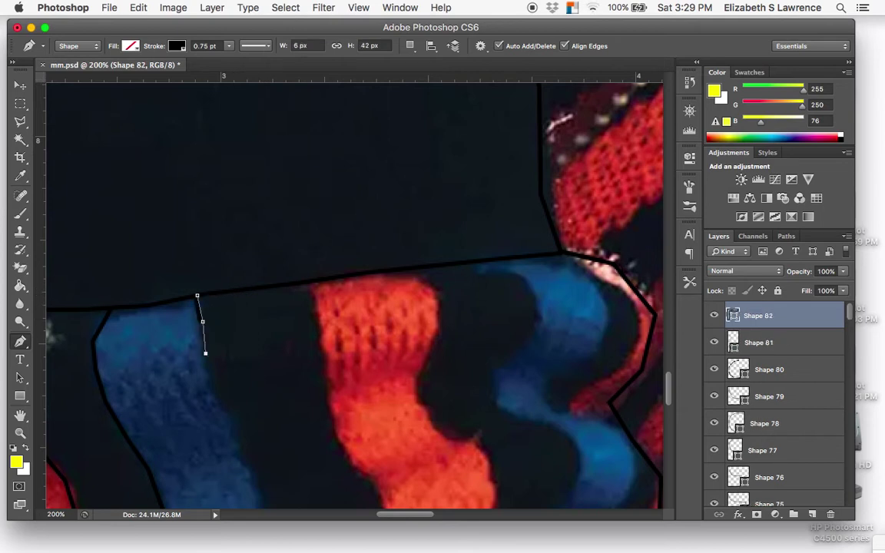
pyautogui.press('super+Tab')
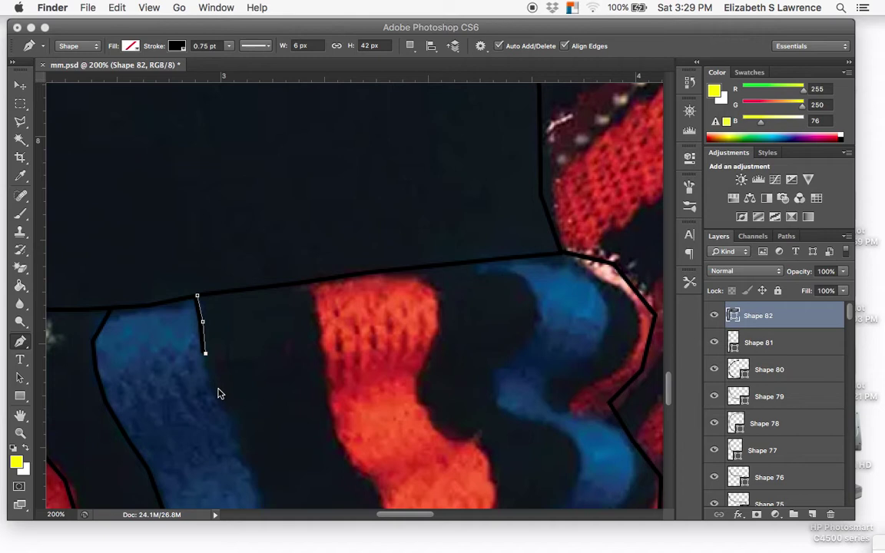
pyautogui.click(218, 395)
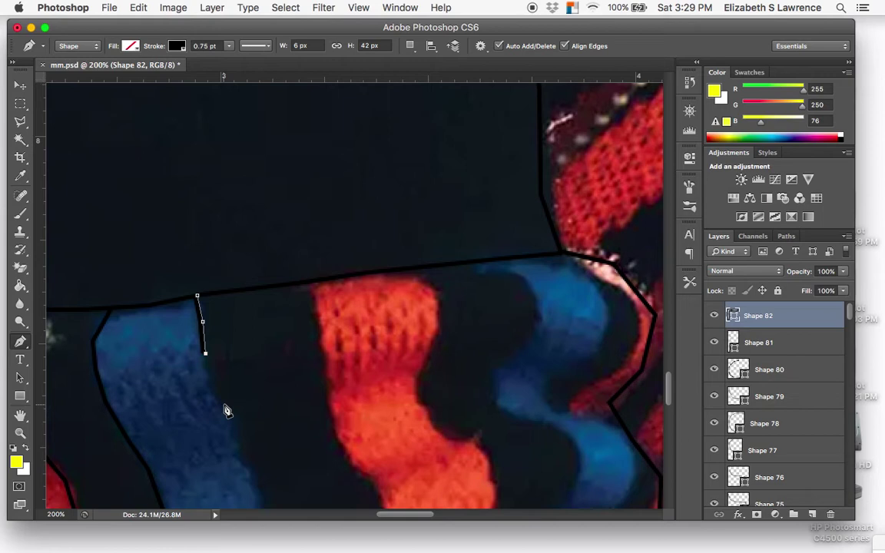
pyautogui.press('super+z')
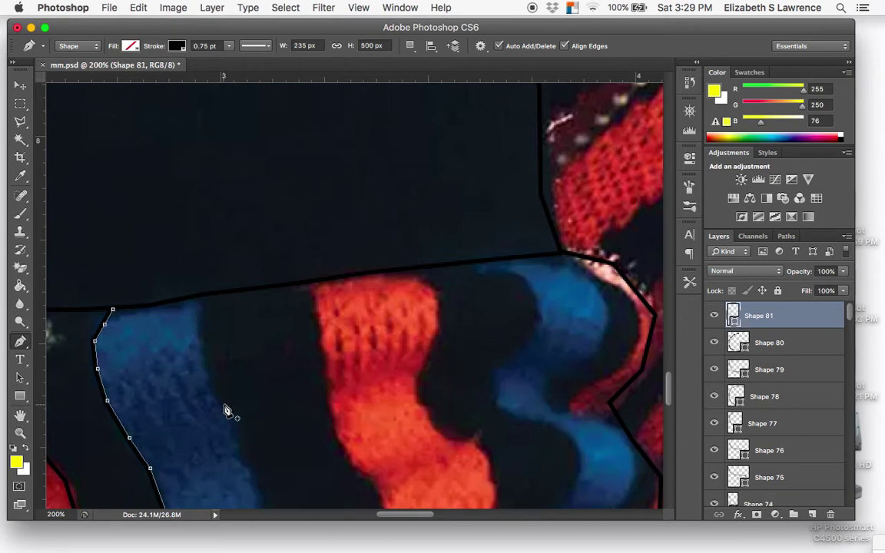
pyautogui.press('Return')
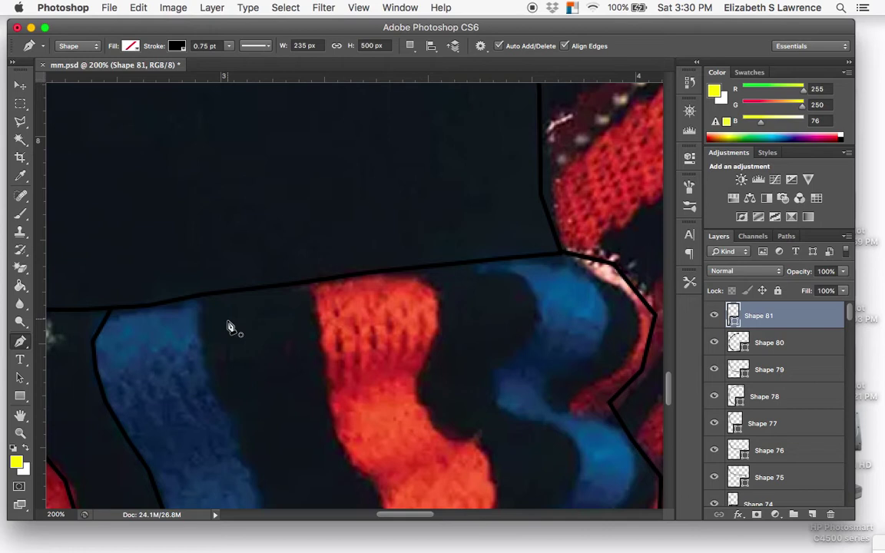
# - Start a new Pen outline at the curved line above the cuff and trace down the blue ridge's outer side, to about 76 × 260 px
pyautogui.click(201, 294)
pyautogui.click(201, 320)
pyautogui.click(202, 345)
pyautogui.click(212, 383)
pyautogui.click(232, 425)
pyautogui.scroll(-5, 232, 427)
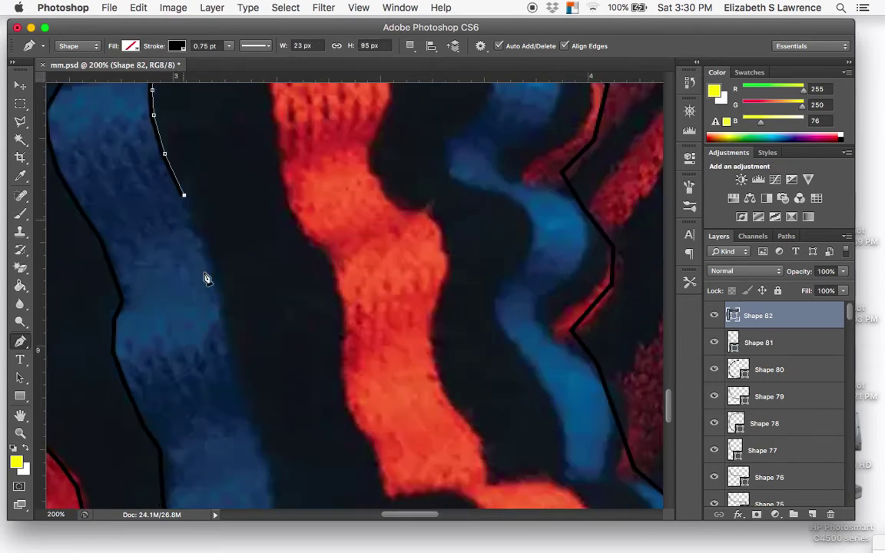
pyautogui.click(203, 242)
pyautogui.click(224, 336)
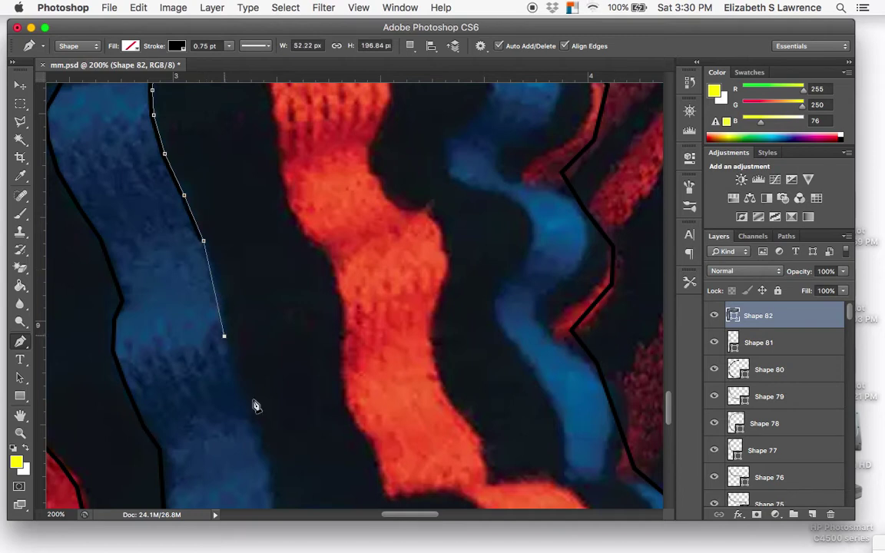
pyautogui.click(257, 428)
# - Continue the blue ridge's outer outline around the notch and over the lower fold, to about 172 × 365 px
pyautogui.scroll(-4, 258, 428)
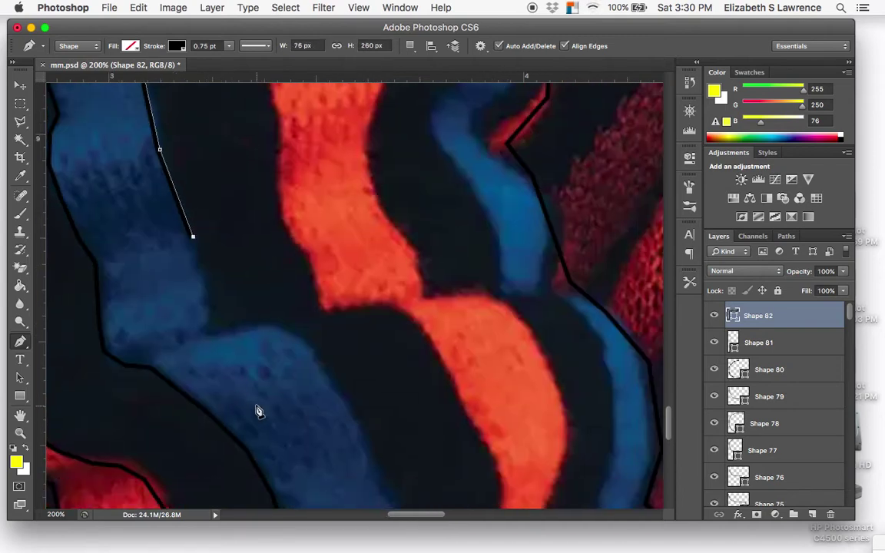
pyautogui.click(203, 268)
pyautogui.click(206, 309)
pyautogui.click(208, 332)
pyautogui.click(250, 329)
pyautogui.click(288, 336)
pyautogui.click(326, 385)
# - Trace the lower blue fold's outer side to the picture's bottom border and finish the outline at about 239 × 512 px
pyautogui.scroll(-5, 325, 385)
pyautogui.hscroll(3, 326, 386)
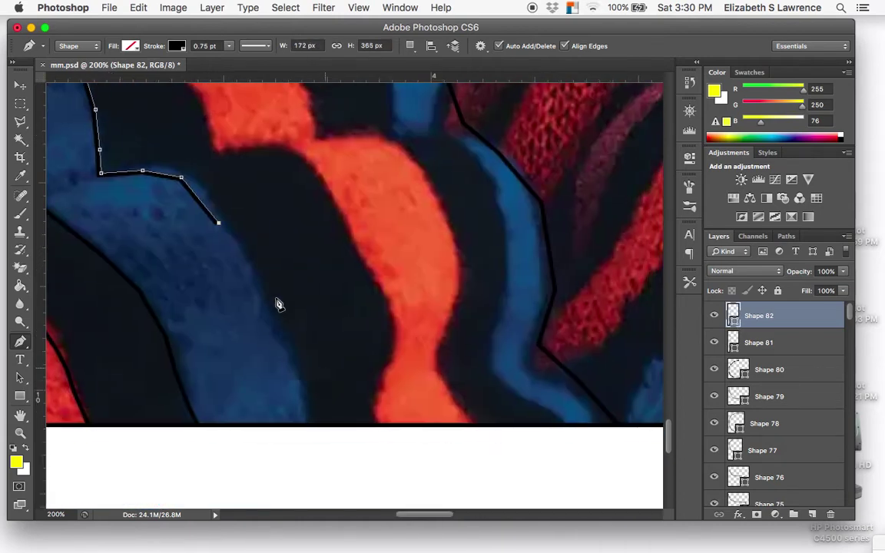
pyautogui.click(261, 294)
pyautogui.click(285, 349)
pyautogui.click(301, 393)
pyautogui.click(311, 425)
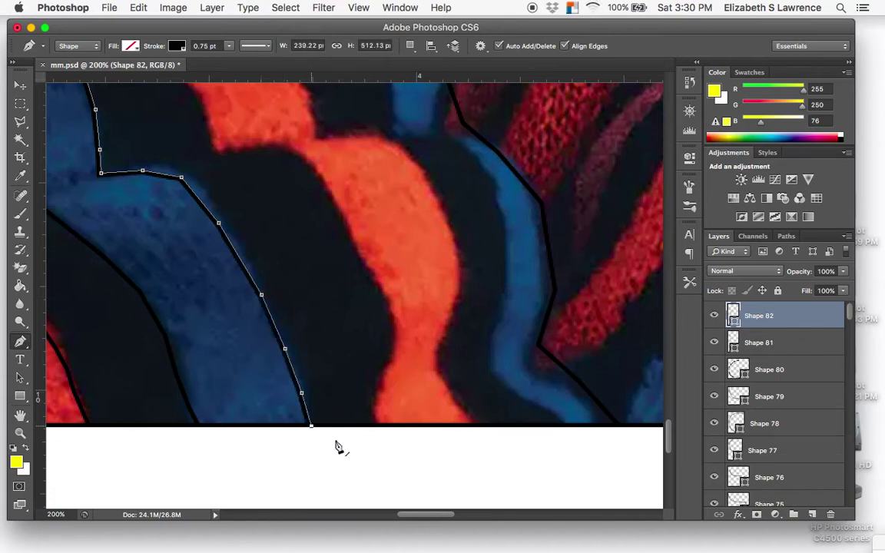
pyautogui.press('Return')
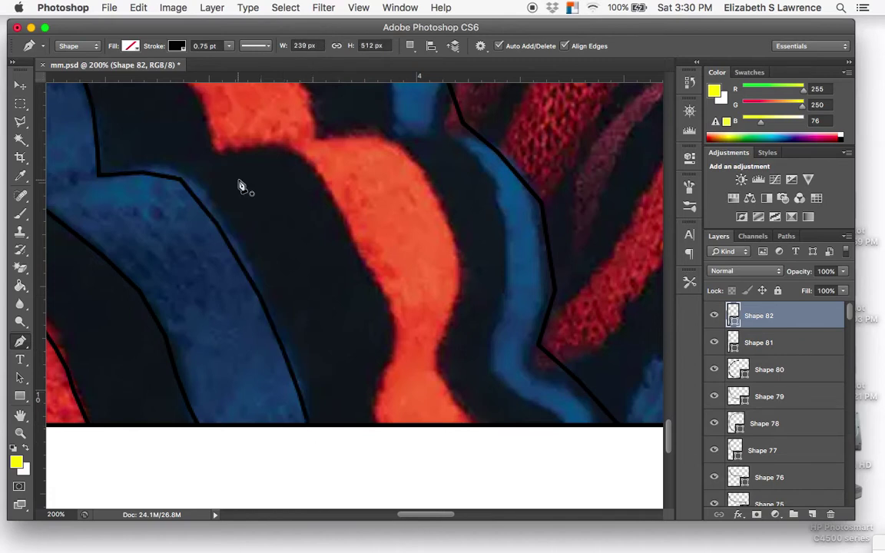
# - Start a new Pen outline at the red-orange ridge's upper corner and trace down its inner side, to about 56 × 173 px
pyautogui.scroll(2, 239, 187)
pyautogui.scroll(3, 239, 188)
pyautogui.hscroll(-3, 239, 187)
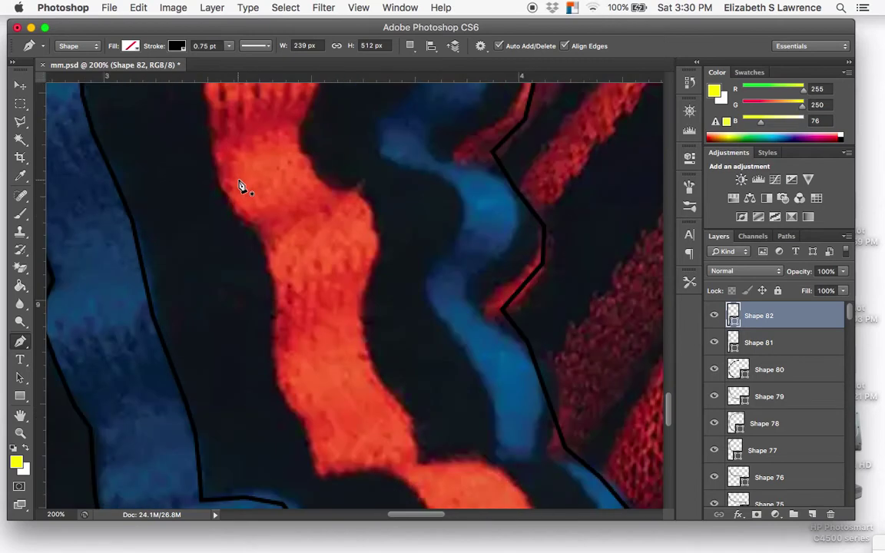
pyautogui.scroll(1, 239, 187)
pyautogui.hscroll(-1, 239, 187)
pyautogui.scroll(10, 239, 188)
pyautogui.hscroll(-2, 239, 188)
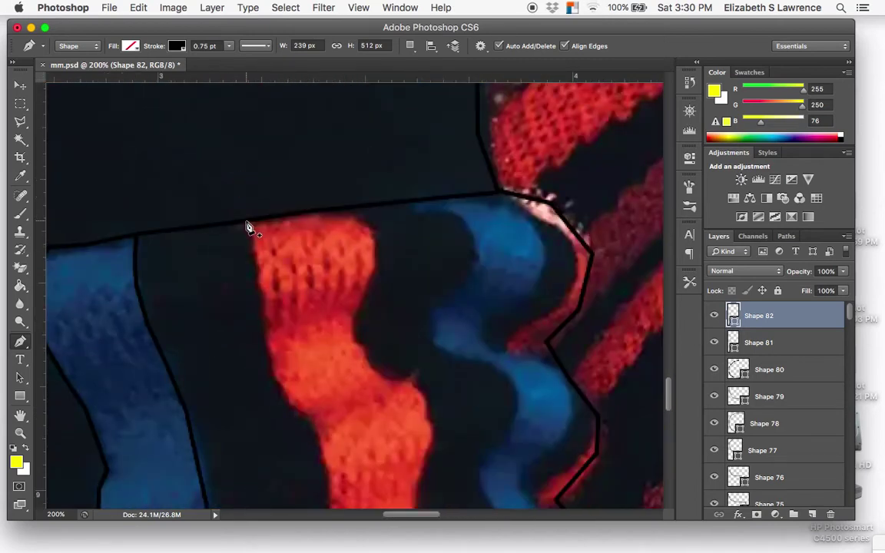
pyautogui.click(246, 223)
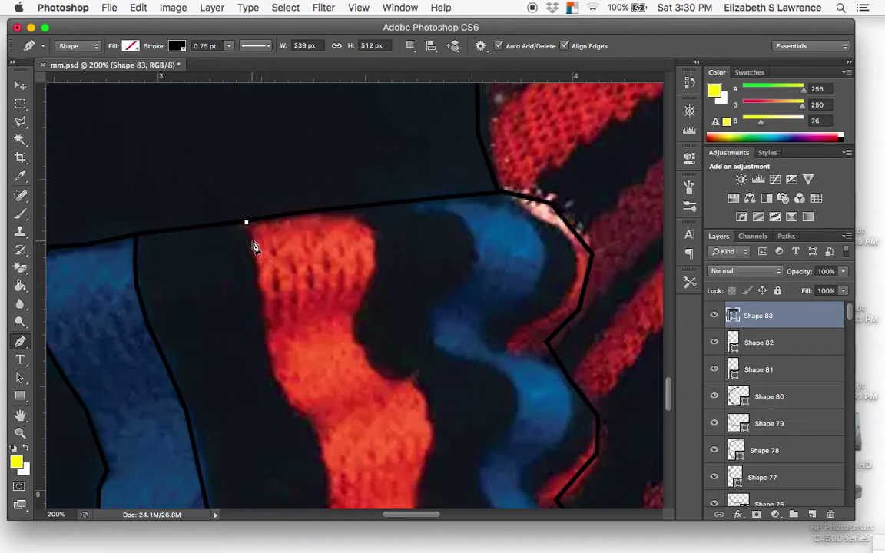
pyautogui.click(256, 253)
pyautogui.click(256, 288)
pyautogui.click(265, 339)
pyautogui.click(274, 374)
pyautogui.click(290, 405)
pyautogui.click(311, 423)
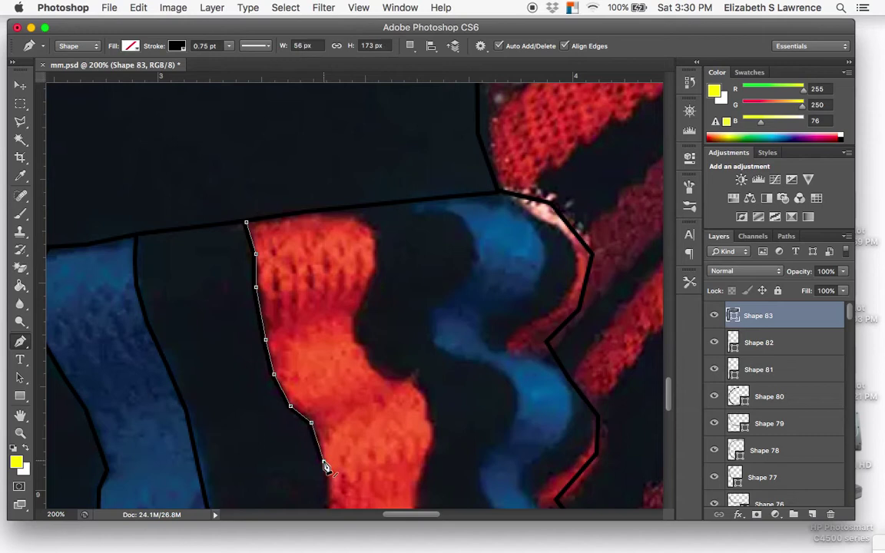
# - Continue down the red-orange ridge's inner side and along its lower edge to the fold, to about 136 × 321 px
pyautogui.scroll(-10, 326, 468)
pyautogui.hscroll(4, 325, 468)
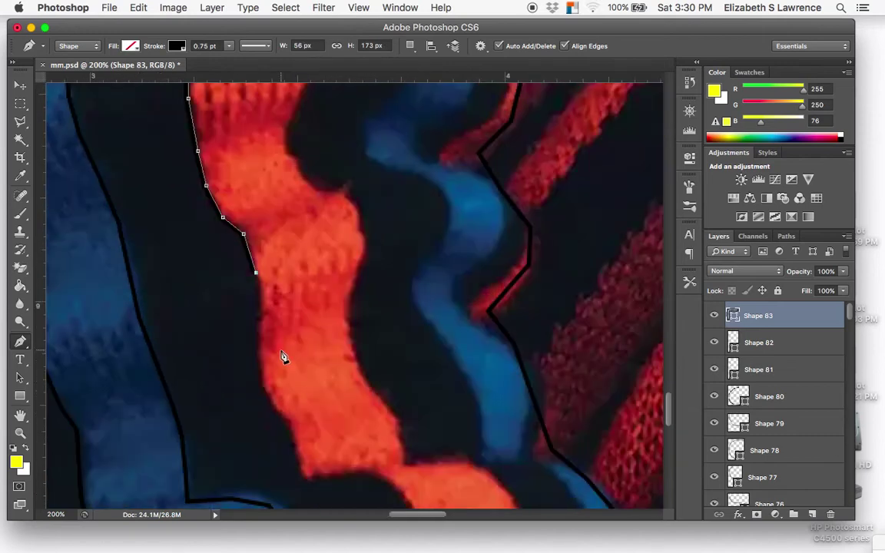
pyautogui.click(259, 304)
pyautogui.click(259, 336)
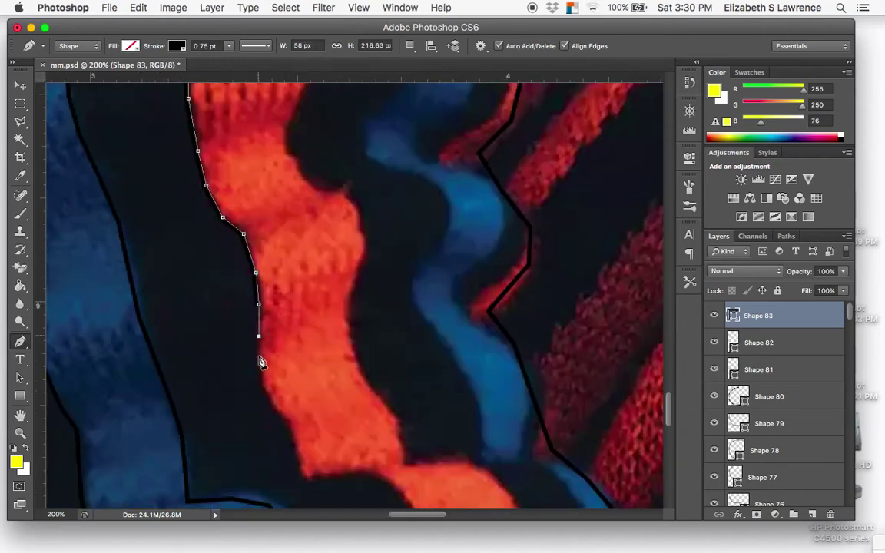
pyautogui.click(259, 366)
pyautogui.click(271, 397)
pyautogui.click(281, 414)
pyautogui.click(286, 432)
pyautogui.click(301, 473)
pyautogui.click(320, 477)
pyautogui.click(366, 479)
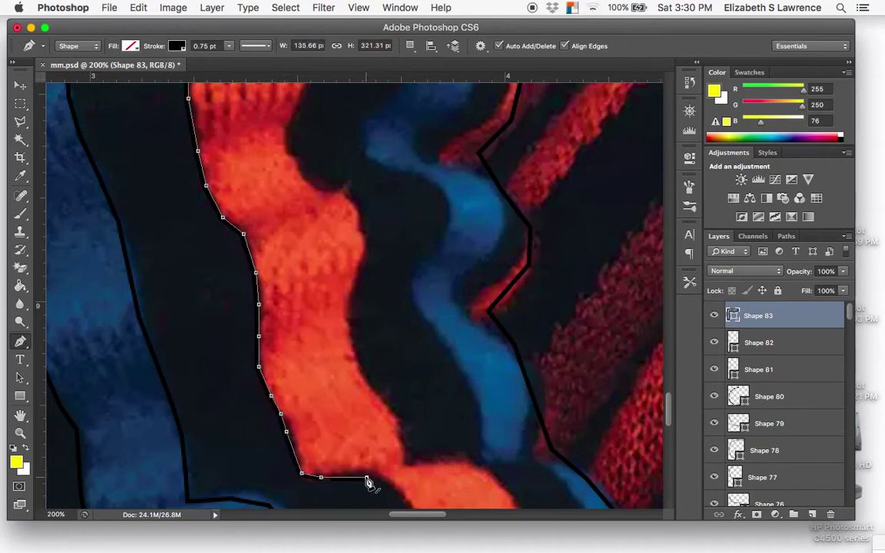
# - Trace the upper inner curve of the lower red-orange fold, to about 197 × 402 px
pyautogui.scroll(-5, 367, 483)
pyautogui.hscroll(5, 367, 482)
pyautogui.click(266, 358)
pyautogui.click(290, 395)
pyautogui.click(318, 455)
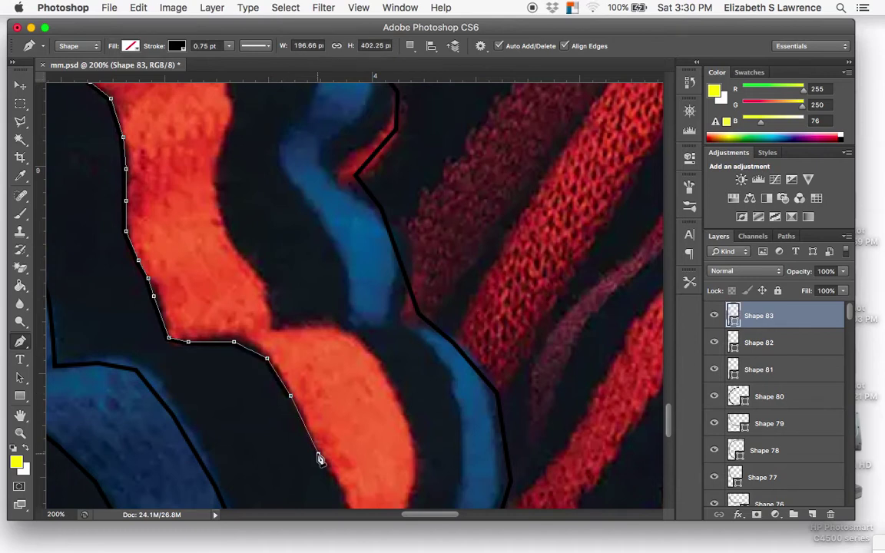
# - Trace the lower red-orange fold's narrow waist to the picture's bottom border and finish the outline at about 218 × 519 px
pyautogui.scroll(-7, 316, 459)
pyautogui.hscroll(4, 316, 459)
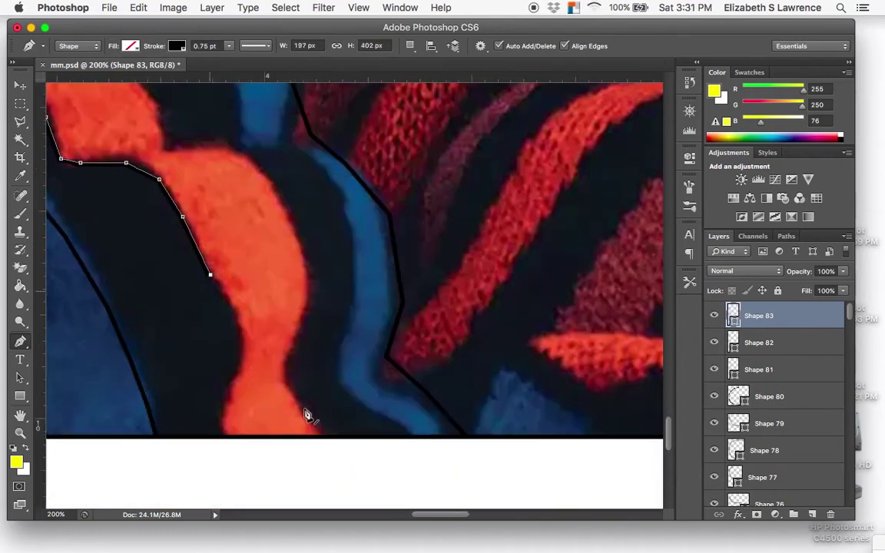
pyautogui.click(229, 302)
pyautogui.click(239, 334)
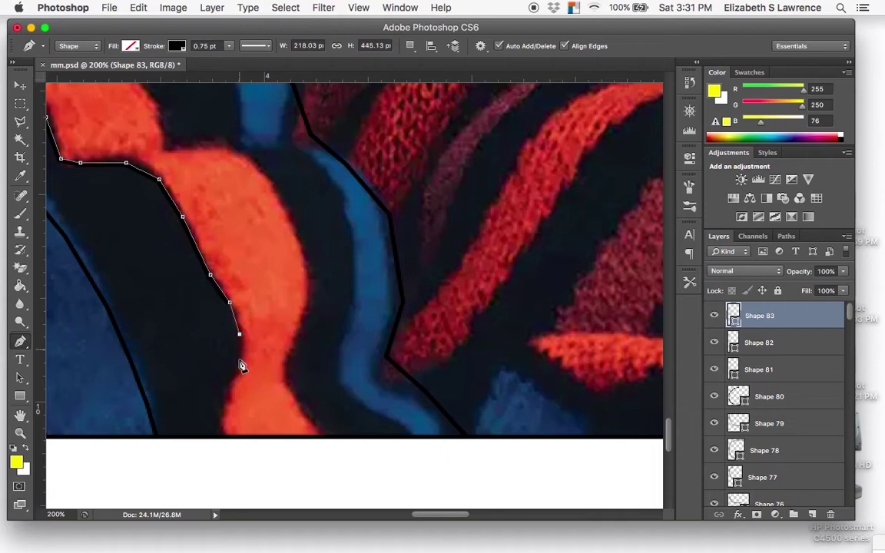
pyautogui.click(239, 360)
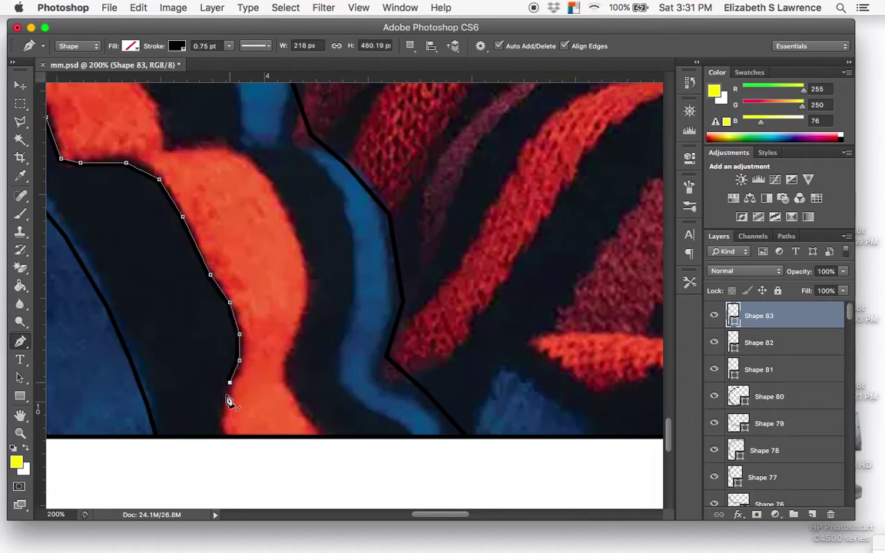
pyautogui.click(225, 396)
pyautogui.click(222, 426)
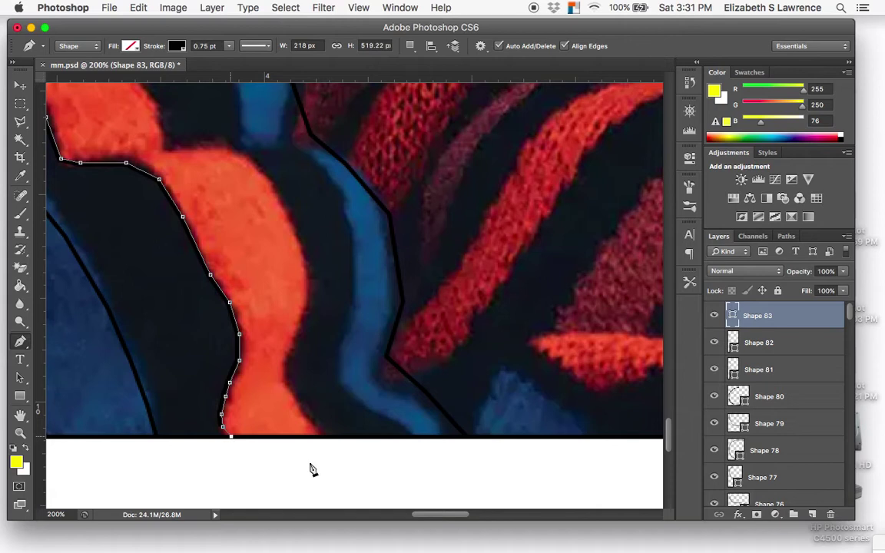
pyautogui.press('Return')
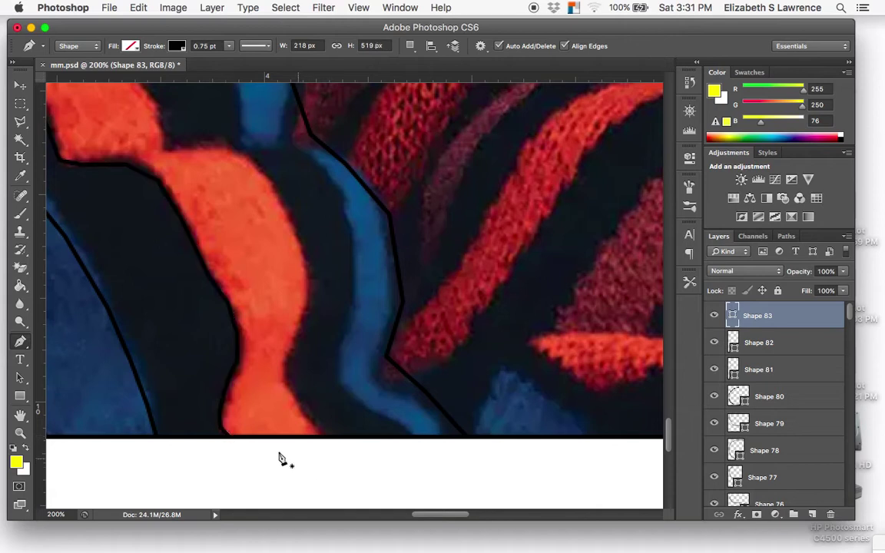
# - Start a new Pen outline at the picture's bottom border and trace up the outer side of the lower red-orange fold's narrow waist
pyautogui.click(327, 438)
pyautogui.click(307, 420)
pyautogui.click(291, 396)
pyautogui.click(285, 374)
pyautogui.click(292, 343)
pyautogui.click(304, 316)
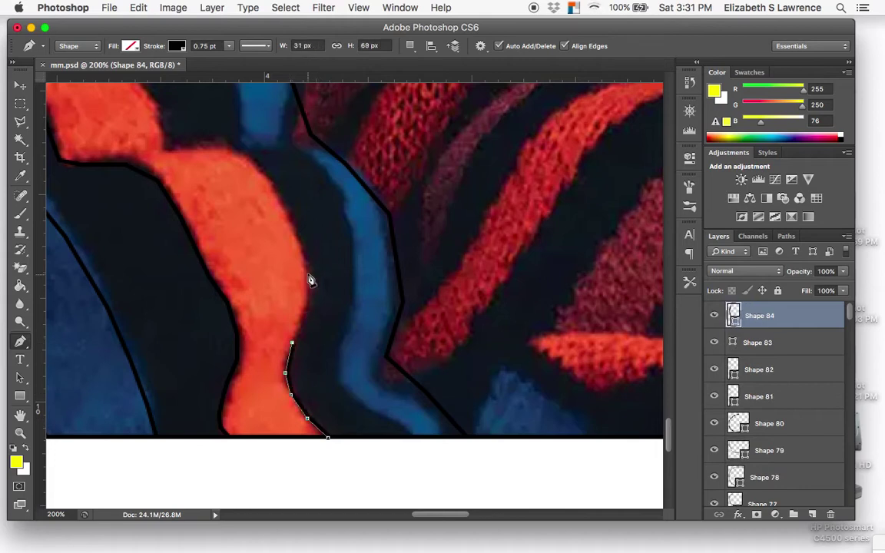
# - Continue around the lower red-orange fold's outer curve and along its upper edge to the ridge above, to about 115 × 212 px
pyautogui.click(308, 274)
pyautogui.click(294, 231)
pyautogui.click(277, 189)
pyautogui.click(245, 157)
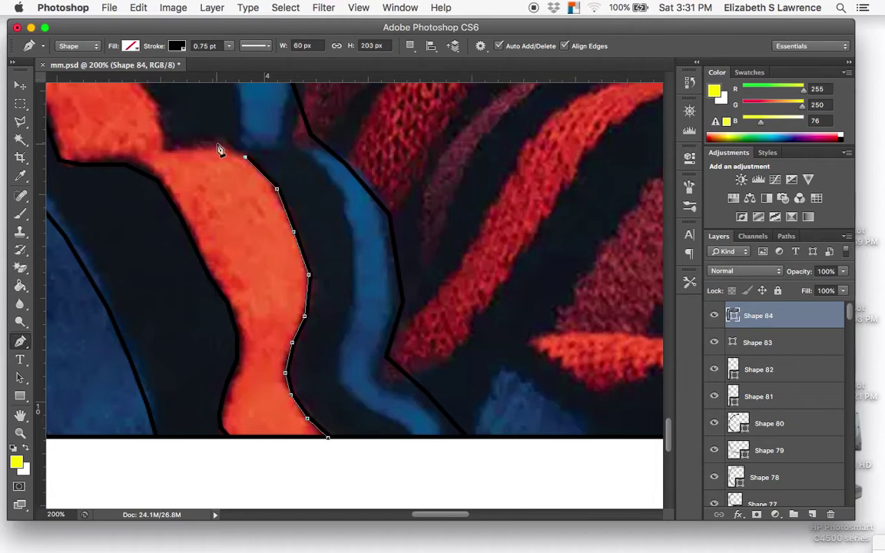
pyautogui.click(217, 145)
pyautogui.click(167, 144)
# - Trace up the outer side of the red-orange ridge above the fold, to about 159 × 329 px
pyautogui.scroll(5, 159, 138)
pyautogui.hscroll(-4, 159, 138)
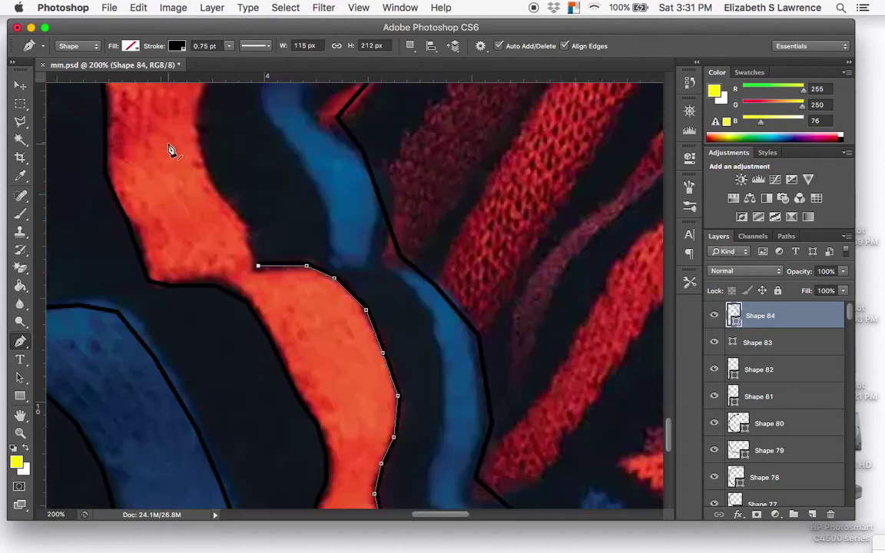
pyautogui.click(244, 228)
pyautogui.click(217, 190)
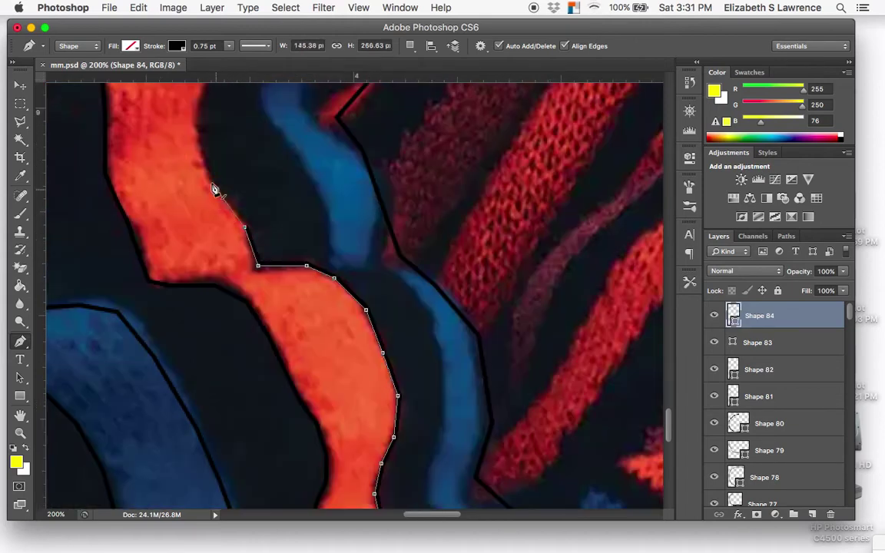
pyautogui.click(198, 136)
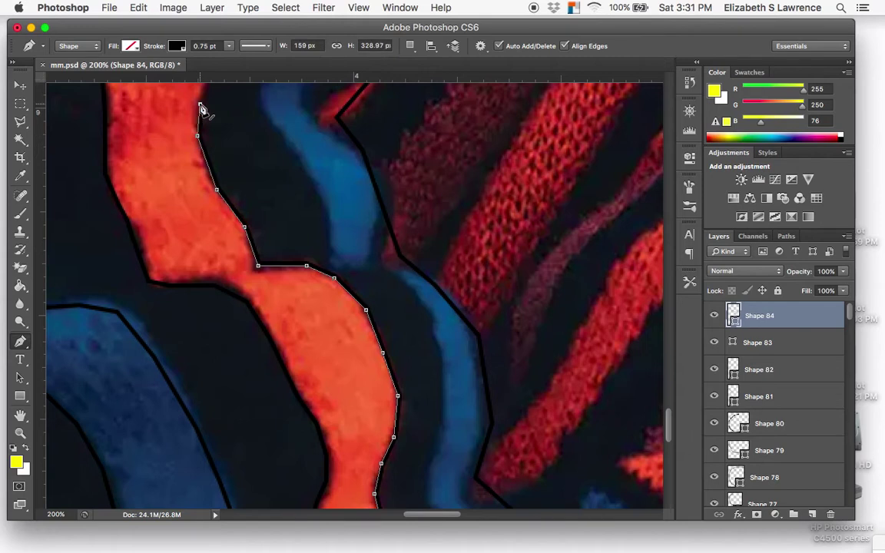
# - Trace the red-orange ridge's middle bulge and the indentation above it, to about 202 × 455 px
pyautogui.scroll(10, 200, 108)
pyautogui.hscroll(2, 201, 109)
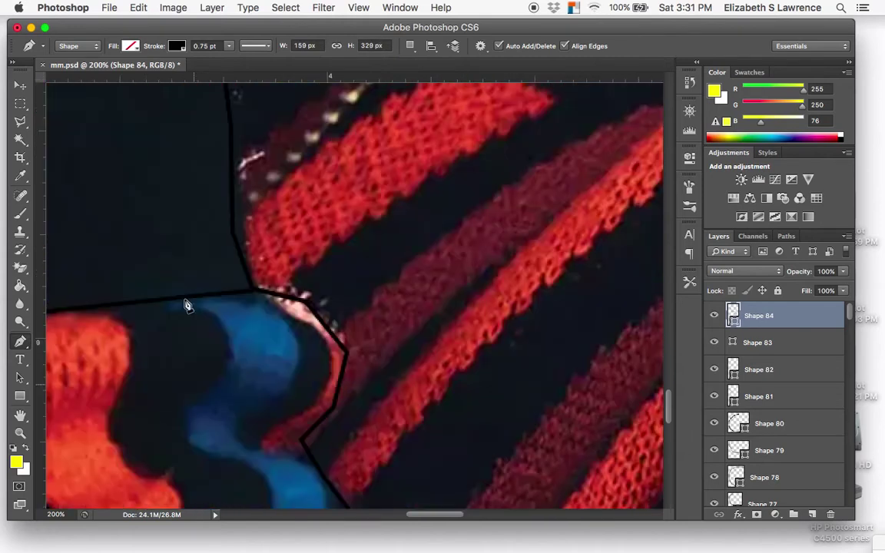
pyautogui.scroll(-1, 198, 384)
pyautogui.scroll(-5, 201, 383)
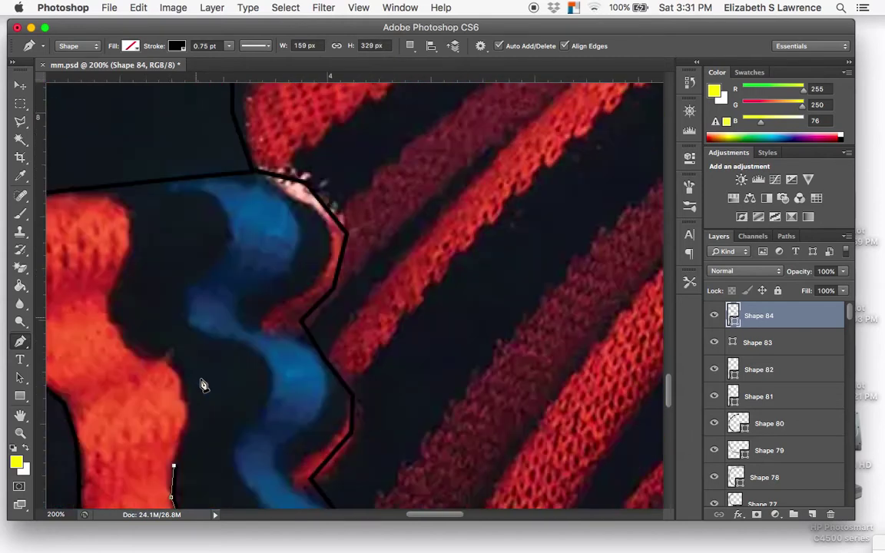
pyautogui.scroll(-2, 203, 346)
pyautogui.click(188, 324)
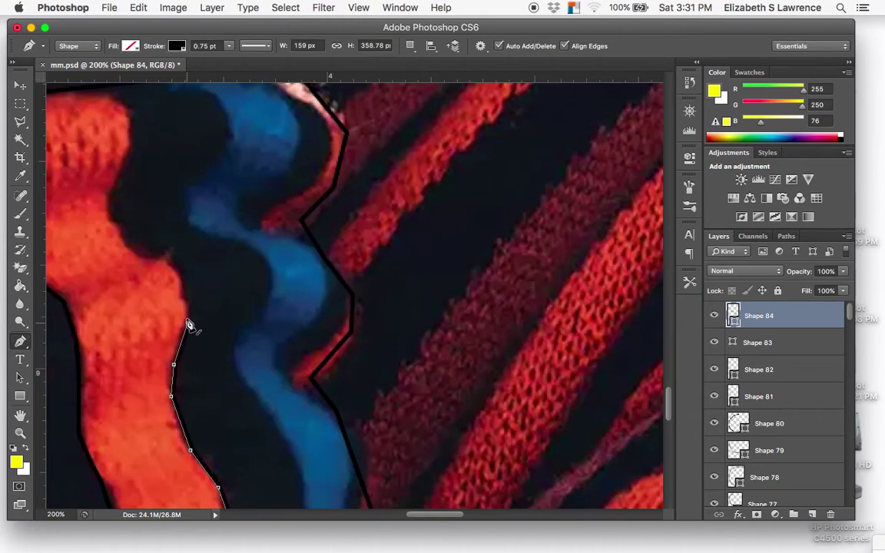
pyautogui.click(180, 286)
pyautogui.click(164, 263)
pyautogui.click(134, 252)
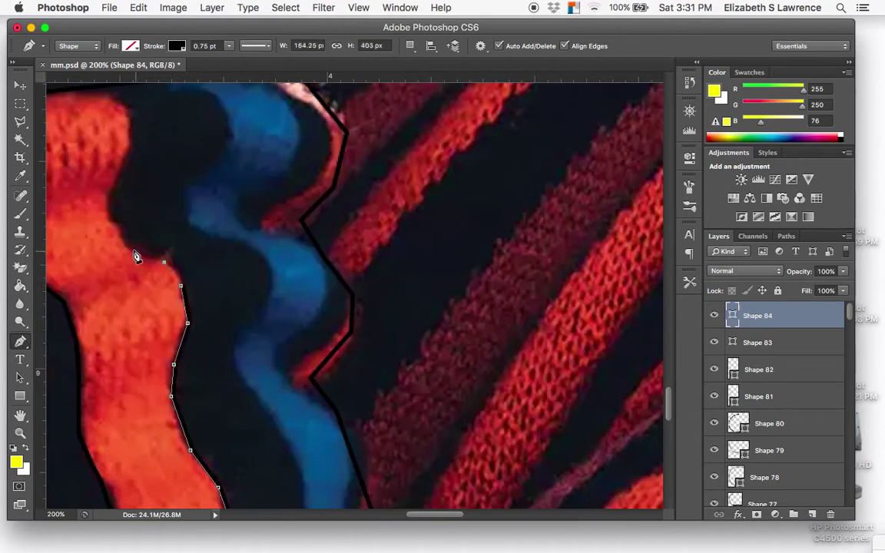
pyautogui.click(108, 185)
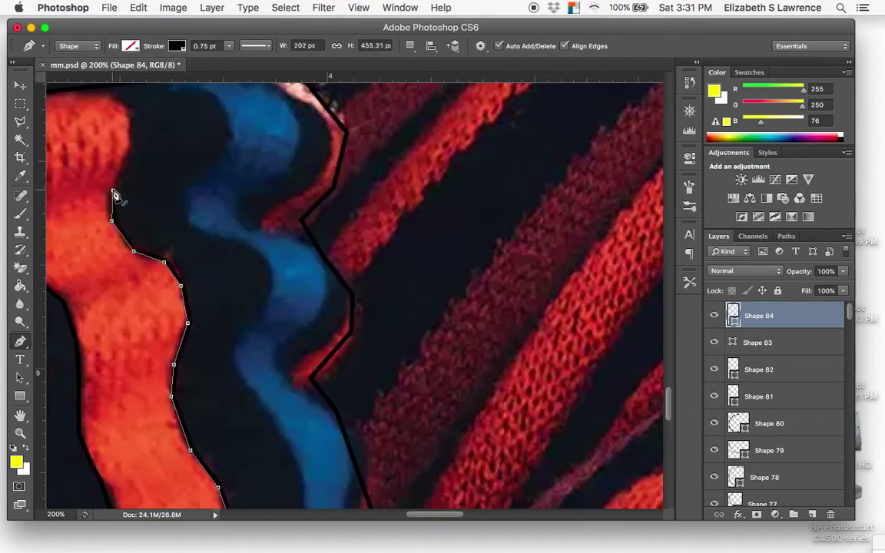
# - Trace the ridge's uppermost bulge and finish the outline at the cuff's upper edge, at about 207 × 530 px
pyautogui.scroll(6, 160, 201)
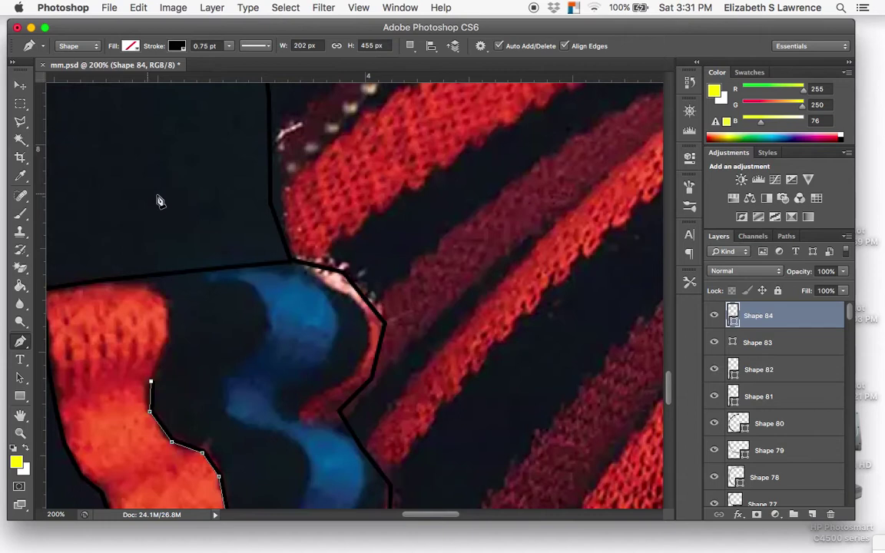
pyautogui.click(165, 351)
pyautogui.click(165, 321)
pyautogui.click(159, 294)
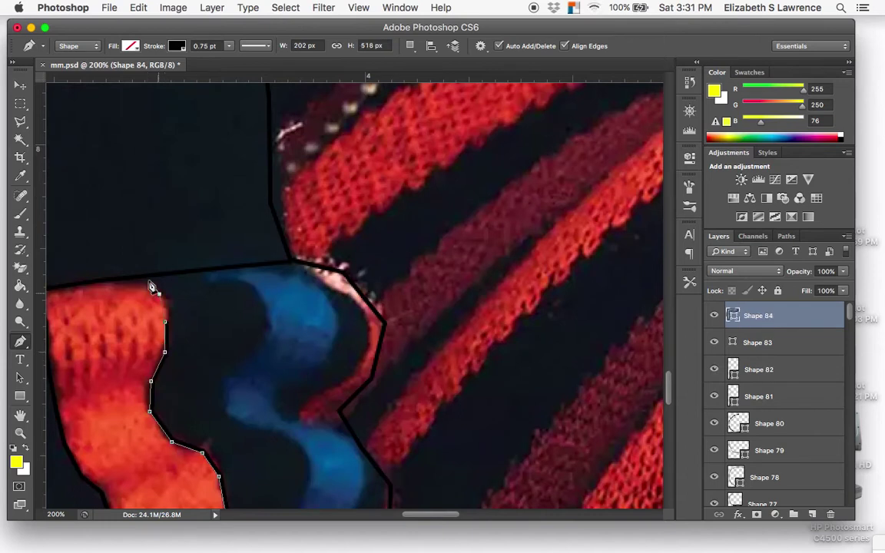
pyautogui.click(146, 282)
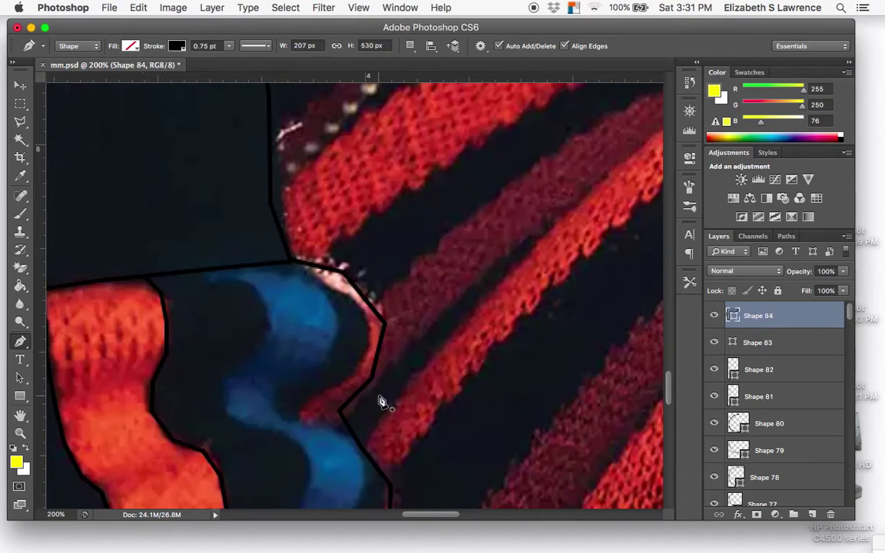
# - Start a new Pen outline at the blue ridge's upper end and trace down its side facing the red-orange ridge to the first inward bend
pyautogui.click(212, 270)
pyautogui.click(243, 282)
pyautogui.click(263, 306)
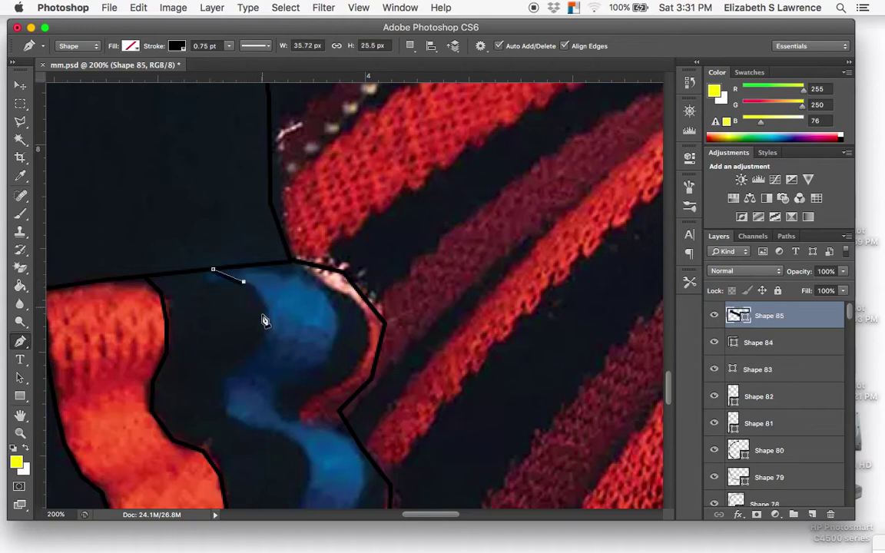
pyautogui.click(262, 339)
pyautogui.click(245, 365)
pyautogui.click(229, 384)
pyautogui.click(225, 410)
# - Continue the outline around the blue ridge's second bulge to its second inward bend, to about 68 × 200 px
pyautogui.click(236, 421)
pyautogui.click(274, 436)
pyautogui.click(304, 455)
pyautogui.scroll(-2, 305, 461)
pyautogui.scroll(-10, 305, 461)
pyautogui.hscroll(3, 275, 415)
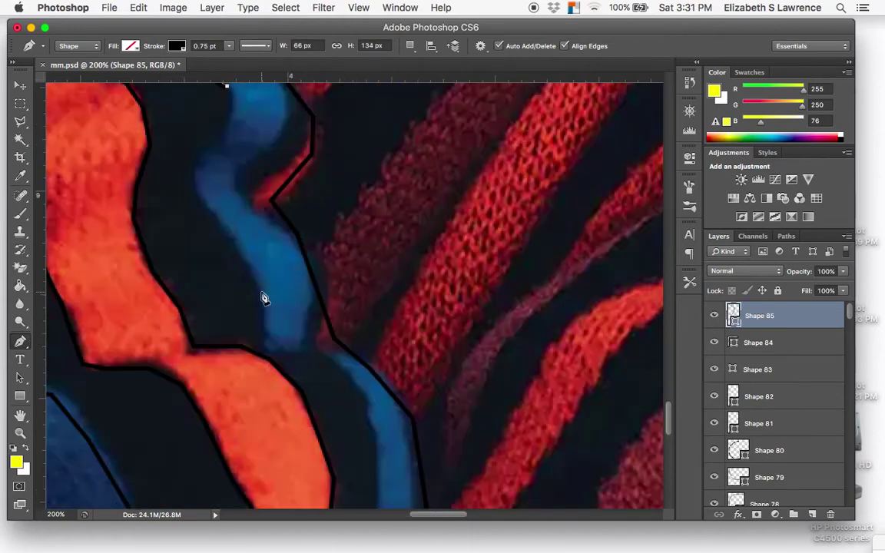
pyautogui.scroll(2, 263, 298)
pyautogui.click(229, 170)
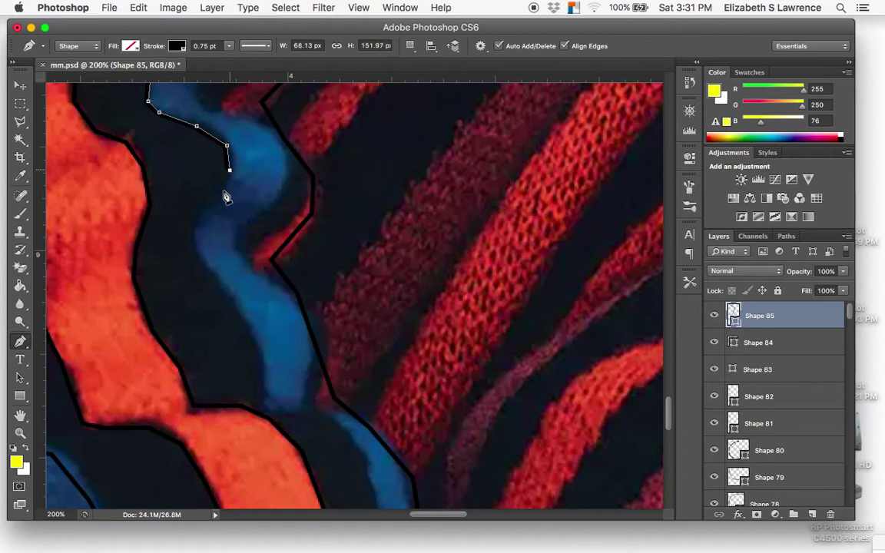
pyautogui.click(223, 191)
pyautogui.click(213, 210)
pyautogui.click(199, 237)
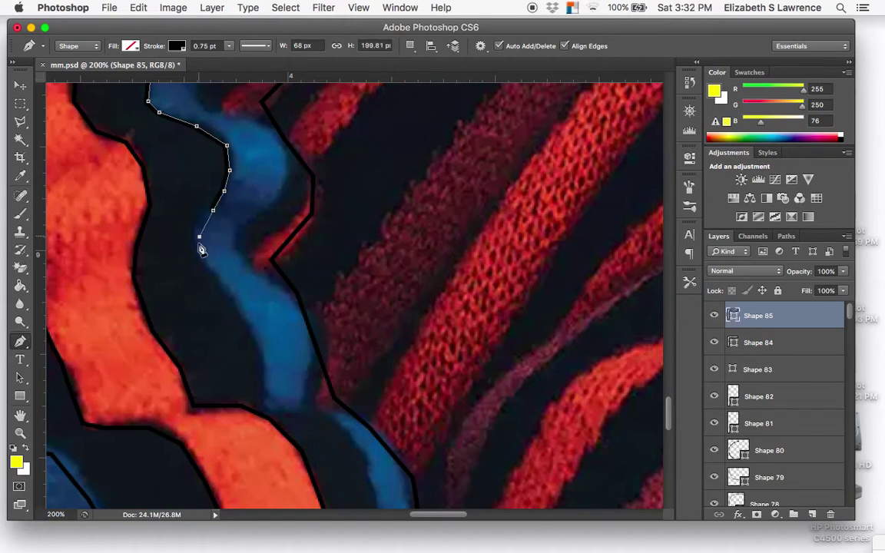
# - Trace down the blue ridge's lower section on the side facing the red-orange ridge, to about 91 × 305 px
pyautogui.click(205, 255)
pyautogui.click(219, 283)
pyautogui.click(237, 305)
pyautogui.click(255, 344)
pyautogui.click(261, 382)
# - Trace around the blue ridge's lower end up to the cuff's edge line and finish the outline at about 127 × 325 px
pyautogui.scroll(-5, 262, 389)
pyautogui.hscroll(2, 262, 388)
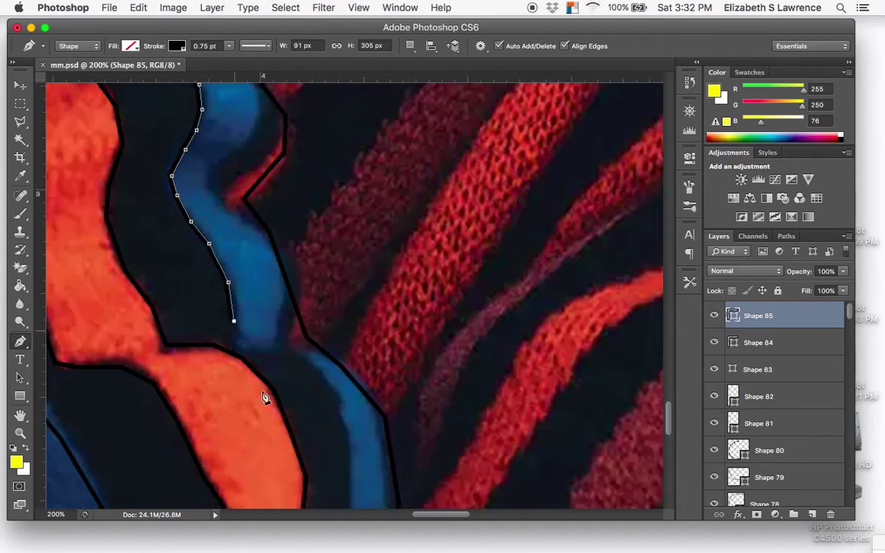
pyautogui.scroll(-3, 262, 396)
pyautogui.hscroll(4, 262, 396)
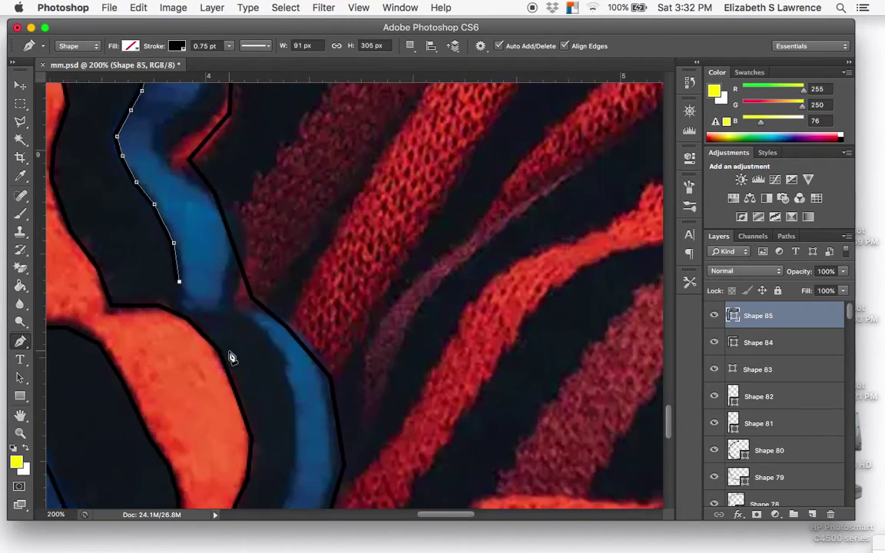
pyautogui.click(182, 305)
pyautogui.click(215, 309)
pyautogui.click(219, 281)
pyautogui.click(231, 247)
pyautogui.press('Return')
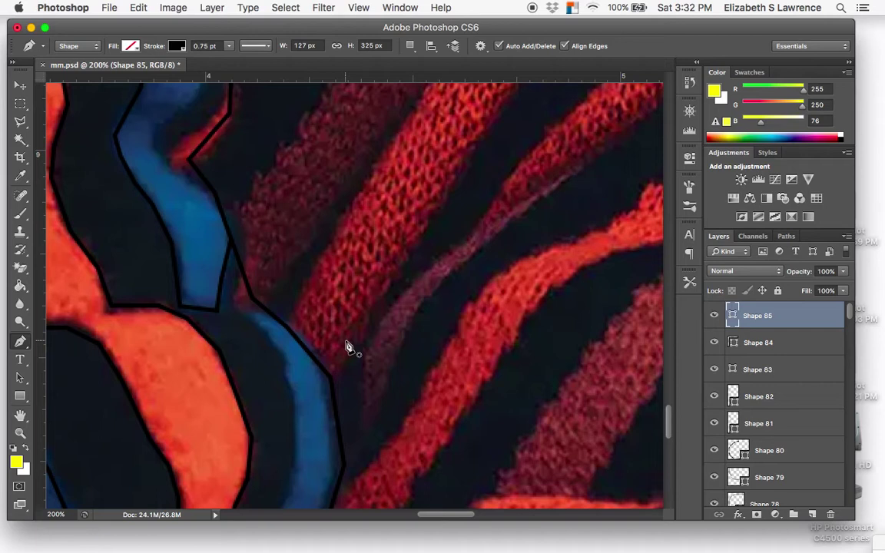
# - Start a new Pen outline on the cuff's edge line above the lower blue fold and trace down its inner side, to about 41 × 89 px
pyautogui.scroll(-4, 348, 348)
pyautogui.hscroll(2, 348, 348)
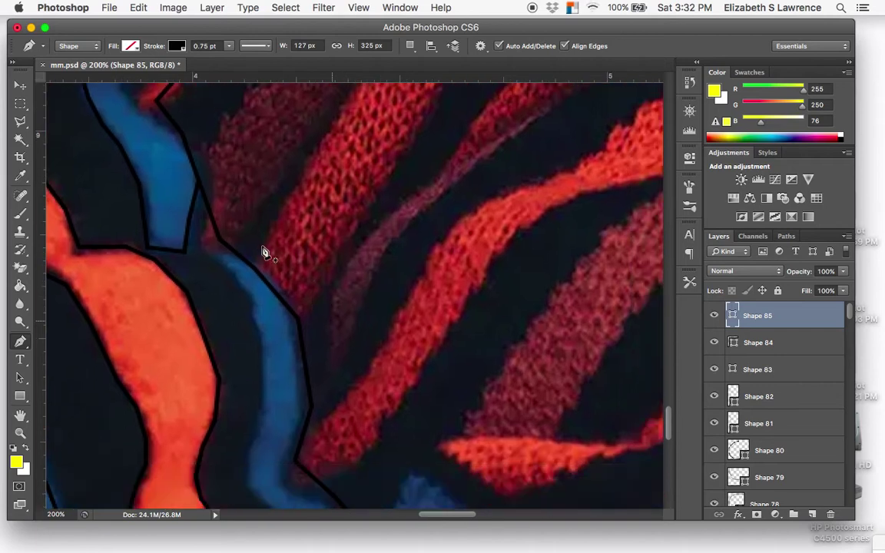
pyautogui.click(212, 218)
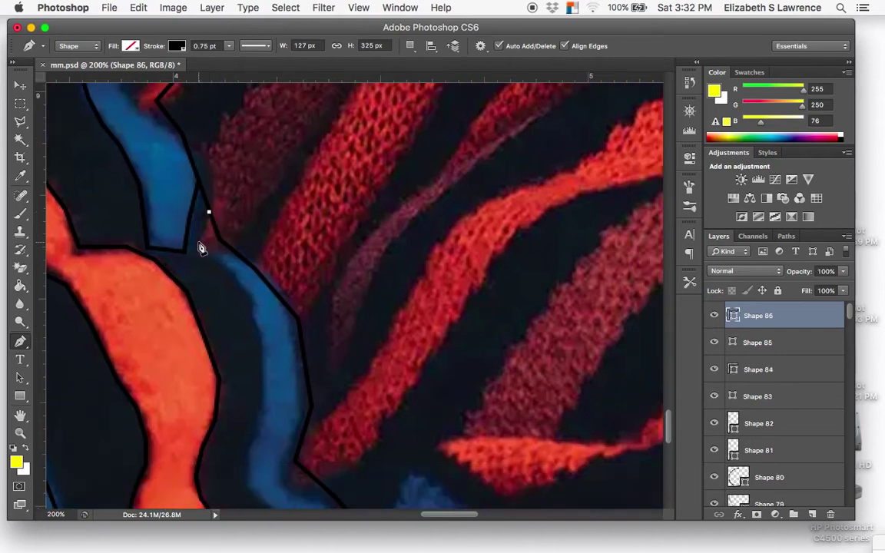
pyautogui.click(199, 243)
pyautogui.click(222, 261)
pyautogui.click(241, 293)
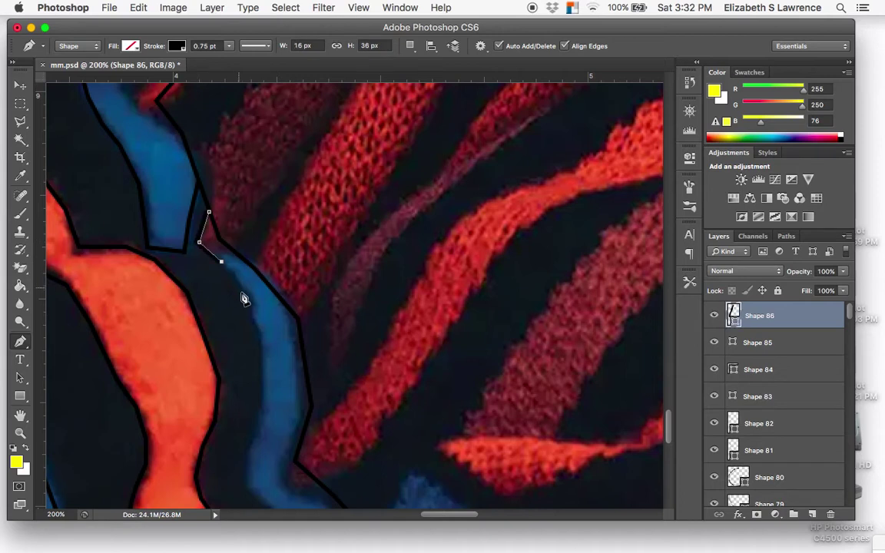
pyautogui.click(256, 335)
# - Continue the outline down the middle of the lower blue fold's inner side, widening it to about 44 px
pyautogui.scroll(-3, 257, 346)
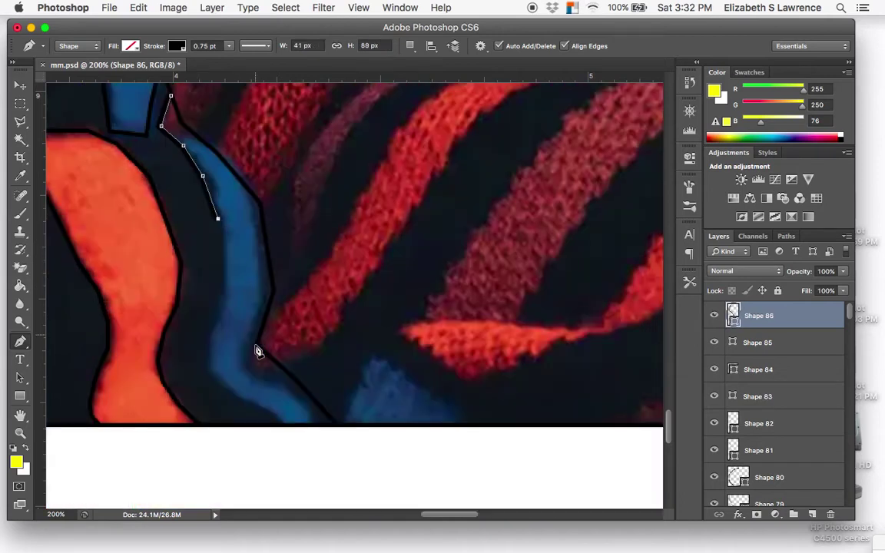
pyautogui.scroll(-2, 258, 362)
pyautogui.scroll(-2, 257, 364)
pyautogui.click(197, 197)
pyautogui.click(198, 214)
pyautogui.click(192, 239)
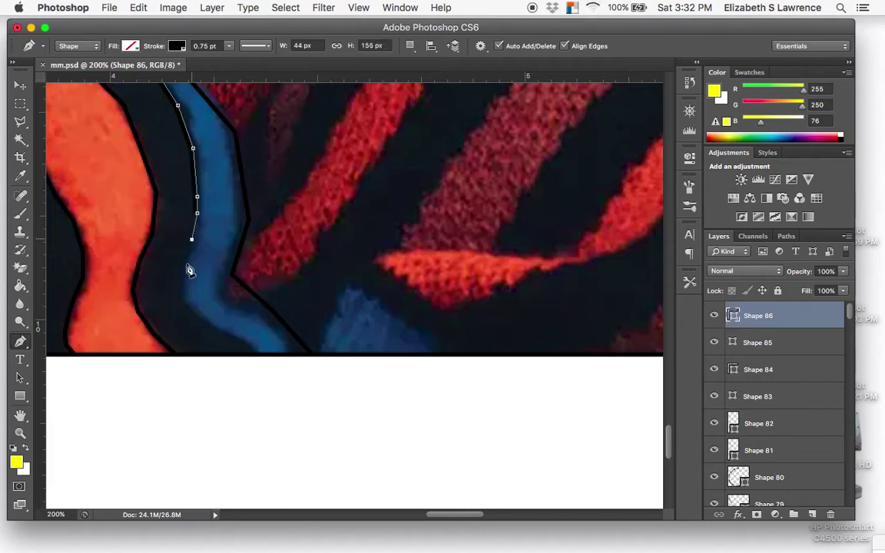
# - Trace the lower blue fold's bend to the picture's bottom border and finish the outline at about 89 × 238 px
pyautogui.click(187, 266)
pyautogui.click(184, 290)
pyautogui.click(185, 301)
pyautogui.click(202, 316)
pyautogui.click(226, 330)
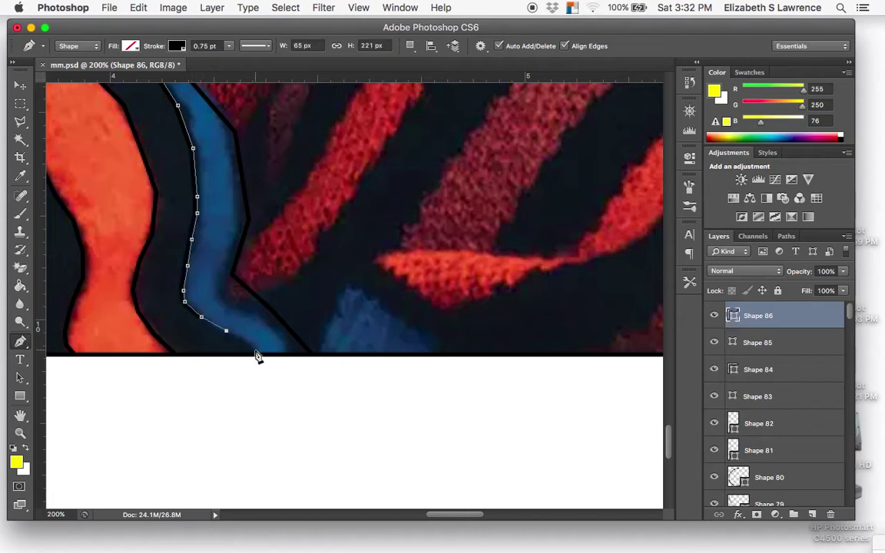
pyautogui.click(259, 356)
pyautogui.press('Return')
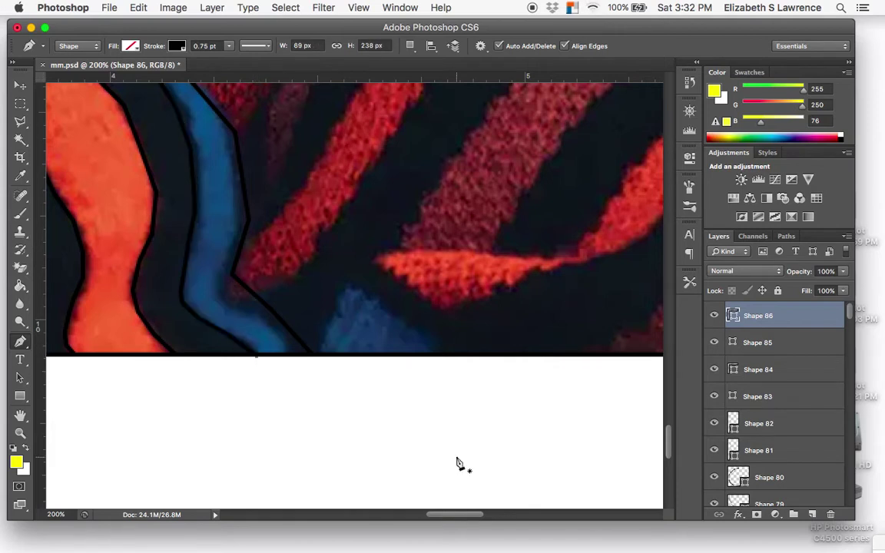
# - Start a new Pen outline on the cuff's edge line below the small red fold and trace the blue ridge's outer indentation, about 42 × 37 px
pyautogui.scroll(5, 335, 253)
pyautogui.hscroll(-1, 336, 253)
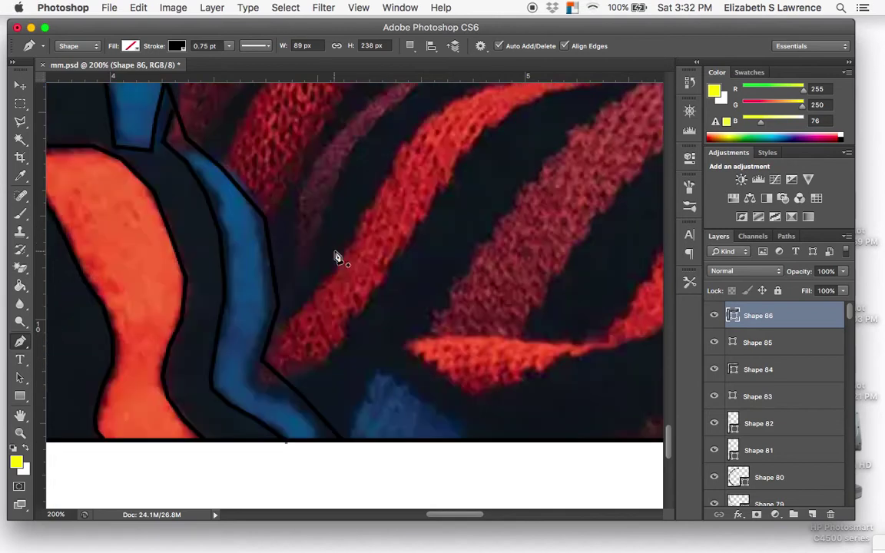
pyautogui.scroll(5, 318, 242)
pyautogui.hscroll(-3, 318, 243)
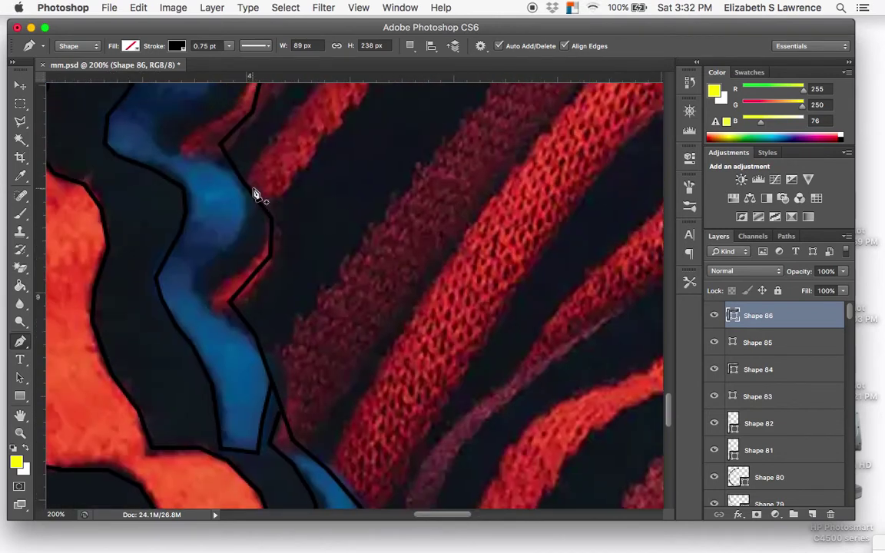
pyautogui.scroll(3, 261, 261)
pyautogui.hscroll(-1, 261, 262)
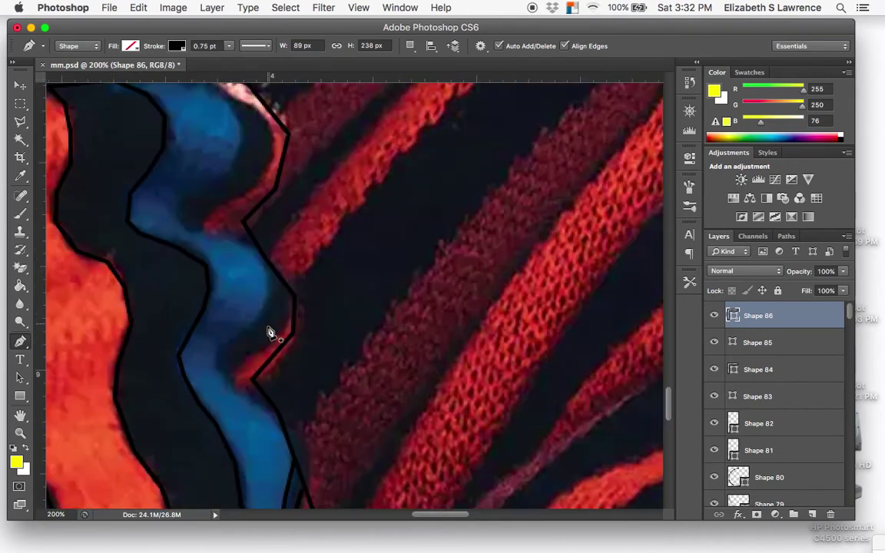
pyautogui.click(278, 417)
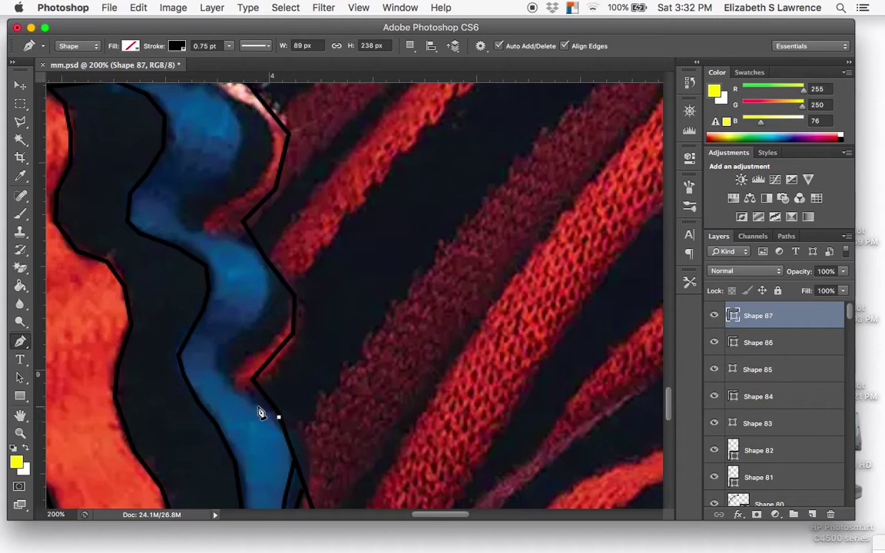
pyautogui.click(255, 405)
pyautogui.click(229, 381)
pyautogui.click(220, 366)
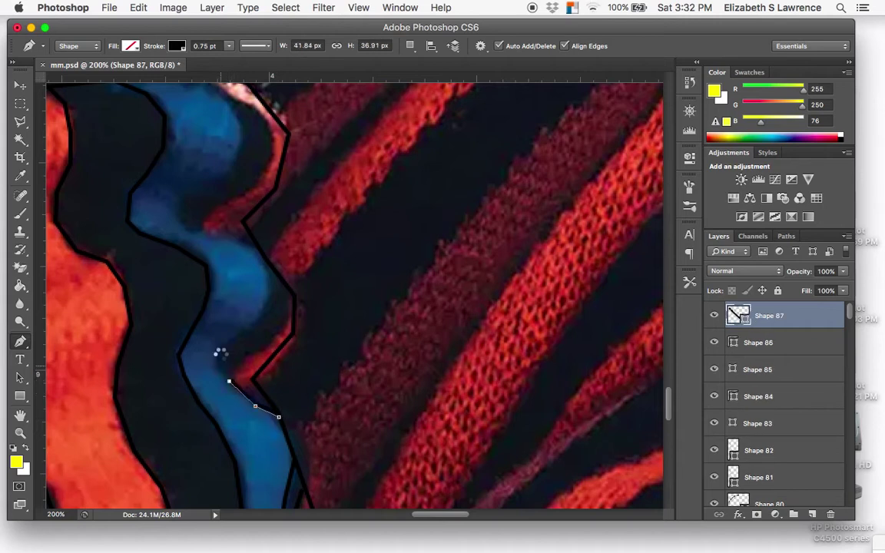
# - Trace up the outer side of the blue ridge's middle bulge to the cuff's edge line and finish the outline at about 42 × 109 px
pyautogui.click(222, 349)
pyautogui.click(234, 339)
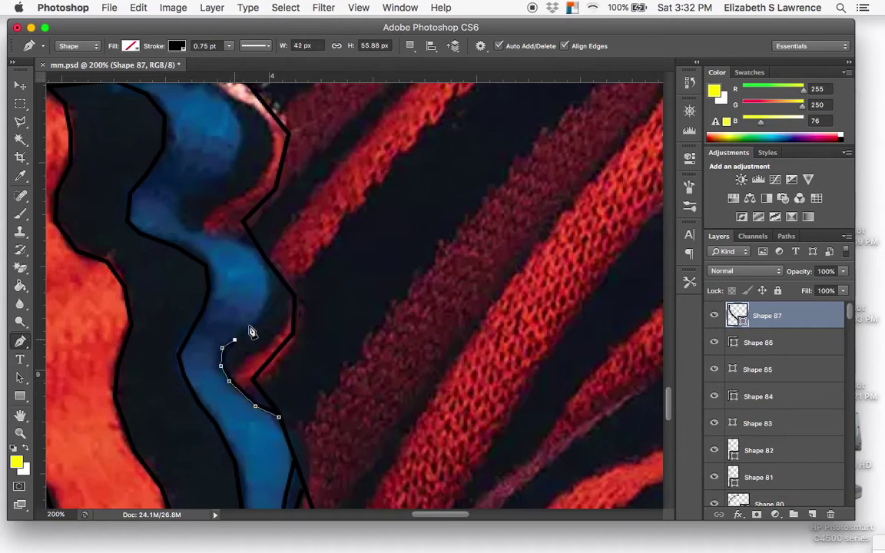
pyautogui.click(257, 317)
pyautogui.click(266, 293)
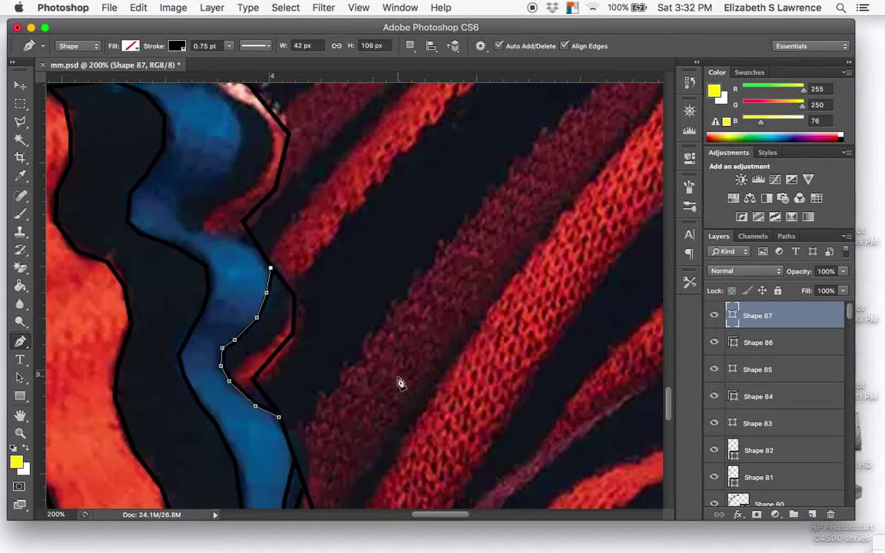
pyautogui.press('Return')
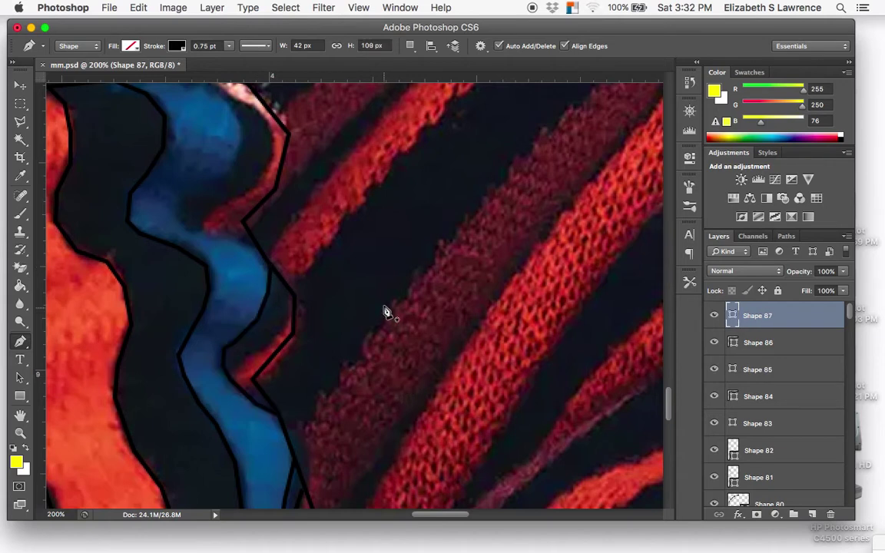
# - Start a new Pen outline at the cuff's edge line and trace the blue ridge's upper outer indentation, about 55 × 61 px
pyautogui.press('super+plus')
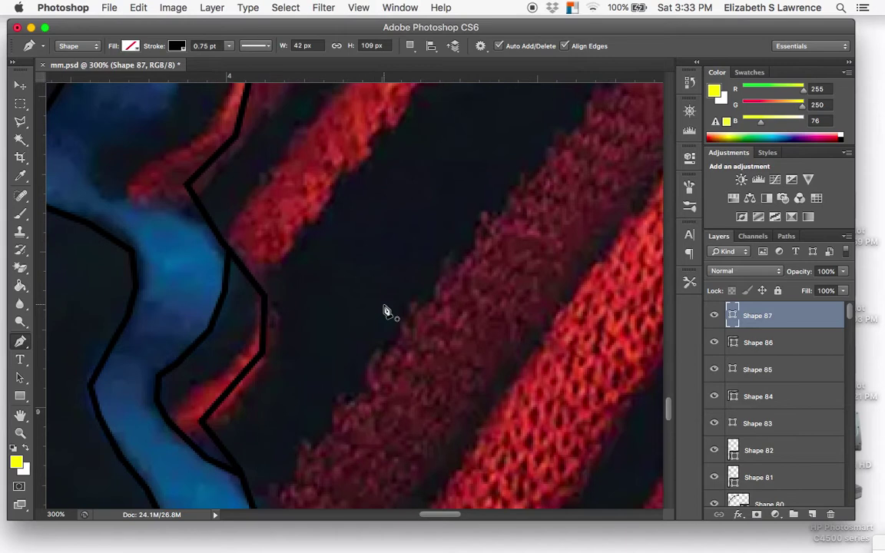
pyautogui.press('super+minus')
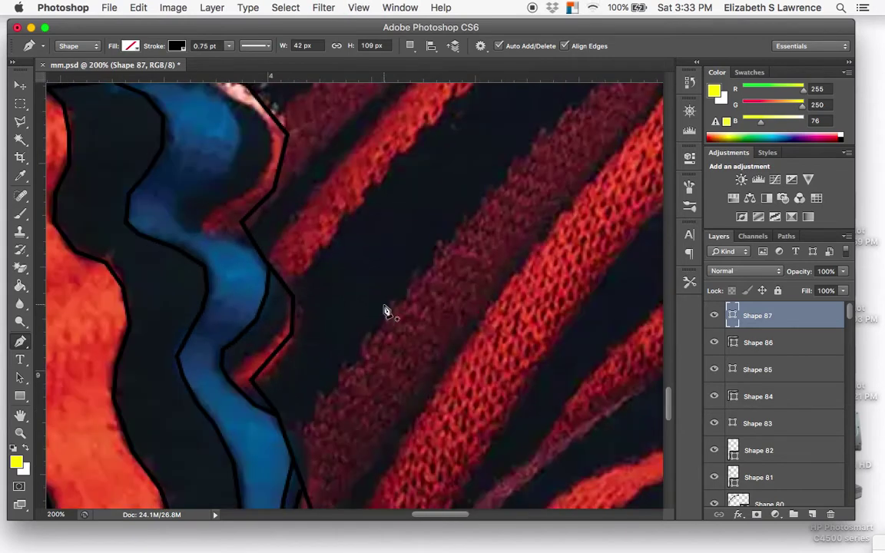
pyautogui.click(257, 247)
pyautogui.click(217, 242)
pyautogui.click(181, 222)
pyautogui.click(183, 202)
pyautogui.click(204, 186)
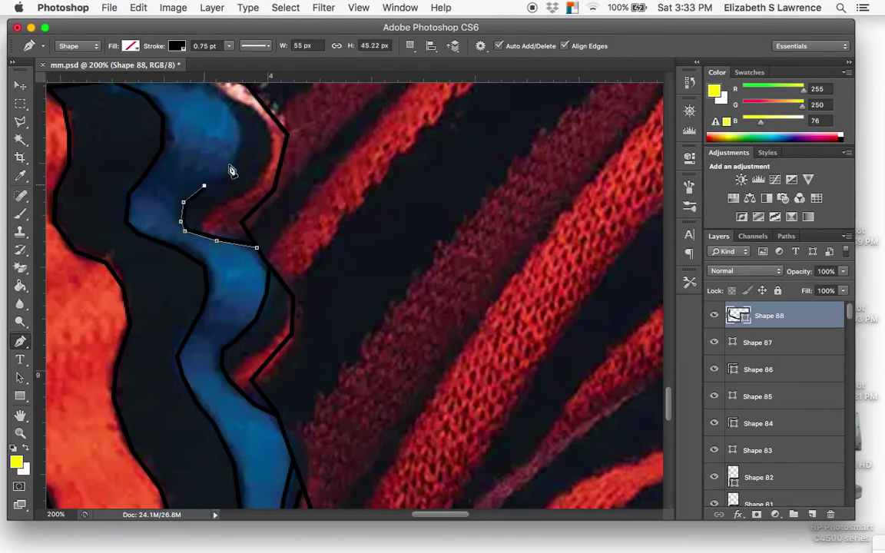
pyautogui.click(230, 164)
# - Trace up the outer side of the blue ridge's top bulge to the black cuff's corner and finish the outline at about 55 × 127 px
pyautogui.scroll(4, 234, 171)
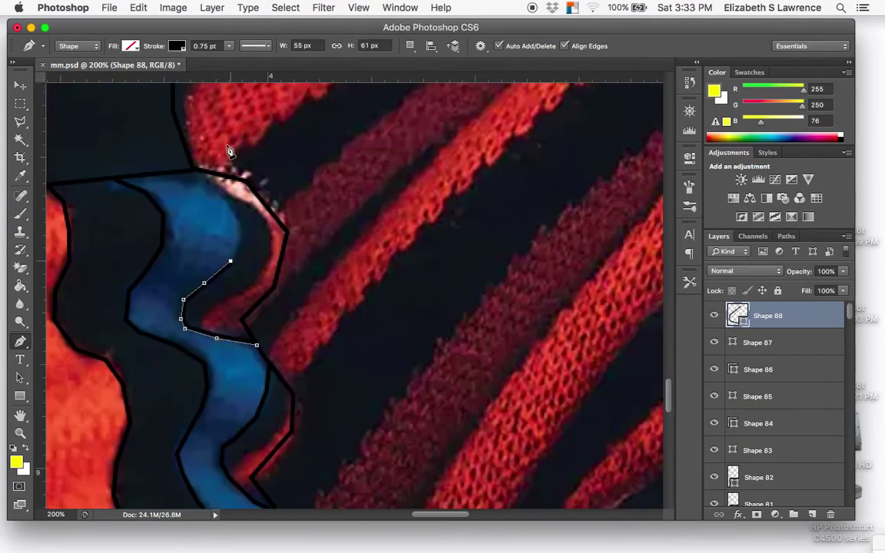
pyautogui.click(239, 233)
pyautogui.click(231, 212)
pyautogui.click(215, 190)
pyautogui.click(193, 169)
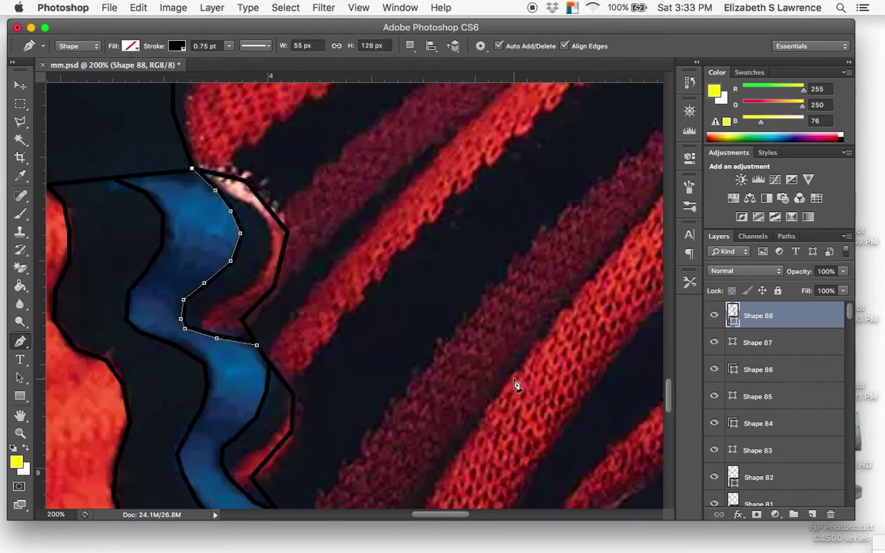
pyautogui.press('Return')
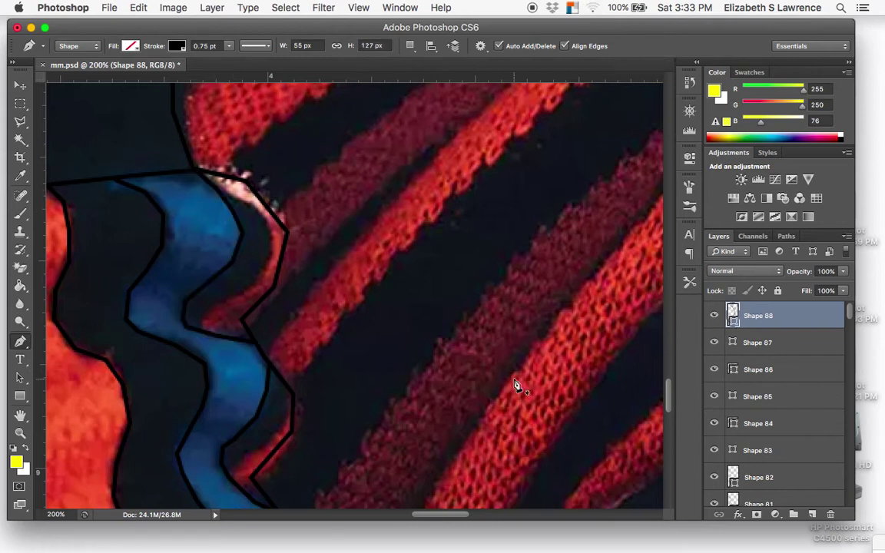
# - Outline the inner edge of the pink and red fold beside the blue ridge's top bulge, about 48 × 104 px
pyautogui.click(214, 188)
pyautogui.click(240, 201)
pyautogui.click(262, 217)
pyautogui.click(269, 236)
pyautogui.click(269, 259)
pyautogui.click(254, 282)
pyautogui.click(236, 297)
pyautogui.click(215, 307)
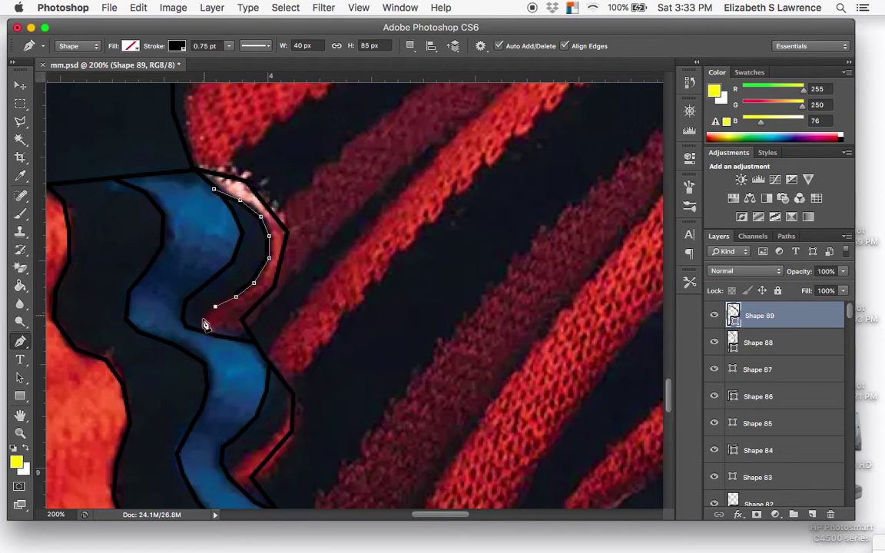
pyautogui.click(203, 320)
pyautogui.click(208, 334)
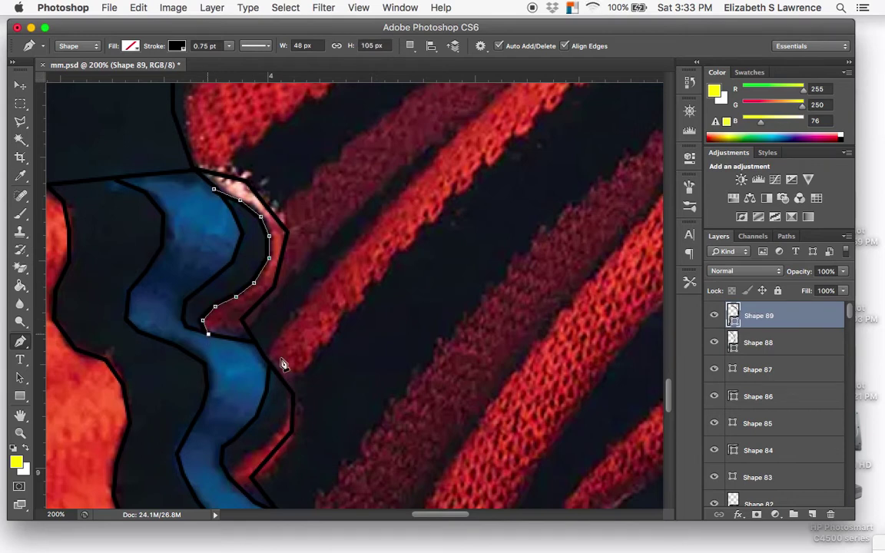
pyautogui.press('Return')
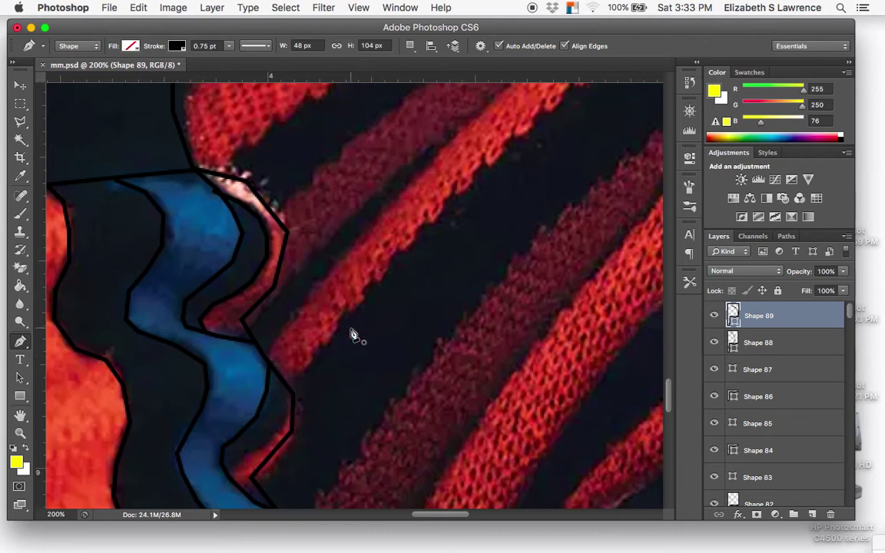
# - Save the changes to mm.psd
pyautogui.scroll(-5, 351, 334)
pyautogui.hscroll(4, 351, 334)
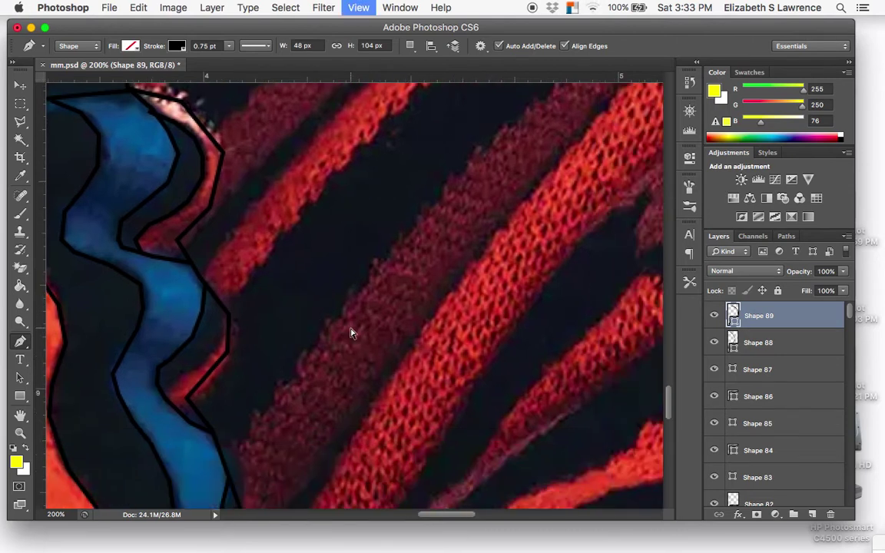
pyautogui.press('super+minus')
pyautogui.press('super+minus')
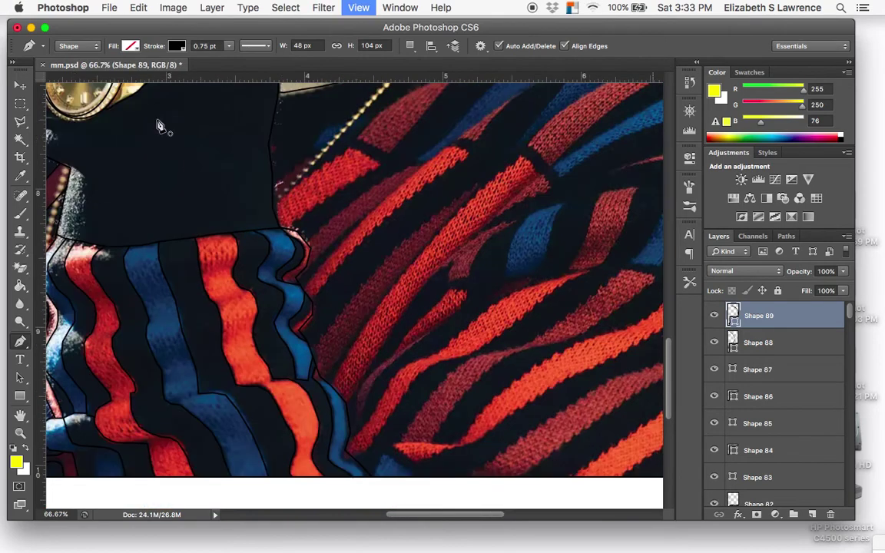
pyautogui.click(108, 7)
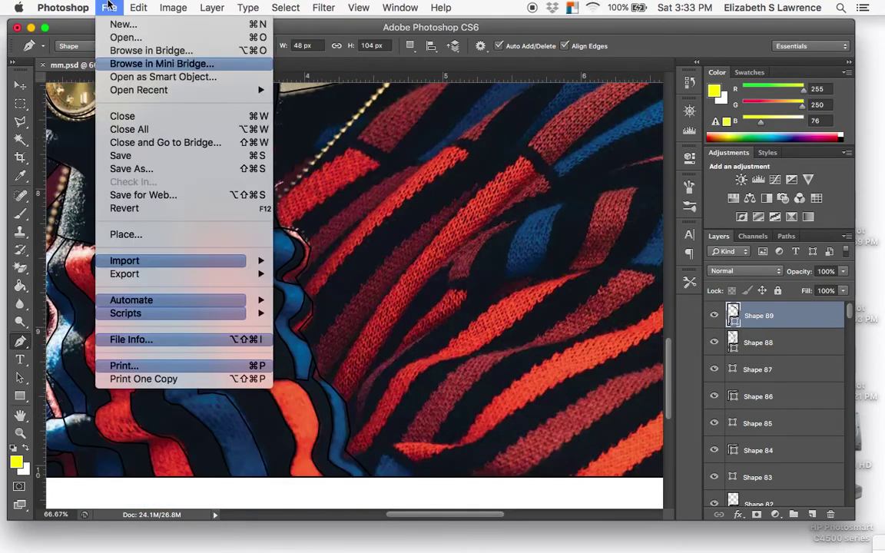
pyautogui.click(135, 156)
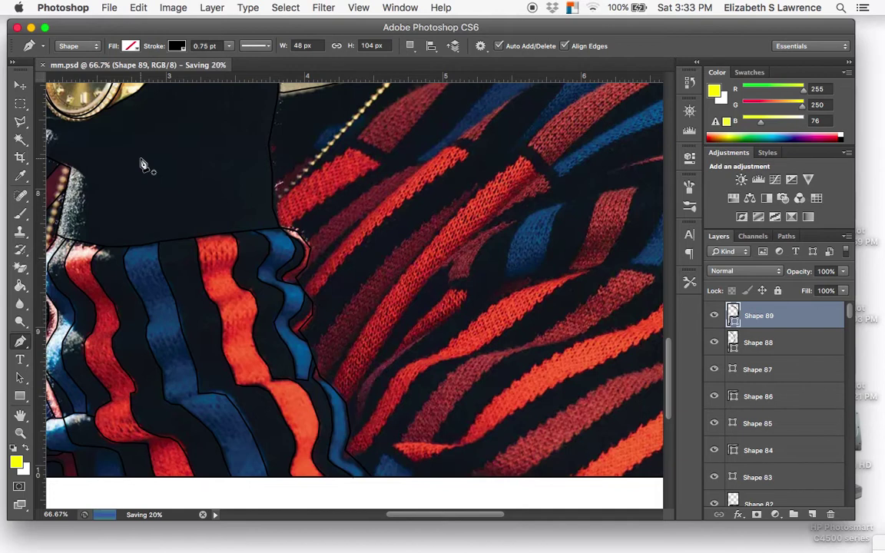
# - Hide the photo on Layer 1 to examine the line drawing on its own, and show it again
pyautogui.press('super+minus')
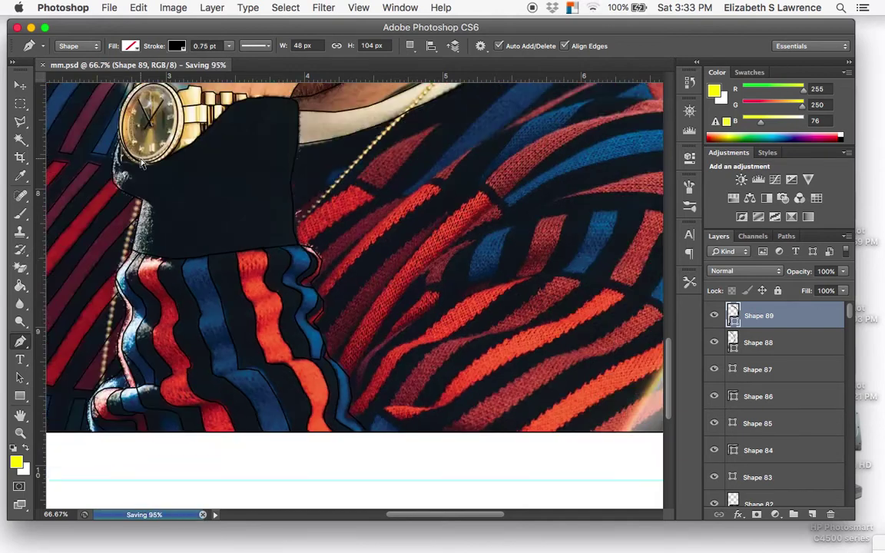
pyautogui.press('super+minus')
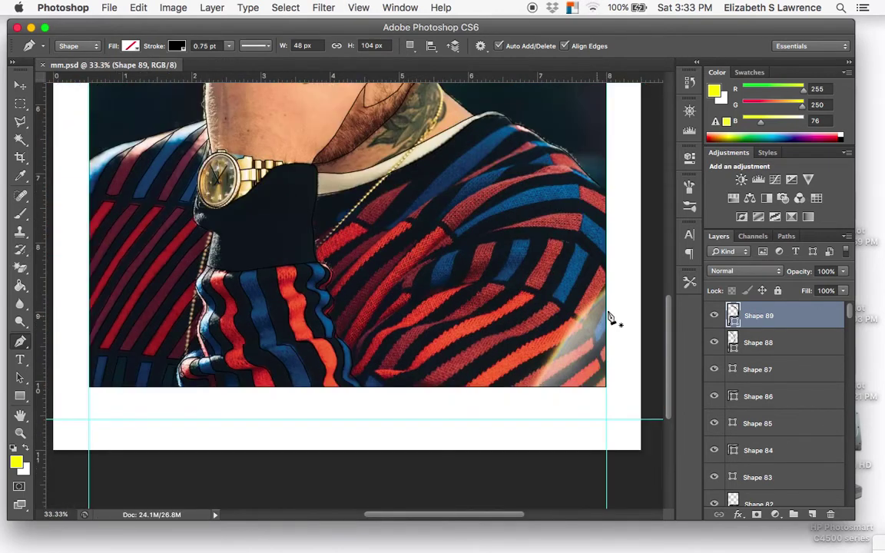
pyautogui.scroll(-20, 795, 450)
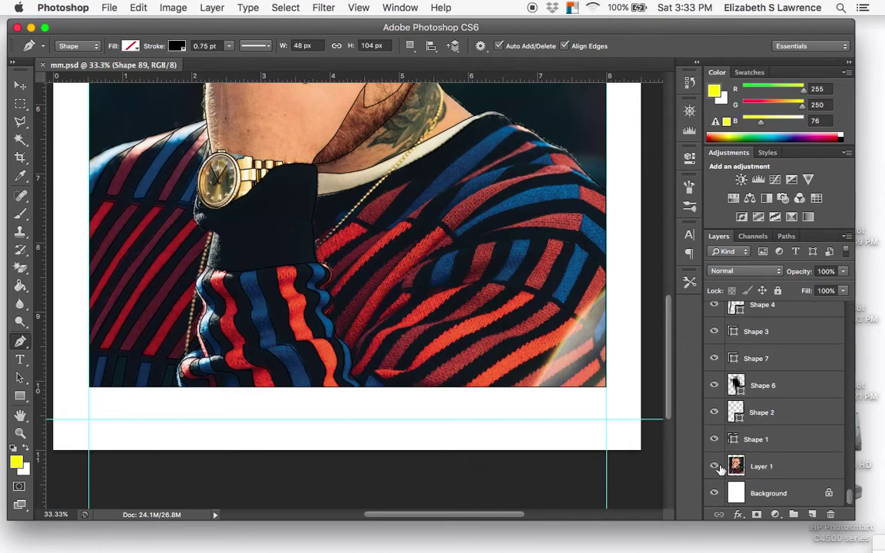
pyautogui.click(714, 466)
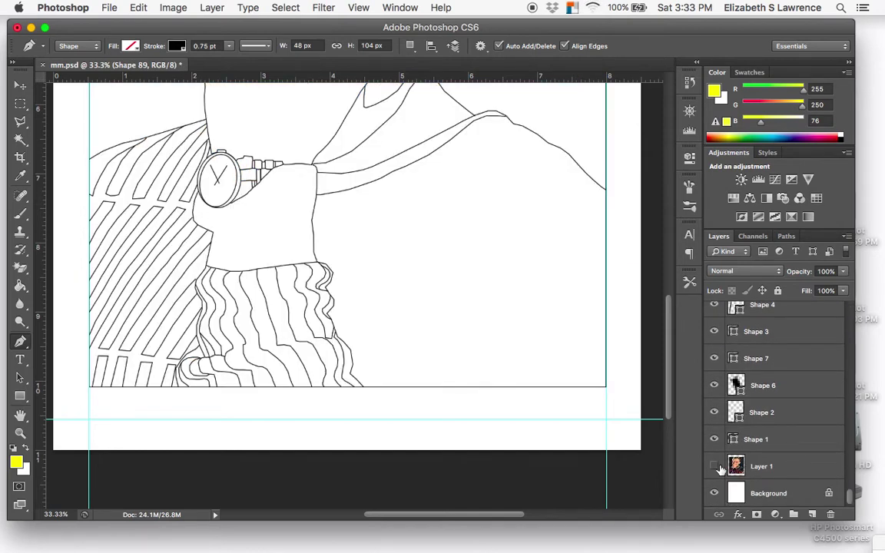
pyautogui.scroll(10, 472, 342)
pyautogui.hscroll(-2, 471, 342)
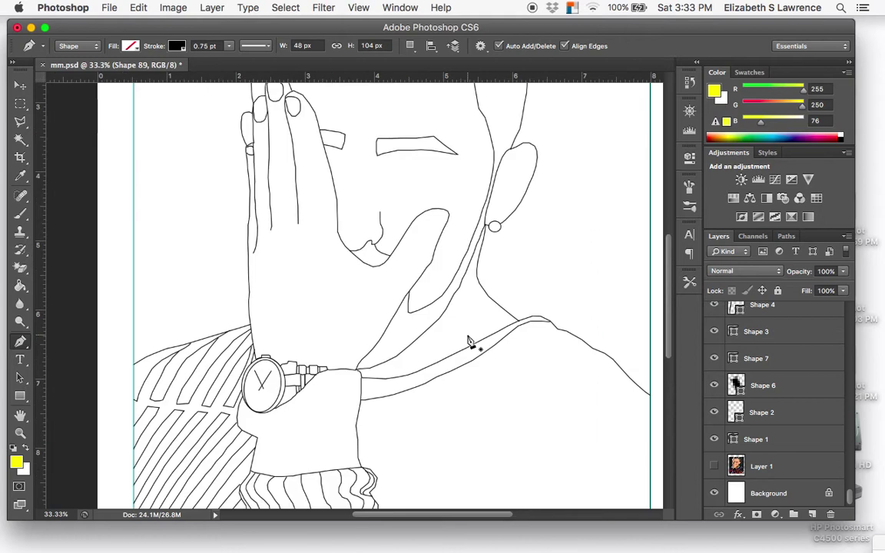
pyautogui.scroll(-10, 471, 342)
pyautogui.hscroll(1, 471, 342)
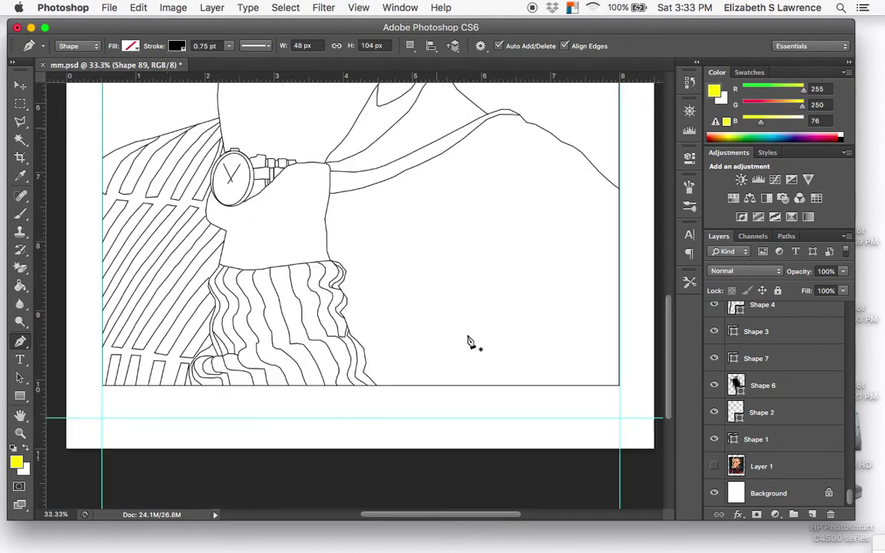
pyautogui.click(715, 466)
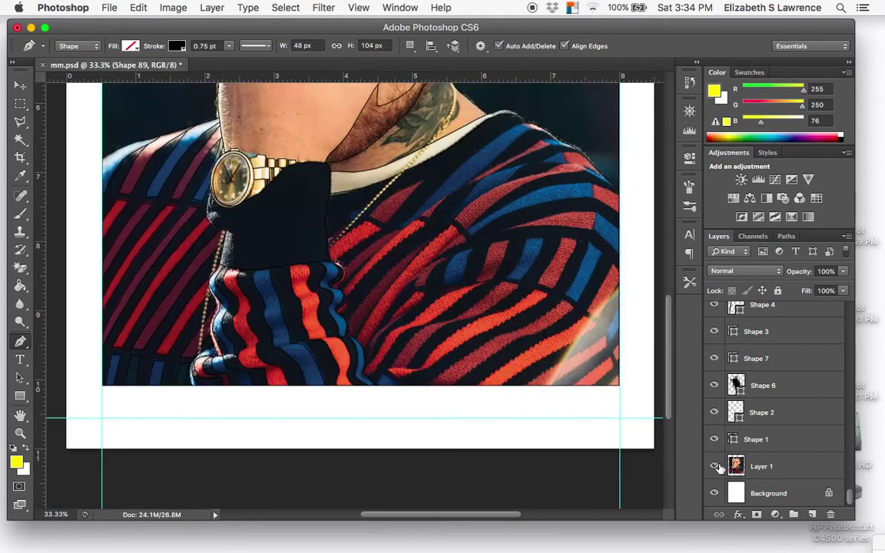
# - Outline the tiny dark red triangle beside the black cuff's edge below the collar, about 19 × 30 px, and hide the path display
pyautogui.press('super+plus')
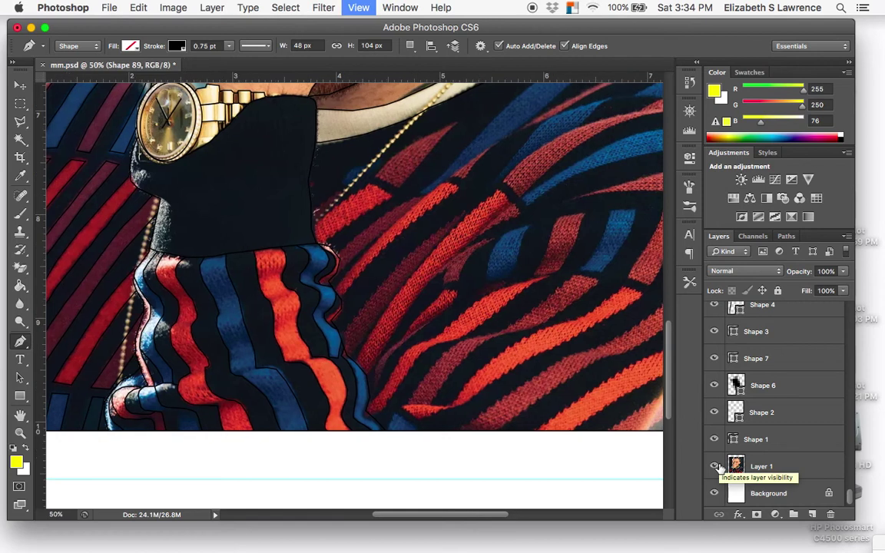
pyautogui.press('super+plus')
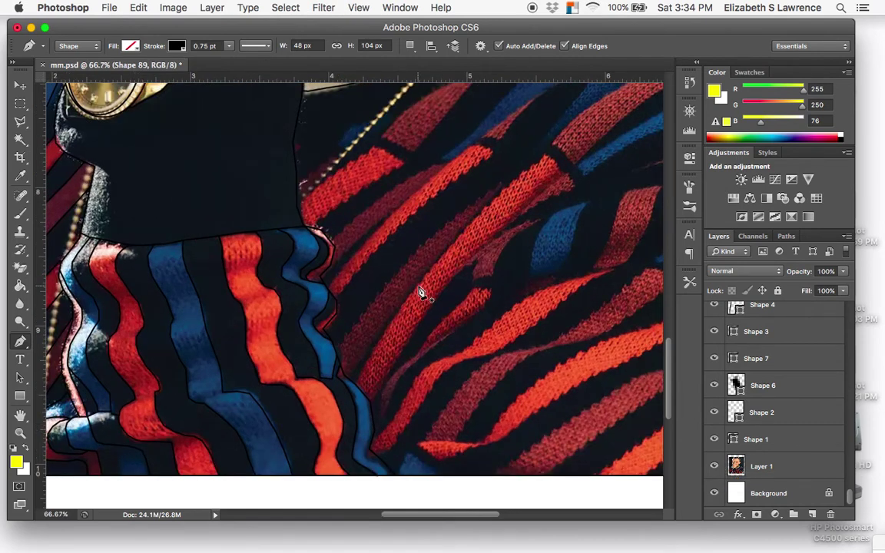
pyautogui.scroll(3, 421, 293)
pyautogui.hscroll(1, 421, 292)
pyautogui.scroll(2, 421, 293)
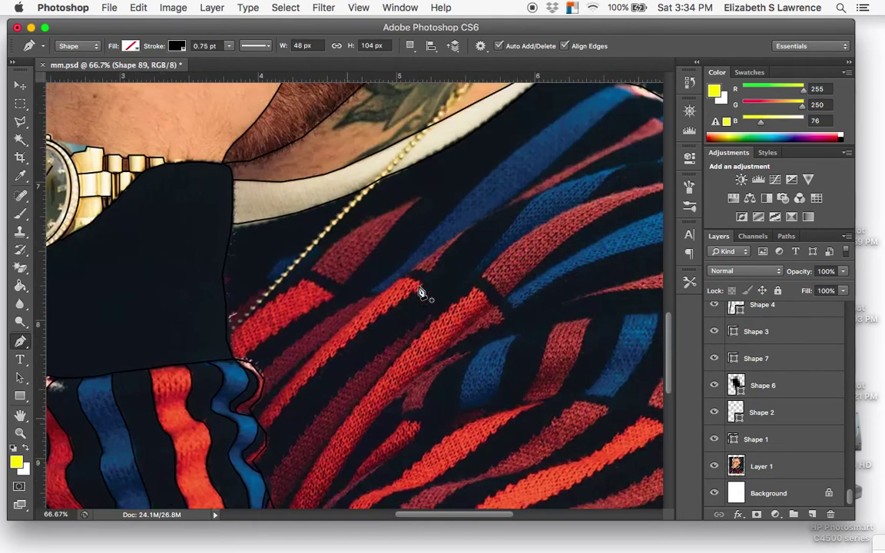
pyautogui.press('super+plus')
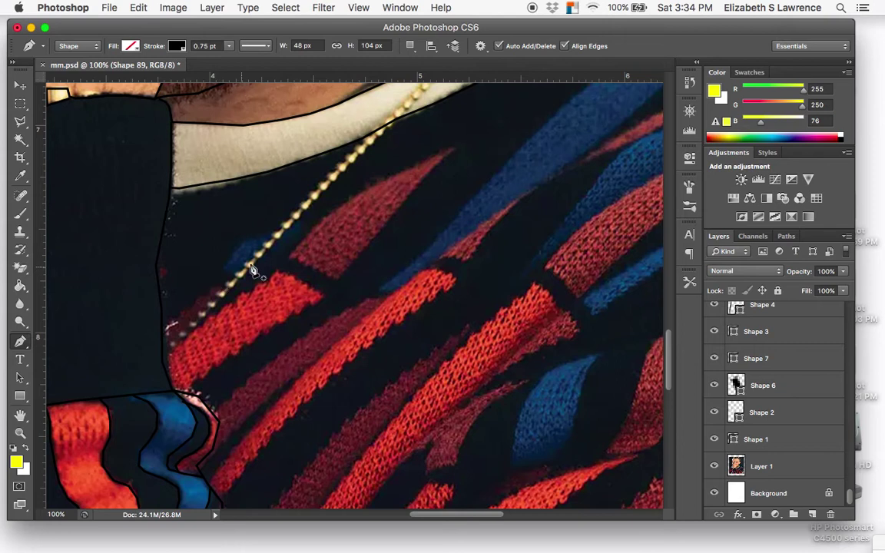
pyautogui.click(157, 265)
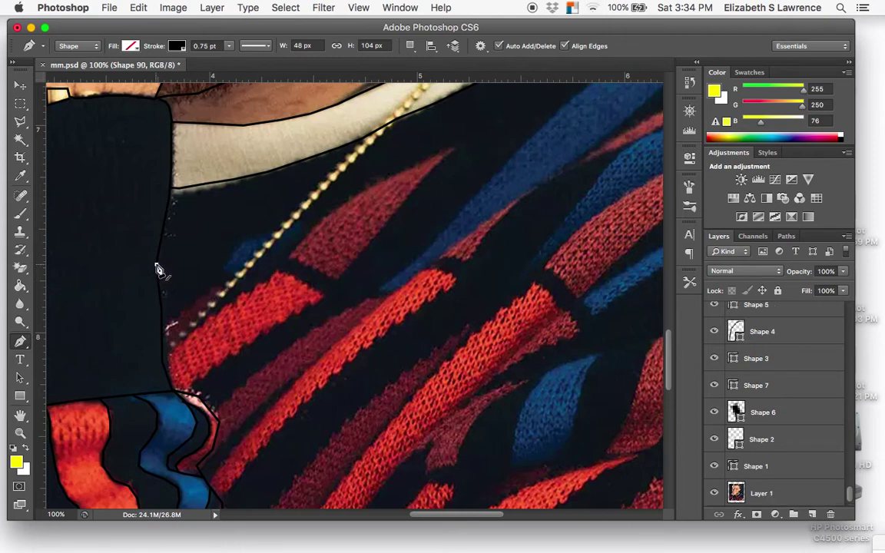
pyautogui.click(169, 265)
pyautogui.click(159, 285)
pyautogui.press('super+h')
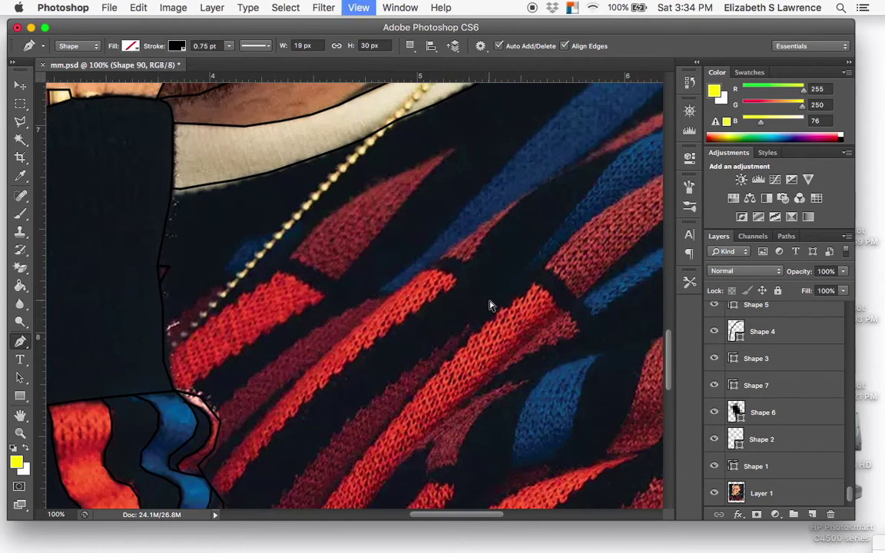
# - Draw a closed Pen outline around the small blue patch behind the necklace, about 114 × 94 px, and hide the path display
pyautogui.press('super+minus')
pyautogui.press('super+minus')
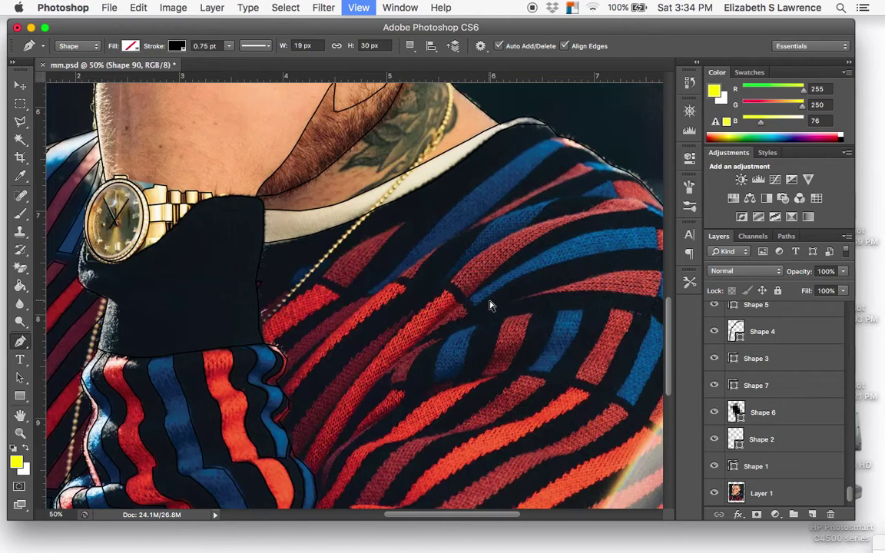
pyautogui.press('super+plus')
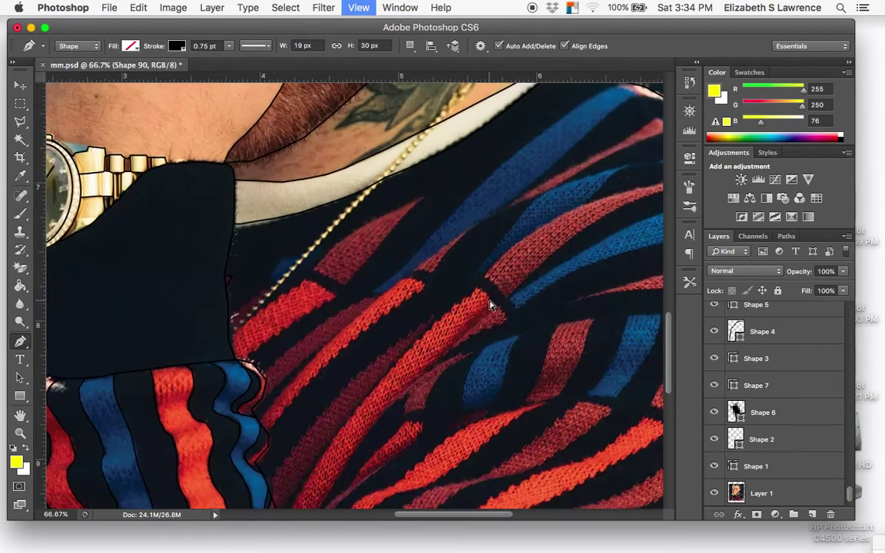
pyautogui.press('super+plus')
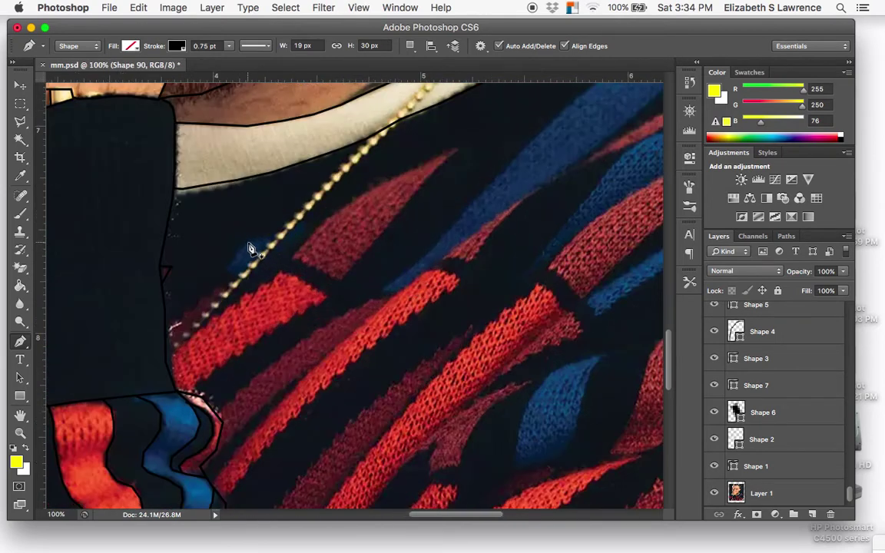
pyautogui.click(304, 218)
pyautogui.click(249, 243)
pyautogui.click(225, 271)
pyautogui.click(247, 282)
pyautogui.click(305, 221)
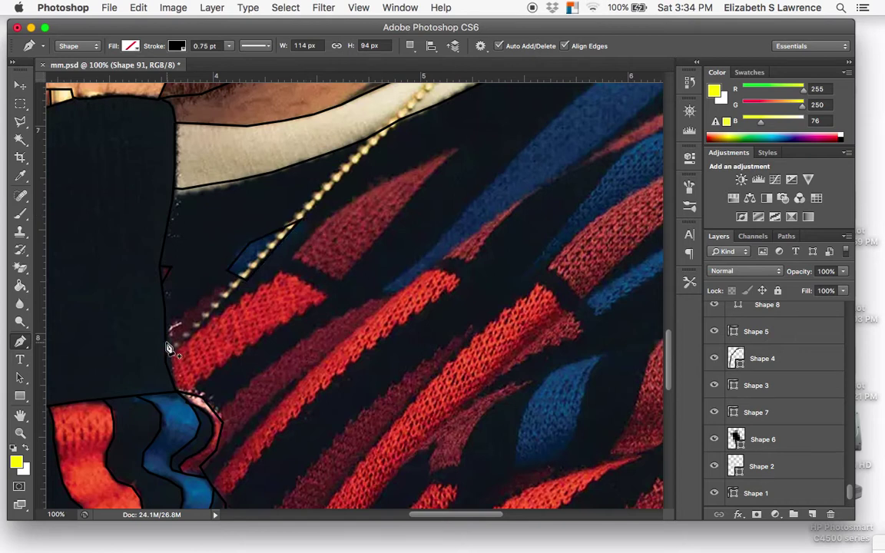
pyautogui.press('super+h')
# - Outline the dark red patch behind the necklace beside the black cuff's edge, about 97 × 112 px, and hide the path display
pyautogui.press('super+plus')
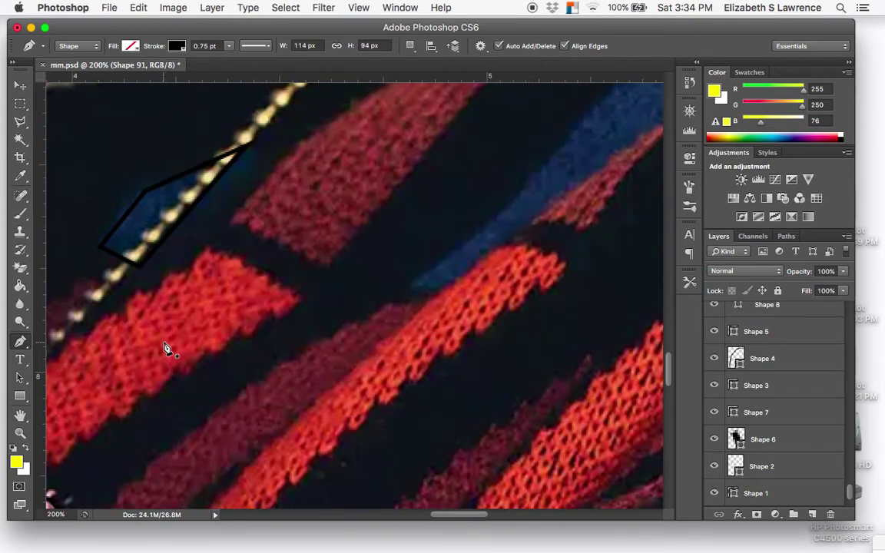
pyautogui.hscroll(-5, 246, 307)
pyautogui.scroll(-2, 246, 307)
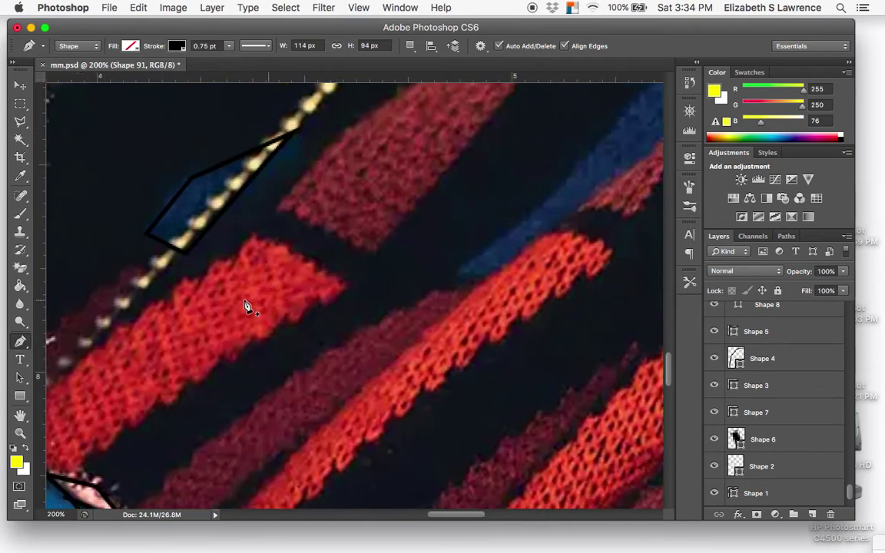
pyautogui.hscroll(-5, 247, 306)
pyautogui.scroll(-3, 247, 307)
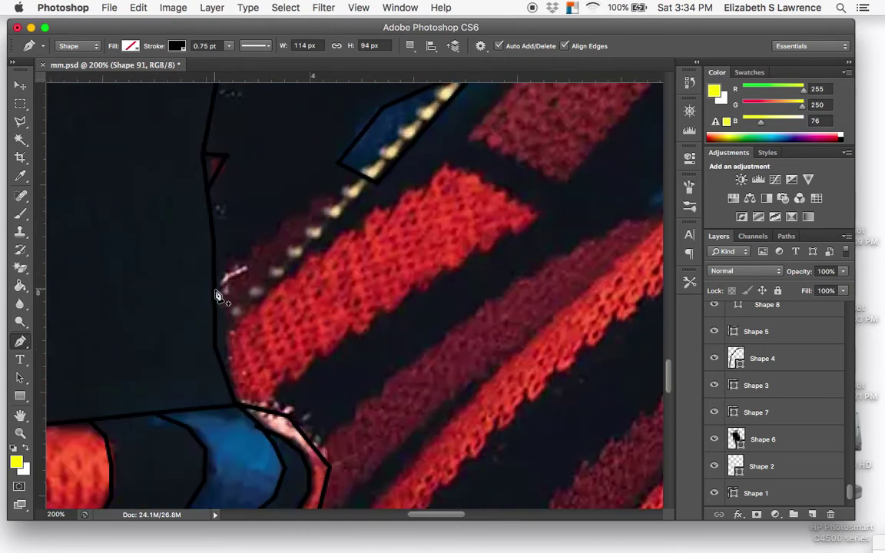
pyautogui.click(214, 290)
pyautogui.click(318, 195)
pyautogui.click(348, 203)
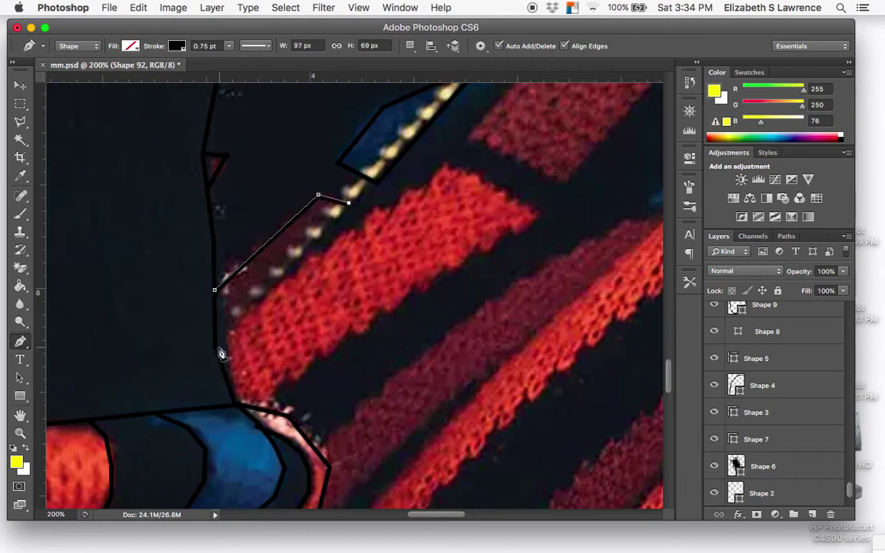
pyautogui.click(217, 351)
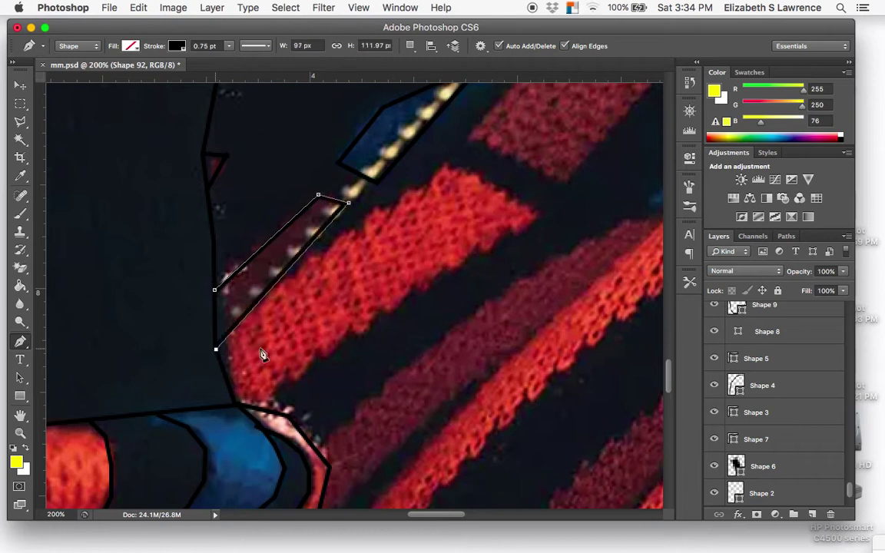
pyautogui.press('Return')
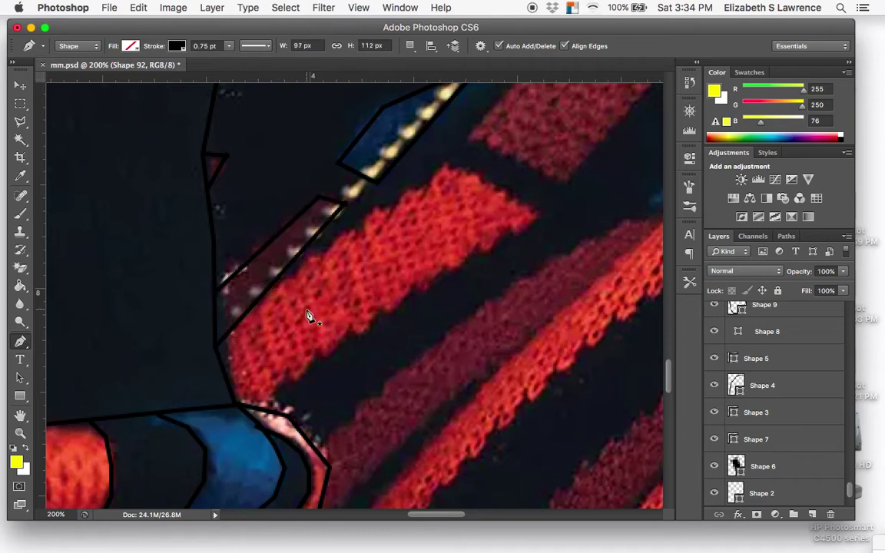
# - Draw a Pen outline around the bright red patch below the necklace, about 200 × 173 px, and hide the path display
pyautogui.click(269, 287)
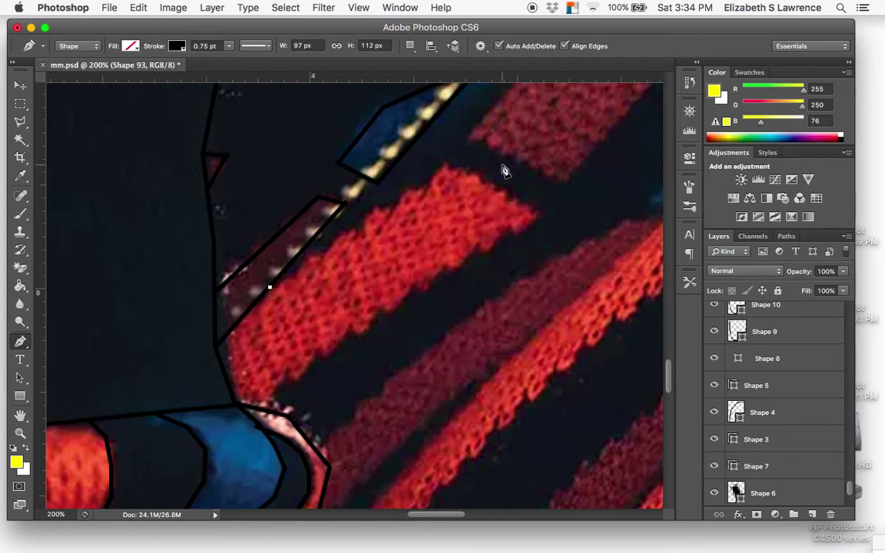
pyautogui.click(446, 171)
pyautogui.click(536, 216)
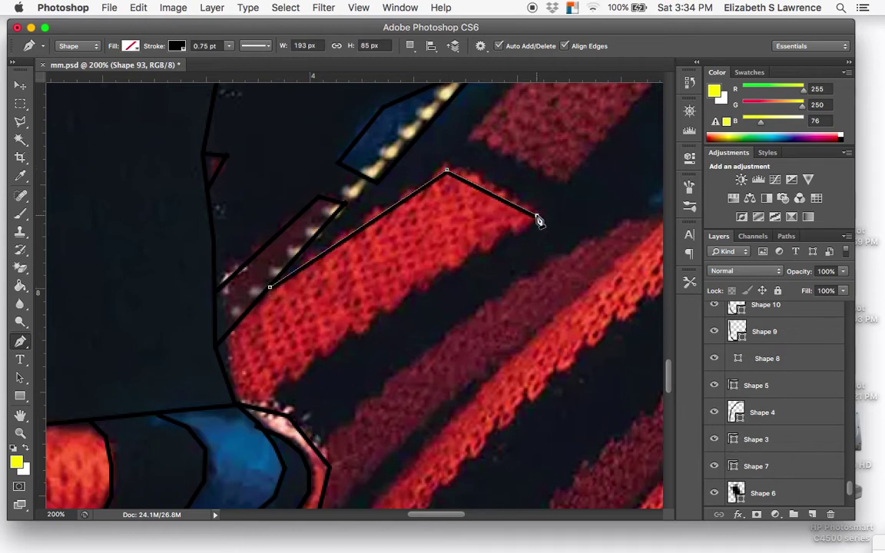
pyautogui.click(260, 409)
pyautogui.press('Return')
# - Draw a closed Pen outline around the pointed burgundy patch between the necklace and the long blue stripe, about 238 × 189 px, and hide its path
pyautogui.scroll(-5, 437, 352)
pyautogui.hscroll(5, 436, 352)
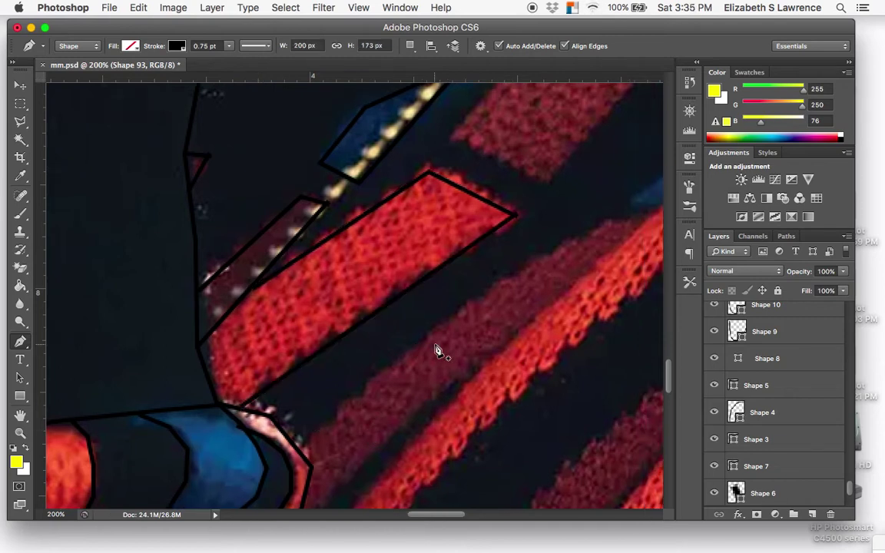
pyautogui.scroll(9, 437, 352)
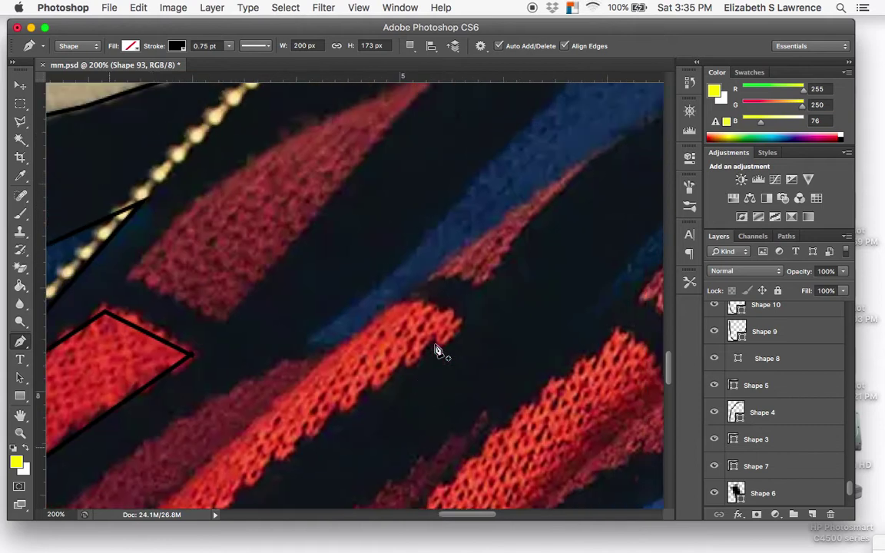
pyautogui.hscroll(-6, 436, 352)
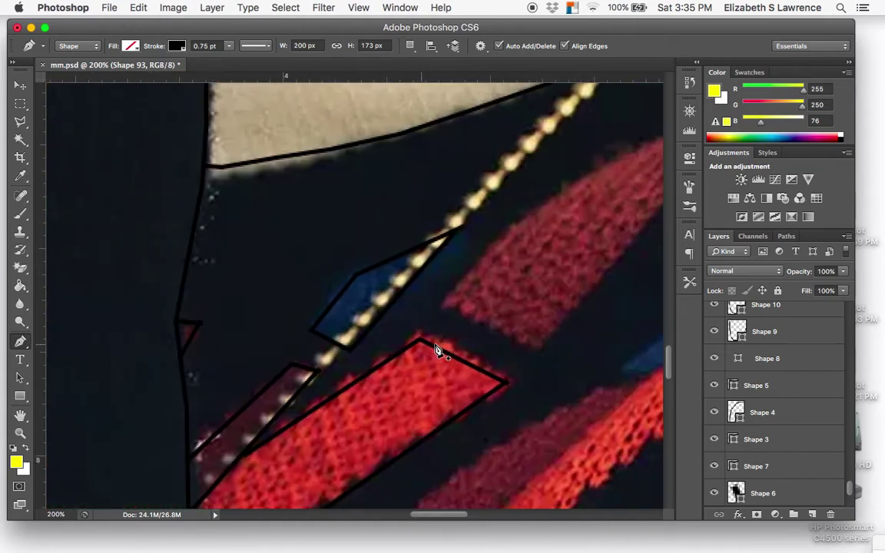
pyautogui.hscroll(5, 435, 350)
pyautogui.scroll(2, 435, 350)
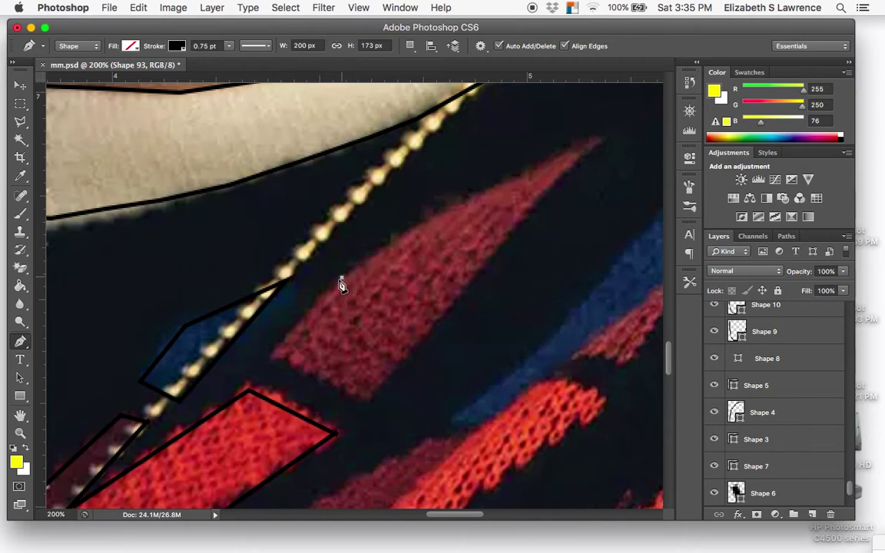
pyautogui.click(341, 278)
pyautogui.click(271, 360)
pyautogui.click(368, 402)
pyautogui.click(601, 143)
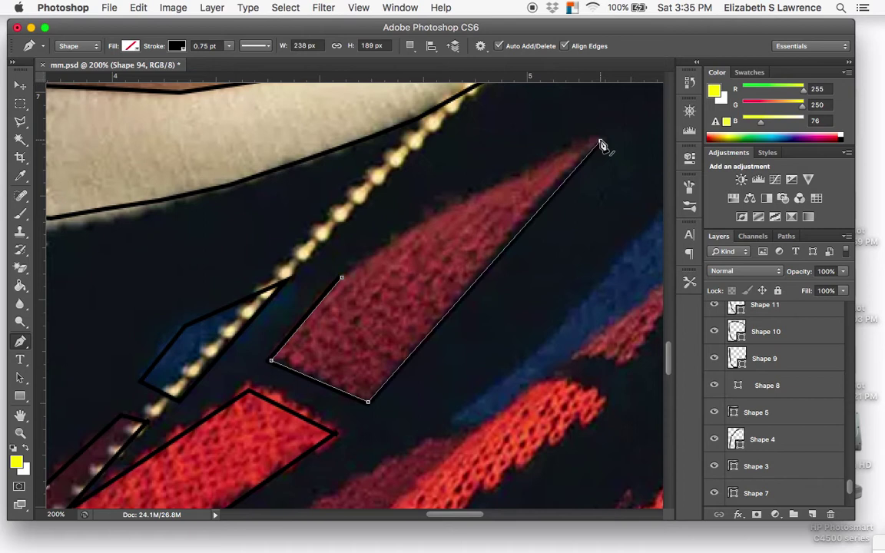
pyautogui.click(342, 278)
pyautogui.press('Return')
# - Start a Pen line across the long blue stripe's lower tip and trace its upper edge towards the shoulder, about 220 × 225 px so far
pyautogui.scroll(-5, 428, 305)
pyautogui.hscroll(8, 429, 305)
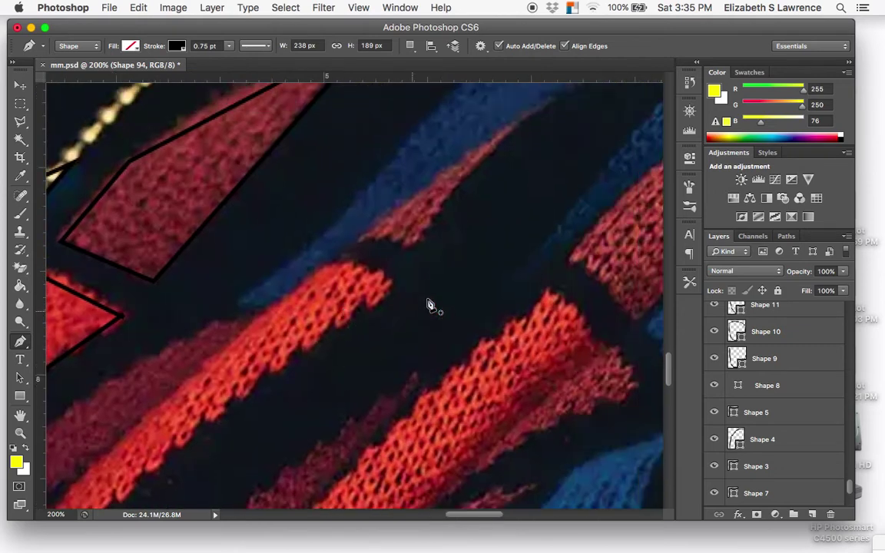
pyautogui.scroll(3, 429, 305)
pyautogui.hscroll(2, 429, 305)
pyautogui.scroll(2, 429, 305)
pyautogui.hscroll(1, 429, 305)
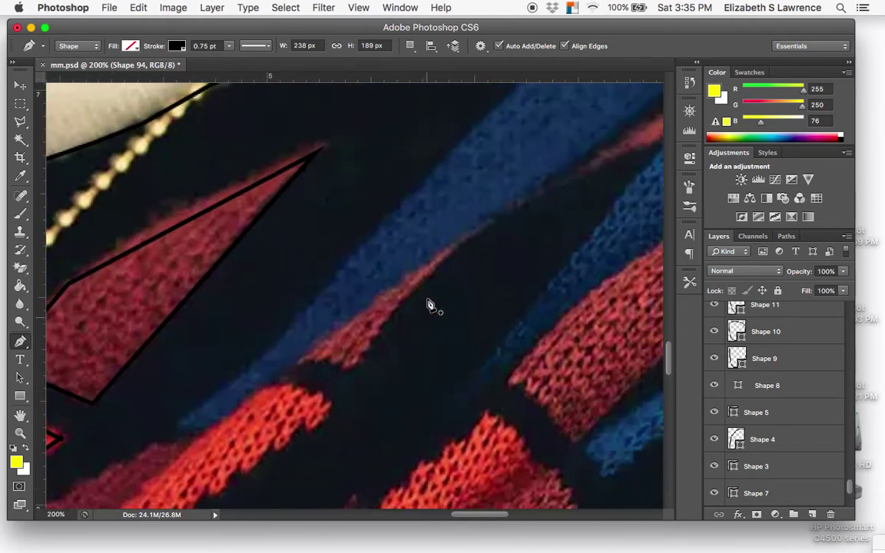
pyautogui.click(184, 470)
pyautogui.click(162, 463)
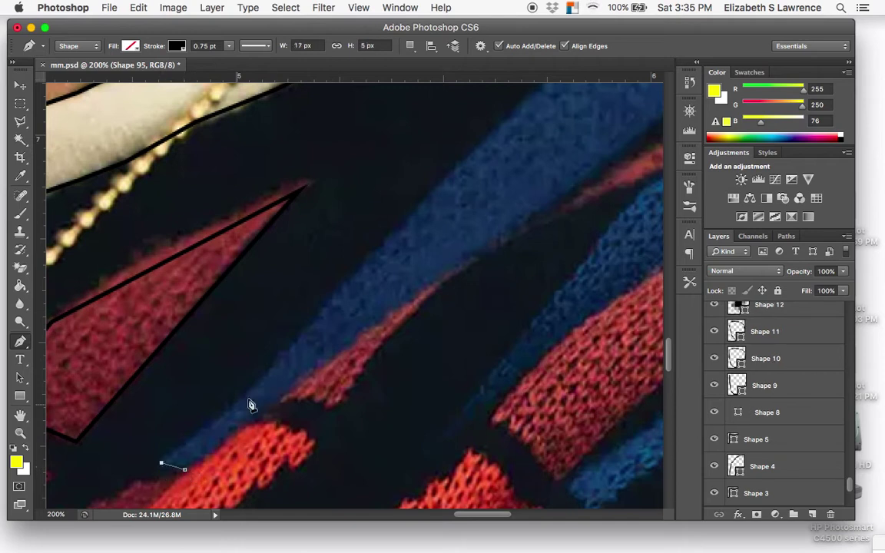
pyautogui.click(259, 389)
pyautogui.click(307, 326)
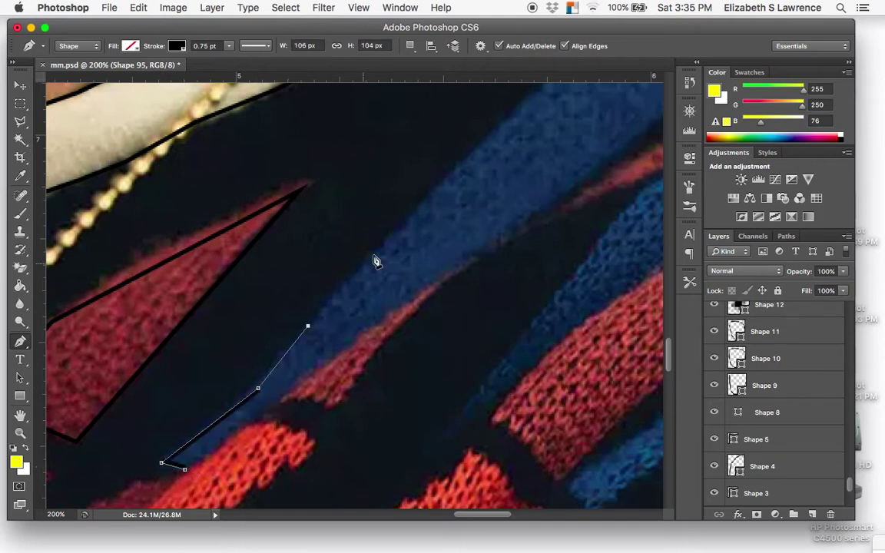
pyautogui.click(385, 244)
pyautogui.click(465, 161)
# - Continue the blue stripe's upper edge line up to the shoulder outline, about 547 × 459 px overall, and hide the path display
pyautogui.scroll(5, 476, 162)
pyautogui.hscroll(5, 476, 161)
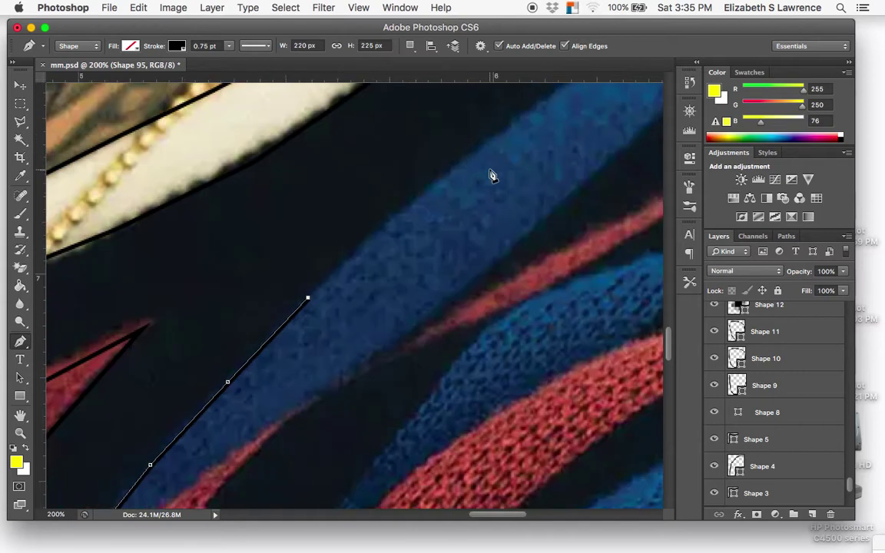
pyautogui.click(416, 200)
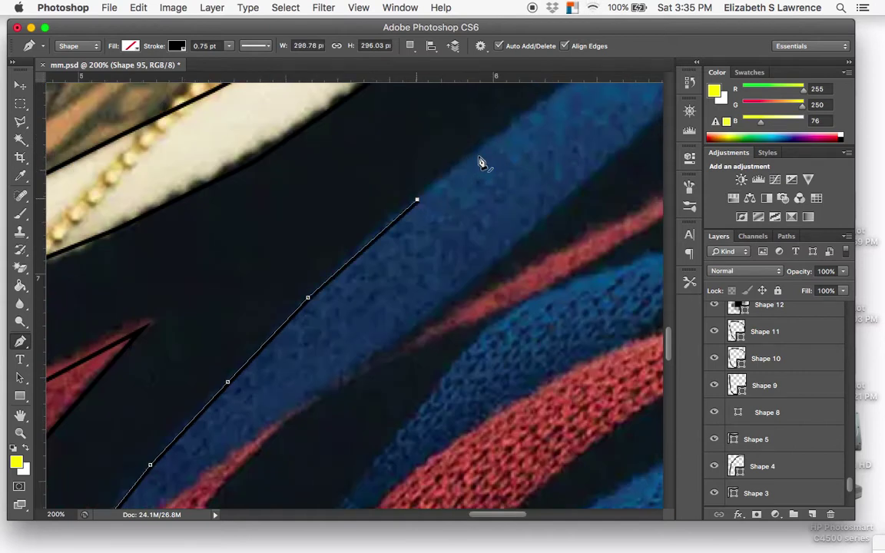
pyautogui.click(510, 135)
pyautogui.scroll(5, 509, 136)
pyautogui.hscroll(5, 509, 136)
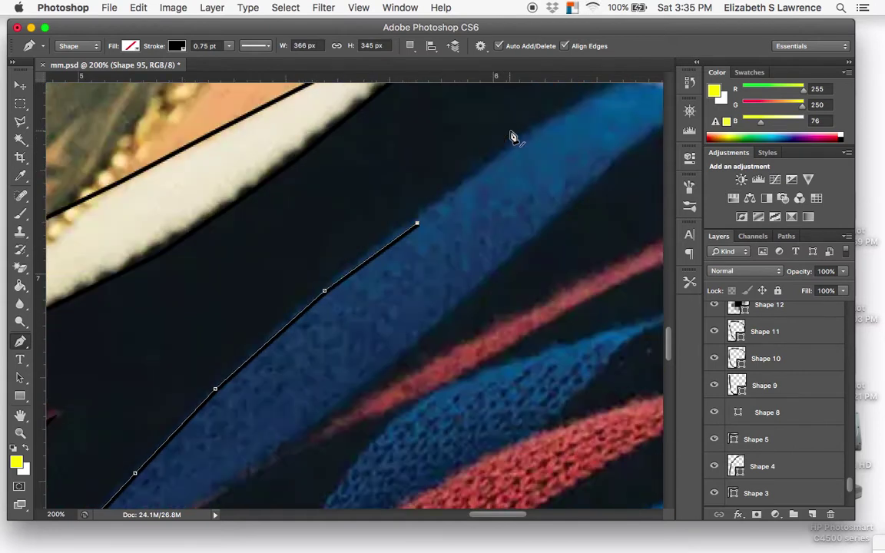
pyautogui.click(454, 215)
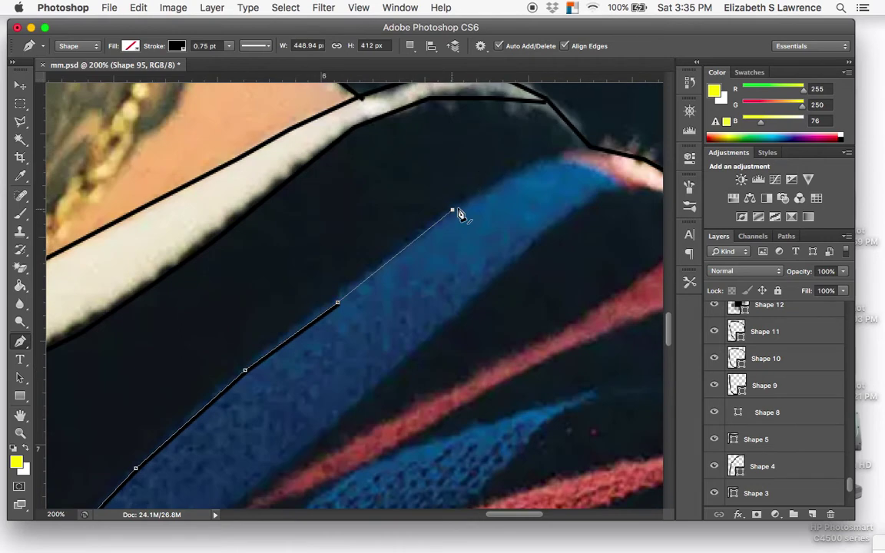
pyautogui.click(522, 167)
pyautogui.click(587, 146)
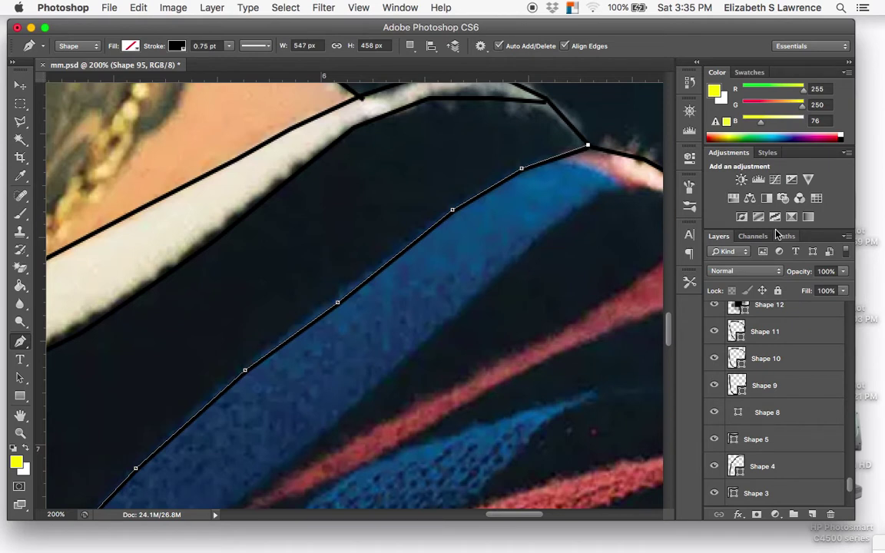
pyautogui.press('Return')
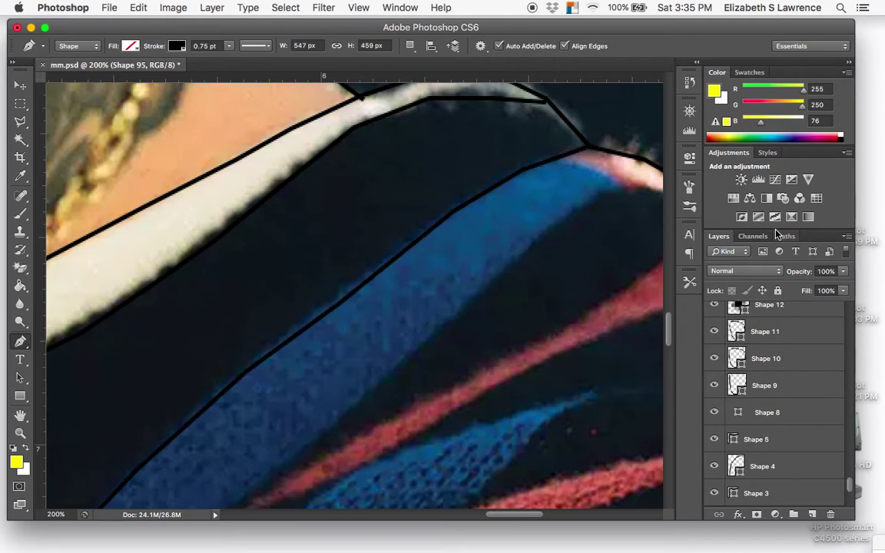
# - Start a new Pen line across the blue stripe's shoulder end and down its lower edge, about 170 × 157 px so far
pyautogui.press('super+minus')
pyautogui.press('super+plus')
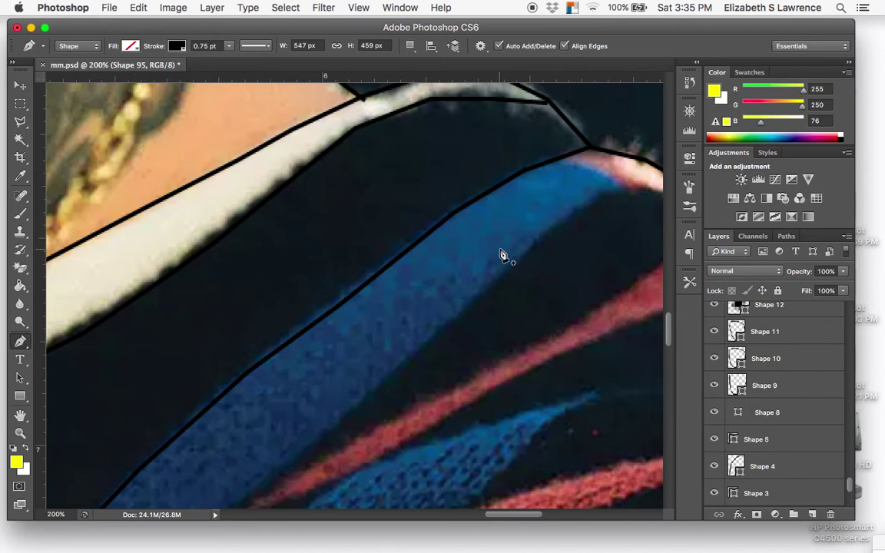
pyautogui.hscroll(2, 503, 256)
pyautogui.scroll(1, 504, 256)
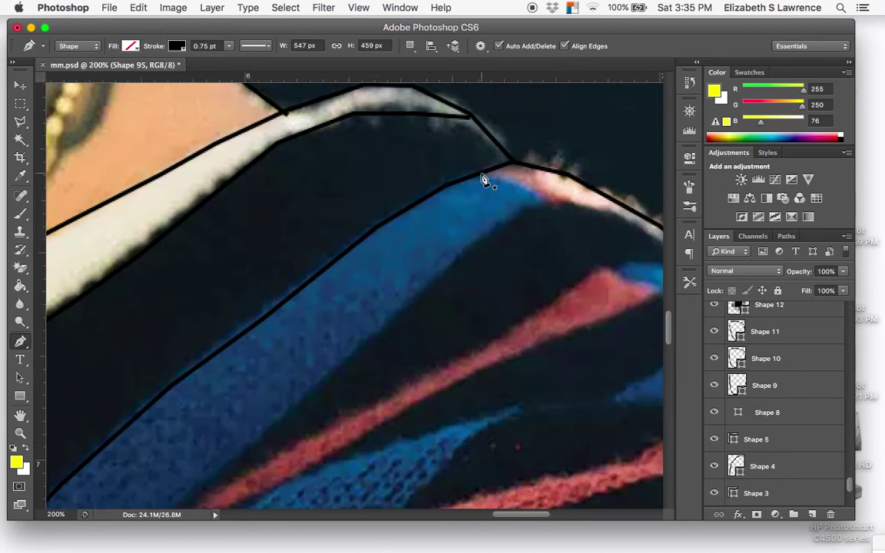
pyautogui.click(481, 176)
pyautogui.click(546, 201)
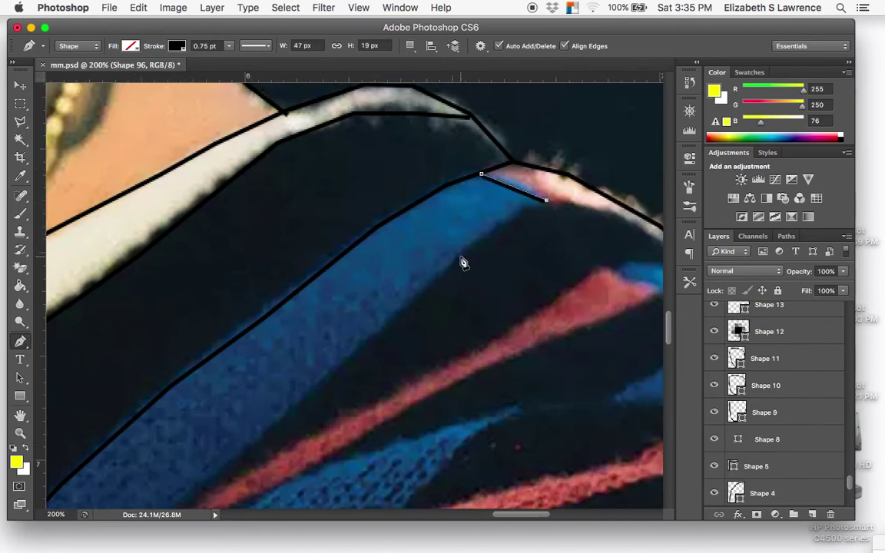
pyautogui.click(461, 259)
pyautogui.click(398, 312)
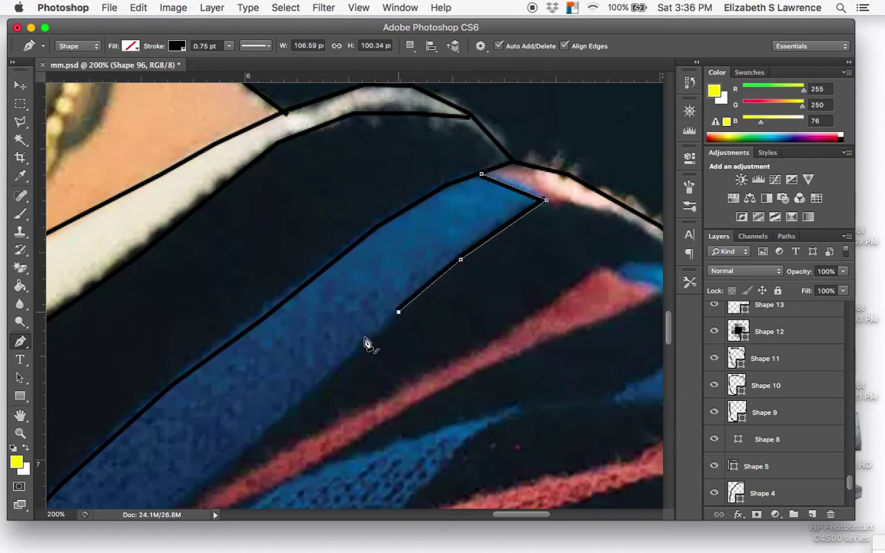
pyautogui.click(311, 394)
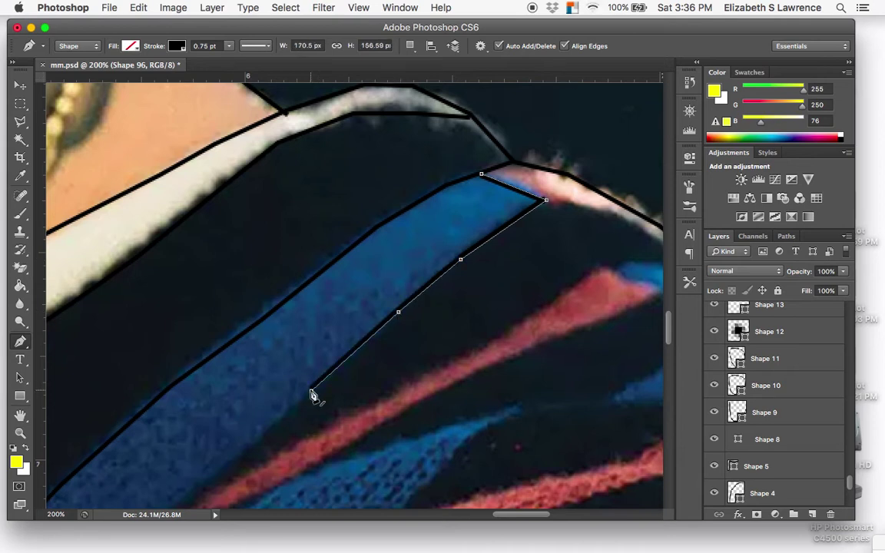
# - Extend the blue stripe's lower edge line down past the thin red stripe's tip, to about 347 × 293 px
pyautogui.scroll(-5, 311, 396)
pyautogui.hscroll(-3, 311, 396)
pyautogui.scroll(-5, 311, 396)
pyautogui.hscroll(-4, 311, 396)
pyautogui.scroll(-2, 423, 249)
pyautogui.hscroll(-2, 423, 249)
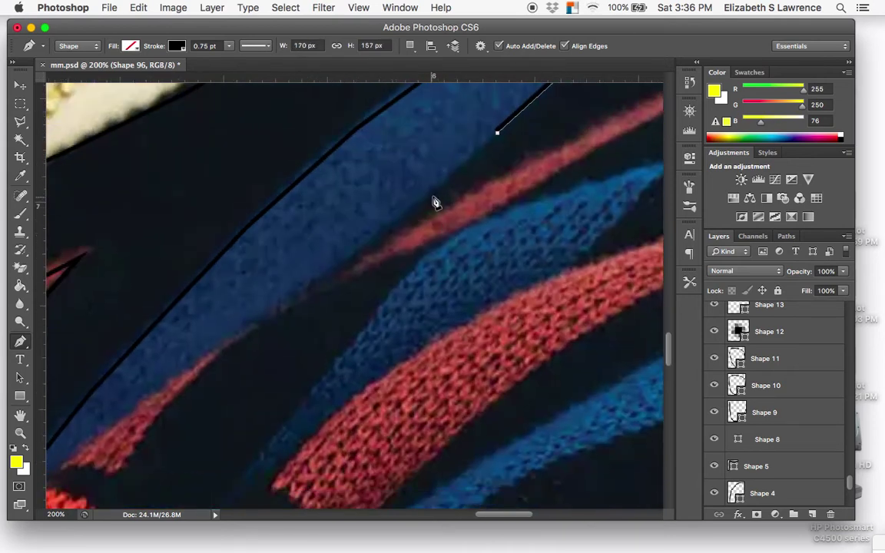
pyautogui.click(427, 192)
pyautogui.click(334, 271)
pyautogui.click(254, 324)
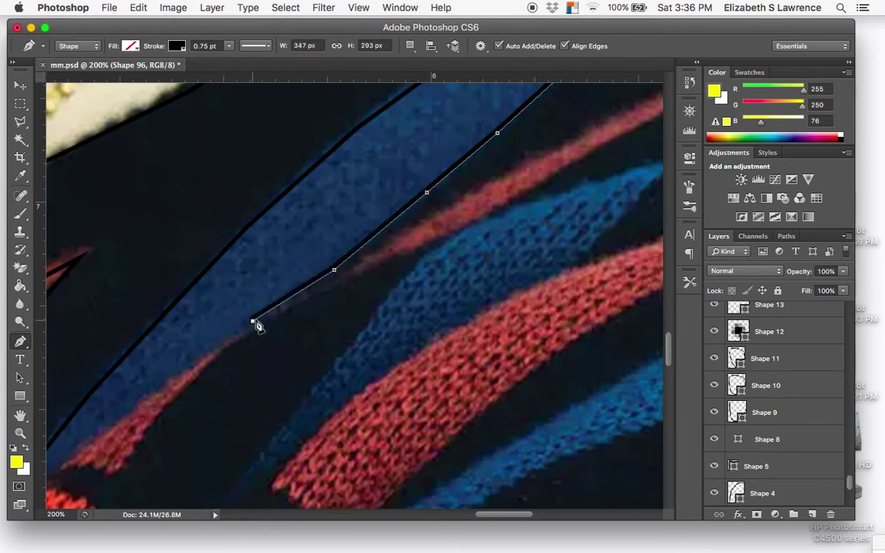
# - Finish the blue stripe's lower edge line along the small red patch to the stripe's lower tip, about 554 × 449 px overall, and hide its path
pyautogui.scroll(-5, 380, 331)
pyautogui.hscroll(-3, 379, 331)
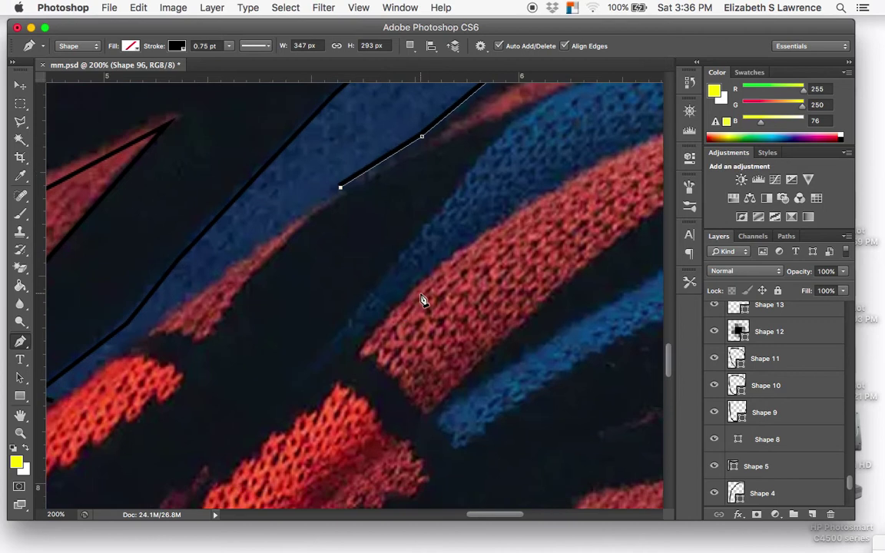
pyautogui.scroll(-2, 366, 277)
pyautogui.hscroll(-4, 366, 276)
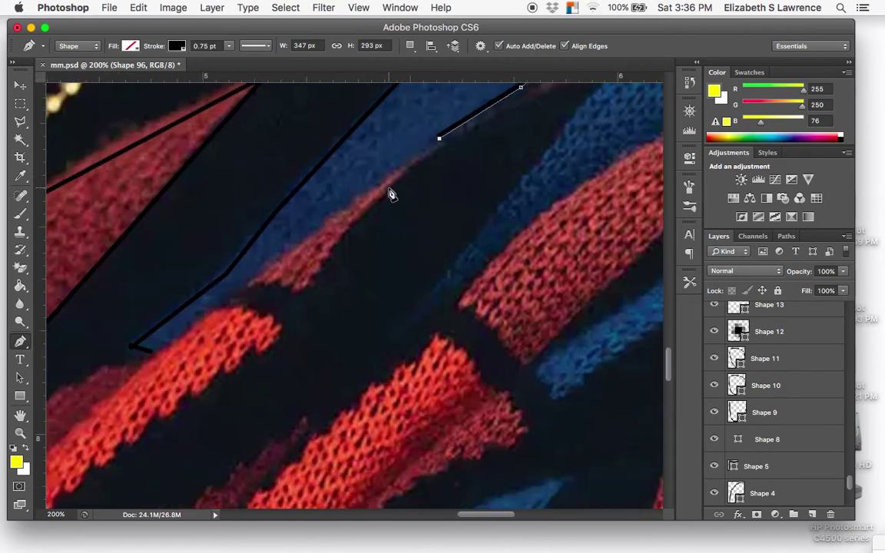
pyautogui.click(390, 176)
pyautogui.click(319, 228)
pyautogui.click(246, 286)
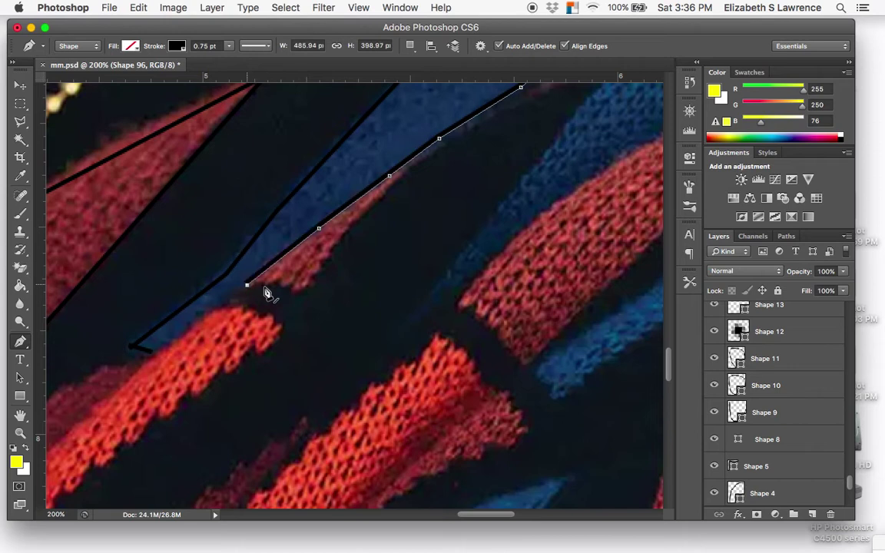
pyautogui.click(153, 354)
pyautogui.press('Return')
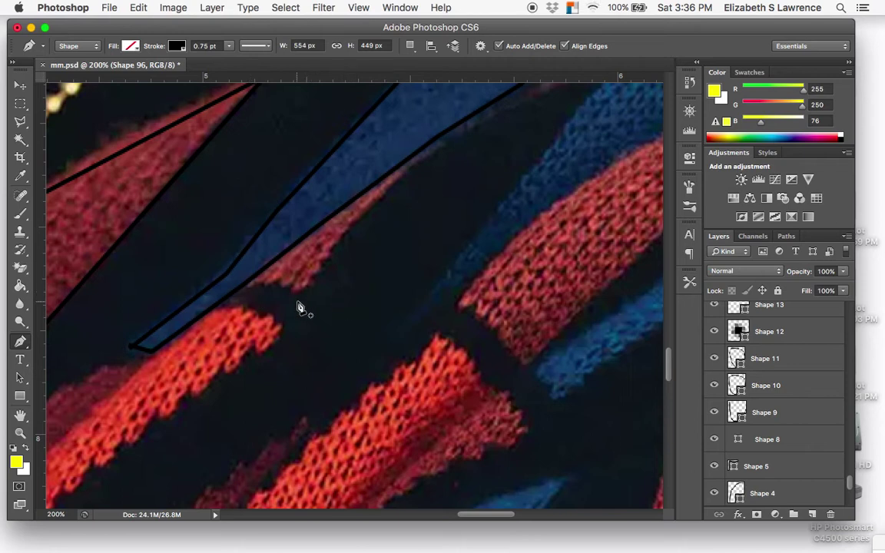
pyautogui.scroll(5, 298, 308)
pyautogui.hscroll(2, 298, 307)
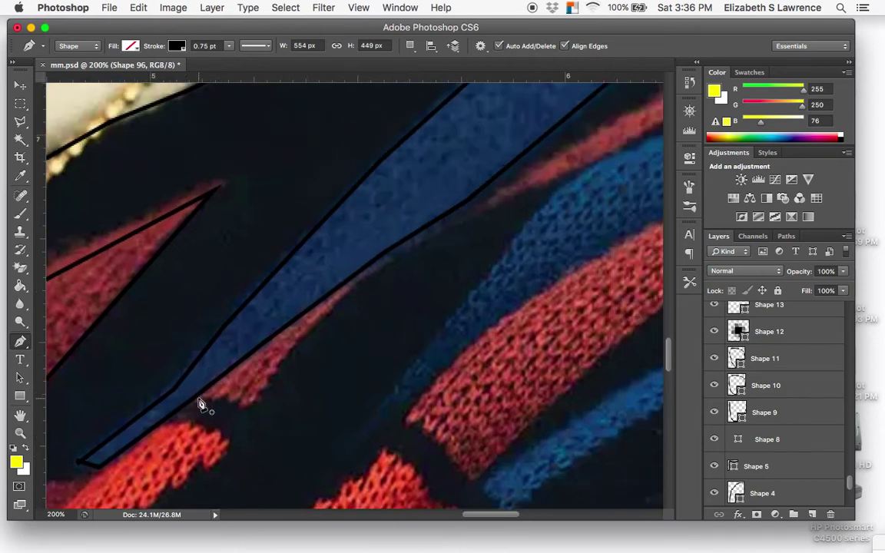
# - Outline the small red patch beneath the blue stripe's lower edge with a Pen line about 142 × 109 px and hide its path
pyautogui.click(192, 400)
pyautogui.click(254, 401)
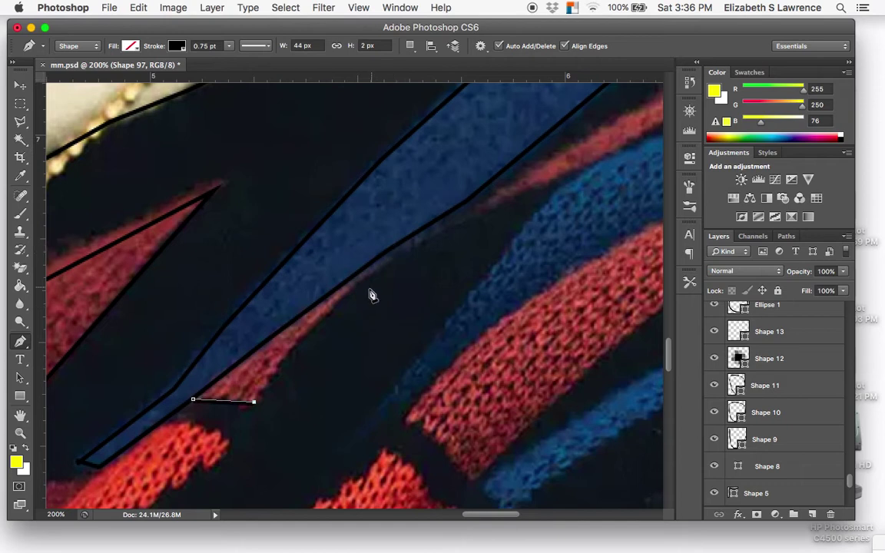
pyautogui.click(390, 252)
pyautogui.press('Return')
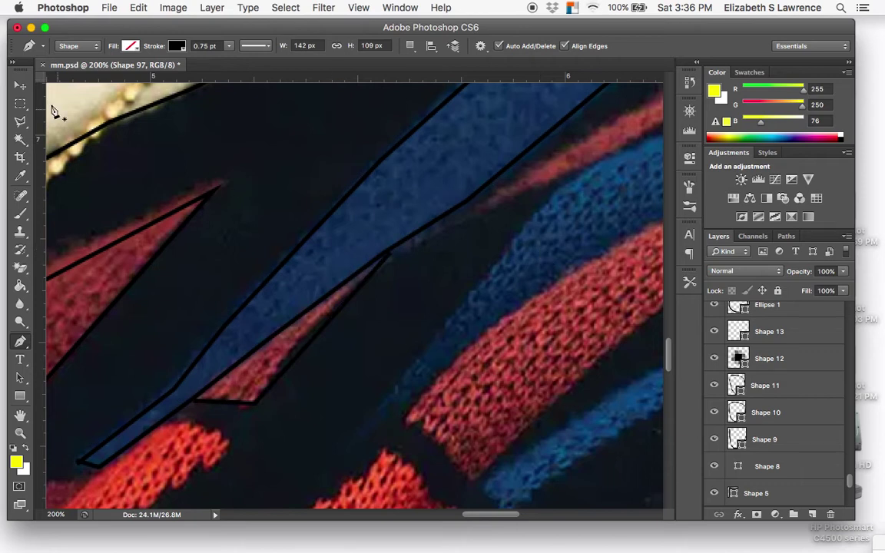
pyautogui.click(20, 83)
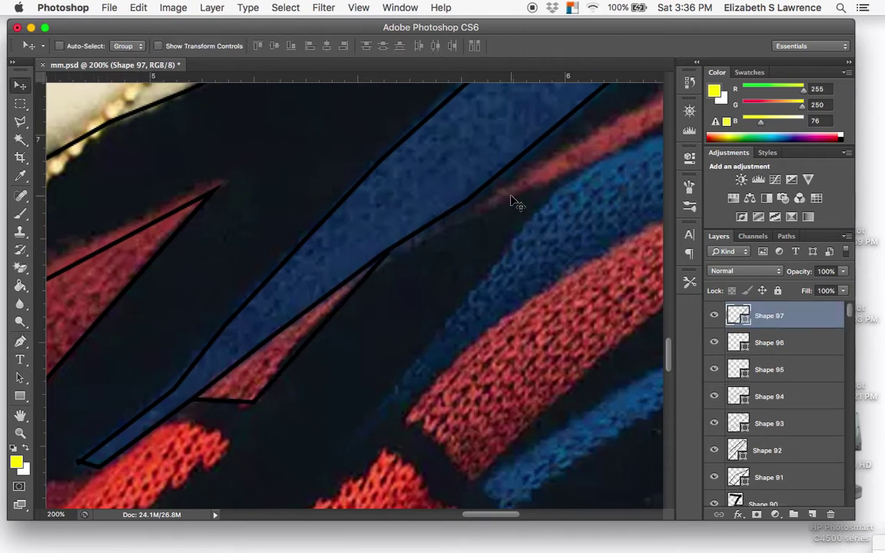
# - Start a new Pen line along the thin red stripe's upper edge and across its wide end, about 369 × 193 px so far
pyautogui.hscroll(5, 514, 197)
pyautogui.scroll(2, 514, 197)
pyautogui.click(21, 341)
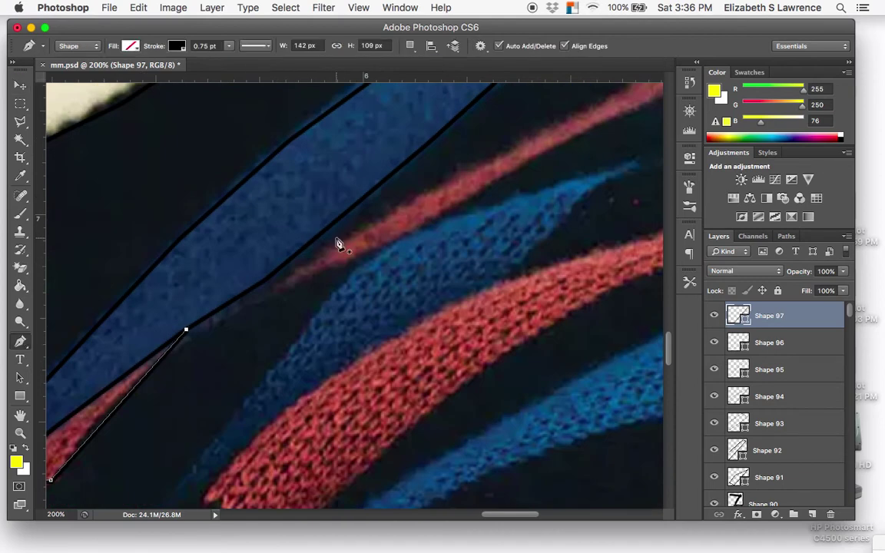
pyautogui.hscroll(3, 338, 245)
pyautogui.scroll(2, 338, 244)
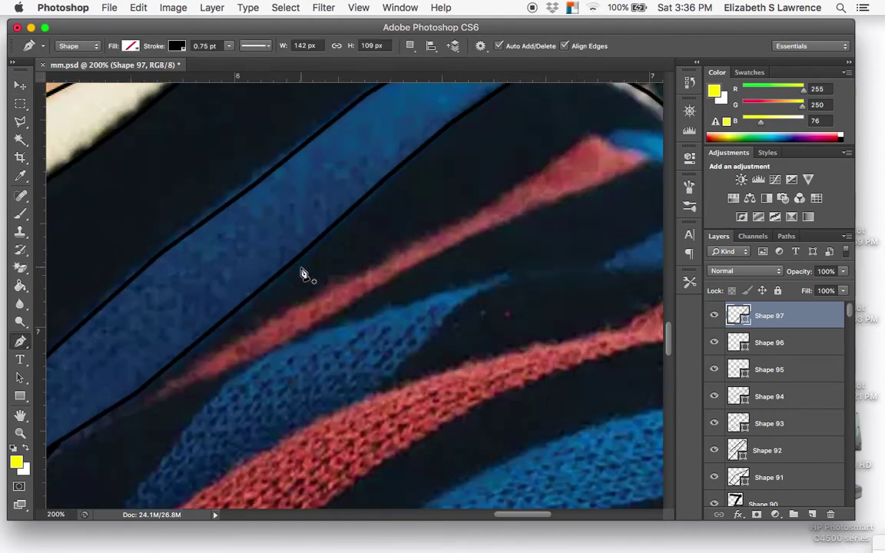
pyautogui.click(143, 404)
pyautogui.click(232, 348)
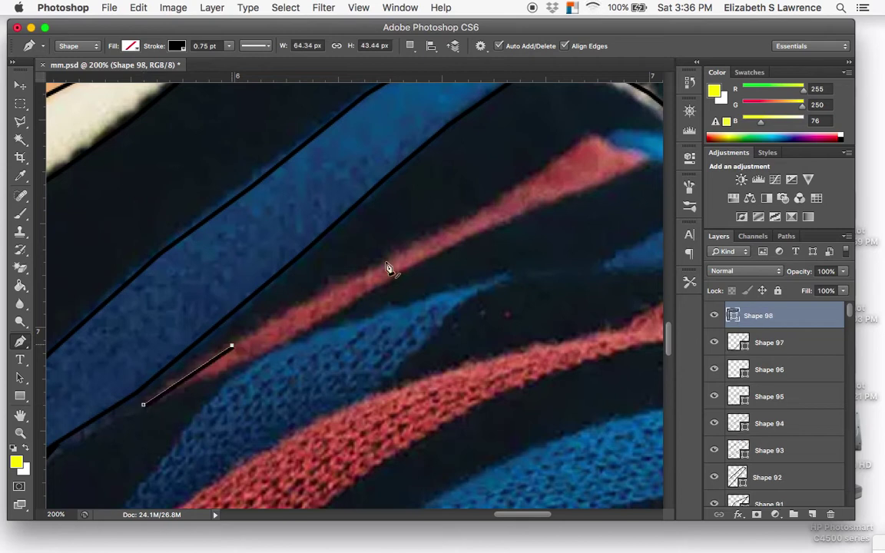
pyautogui.click(592, 141)
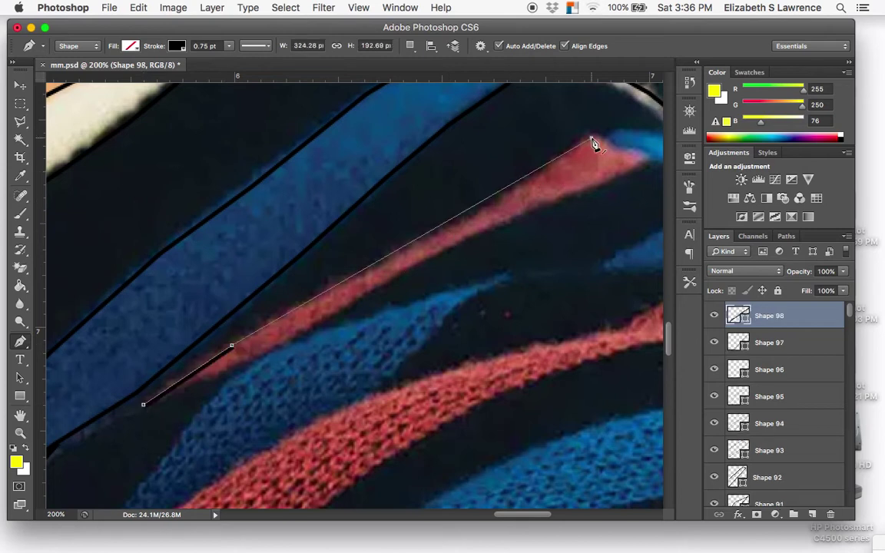
pyautogui.click(653, 162)
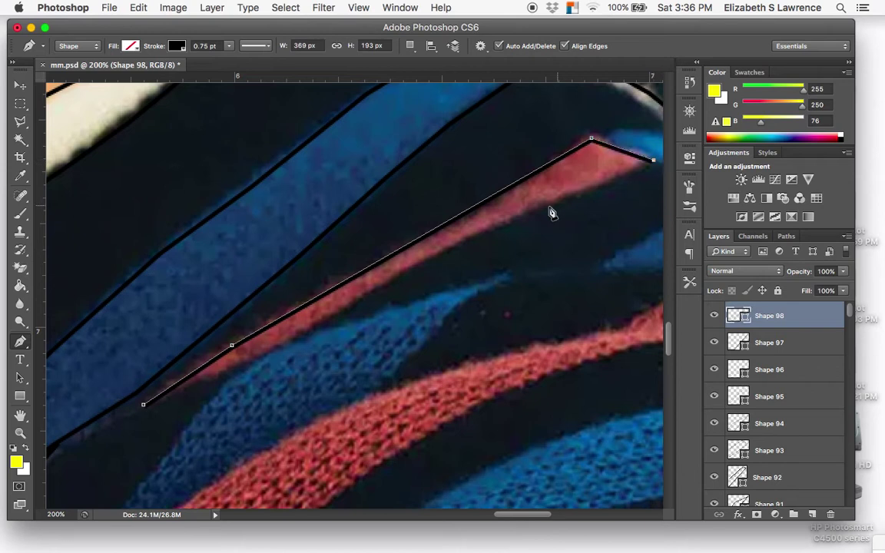
# - Trace the thin red stripe's lower edge back to its tip and close the outline, about 369 × 196 px overall
pyautogui.click(523, 217)
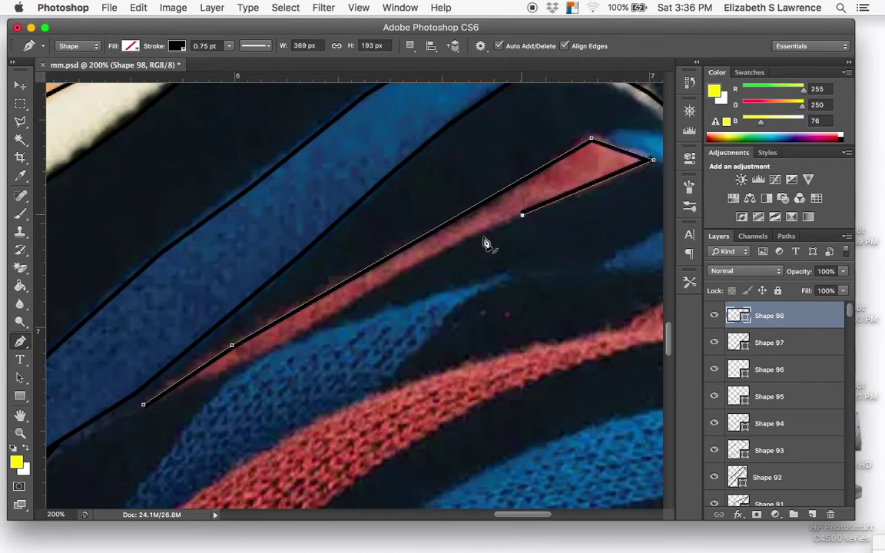
pyautogui.click(414, 268)
pyautogui.click(286, 348)
pyautogui.click(145, 408)
# - Trace the lower edge of the pale pink shoulder patch from the blue stripe's corner to the shoulder outline, about 112 × 40 px
pyautogui.hscroll(2, 371, 363)
pyautogui.hscroll(5, 371, 362)
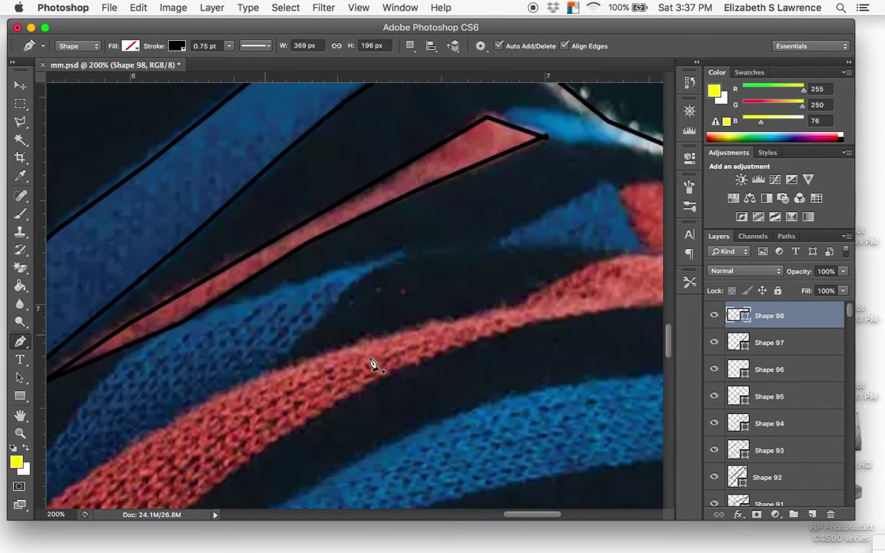
pyautogui.hscroll(10, 407, 159)
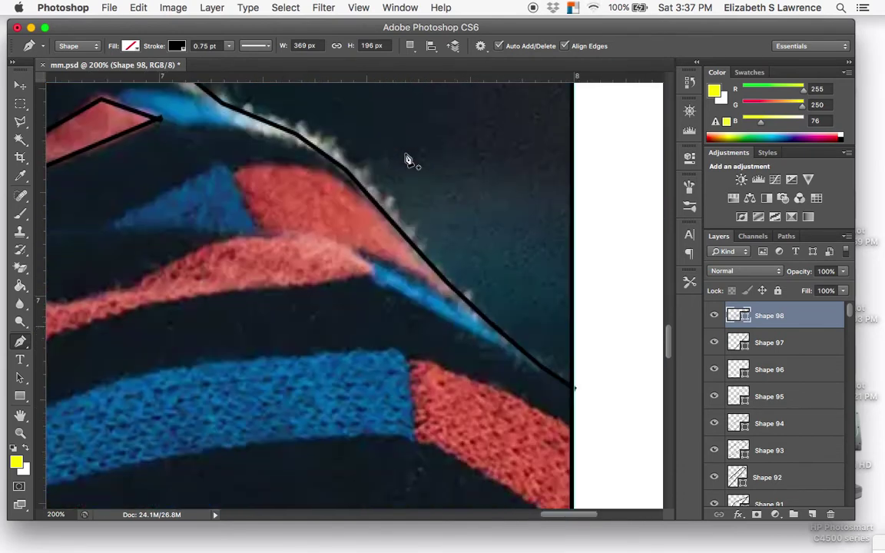
pyautogui.scroll(10, 407, 159)
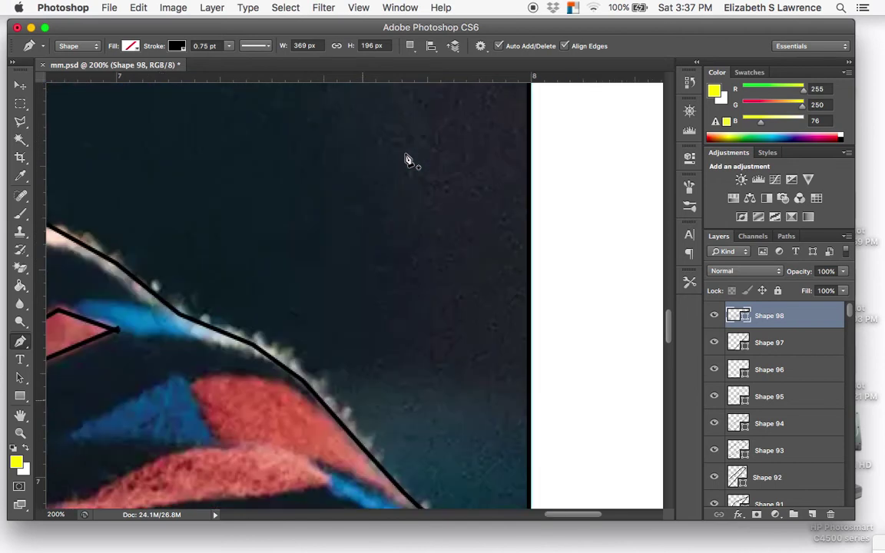
pyautogui.hscroll(-2, 307, 196)
pyautogui.hscroll(-4, 309, 197)
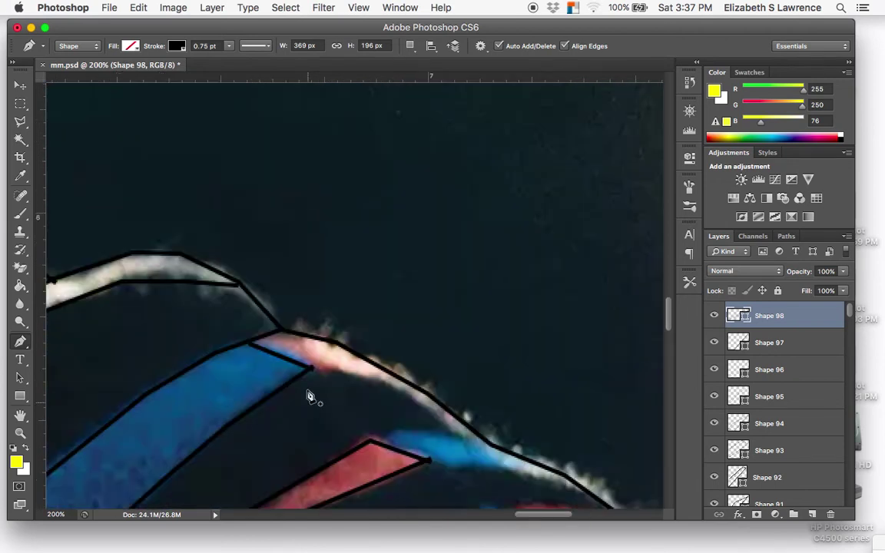
pyautogui.click(311, 367)
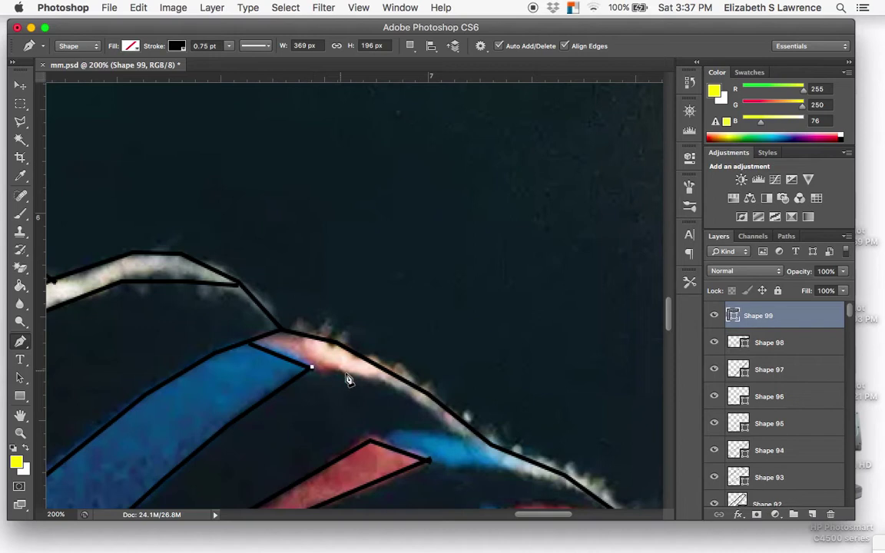
pyautogui.click(351, 375)
pyautogui.click(392, 392)
pyautogui.click(466, 427)
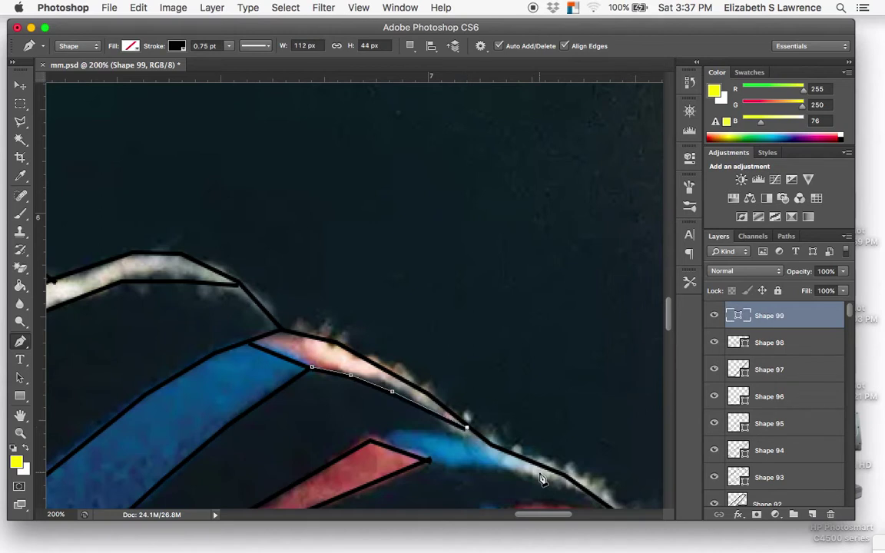
pyautogui.press('Return')
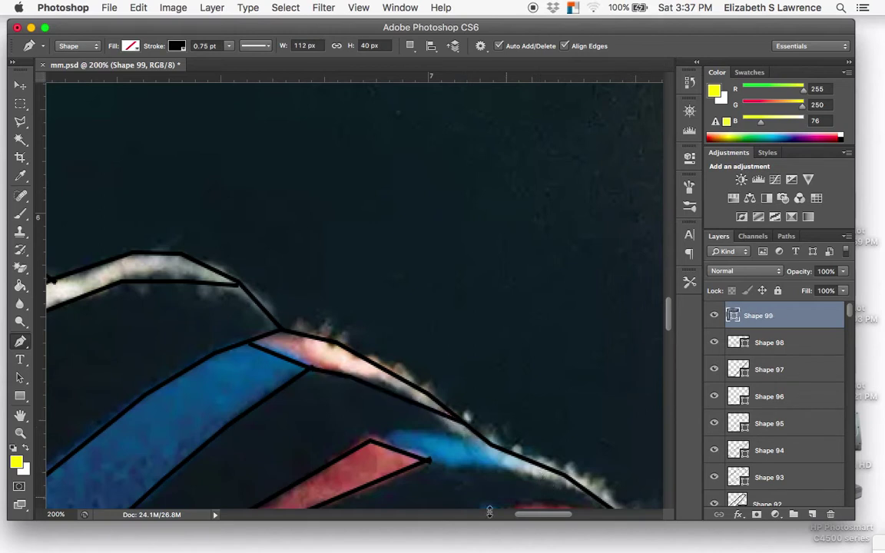
# - Draw the small light-blue patch's upper edge from the thin red stripe's peak to the shoulder outline, about 65 × 13 px
pyautogui.click(372, 447)
pyautogui.click(404, 435)
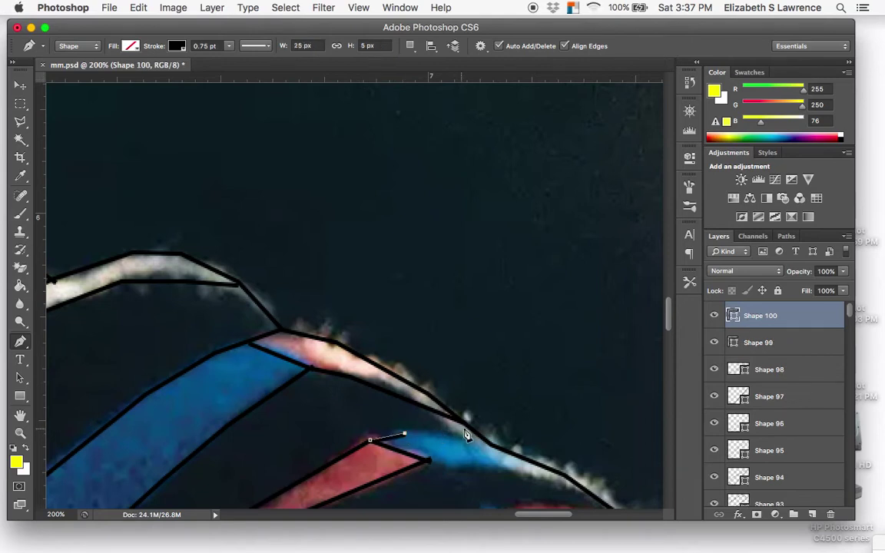
pyautogui.click(461, 423)
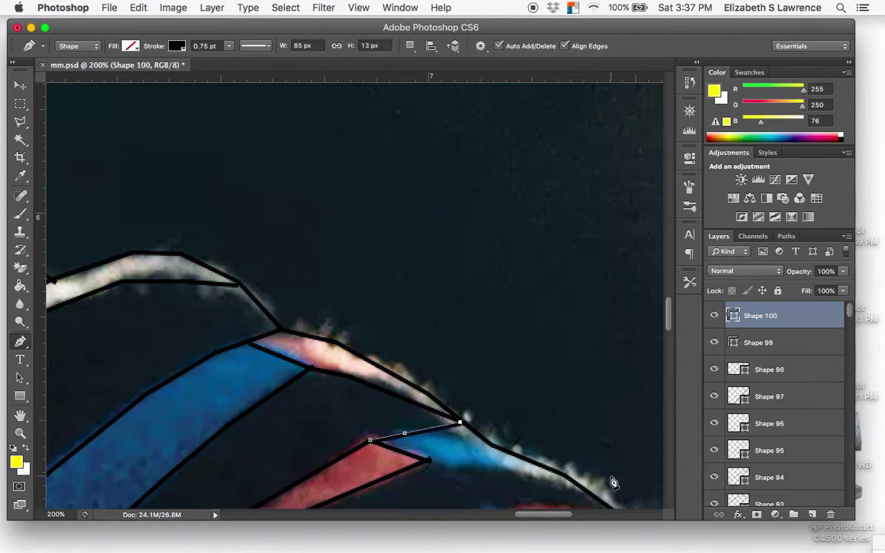
pyautogui.click(429, 462)
pyautogui.click(501, 469)
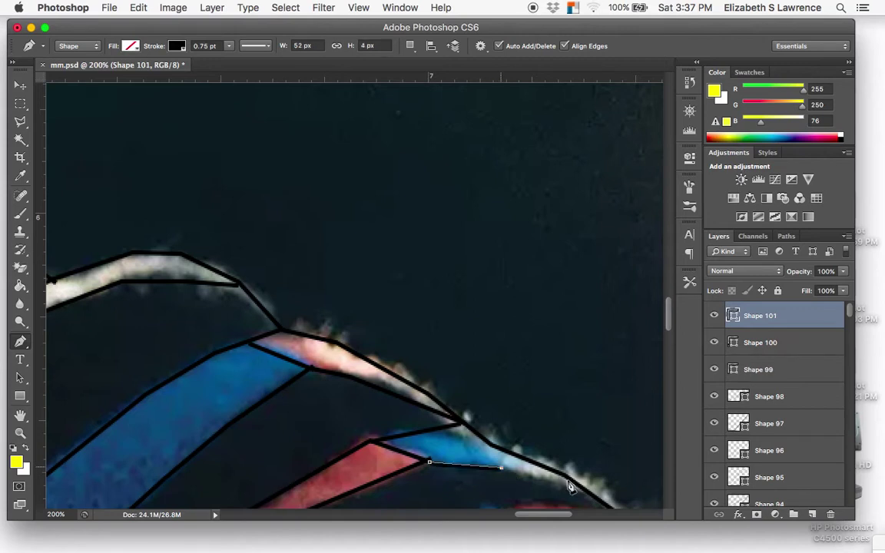
pyautogui.click(572, 482)
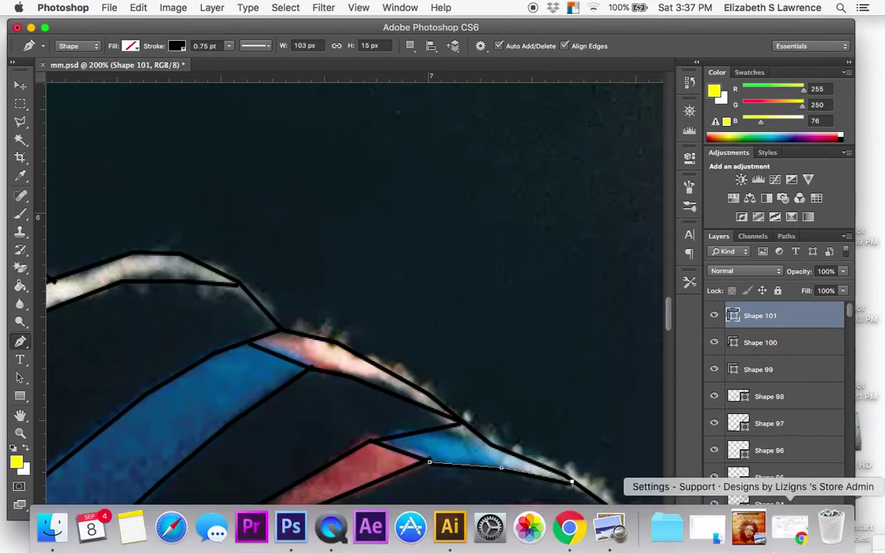
pyautogui.press('Up')
pyautogui.press('Return')
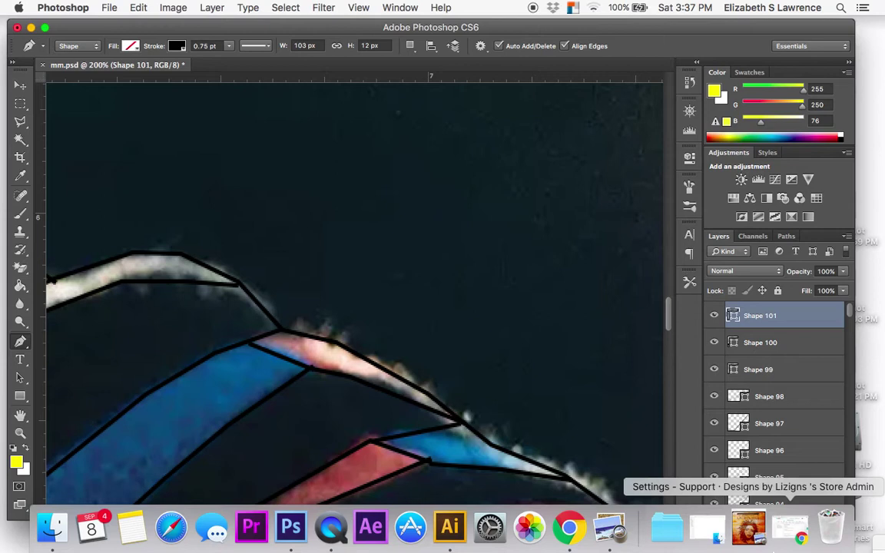
pyautogui.click(20, 88)
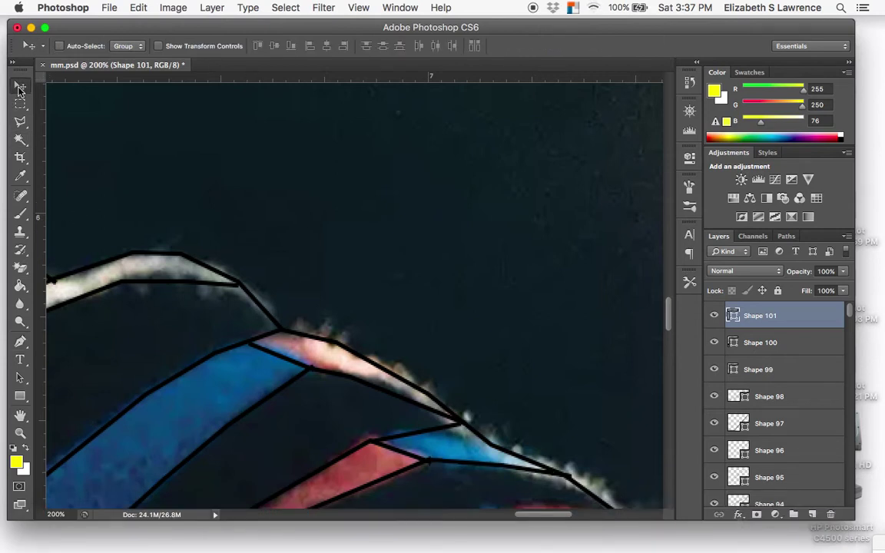
pyautogui.press('BackSpace')
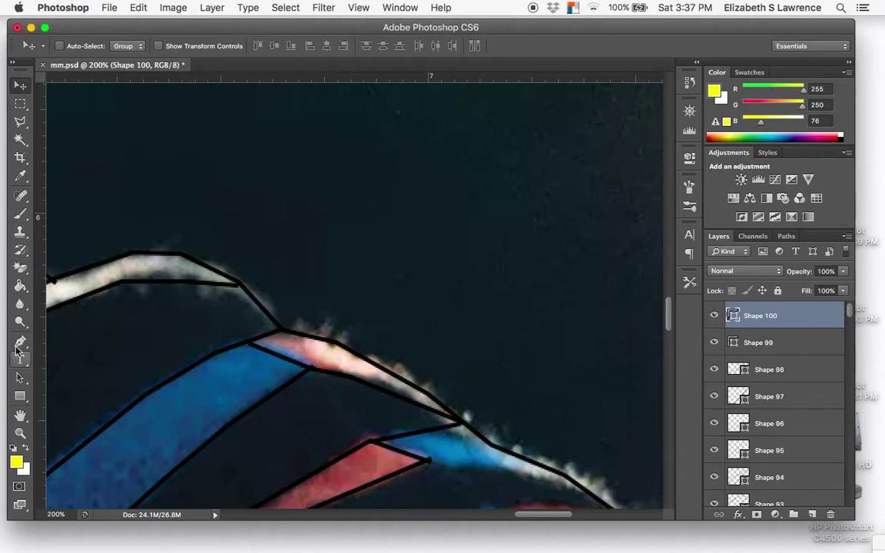
# - Draw the small light-blue patch's lower edge from the thin red stripe's end corner to the shoulder outline, about 89 × 6 px
pyautogui.click(17, 346)
pyautogui.press('Return')
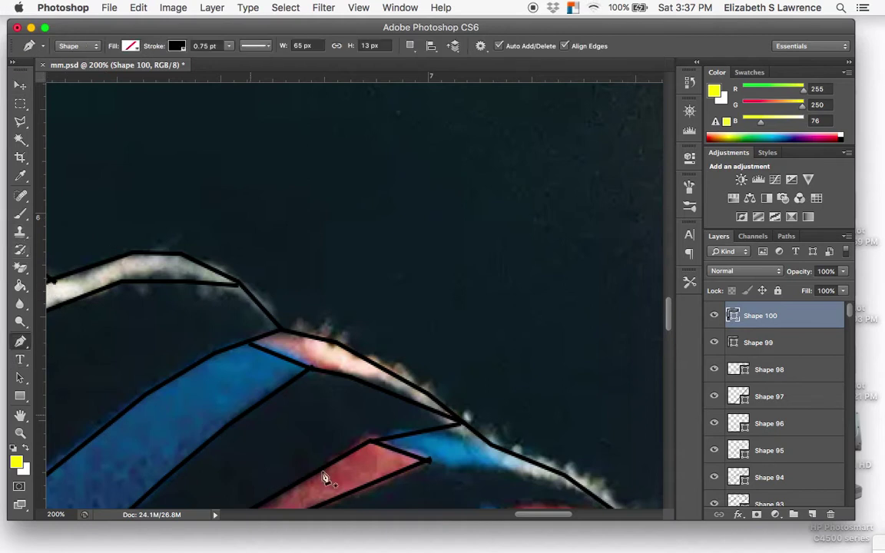
pyautogui.click(429, 461)
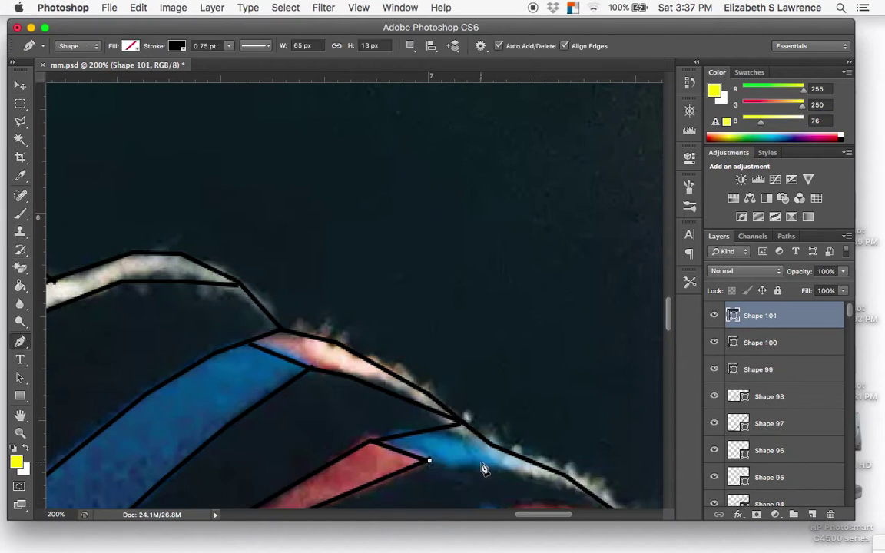
pyautogui.click(482, 464)
pyautogui.click(553, 471)
pyautogui.press('Return')
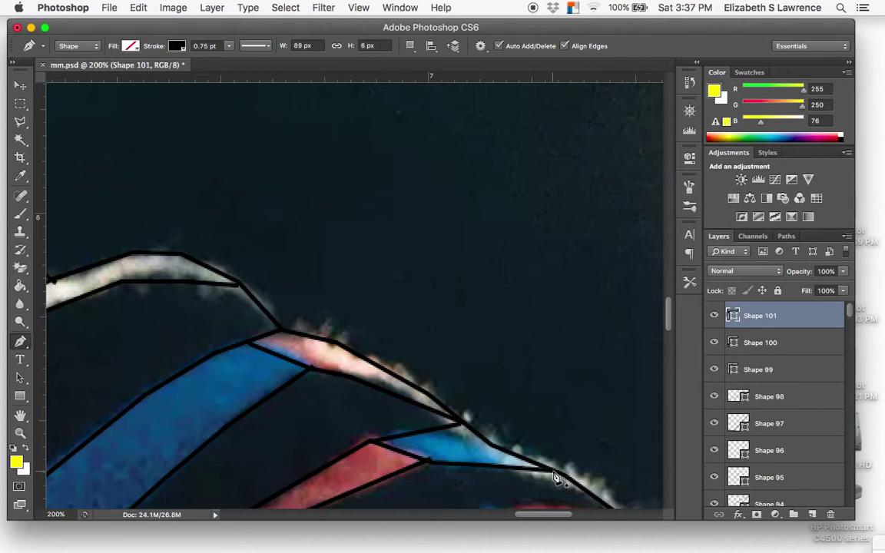
# - Save the changes to mm.psd
pyautogui.hscroll(10, 455, 415)
pyautogui.scroll(-5, 438, 395)
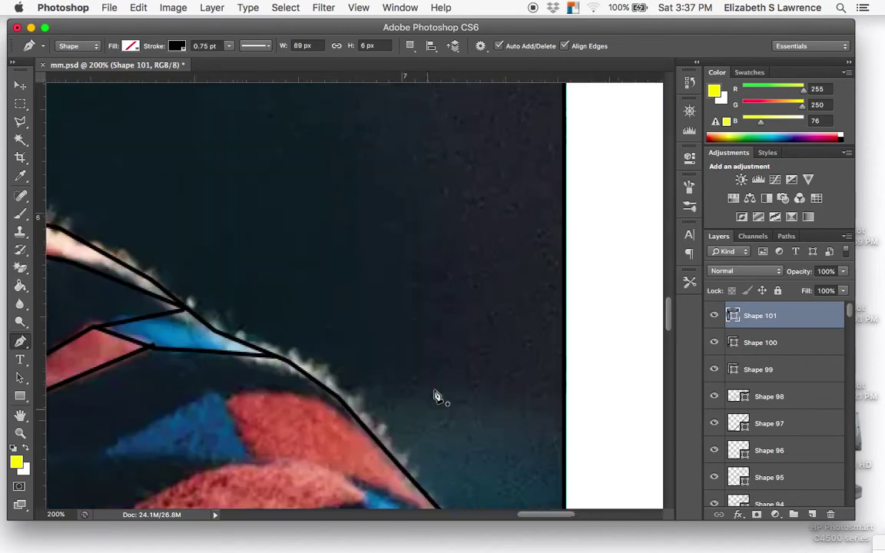
pyautogui.scroll(-3, 428, 372)
pyautogui.hscroll(-2, 428, 372)
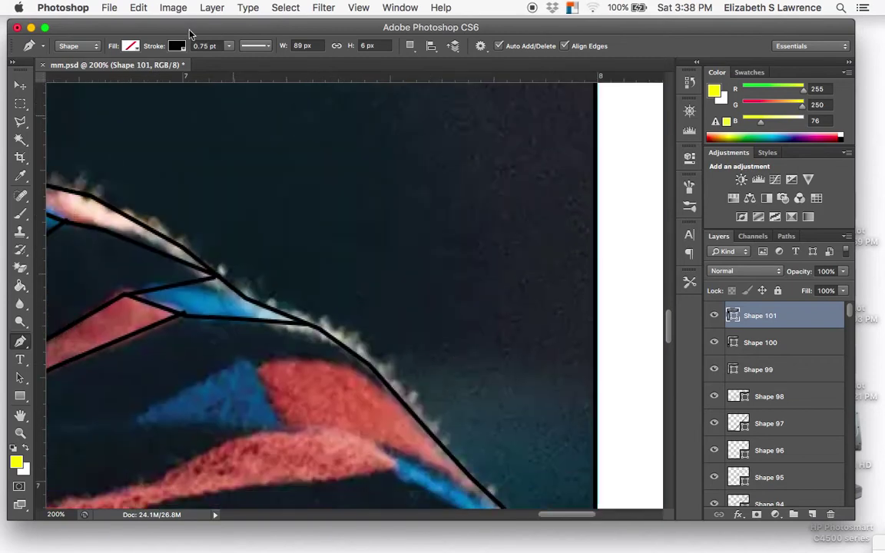
pyautogui.click(109, 8)
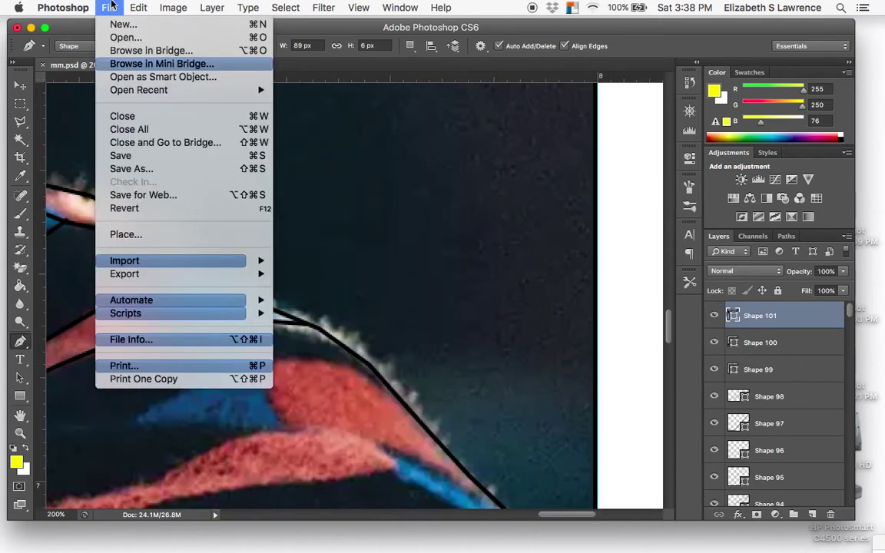
pyautogui.click(138, 156)
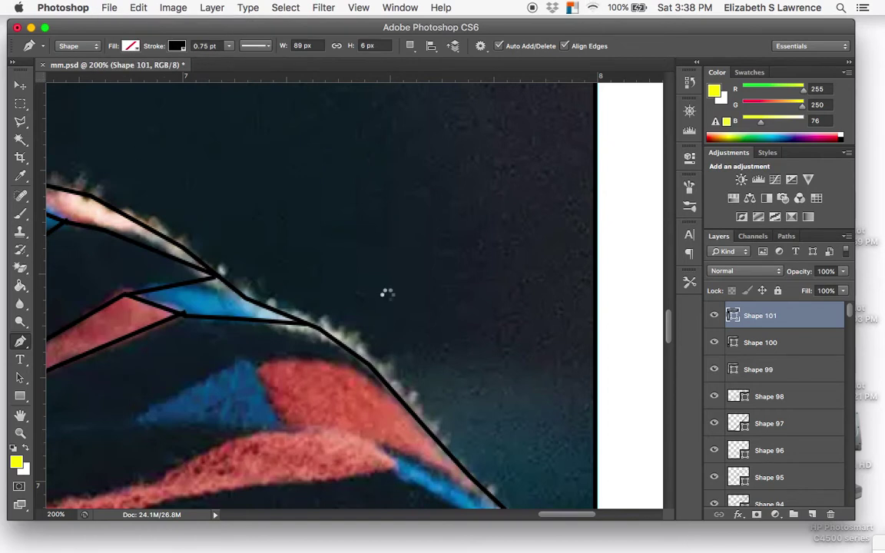
# - Outline the small dark-blue triangle beside the red shoulder patch as a closed three-corner shape, about 108 × 47 px
pyautogui.scroll(-4, 388, 301)
pyautogui.hscroll(-2, 388, 302)
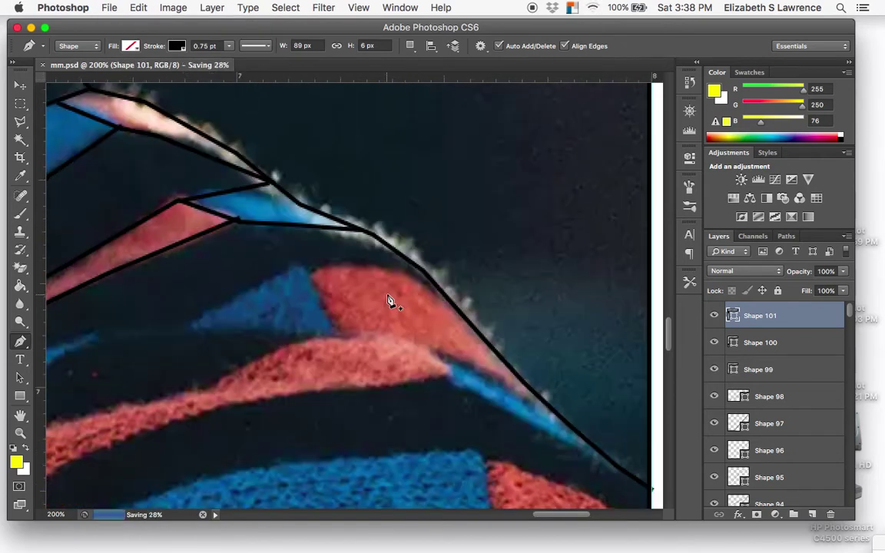
pyautogui.hscroll(2, 542, 375)
pyautogui.scroll(-1, 542, 375)
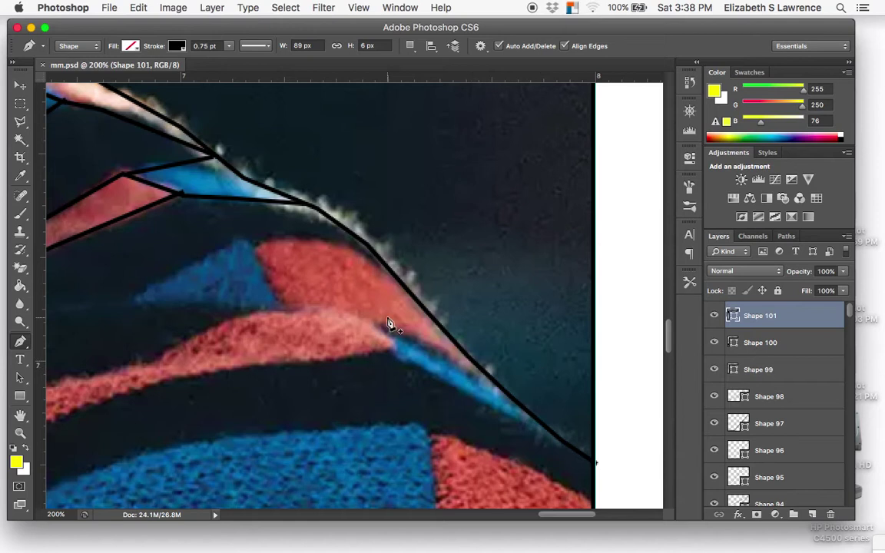
pyautogui.hscroll(-10, 261, 319)
pyautogui.scroll(-1, 261, 319)
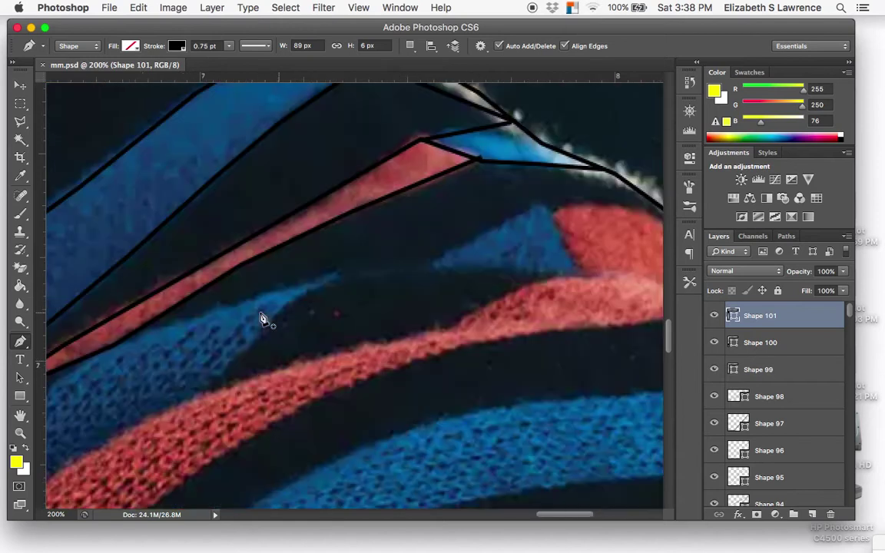
pyautogui.hscroll(2, 266, 311)
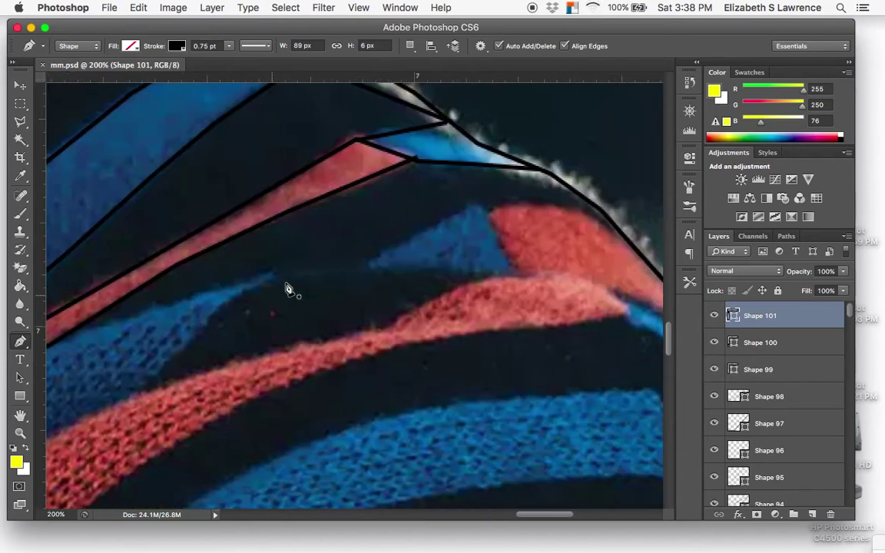
pyautogui.click(368, 266)
pyautogui.click(482, 209)
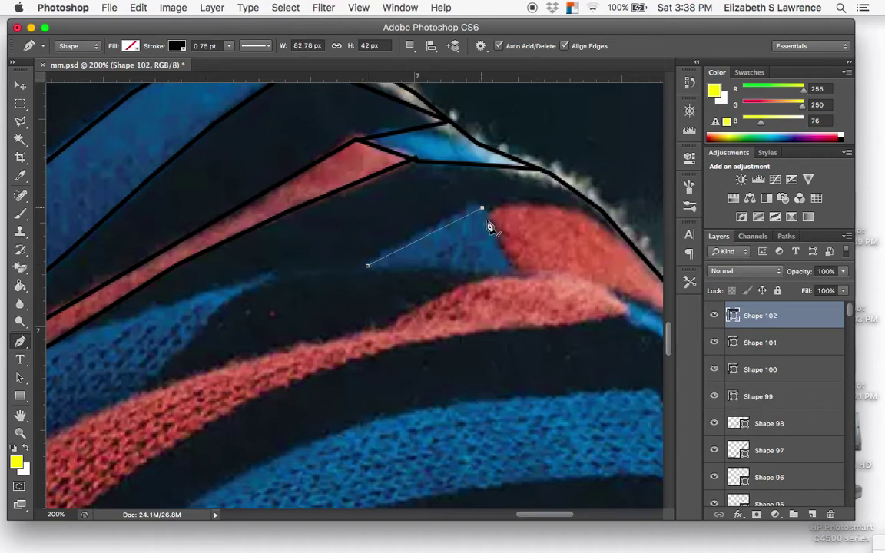
pyautogui.click(517, 273)
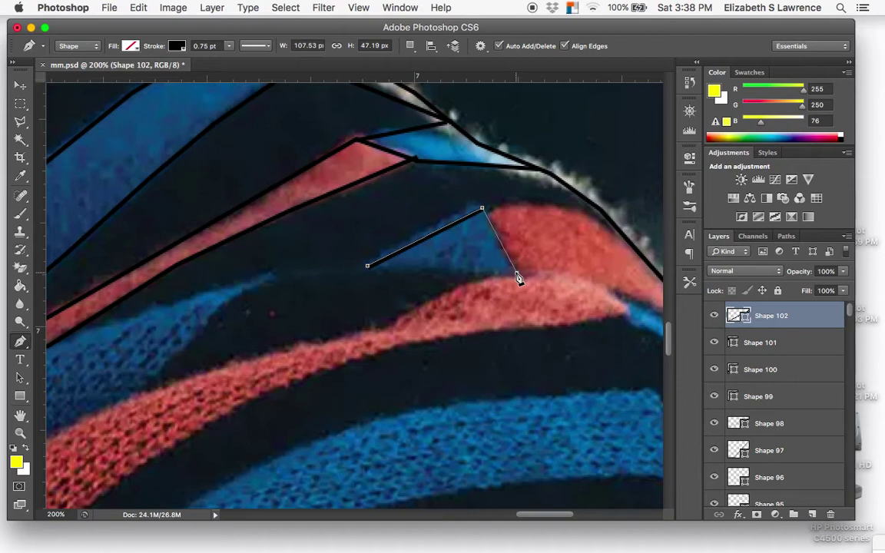
pyautogui.click(368, 269)
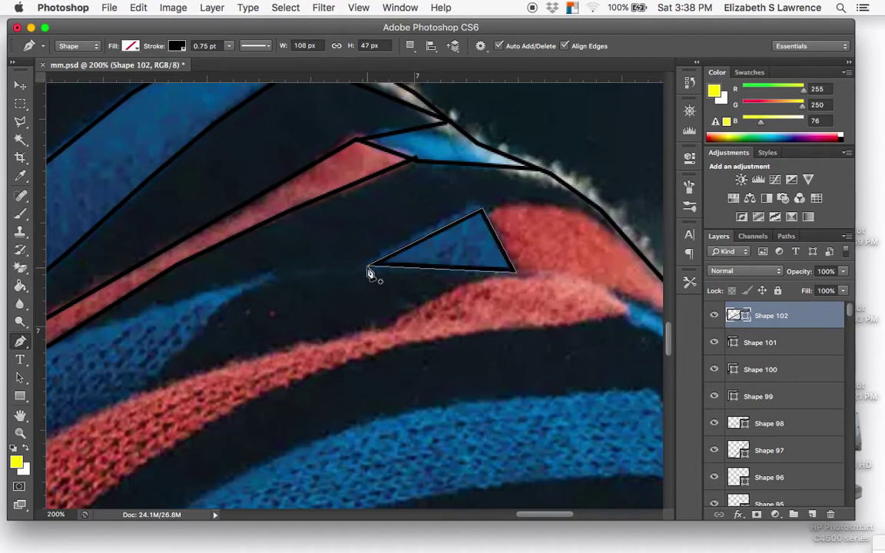
pyautogui.press('Return')
# - Trace the red shoulder patch's upper edge from the blue triangle's peak to the shoulder outline, about 93 × 14 px
pyautogui.hscroll(5, 504, 277)
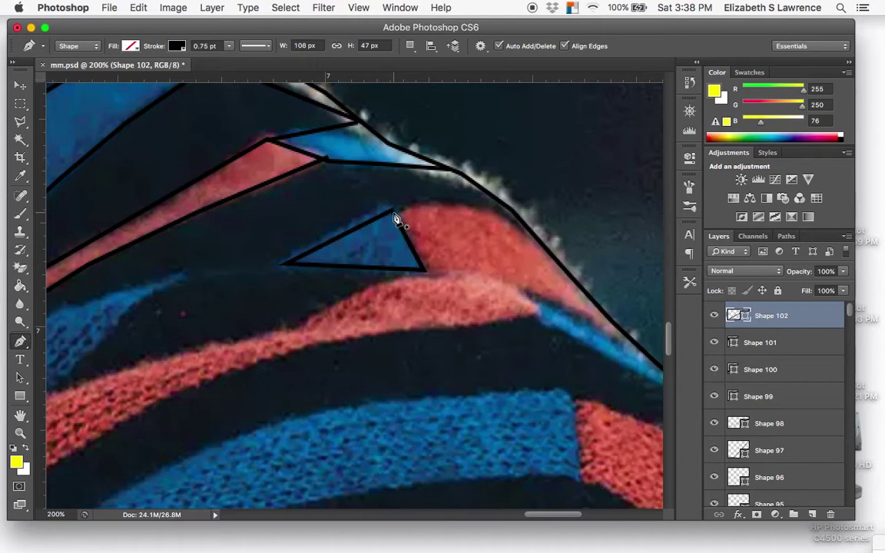
pyautogui.click(393, 209)
pyautogui.click(432, 201)
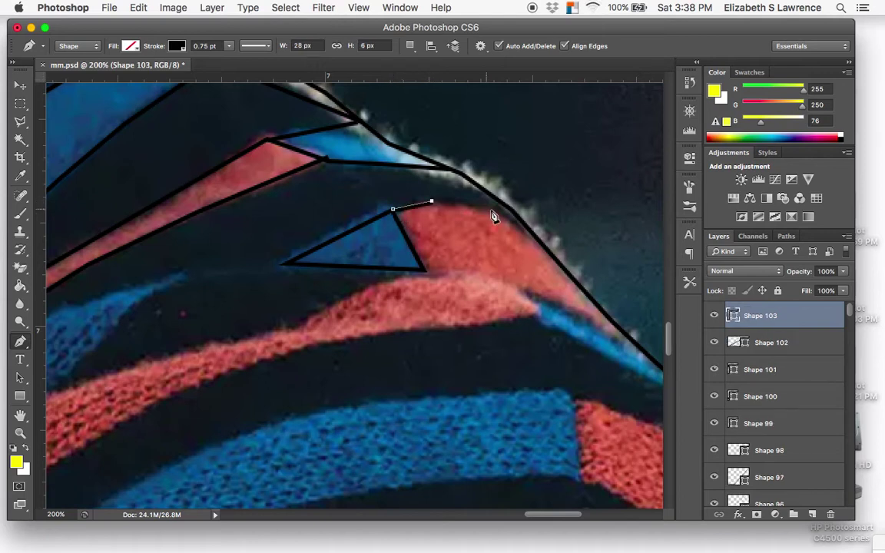
pyautogui.click(494, 209)
pyautogui.click(520, 221)
# - Start tracing the red shoulder patch's lower edge from the blue triangle's lower corner beside the patch
pyautogui.hscroll(2, 652, 375)
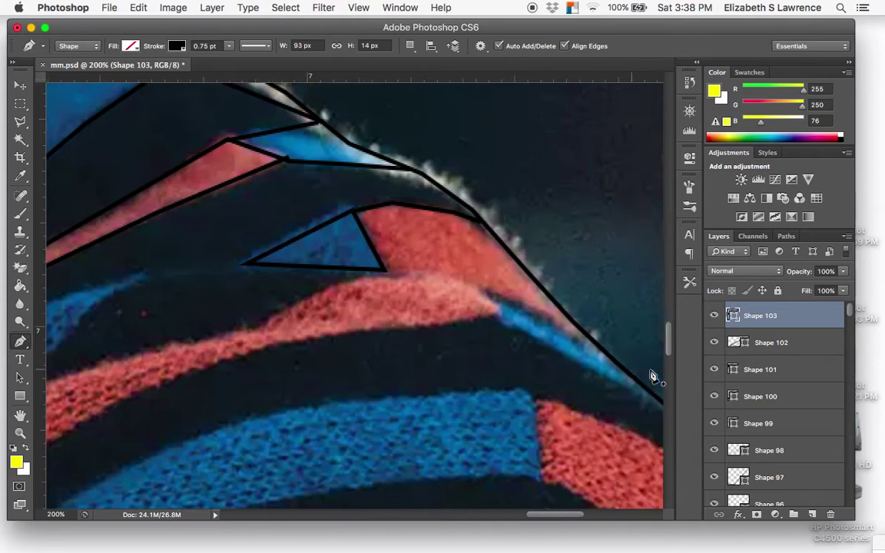
pyautogui.hscroll(3, 652, 375)
pyautogui.click(268, 255)
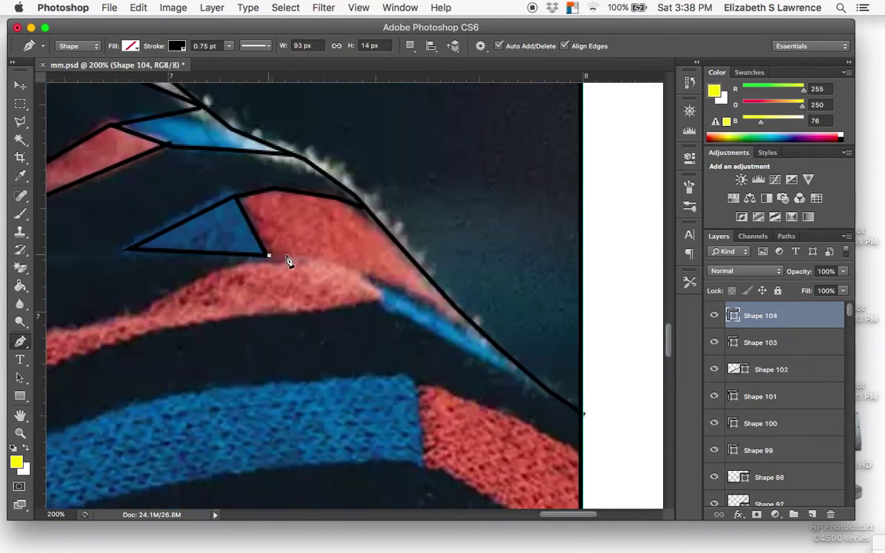
# - Trace the lower edge of the upper red patch from the blue triangle's corner to the outer contour, about 158 by 60 px
pyautogui.click(344, 265)
pyautogui.click(423, 302)
pyautogui.click(487, 340)
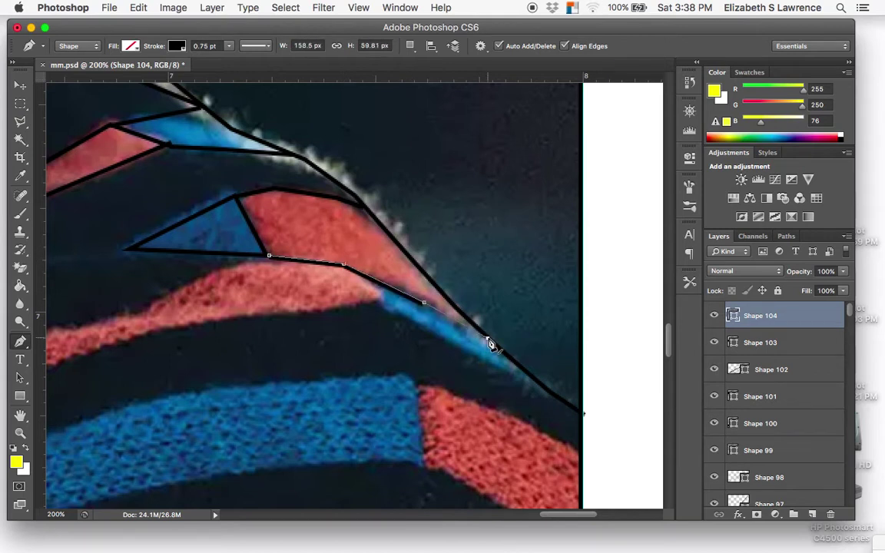
pyautogui.press('Return')
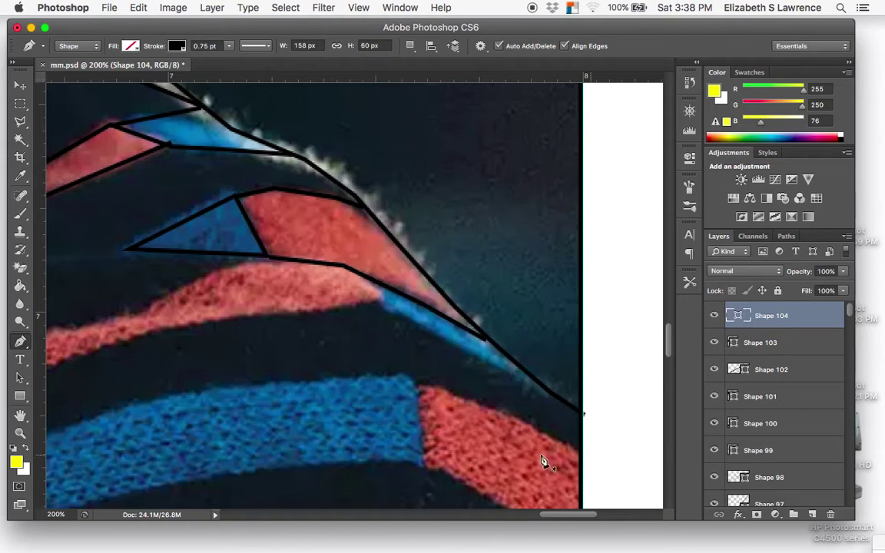
pyautogui.click(21, 87)
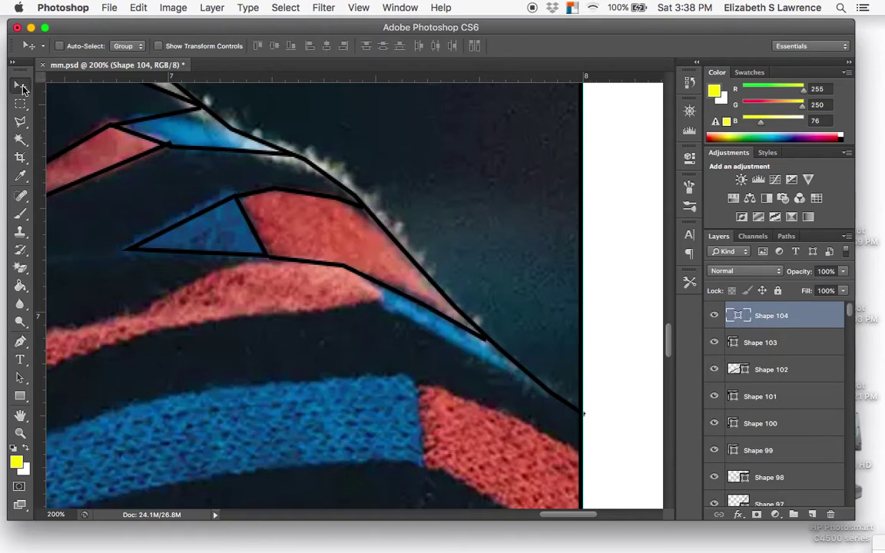
# - Outline the thin blue sliver beneath the red patch as a Pen tool shape, about 144 by 86 px
pyautogui.click(21, 342)
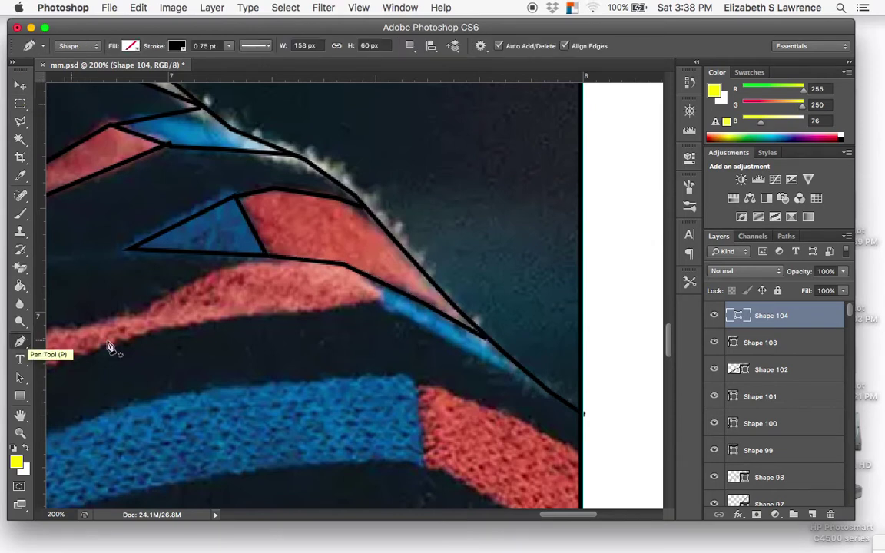
pyautogui.click(540, 384)
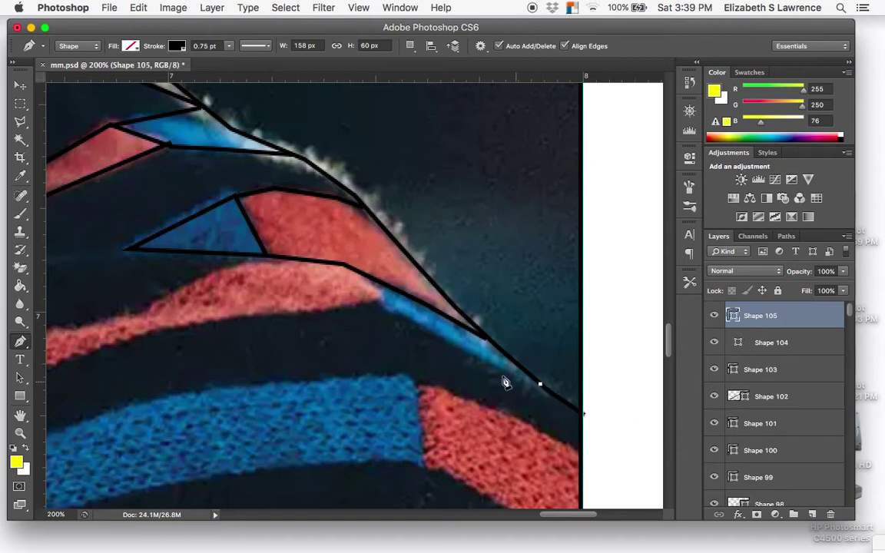
pyautogui.click(383, 306)
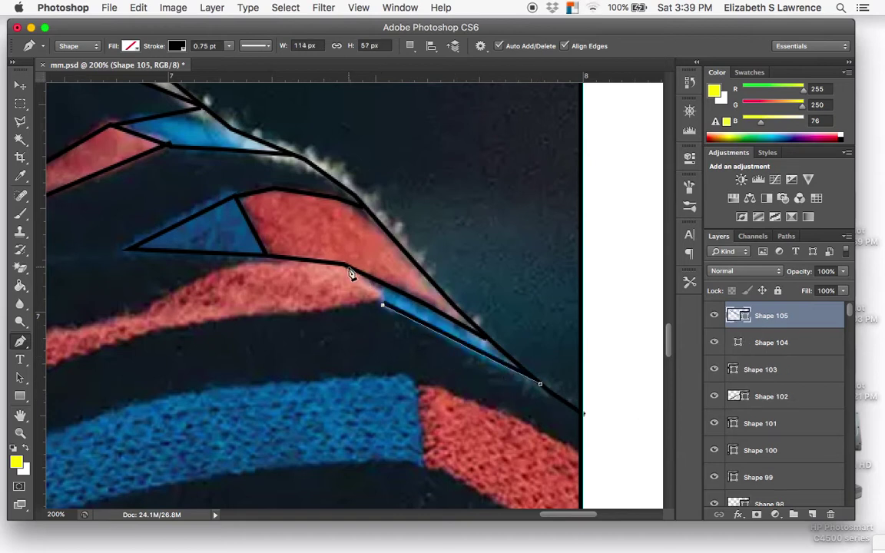
pyautogui.click(346, 266)
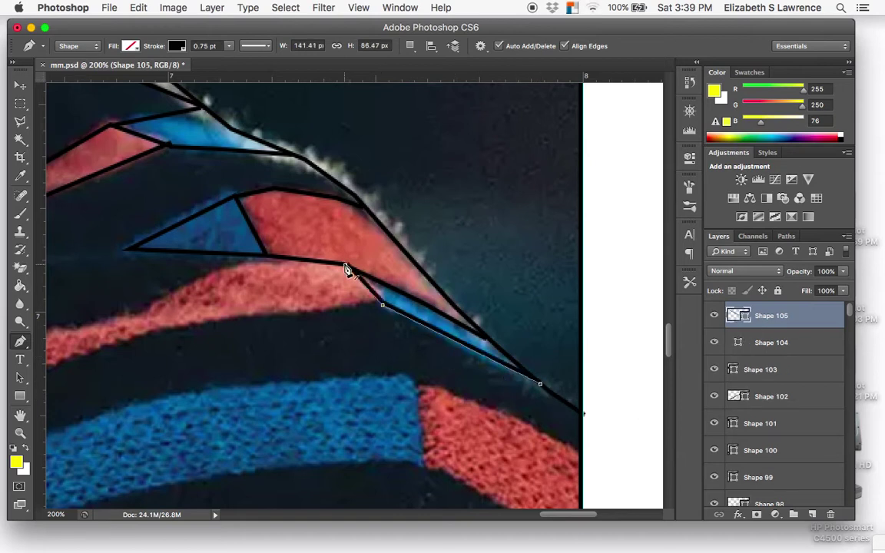
pyautogui.click(549, 367)
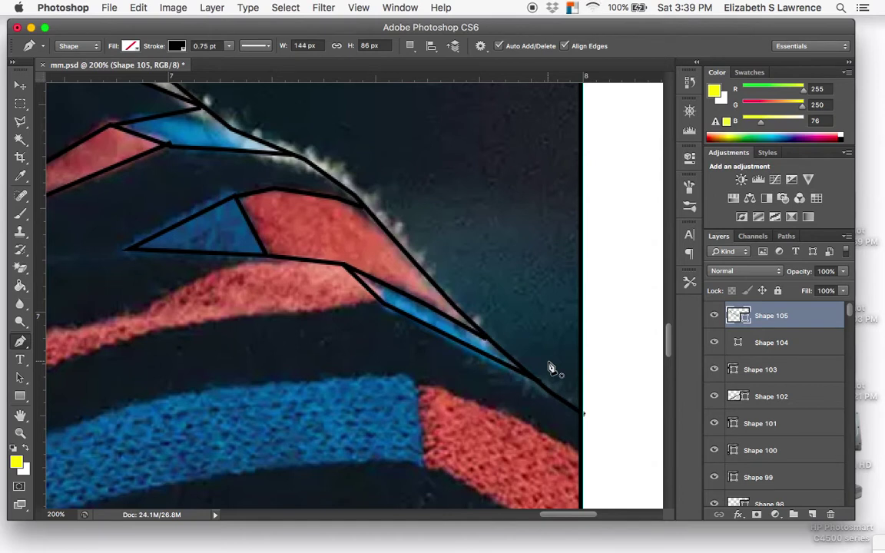
# - Start outlining the long red stripe from the blue sliver's inner corner, following the first stretch of its lower edge
pyautogui.hscroll(-5, 548, 367)
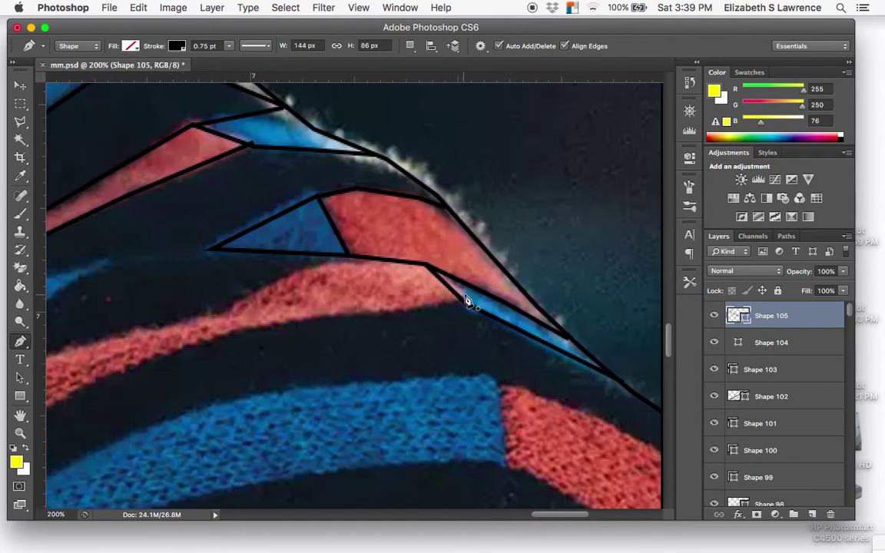
pyautogui.hscroll(-7, 466, 301)
pyautogui.scroll(-2, 467, 301)
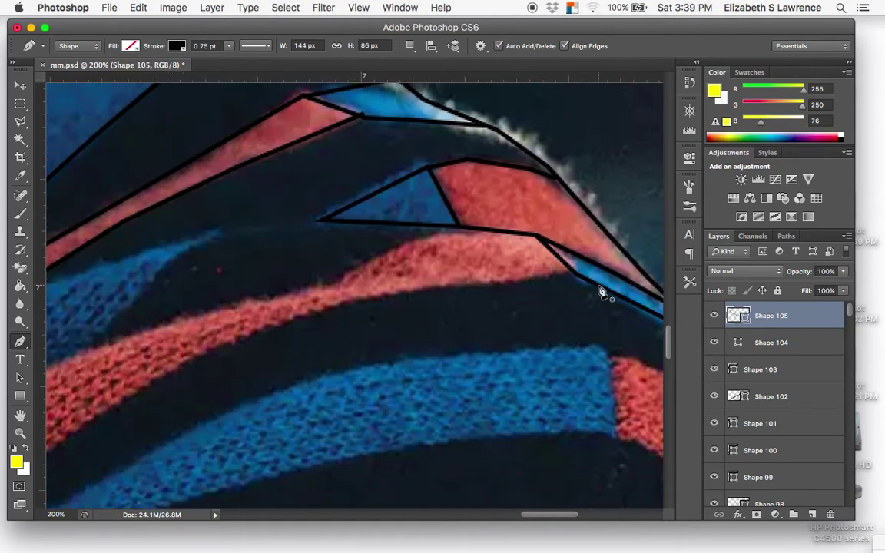
pyautogui.click(568, 271)
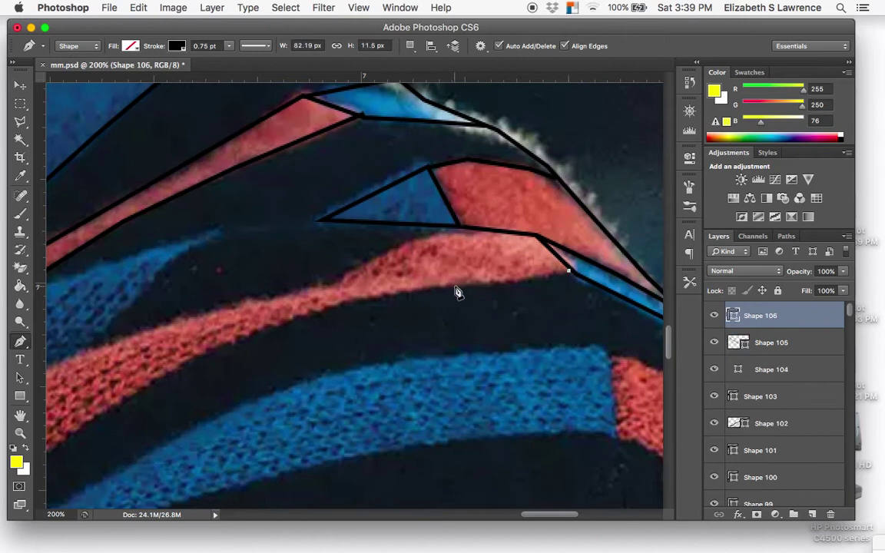
pyautogui.click(455, 287)
pyautogui.click(346, 302)
pyautogui.click(223, 354)
# - Continue the red stripe's outline down its lower edge and around its blunt lower end
pyautogui.hscroll(-3, 223, 354)
pyautogui.scroll(-3, 223, 354)
pyautogui.hscroll(-14, 222, 353)
pyautogui.scroll(-8, 223, 353)
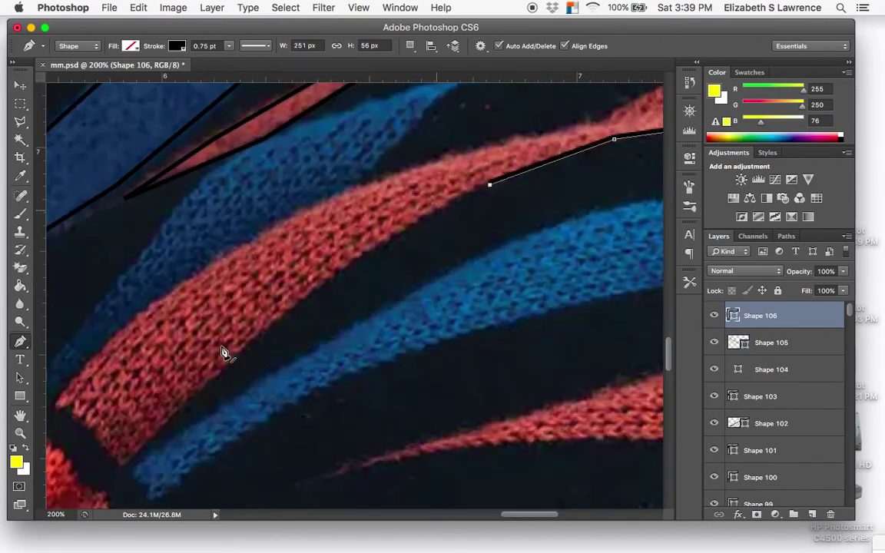
pyautogui.hscroll(-5, 223, 354)
pyautogui.scroll(-3, 223, 353)
pyautogui.click(503, 161)
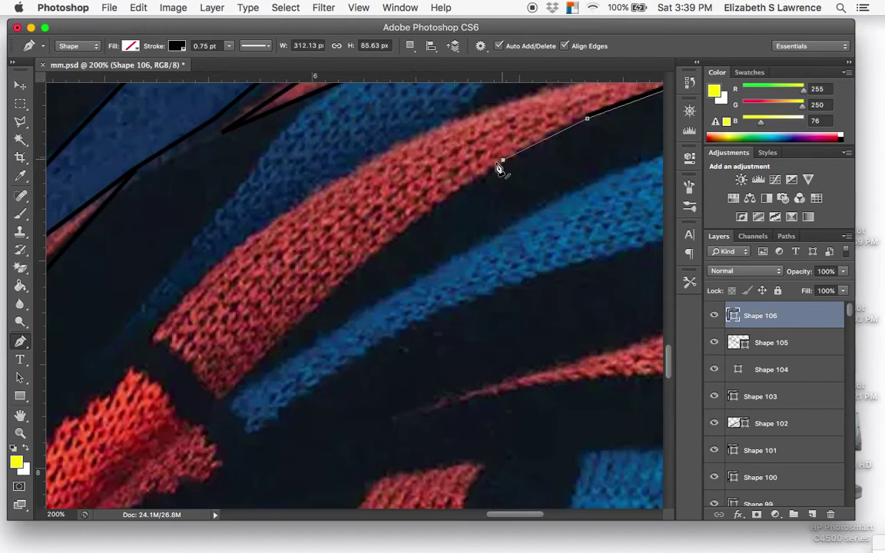
pyautogui.click(337, 287)
pyautogui.click(216, 394)
pyautogui.click(196, 375)
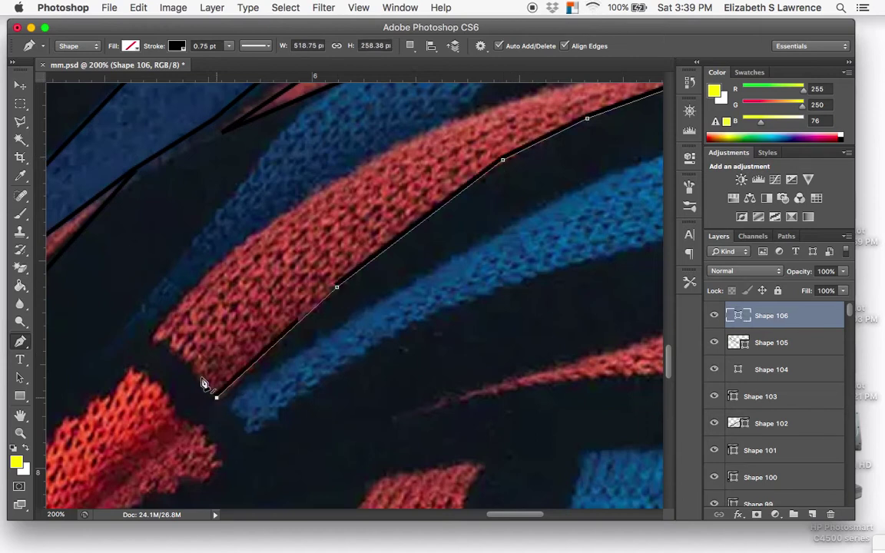
pyautogui.click(157, 343)
pyautogui.click(164, 313)
# - Trace the red stripe's upper edge from its blunt end up towards the narrow section
pyautogui.click(228, 257)
pyautogui.click(325, 187)
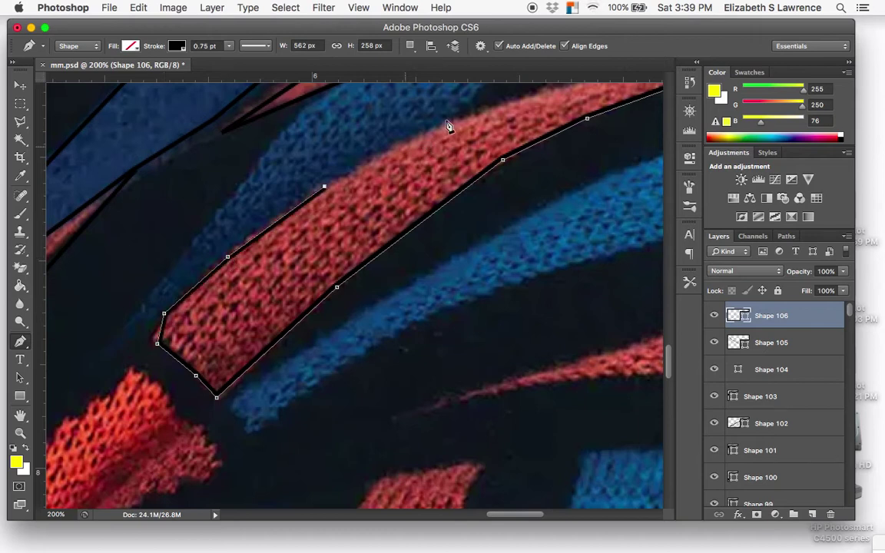
pyautogui.click(472, 121)
pyautogui.scroll(5, 474, 124)
pyautogui.hscroll(4, 458, 164)
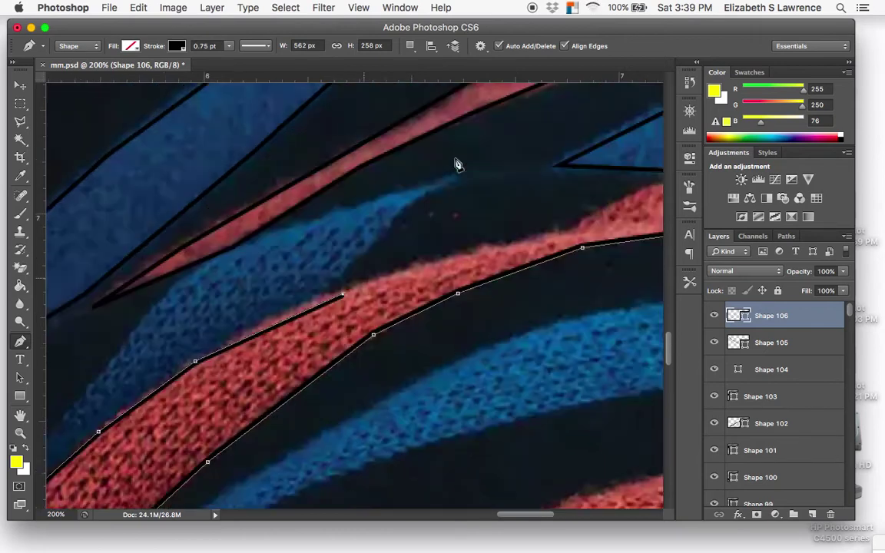
pyautogui.click(408, 271)
pyautogui.click(480, 249)
# - Finish the red stripe's outline over its upper bulge to the blue sliver's tip, about 562 by 291 px overall
pyautogui.scroll(3, 538, 254)
pyautogui.hscroll(8, 538, 254)
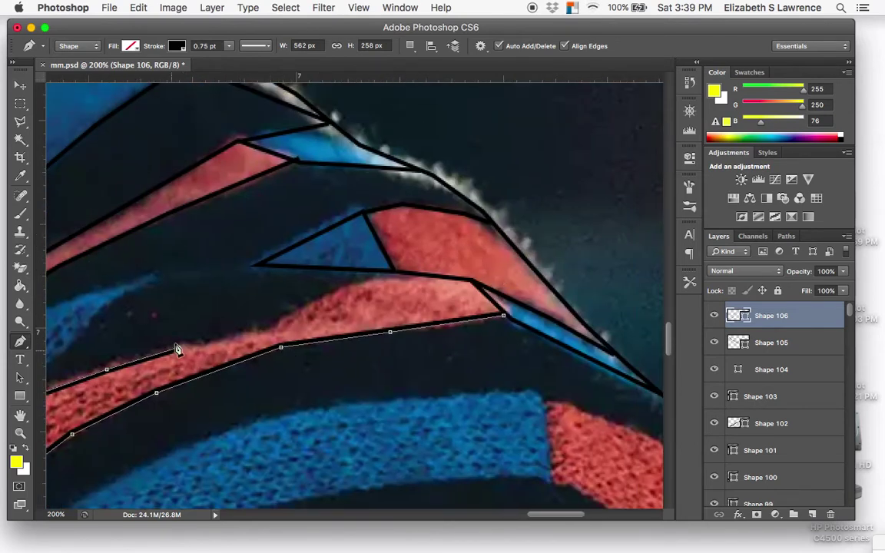
pyautogui.click(279, 317)
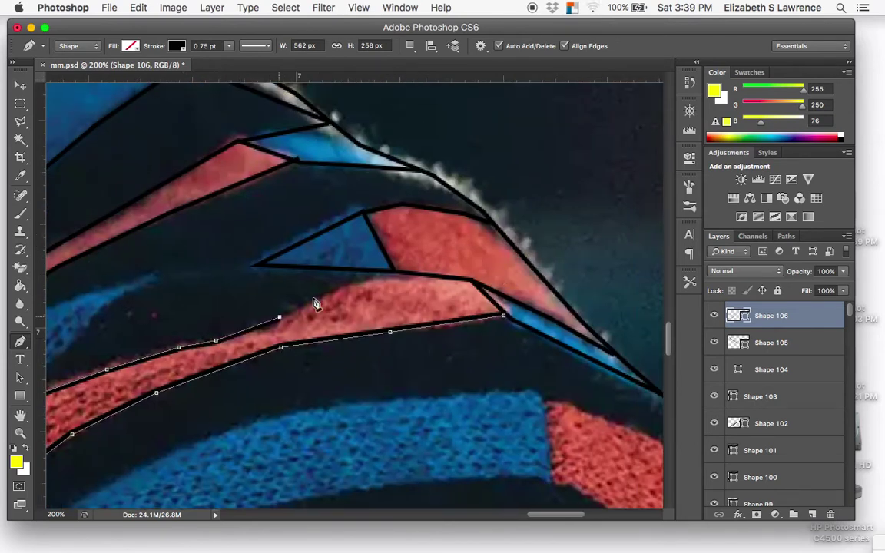
pyautogui.click(339, 289)
pyautogui.click(395, 272)
pyautogui.click(471, 283)
pyautogui.press('Return')
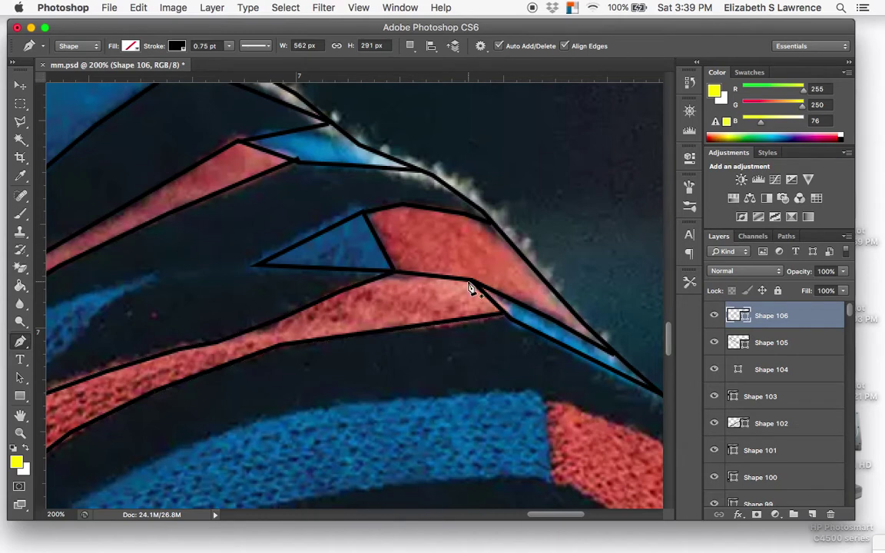
# - Outline the pointed upper end of the dark blue stripe above the red stripe, about 156 by 91 px
pyautogui.hscroll(-5, 471, 288)
pyautogui.scroll(-5, 471, 288)
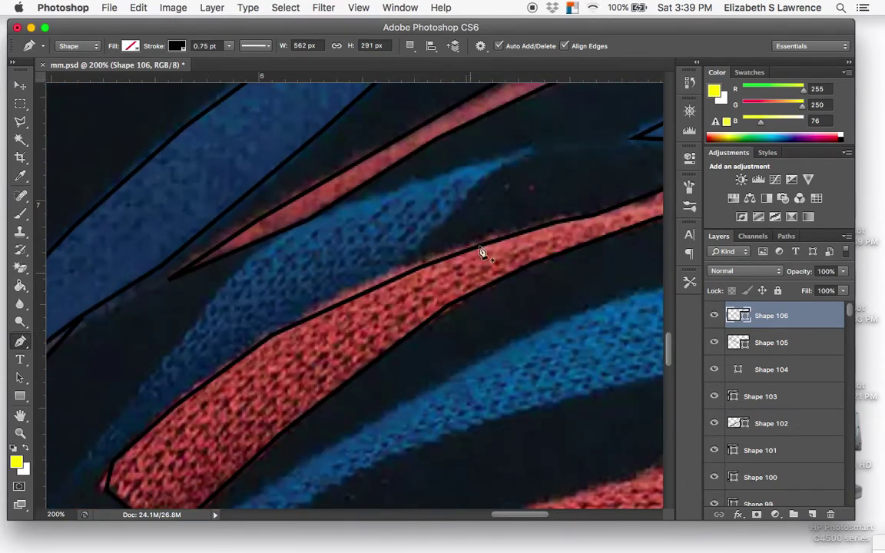
pyautogui.click(394, 275)
pyautogui.click(534, 150)
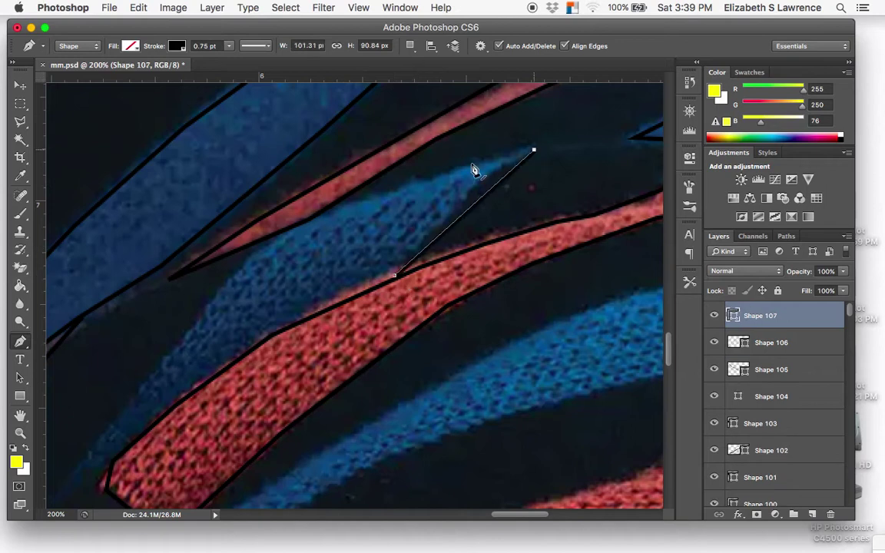
pyautogui.click(318, 217)
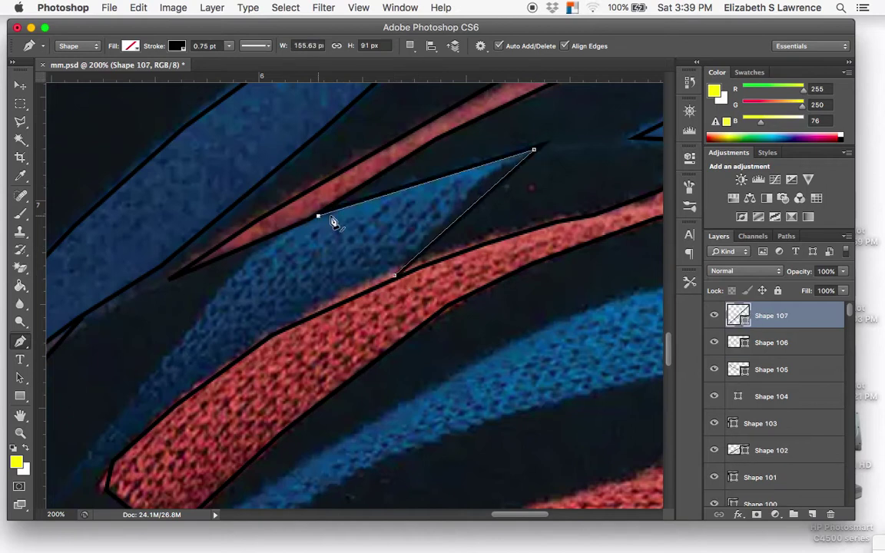
pyautogui.press('Return')
# - Trace the dark blue stripe's outer edge and lower end back to the red stripe's corner, about 167 by 196 px
pyautogui.hscroll(-5, 326, 246)
pyautogui.scroll(-3, 326, 247)
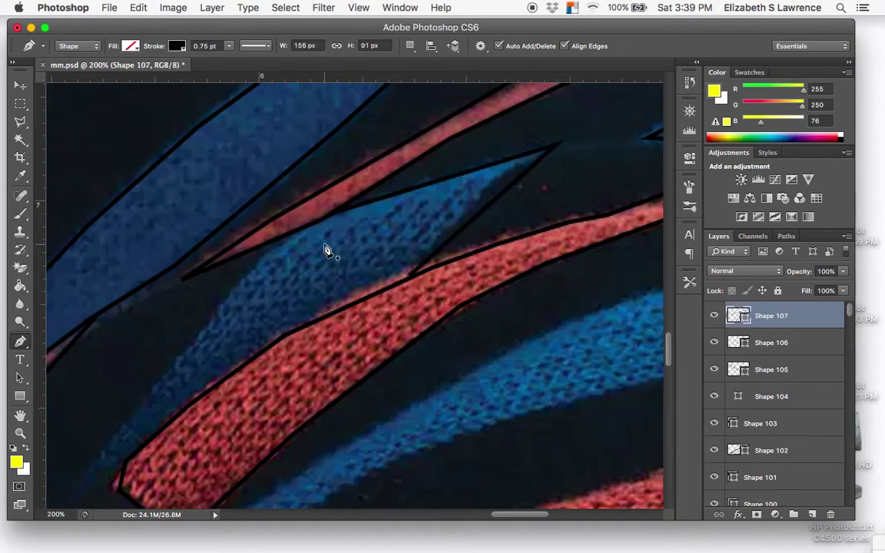
pyautogui.click(397, 165)
pyautogui.click(168, 428)
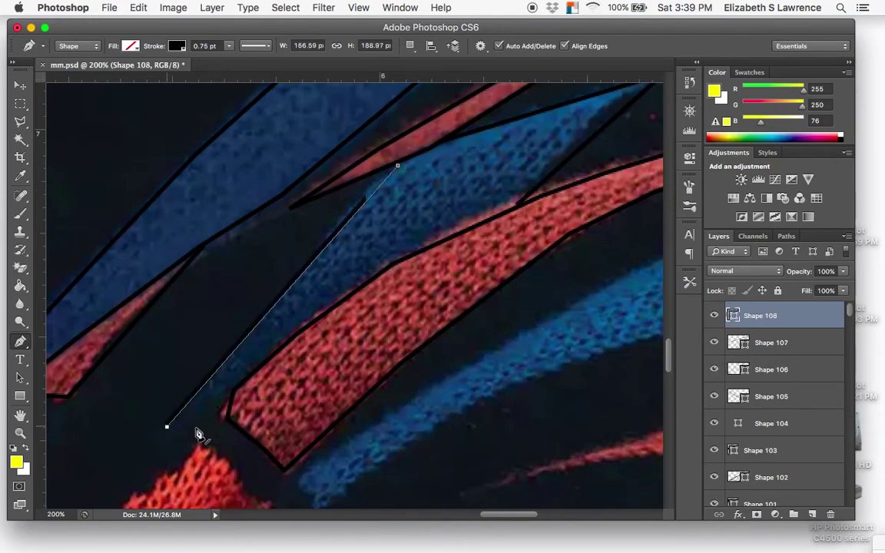
pyautogui.scroll(-3, 192, 438)
pyautogui.hscroll(-2, 192, 438)
pyautogui.scroll(-3, 198, 434)
pyautogui.hscroll(-2, 197, 435)
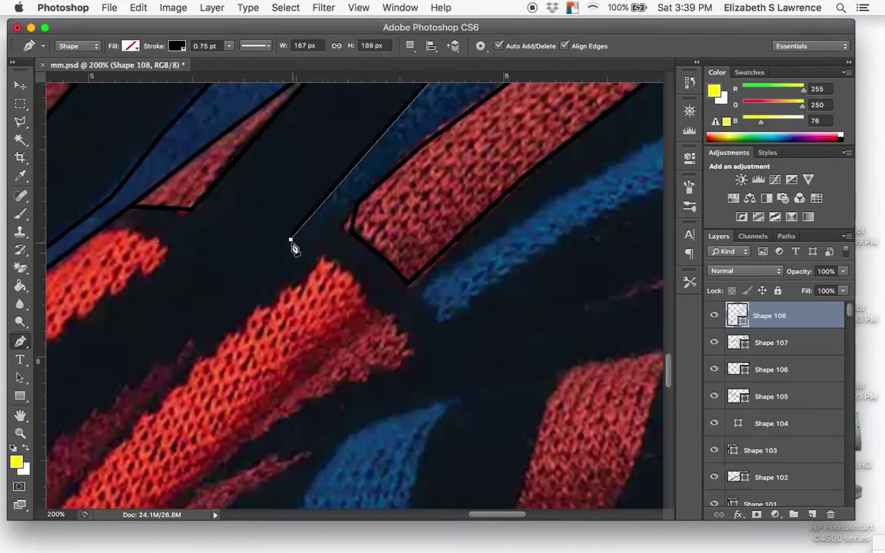
pyautogui.click(310, 248)
pyautogui.click(355, 209)
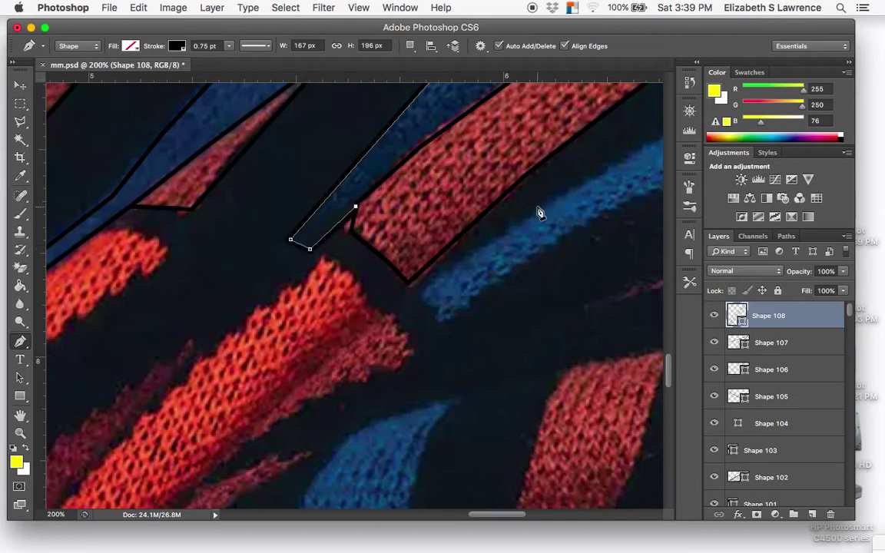
pyautogui.press('Return')
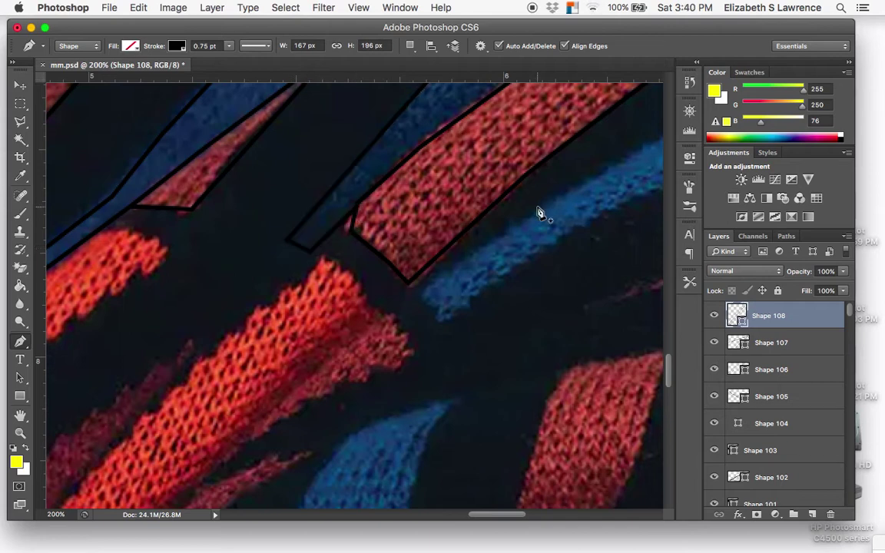
# - Outline the narrow dark gap between the maroon stripe and the bright red stripe beside the blue form, about 148 by 161 px
pyautogui.hscroll(-8, 538, 213)
pyautogui.scroll(-2, 538, 213)
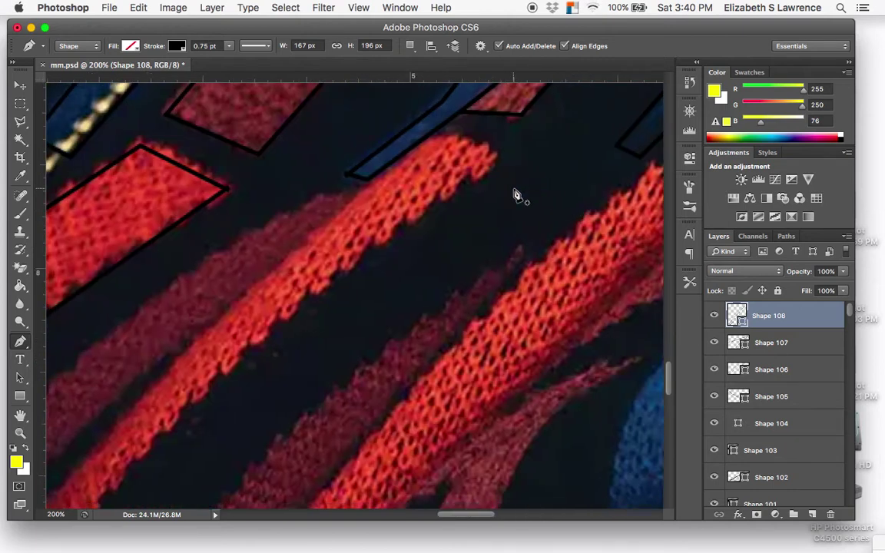
pyautogui.hscroll(-8, 518, 195)
pyautogui.scroll(-3, 517, 195)
pyautogui.hscroll(2, 517, 196)
pyautogui.scroll(1, 517, 196)
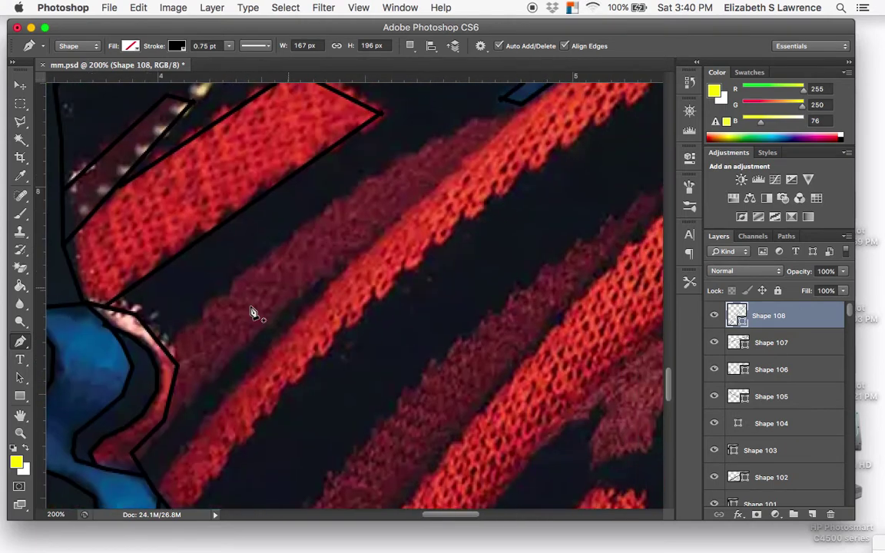
pyautogui.click(140, 462)
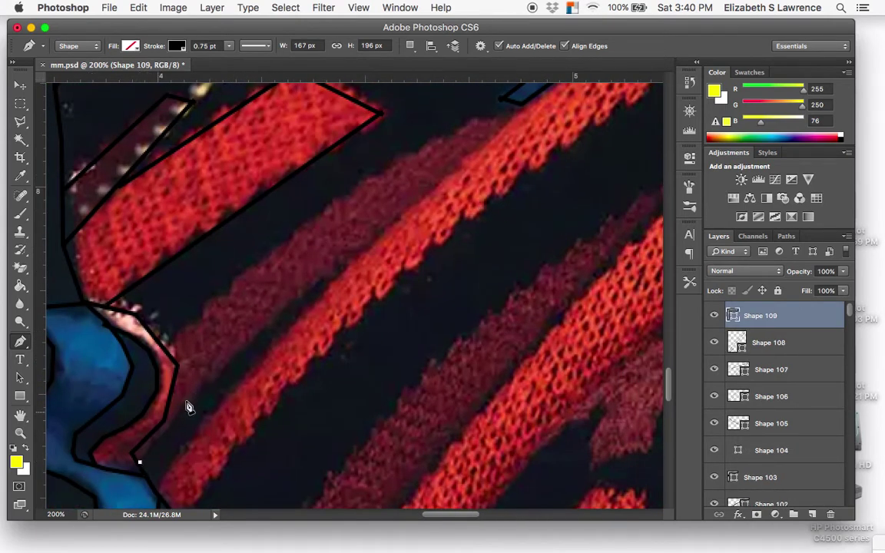
pyautogui.click(197, 395)
pyautogui.click(344, 269)
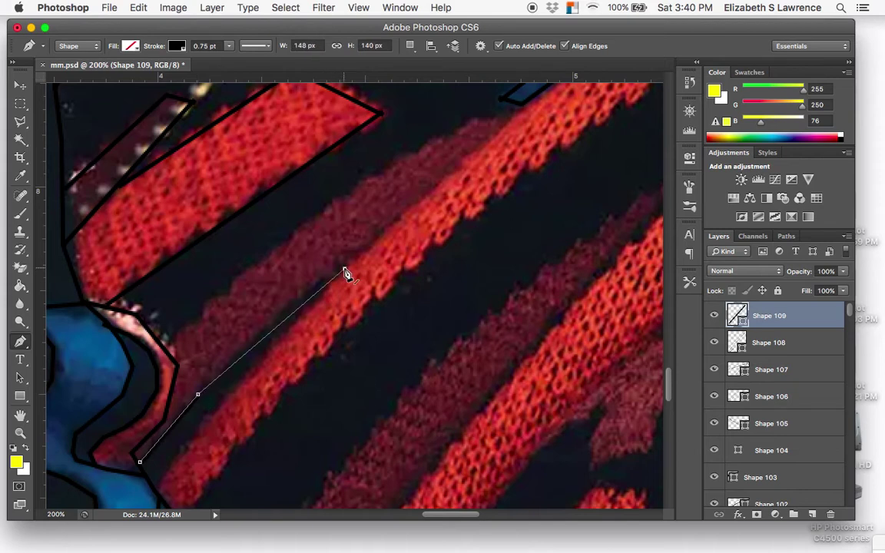
pyautogui.click(157, 491)
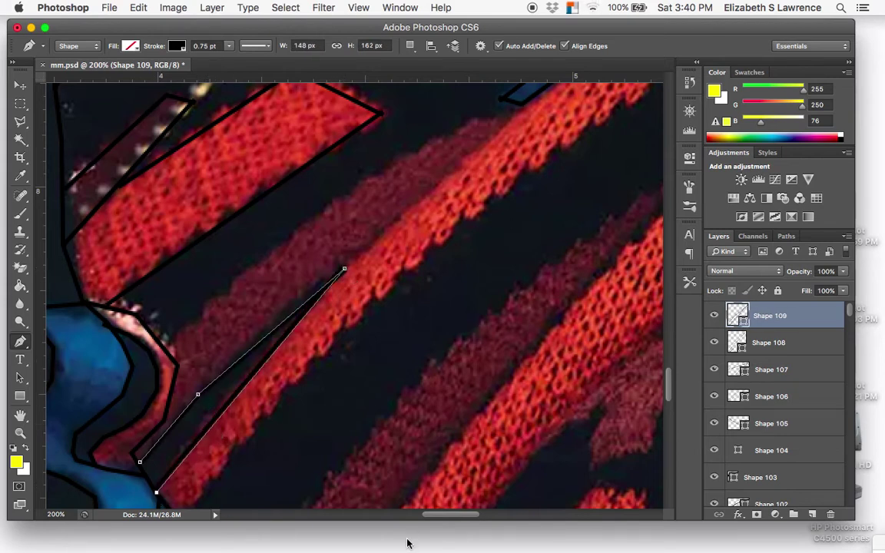
pyautogui.press('Return')
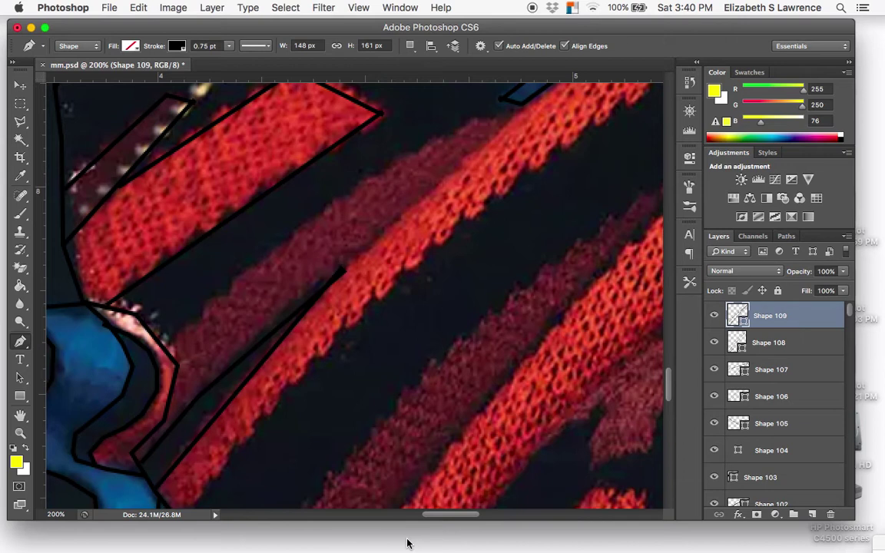
# - Outline the maroon stripe above the bright red stripe up to its upper tip, about 255 by 168 px
pyautogui.click(163, 347)
pyautogui.click(292, 239)
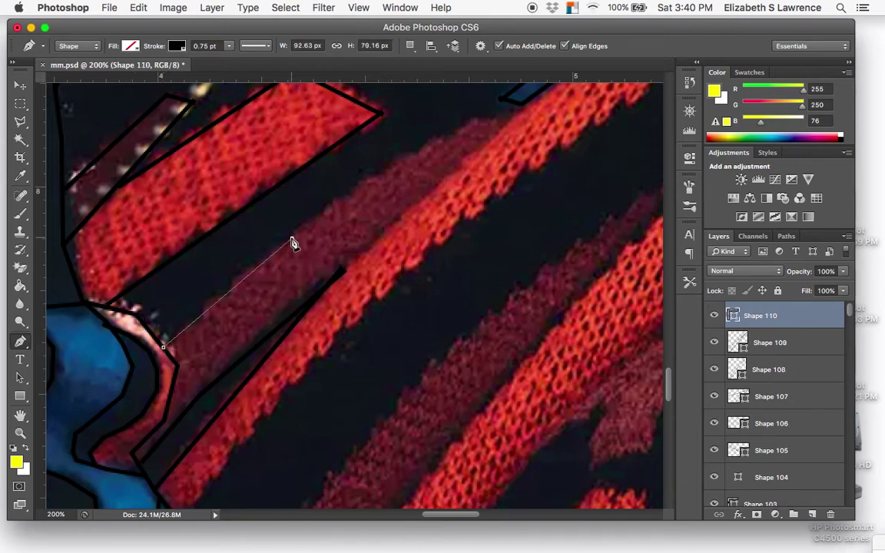
pyautogui.click(362, 181)
pyautogui.click(421, 146)
pyautogui.click(473, 116)
pyautogui.click(516, 115)
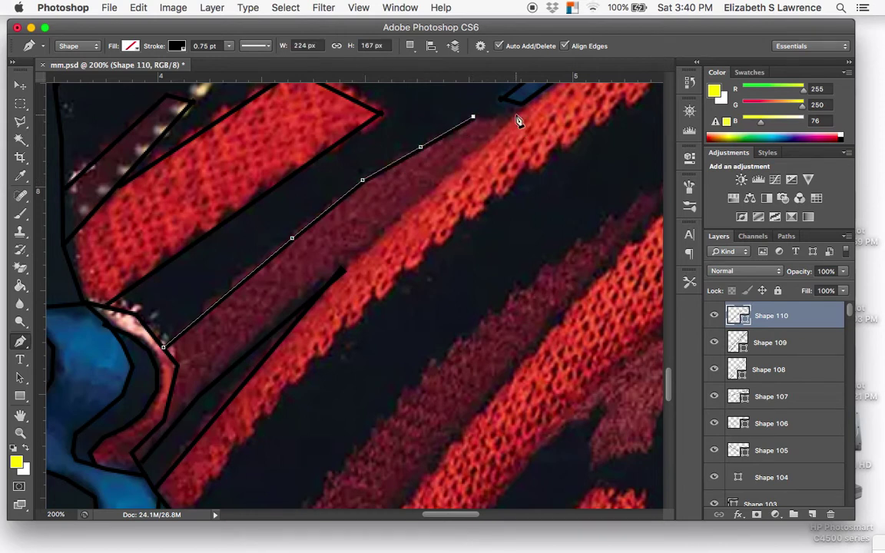
pyautogui.click(347, 275)
pyautogui.press('Return')
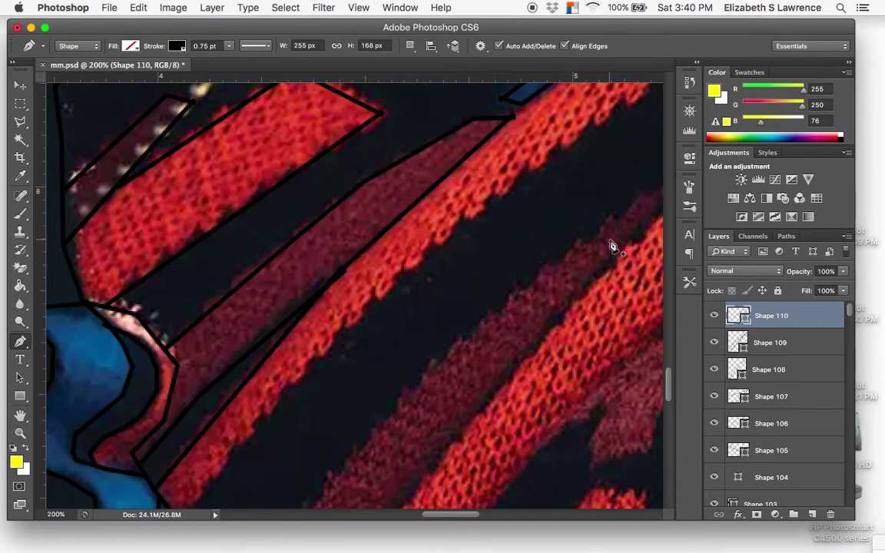
# - Join the maroon stripe's upper tip to the blue stripe's lower end with a short line, about 8 by 8 px
pyautogui.scroll(3, 563, 227)
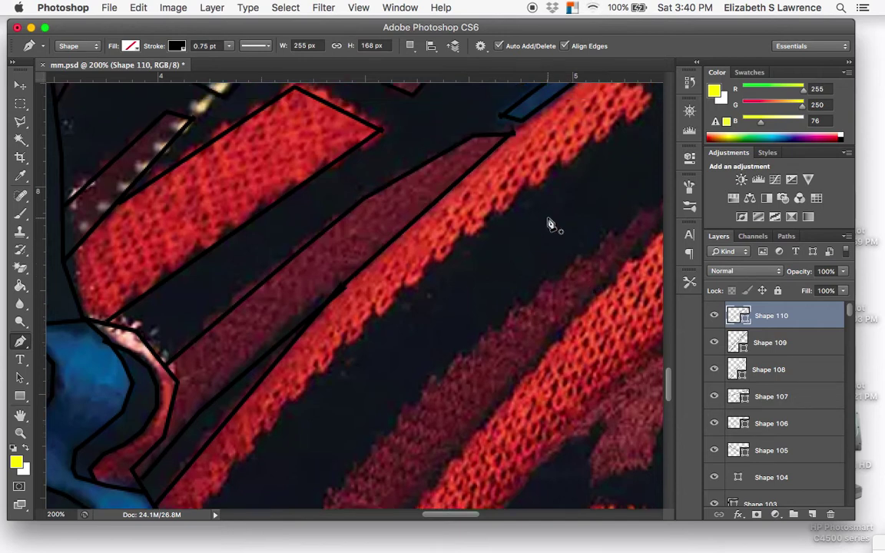
pyautogui.scroll(3, 550, 224)
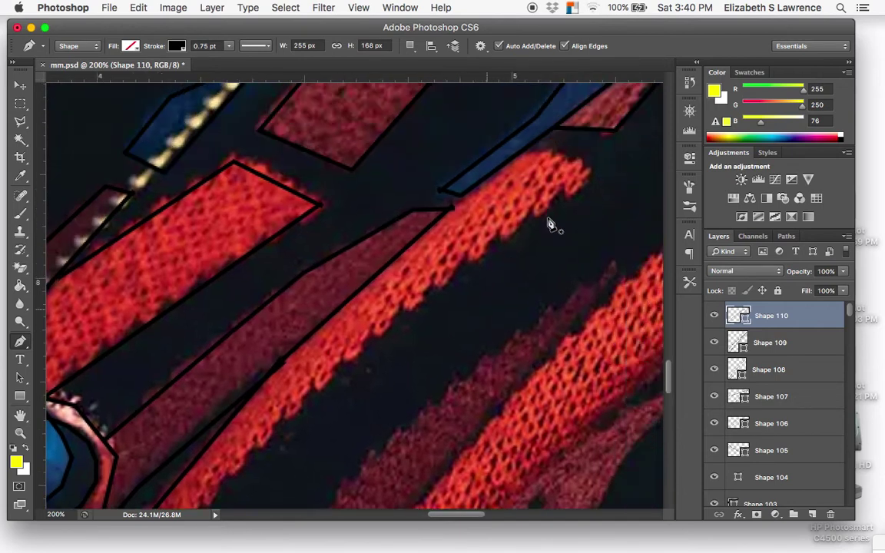
pyautogui.click(453, 208)
pyautogui.click(463, 196)
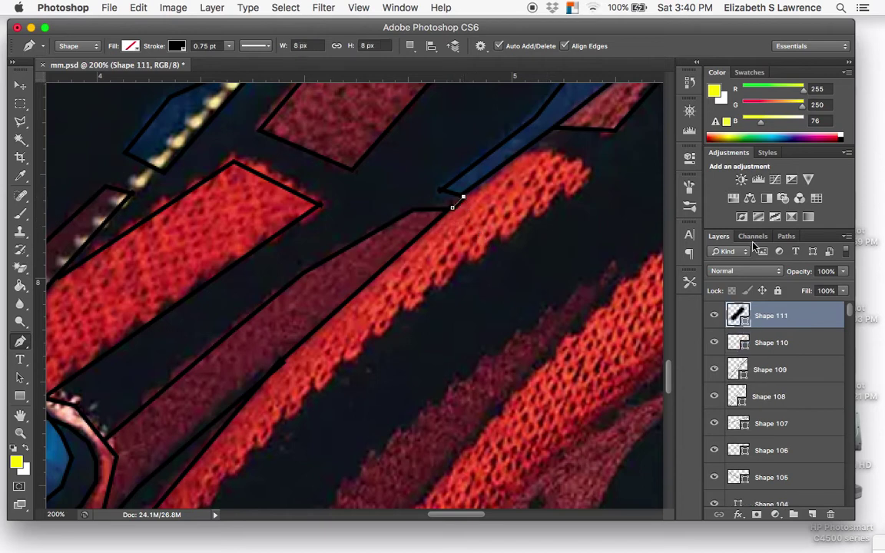
pyautogui.press('super+equal')
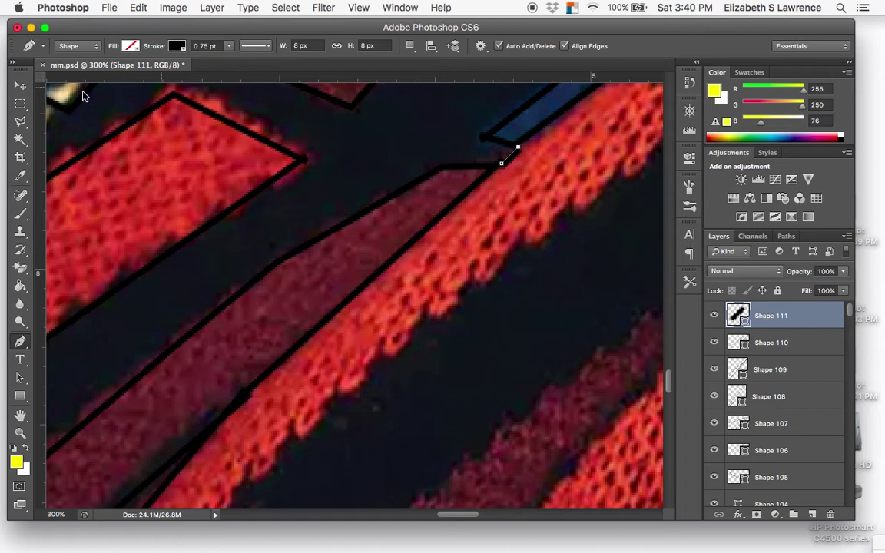
pyautogui.click(20, 86)
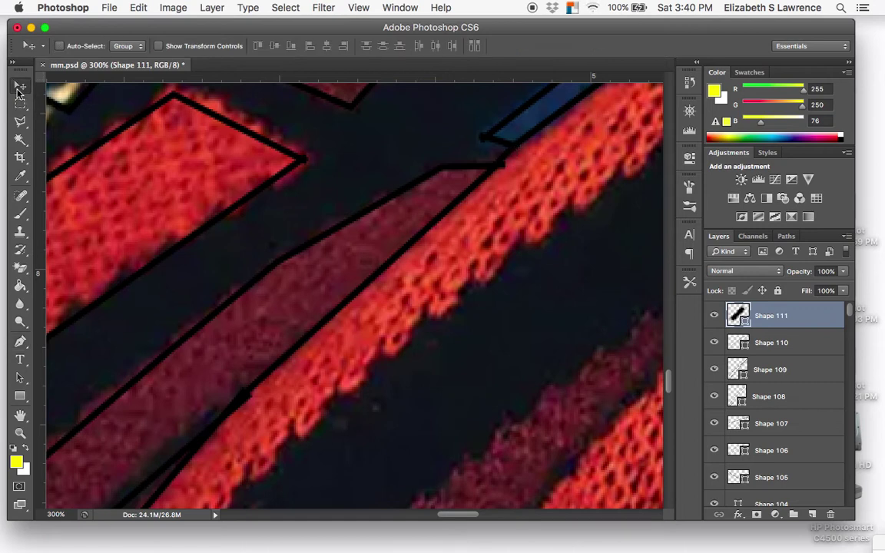
pyautogui.click(21, 342)
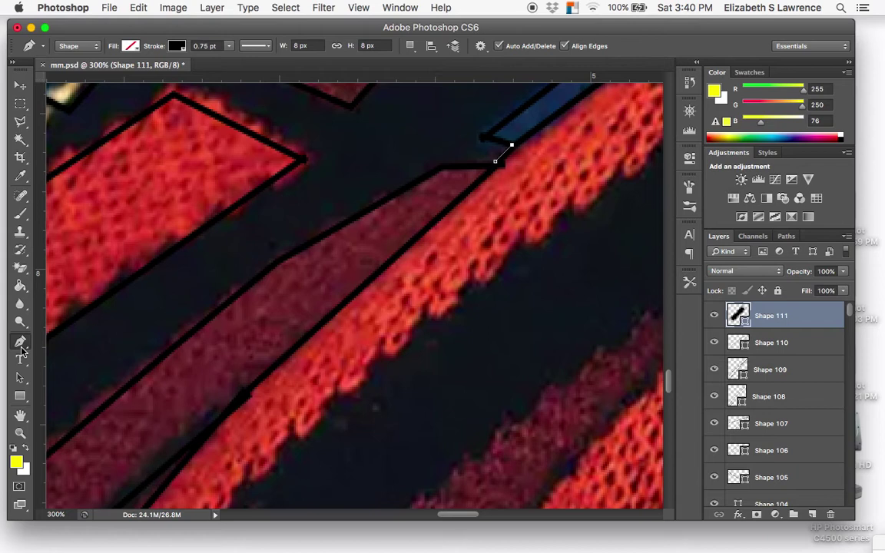
# - Outline the bright red stripe's blunt upper end and the upper part of its lower edge with the Pen tool
pyautogui.press('super+minus')
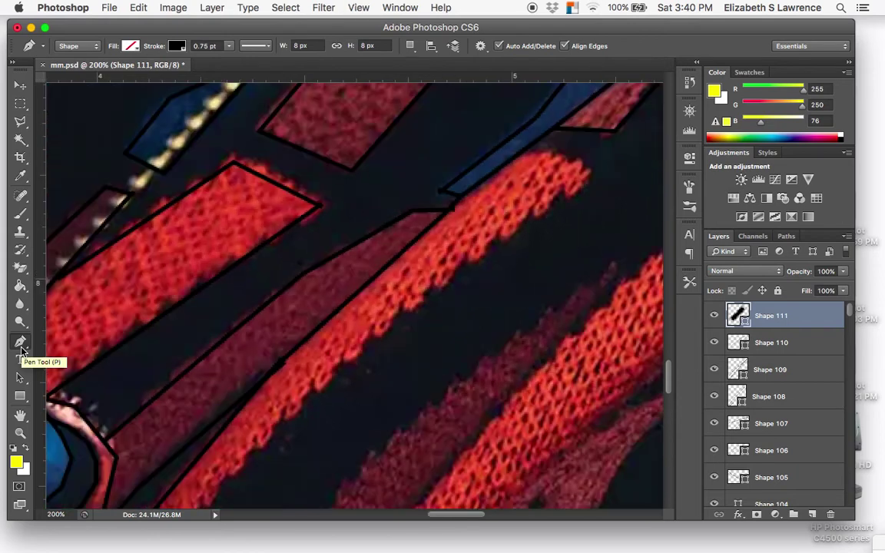
pyautogui.click(529, 147)
pyautogui.click(588, 176)
pyautogui.click(533, 220)
pyautogui.click(461, 271)
pyautogui.click(407, 316)
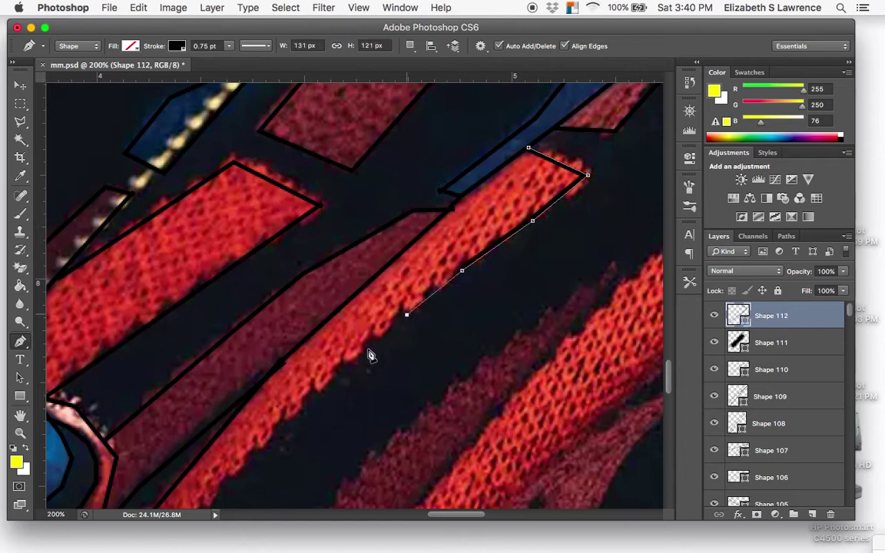
pyautogui.click(347, 371)
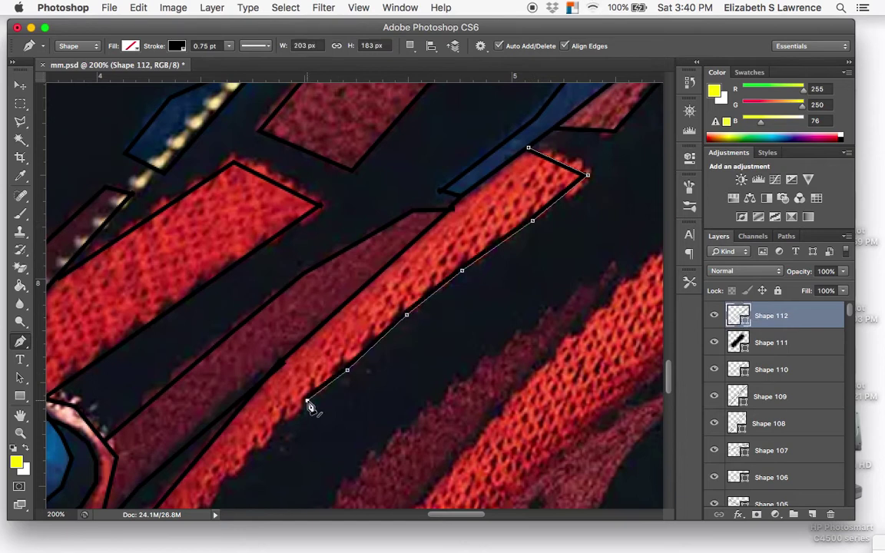
# - Continue the bright red stripe's lower edge down to the blue form's outline, about 339 by 337 px overall
pyautogui.scroll(-5, 311, 407)
pyautogui.hscroll(-2, 310, 407)
pyautogui.click(304, 295)
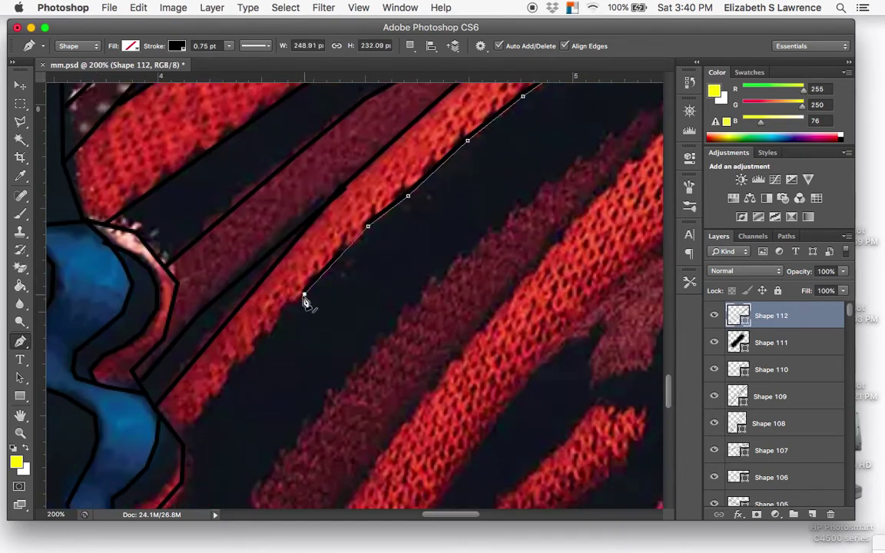
pyautogui.click(261, 344)
pyautogui.click(211, 405)
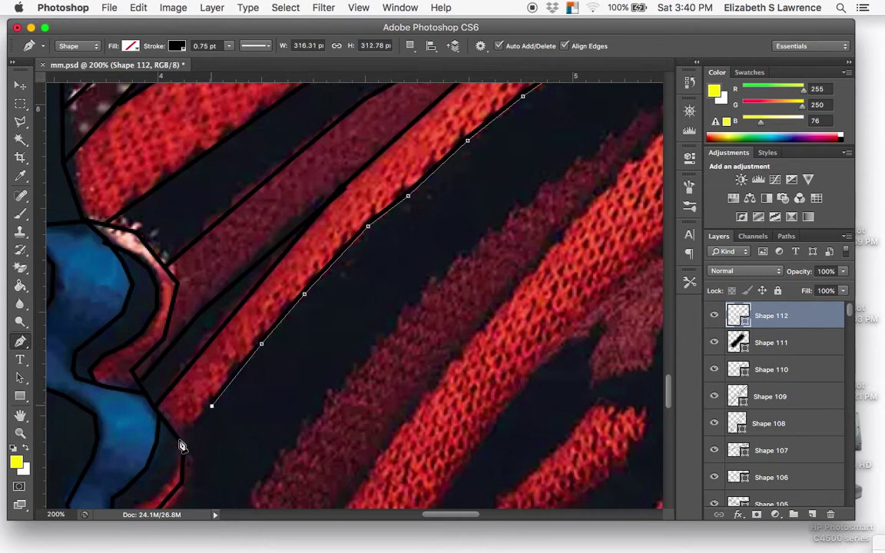
pyautogui.click(181, 446)
pyautogui.press('Return')
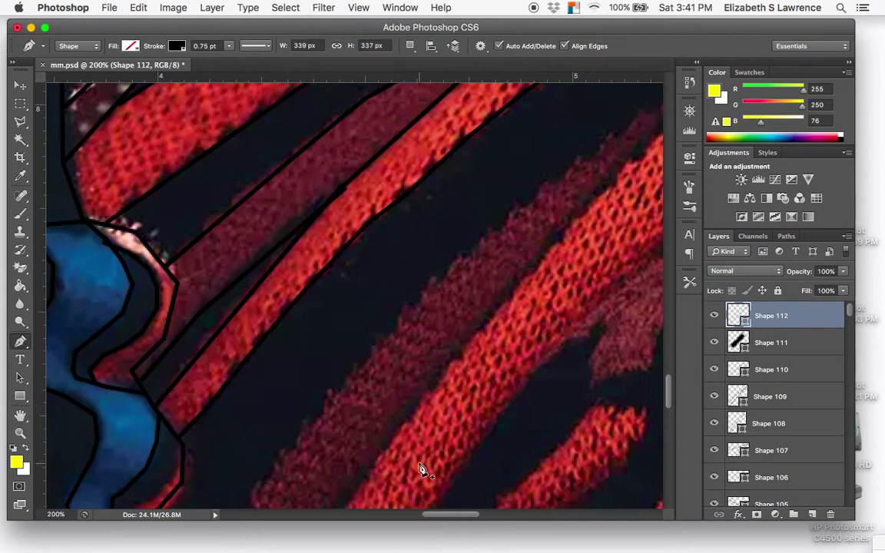
# - Save the changes to mm.psd
pyautogui.press('super+minus')
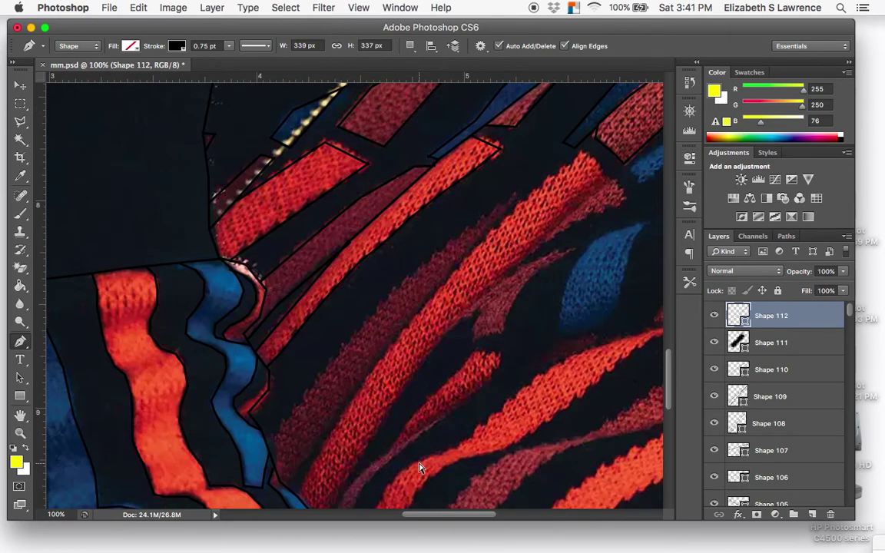
pyautogui.press('super+minus')
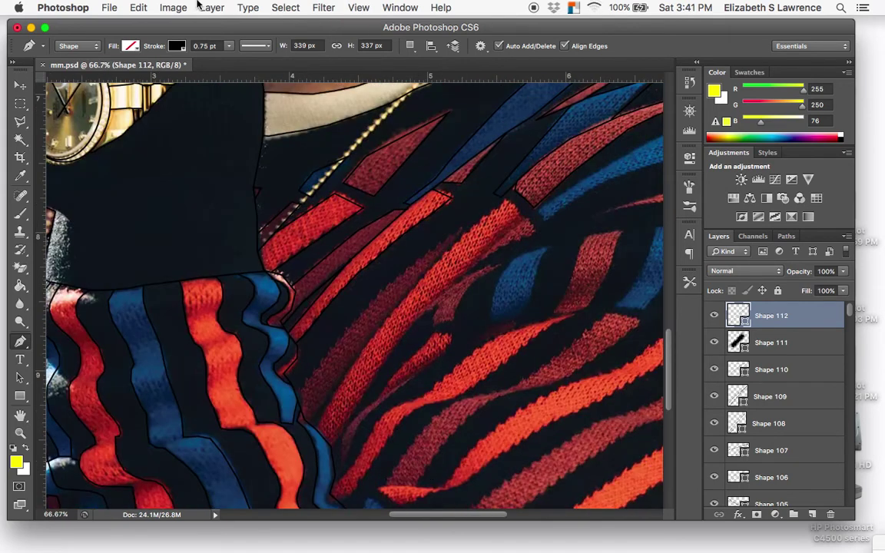
pyautogui.click(113, 7)
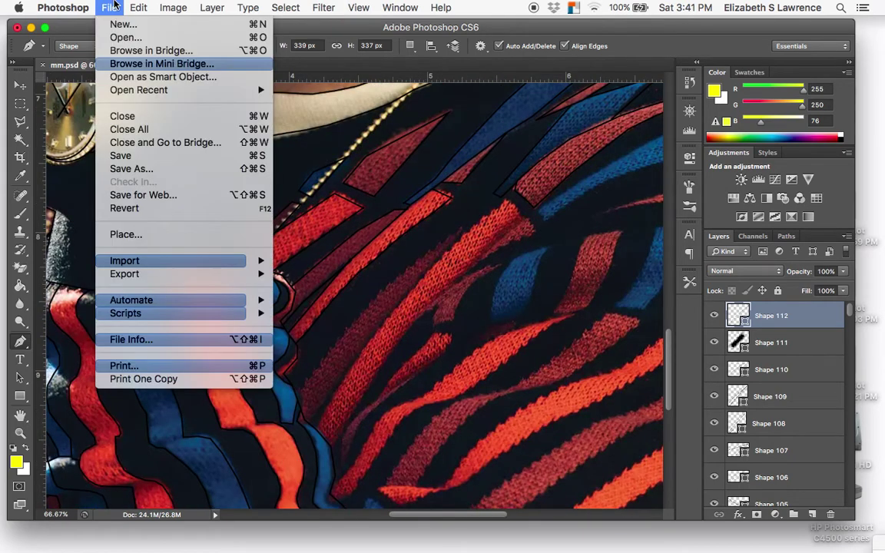
pyautogui.click(134, 159)
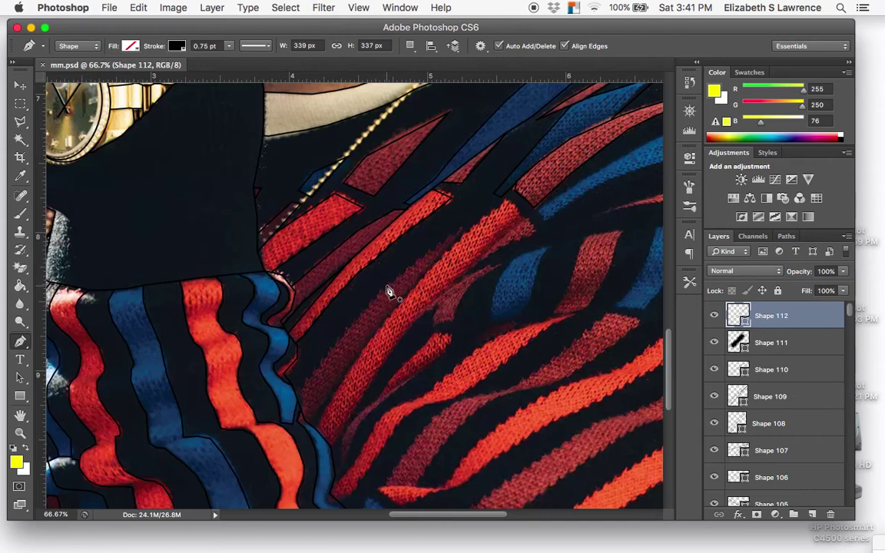
# - Start outlining the dark maroon stripe's upper edge from the blue form's outline beside its lower end
pyautogui.scroll(-3, 390, 291)
pyautogui.press('super+equal')
pyautogui.press('super+equal')
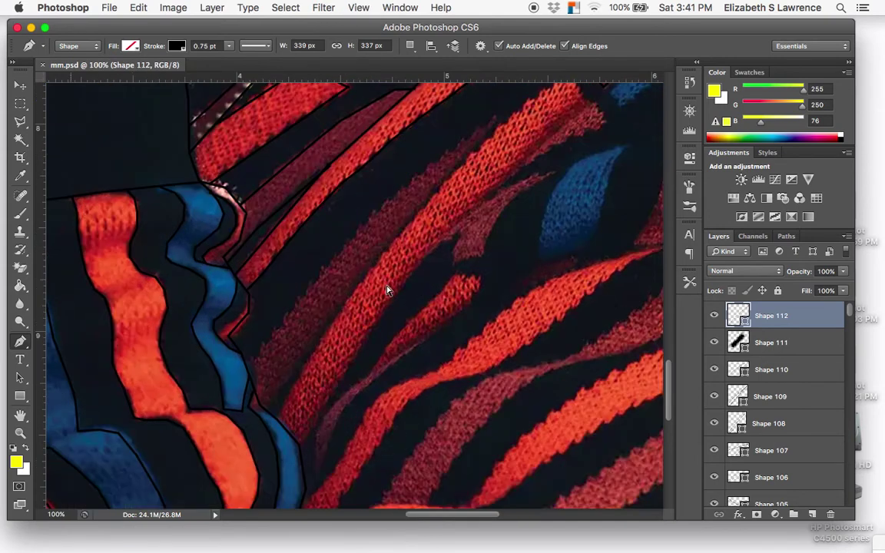
pyautogui.scroll(-5, 390, 291)
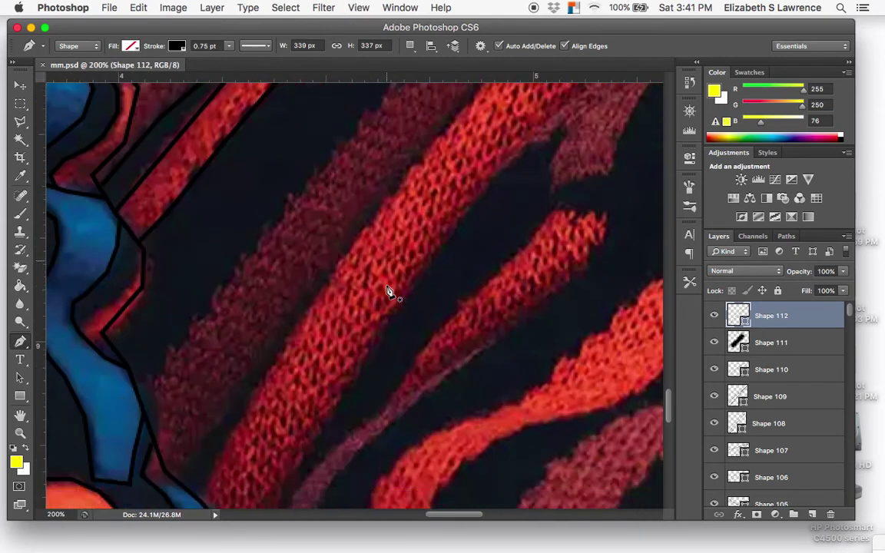
pyautogui.scroll(3, 389, 290)
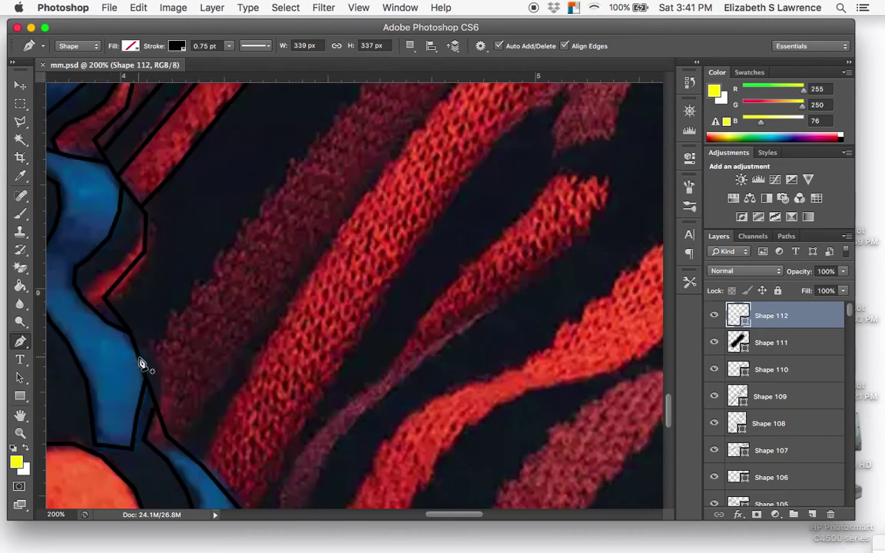
pyautogui.click(139, 357)
pyautogui.click(223, 259)
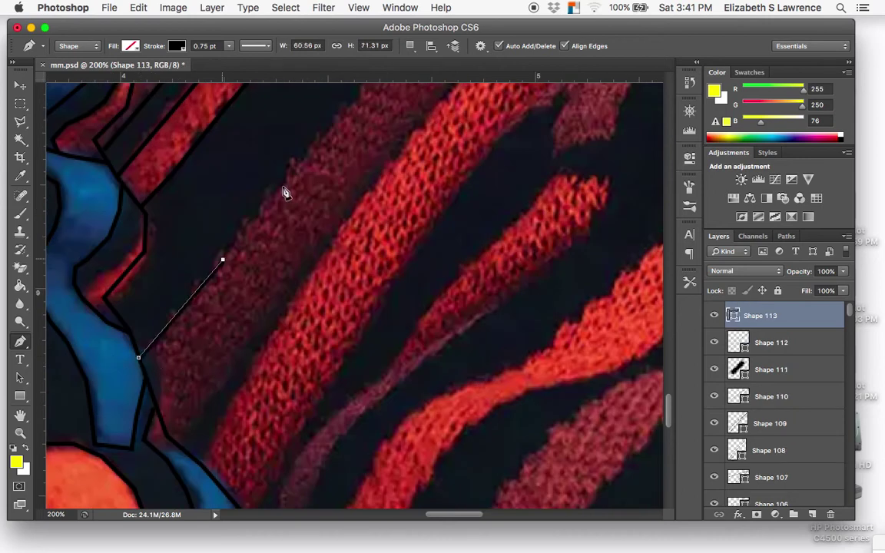
pyautogui.click(295, 173)
# - Extend the dark maroon stripe's upper edge to its pointed upper tip, about 364 by 359 px overall
pyautogui.scroll(7, 296, 185)
pyautogui.hscroll(3, 296, 185)
pyautogui.click(273, 311)
pyautogui.click(364, 228)
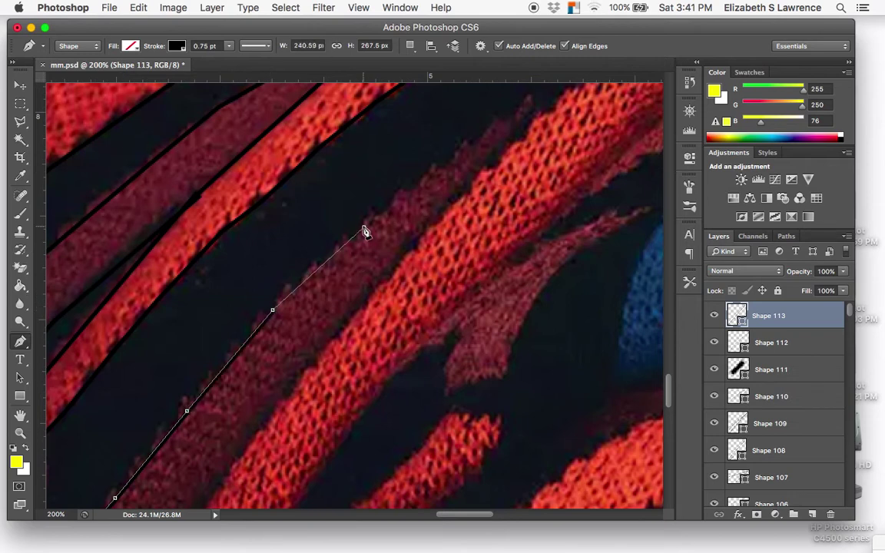
pyautogui.click(426, 176)
pyautogui.click(511, 113)
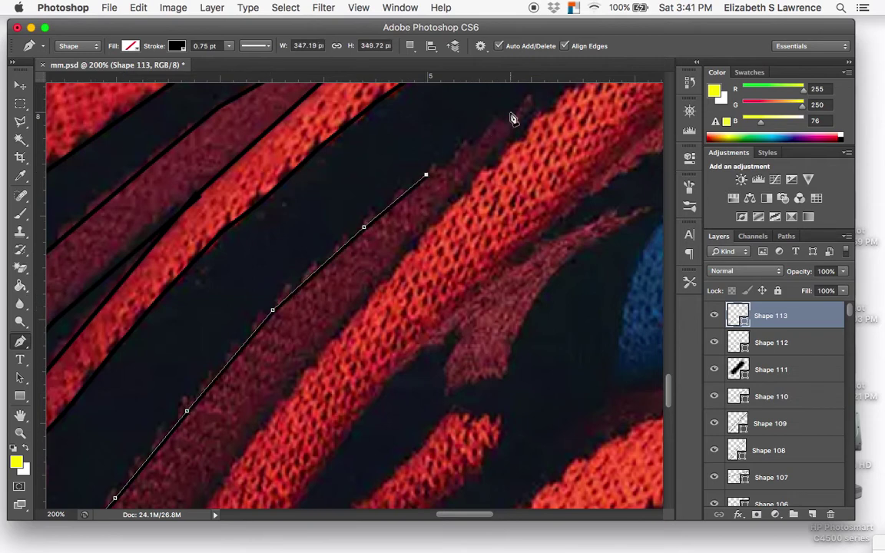
pyautogui.click(534, 100)
# - Trace the dark maroon stripe's lower edge from its tip back to the blue form, about 364 by 429 px overall
pyautogui.click(462, 187)
pyautogui.click(390, 272)
pyautogui.click(299, 381)
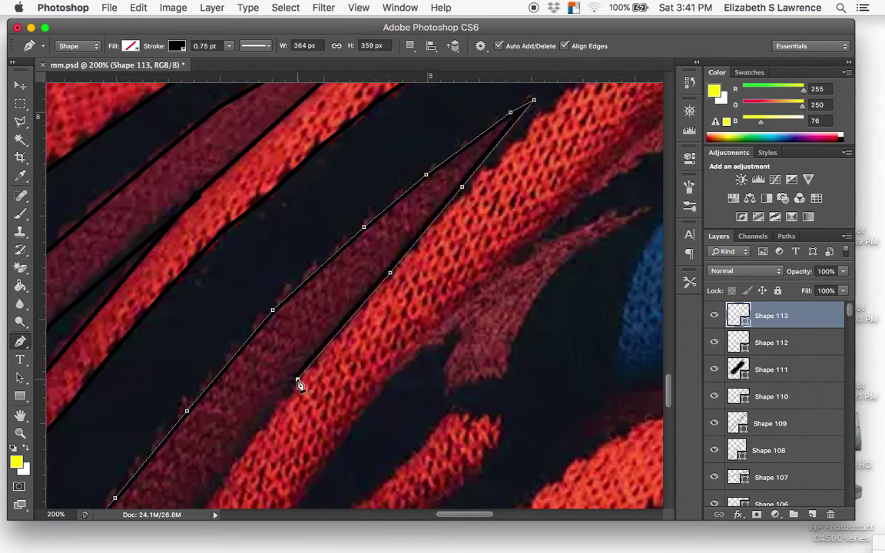
pyautogui.scroll(-7, 336, 320)
pyautogui.hscroll(-3, 336, 320)
pyautogui.scroll(-4, 335, 320)
pyautogui.hscroll(-3, 336, 320)
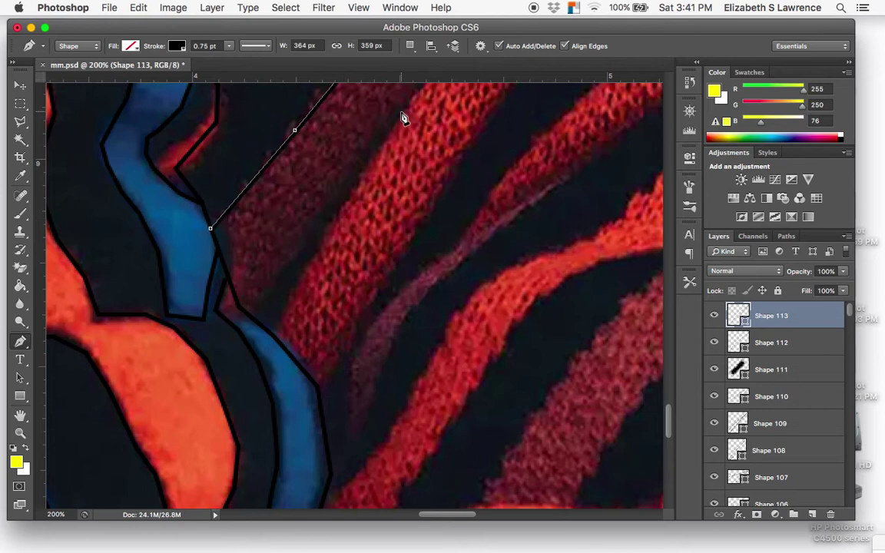
pyautogui.click(353, 179)
pyautogui.click(312, 240)
pyautogui.click(276, 306)
pyautogui.click(261, 325)
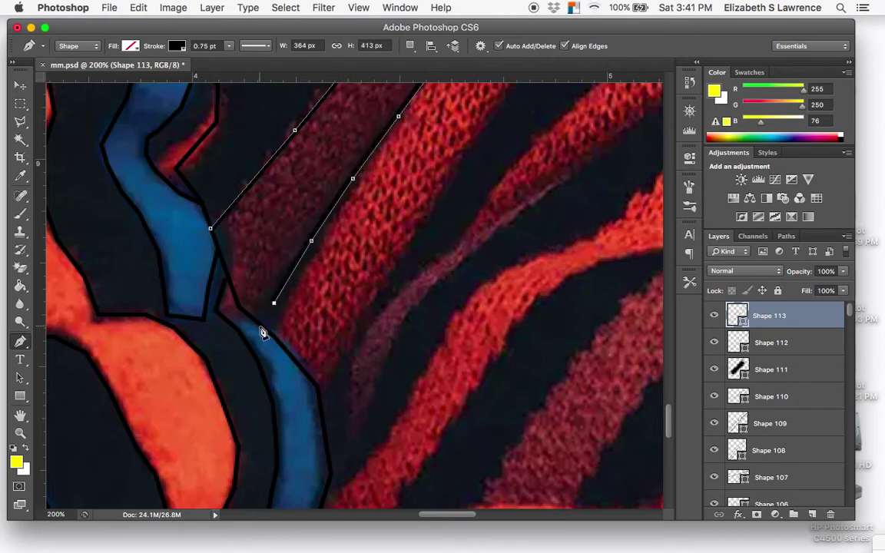
pyautogui.press('Return')
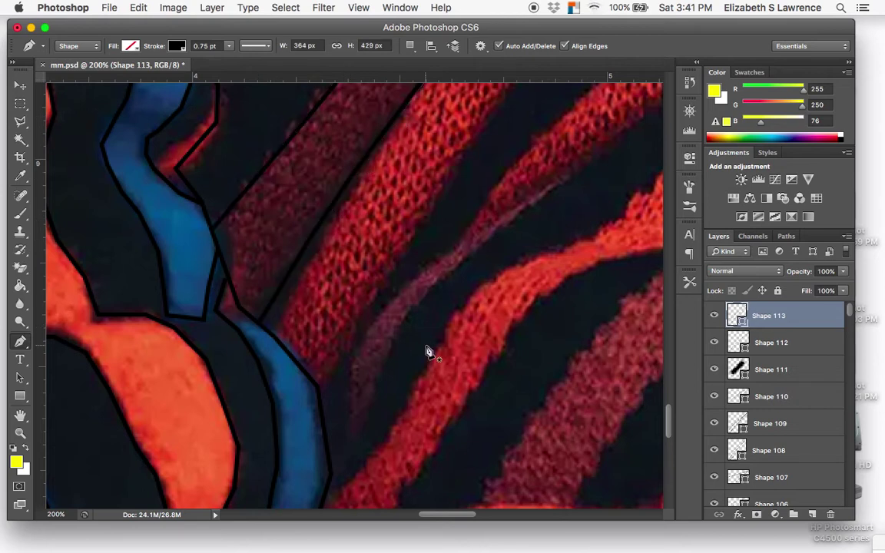
# - Trace the wide red stripe's lower edge from the blue form up to the small maroon patch, about 200 by 297 px
pyautogui.click(321, 389)
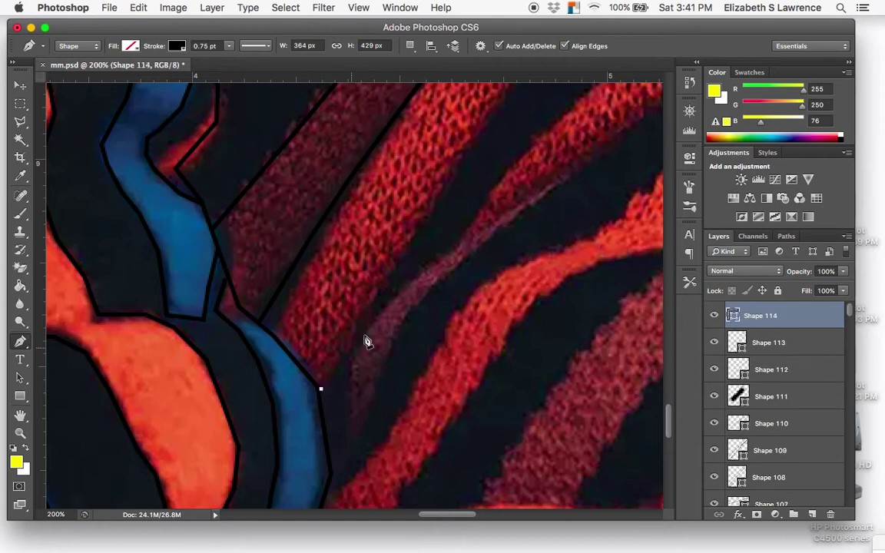
pyautogui.click(372, 316)
pyautogui.click(413, 227)
pyautogui.click(472, 135)
pyautogui.scroll(5, 472, 140)
pyautogui.hscroll(3, 471, 140)
pyautogui.scroll(5, 475, 142)
pyautogui.hscroll(3, 475, 143)
pyautogui.click(390, 294)
pyautogui.click(433, 249)
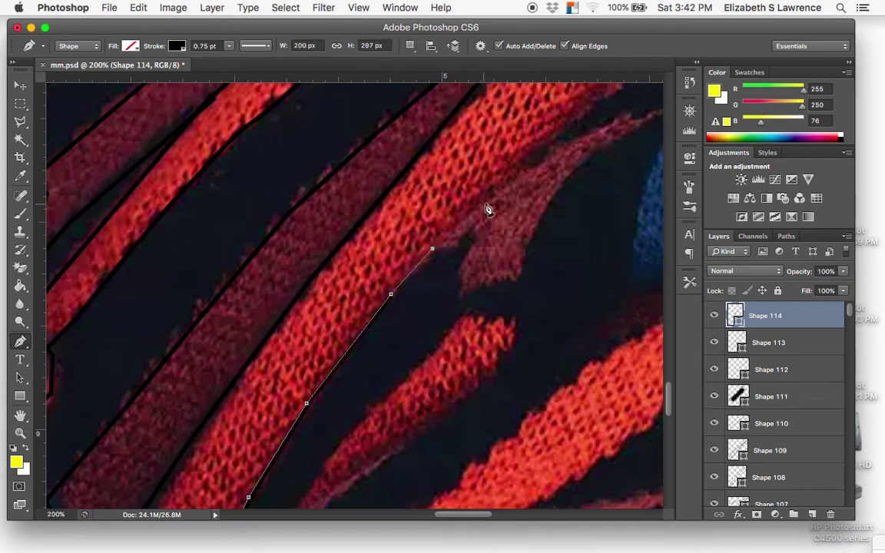
# - Extend the wide red stripe's lower edge alongside the small maroon patch, to about 290 by 379 px overall
pyautogui.click(489, 201)
pyautogui.scroll(5, 491, 202)
pyautogui.hscroll(3, 491, 201)
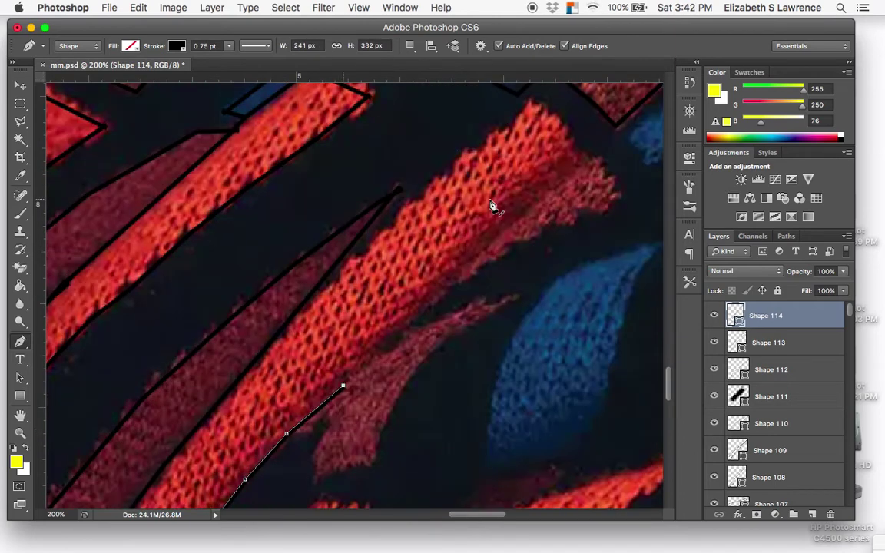
pyautogui.click(411, 321)
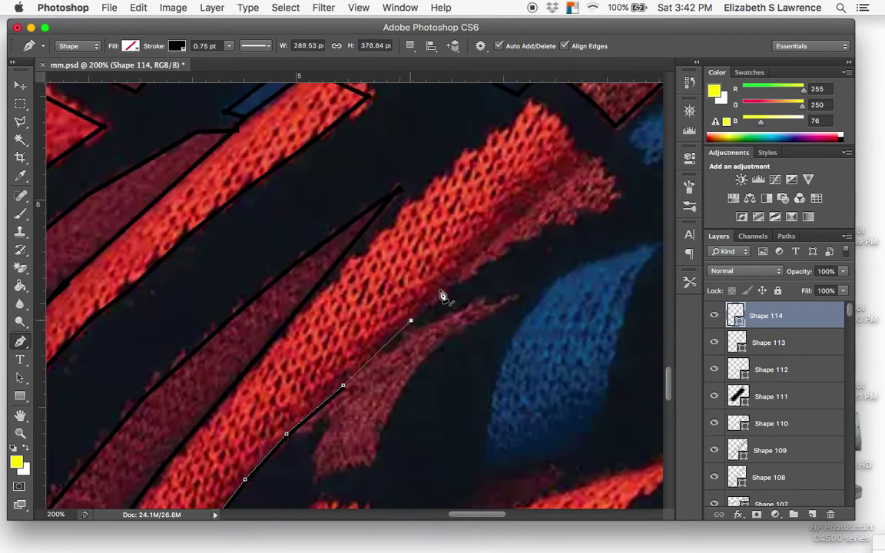
pyautogui.click(488, 252)
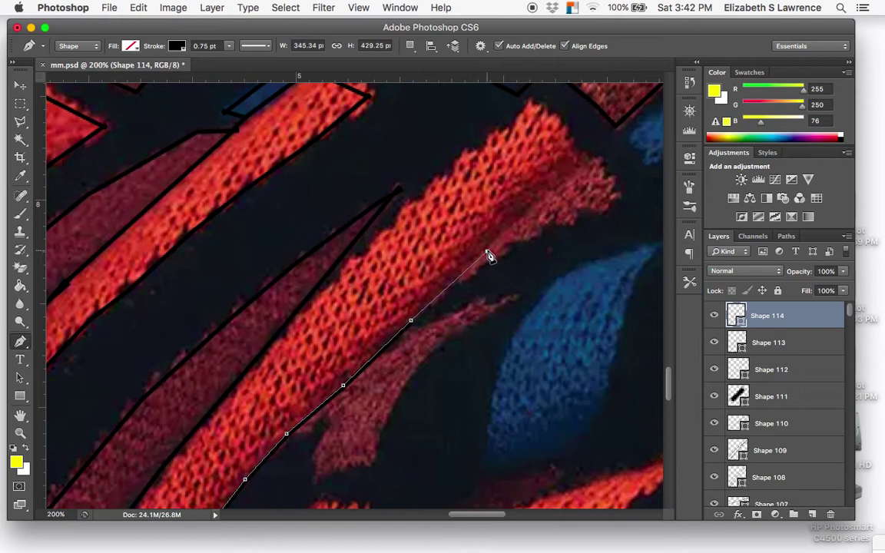
pyautogui.click(518, 222)
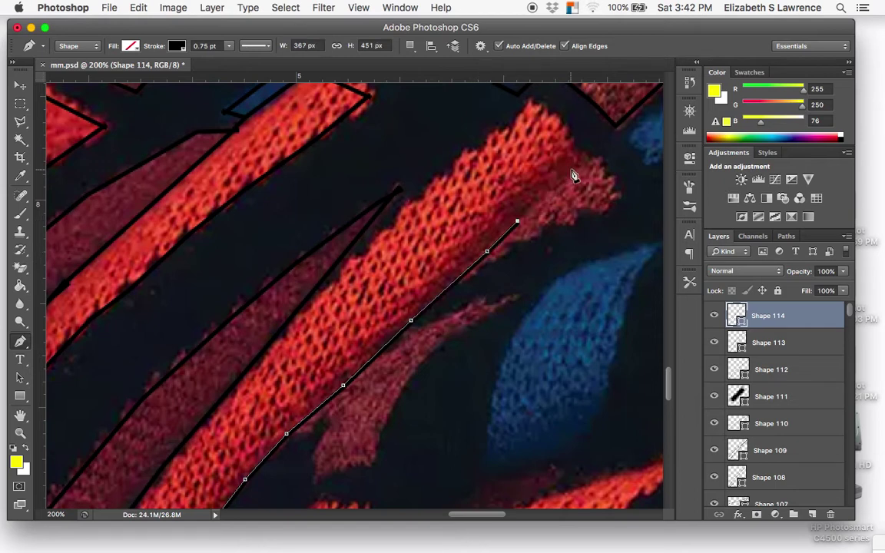
pyautogui.press('super+z')
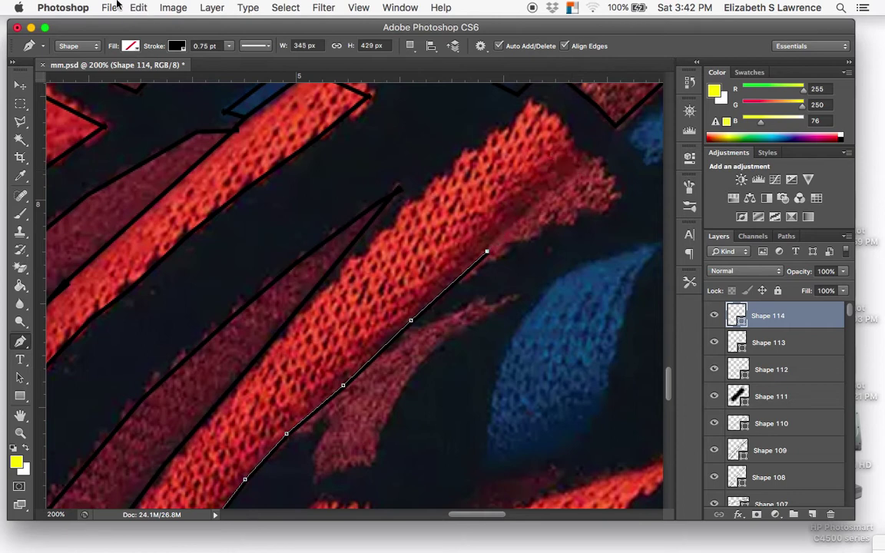
pyautogui.click(135, 7)
pyautogui.click(153, 50)
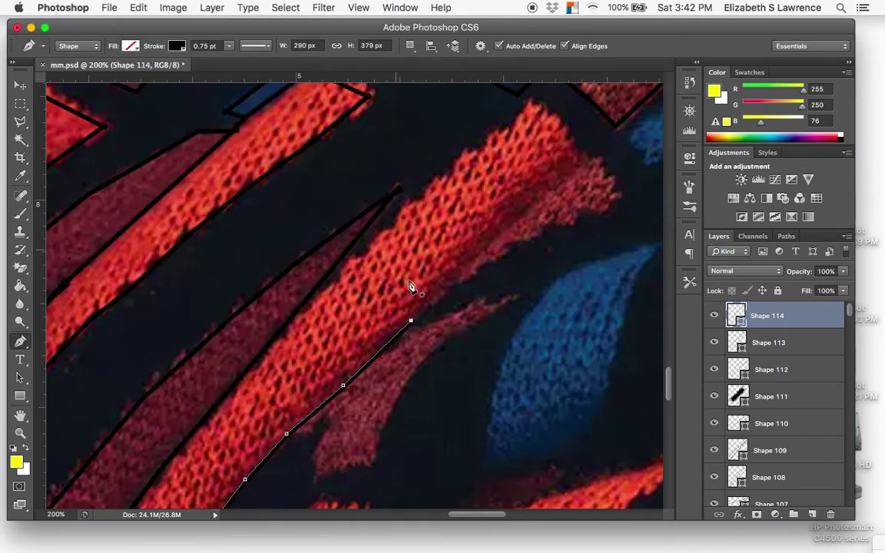
# - Start a new outline where the wide red stripe's lower edge stops and trace to its upper end's lower corner, about 151 by 92 px
pyautogui.press('Escape')
pyautogui.click(449, 288)
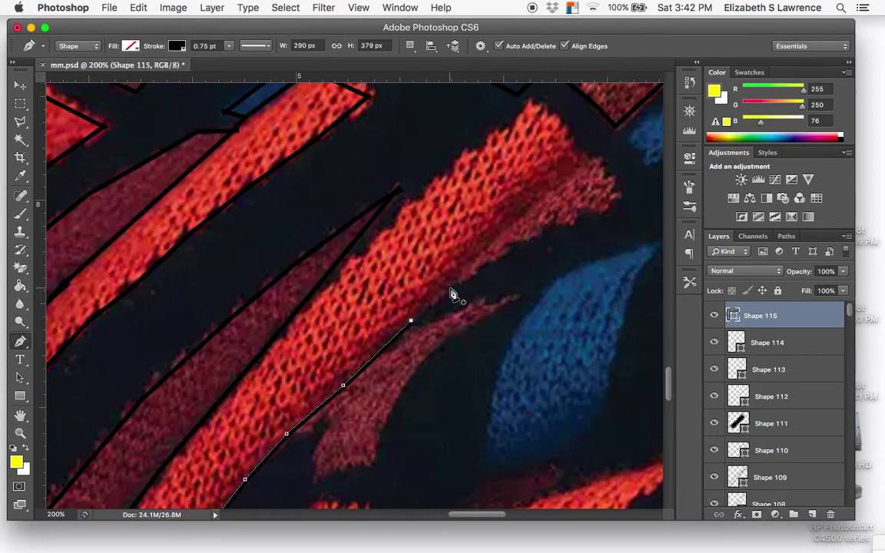
pyautogui.press('super+z')
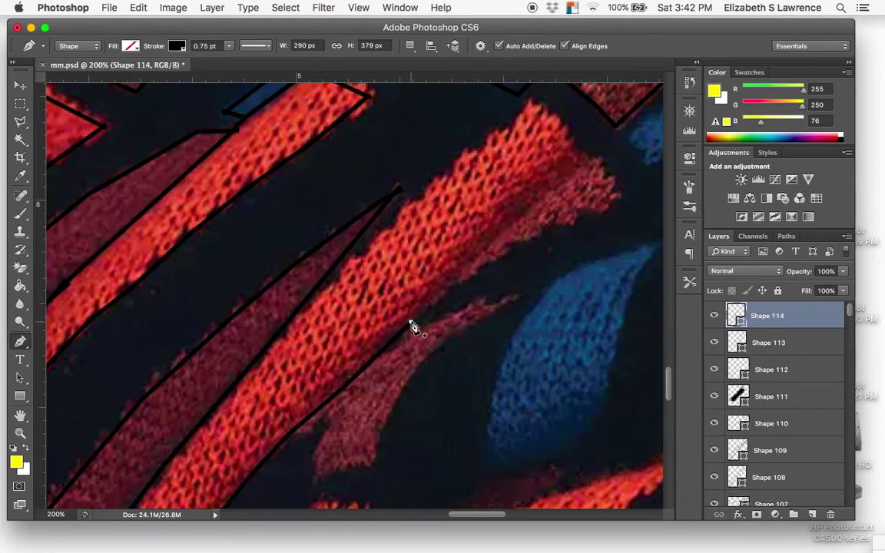
pyautogui.click(411, 322)
pyautogui.click(453, 288)
pyautogui.click(512, 248)
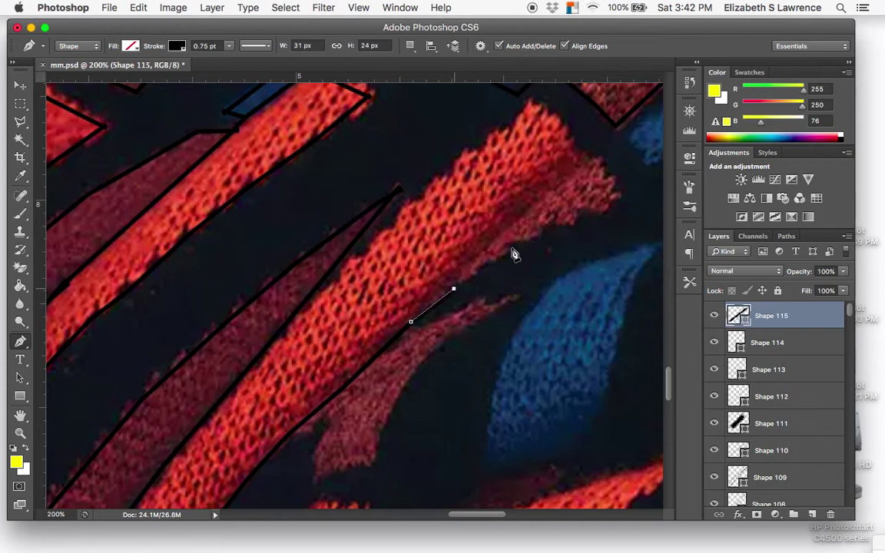
pyautogui.click(620, 194)
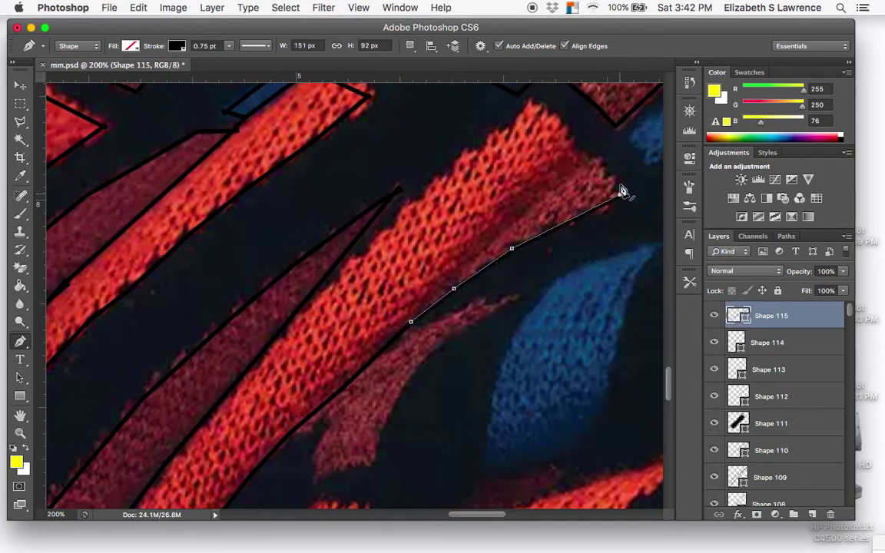
# - Trace across the red stripe's upper end and back along its upper edge to the dark maroon stripe, about 196 by 160 px overall
pyautogui.click(530, 101)
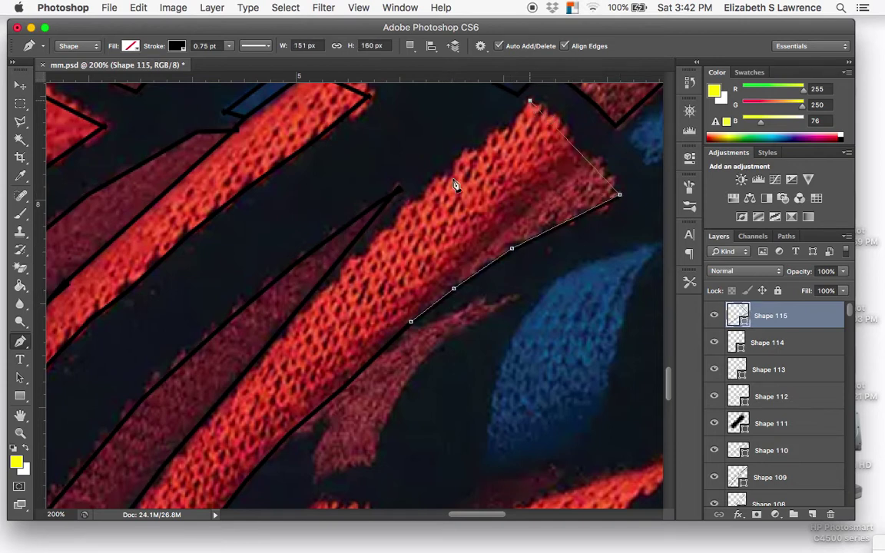
pyautogui.click(400, 209)
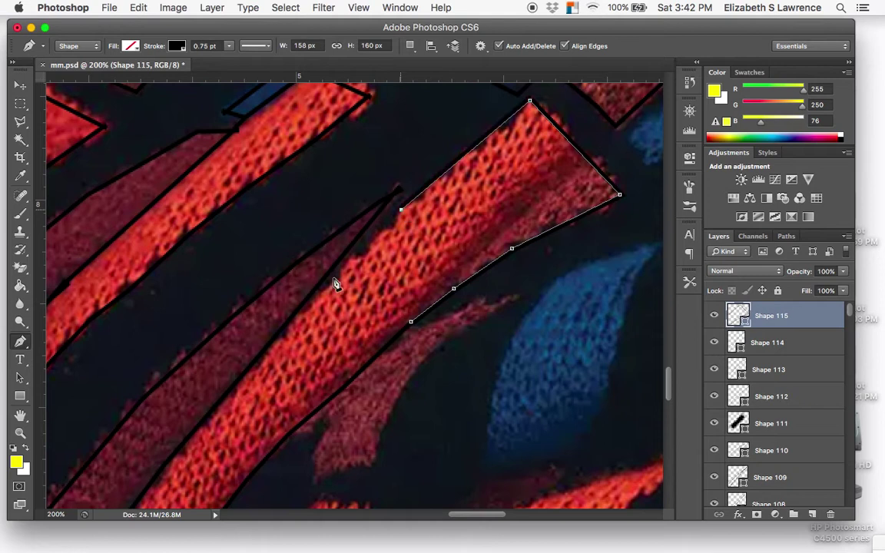
pyautogui.click(349, 250)
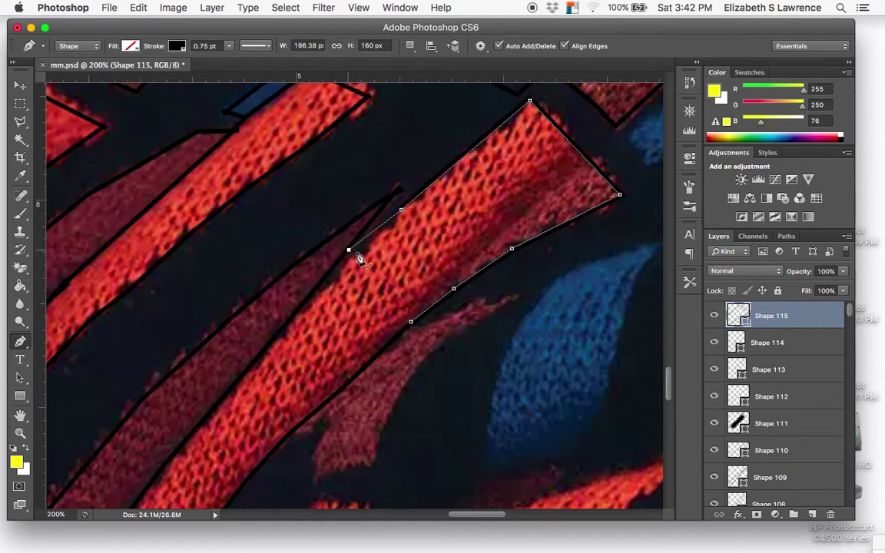
pyautogui.press('Return')
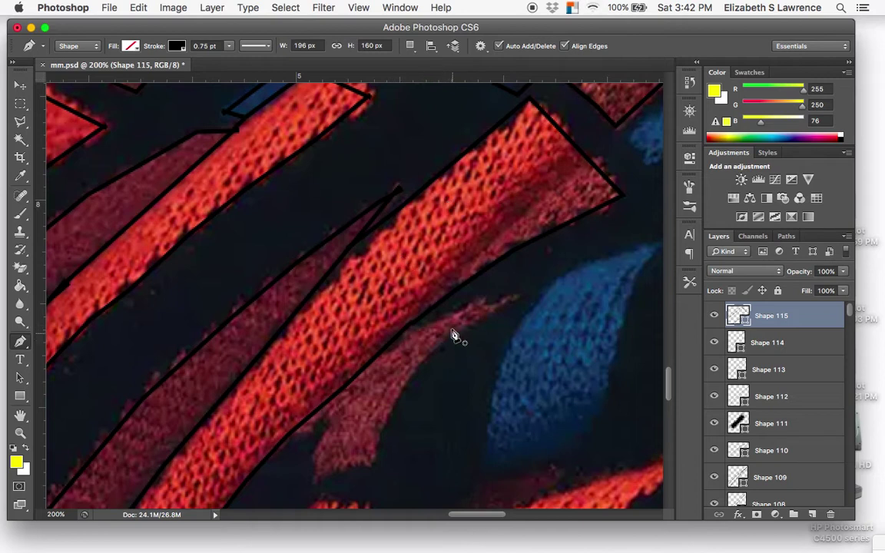
pyautogui.press('super+equal')
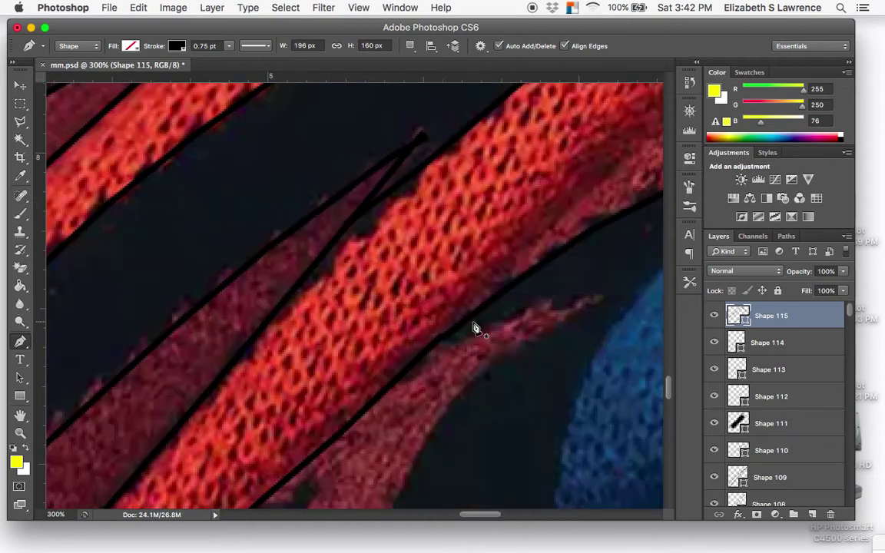
pyautogui.click(20, 85)
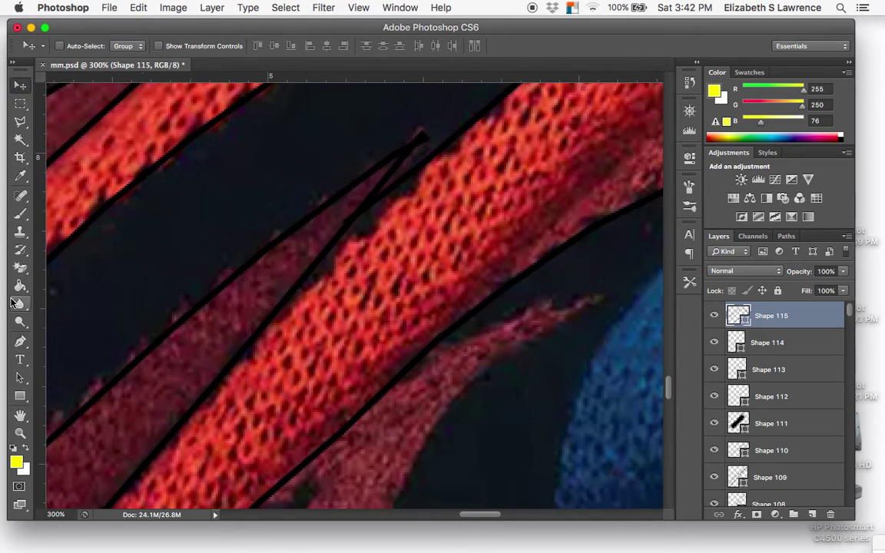
pyautogui.click(21, 342)
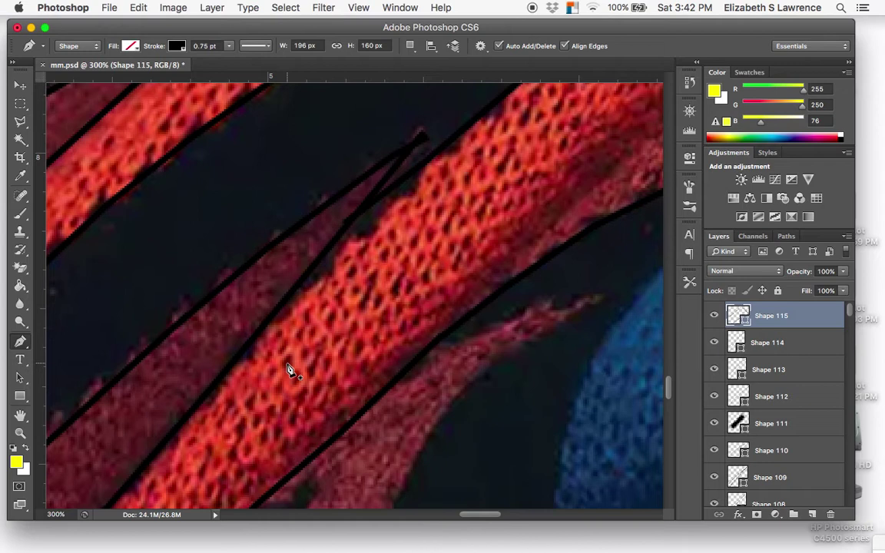
pyautogui.press('super+minus')
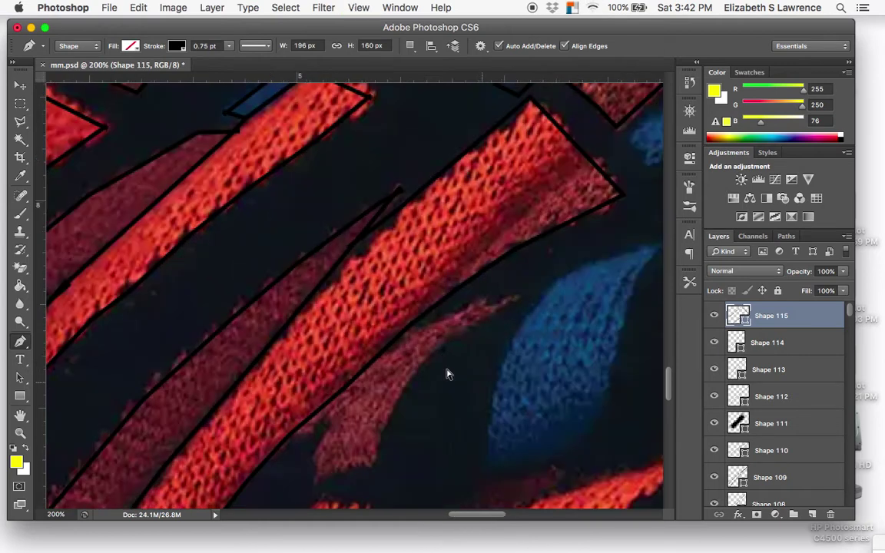
# - Start outlining the small maroon patch from the red stripe's lower edge around the patch's lower end, about 74 by 43 px
pyautogui.click(283, 442)
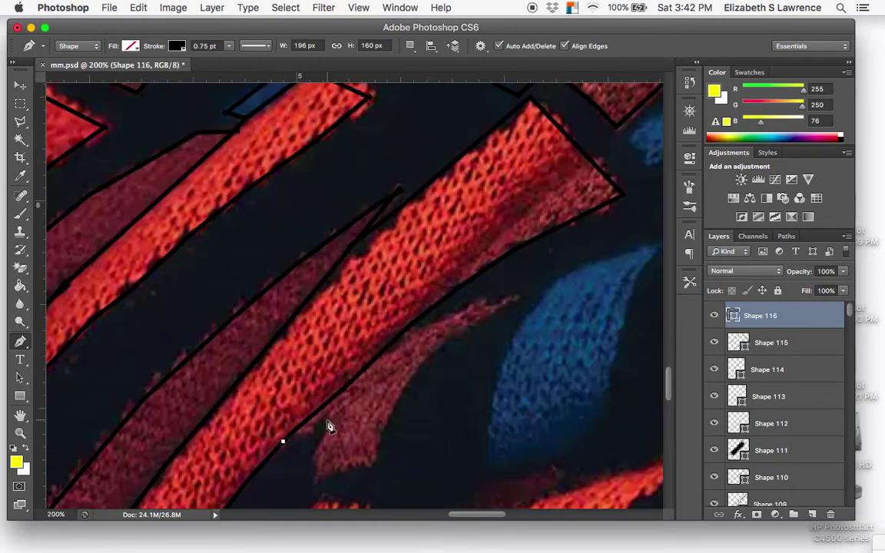
pyautogui.click(325, 421)
pyautogui.click(317, 480)
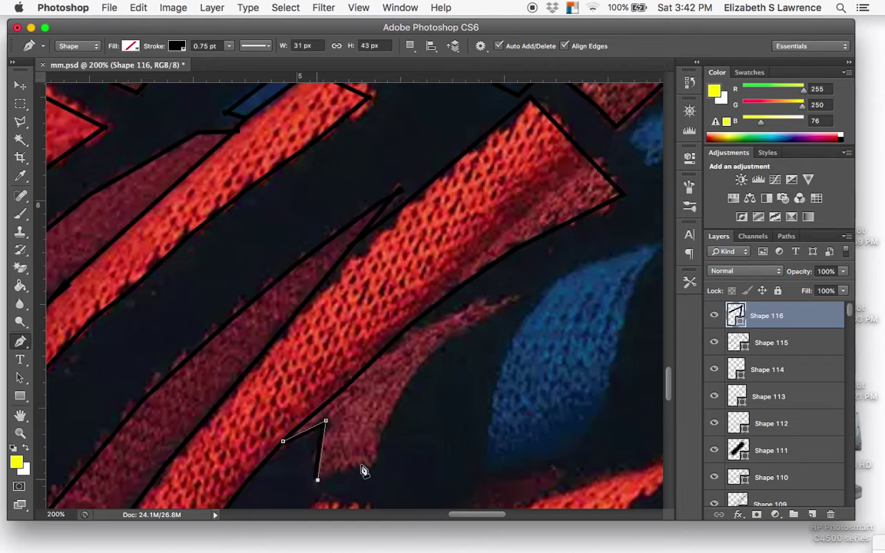
pyautogui.click(367, 465)
pyautogui.click(385, 426)
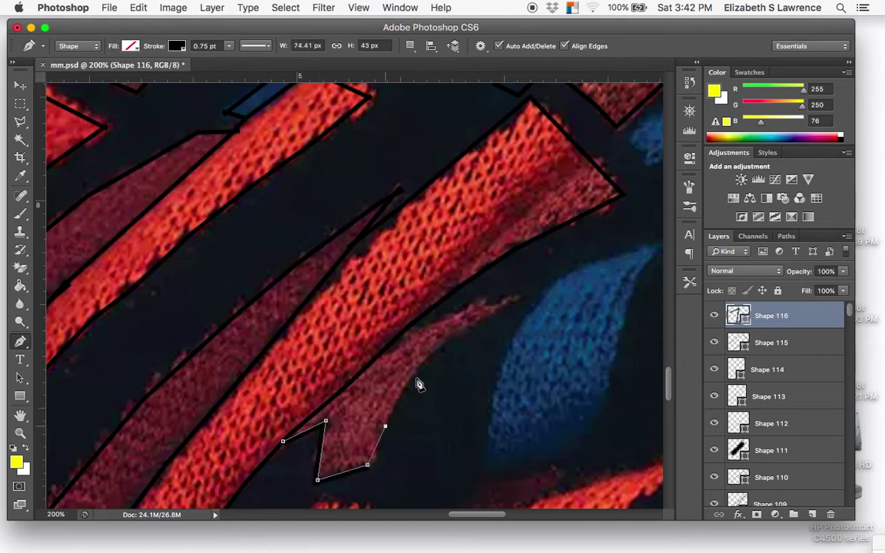
# - Trace the maroon patch's outer edge to its pointed tip and back to the red stripe, about 165 by 134 px overall
pyautogui.click(422, 362)
pyautogui.click(467, 327)
pyautogui.click(511, 296)
pyautogui.click(426, 325)
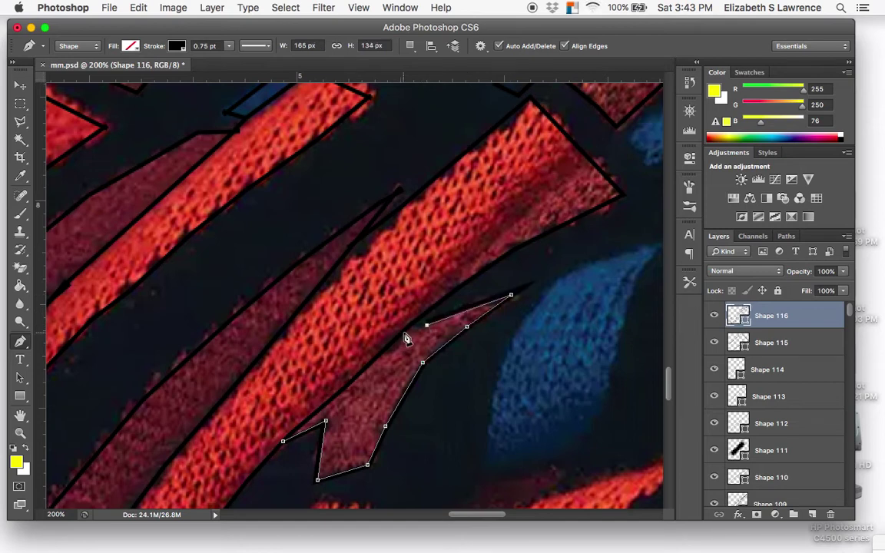
pyautogui.click(403, 334)
pyautogui.press('Return')
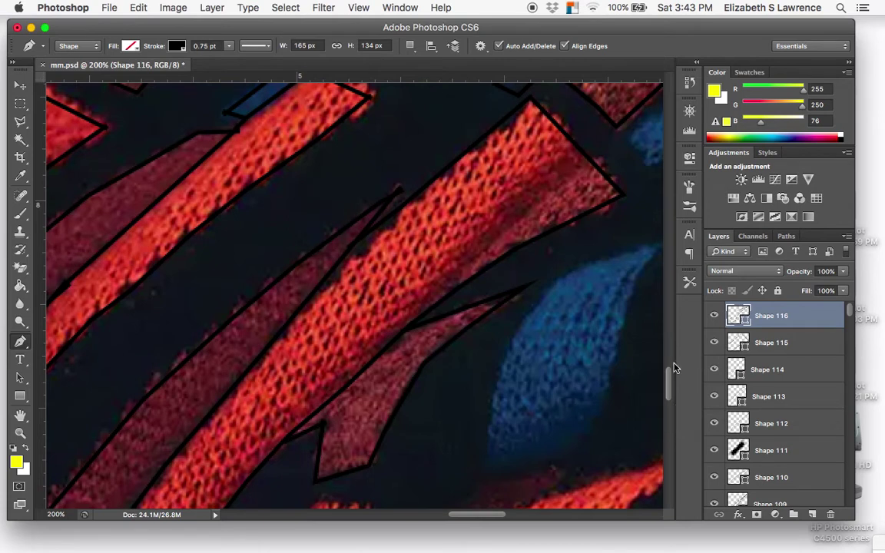
# - Outline the long light blue stripe's lower end and the first part of its upper edge, about 300 by 197 px
pyautogui.scroll(5, 567, 340)
pyautogui.scroll(10, 482, 340)
pyautogui.hscroll(5, 482, 340)
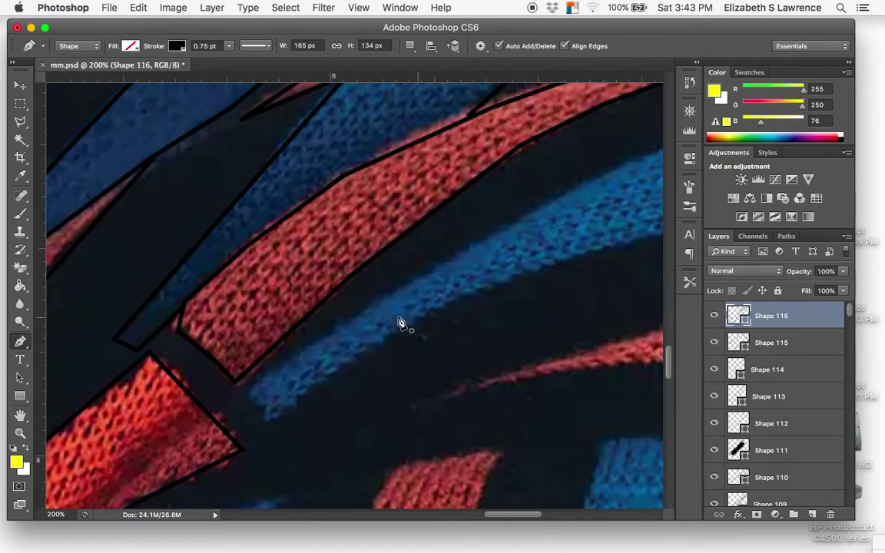
pyautogui.hscroll(2, 261, 399)
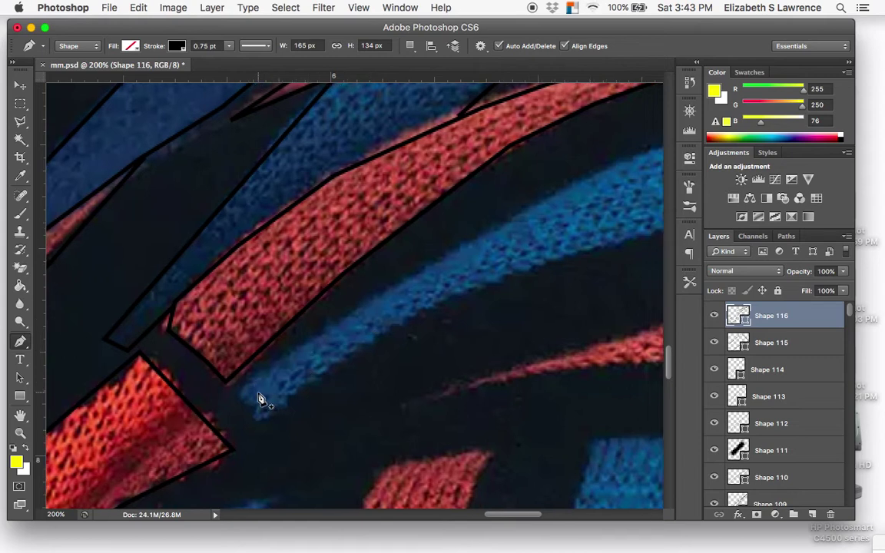
pyautogui.hscroll(8, 260, 400)
pyautogui.scroll(2, 260, 399)
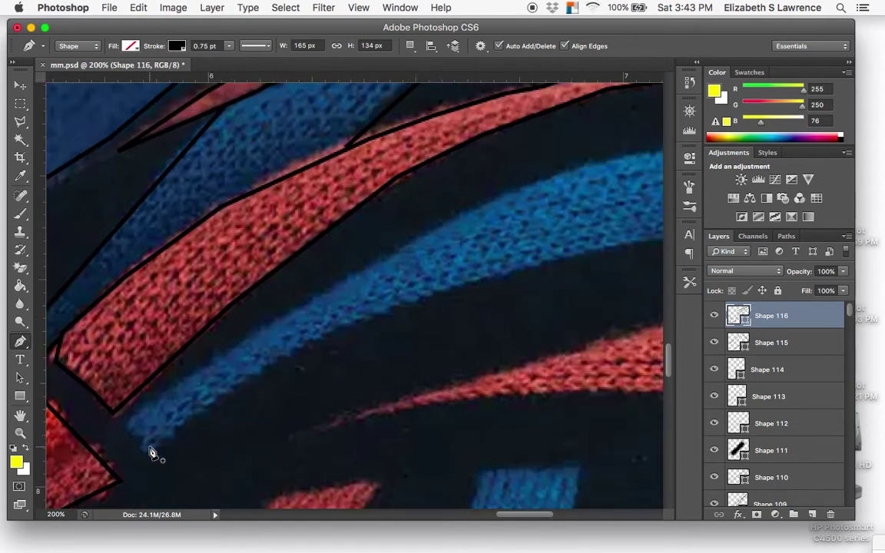
pyautogui.click(148, 449)
pyautogui.click(127, 420)
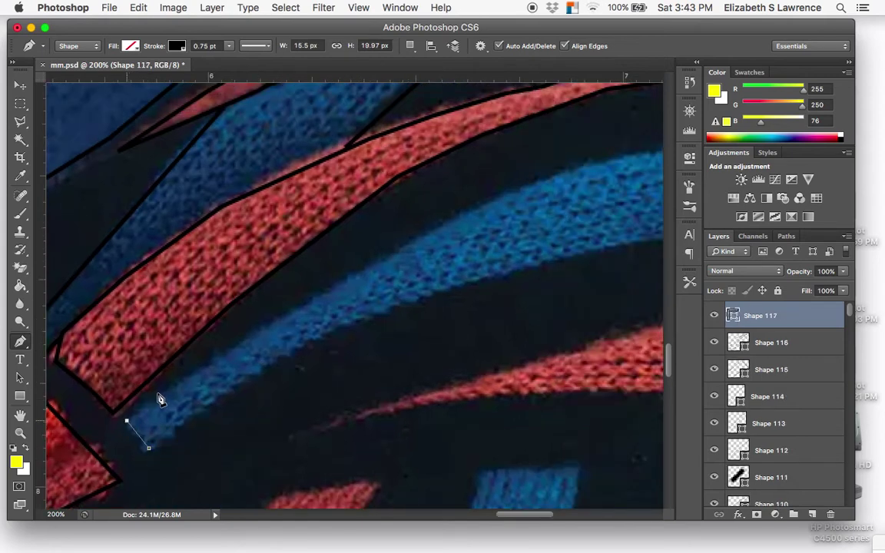
pyautogui.click(201, 368)
pyautogui.click(306, 304)
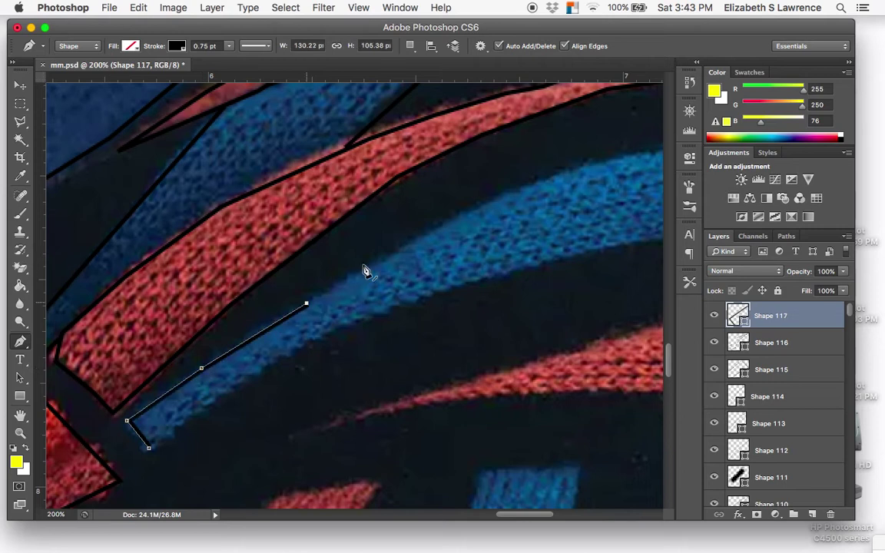
pyautogui.click(419, 237)
pyautogui.click(543, 182)
# - Extend the blue stripe's upper edge along the adjoining coral section to the photo's edge, about 658 by 224 px overall
pyautogui.hscroll(6, 593, 201)
pyautogui.hscroll(8, 438, 223)
pyautogui.hscroll(-5, 294, 242)
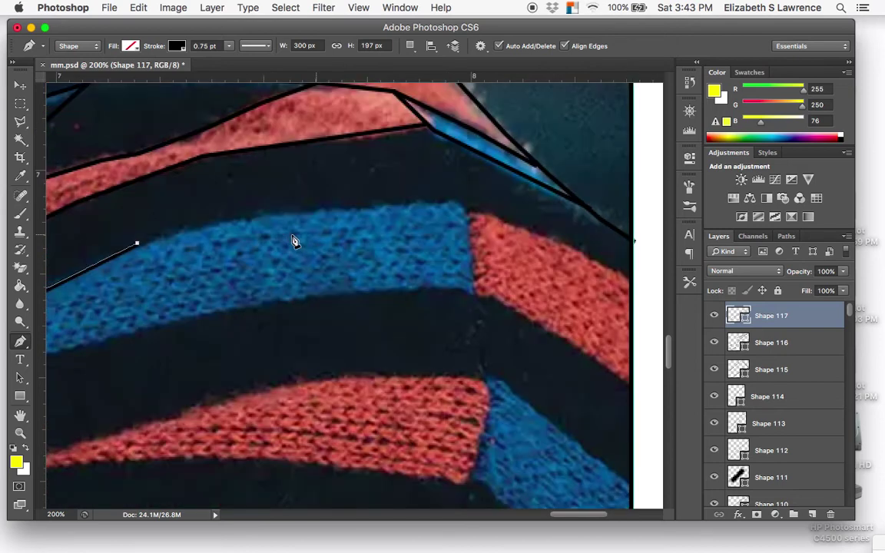
pyautogui.click(211, 226)
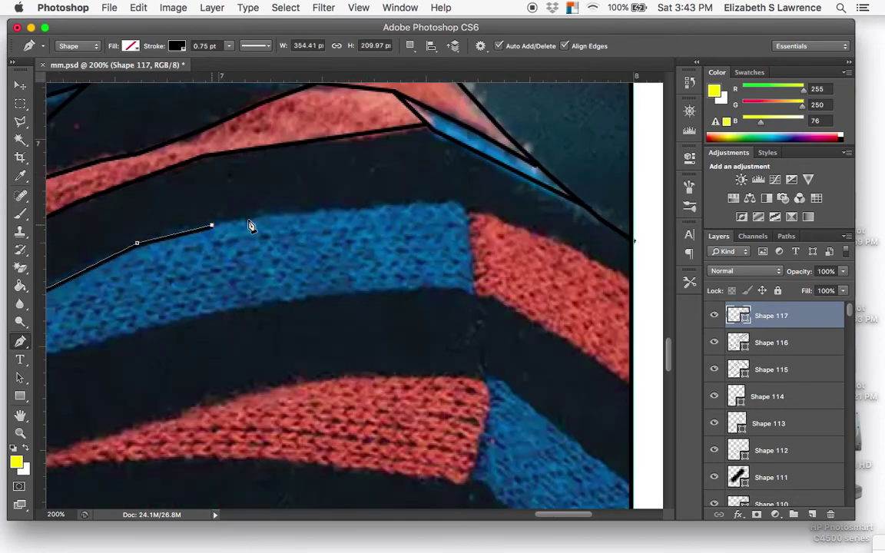
pyautogui.click(292, 212)
pyautogui.click(379, 206)
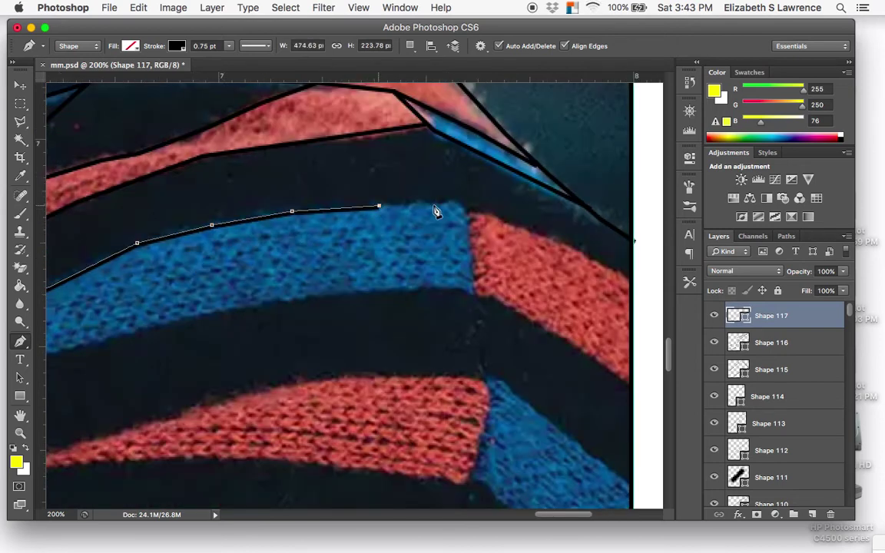
pyautogui.click(524, 230)
pyautogui.hscroll(6, 527, 234)
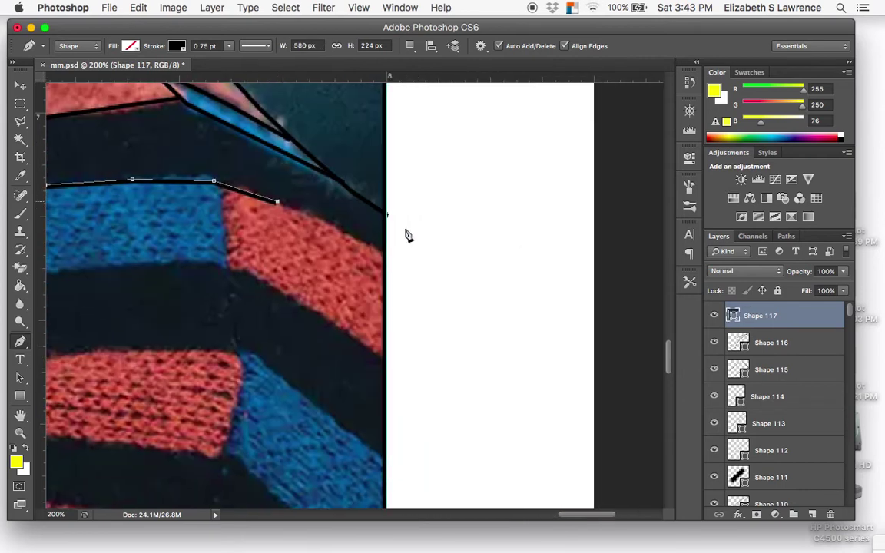
pyautogui.click(387, 254)
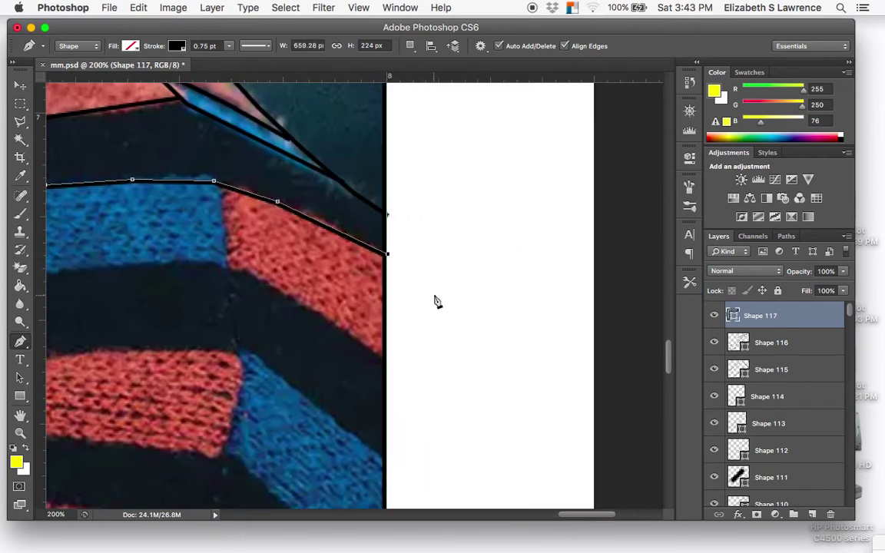
pyautogui.press('Return')
pyautogui.hscroll(-6, 389, 288)
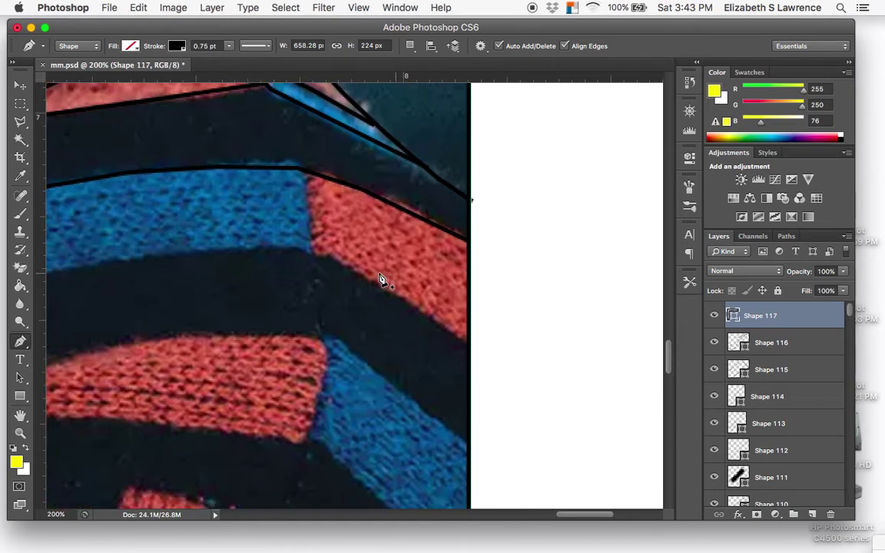
pyautogui.hscroll(-10, 382, 279)
pyautogui.scroll(-5, 382, 279)
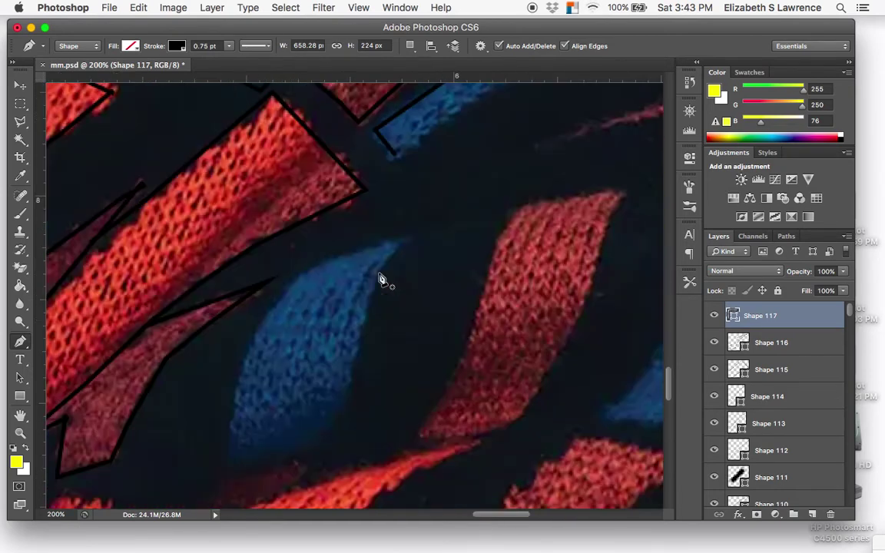
# - Examine the fabric from the long light blue stripe across to the wavy blue band, checking which stripes and patches are outlined
pyautogui.scroll(-3, 327, 315)
pyautogui.hscroll(-4, 369, 308)
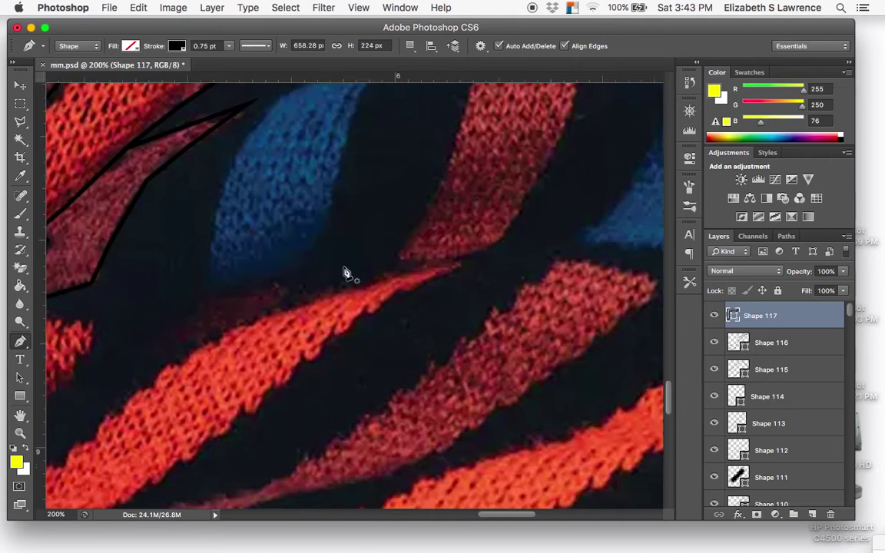
pyautogui.hscroll(-8, 421, 284)
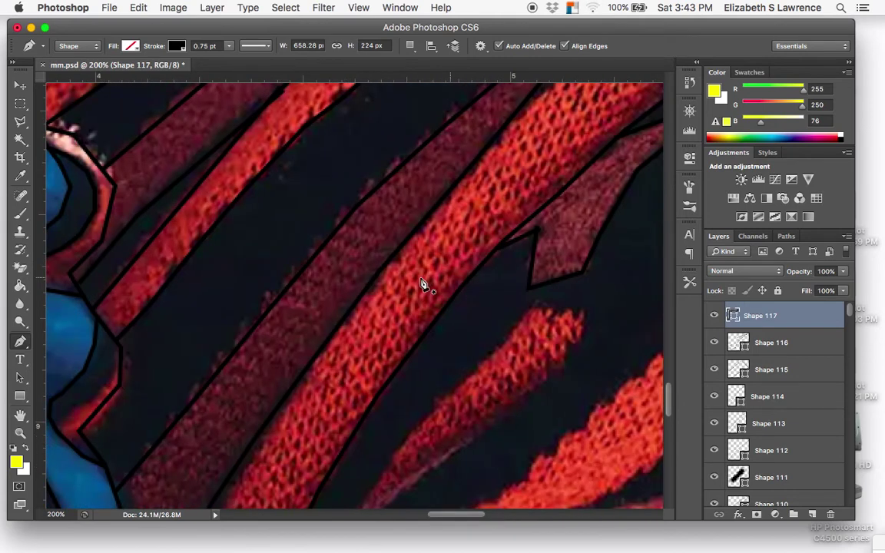
pyautogui.hscroll(-3, 415, 282)
pyautogui.scroll(-1, 416, 281)
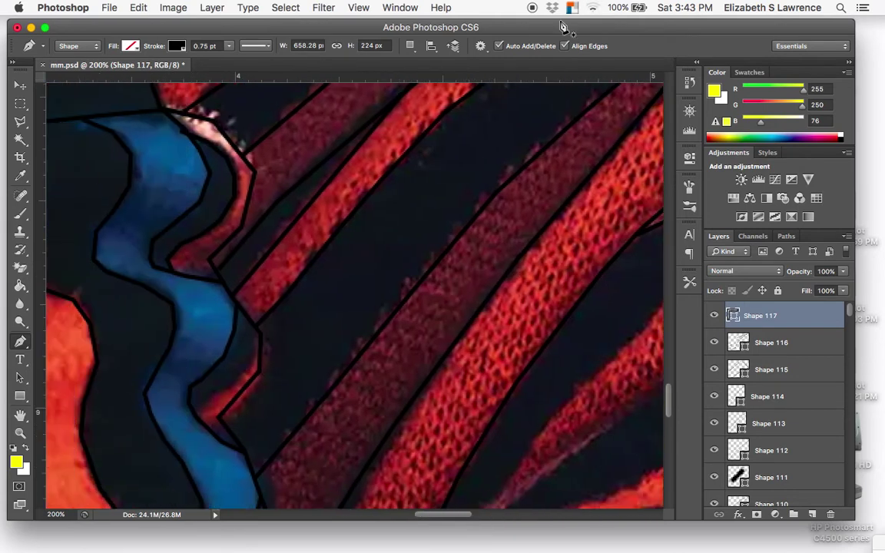
pyautogui.hscroll(-2, 573, 123)
pyautogui.scroll(-1, 573, 123)
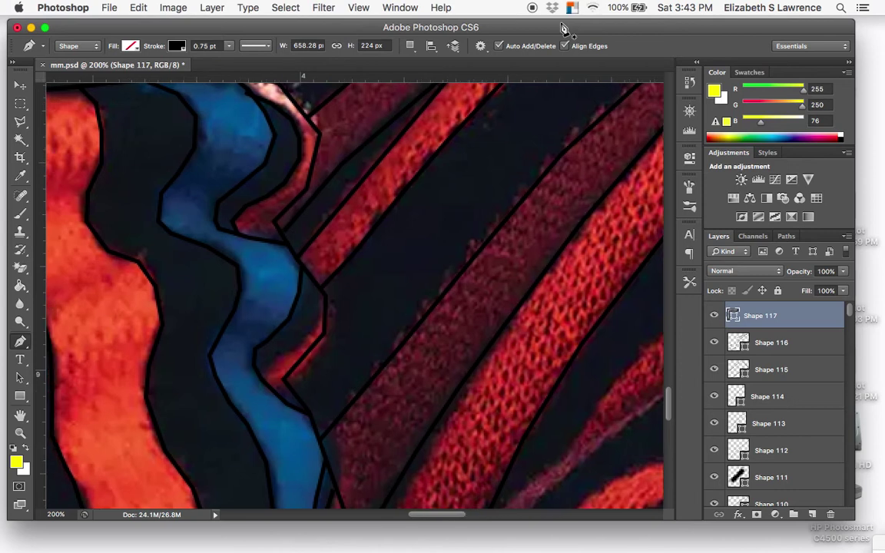
pyautogui.hscroll(3, 578, 169)
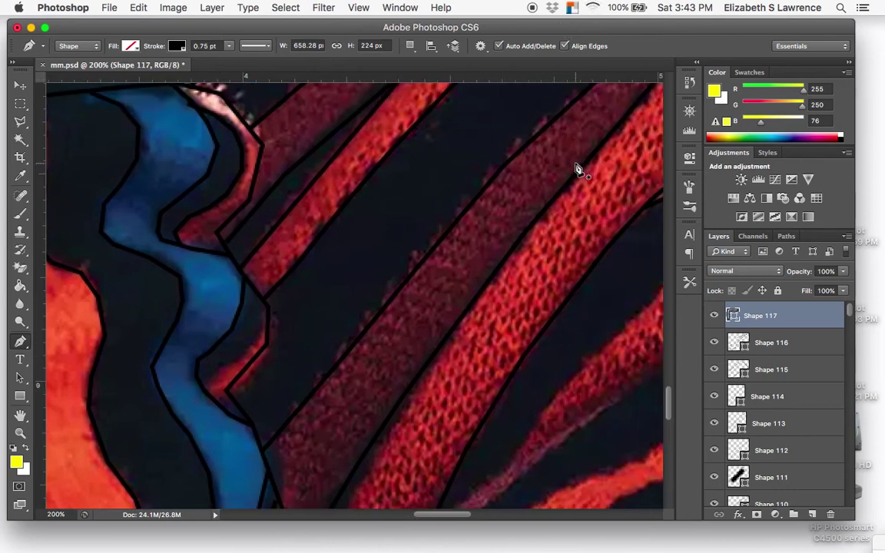
pyautogui.hscroll(3, 578, 169)
pyautogui.scroll(2, 578, 169)
pyautogui.hscroll(5, 578, 169)
pyautogui.scroll(-1, 578, 169)
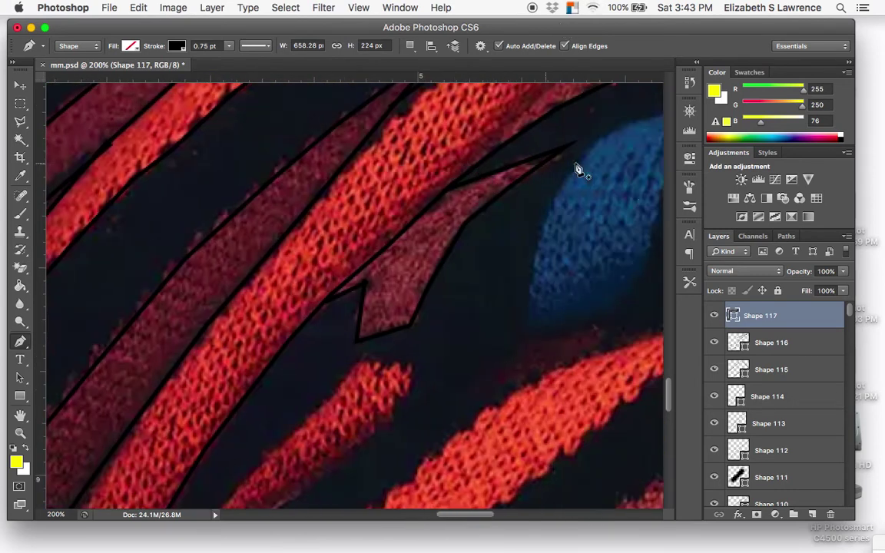
pyautogui.hscroll(5, 578, 169)
pyautogui.scroll(3, 578, 169)
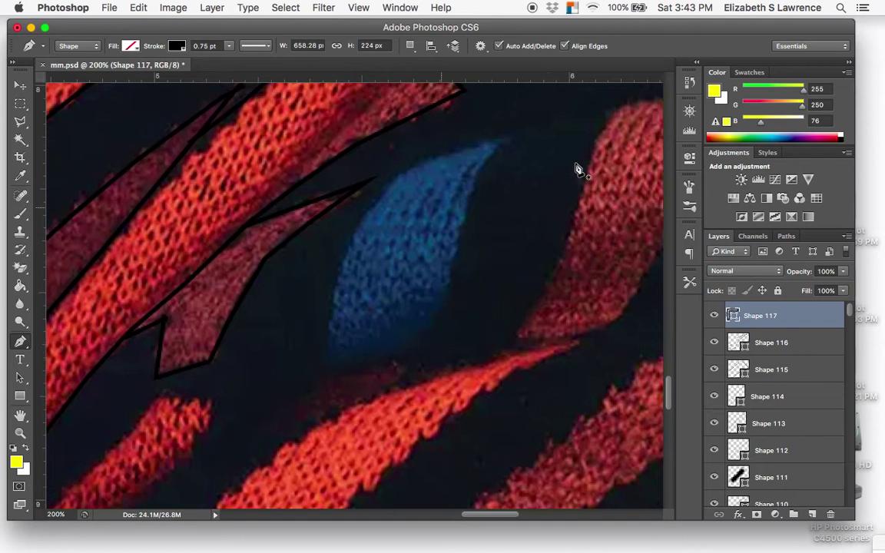
pyautogui.hscroll(4, 578, 169)
pyautogui.scroll(2, 578, 169)
pyautogui.hscroll(3, 561, 178)
pyautogui.scroll(3, 561, 177)
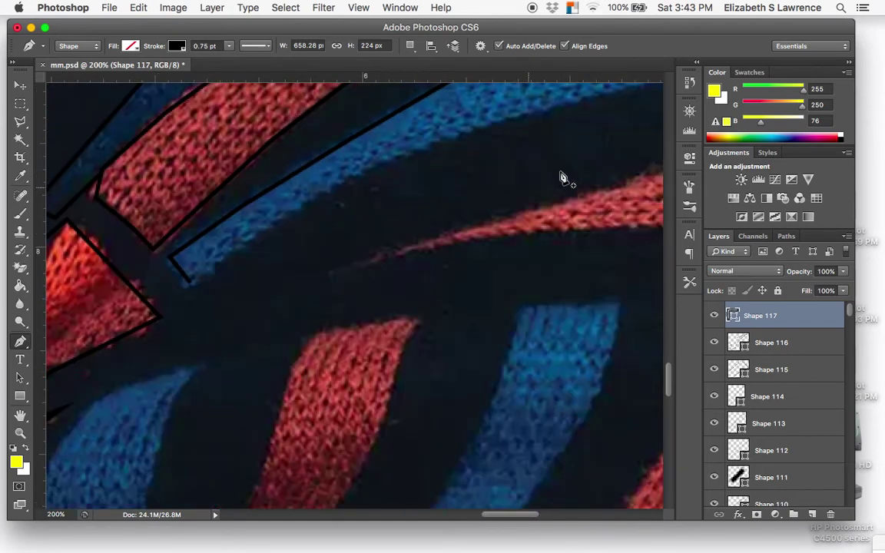
# - Start a new Pen tool outline along the long light blue stripe's lower edge from its lower end, about 219 by 115 px
pyautogui.click(192, 282)
pyautogui.click(243, 243)
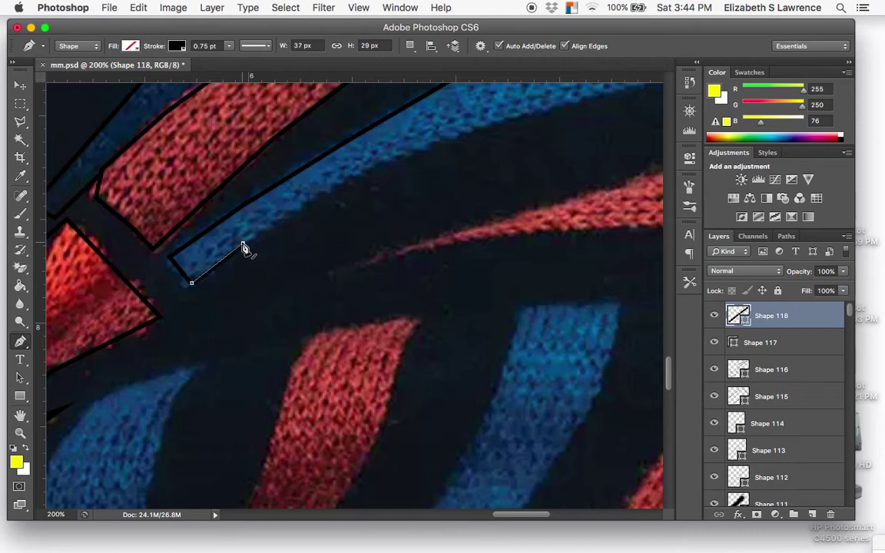
pyautogui.click(278, 223)
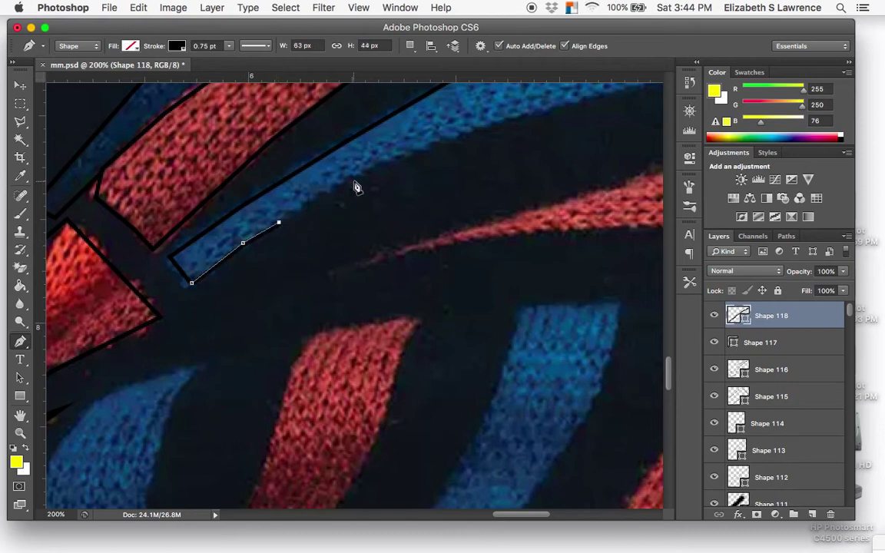
pyautogui.click(352, 182)
pyautogui.click(411, 154)
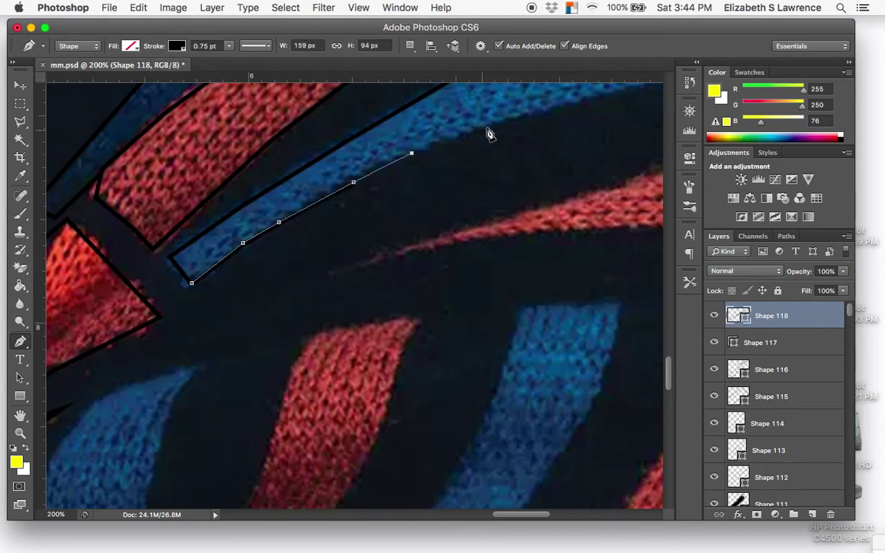
pyautogui.hscroll(5, 492, 134)
pyautogui.scroll(2, 491, 134)
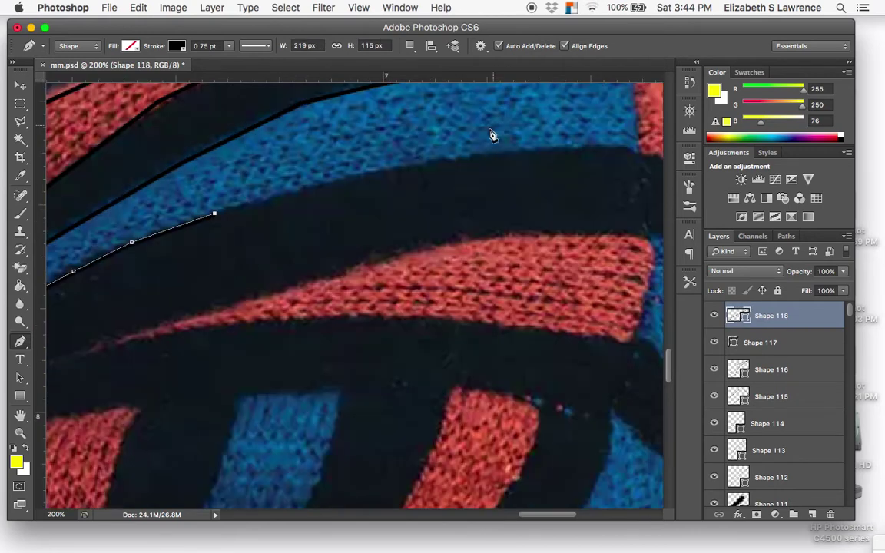
# - Extend the light blue stripe's lower-edge outline toward the adjoining coral section, about 481 by 165 px overall
pyautogui.click(311, 187)
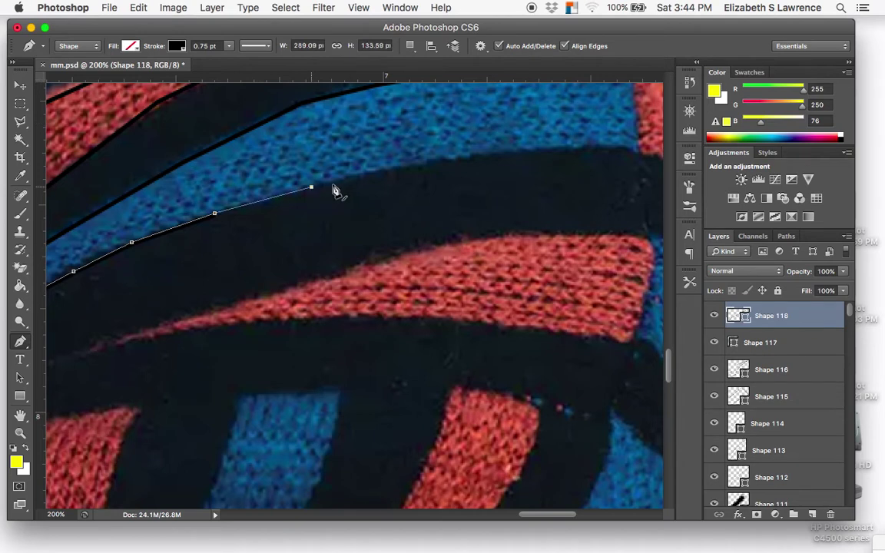
pyautogui.click(374, 169)
pyautogui.click(481, 155)
pyautogui.click(577, 147)
pyautogui.hscroll(10, 578, 150)
pyautogui.scroll(1, 579, 150)
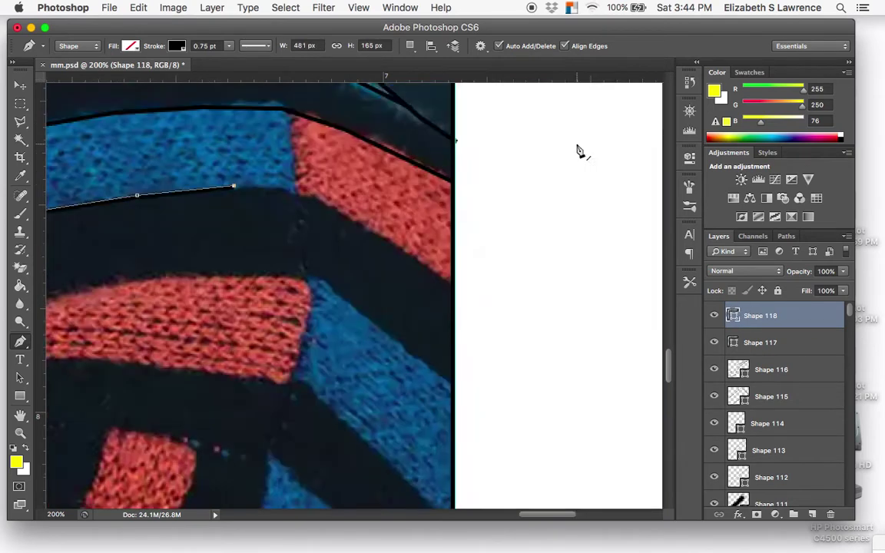
# - Continue the lower-edge outline along the coral section to the photo's edge and finish the path, about 640 by 165 px overall
pyautogui.click(226, 191)
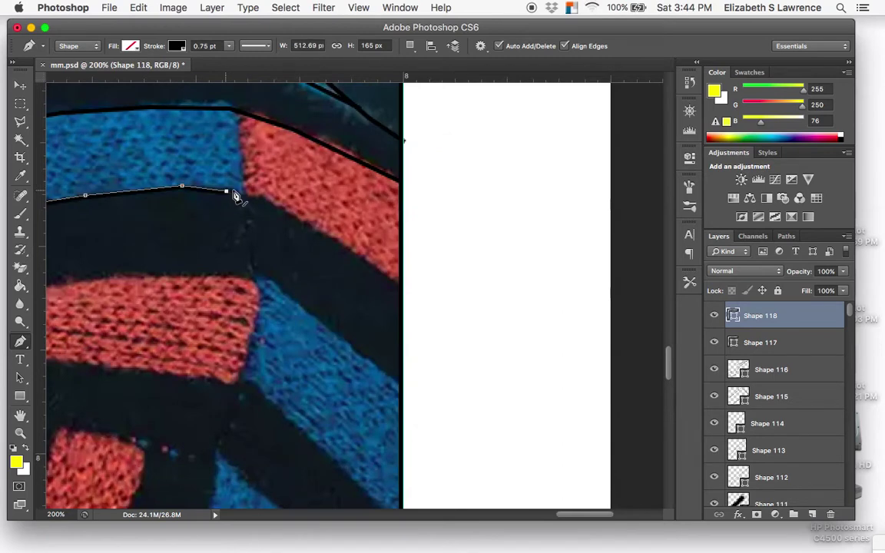
pyautogui.click(275, 203)
pyautogui.click(317, 229)
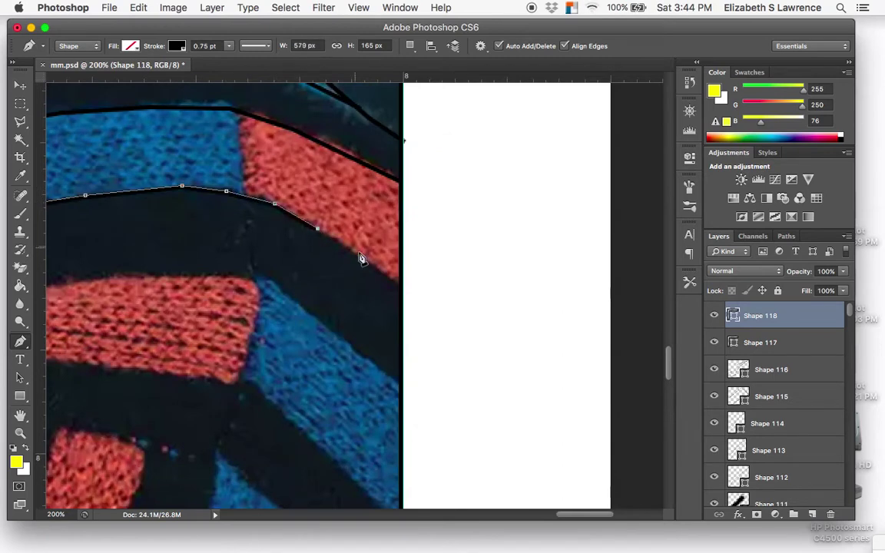
pyautogui.click(359, 252)
pyautogui.click(403, 287)
pyautogui.press('Return')
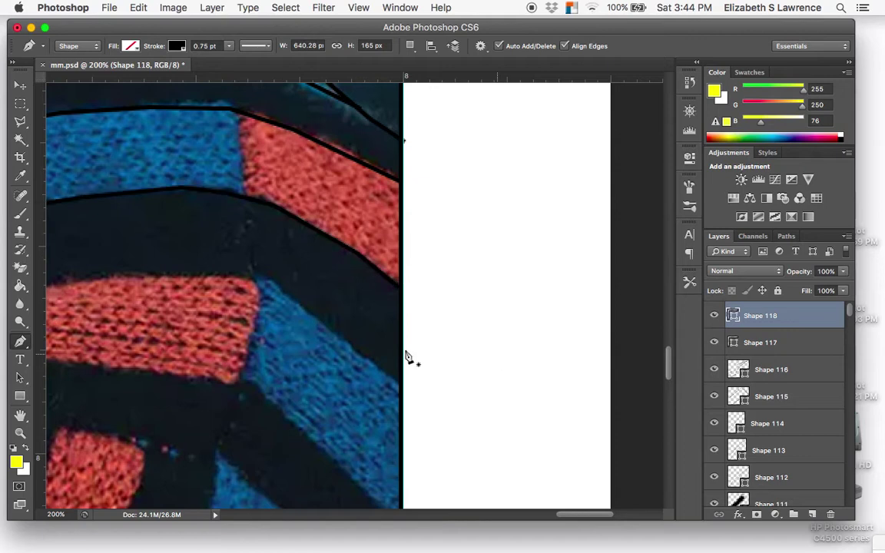
# - Draw a separate dividing line between the light blue stripe and the coral section, about 8 by 64 px
pyautogui.click(245, 198)
pyautogui.click(235, 110)
pyautogui.press('Return')
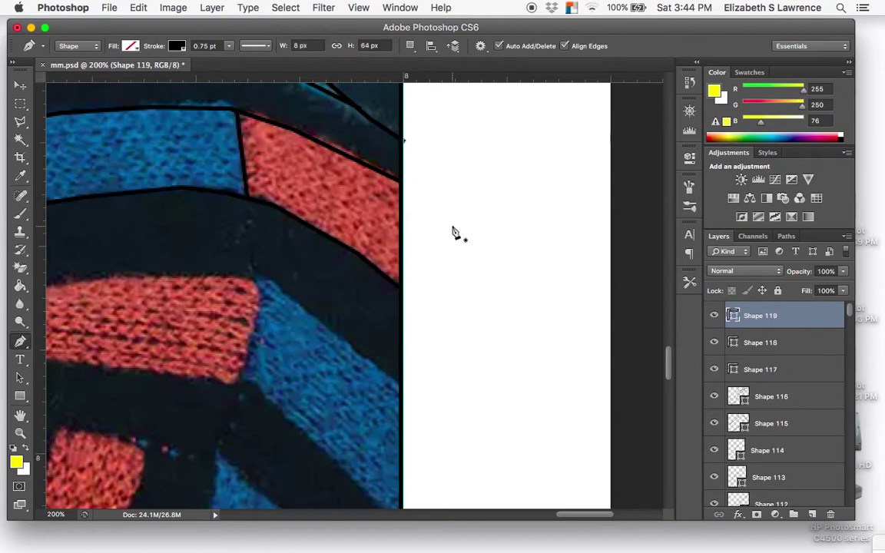
# - Review the outlines around the light blue stripe and the layers Shape 118 and Shape 119 that belong to it
pyautogui.hscroll(-5, 313, 228)
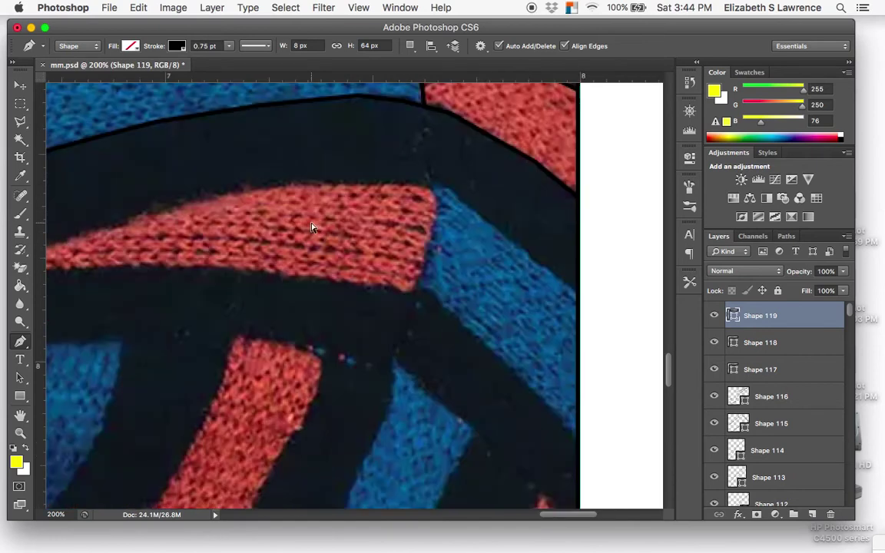
pyautogui.press('super+minus')
pyautogui.hscroll(-5, 313, 228)
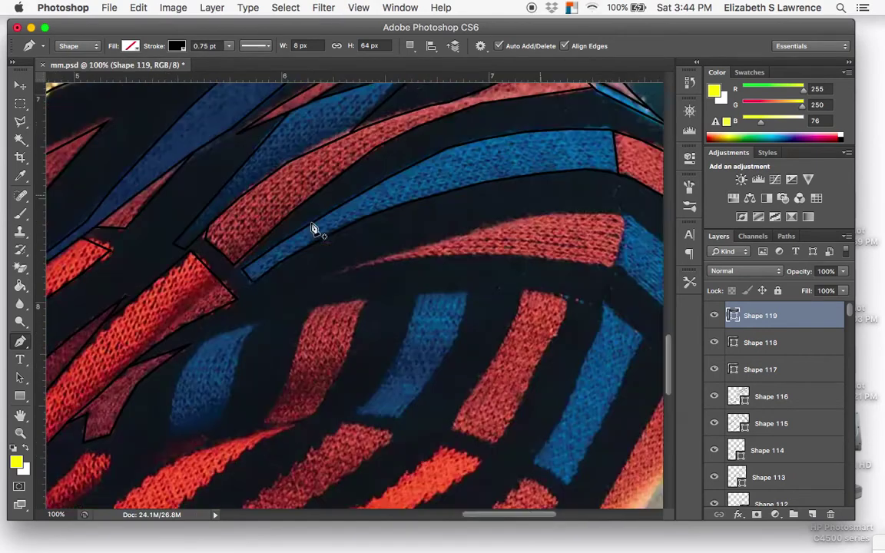
pyautogui.hscroll(-1, 314, 229)
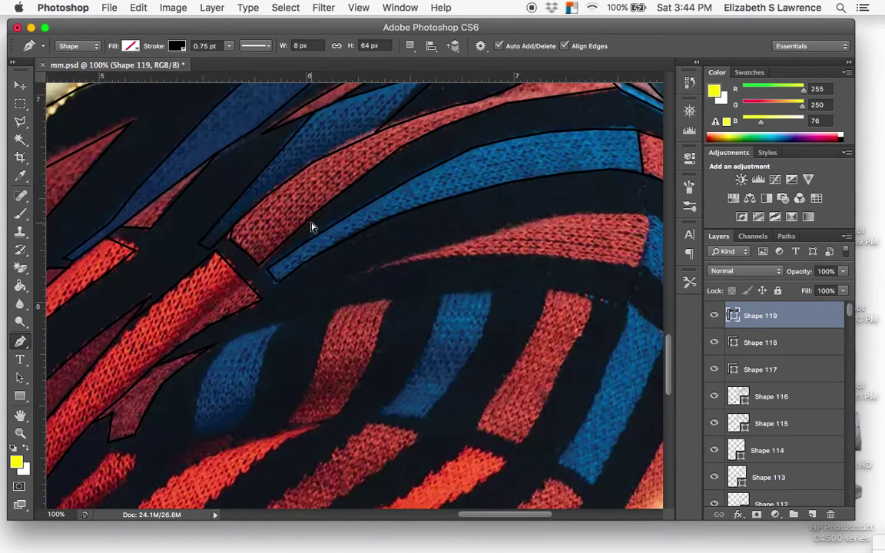
pyautogui.press('super+plus')
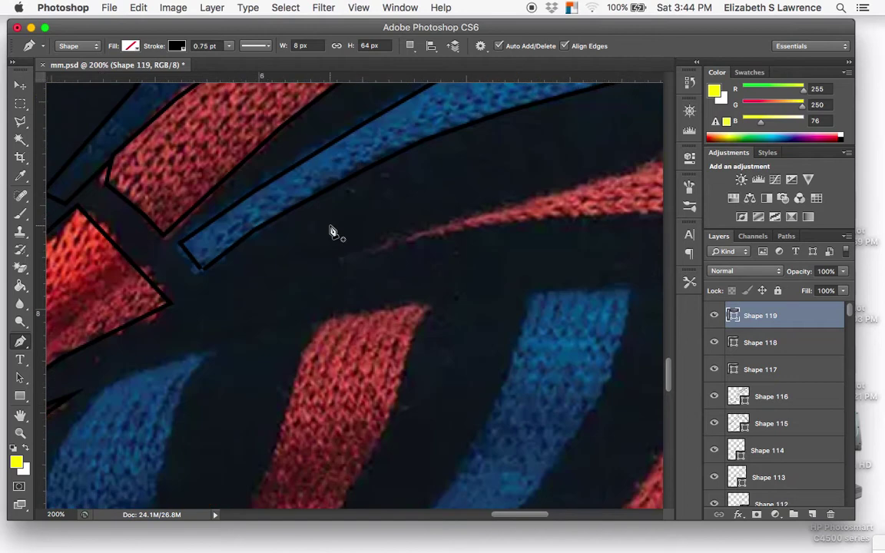
pyautogui.click(20, 86)
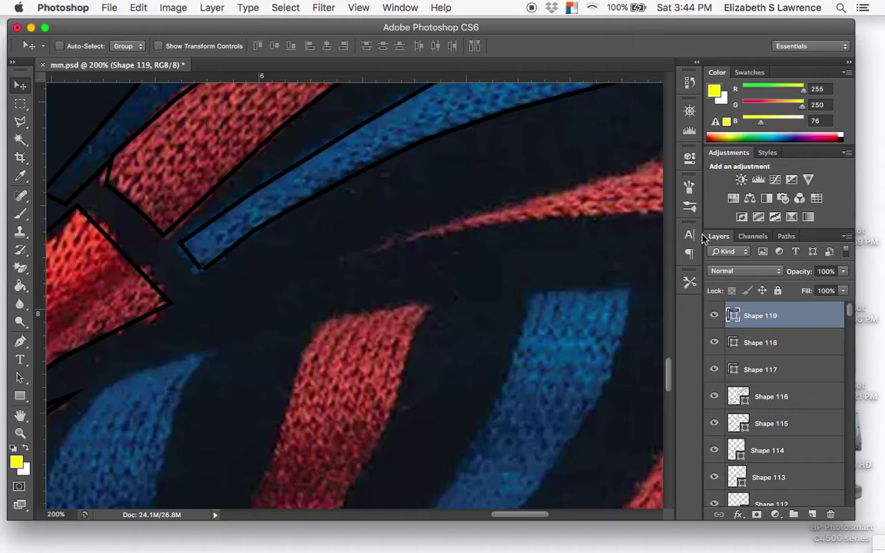
pyautogui.click(769, 343)
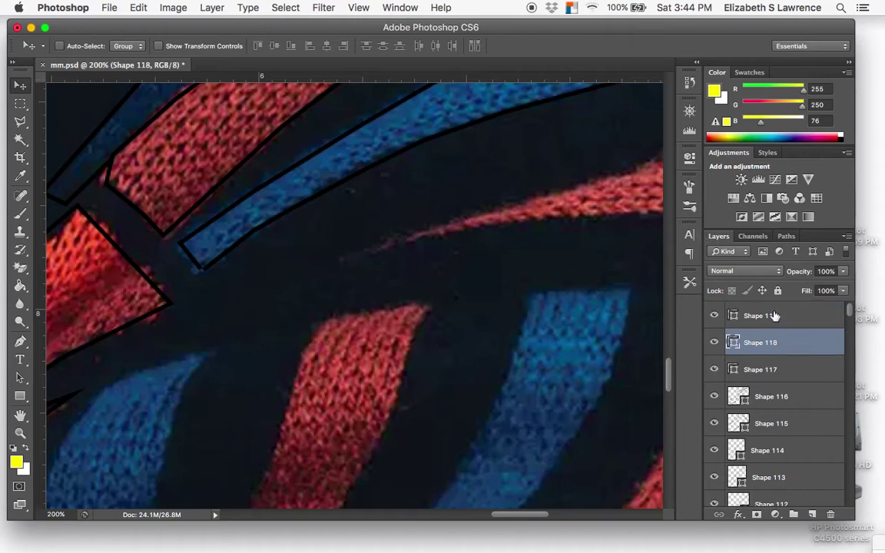
pyautogui.click(775, 316)
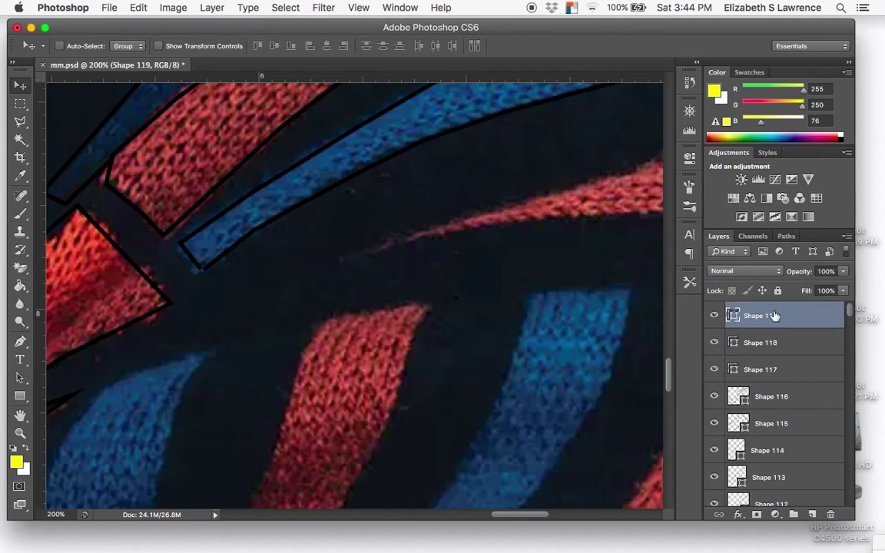
pyautogui.scroll(5, 425, 287)
pyautogui.hscroll(4, 425, 286)
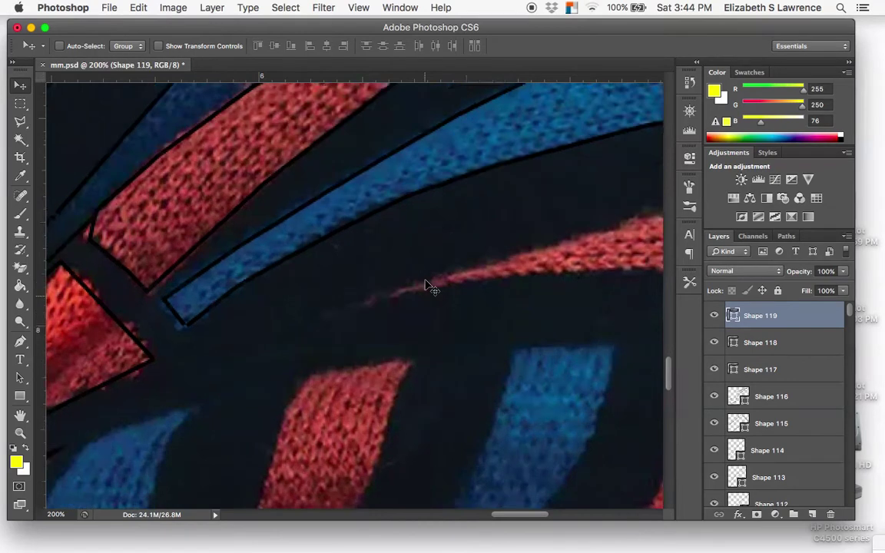
pyautogui.hscroll(6, 426, 286)
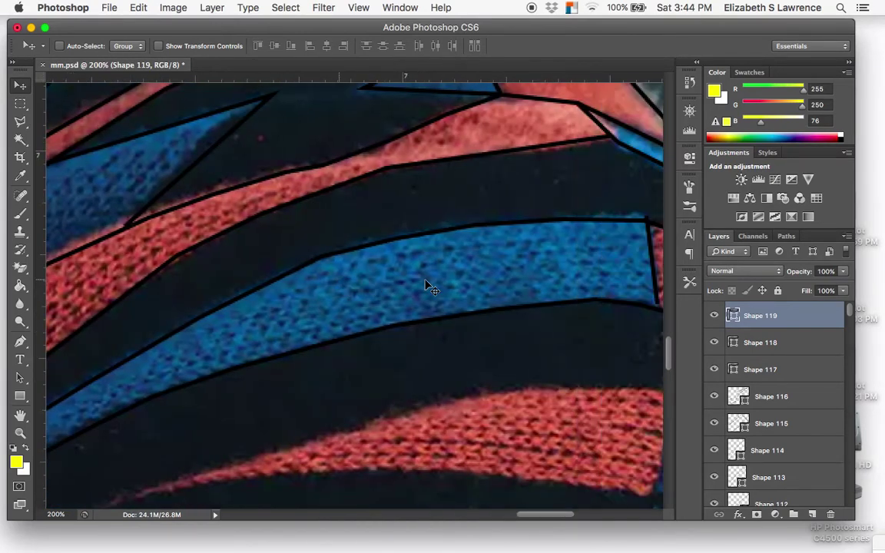
pyautogui.press('super+minus')
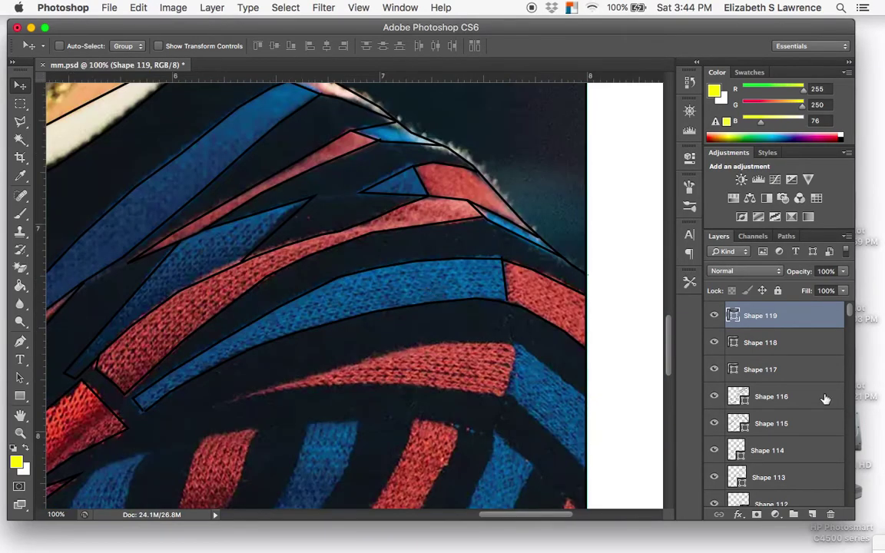
# - Hide the photo on Layer 1 and toggle Shape 119 off and on to check the dividing line in the line art
pyautogui.scroll(-20, 823, 403)
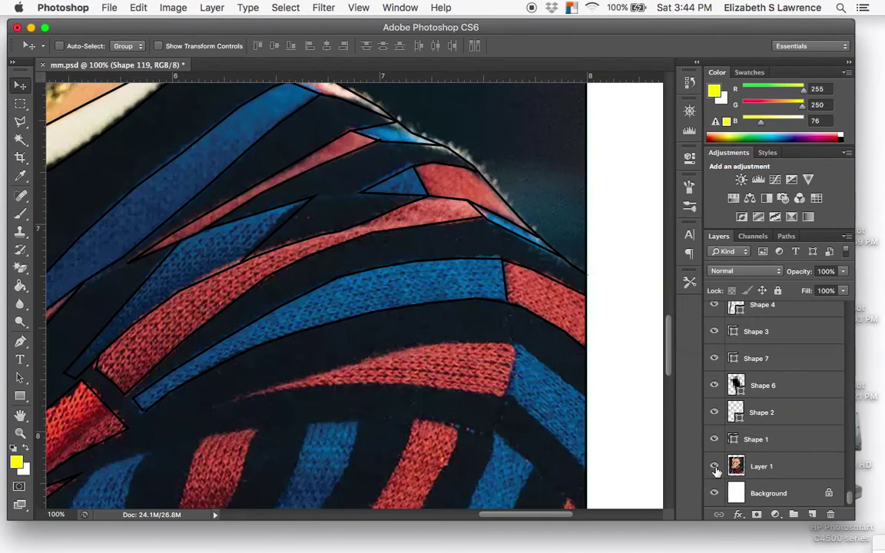
pyautogui.click(715, 467)
pyautogui.scroll(15, 761, 361)
pyautogui.scroll(12, 766, 338)
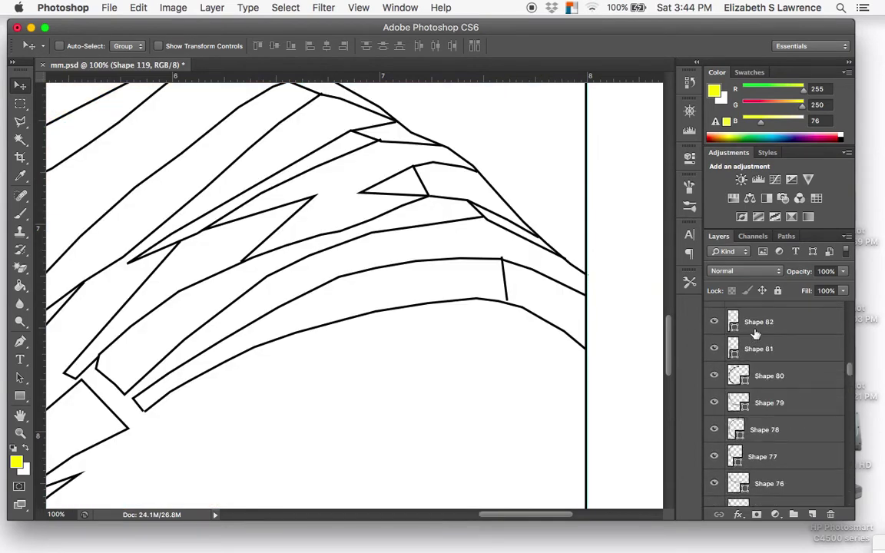
pyautogui.scroll(13, 755, 334)
pyautogui.click(714, 316)
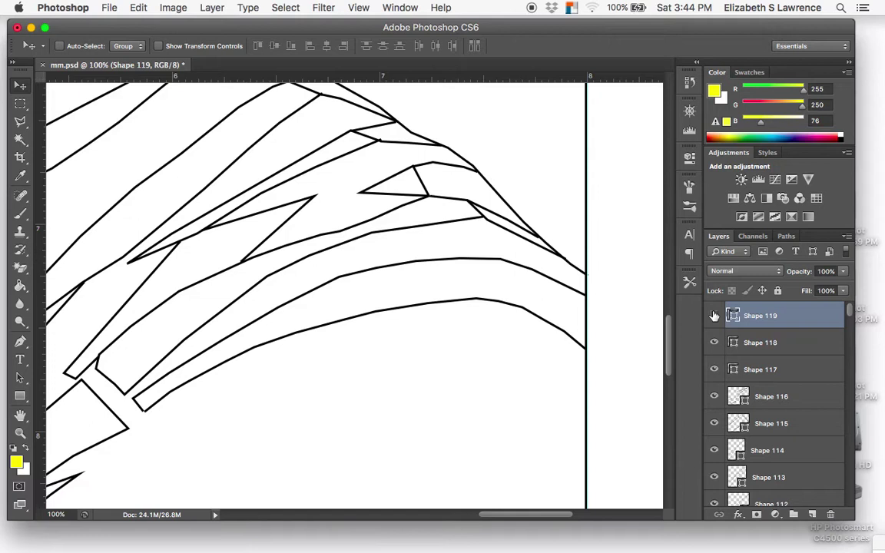
pyautogui.click(714, 316)
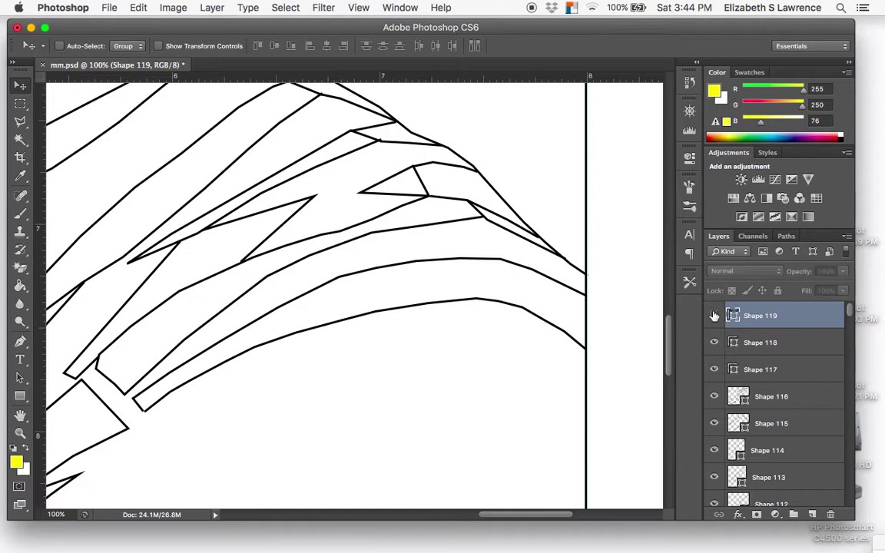
# - Nudge the Shape 118 lower-edge line slightly left and the Shape 119 dividing line slightly down so that the two meet
pyautogui.click(745, 342)
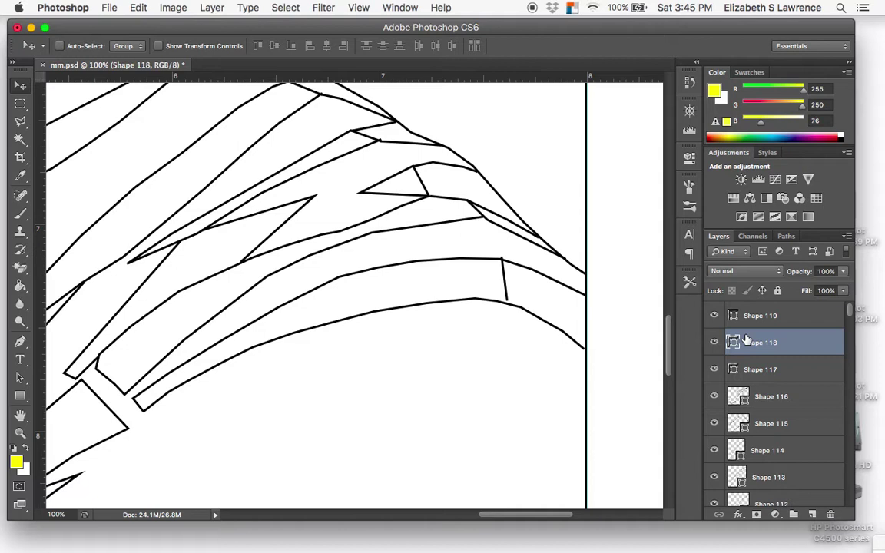
pyautogui.click(759, 323)
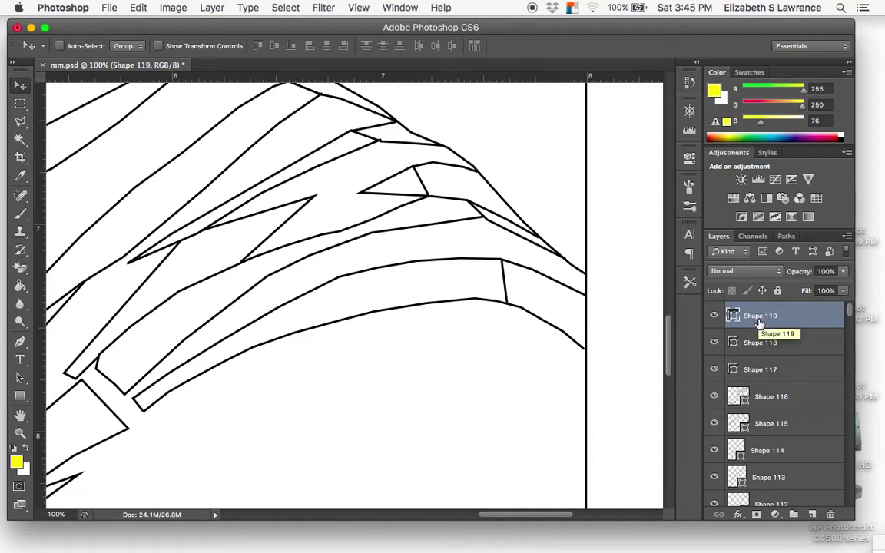
pyautogui.press('super+semicolon')
pyautogui.press('super+minus')
pyautogui.press('super+minus')
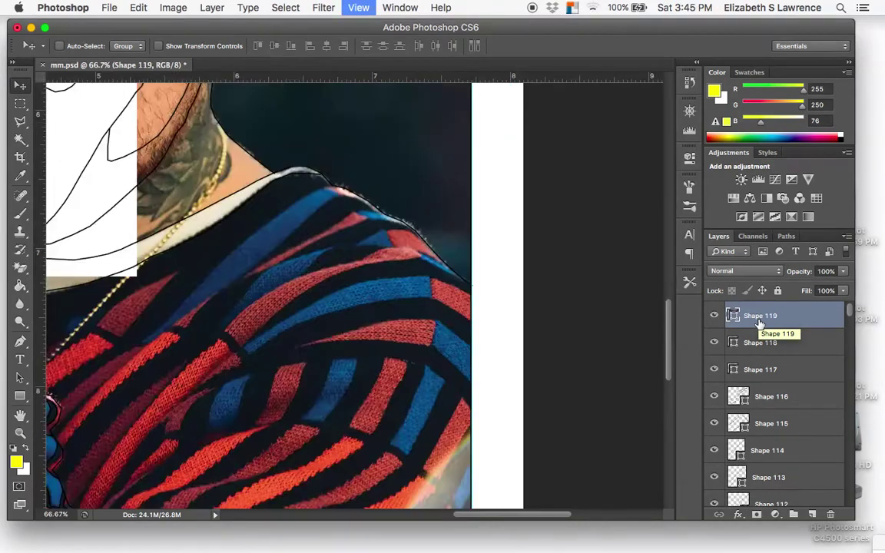
# - Examine the portrait's line art without the photo, both as a whole and close up around the face, hand and shoulder
pyautogui.press('super+minus')
pyautogui.press('super+minus')
pyautogui.press('super+minus')
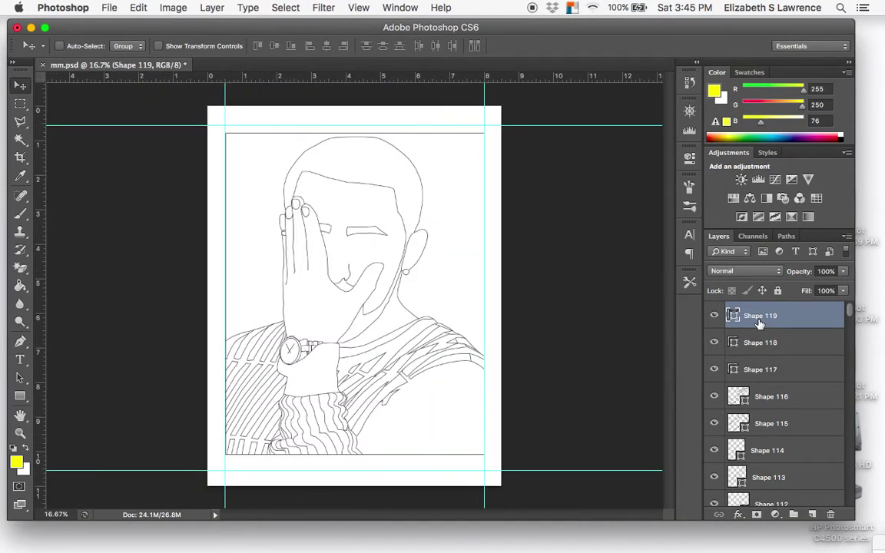
pyautogui.press('super+equal')
pyautogui.press('super+equal')
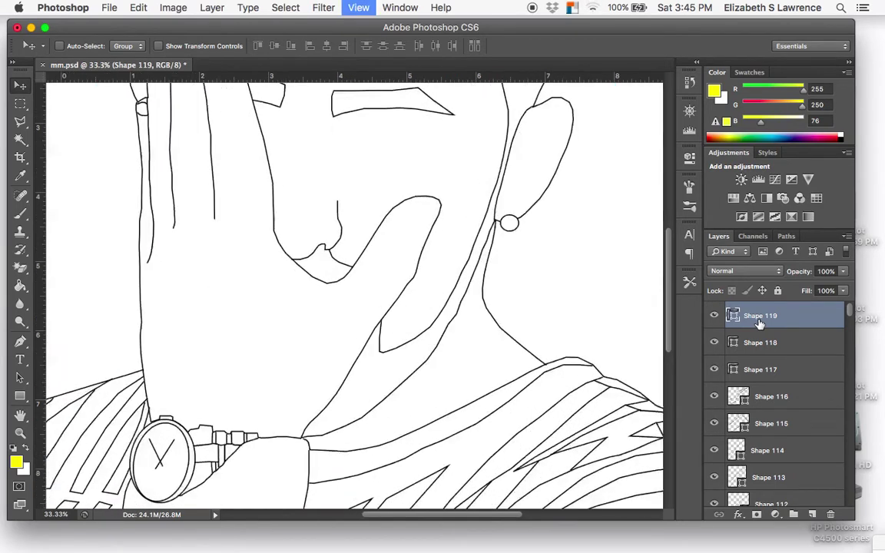
pyautogui.press('super+equal')
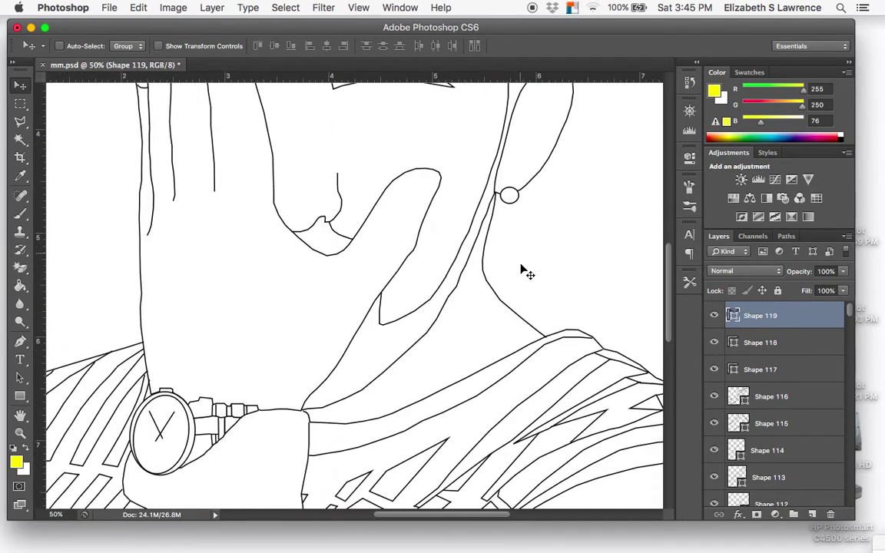
pyautogui.scroll(-5, 528, 274)
pyautogui.scroll(4, 528, 274)
pyautogui.scroll(1, 528, 275)
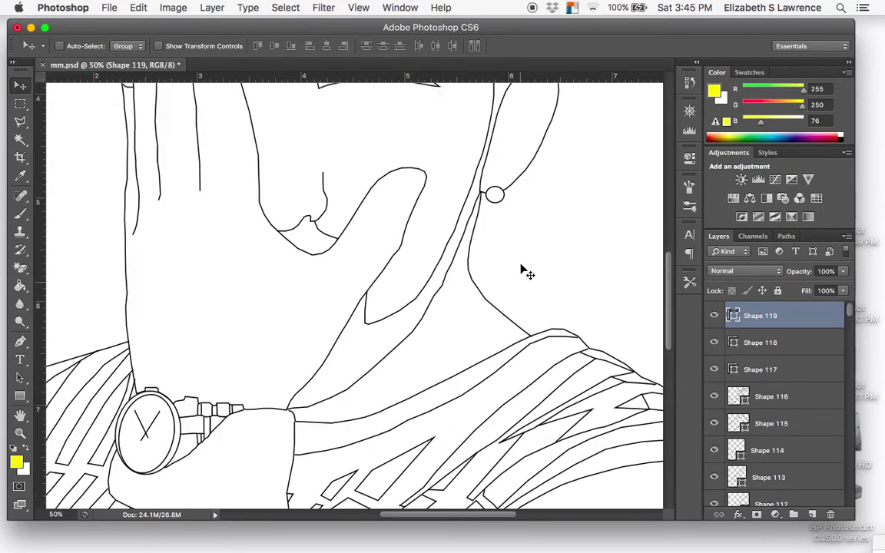
pyautogui.scroll(2, 522, 269)
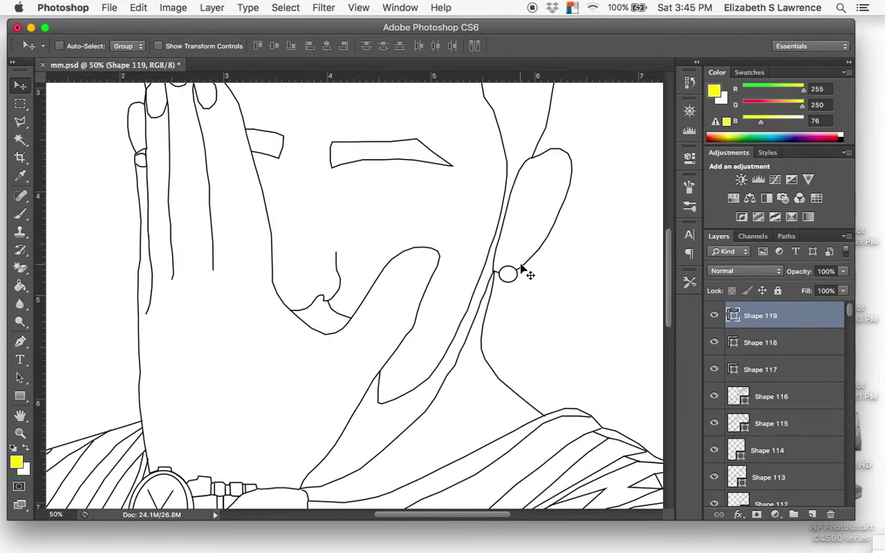
pyautogui.scroll(2, 522, 267)
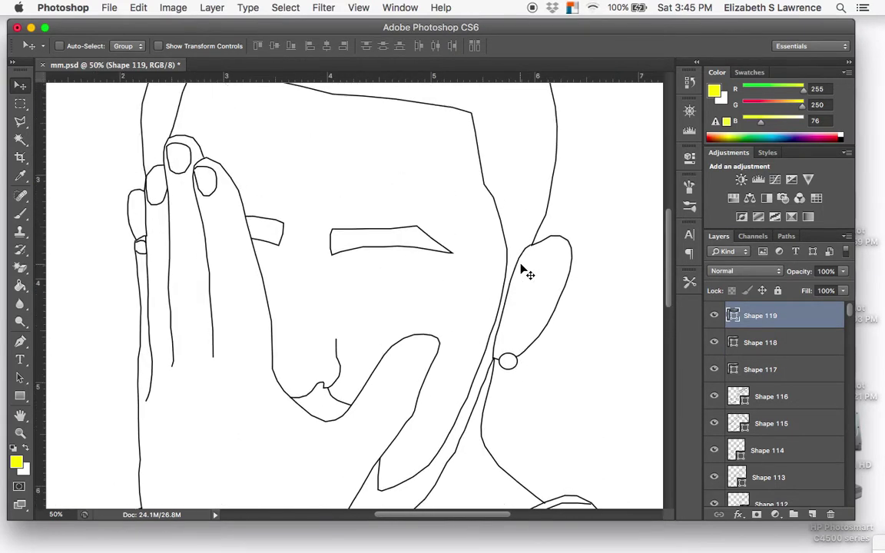
pyautogui.scroll(-2, 525, 269)
pyautogui.hscroll(1, 525, 269)
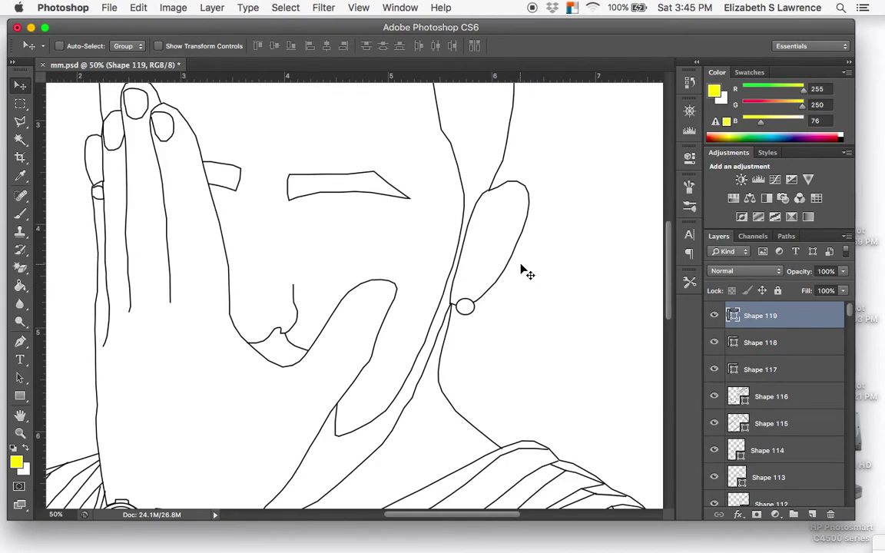
pyautogui.scroll(-1, 523, 269)
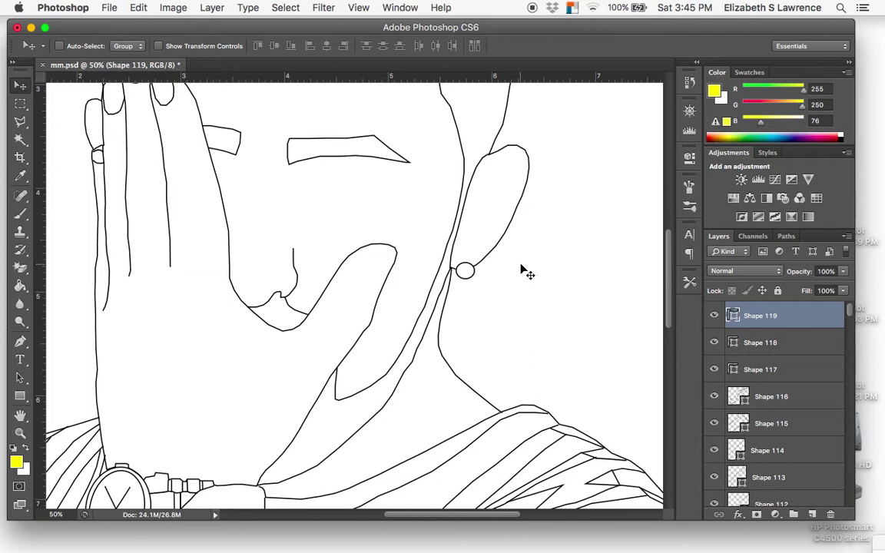
pyautogui.scroll(3, 371, 261)
pyautogui.hscroll(-4, 371, 261)
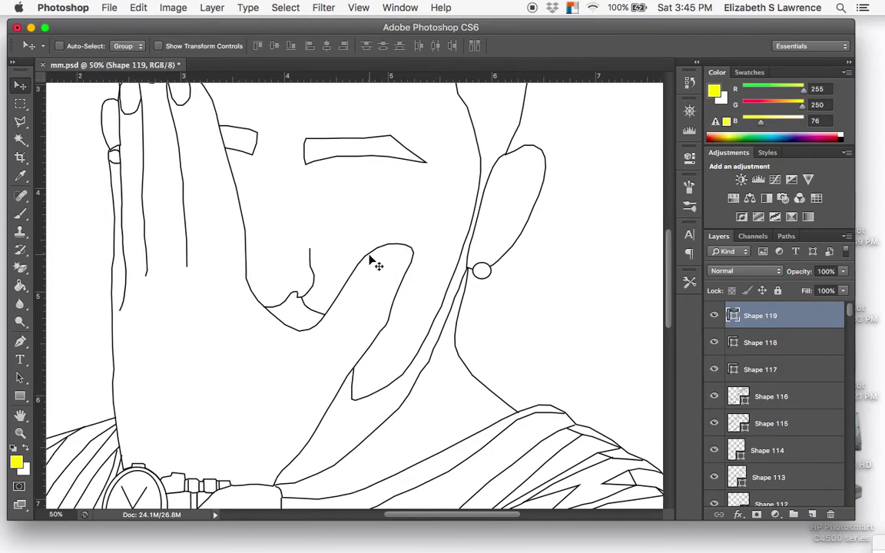
pyautogui.press('super+minus')
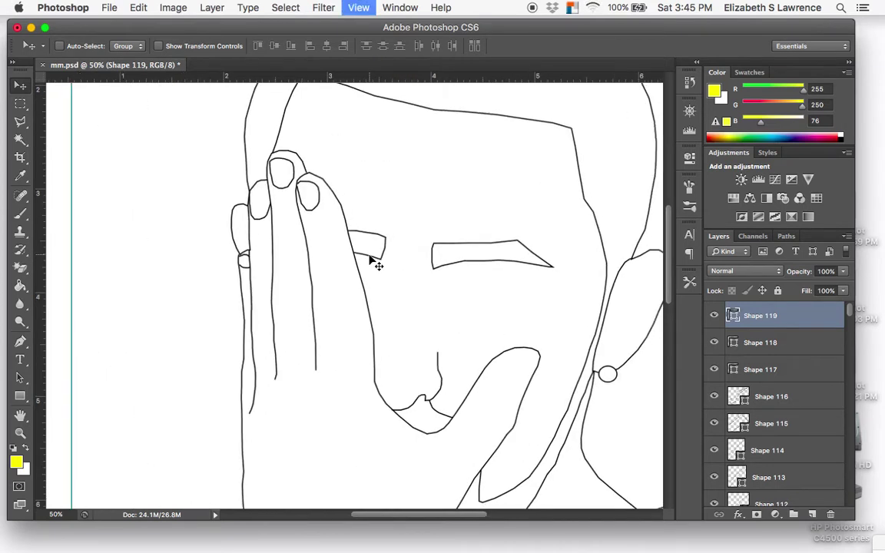
pyautogui.press('super+minus')
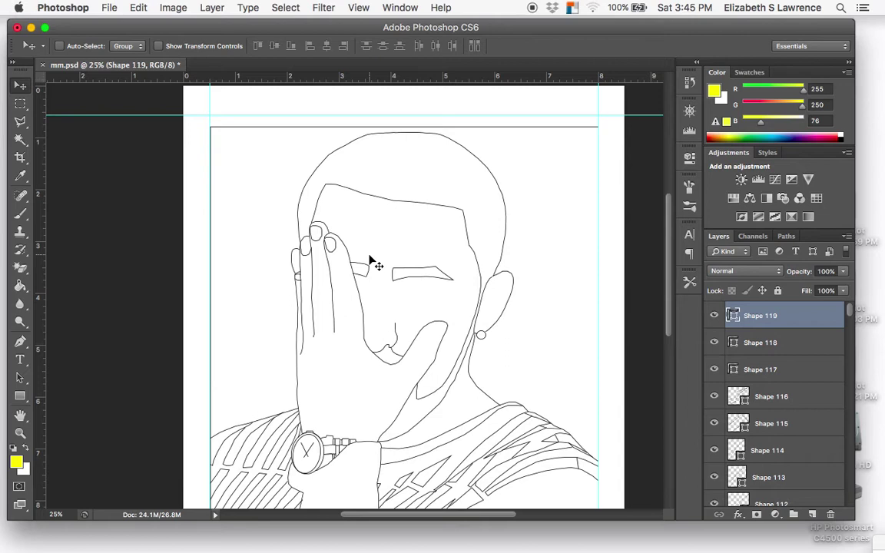
pyautogui.press('super+minus')
pyautogui.press('super+plus')
pyautogui.press('super+plus')
pyautogui.press('super+plus')
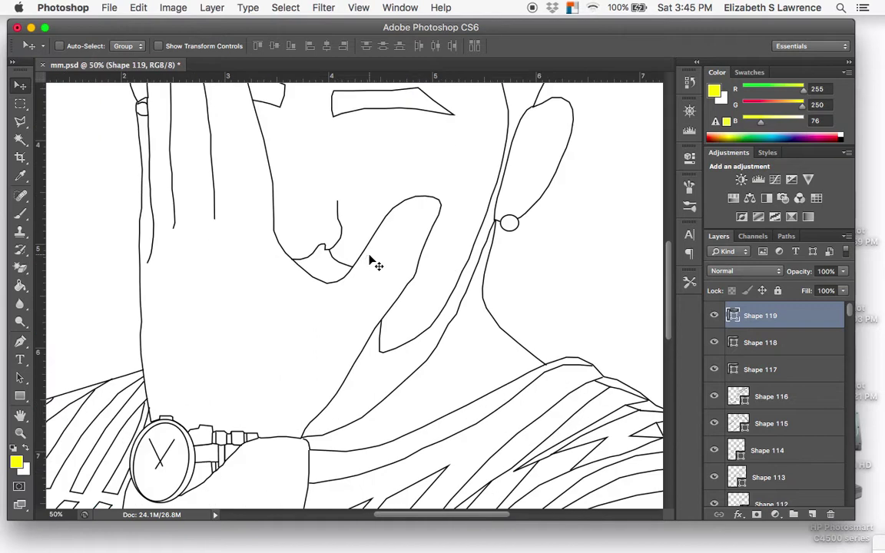
# - Show the photo on Layer 1 again beneath the outlines of the striped shoulder
pyautogui.scroll(-1, 553, 398)
pyautogui.scroll(-5, 552, 398)
pyautogui.hscroll(5, 553, 398)
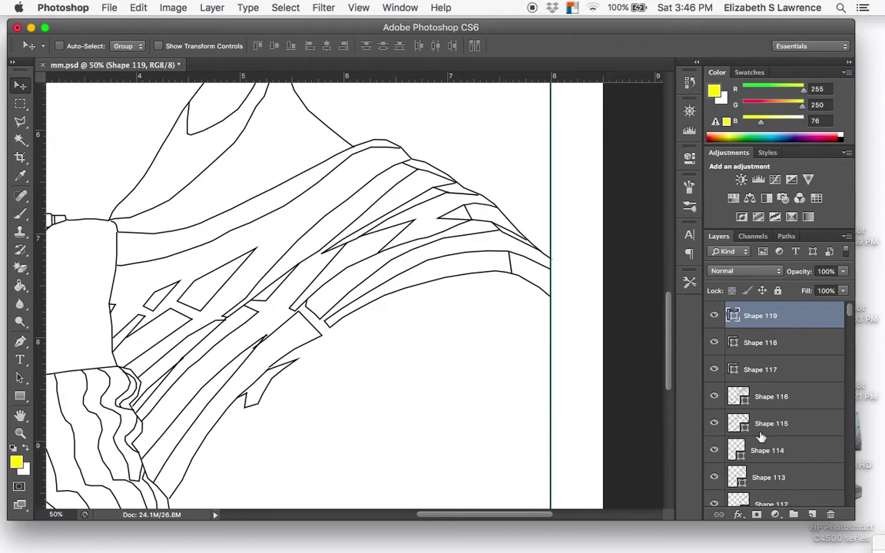
pyautogui.scroll(-20, 765, 364)
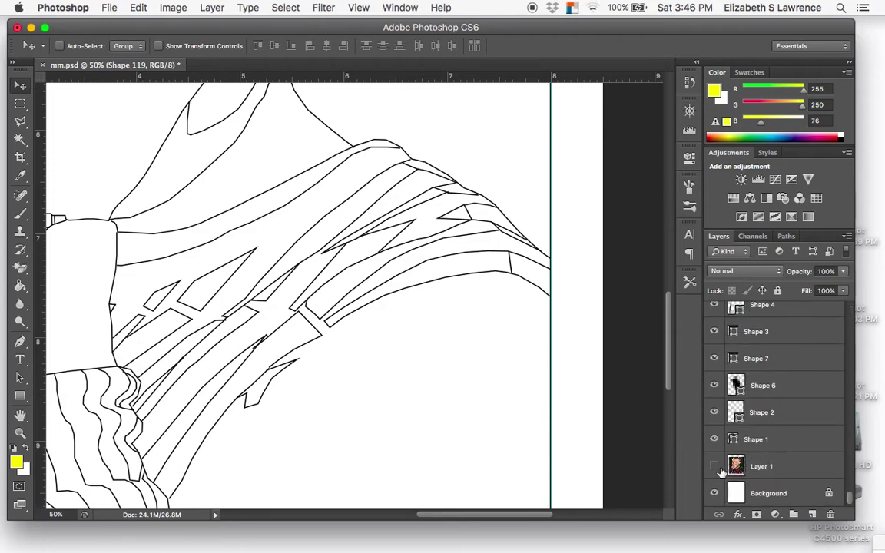
pyautogui.click(715, 466)
pyautogui.press('super+plus')
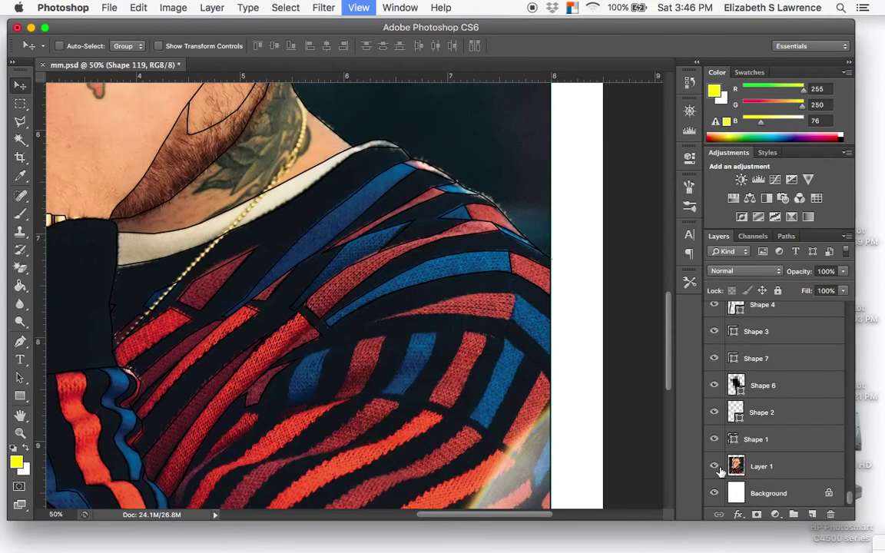
pyautogui.press('super+plus')
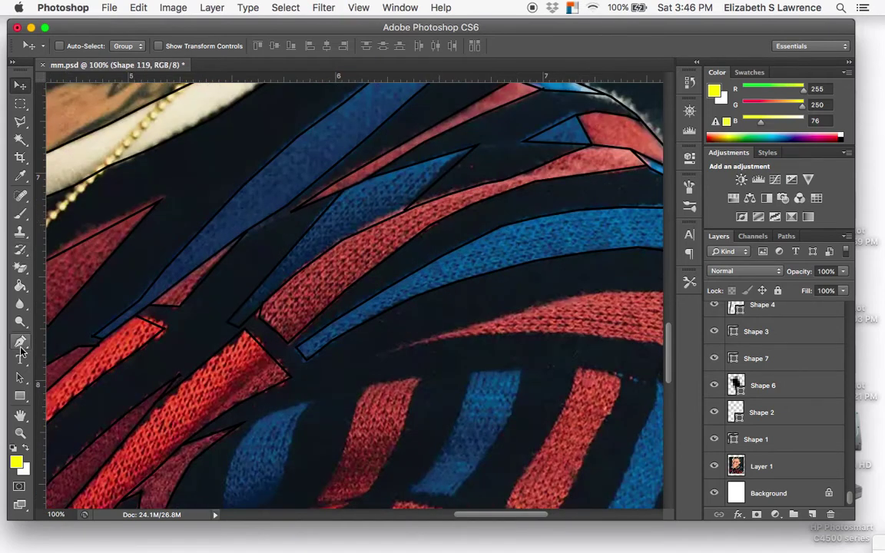
# - Trace the upper edge of the coral stripe below the light blue one, through its blue end section to the photo's edge, about 508 by 82 px
pyautogui.click(21, 346)
pyautogui.scroll(-5, 474, 366)
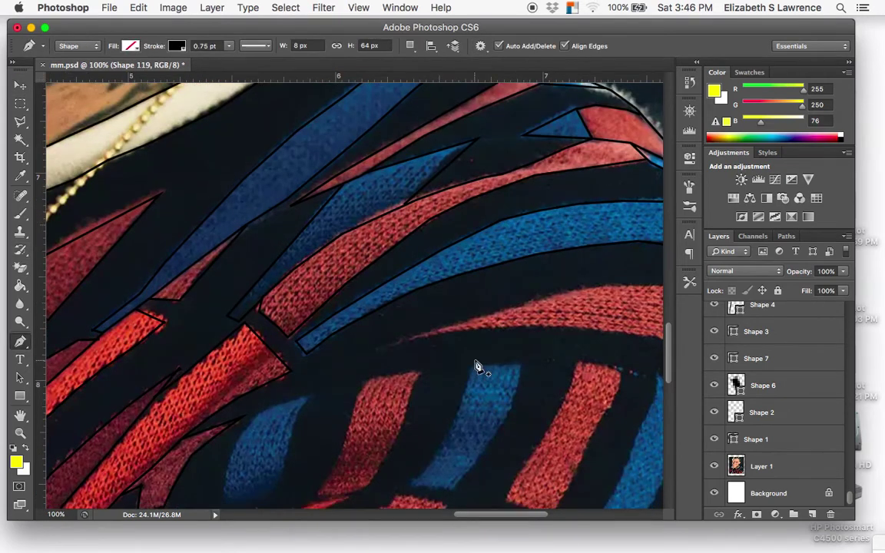
pyautogui.scroll(-3, 474, 367)
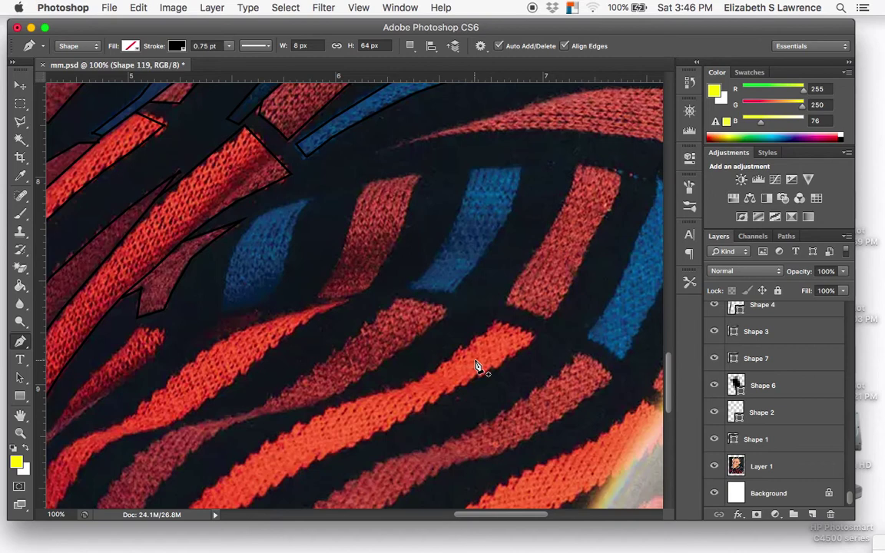
pyautogui.scroll(-3, 475, 367)
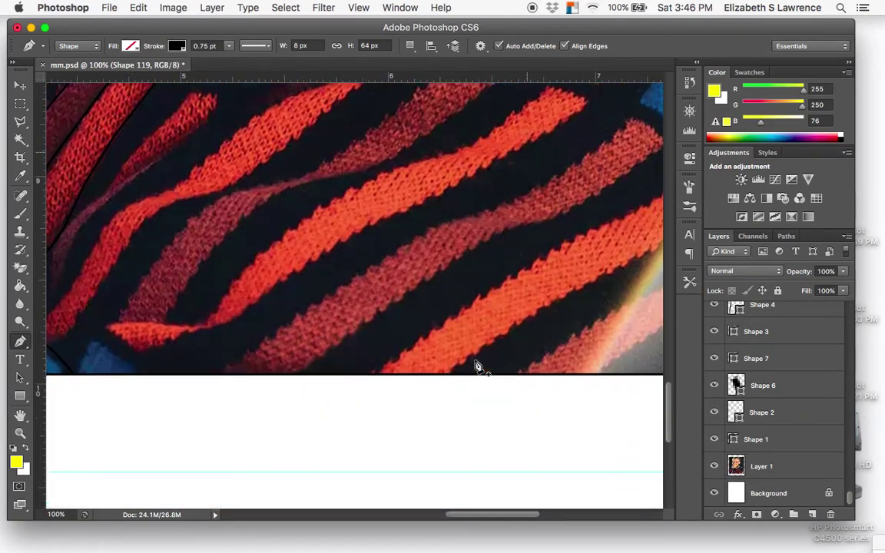
pyautogui.scroll(10, 475, 366)
pyautogui.hscroll(6, 475, 366)
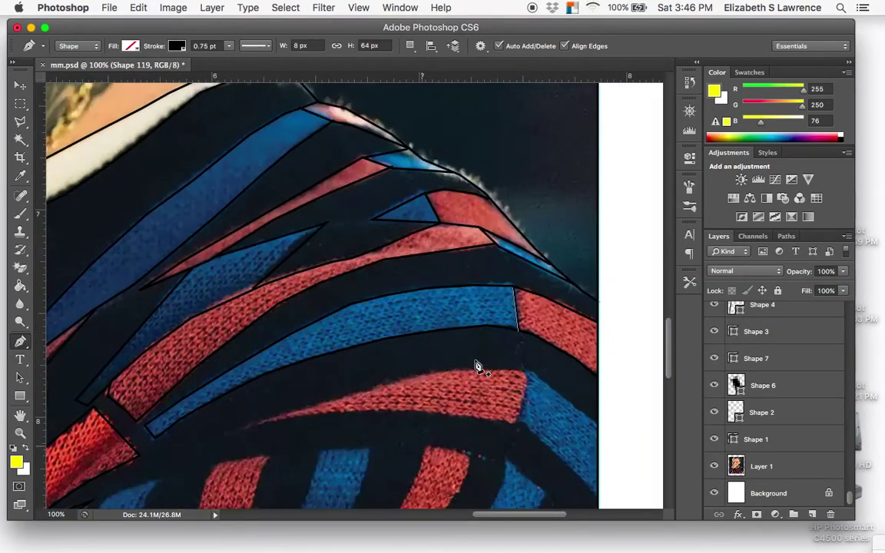
pyautogui.scroll(-1, 475, 367)
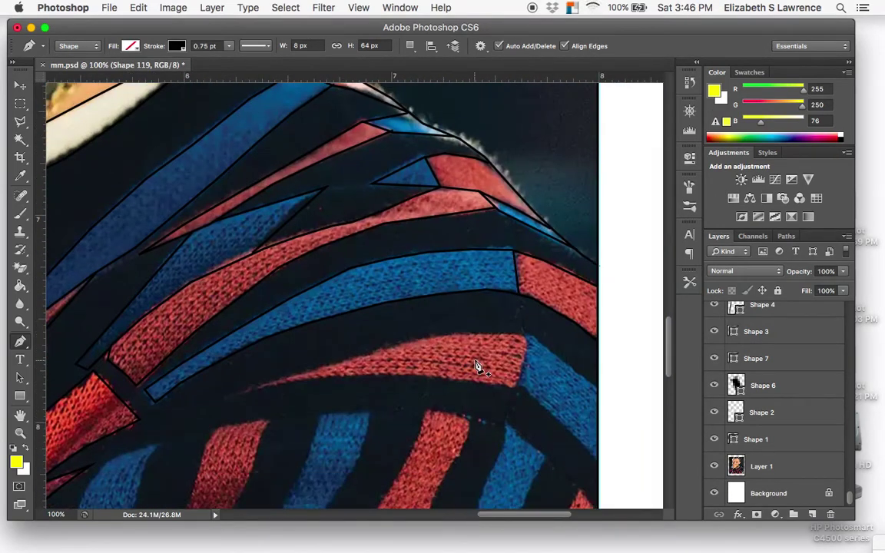
pyautogui.press('super+equal')
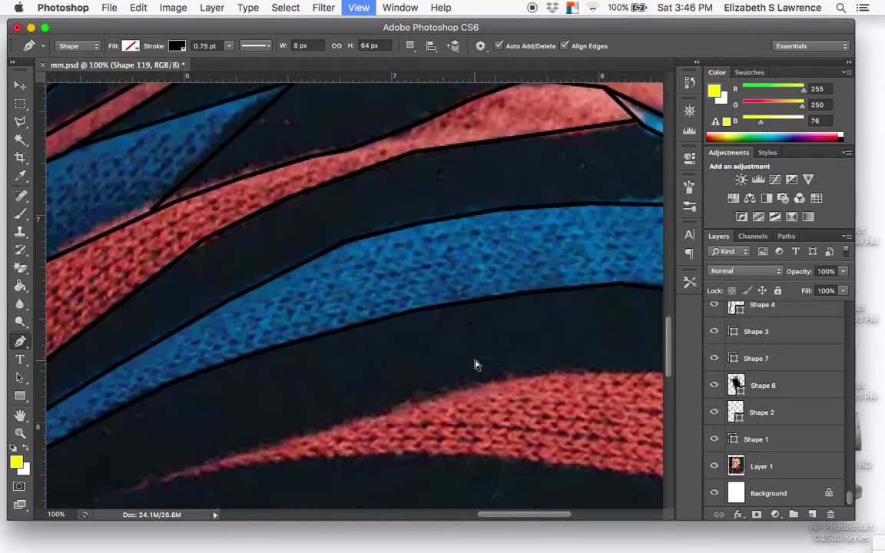
pyautogui.scroll(-4, 475, 366)
pyautogui.hscroll(-1, 475, 366)
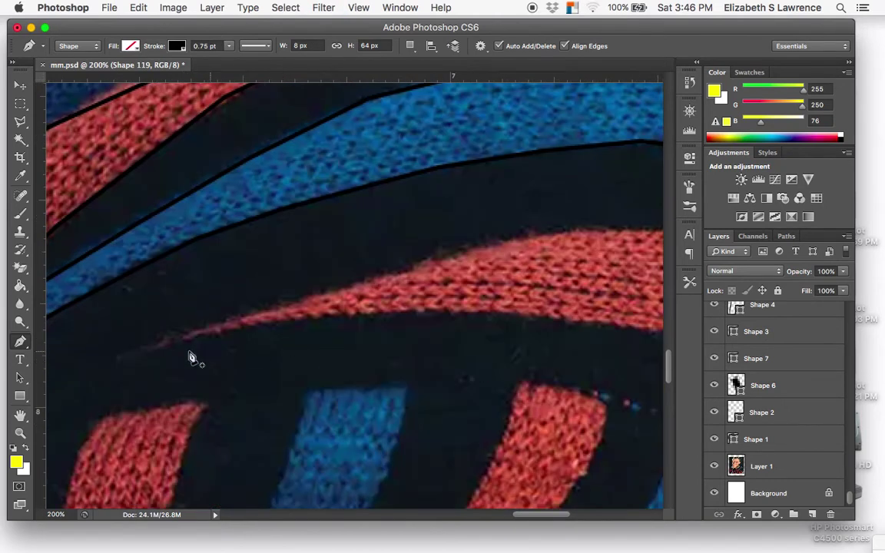
pyautogui.click(162, 338)
pyautogui.click(407, 269)
pyautogui.click(563, 236)
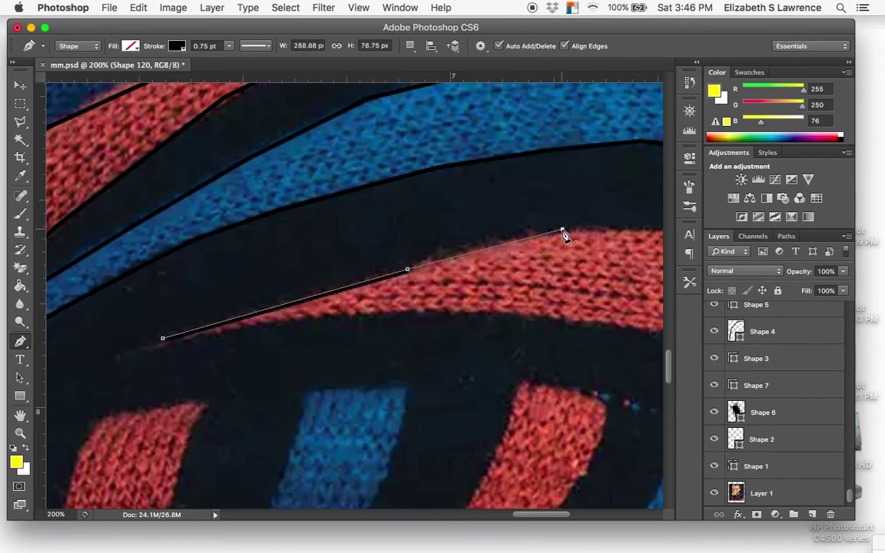
pyautogui.hscroll(7, 565, 235)
pyautogui.scroll(1, 565, 234)
pyautogui.click(450, 259)
pyautogui.click(511, 299)
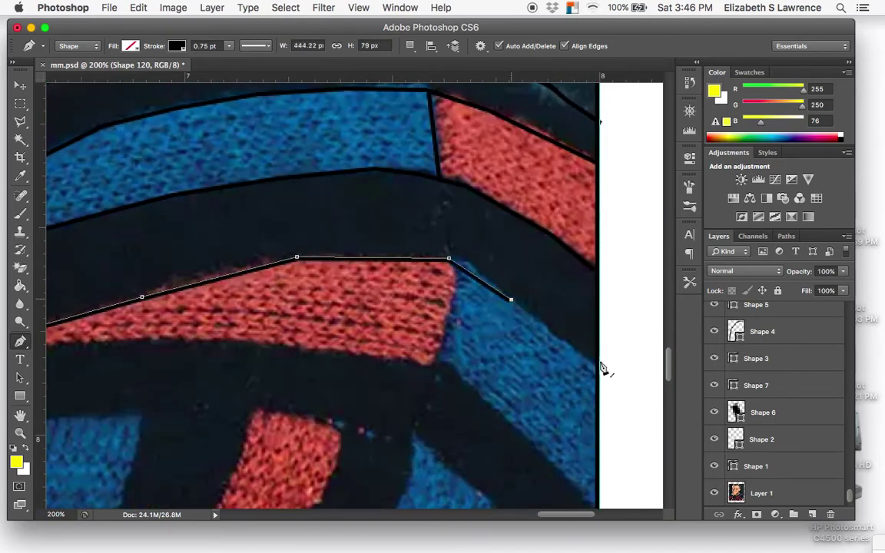
pyautogui.click(600, 370)
pyautogui.press('Return')
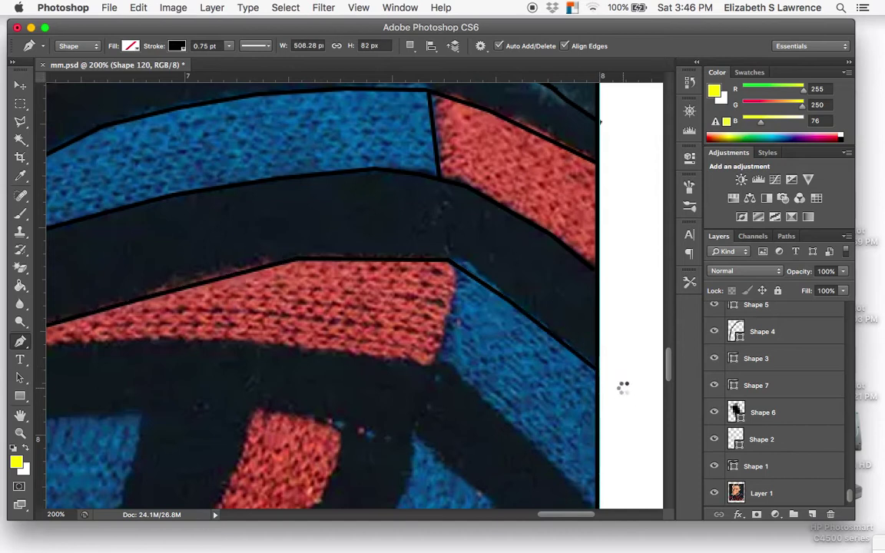
# - Trace the lower edge of the same blue section and coral stripe from the photo's edge back to the stripe's tip, about 505 by 125 px
pyautogui.scroll(-2, 559, 458)
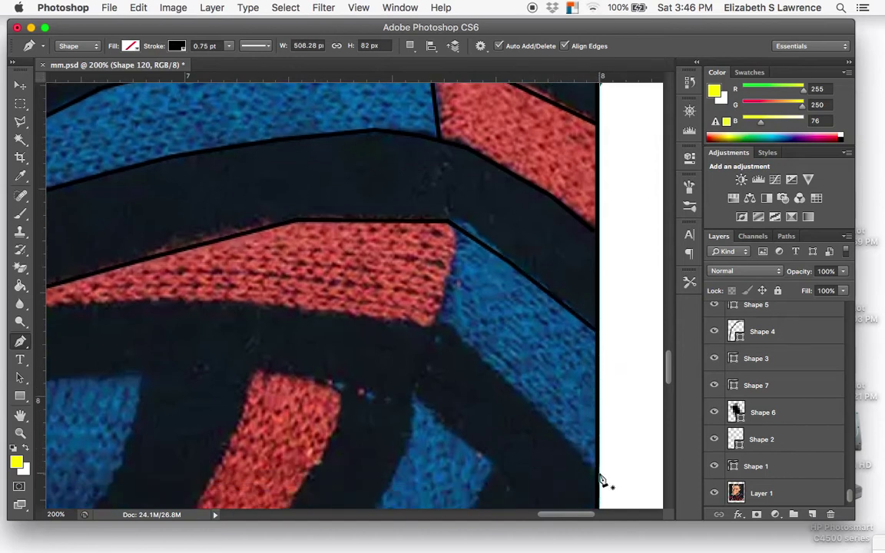
pyautogui.click(600, 474)
pyautogui.click(438, 325)
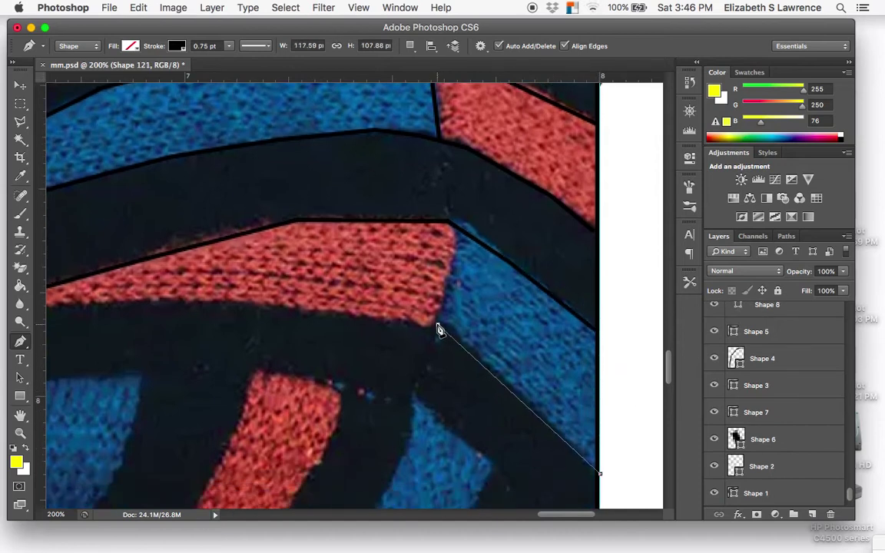
pyautogui.click(365, 315)
pyautogui.click(251, 301)
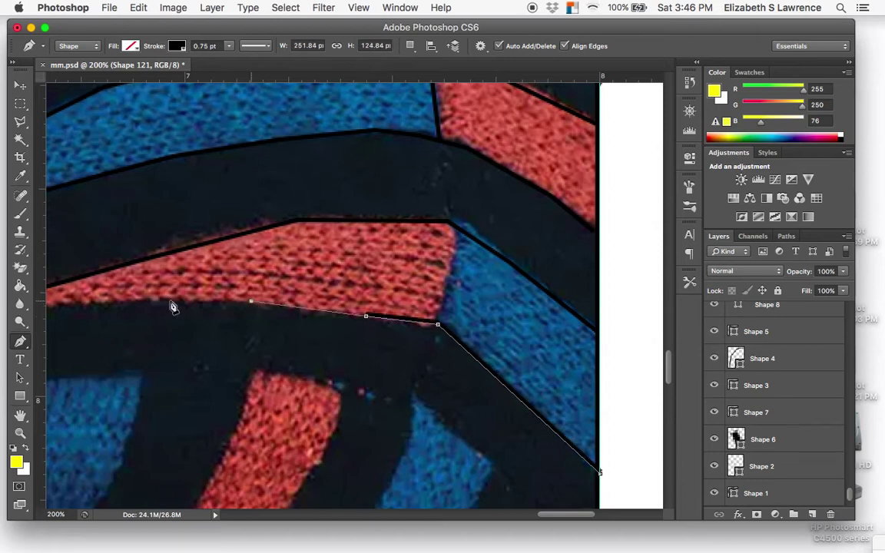
pyautogui.click(143, 300)
pyautogui.hscroll(-5, 143, 307)
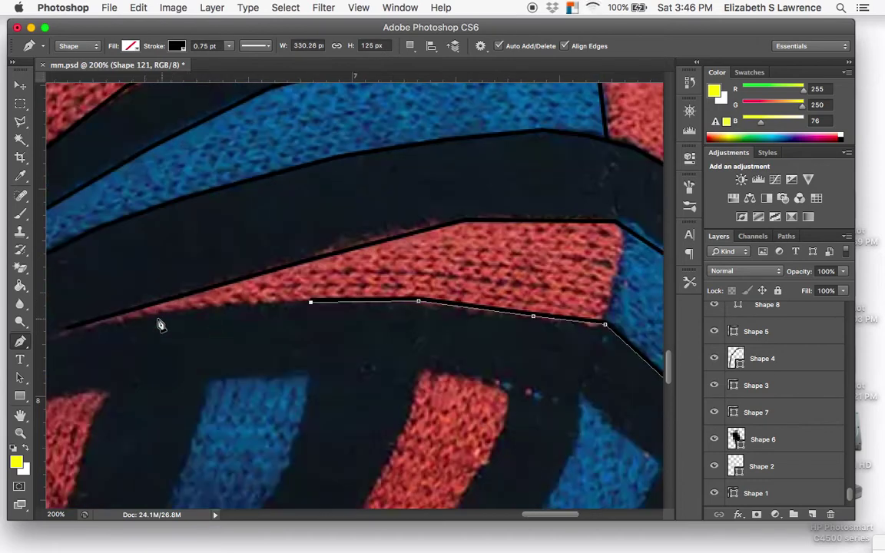
pyautogui.click(69, 329)
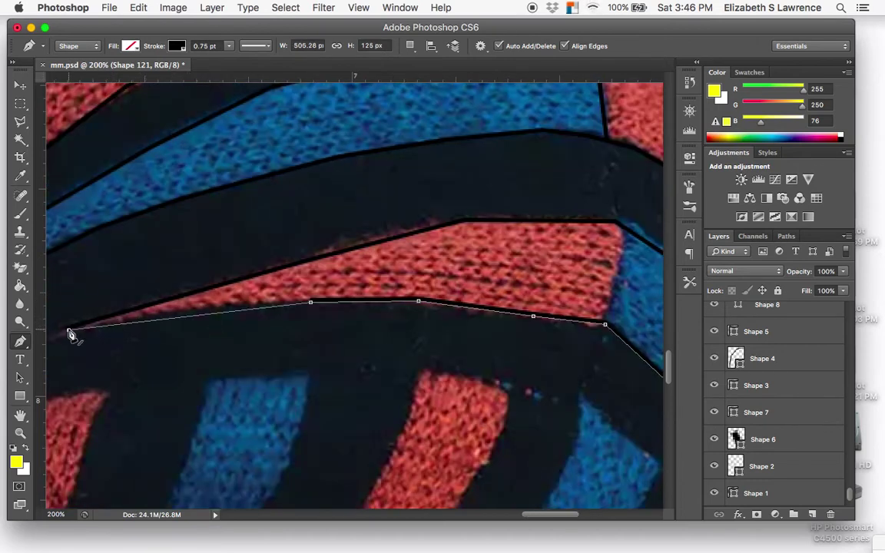
pyautogui.press('Return')
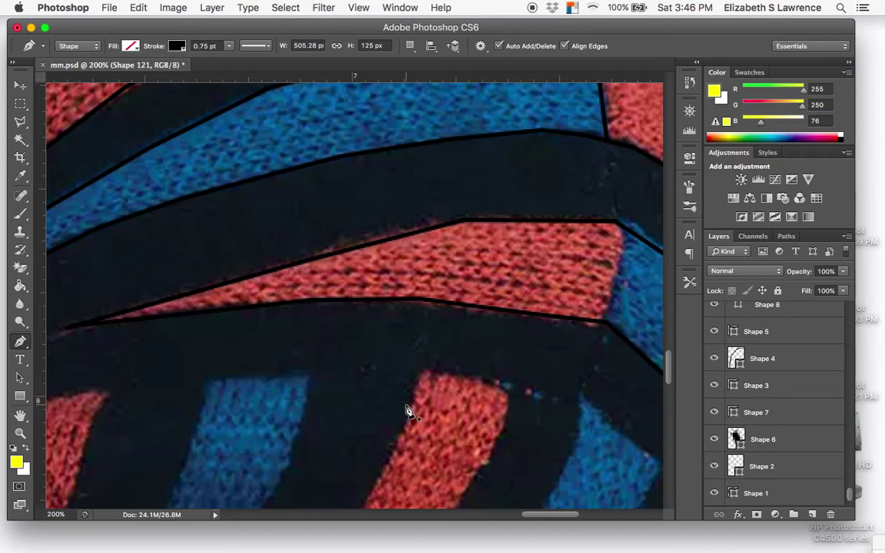
# - Draw a separate dividing line between the coral stripe and its blue end section, about 15 by 67 px
pyautogui.hscroll(3, 534, 316)
pyautogui.scroll(1, 533, 316)
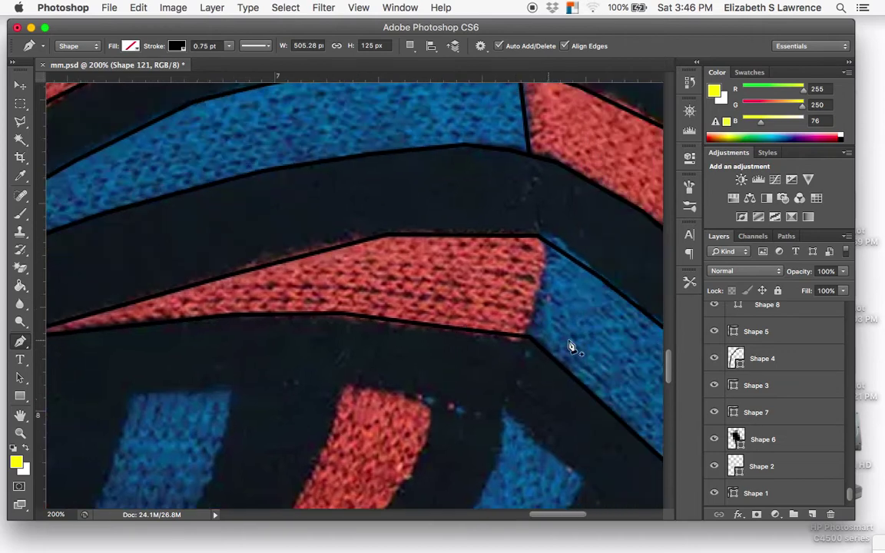
pyautogui.click(528, 337)
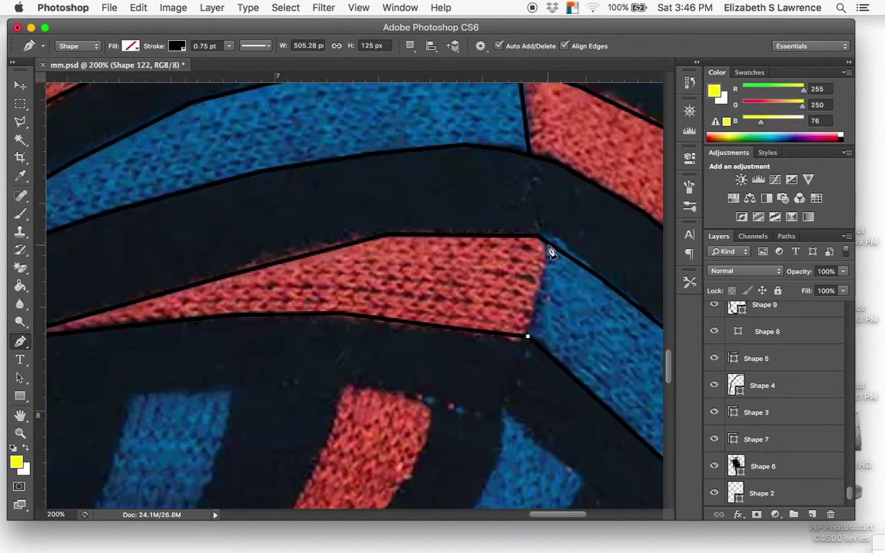
pyautogui.click(549, 245)
pyautogui.press('Return')
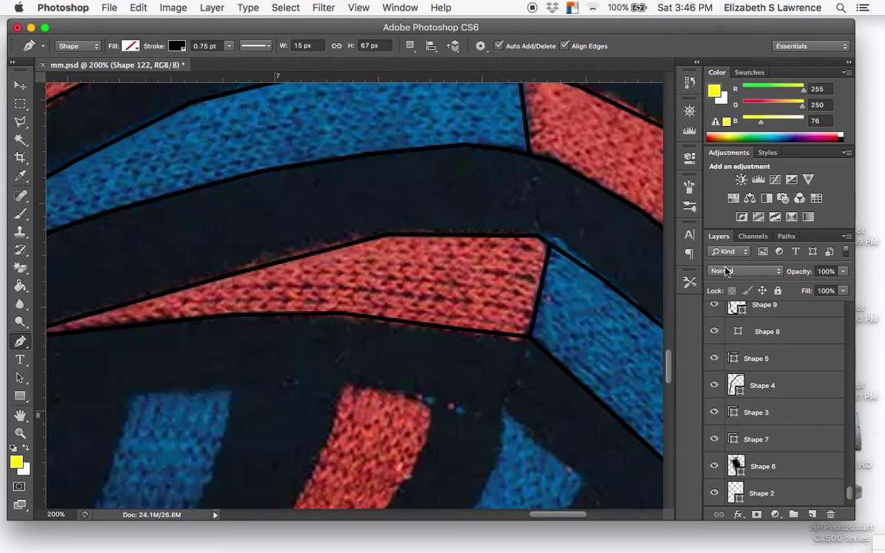
# - Close the gap between the red stripe's lower tip and the blue band's outline with a short line, about 2 by 4 px
pyautogui.scroll(-10, 462, 346)
pyautogui.hscroll(-6, 462, 346)
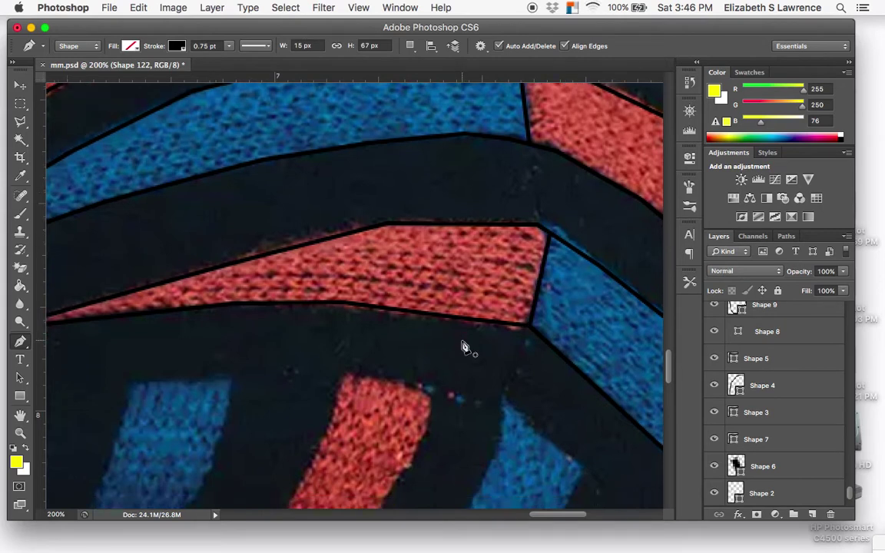
pyautogui.hscroll(-10, 463, 346)
pyautogui.scroll(5, 463, 346)
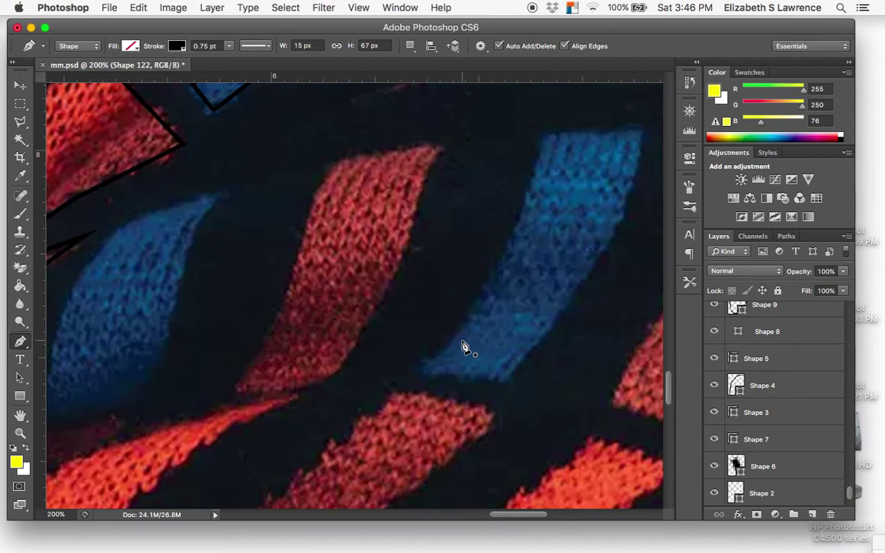
pyautogui.hscroll(-14, 336, 352)
pyautogui.scroll(-3, 336, 352)
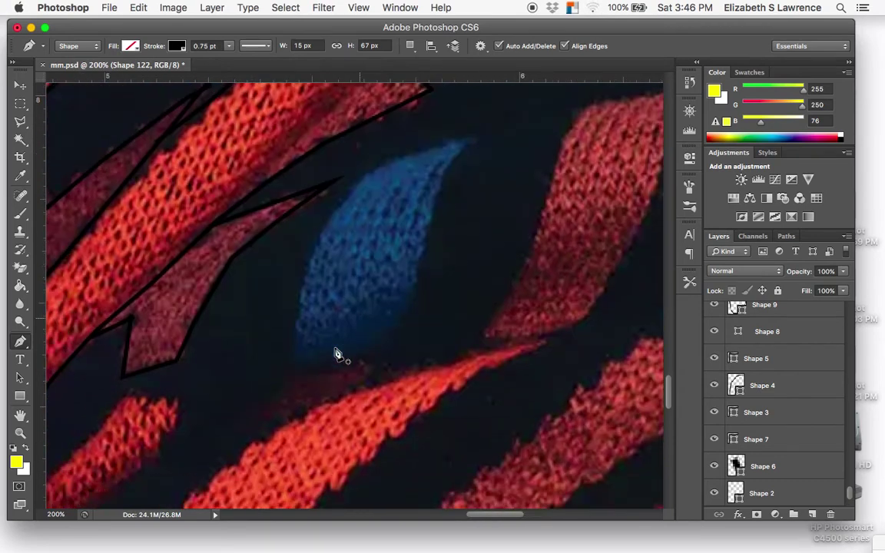
pyautogui.hscroll(-4, 335, 353)
pyautogui.scroll(-6, 336, 353)
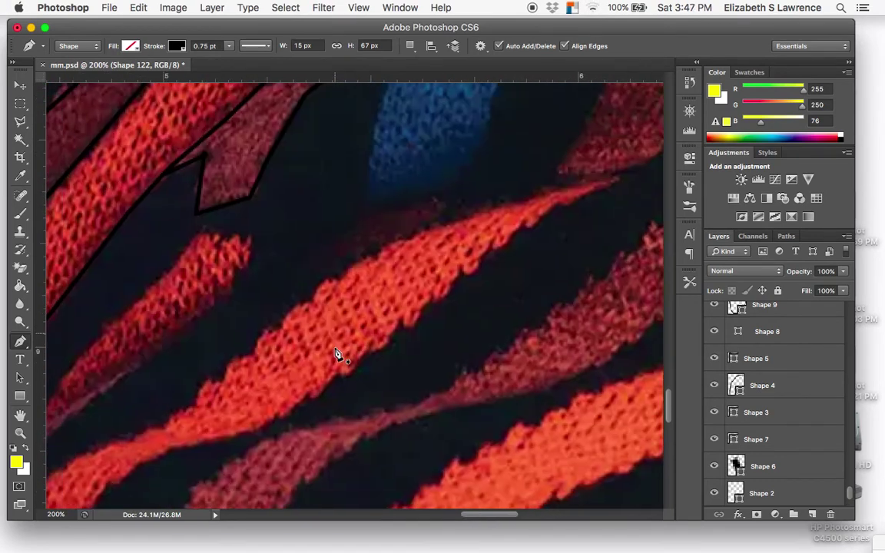
pyautogui.hscroll(-14, 335, 353)
pyautogui.scroll(-7, 336, 353)
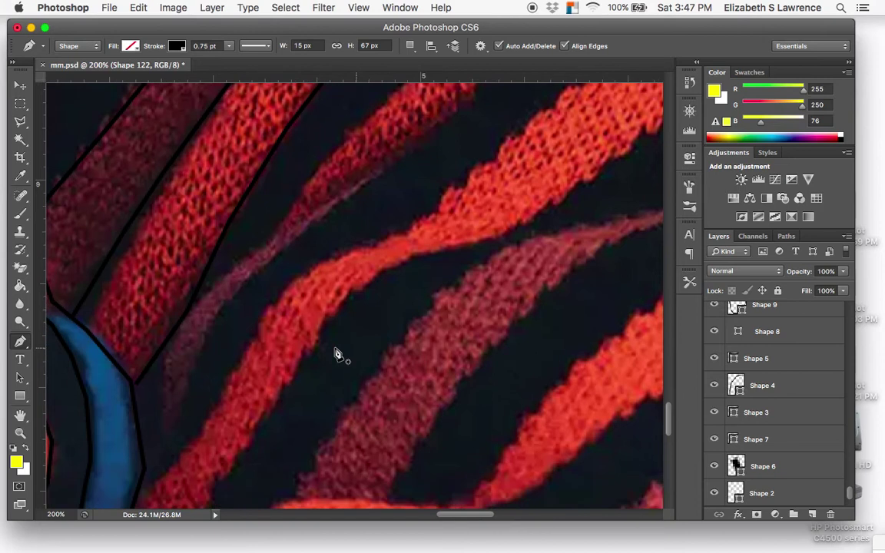
pyautogui.hscroll(-1, 336, 354)
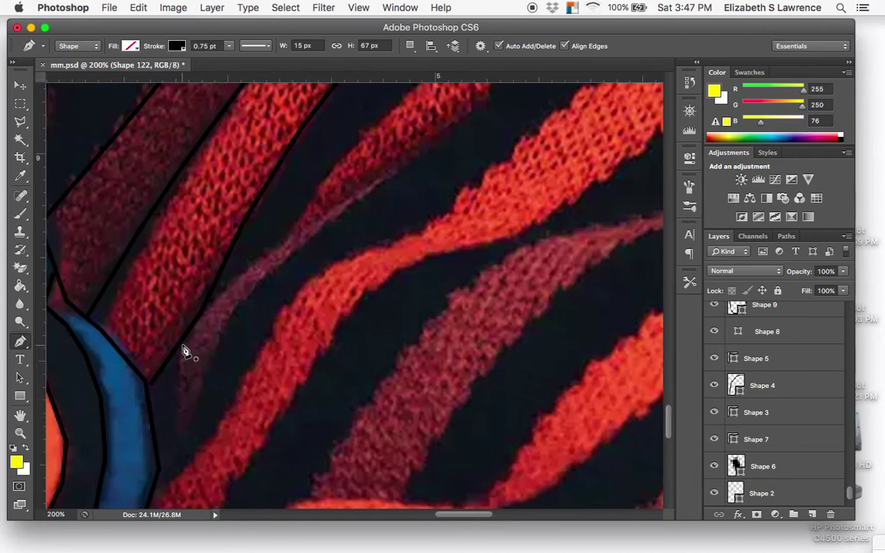
pyautogui.scroll(2, 183, 351)
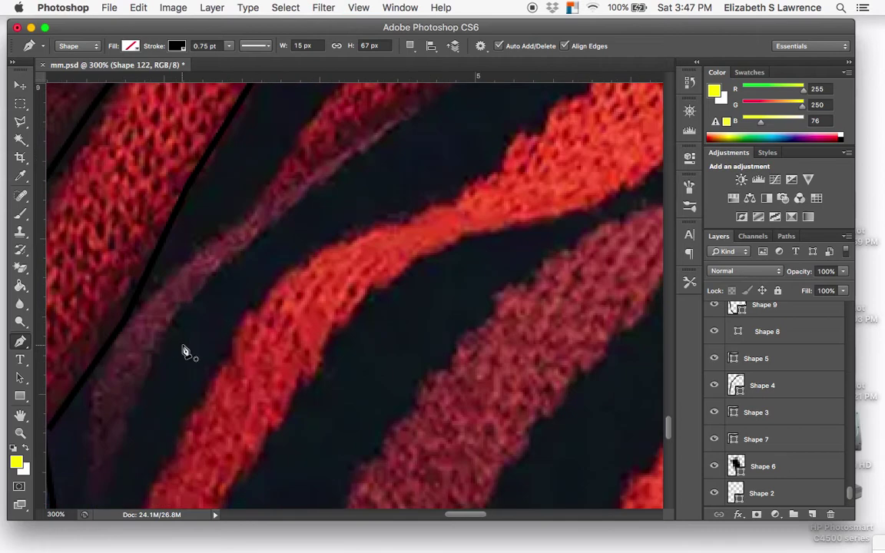
pyautogui.hscroll(-4, 183, 350)
pyautogui.scroll(-4, 183, 351)
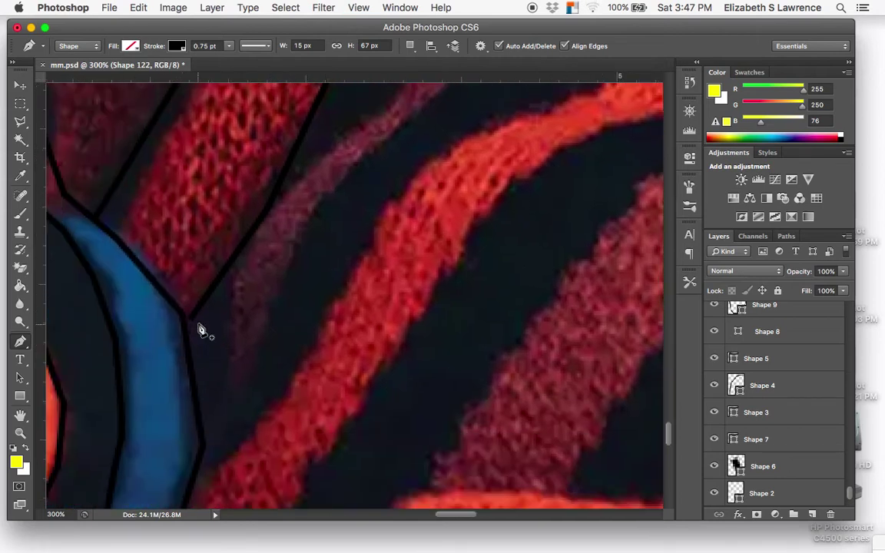
pyautogui.click(189, 320)
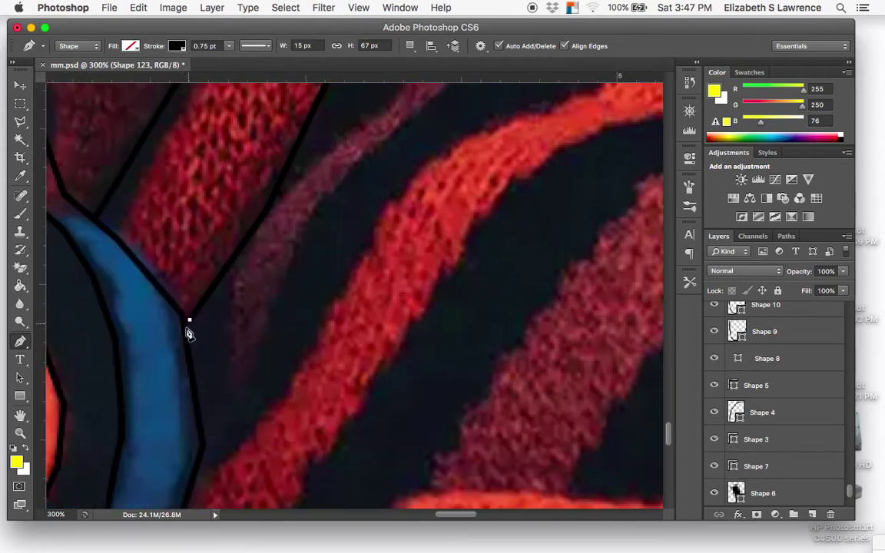
pyautogui.press('Return')
pyautogui.click(20, 85)
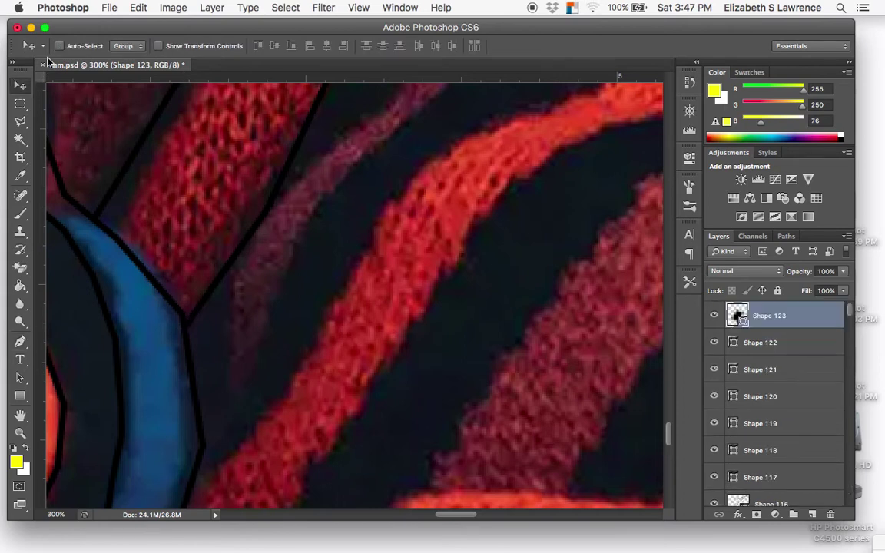
pyautogui.click(21, 342)
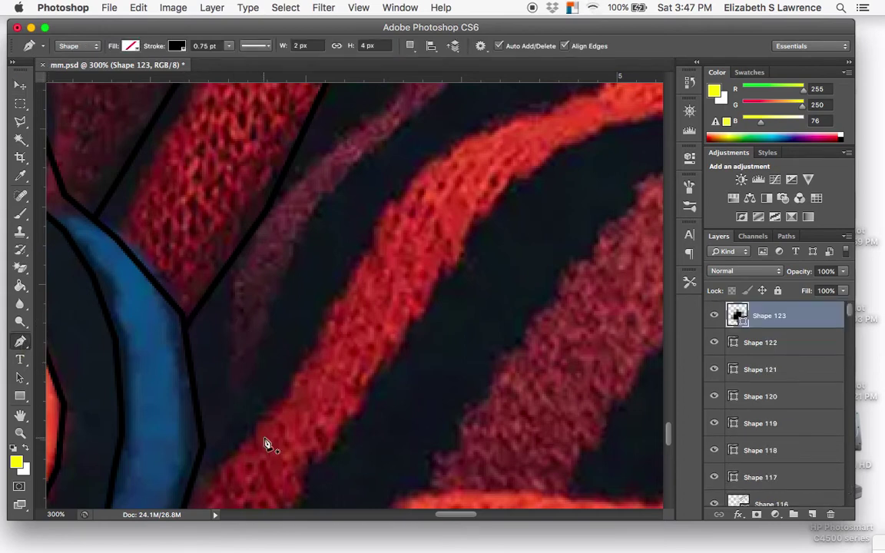
# - Start the outline of the thin maroon stripe from the red stripe's edge line, around its tapered lower tip, about 39 by 82 px
pyautogui.scroll(3, 238, 411)
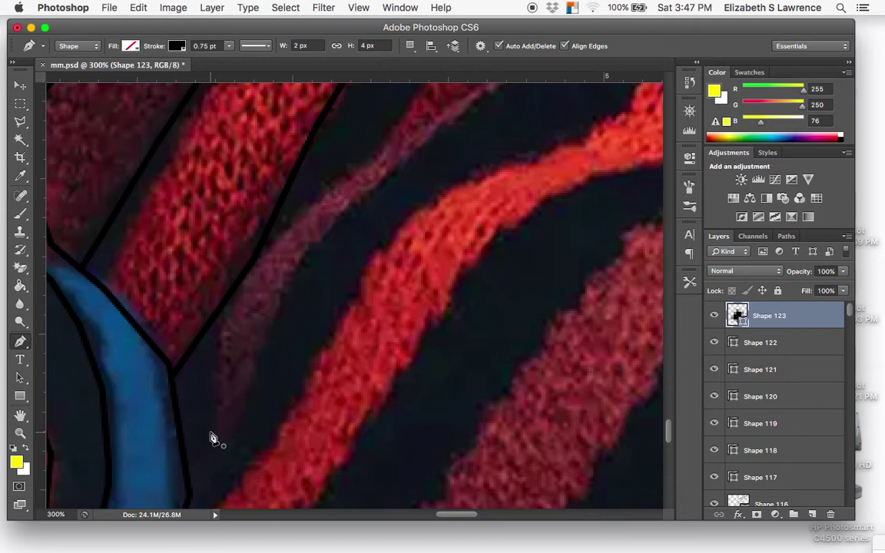
pyautogui.scroll(-5, 263, 386)
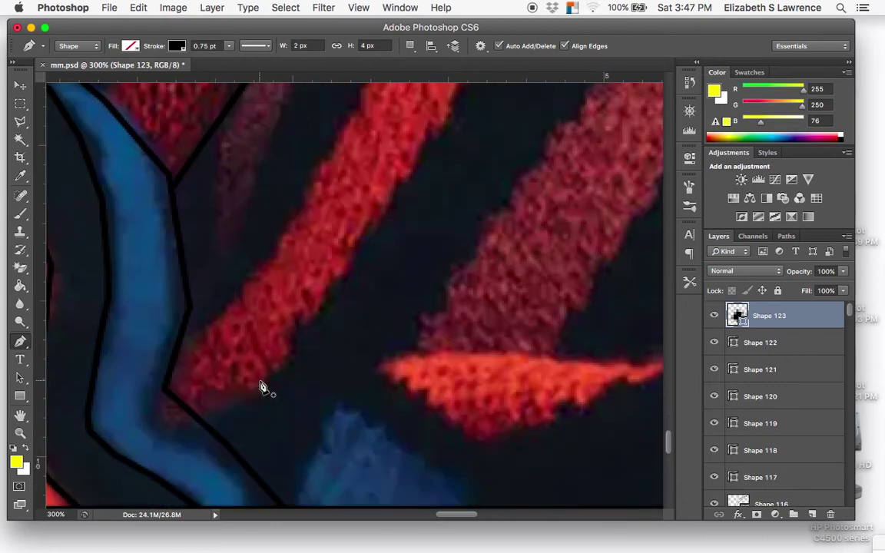
pyautogui.scroll(3, 263, 386)
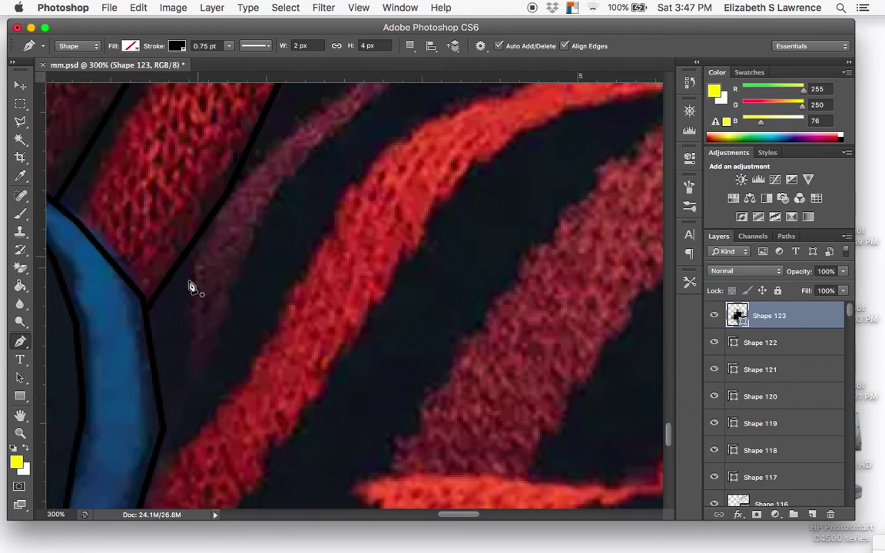
pyautogui.click(196, 243)
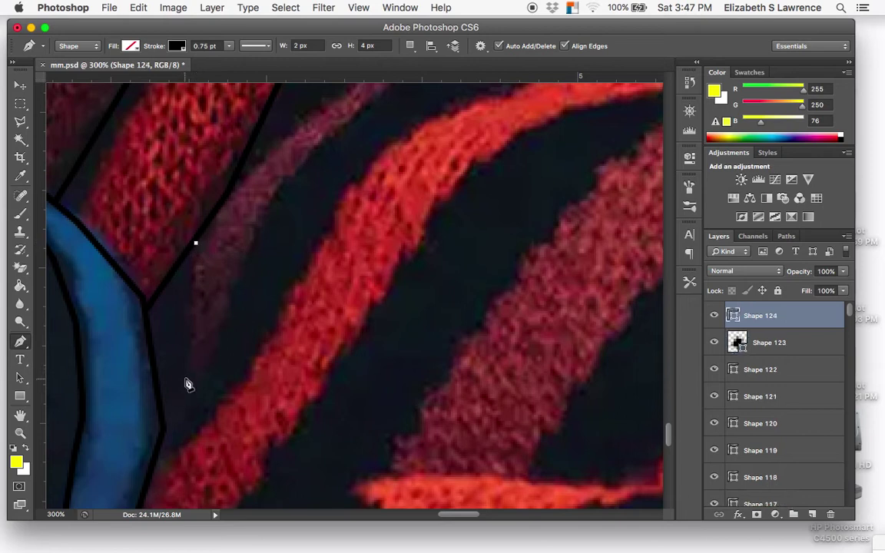
pyautogui.moveTo(186, 376); pyautogui.dragTo(198, 381)
pyautogui.click(221, 335)
pyautogui.click(266, 213)
# - Continue the outline along the maroon stripe's lower edge to its wide red end, extending the path to about 227 by 241 px
pyautogui.scroll(5, 253, 308)
pyautogui.hscroll(2, 254, 308)
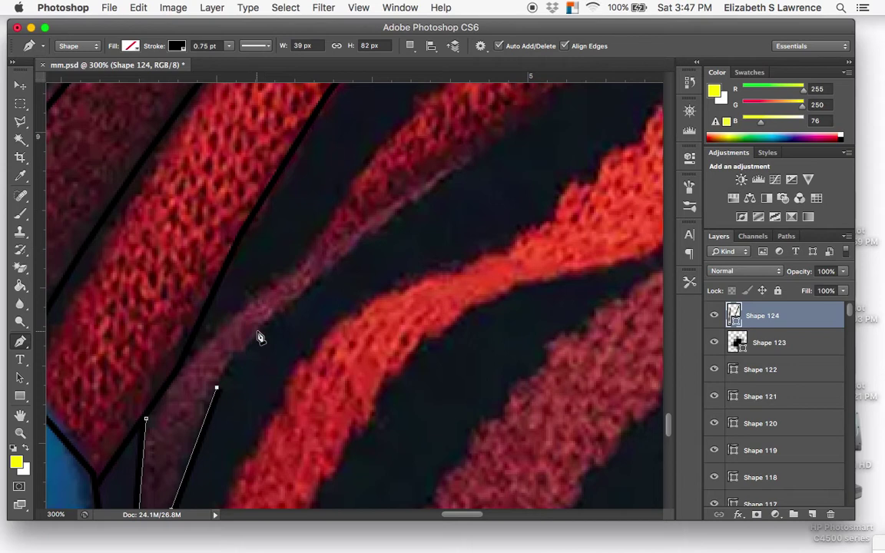
pyautogui.click(258, 332)
pyautogui.click(302, 294)
pyautogui.click(362, 244)
pyautogui.click(441, 182)
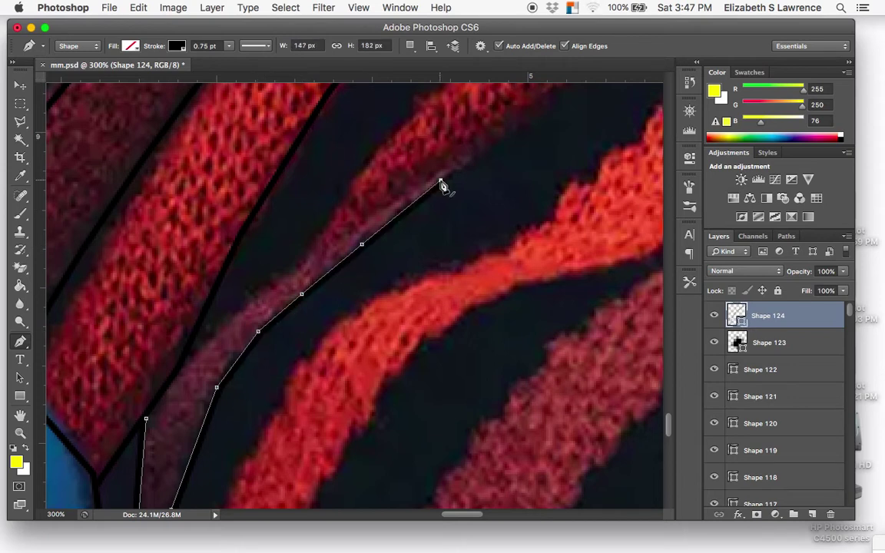
pyautogui.scroll(5, 443, 187)
pyautogui.hscroll(3, 442, 188)
pyautogui.click(404, 298)
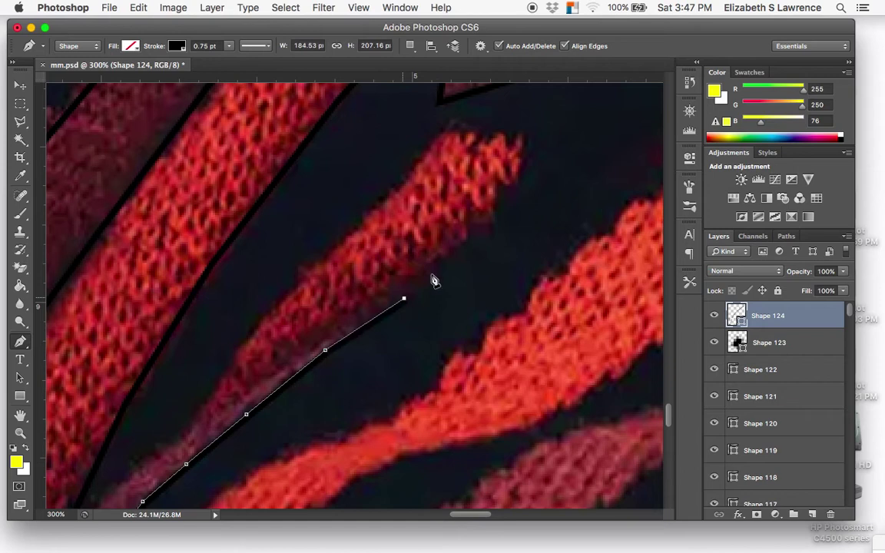
pyautogui.click(491, 229)
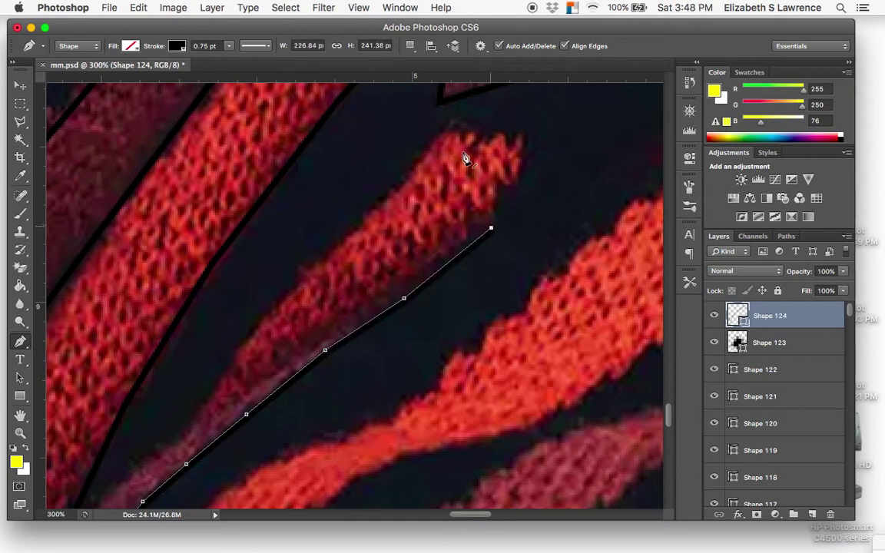
# - Trace across the stripe's wide red end and back along its upper edge to the neighbouring red stripe's line, about 227 by 289 px overall
pyautogui.click(454, 129)
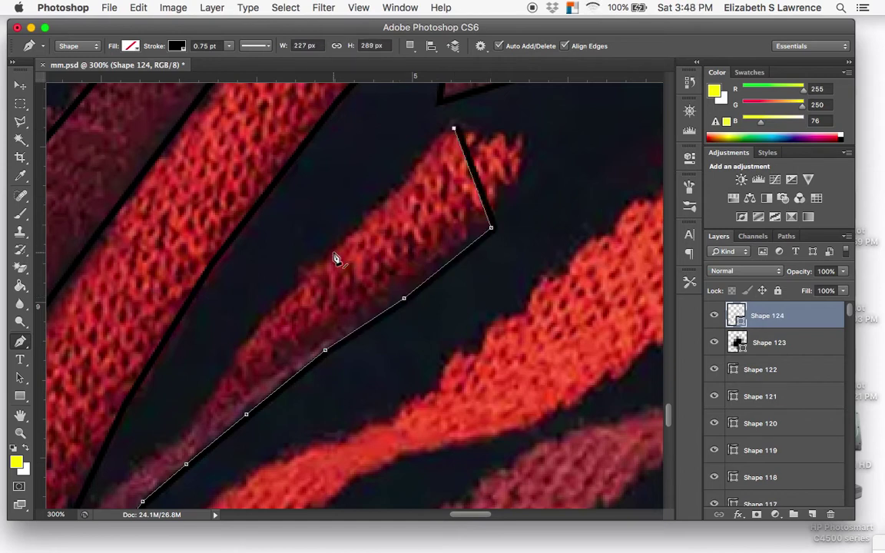
pyautogui.click(334, 252)
pyautogui.click(238, 360)
pyautogui.click(182, 436)
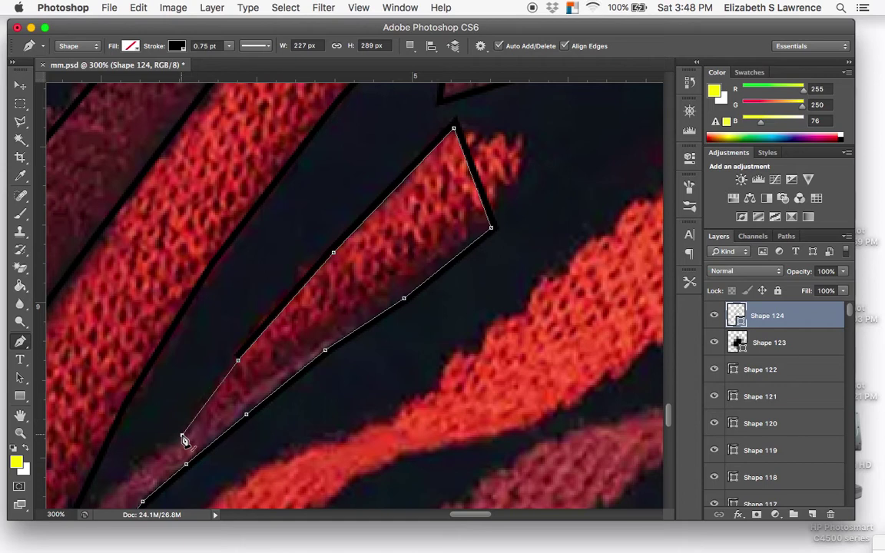
pyautogui.scroll(-5, 184, 440)
pyautogui.hscroll(-5, 184, 439)
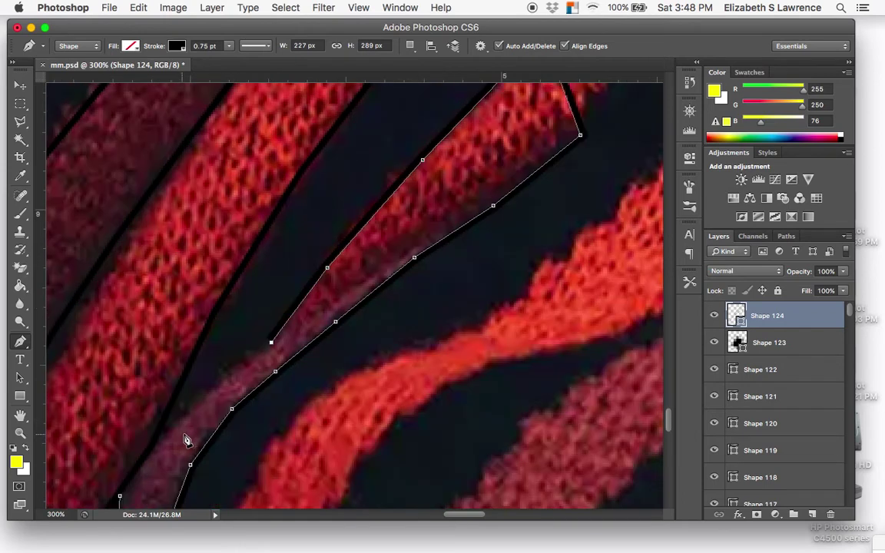
pyautogui.click(217, 381)
pyautogui.click(161, 430)
pyautogui.press('Return')
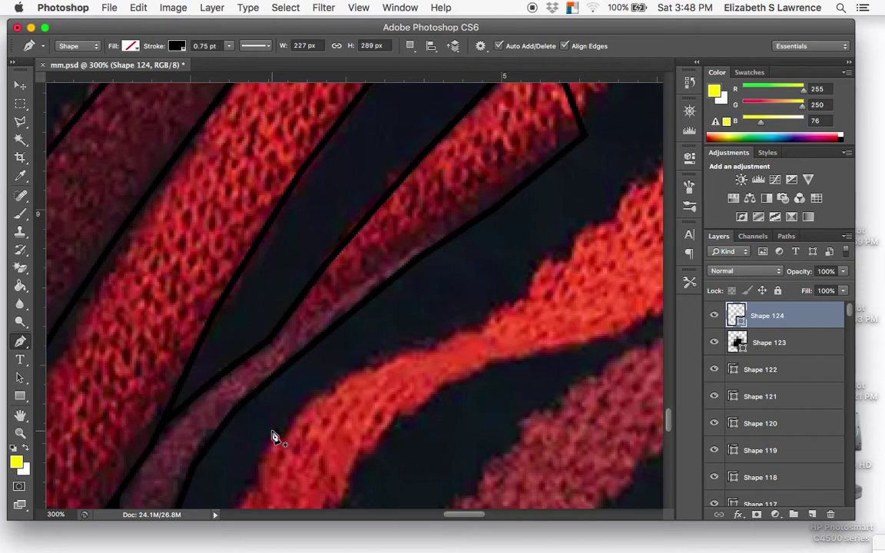
# - Trace the upper edge of the long orange-red stripe from the blue band's outline to its narrow neck, about 190 by 191 px
pyautogui.scroll(-6, 355, 409)
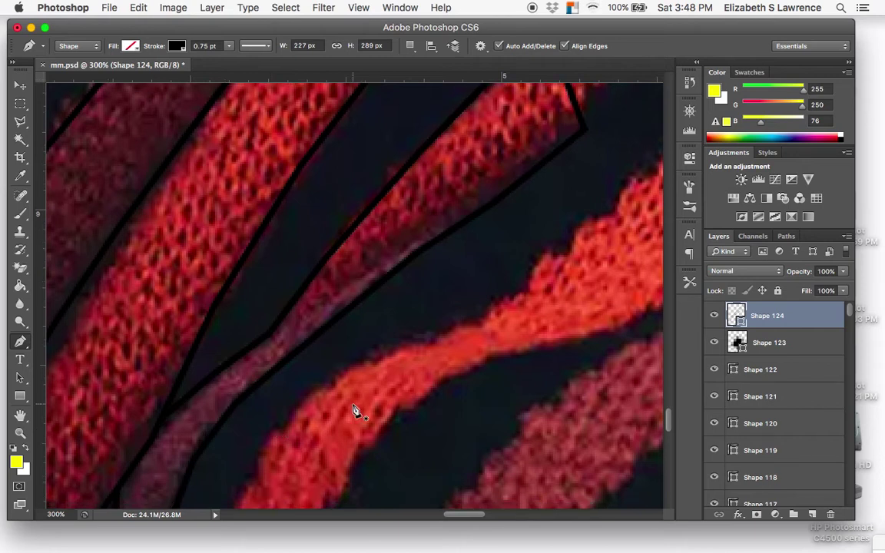
pyautogui.scroll(-5, 355, 409)
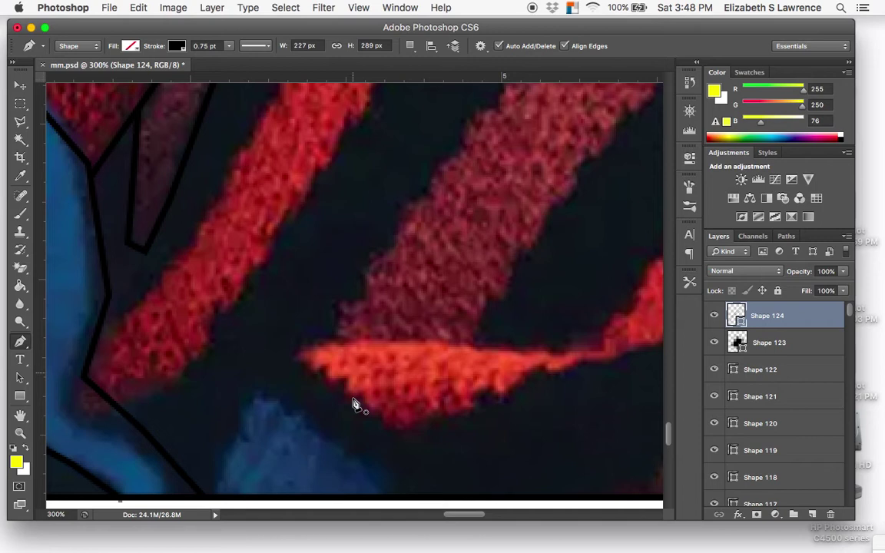
pyautogui.click(98, 335)
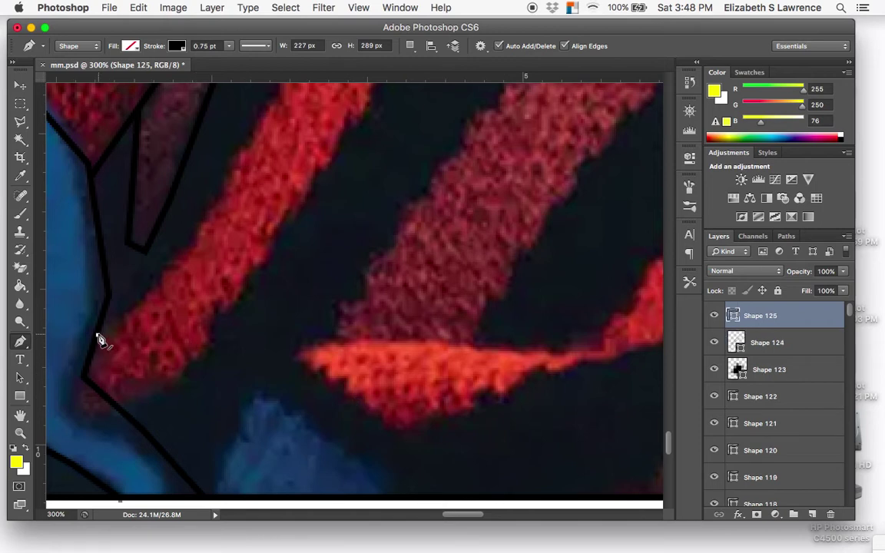
pyautogui.click(173, 266)
pyautogui.click(229, 175)
pyautogui.scroll(8, 238, 200)
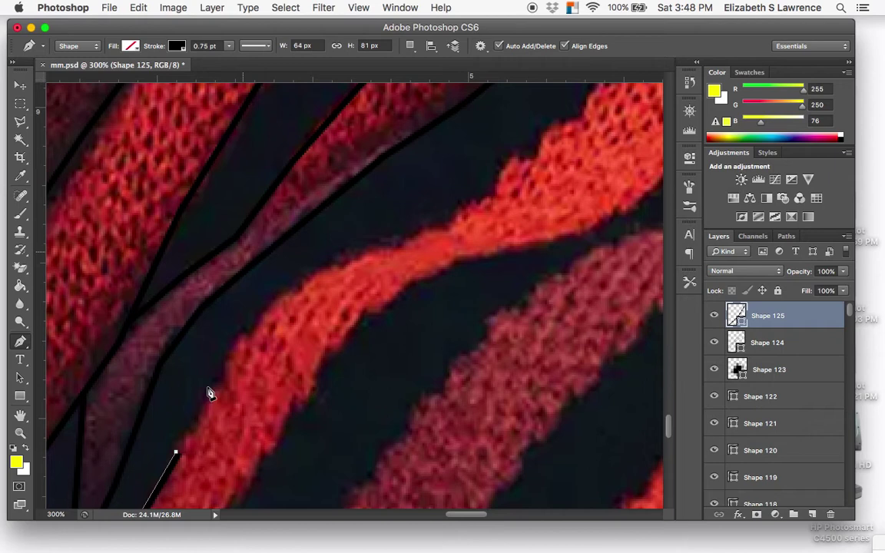
pyautogui.click(222, 381)
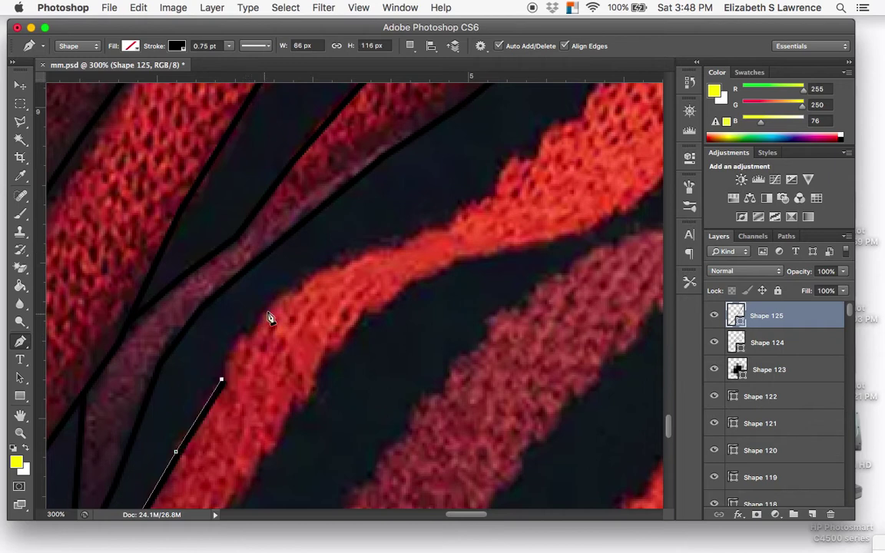
pyautogui.click(269, 314)
pyautogui.click(313, 273)
pyautogui.click(373, 247)
pyautogui.click(437, 225)
# - Continue the orange-red stripe's upper edge from the narrow neck to its pointed tip, extending the path to about 519 by 368 px
pyautogui.hscroll(5, 479, 202)
pyautogui.scroll(4, 479, 202)
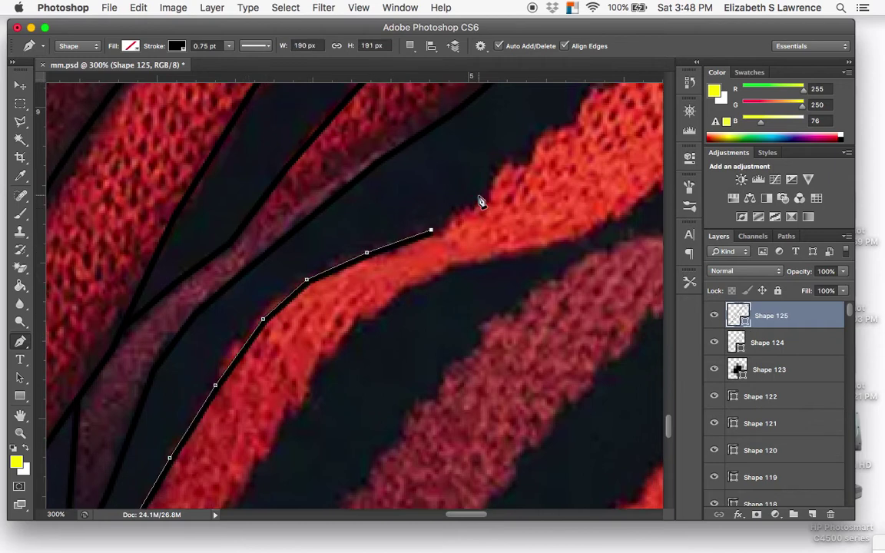
pyautogui.hscroll(10, 479, 202)
pyautogui.scroll(8, 478, 202)
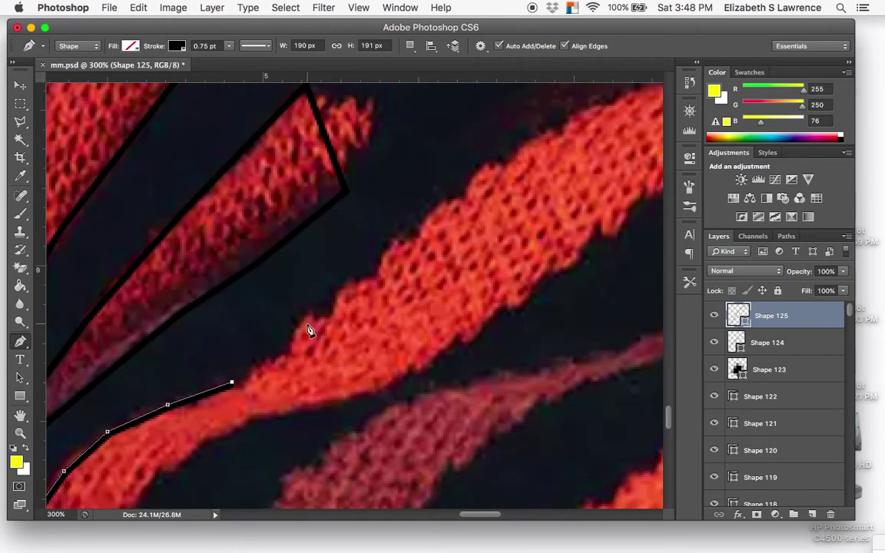
pyautogui.press('super+minus')
pyautogui.click(293, 341)
pyautogui.click(348, 296)
pyautogui.click(400, 251)
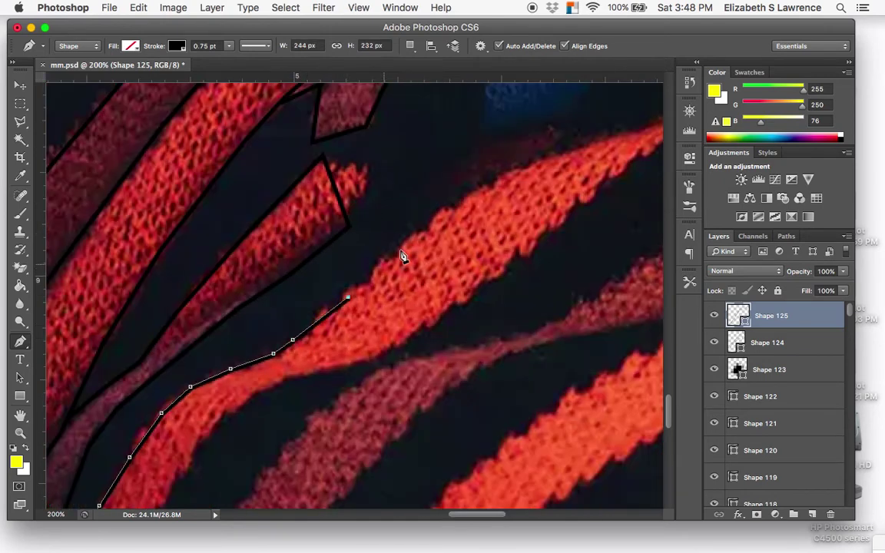
pyautogui.click(445, 208)
pyautogui.click(505, 171)
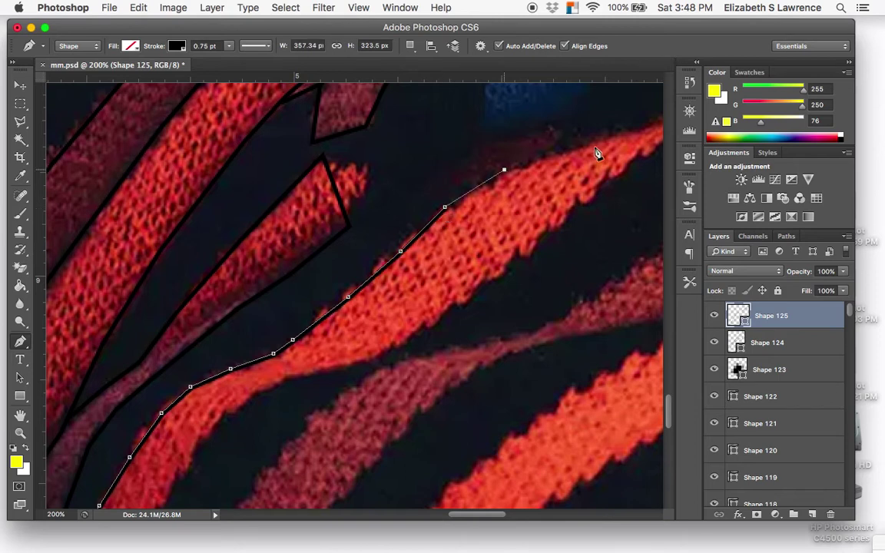
pyautogui.hscroll(4, 603, 153)
pyautogui.scroll(1, 603, 153)
pyautogui.click(457, 189)
pyautogui.click(581, 160)
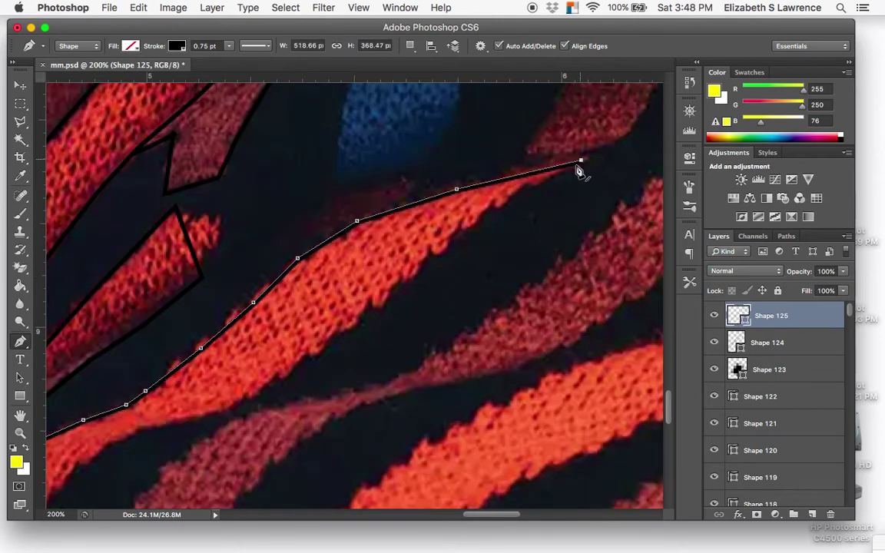
# - Trace the lower edge of the long orange-red stripe from its pointed tip back toward the narrow neck
pyautogui.click(516, 193)
pyautogui.click(469, 224)
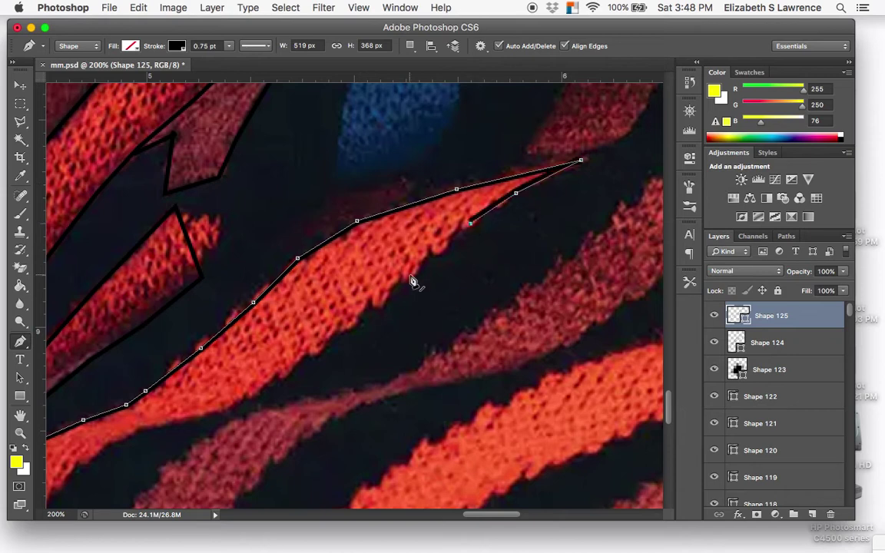
pyautogui.click(409, 274)
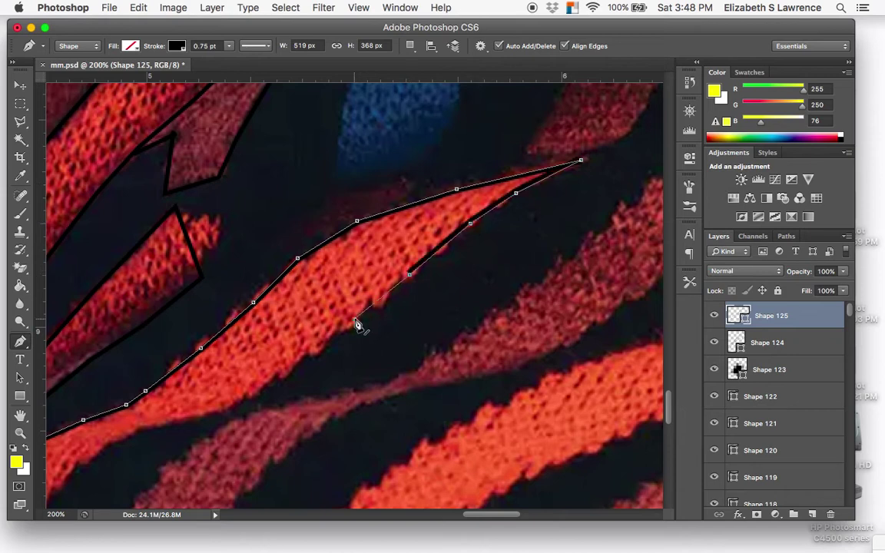
pyautogui.click(354, 319)
pyautogui.click(287, 371)
pyautogui.click(229, 407)
pyautogui.click(183, 424)
pyautogui.click(143, 432)
# - Continue the orange-red stripe's lower edge through the narrow neck to the bend below it
pyautogui.hscroll(-10, 144, 440)
pyautogui.scroll(-5, 143, 440)
pyautogui.hscroll(-5, 143, 439)
pyautogui.scroll(-5, 143, 439)
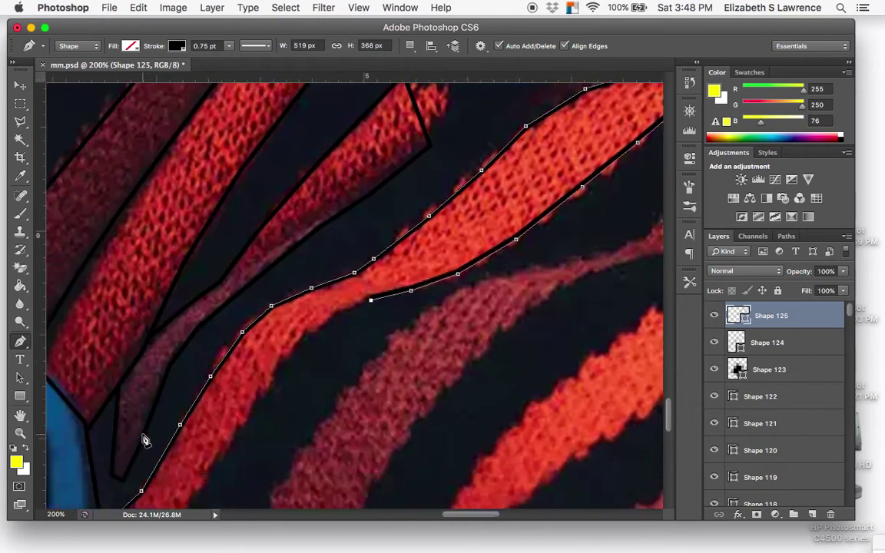
pyautogui.hscroll(-3, 143, 440)
pyautogui.scroll(-4, 143, 439)
pyautogui.click(403, 235)
pyautogui.click(366, 256)
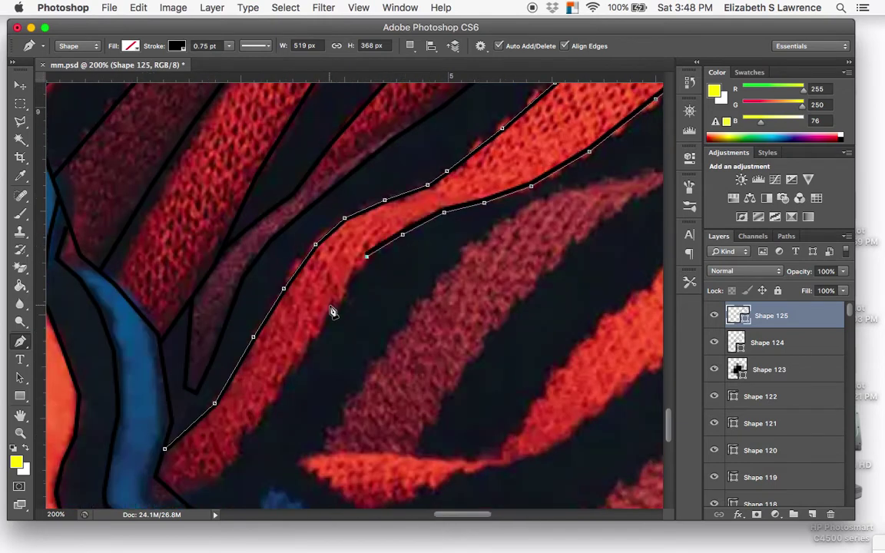
# - Continue the stripe's lower edge down to the blue band's outline and finish the path at about 519 by 402 px
pyautogui.click(329, 305)
pyautogui.click(284, 381)
pyautogui.click(240, 444)
pyautogui.click(220, 473)
pyautogui.click(201, 490)
pyautogui.click(177, 495)
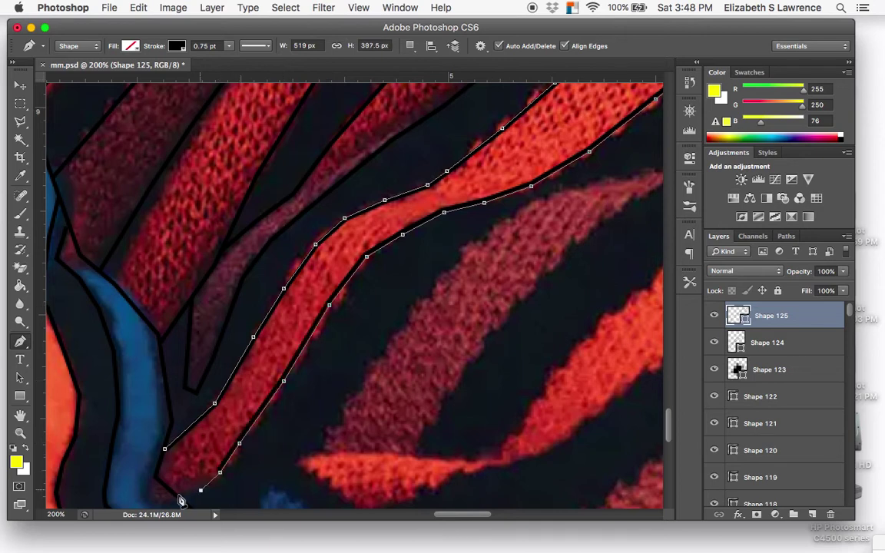
pyautogui.press('Return')
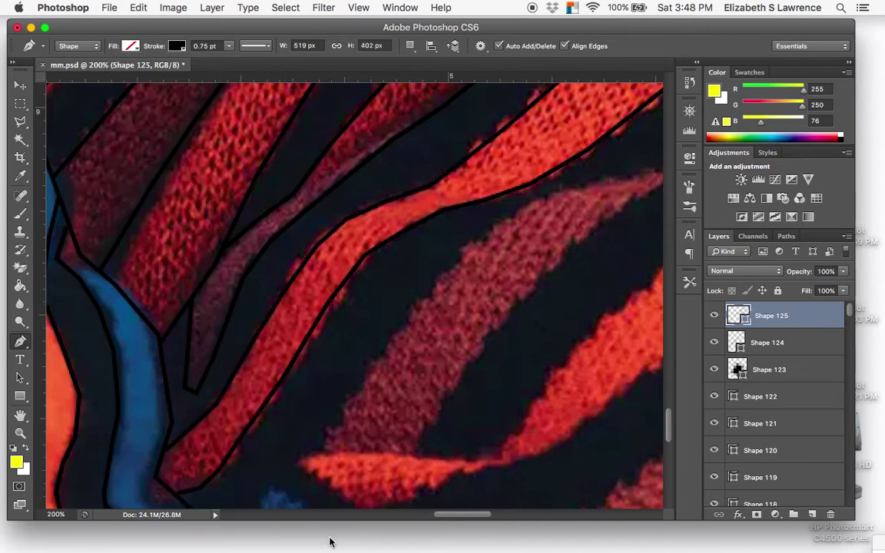
# - Outline the small dark blue patch standing on the fabric's bottom border, about 89 by 50 px
pyautogui.scroll(-5, 444, 369)
pyautogui.hscroll(3, 444, 369)
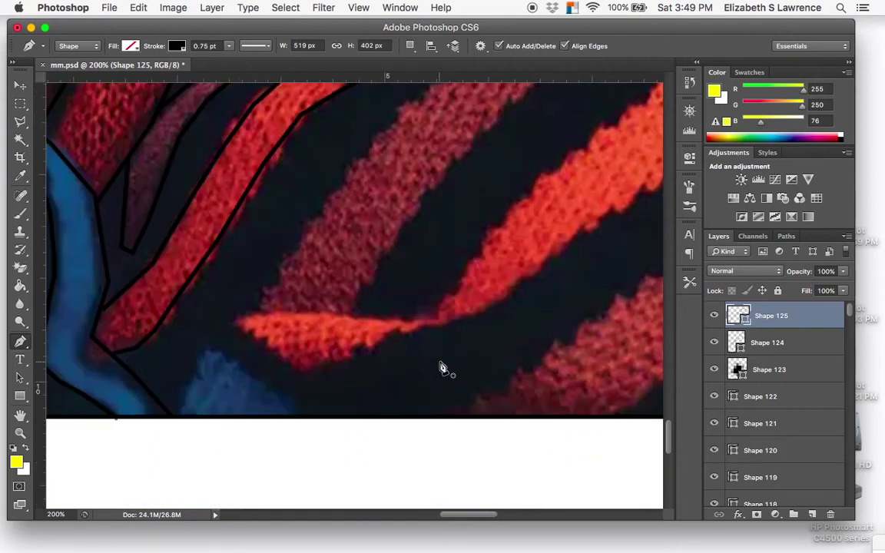
pyautogui.click(176, 419)
pyautogui.click(208, 349)
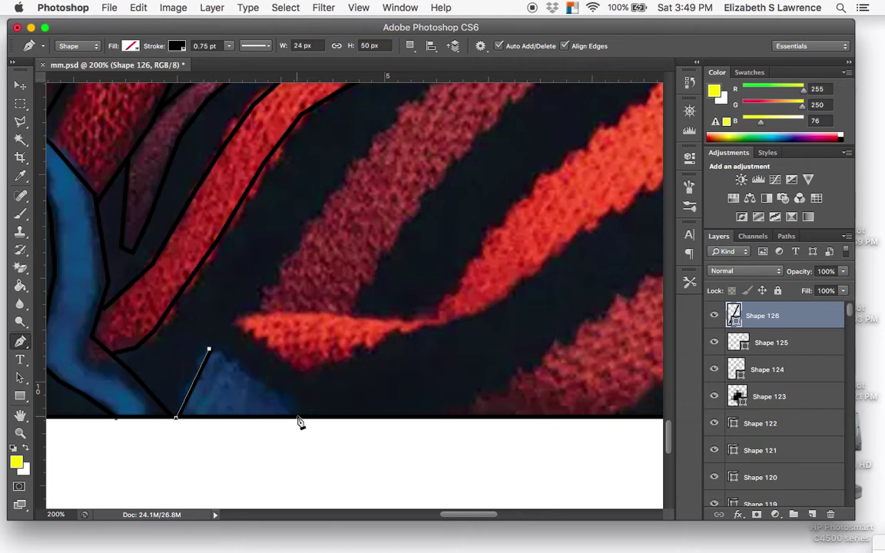
pyautogui.click(299, 401)
pyautogui.click(291, 420)
pyautogui.press('Escape')
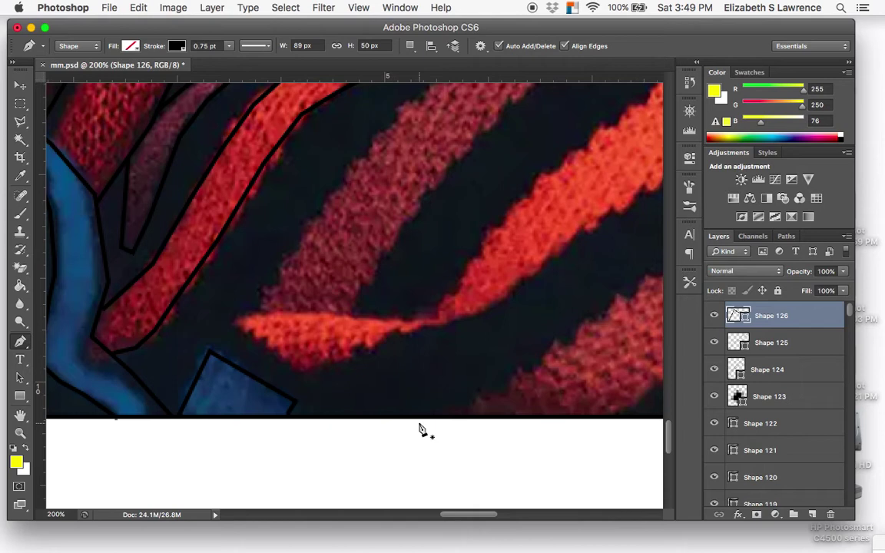
# - Trace the upper edge of the lower orange-red stripe from its pointed end above the blue patch past the thin neck, about 221 by 101 px
pyautogui.scroll(5, 478, 368)
pyautogui.hscroll(7, 478, 368)
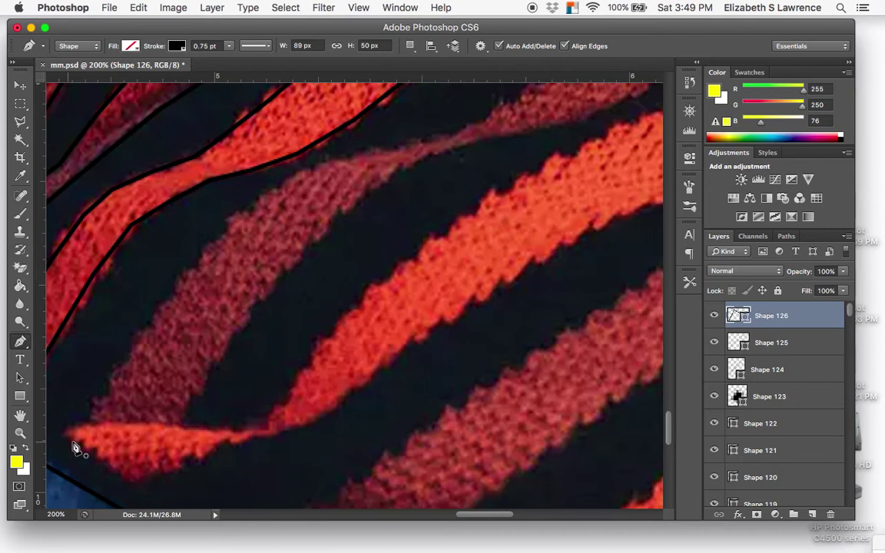
pyautogui.scroll(-2, 77, 448)
pyautogui.hscroll(-3, 96, 430)
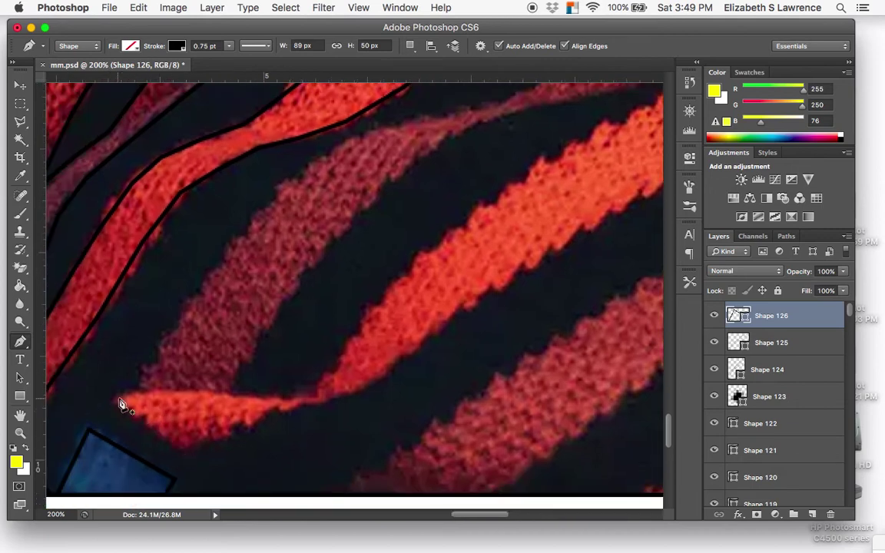
pyautogui.click(113, 398)
pyautogui.click(158, 389)
pyautogui.click(269, 397)
pyautogui.click(309, 390)
pyautogui.click(366, 320)
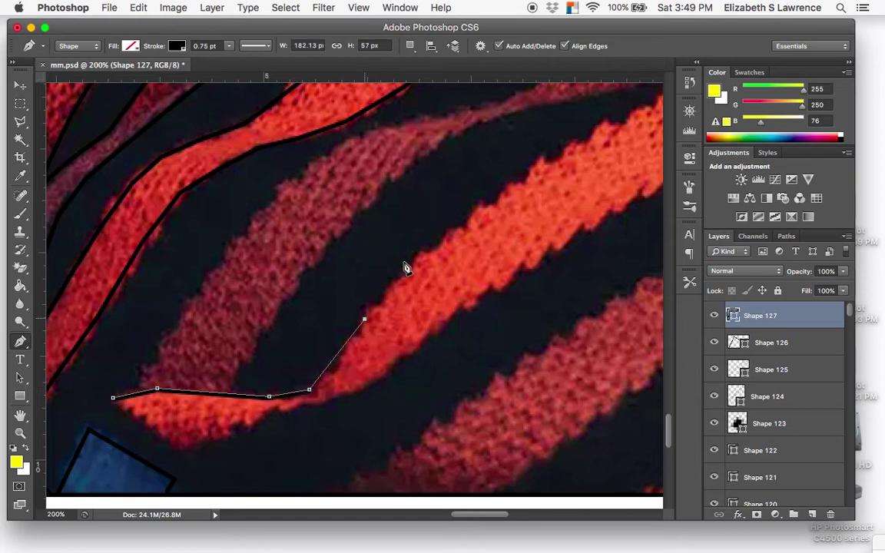
pyautogui.click(418, 259)
# - Continue the lower orange-red stripe's upper edge along its wide middle section, extending the path to about 473 by 241 px
pyautogui.hscroll(3, 419, 261)
pyautogui.scroll(3, 418, 262)
pyautogui.hscroll(2, 418, 263)
pyautogui.scroll(2, 419, 262)
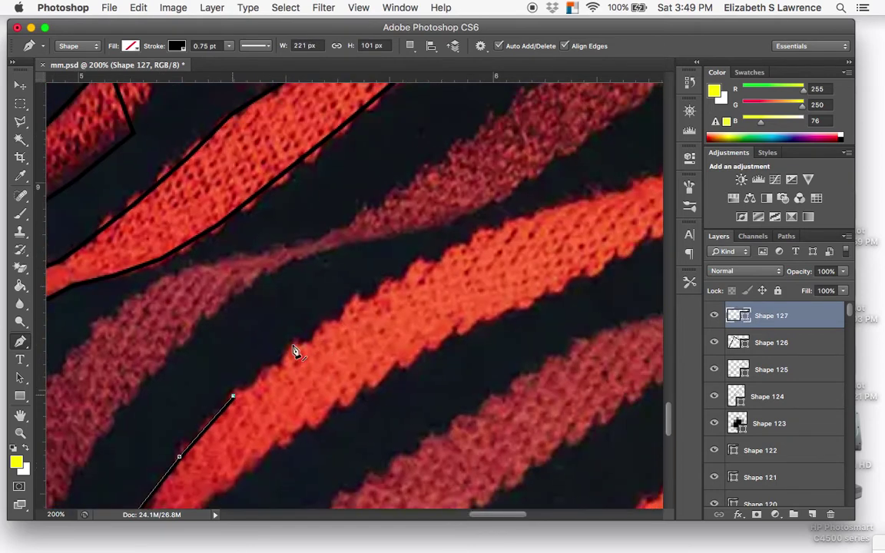
pyautogui.click(295, 367)
pyautogui.click(343, 333)
pyautogui.click(409, 288)
pyautogui.click(475, 253)
pyautogui.click(582, 224)
# - Trace the rest of the stripe's upper edge and around its blunt upper end, extending the path to about 699 by 347 px
pyautogui.hscroll(7, 582, 226)
pyautogui.scroll(2, 582, 226)
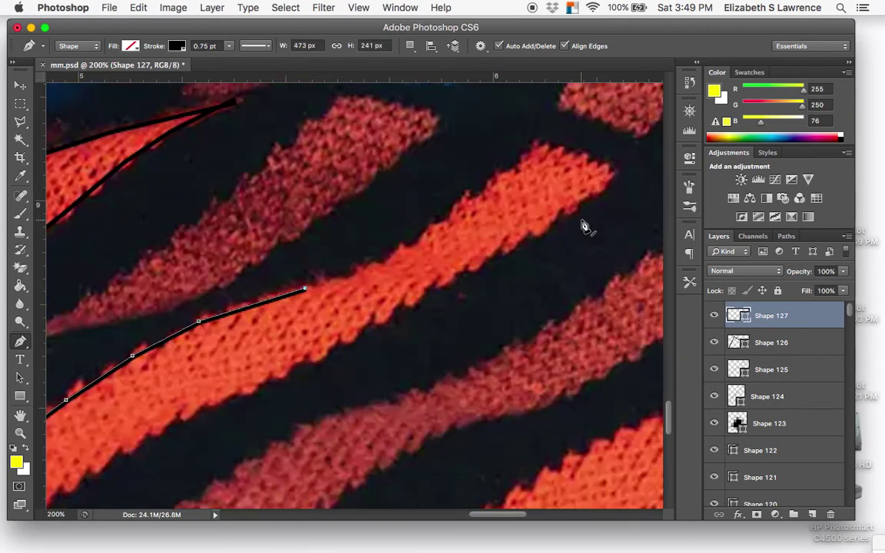
pyautogui.click(335, 269)
pyautogui.click(401, 234)
pyautogui.click(449, 200)
pyautogui.click(518, 142)
pyautogui.click(596, 170)
pyautogui.click(553, 208)
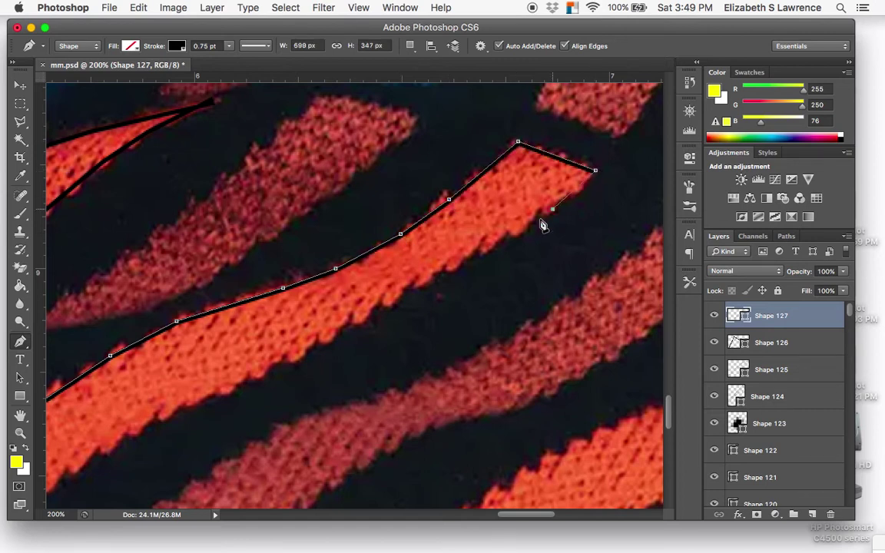
# - Trace the stripe's lower edge back from the blunt end along the wide middle section
pyautogui.click(492, 252)
pyautogui.click(428, 290)
pyautogui.click(365, 328)
pyautogui.click(295, 365)
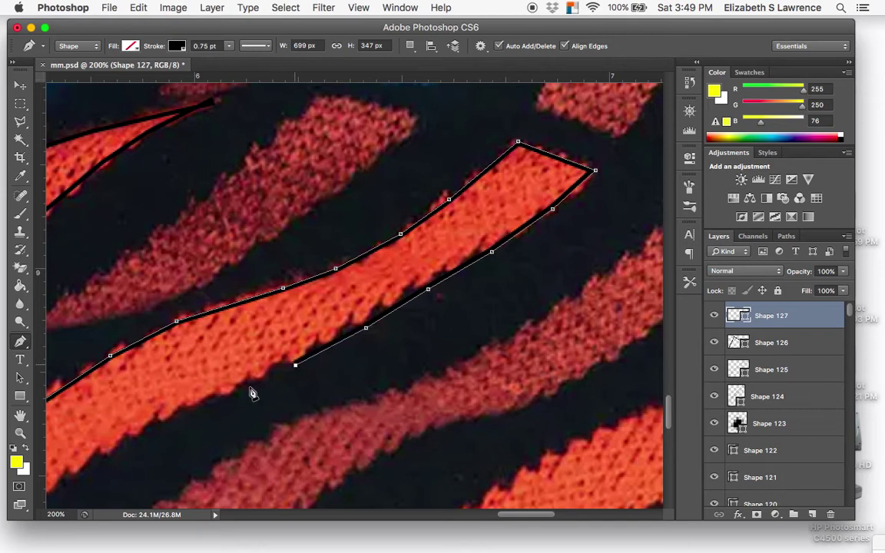
pyautogui.hscroll(-10, 243, 400)
pyautogui.scroll(-2, 243, 399)
pyautogui.click(464, 352)
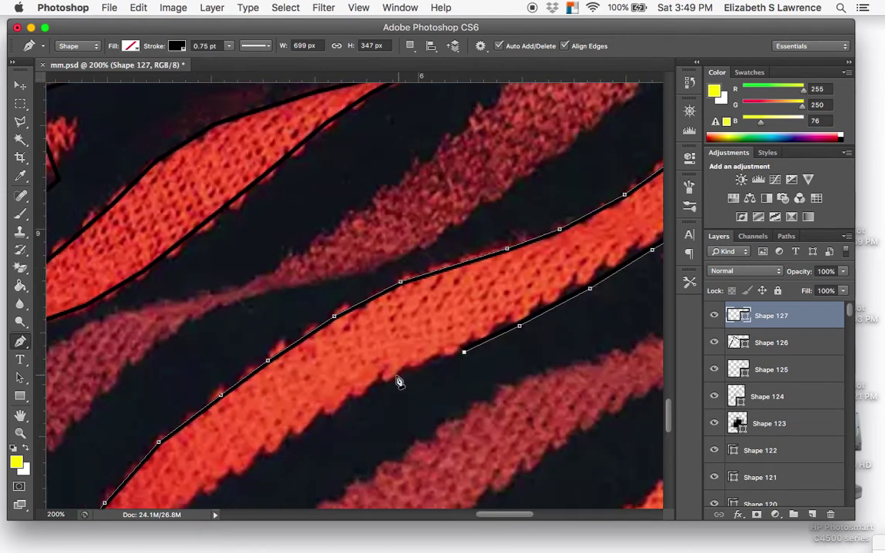
pyautogui.click(391, 379)
pyautogui.click(340, 404)
pyautogui.click(292, 437)
# - Continue the stripe's lower edge down to the underside of the thin neck, extending the path to about 699 by 366 px
pyautogui.scroll(-8, 292, 439)
pyautogui.hscroll(-6, 292, 438)
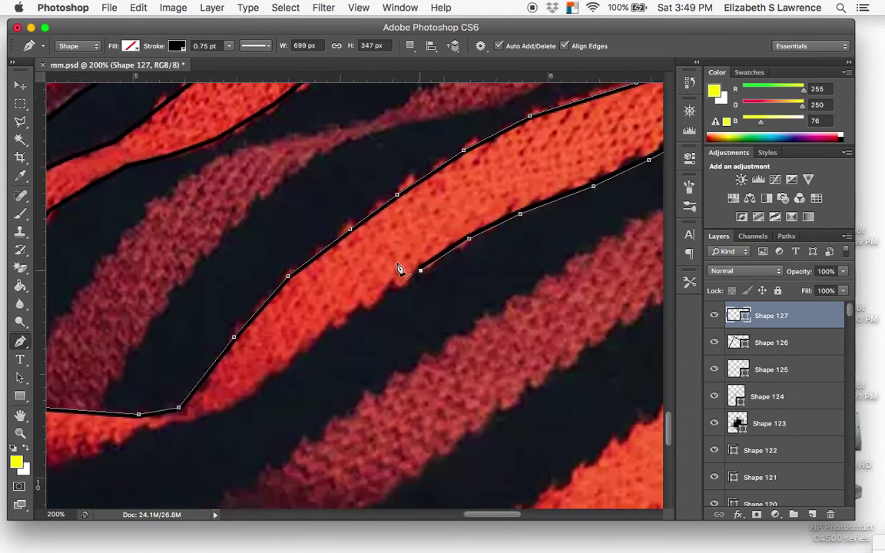
pyautogui.scroll(-3, 399, 268)
pyautogui.hscroll(-2, 399, 268)
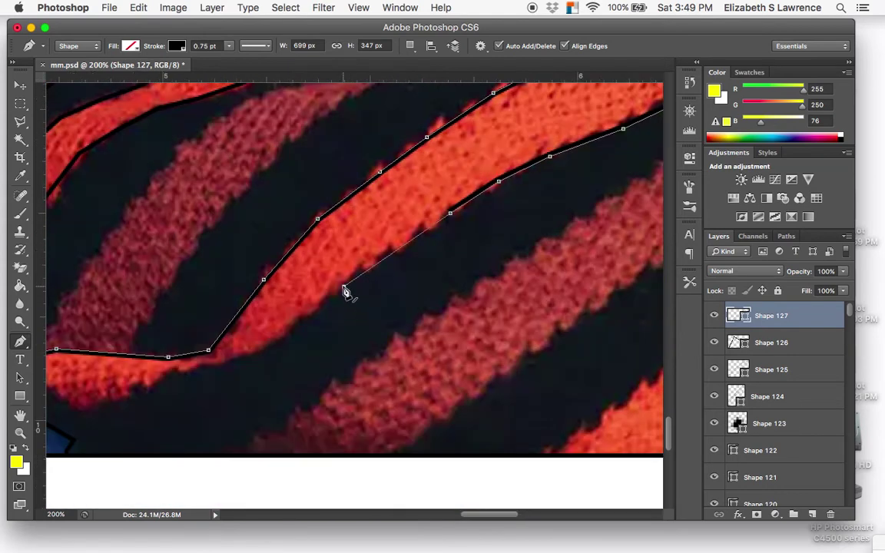
pyautogui.click(343, 288)
pyautogui.click(324, 305)
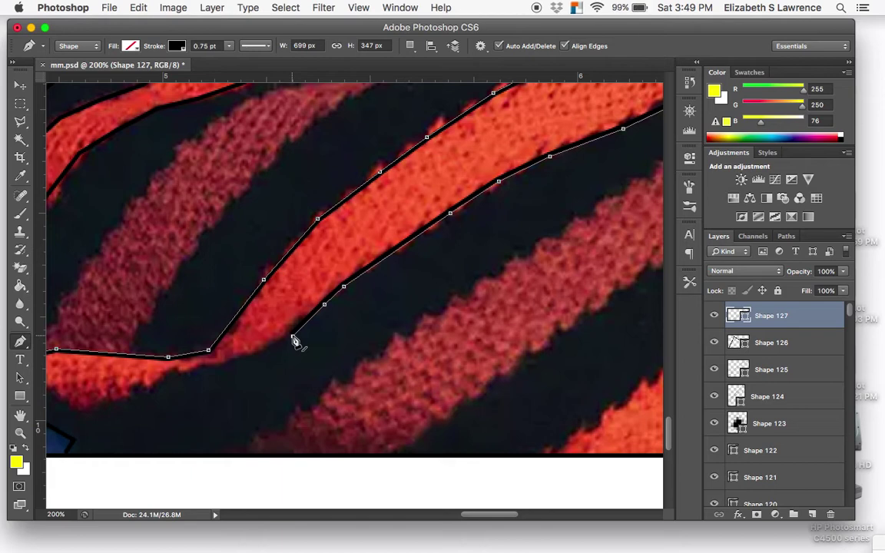
pyautogui.click(293, 336)
pyautogui.click(262, 350)
pyautogui.click(207, 369)
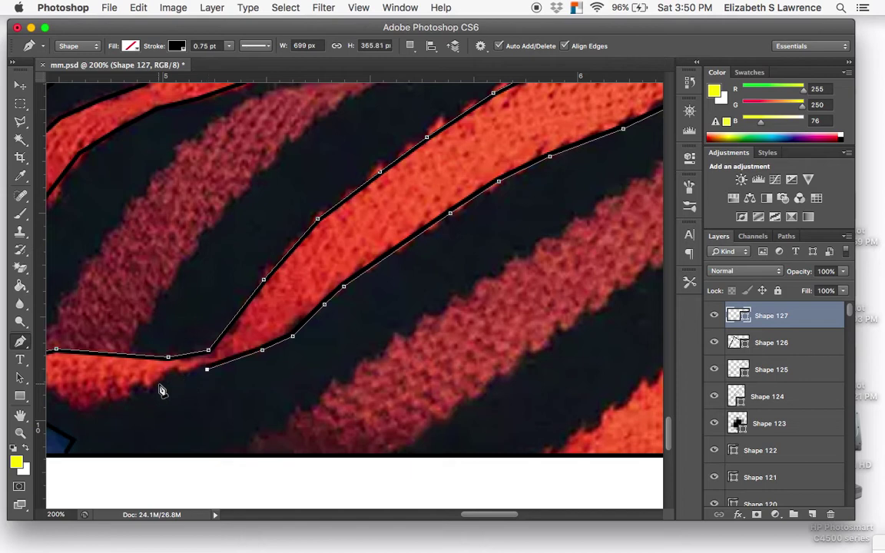
# - Trace the underside of the stripe's small red end and close the outline at its pointed start, about 699 by 385 px overall
pyautogui.click(159, 385)
pyautogui.hscroll(-5, 121, 399)
pyautogui.scroll(-2, 121, 399)
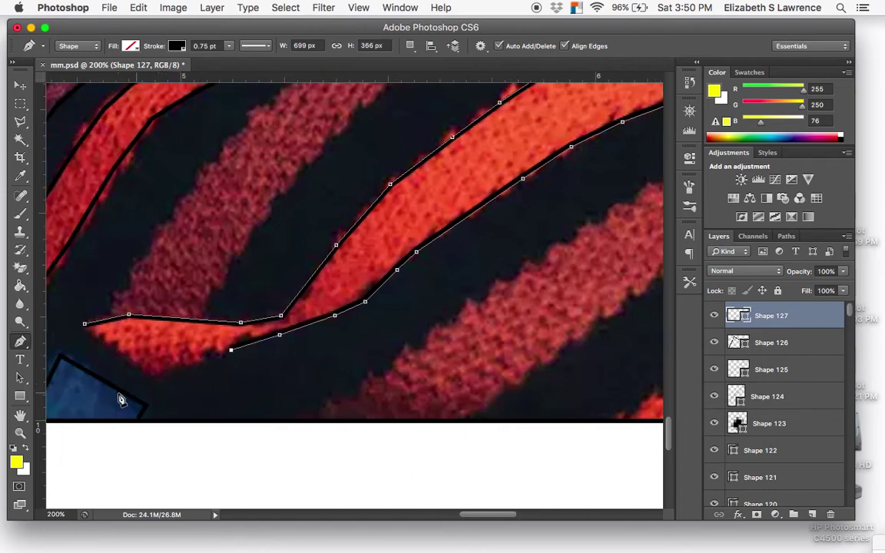
pyautogui.click(171, 375)
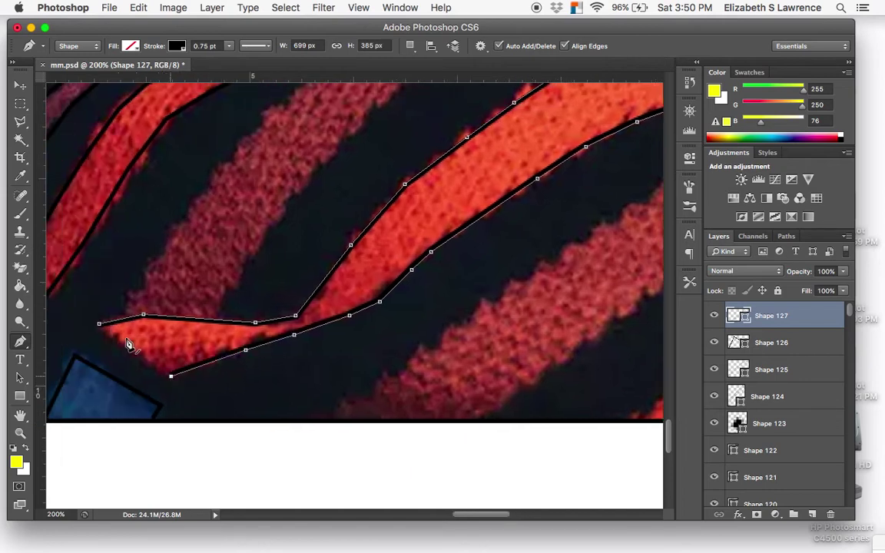
pyautogui.click(99, 324)
pyautogui.press('Return')
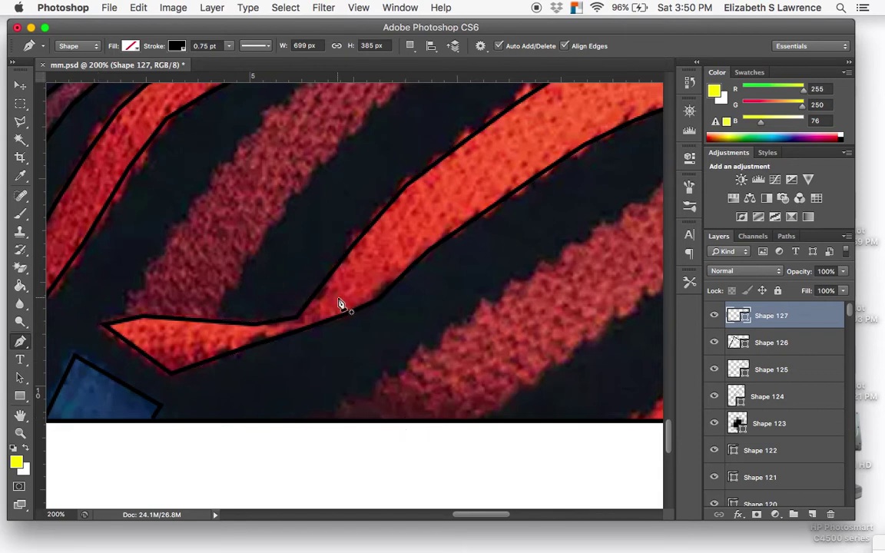
# - Trace the upper edge of the maroon stripe from the orange-red stripe's pointed end to its narrow neck, about 209 by 199 px
pyautogui.scroll(1, 170, 319)
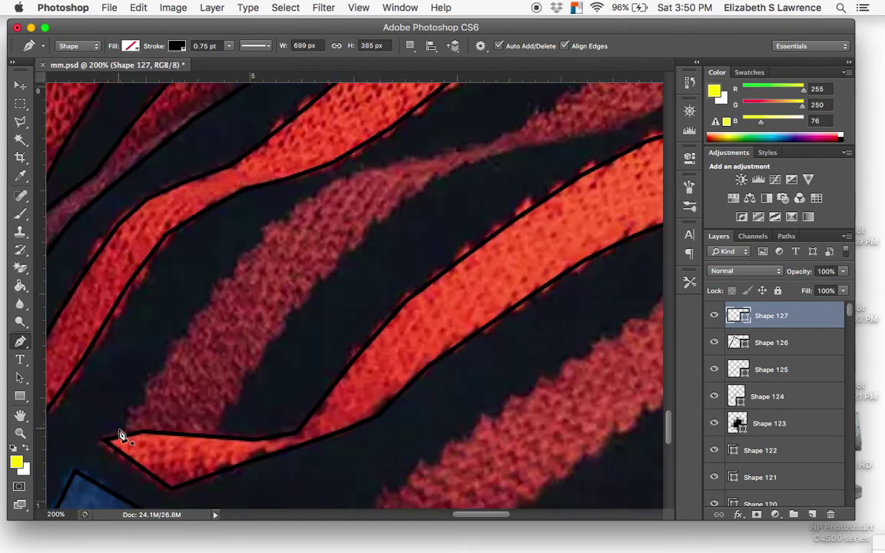
pyautogui.click(119, 436)
pyautogui.click(150, 382)
pyautogui.click(200, 313)
pyautogui.click(253, 246)
pyautogui.click(293, 210)
pyautogui.click(356, 177)
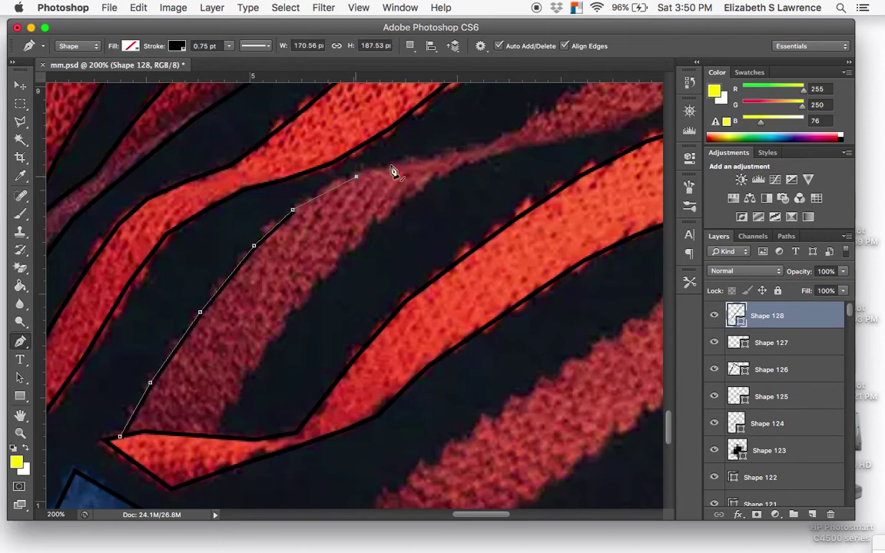
pyautogui.click(408, 163)
# - Continue the maroon stripe's upper edge past the neck to its upper end corner, extending the path to about 486 by 380 px
pyautogui.hscroll(5, 408, 163)
pyautogui.scroll(3, 408, 163)
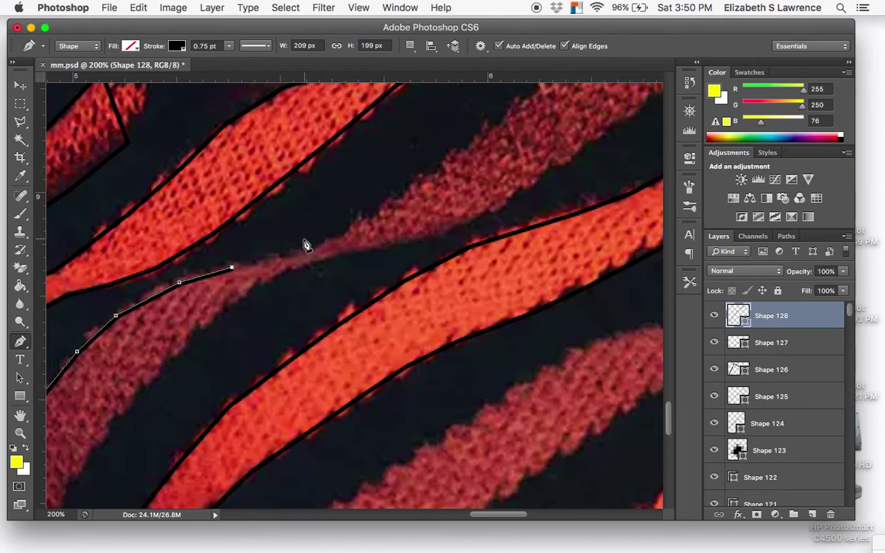
pyautogui.click(316, 246)
pyautogui.click(391, 198)
pyautogui.click(488, 134)
pyautogui.scroll(6, 492, 140)
pyautogui.hscroll(3, 491, 140)
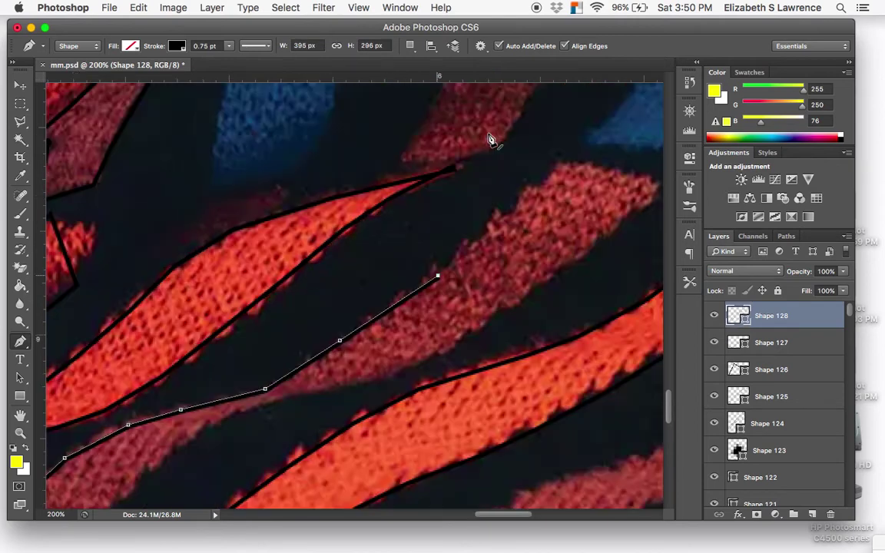
pyautogui.click(457, 280)
pyautogui.click(509, 232)
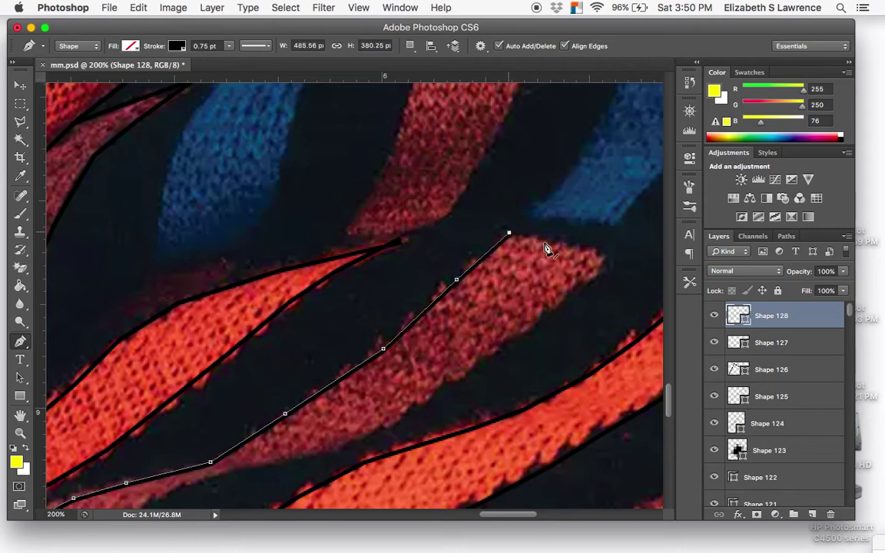
# - Trace across the maroon stripe's blunt upper end and back along its lower edge, extending the path to about 557 by 380 px
pyautogui.click(607, 262)
pyautogui.click(566, 302)
pyautogui.click(511, 345)
pyautogui.click(434, 401)
pyautogui.click(370, 435)
# - Continue the maroon stripe's lower edge along the underside of the narrow neck to where the stripe widens again
pyautogui.hscroll(-5, 279, 477)
pyautogui.scroll(-2, 279, 476)
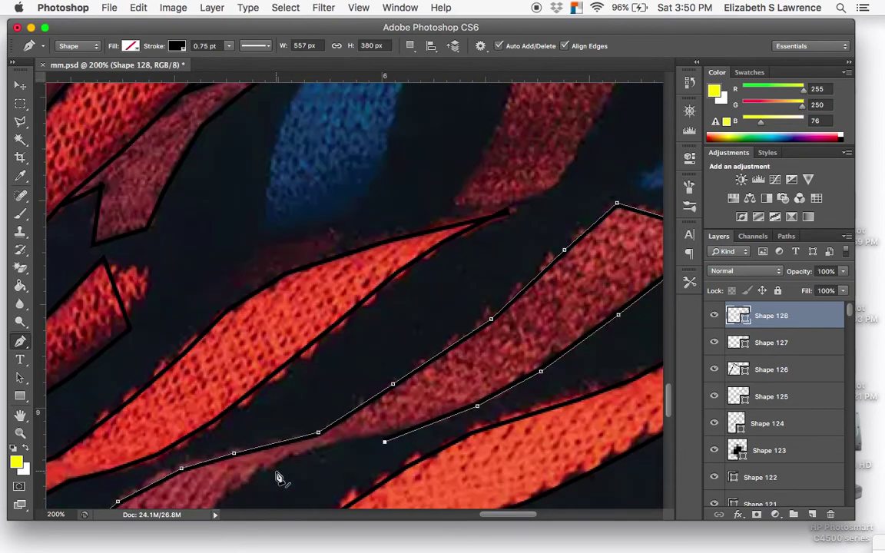
pyautogui.scroll(-6, 323, 438)
pyautogui.hscroll(-6, 323, 438)
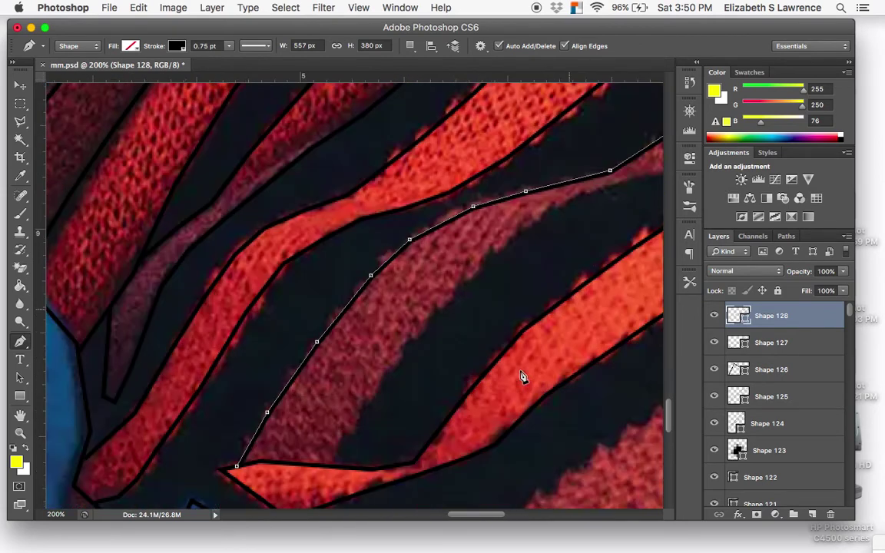
pyautogui.hscroll(2, 607, 226)
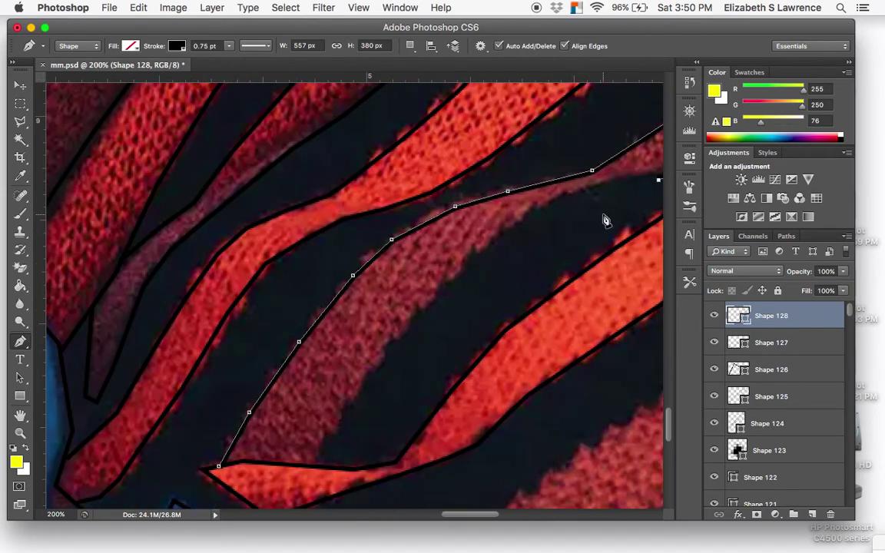
pyautogui.hscroll(5, 605, 222)
pyautogui.scroll(1, 605, 222)
pyautogui.moveTo(557, 202); pyautogui.dragTo(529, 203)
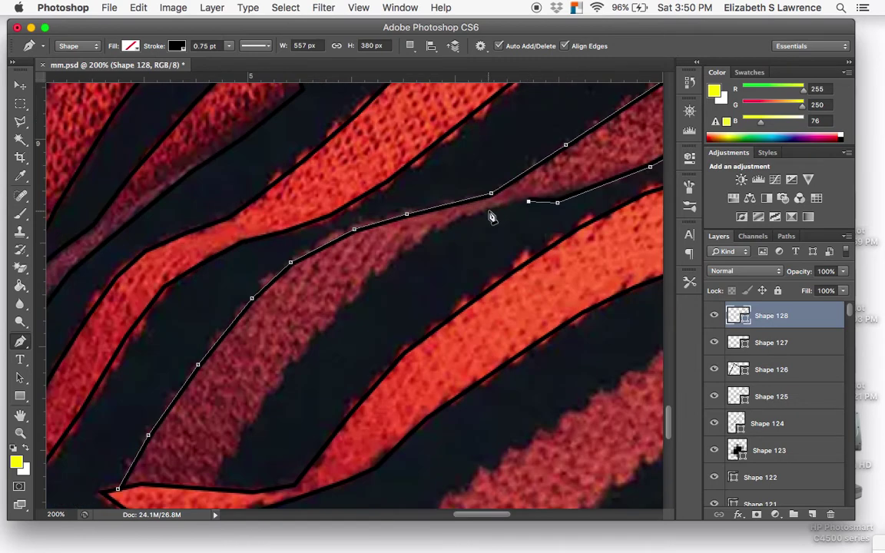
pyautogui.click(489, 212)
pyautogui.click(443, 227)
pyautogui.click(391, 259)
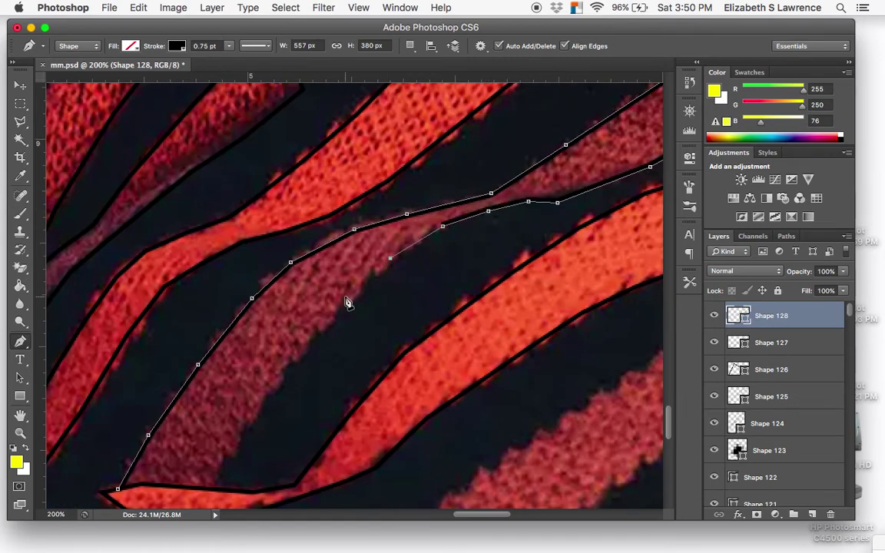
# - Trace the rest of the maroon stripe's lower edge down to the orange-red stripe and finish the path at about 557 by 381 px
pyautogui.click(346, 297)
pyautogui.click(306, 337)
pyautogui.click(270, 381)
pyautogui.click(238, 428)
pyautogui.click(217, 465)
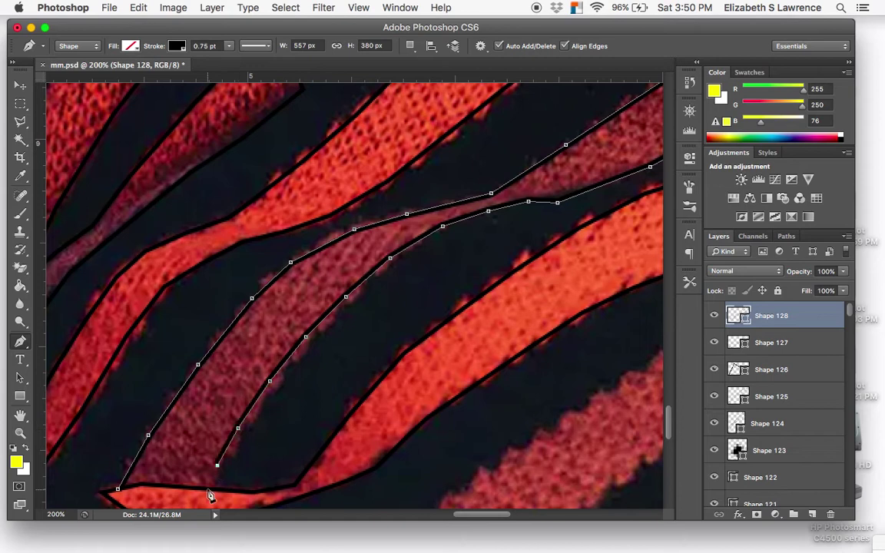
pyautogui.click(207, 490)
pyautogui.press('Return')
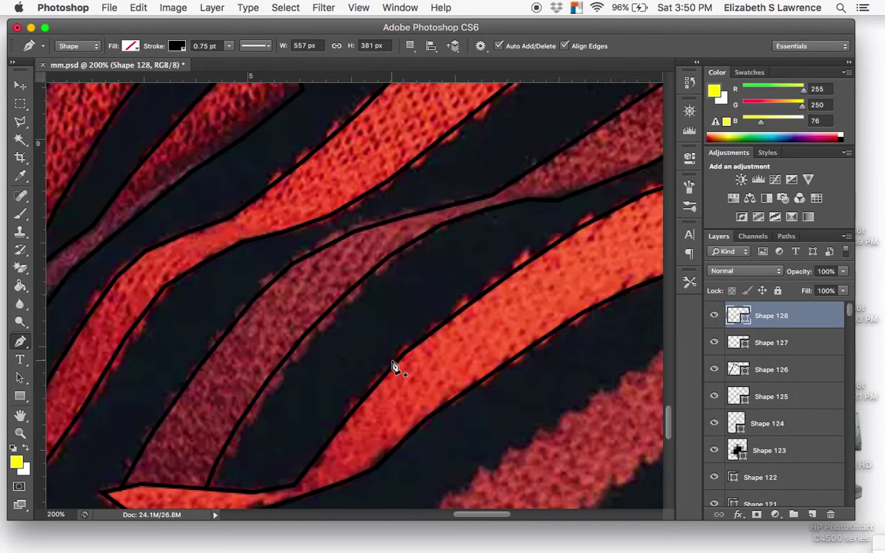
# - Trace the leaf-shaped blue patch above the orange-red stripes along its base and right edge up to its pointed tip
pyautogui.scroll(10, 345, 364)
pyautogui.hscroll(6, 344, 363)
pyautogui.scroll(6, 345, 363)
pyautogui.hscroll(1, 344, 363)
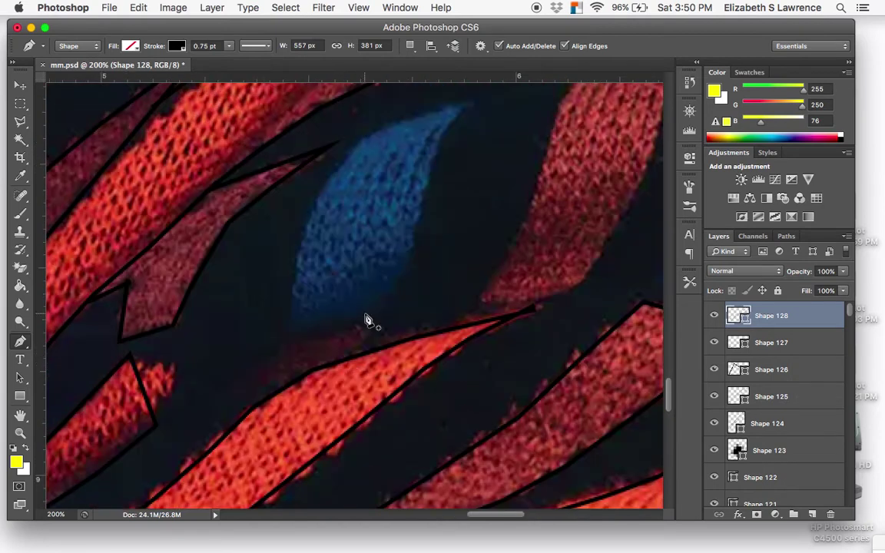
pyautogui.scroll(5, 365, 316)
pyautogui.hscroll(3, 365, 316)
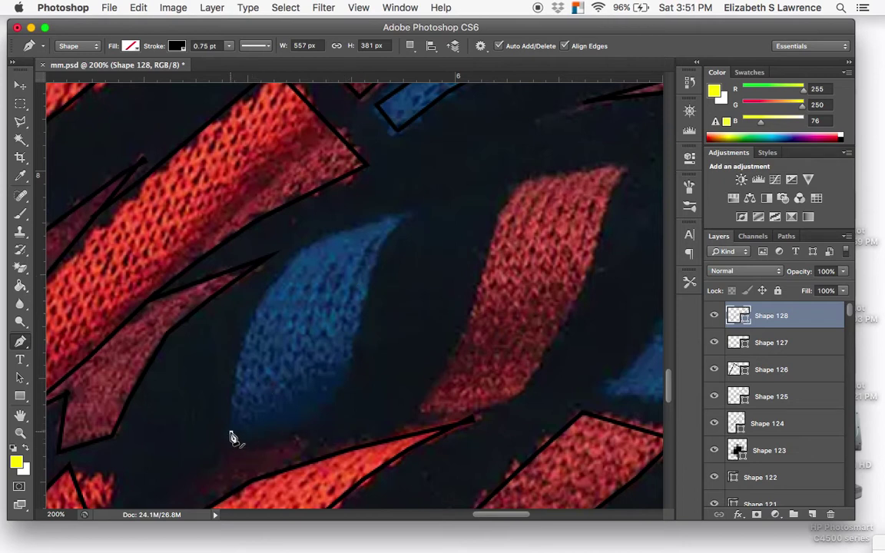
pyautogui.click(230, 433)
pyautogui.click(288, 433)
pyautogui.click(335, 397)
pyautogui.click(353, 362)
pyautogui.click(362, 312)
pyautogui.click(371, 269)
pyautogui.click(394, 229)
pyautogui.click(409, 212)
# - Trace the blue leaf-shaped patch's left edge from the tip back to its base, closing the outline at about 129 by 161 px
pyautogui.click(370, 224)
pyautogui.click(327, 233)
pyautogui.click(297, 255)
pyautogui.click(278, 277)
pyautogui.click(261, 302)
pyautogui.click(246, 329)
pyautogui.click(237, 357)
pyautogui.click(233, 390)
pyautogui.click(230, 435)
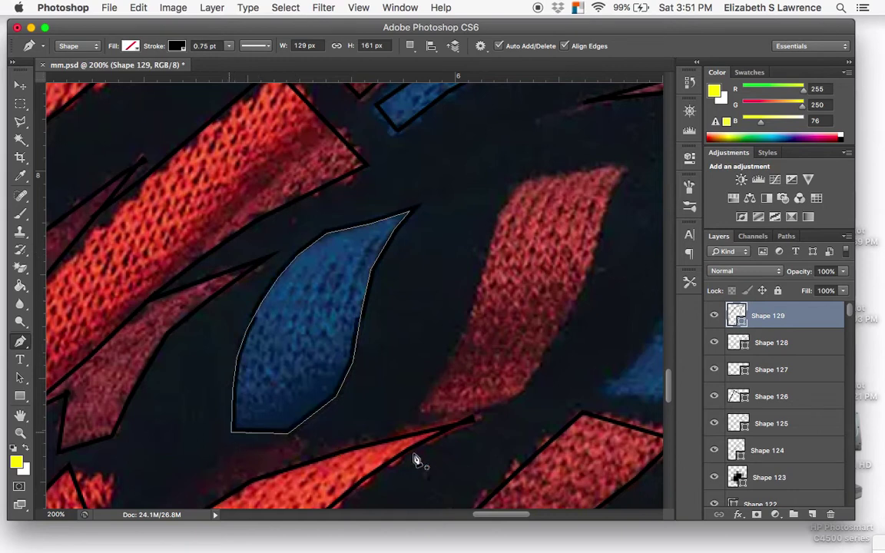
pyautogui.press('Return')
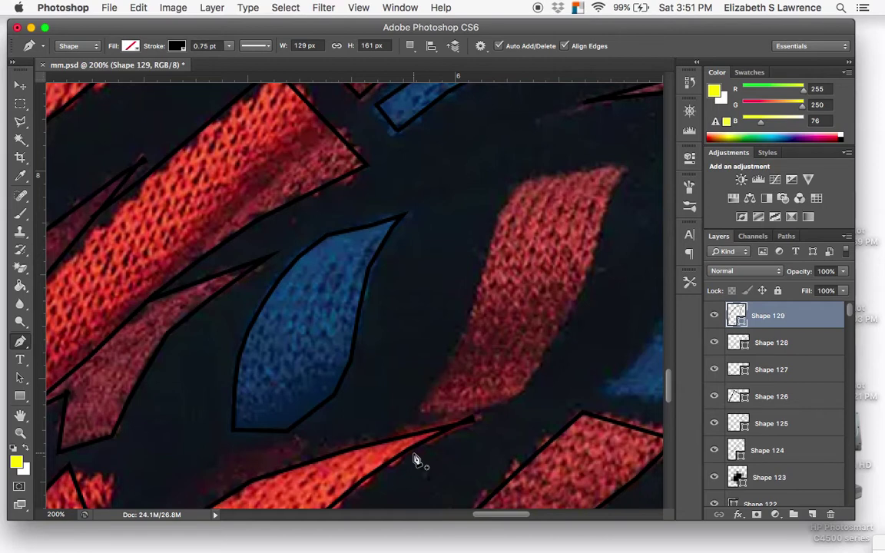
# - Trace the maroon patch right of the blue leaf along its lower end and right edge up to its pointed upper corner
pyautogui.click(420, 411)
pyautogui.click(511, 396)
pyautogui.click(536, 374)
pyautogui.click(567, 319)
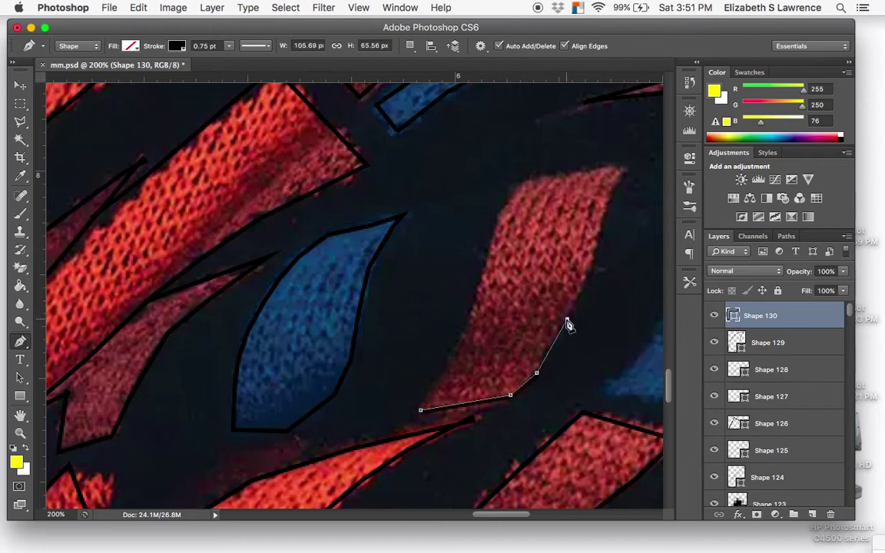
pyautogui.click(589, 270)
pyautogui.click(600, 231)
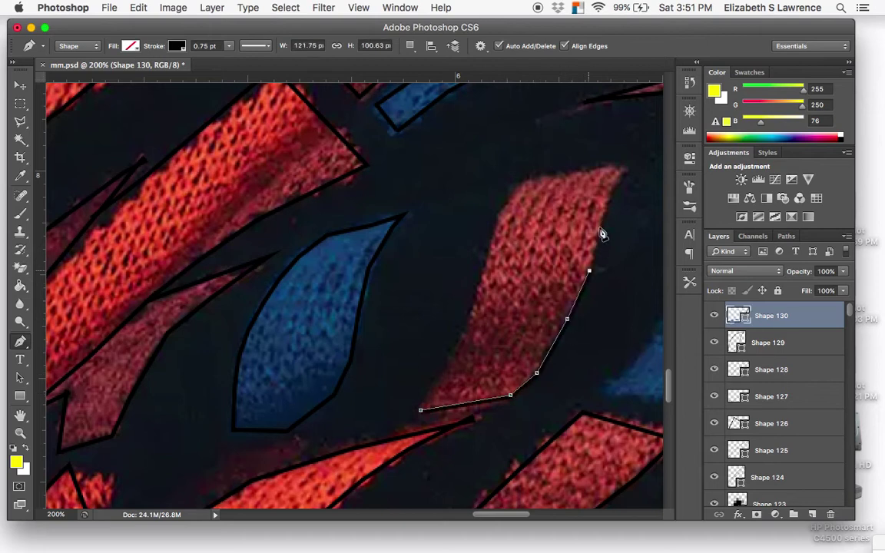
pyautogui.click(626, 168)
# - Trace the maroon patch's upper end and left edge back to the start, closing the outline at about 149 by 176 px
pyautogui.click(600, 170)
pyautogui.click(519, 184)
pyautogui.click(499, 210)
pyautogui.click(483, 258)
pyautogui.click(468, 317)
pyautogui.click(421, 410)
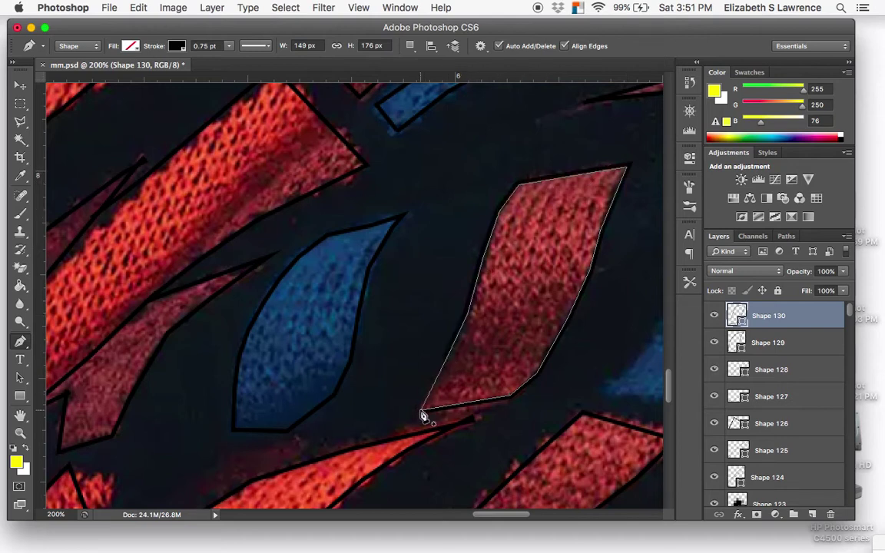
# - Save mm.psd
pyautogui.press('super+minus')
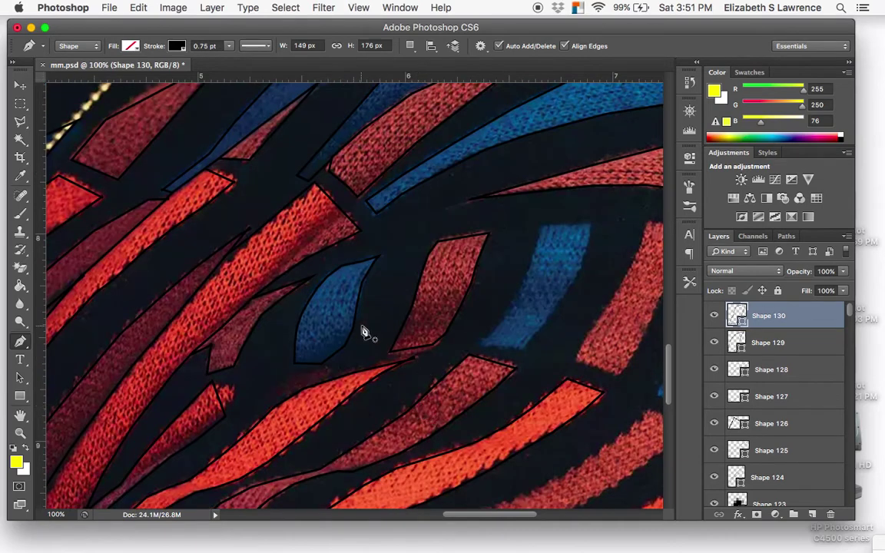
pyautogui.click(109, 6)
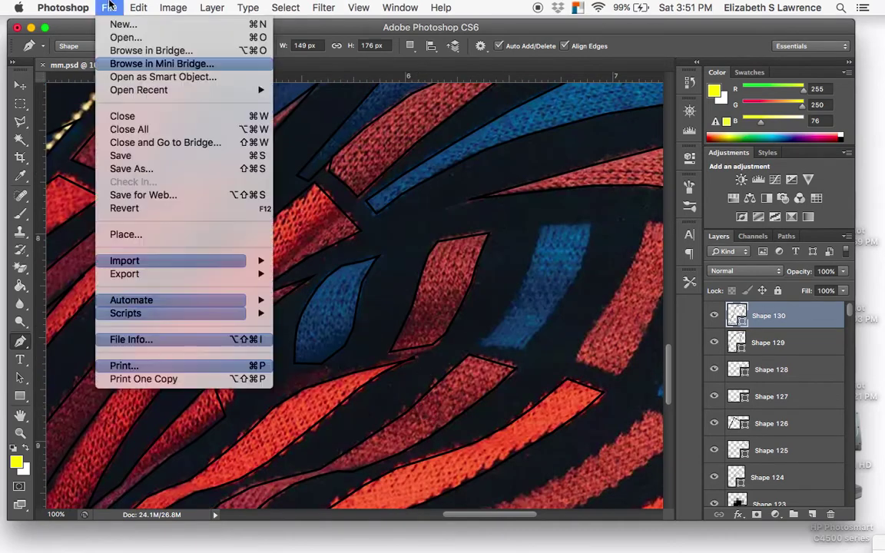
pyautogui.click(136, 157)
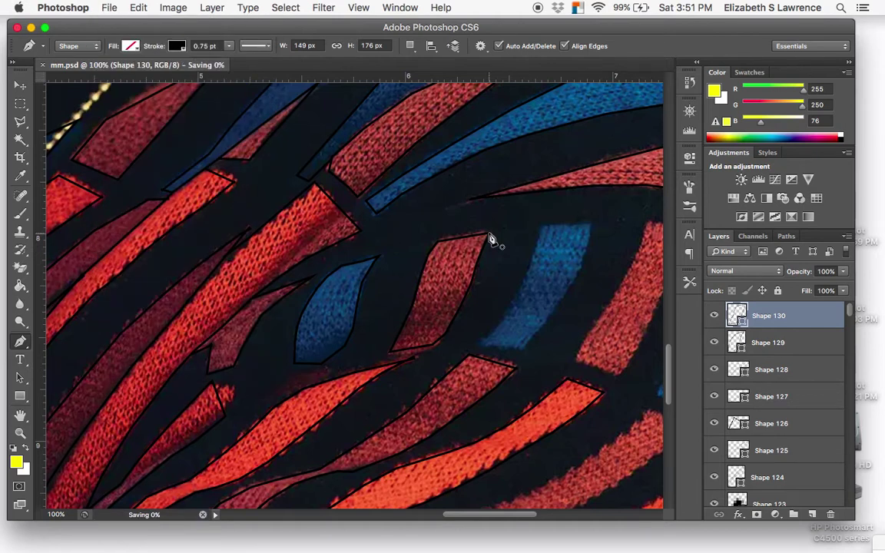
# - Trace the left edge of the curved blue patch beside the maroon patch, from its lower corner to its upper corner
pyautogui.hscroll(2, 492, 240)
pyautogui.hscroll(5, 492, 240)
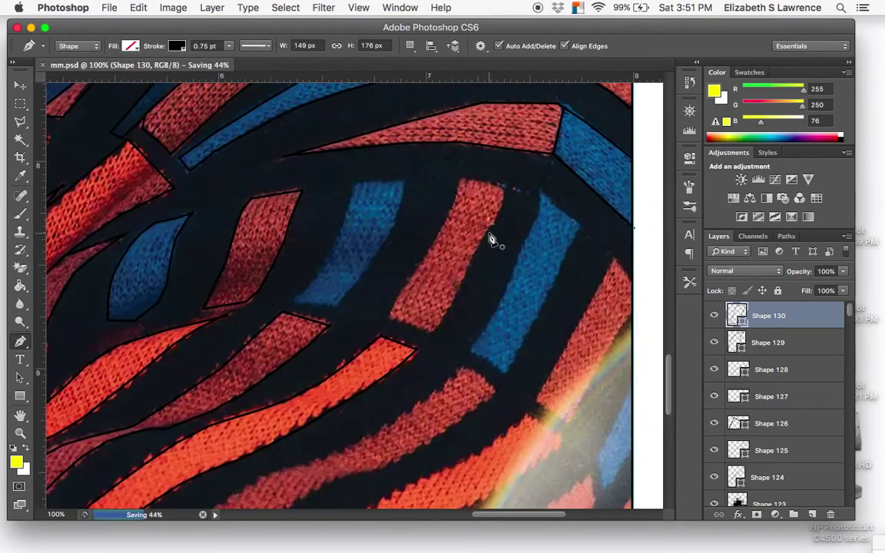
pyautogui.click(293, 323)
pyautogui.click(314, 303)
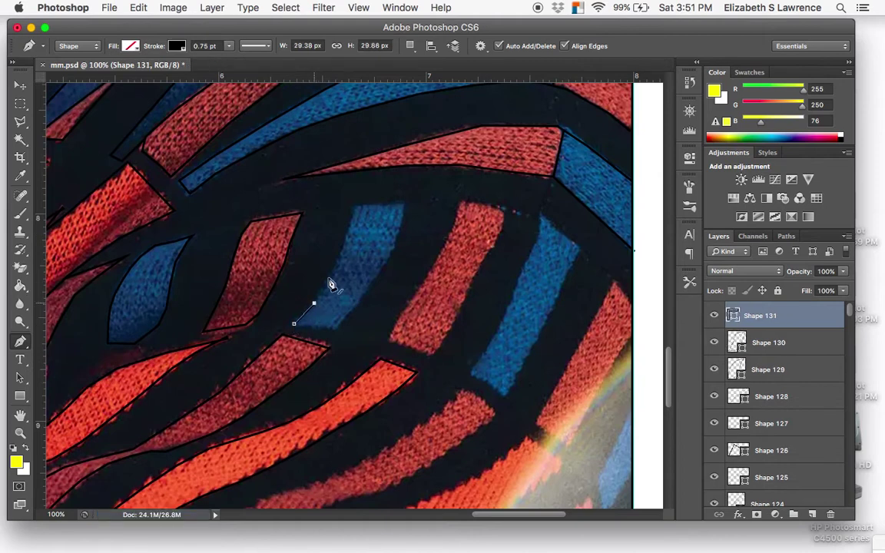
pyautogui.click(334, 272)
pyautogui.click(346, 245)
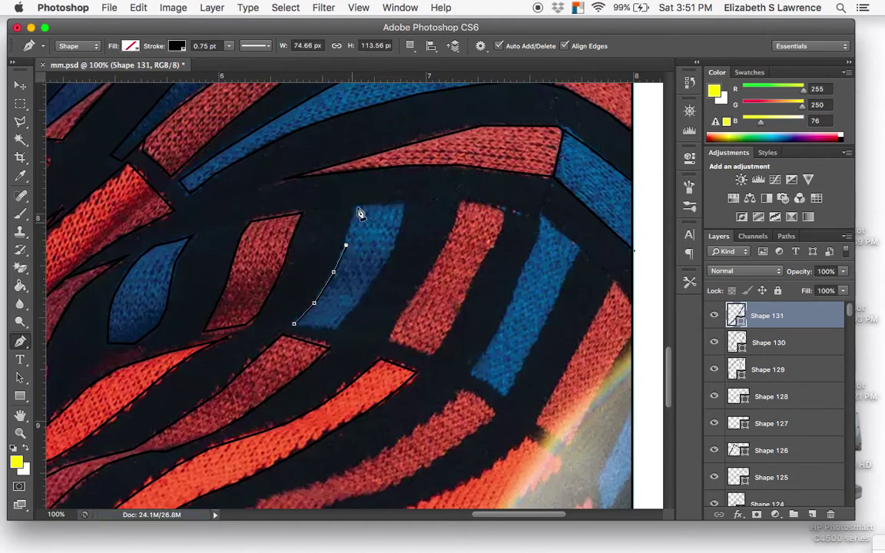
pyautogui.click(357, 207)
# - Trace the curved blue patch's upper end, right edge and lower end, closing the outline at about 157 by 180 px
pyautogui.click(402, 206)
pyautogui.click(399, 224)
pyautogui.click(382, 266)
pyautogui.click(370, 286)
pyautogui.click(353, 312)
pyautogui.click(337, 329)
pyautogui.click(295, 325)
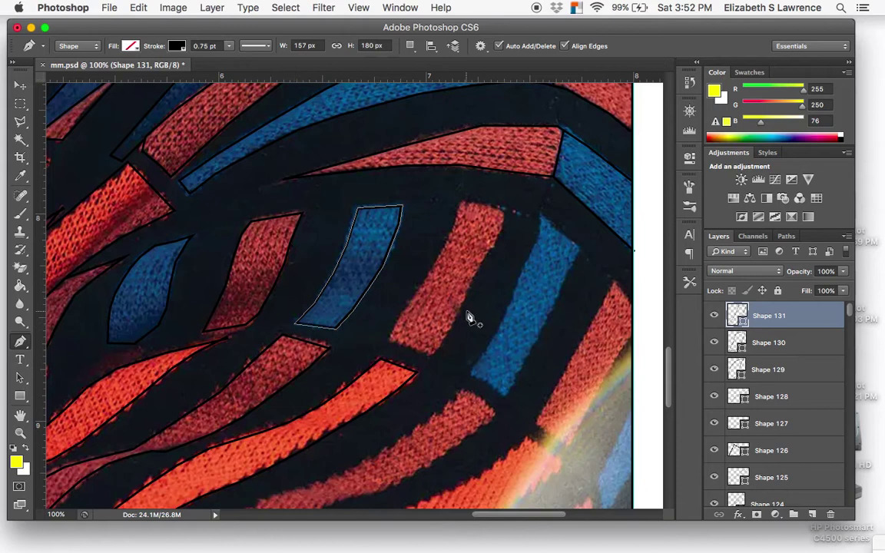
# - Outline the red patch right of the curved blue patch with a closed path about 168 by 221 px
pyautogui.click(389, 338)
pyautogui.click(400, 312)
pyautogui.click(425, 277)
pyautogui.click(451, 234)
pyautogui.click(463, 203)
pyautogui.click(505, 211)
pyautogui.click(494, 245)
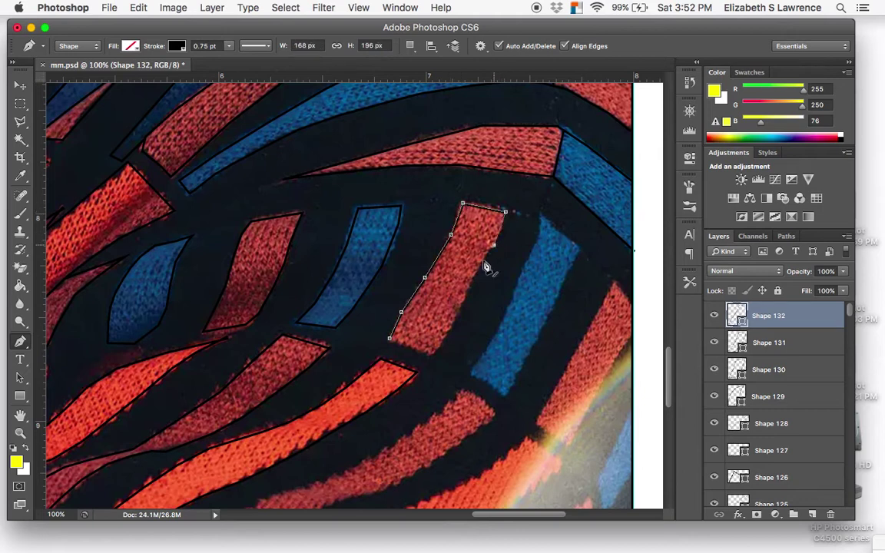
pyautogui.click(470, 285)
pyautogui.click(451, 329)
pyautogui.click(432, 355)
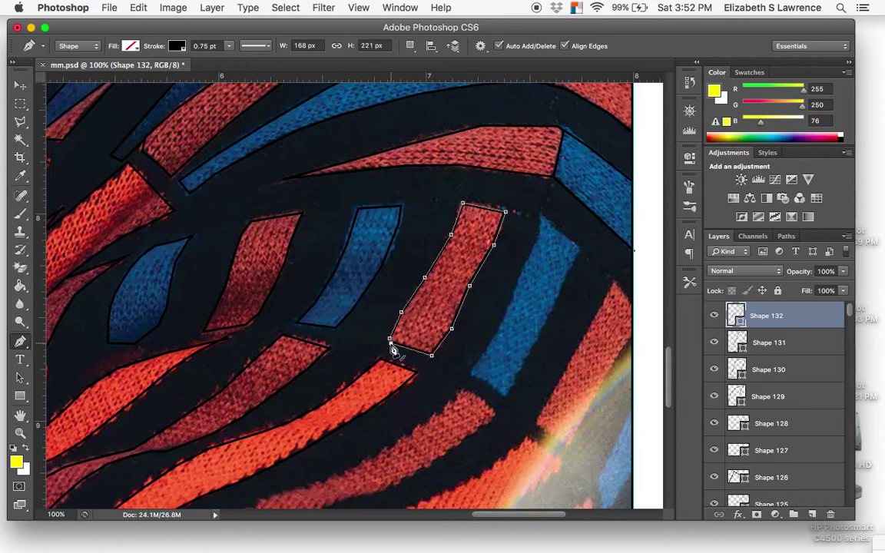
pyautogui.click(391, 341)
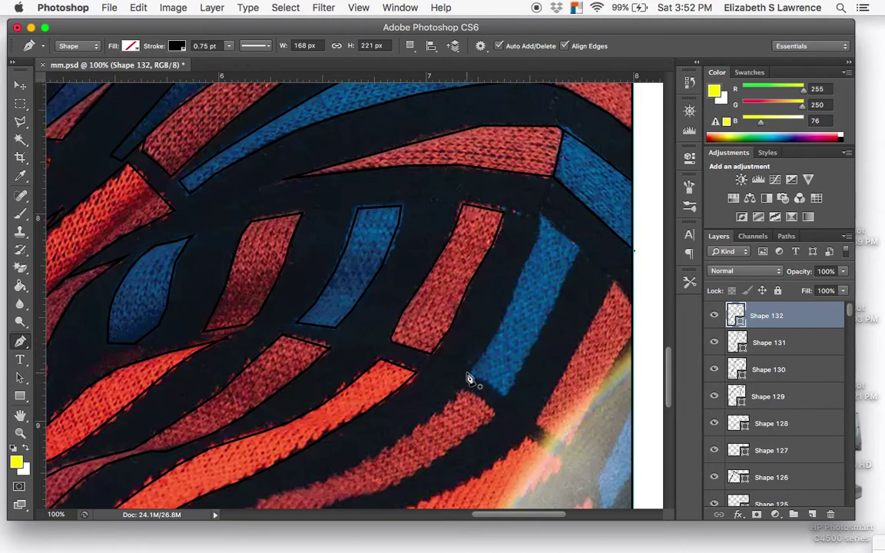
# - Outline the straight blue patch right of the red patch with a closed path about 163 by 263 px
pyautogui.hscroll(5, 470, 378)
pyautogui.scroll(-2, 471, 378)
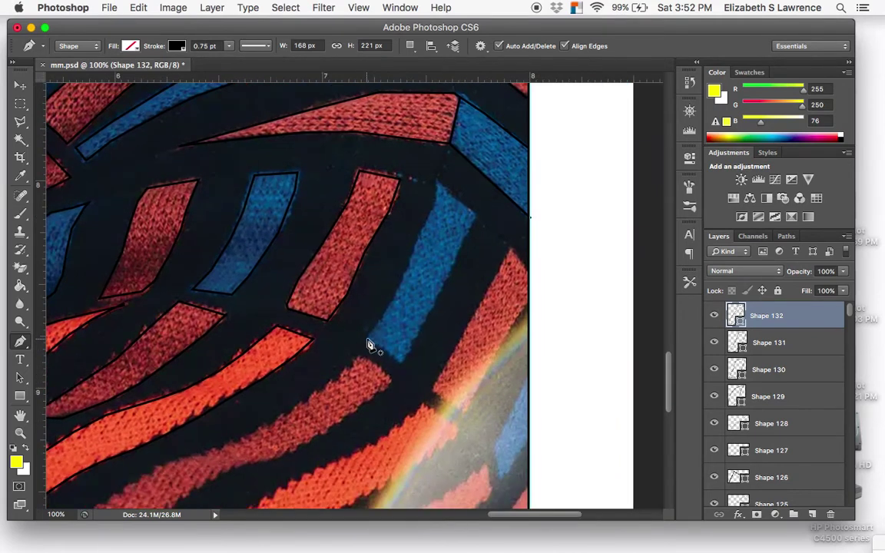
pyautogui.click(368, 338)
pyautogui.click(383, 314)
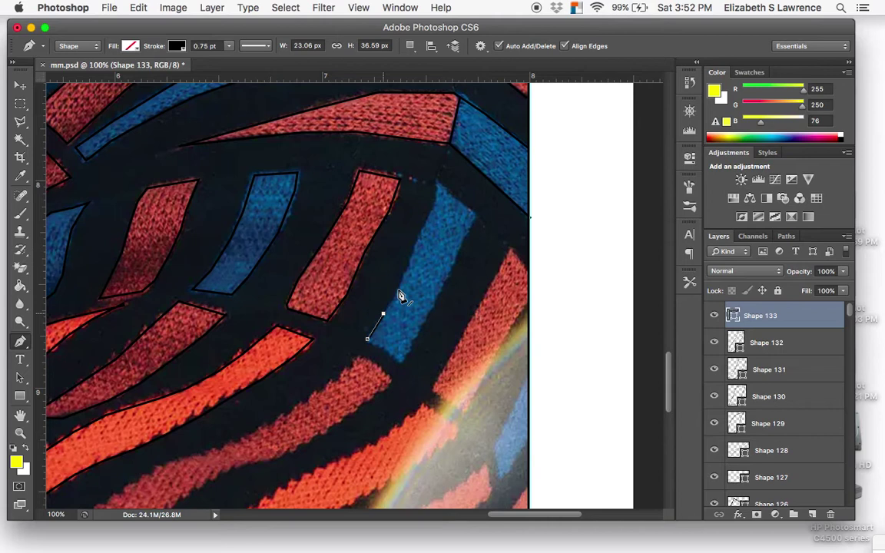
pyautogui.click(406, 277)
pyautogui.click(437, 185)
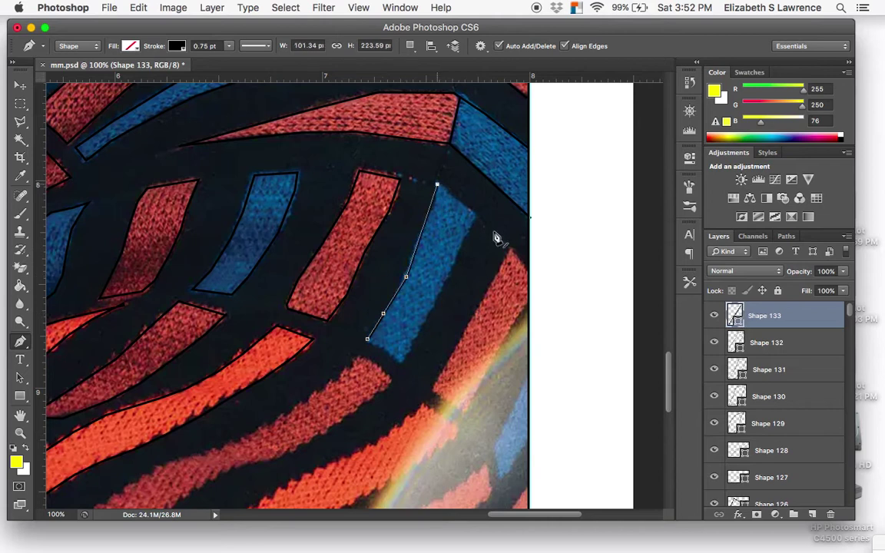
pyautogui.click(479, 216)
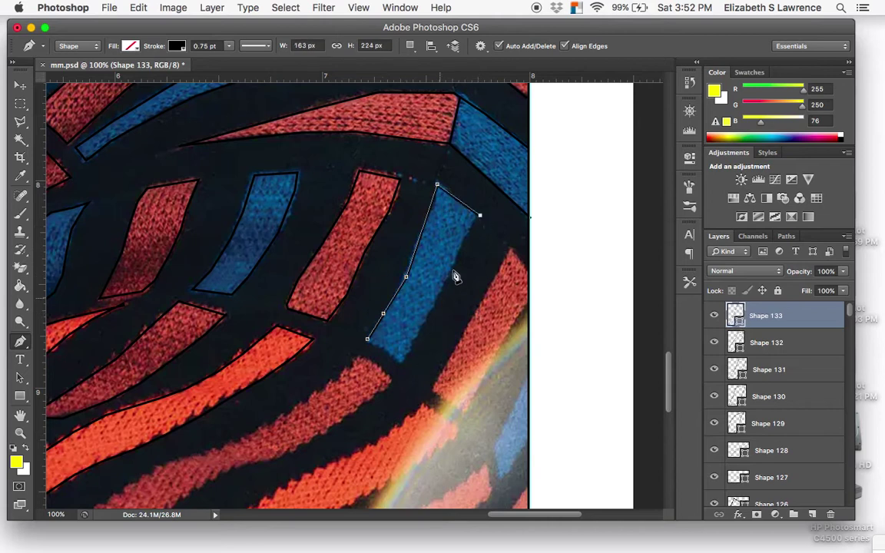
pyautogui.click(405, 366)
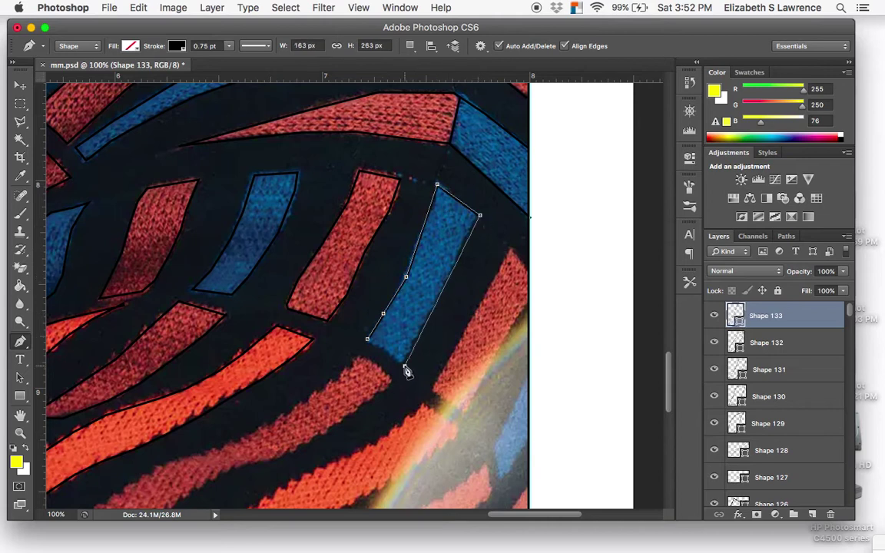
pyautogui.click(368, 341)
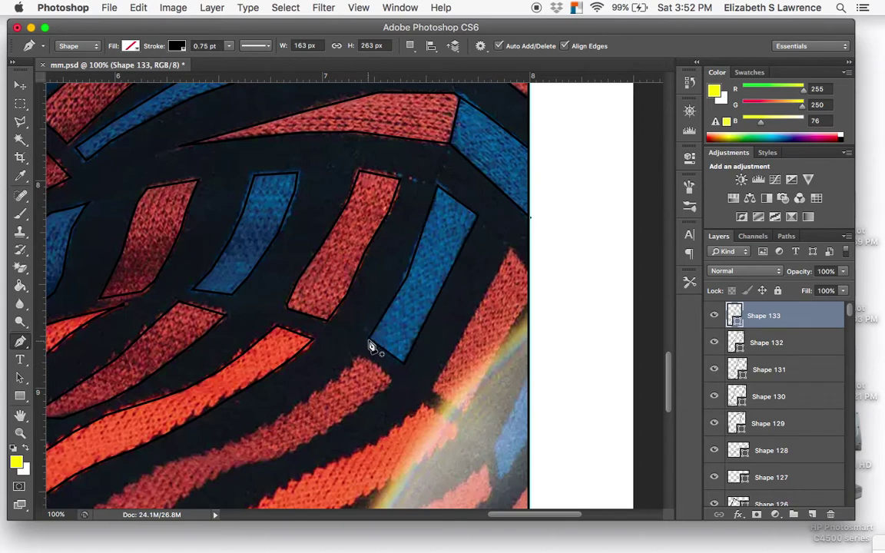
# - Trace the left edge and upper end of the red patch at the image's right border as an open path about 141 by 196 px
pyautogui.click(433, 385)
pyautogui.click(511, 250)
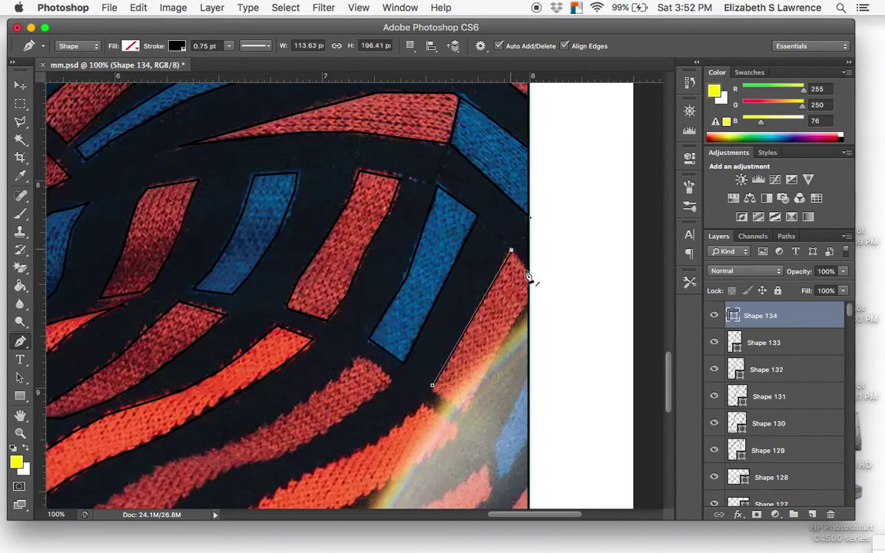
pyautogui.click(531, 275)
pyautogui.press('Return')
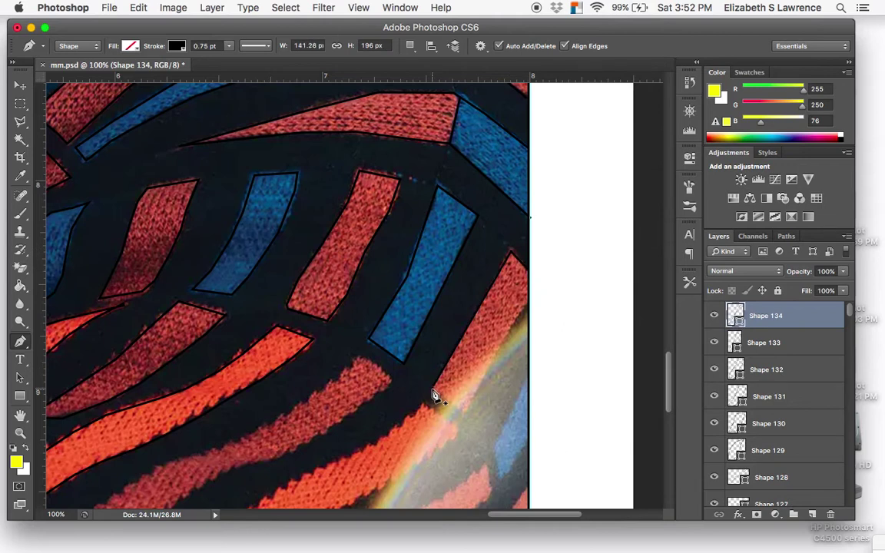
# - Trace the border red patch's lower end across the rainbow glare and its right edge up to the image border, about 136 by 163 px
pyautogui.press('super+equal')
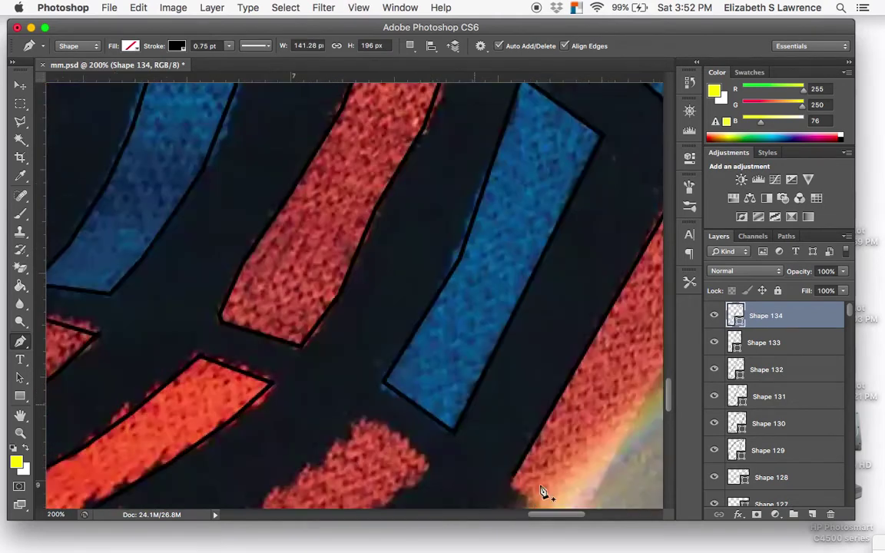
pyautogui.scroll(-1, 541, 492)
pyautogui.scroll(-3, 541, 492)
pyautogui.hscroll(2, 542, 492)
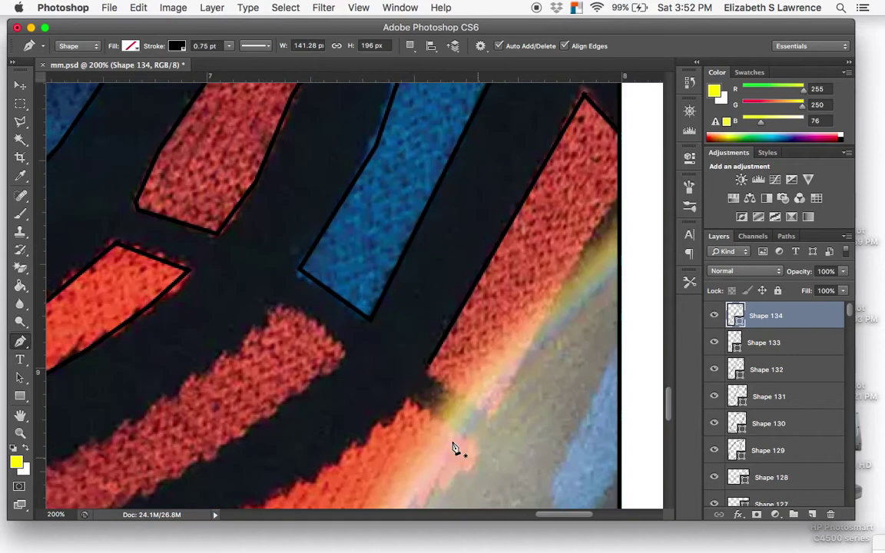
pyautogui.click(428, 365)
pyautogui.click(488, 415)
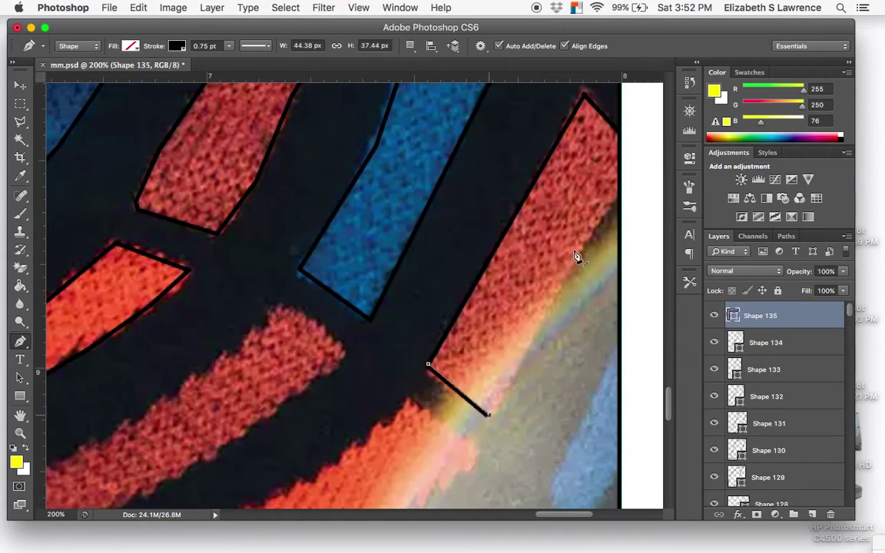
pyautogui.click(621, 195)
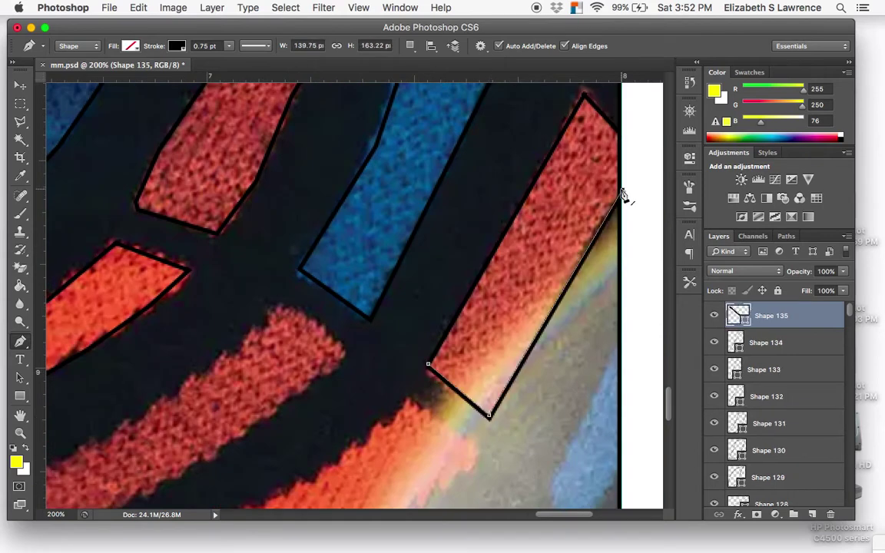
pyautogui.click(624, 193)
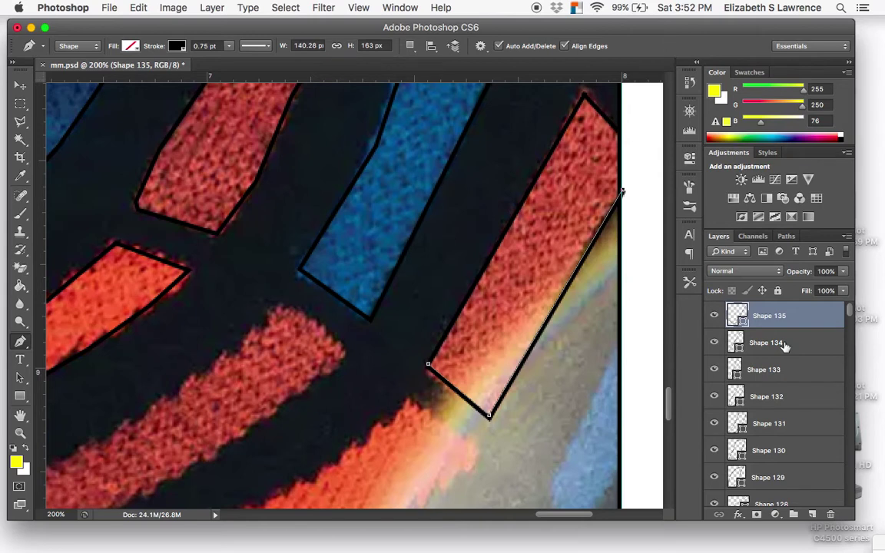
pyautogui.press('Return')
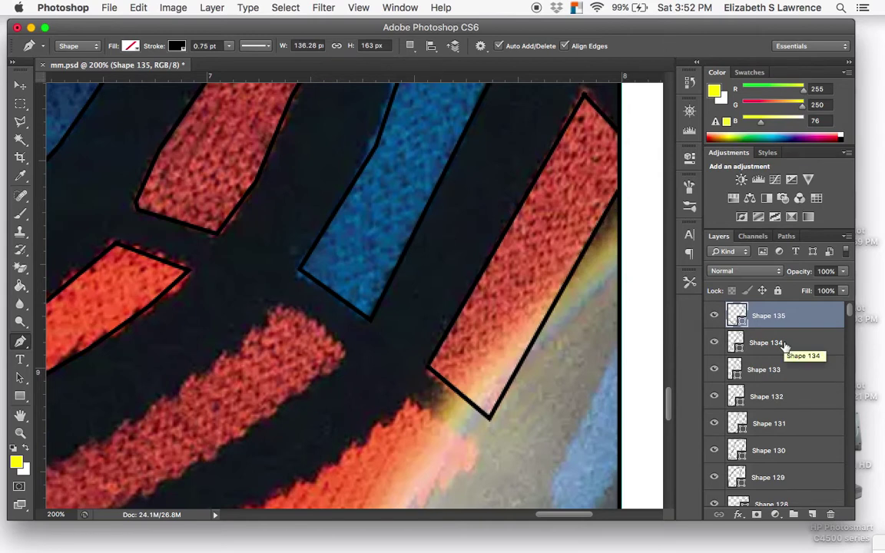
# - Trace the pale blue patch at the image's right border as an open path about 50 by 153 px
pyautogui.press('super+minus')
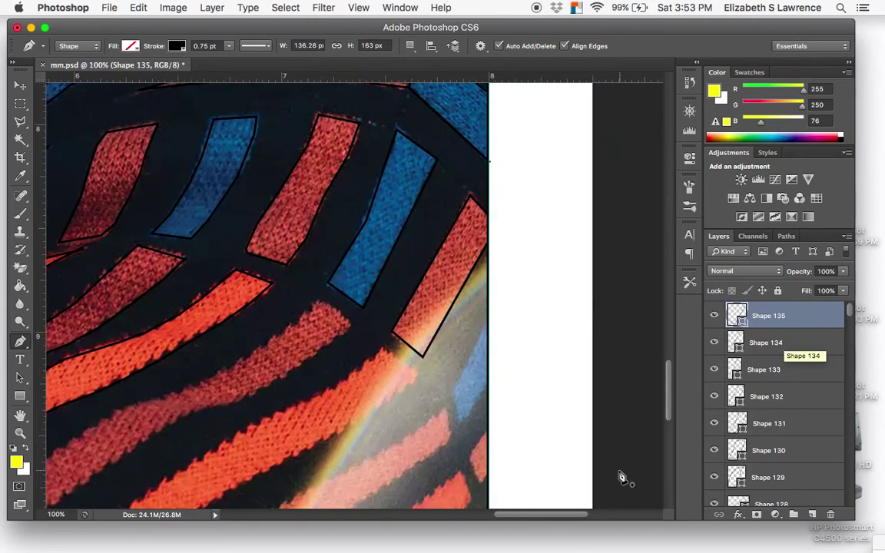
pyautogui.click(489, 317)
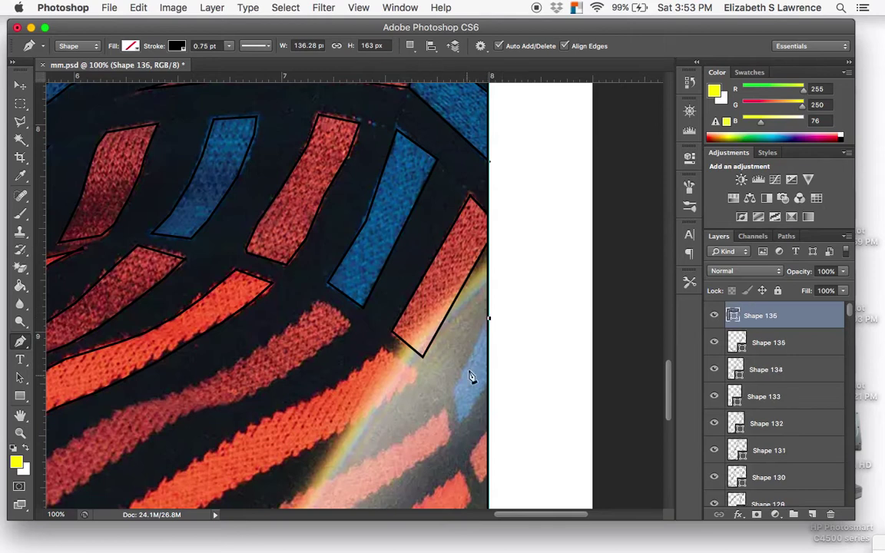
pyautogui.click(454, 396)
pyautogui.click(458, 422)
pyautogui.click(488, 384)
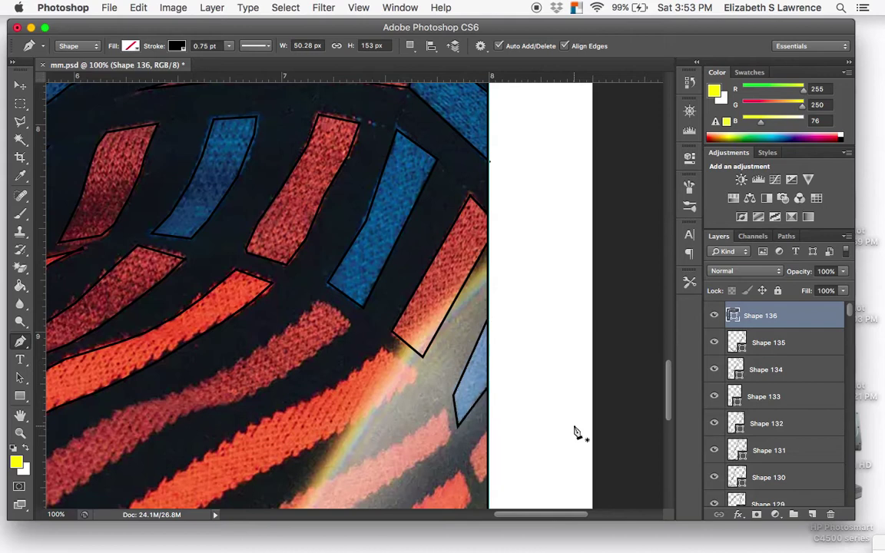
# - Trace the small red patch below the pale blue one at the image's right border as an open path about 31 by 78 px
pyautogui.scroll(-3, 510, 329)
pyautogui.scroll(-3, 504, 361)
pyautogui.hscroll(-1, 505, 360)
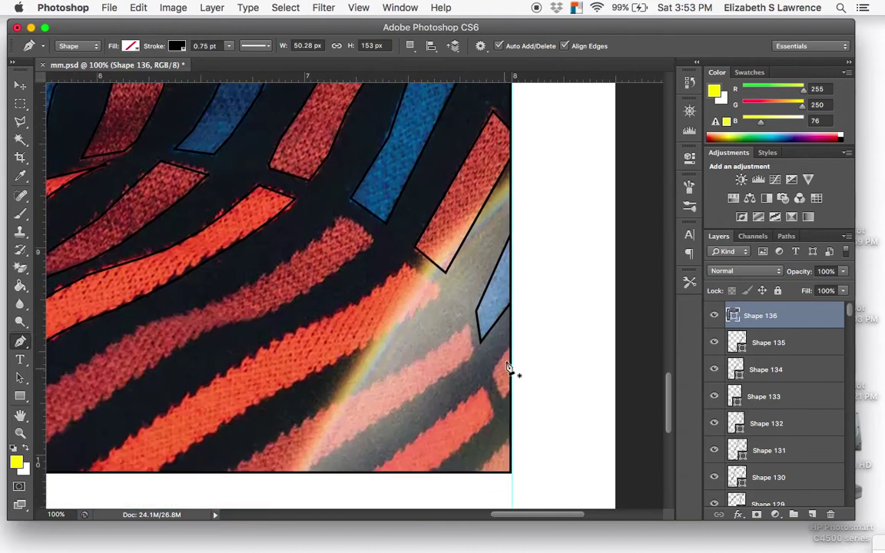
pyautogui.click(512, 346)
pyautogui.click(490, 374)
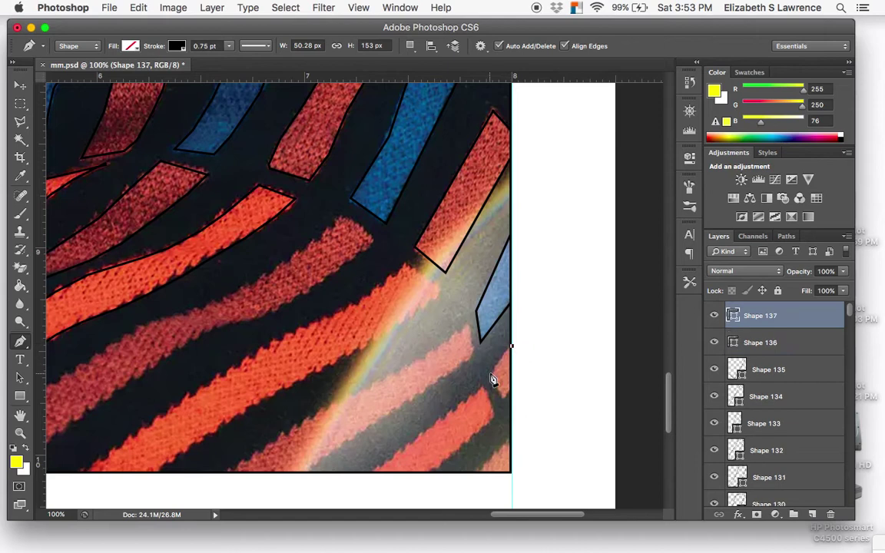
pyautogui.click(501, 398)
pyautogui.click(512, 395)
pyautogui.press('Return')
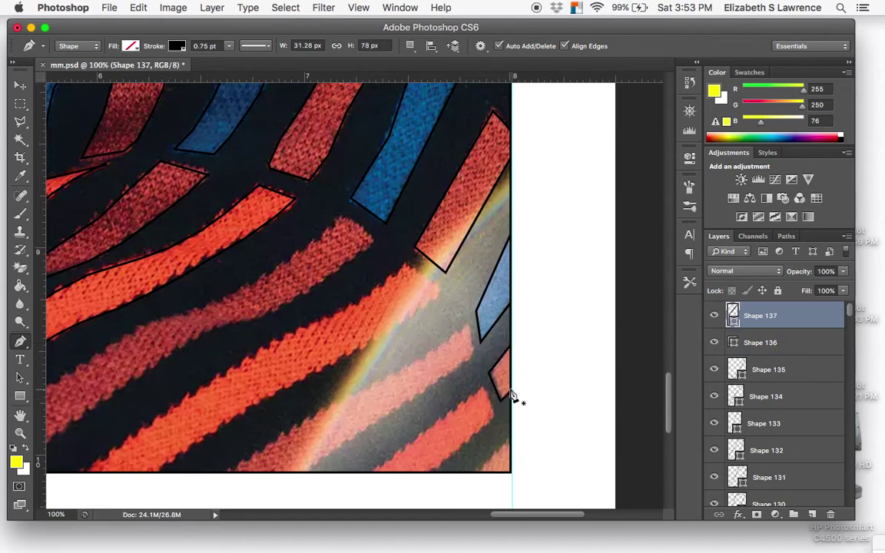
# - Mark off the red patch in the image's lower-right corner with one diagonal line about 52 by 49 px between the two borders
pyautogui.click(512, 438)
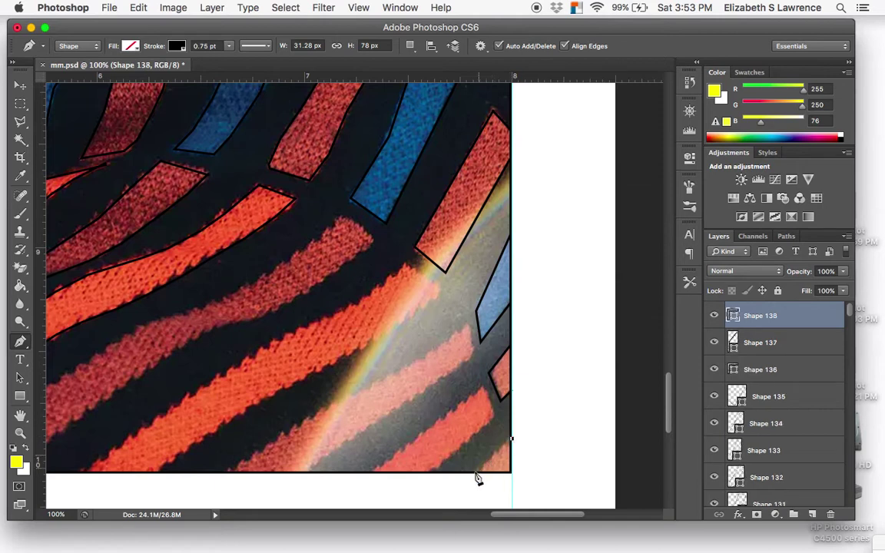
pyautogui.click(476, 472)
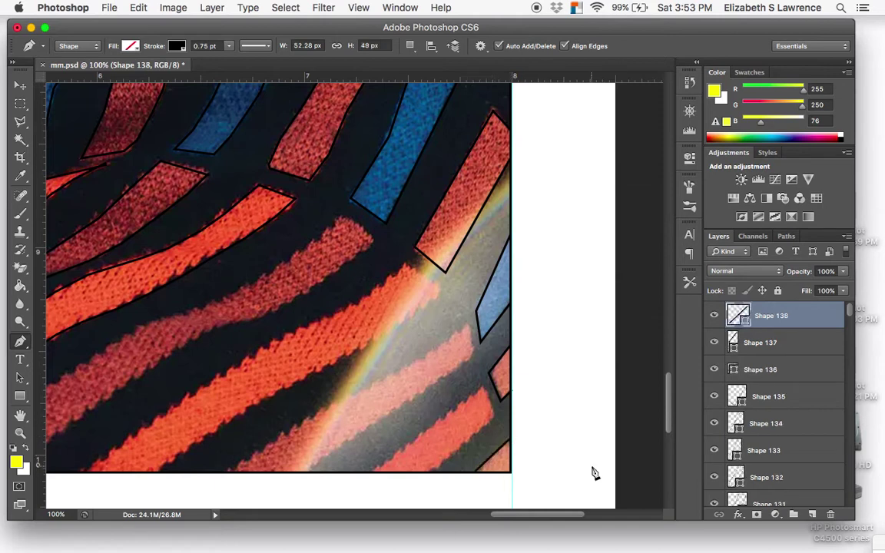
pyautogui.press('Return')
pyautogui.click(23, 87)
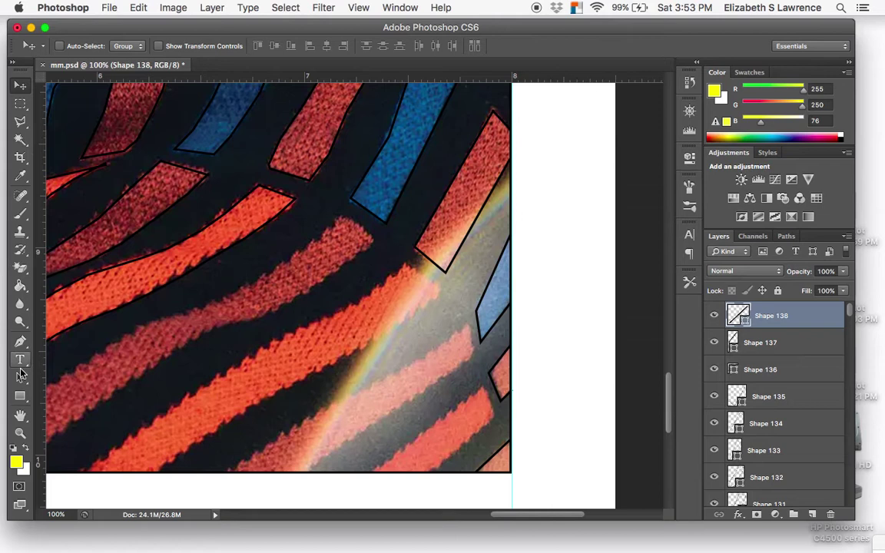
pyautogui.click(20, 340)
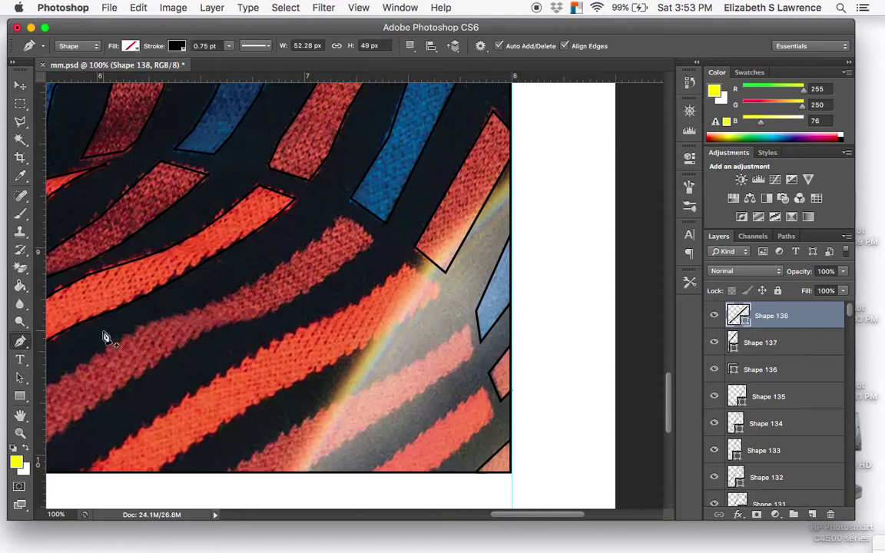
# - Trace the upper edge of the unoutlined dark red stripe from the image's bottom border, about 504 by 301 px
pyautogui.scroll(-2, 197, 312)
pyautogui.hscroll(-5, 198, 318)
pyautogui.scroll(-2, 198, 318)
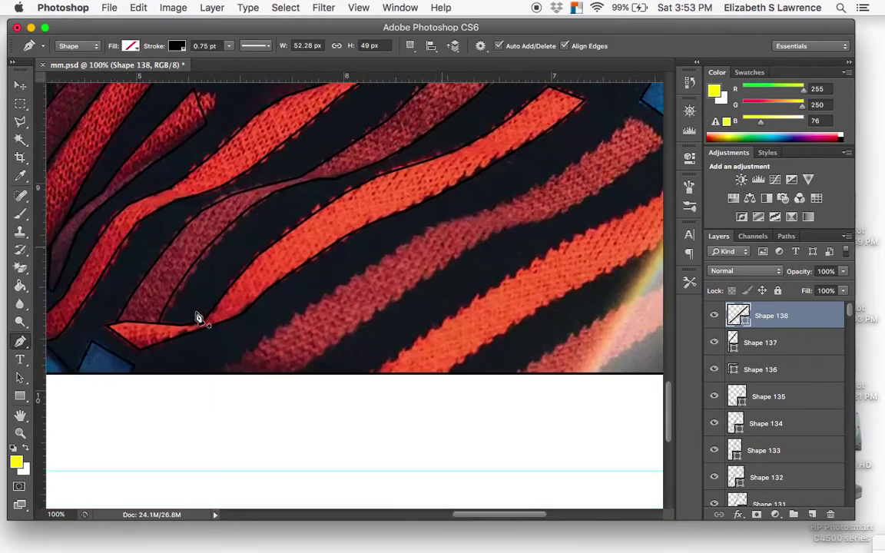
pyautogui.click(219, 375)
pyautogui.click(257, 345)
pyautogui.click(305, 311)
pyautogui.click(364, 273)
pyautogui.click(422, 233)
pyautogui.click(464, 216)
pyautogui.click(513, 200)
pyautogui.click(568, 166)
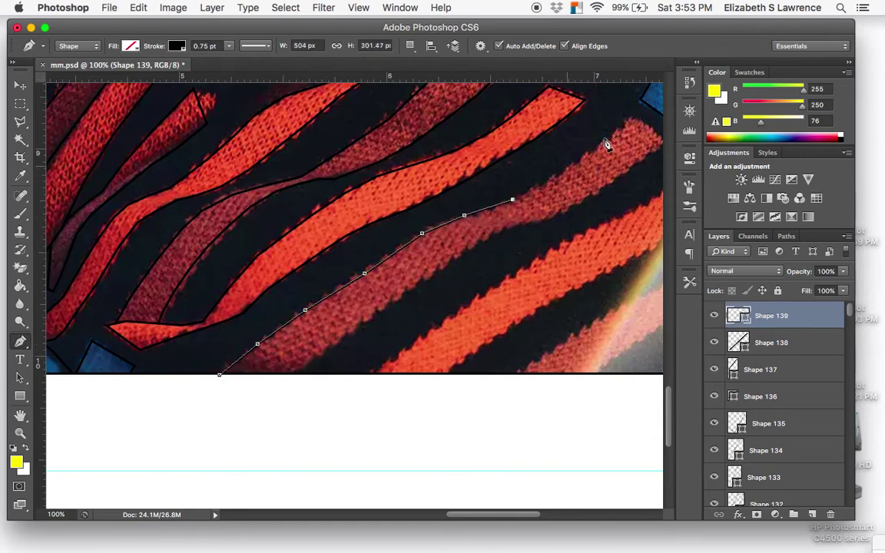
# - Continue the dark red stripe's path around its upper end and onto its lower edge, extending it to about 644 by 369 px
pyautogui.click(631, 121)
pyautogui.hscroll(3, 615, 130)
pyautogui.click(596, 140)
pyautogui.click(568, 161)
pyautogui.click(533, 192)
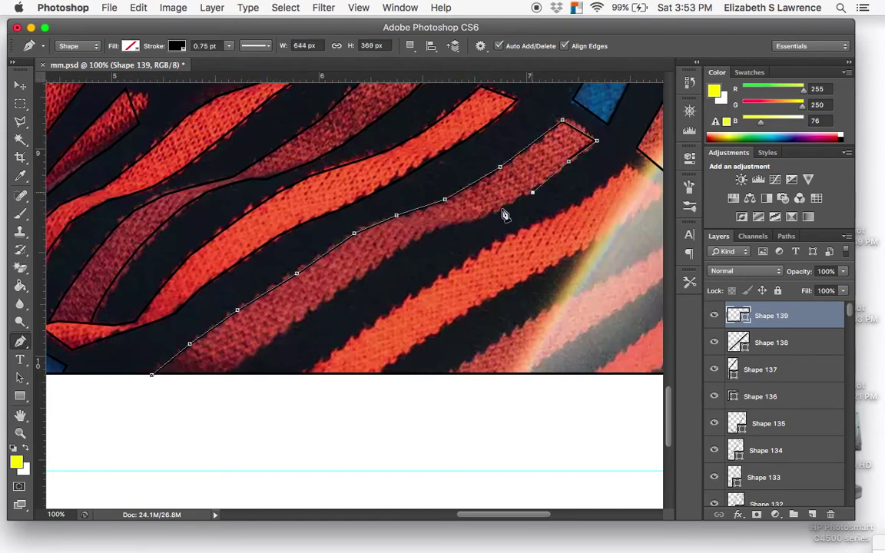
# - Trace the rest of the dark red stripe's lower edge down to the image's bottom border and finish the open path
pyautogui.click(501, 210)
pyautogui.click(463, 225)
pyautogui.click(419, 242)
pyautogui.click(388, 258)
pyautogui.click(353, 284)
pyautogui.click(321, 303)
pyautogui.click(287, 327)
pyautogui.click(265, 347)
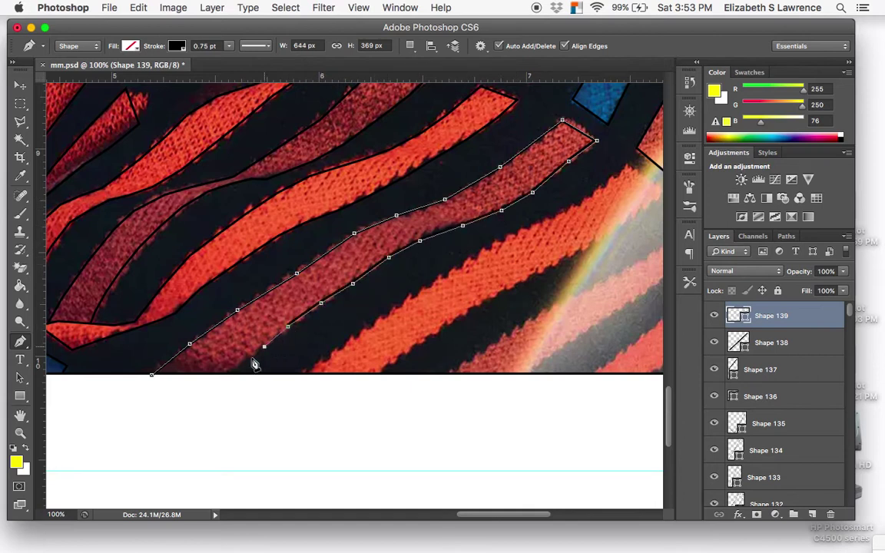
pyautogui.click(226, 376)
pyautogui.press('Return')
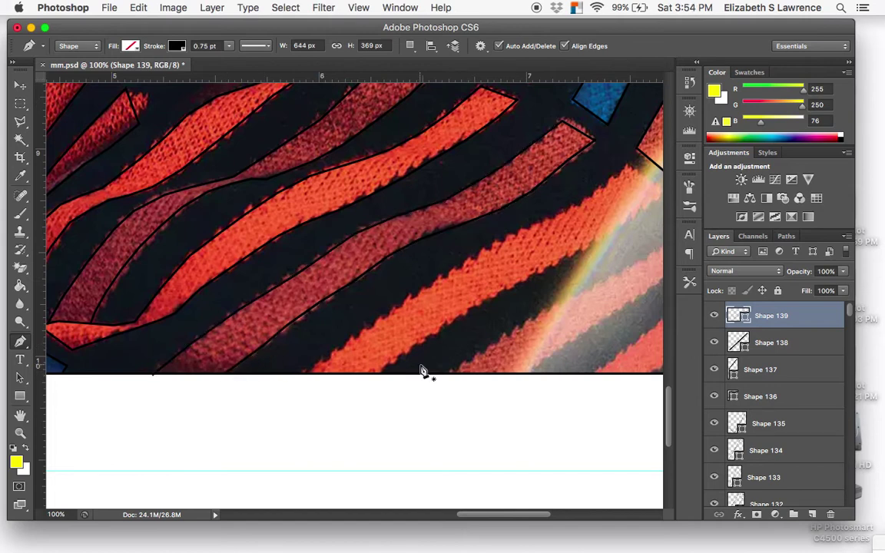
pyautogui.click(22, 85)
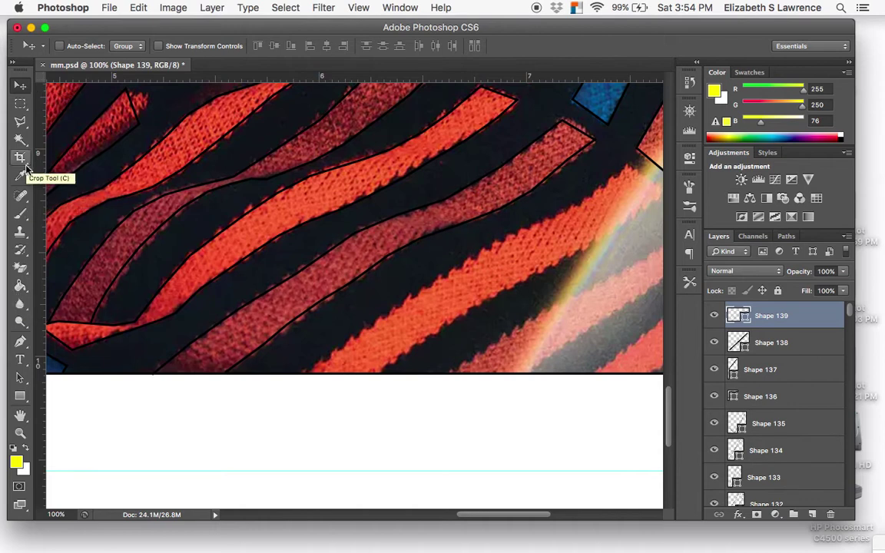
pyautogui.click(21, 342)
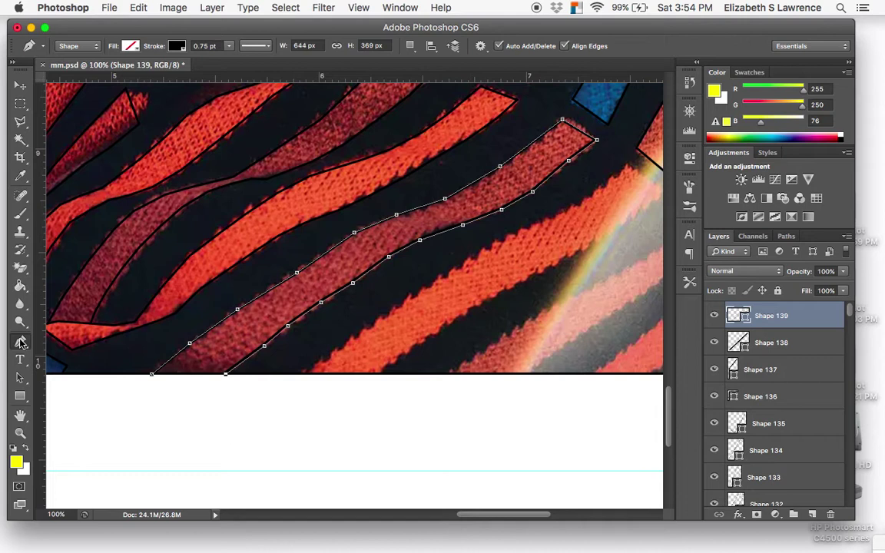
pyautogui.press('Return')
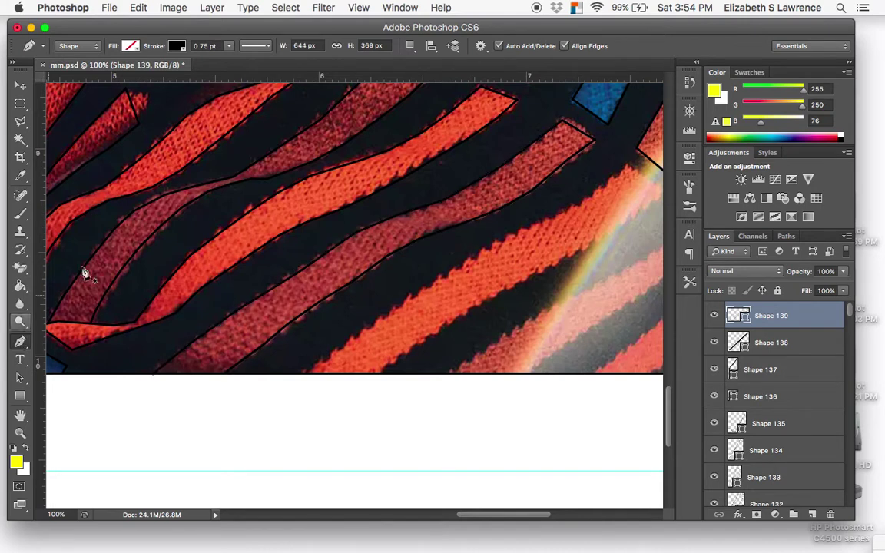
# - Trace the bright red stripe's upper edge from the bottom border and across its end in the rainbow glare, about 515 by 303 px
pyautogui.hscroll(5, 304, 330)
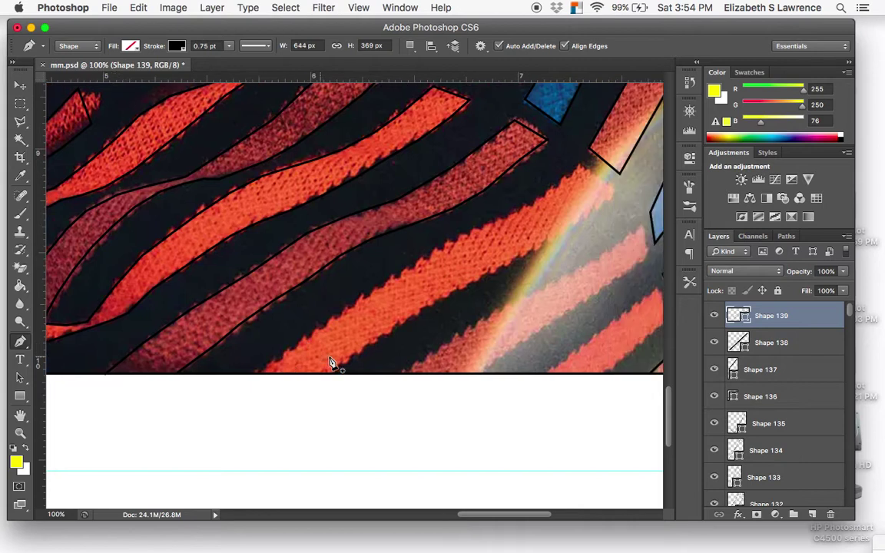
pyautogui.click(145, 373)
pyautogui.click(187, 346)
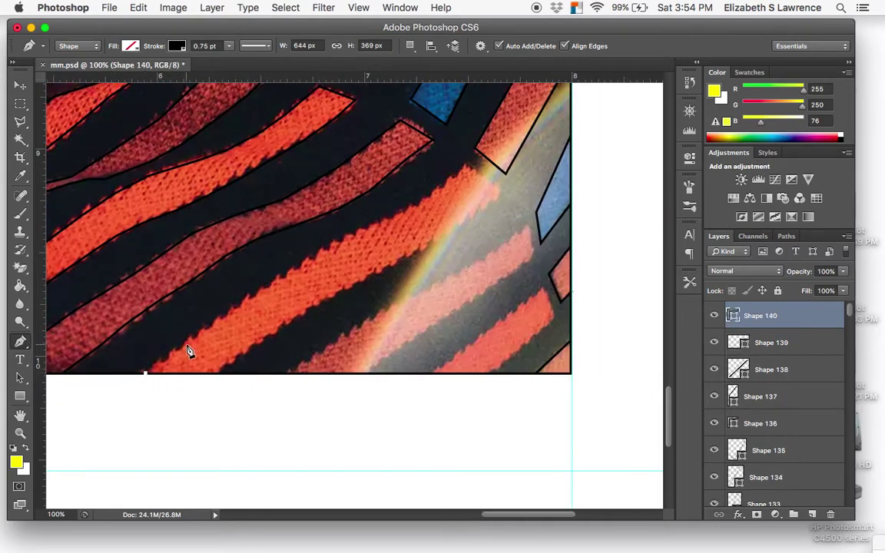
pyautogui.click(234, 305)
pyautogui.click(294, 263)
pyautogui.click(349, 234)
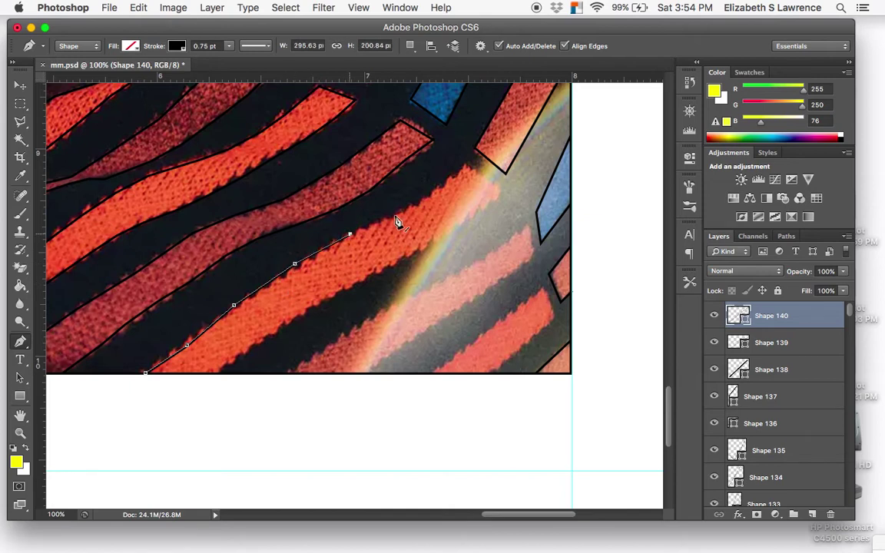
pyautogui.click(397, 215)
pyautogui.click(465, 165)
pyautogui.click(503, 196)
# - Trace the bright red stripe's lower edge back to the image's bottom border and finish the open path
pyautogui.click(442, 235)
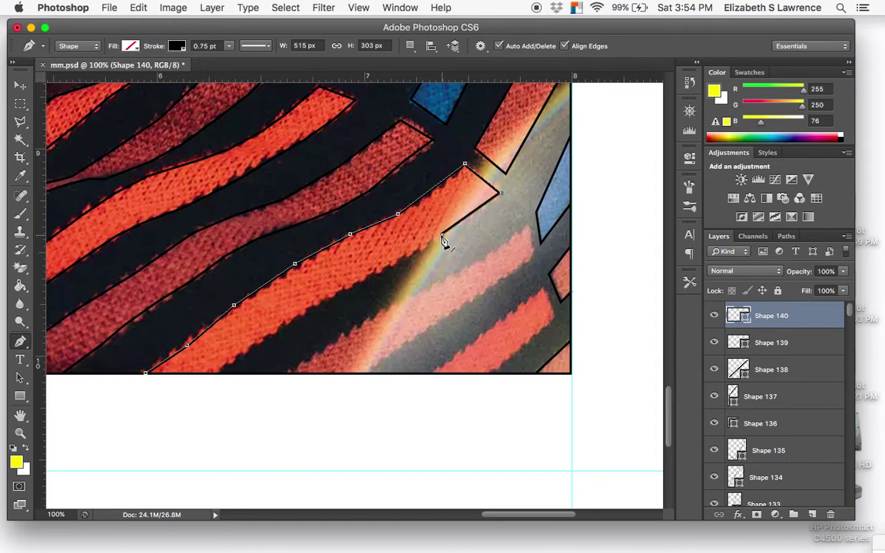
pyautogui.click(388, 268)
pyautogui.click(329, 298)
pyautogui.click(283, 325)
pyautogui.click(257, 340)
pyautogui.click(214, 376)
pyautogui.click(300, 376)
pyautogui.click(300, 377)
pyautogui.press('Return')
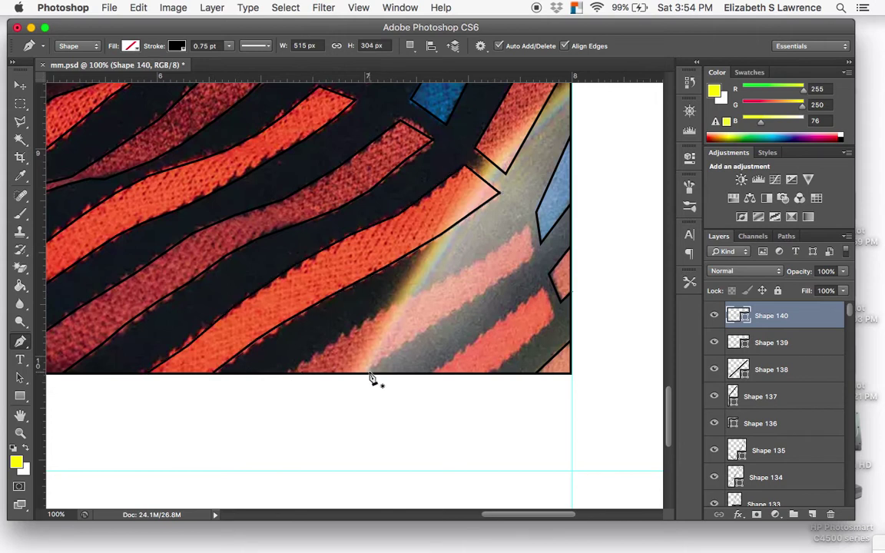
# - Outline the pink stripe crossing the rainbow glare with an open path about 351 by 217 px ending on the bottom border
pyautogui.hscroll(3, 335, 378)
pyautogui.hscroll(10, 332, 376)
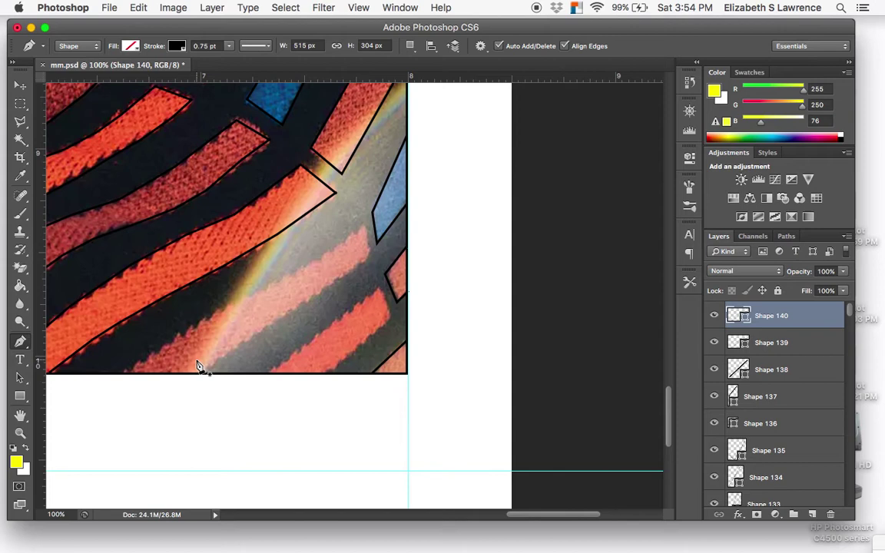
pyautogui.click(126, 374)
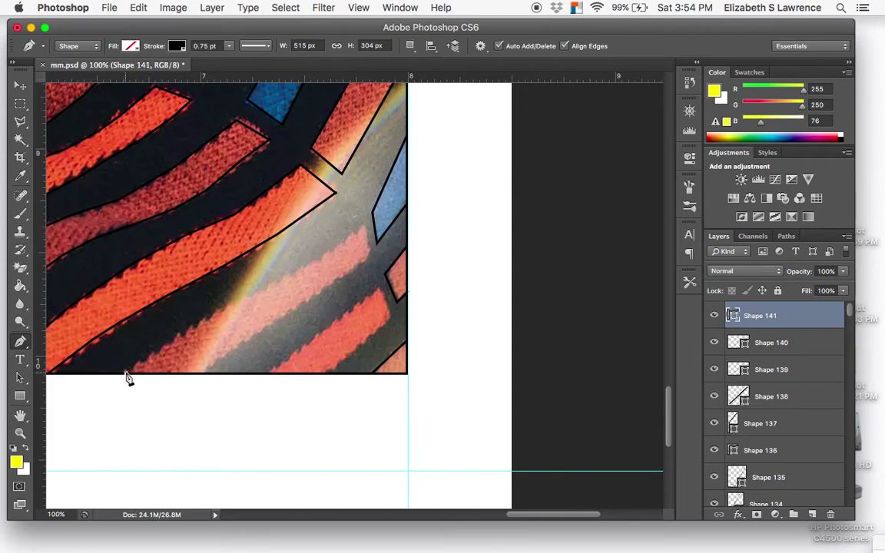
pyautogui.click(366, 227)
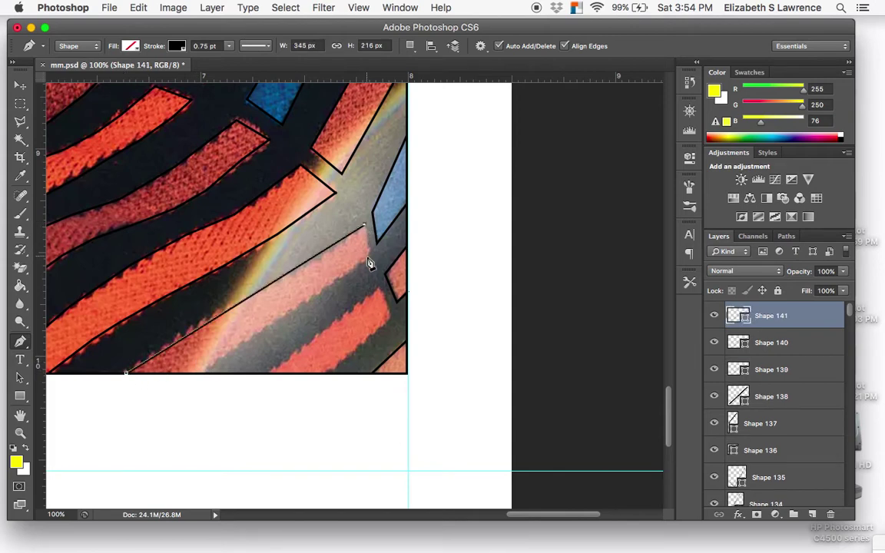
pyautogui.click(368, 254)
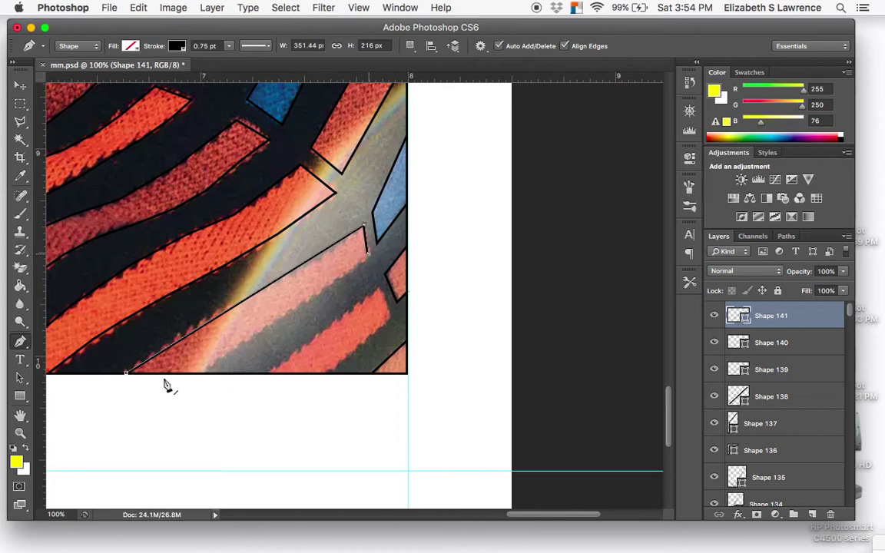
pyautogui.click(203, 374)
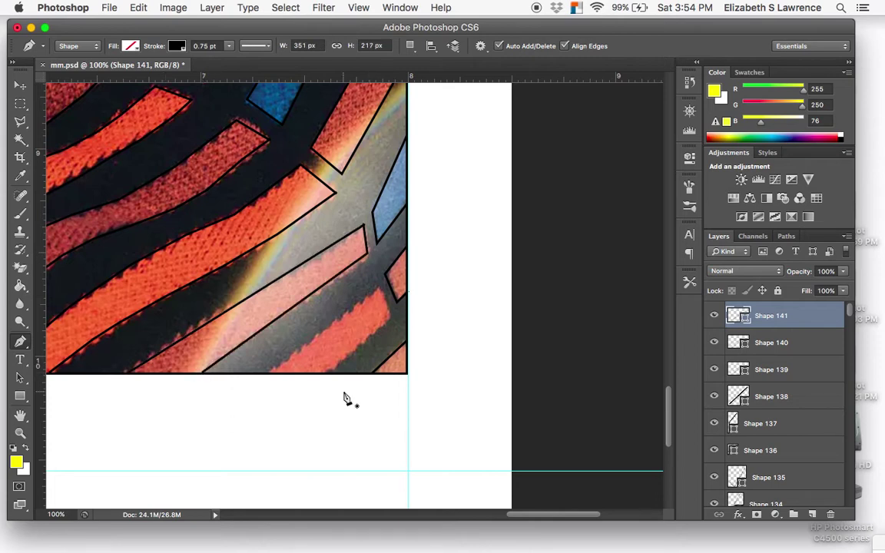
pyautogui.click(21, 84)
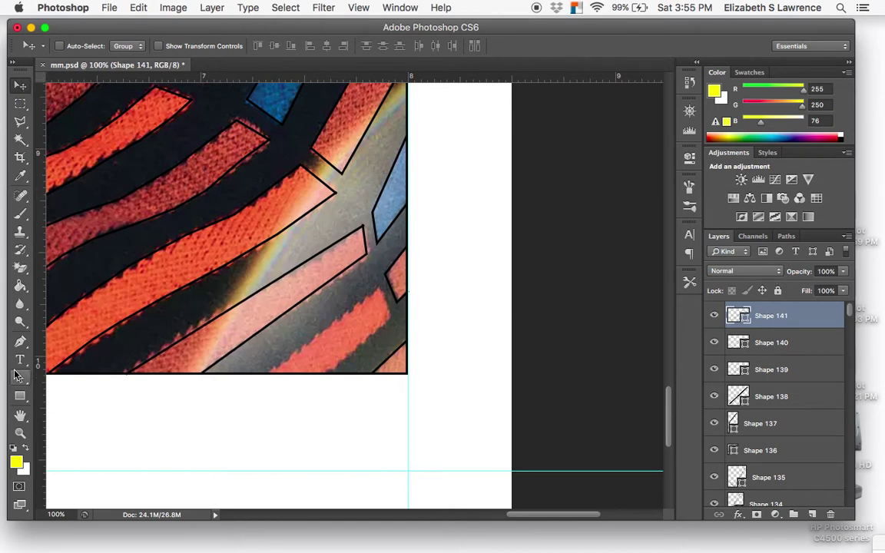
pyautogui.click(21, 342)
pyautogui.press('Return')
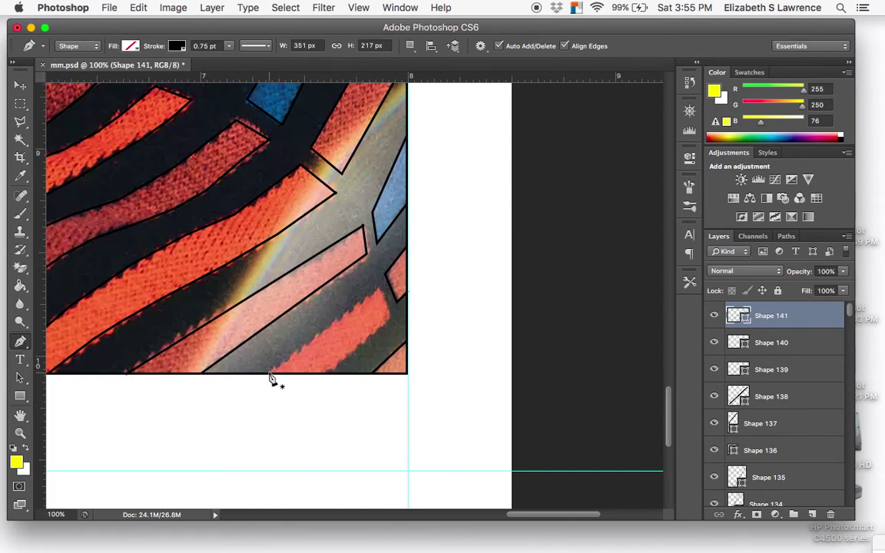
# - Outline the last red stripe above the bottom border with an open path about 178 by 129 px and hide the active path
pyautogui.click(269, 374)
pyautogui.click(381, 291)
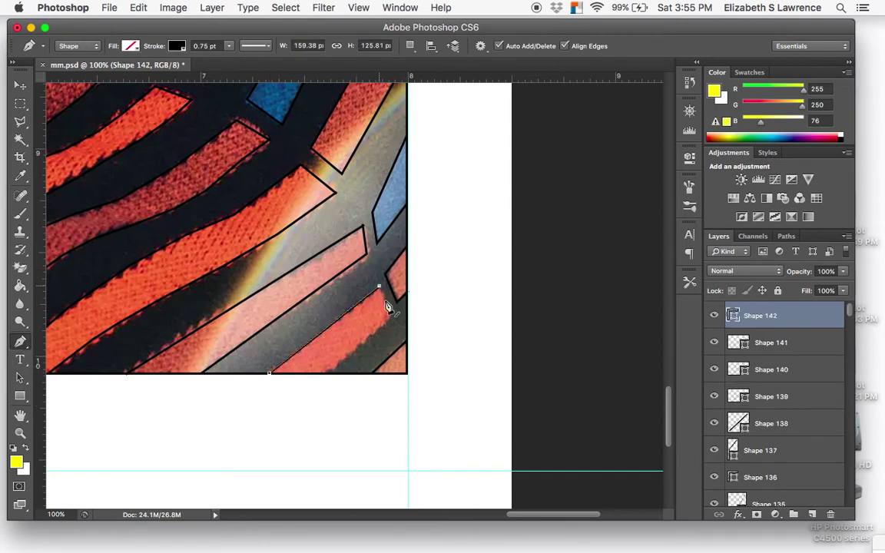
pyautogui.click(392, 316)
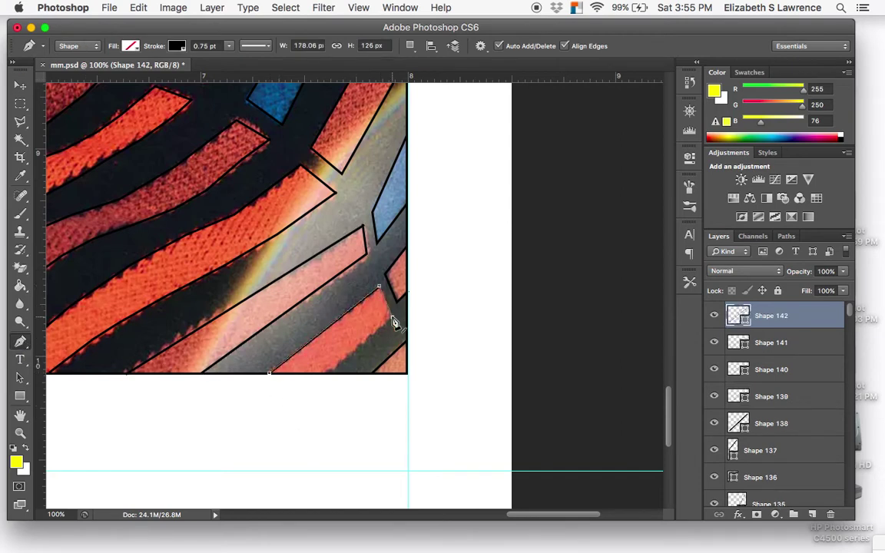
pyautogui.click(328, 376)
pyautogui.press('super+shift+h')
# - Hide the photo on Layer 1 to review the whole line drawing, comparing it with the photo before leaving it hidden
pyautogui.press('super+minus')
pyautogui.press('super+minus')
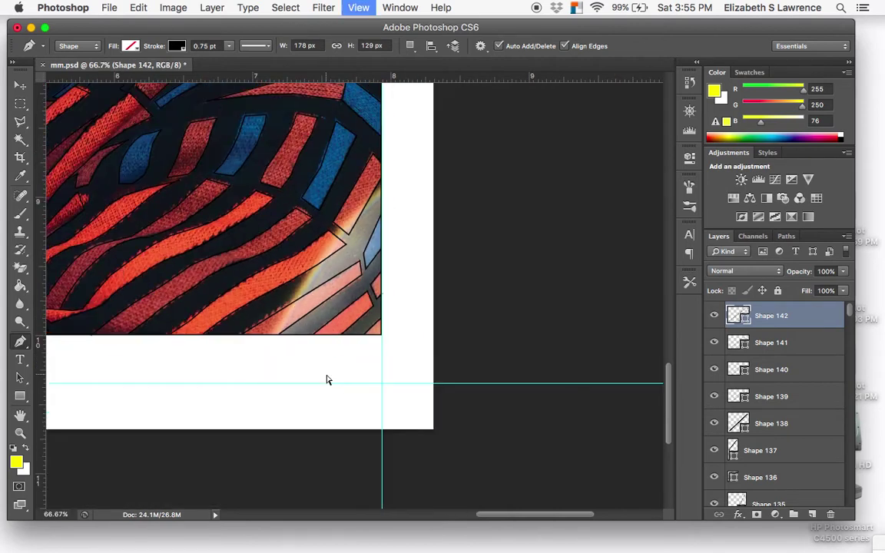
pyautogui.press('super+minus')
pyautogui.press('super+minus')
pyautogui.press('super+minus')
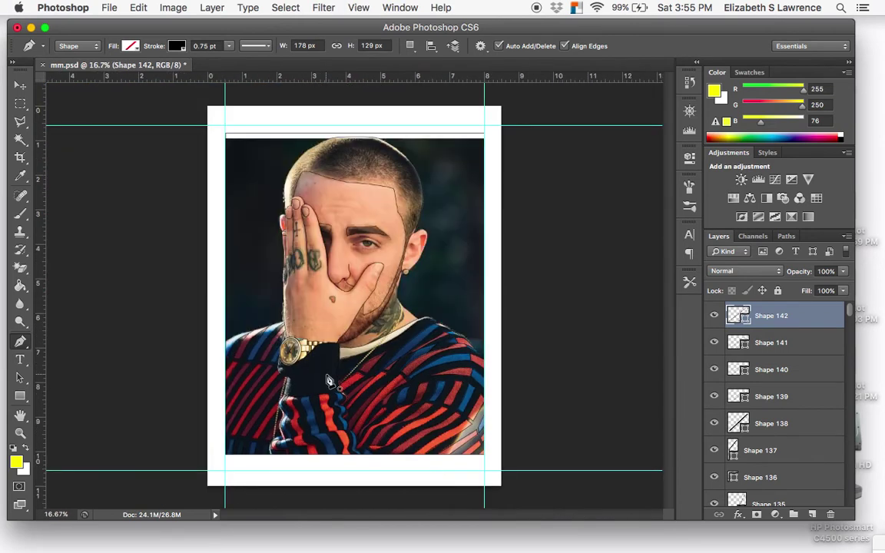
pyautogui.scroll(-15, 785, 423)
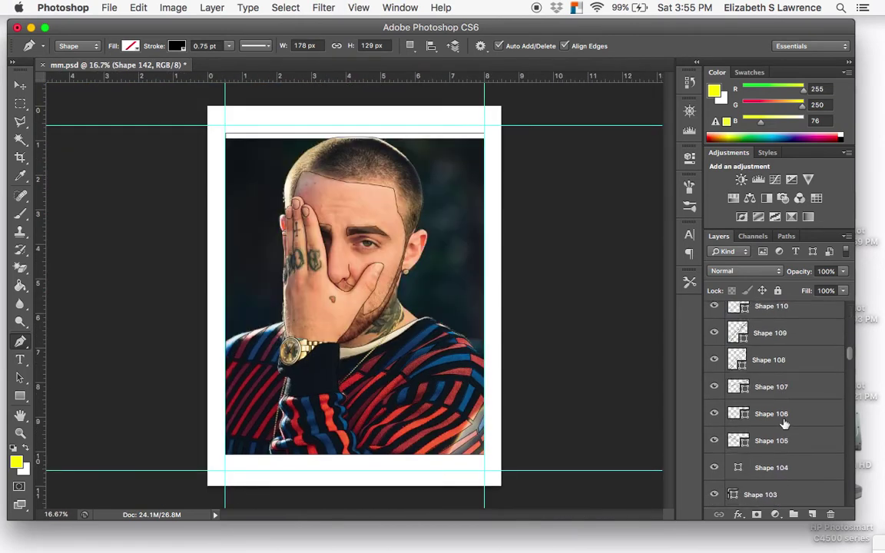
pyautogui.scroll(-20, 784, 423)
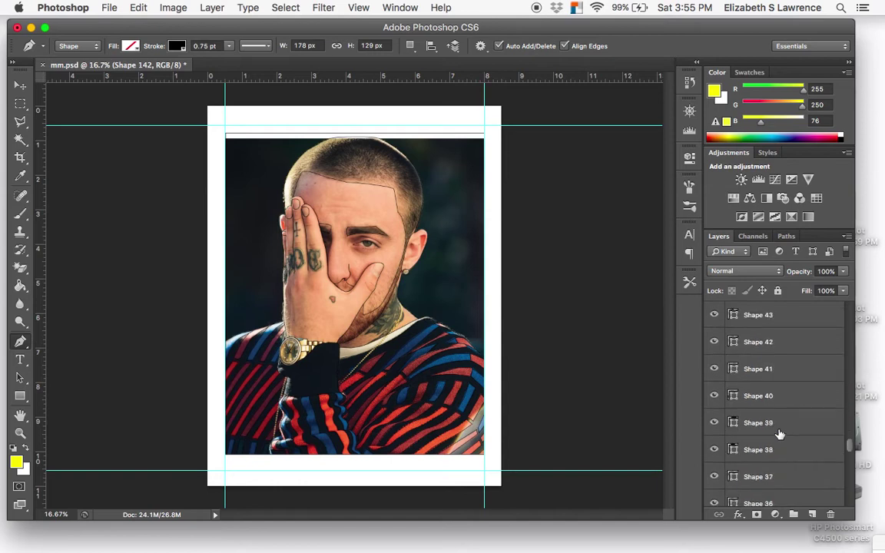
pyautogui.click(714, 467)
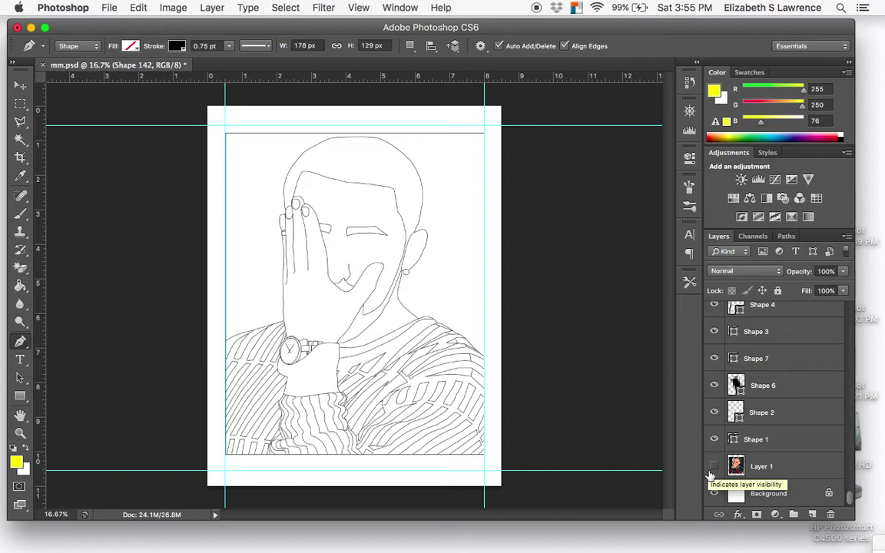
pyautogui.click(710, 470)
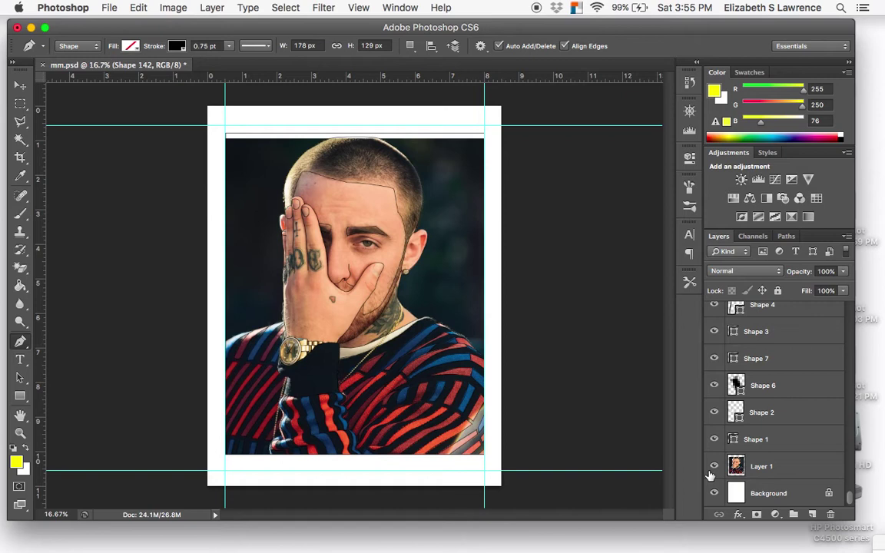
pyautogui.click(710, 470)
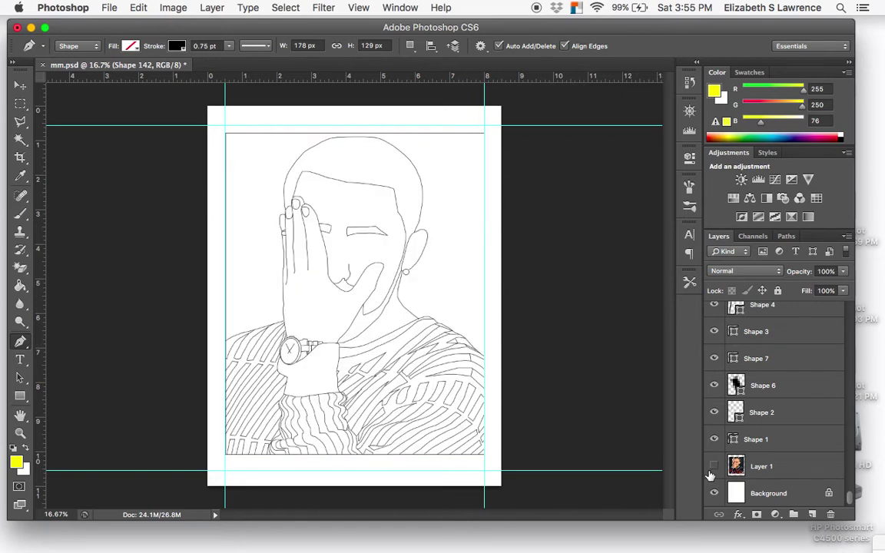
pyautogui.click(710, 471)
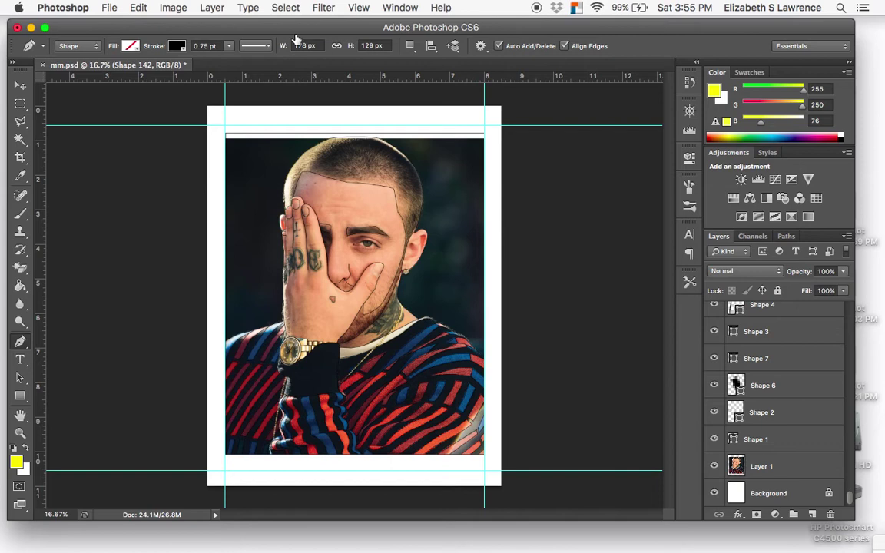
pyautogui.click(714, 466)
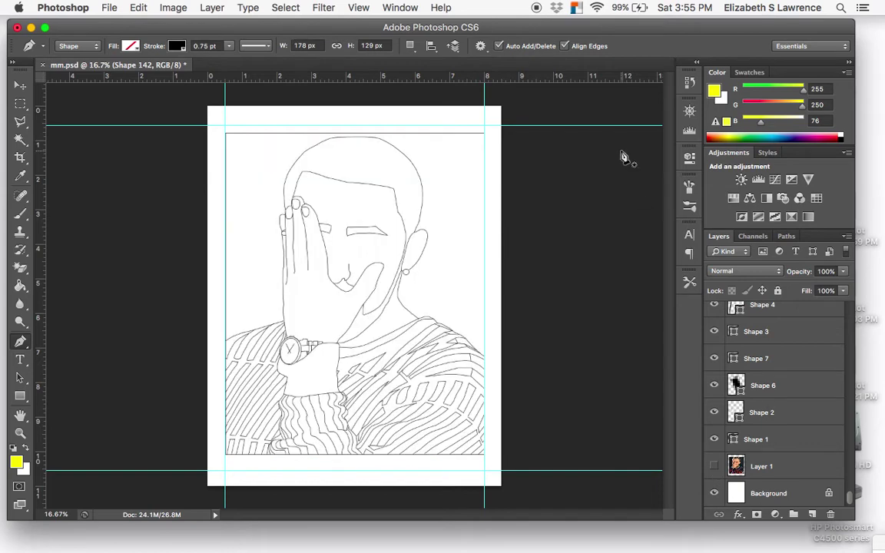
# - Save mm.psd, and save a JPEG copy as mm.jpg in Documents at quality 12 (Maximum), Progressive with 3 scans
pyautogui.click(109, 7)
pyautogui.click(138, 156)
pyautogui.click(111, 7)
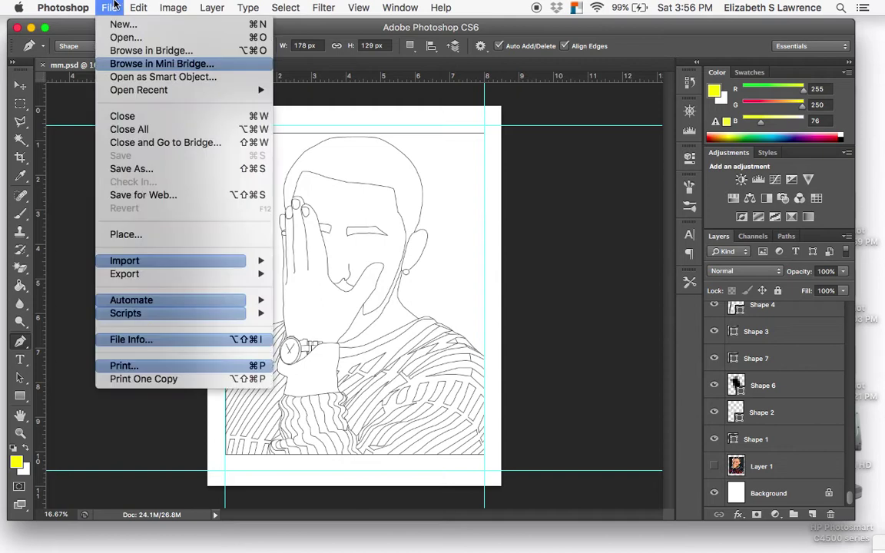
pyautogui.click(138, 169)
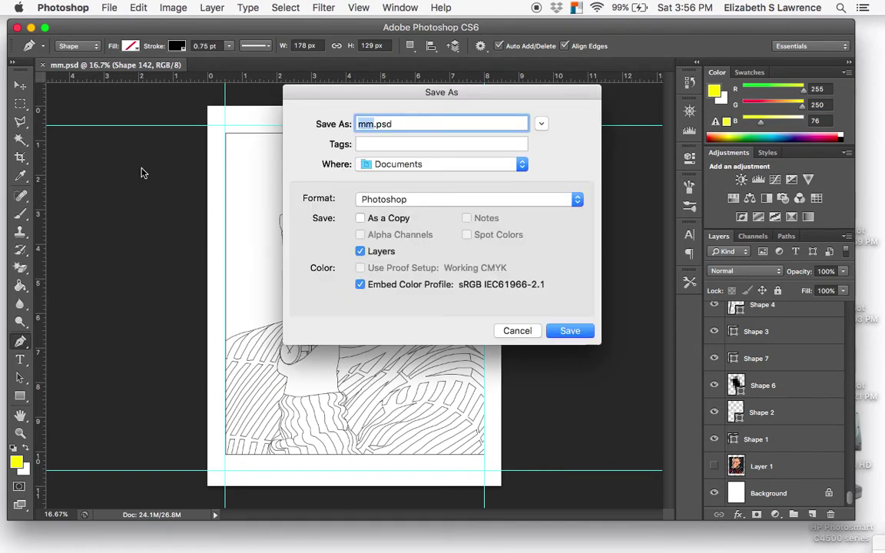
pyautogui.click(429, 200)
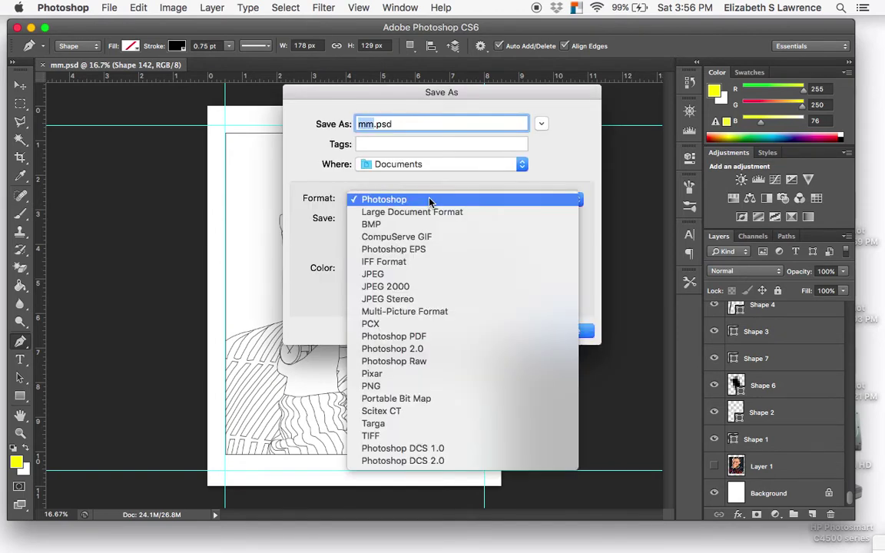
pyautogui.click(395, 276)
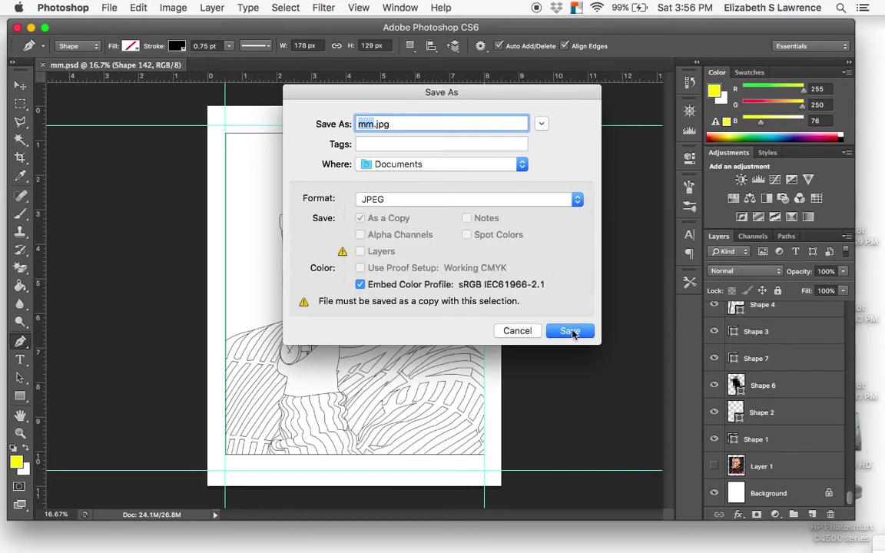
pyautogui.click(572, 333)
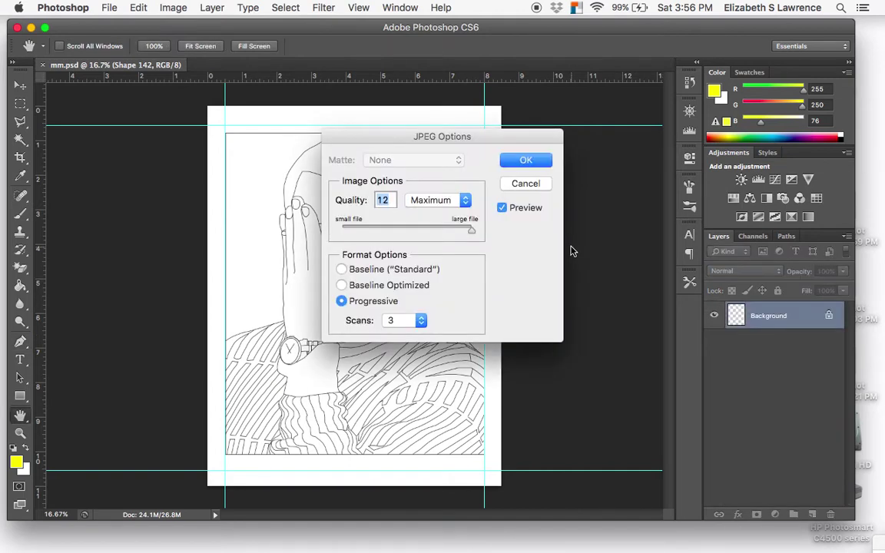
pyautogui.click(526, 159)
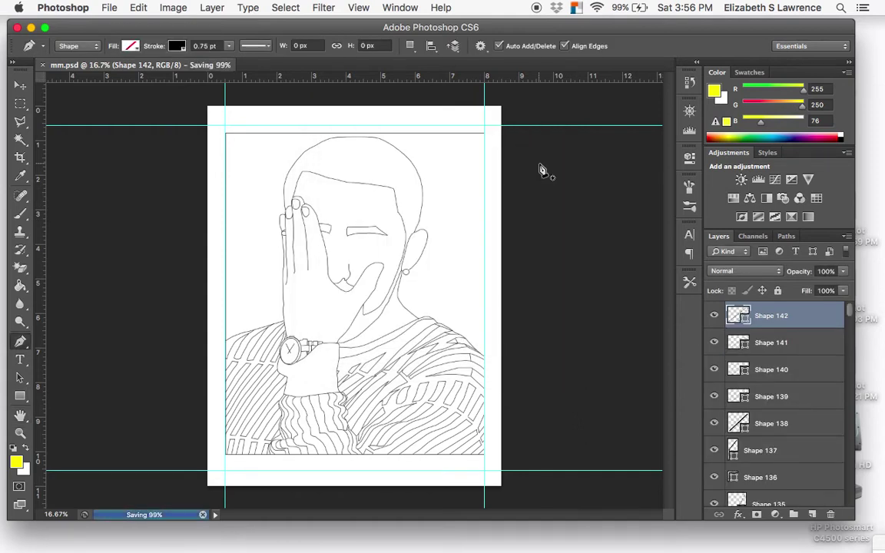
# - Create a new document named Mac Miller Fader, 8.5 by 11 inches at 300 pixels/inch, RGB Color with a white background
pyautogui.click(95, 6)
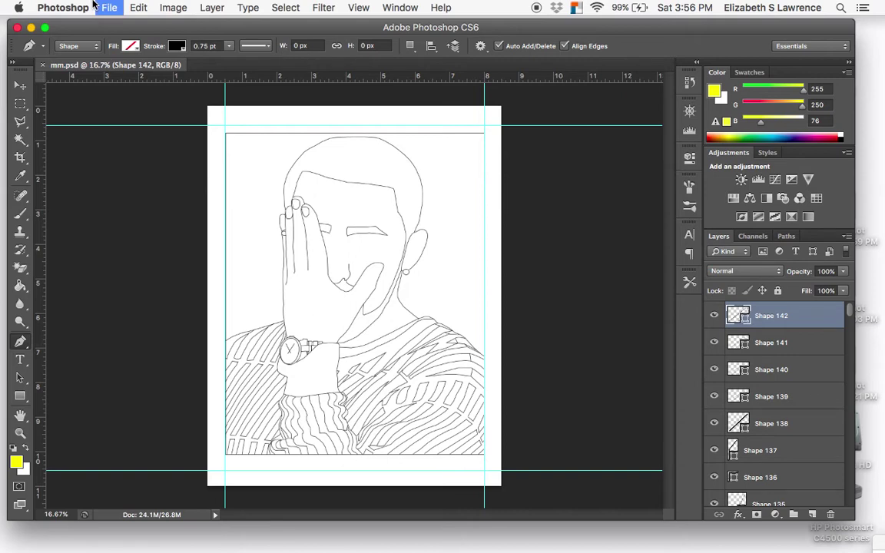
pyautogui.press('super+n')
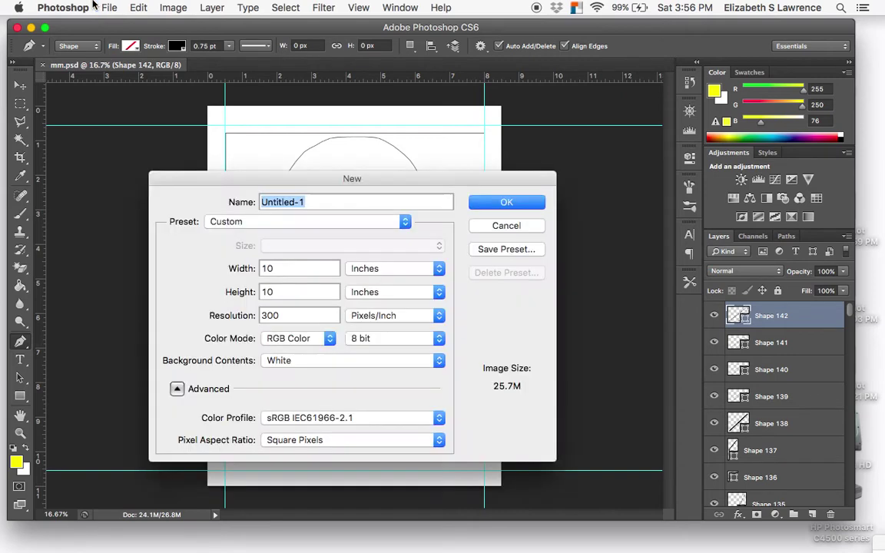
pyautogui.write('Mac')
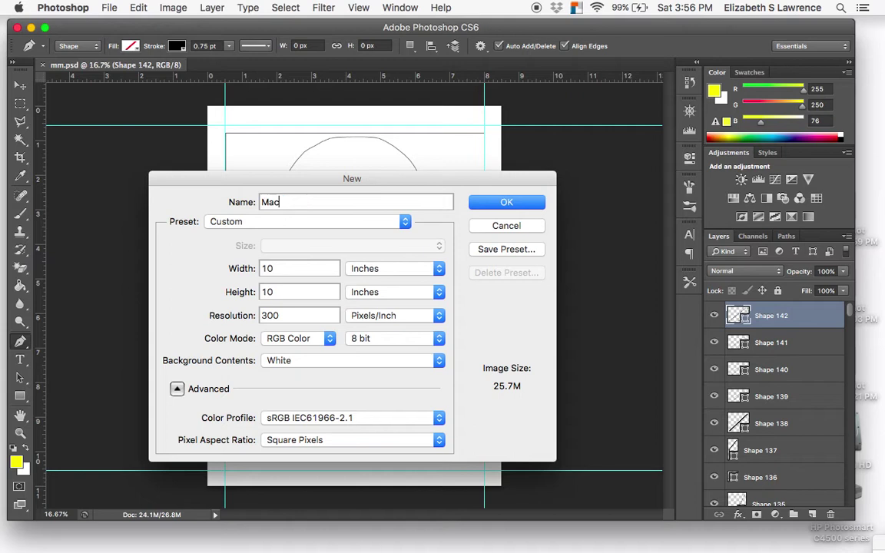
pyautogui.write(' Miller Fader')
pyautogui.doubleClick(266, 268)
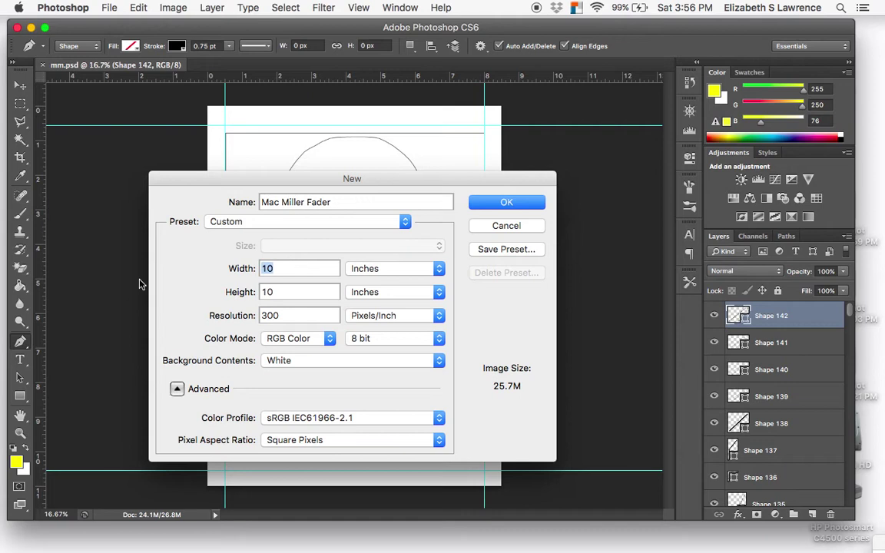
pyautogui.write('8.5')
pyautogui.press('Tab')
pyautogui.write('11')
pyautogui.press('Return')
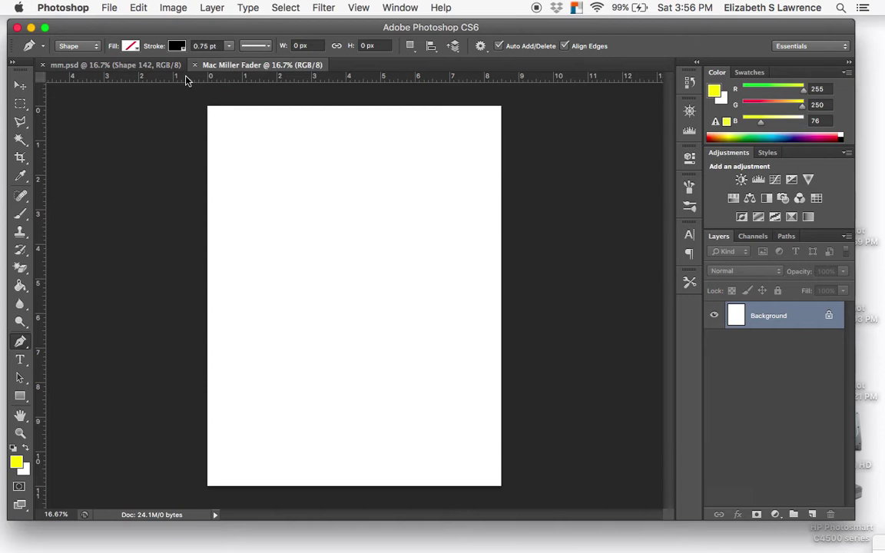
# - Switch to Finder and open the purple-tagged Documents folder to locate mm.jpg
pyautogui.moveTo(571, 532)
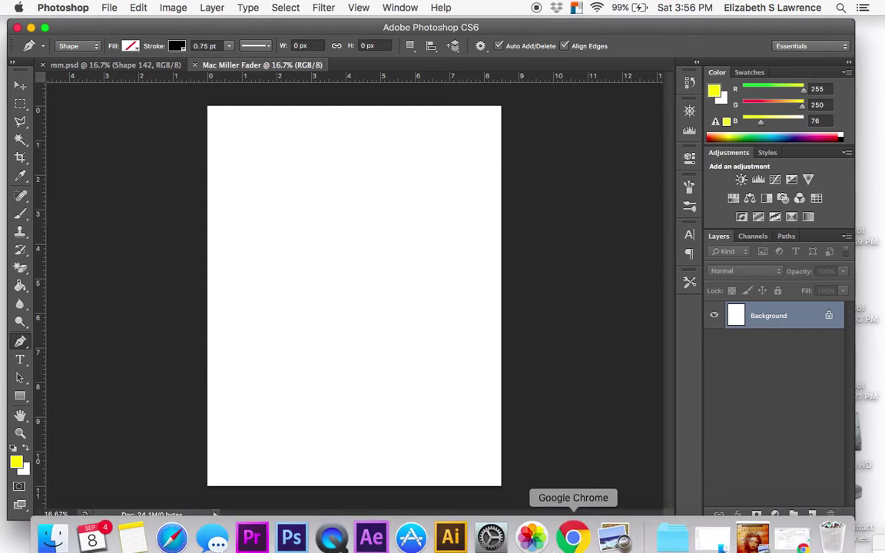
pyautogui.click(721, 526)
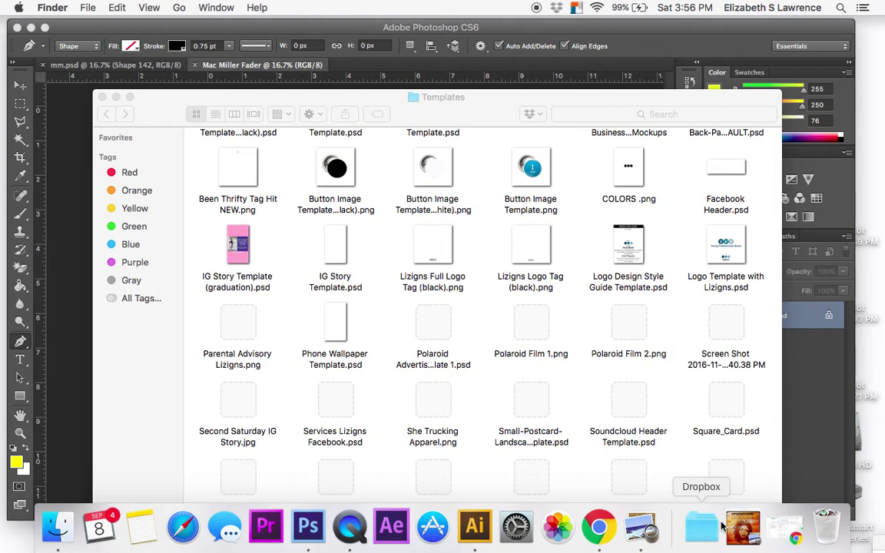
pyautogui.click(150, 265)
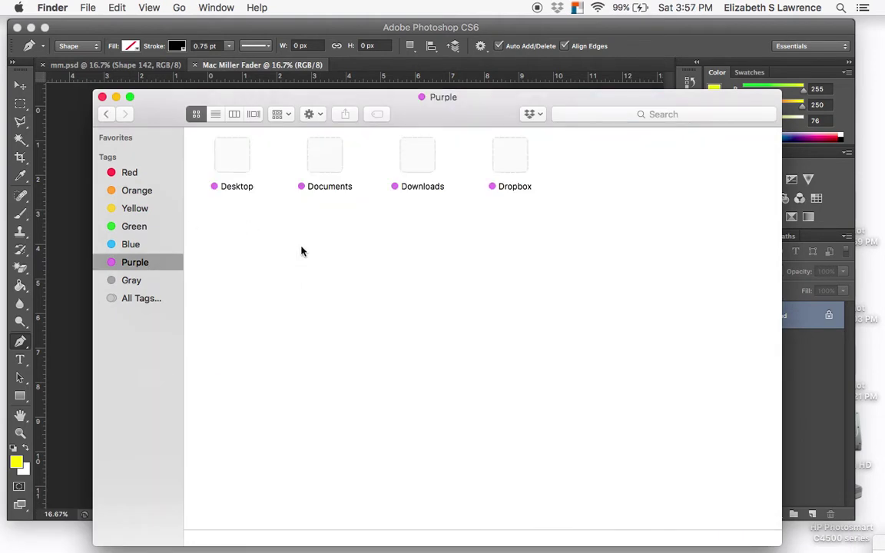
pyautogui.doubleClick(330, 160)
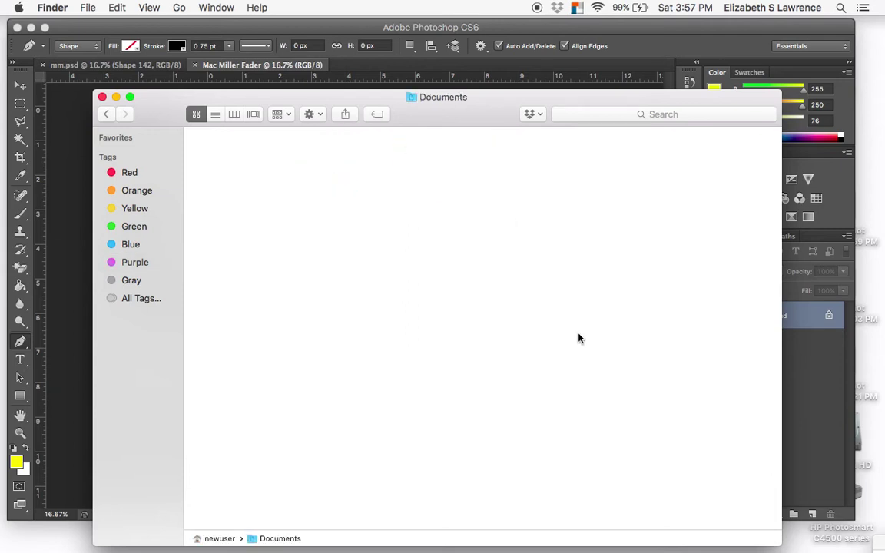
pyautogui.scroll(-3, 580, 339)
pyautogui.scroll(-20, 579, 339)
pyautogui.scroll(-5, 579, 339)
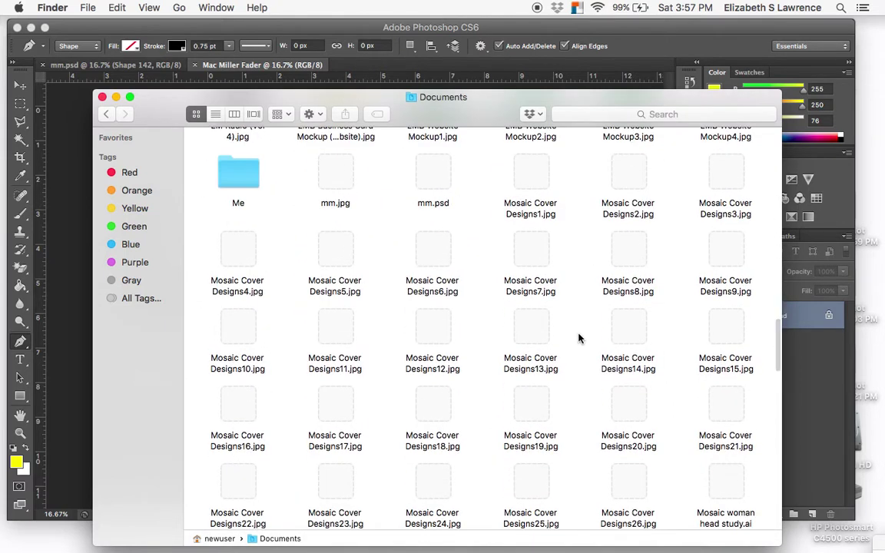
# - Place mm.jpg from Documents into the Mac Miller Fader document at 100% scale and commit the placement
pyautogui.scroll(1, 574, 320)
pyautogui.moveTo(474, 113); pyautogui.dragTo(576, 361)
pyautogui.moveTo(445, 470); pyautogui.dragTo(362, 184)
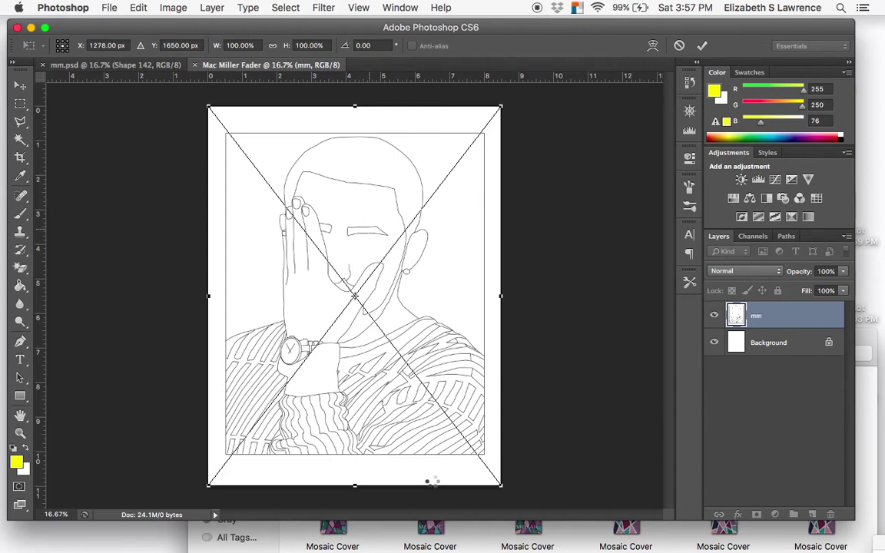
pyautogui.press('Return')
pyautogui.press('p')
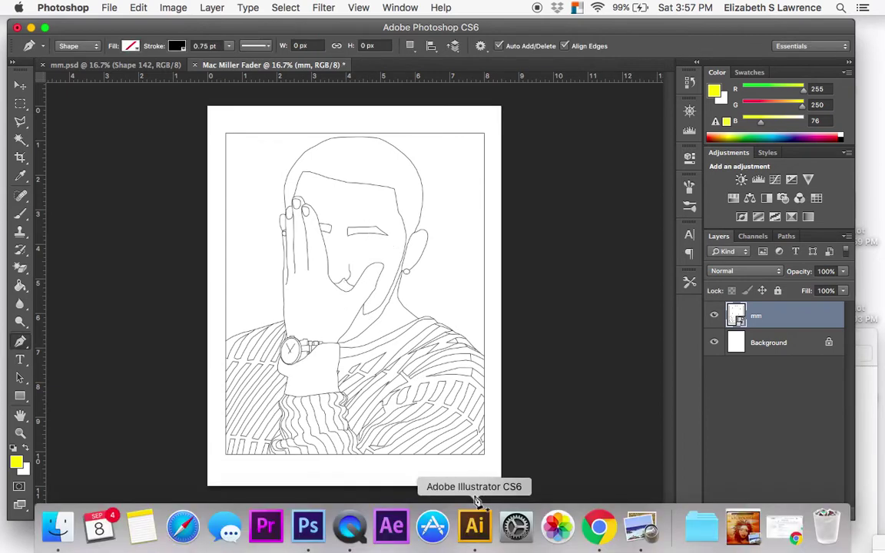
# - Look through the Downloads folder in Finder for the original portrait photo, and close the Finder window
pyautogui.click(462, 531)
pyautogui.moveTo(477, 386); pyautogui.dragTo(477, 205)
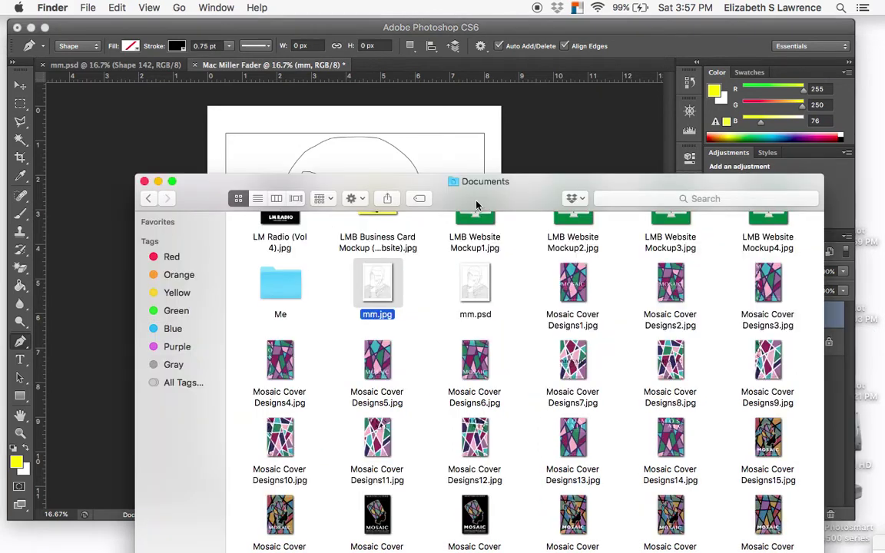
pyautogui.click(150, 199)
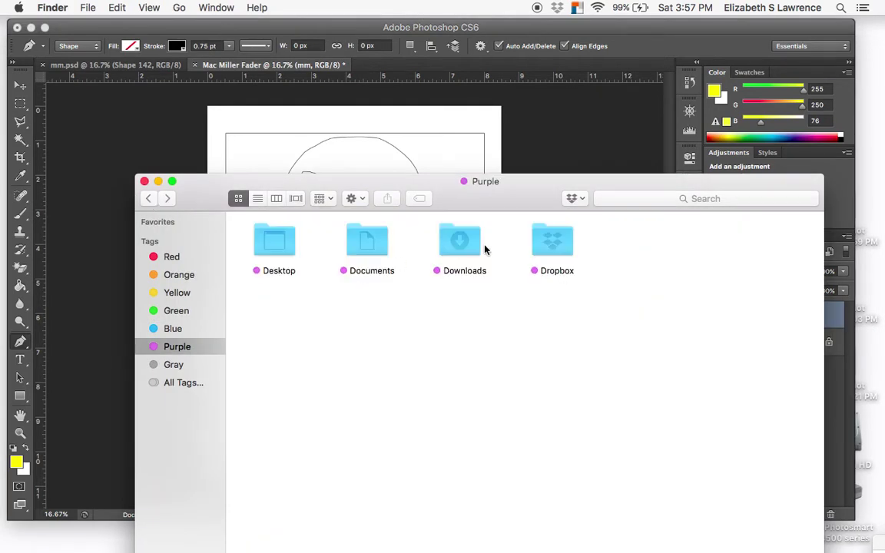
pyautogui.doubleClick(456, 243)
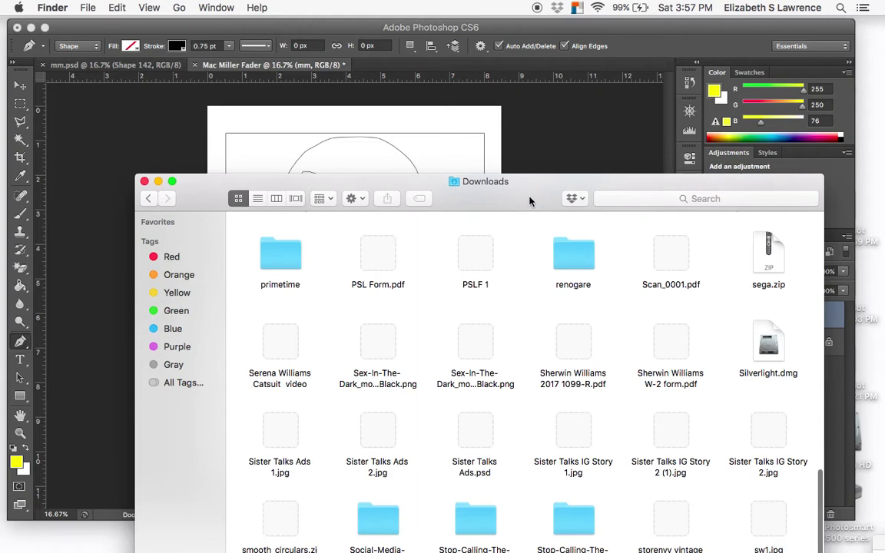
pyautogui.moveTo(529, 194); pyautogui.dragTo(524, 122)
pyautogui.scroll(2, 570, 259)
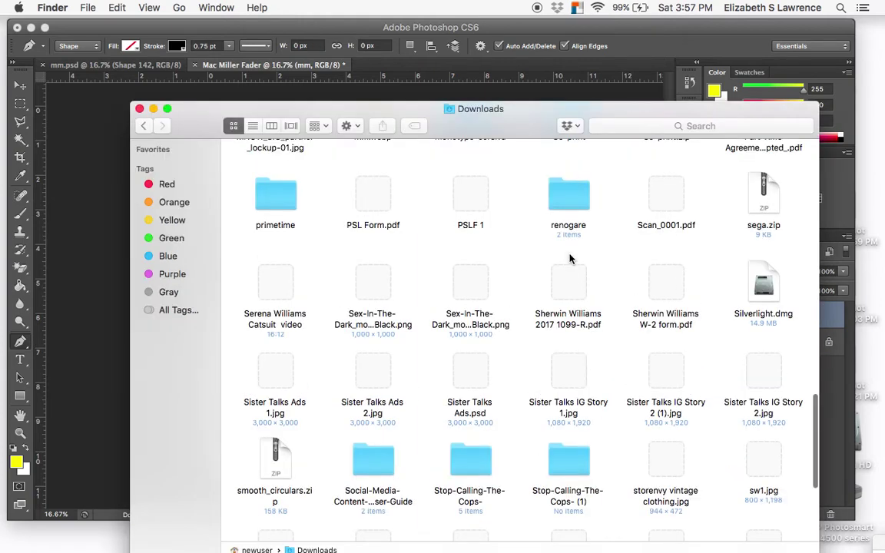
pyautogui.scroll(1, 570, 259)
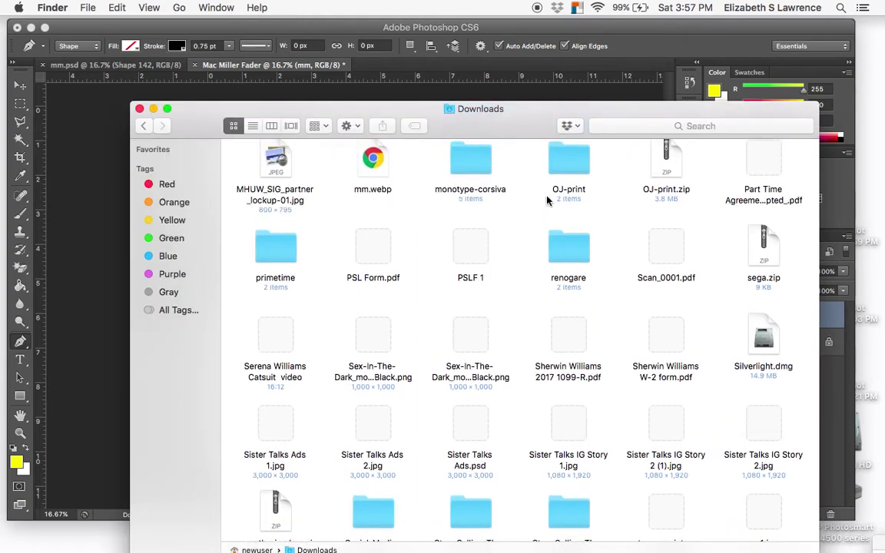
pyautogui.scroll(2, 548, 200)
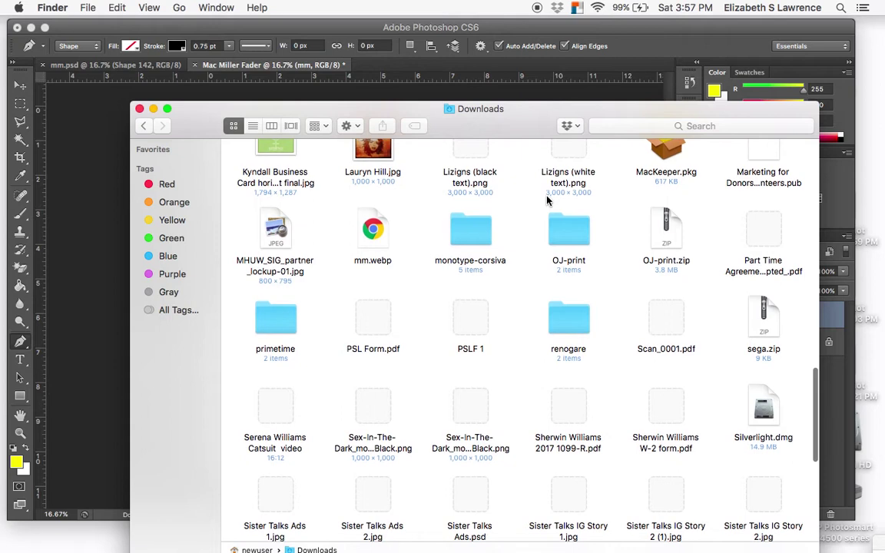
pyautogui.click(140, 109)
# - In mm.psd, select Layer 1 and make its photo visible, and float the mm.psd window over the Mac Miller Fader document
pyautogui.click(129, 69)
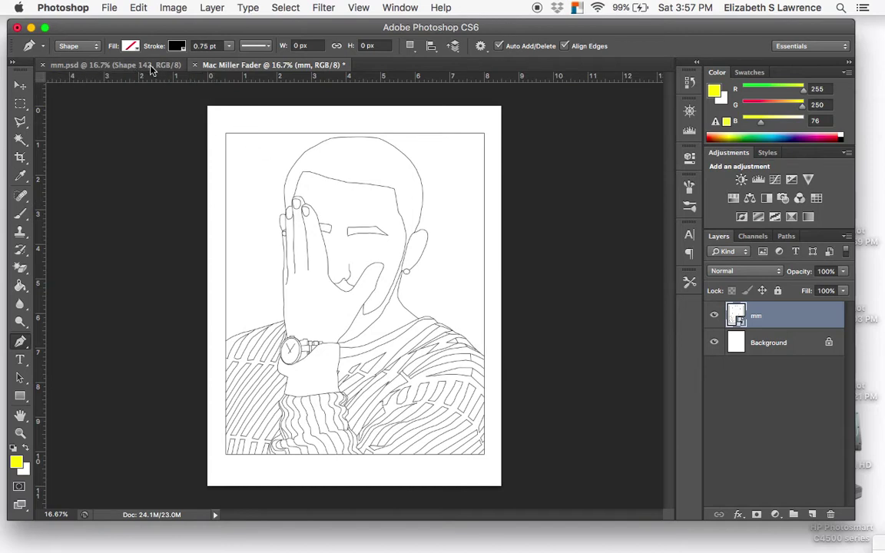
pyautogui.click(151, 67)
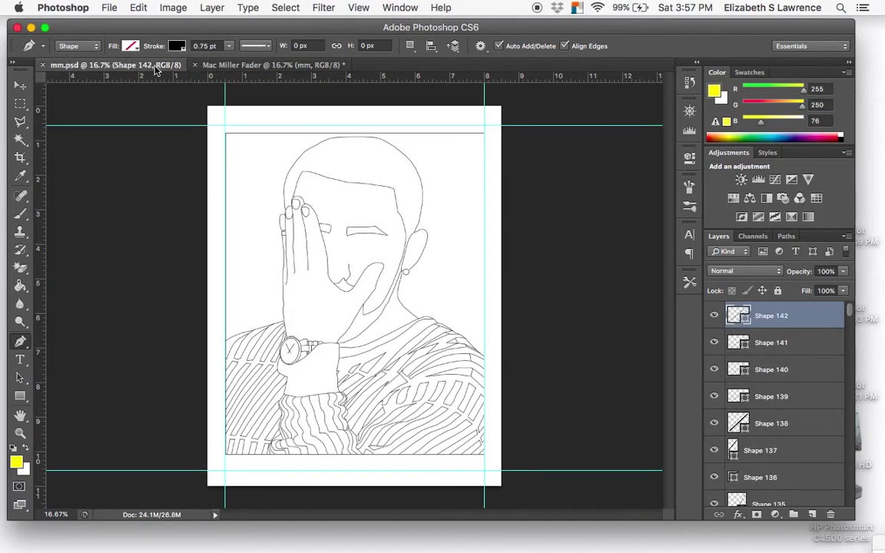
pyautogui.scroll(-20, 800, 425)
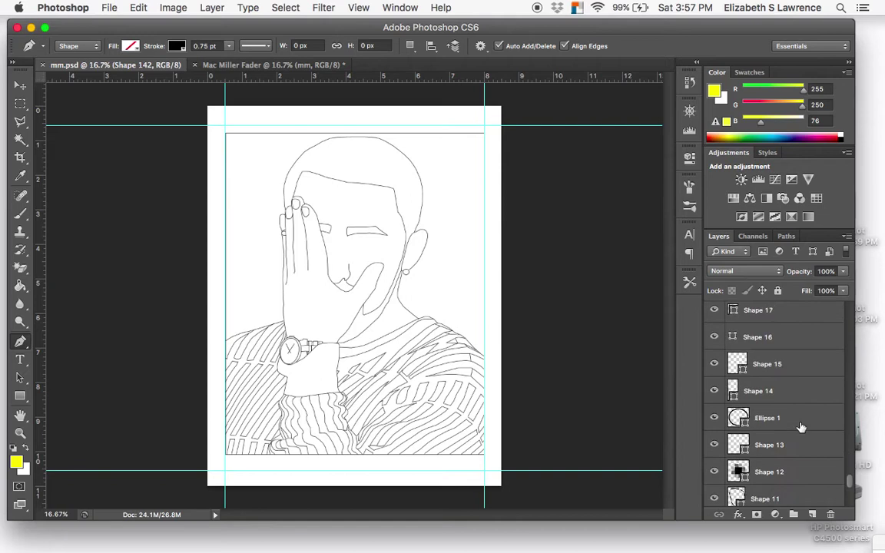
pyautogui.click(776, 466)
pyautogui.click(714, 466)
pyautogui.press('v')
pyautogui.moveTo(123, 69); pyautogui.dragTo(212, 202)
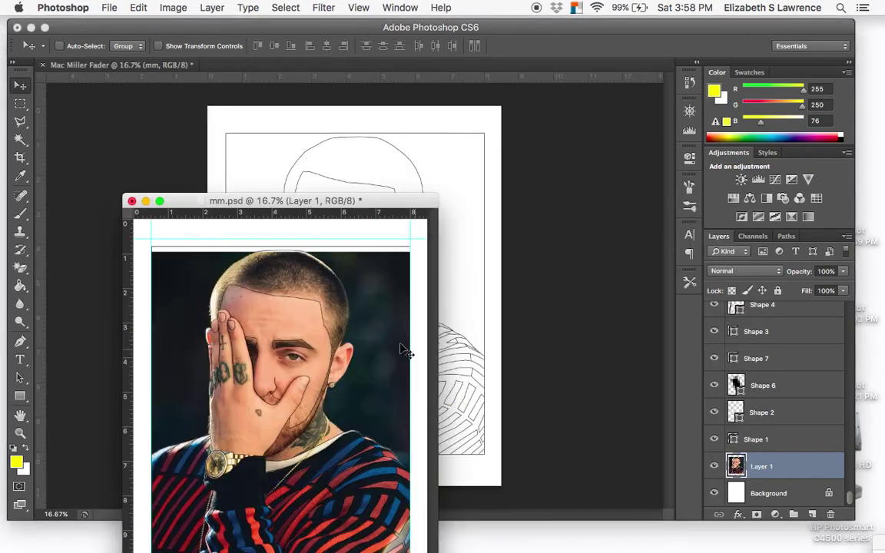
# - Copy the portrait photo layer from mm.psd into the Mac Miller Fader document and place it over the framed line drawing
pyautogui.moveTo(273, 326); pyautogui.dragTo(343, 153)
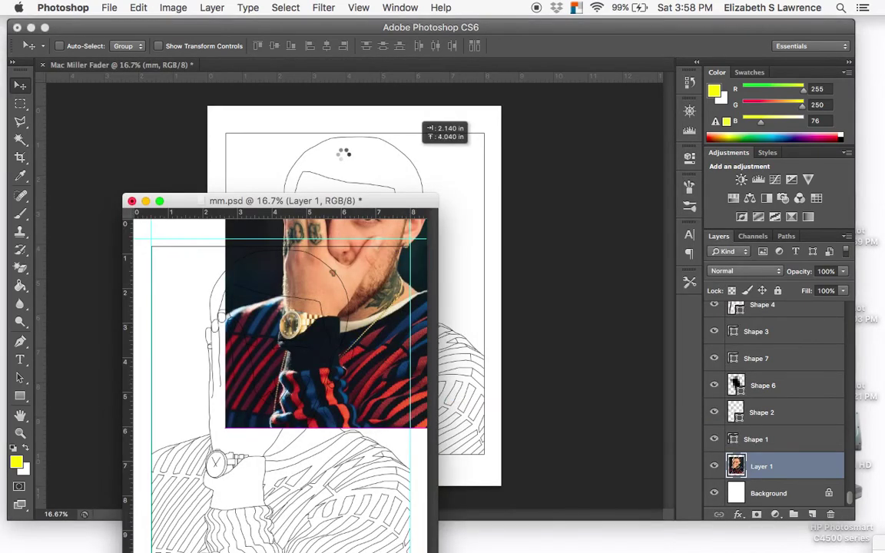
pyautogui.moveTo(328, 190); pyautogui.dragTo(309, 237)
pyautogui.moveTo(307, 516); pyautogui.dragTo(291, 518)
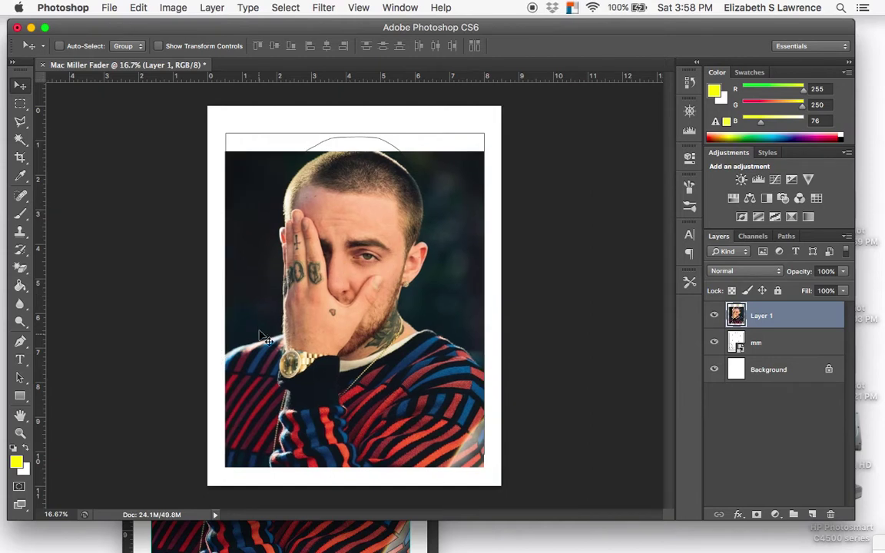
# - Dock the floating mm.psd document alongside Mac Miller Fader and save it
pyautogui.click(143, 536)
pyautogui.moveTo(263, 200); pyautogui.dragTo(211, 3)
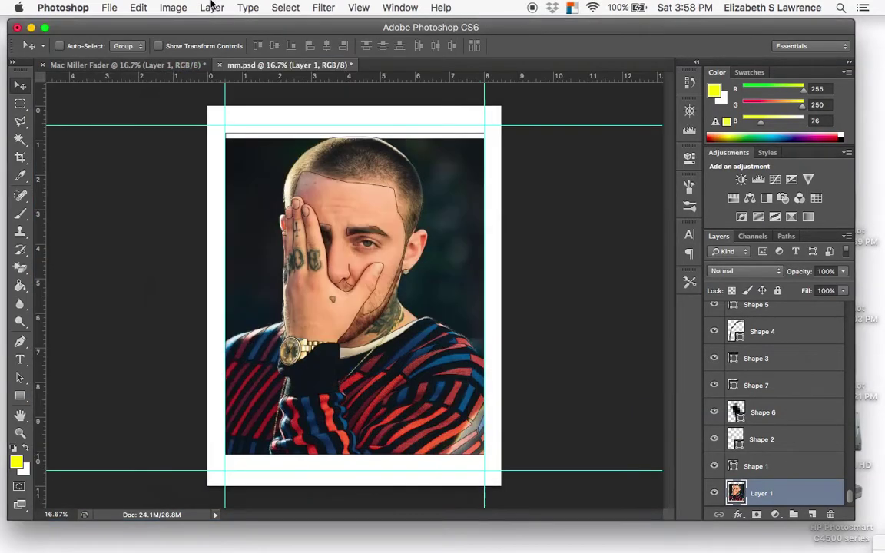
pyautogui.click(109, 7)
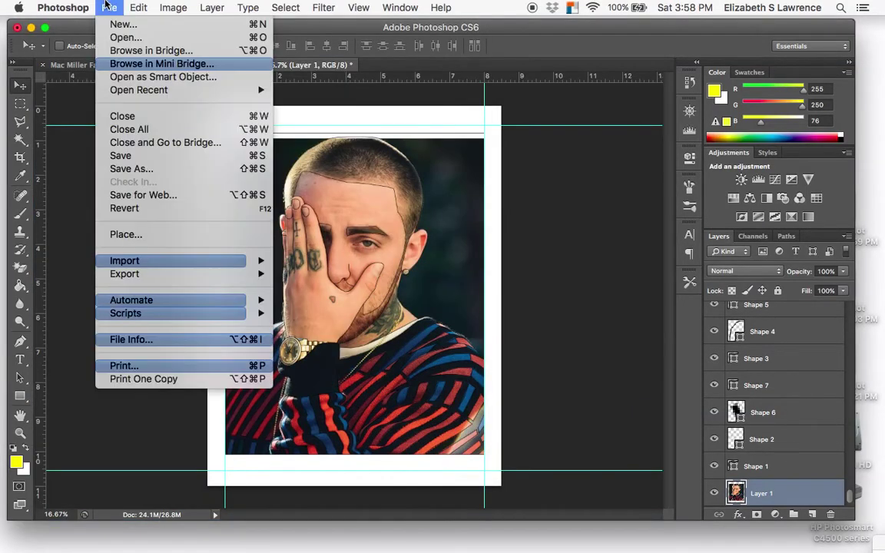
pyautogui.click(144, 157)
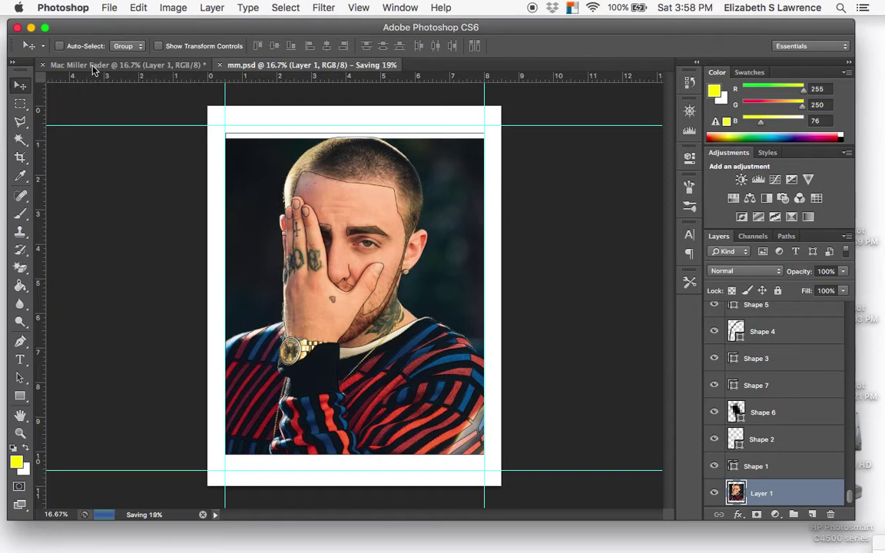
# - In the Mac Miller Fader document, draw an ellipse about 264 by 226 px in the white margin above the photo's upper-left corner
pyautogui.click(96, 67)
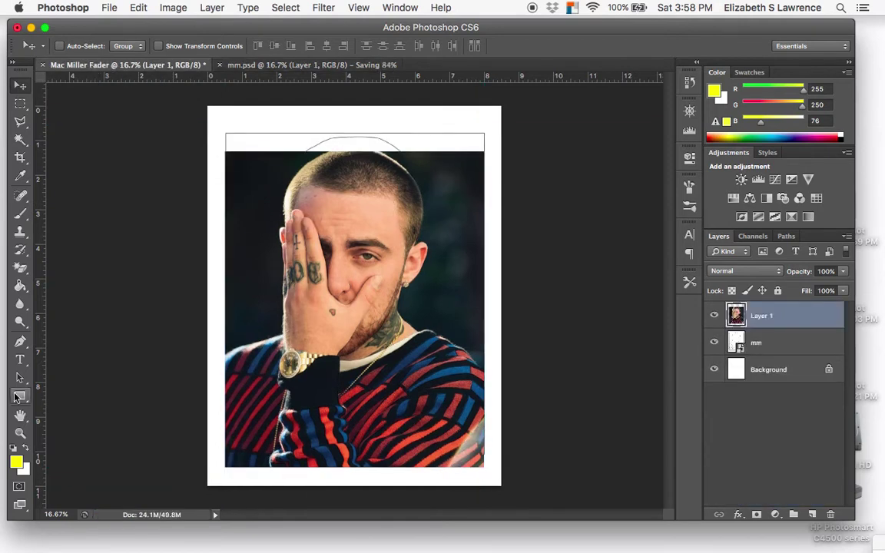
pyautogui.click(19, 395)
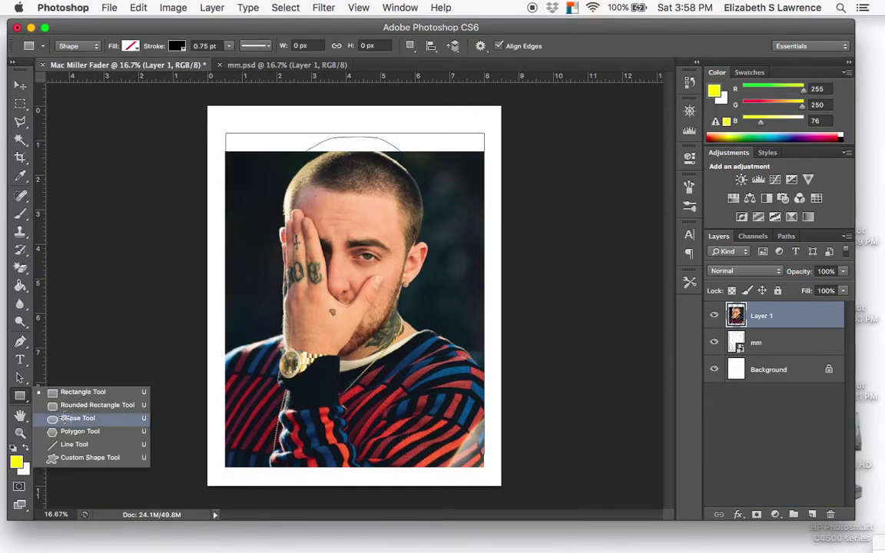
pyautogui.click(68, 419)
pyautogui.moveTo(238, 129); pyautogui.dragTo(260, 137)
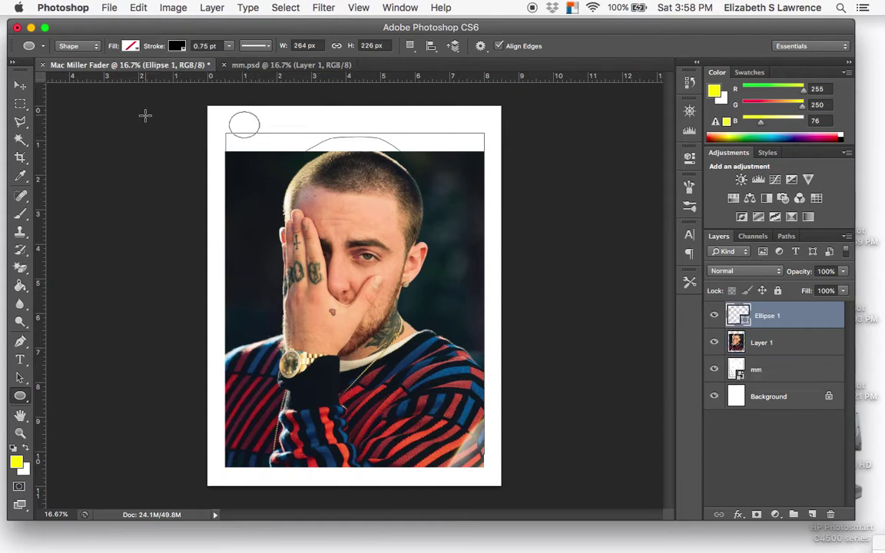
# - Sample the dark blue of a sweater stripe as the foreground color and fill the ellipse with a medium blue swatch
pyautogui.click(20, 175)
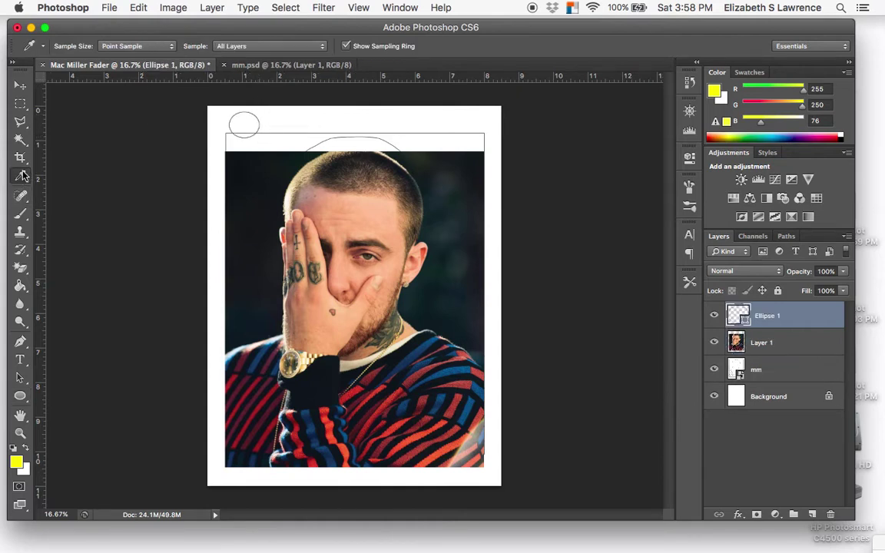
pyautogui.click(264, 352)
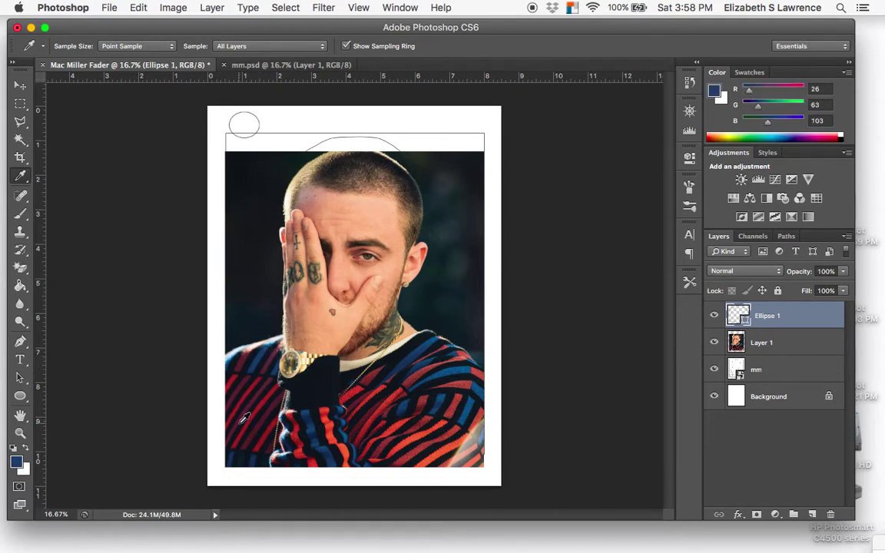
pyautogui.click(416, 347)
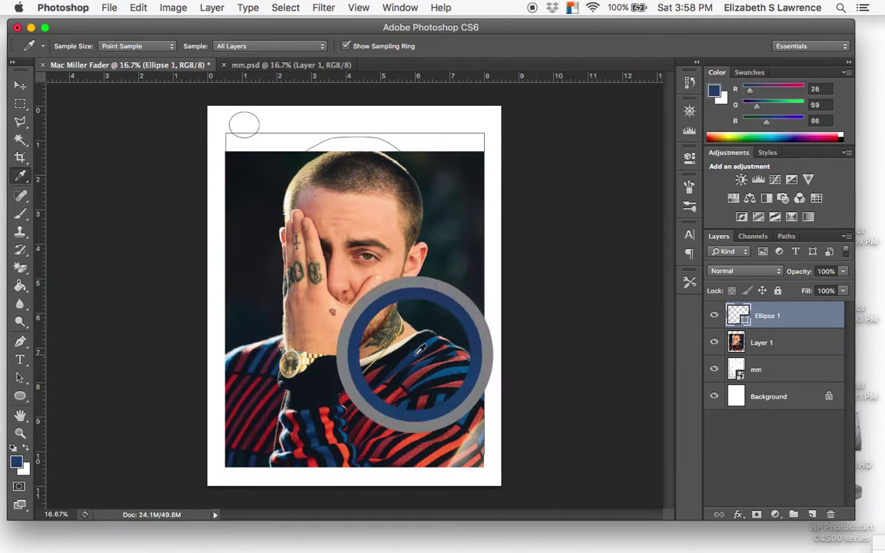
pyautogui.click(20, 394)
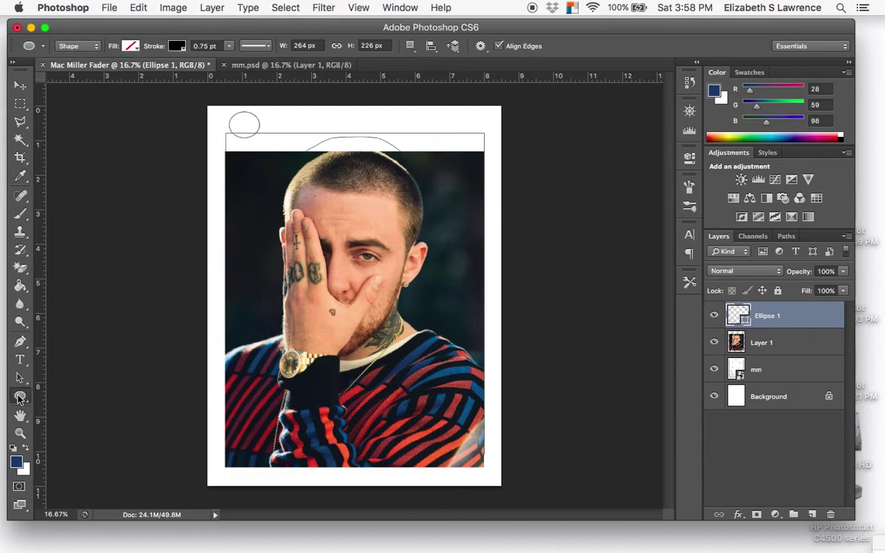
pyautogui.click(130, 47)
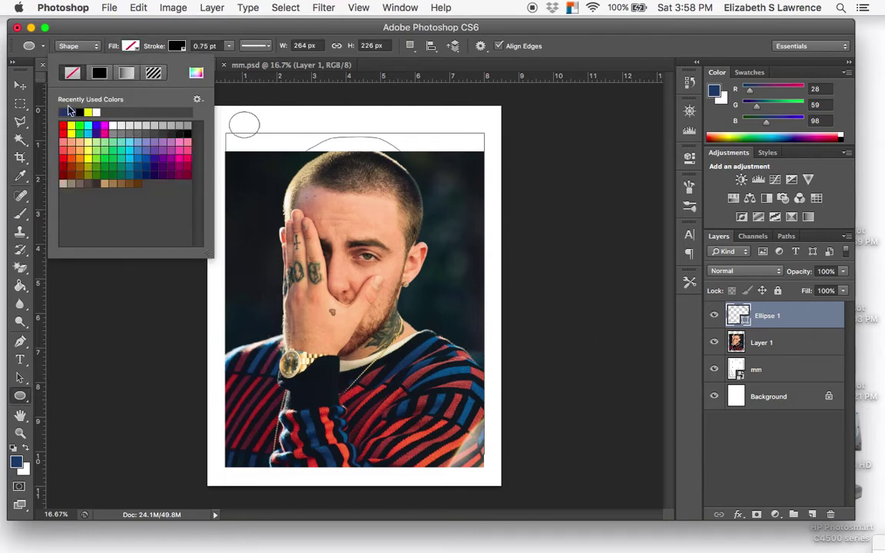
pyautogui.click(146, 159)
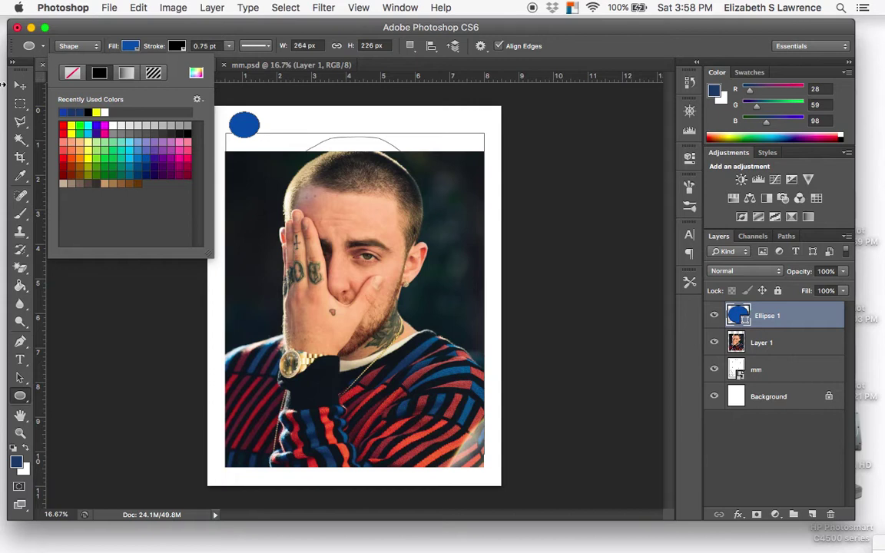
# - Duplicate the Ellipse 1 layer within the same document, keeping the suggested name
pyautogui.click(20, 85)
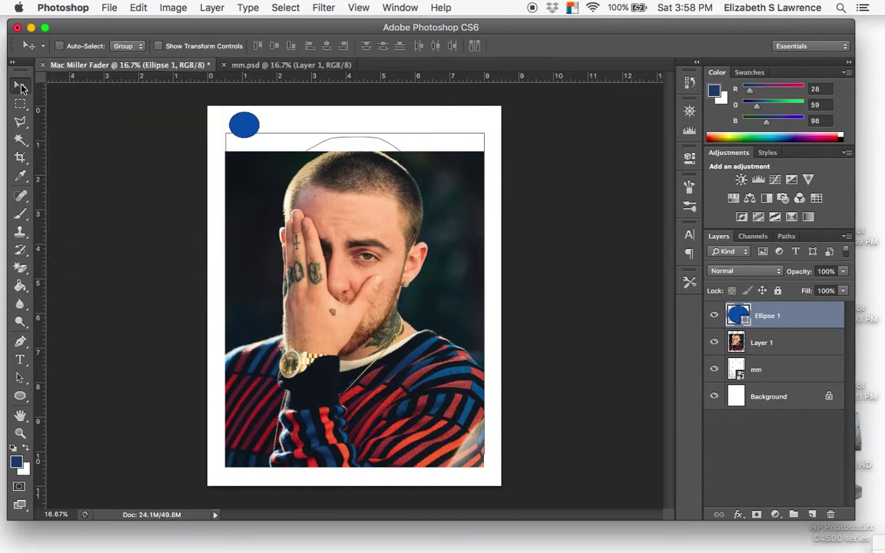
pyautogui.click(873, 359)
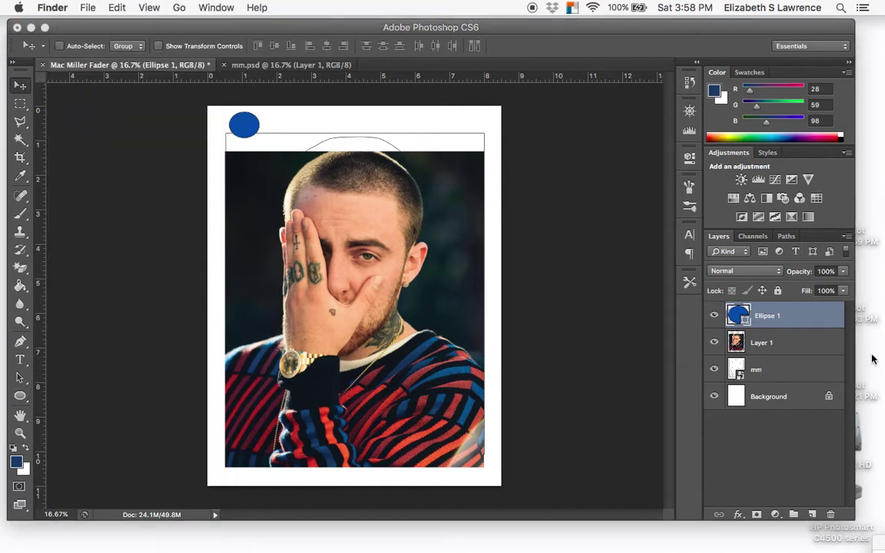
pyautogui.click(806, 328)
pyautogui.rightClick(806, 329)
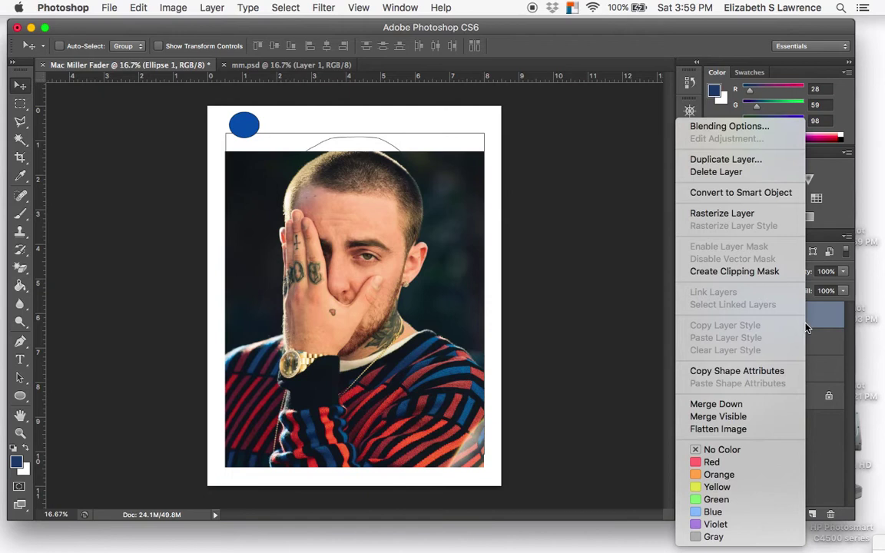
pyautogui.click(747, 160)
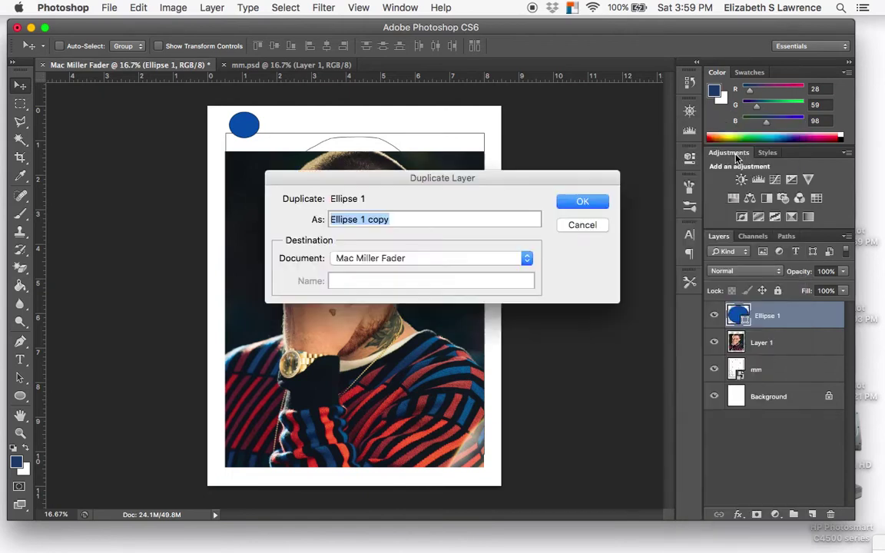
pyautogui.press('Return')
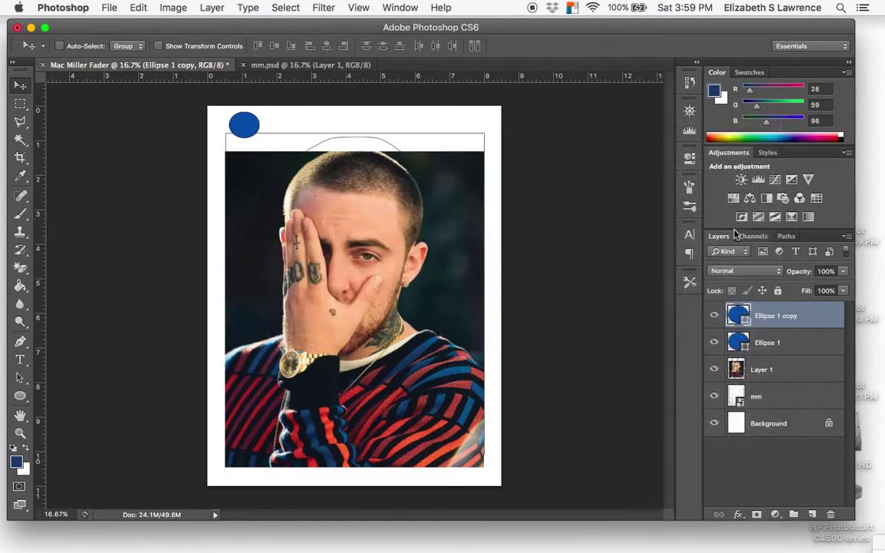
# - Duplicate the Ellipse 1 copy layer and spread the three blue circles in a row above the photo, leaving Ellipse 1 copy selected
pyautogui.click(795, 340)
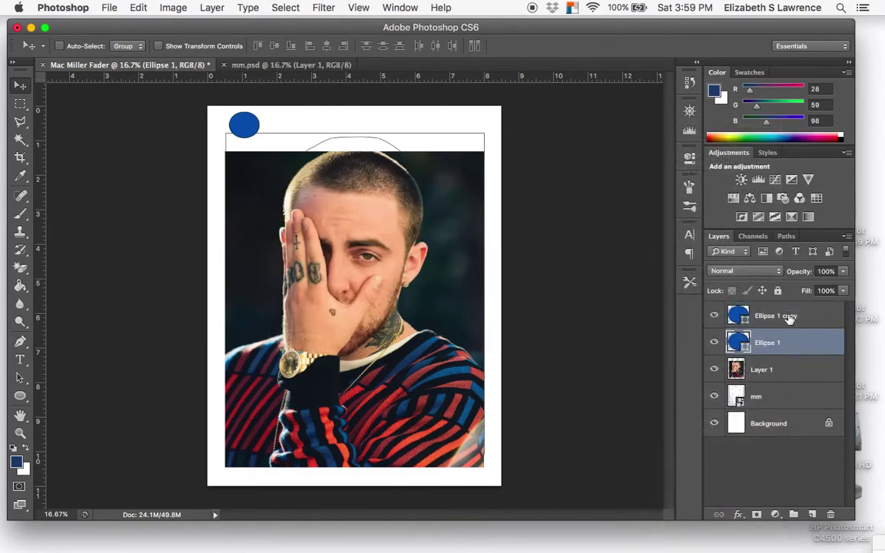
pyautogui.click(787, 317)
pyautogui.rightClick(782, 317)
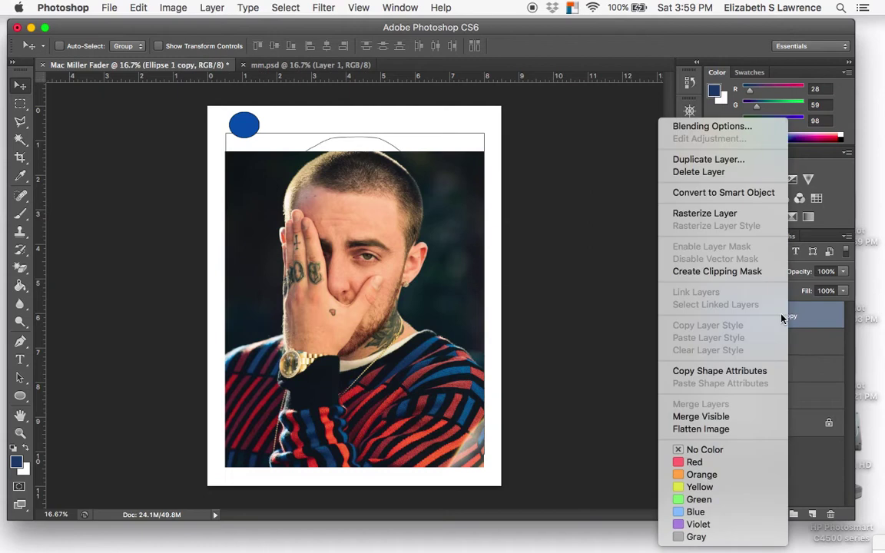
pyautogui.click(708, 159)
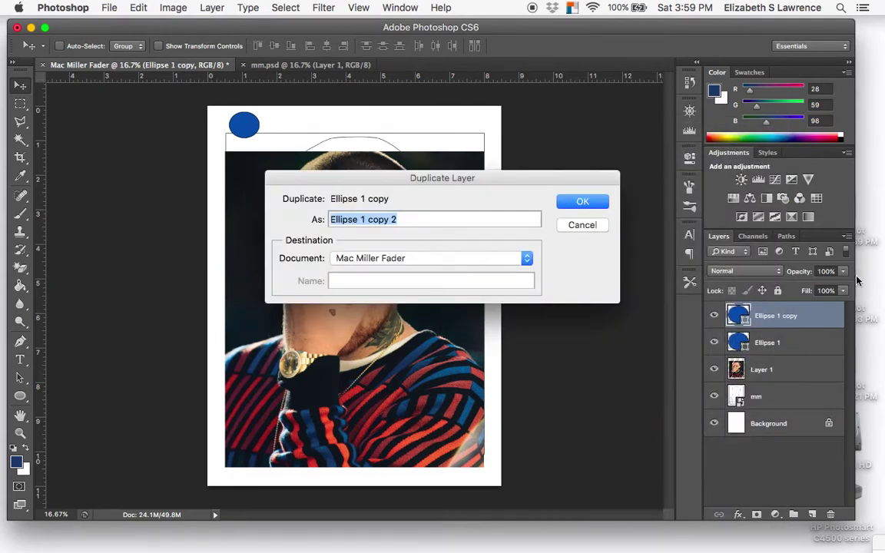
pyautogui.press('Return')
pyautogui.moveTo(265, 140); pyautogui.dragTo(371, 127)
pyautogui.click(764, 345)
# - Fill the Ellipse 1 copy circle with a purple swatch
pyautogui.press('super+plus')
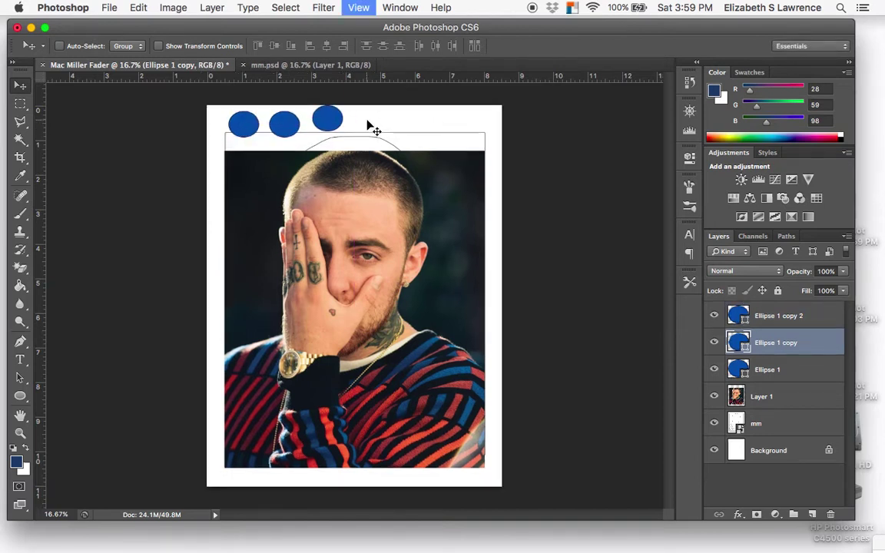
pyautogui.hscroll(-5, 153, 310)
pyautogui.scroll(2, 152, 311)
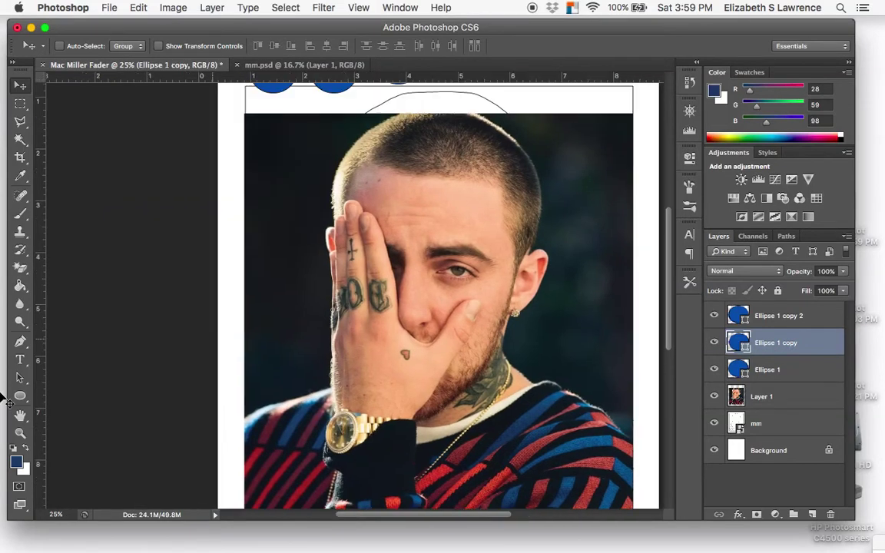
pyautogui.click(20, 397)
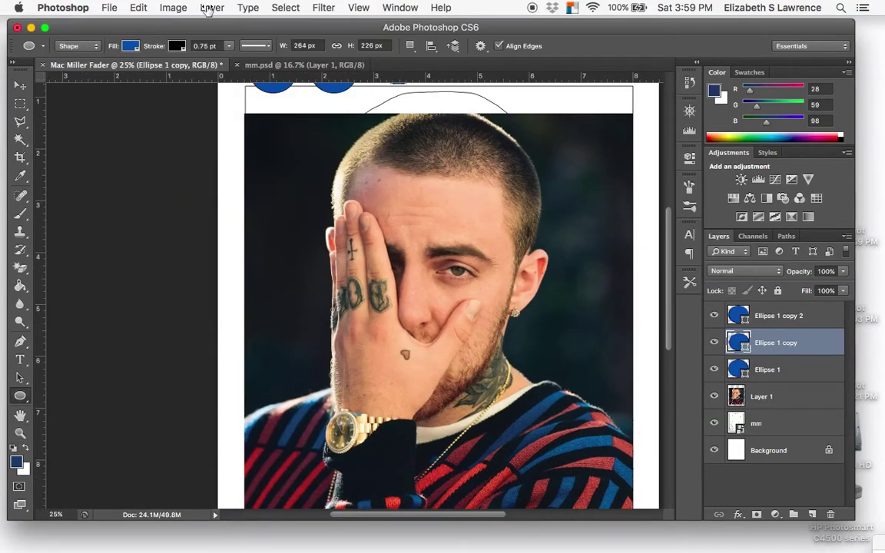
pyautogui.click(137, 46)
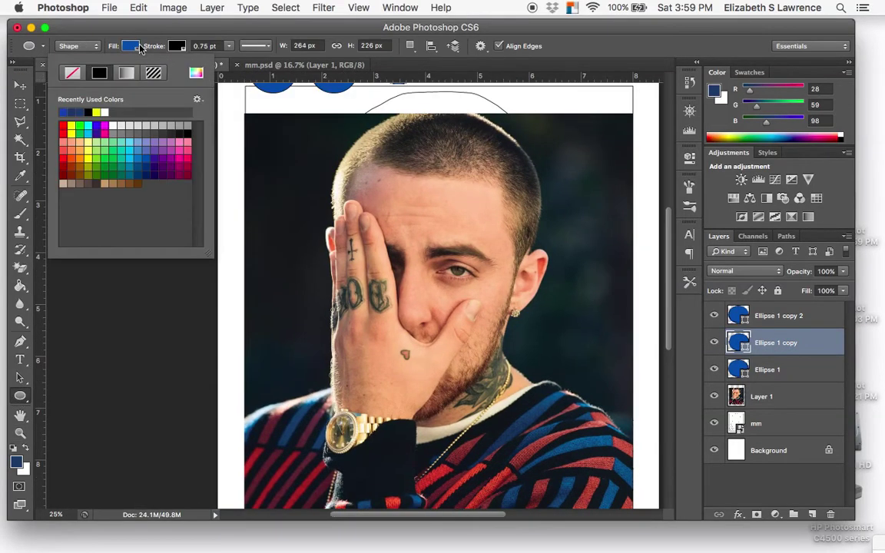
pyautogui.click(168, 157)
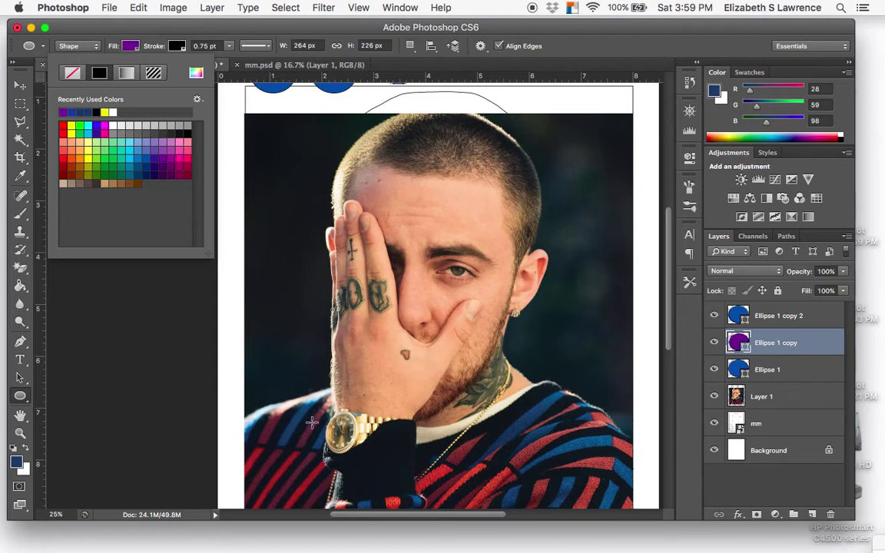
pyautogui.click(128, 43)
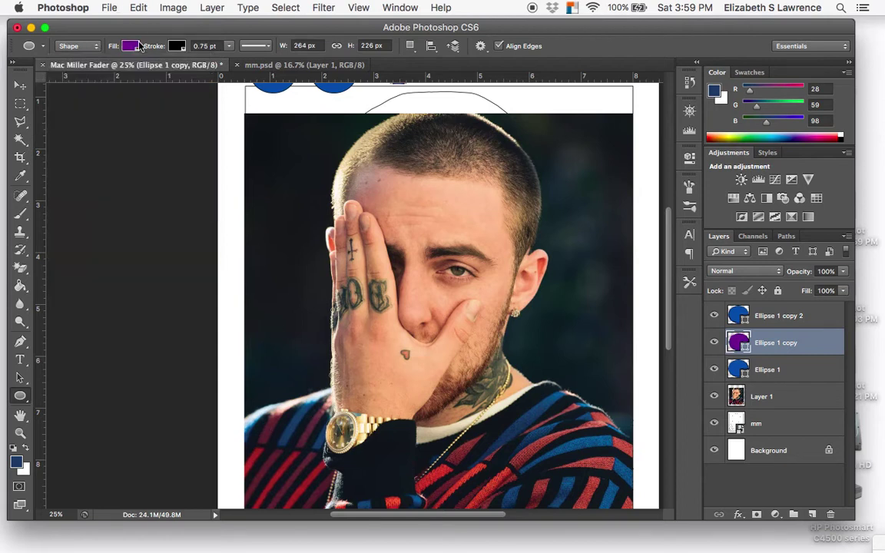
# - Sample the dark maroon of a sweater stripe (RGB 81, 45, 56) and fill the Ellipse 1 copy circle with it
pyautogui.click(21, 176)
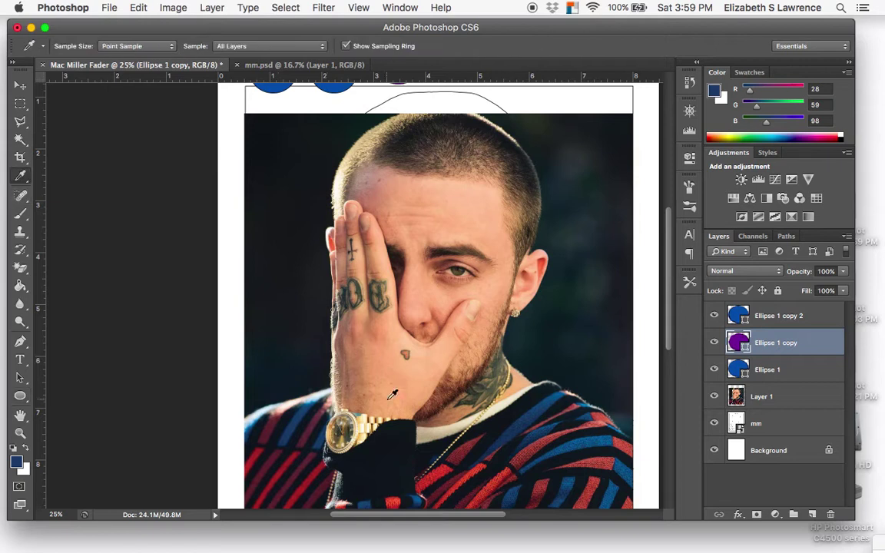
pyautogui.click(312, 425)
pyautogui.click(21, 396)
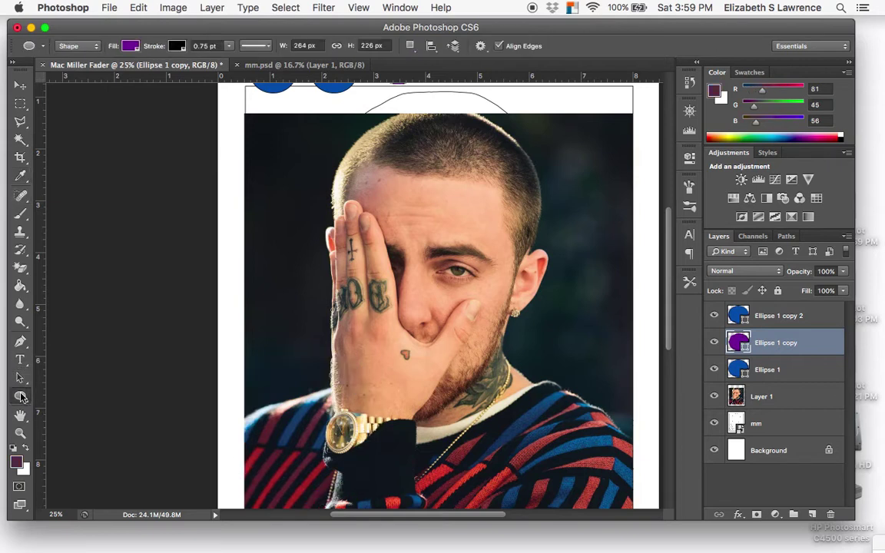
pyautogui.click(132, 46)
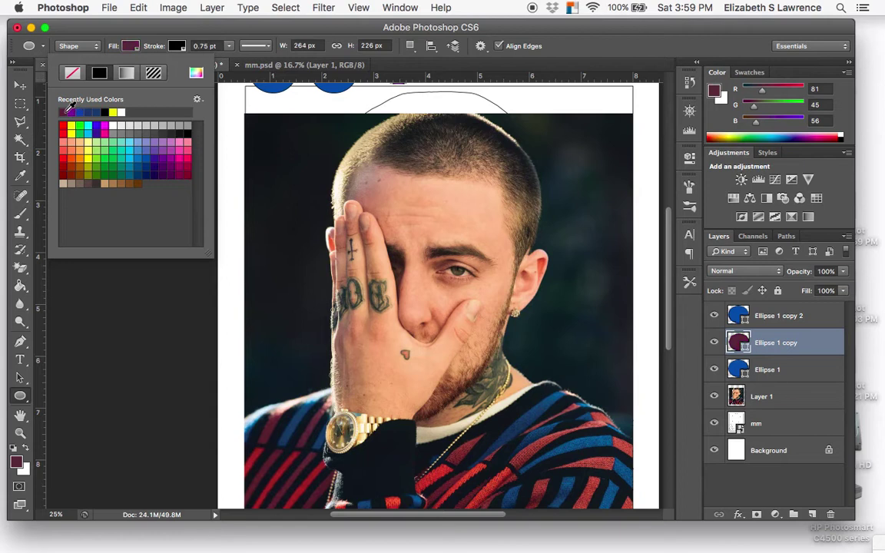
# - Move the maroon circle down and closer to the neighboring blue circle so that it lines up with the row
pyautogui.scroll(2, 287, 154)
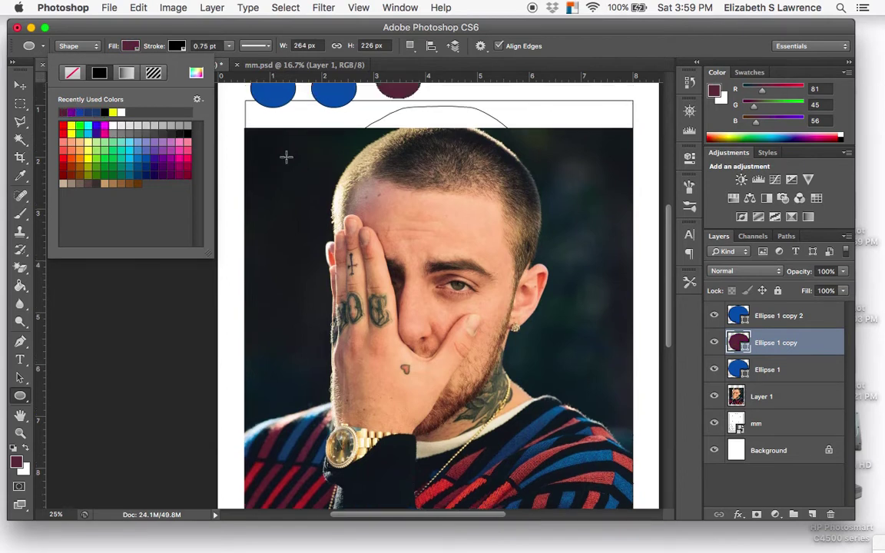
pyautogui.scroll(5, 170, 113)
pyautogui.press('m')
pyautogui.press('v')
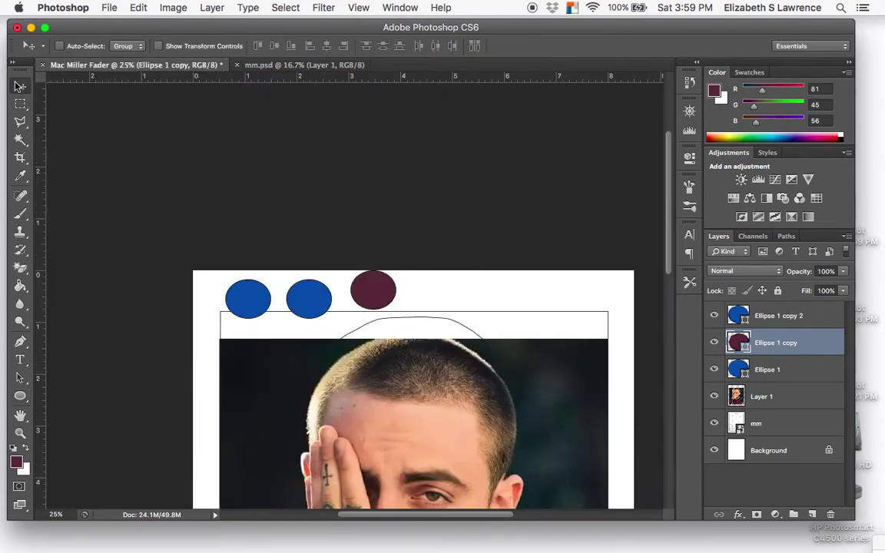
pyautogui.scroll(-9, 323, 238)
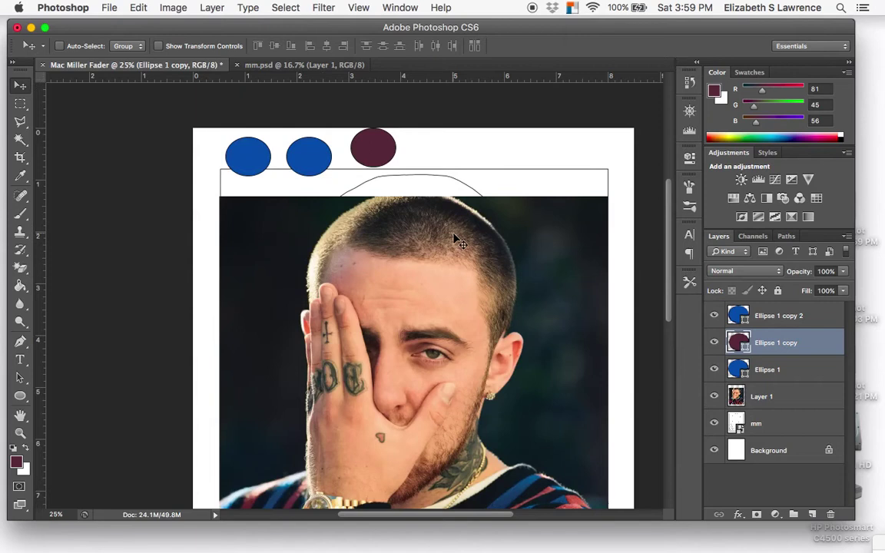
pyautogui.moveTo(375, 150); pyautogui.dragTo(368, 158)
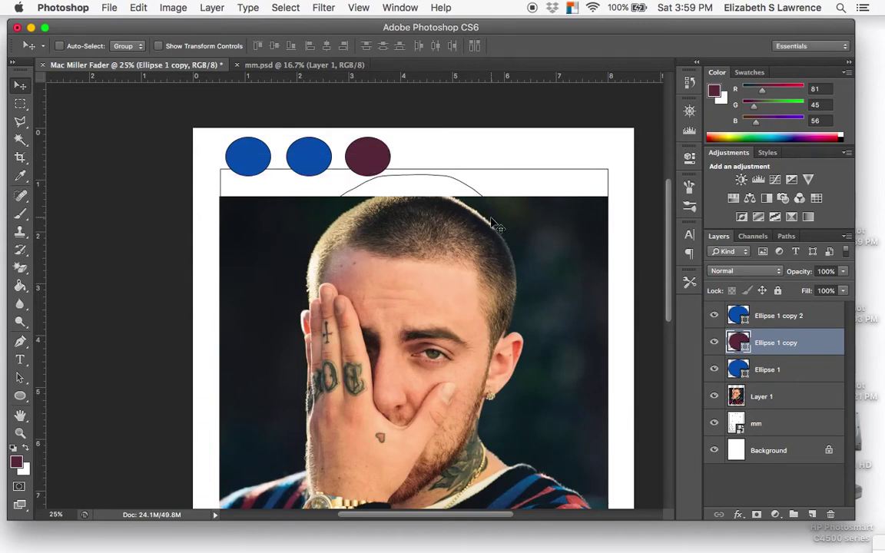
# - Fill the Ellipse 1 copy 2 circle with a bright orange swatch
pyautogui.scroll(-2, 492, 223)
pyautogui.hscroll(1, 492, 223)
pyautogui.scroll(-1, 493, 226)
pyautogui.scroll(-1, 458, 231)
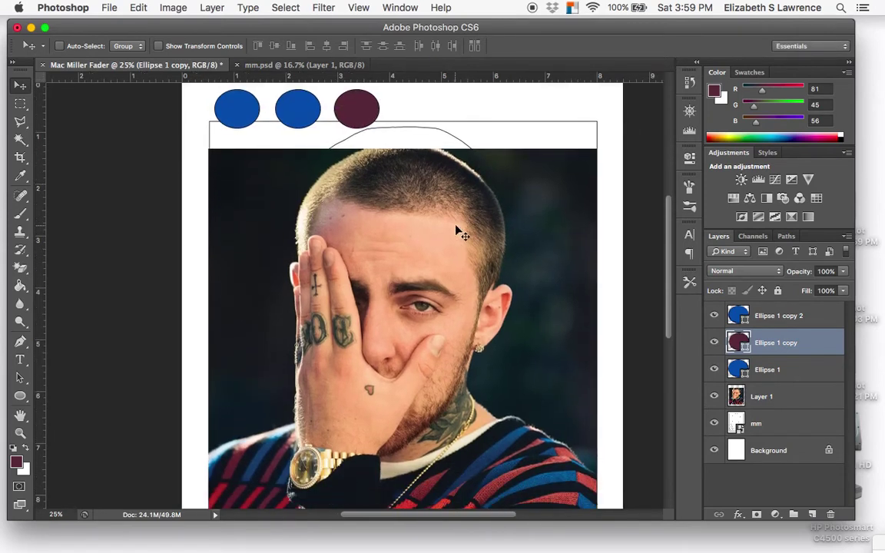
pyautogui.scroll(-4, 353, 219)
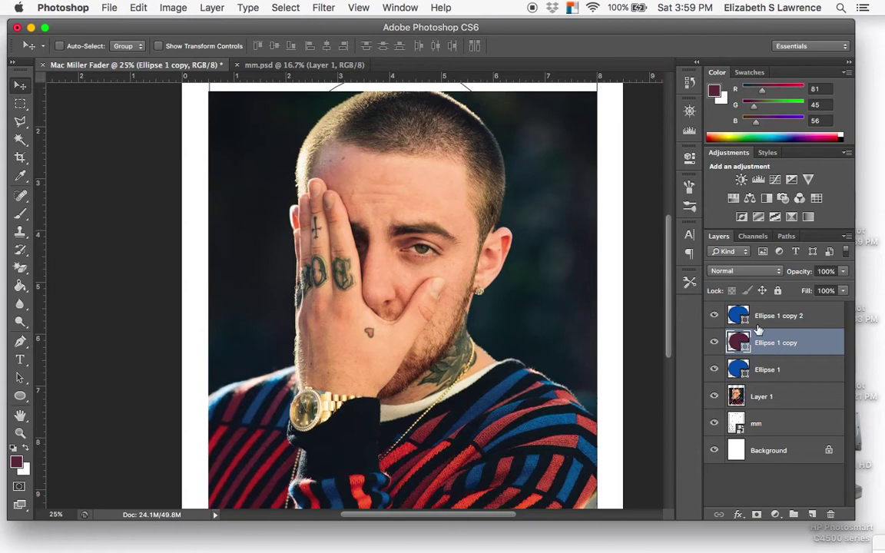
pyautogui.hotkey('alt', ']')
pyautogui.press('u')
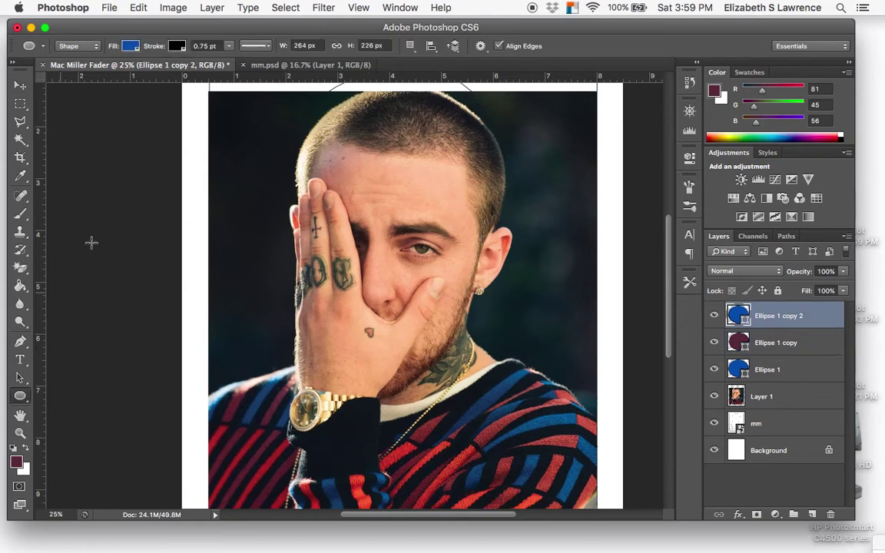
pyautogui.click(126, 47)
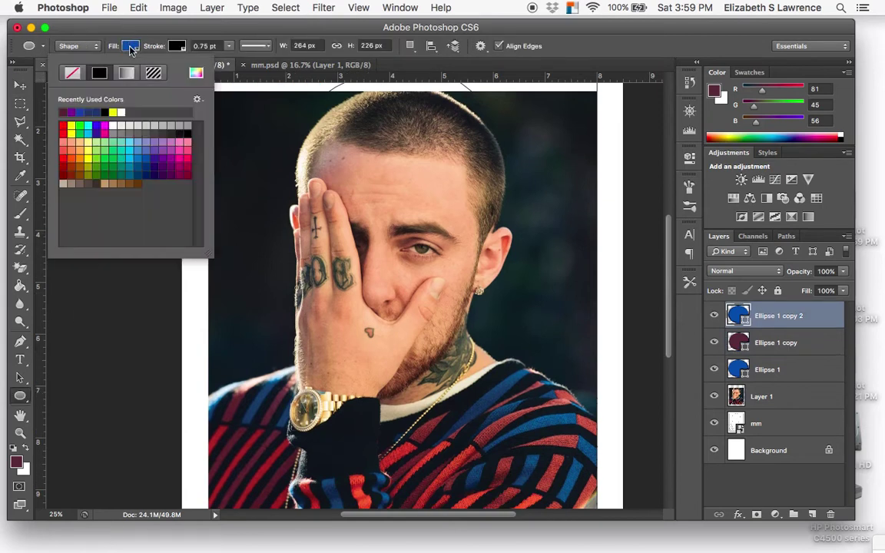
pyautogui.click(78, 156)
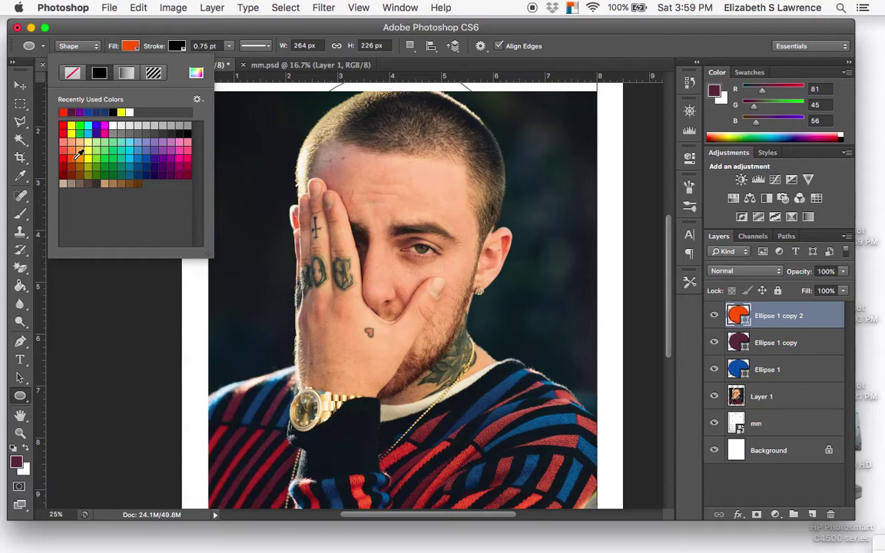
pyautogui.click(135, 48)
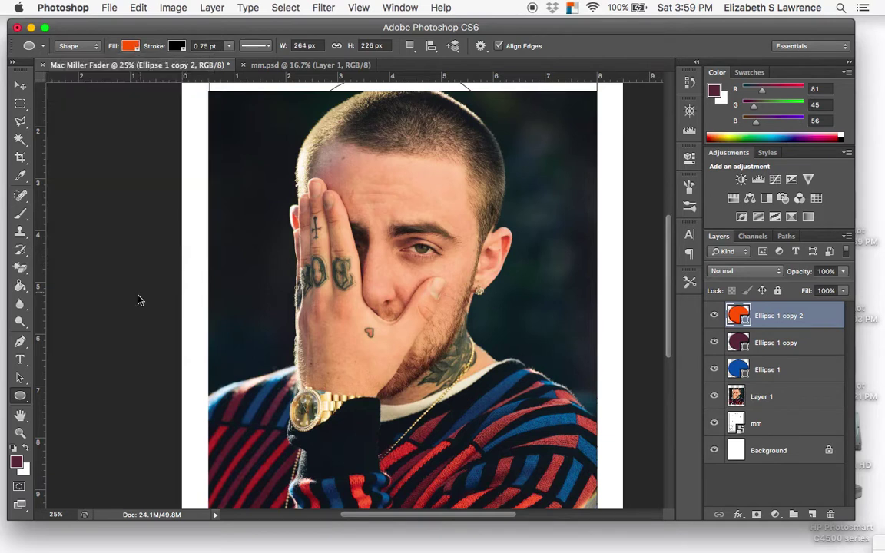
# - Sample the orange-red of a sweater stripe (RGB 221, 99, 57) and fill the Ellipse 1 copy 2 circle with it
pyautogui.click(20, 175)
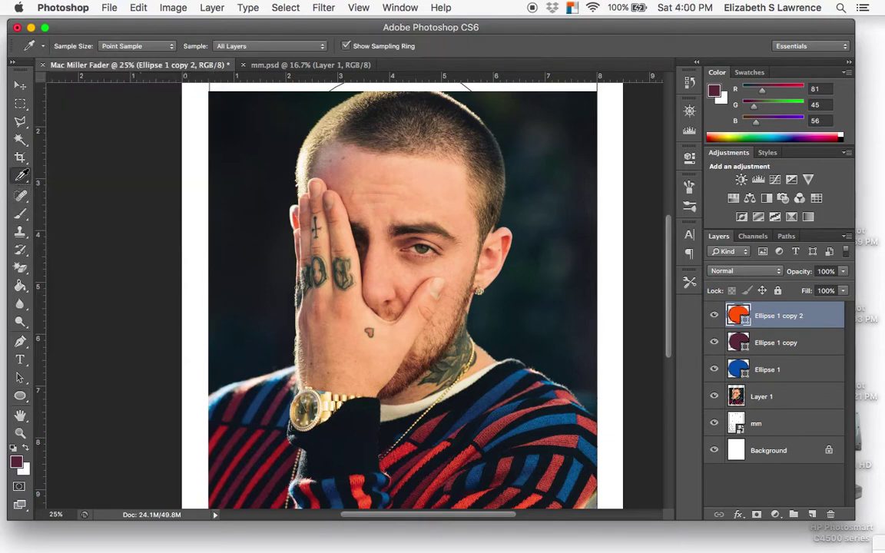
pyautogui.click(412, 445)
pyautogui.scroll(-5, 408, 431)
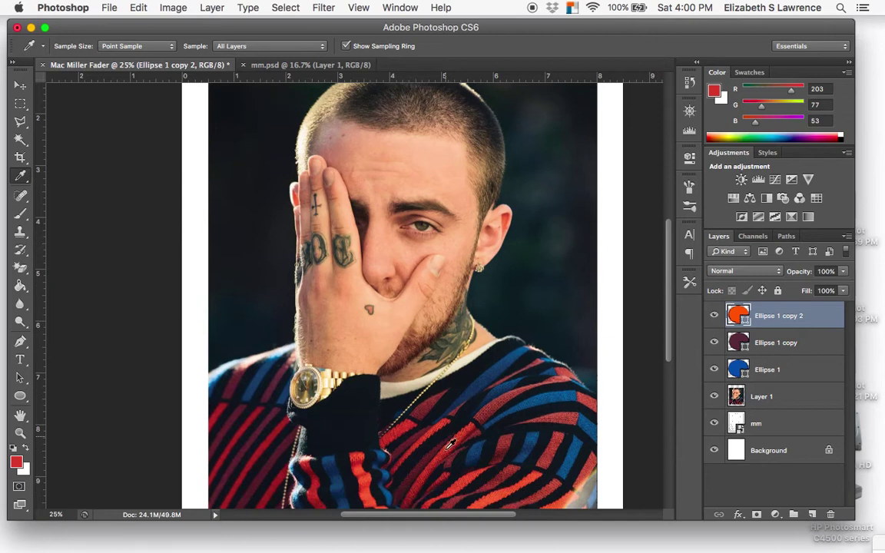
pyautogui.click(370, 384)
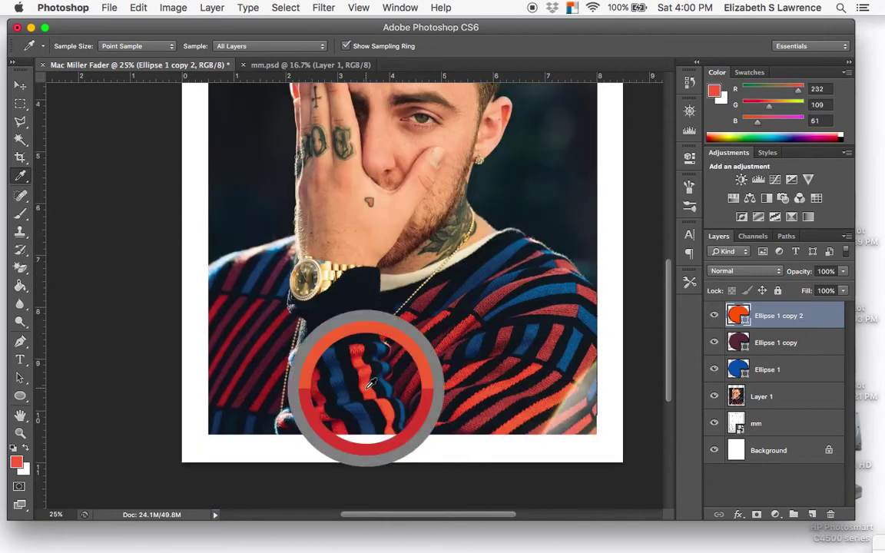
pyautogui.click(501, 381)
pyautogui.moveTo(501, 381); pyautogui.dragTo(504, 384)
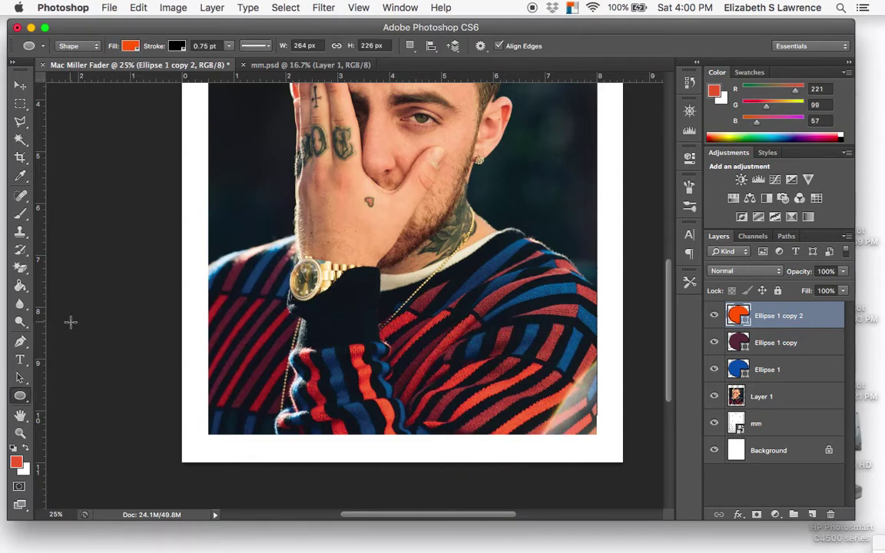
pyautogui.click(130, 46)
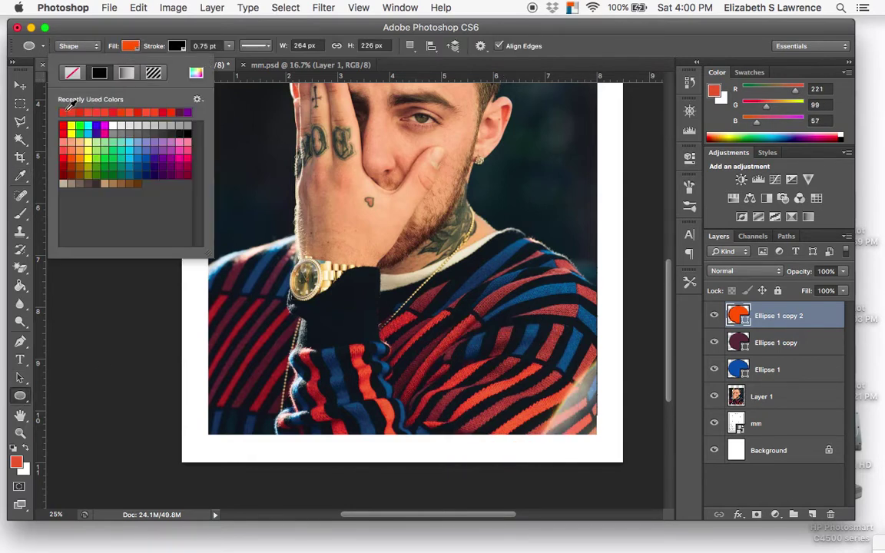
# - Duplicate the Ellipse 1 copy 2 layer and move the new circle to the end of the row, beside the maroon one
pyautogui.click(20, 84)
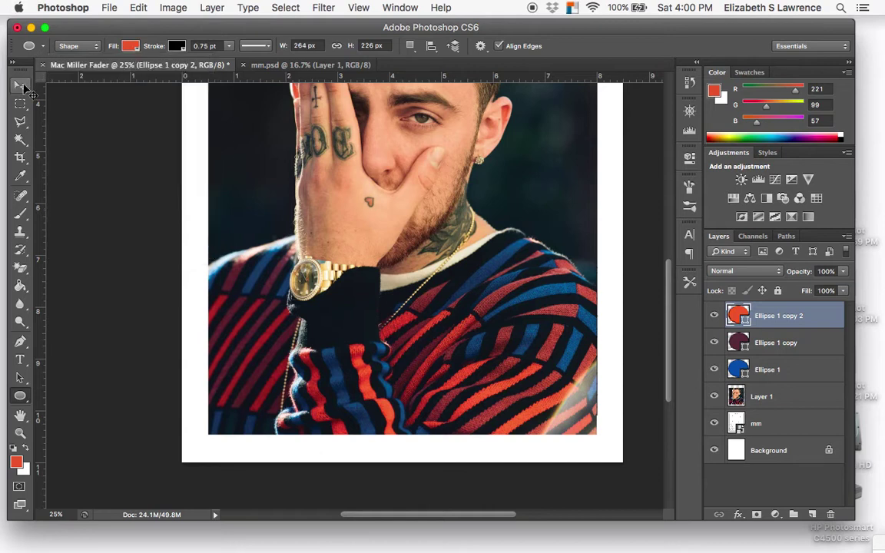
pyautogui.scroll(5, 316, 187)
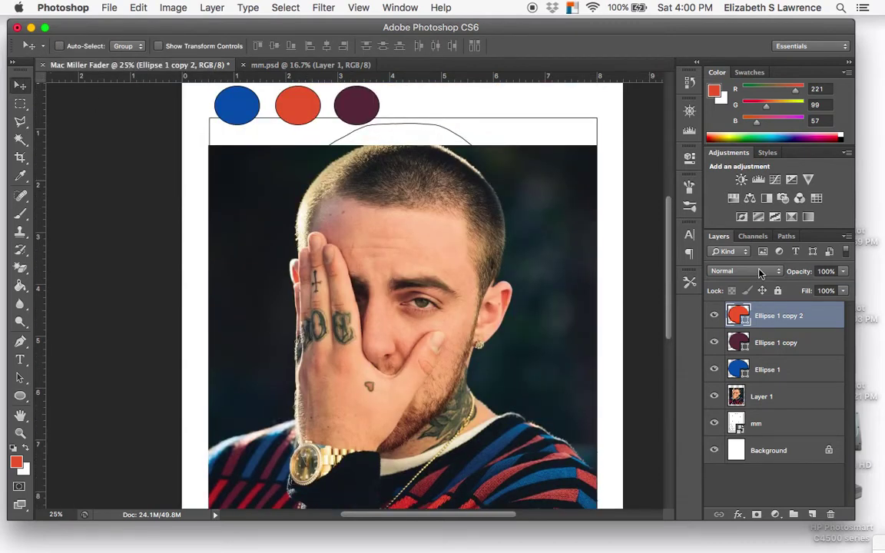
pyautogui.rightClick(775, 315)
pyautogui.click(681, 161)
pyautogui.press('Return')
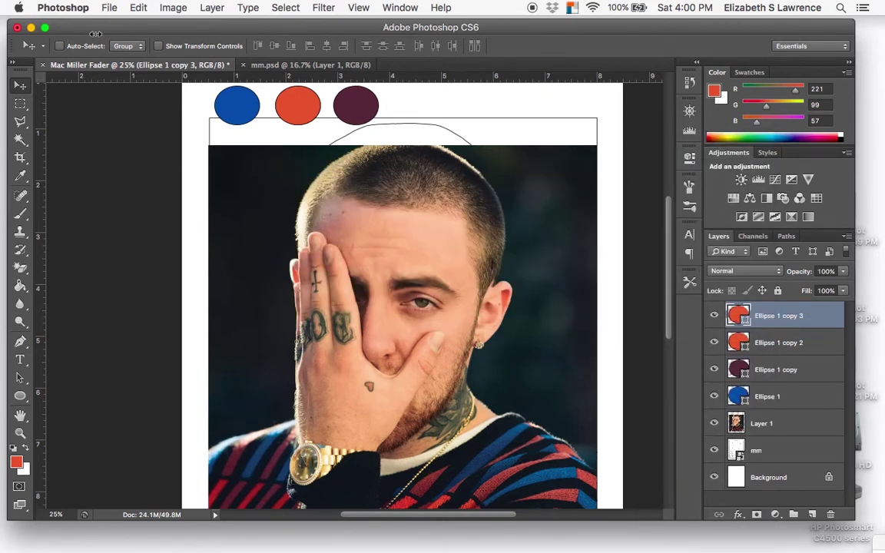
pyautogui.moveTo(360, 139); pyautogui.dragTo(474, 139)
# - Fill the new Ellipse 1 copy 3 circle with black (000000) sampled from the photo's dark background
pyautogui.click(21, 396)
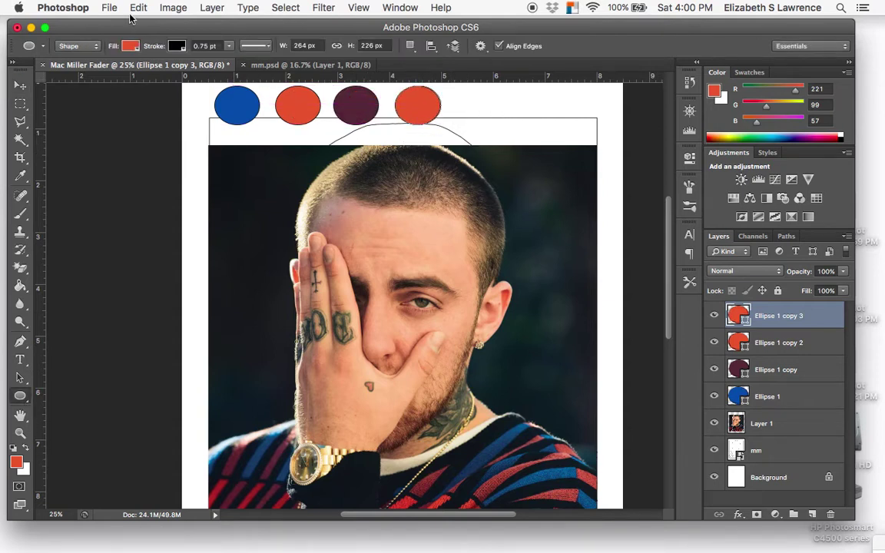
pyautogui.click(131, 47)
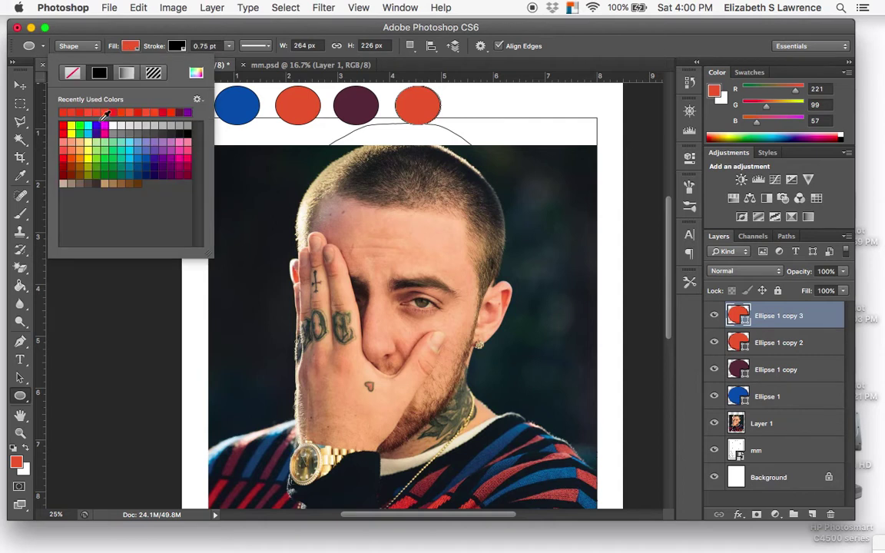
pyautogui.click(197, 73)
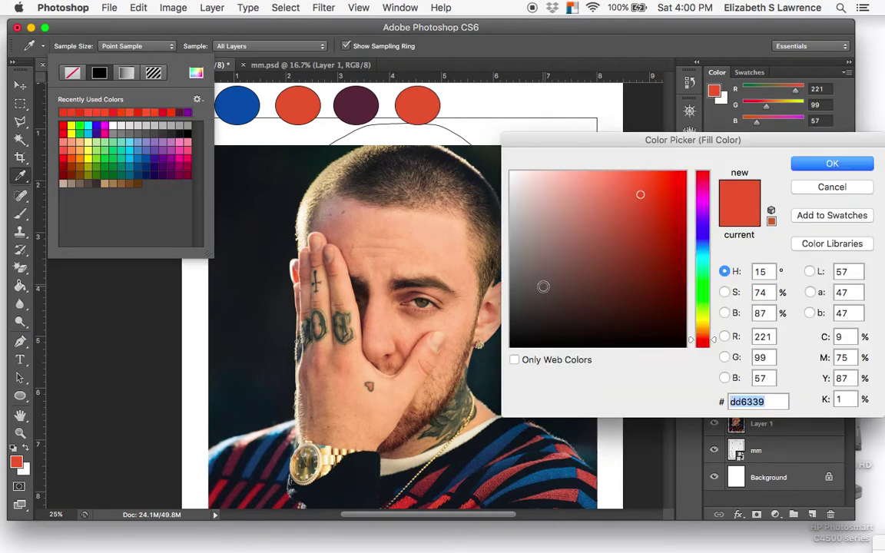
pyautogui.click(487, 355)
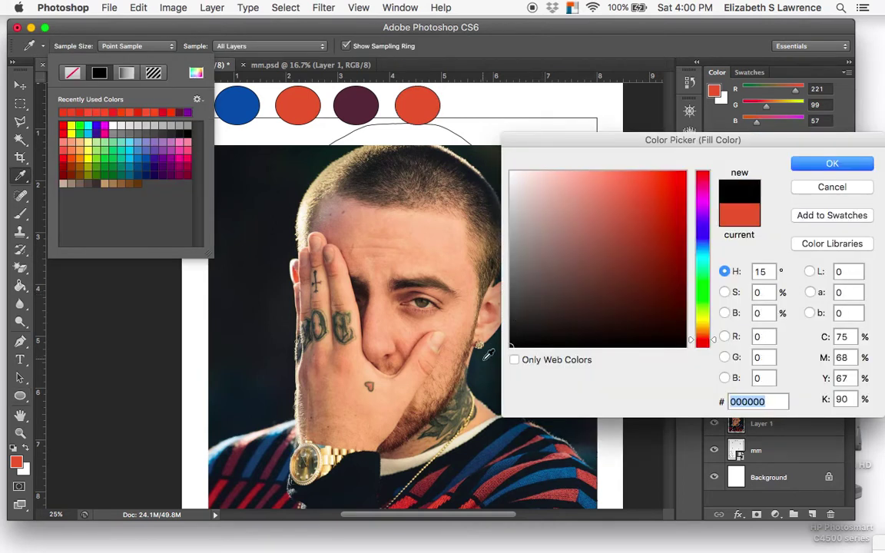
pyautogui.click(833, 164)
pyautogui.click(20, 85)
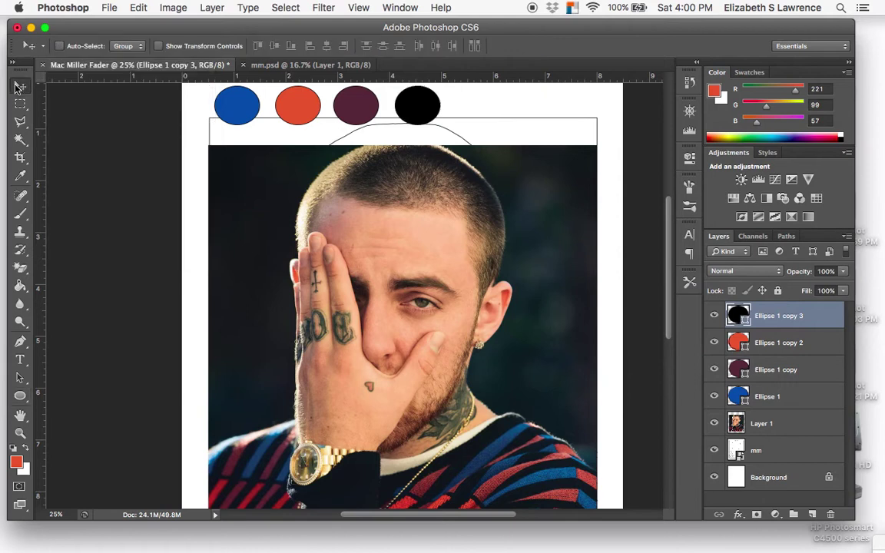
# - Sample a light skin tone (RGB 232, 165, 121) from the forehead in the photo as the foreground color
pyautogui.click(20, 174)
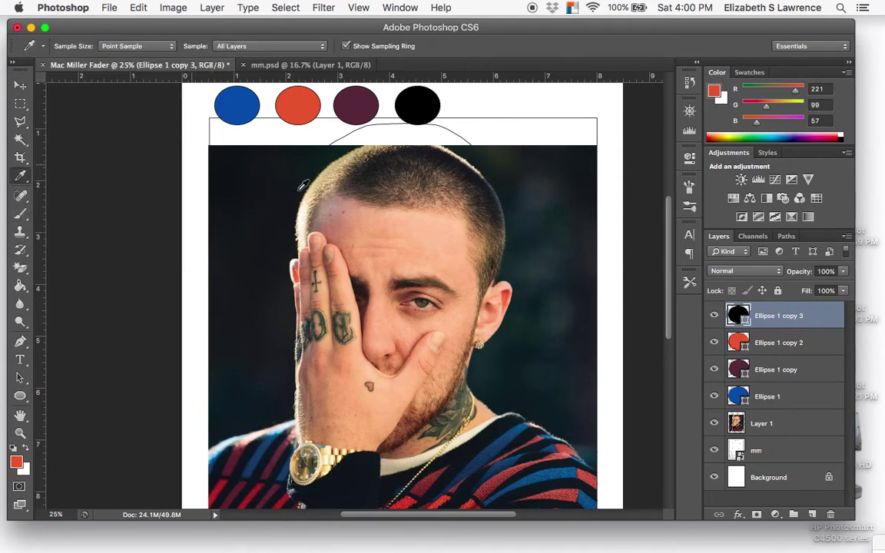
pyautogui.click(407, 245)
pyautogui.moveTo(408, 245); pyautogui.dragTo(387, 232)
# - Hide the Layer 1 photo and the Background layer, and rasterize the mm smart object containing the line drawing
pyautogui.click(714, 423)
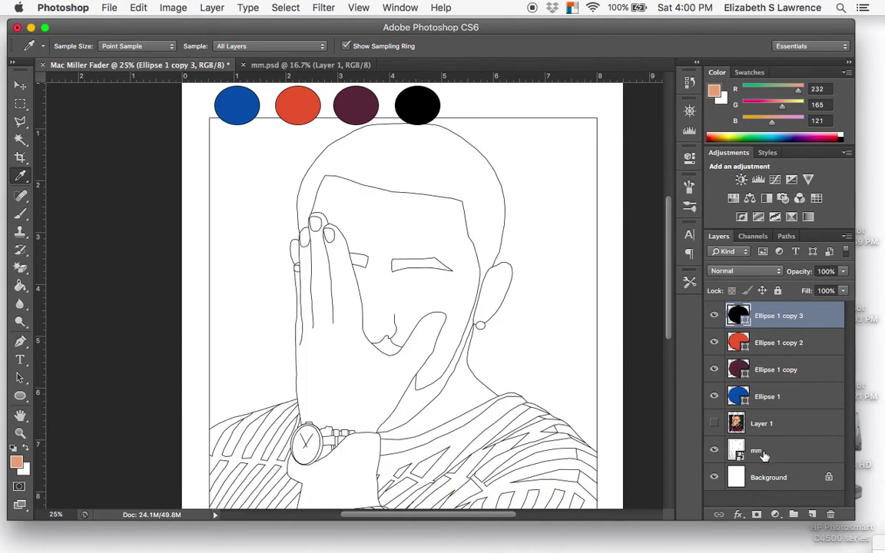
pyautogui.click(763, 455)
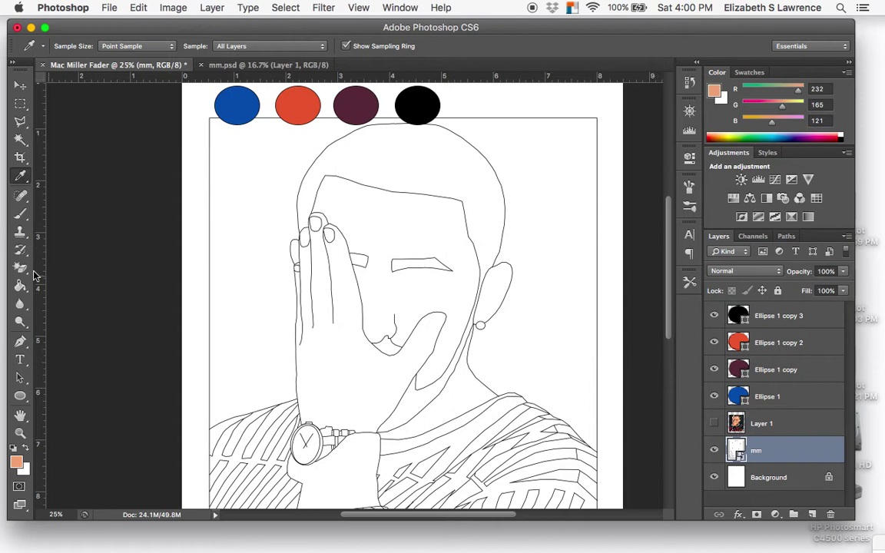
pyautogui.click(20, 266)
pyautogui.click(306, 278)
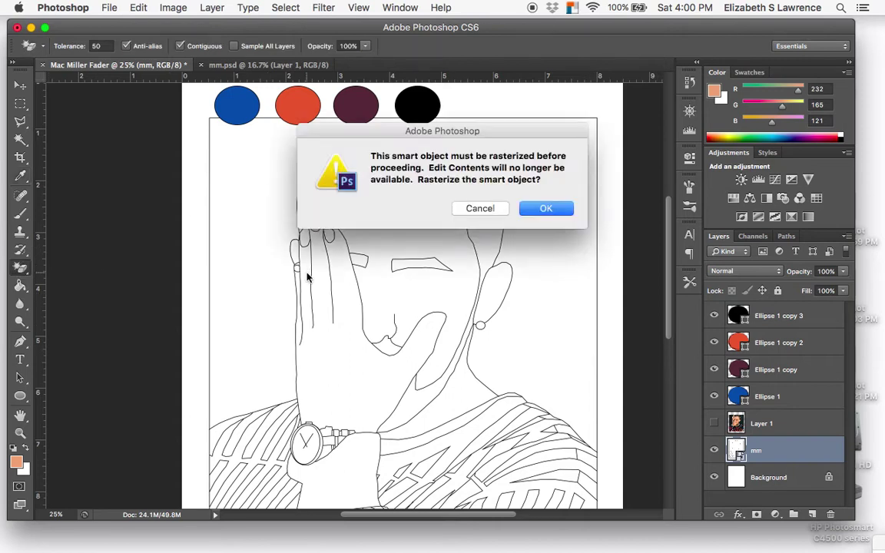
pyautogui.press('Escape')
pyautogui.click(715, 478)
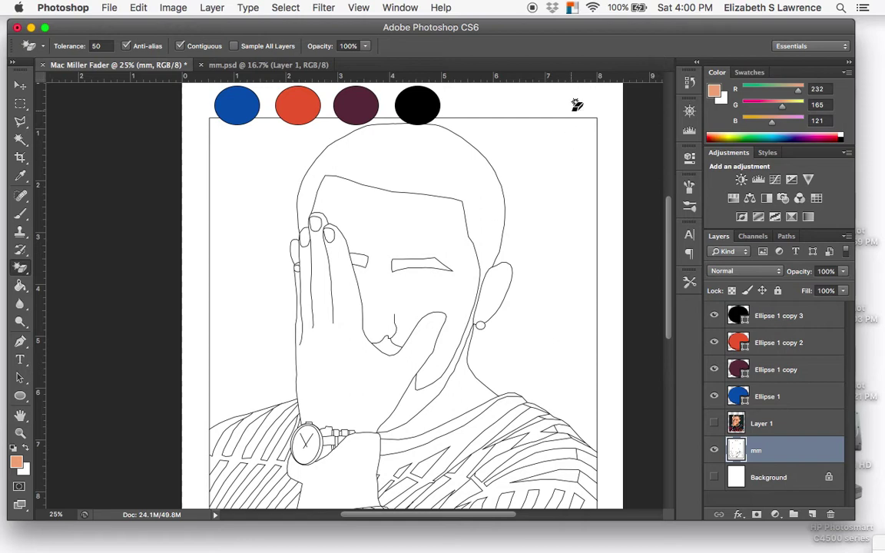
# - Fill the face, hand, both ears and neck of the line drawing with the sampled skin tone using the Paint Bucket
pyautogui.scroll(-3, 569, 168)
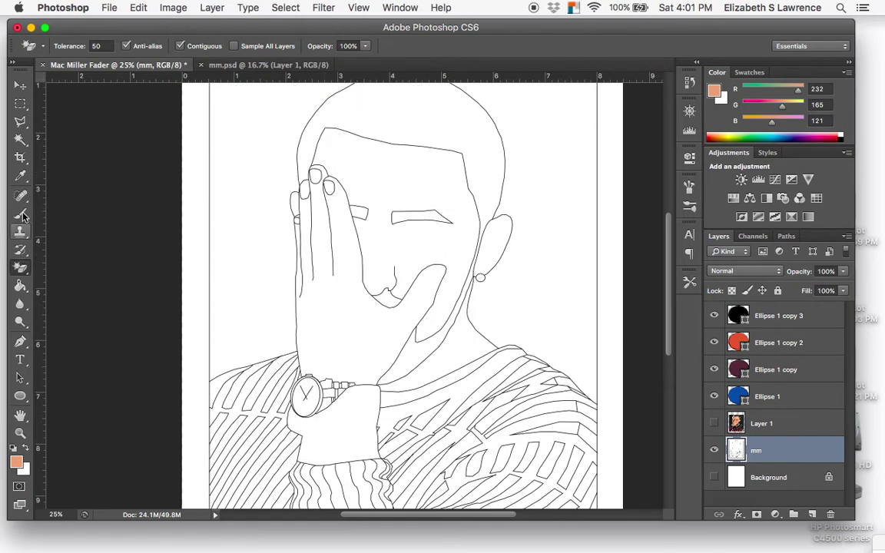
pyautogui.click(20, 285)
pyautogui.click(360, 179)
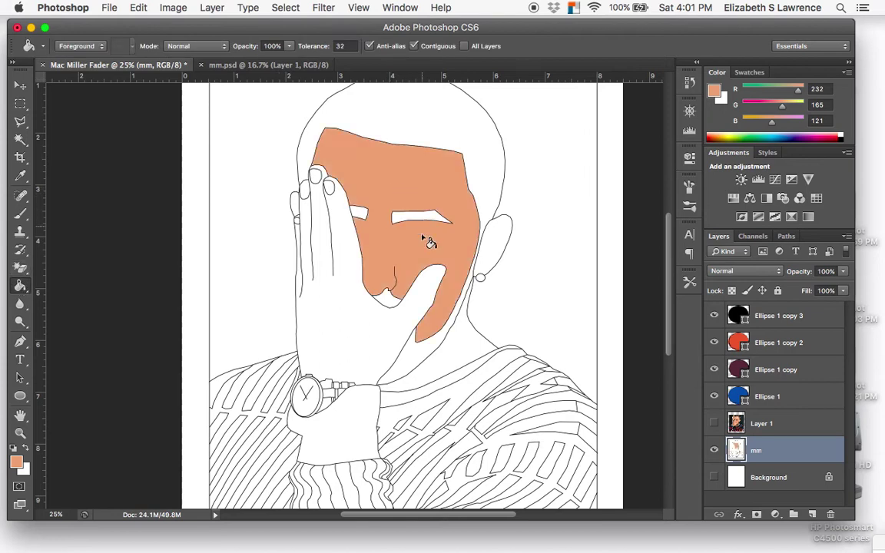
pyautogui.click(367, 322)
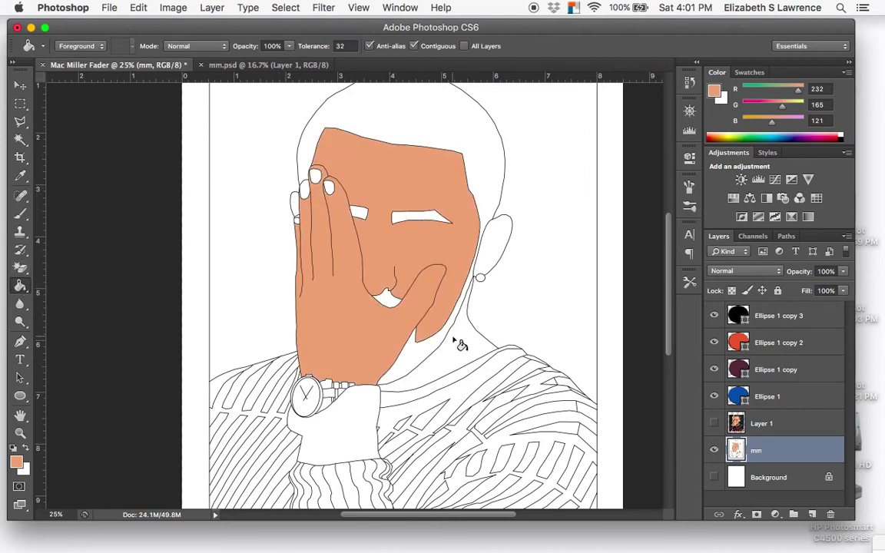
pyautogui.scroll(2, 469, 315)
pyautogui.click(487, 275)
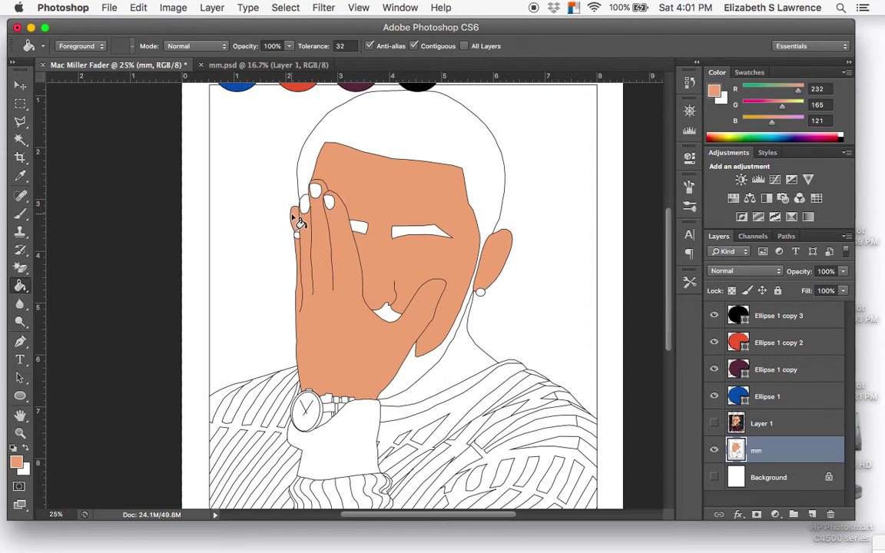
pyautogui.press('super+plus')
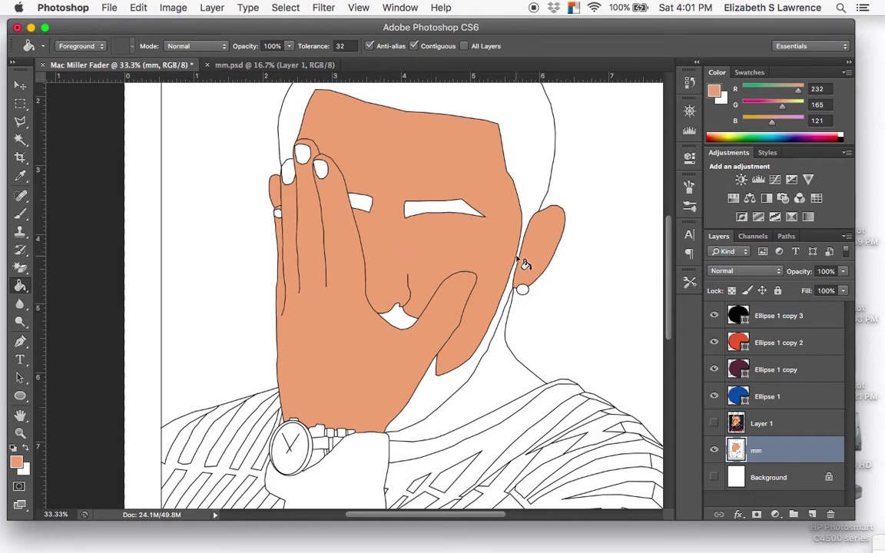
pyautogui.press('super+minus')
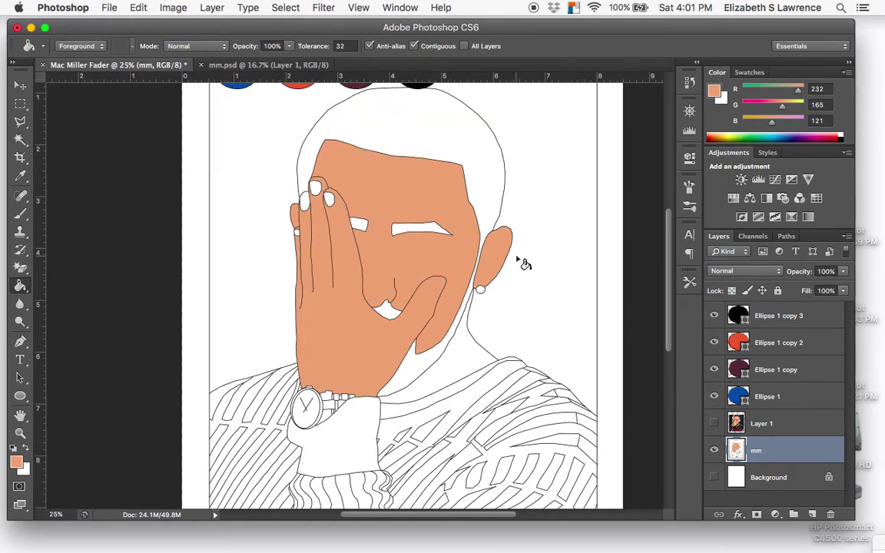
pyautogui.click(468, 366)
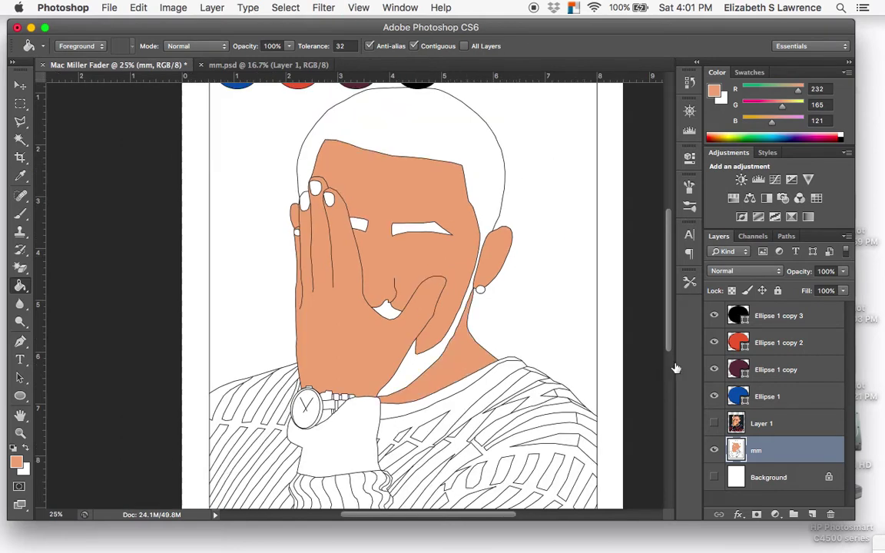
# - Show the Layer 1 photo again and sample the brown of the eyebrow (RGB 83, 63, 49) as the foreground color
pyautogui.click(714, 423)
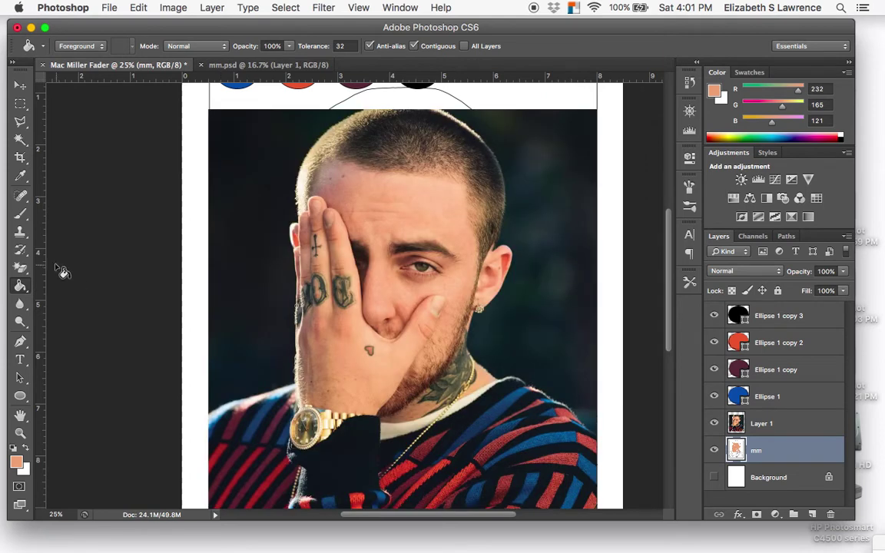
pyautogui.click(20, 175)
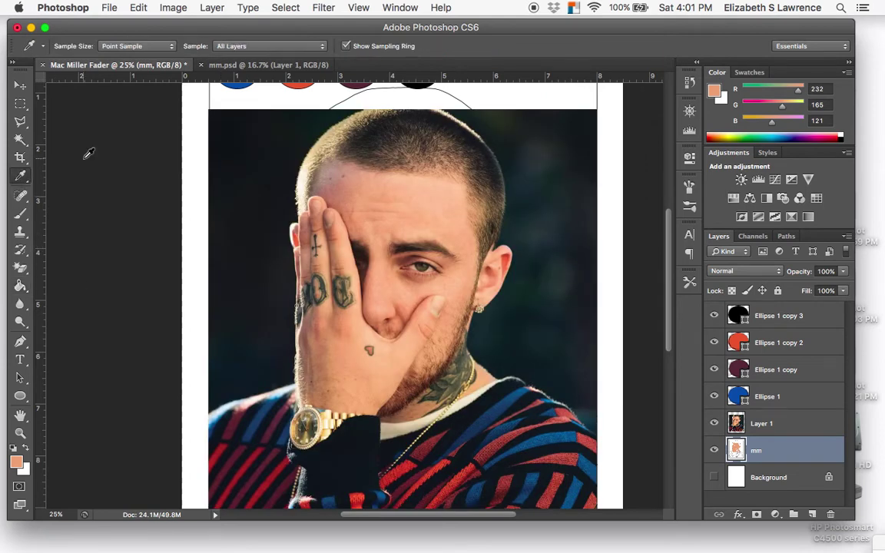
pyautogui.click(414, 246)
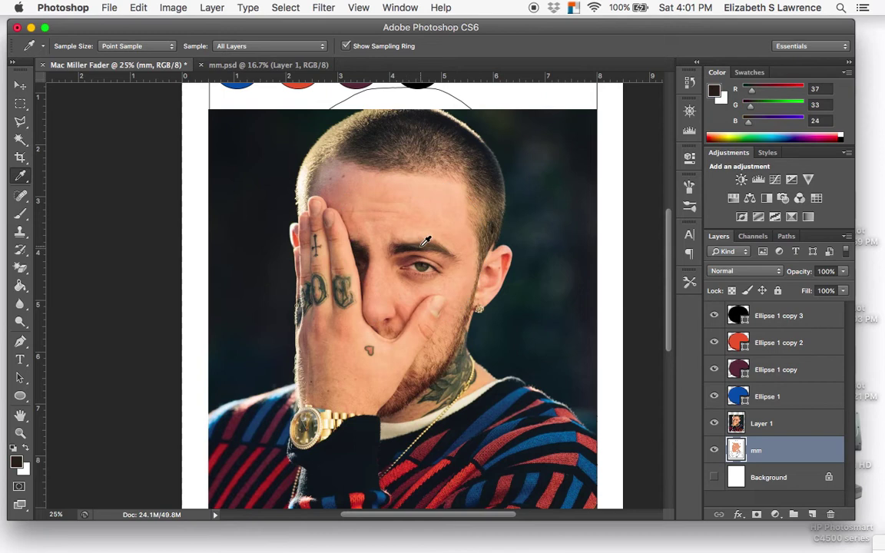
pyautogui.click(425, 241)
pyautogui.moveTo(425, 241); pyautogui.dragTo(430, 244)
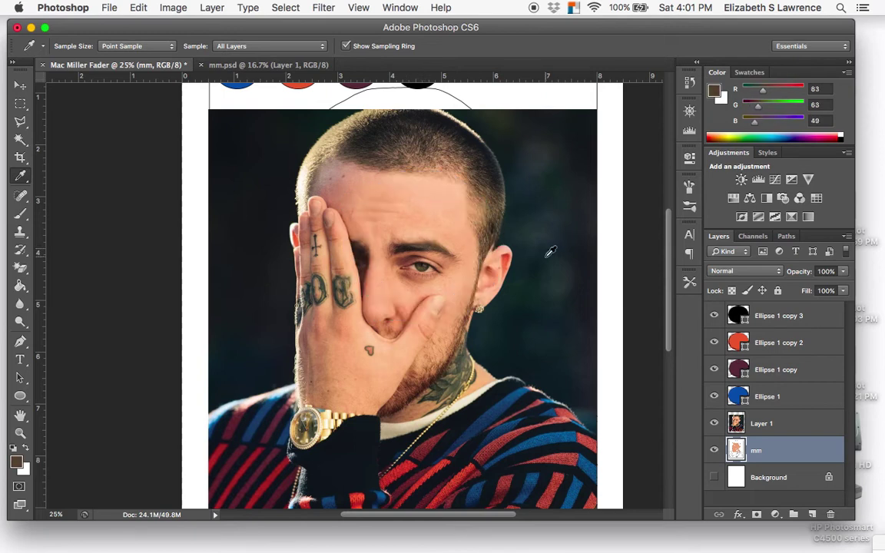
# - Hide the Layer 1 photo and fill both eyebrows, the hair and the beard with the sampled brown using the Paint Bucket
pyautogui.click(714, 425)
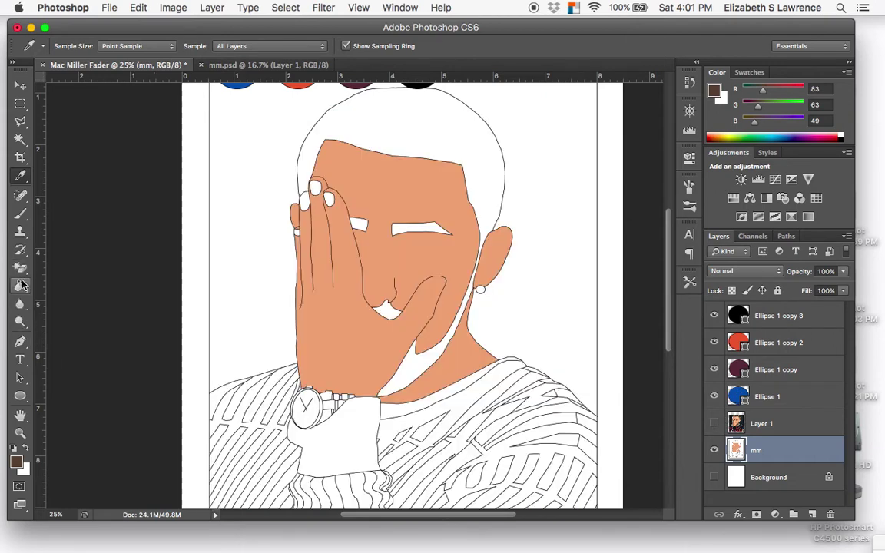
pyautogui.click(21, 284)
pyautogui.click(358, 227)
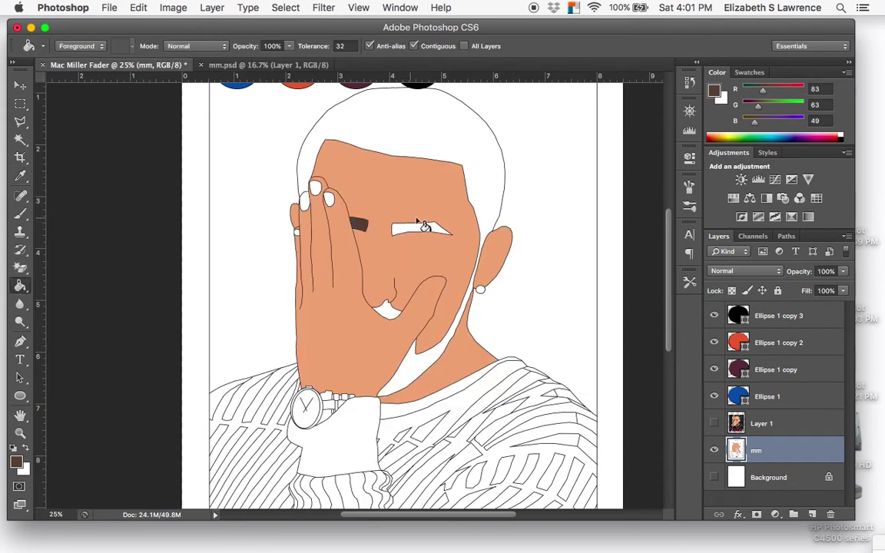
pyautogui.click(423, 228)
pyautogui.click(460, 340)
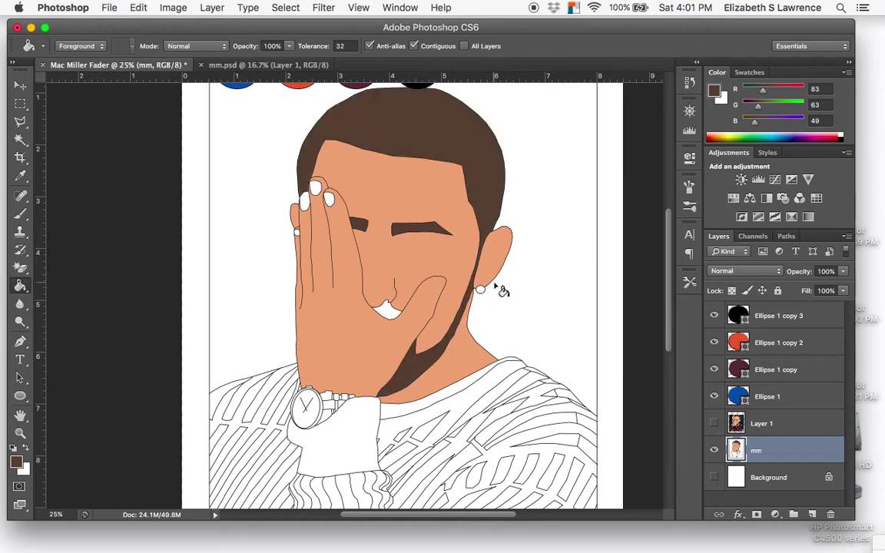
pyautogui.scroll(2, 501, 290)
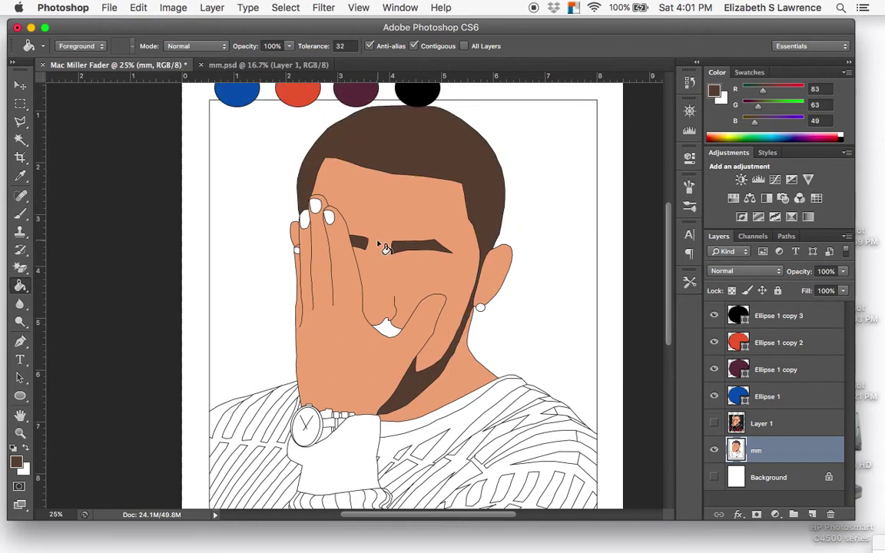
# - Try refilling the hair and beard with a lighter brown (RGB 149, 94, 56), and undo the fill
pyautogui.click(17, 462)
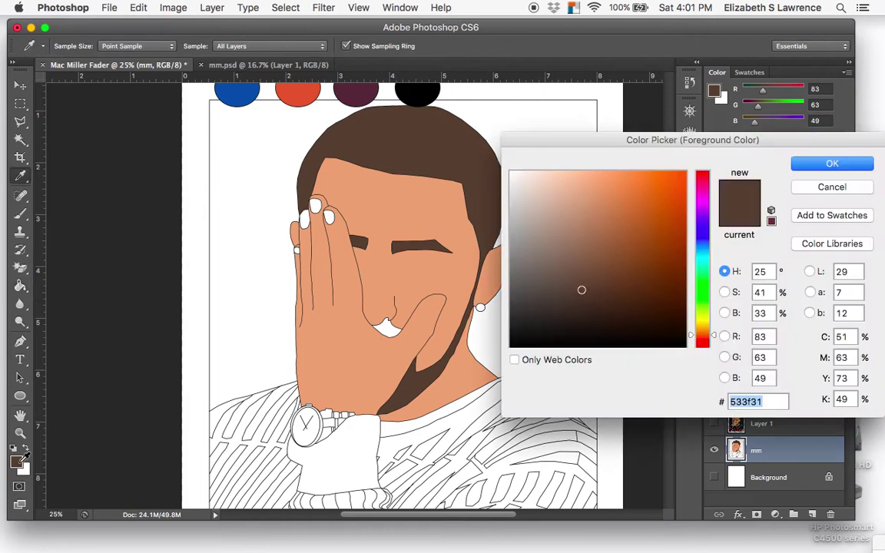
pyautogui.click(589, 271)
pyautogui.moveTo(589, 270); pyautogui.dragTo(622, 244)
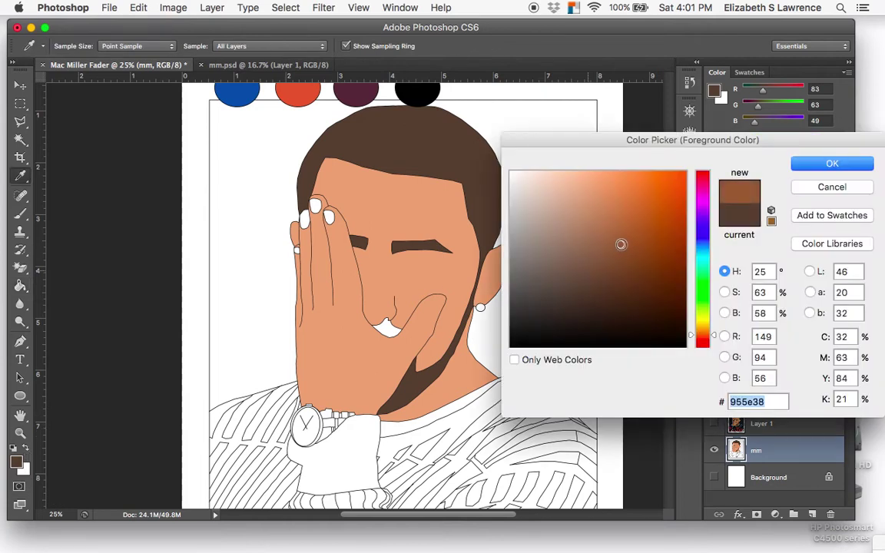
pyautogui.click(872, 164)
pyautogui.press('g')
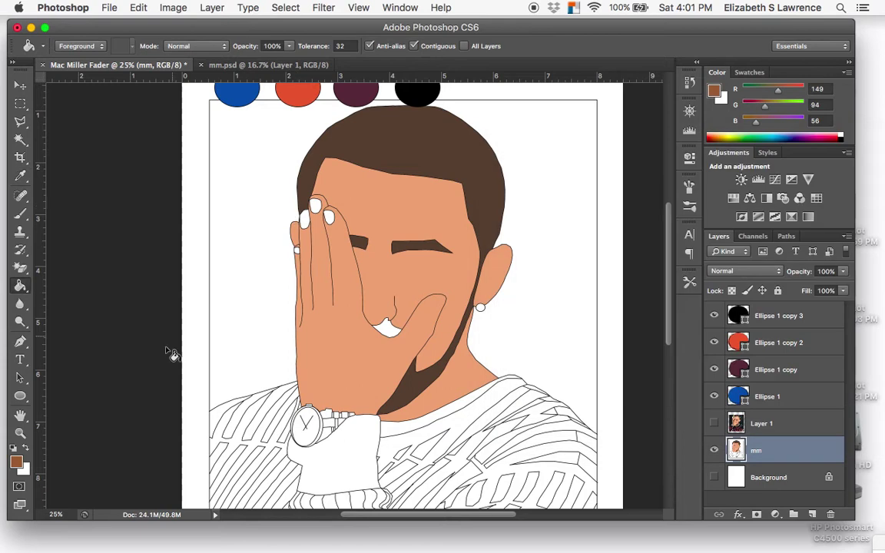
pyautogui.click(419, 384)
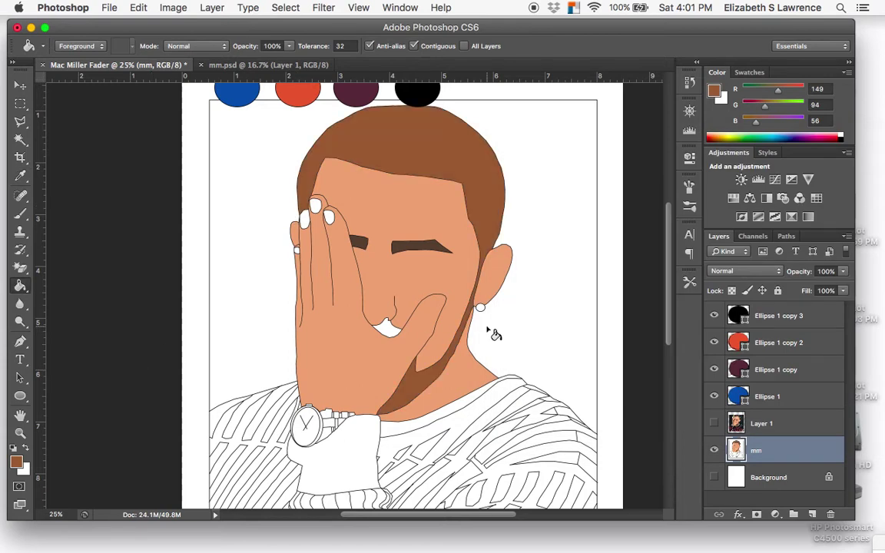
pyautogui.press('super+z')
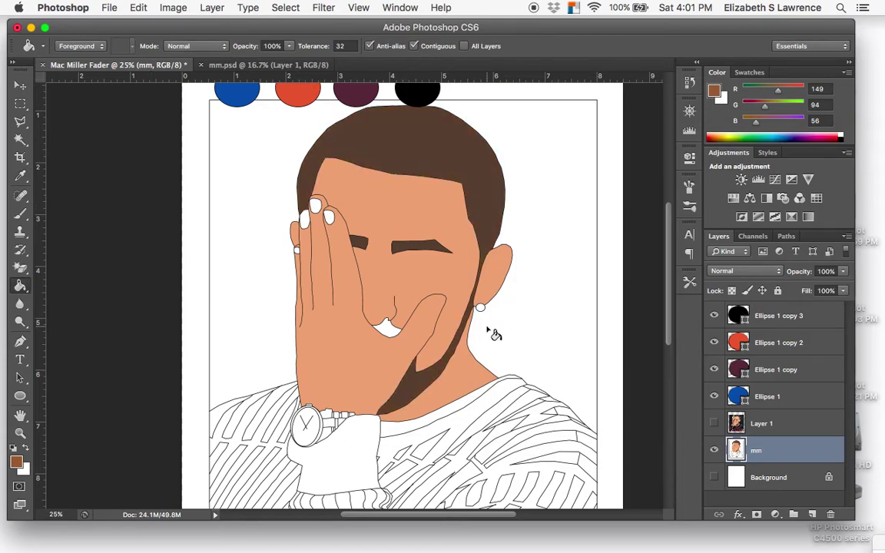
# - Toggle the Layer 1 photo on and off to compare its hair color with the colored drawing
pyautogui.click(714, 425)
pyautogui.click(714, 423)
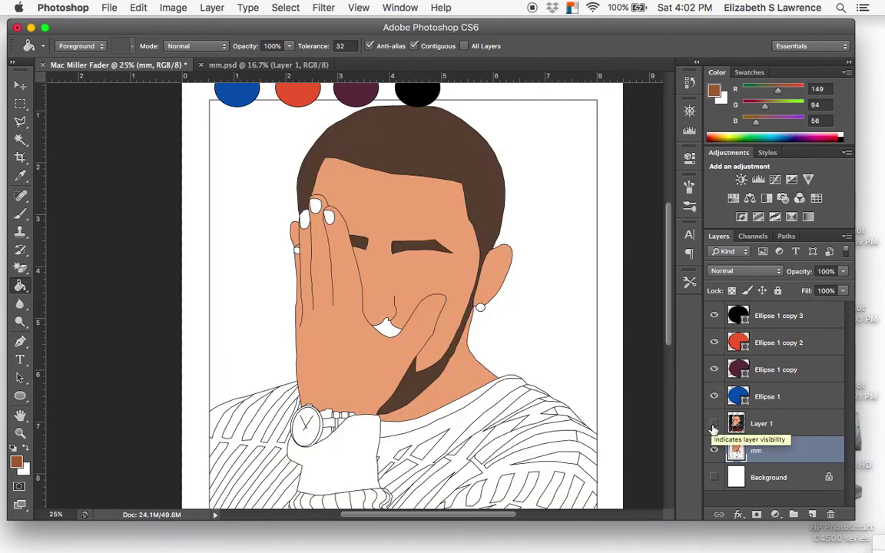
pyautogui.click(714, 425)
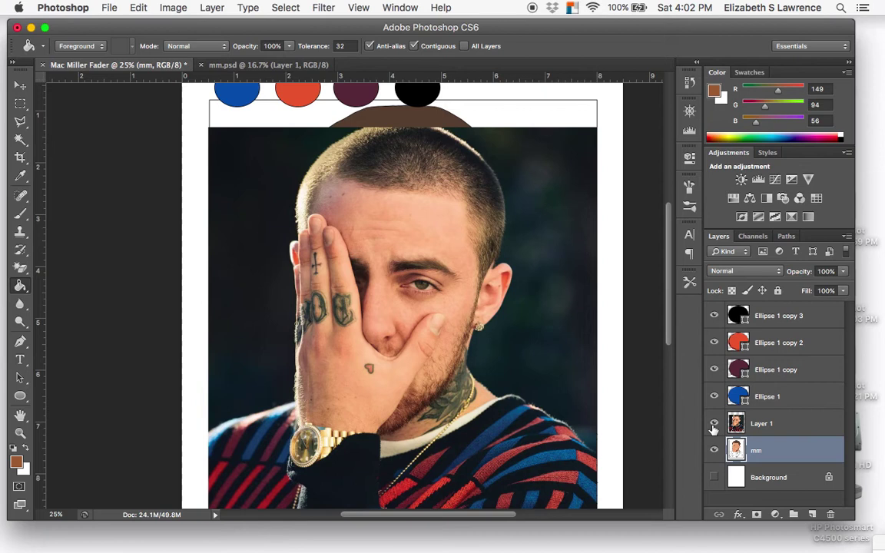
pyautogui.click(714, 427)
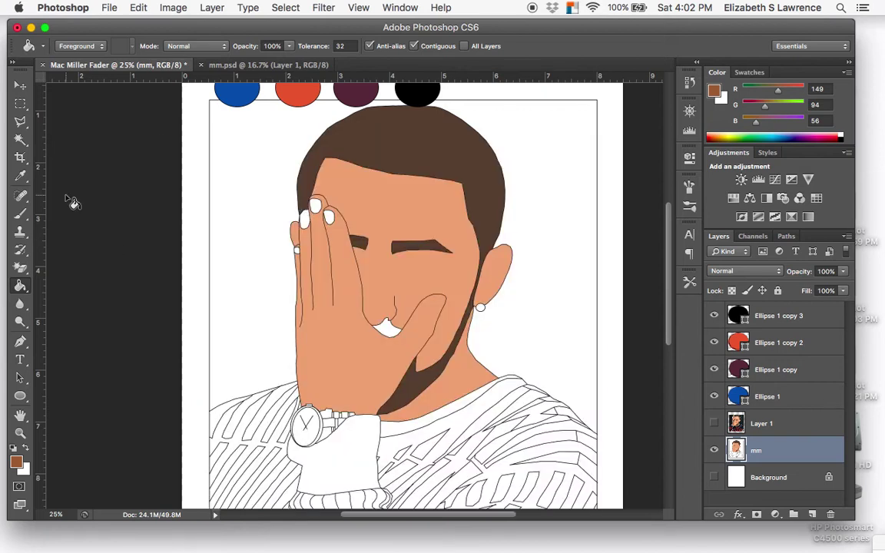
# - Try refilling the hair and beard with a warmer reddish brown (RGB 120, 69, 34), and undo the fill
pyautogui.click(21, 176)
pyautogui.click(339, 141)
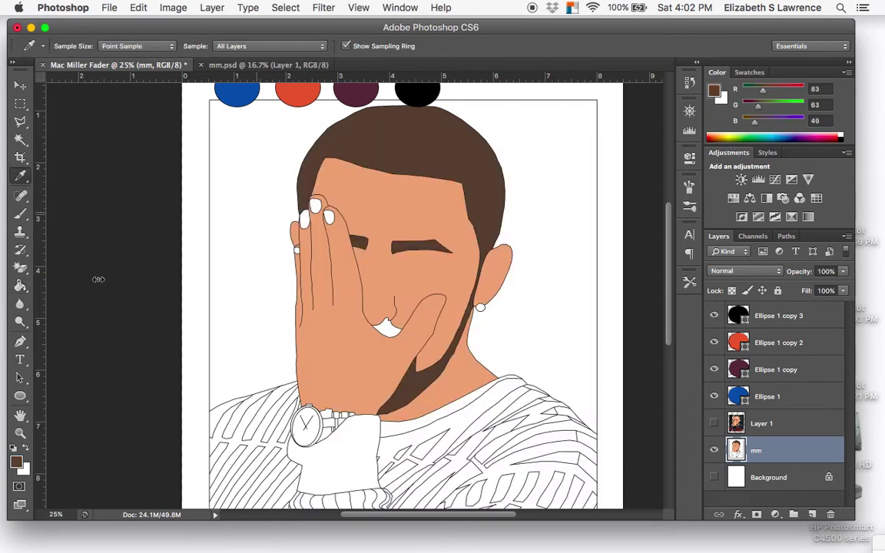
pyautogui.click(16, 459)
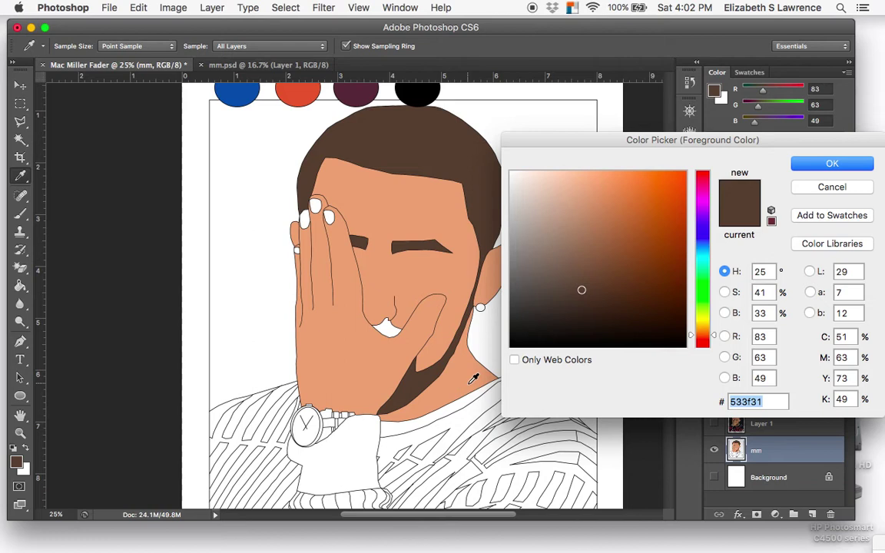
pyautogui.click(636, 236)
pyautogui.moveTo(636, 236)
pyautogui.mouseDown()
pyautogui.moveTo(620, 209)
pyautogui.moveTo(625, 268)
pyautogui.moveTo(637, 264)
pyautogui.mouseUp()
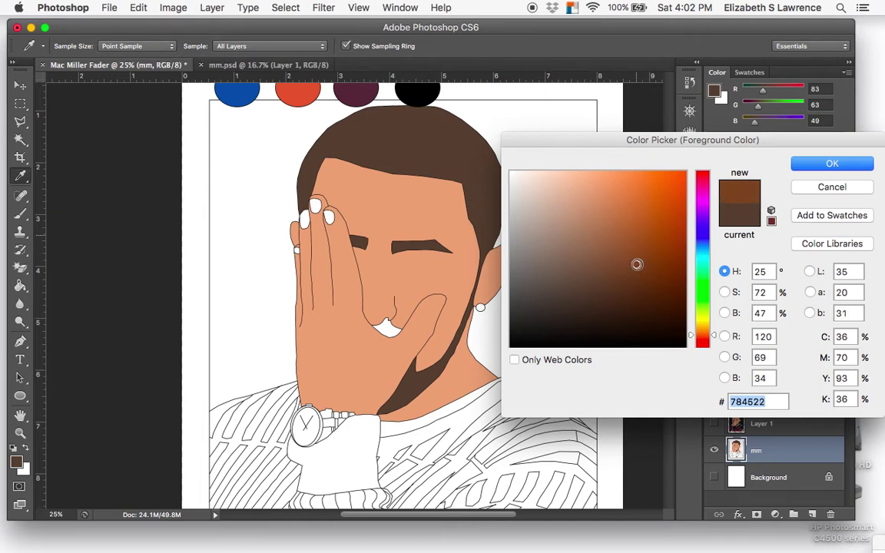
pyautogui.click(832, 165)
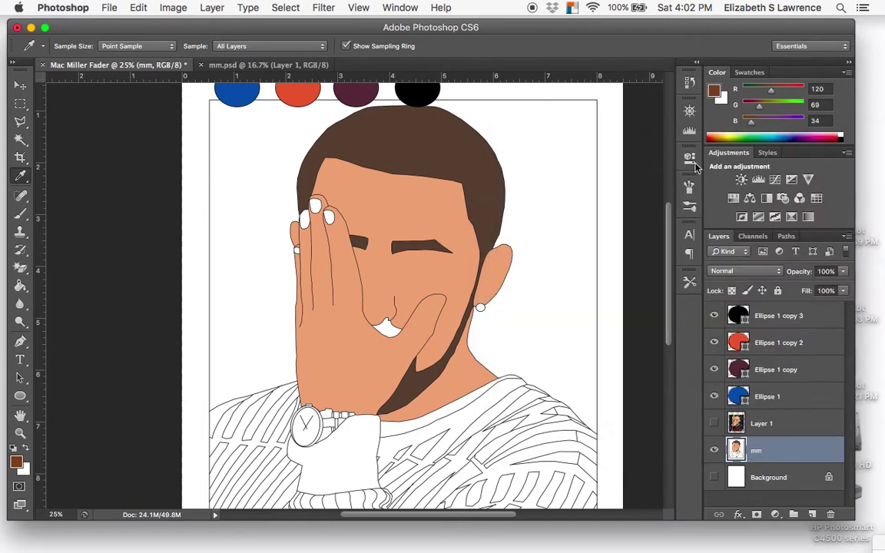
pyautogui.click(20, 286)
pyautogui.click(430, 167)
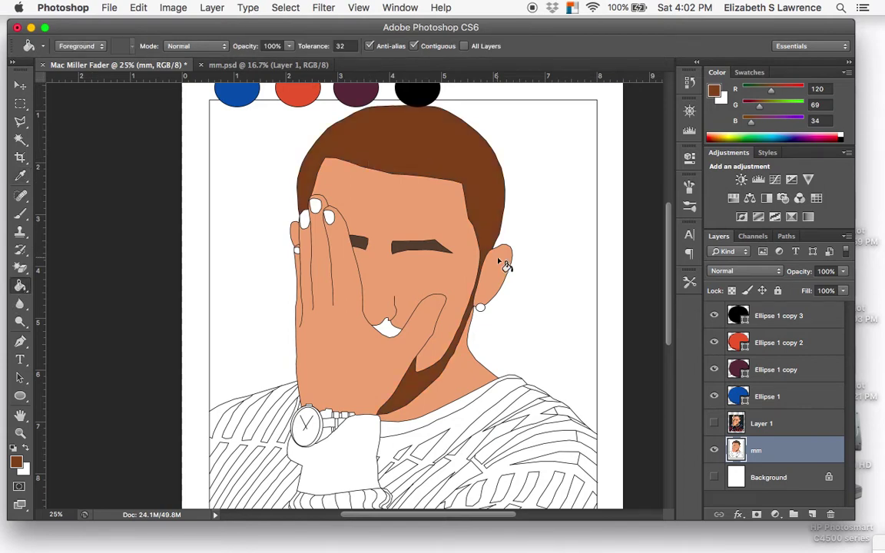
pyautogui.press('super+z')
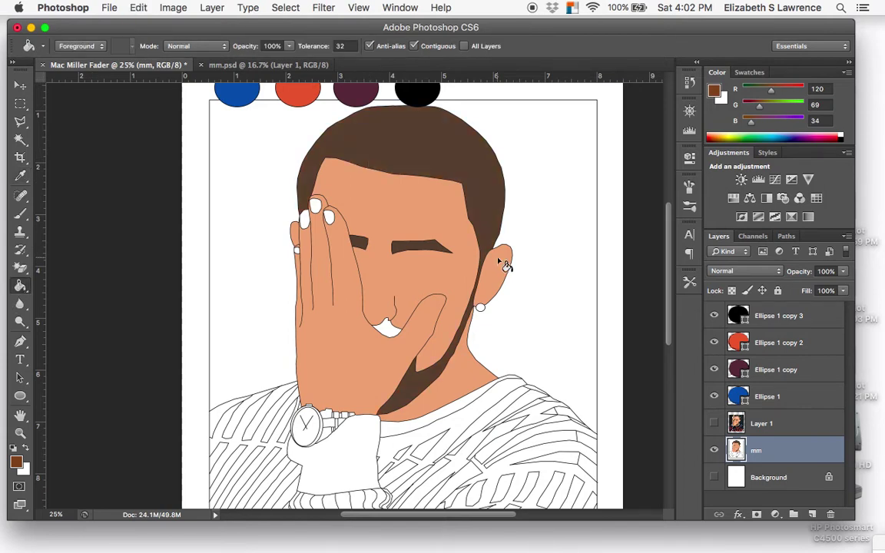
pyautogui.click(505, 264)
# - Show the Layer 1 photo and sample the fingernail pink (RGB 222, 161, 128) from a fingertip as the foreground color
pyautogui.click(21, 85)
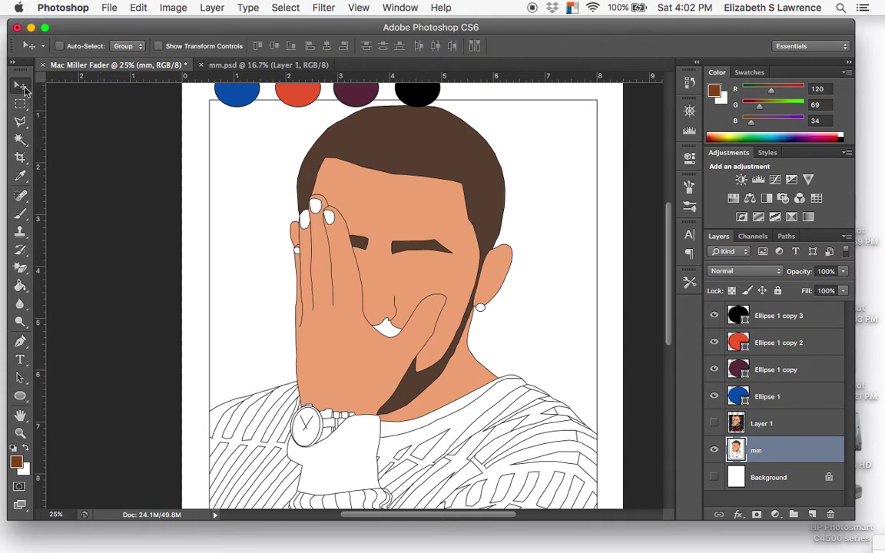
pyautogui.click(714, 423)
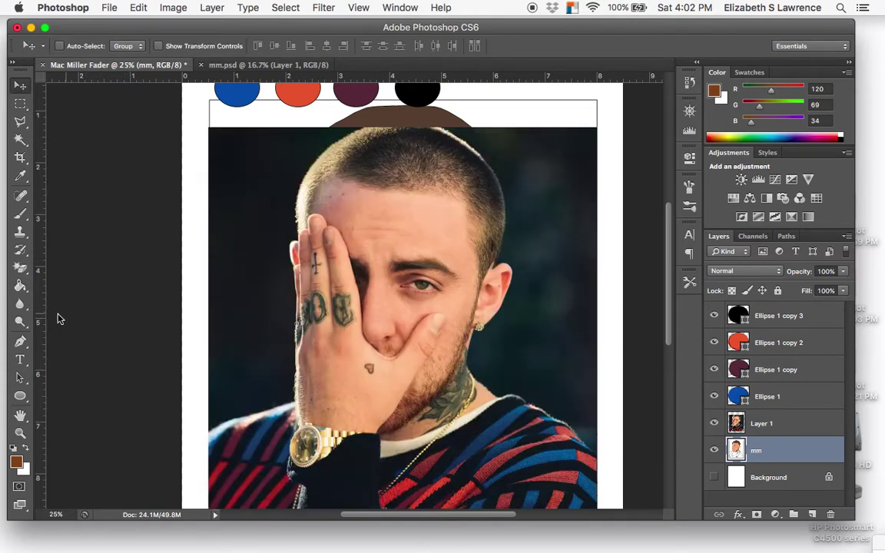
pyautogui.click(21, 176)
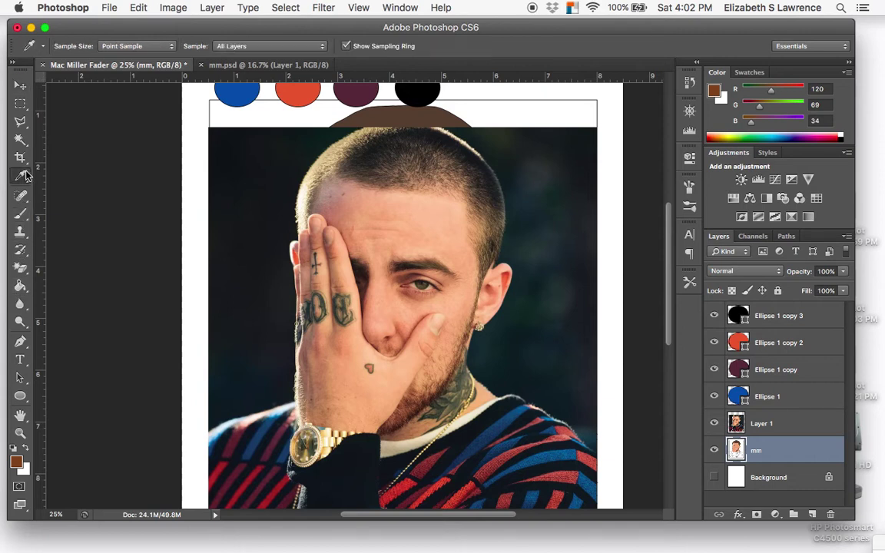
pyautogui.click(318, 222)
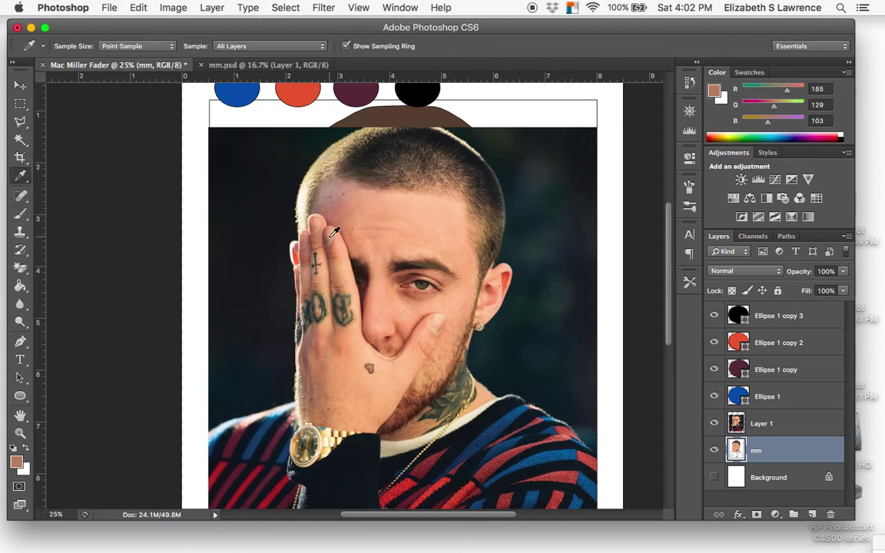
pyautogui.click(335, 232)
pyautogui.moveTo(334, 232); pyautogui.dragTo(339, 230)
# - Hide the Layer 1 photo and fill the fingernails of the drawing with the sampled pink using the Paint Bucket
pyautogui.click(714, 424)
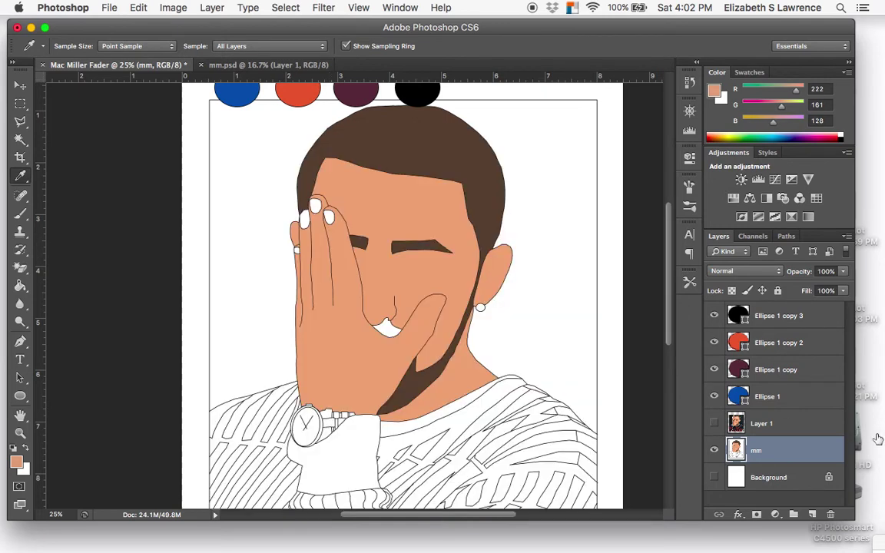
pyautogui.click(20, 285)
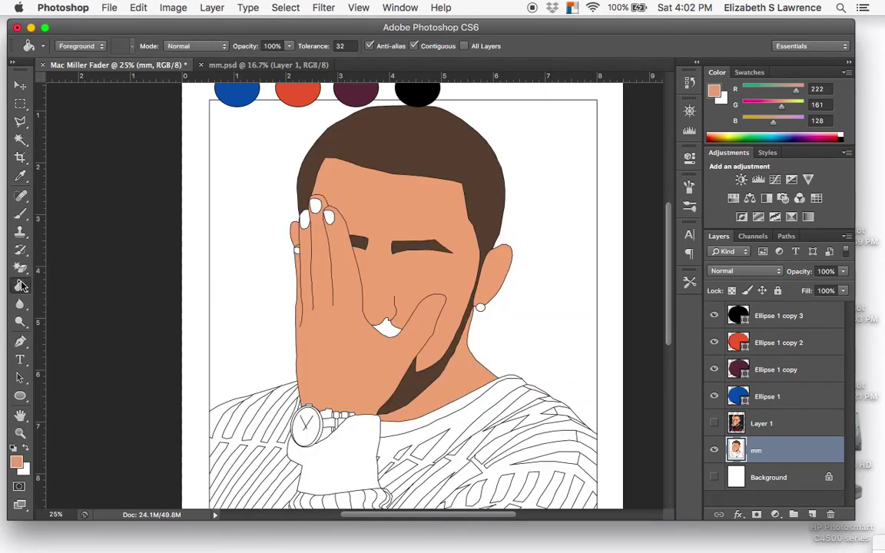
pyautogui.click(331, 218)
pyautogui.click(315, 206)
pyautogui.click(306, 222)
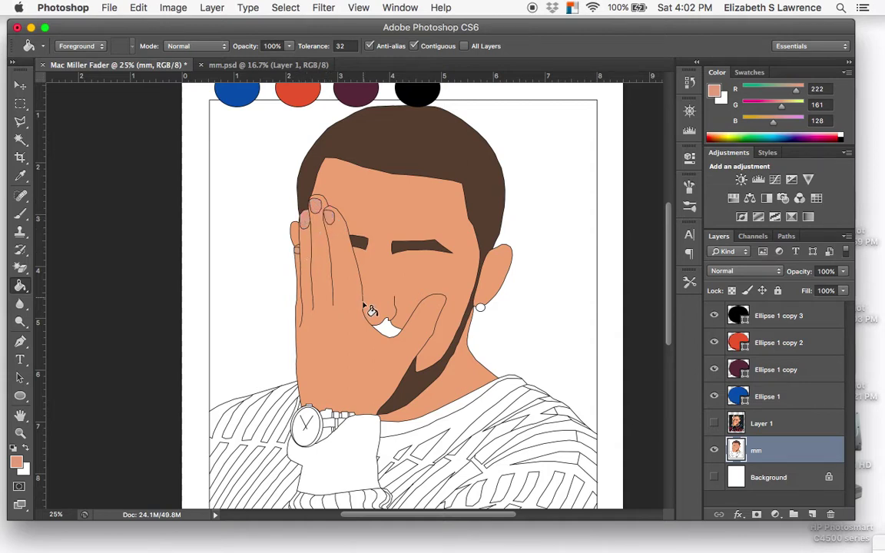
# - Sample the brown (RGB 83, 63, 49) from the drawn hair and fill the mustache area under the nose with it
pyautogui.click(20, 175)
pyautogui.click(342, 120)
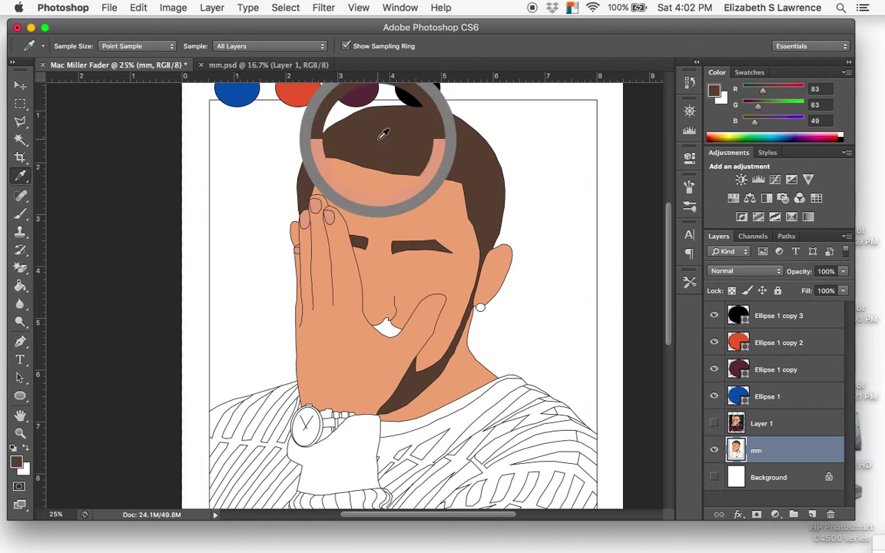
pyautogui.click(20, 287)
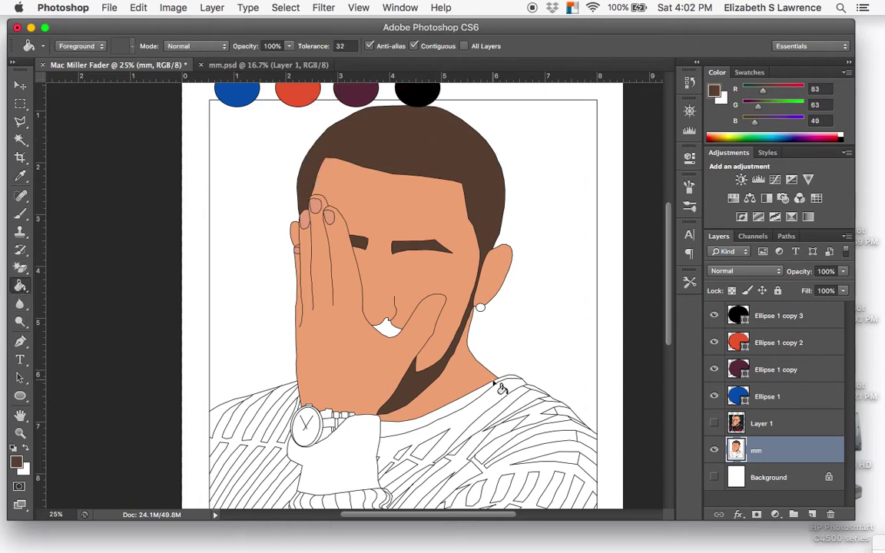
pyautogui.click(388, 329)
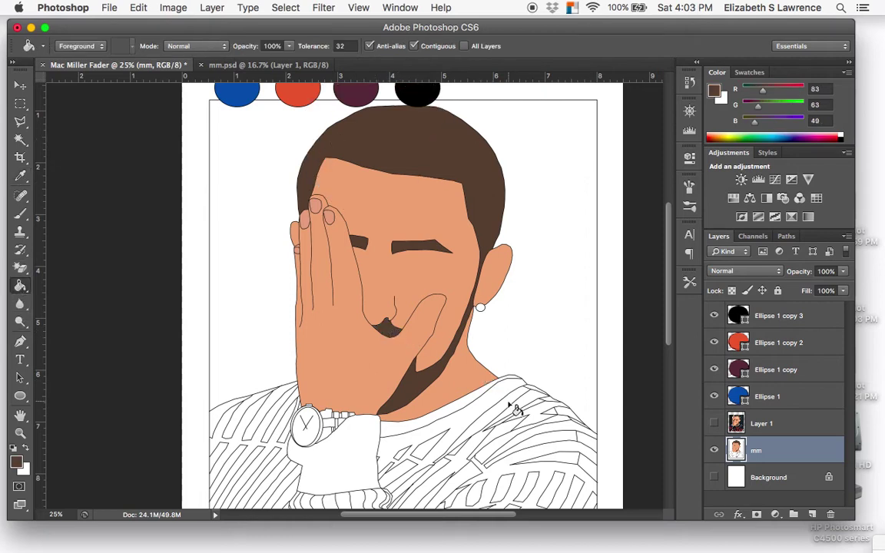
# - Sample black (RGB 0, 0, 0) from the black palette circle above the drawing as the foreground color
pyautogui.scroll(-3, 500, 400)
pyautogui.hscroll(3, 499, 400)
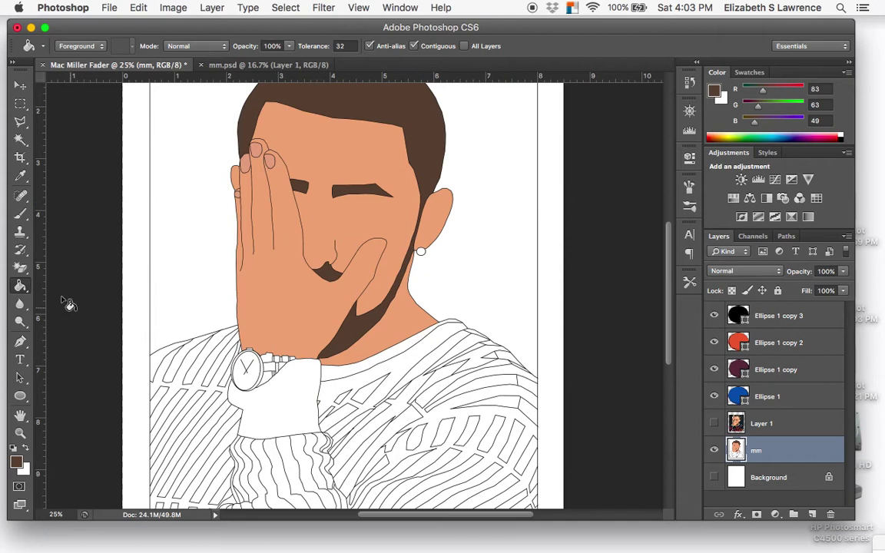
pyautogui.click(20, 178)
pyautogui.hscroll(-4, 327, 229)
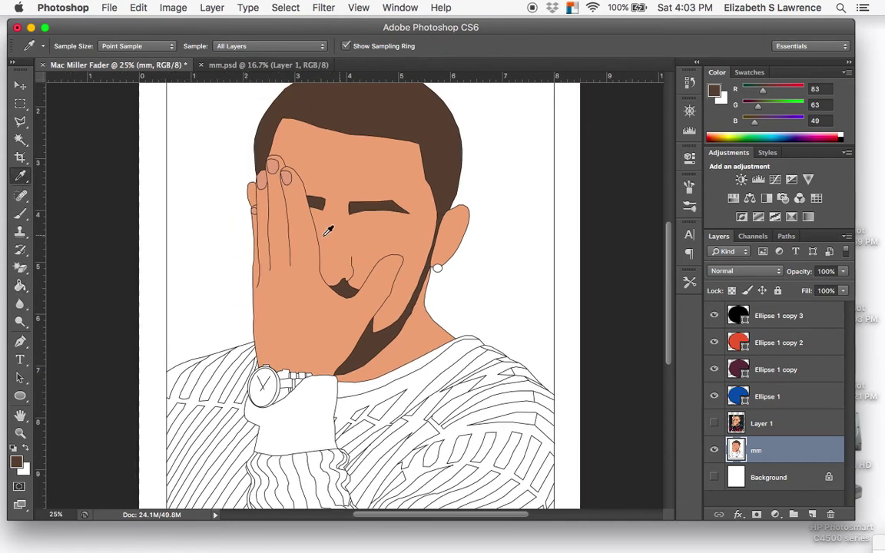
pyautogui.scroll(4, 288, 209)
pyautogui.scroll(4, 361, 173)
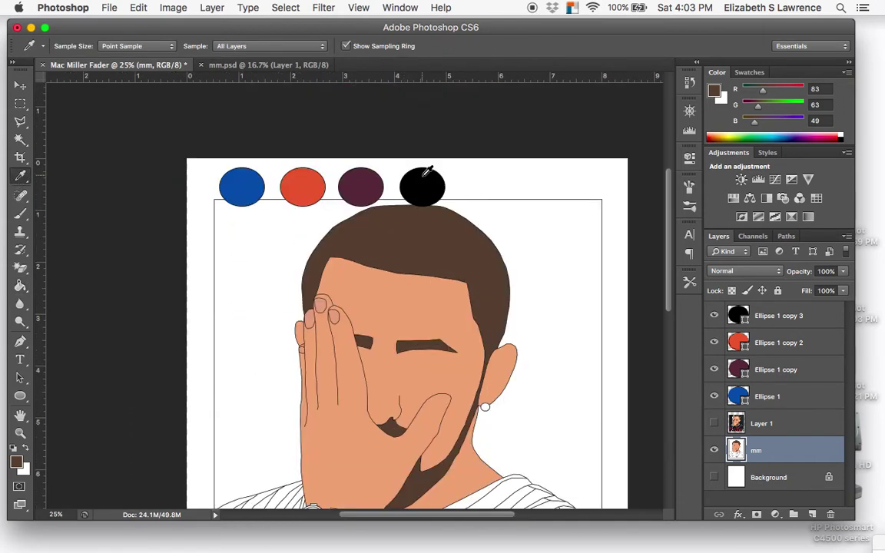
pyautogui.click(415, 181)
pyautogui.scroll(-7, 245, 229)
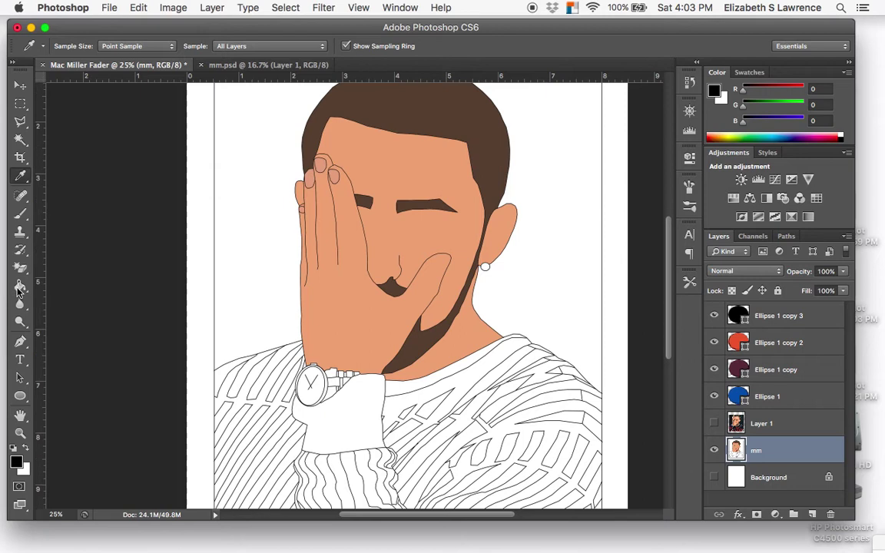
# - Fill the background bands of the sweater body and the plain cuff below the watch with black using the Paint Bucket
pyautogui.click(19, 285)
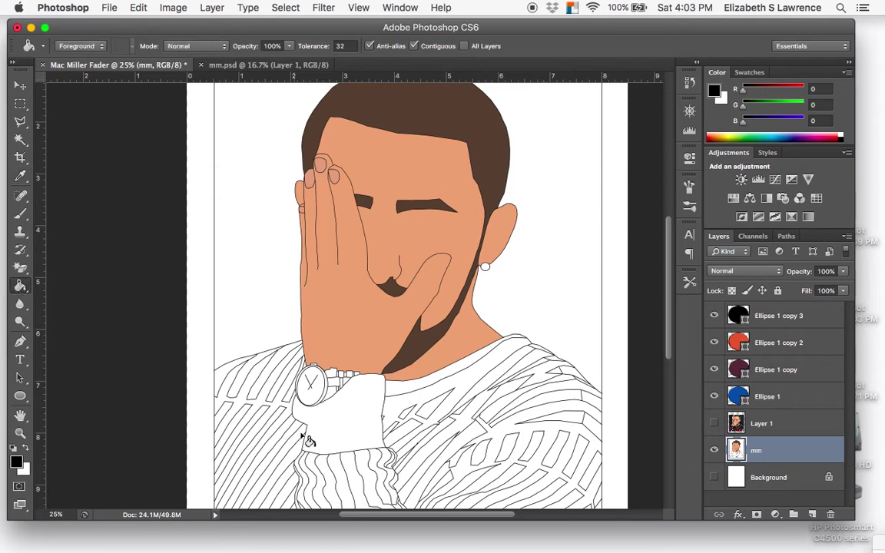
pyautogui.click(256, 398)
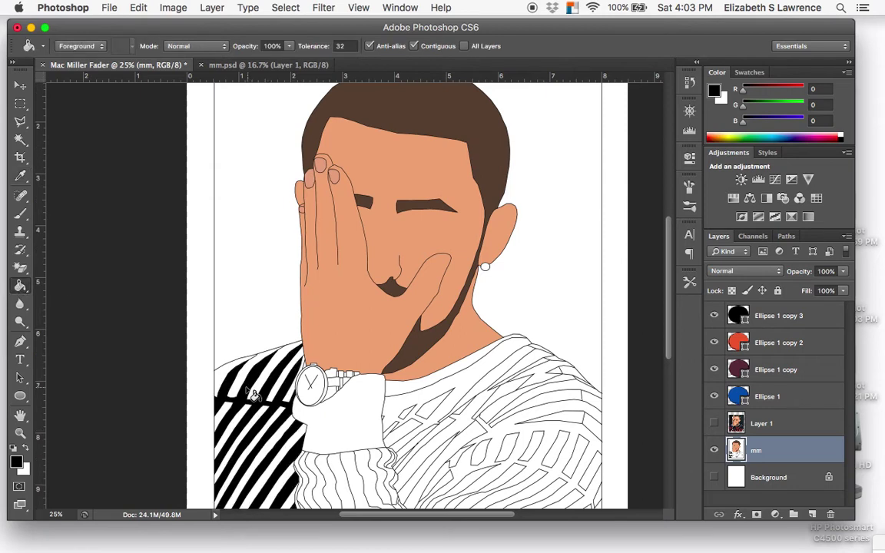
pyautogui.click(468, 384)
pyautogui.scroll(-2, 530, 405)
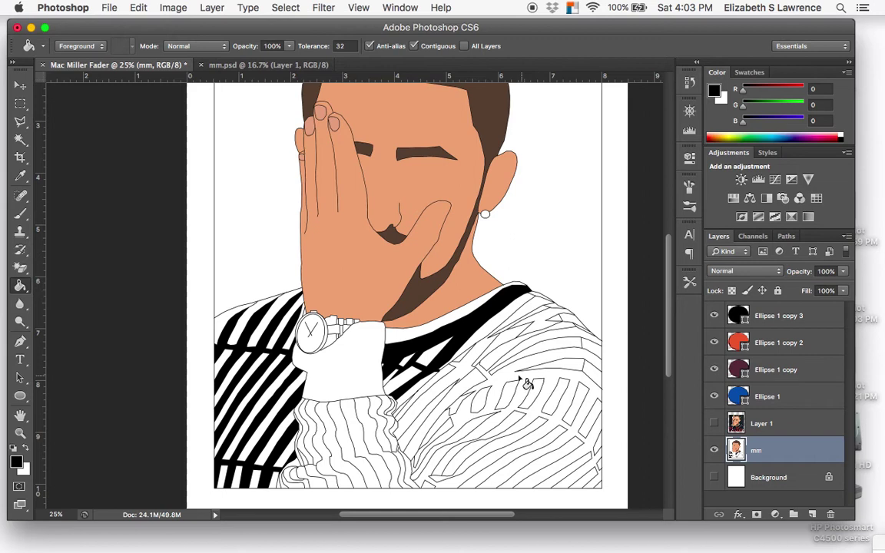
pyautogui.click(519, 382)
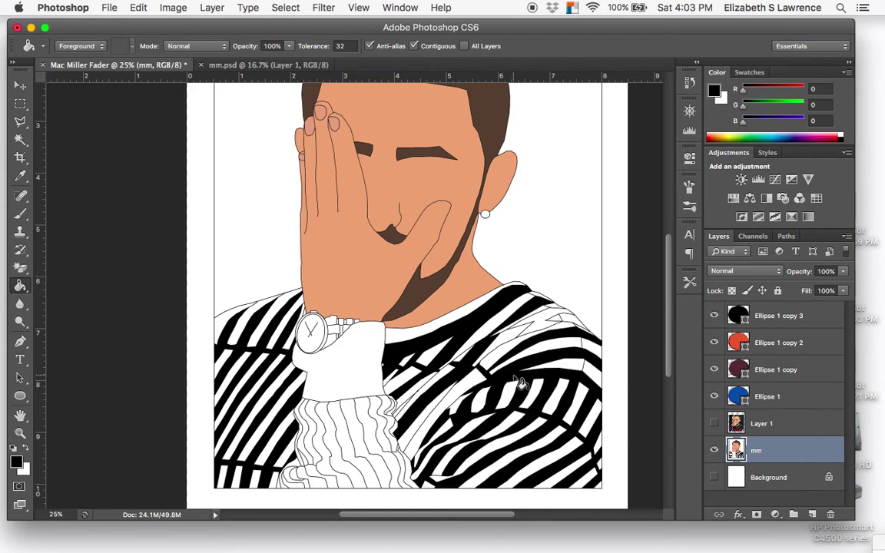
pyautogui.click(348, 373)
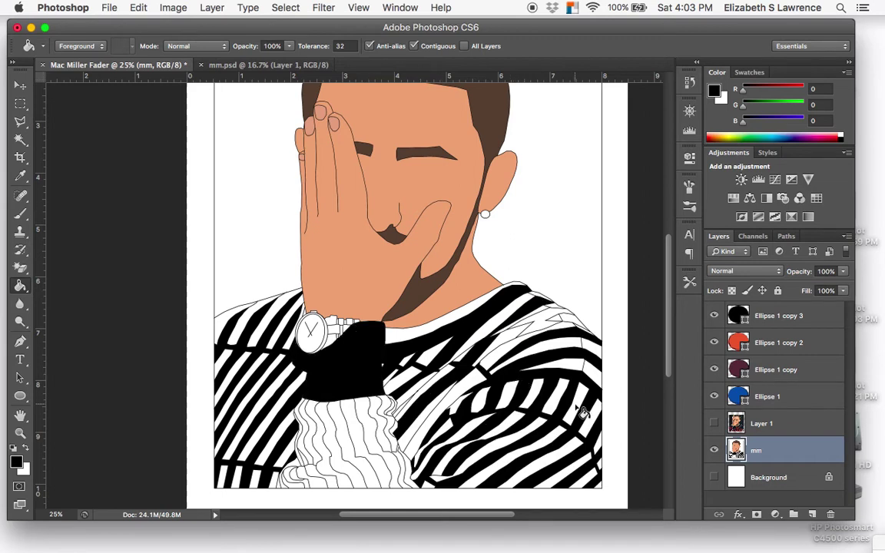
# - Compare the drawing's sleeve and sweater stripes with the Layer 1 photo at closer zoom
pyautogui.click(714, 423)
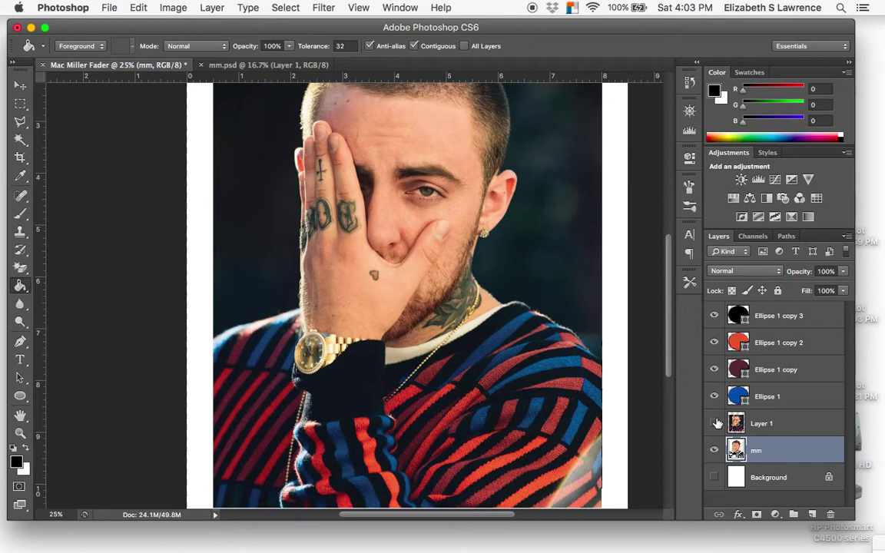
pyautogui.click(715, 423)
pyautogui.press('super+equal')
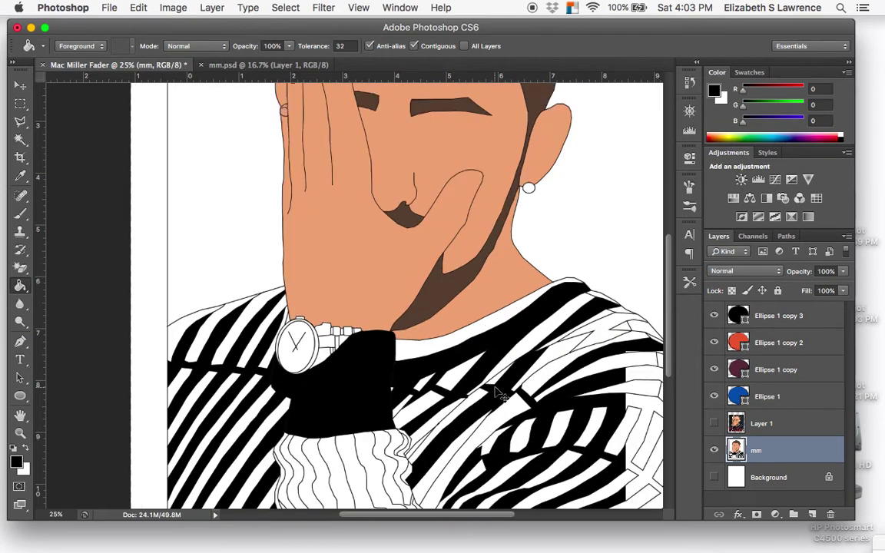
pyautogui.press('super+equal')
pyautogui.scroll(-5, 501, 393)
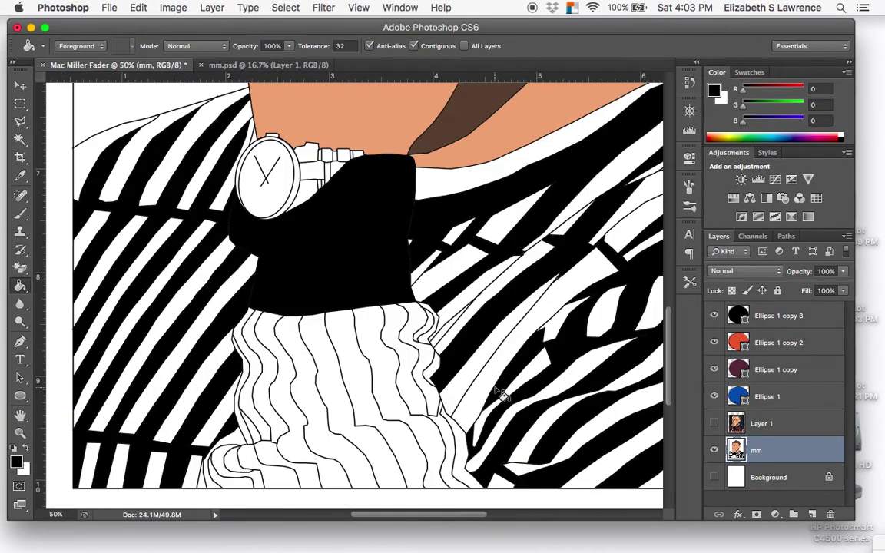
pyautogui.scroll(-1, 503, 394)
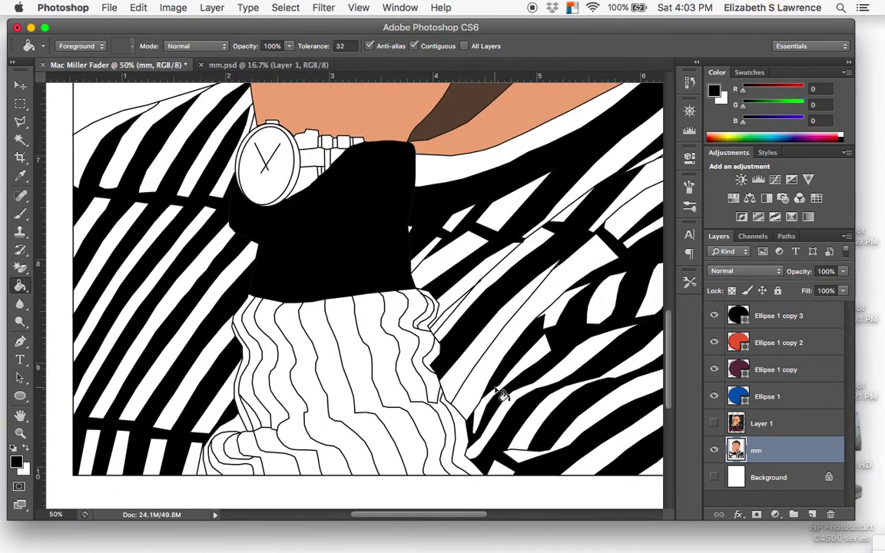
pyautogui.click(715, 424)
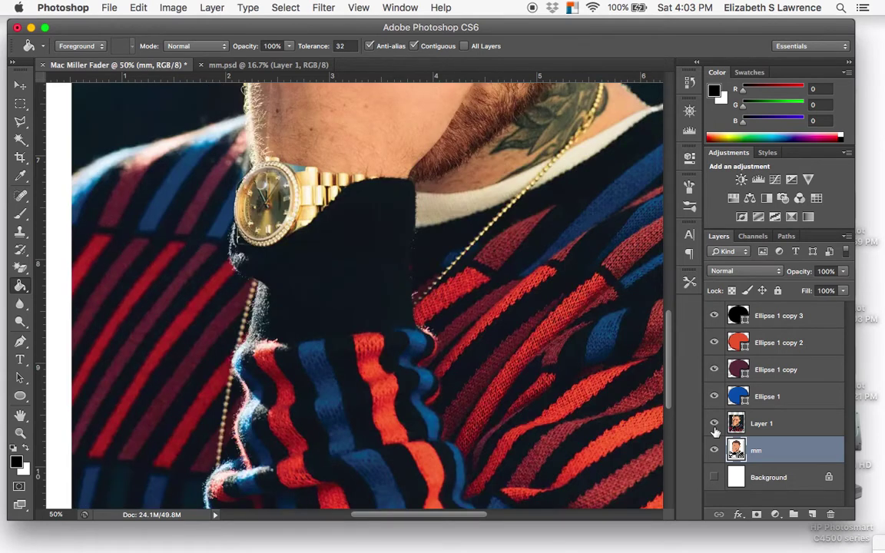
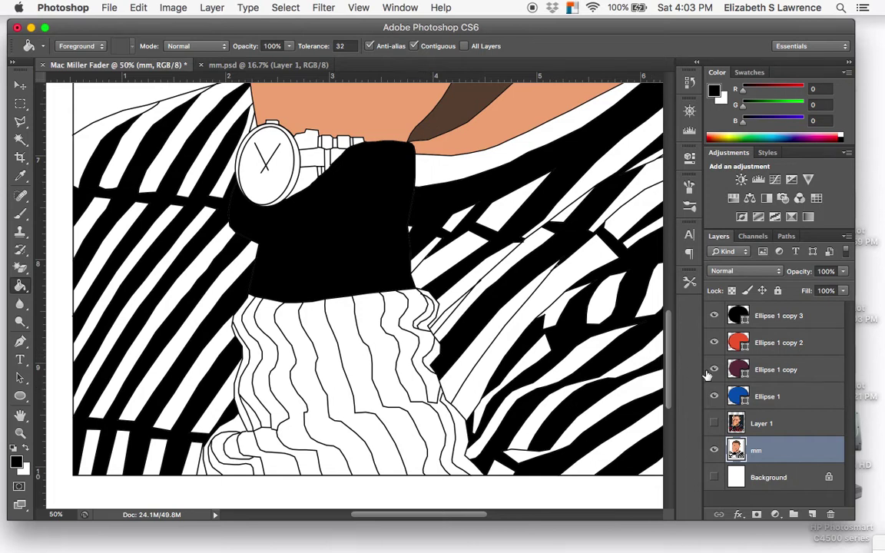
# - Sample the blue (RGB 0, 84, 166) from the blue palette circle above the drawing as the foreground color
pyautogui.scroll(3, 653, 389)
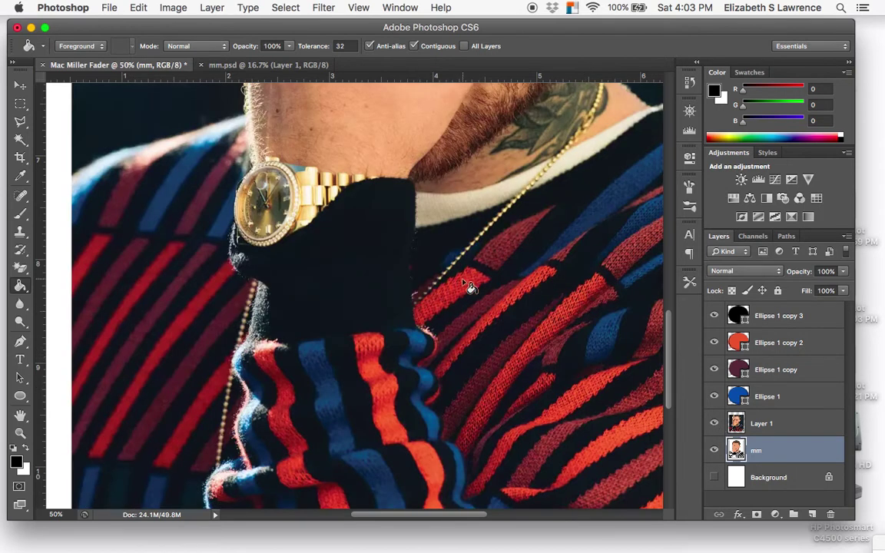
pyautogui.scroll(8, 477, 298)
pyautogui.hscroll(-2, 476, 298)
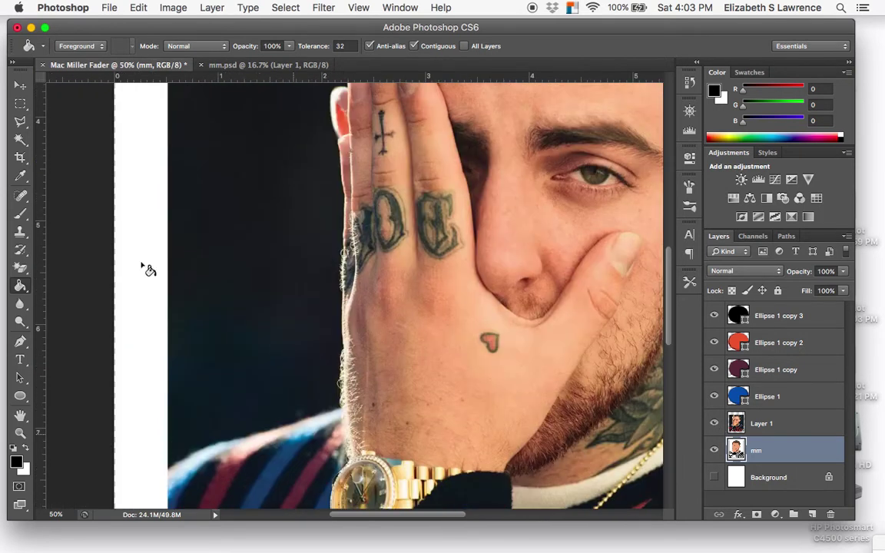
pyautogui.click(21, 175)
pyautogui.scroll(8, 261, 158)
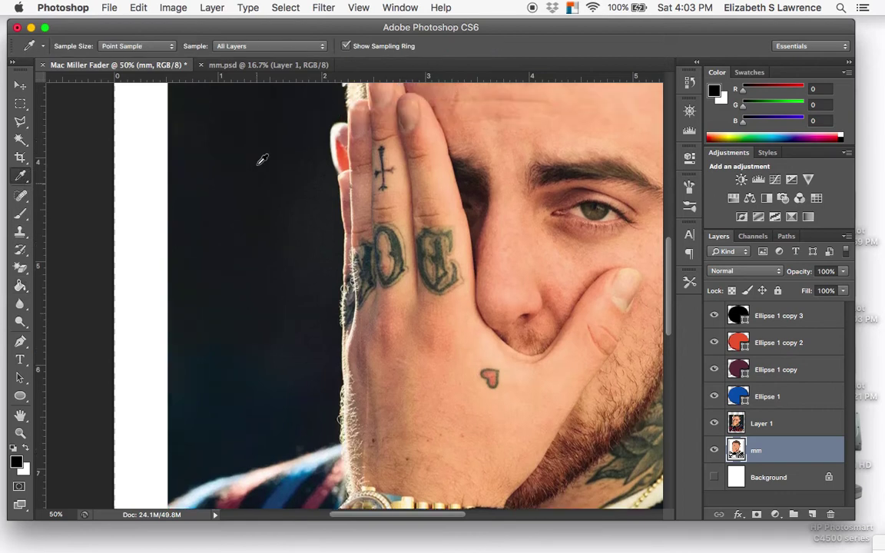
pyautogui.scroll(2, 262, 159)
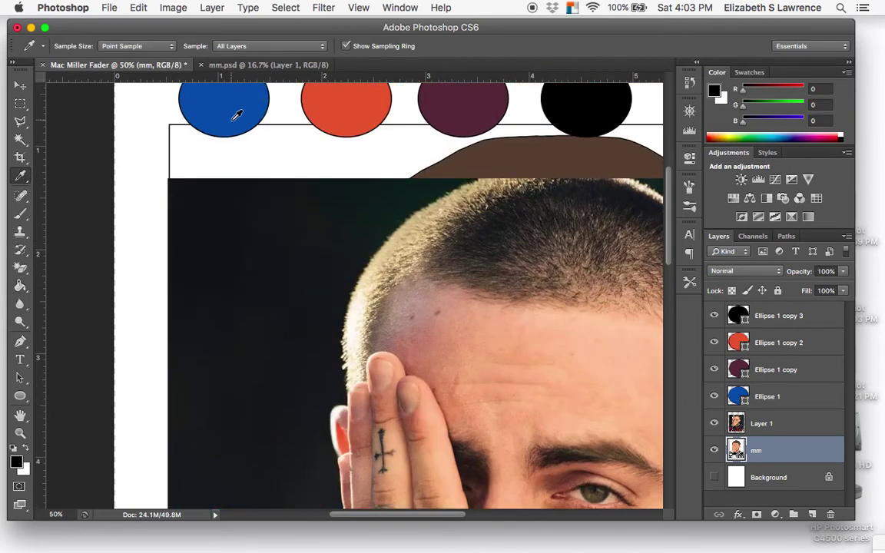
pyautogui.click(235, 119)
# - Hide the Layer 1 photo and fill the outermost stripe of the shoulder behind the watch with the sampled blue
pyautogui.press('super+minus')
pyautogui.press('super+minus')
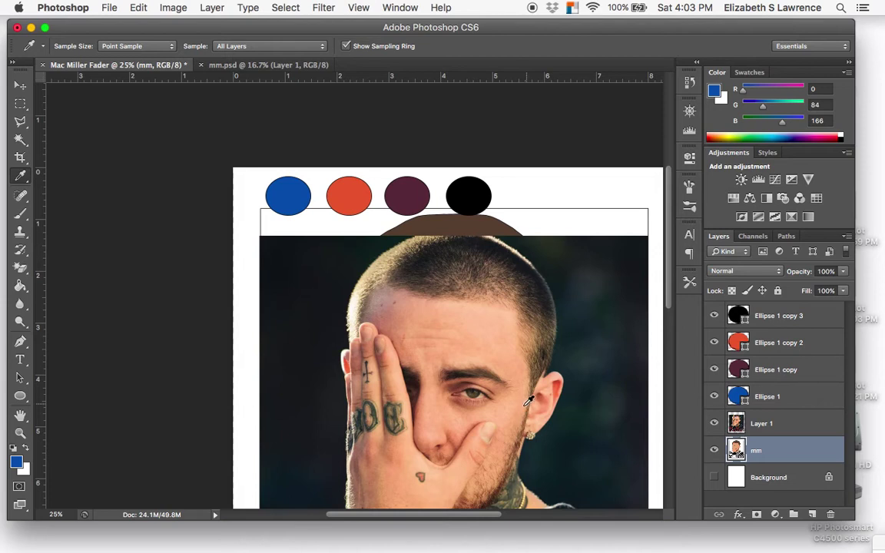
pyautogui.scroll(-10, 541, 332)
pyautogui.press('super+plus')
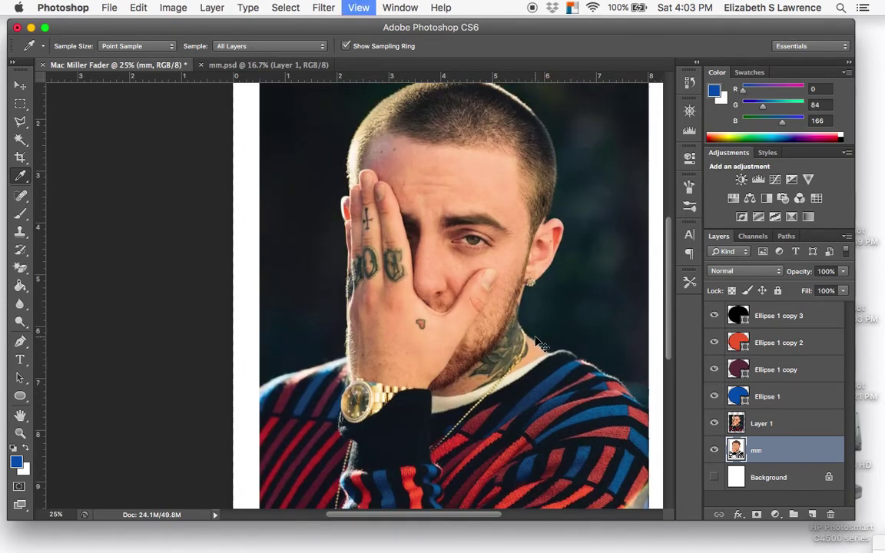
pyautogui.click(717, 423)
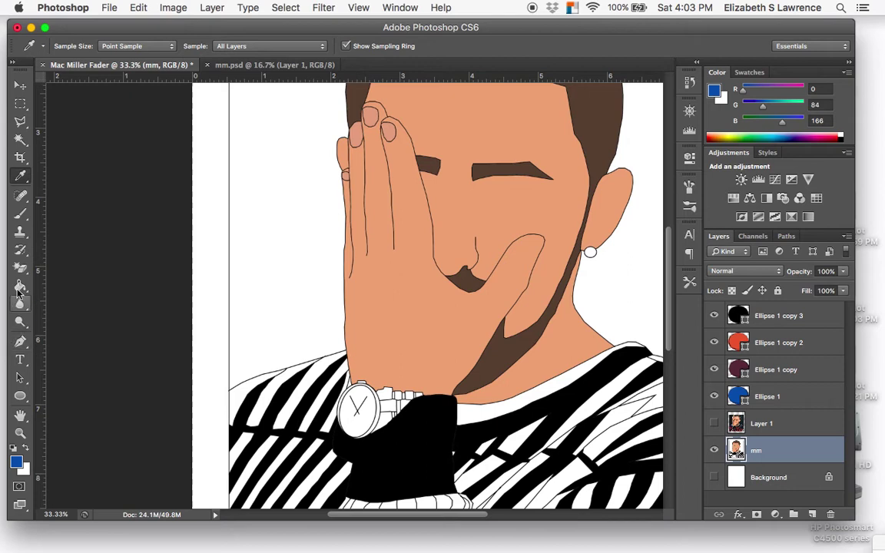
pyautogui.click(21, 286)
pyautogui.click(235, 387)
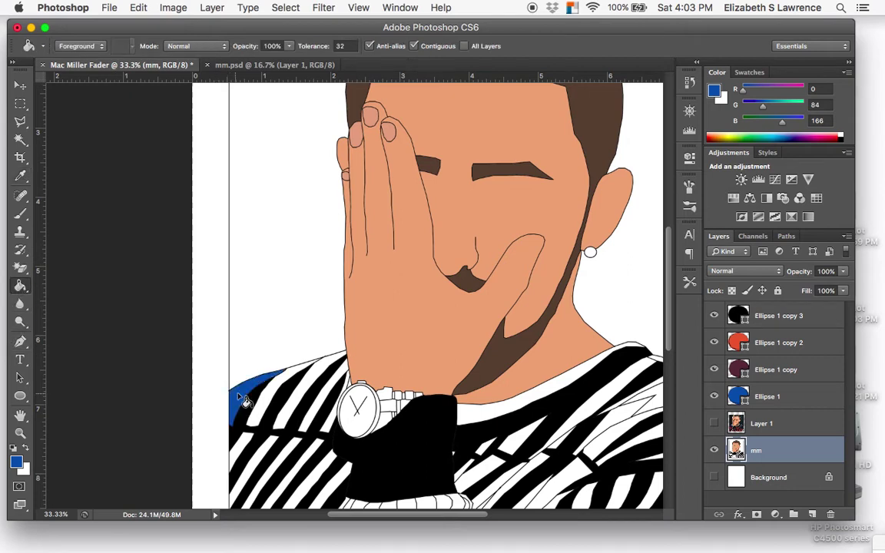
# - Check the Layer 1 photo and fill the other two blue shoulder stripes, including the one beside the watch, with blue
pyautogui.click(715, 424)
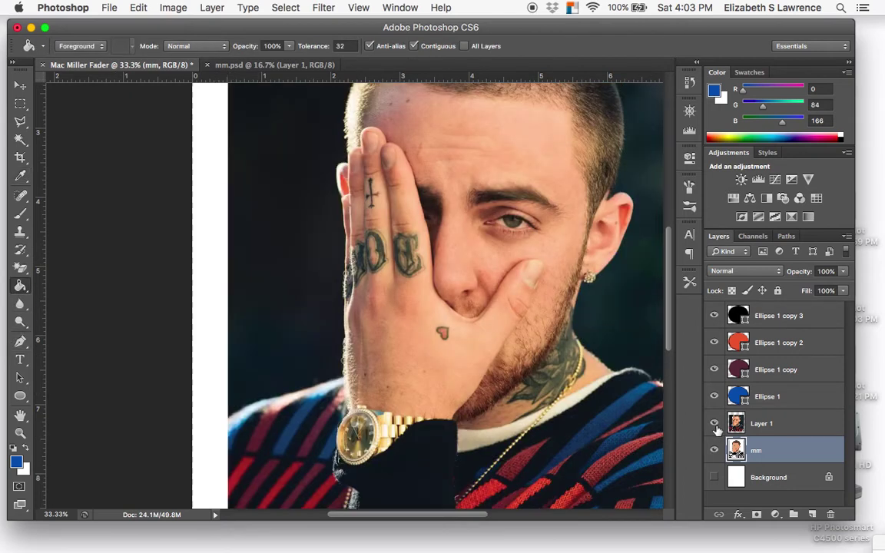
pyautogui.click(715, 424)
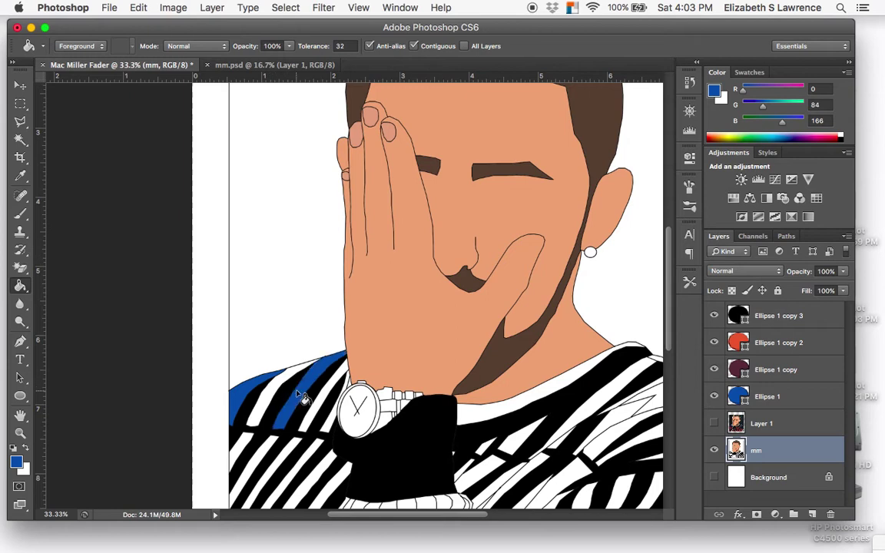
pyautogui.click(715, 475)
pyautogui.scroll(-5, 445, 292)
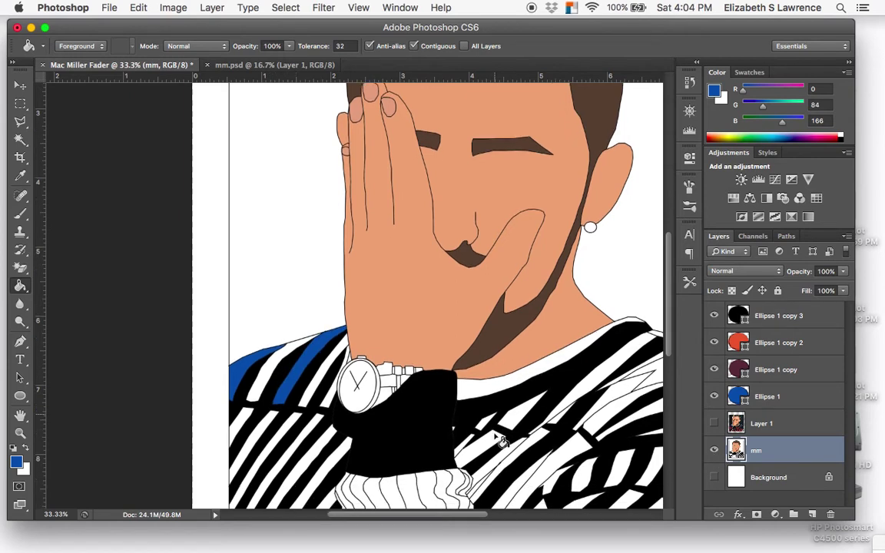
pyautogui.click(715, 424)
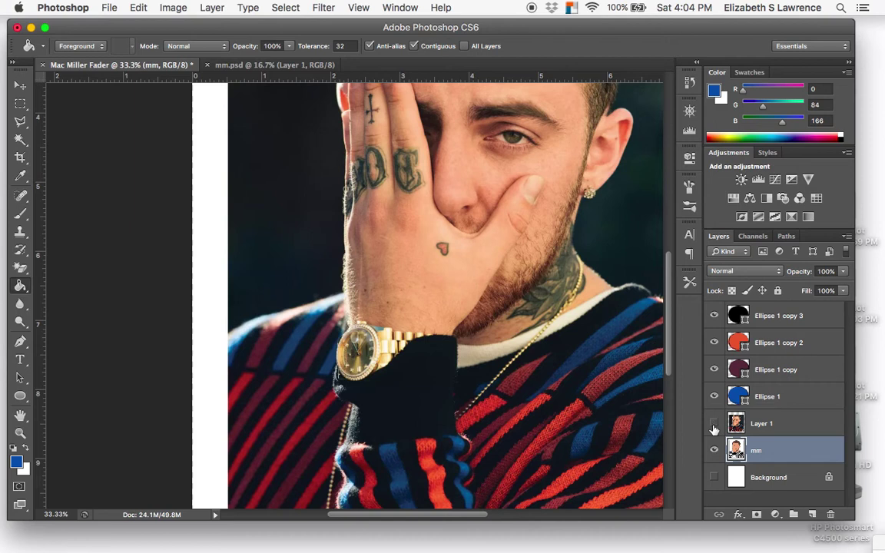
pyautogui.click(714, 425)
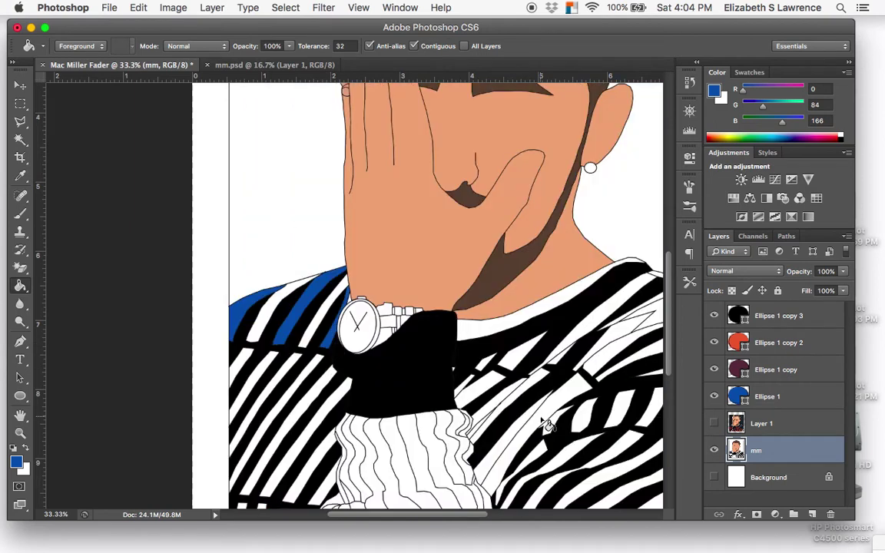
pyautogui.click(715, 450)
# - Check the hem in the Layer 1 photo and fill the first and third stripes of the sweater's bottom band with blue
pyautogui.click(715, 424)
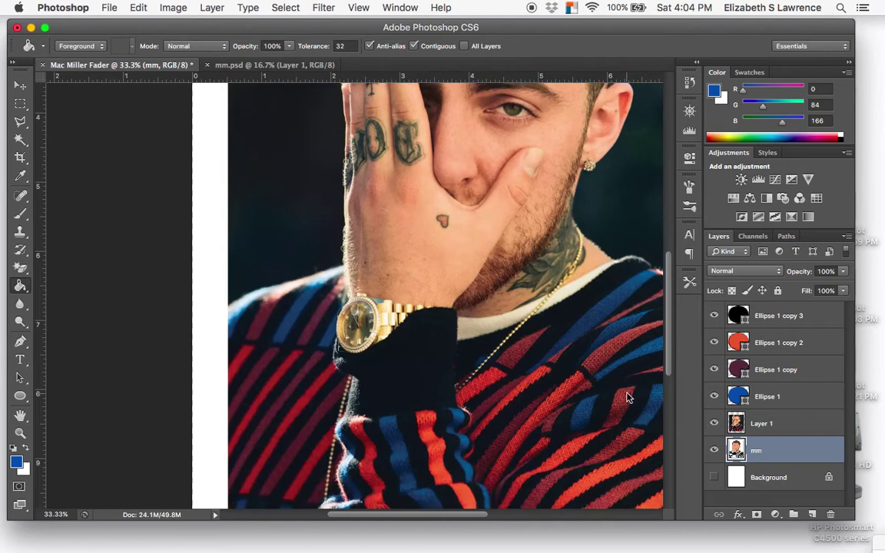
pyautogui.scroll(-5, 626, 397)
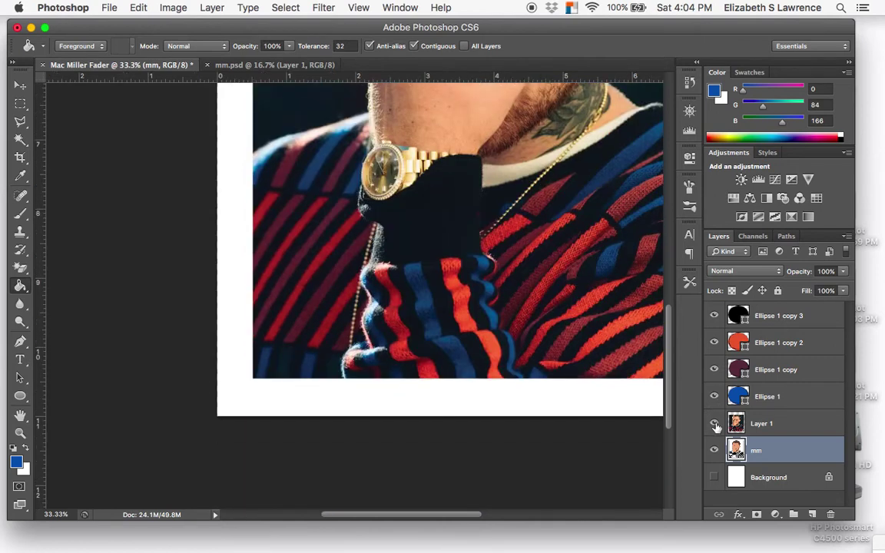
pyautogui.click(716, 425)
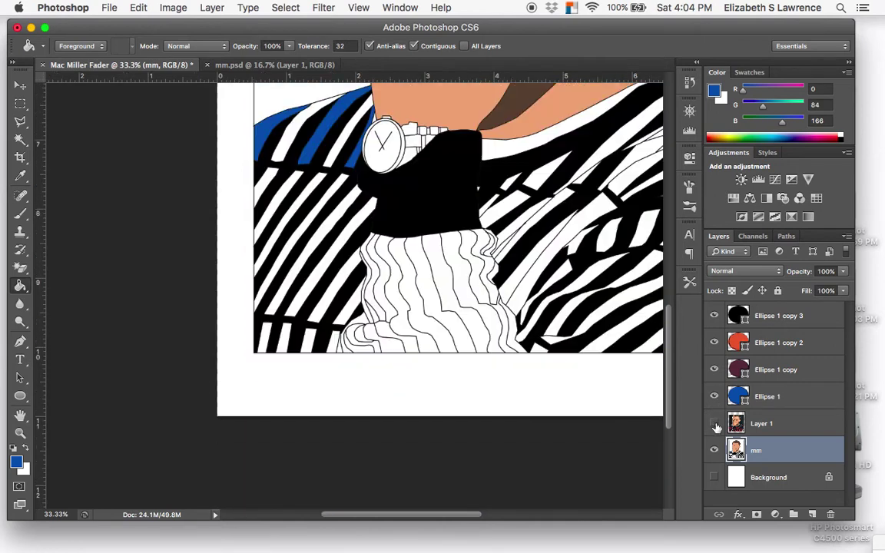
pyautogui.click(267, 343)
pyautogui.click(307, 346)
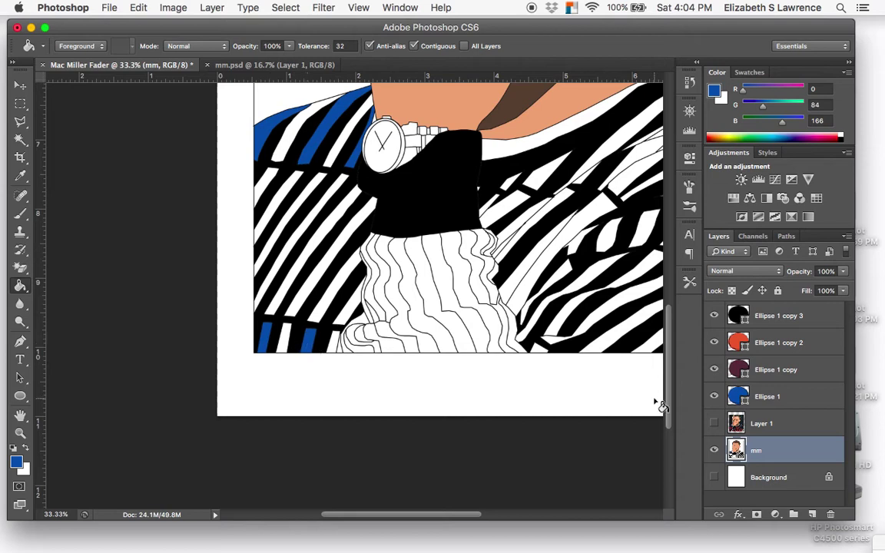
# - Recheck the Layer 1 photo and fill the narrow bottom-band stripe touching the raised sleeve with blue
pyautogui.click(713, 425)
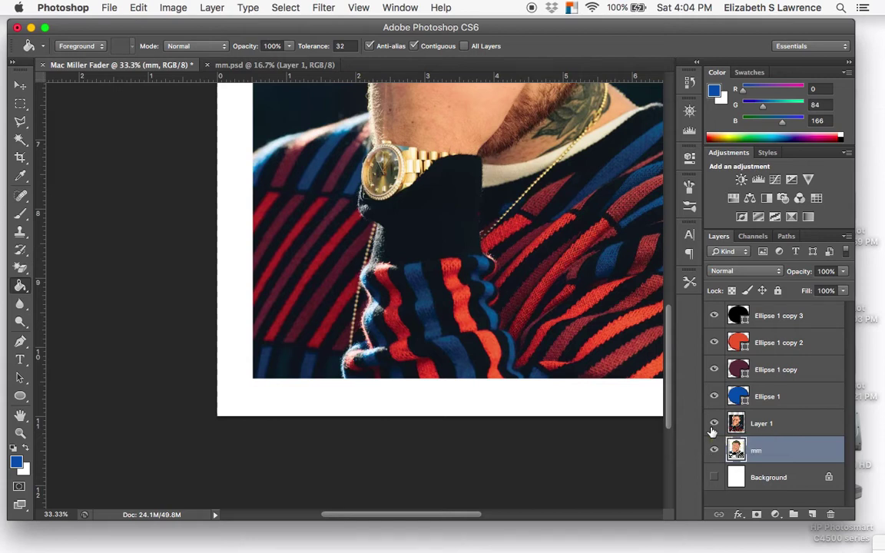
pyautogui.click(713, 427)
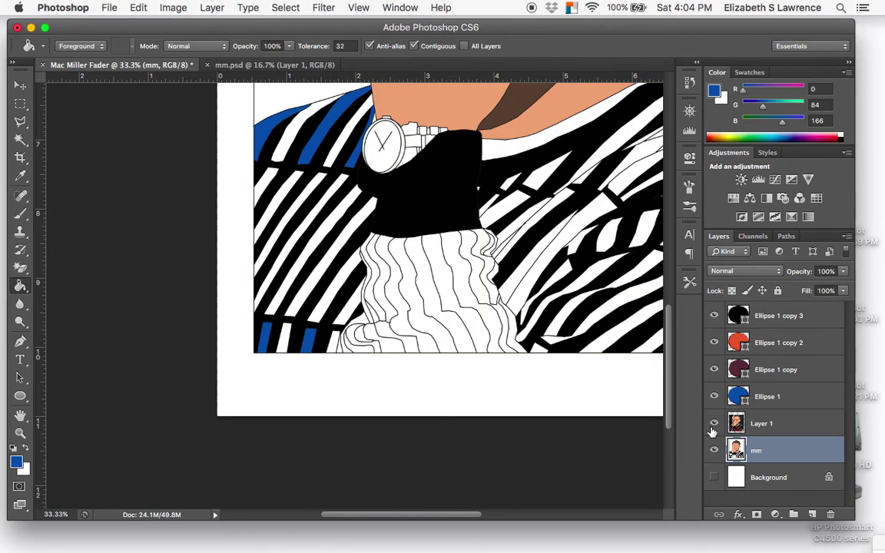
pyautogui.click(713, 427)
pyautogui.hscroll(5, 469, 323)
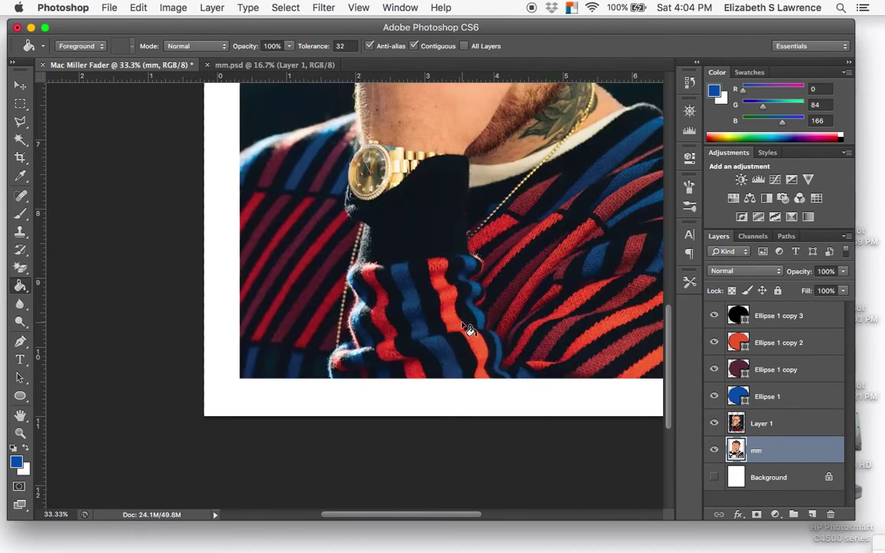
pyautogui.click(714, 425)
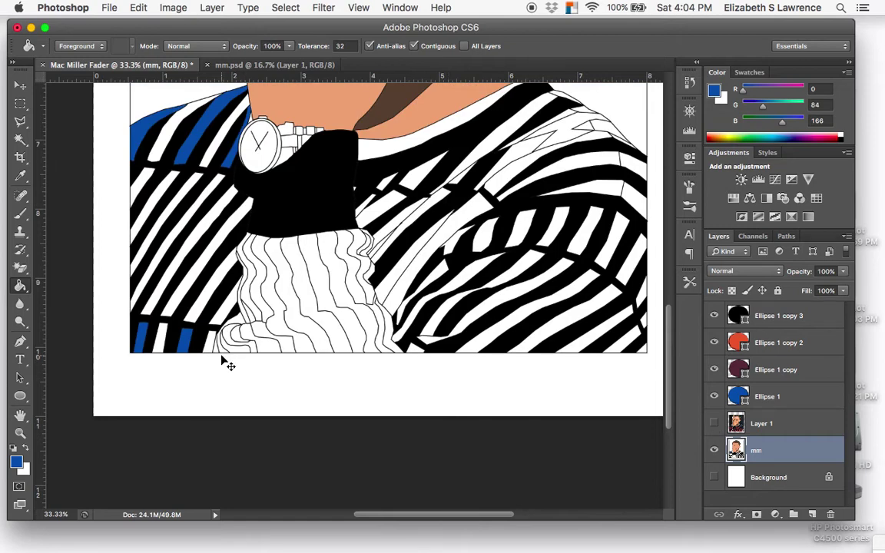
pyautogui.press('super+equal')
pyautogui.scroll(-2, 265, 358)
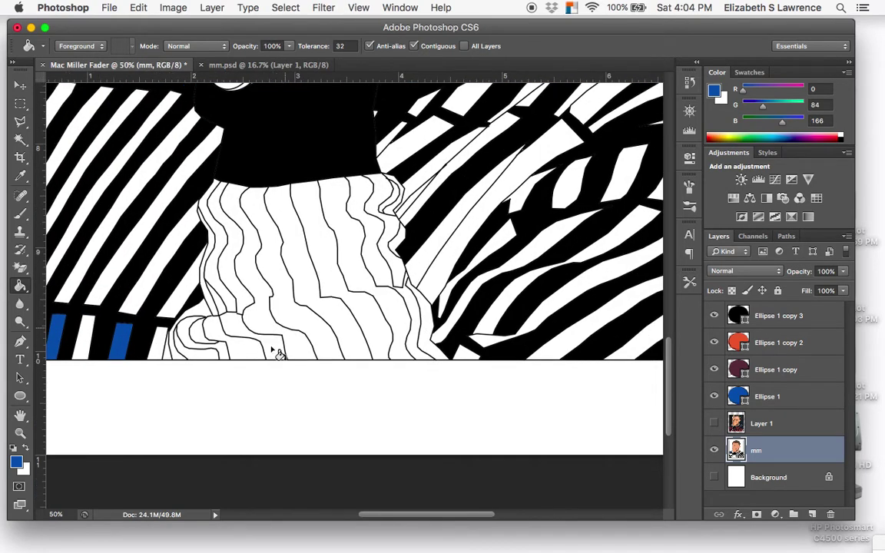
pyautogui.click(167, 351)
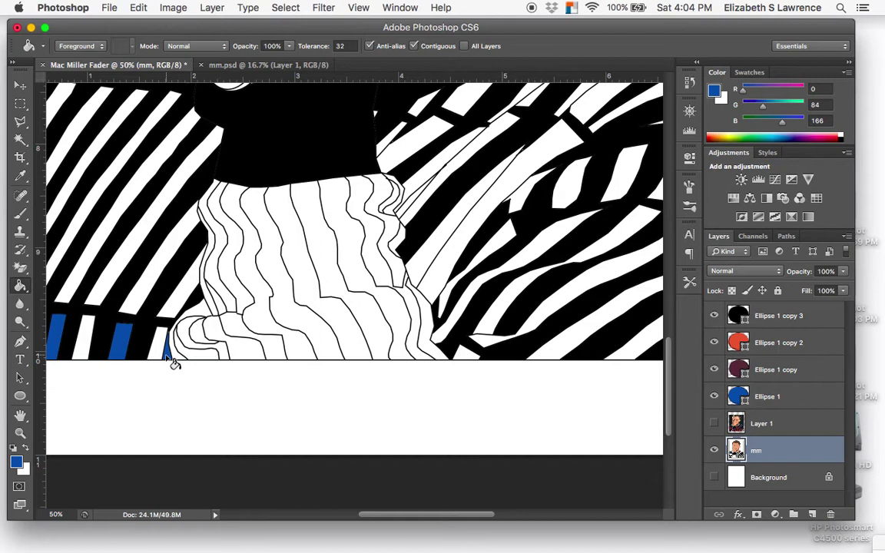
# - Check the Layer 1 photo and fill the two-part stripe in the lower fold of the raised sleeve with blue
pyautogui.click(716, 425)
pyautogui.click(715, 425)
pyautogui.click(244, 358)
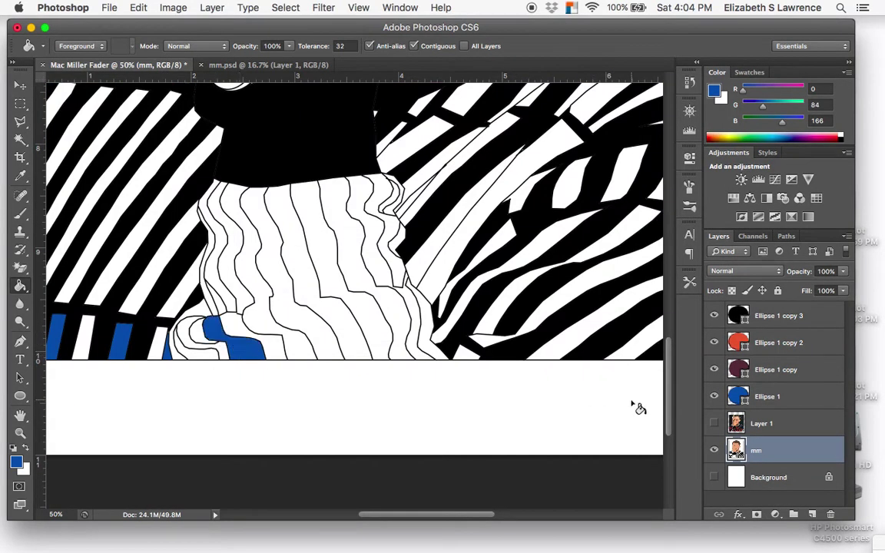
# - Compare with the Layer 1 photo and fill the first and third short stripes in the lowered arm's sleeve band with blue
pyautogui.click(716, 425)
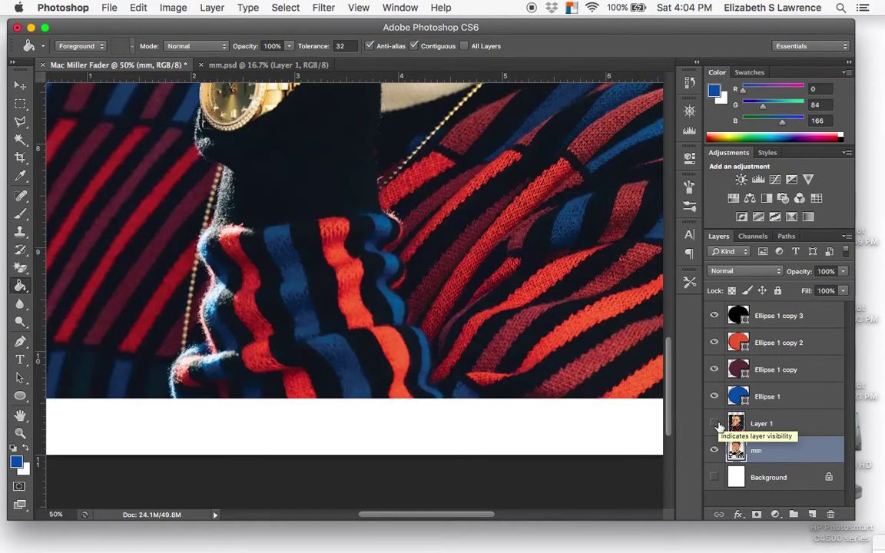
pyautogui.click(715, 425)
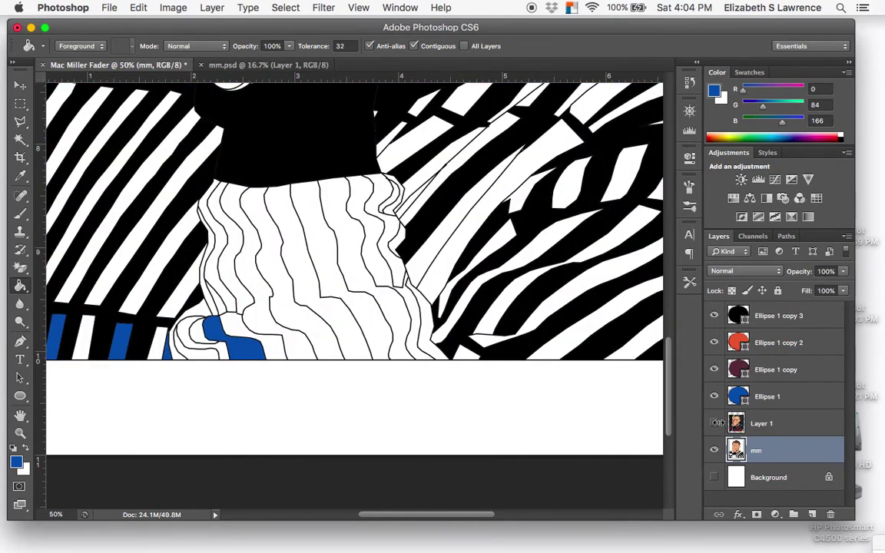
pyautogui.scroll(5, 582, 387)
pyautogui.hscroll(-3, 582, 387)
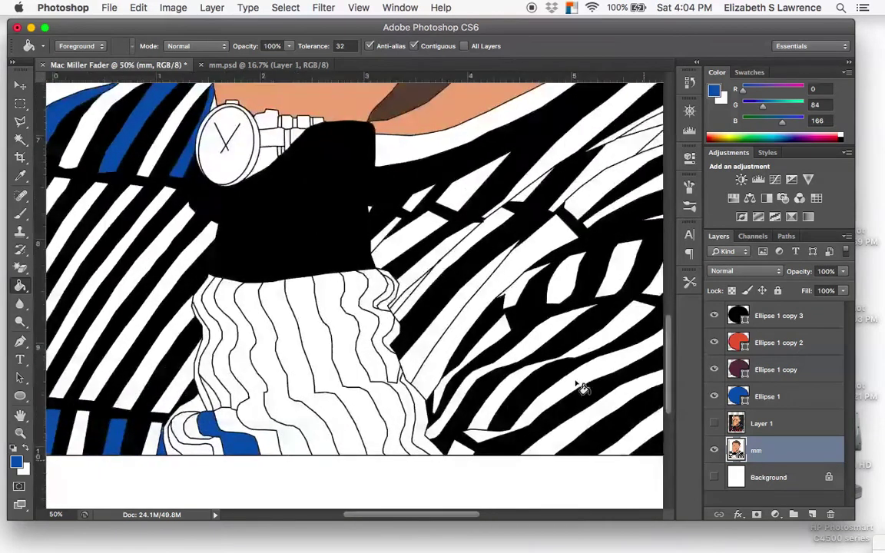
pyautogui.hscroll(2, 582, 387)
pyautogui.click(716, 425)
pyautogui.click(715, 425)
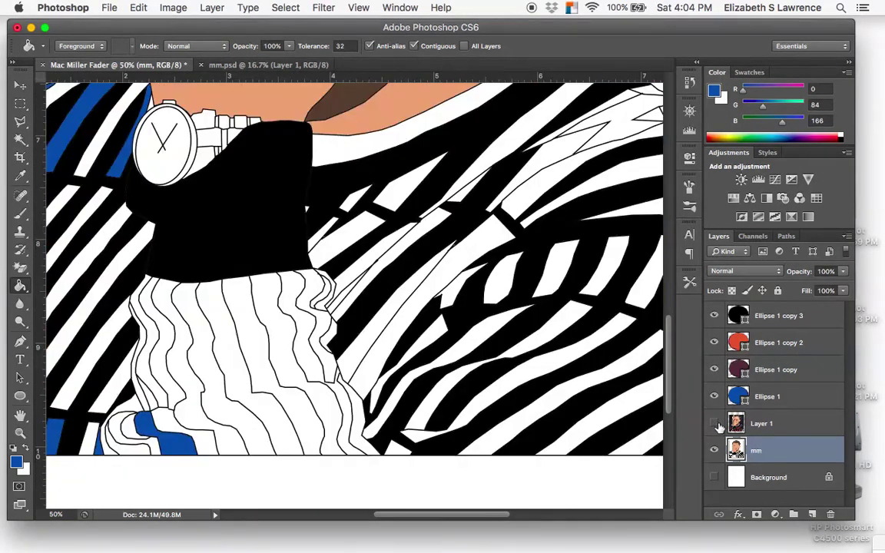
pyautogui.click(613, 284)
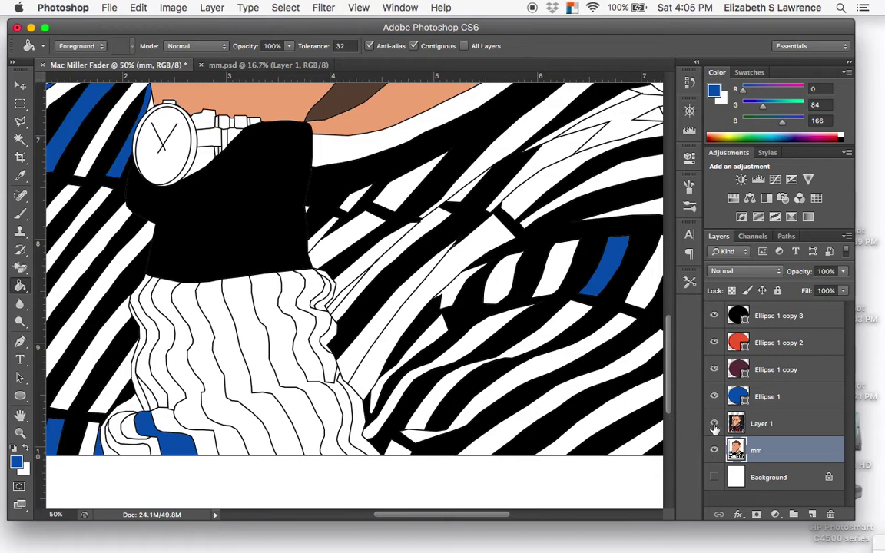
pyautogui.click(715, 425)
pyautogui.click(715, 425)
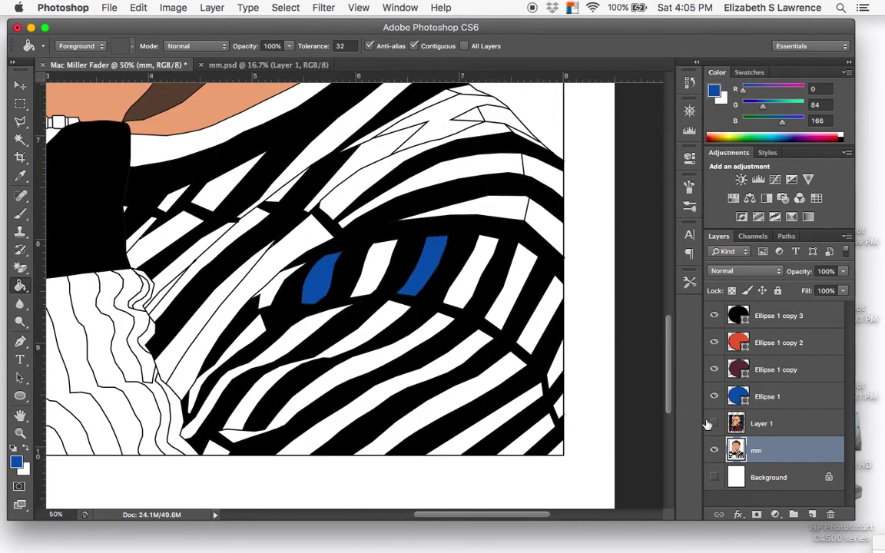
# - Check the Layer 1 photo and fill the fifth short sleeve-band stripe and the partial one at the drawing's edge with blue
pyautogui.click(715, 425)
pyautogui.click(715, 425)
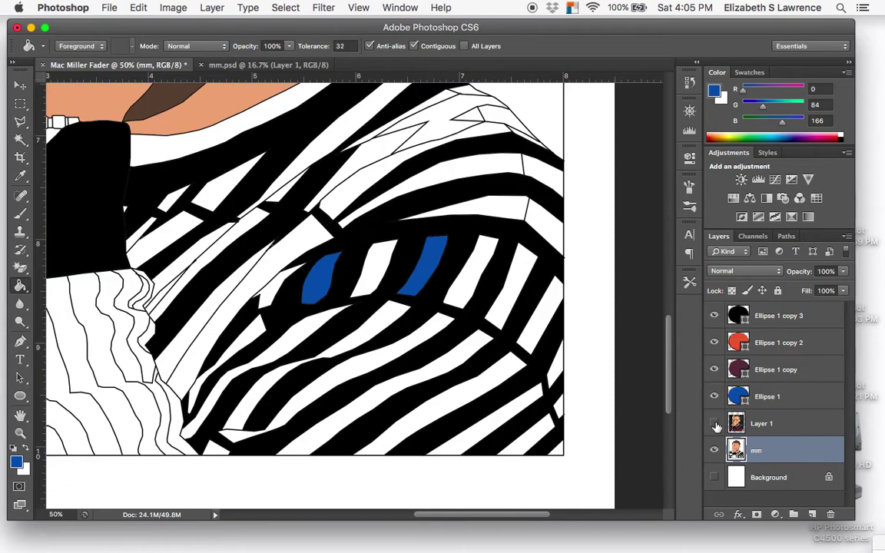
pyautogui.click(516, 290)
pyautogui.click(714, 425)
pyautogui.click(715, 424)
pyautogui.click(556, 378)
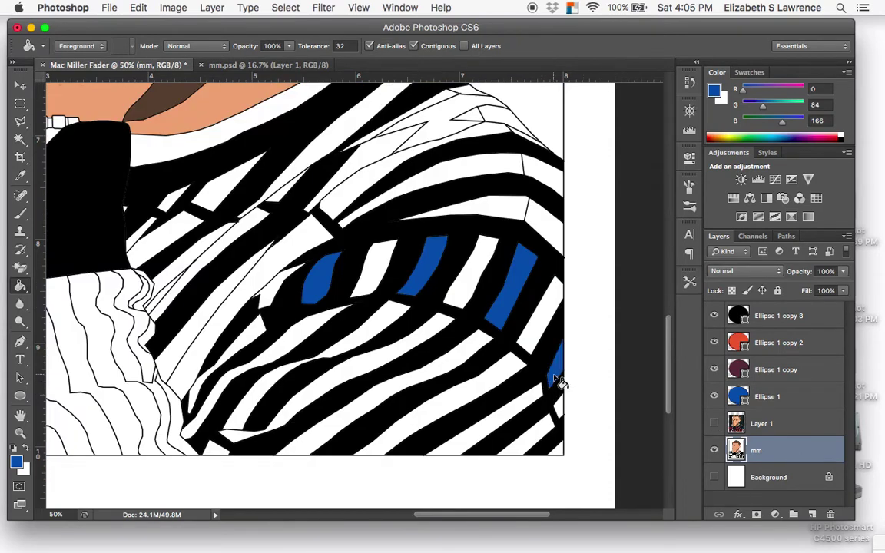
# - Check the Layer 1 photo and fill the narrow stripe along the raised sleeve's lower outer edge, facing the chest, with blue
pyautogui.scroll(-3, 559, 382)
pyautogui.click(714, 424)
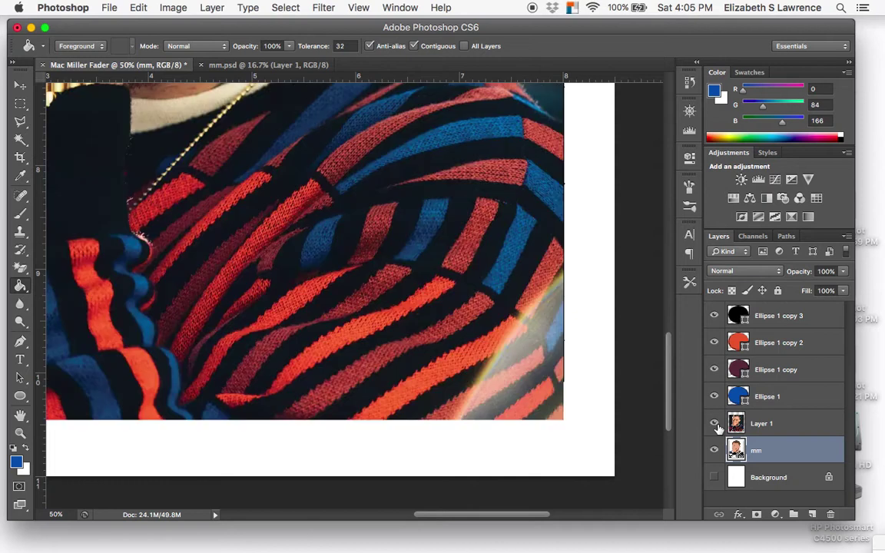
pyautogui.click(716, 425)
pyautogui.hscroll(-5, 421, 369)
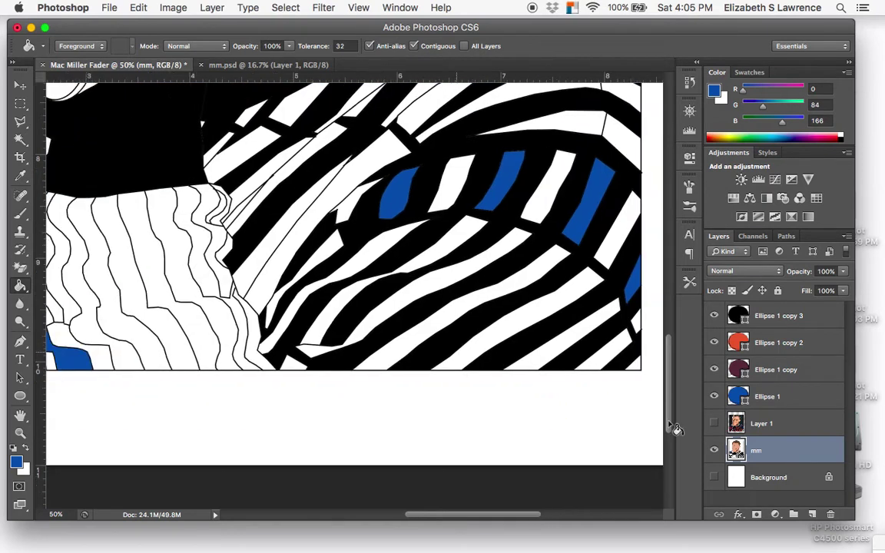
pyautogui.click(715, 423)
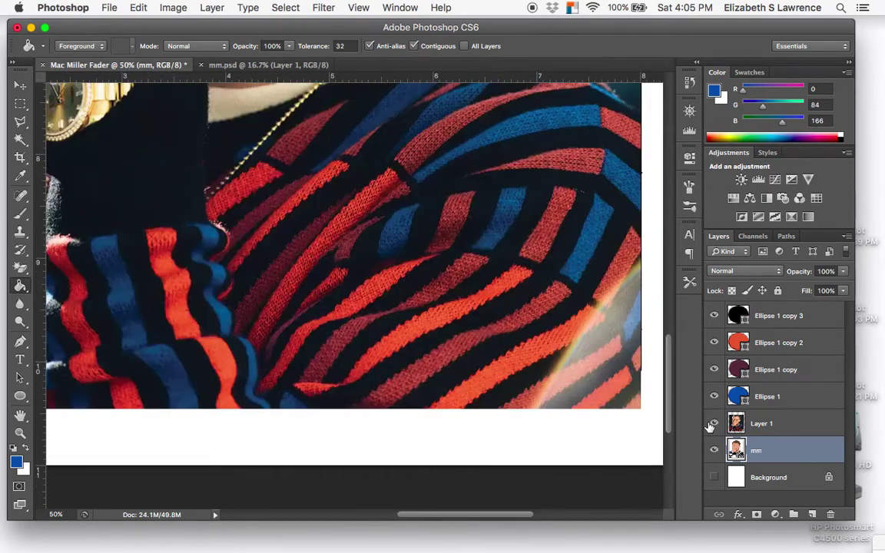
pyautogui.click(715, 424)
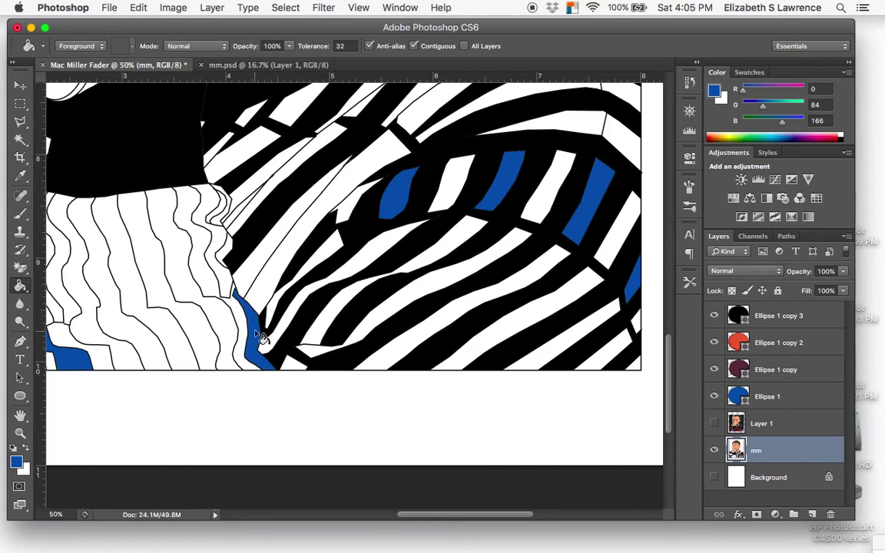
# - Show the Layer 1 photo and sample the maroon palette circle as the foreground color
pyautogui.scroll(5, 306, 287)
pyautogui.hscroll(-1, 307, 287)
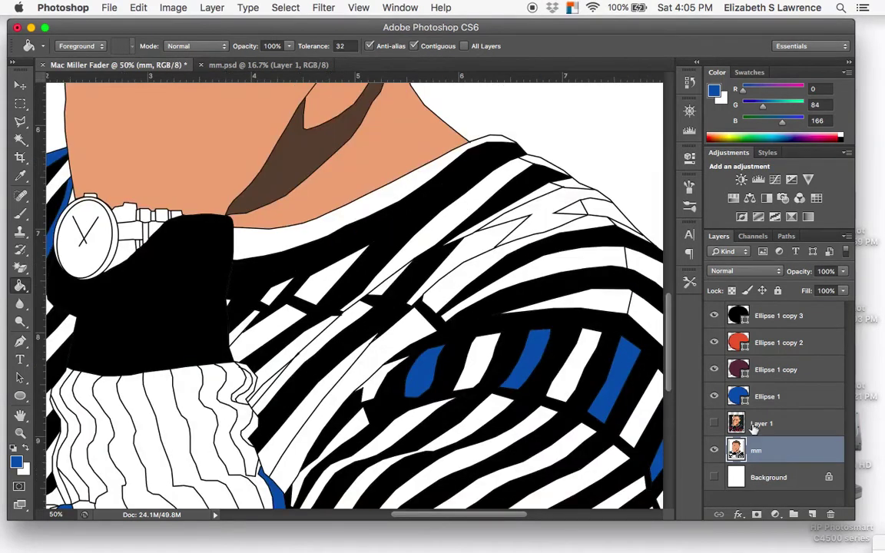
pyautogui.click(714, 424)
pyautogui.scroll(8, 525, 306)
pyautogui.hscroll(-9, 525, 305)
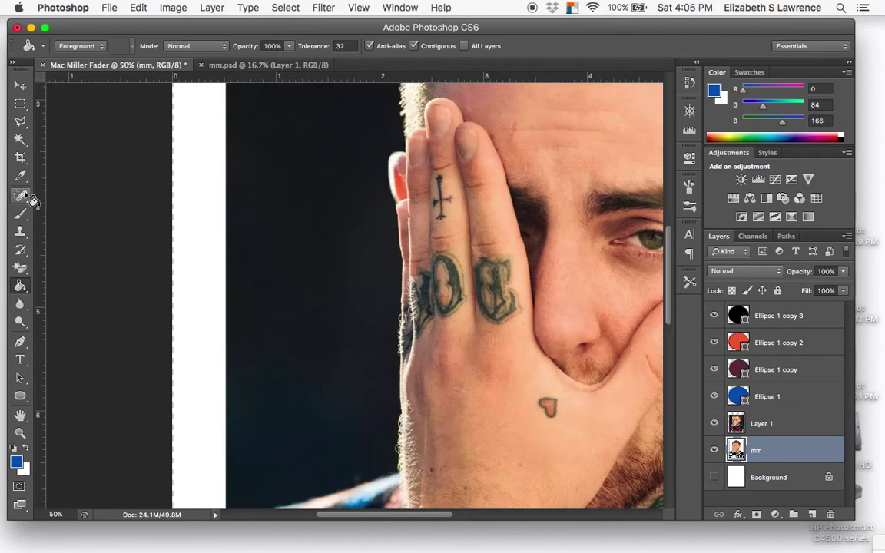
pyautogui.scroll(10, 346, 269)
pyautogui.press('i')
pyautogui.click(537, 146)
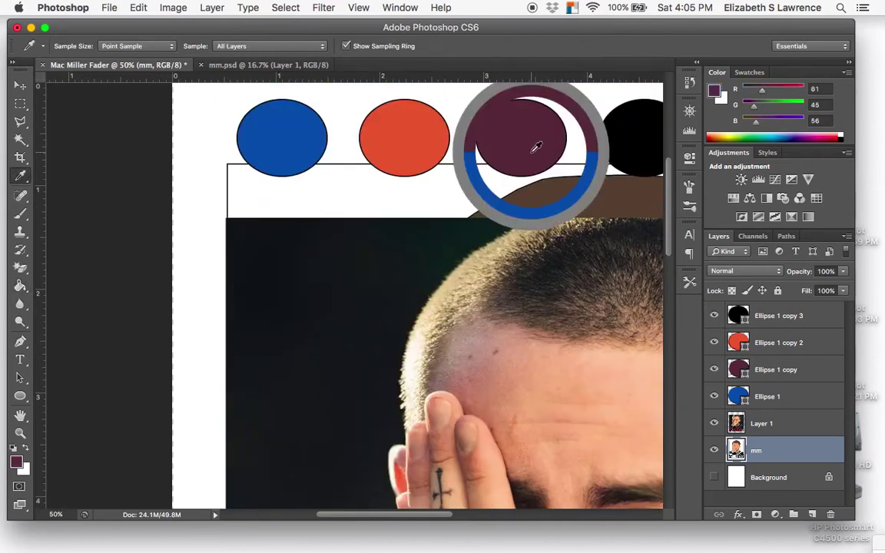
# - Check the Layer 1 photo and fill the two white shoulder stripes between the blue ones beside the watch with maroon
pyautogui.scroll(-10, 537, 146)
pyautogui.hscroll(4, 536, 146)
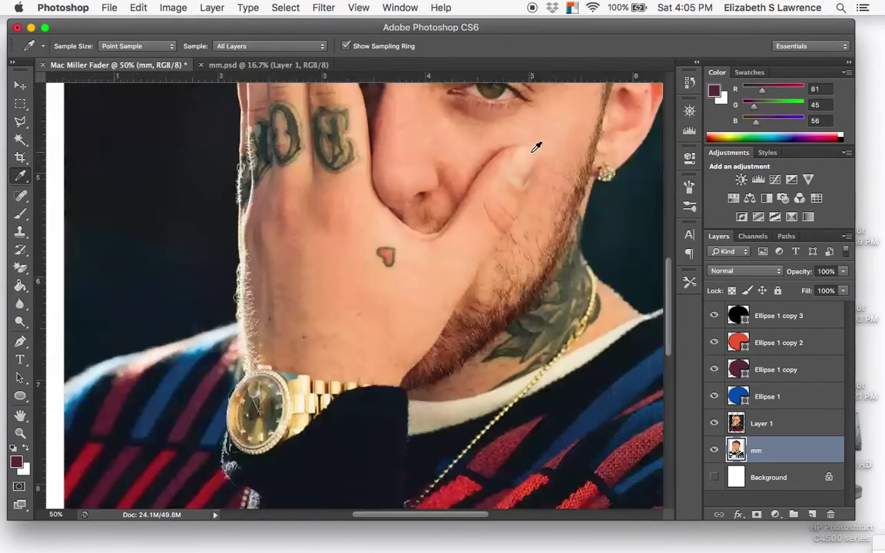
pyautogui.scroll(-5, 536, 146)
pyautogui.hscroll(-6, 537, 146)
pyautogui.click(715, 423)
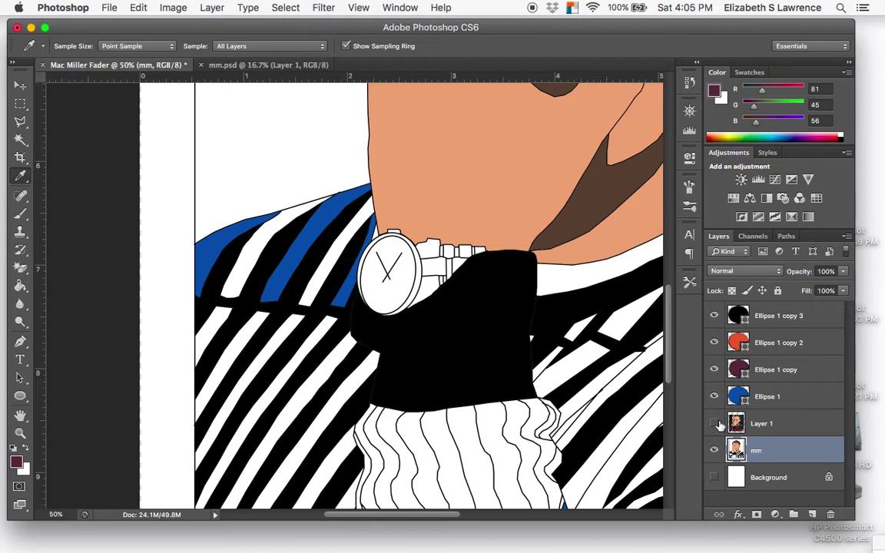
pyautogui.click(20, 287)
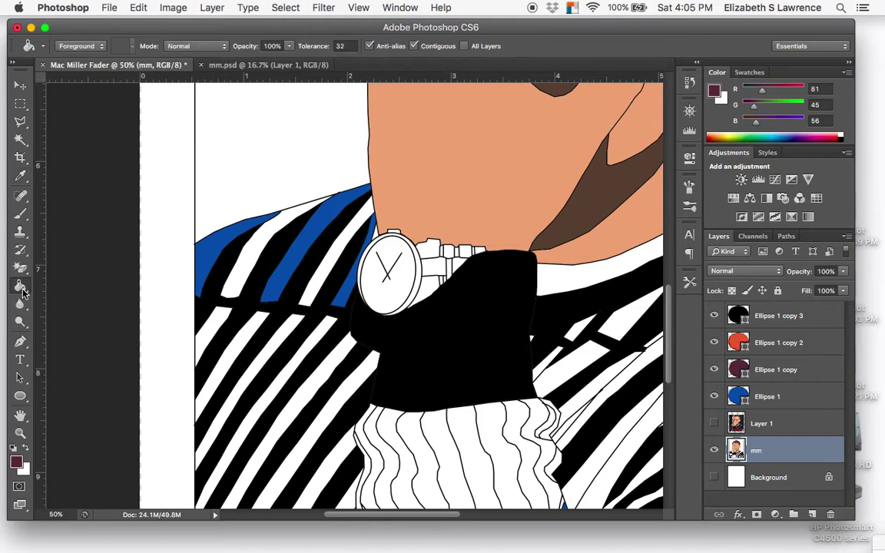
pyautogui.click(714, 424)
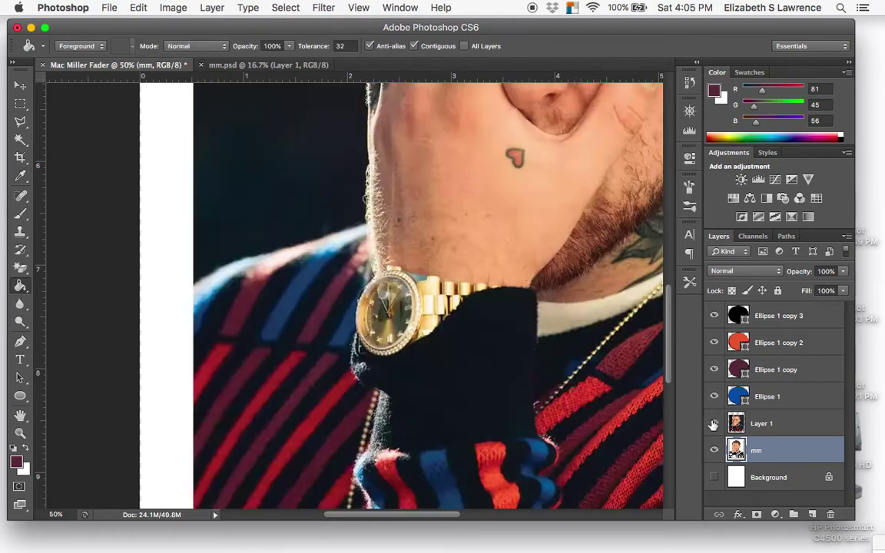
pyautogui.click(714, 424)
pyautogui.click(223, 253)
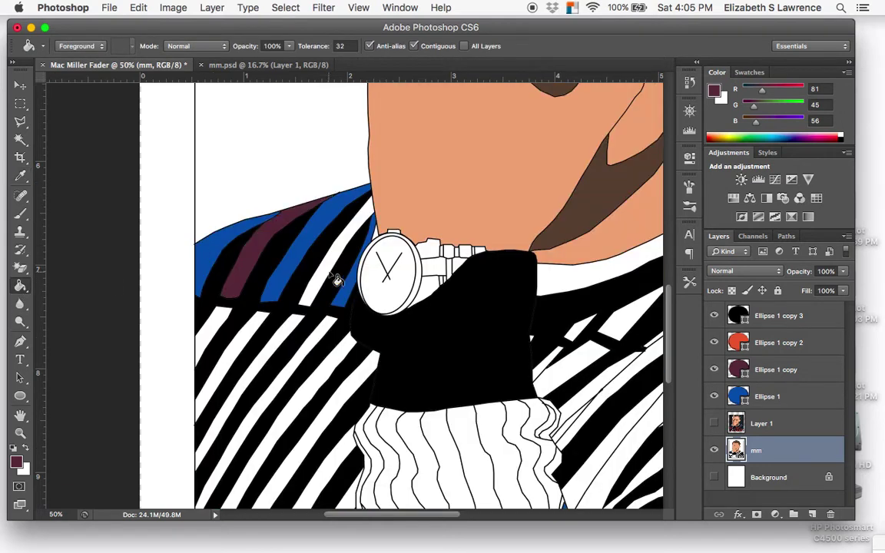
# - Check the Layer 1 photo and fill four alternating long diagonal stripes below the watch-side shoulder with maroon
pyautogui.scroll(-5, 338, 288)
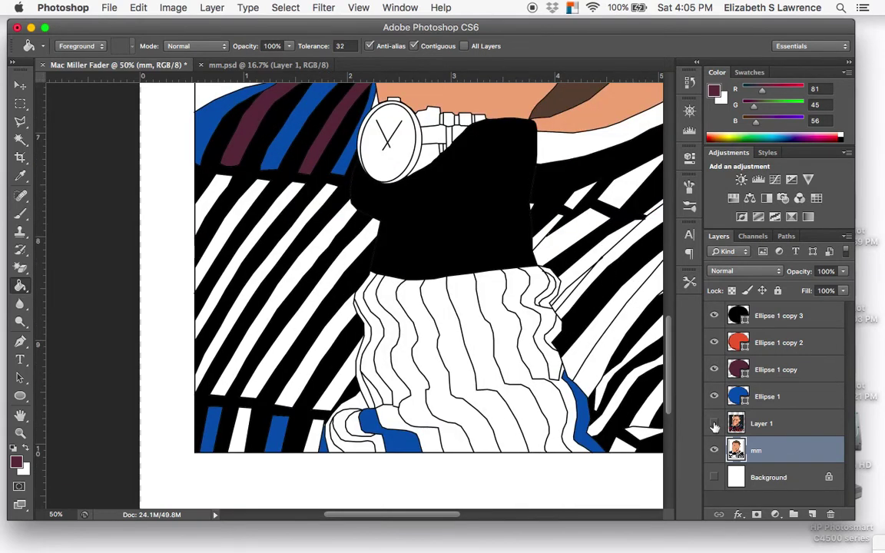
pyautogui.click(714, 424)
pyautogui.click(715, 425)
pyautogui.click(251, 206)
pyautogui.click(282, 204)
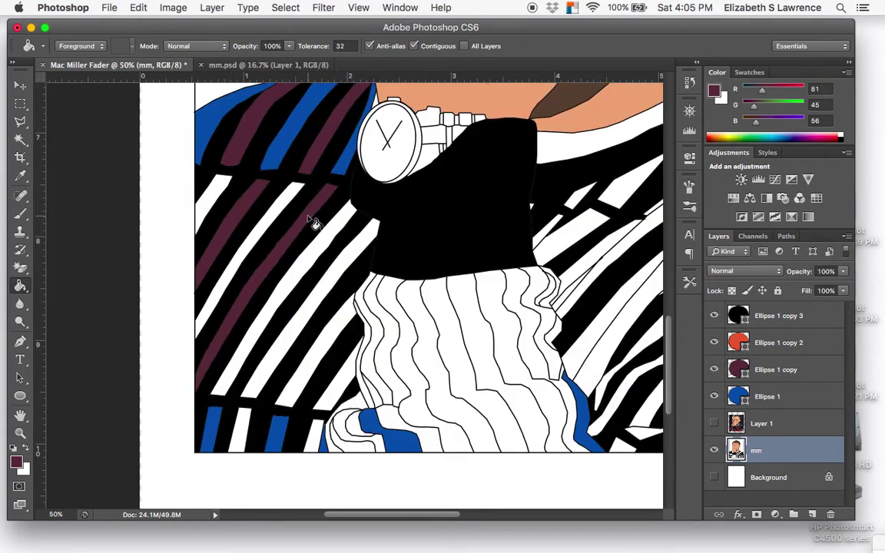
pyautogui.click(352, 261)
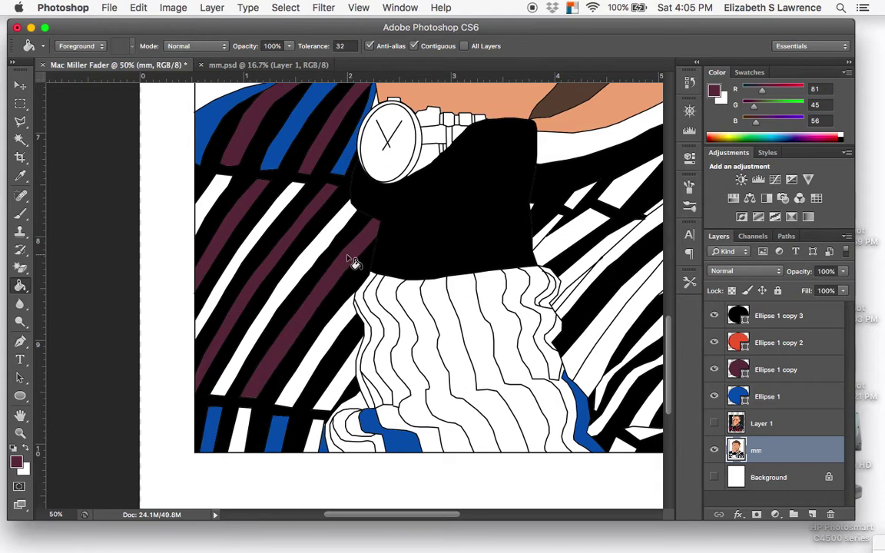
pyautogui.click(347, 387)
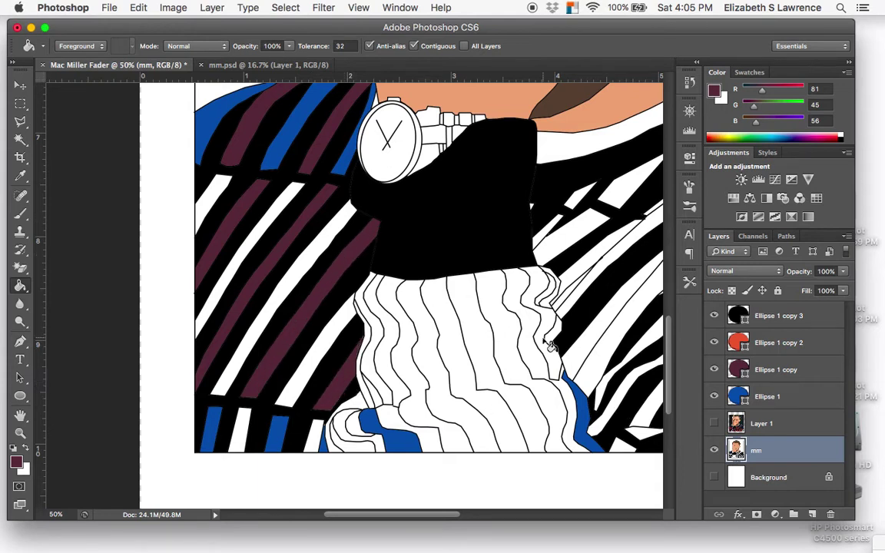
# - Check the stripes across the chest in the Layer 1 photo and fill the small sliver on the opposite shoulder's top edge with maroon
pyautogui.hscroll(5, 561, 345)
pyautogui.click(715, 424)
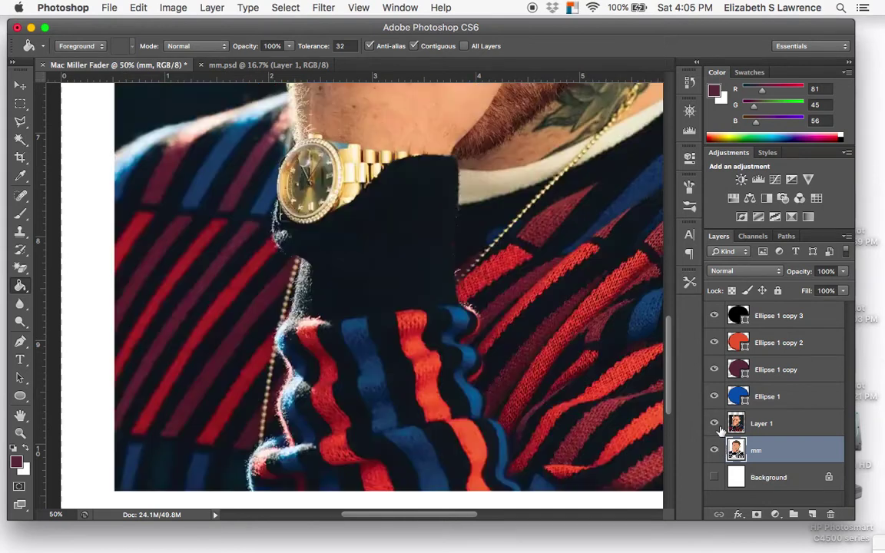
pyautogui.click(712, 419)
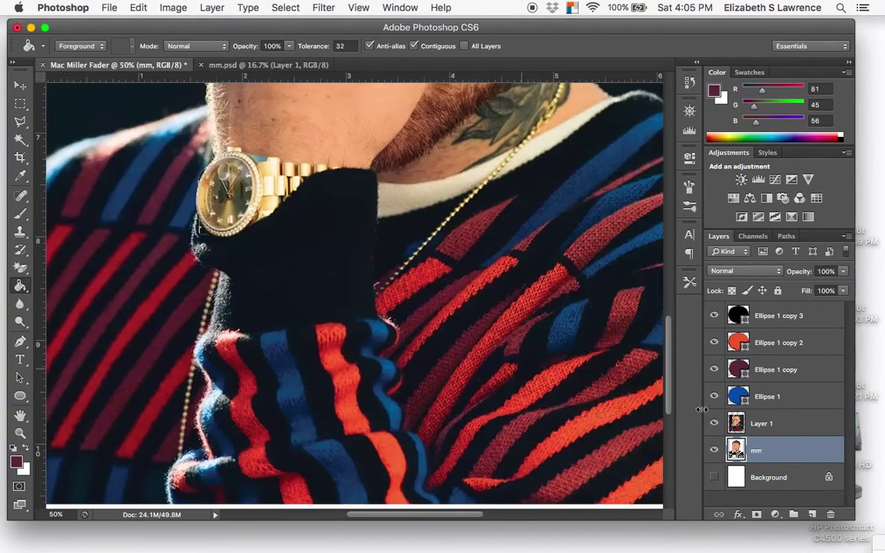
pyautogui.hscroll(6, 484, 366)
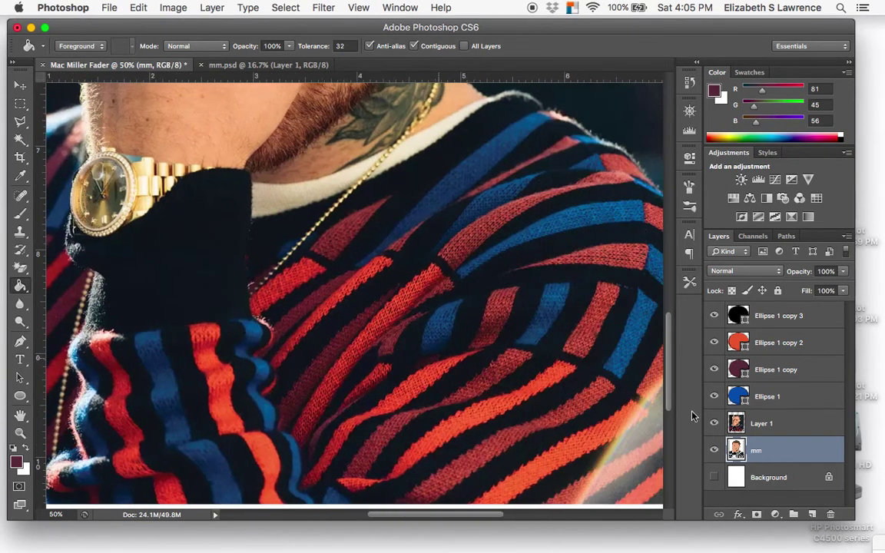
pyautogui.click(715, 423)
pyautogui.hscroll(5, 538, 262)
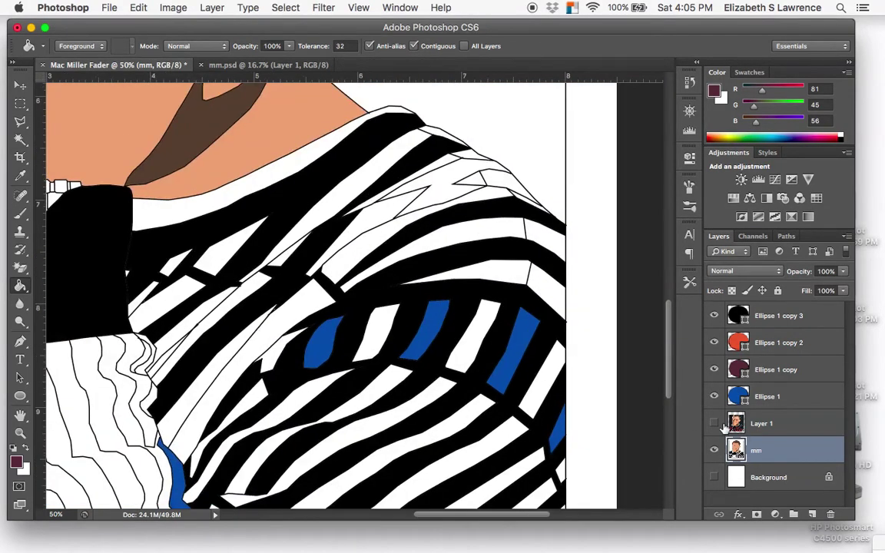
pyautogui.click(715, 423)
pyautogui.click(716, 423)
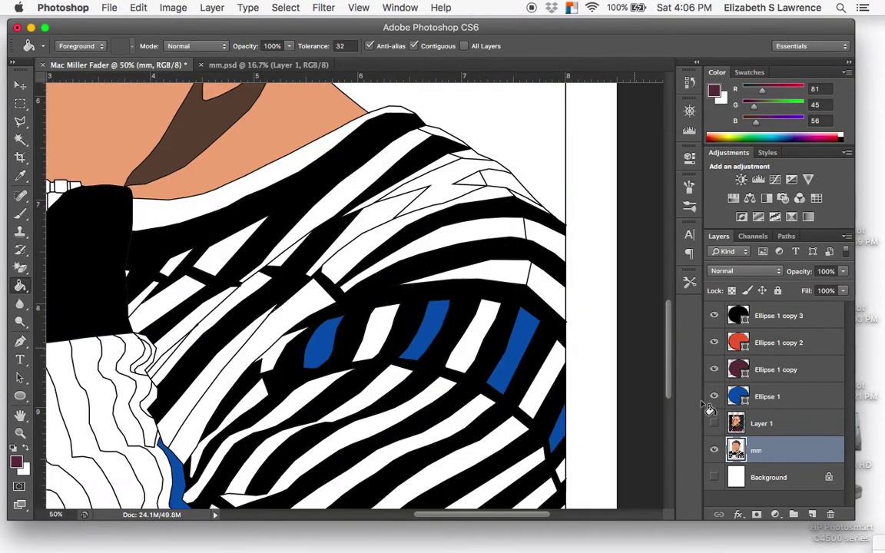
pyautogui.click(424, 131)
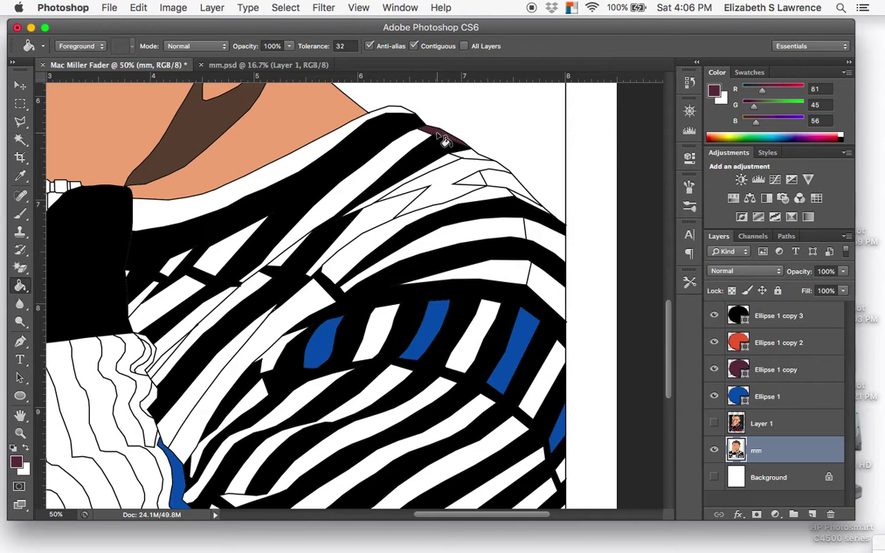
# - Sample blue from a filled sleeve-band stripe and fill the long diagonal stripe running down from the shoulder below the collar
pyautogui.click(21, 176)
pyautogui.click(315, 343)
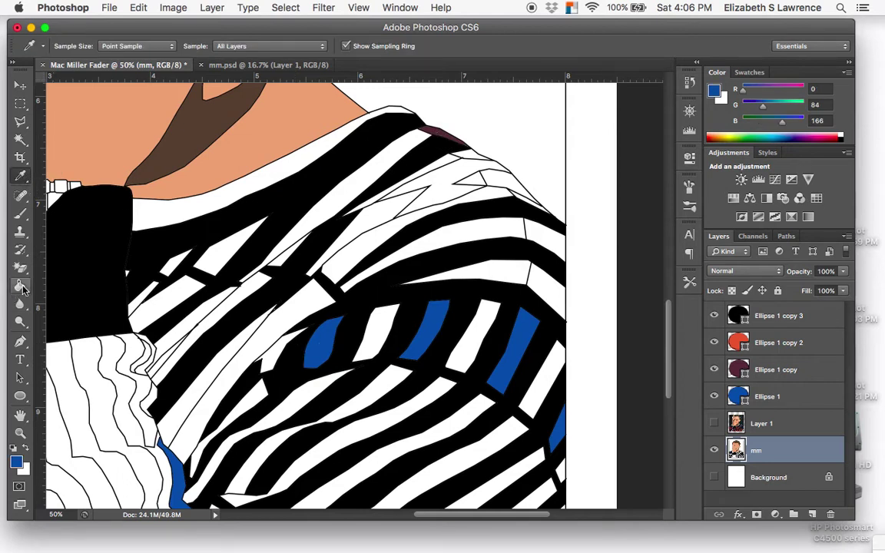
pyautogui.click(21, 286)
pyautogui.click(383, 183)
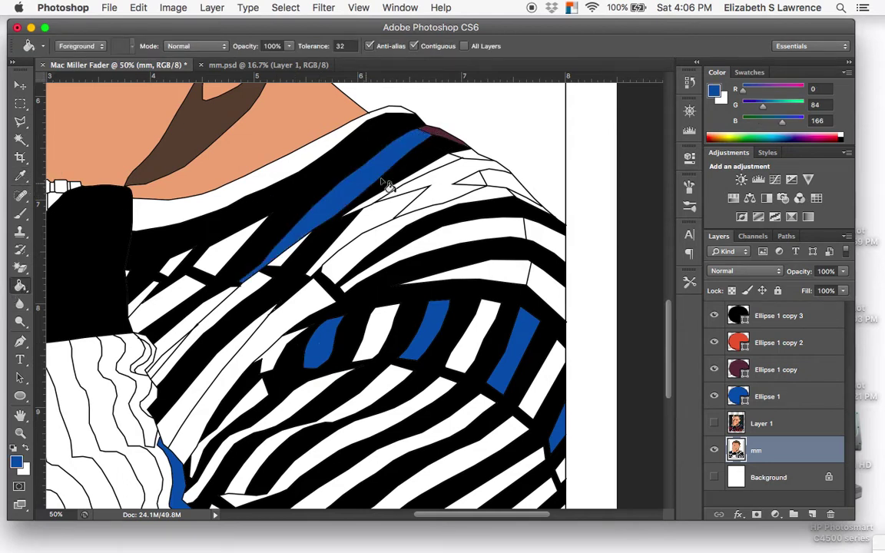
# - Check the Layer 1 photo, sample maroon from the sliver on the shoulder's edge and fill the short stripe below the collar beside the long blue one
pyautogui.click(715, 425)
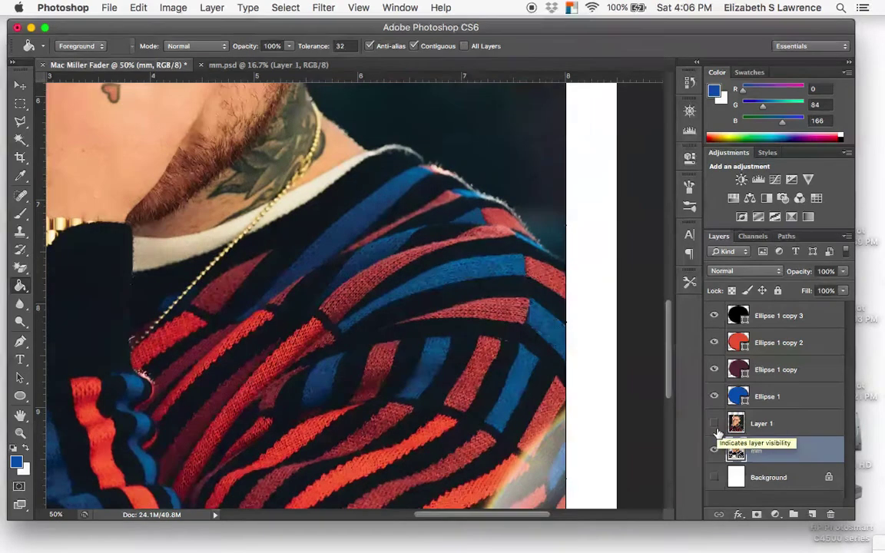
pyautogui.click(714, 423)
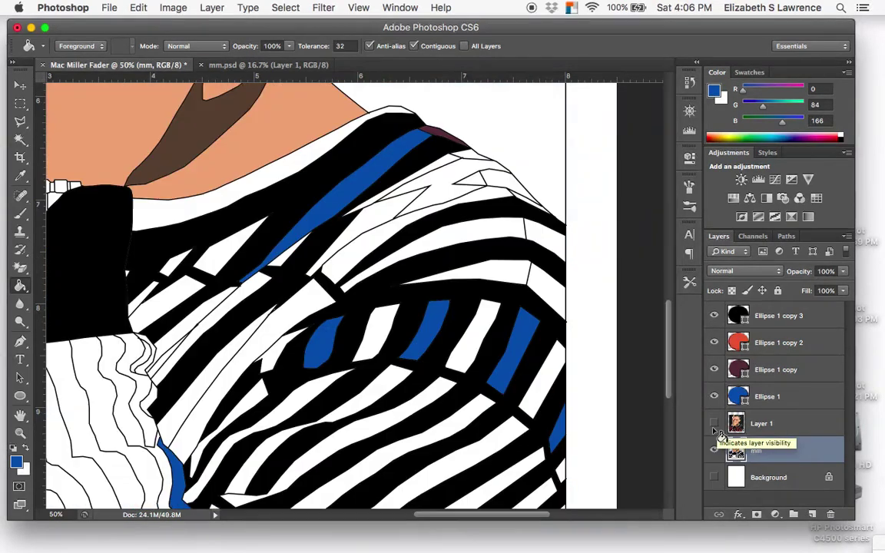
pyautogui.click(20, 173)
pyautogui.click(437, 133)
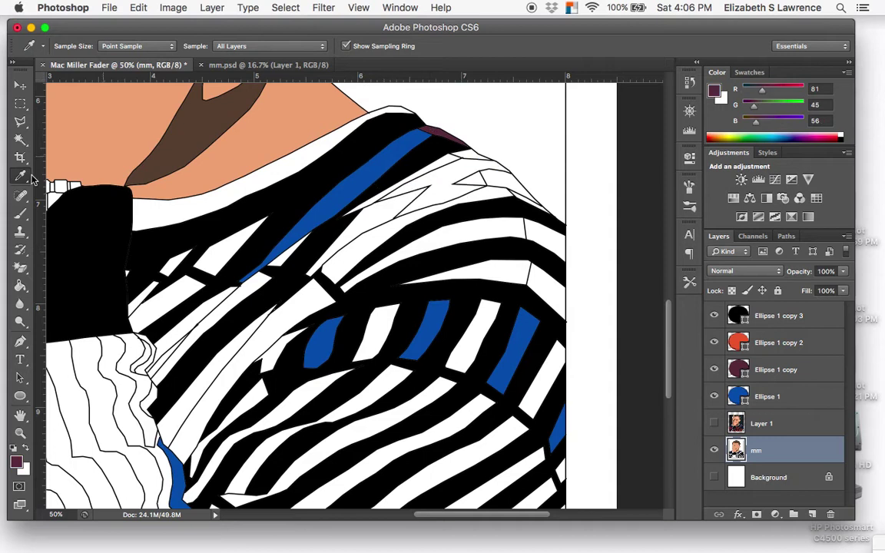
pyautogui.click(20, 286)
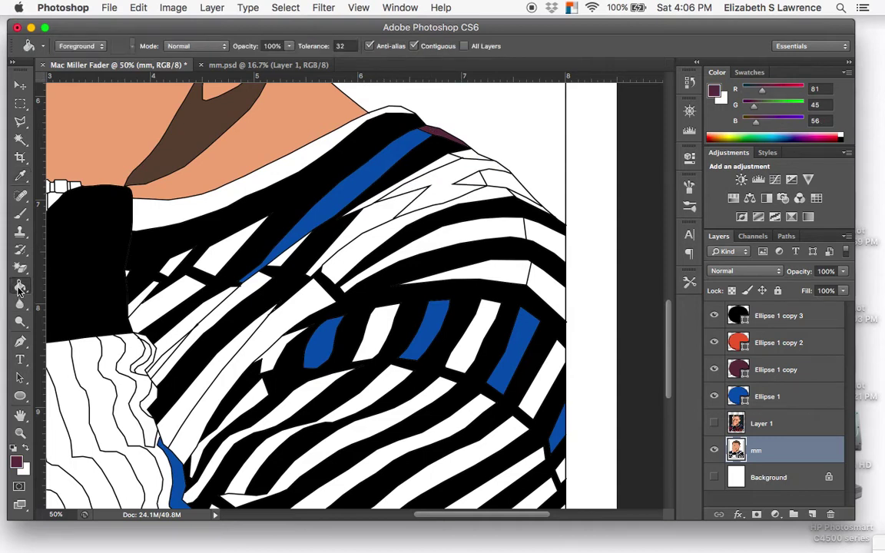
pyautogui.click(715, 423)
pyautogui.click(715, 424)
pyautogui.click(225, 262)
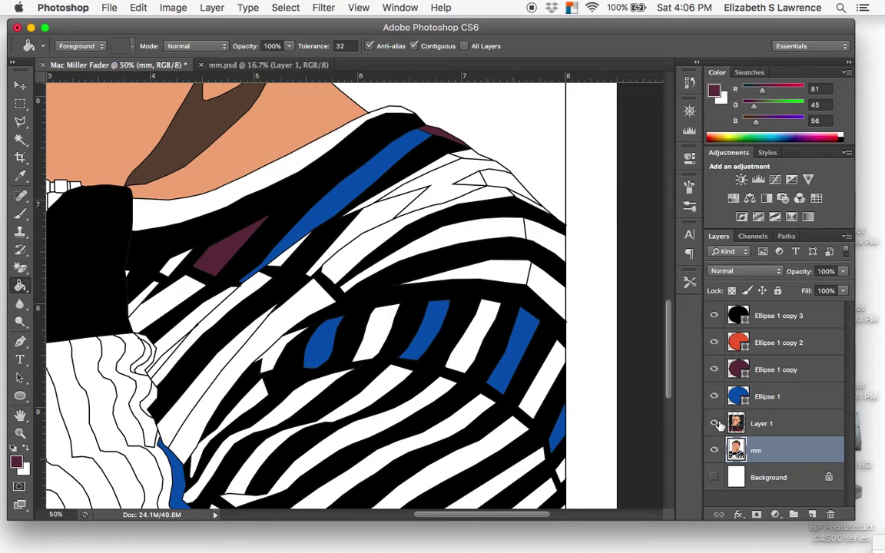
# - Check the Layer 1 photo and fill the small stripe beside the black cuff and the long diagonal chest stripe above the blue forearm edge with maroon
pyautogui.click(714, 423)
pyautogui.click(715, 424)
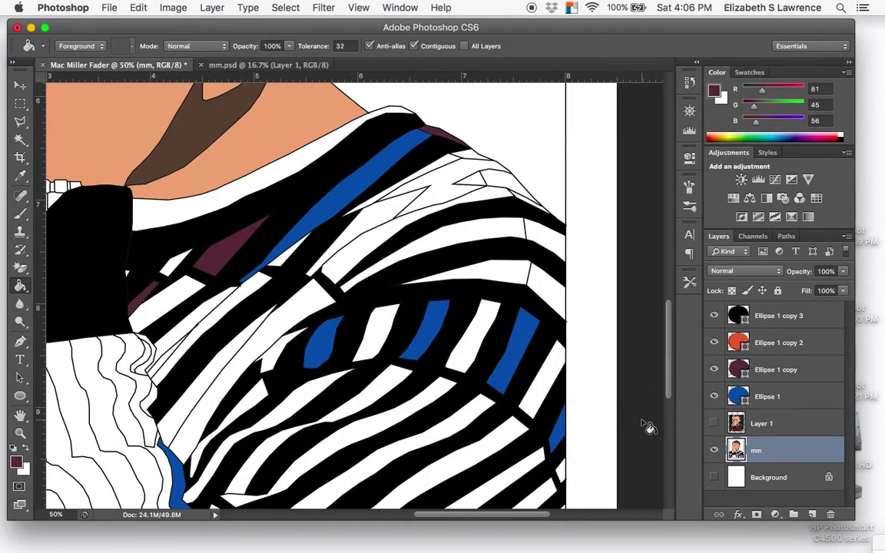
pyautogui.click(714, 424)
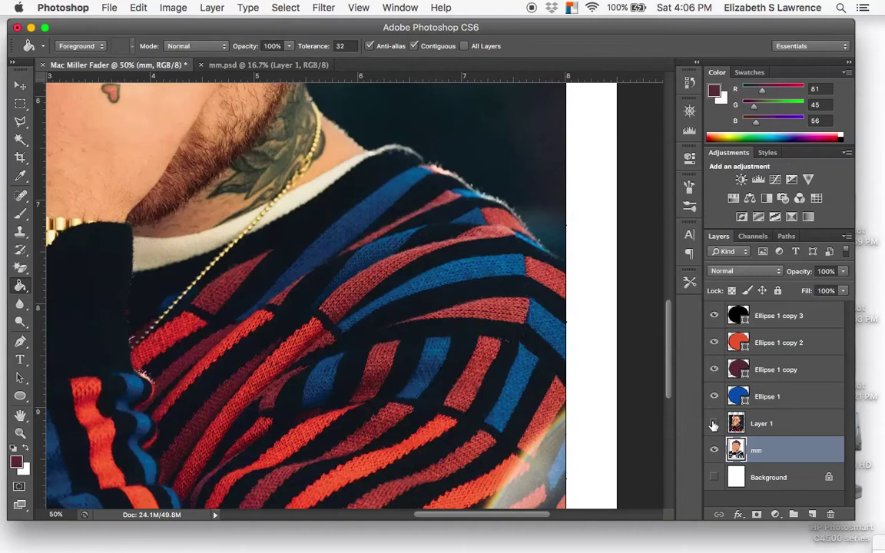
pyautogui.click(714, 424)
pyautogui.click(194, 342)
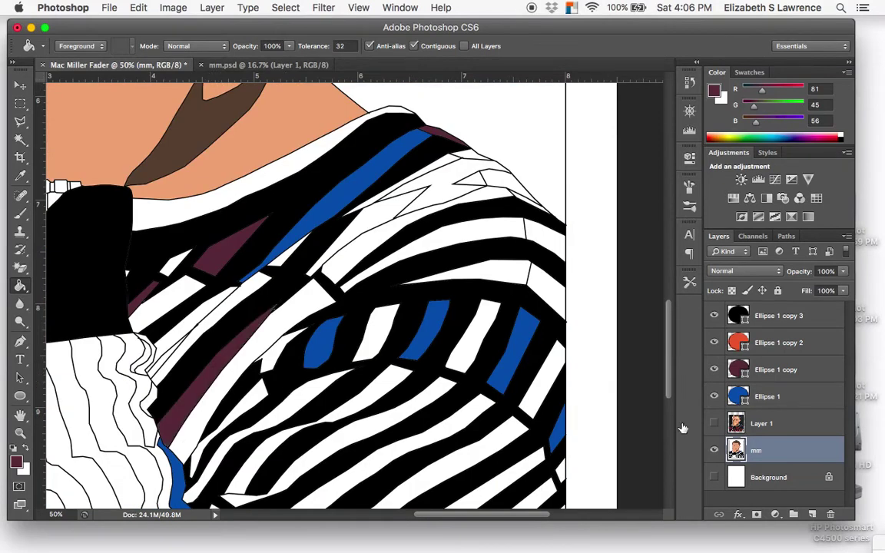
# - Check the Layer 1 photo and fill the short stripe beside the first blue sleeve-band stripe and the jagged stripe just below it with maroon
pyautogui.click(715, 424)
pyautogui.click(715, 424)
pyautogui.click(252, 327)
pyautogui.scroll(-5, 367, 387)
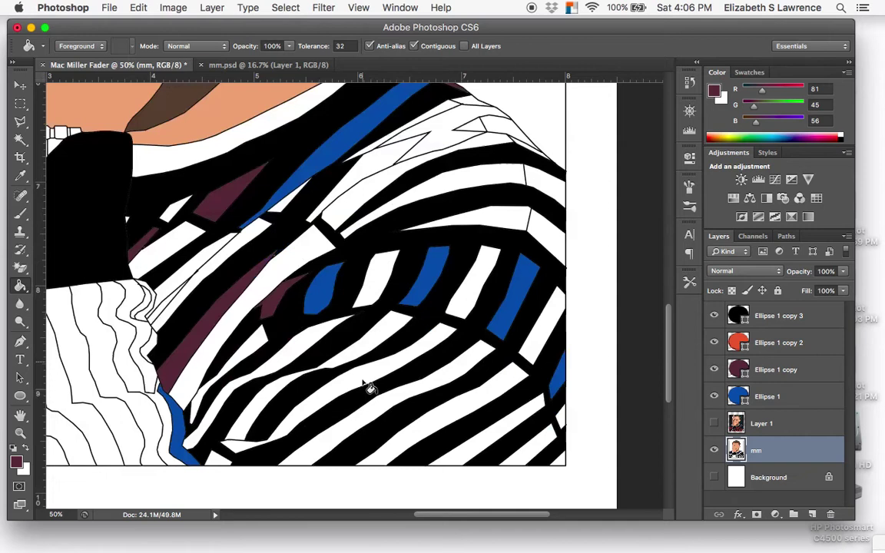
pyautogui.click(714, 425)
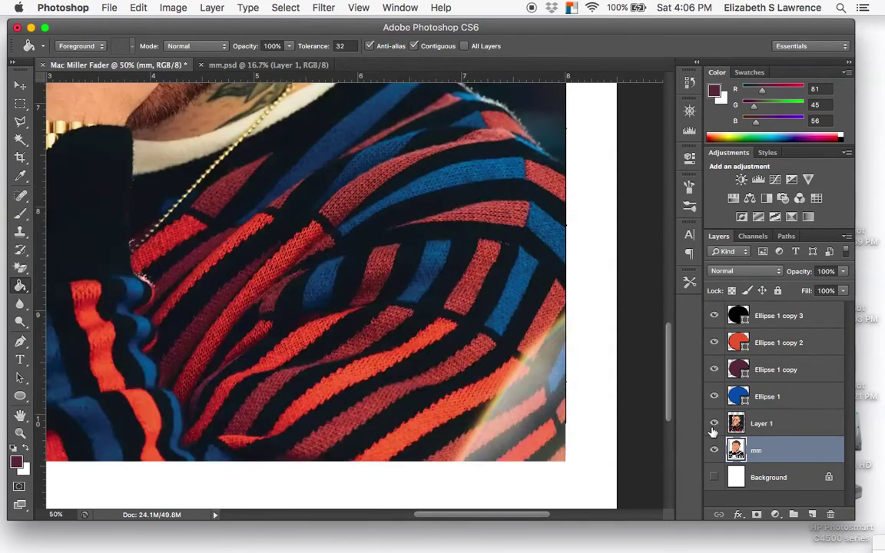
pyautogui.click(714, 425)
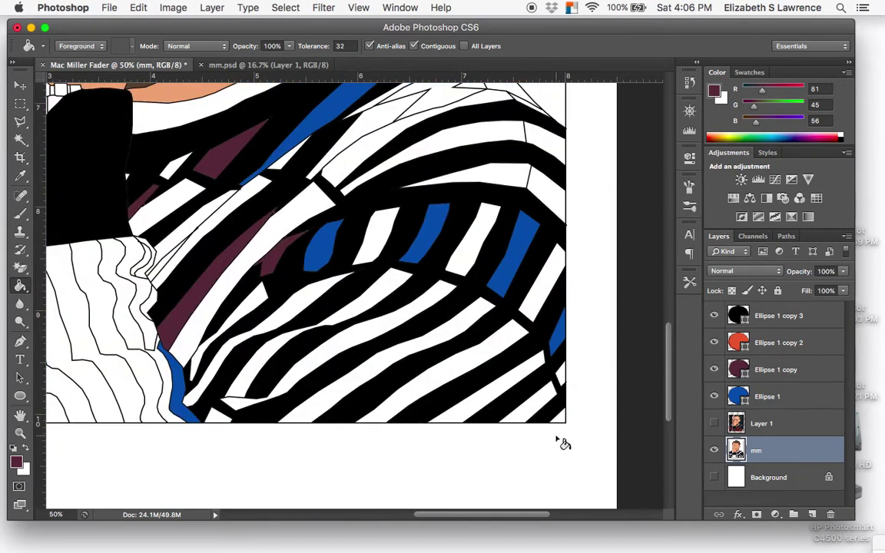
pyautogui.click(714, 423)
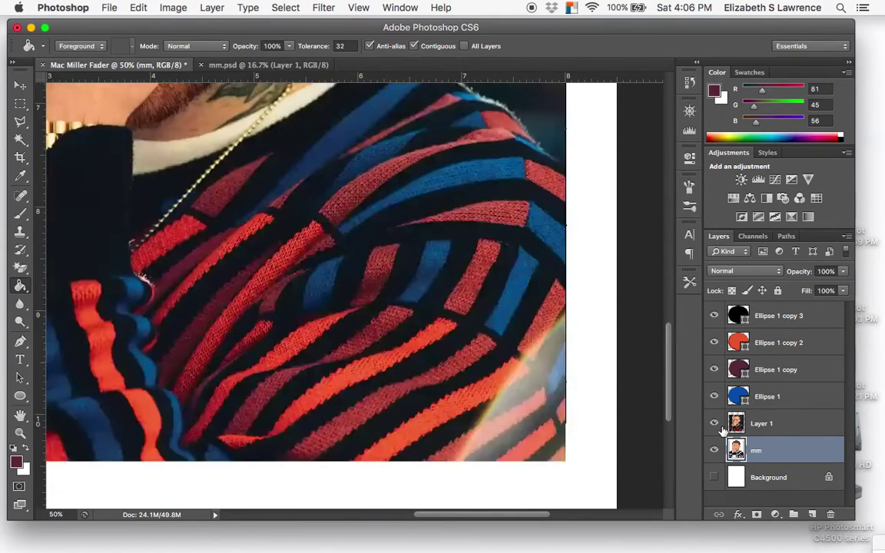
pyautogui.click(715, 424)
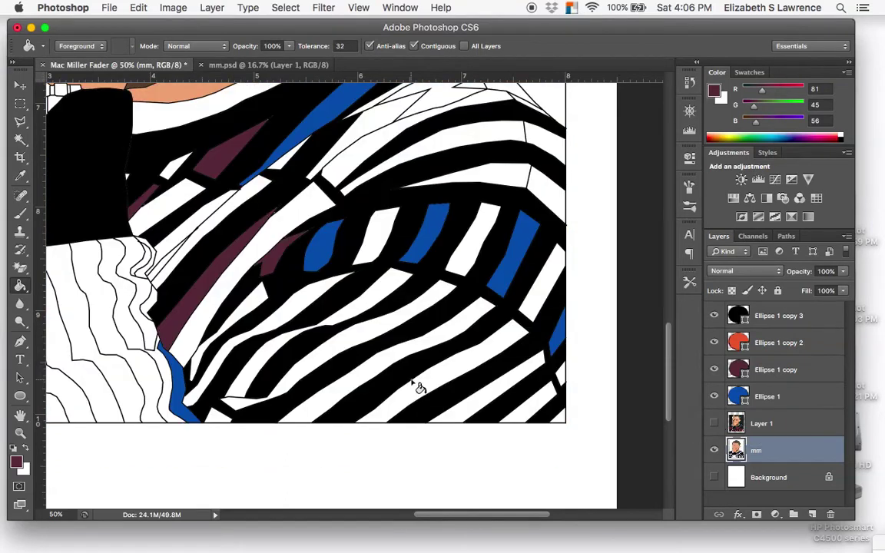
pyautogui.click(252, 311)
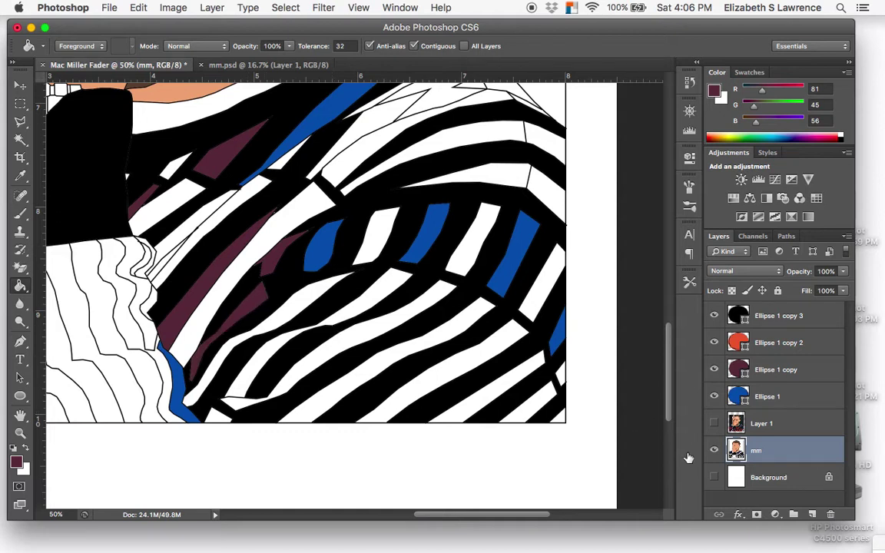
# - Check the Layer 1 photo and fill three alternating long diagonal stripes below the blue-striped sleeve band with maroon
pyautogui.click(714, 423)
pyautogui.click(715, 425)
pyautogui.click(350, 267)
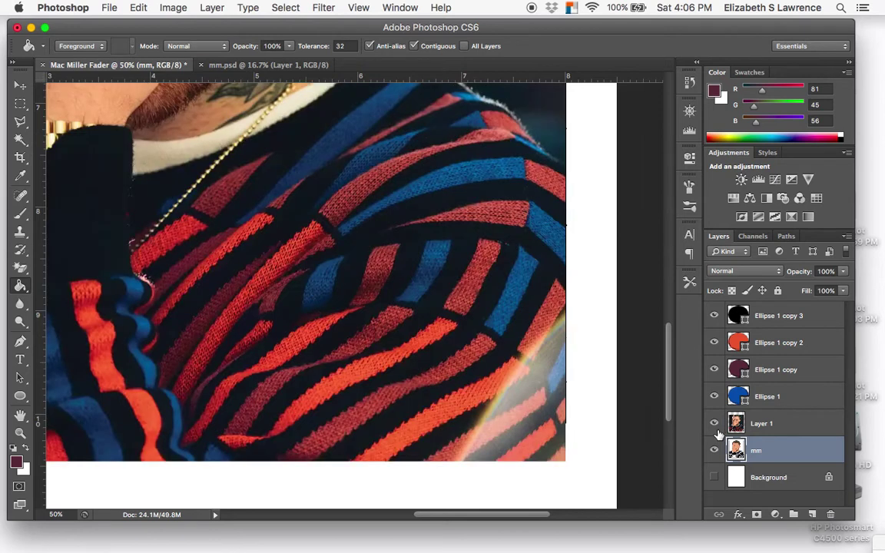
pyautogui.click(714, 424)
pyautogui.click(444, 300)
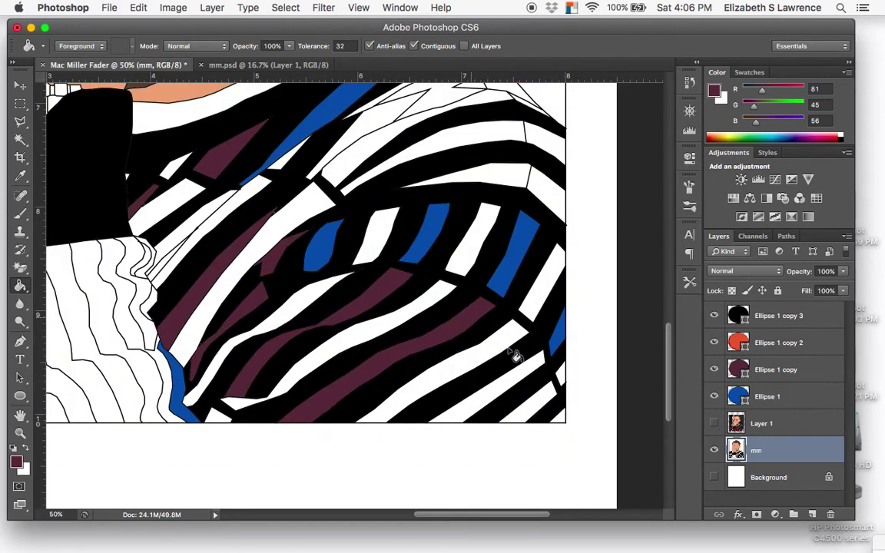
pyautogui.click(483, 351)
# - Sample red from the palette circle above the head and fill the four white long diagonal stripes below the watch-side shoulder, checking the Layer 1 photo
pyautogui.hscroll(-3, 412, 285)
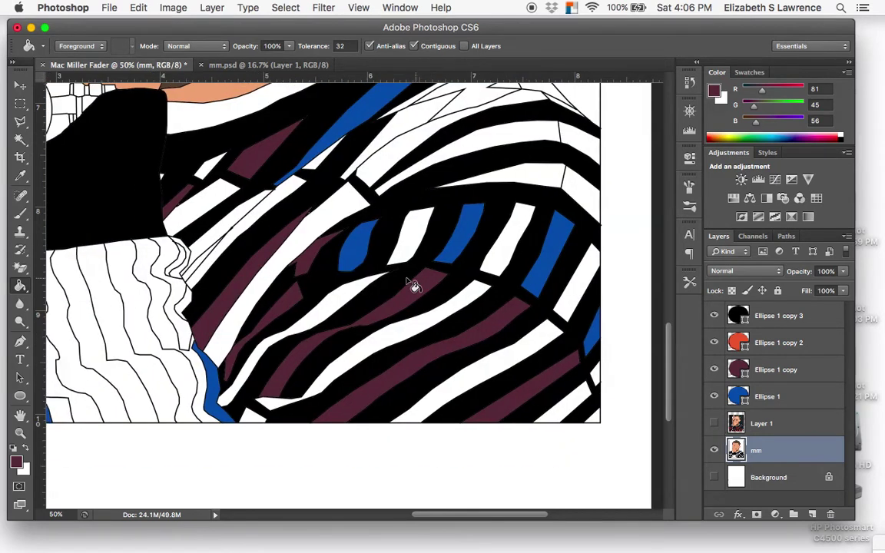
pyautogui.scroll(15, 413, 285)
pyautogui.hscroll(-8, 412, 285)
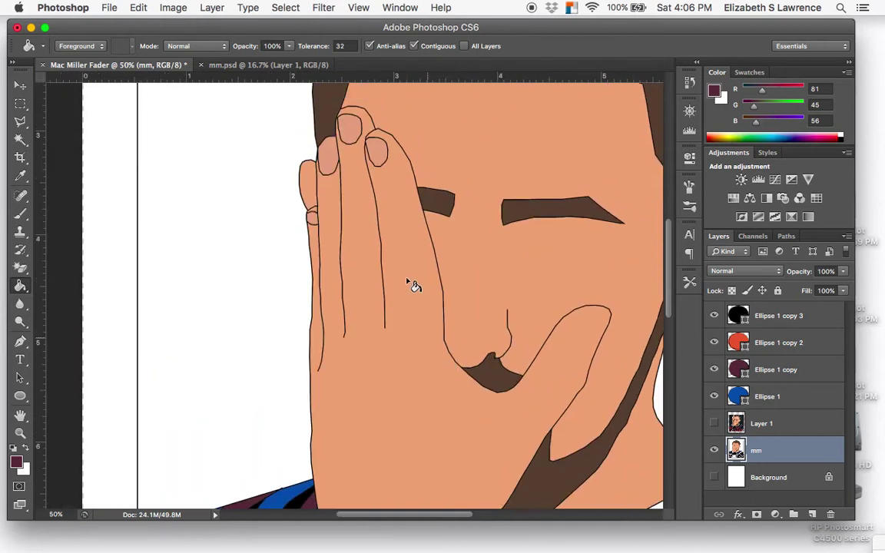
pyautogui.scroll(5, 412, 285)
pyautogui.hscroll(4, 412, 285)
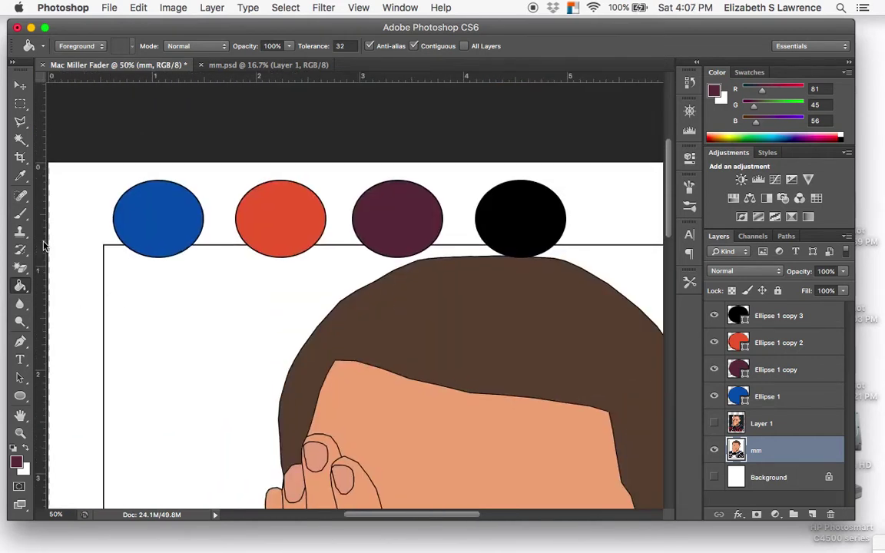
pyautogui.click(20, 175)
pyautogui.click(311, 218)
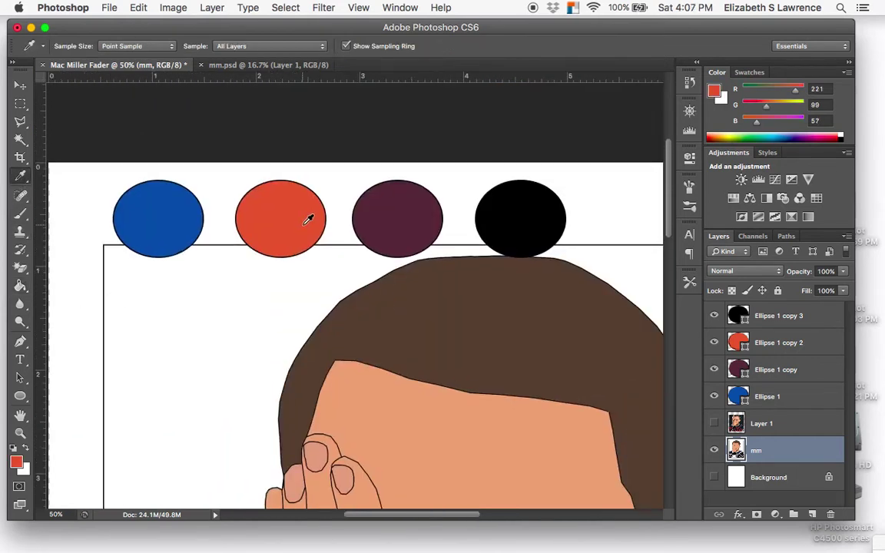
pyautogui.scroll(-2, 310, 219)
pyautogui.scroll(-20, 391, 286)
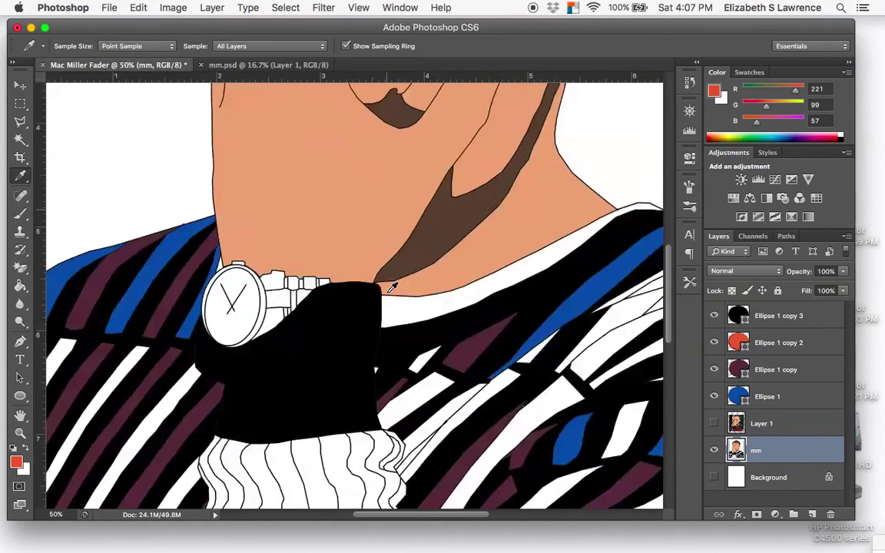
pyautogui.hscroll(3, 392, 288)
pyautogui.scroll(-10, 392, 286)
pyautogui.hscroll(-8, 515, 331)
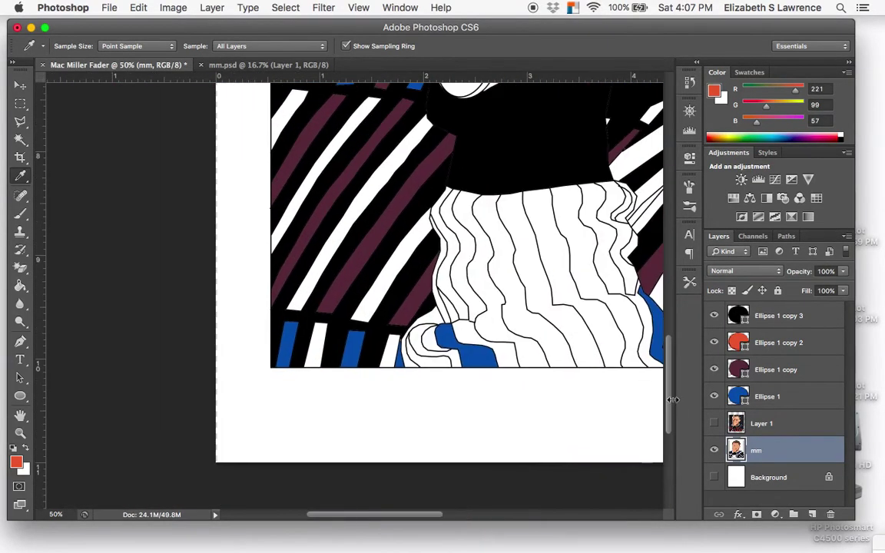
pyautogui.scroll(4, 343, 222)
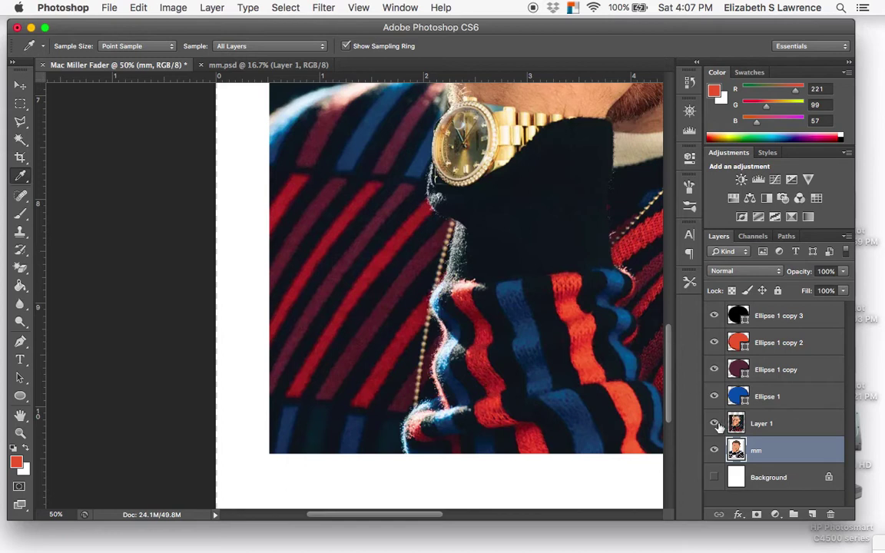
pyautogui.click(714, 424)
pyautogui.click(20, 286)
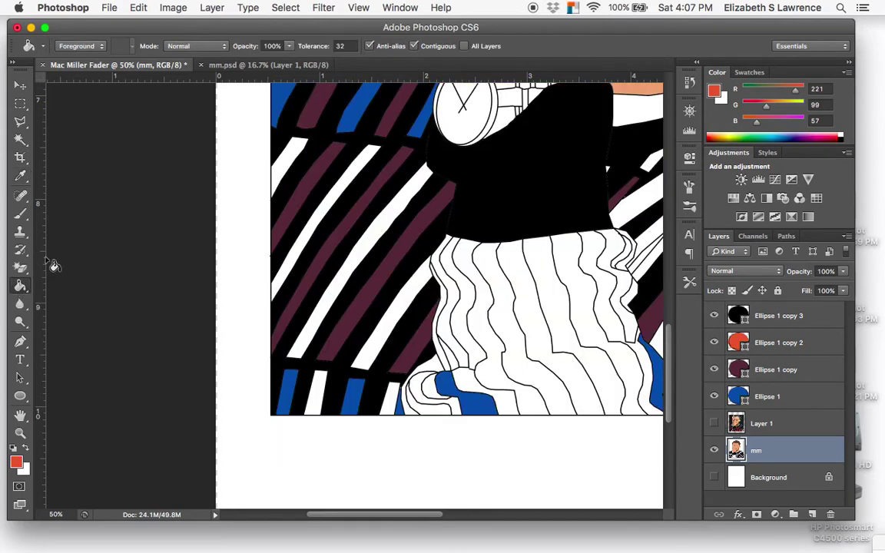
pyautogui.click(293, 157)
pyautogui.click(356, 175)
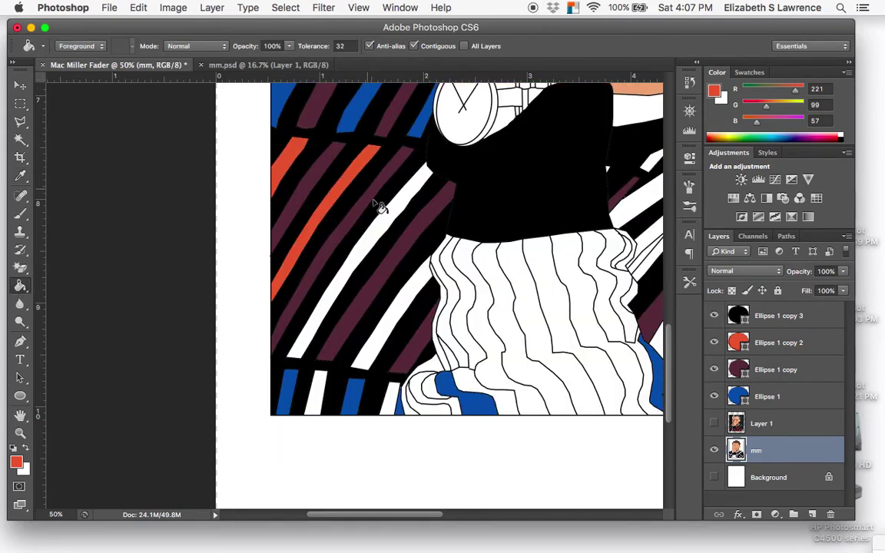
pyautogui.click(381, 225)
pyautogui.click(413, 306)
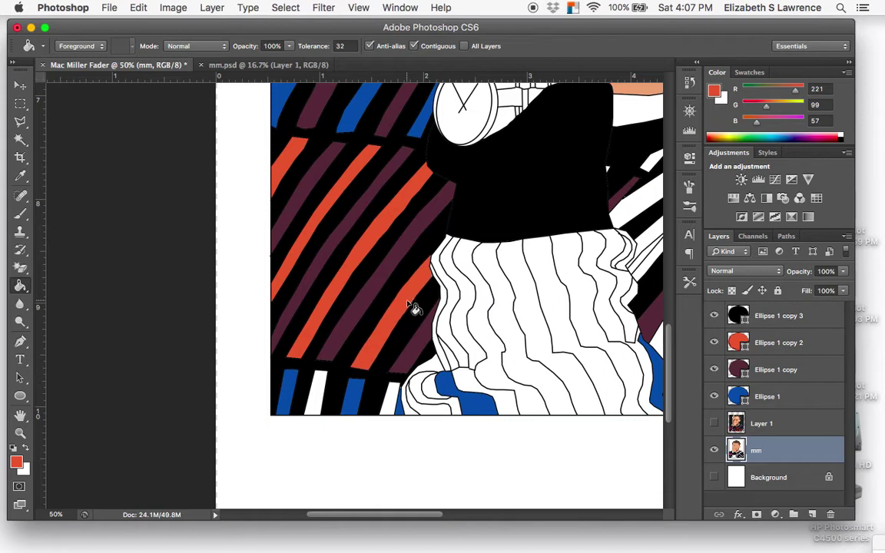
# - Compare the filled drawing with the Layer 1 photo, examining the stripe colors on the forearm and across the chest
pyautogui.click(714, 424)
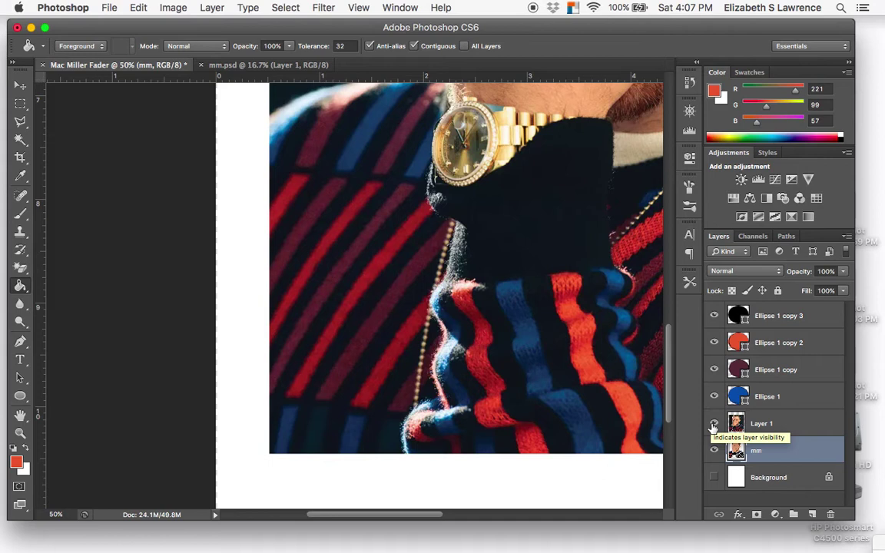
pyautogui.click(714, 425)
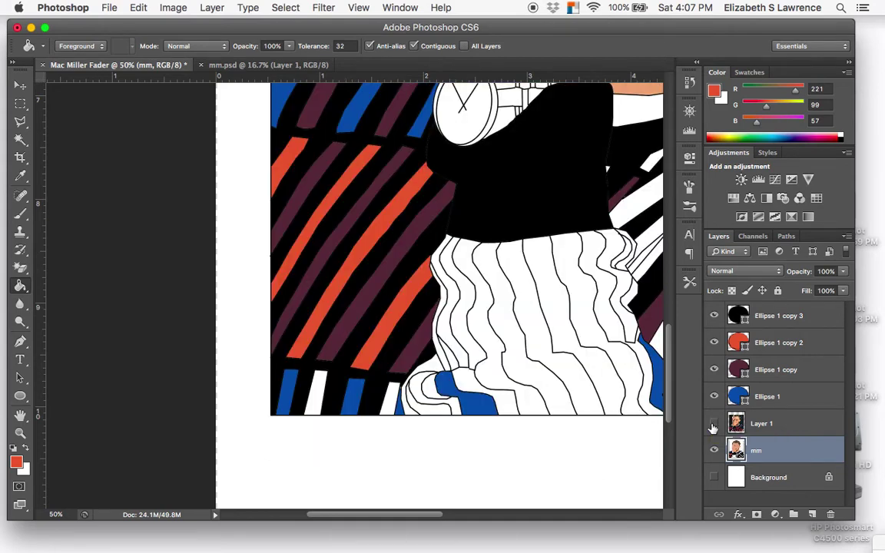
pyautogui.press('super+minus')
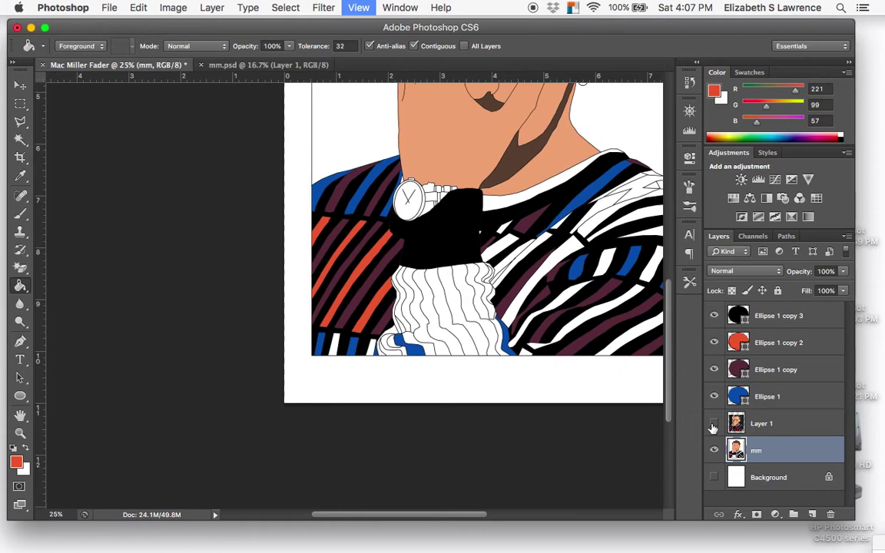
pyautogui.hscroll(3, 533, 381)
pyautogui.press('super+minus')
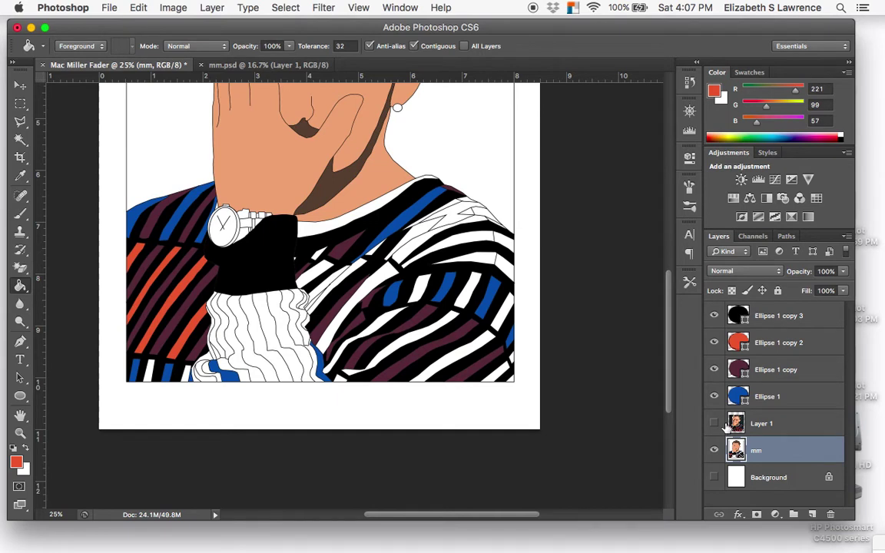
pyautogui.click(716, 424)
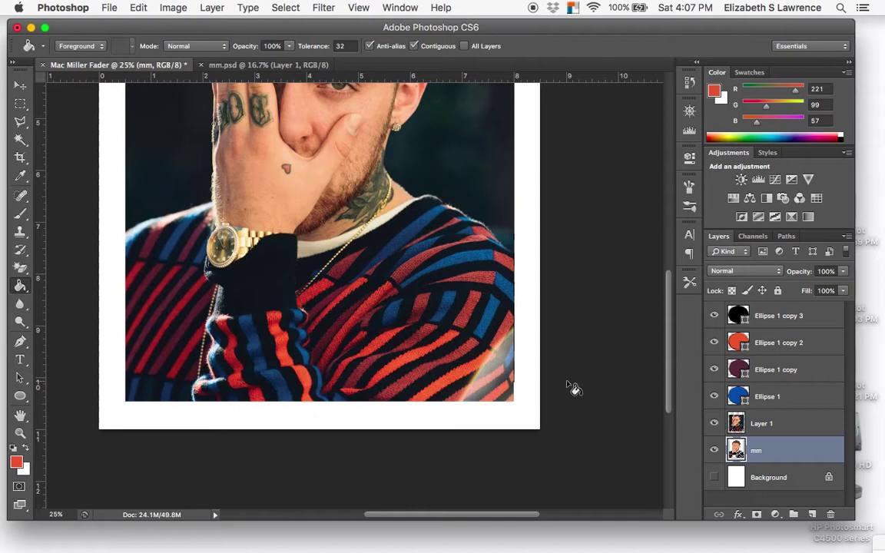
pyautogui.scroll(1, 573, 389)
pyautogui.scroll(-5, 573, 389)
pyautogui.hscroll(-4, 573, 389)
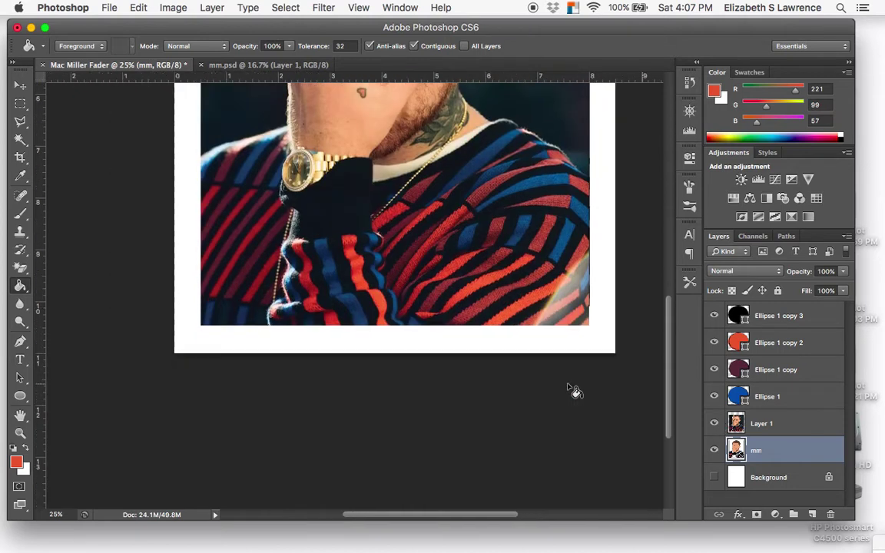
pyautogui.click(714, 425)
pyautogui.click(715, 425)
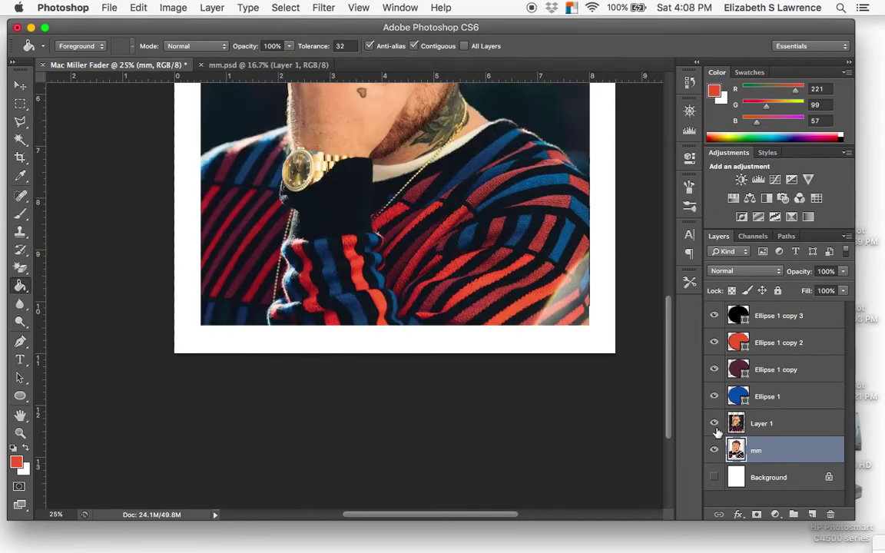
pyautogui.click(706, 431)
pyautogui.click(706, 432)
pyautogui.press('super+equal')
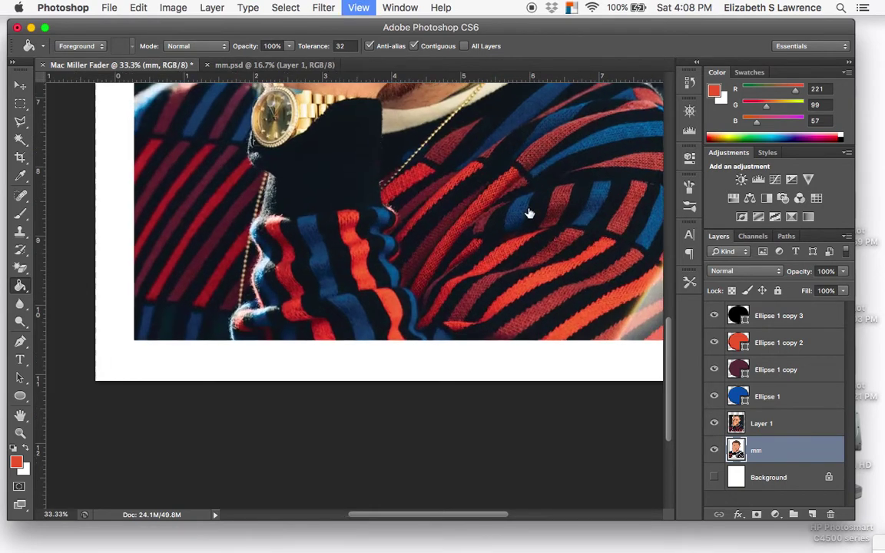
pyautogui.press('super+equal')
pyautogui.scroll(5, 535, 216)
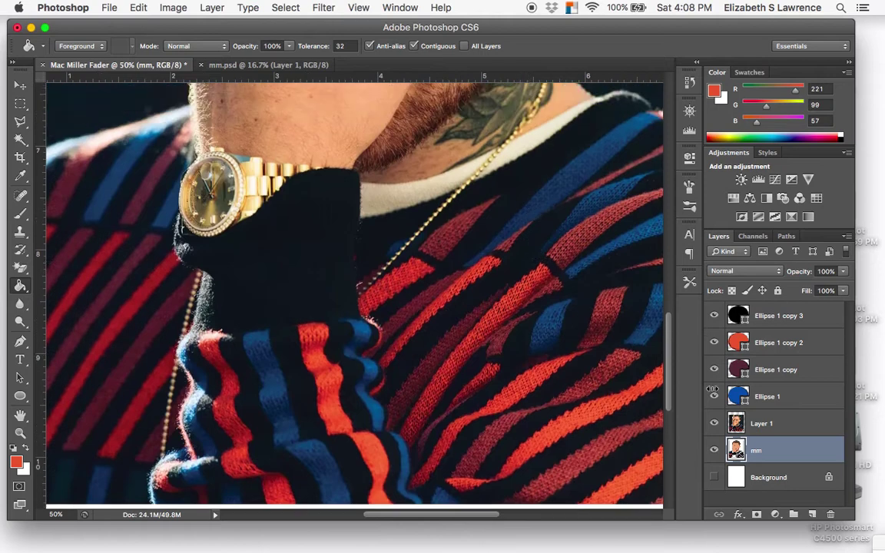
# - Hide the Layer 1 photo, sample blue from a sleeve stripe, and fill the short white stripe beside the maroon one below the collar
pyautogui.click(714, 425)
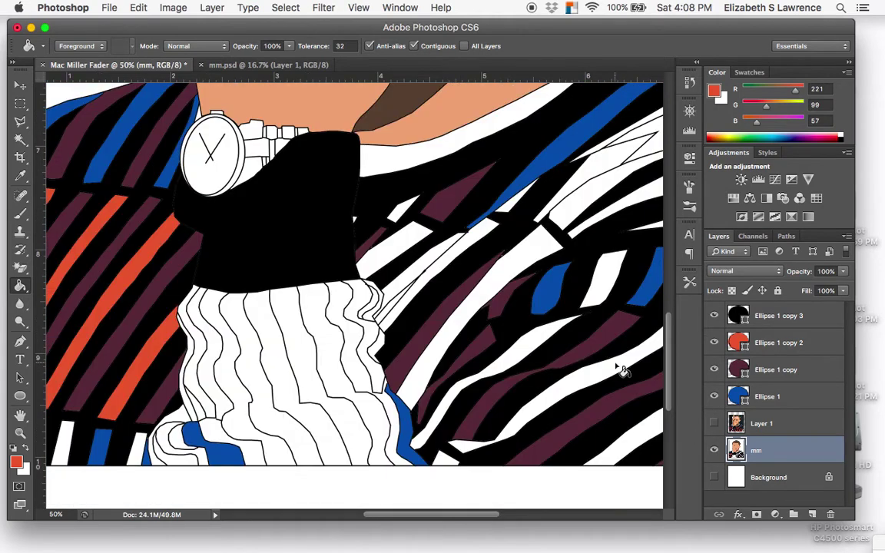
pyautogui.click(20, 175)
pyautogui.click(102, 159)
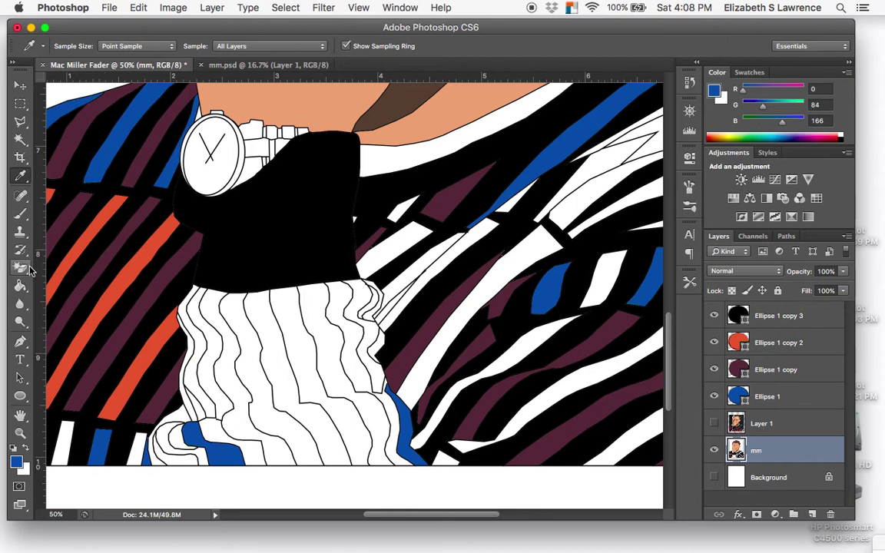
pyautogui.click(20, 285)
pyautogui.click(412, 219)
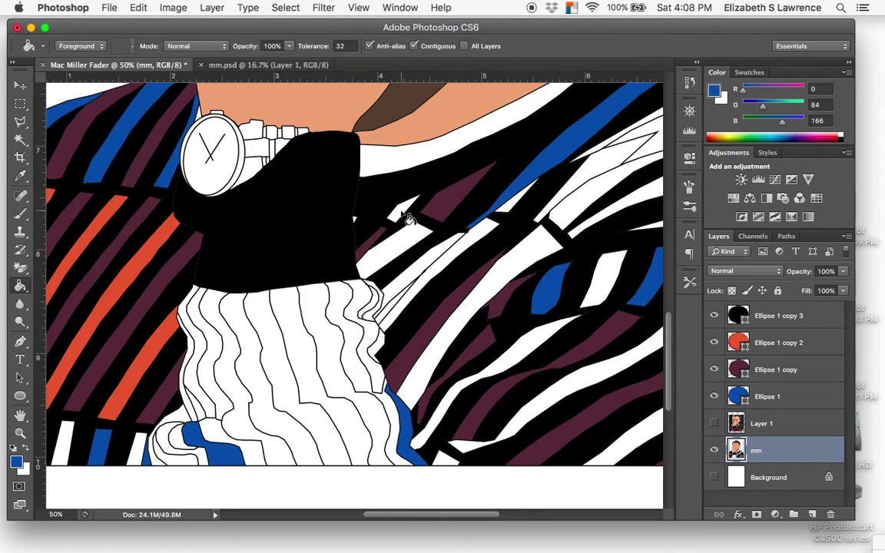
# - Sample red from a sleeve stripe and fill the tiny white sliver at the chest-side edge of the black cuff, undoing the misplaced fill
pyautogui.click(20, 174)
pyautogui.click(98, 197)
pyautogui.click(20, 285)
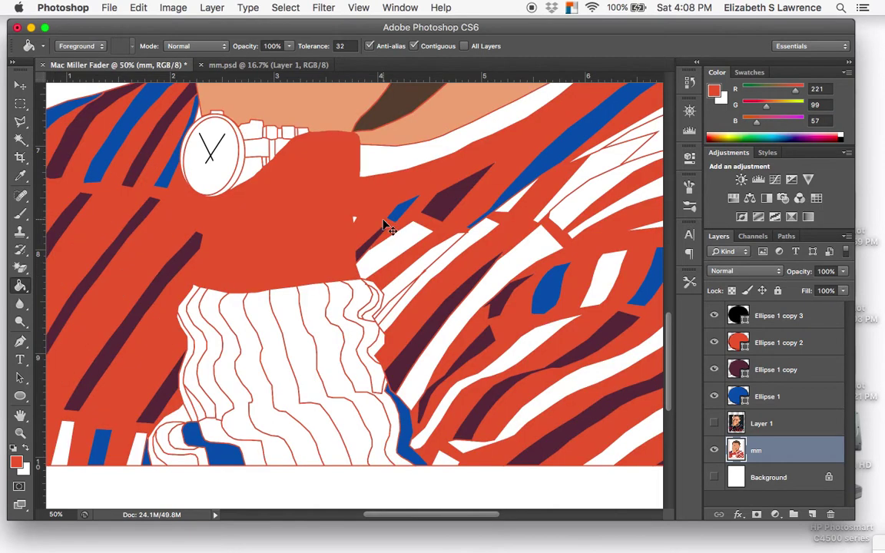
pyautogui.hotkey('ctrl', 'z')
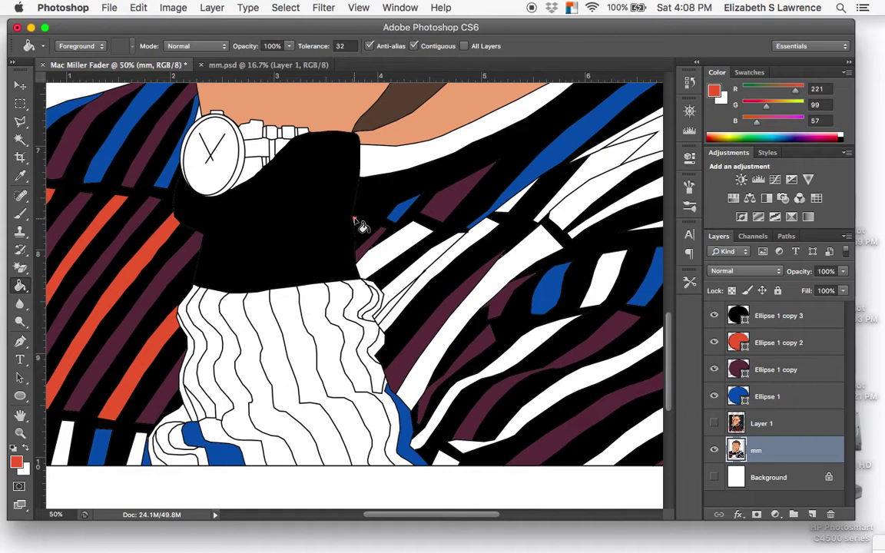
# - Check the Layer 1 photo and fill the long wavy forearm stripe on the chest side below the cuff with red
pyautogui.click(715, 423)
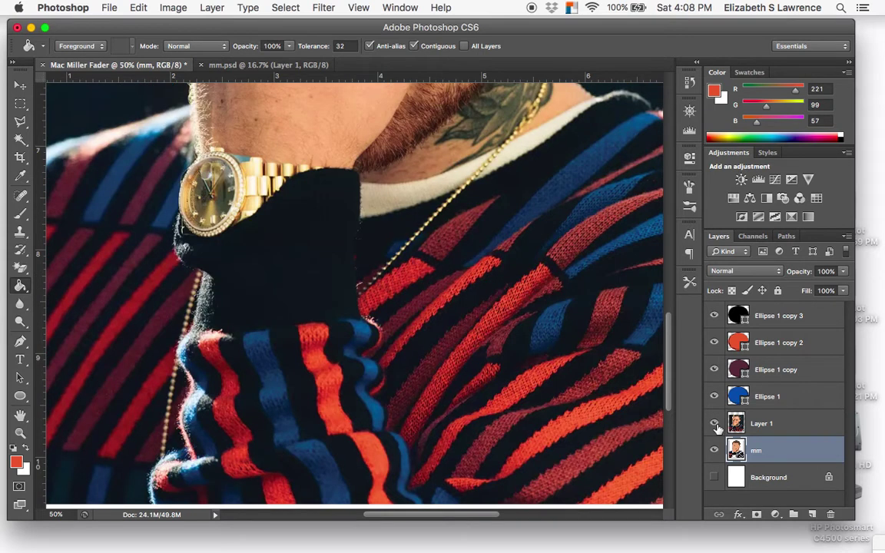
pyautogui.click(326, 331)
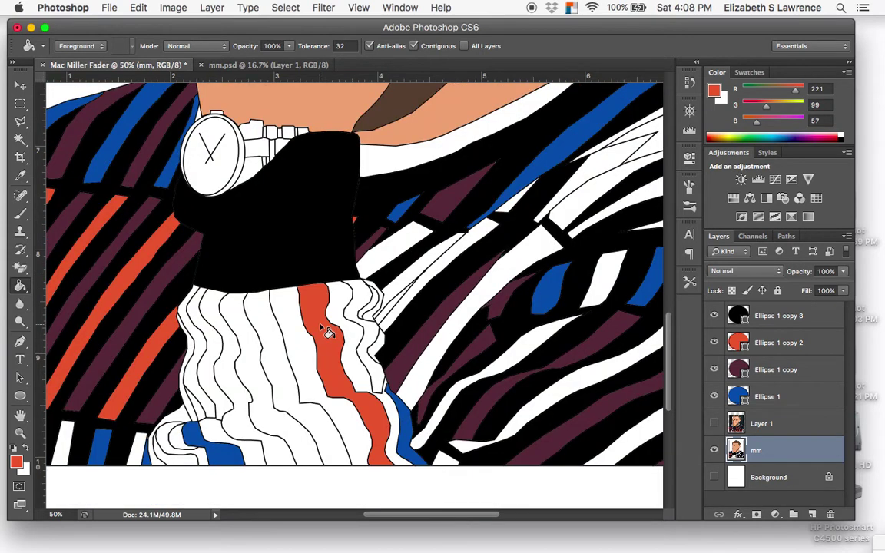
pyautogui.click(715, 425)
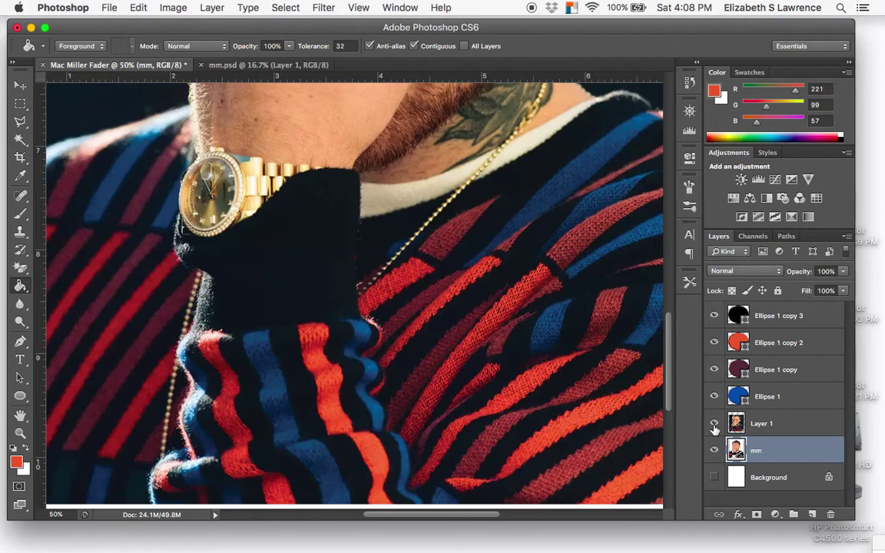
pyautogui.click(715, 425)
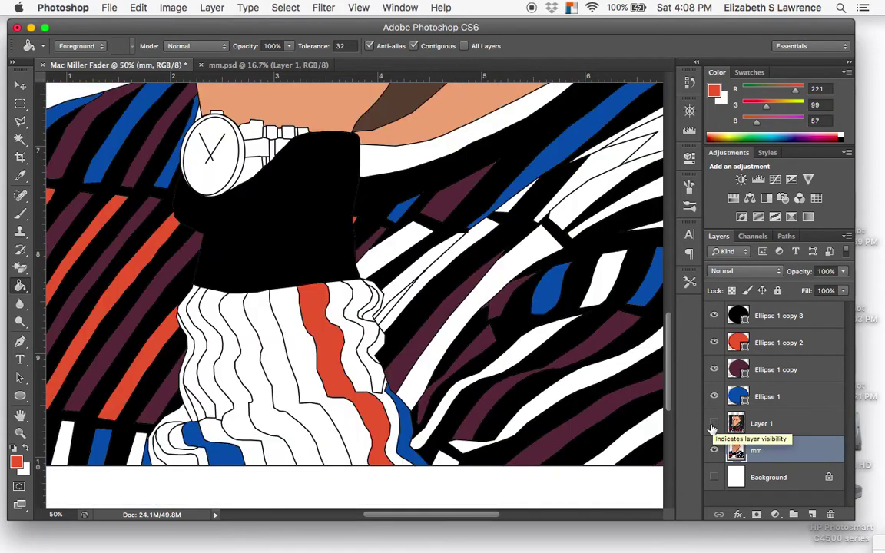
# - Check the Layer 1 photo, sample blue, and fill the long wavy stripe in the middle of the forearm
pyautogui.click(714, 424)
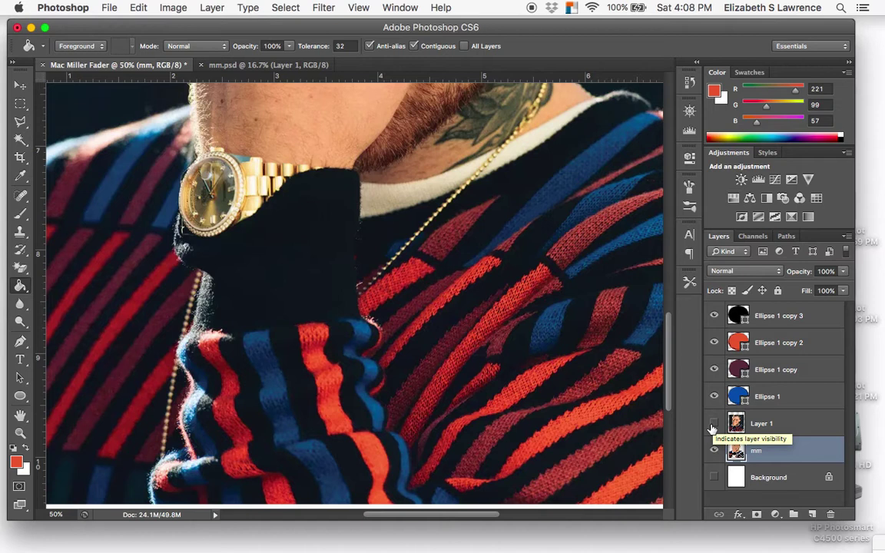
pyautogui.click(714, 424)
pyautogui.click(22, 175)
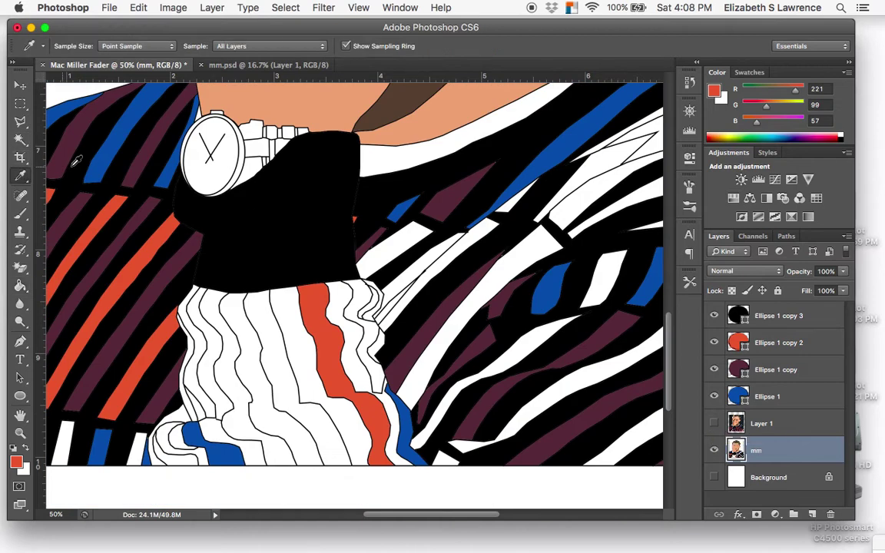
pyautogui.click(81, 149)
pyautogui.click(25, 289)
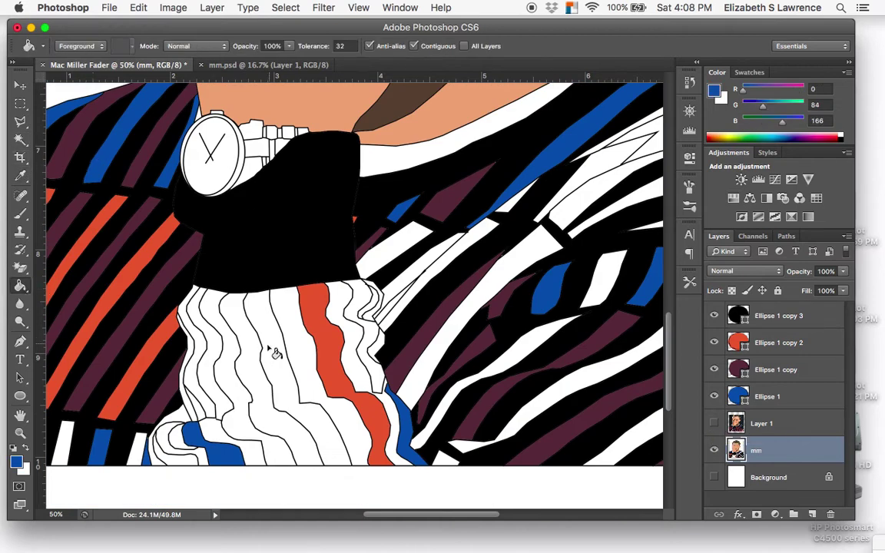
pyautogui.click(249, 316)
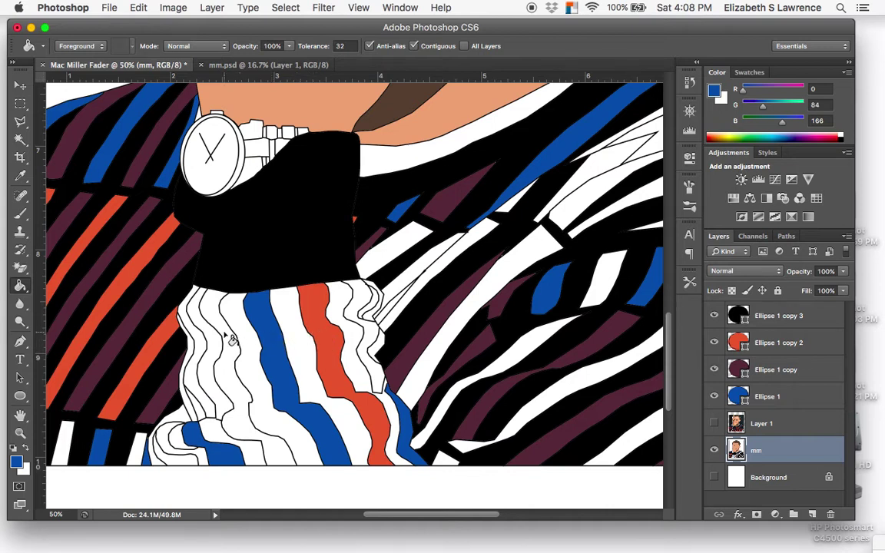
# - Check the Layer 1 photo, sample black from the cuff, and fill the white bands on both sides of the middle blue forearm stripe
pyautogui.click(714, 424)
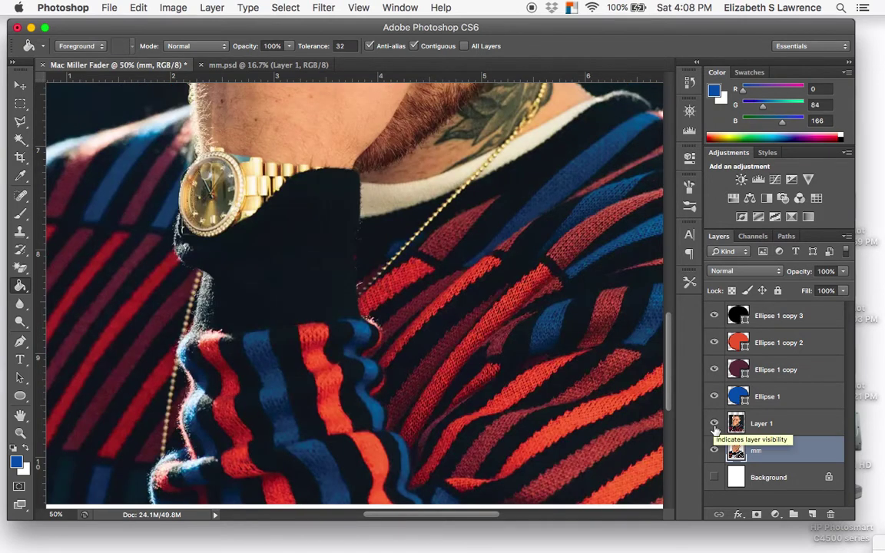
pyautogui.click(715, 425)
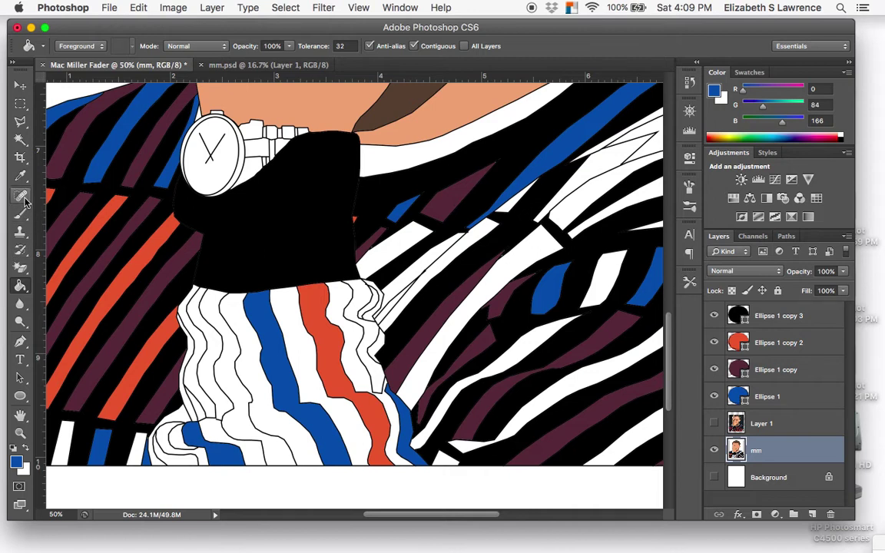
pyautogui.click(20, 173)
pyautogui.click(245, 237)
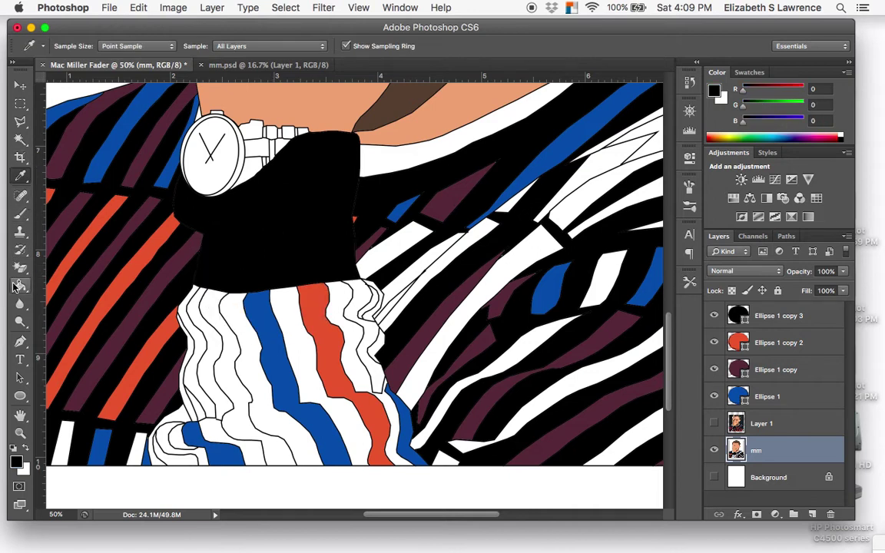
pyautogui.click(20, 285)
pyautogui.click(287, 323)
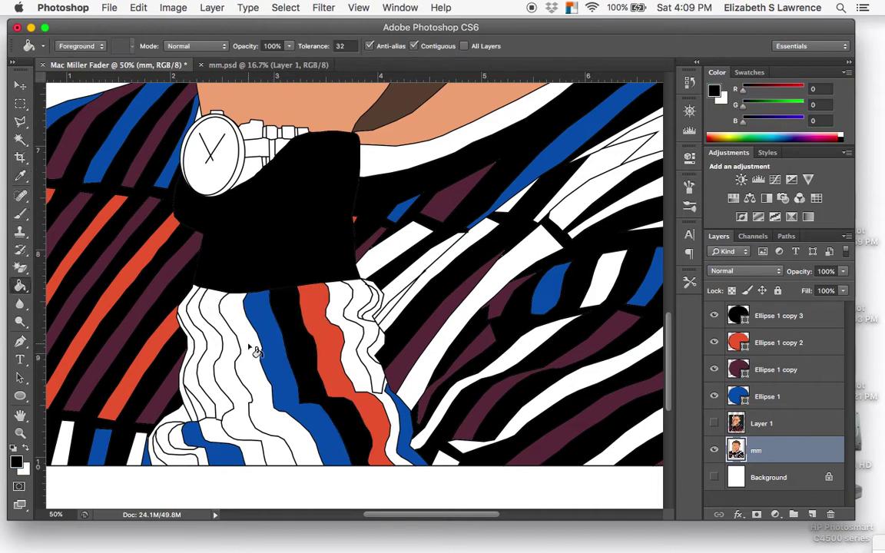
pyautogui.click(250, 342)
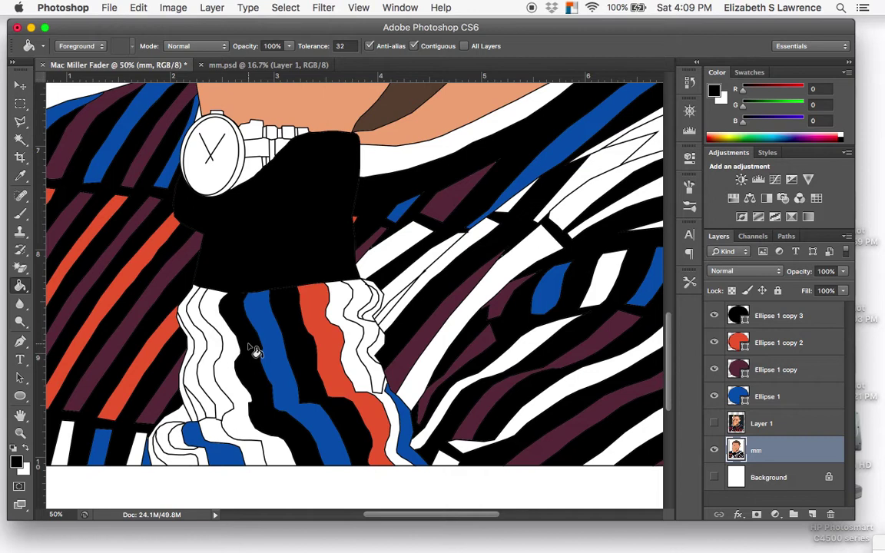
# - Fill the wavy forearm stripe on the watch side with sampled red and the white band just outside it with black sampled from the cuff
pyautogui.click(23, 179)
pyautogui.click(308, 290)
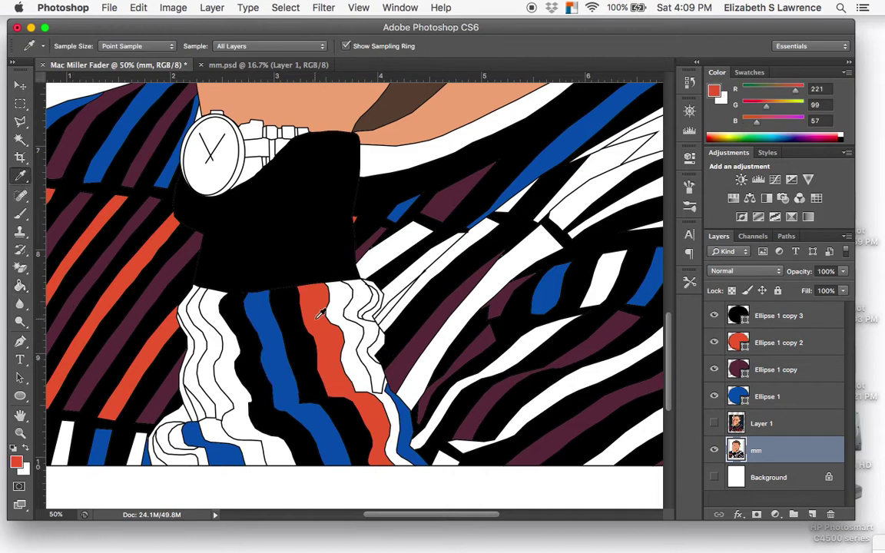
pyautogui.click(20, 285)
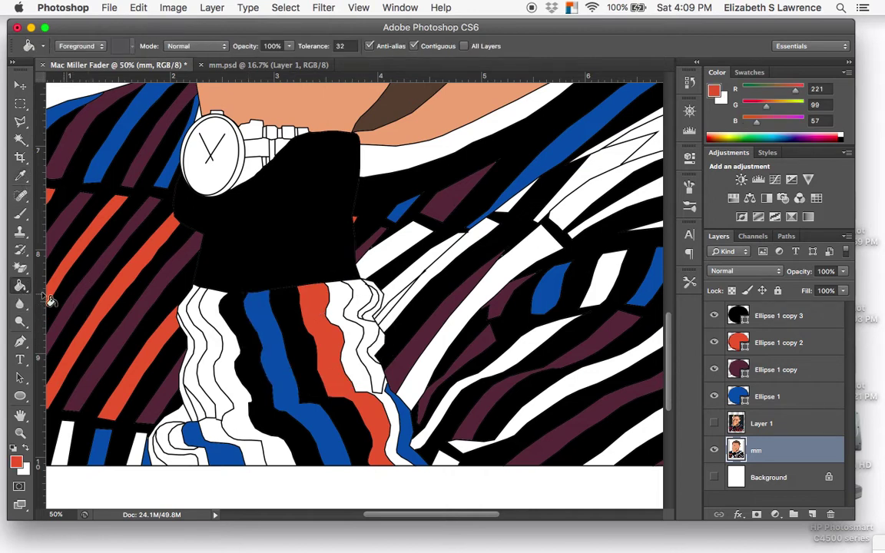
pyautogui.click(238, 404)
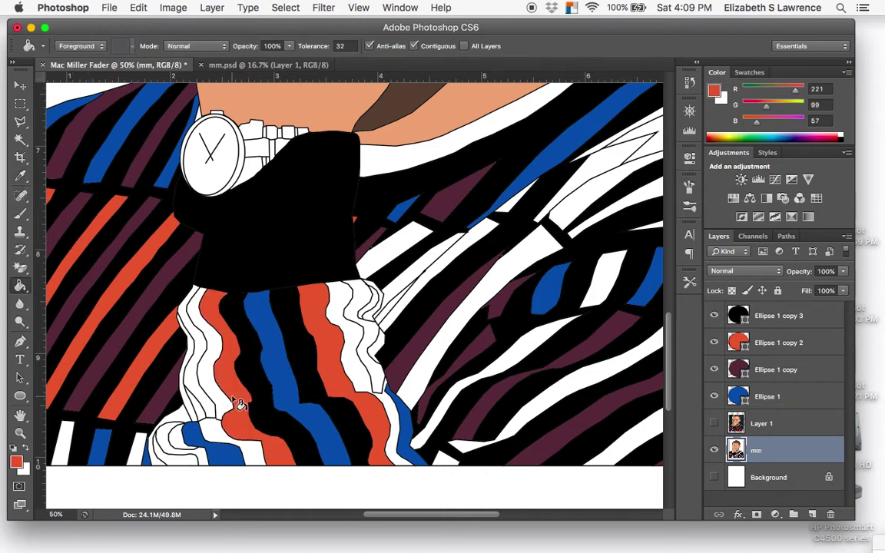
pyautogui.click(21, 178)
pyautogui.click(310, 252)
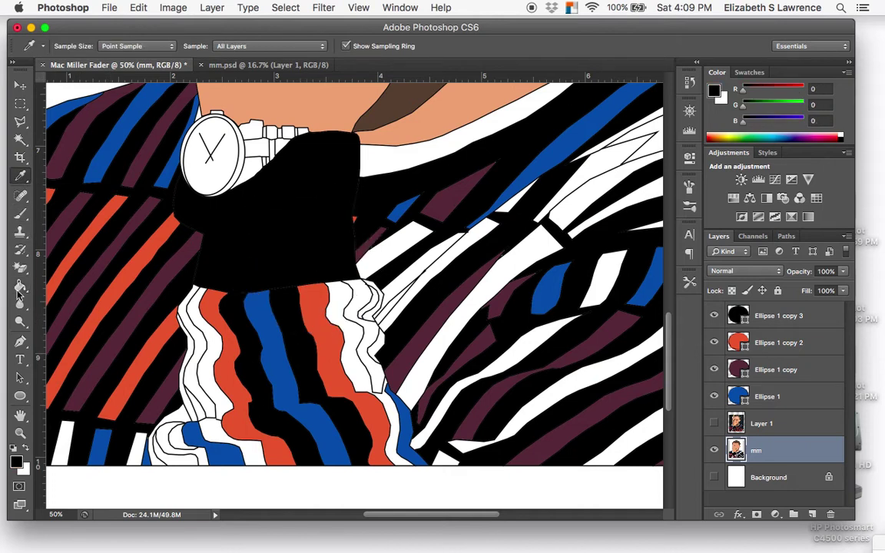
pyautogui.click(20, 286)
pyautogui.click(215, 364)
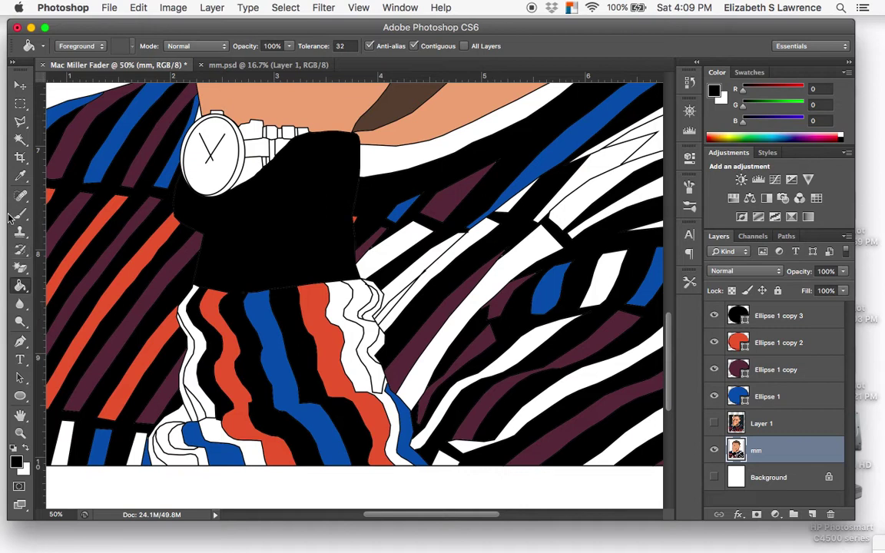
# - Fill the narrow outer forearm stripe with sampled blue and the thin white sliver along the sleeve edge with sampled black
pyautogui.click(20, 174)
pyautogui.click(105, 140)
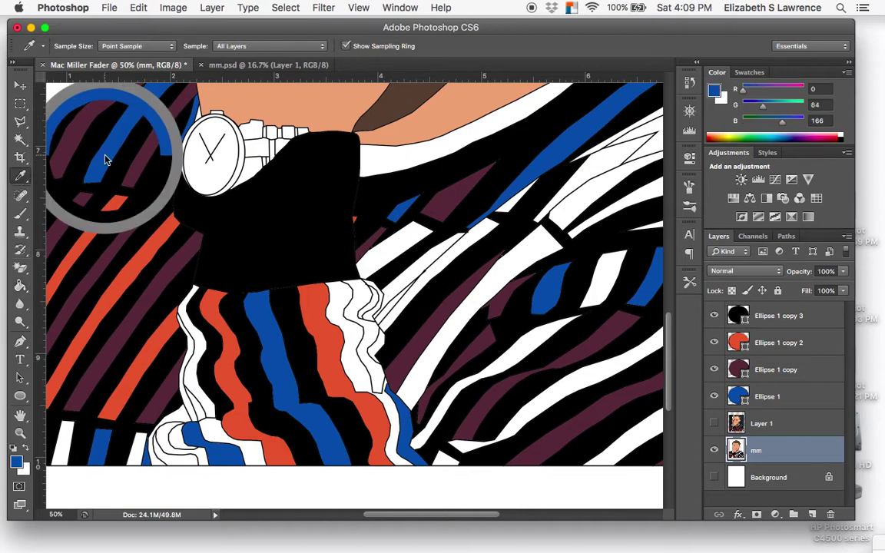
pyautogui.press('g')
pyautogui.click(183, 328)
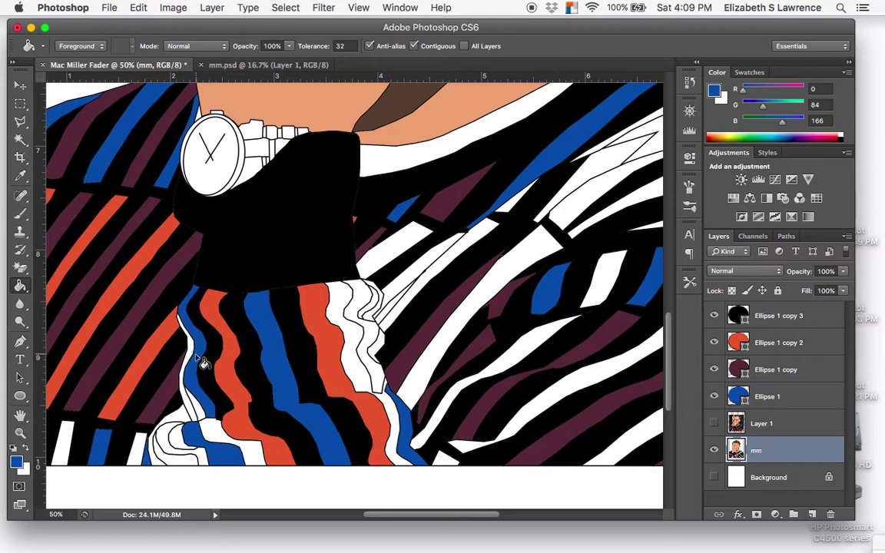
pyautogui.click(20, 175)
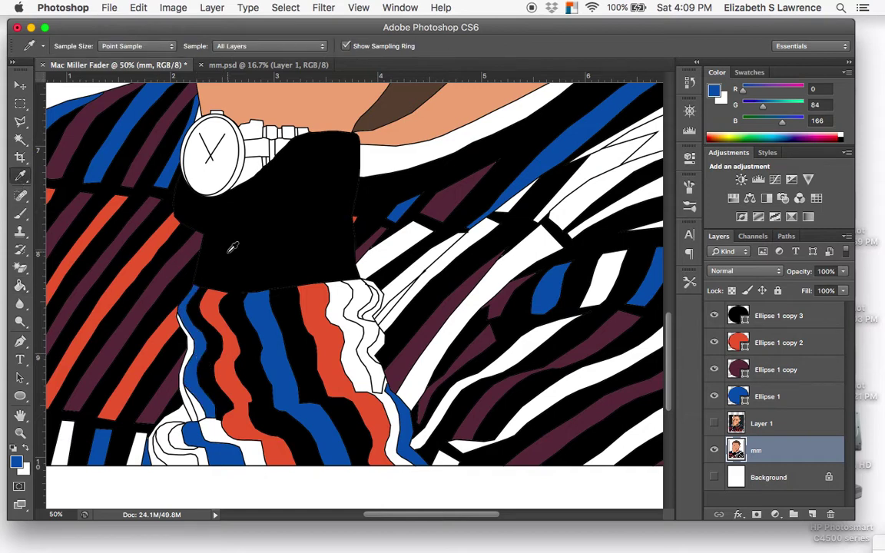
pyautogui.click(209, 222)
pyautogui.click(20, 286)
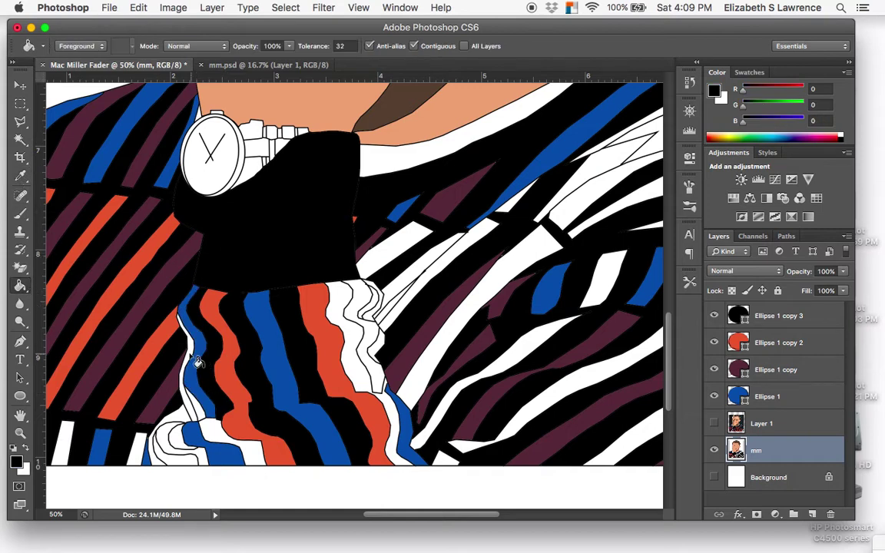
pyautogui.click(179, 325)
# - Check the Layer 1 photo and fill the white band between the blue and red stripes at the forearm's lower end with black
pyautogui.click(715, 424)
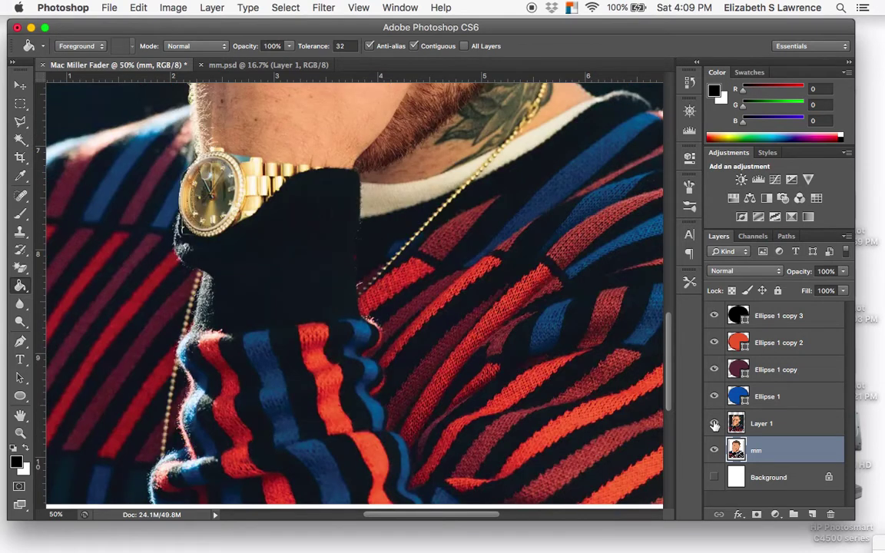
pyautogui.click(715, 424)
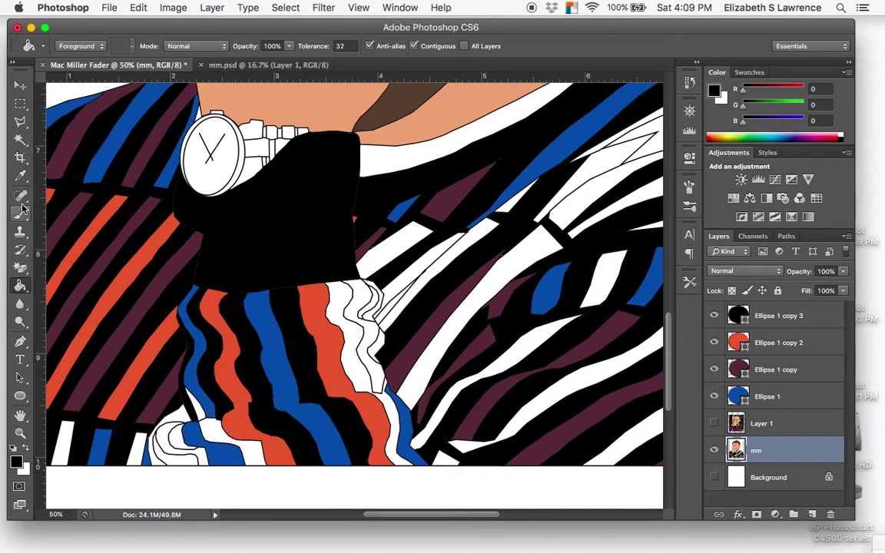
pyautogui.click(21, 175)
pyautogui.scroll(-5, 246, 246)
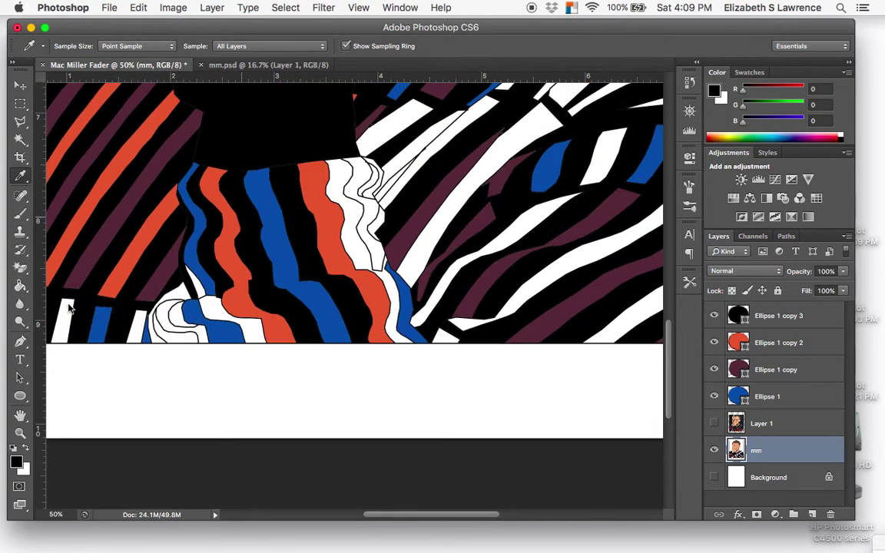
pyautogui.click(21, 285)
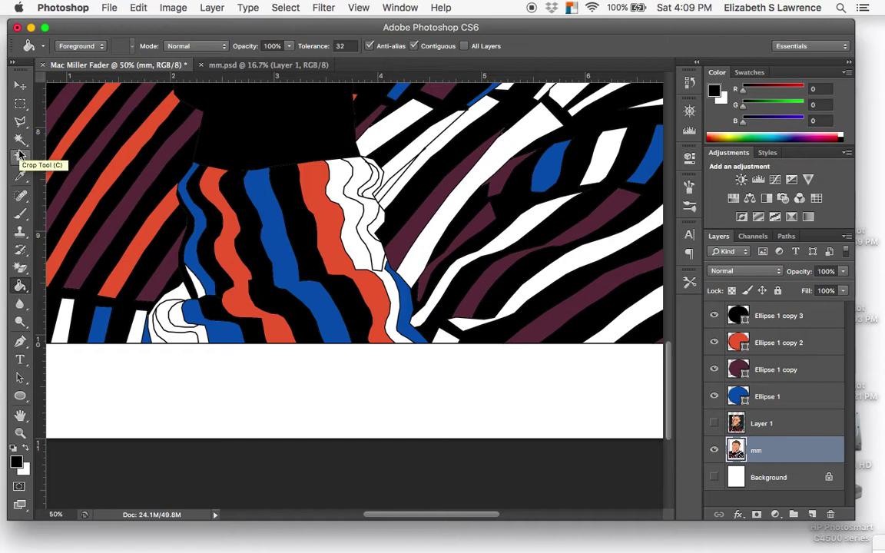
# - Sample red from the sleeve stripes and fill the small white sliver beside the forearm's outer blue stripe, just above the sleeve fold
pyautogui.click(21, 176)
pyautogui.click(78, 130)
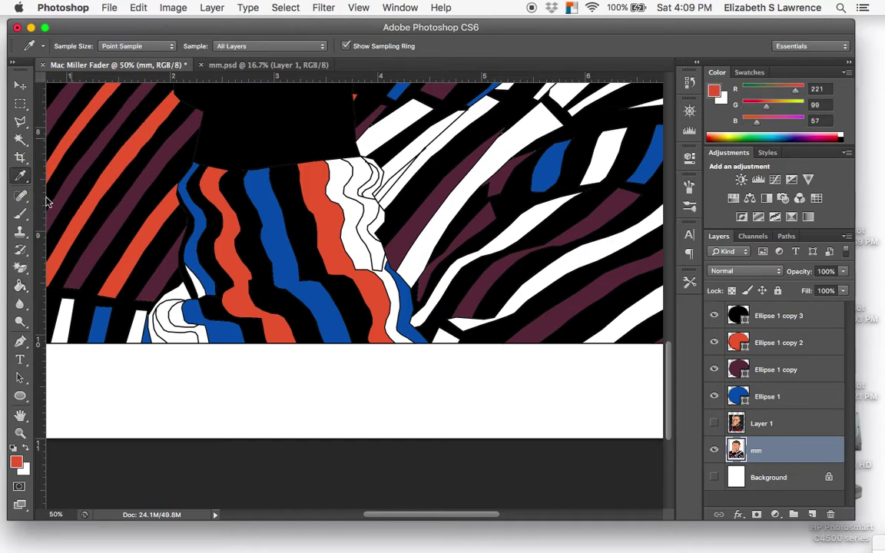
pyautogui.click(21, 285)
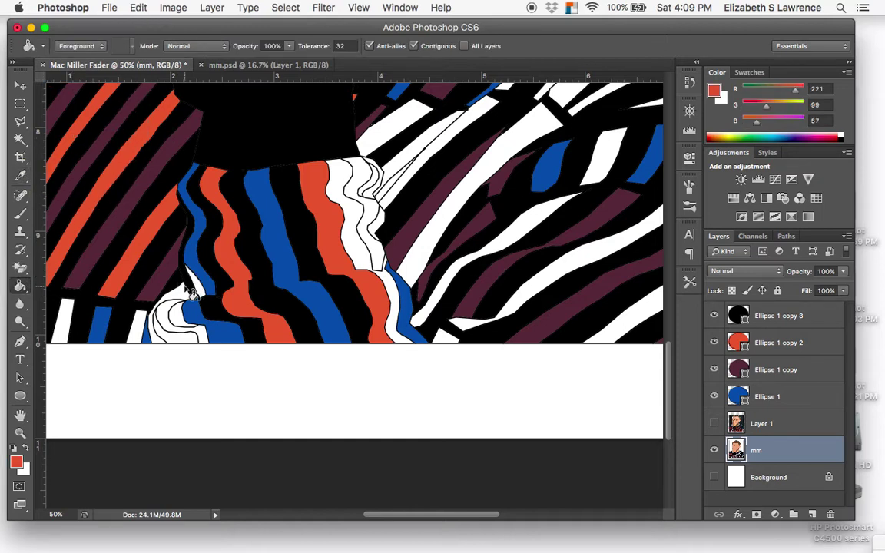
pyautogui.click(229, 309)
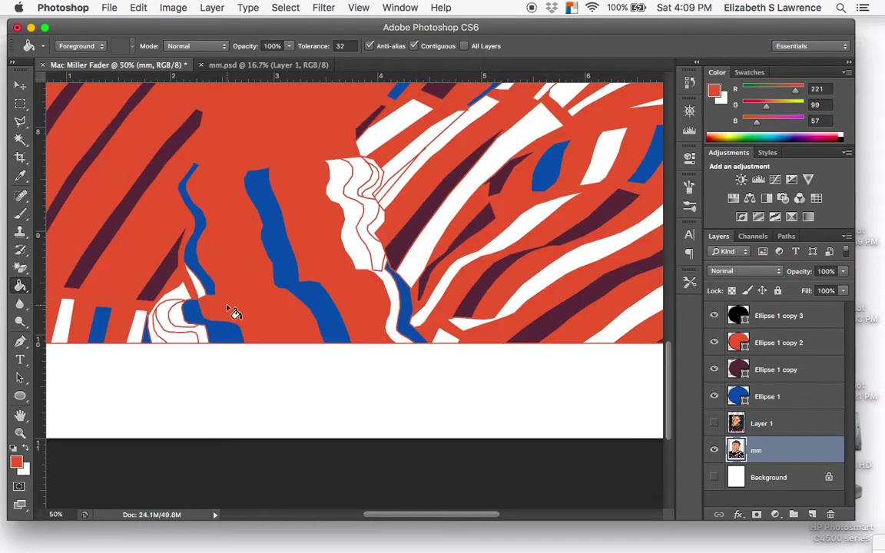
pyautogui.press('super+z')
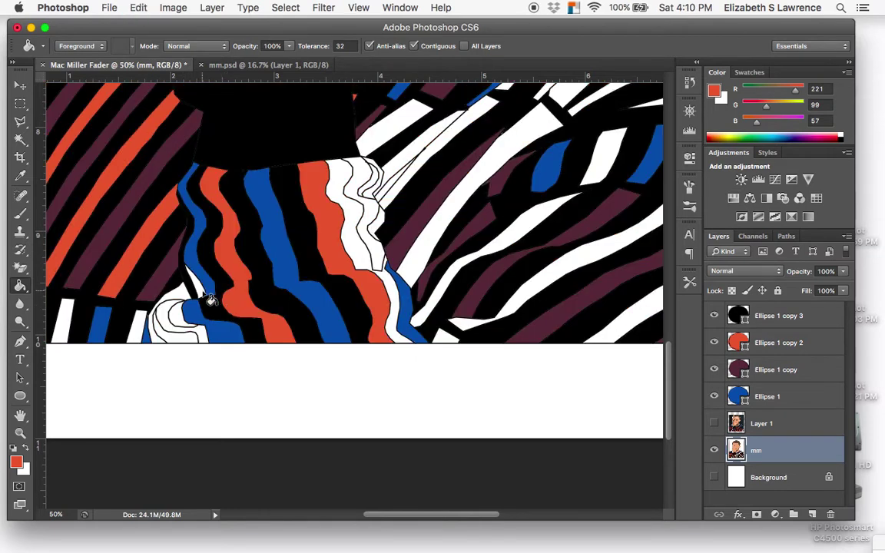
pyautogui.click(193, 292)
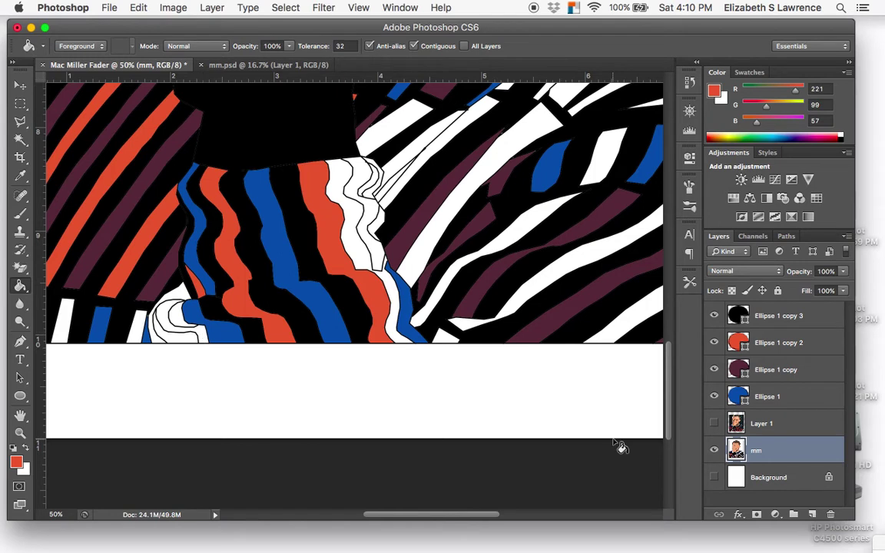
# - Check the Layer 1 photo, sample blue from the outer forearm stripe, and fill the outermost white band of the curled sleeve fold
pyautogui.click(715, 424)
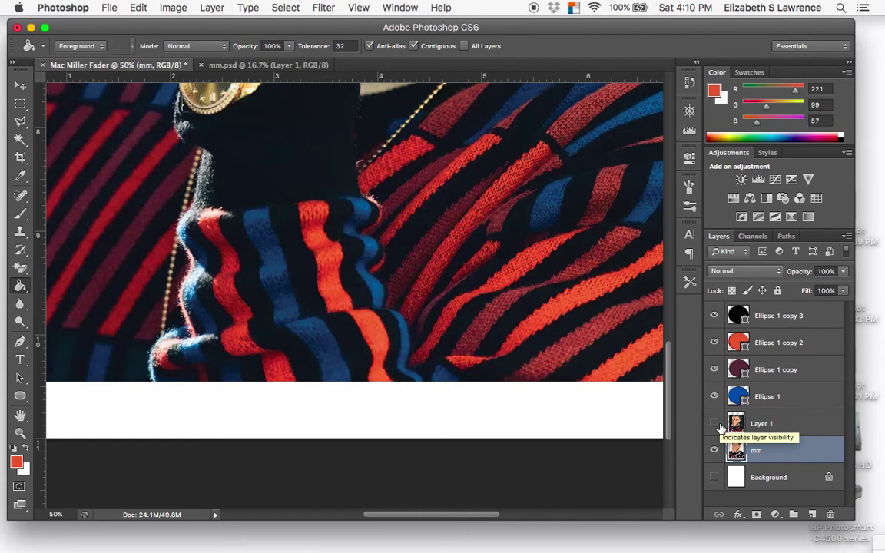
pyautogui.click(716, 424)
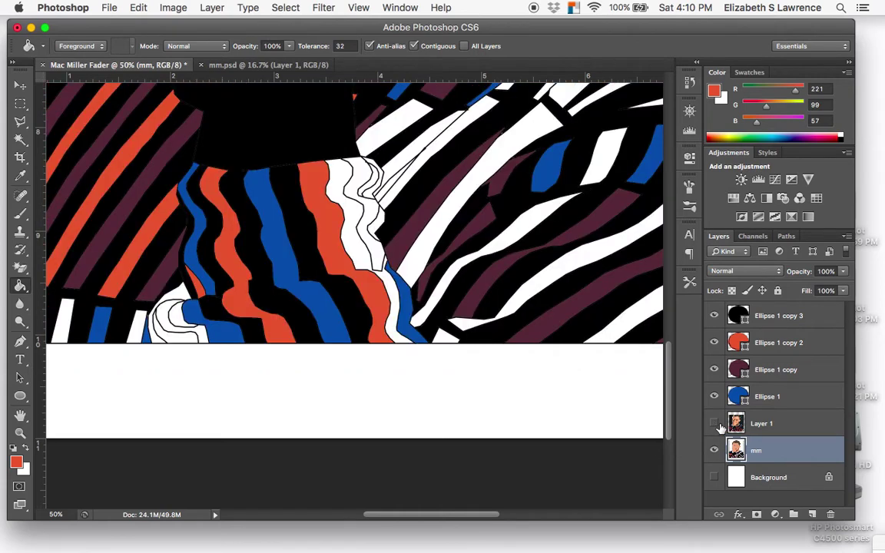
pyautogui.click(717, 425)
pyautogui.click(717, 425)
pyautogui.press('i')
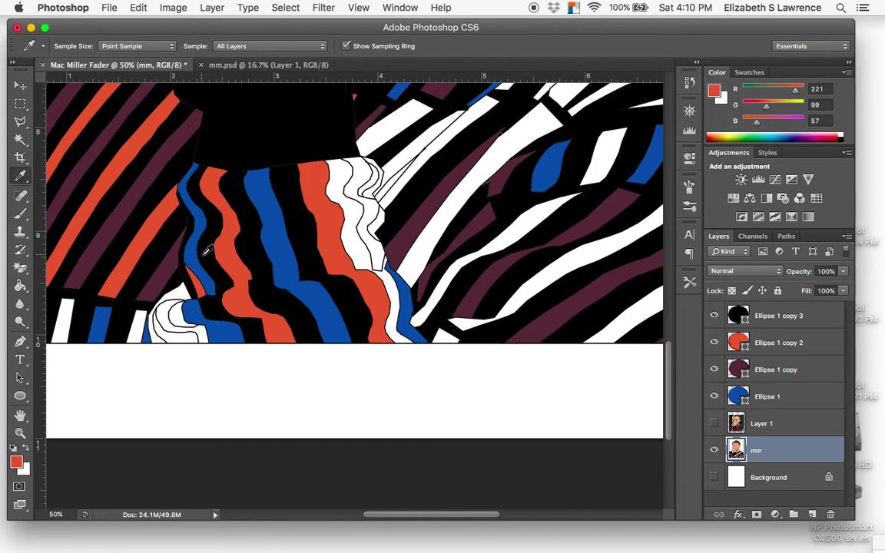
pyautogui.click(199, 254)
pyautogui.press('g')
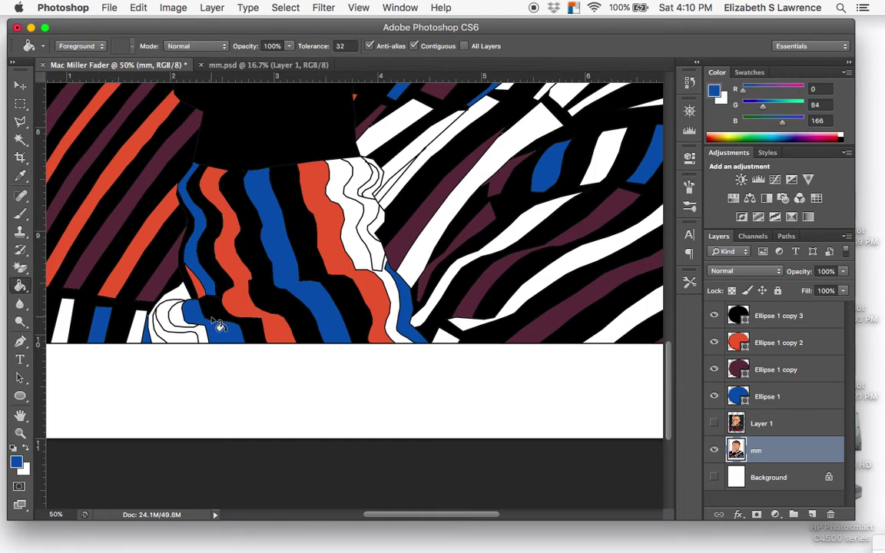
pyautogui.click(188, 307)
pyautogui.click(186, 312)
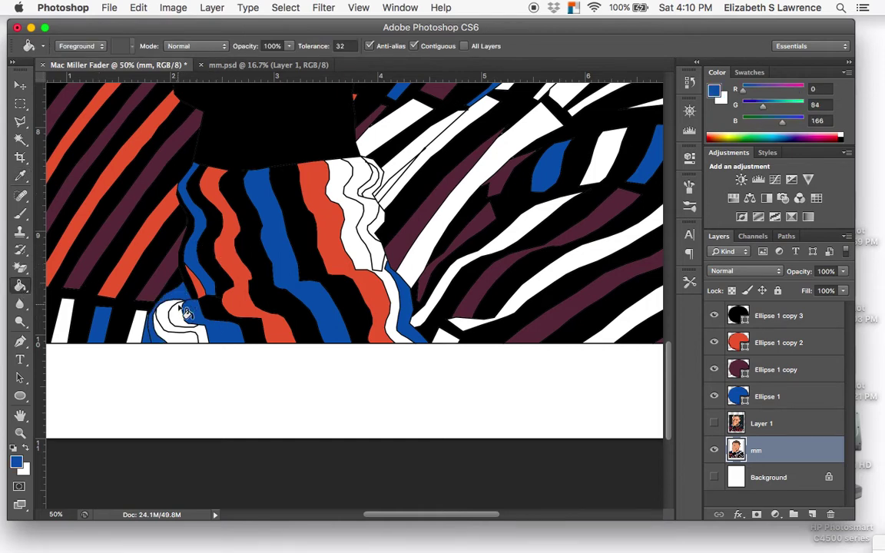
pyautogui.click(166, 295)
# - Check the Layer 1 photo again and fill the curved band just inside the sleeve fold's outer blue edge with sampled black
pyautogui.click(714, 425)
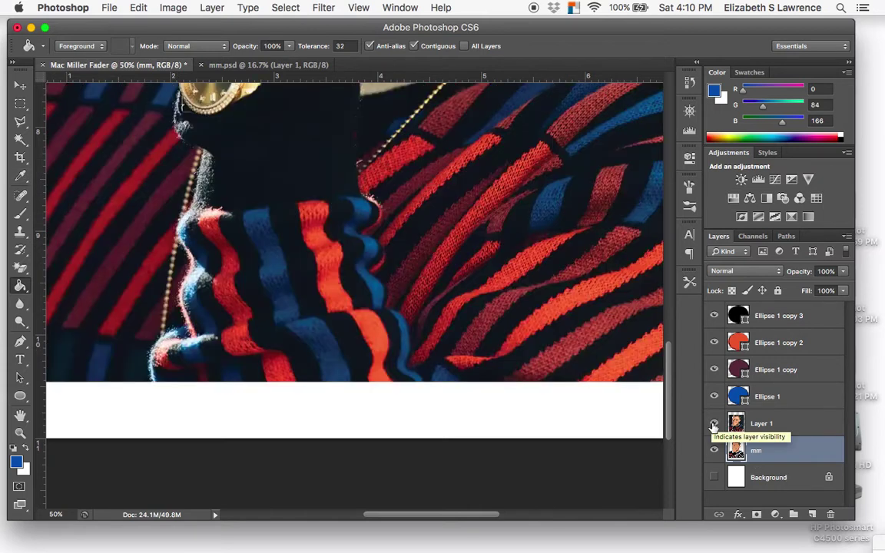
pyautogui.click(714, 425)
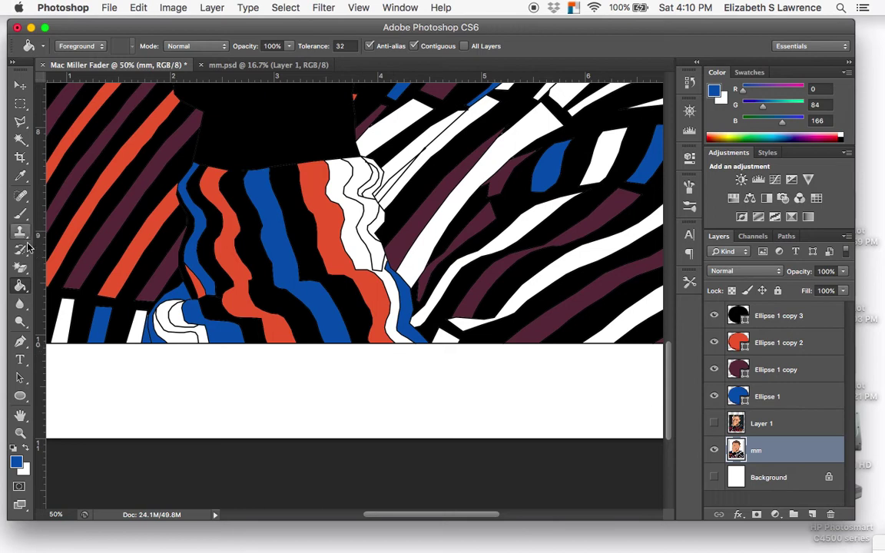
pyautogui.click(20, 175)
pyautogui.click(70, 225)
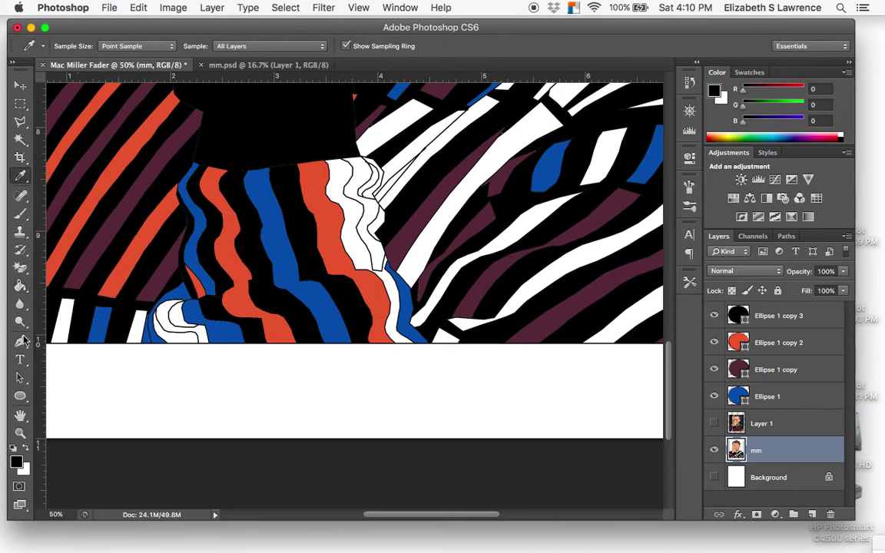
pyautogui.click(20, 285)
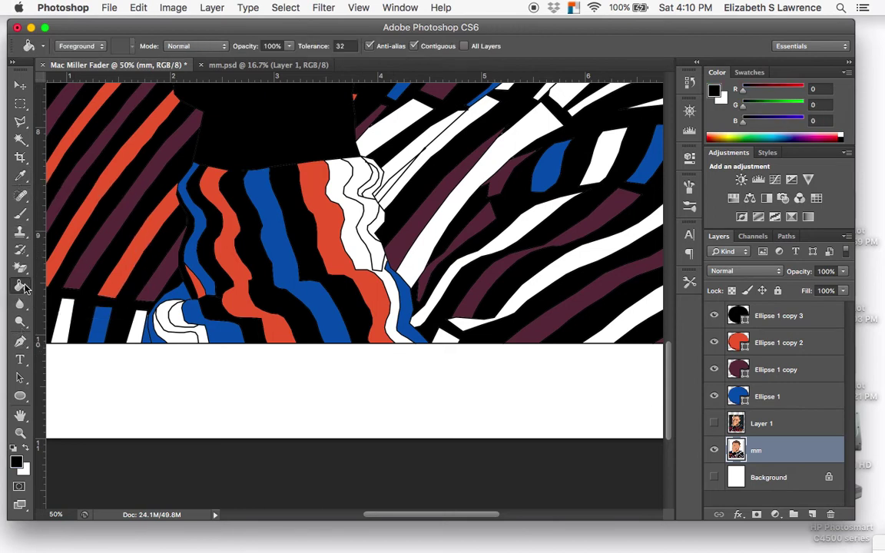
pyautogui.click(183, 340)
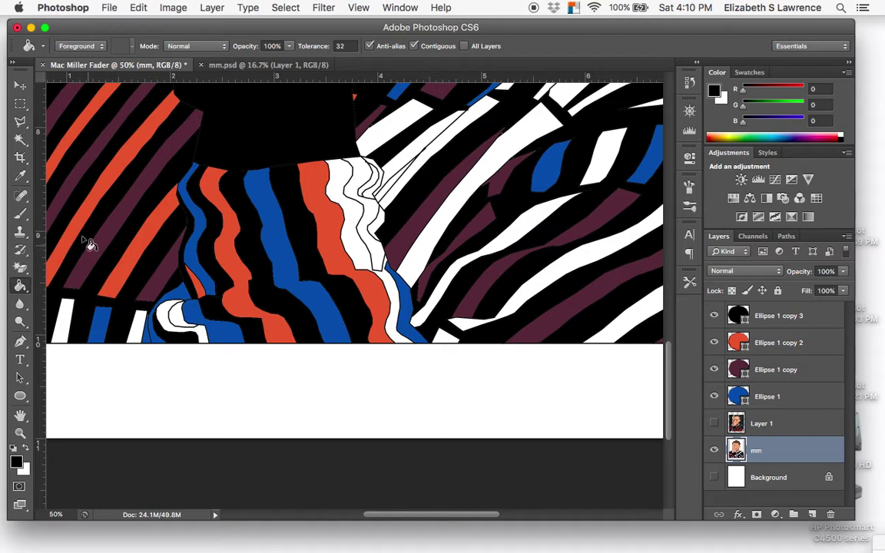
# - Fill the next curved band of the sleeve fold with sampled red and the remaining white space inside it with sampled black
pyautogui.click(22, 176)
pyautogui.click(205, 225)
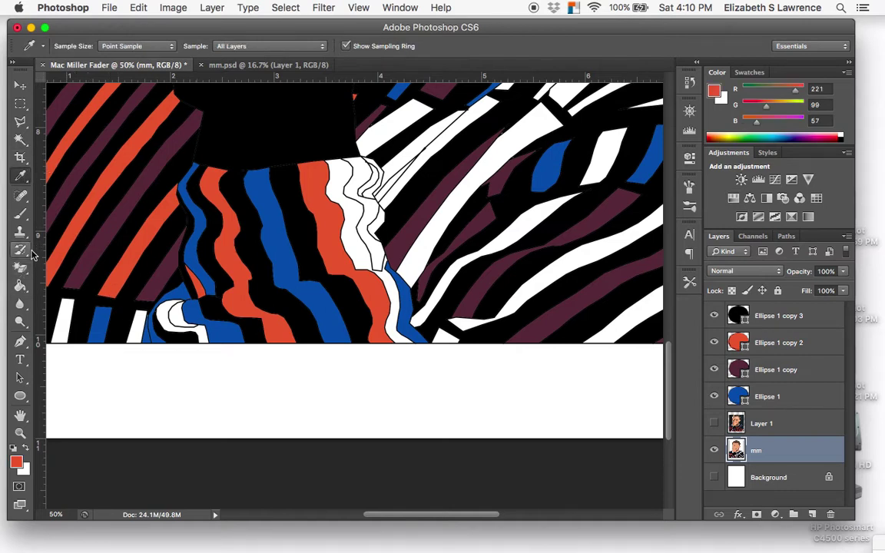
pyautogui.click(21, 285)
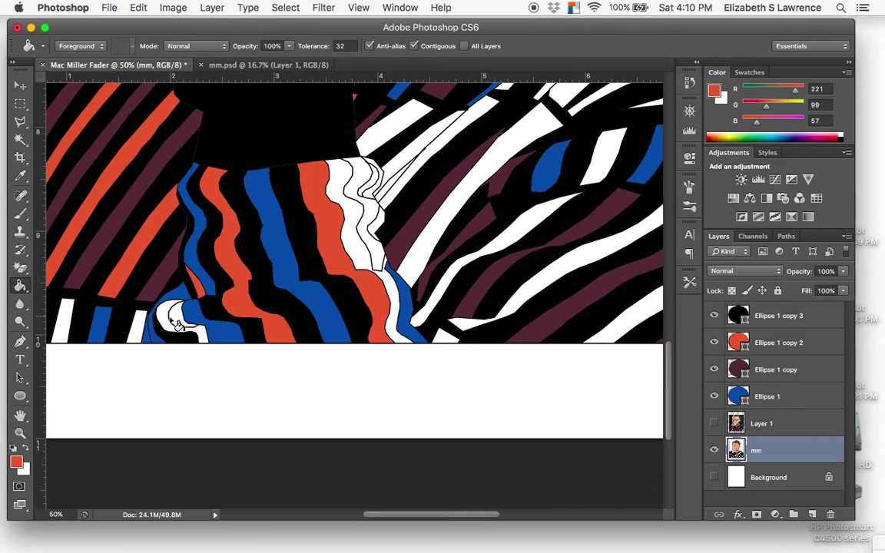
pyautogui.click(171, 312)
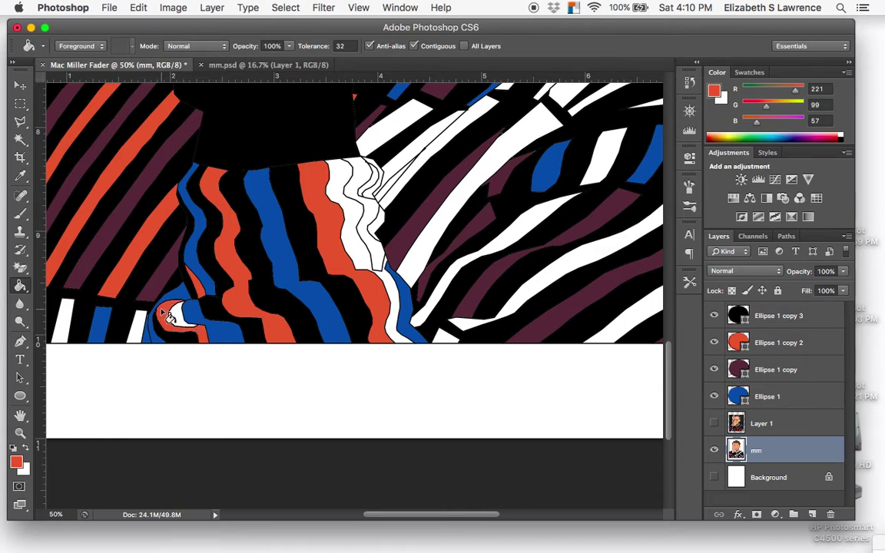
pyautogui.click(21, 177)
pyautogui.click(80, 151)
pyautogui.click(20, 285)
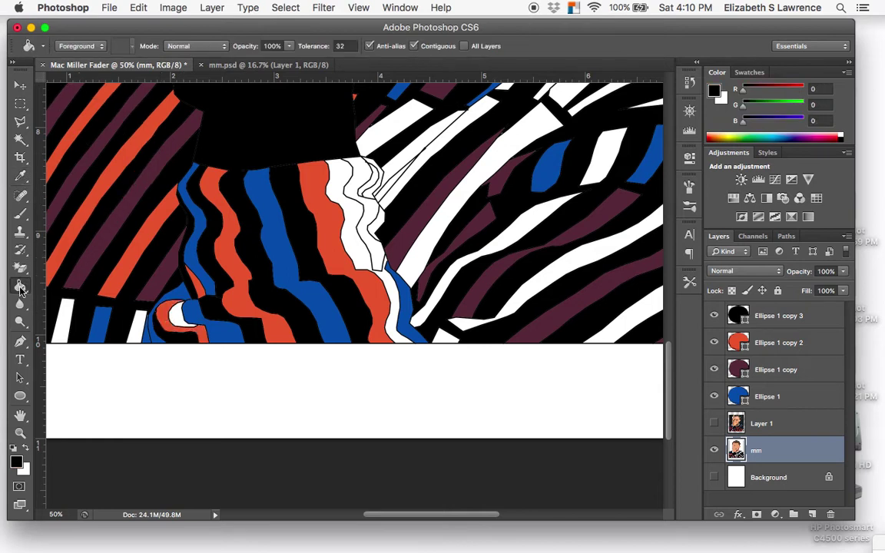
pyautogui.click(183, 323)
# - Sample red from the sweater stripes and fill the two white stripes between the blue ones along the hem beside the sleeve fold
pyautogui.hscroll(-5, 261, 355)
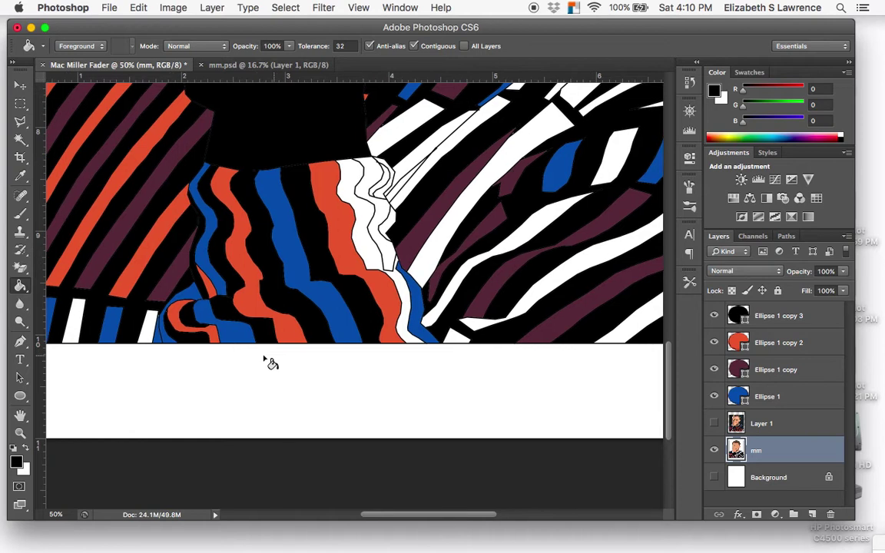
pyautogui.scroll(5, 270, 357)
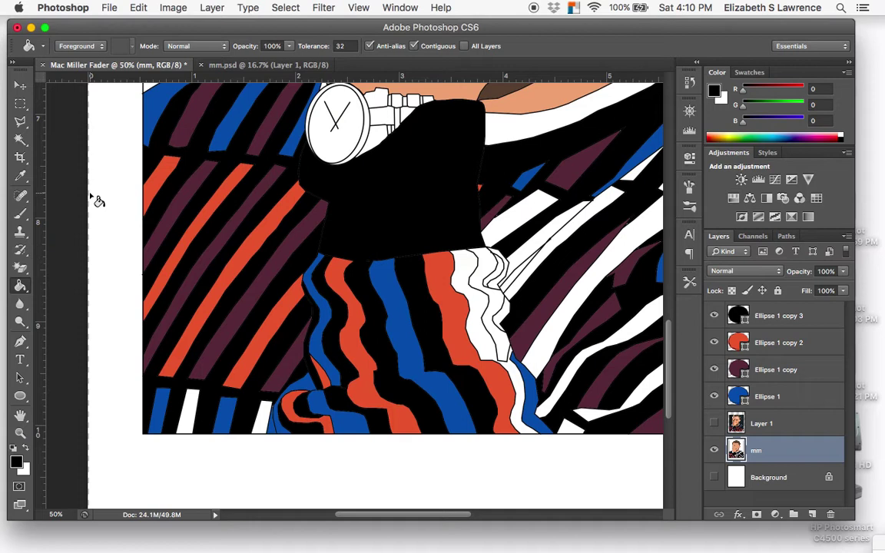
pyautogui.click(21, 176)
pyautogui.click(150, 160)
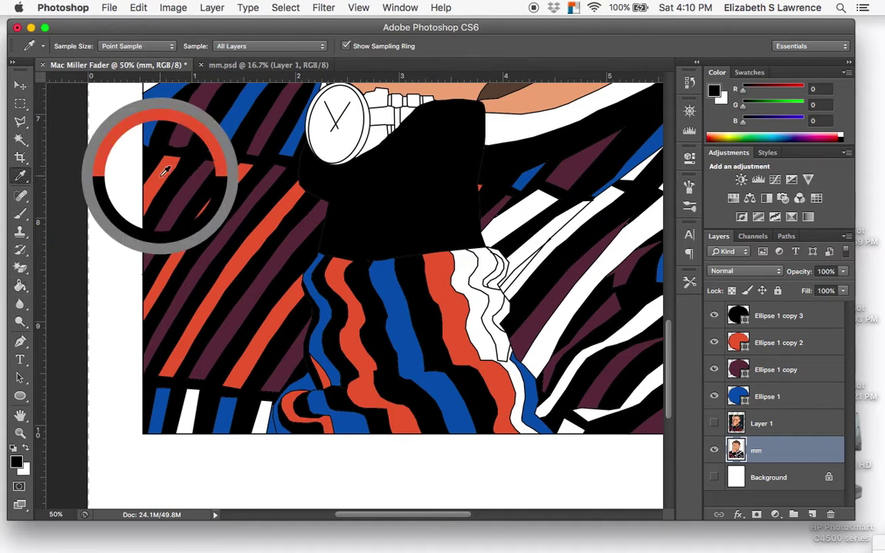
pyautogui.click(21, 286)
pyautogui.click(185, 430)
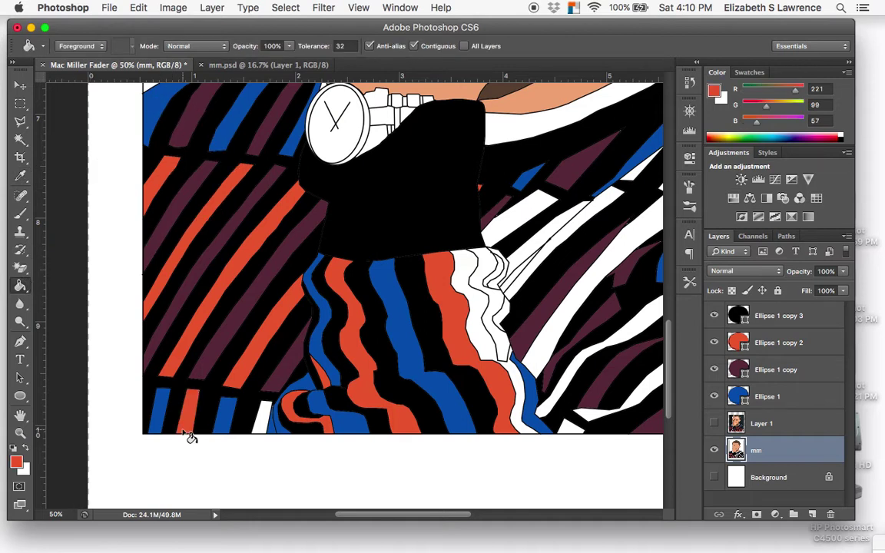
pyautogui.click(265, 428)
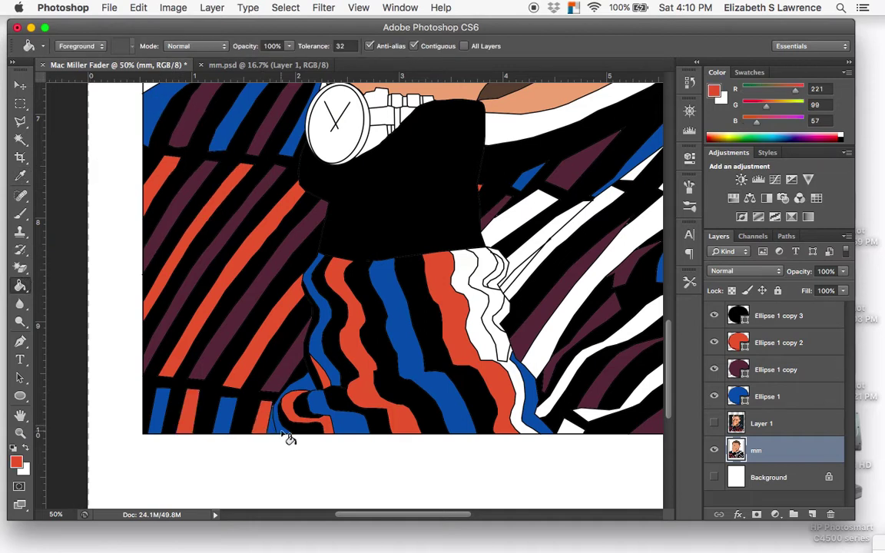
# - Sample black from the cuff and fill the long white band alongside the red forearm stripe farthest from the watch
pyautogui.hscroll(10, 289, 438)
pyautogui.scroll(1, 289, 438)
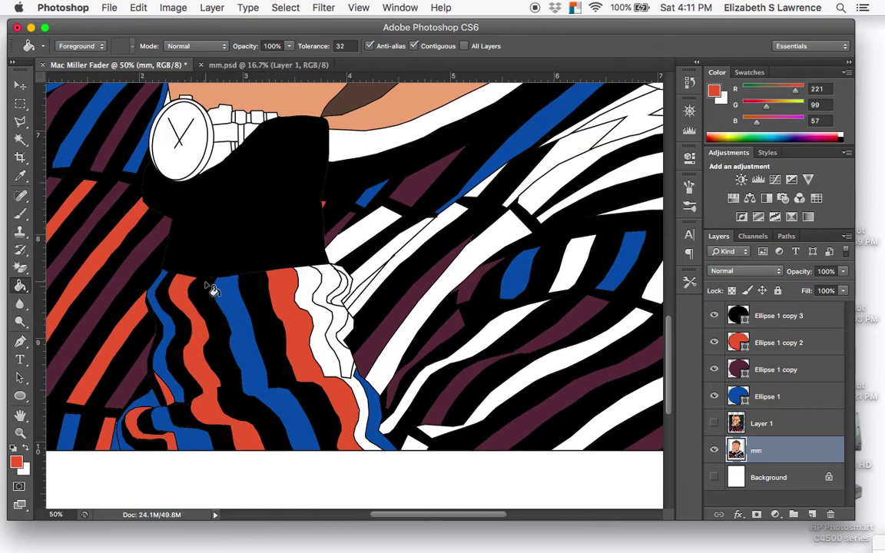
pyautogui.click(21, 176)
pyautogui.click(184, 215)
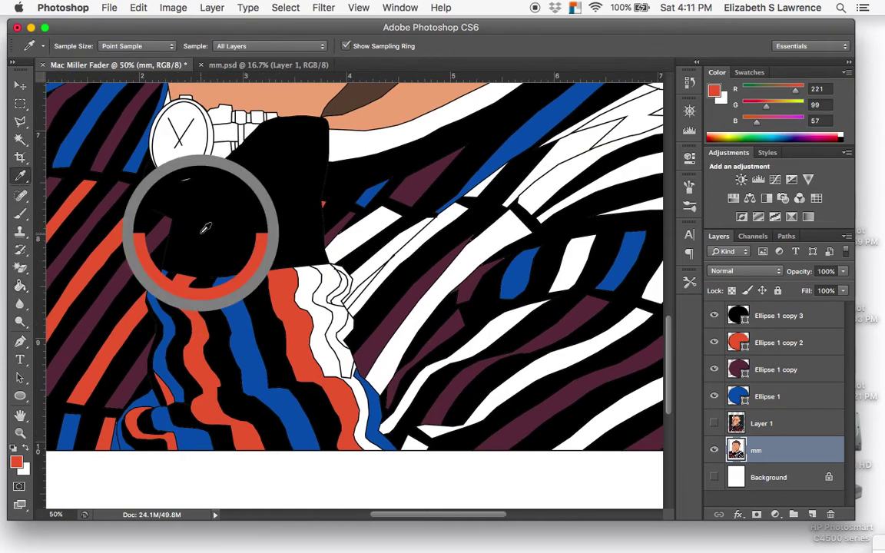
pyautogui.click(22, 289)
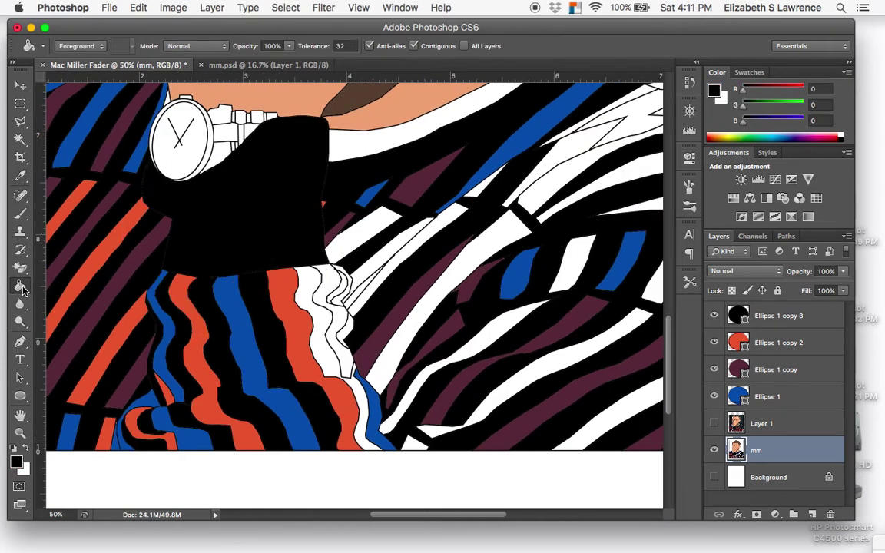
pyautogui.click(323, 342)
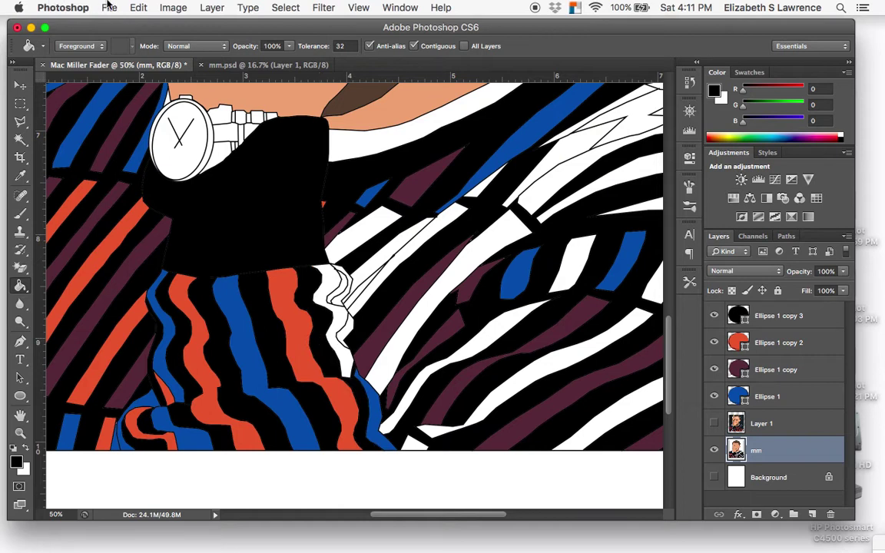
# - Save the drawing as Mac Miller Fader.psd in Documents in Photoshop format, with layers and Maximize Compatibility on
pyautogui.click(109, 7)
pyautogui.click(127, 169)
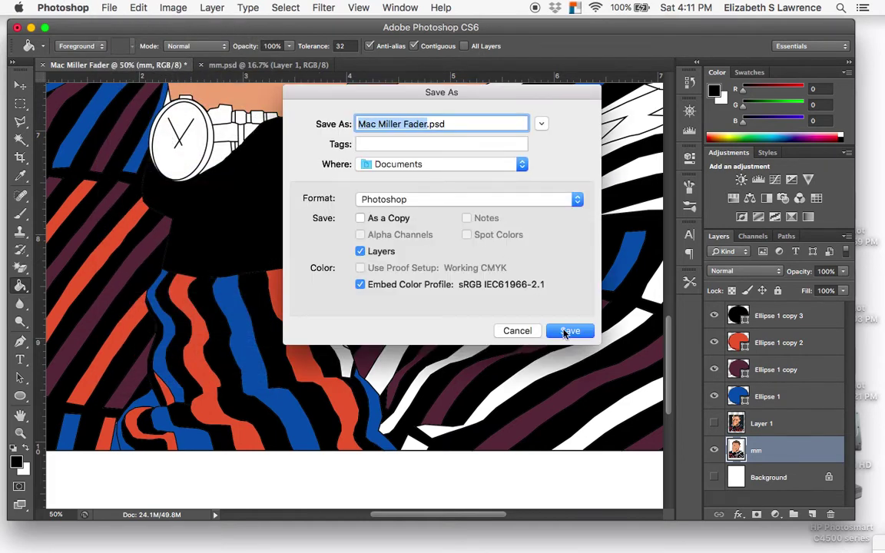
pyautogui.click(571, 331)
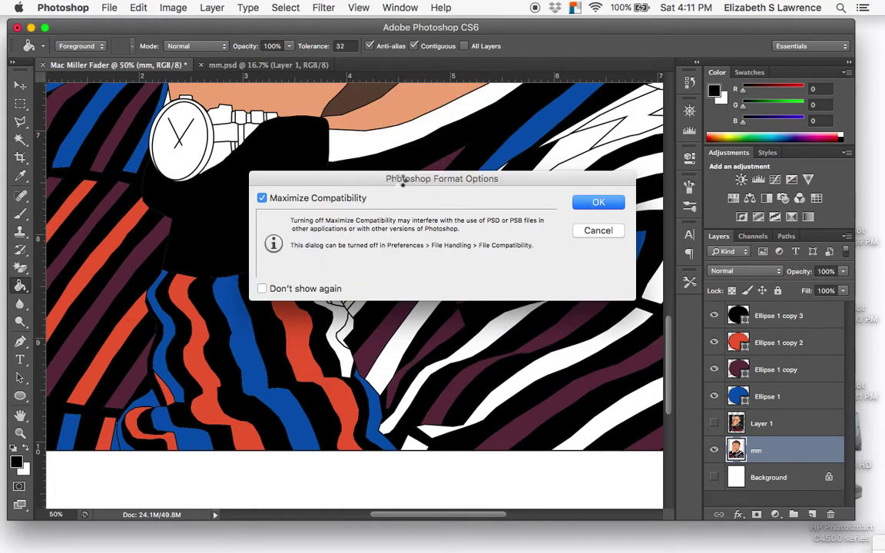
pyautogui.press('Return')
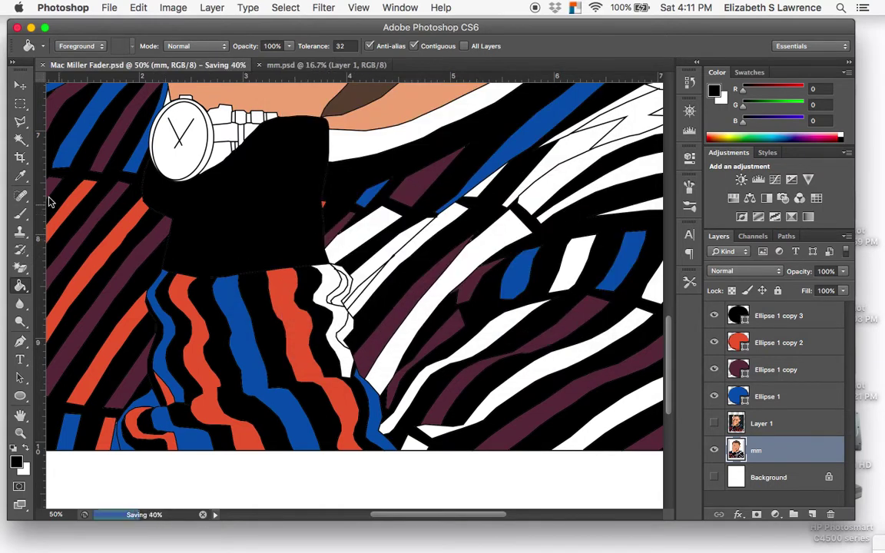
# - Sample blue from the sleeve stripes and fill the white wavy stripe along the forearm's upper edge, just below the black cuff
pyautogui.click(21, 175)
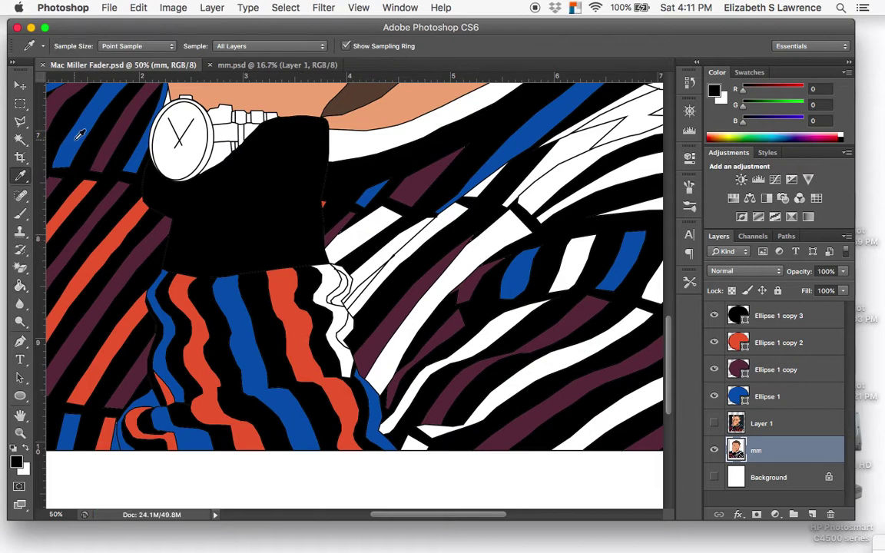
pyautogui.click(68, 143)
pyautogui.click(21, 288)
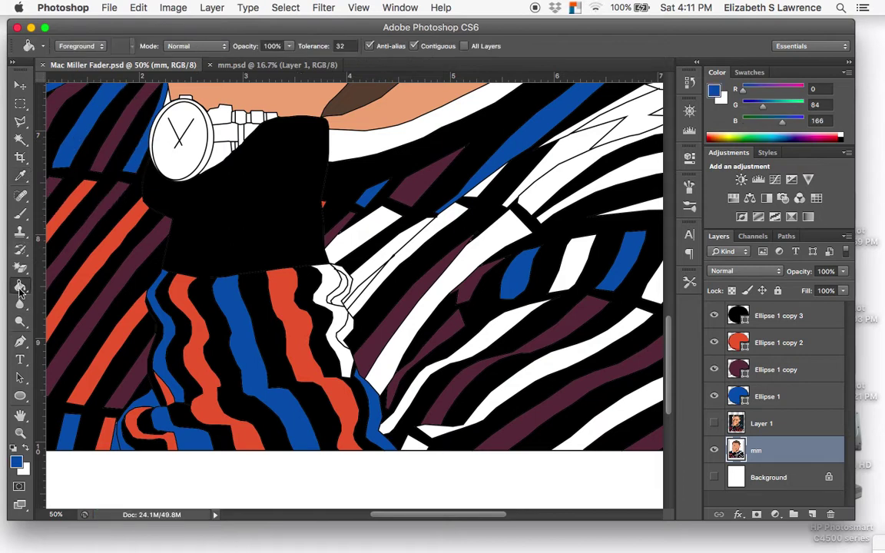
pyautogui.click(341, 325)
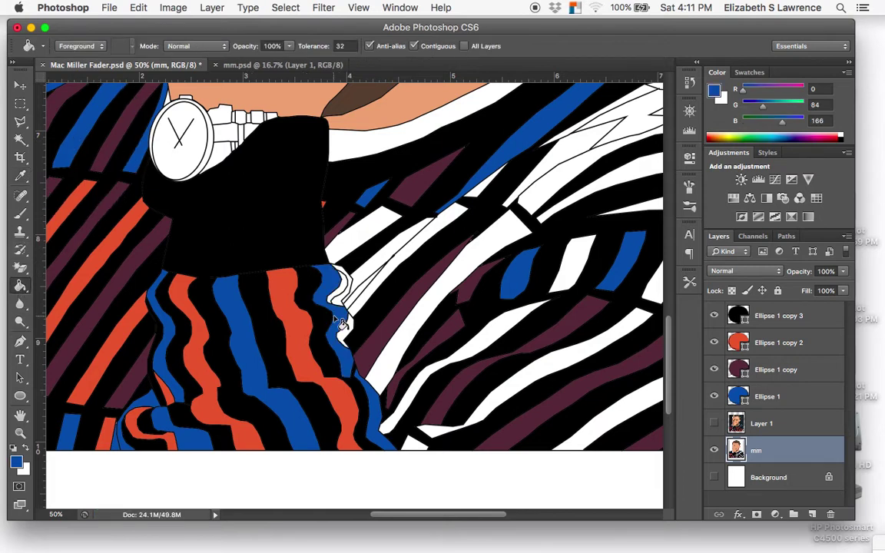
pyautogui.click(22, 176)
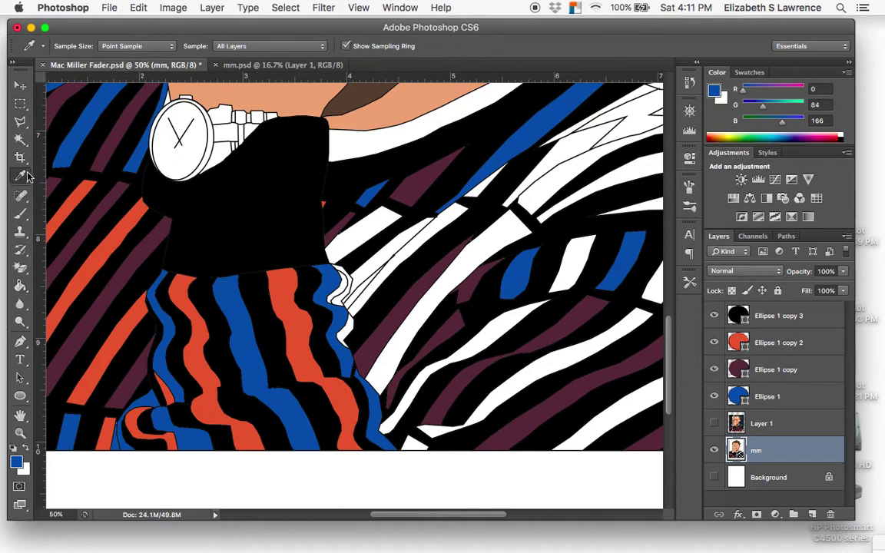
# - Fill the white wavy band inside the forearm's chest-side blue edge black, and the white pieces outside it with red sampled from the sleeve
pyautogui.press('d')
pyautogui.press('g')
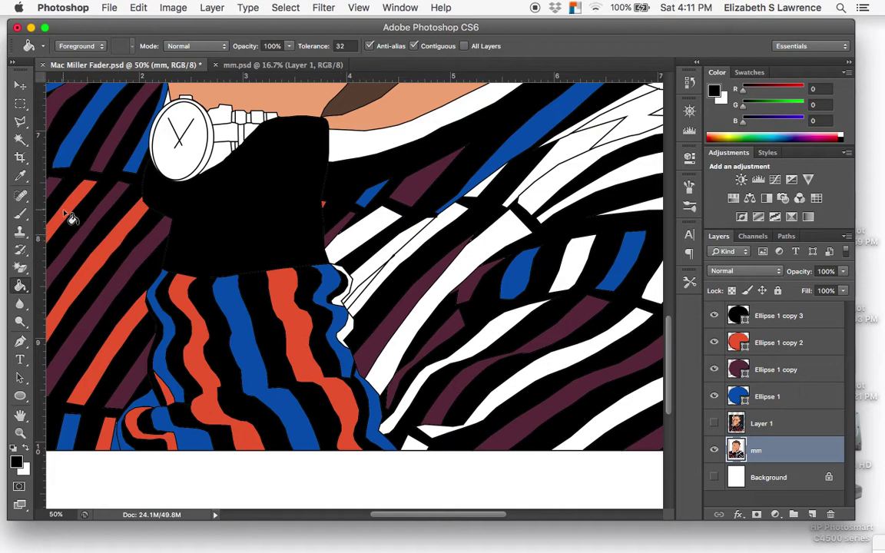
pyautogui.click(21, 175)
pyautogui.click(84, 191)
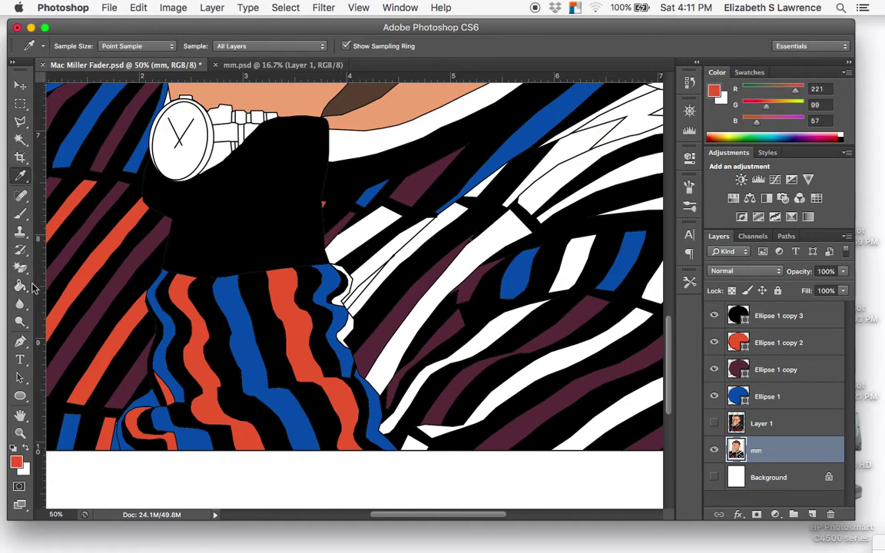
pyautogui.press('g')
pyautogui.click(343, 300)
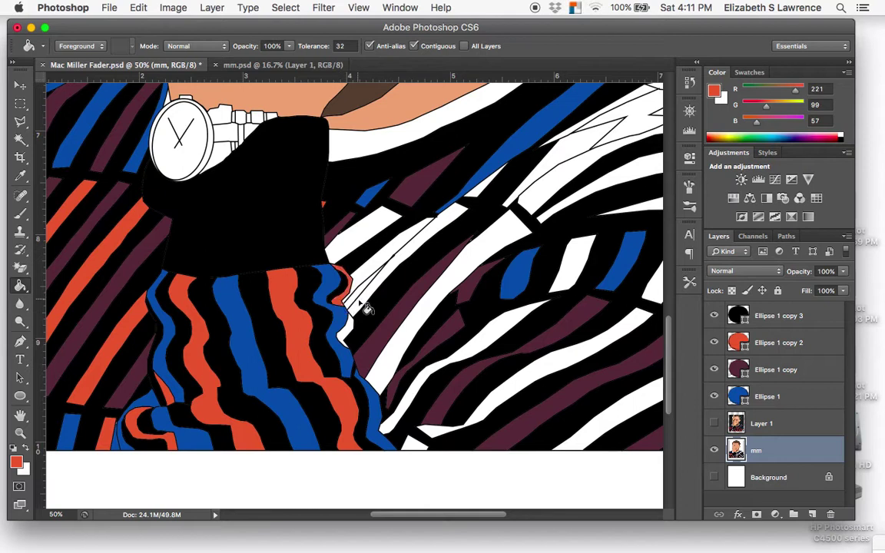
# - Sample blue from the shoulder stripes and fill the short white chest stripe that starts at the black cuff
pyautogui.hscroll(3, 395, 346)
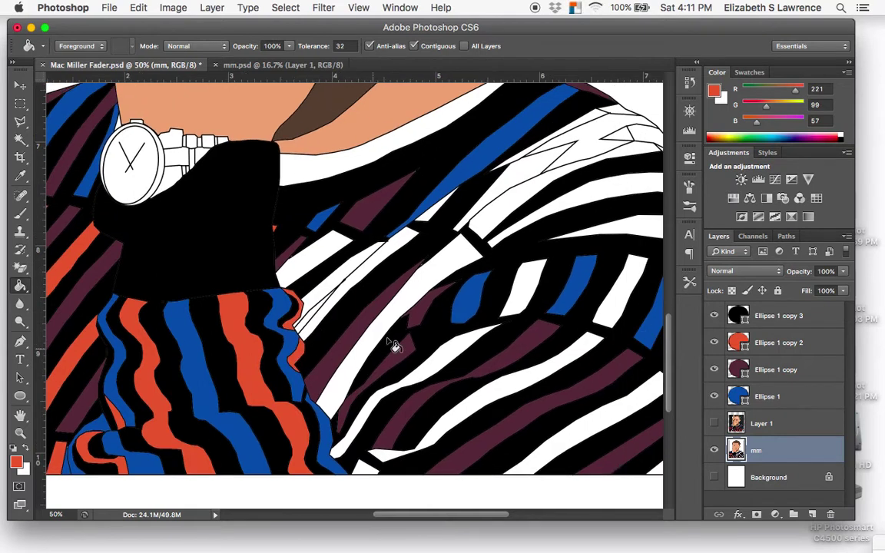
pyautogui.scroll(3, 394, 347)
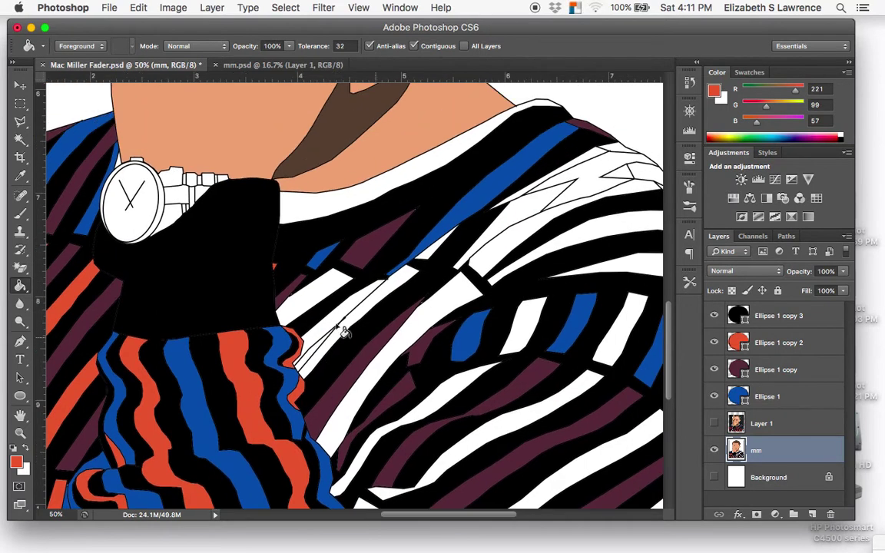
pyautogui.click(20, 179)
pyautogui.click(97, 146)
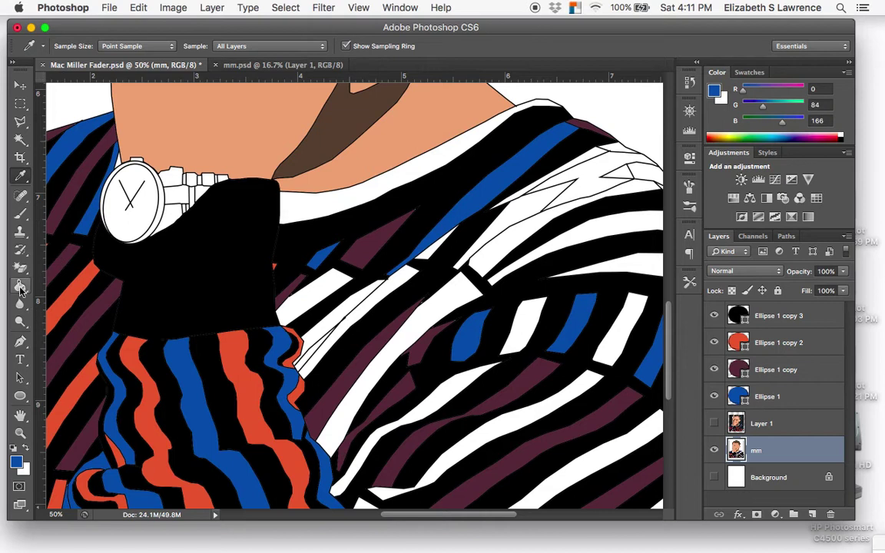
pyautogui.click(20, 285)
pyautogui.click(326, 303)
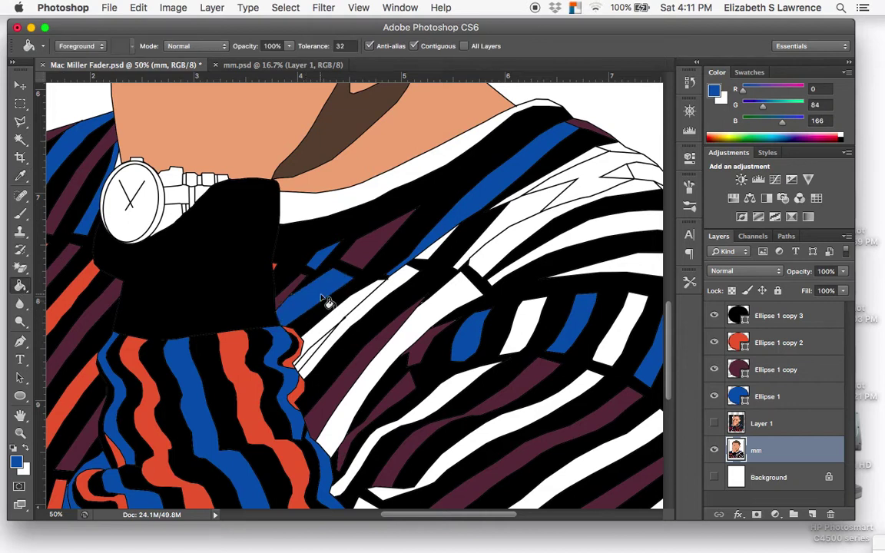
# - Sample maroon from the sleeve and fill the narrow white chest stripe just below the blue stripe beside the cuff
pyautogui.click(21, 175)
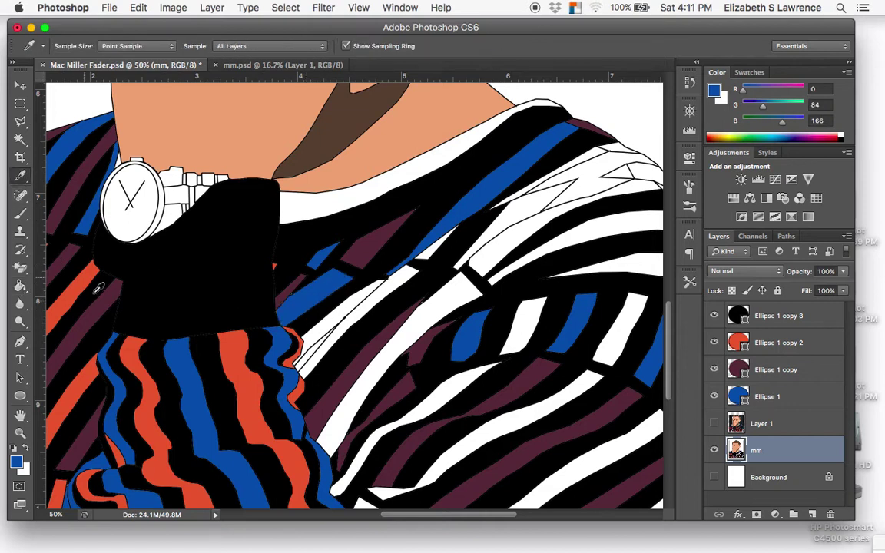
pyautogui.click(101, 310)
pyautogui.click(20, 285)
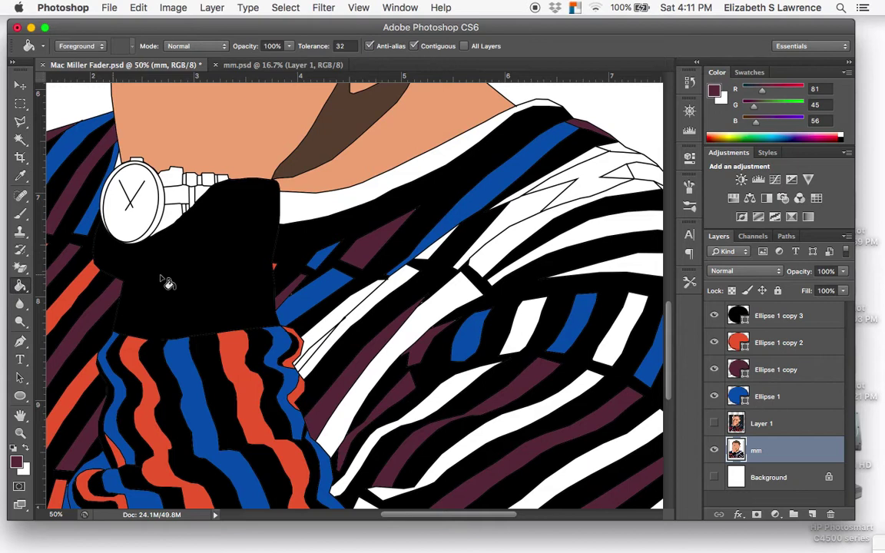
pyautogui.click(338, 317)
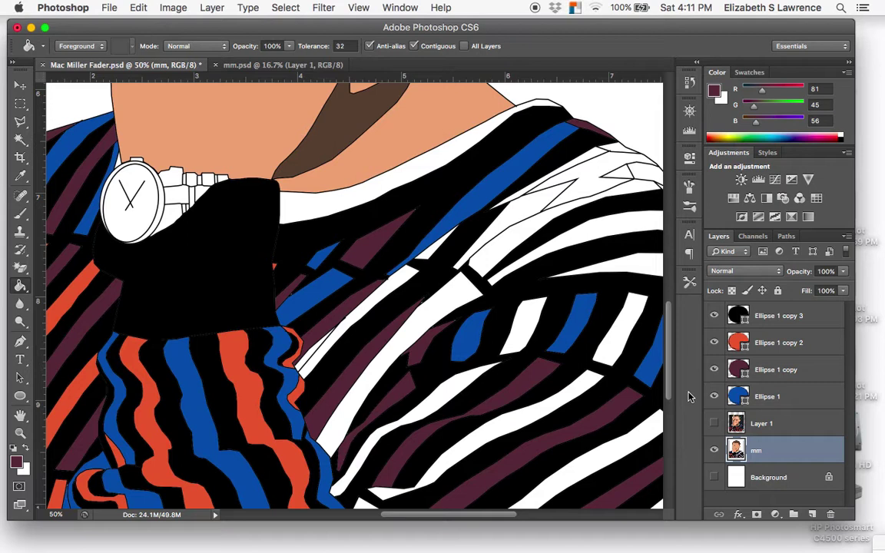
# - Check the stripes against the Layer 1 photo, sample black, and fill the thin white sliver where the new maroon chest stripe meets the forearm
pyautogui.click(715, 425)
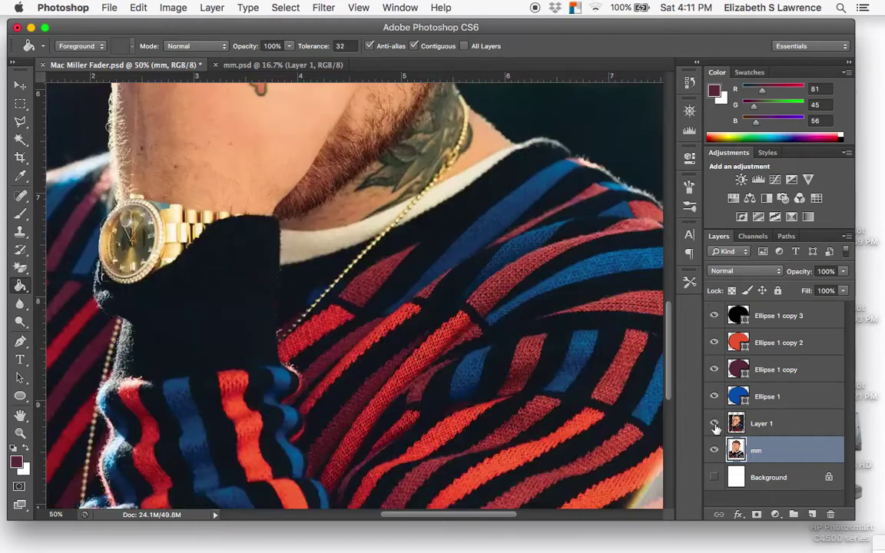
pyautogui.click(715, 425)
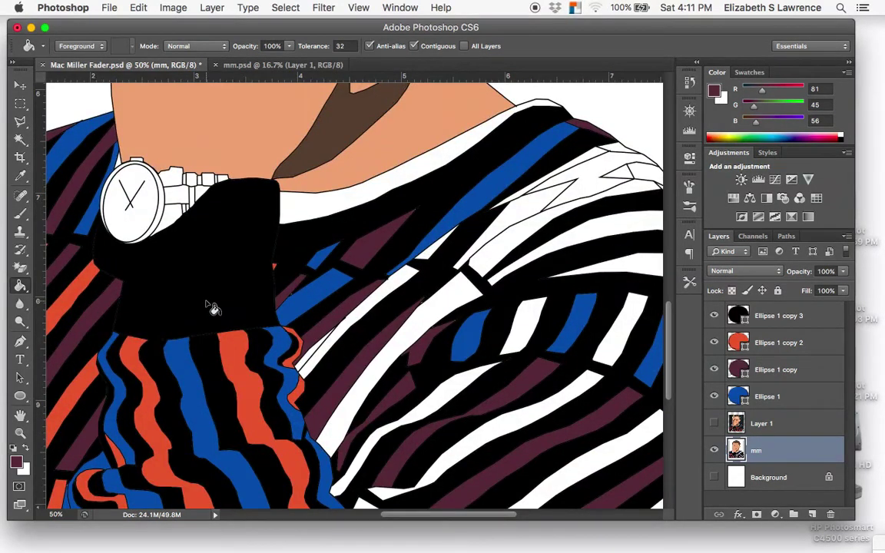
pyautogui.click(20, 175)
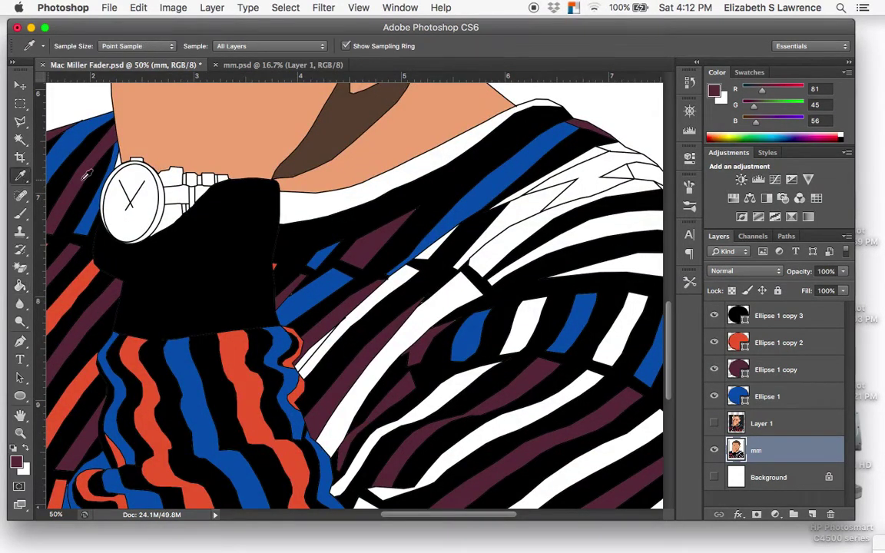
pyautogui.click(297, 277)
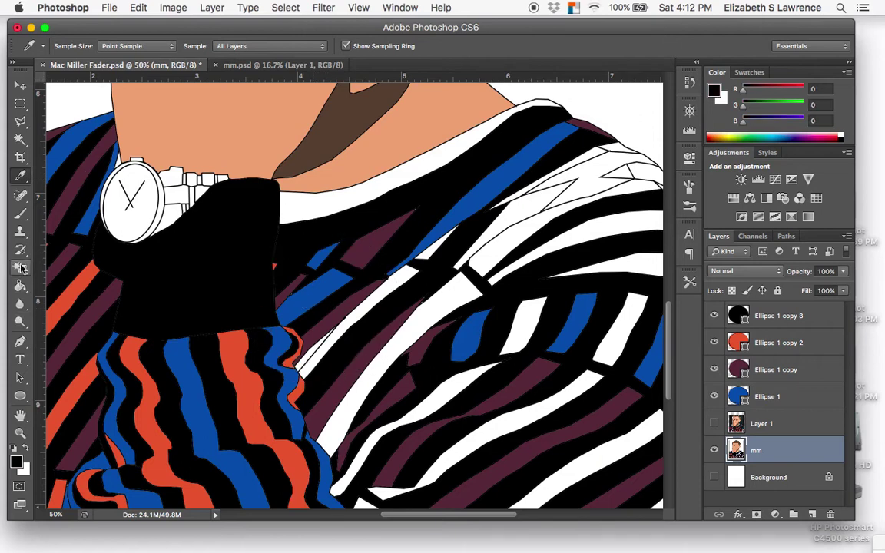
pyautogui.click(20, 286)
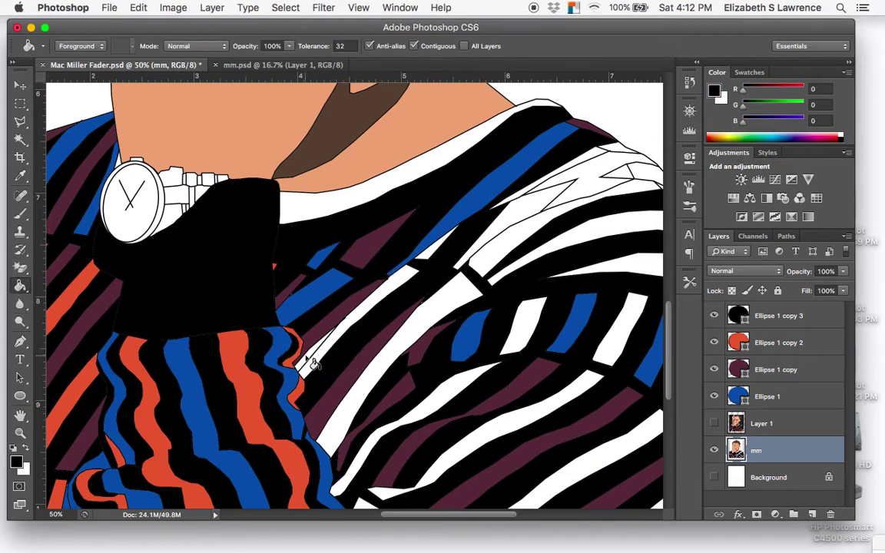
# - Sample red from the sleeve and fill the long white chest stripe between the two maroon stripes next to the forearm
pyautogui.click(22, 177)
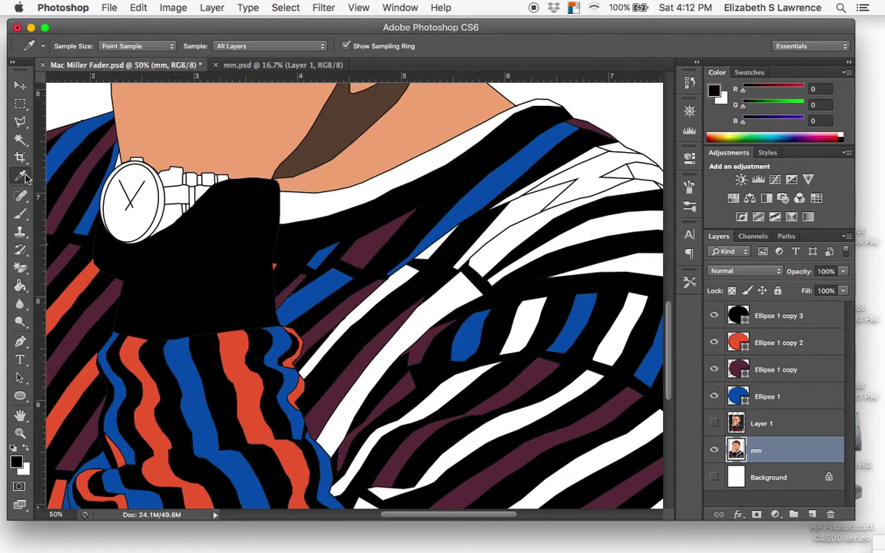
pyautogui.click(79, 291)
pyautogui.click(21, 303)
pyautogui.click(21, 287)
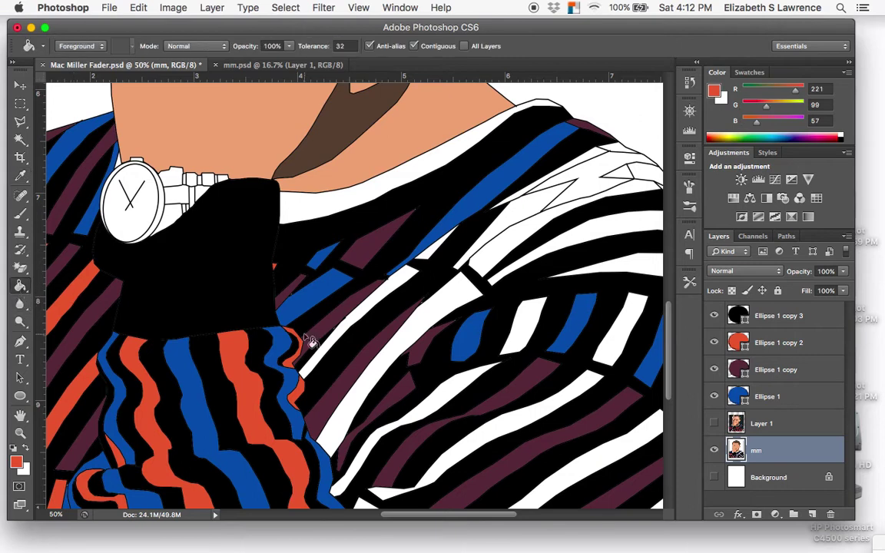
pyautogui.click(376, 310)
# - Sample maroon from the sleeve and fill the small white wedge below the long blue shoulder stripe
pyautogui.click(21, 175)
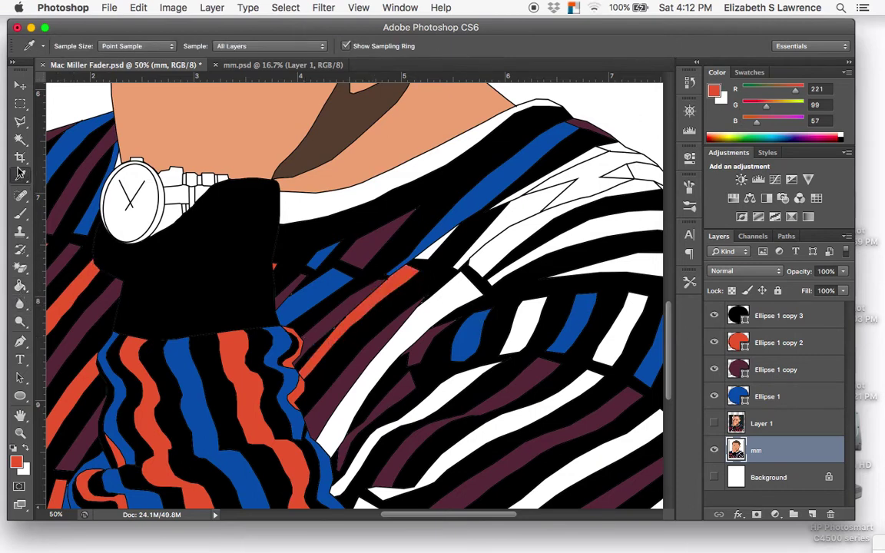
pyautogui.click(80, 175)
pyautogui.click(21, 285)
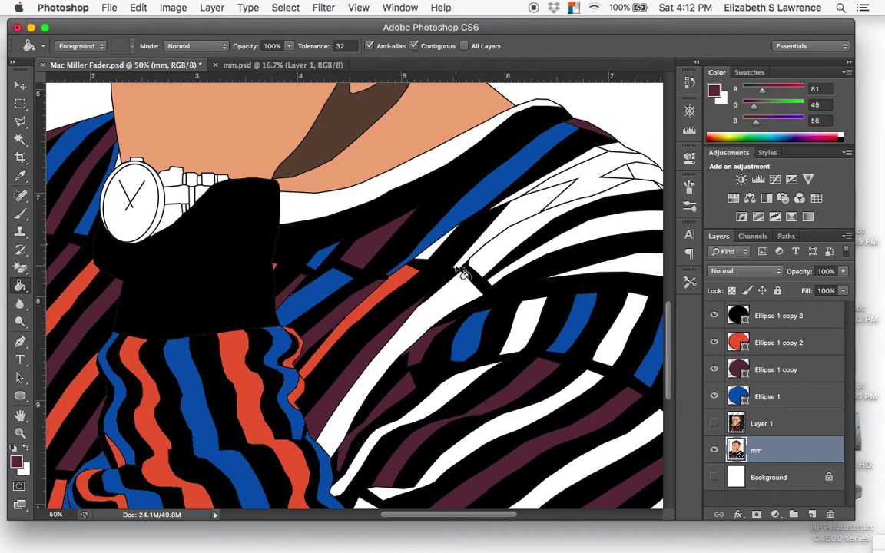
pyautogui.click(415, 240)
# - Compare the lower chest with the Layer 1 photo, sample red from the forearm, and fill the two long white stripes between the maroon ones
pyautogui.hscroll(5, 520, 302)
pyautogui.scroll(-3, 519, 302)
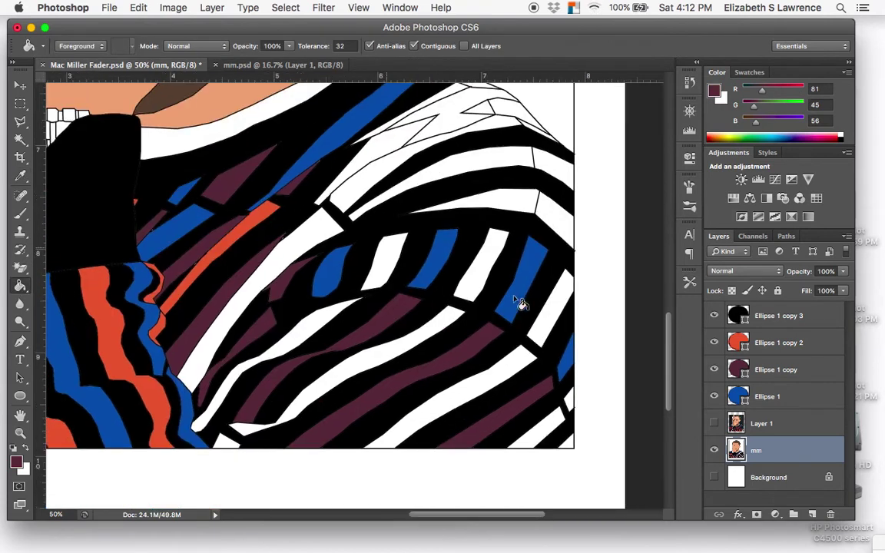
pyautogui.click(715, 423)
pyautogui.click(715, 423)
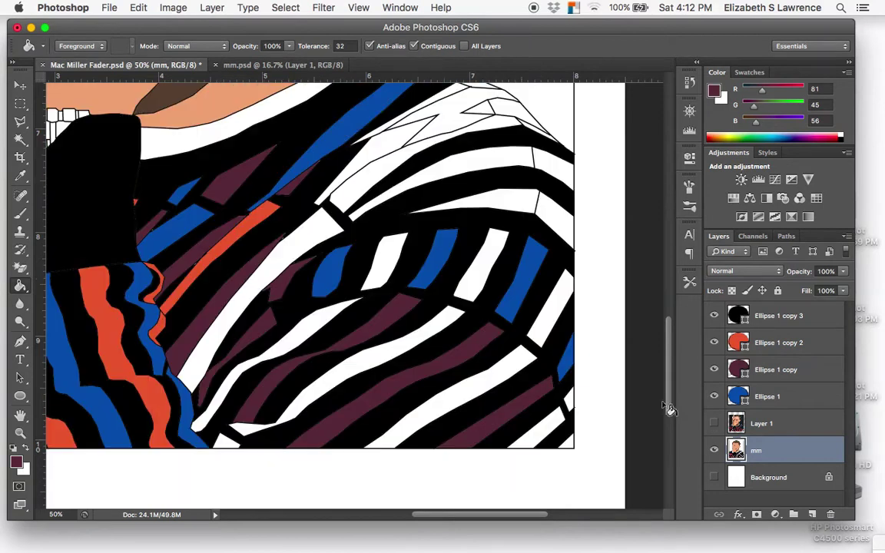
pyautogui.click(20, 175)
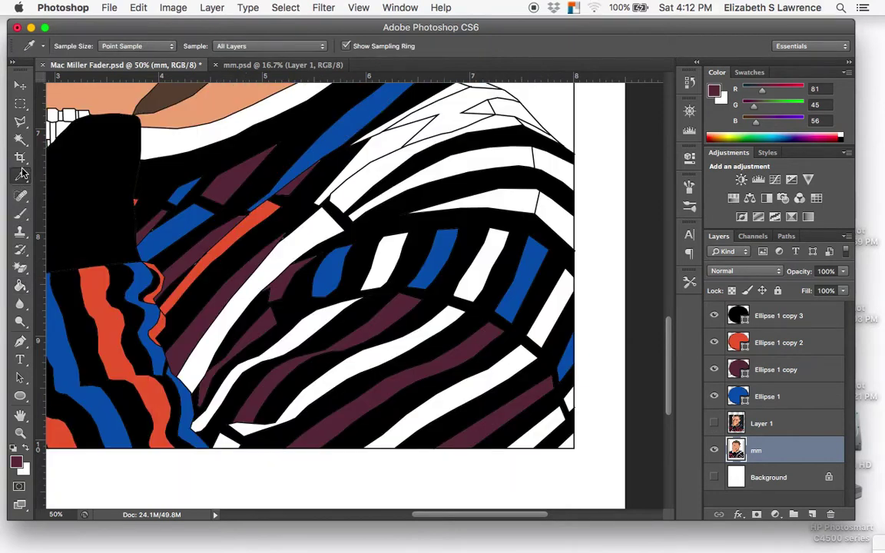
pyautogui.click(119, 343)
pyautogui.click(20, 286)
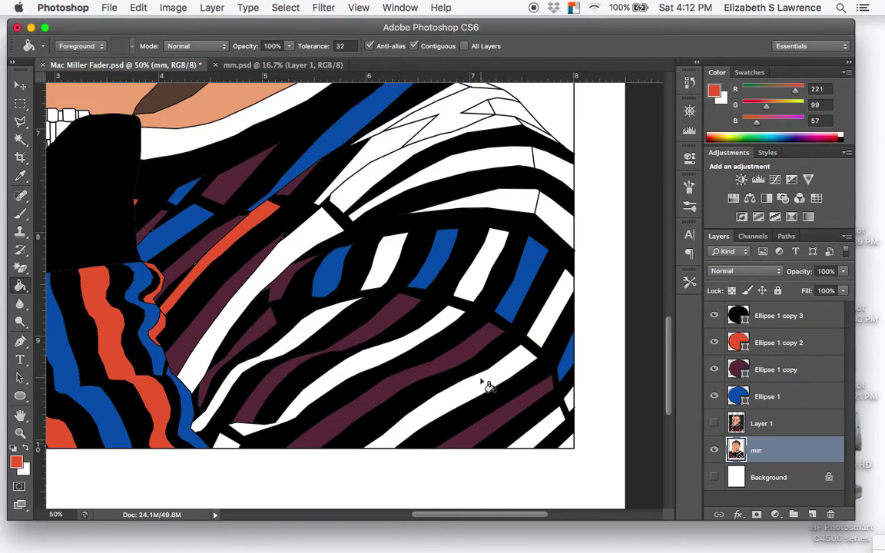
pyautogui.click(715, 423)
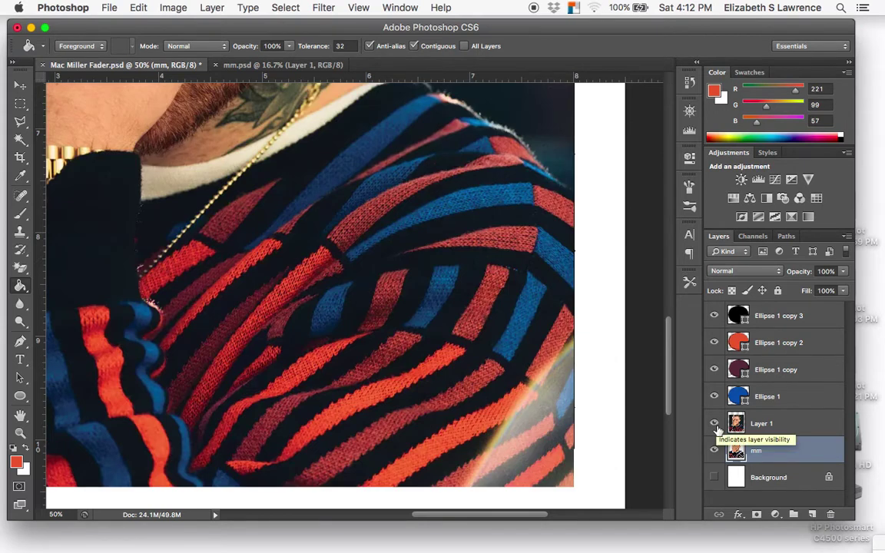
pyautogui.click(716, 425)
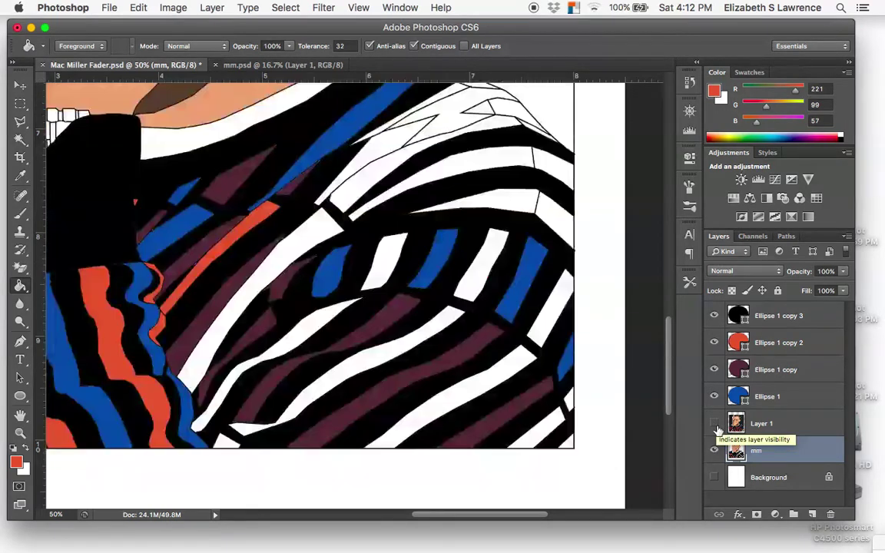
pyautogui.click(716, 425)
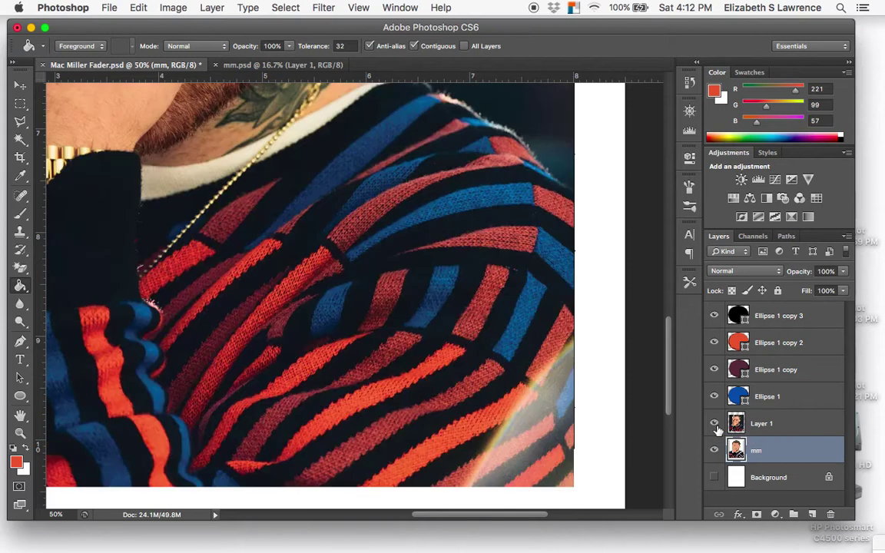
pyautogui.click(715, 425)
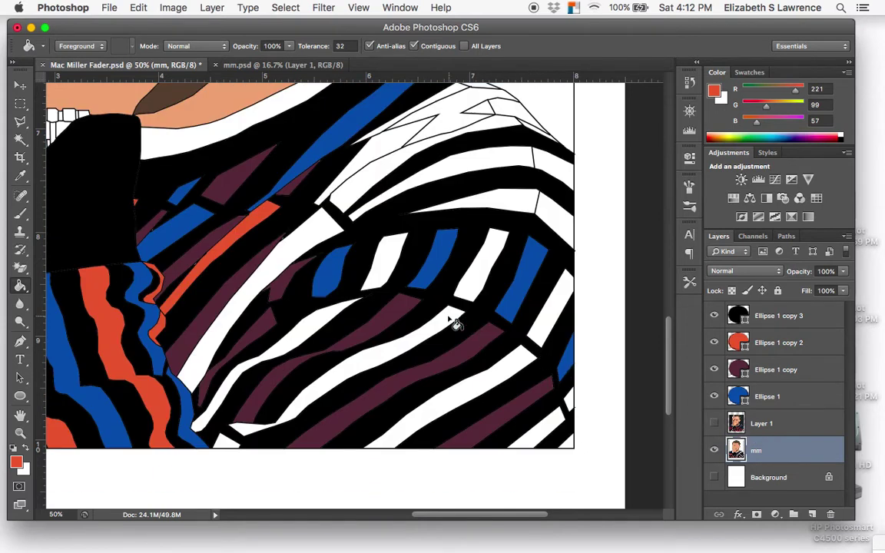
pyautogui.click(504, 388)
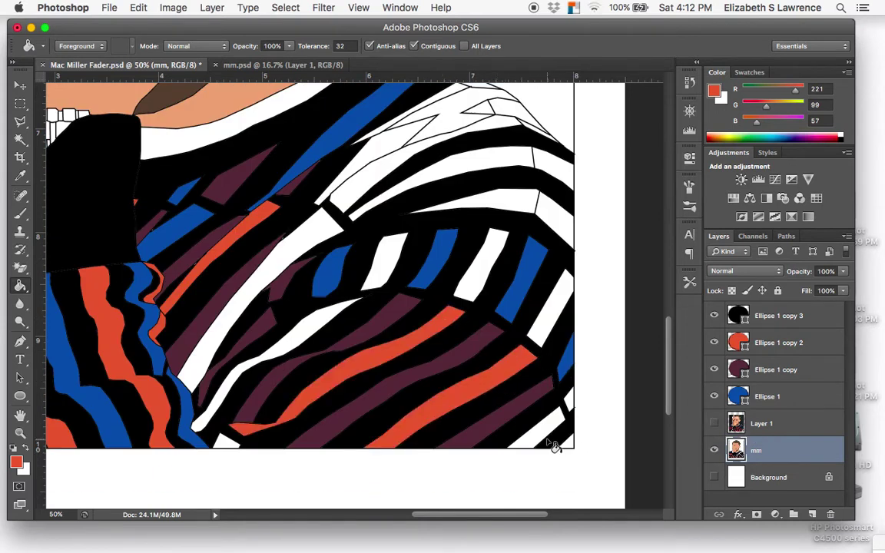
# - Fill the white stripe near the sweater's bottom-right corner and the uppermost white stripe of the lower chest group with red
pyautogui.click(547, 442)
pyautogui.press('super+z')
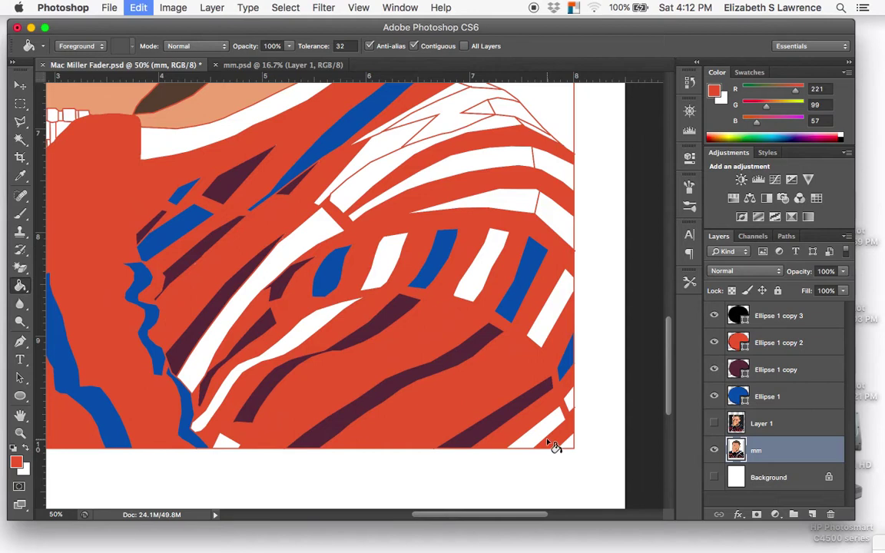
pyautogui.click(545, 437)
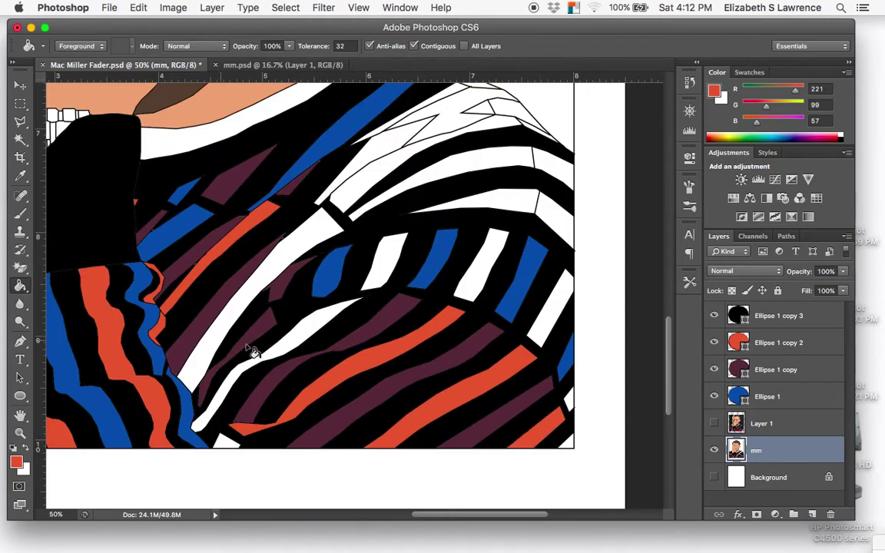
pyautogui.click(280, 347)
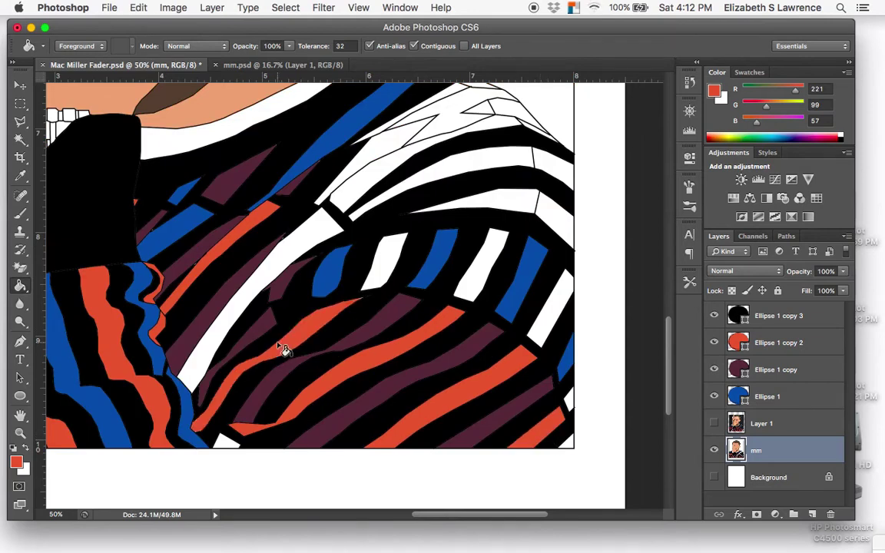
# - Sample maroon from a chest stripe, fill the tiny white bottom-right corner of the sweater, and check the remaining stripes against the Layer 1 photo
pyautogui.click(20, 174)
pyautogui.click(361, 329)
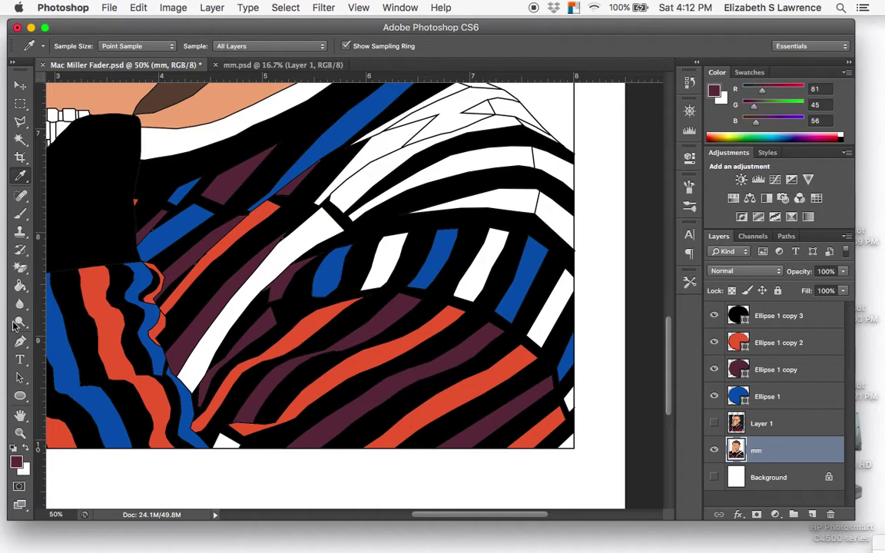
pyautogui.click(20, 289)
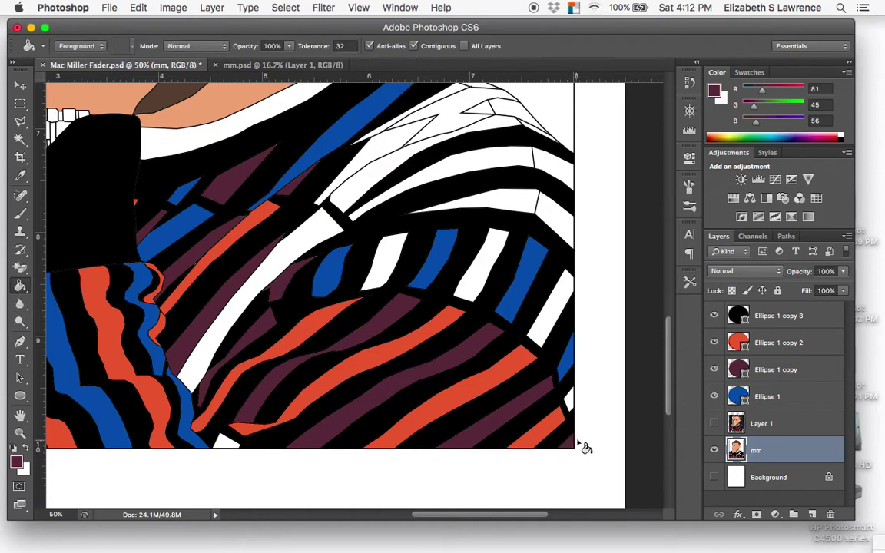
pyautogui.click(713, 424)
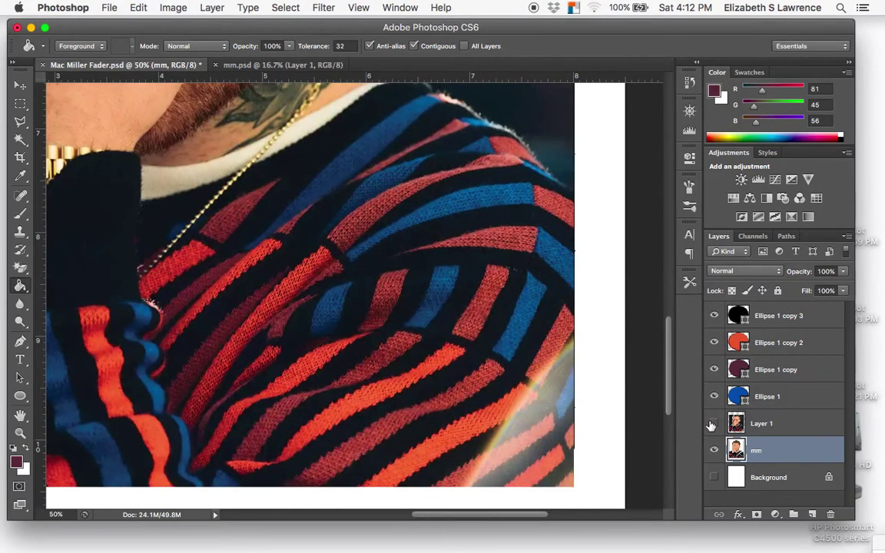
pyautogui.click(713, 424)
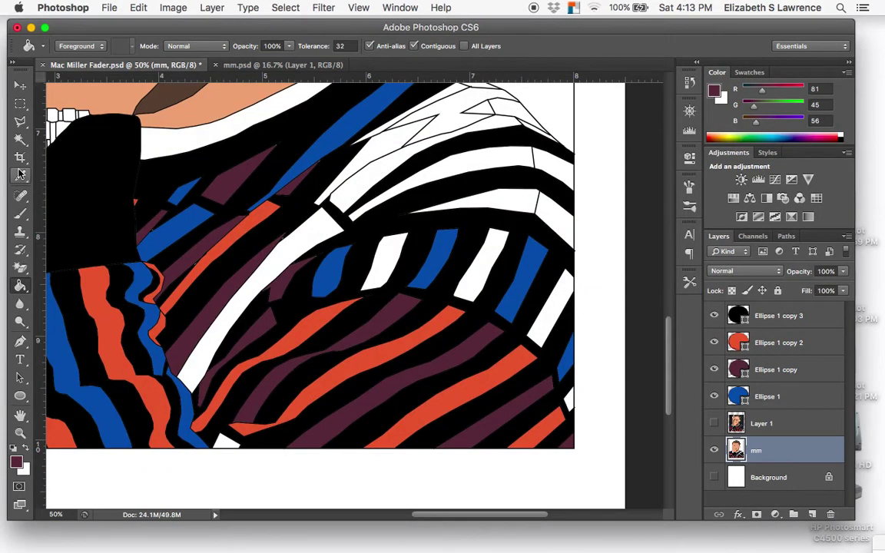
# - Fill the three white stripes across the upper sleeve, the small right-edge piece and the small white bottom-edge piece with maroon
pyautogui.click(567, 401)
pyautogui.click(553, 308)
pyautogui.click(496, 272)
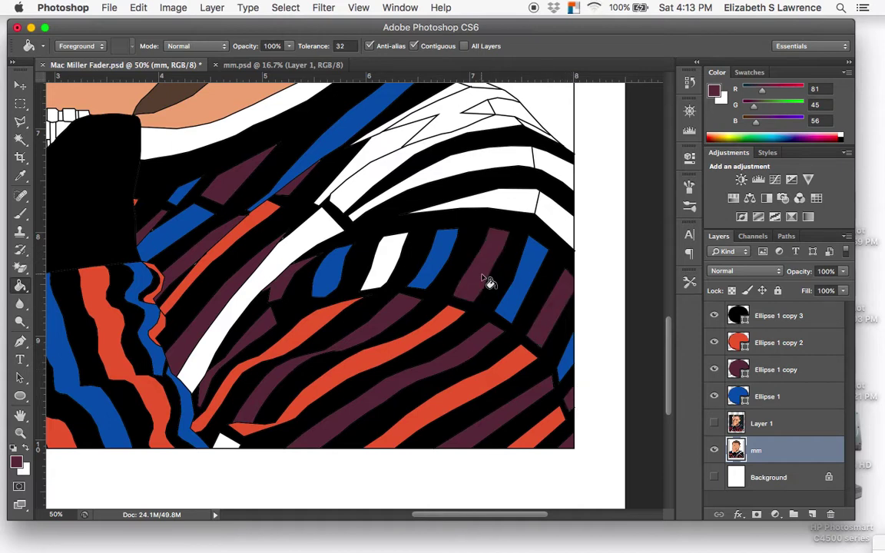
pyautogui.click(388, 258)
pyautogui.click(228, 442)
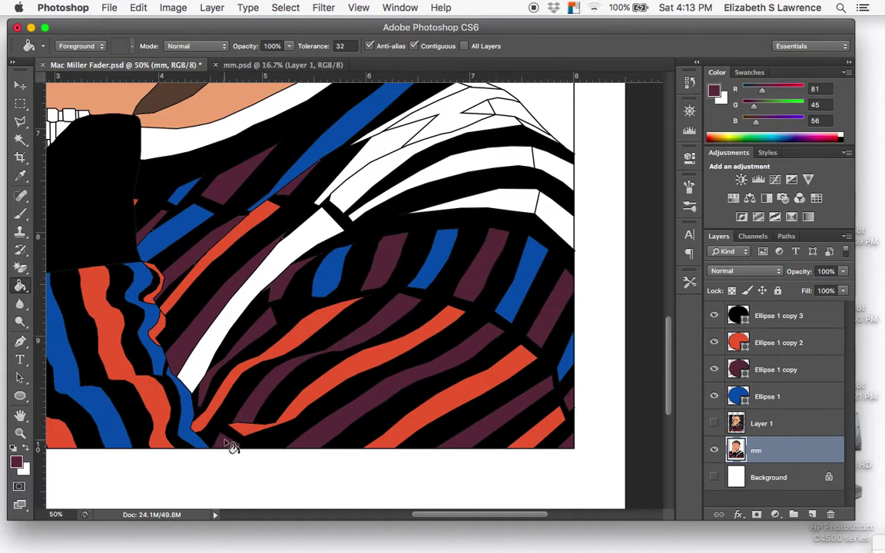
# - Try filling the wide white diagonal chest stripe with maroon after checking the Layer 1 photo, and undo the fill
pyautogui.click(714, 425)
pyautogui.click(714, 425)
pyautogui.click(298, 244)
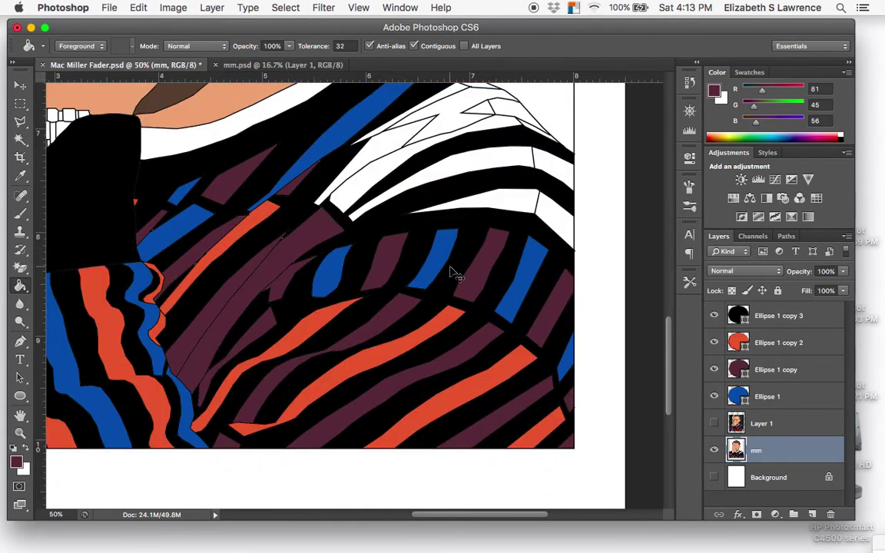
pyautogui.press('super+z')
# - Sample red from the neighboring chest stripe and fill the wide white diagonal chest stripe with it
pyautogui.press('i')
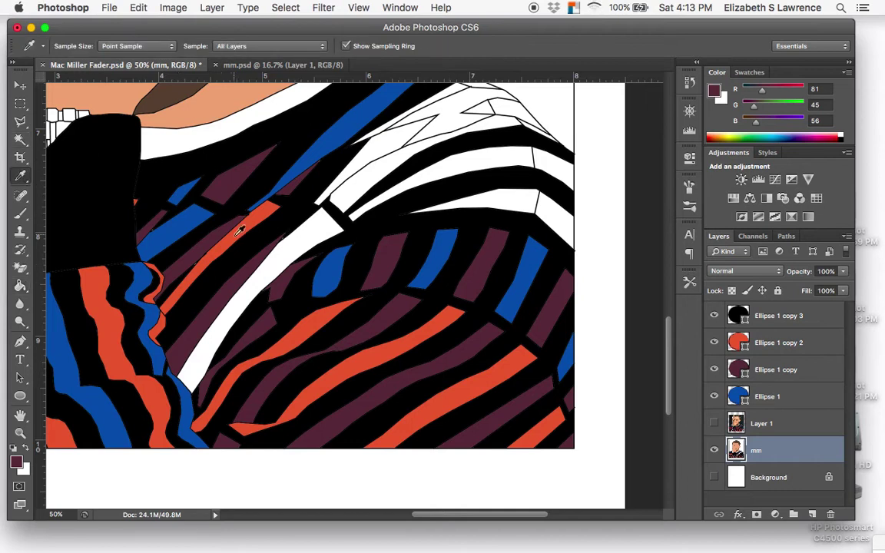
pyautogui.click(236, 234)
pyautogui.press('g')
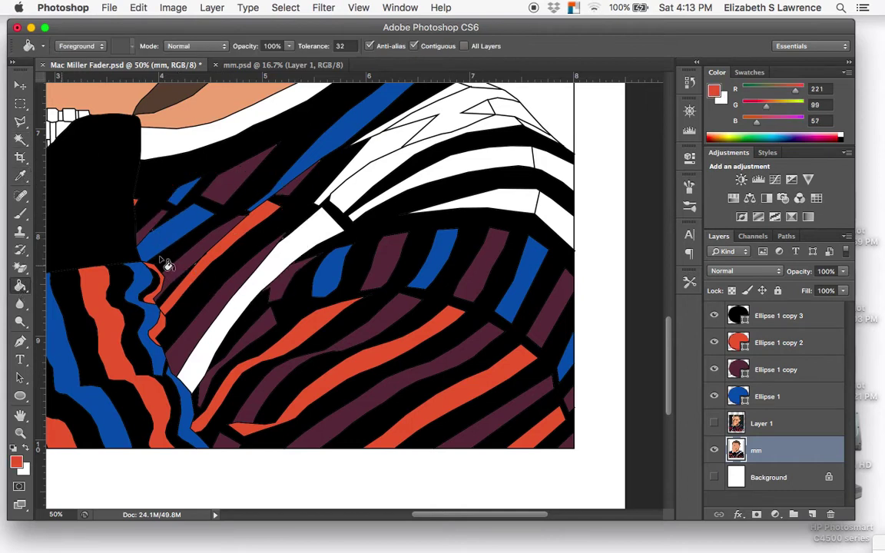
pyautogui.click(302, 261)
# - Compare the shoulder with the Layer 1 photo, sample maroon from a chest stripe, and fill the long section of the lowest white shoulder stripe
pyautogui.scroll(5, 421, 259)
pyautogui.hscroll(3, 421, 259)
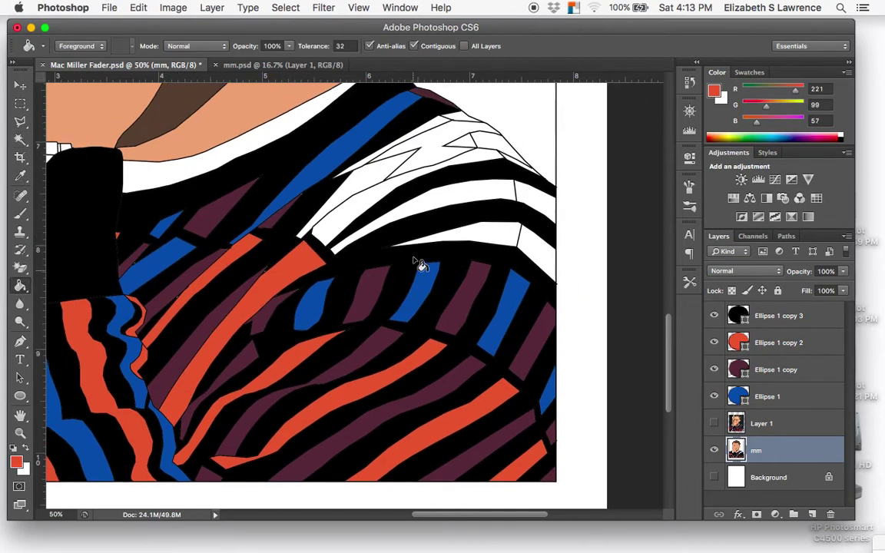
pyautogui.click(713, 424)
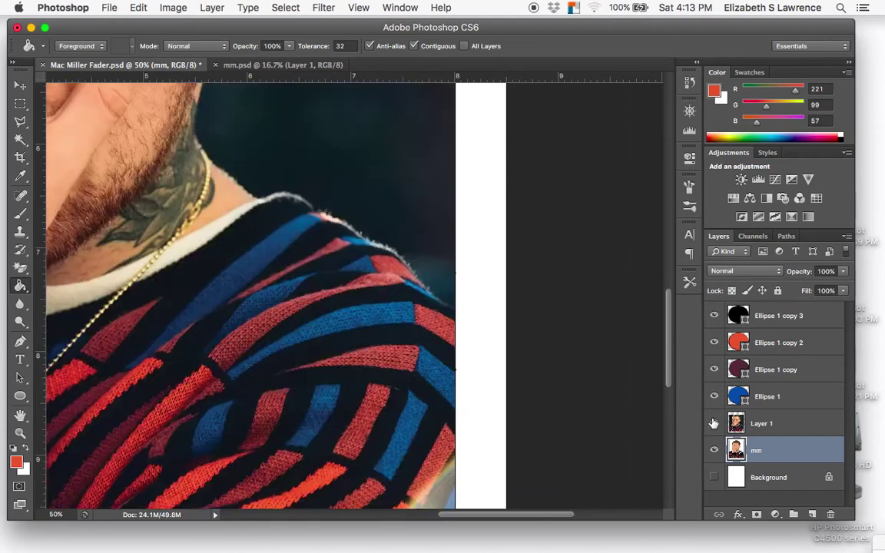
pyautogui.click(714, 423)
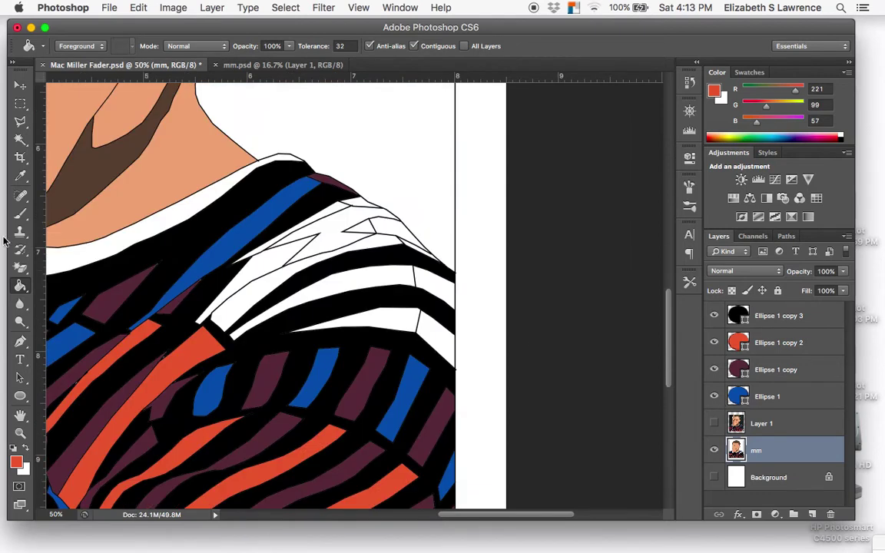
pyautogui.click(22, 177)
pyautogui.click(107, 313)
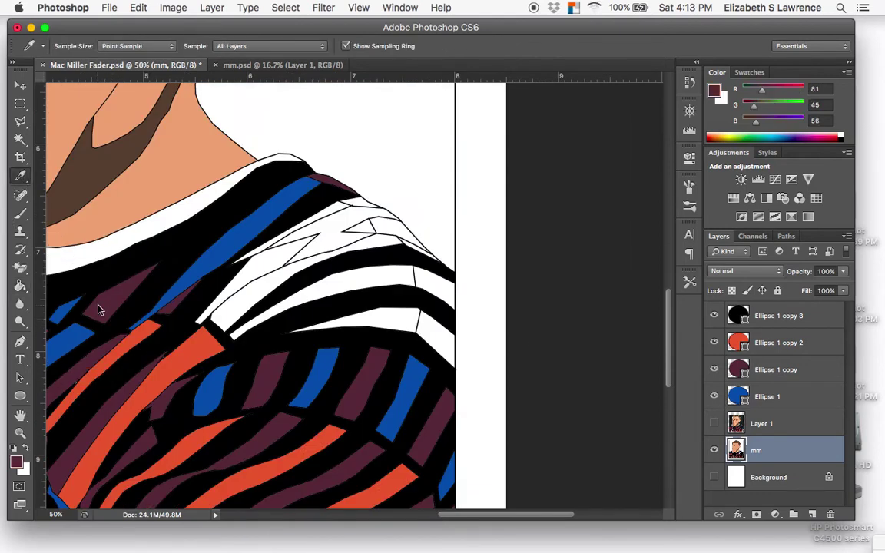
pyautogui.click(22, 288)
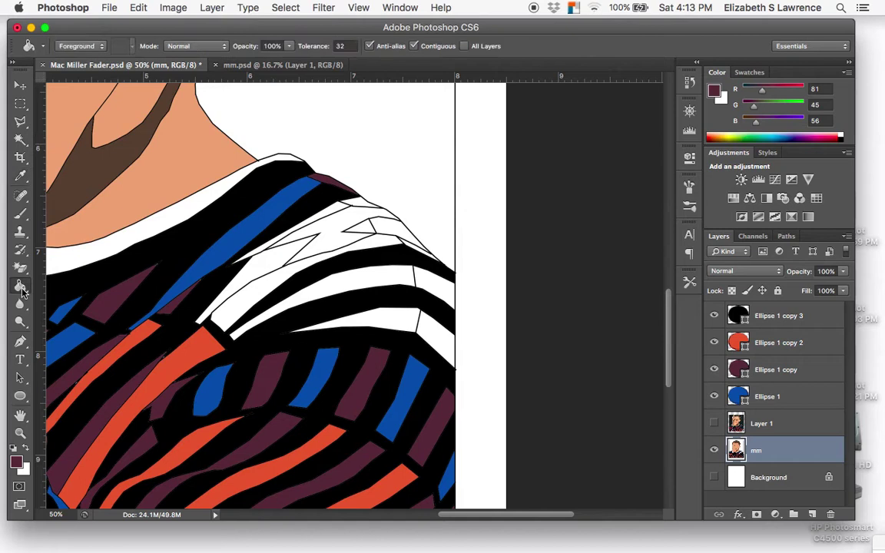
pyautogui.click(388, 316)
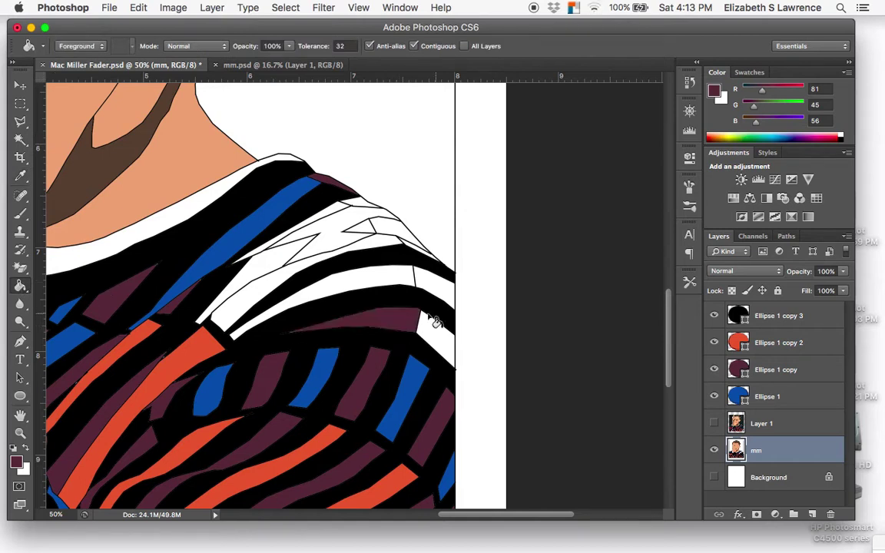
# - Check the shoulder against the Layer 1 photo and fill the short right-end section of the second-lowest white shoulder stripe with maroon
pyautogui.click(713, 426)
pyautogui.click(714, 424)
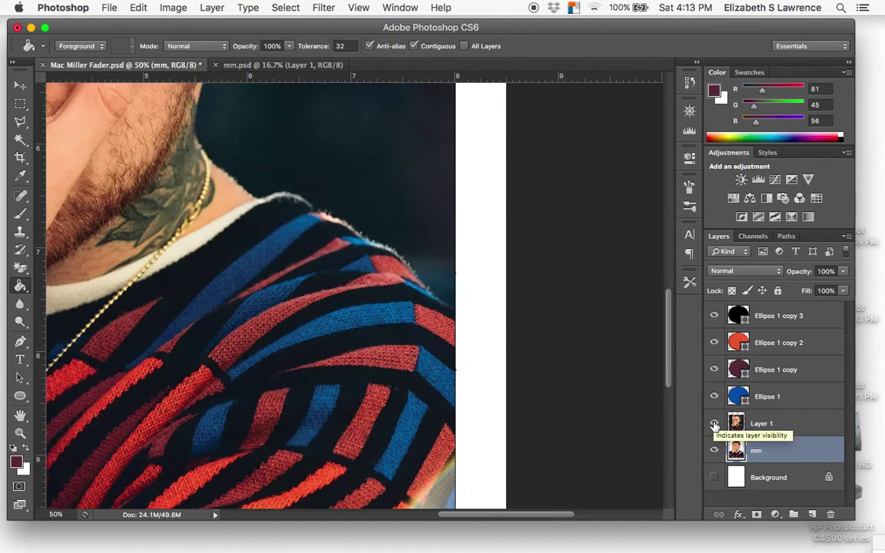
pyautogui.click(714, 424)
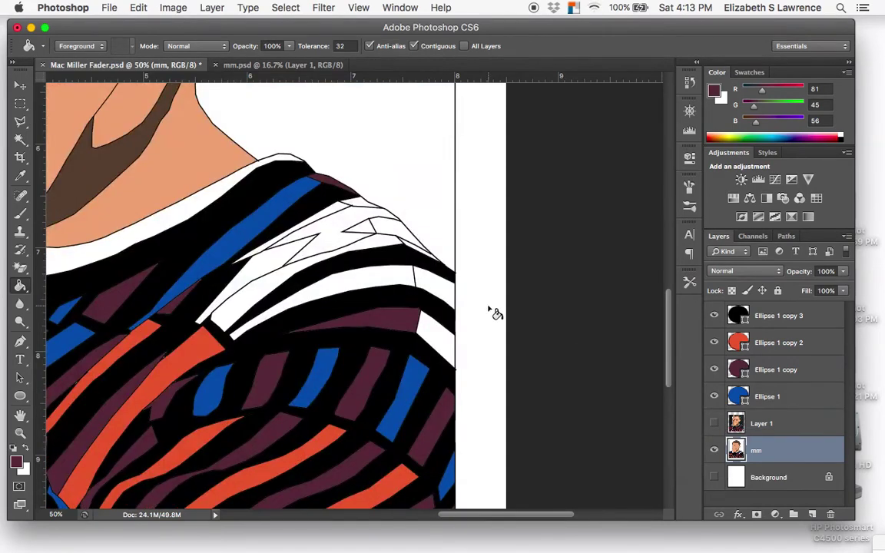
pyautogui.click(442, 295)
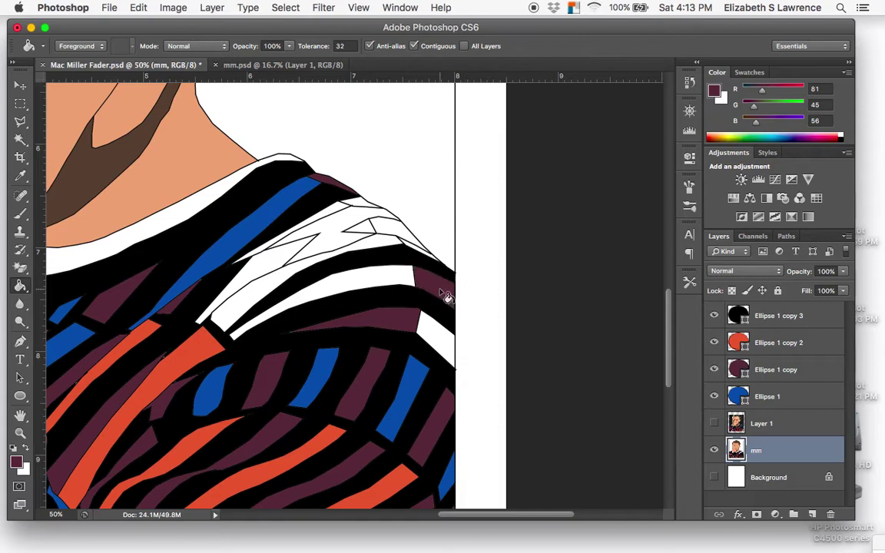
# - Check the photo, sample blue from the long shoulder stripe, and fill the white right-end section of the lowest shoulder stripe
pyautogui.click(714, 425)
pyautogui.click(714, 425)
pyautogui.click(19, 177)
pyautogui.click(219, 257)
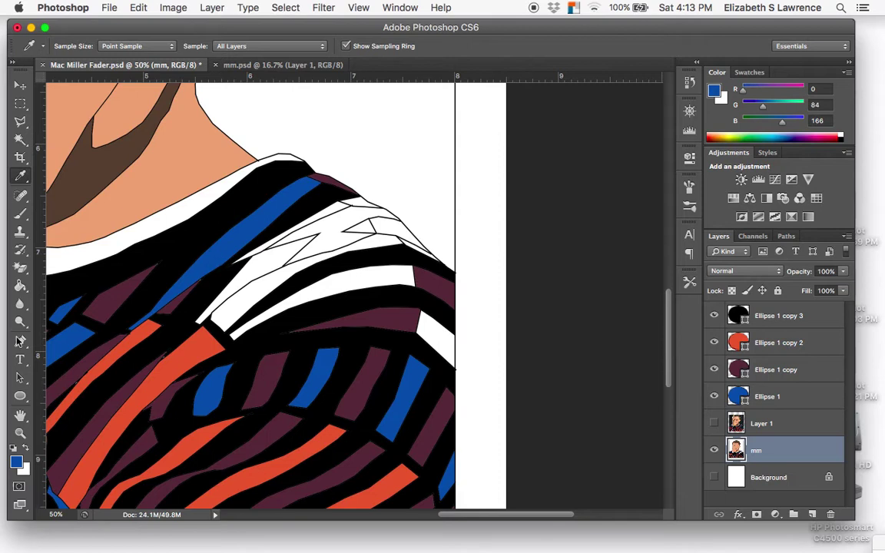
pyautogui.click(20, 285)
pyautogui.click(444, 346)
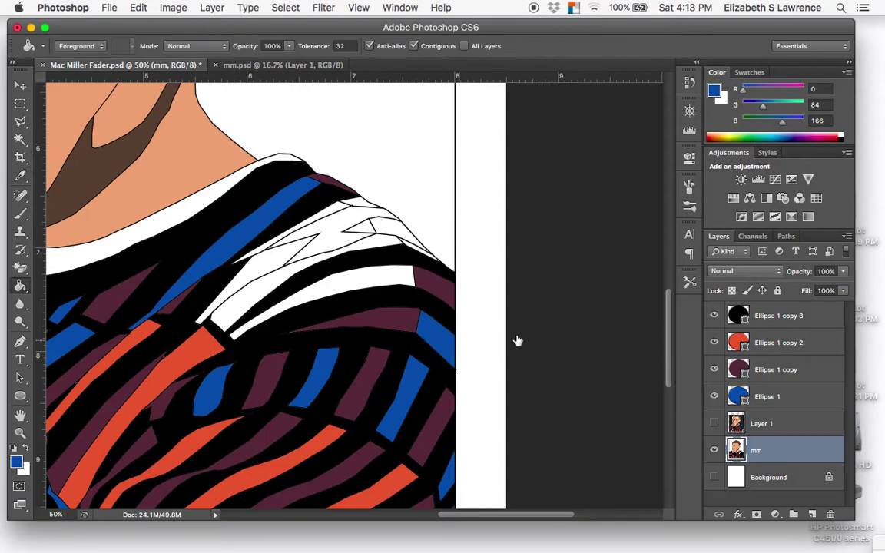
# - Fill the long white section of the second-lowest shoulder stripe with blue, checking it against the Layer 1 photo
pyautogui.click(714, 425)
pyautogui.click(714, 425)
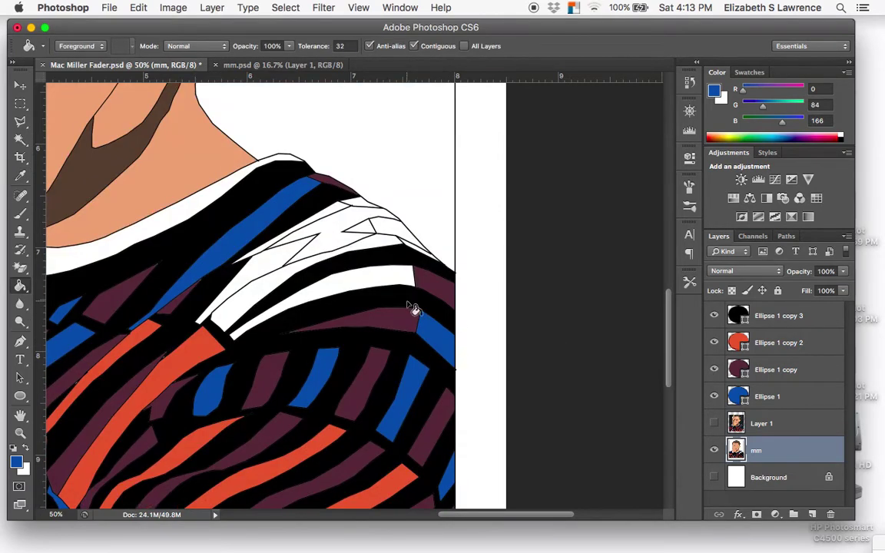
pyautogui.click(715, 427)
pyautogui.click(715, 427)
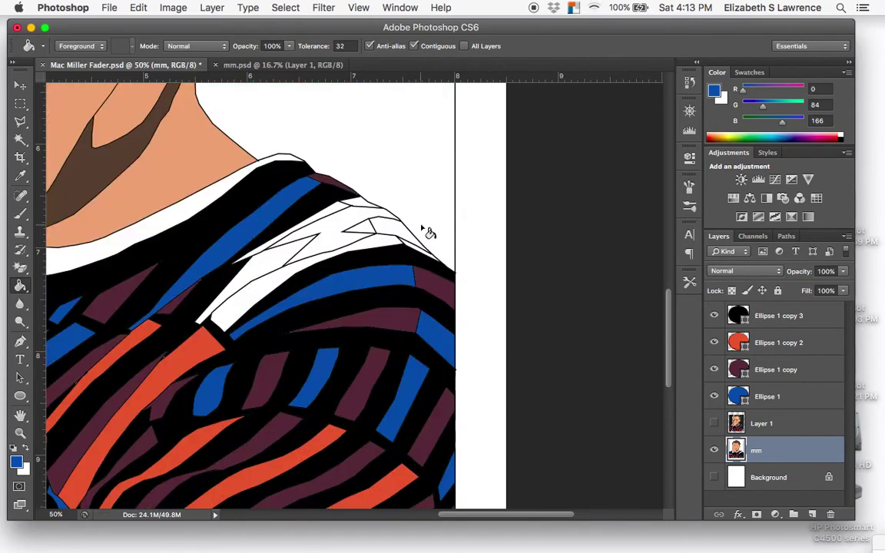
# - Check the photo, sample maroon from a chest stripe, and fill the curved white stripe just above the long curved blue one
pyautogui.click(715, 425)
pyautogui.click(715, 425)
pyautogui.click(21, 175)
pyautogui.click(115, 301)
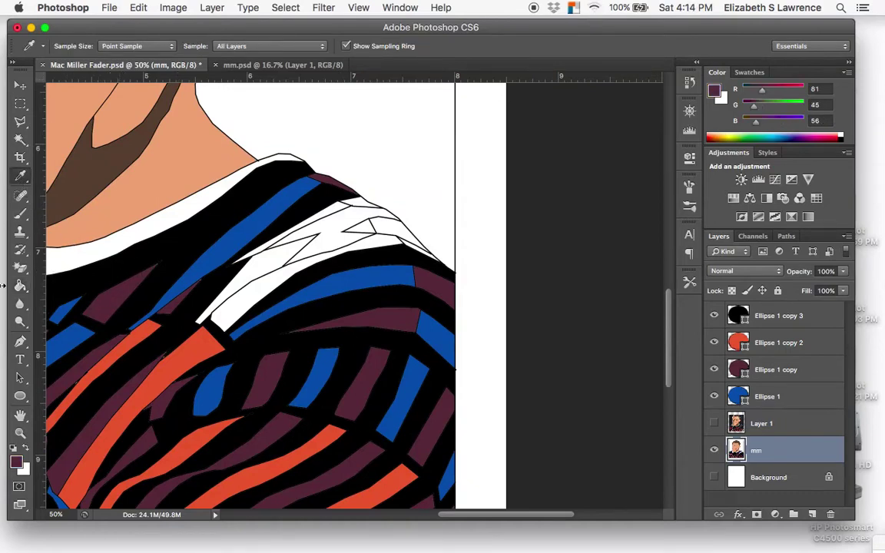
pyautogui.click(21, 286)
pyautogui.click(281, 282)
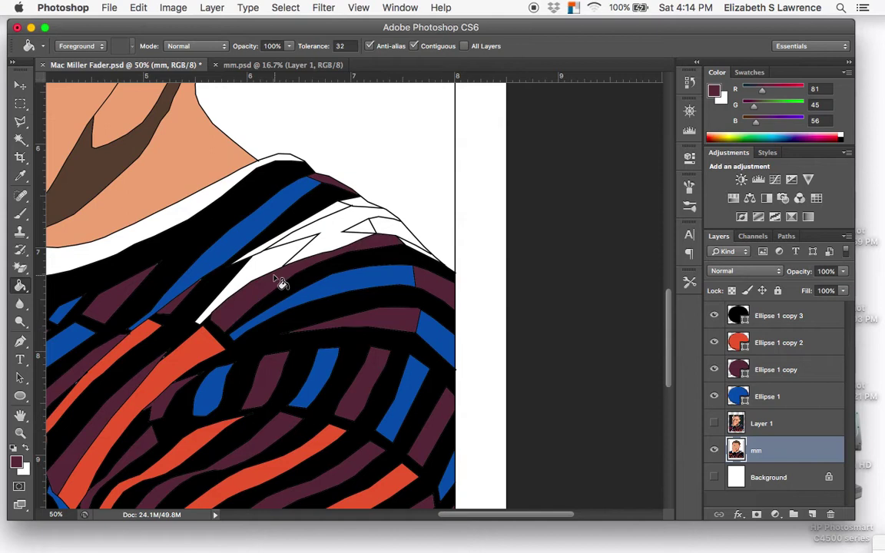
# - Sample blue from the long shoulder stripe and, on the mm layer, fill the thin white sliver at the shoulder's outer right edge
pyautogui.click(737, 423)
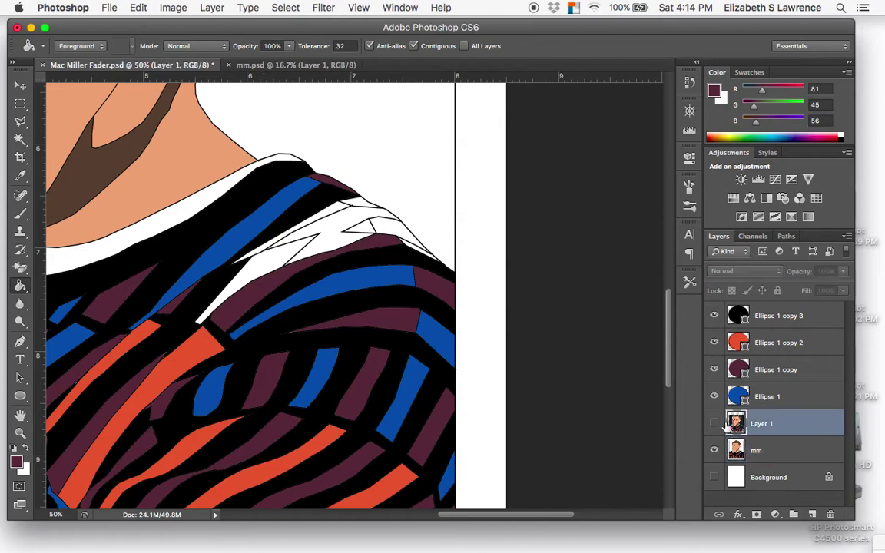
pyautogui.click(716, 424)
pyautogui.click(715, 424)
pyautogui.click(21, 174)
pyautogui.click(219, 250)
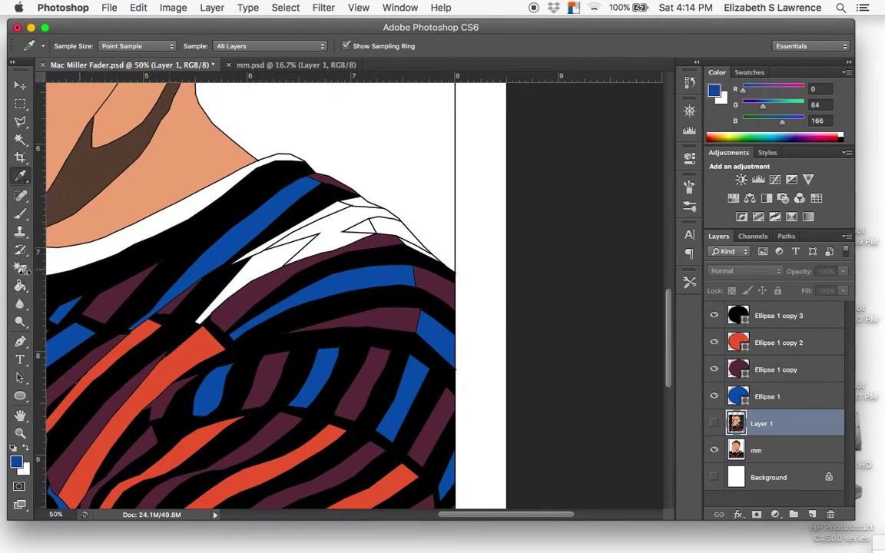
pyautogui.press('g')
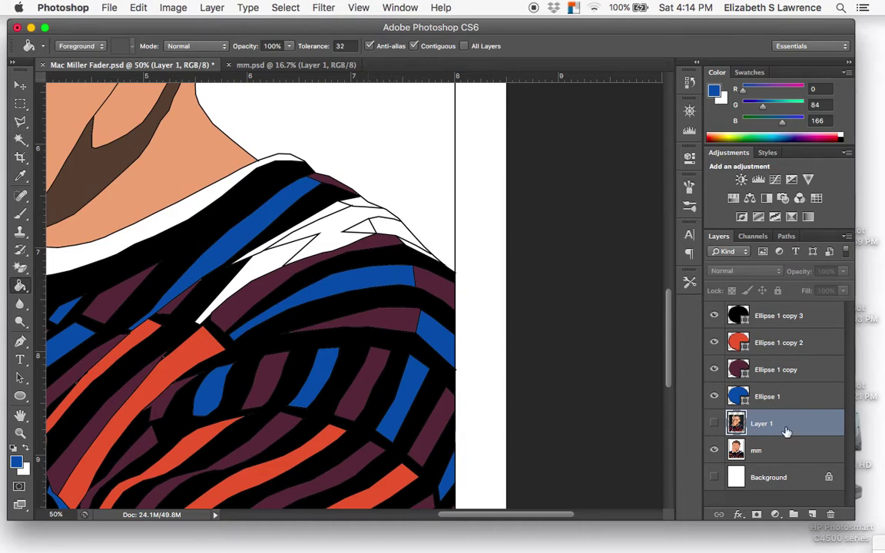
pyautogui.click(757, 452)
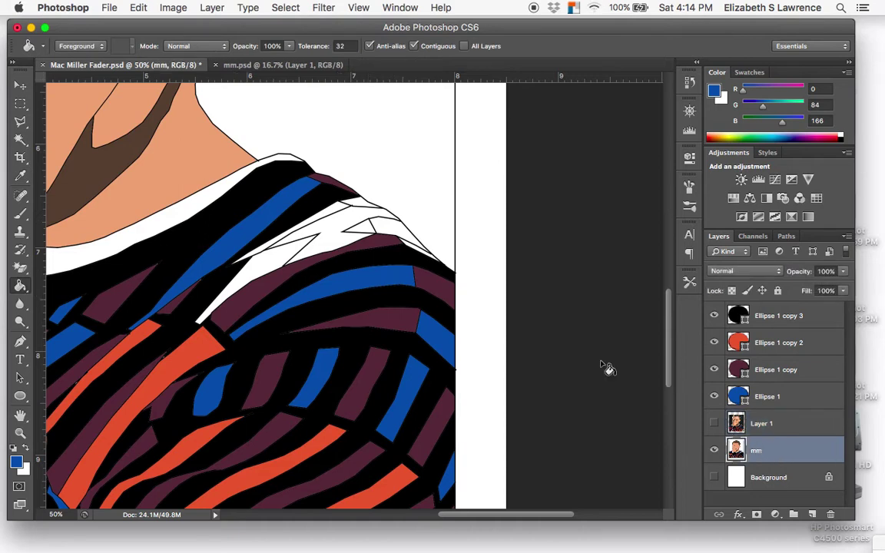
pyautogui.click(421, 255)
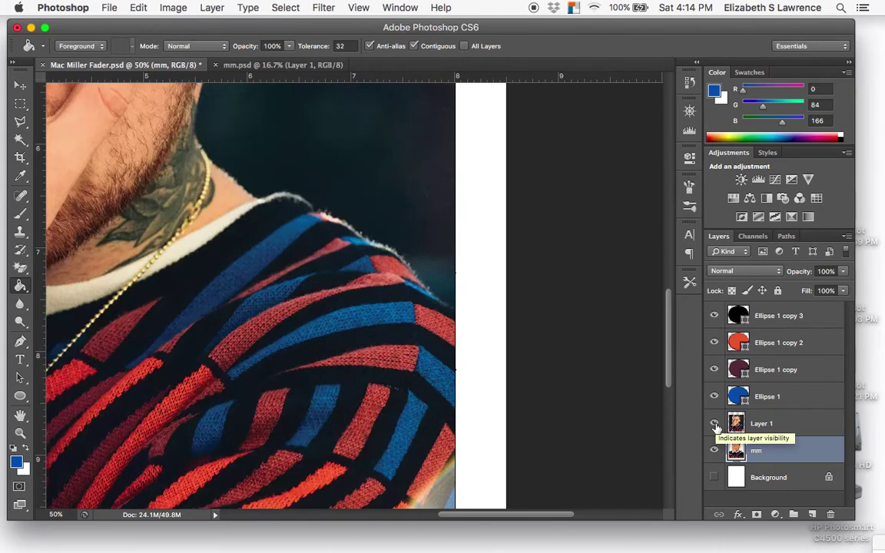
# - Following the Layer 1 photo, fill the small white triangle and the small wedge at the top edge of the shoulder with blue
pyautogui.click(714, 425)
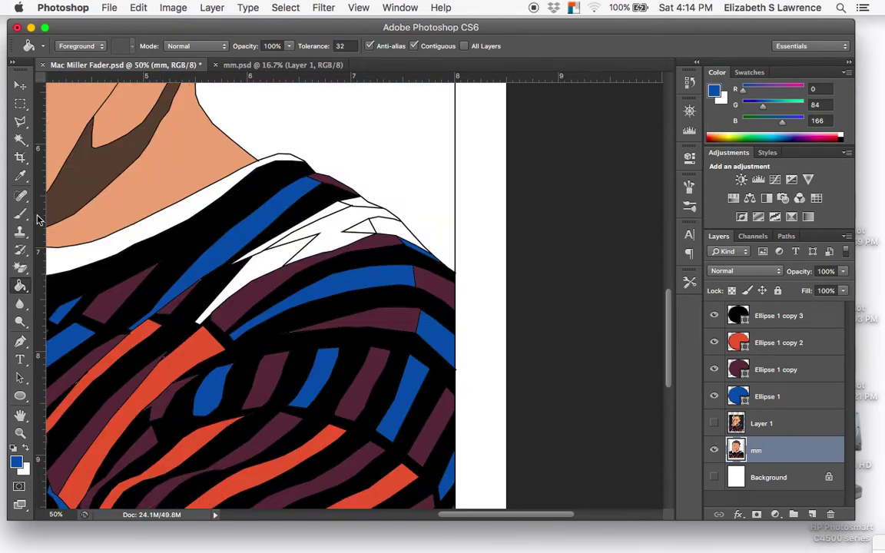
pyautogui.click(715, 425)
pyautogui.click(715, 424)
pyautogui.click(360, 226)
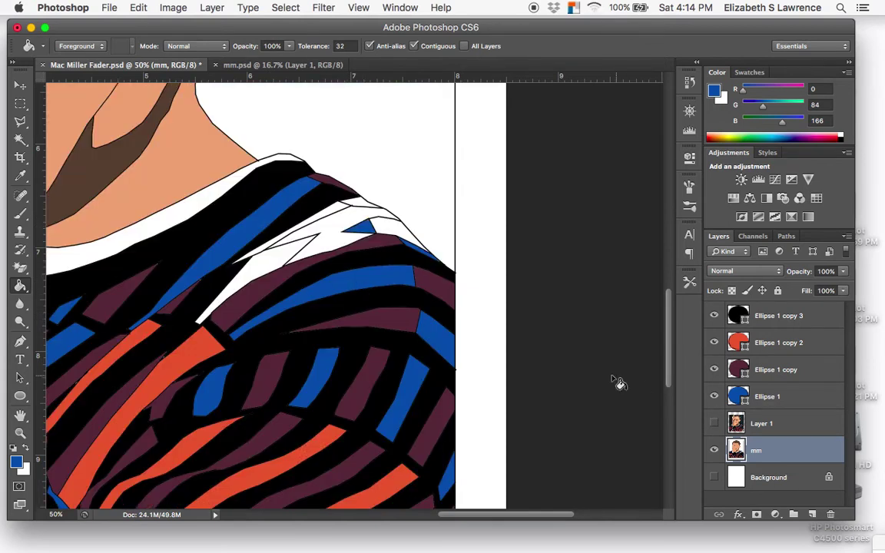
pyautogui.click(715, 425)
pyautogui.click(715, 425)
pyautogui.click(335, 187)
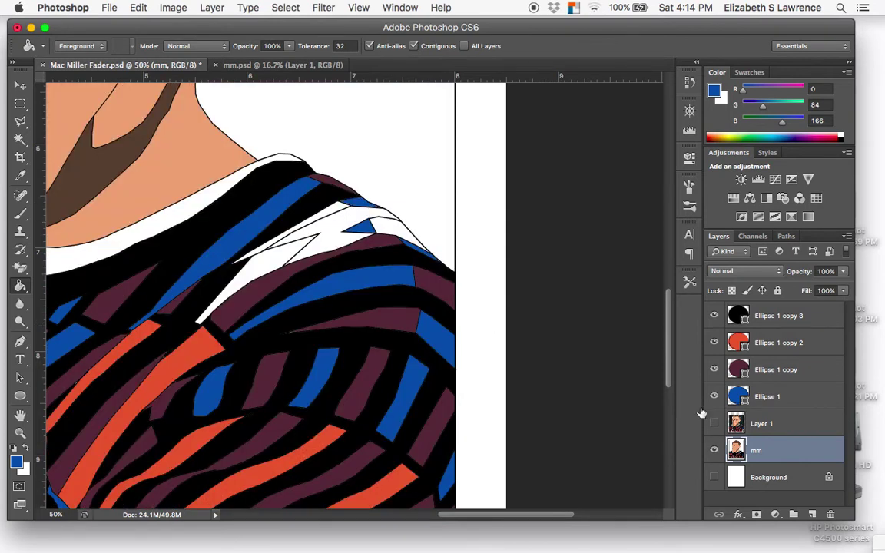
# - Sample maroon from the shoulder's top edge, fill the narrow white stripe leading to the small blue wedge, and check the photo
pyautogui.click(715, 425)
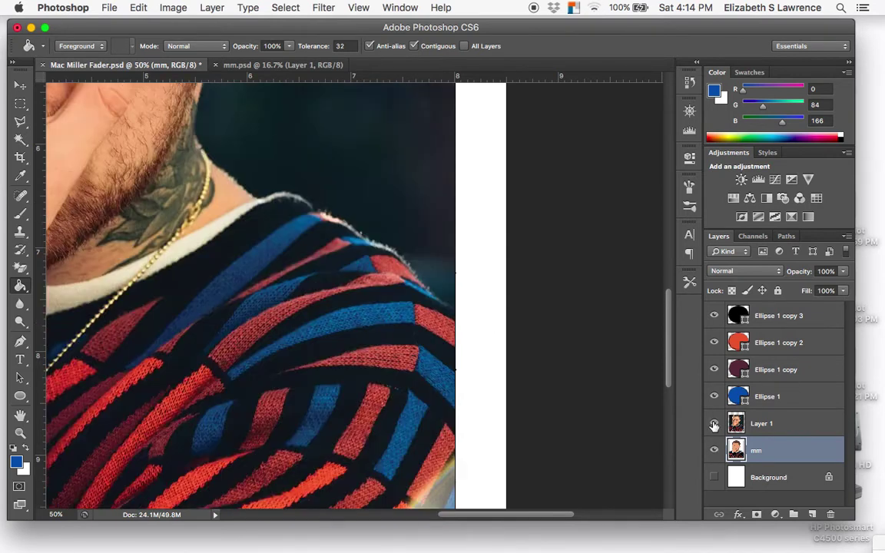
pyautogui.click(715, 425)
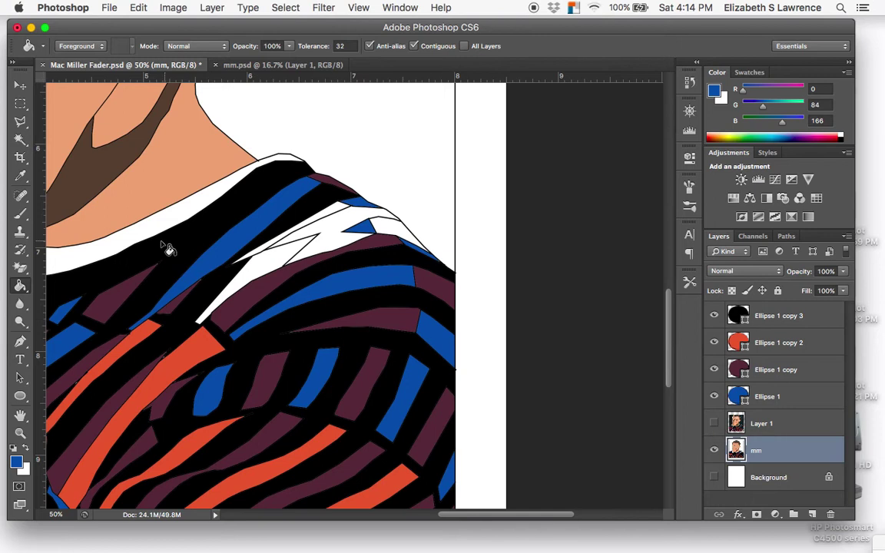
pyautogui.click(21, 175)
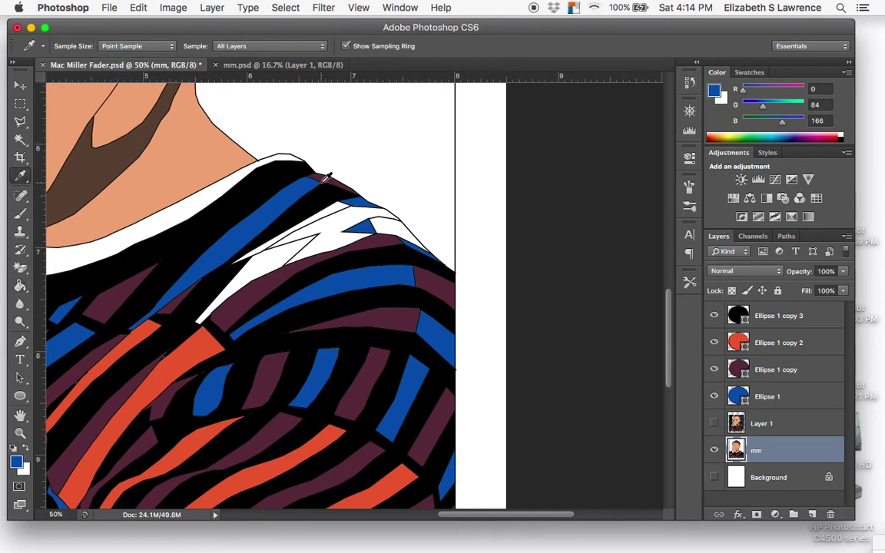
pyautogui.click(328, 176)
pyautogui.click(21, 287)
pyautogui.click(302, 197)
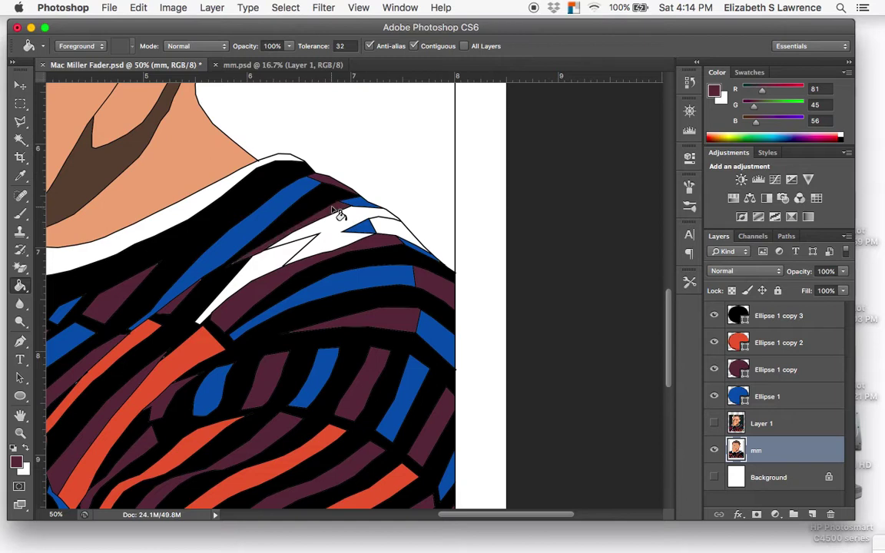
pyautogui.click(714, 425)
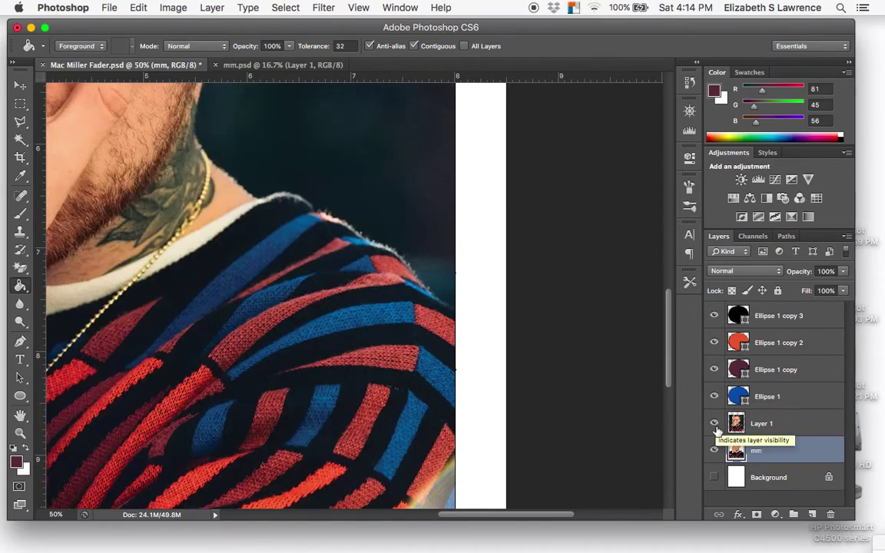
pyautogui.click(715, 425)
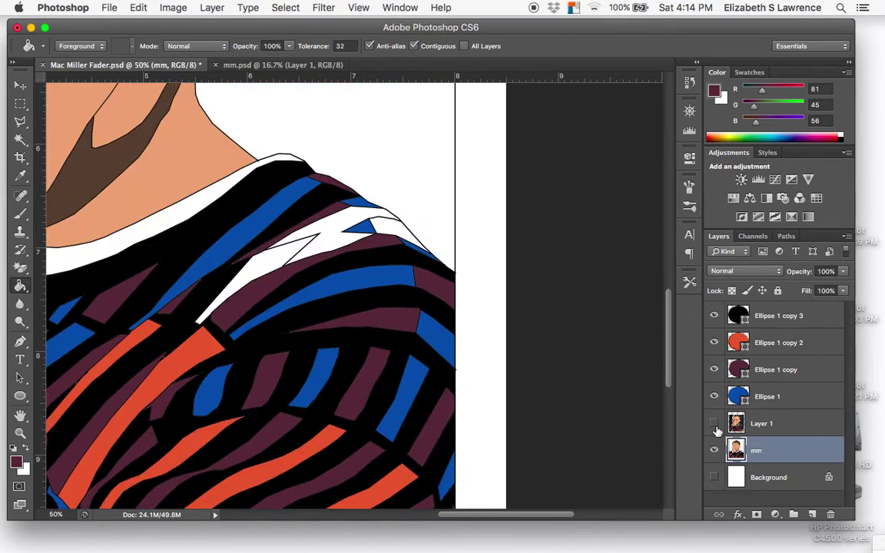
# - Sample the sweater's blue and fill the upper shoulder stripe with it, checking the colour against the reference photo
pyautogui.click(20, 177)
pyautogui.click(190, 235)
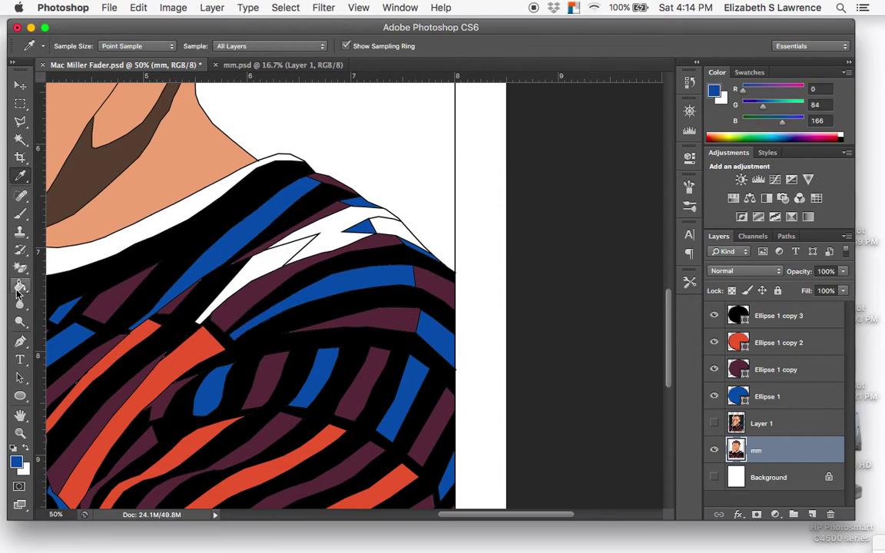
pyautogui.click(20, 287)
pyautogui.click(287, 260)
pyautogui.press('super+z')
pyautogui.click(714, 423)
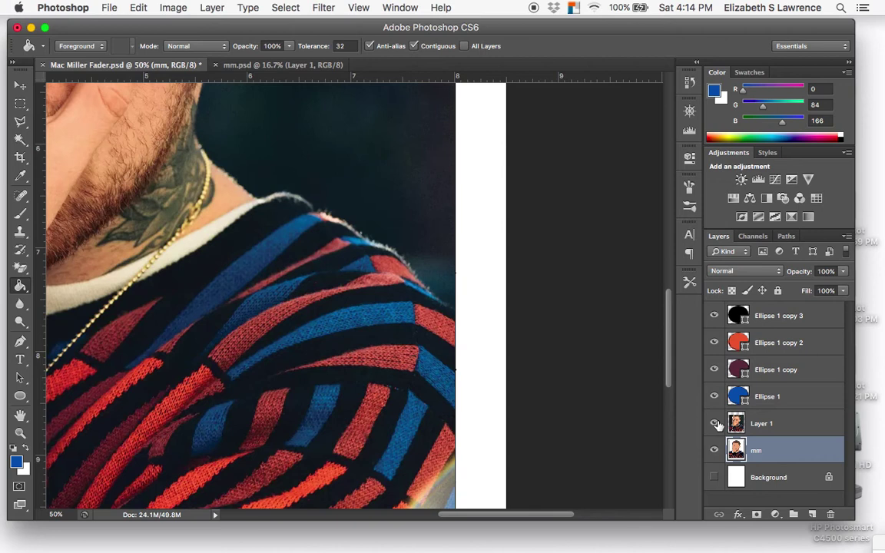
pyautogui.click(715, 423)
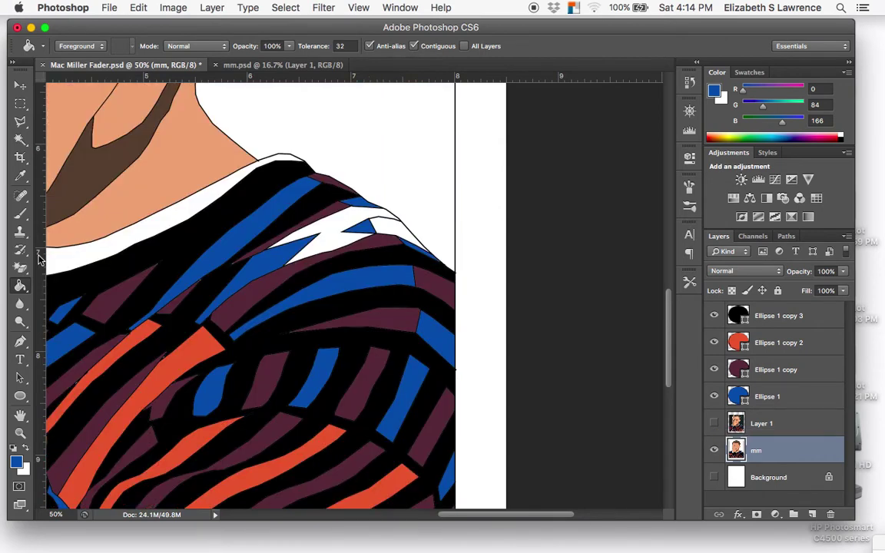
# - Sample black from the sweater and fill the white gaps between the shoulder stripes, checking against the reference photo
pyautogui.click(21, 177)
pyautogui.click(150, 262)
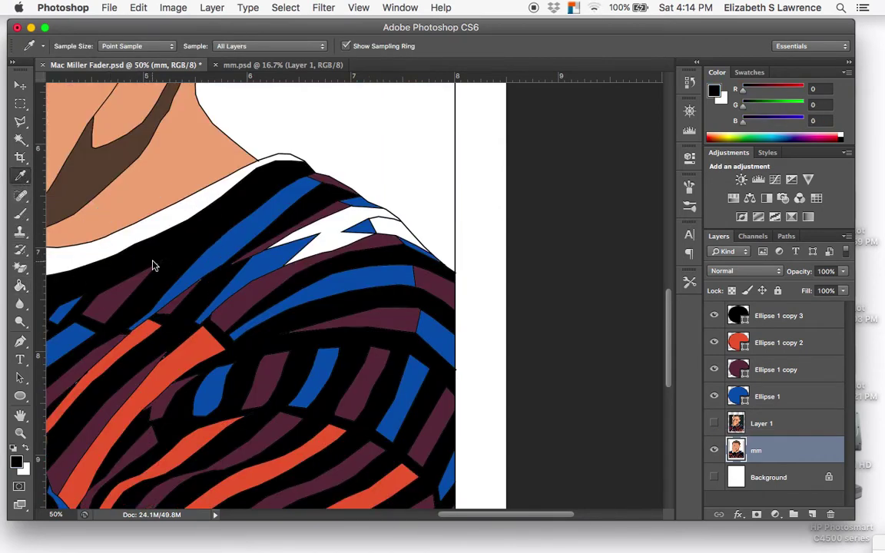
pyautogui.click(21, 286)
pyautogui.click(342, 233)
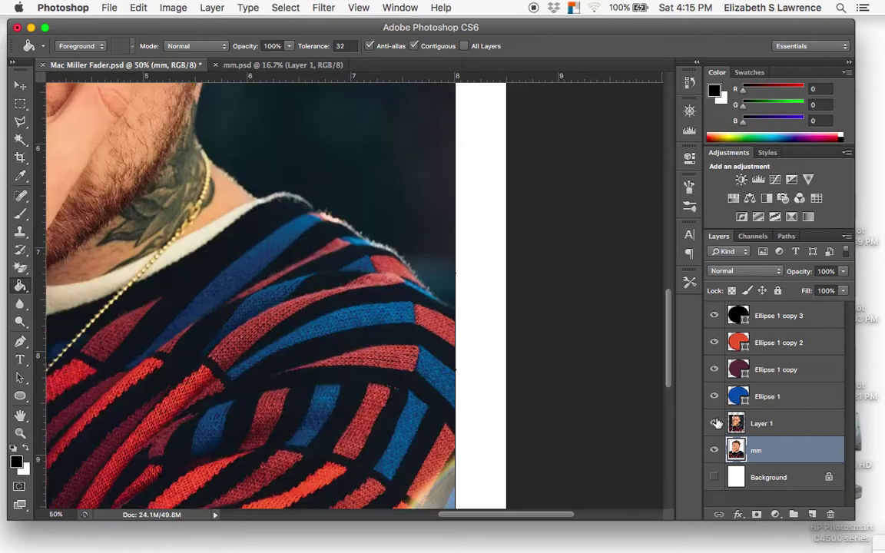
pyautogui.click(715, 423)
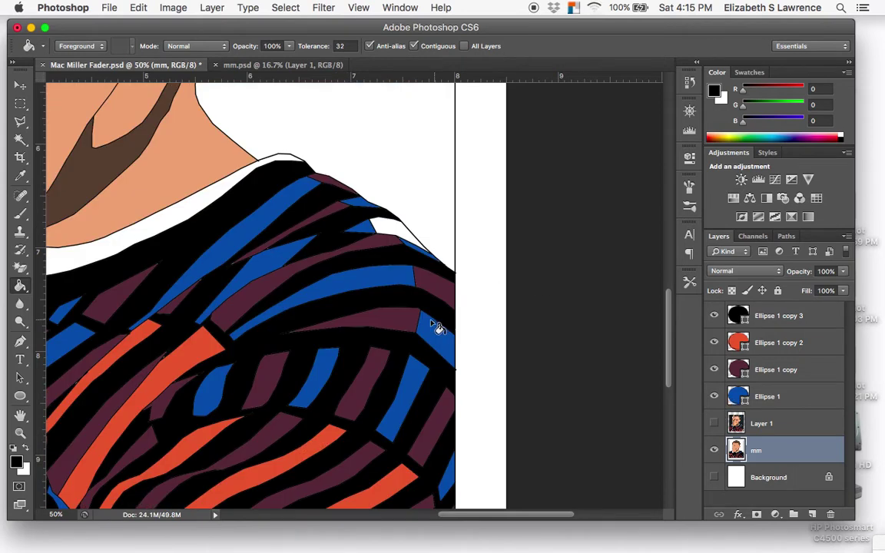
# - Sample the sweater's dark maroon and fill the remaining white patch at the shoulder's outer edge
pyautogui.click(21, 178)
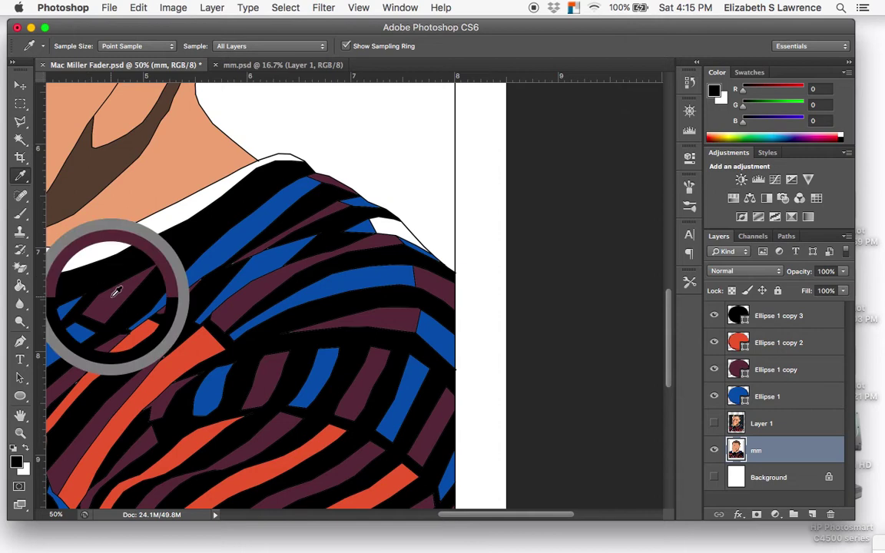
pyautogui.click(116, 291)
pyautogui.click(21, 288)
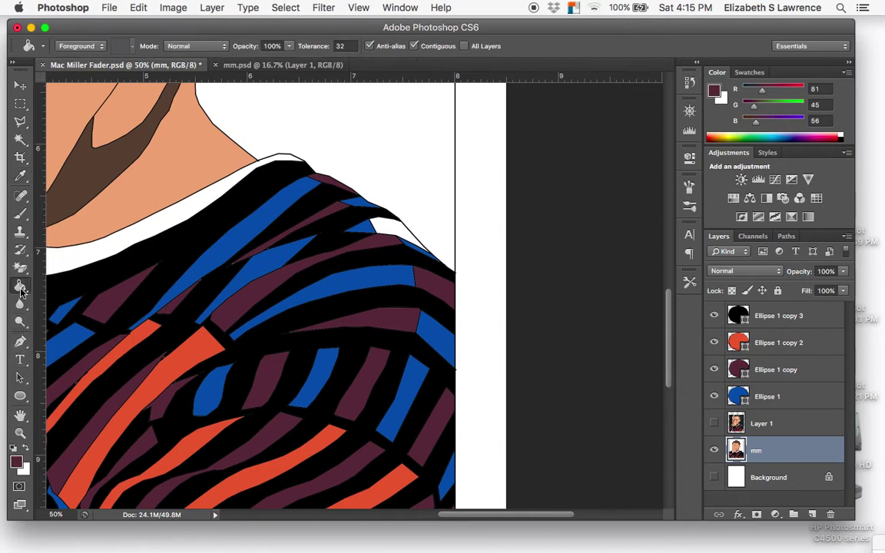
pyautogui.click(397, 232)
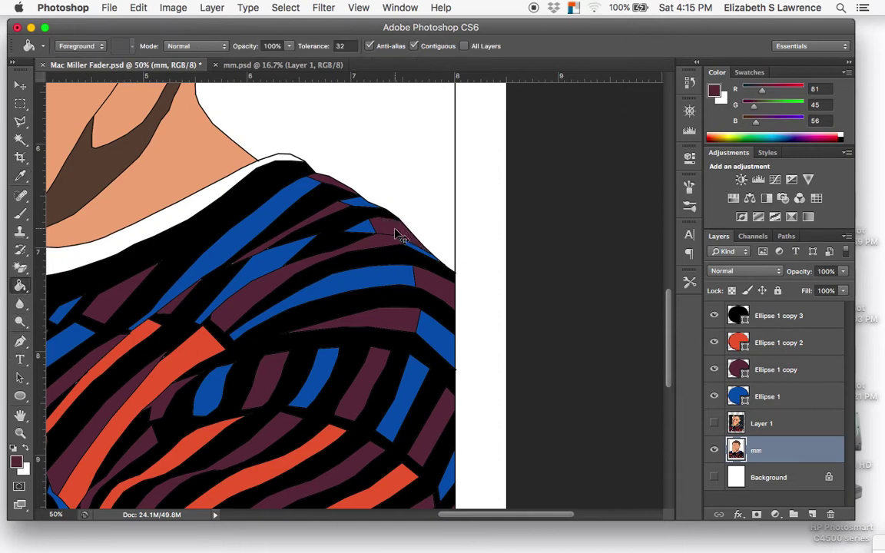
# - Show the reference photo on Layer 1 and sample a light gold from the watch band
pyautogui.press('super+minus')
pyautogui.press('super+minus')
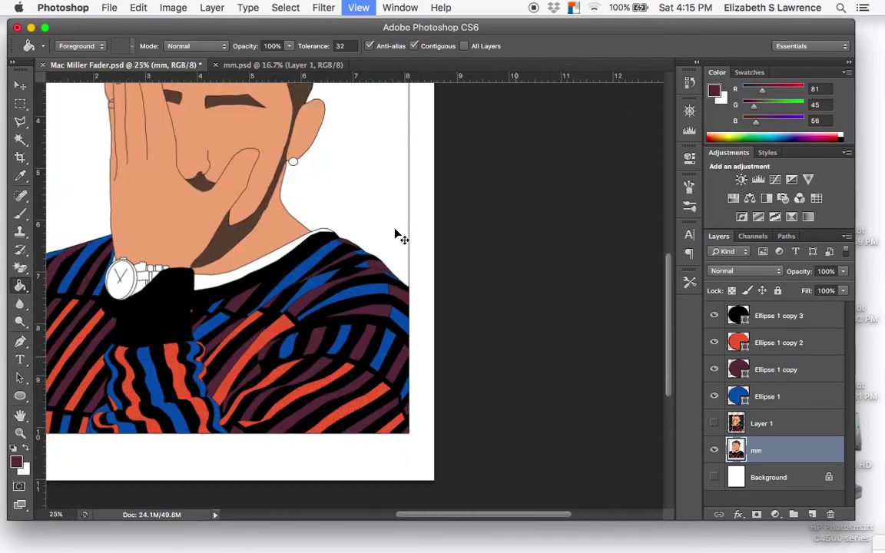
pyautogui.press('super+minus')
pyautogui.press('super+minus')
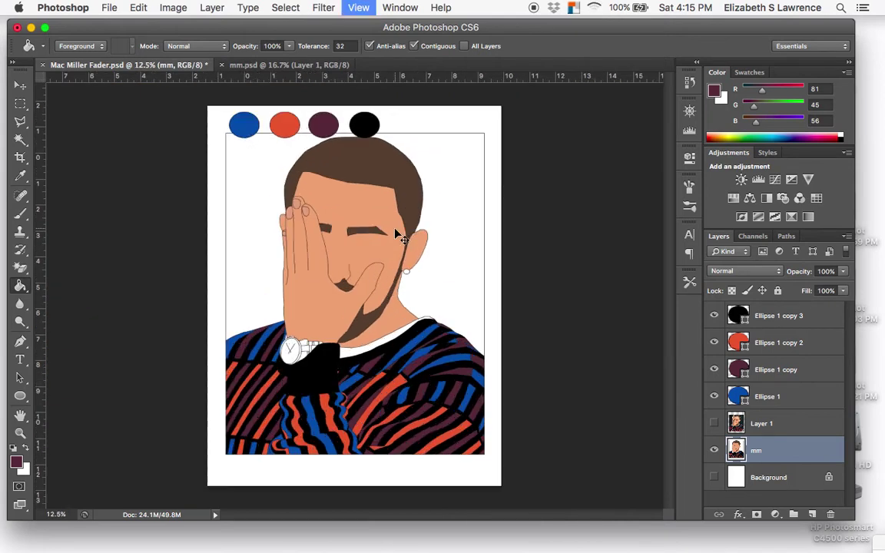
pyautogui.press('super+plus')
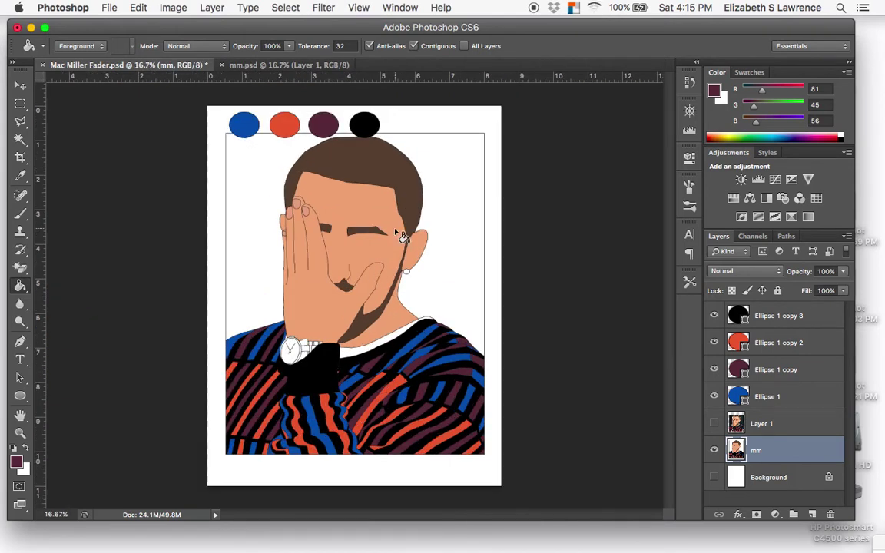
pyautogui.press('super+plus')
pyautogui.press('super+plus')
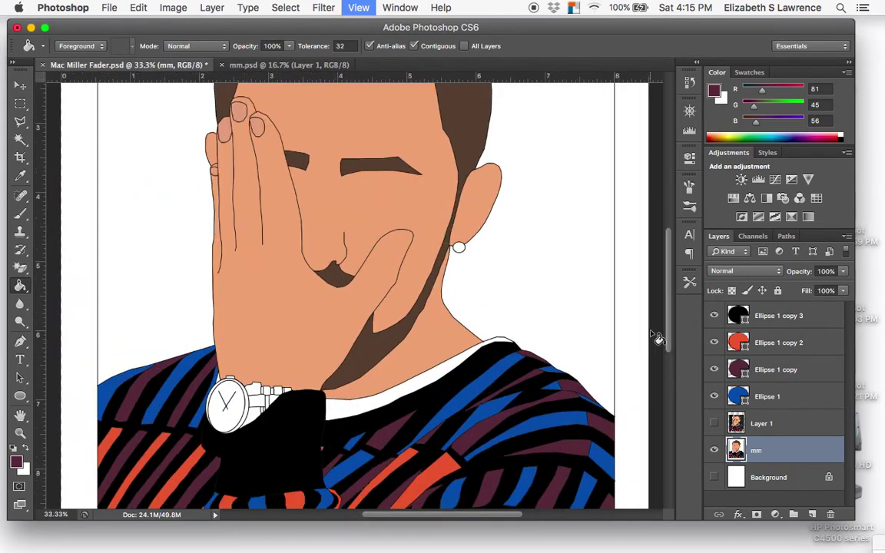
pyautogui.click(714, 423)
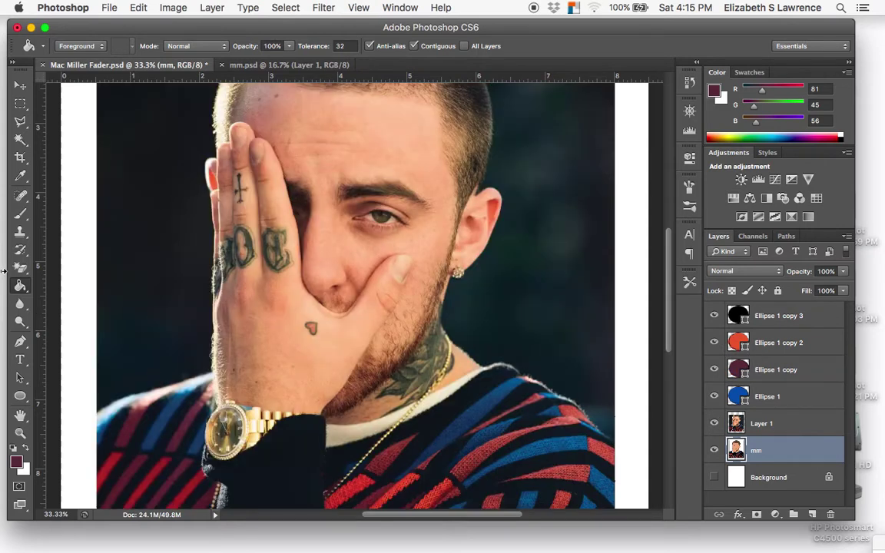
pyautogui.click(20, 181)
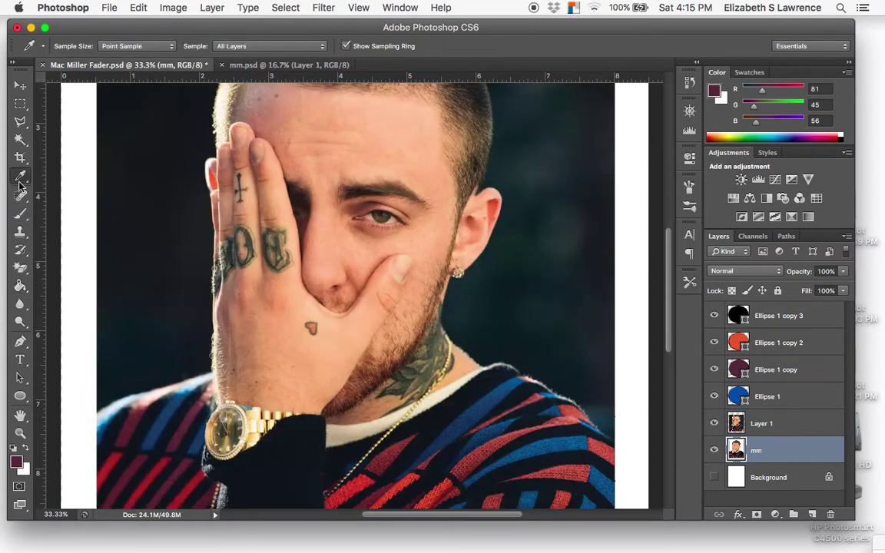
pyautogui.moveTo(258, 413); pyautogui.dragTo(258, 424)
# - Adjust the foreground colour for the watch to the deeper gold e8c668
pyautogui.press('super+equal')
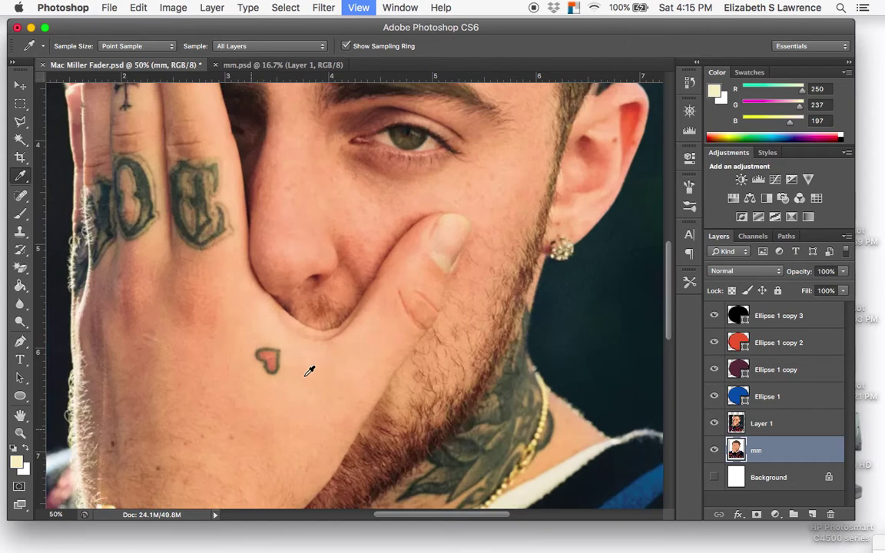
pyautogui.press('super+equal')
pyautogui.scroll(-2, 305, 366)
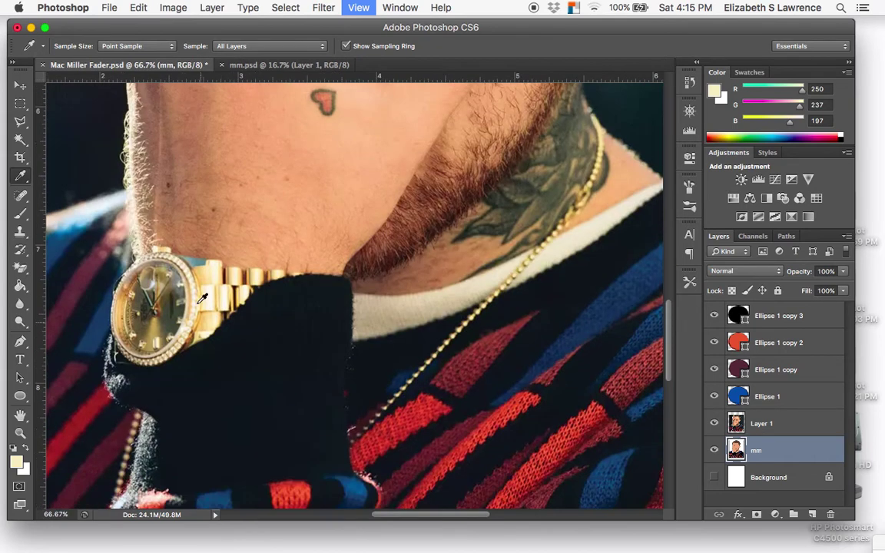
pyautogui.click(16, 462)
pyautogui.moveTo(608, 207); pyautogui.dragTo(608, 187)
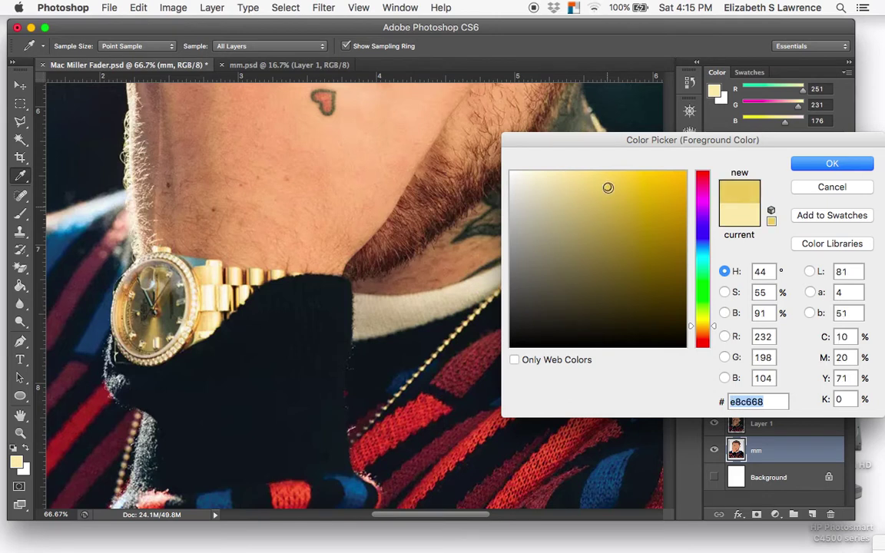
pyautogui.click(832, 163)
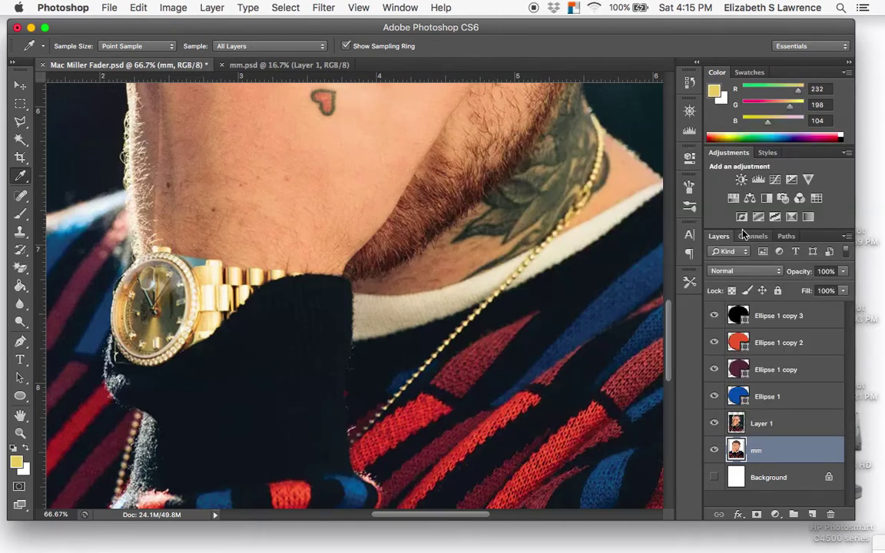
# - Hide Layer 1 and fill the watch's face, rim, crown and the links next to the case with gold
pyautogui.click(714, 424)
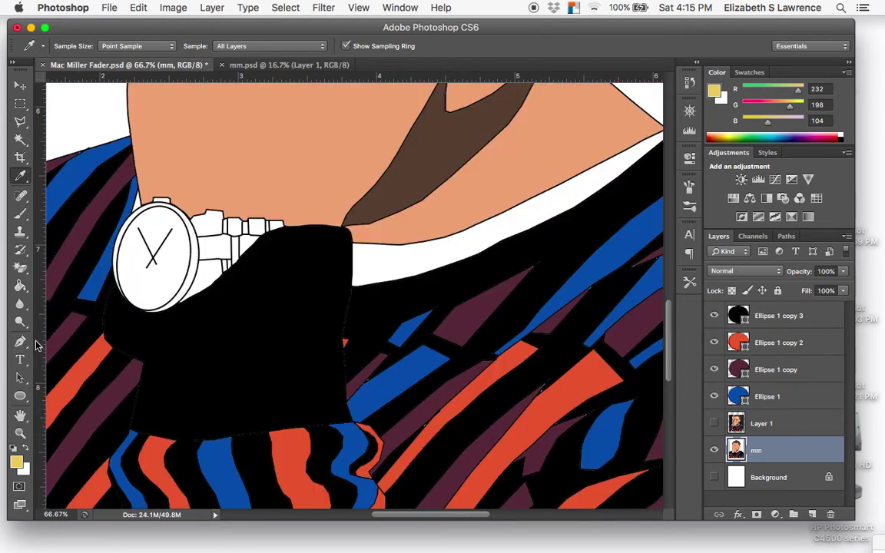
pyautogui.click(20, 287)
pyautogui.click(136, 252)
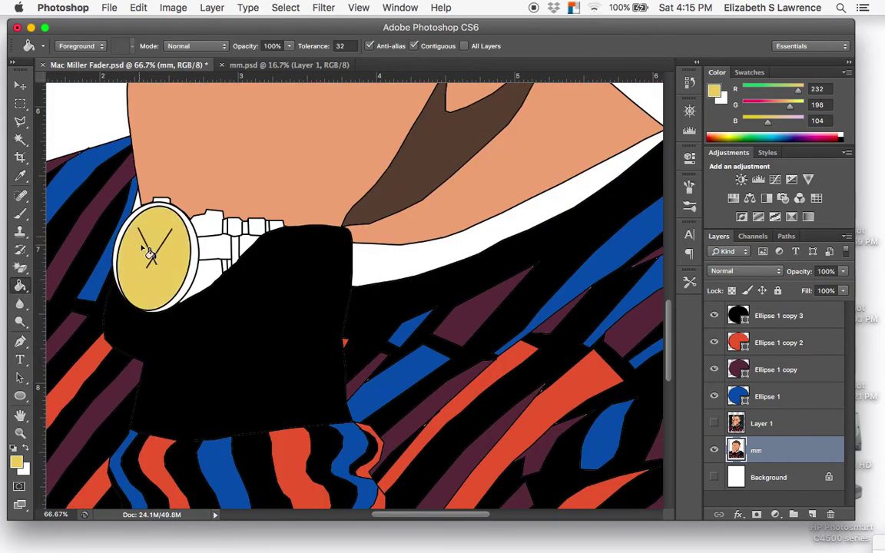
pyautogui.click(128, 233)
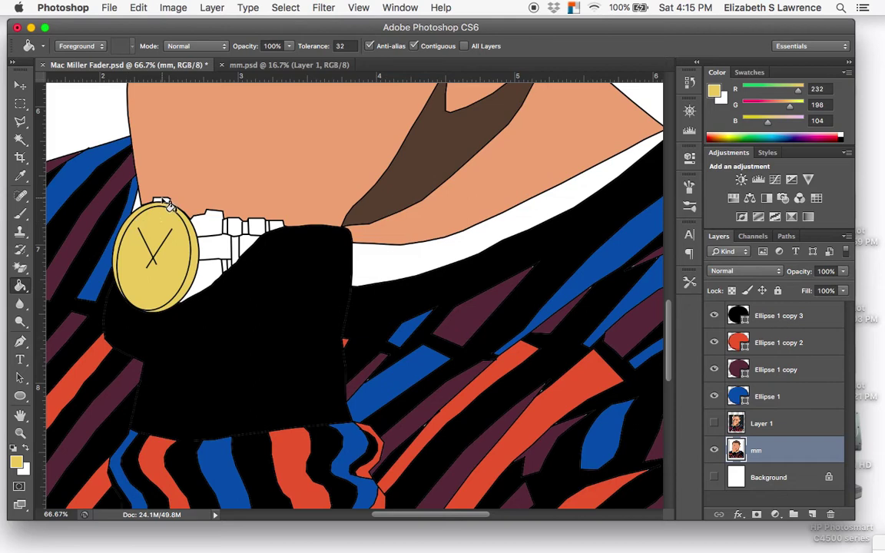
pyautogui.click(164, 202)
pyautogui.click(201, 216)
pyautogui.click(196, 255)
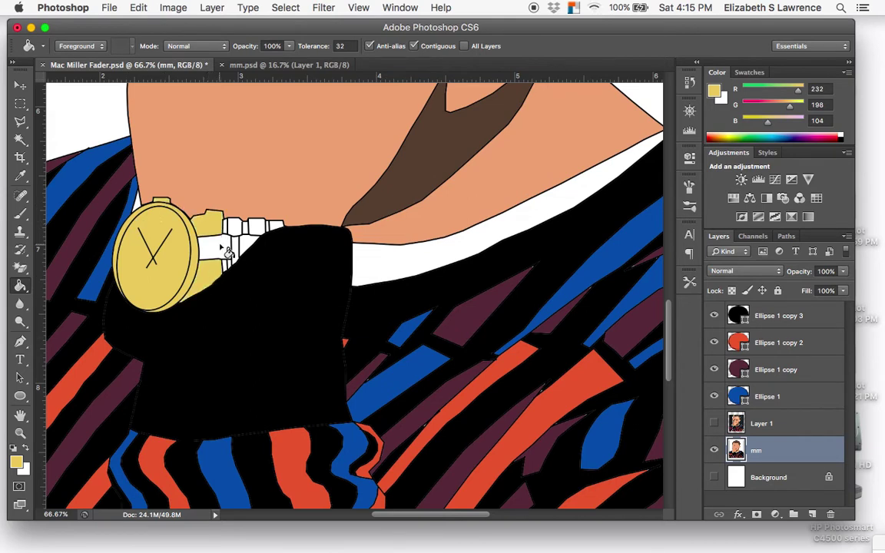
# - Compare the watch band with the reference photo and fill its remaining main links with the same gold
pyautogui.press('super+plus')
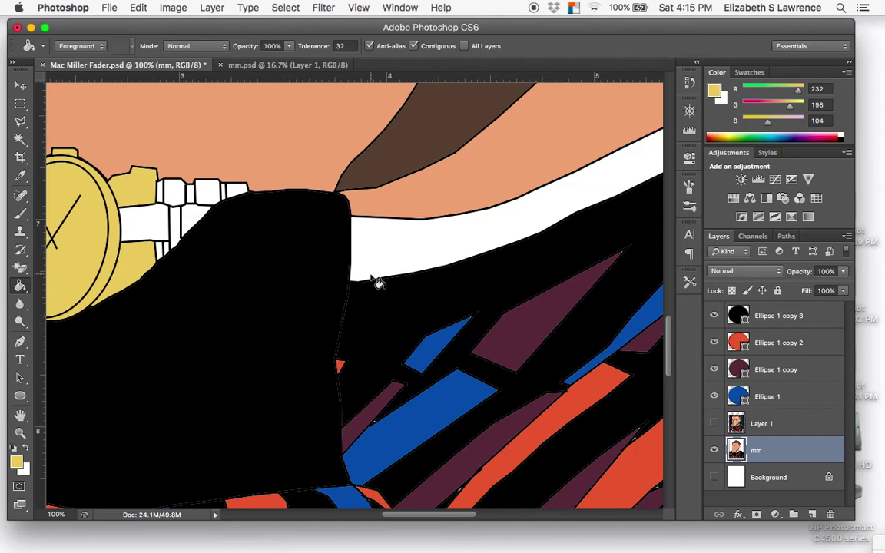
pyautogui.click(713, 423)
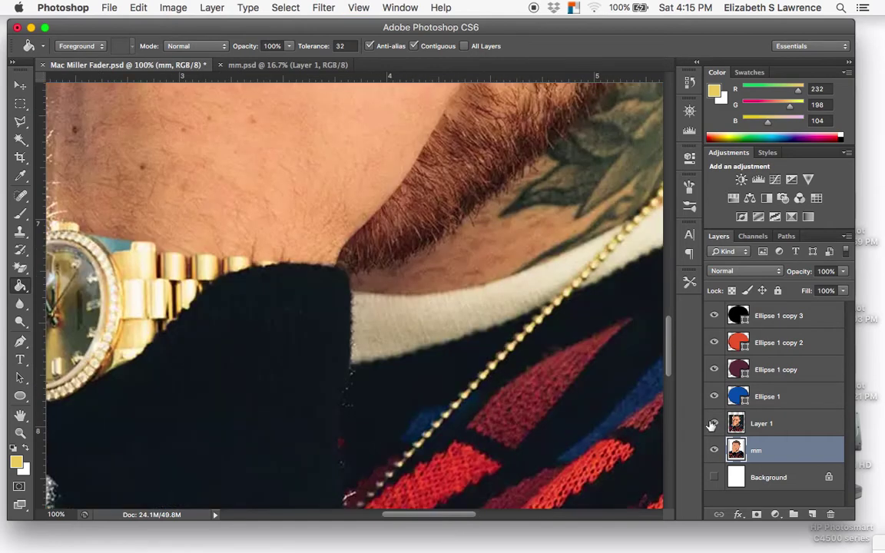
pyautogui.click(713, 424)
pyautogui.click(146, 212)
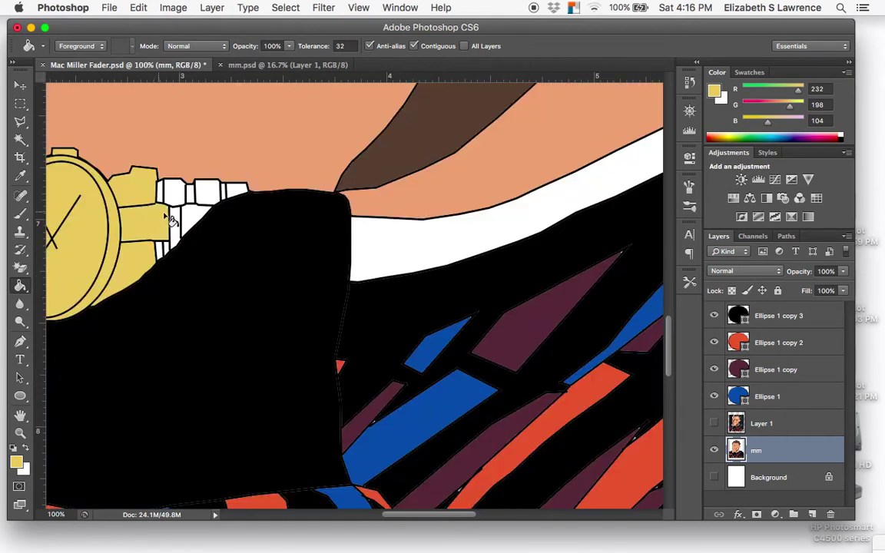
pyautogui.click(187, 221)
pyautogui.click(205, 191)
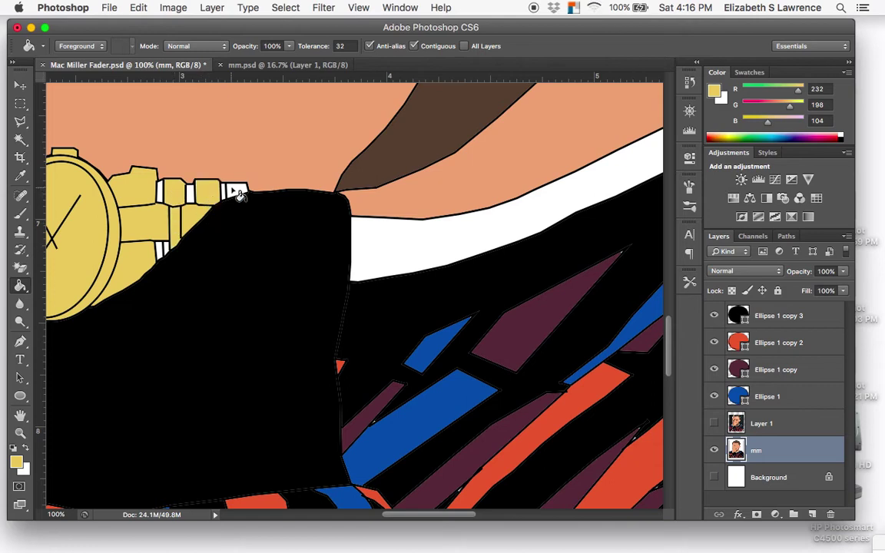
pyautogui.click(237, 194)
# - Set the foreground colour to a darker gold, RGB 187, 152, 55
pyautogui.hscroll(-2, 257, 209)
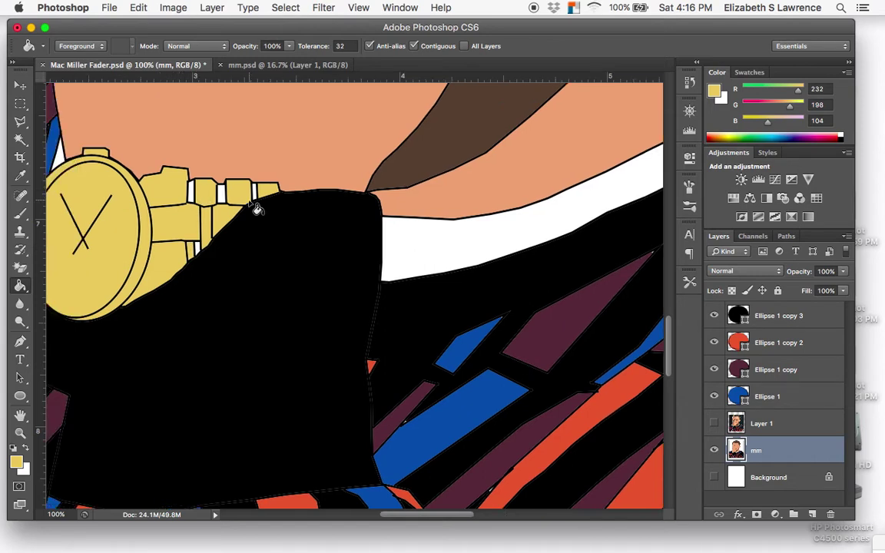
pyautogui.click(18, 458)
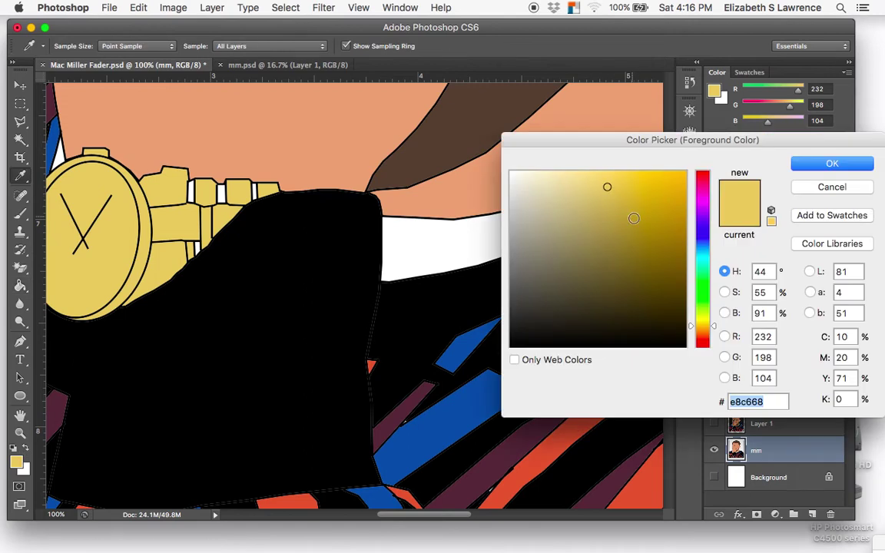
pyautogui.click(639, 232)
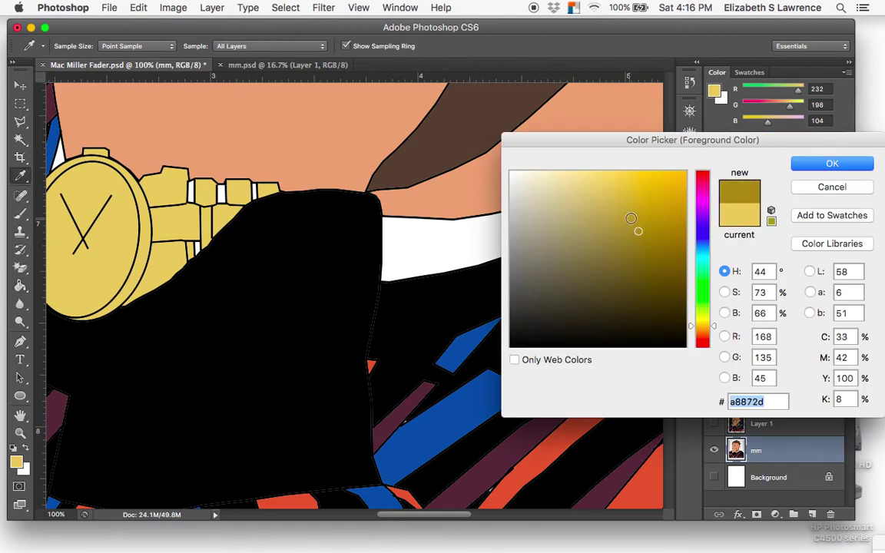
pyautogui.click(634, 218)
pyautogui.click(832, 163)
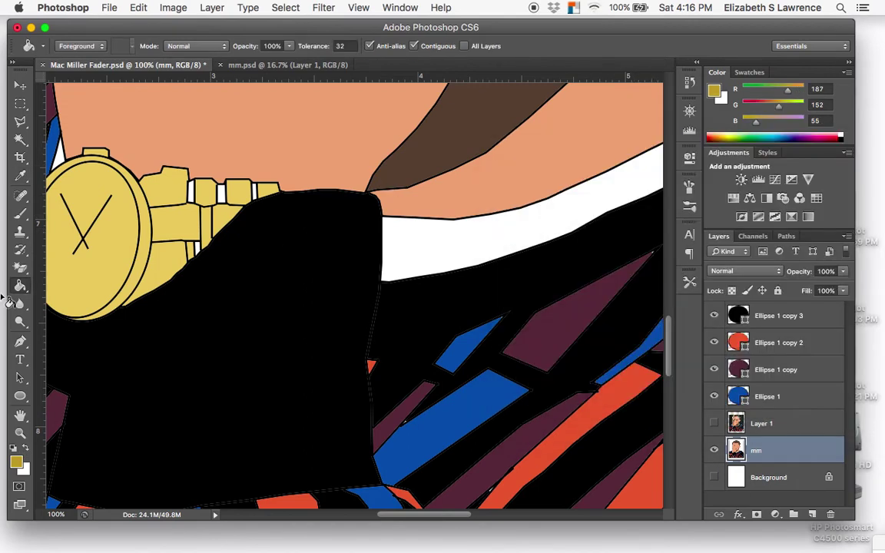
# - Fill the narrow white gaps between the watch band links with the darker gold
pyautogui.click(199, 249)
pyautogui.click(220, 194)
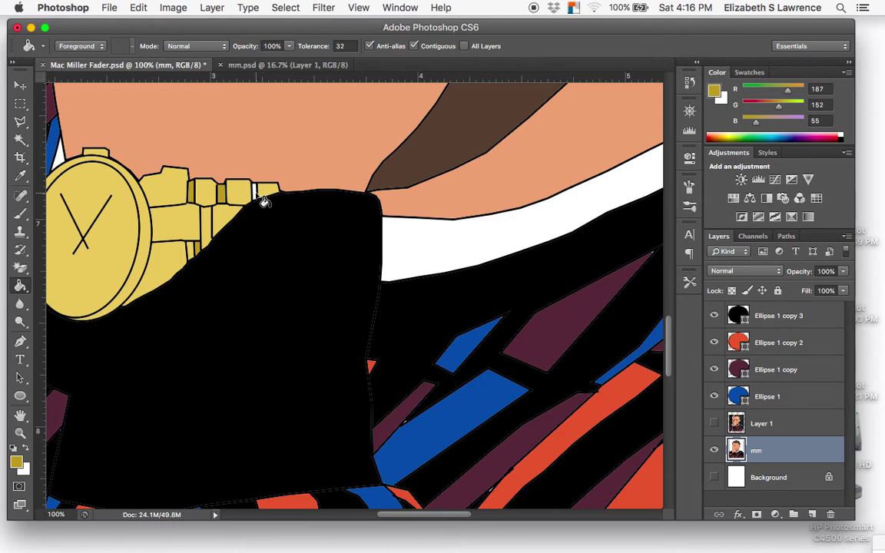
pyautogui.click(256, 191)
pyautogui.press('super+minus')
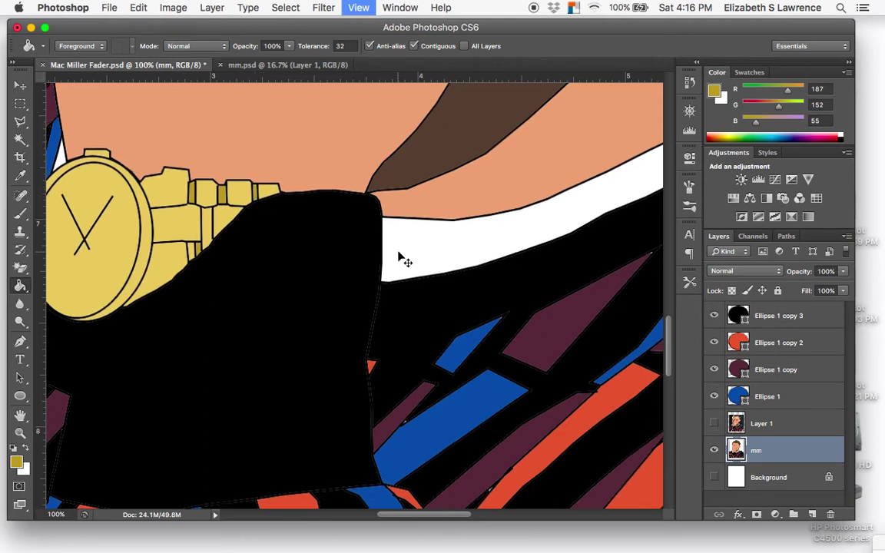
pyautogui.press('super+minus')
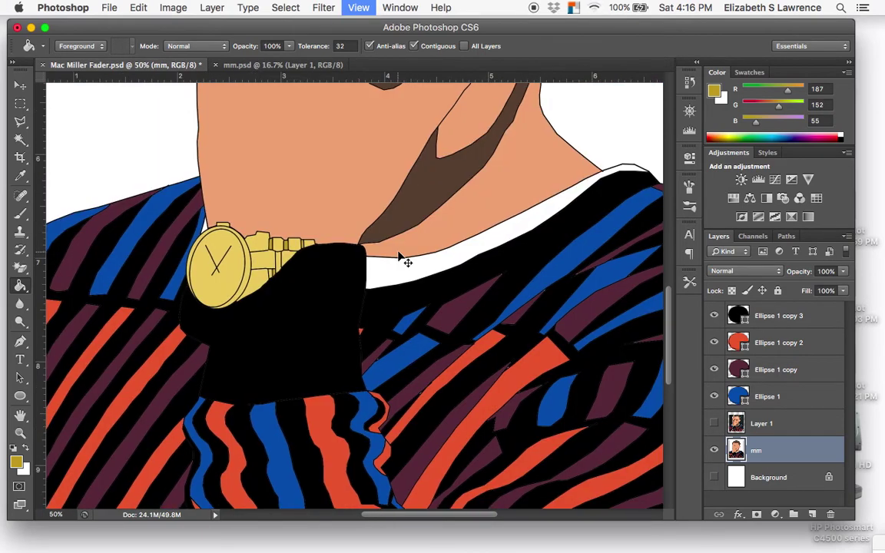
pyautogui.press('super+minus')
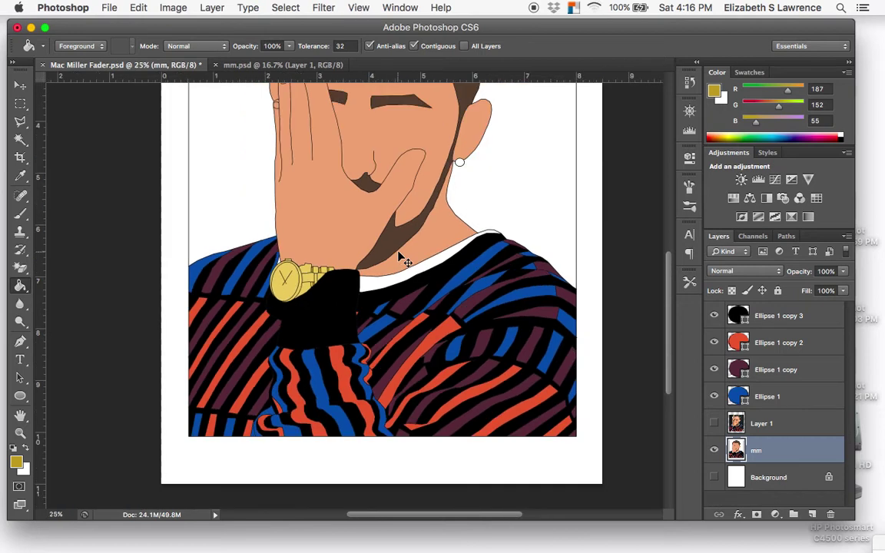
# - Fill the round earring below the ear with the darker gold on the mm layer
pyautogui.press('super+plus')
pyautogui.press('super+plus')
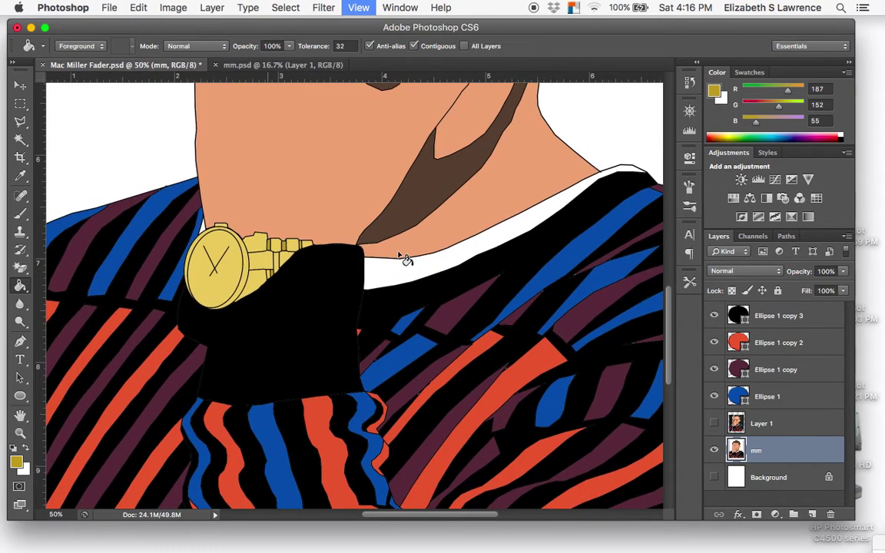
pyautogui.scroll(5, 405, 256)
pyautogui.click(439, 215)
pyautogui.press('super+minus')
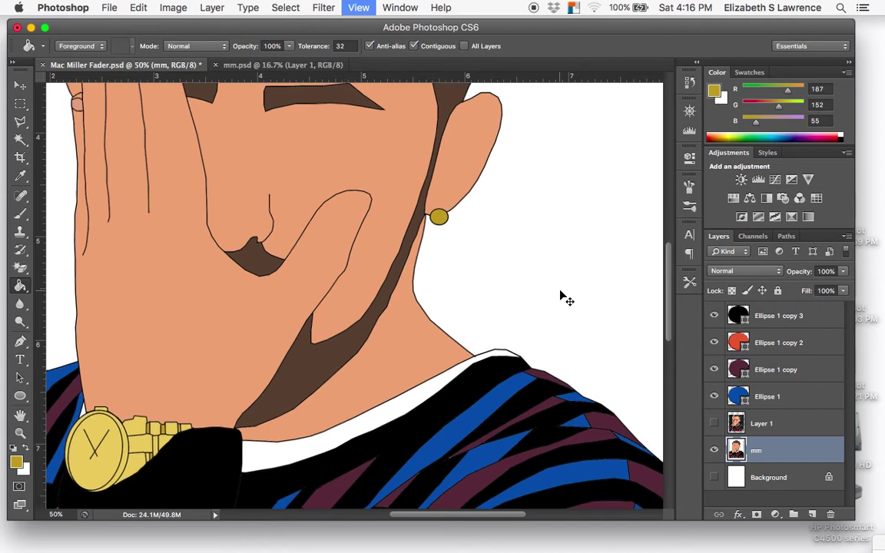
pyautogui.press('super+minus')
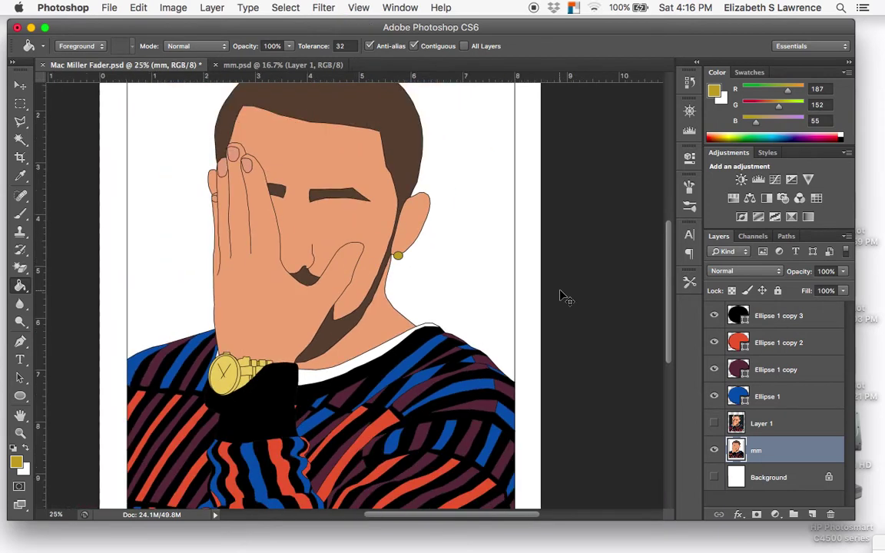
pyautogui.press('super+minus')
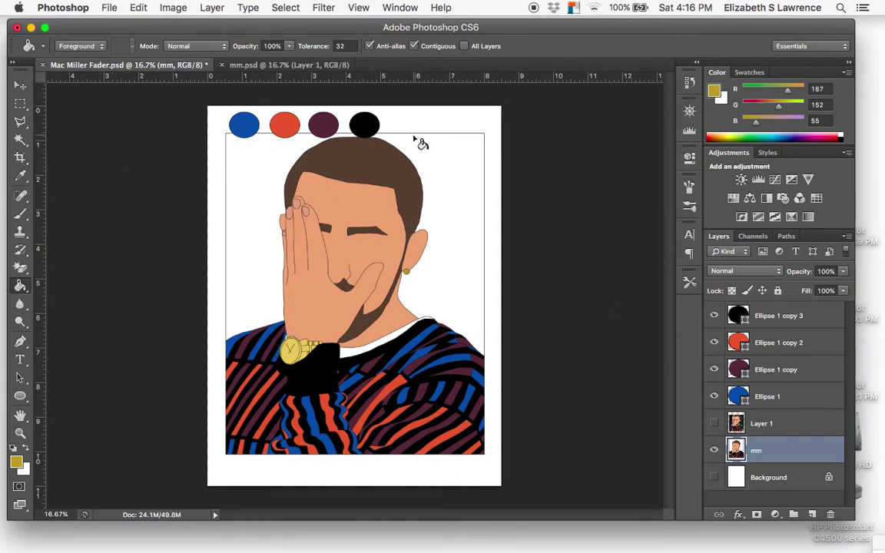
# - Hide the four colour-swatch ellipse layers above the portrait and save the document
pyautogui.click(776, 318)
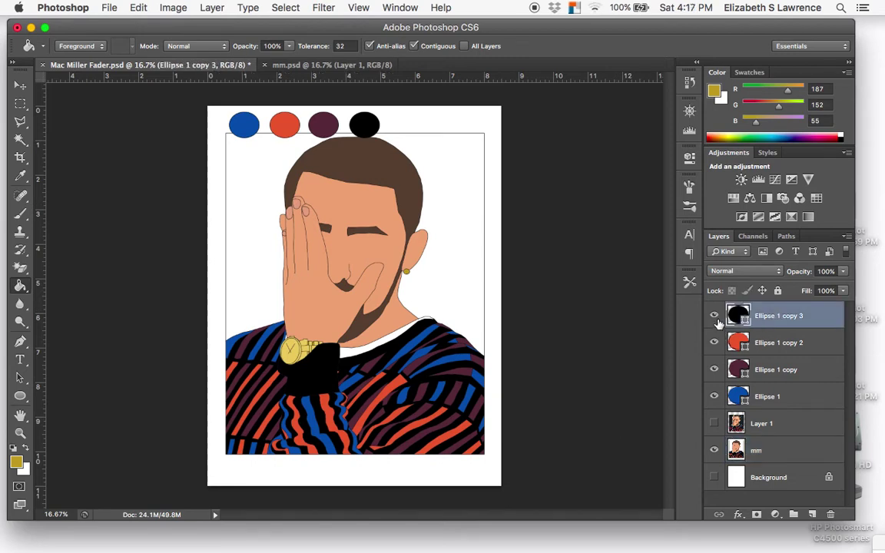
pyautogui.click(714, 315)
pyautogui.click(715, 342)
pyautogui.click(716, 369)
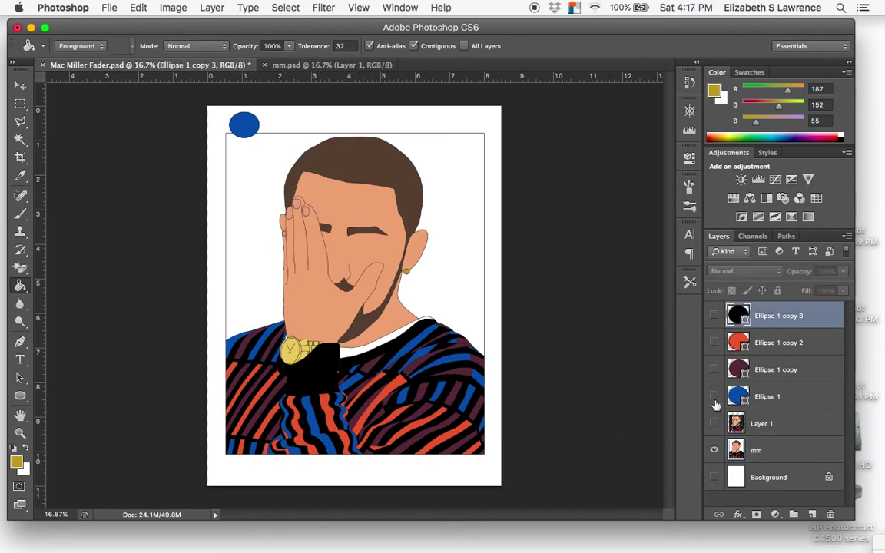
pyautogui.click(715, 396)
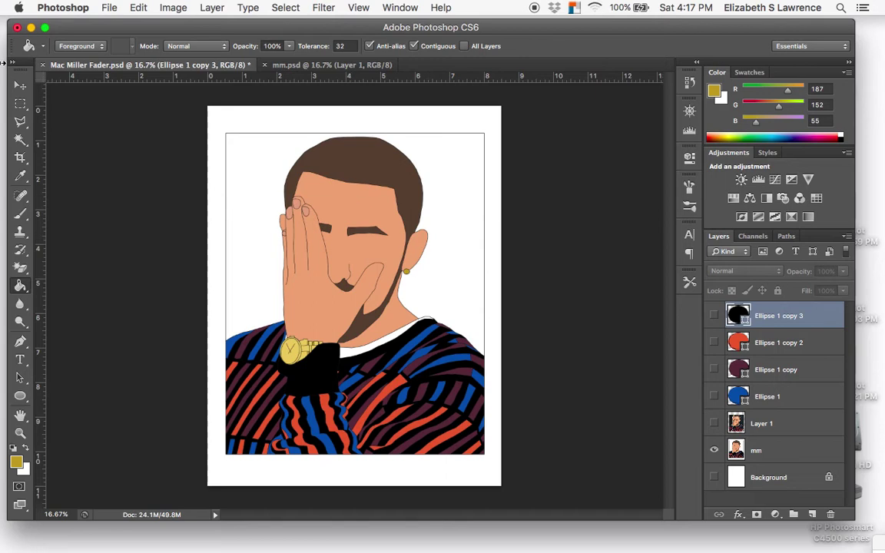
pyautogui.click(109, 7)
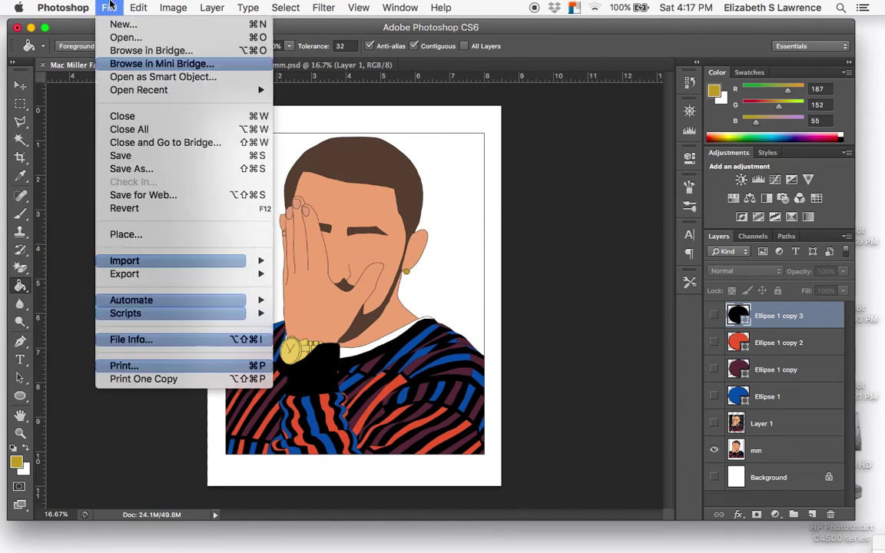
pyautogui.click(123, 158)
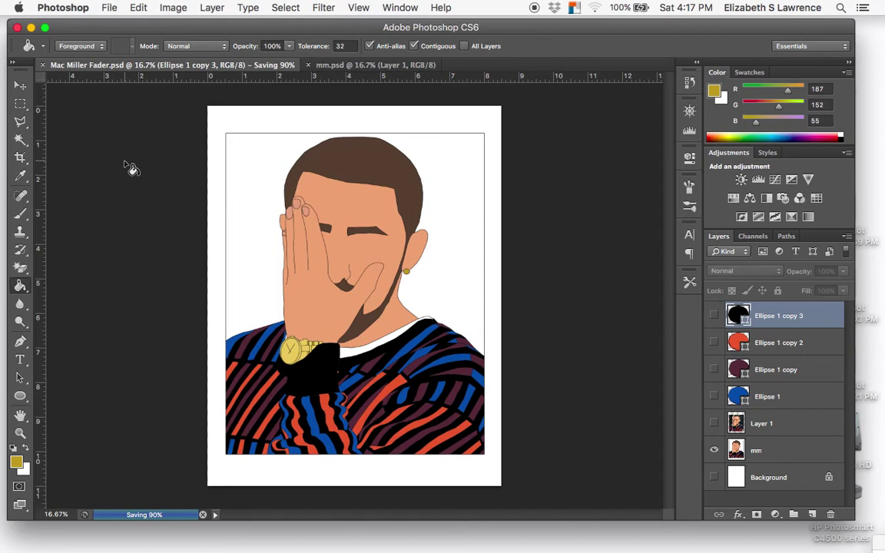
# - Add a text box across the lower sweater reading "Mac Miller" on two lines
pyautogui.click(20, 359)
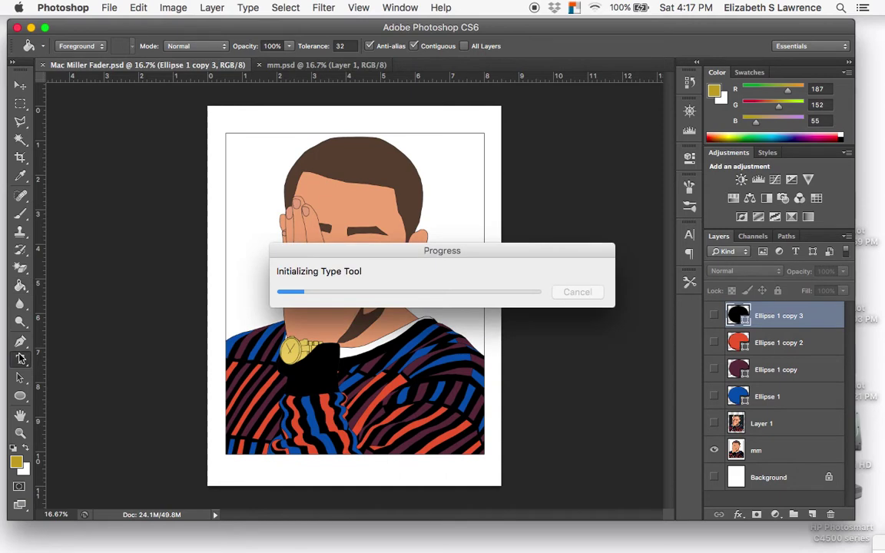
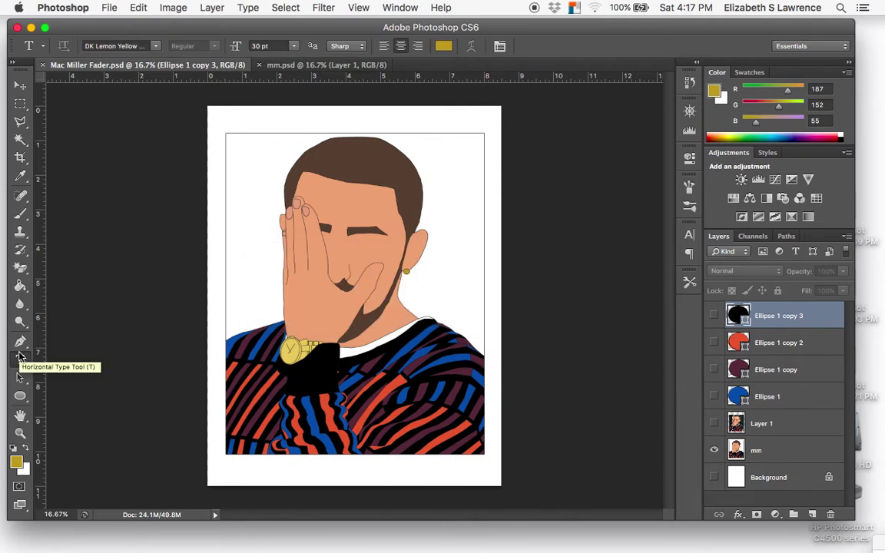
pyautogui.moveTo(275, 349); pyautogui.dragTo(455, 422)
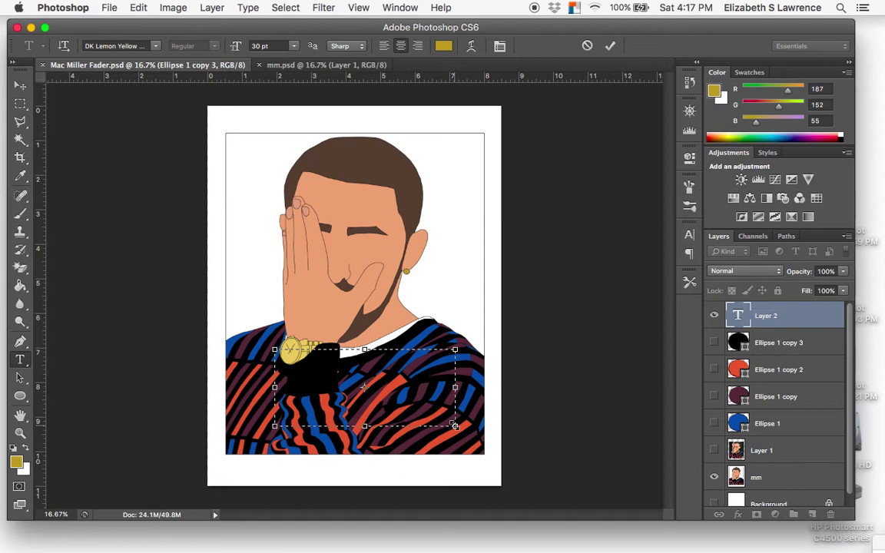
pyautogui.write('Mac')
pyautogui.press('Return')
pyautogui.write('Miller!')
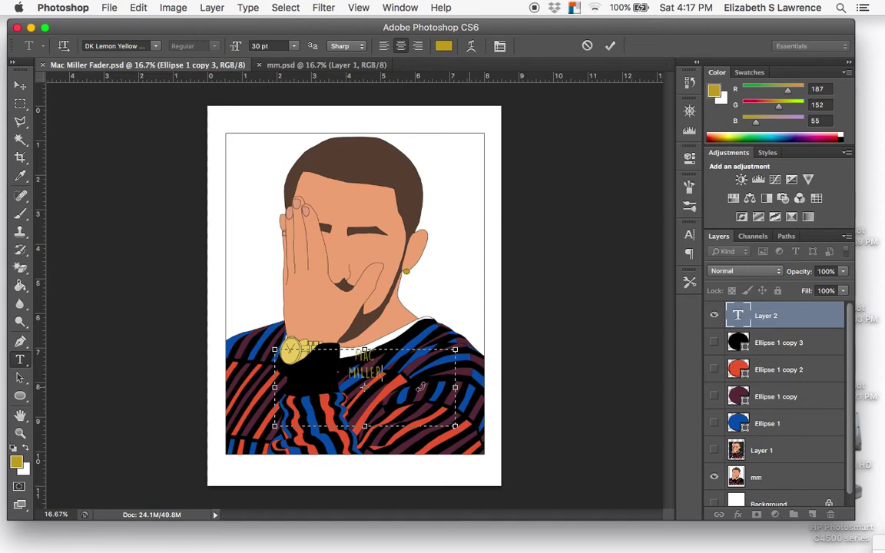
# - Set the whole text's colour to white (ffffff) and its size to 48 pt
pyautogui.press('super+a')
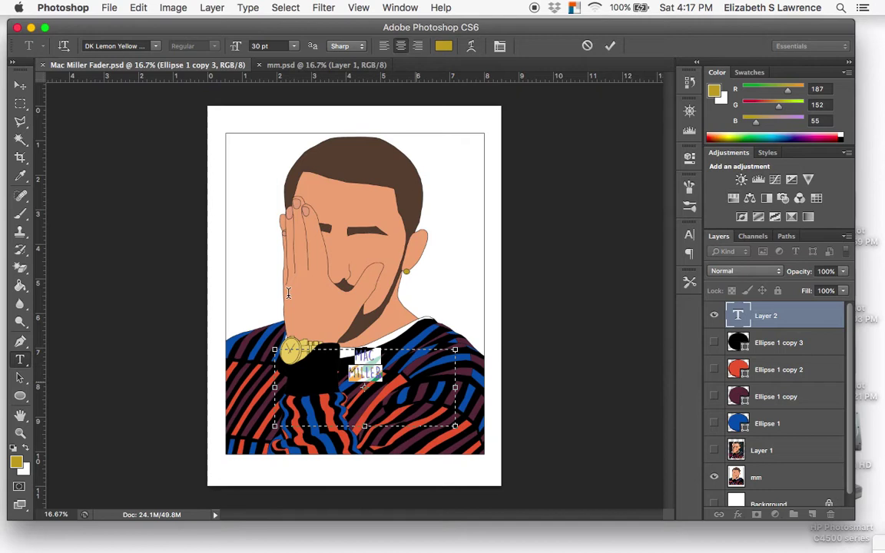
pyautogui.click(444, 46)
pyautogui.moveTo(622, 277)
pyautogui.mouseDown()
pyautogui.moveTo(489, 162)
pyautogui.moveTo(500, 158)
pyautogui.mouseUp()
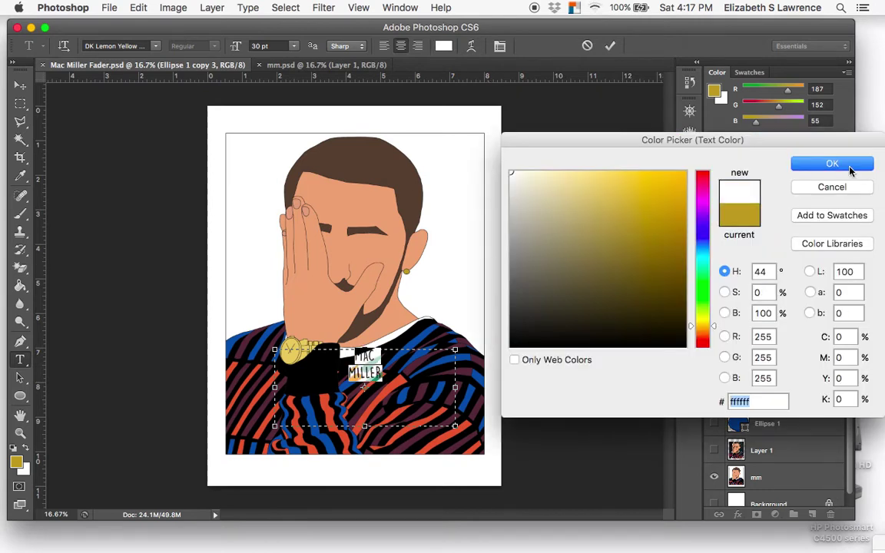
pyautogui.click(850, 171)
pyautogui.click(294, 46)
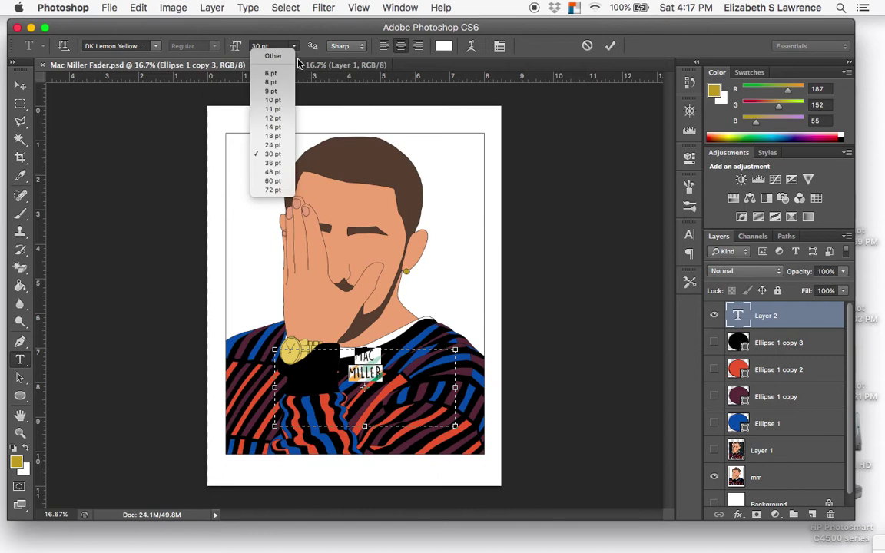
pyautogui.click(281, 172)
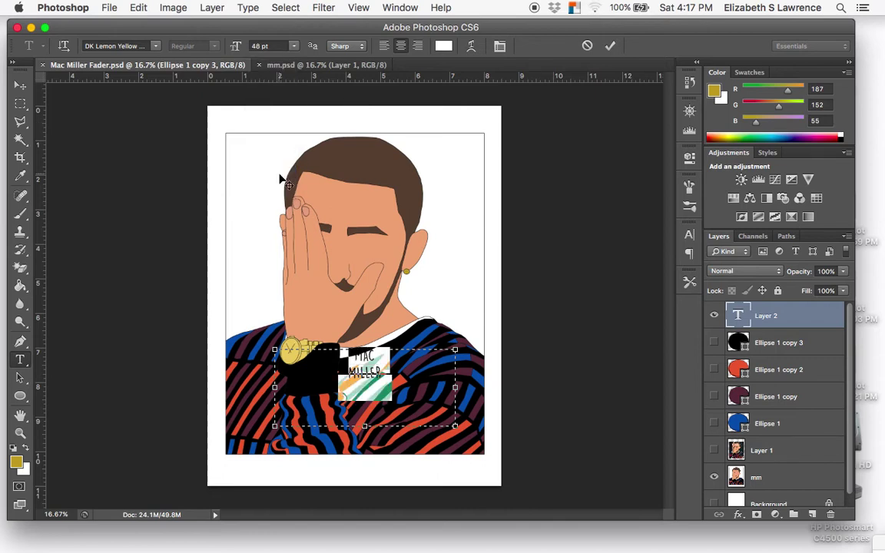
# - Set the text's font to Helvetica Bold and move it down to the lower edge of the sweater
pyautogui.click(134, 44)
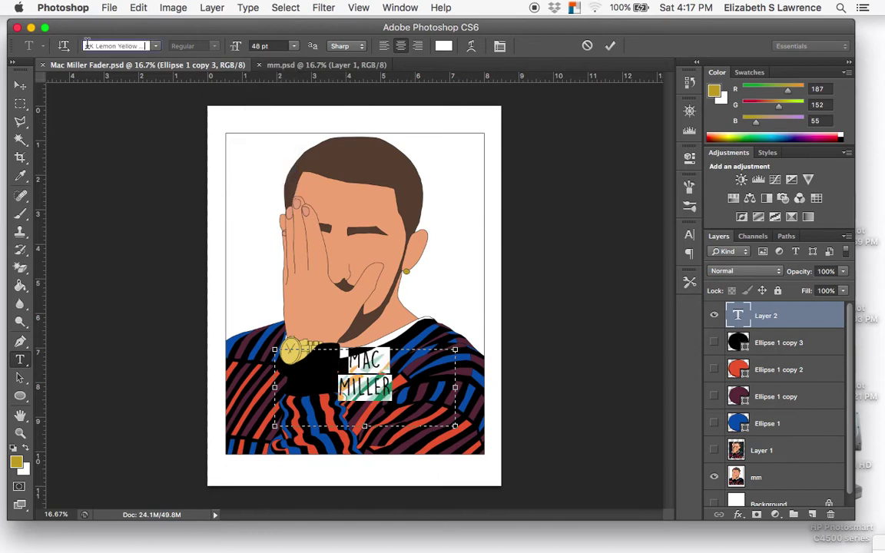
pyautogui.press('Return')
pyautogui.write('hardcore_pen')
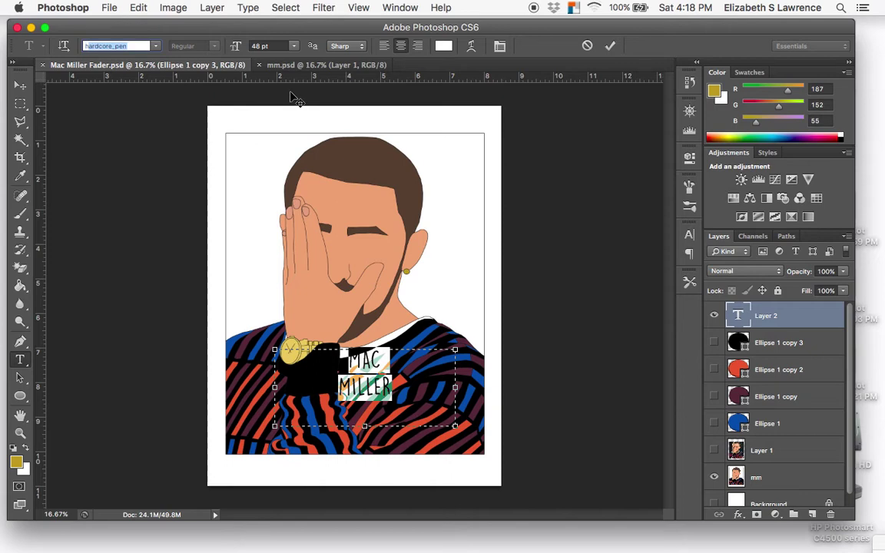
pyautogui.click(156, 47)
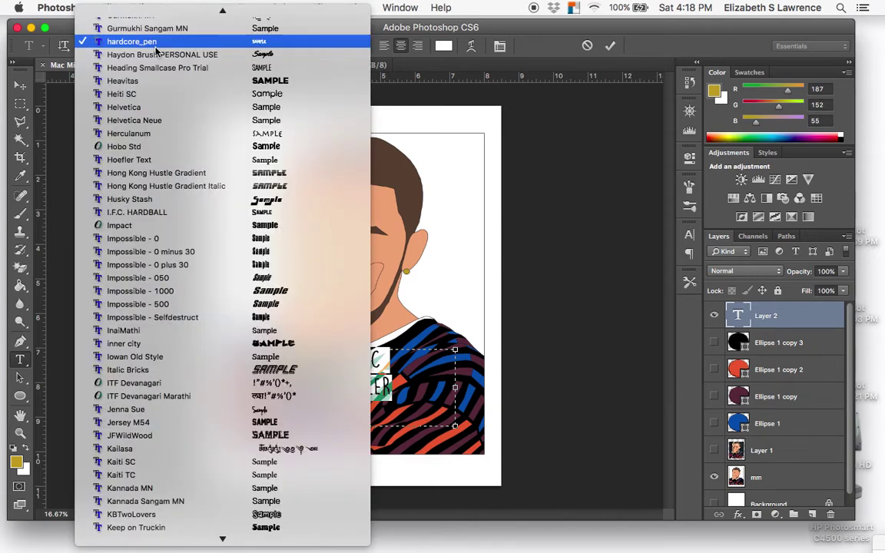
pyautogui.click(152, 107)
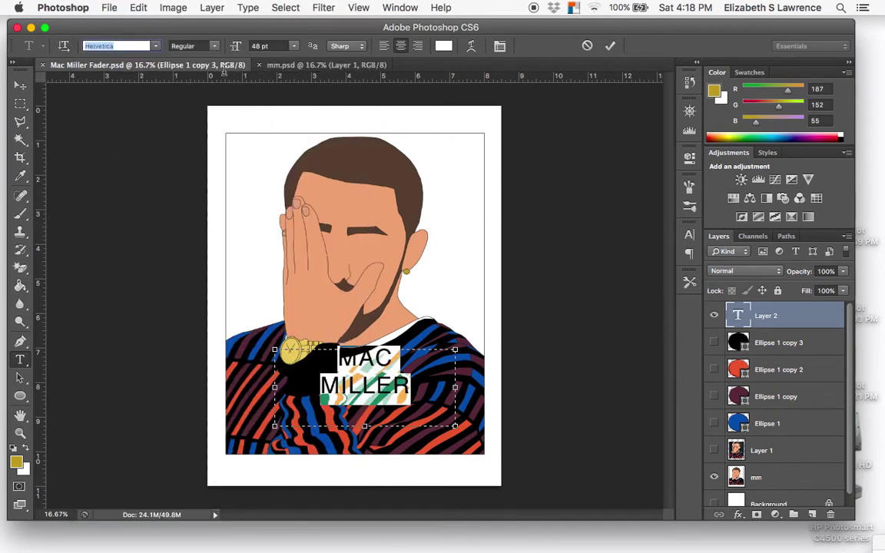
pyautogui.click(192, 46)
pyautogui.click(201, 83)
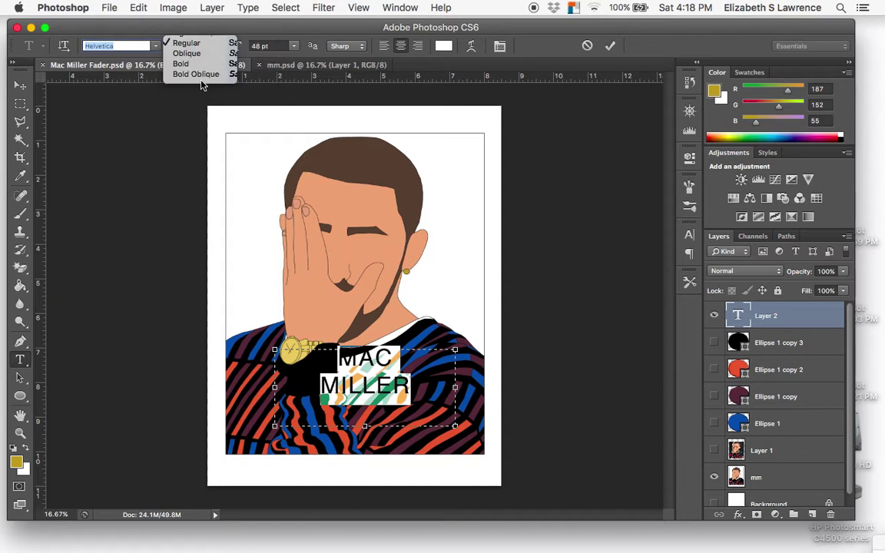
pyautogui.click(20, 85)
pyautogui.moveTo(388, 374); pyautogui.dragTo(382, 423)
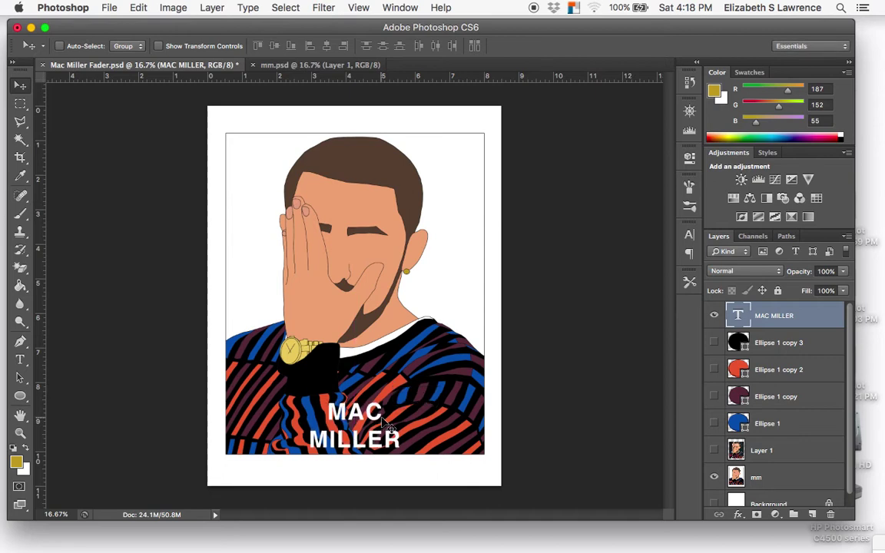
# - Show Layer 1 and sample the photo's dark background, RGB 37, 43, 45, as the foreground colour
pyautogui.click(714, 451)
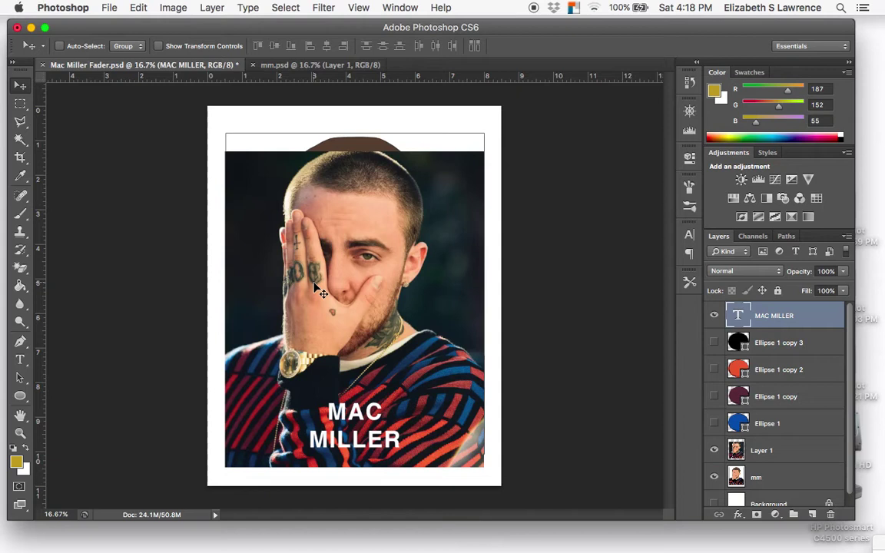
pyautogui.click(20, 175)
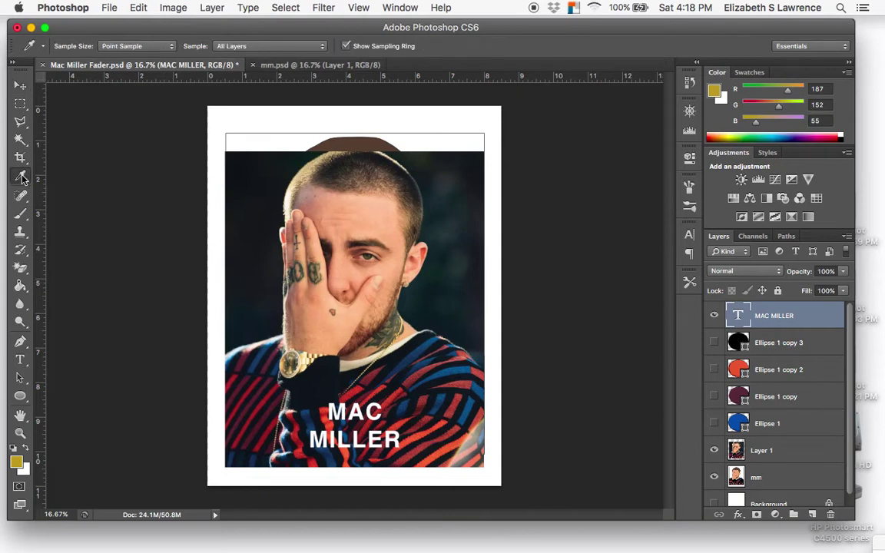
pyautogui.moveTo(265, 170); pyautogui.dragTo(286, 166)
pyautogui.click(437, 177)
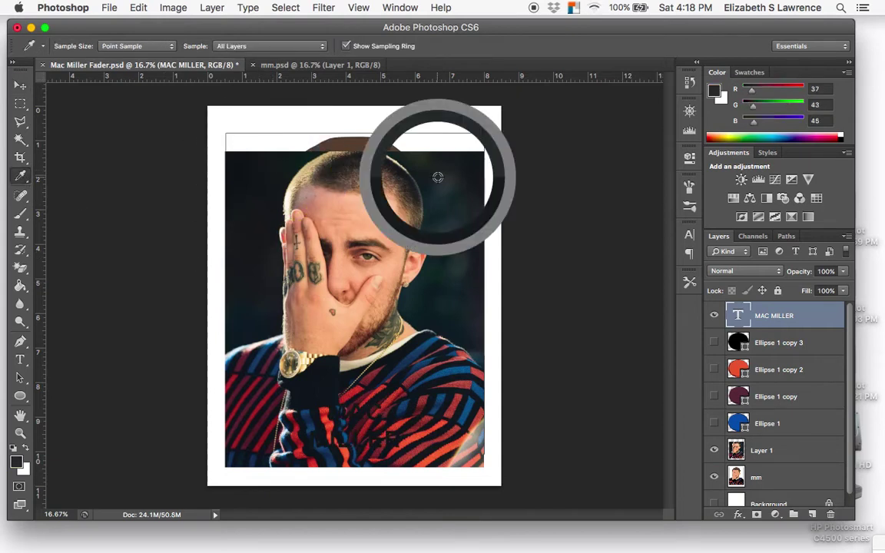
# - Hide Layer 1 and fill the white background around the figure on the mm layer with the sampled dark colour
pyautogui.click(714, 451)
pyautogui.click(777, 478)
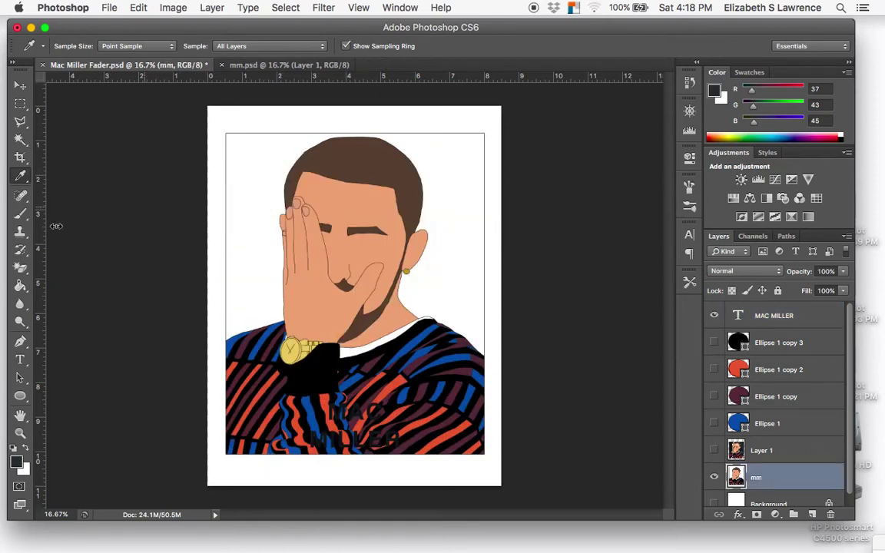
pyautogui.click(21, 285)
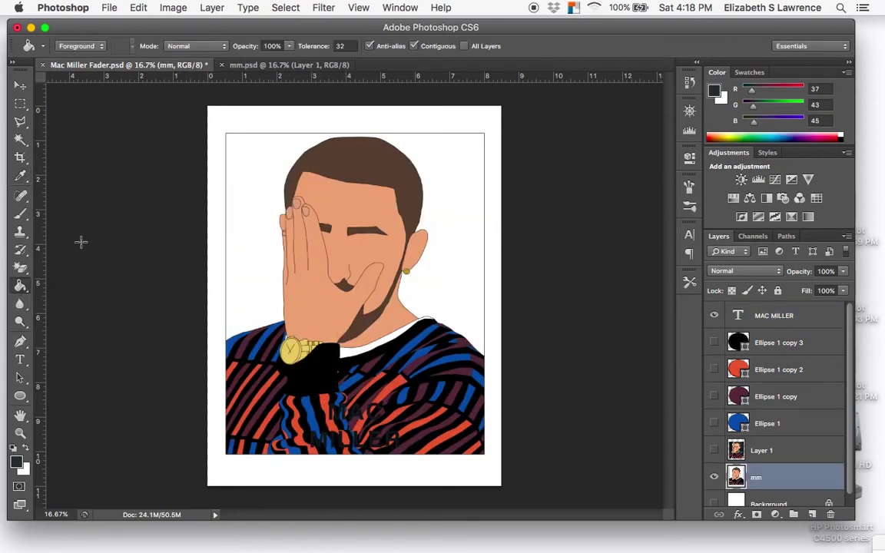
pyautogui.click(246, 218)
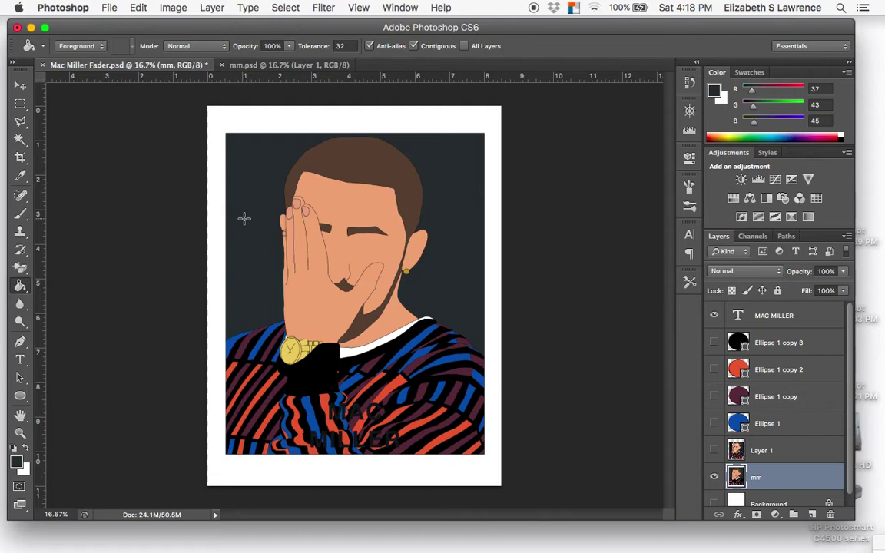
# - Select all of the MAC MILLER text and set its colour to white (ffffff)
pyautogui.click(741, 318)
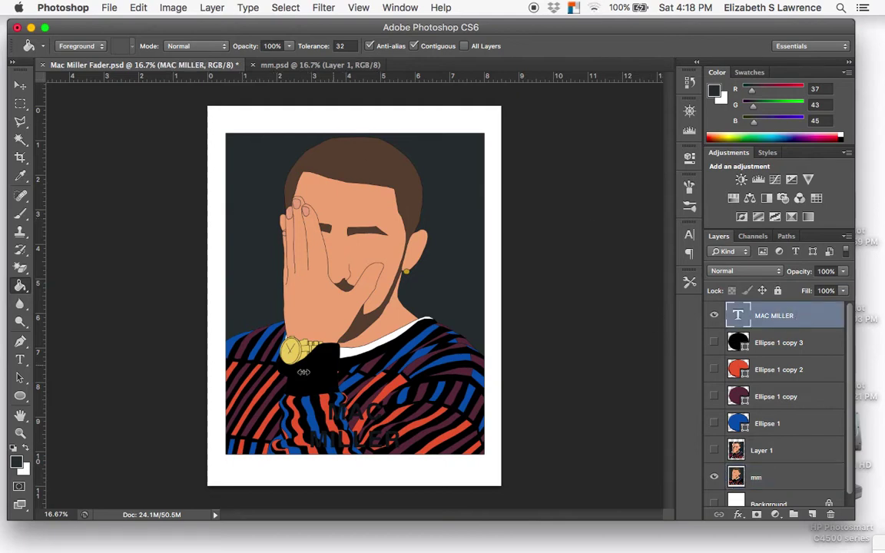
pyautogui.press('t')
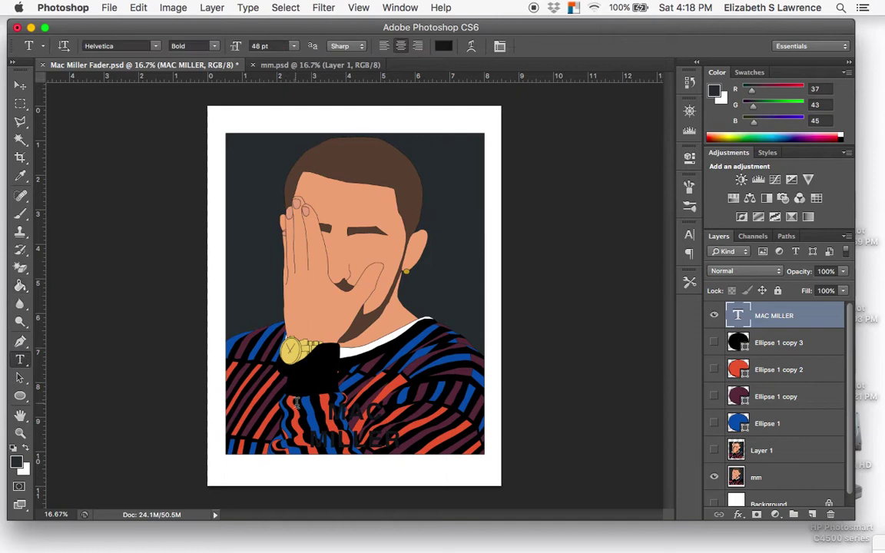
pyautogui.click(348, 414)
pyautogui.hotkey('ctrl', 'a')
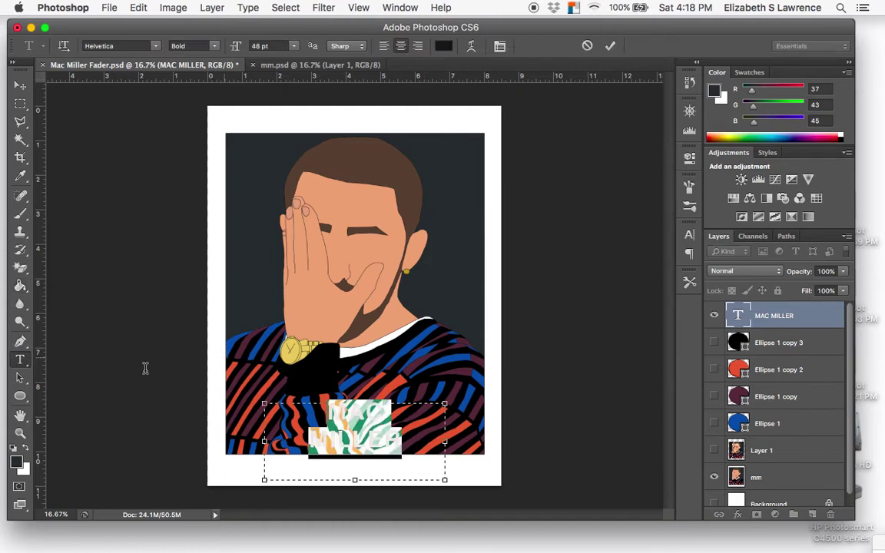
pyautogui.click(15, 461)
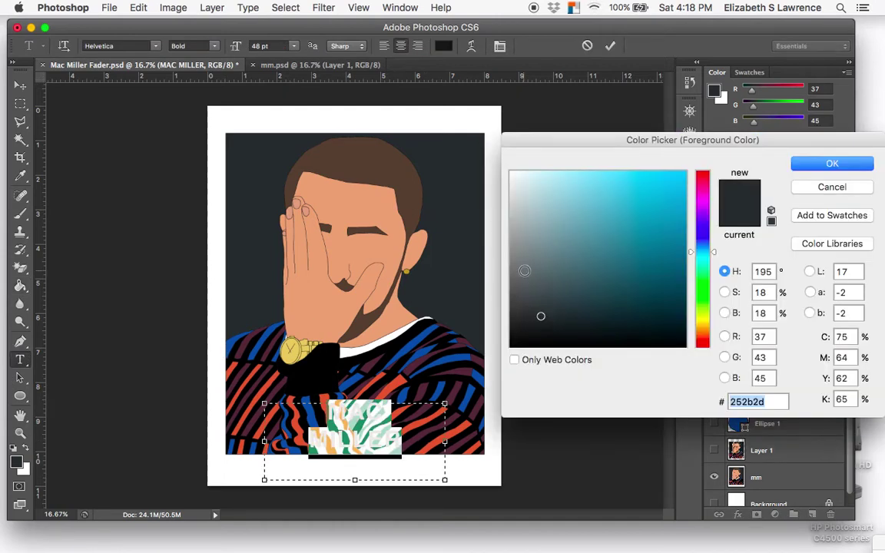
pyautogui.moveTo(523, 269); pyautogui.dragTo(499, 150)
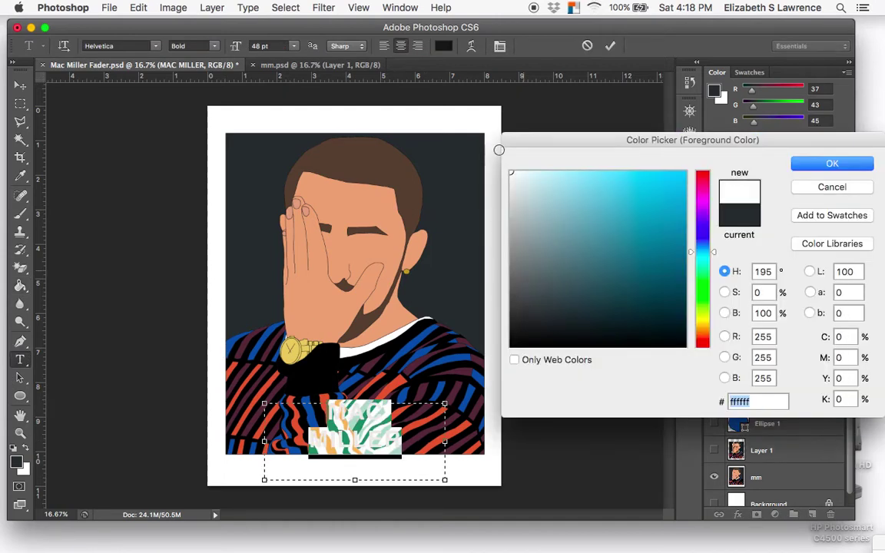
pyautogui.click(820, 166)
pyautogui.click(20, 86)
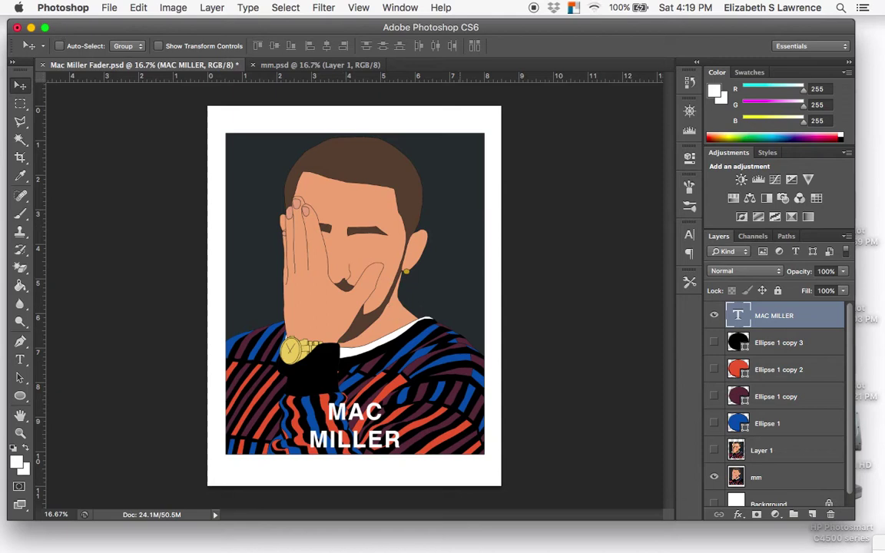
# - Switch to Google Chrome and move its window down to uncover part of the artwork
pyautogui.moveTo(573, 547)
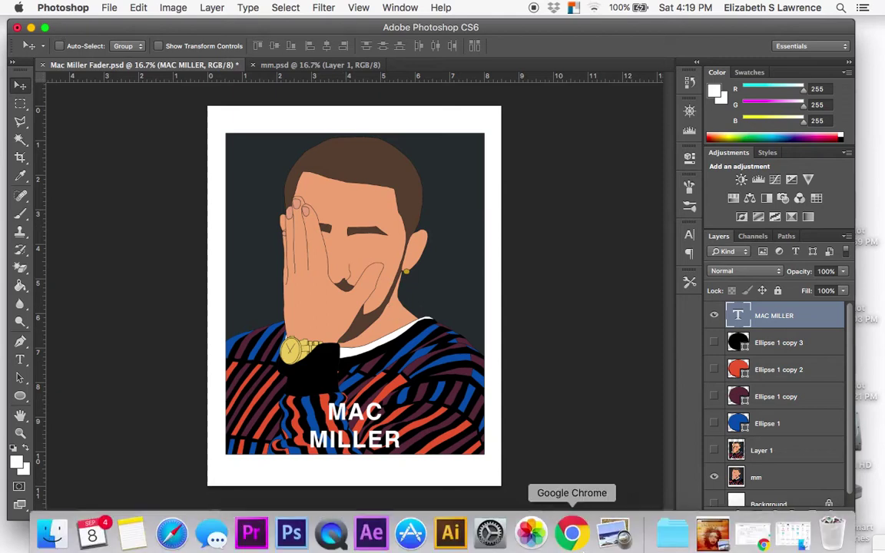
pyautogui.click(762, 529)
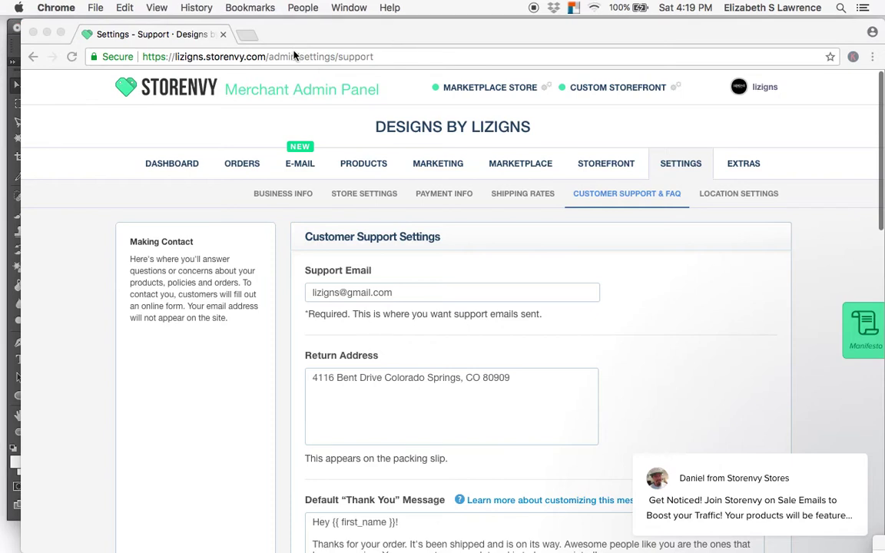
pyautogui.moveTo(301, 32); pyautogui.dragTo(309, 211)
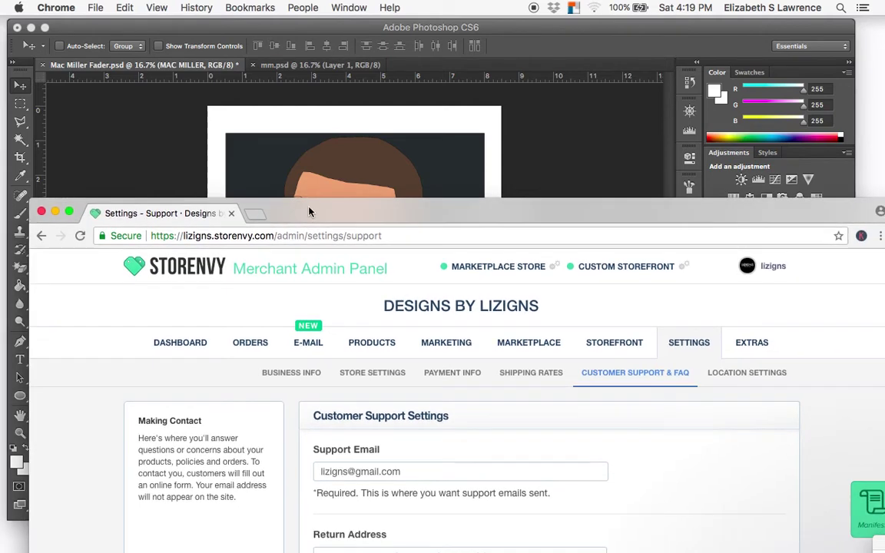
# - Search the web for "mac miller fader cover"
pyautogui.click(337, 236)
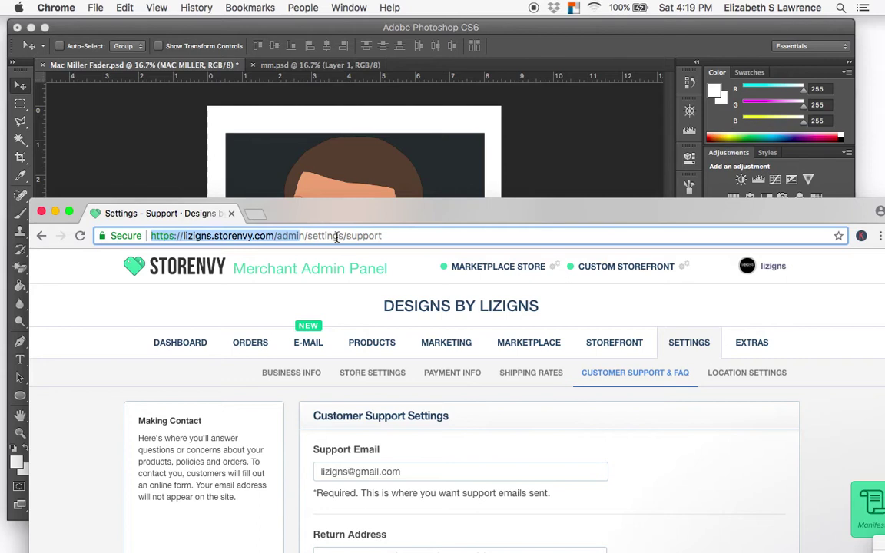
pyautogui.press('super+a')
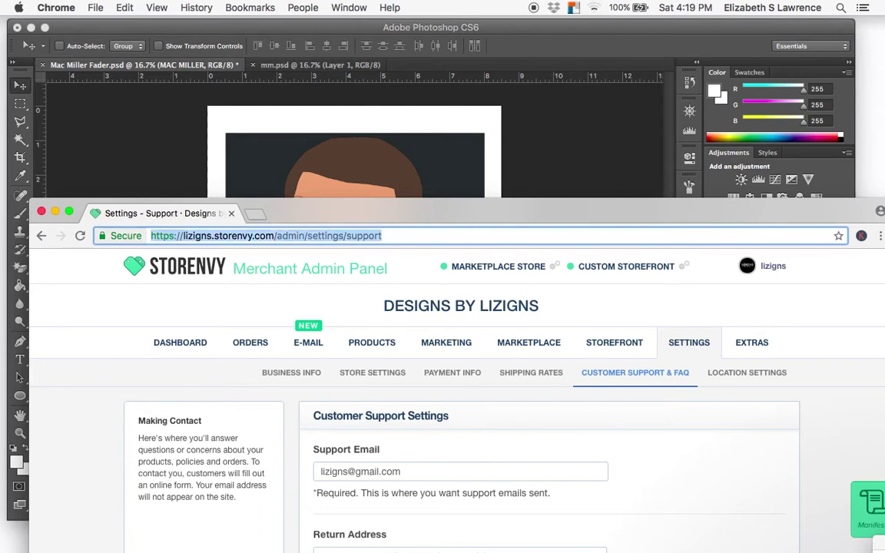
pyautogui.write('MAC MILLER')
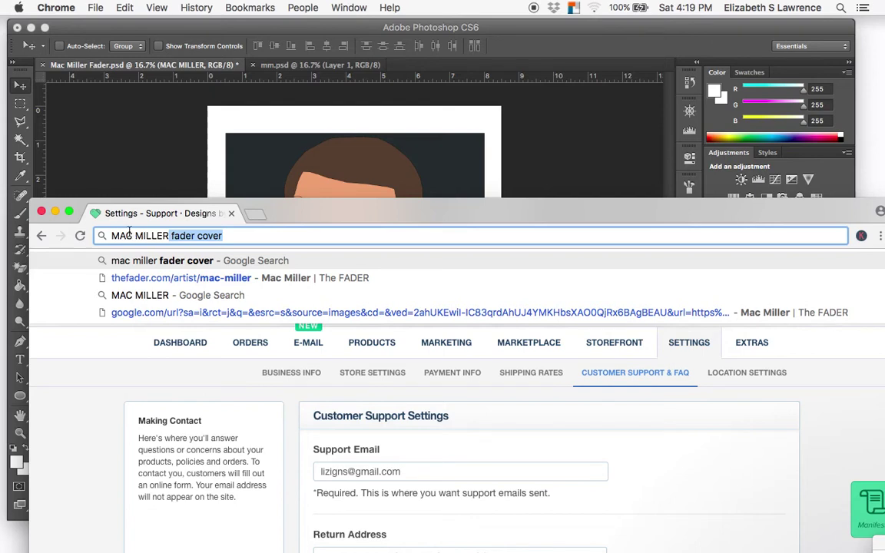
pyautogui.press('Return')
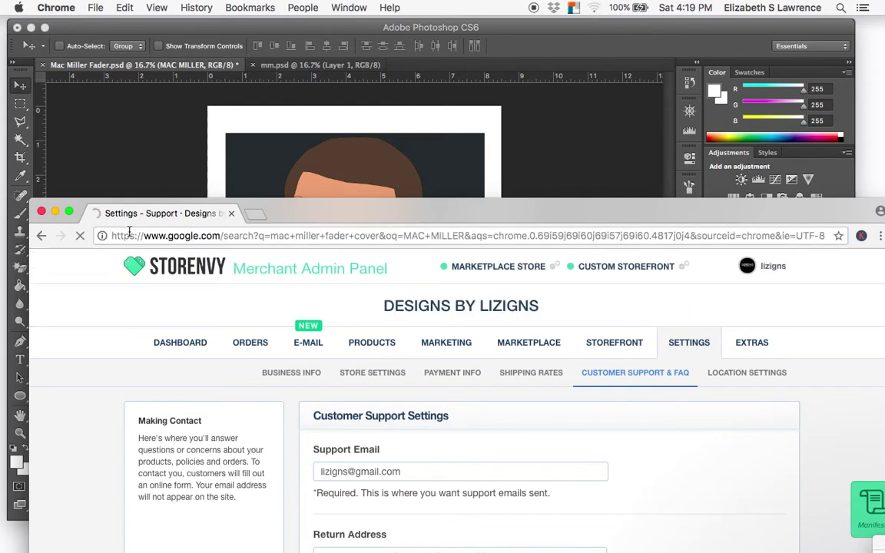
pyautogui.press('Escape')
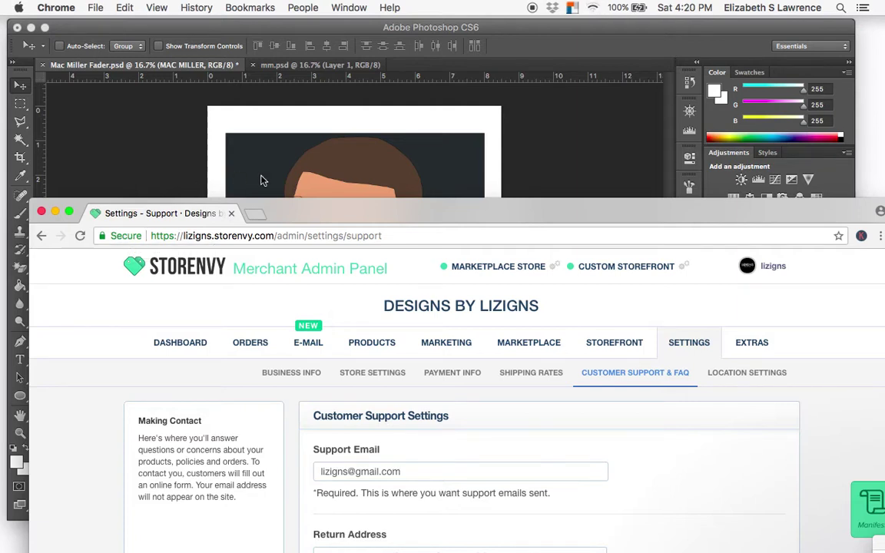
pyautogui.click(315, 236)
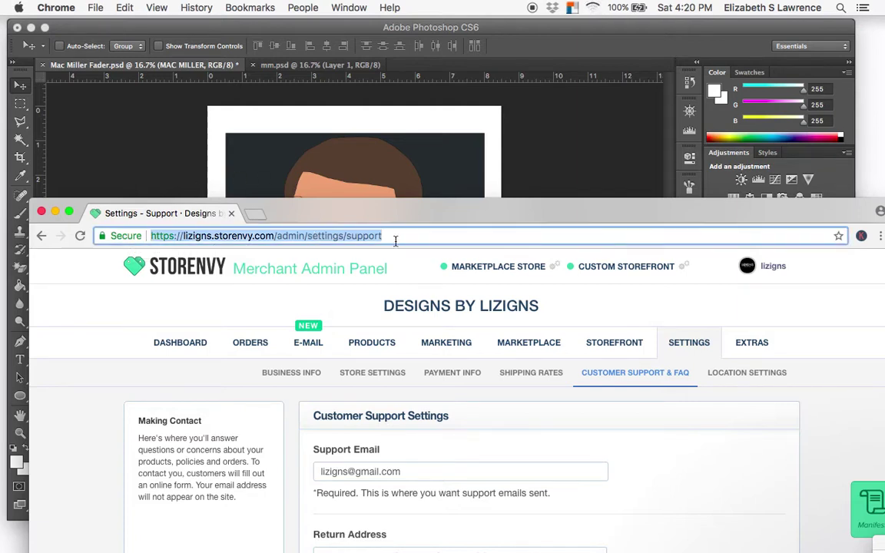
pyautogui.write('MAC miller fader cover')
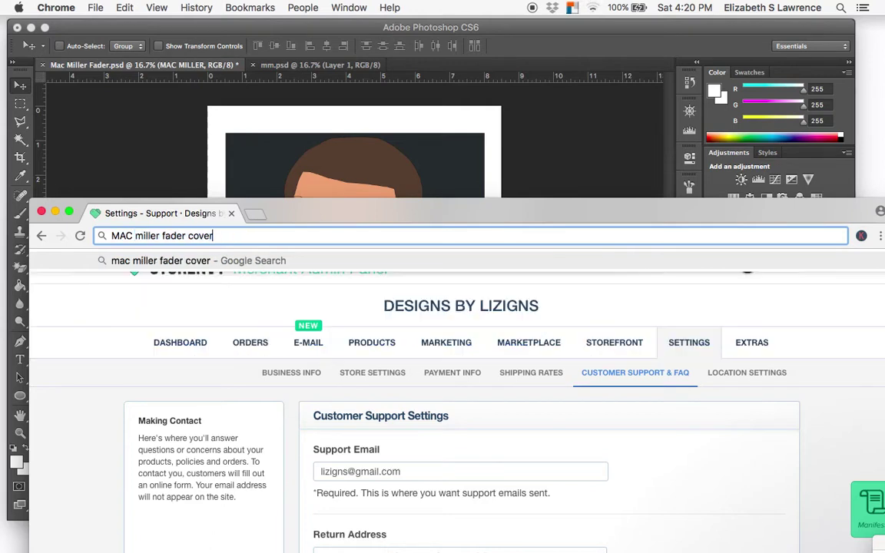
pyautogui.press('Return')
pyautogui.press('Escape')
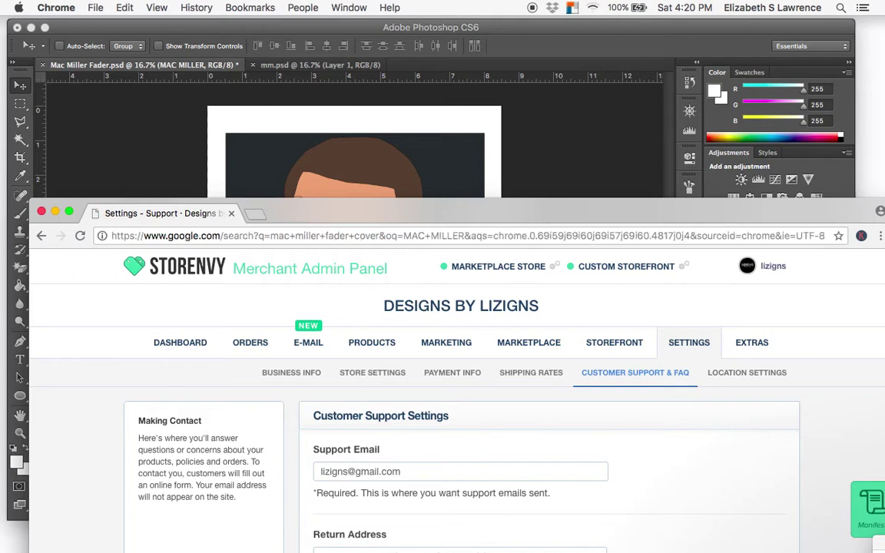
pyautogui.press('Return')
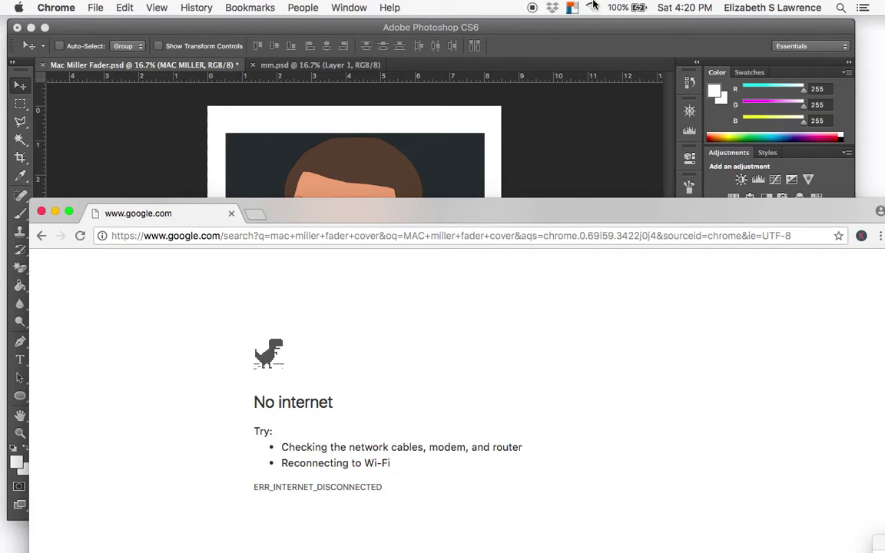
# - Connect the computer to the CenturyLink7045 Wi-Fi network so the cover search can load
pyautogui.click(594, 7)
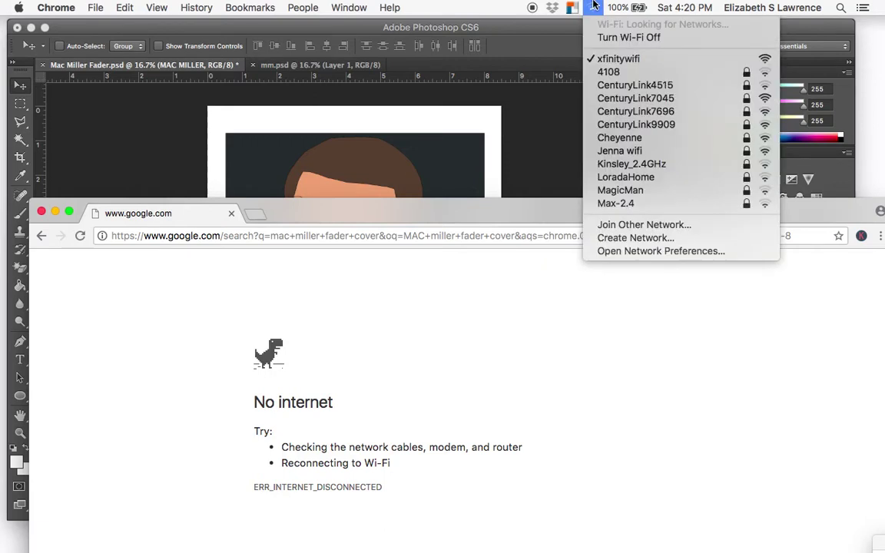
pyautogui.click(638, 103)
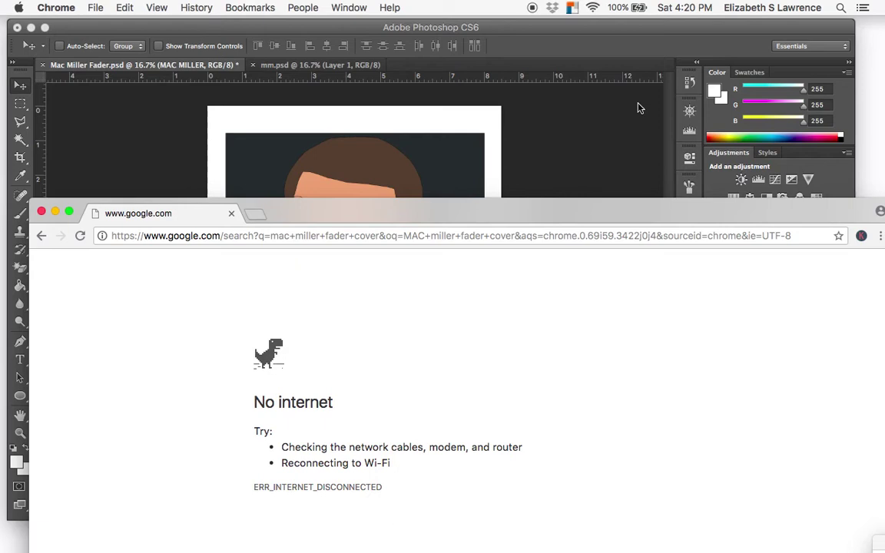
pyautogui.click(528, 236)
pyautogui.press('Return')
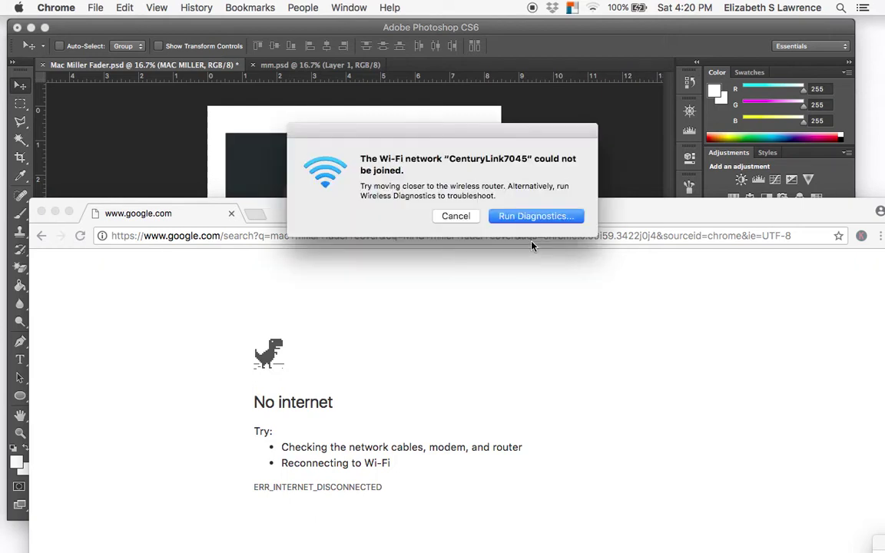
pyautogui.click(458, 217)
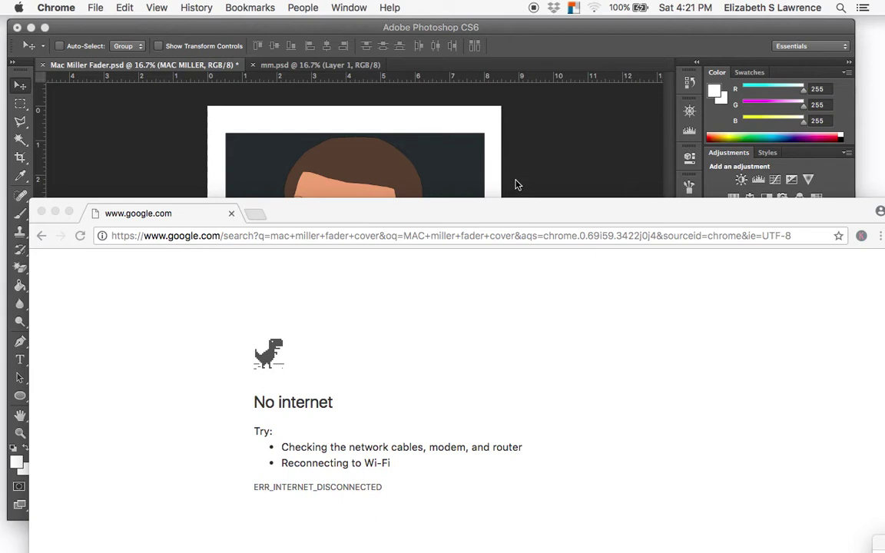
pyautogui.click(599, 7)
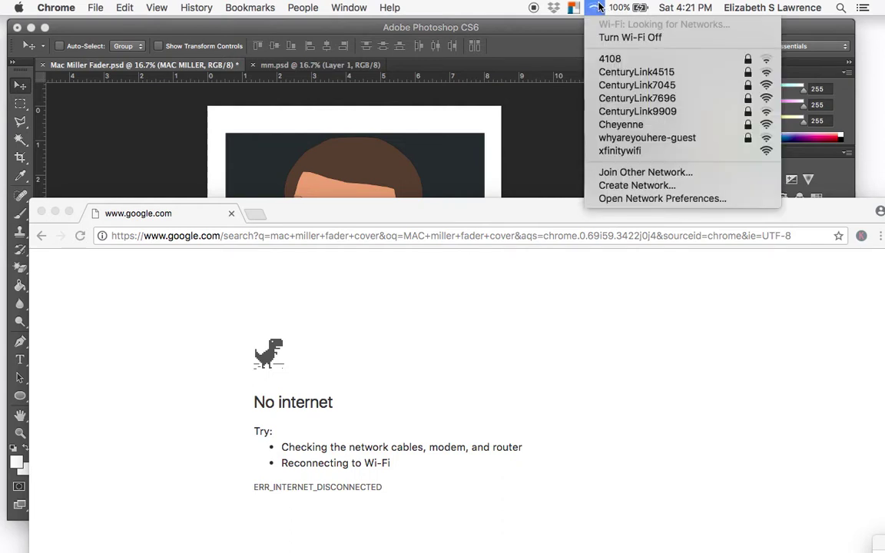
pyautogui.click(644, 84)
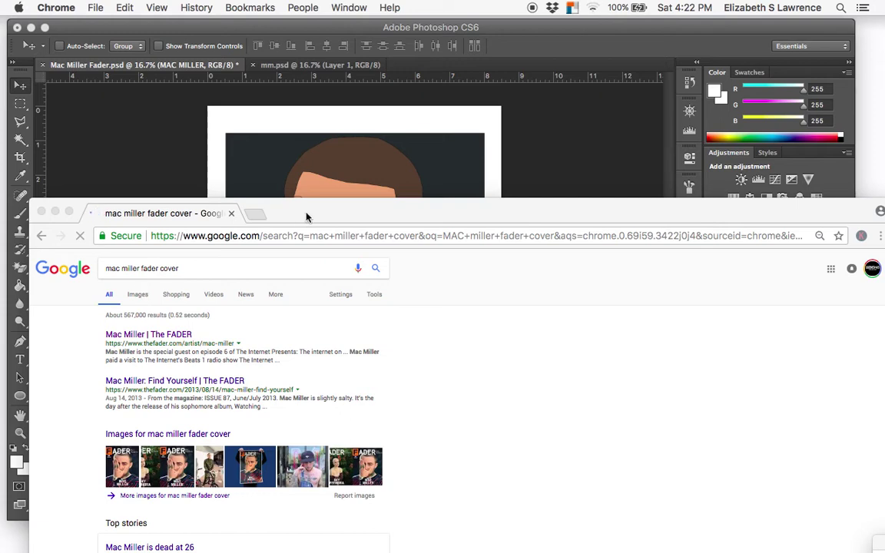
# - Switch the search to image results and open the preview of the Mac Miller FADER issue 87 cover
pyautogui.moveTo(308, 214); pyautogui.dragTo(549, 157)
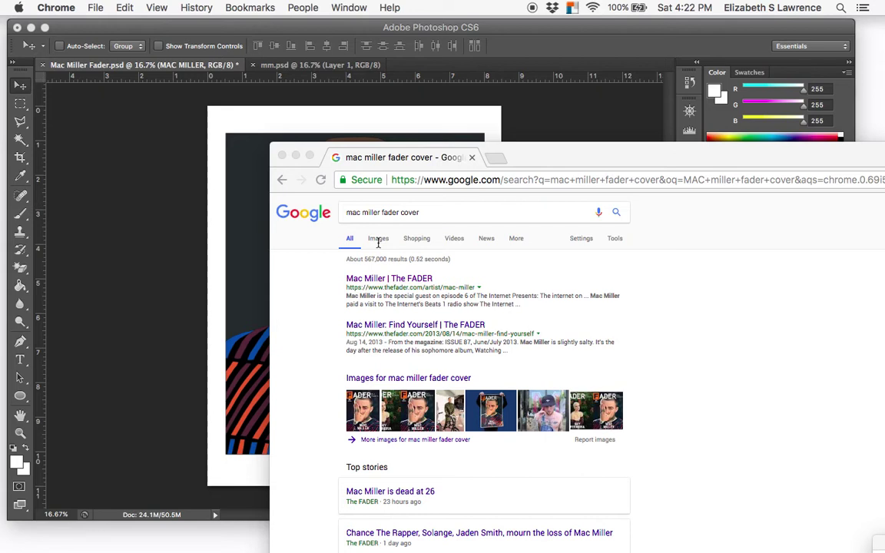
pyautogui.scroll(-3, 485, 370)
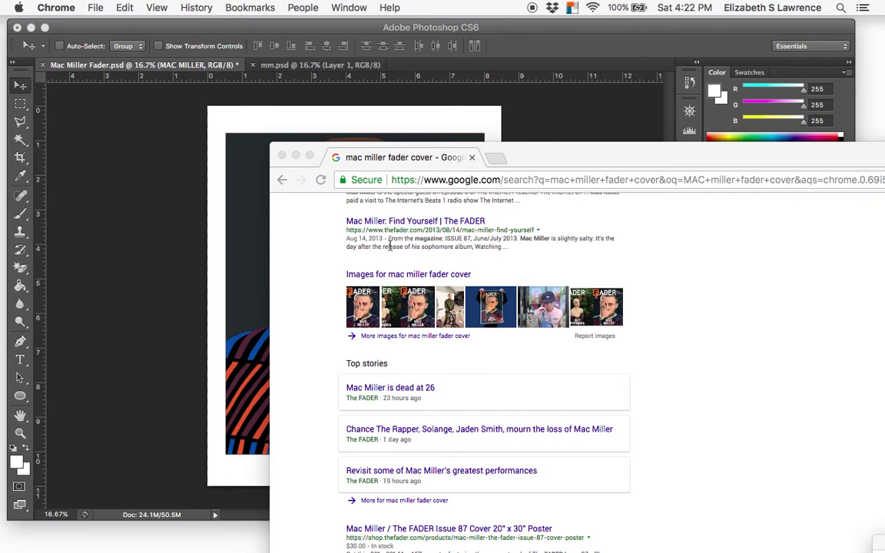
pyautogui.scroll(3, 393, 254)
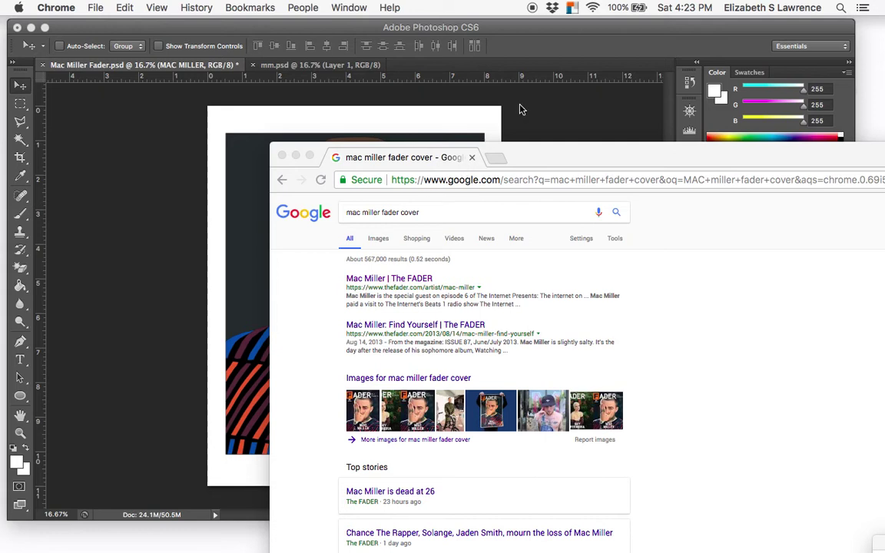
pyautogui.moveTo(536, 158); pyautogui.dragTo(540, 92)
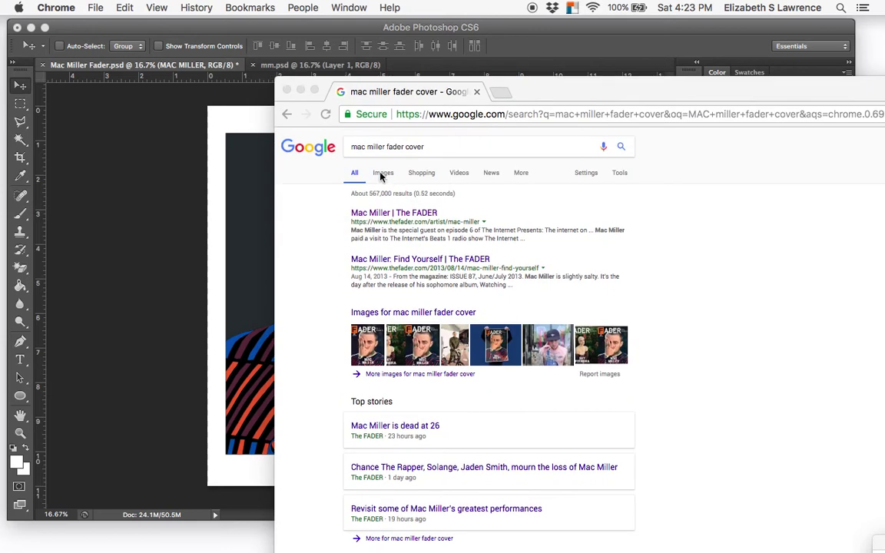
pyautogui.click(866, 38)
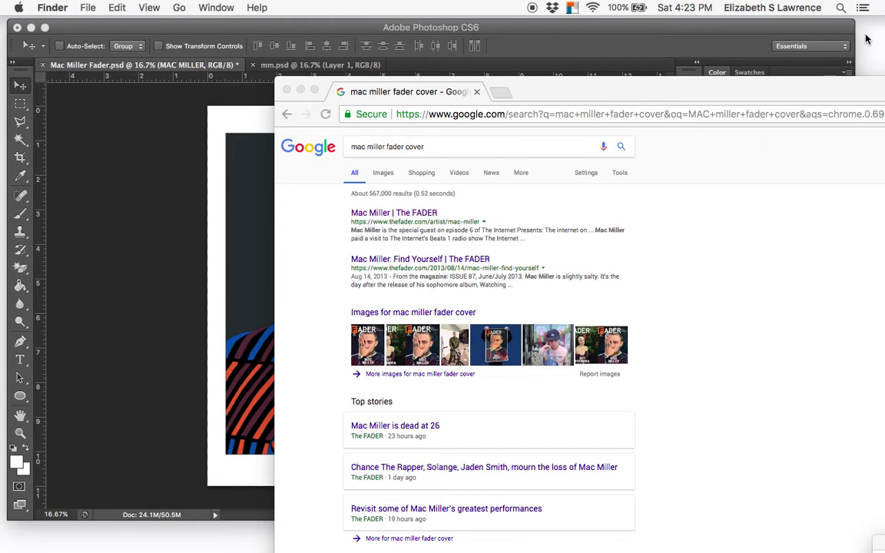
pyautogui.click(757, 80)
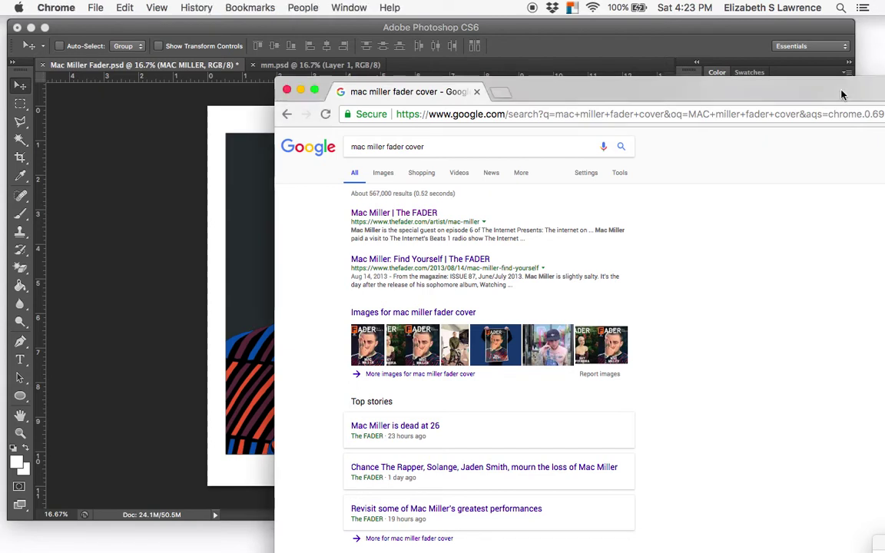
pyautogui.click(387, 176)
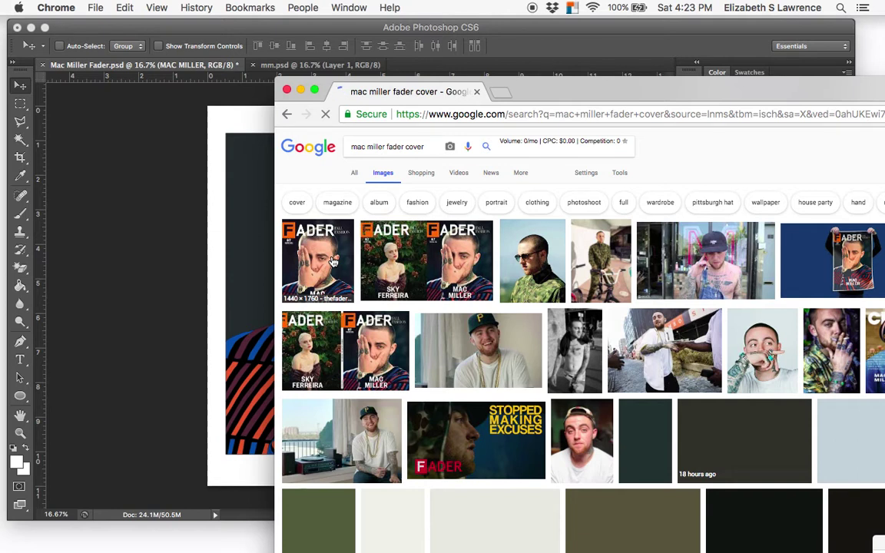
pyautogui.click(333, 262)
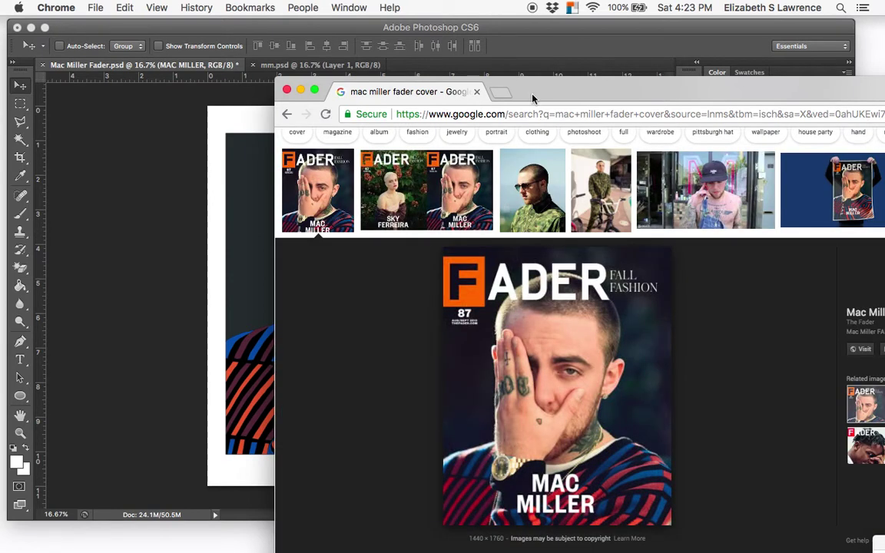
# - Move the browser window beside the artwork and copy the FADER cover image
pyautogui.moveTo(533, 99); pyautogui.dragTo(685, 77)
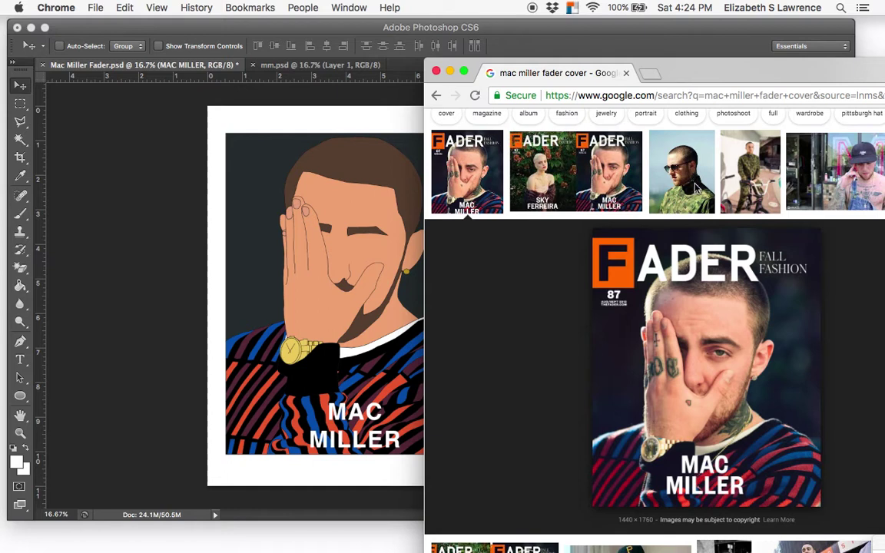
pyautogui.rightClick(697, 267)
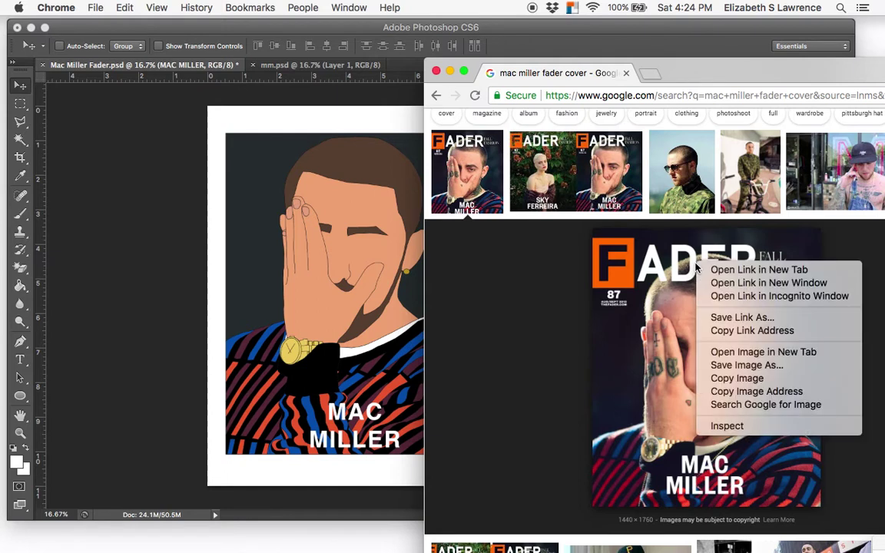
pyautogui.click(714, 378)
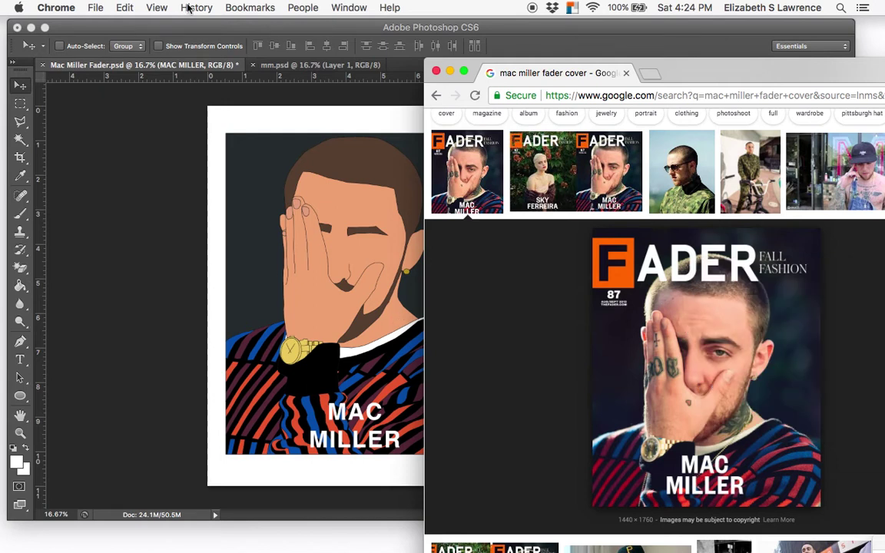
# - Switch back to Photoshop and add a text box over the figure's hand containing the letter D
pyautogui.click(184, 28)
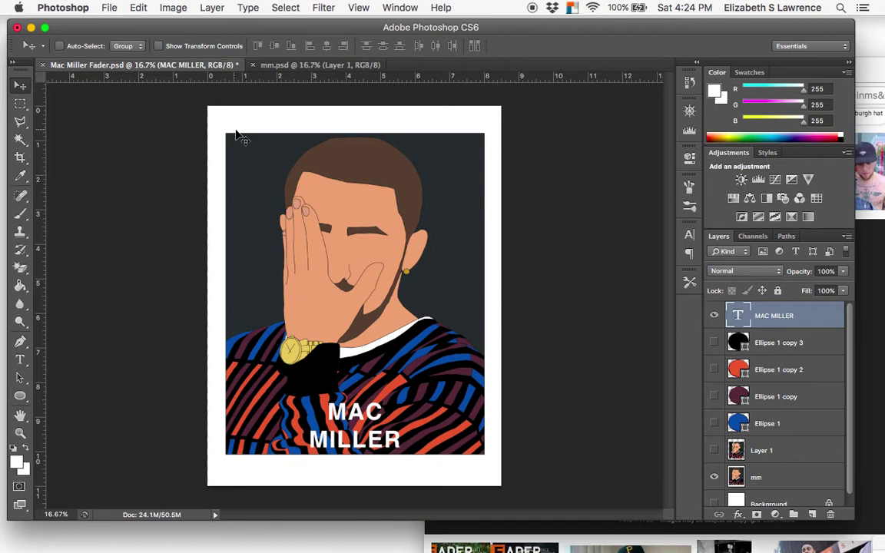
pyautogui.click(20, 359)
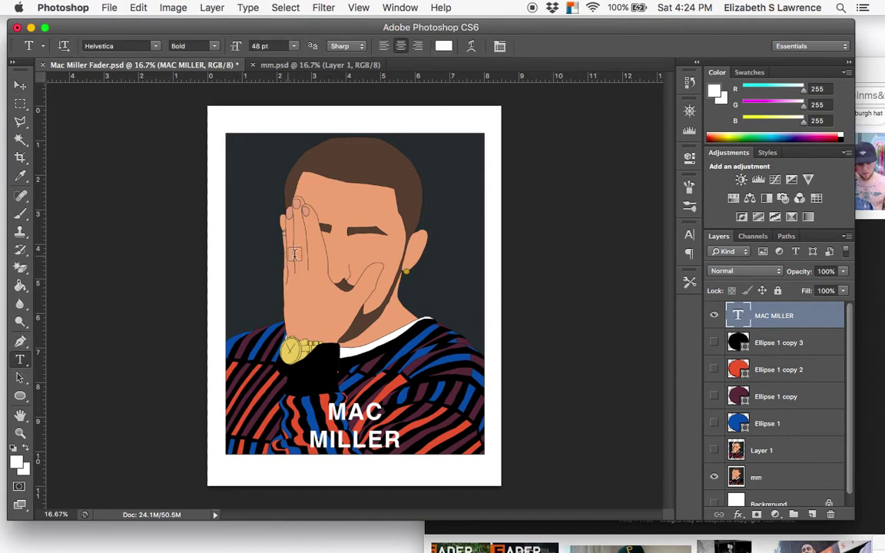
pyautogui.moveTo(266, 239); pyautogui.dragTo(339, 280)
pyautogui.write('D')
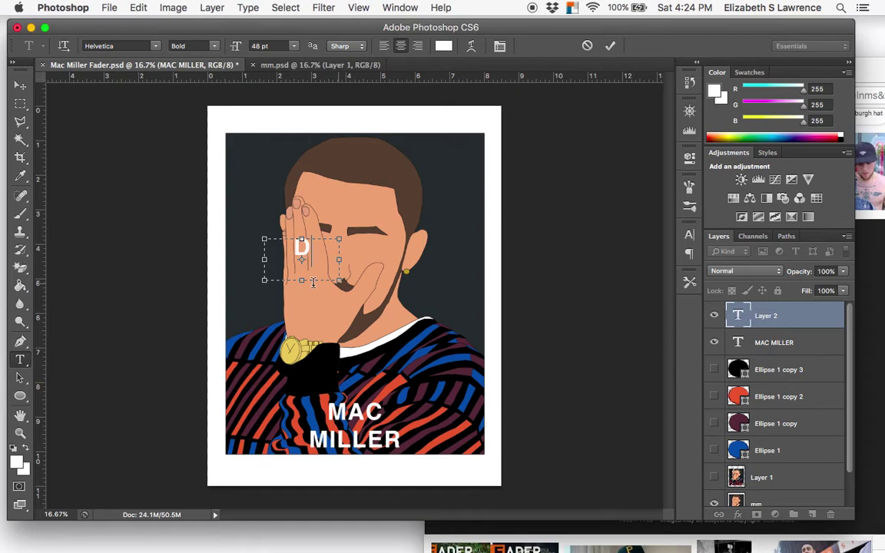
# - Change the font of the letter D on the hand to Cloister Black
pyautogui.press('super+a')
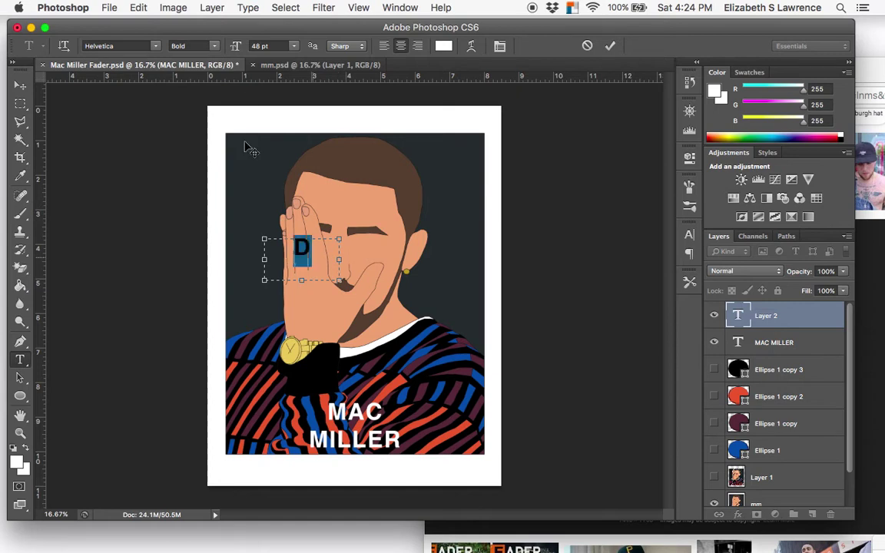
pyautogui.click(156, 46)
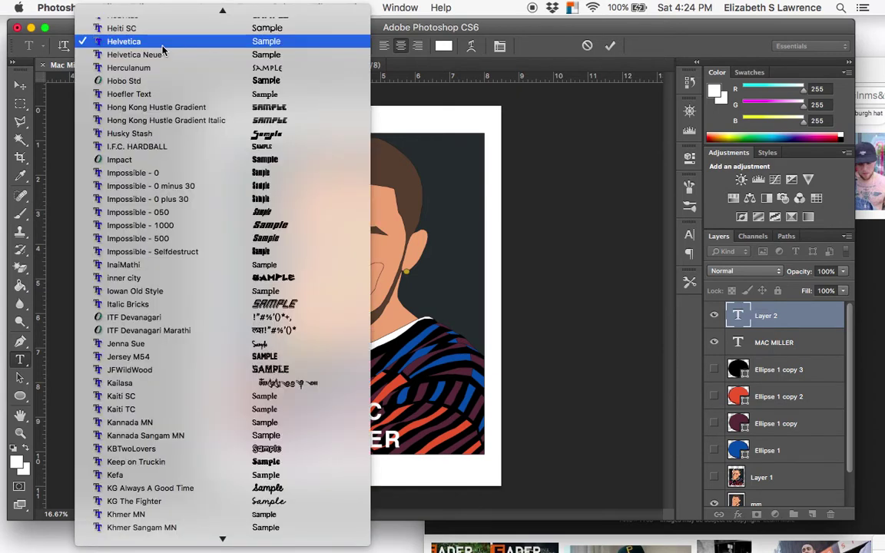
pyautogui.scroll(5, 237, 168)
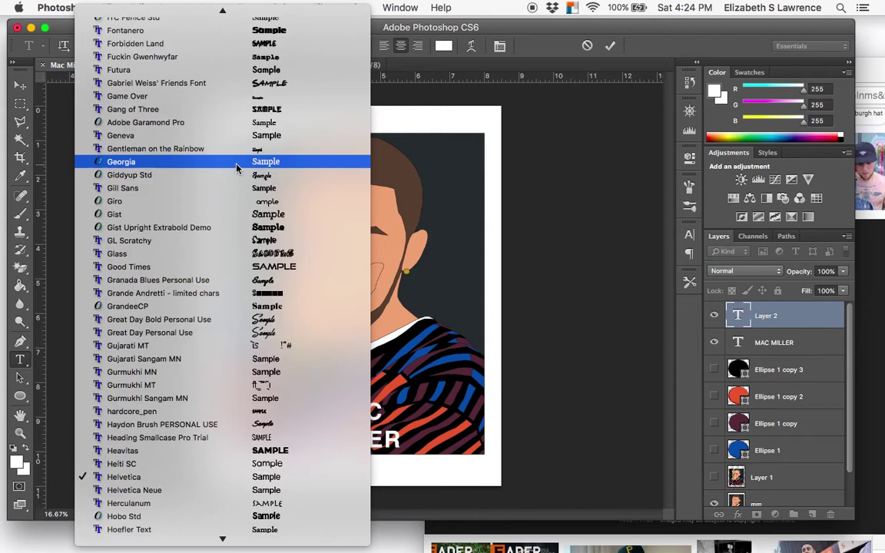
pyautogui.scroll(10, 237, 167)
pyautogui.scroll(5, 236, 168)
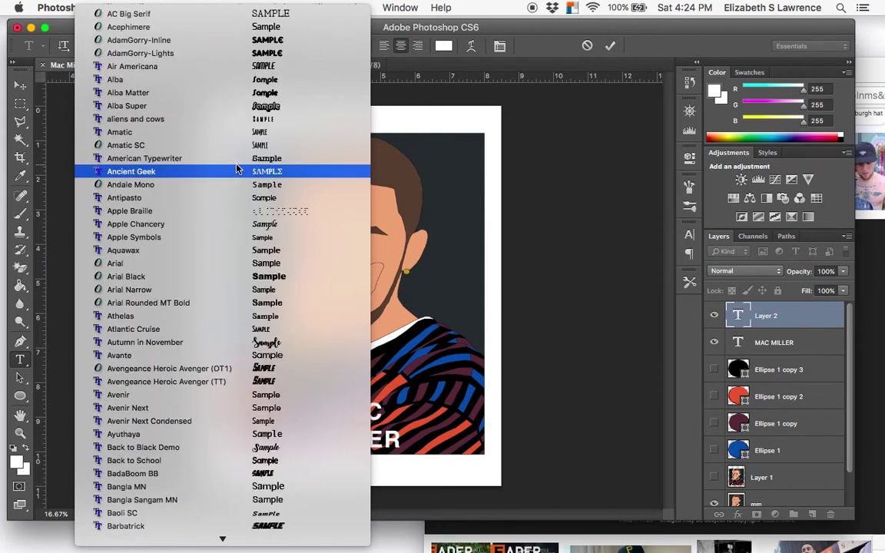
pyautogui.scroll(-3, 277, 315)
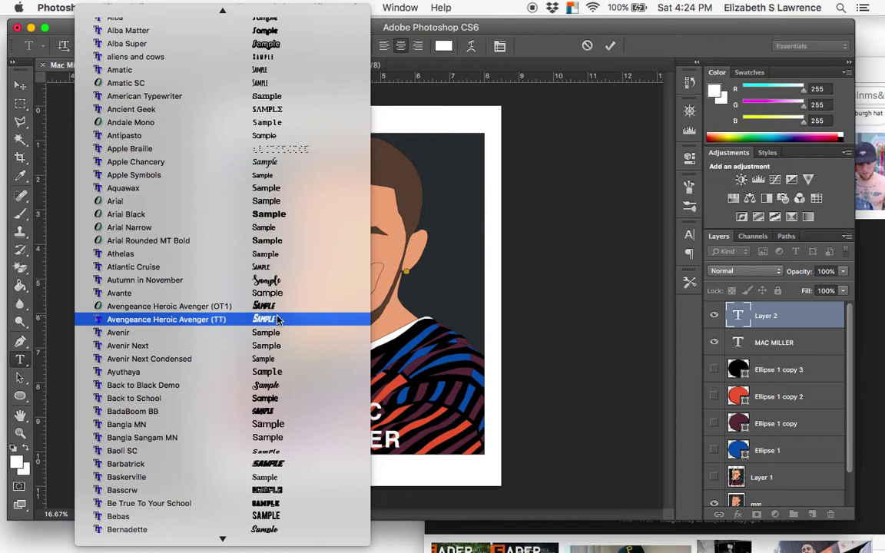
pyautogui.scroll(-3, 279, 320)
pyautogui.scroll(-7, 278, 321)
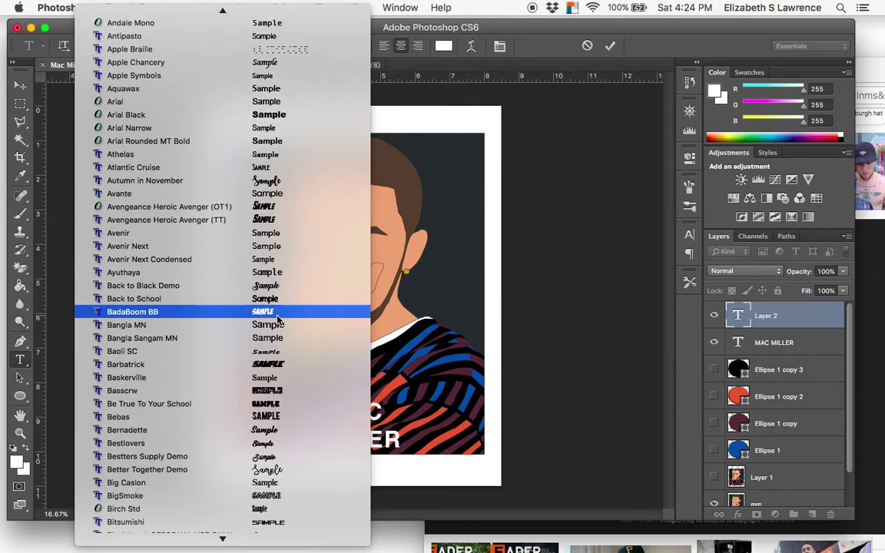
pyautogui.scroll(-5, 278, 320)
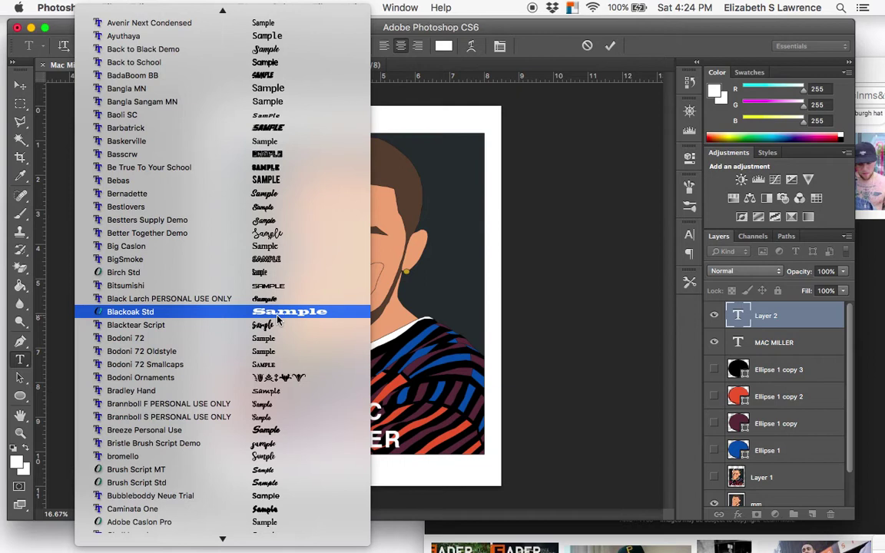
pyautogui.scroll(-7, 278, 320)
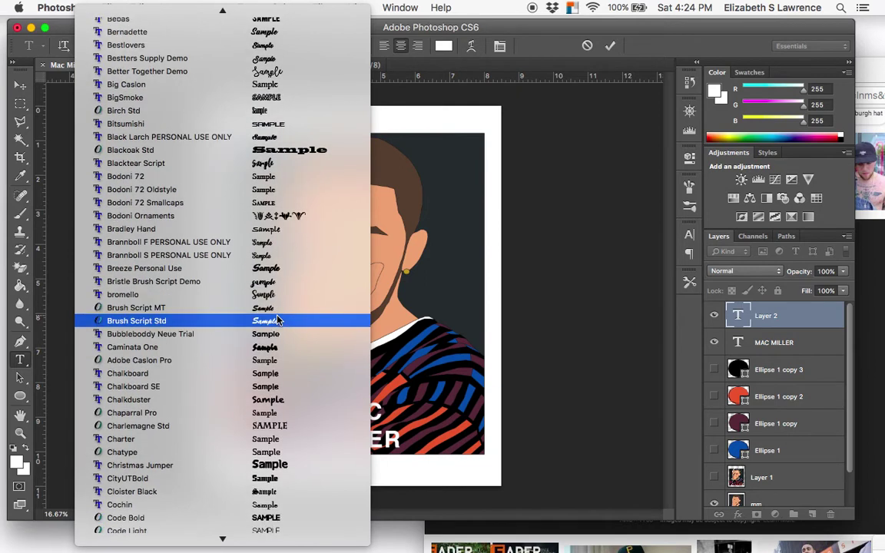
pyautogui.scroll(-5, 278, 320)
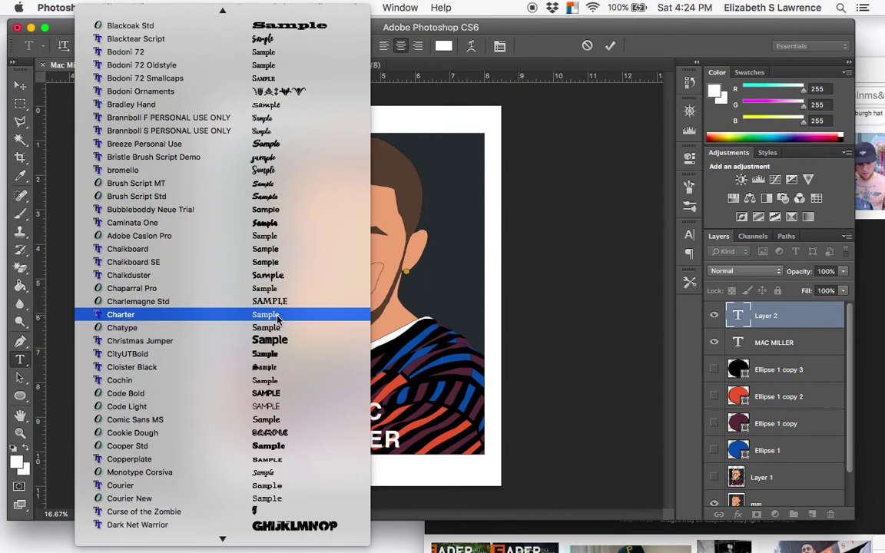
pyautogui.press('Escape')
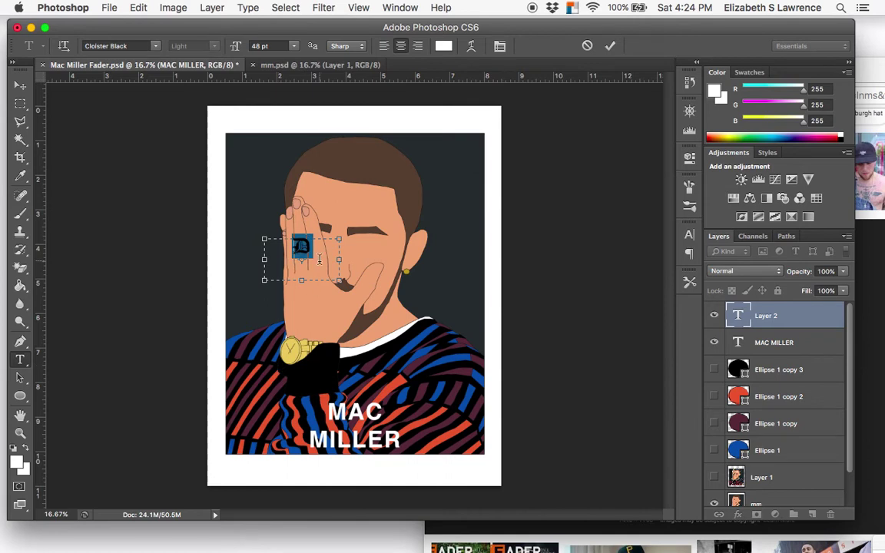
# - Set the letter D's text colour to black, 000000
pyautogui.click(18, 461)
pyautogui.write('000000')
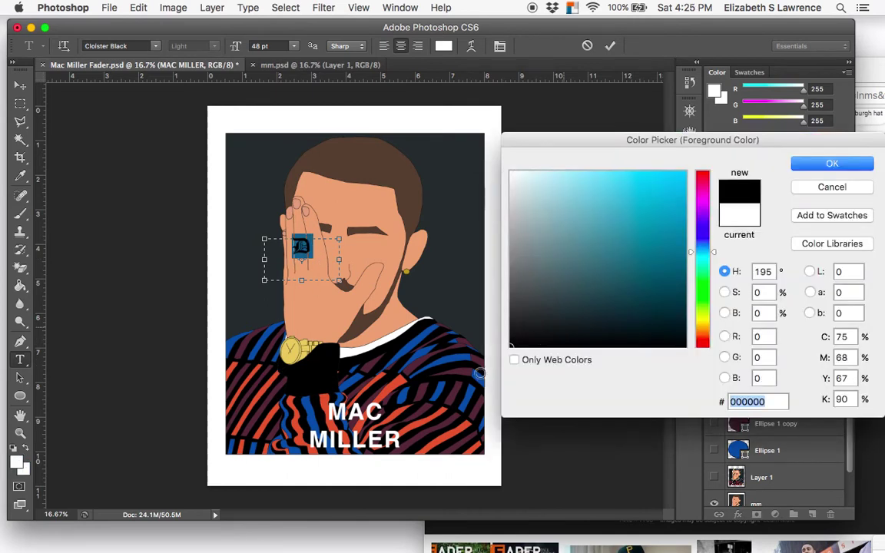
pyautogui.click(832, 163)
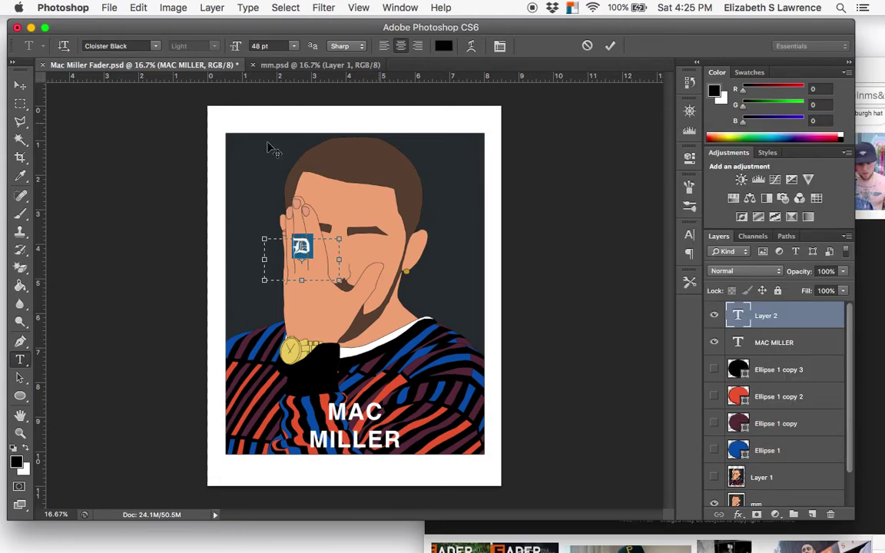
# - Rotate the D nearly upside down to follow the hand's tilt, commit the text, and move it beside the index finger
pyautogui.moveTo(342, 240); pyautogui.dragTo(235, 332)
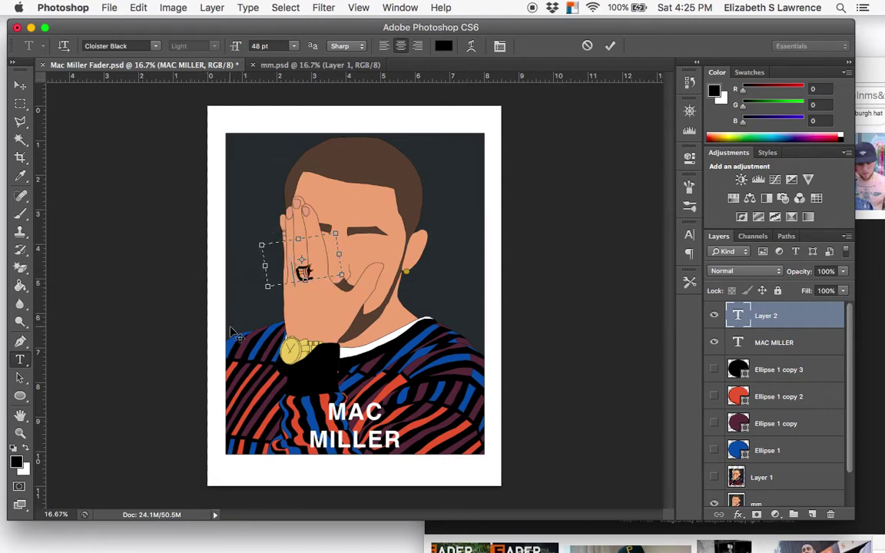
pyautogui.press('Return')
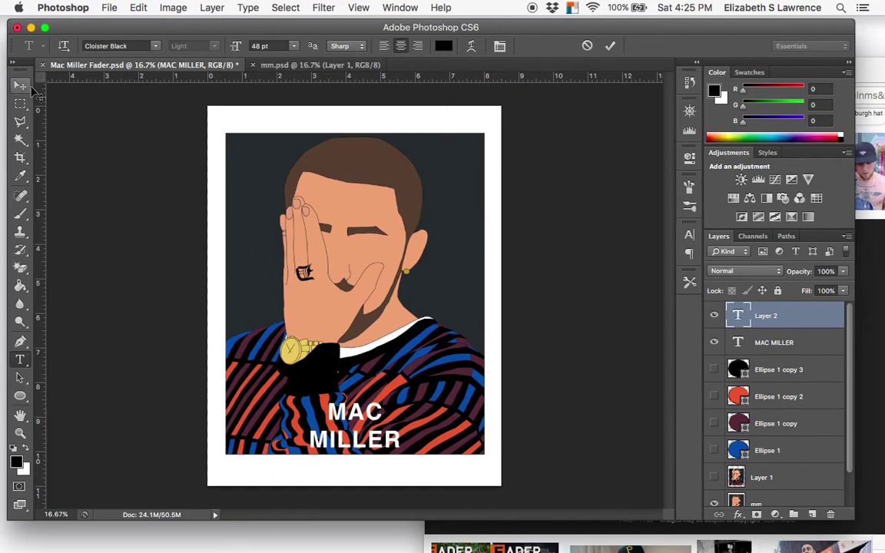
pyautogui.click(20, 85)
pyautogui.moveTo(324, 263); pyautogui.dragTo(343, 243)
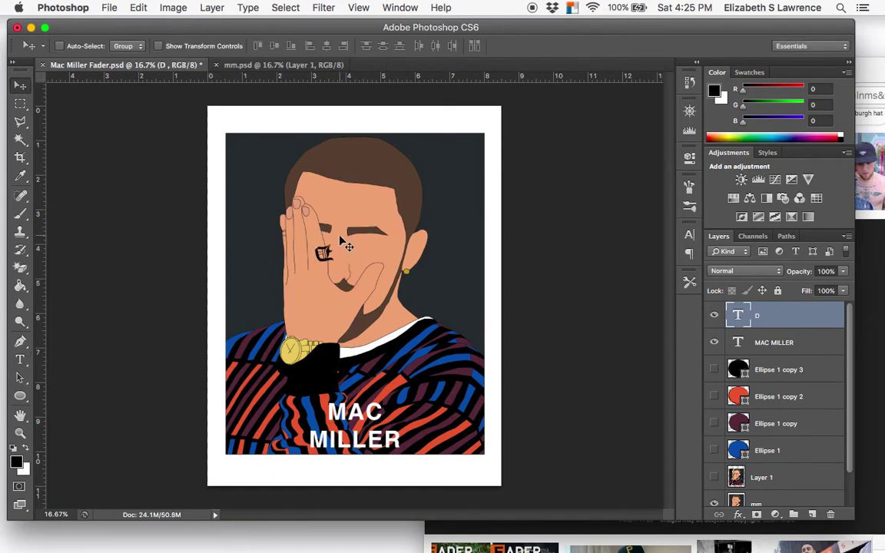
# - Show the reference photo on Layer 1 and position the D over the index finger's letter tattoo
pyautogui.press('super+equal')
pyautogui.press('super+equal')
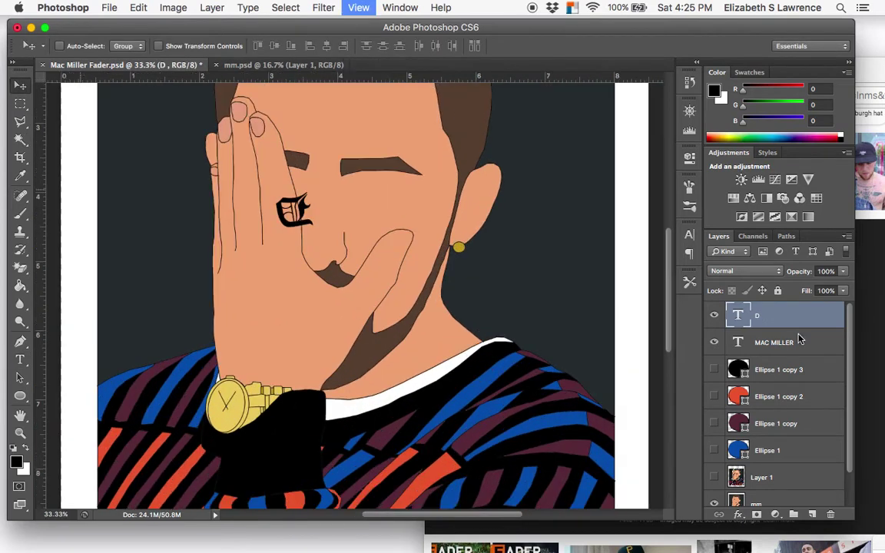
pyautogui.scroll(-3, 807, 384)
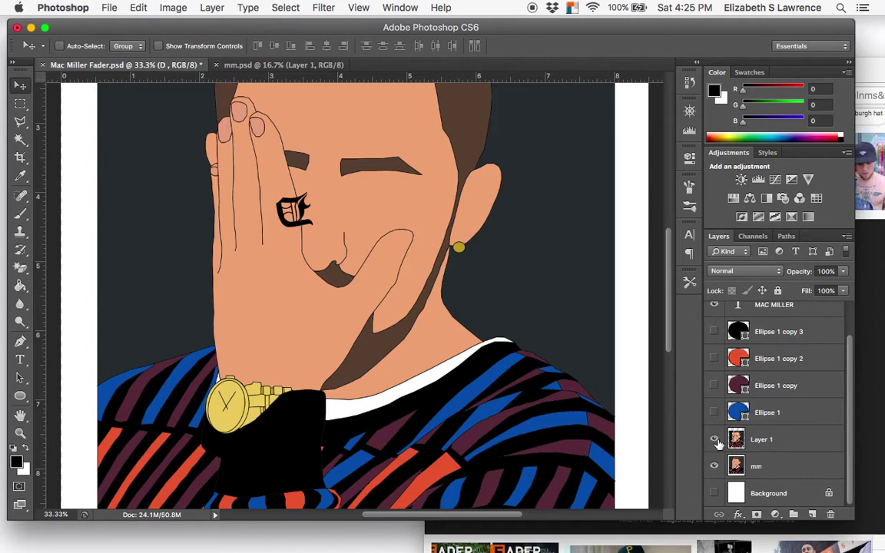
pyautogui.click(715, 440)
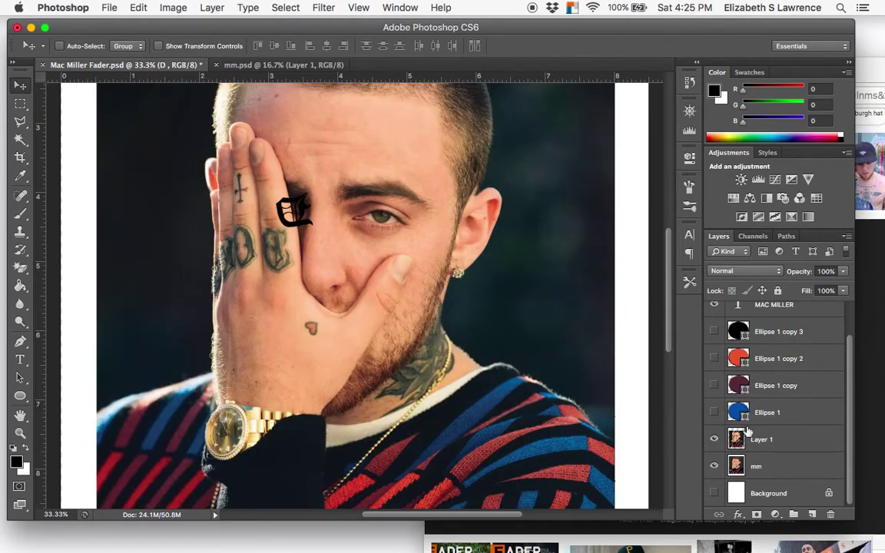
pyautogui.scroll(3, 699, 331)
pyautogui.moveTo(313, 204); pyautogui.dragTo(304, 233)
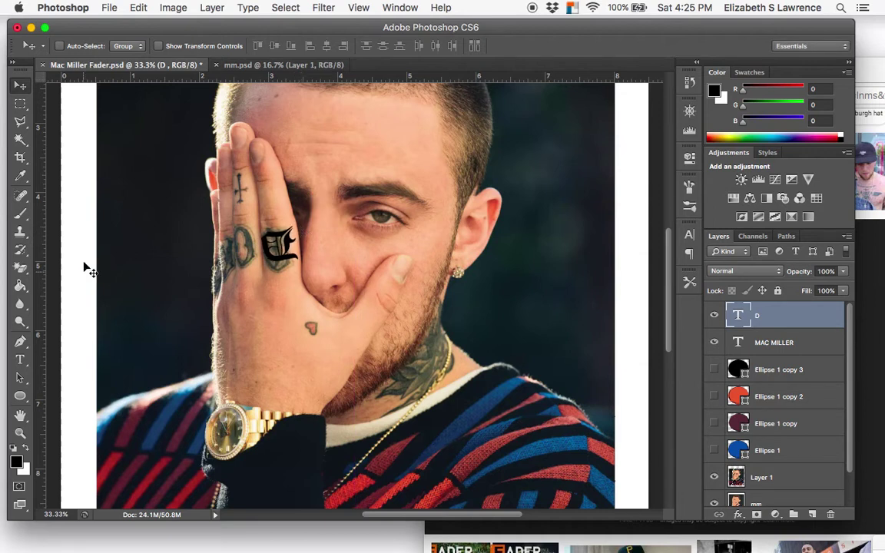
# - Duplicate the D text layer and place the copy over the letter tattoo on the neighbouring finger
pyautogui.rightClick(805, 324)
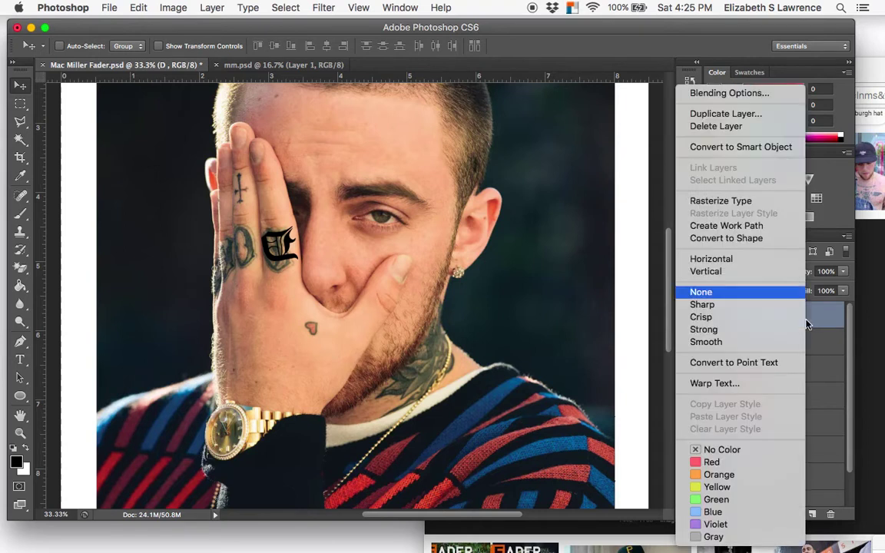
pyautogui.click(732, 114)
pyautogui.press('Return')
pyautogui.moveTo(336, 262); pyautogui.dragTo(283, 261)
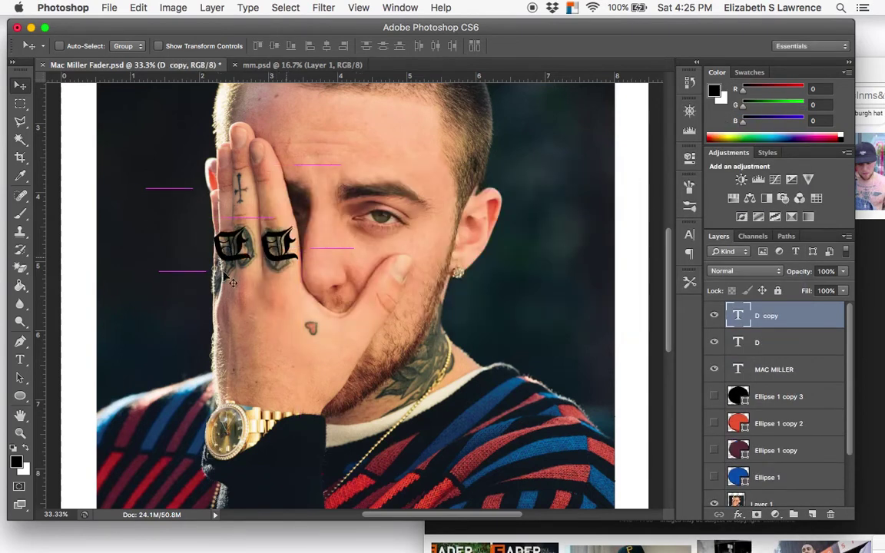
# - Replace the copied D with the letter O and align it over the middle finger's tattoo
pyautogui.click(20, 360)
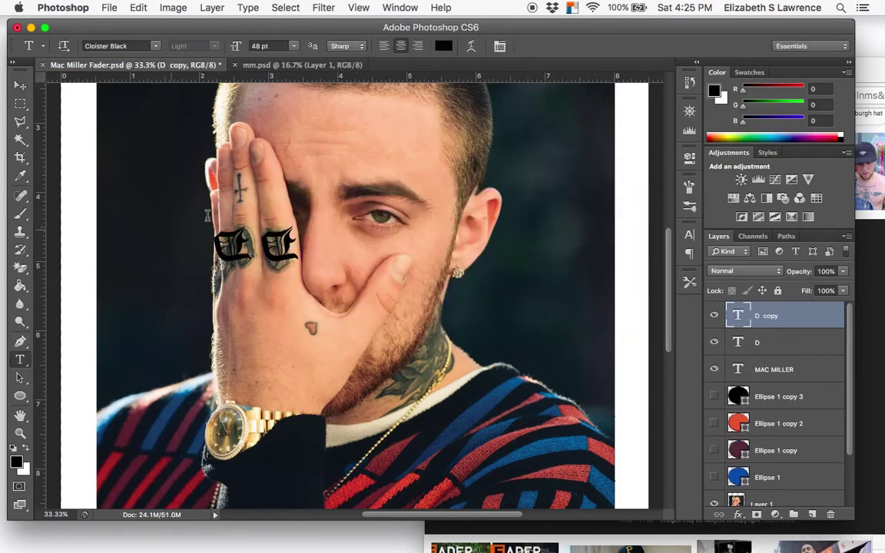
pyautogui.click(216, 262)
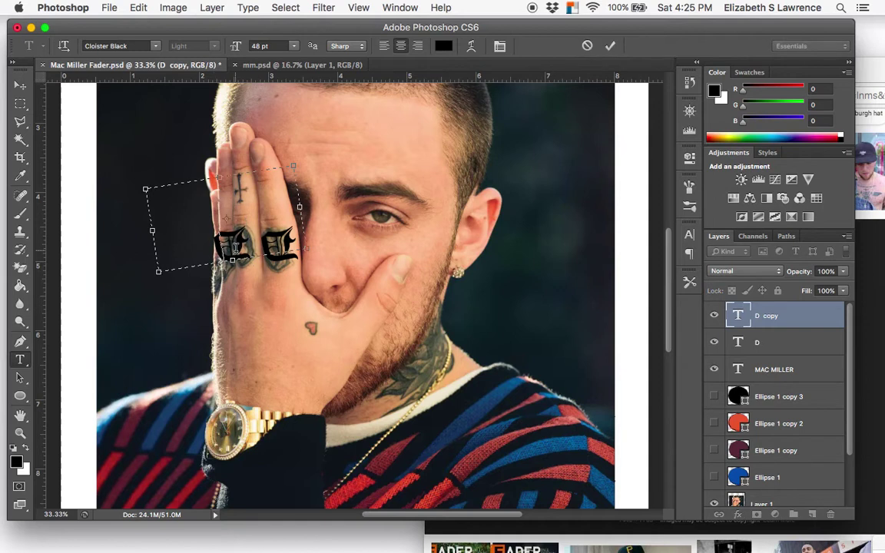
pyautogui.write('COE')
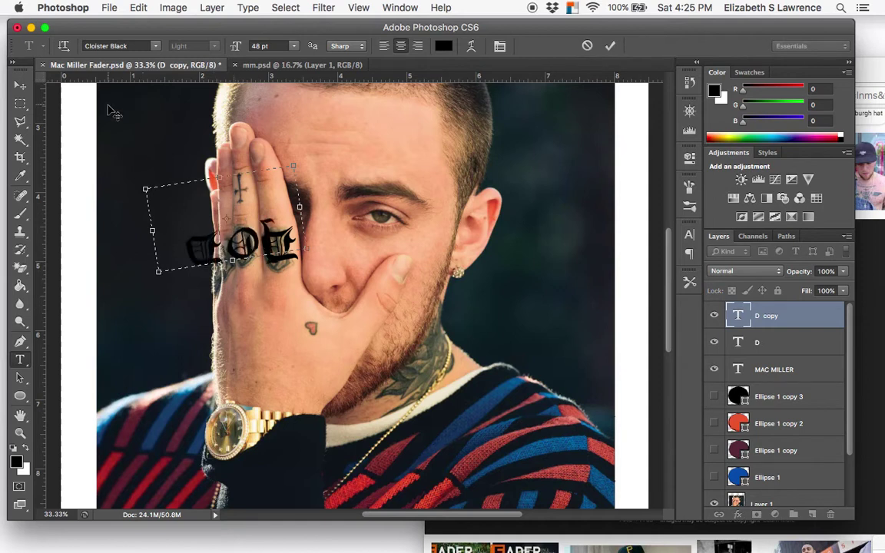
pyautogui.press('BackSpace')
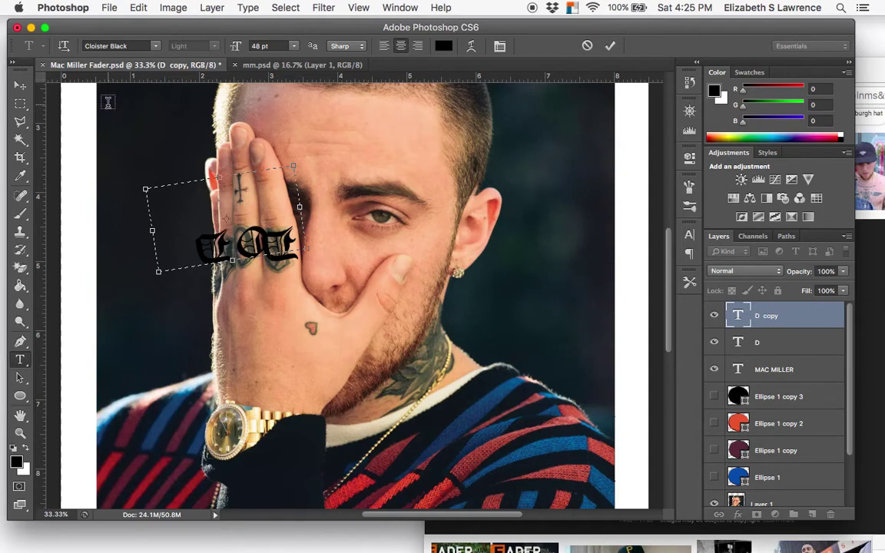
pyautogui.hotkey('shift', 'Left')
pyautogui.hotkey('shift', 'Left')
pyautogui.hotkey('shift', 'Left')
pyautogui.hotkey('shift', 'Left')
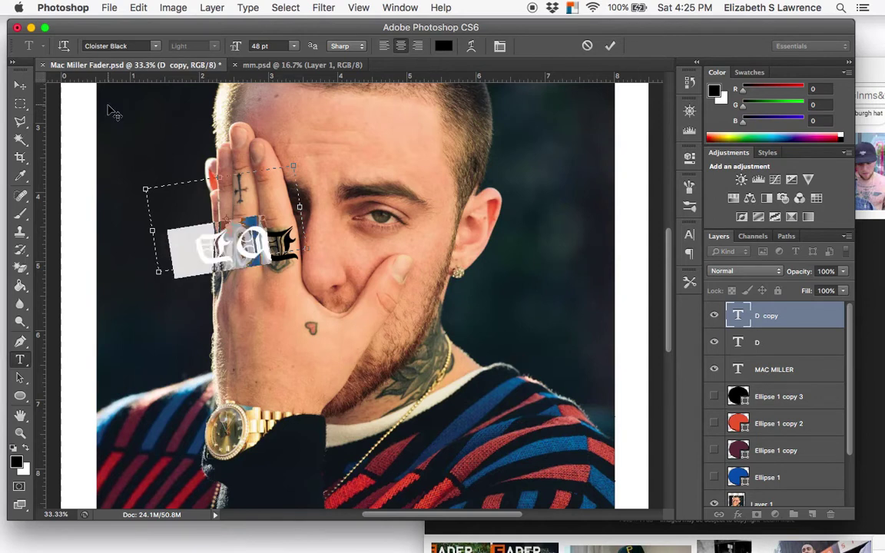
pyautogui.press('Left')
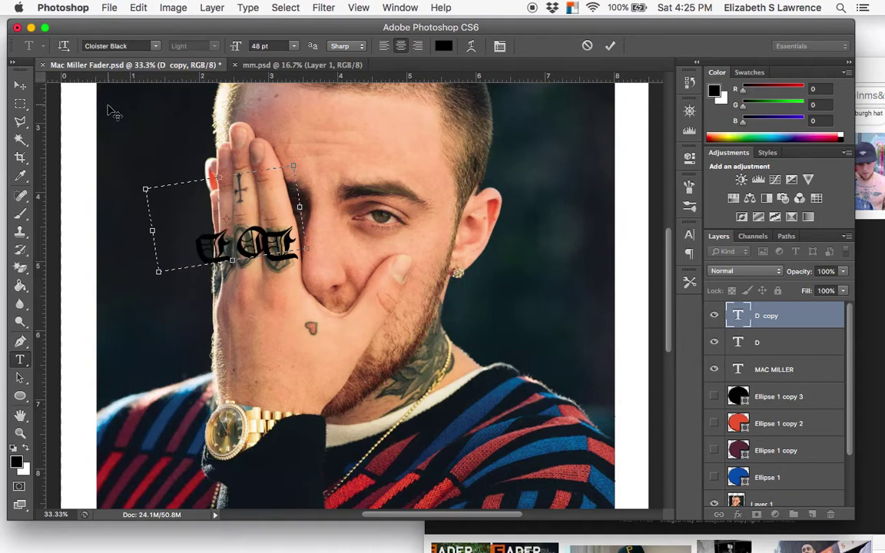
pyautogui.press('Delete')
pyautogui.click(20, 85)
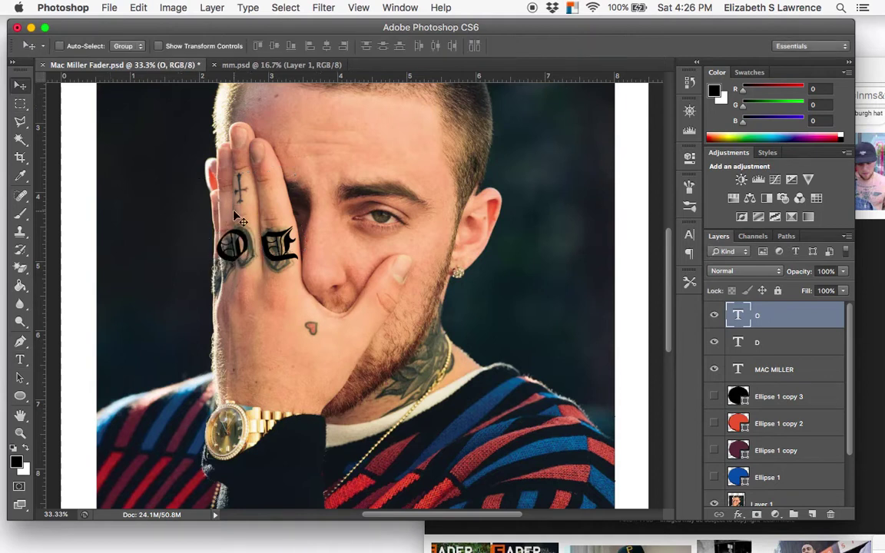
pyautogui.moveTo(276, 237)
pyautogui.mouseDown()
pyautogui.moveTo(275, 229)
pyautogui.moveTo(270, 239)
pyautogui.mouseUp()
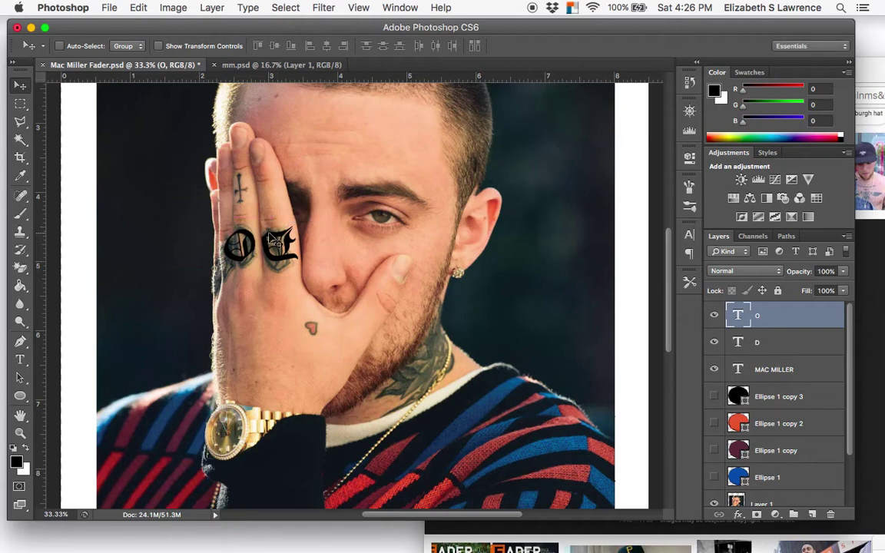
# - Toggle the Layer 1 reference photo to compare the letters with the tattoos, leaving it hidden
pyautogui.scroll(-2, 798, 453)
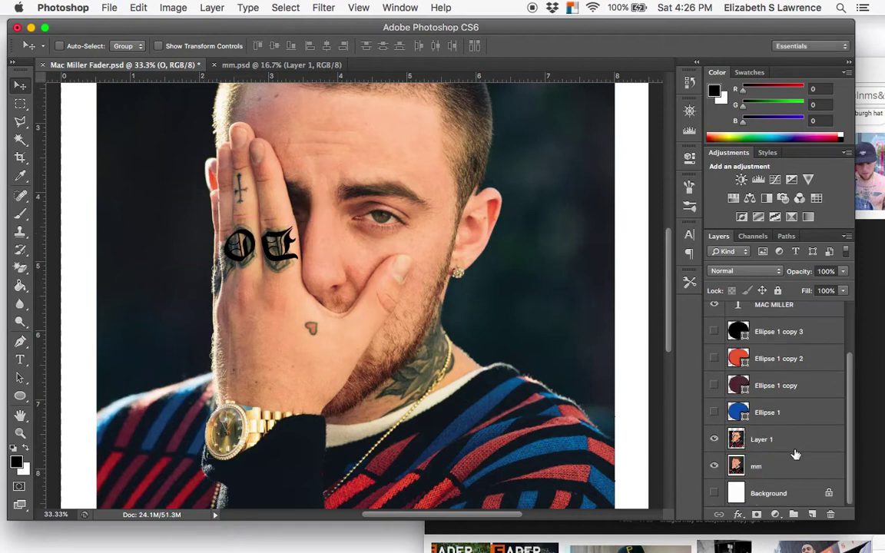
pyautogui.click(715, 441)
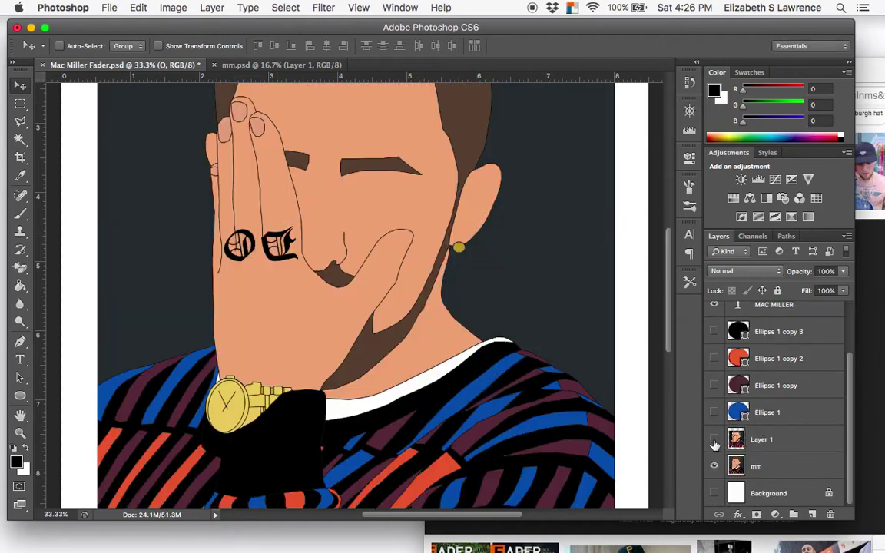
pyautogui.click(715, 442)
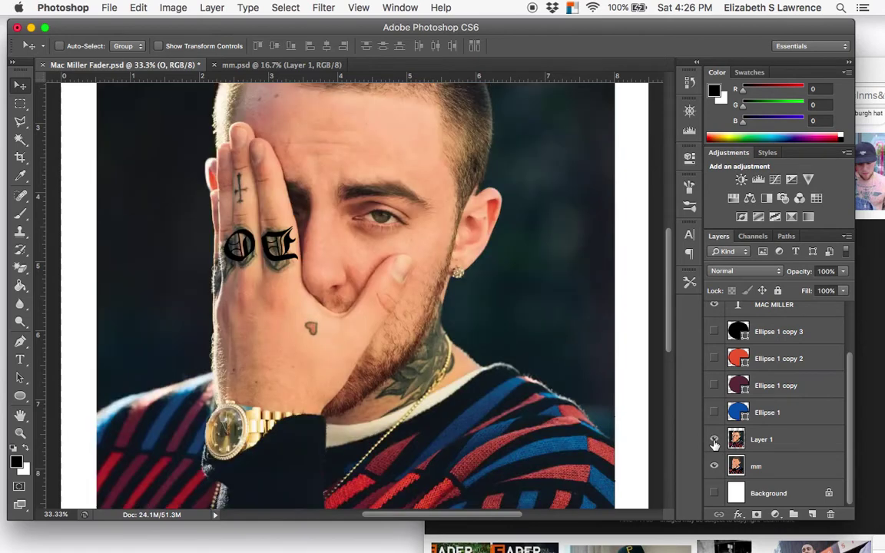
pyautogui.click(714, 441)
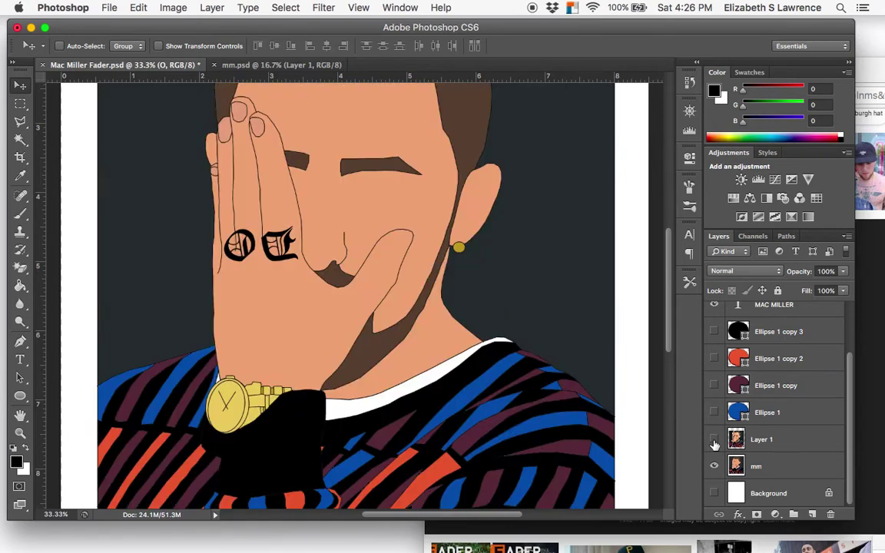
# - Select the O and D text layers and move them together slightly up onto the drawn fingers
pyautogui.scroll(3, 715, 353)
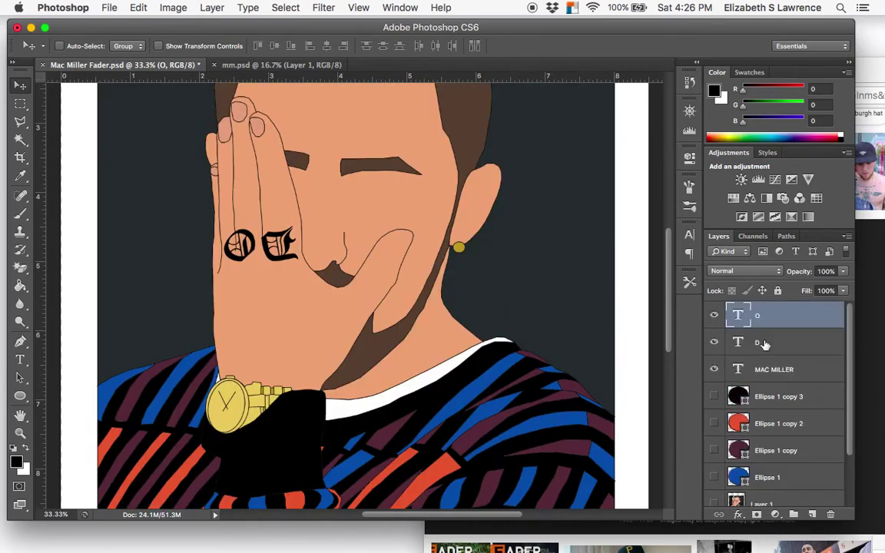
pyautogui.keyDown('shift'); pyautogui.click(764, 345); pyautogui.keyUp('shift')
pyautogui.moveTo(301, 252); pyautogui.dragTo(303, 224)
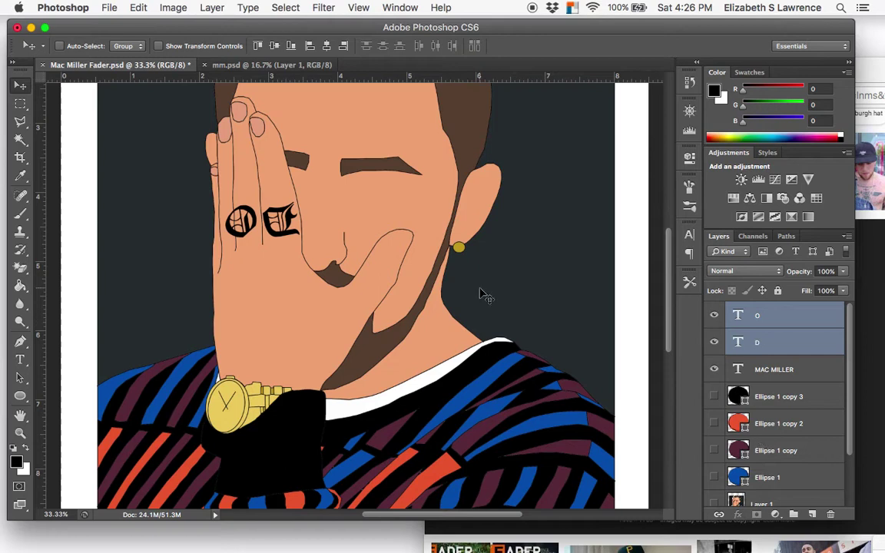
# - Outline the part of the O letter that overhangs the middle finger's outer line with the Polygonal Lasso, with the O layer selected
pyautogui.press('super+equal')
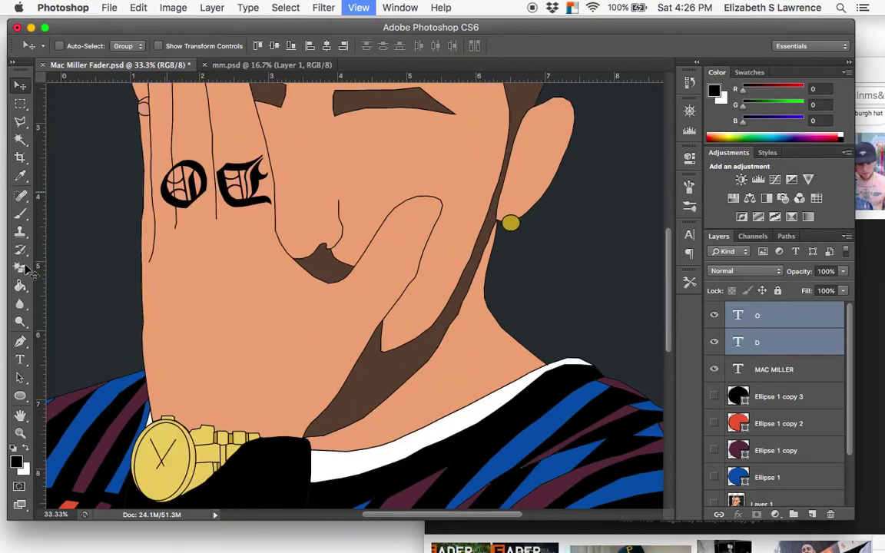
pyautogui.press('super+equal')
pyautogui.click(22, 120)
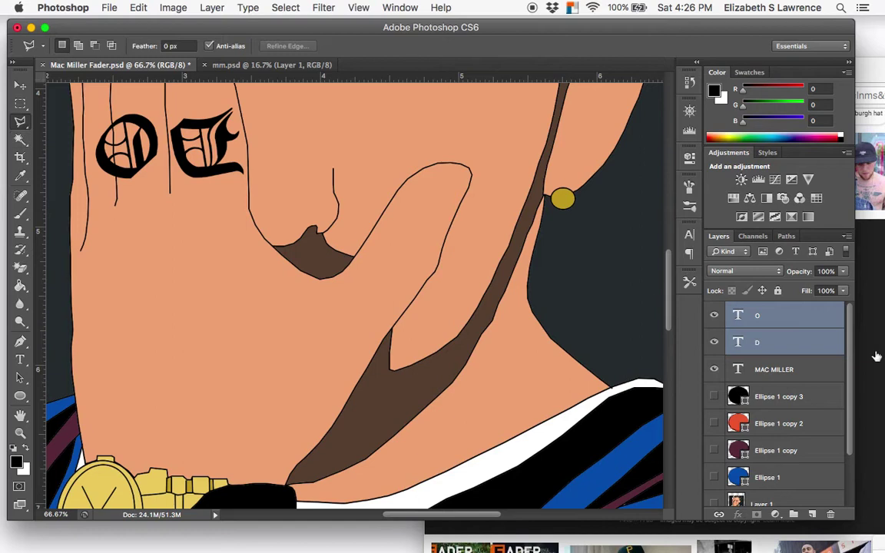
pyautogui.click(787, 326)
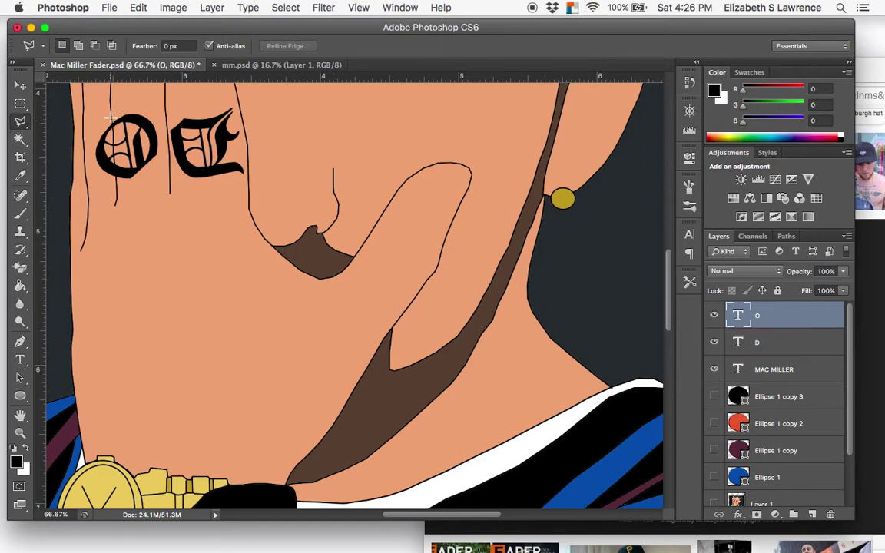
pyautogui.moveTo(112, 117)
pyautogui.mouseDown()
pyautogui.moveTo(117, 191)
pyautogui.moveTo(73, 187)
pyautogui.moveTo(72, 138)
pyautogui.moveTo(86, 122)
pyautogui.moveTo(123, 129)
pyautogui.moveTo(112, 118)
pyautogui.mouseUp()
# - Rasterize the O text layer, erase the selected overhanging part with the Magic Eraser and clear the selection
pyautogui.click(21, 267)
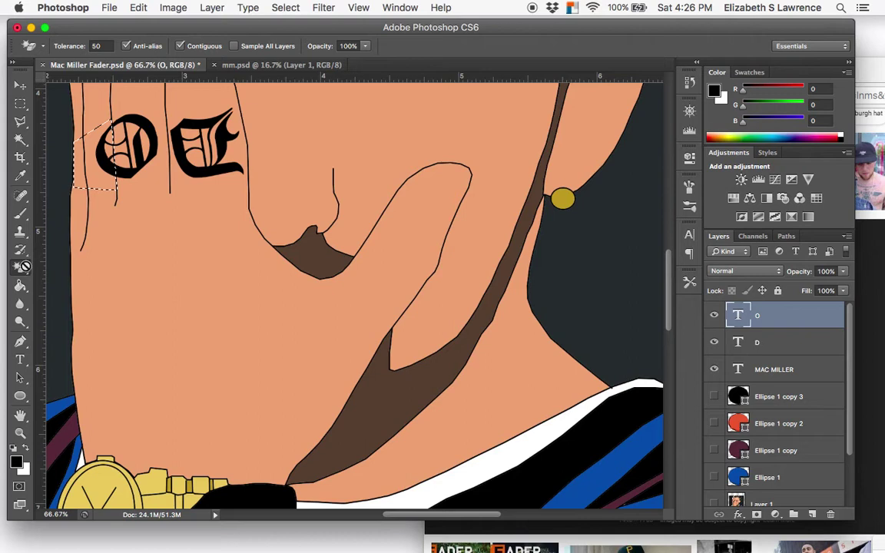
pyautogui.click(122, 164)
pyautogui.press('Return')
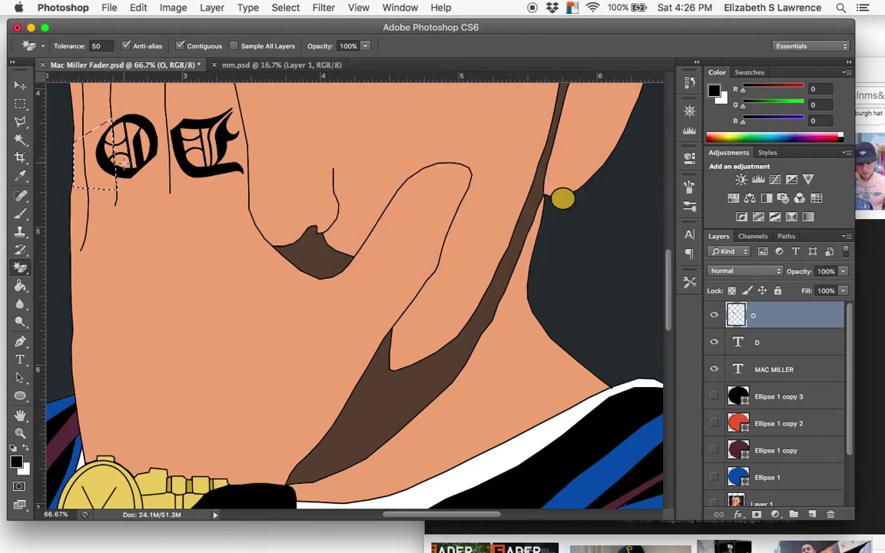
pyautogui.click(123, 164)
pyautogui.press('super+d')
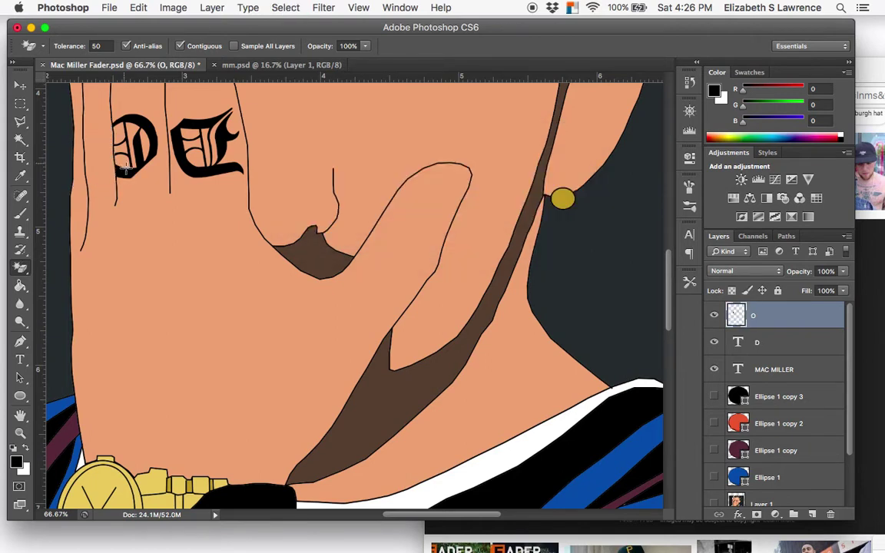
pyautogui.press('super+minus')
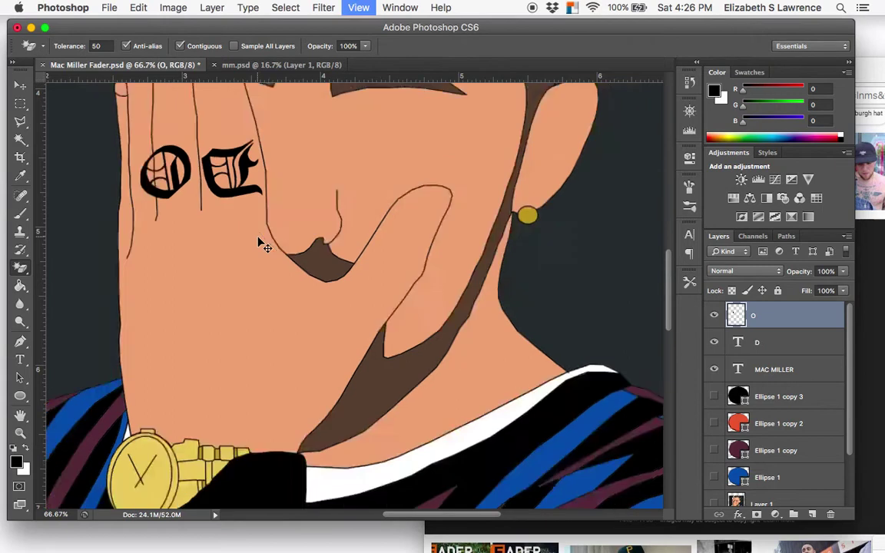
# - Duplicate the D text layer and place the copy on the ring finger, beside the trimmed O
pyautogui.click(761, 341)
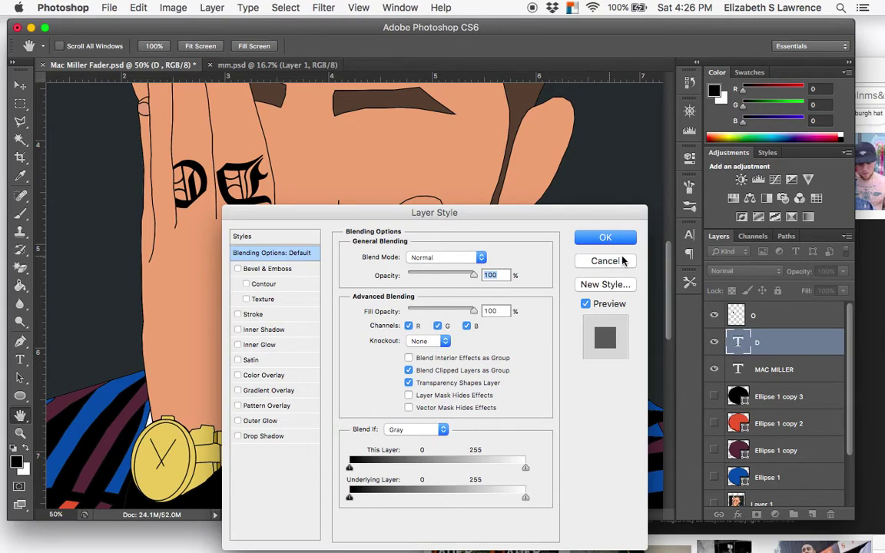
pyautogui.press('Return')
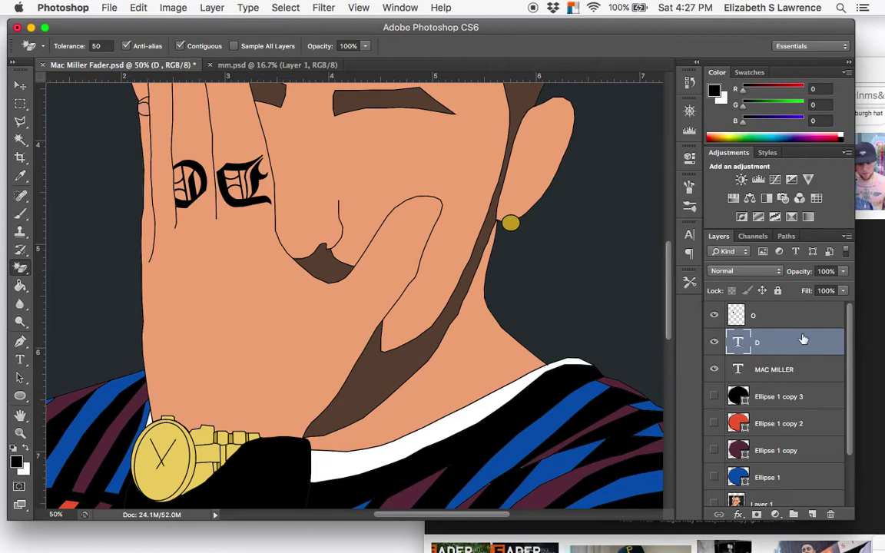
pyautogui.rightClick(808, 341)
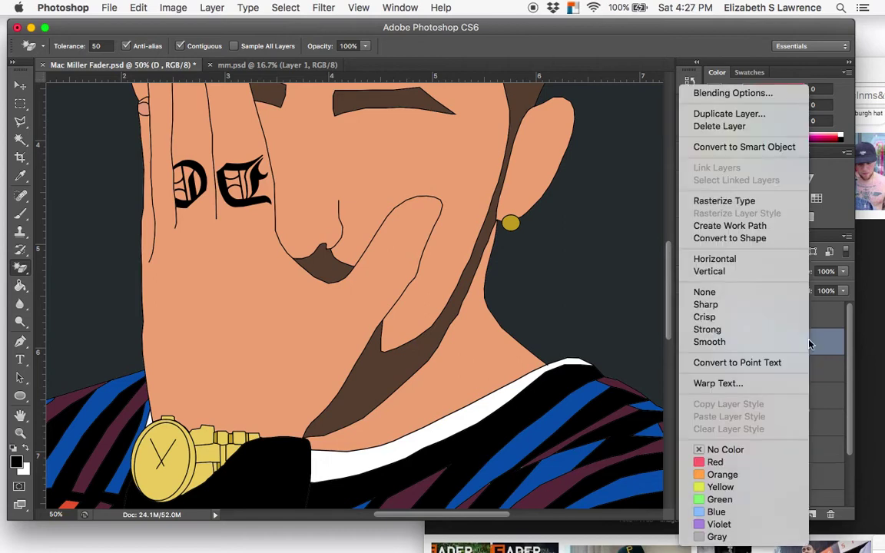
pyautogui.click(767, 115)
pyautogui.press('Return')
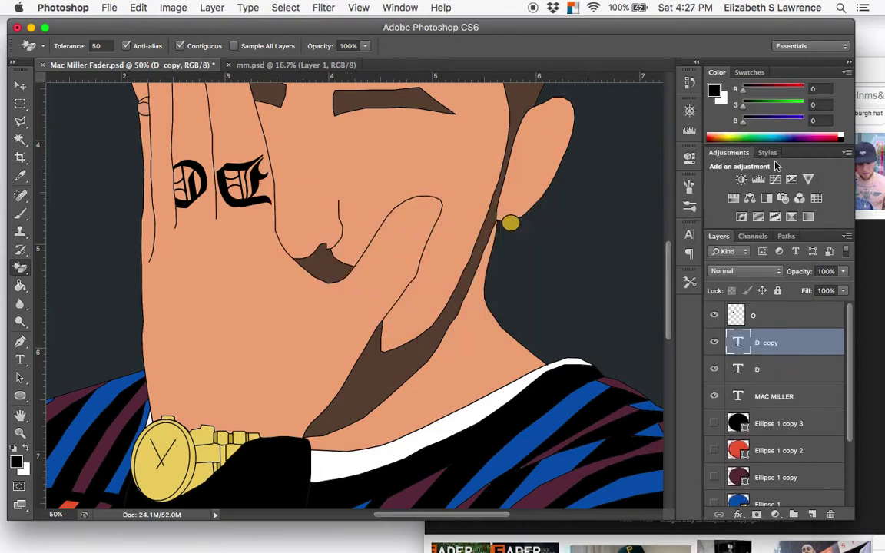
pyautogui.click(20, 87)
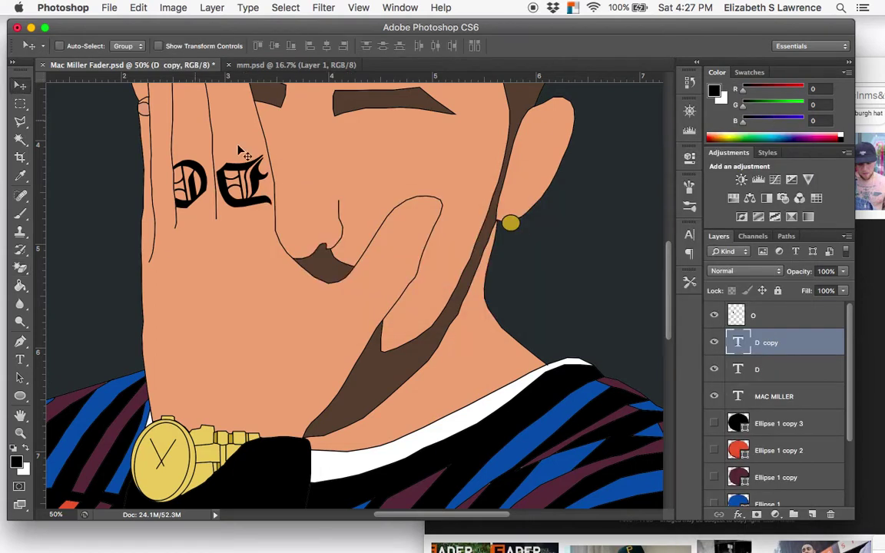
pyautogui.moveTo(192, 165); pyautogui.dragTo(169, 175)
# - Replace the copied D on the ring finger with the letter P
pyautogui.press('t')
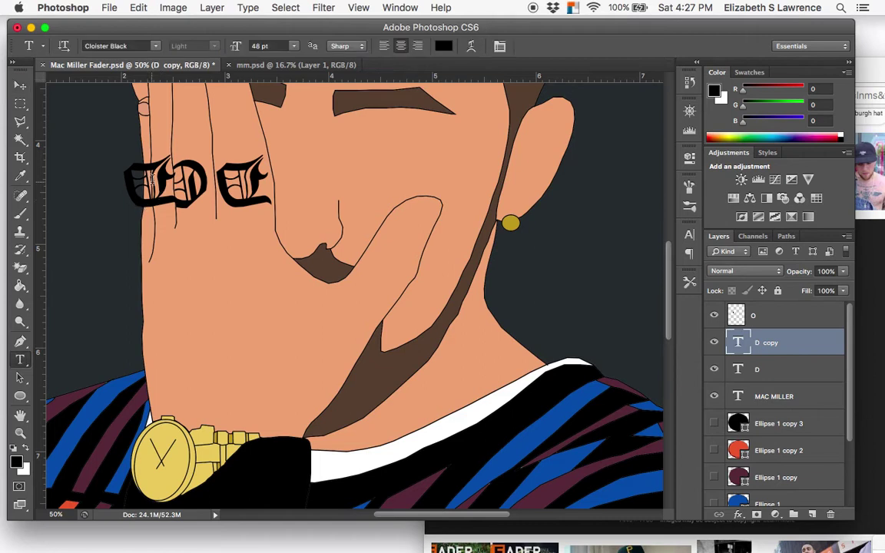
pyautogui.click(151, 178)
pyautogui.doubleClick(152, 178)
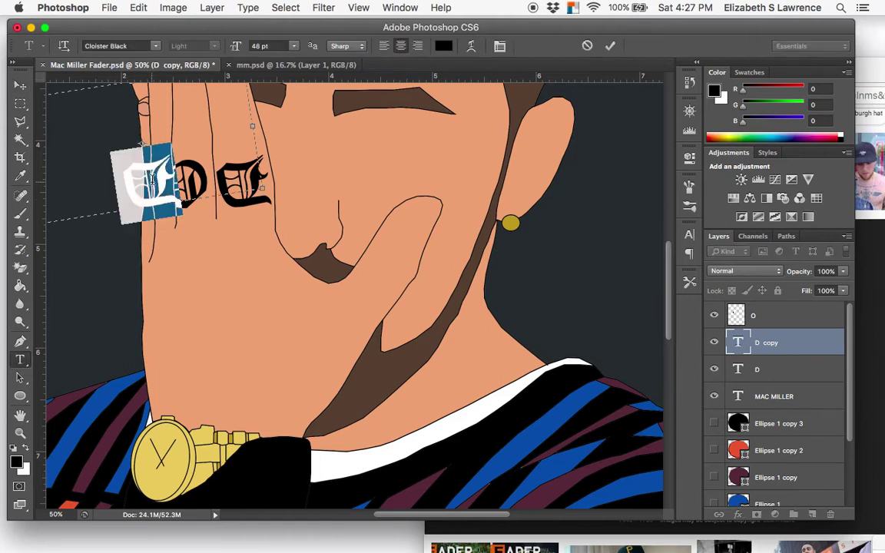
pyautogui.write('E')
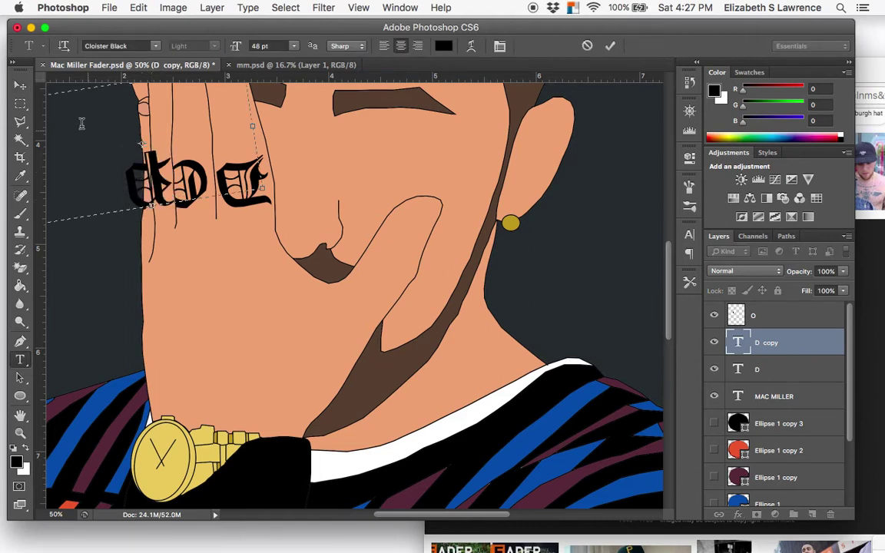
pyautogui.click(20, 84)
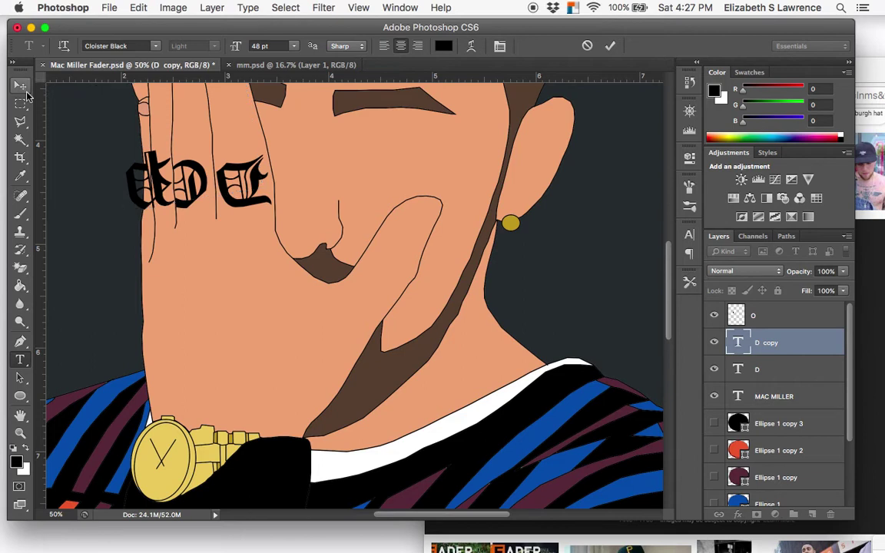
# - Show the Layer 1 reference photo briefly to compare the P with the real tattoo, leaving it hidden
pyautogui.scroll(-3, 757, 421)
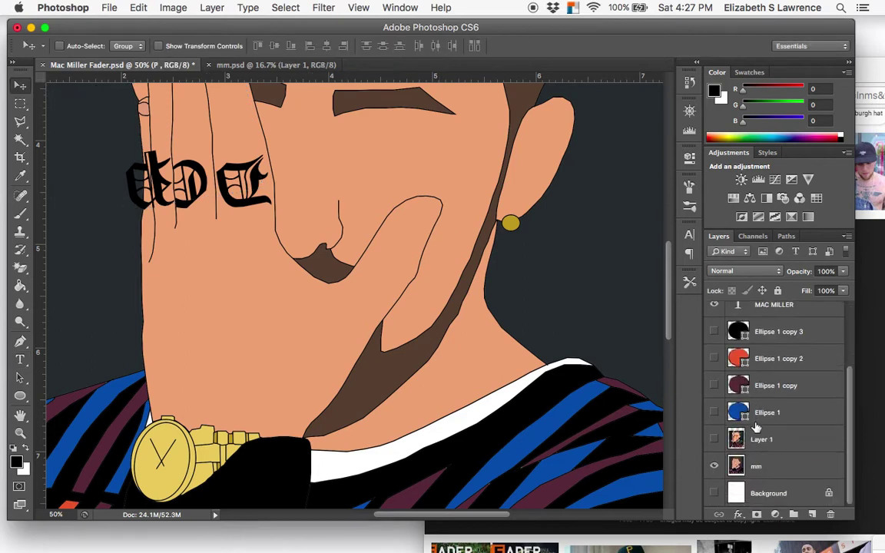
pyautogui.click(716, 439)
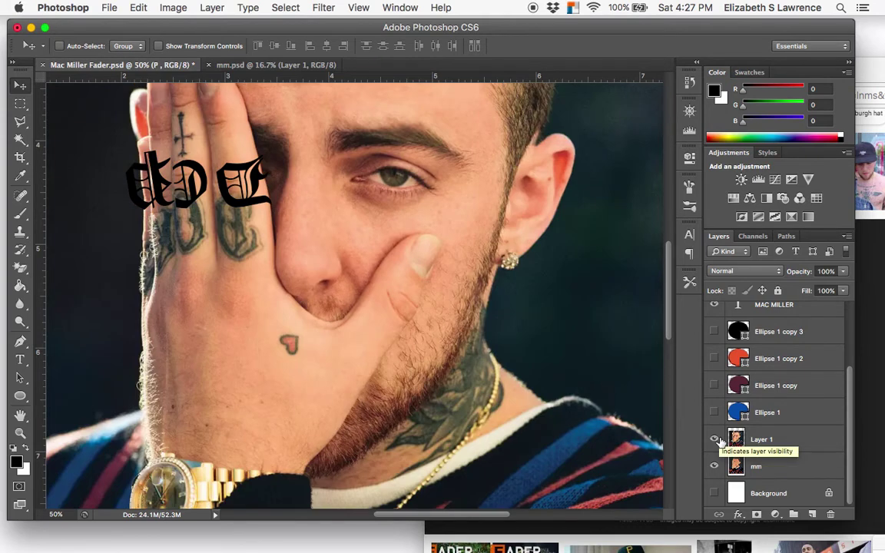
pyautogui.click(716, 439)
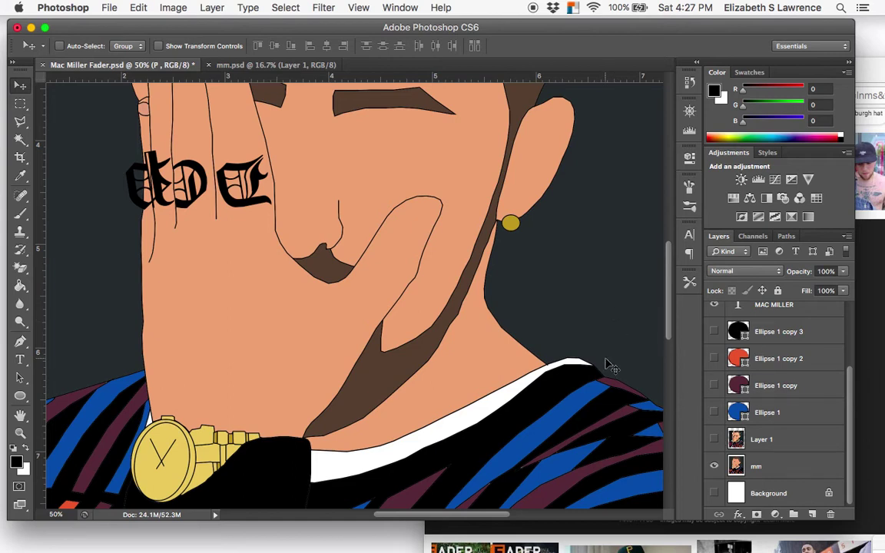
# - Move the P slightly down and adjust it sideways on the ring finger, and lower its layer beneath the MAC MILLER text layer
pyautogui.click(205, 214)
pyautogui.moveTo(205, 214); pyautogui.dragTo(208, 215)
pyautogui.press('Left')
pyautogui.press('Left')
pyautogui.press('Left')
pyautogui.press('Left')
pyautogui.press('Left')
pyautogui.press('Left')
pyautogui.press('Left')
pyautogui.press('Left')
pyautogui.press('Left')
pyautogui.press('Left')
pyautogui.press('Left')
pyautogui.press('Left')
pyautogui.press('Left')
pyautogui.press('Left')
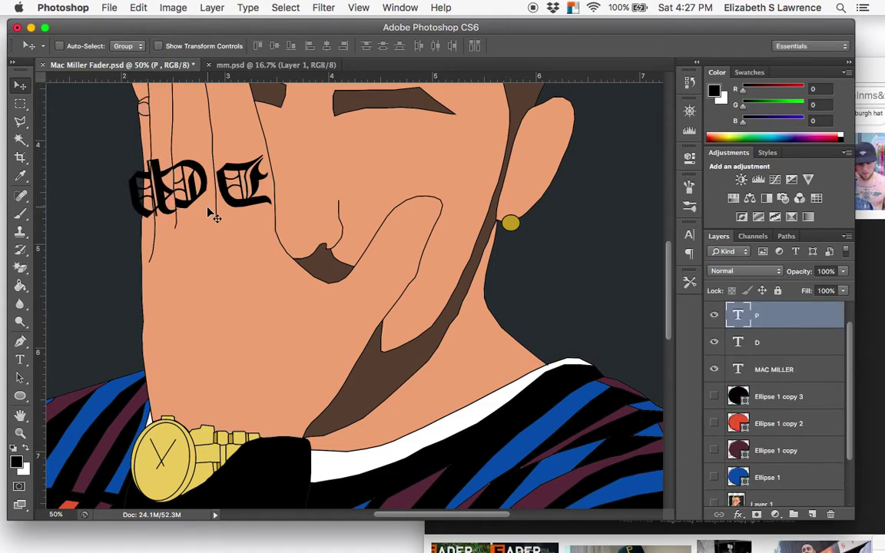
pyautogui.press('Right')
pyautogui.press('Right')
pyautogui.press('Right')
pyautogui.press('Right')
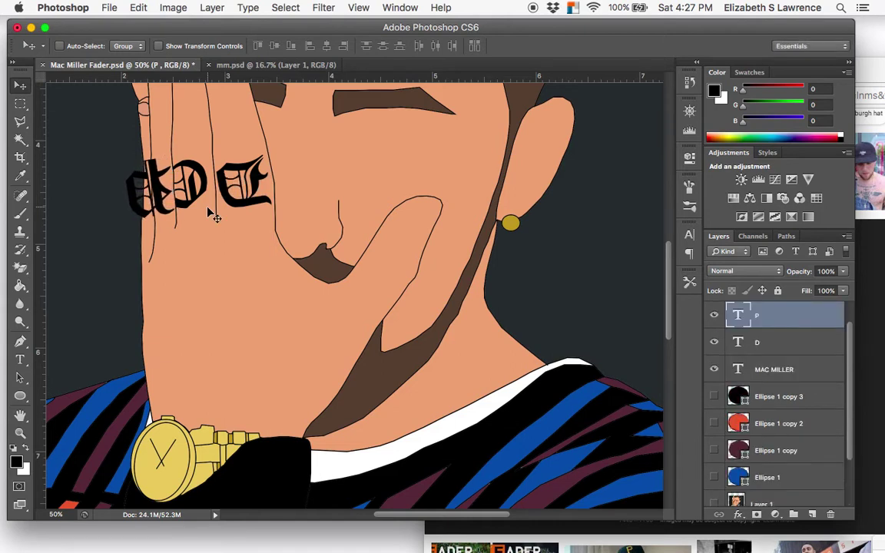
pyautogui.press('super+bracketleft')
pyautogui.press('super+bracketleft')
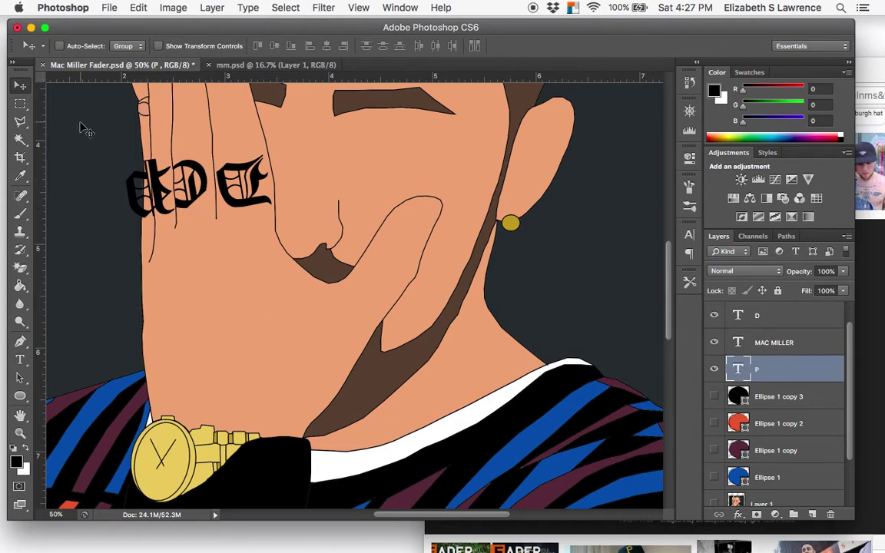
# - Outline the part of the P that extends past the ring finger's outer line with the Polygonal Lasso
pyautogui.click(21, 121)
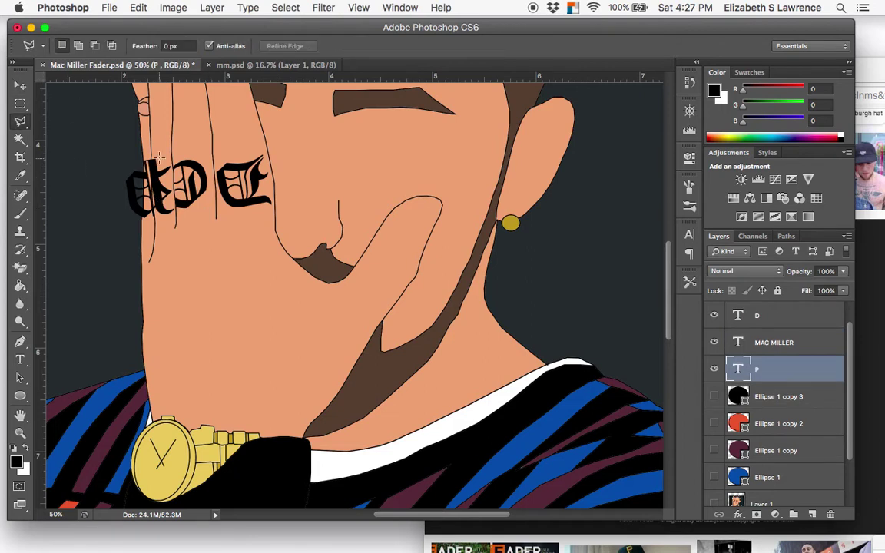
pyautogui.click(151, 155)
pyautogui.click(83, 245)
pyautogui.click(83, 182)
pyautogui.click(145, 147)
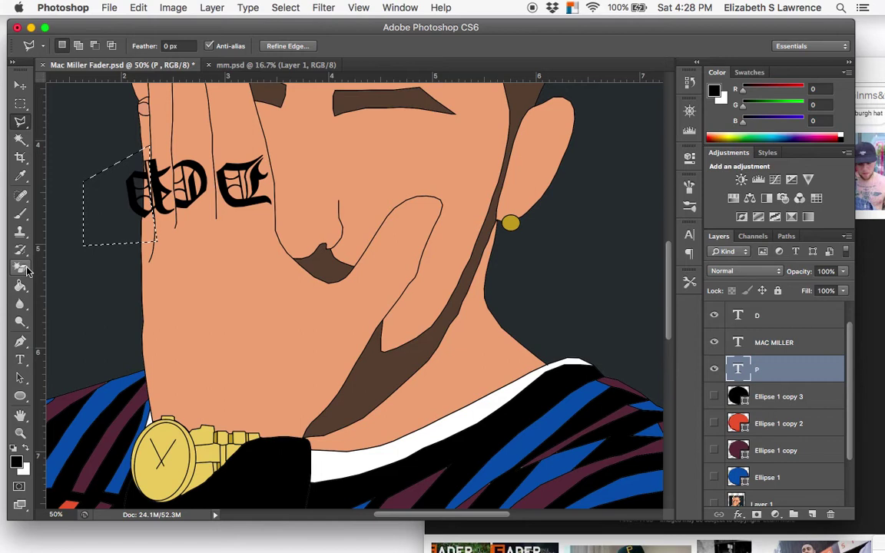
# - Rasterize the P layer and erase its selected overhang, clear the selection, and bring the layer to the top of the stack
pyautogui.press('e')
pyautogui.click(150, 178)
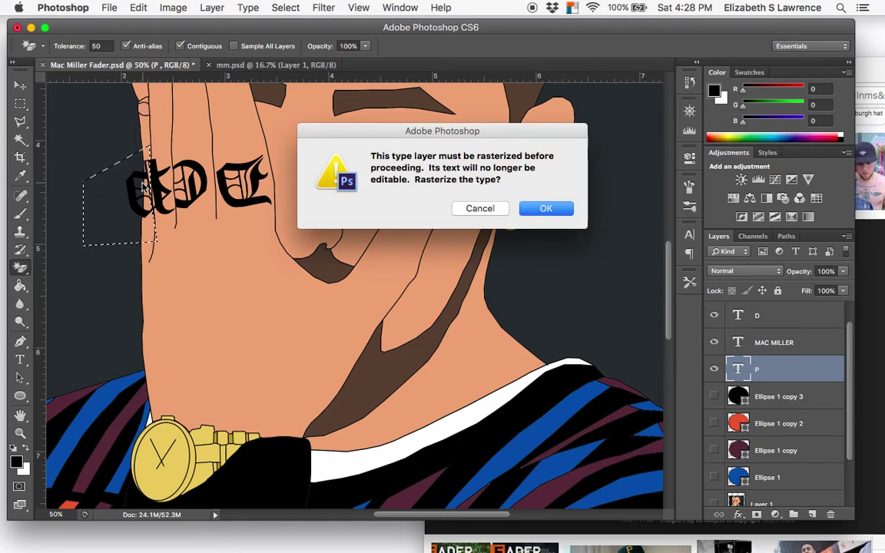
pyautogui.press('Return')
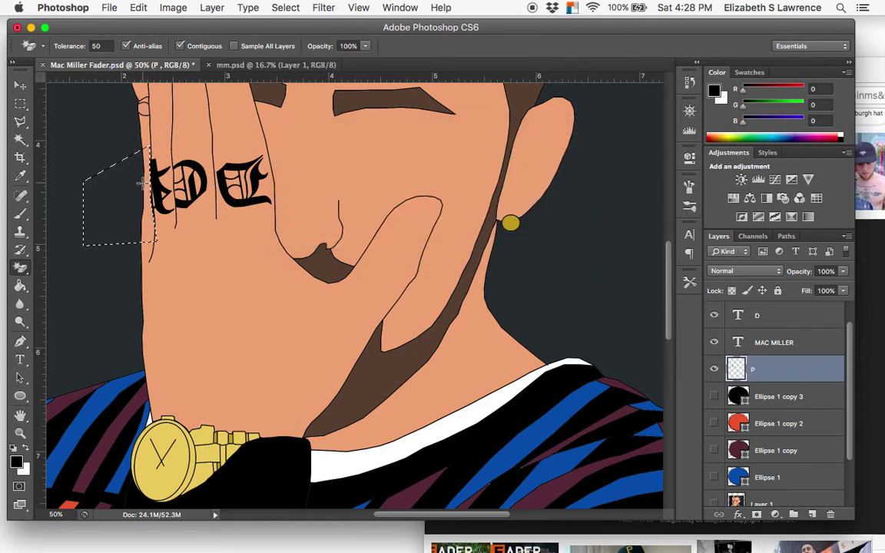
pyautogui.click(20, 87)
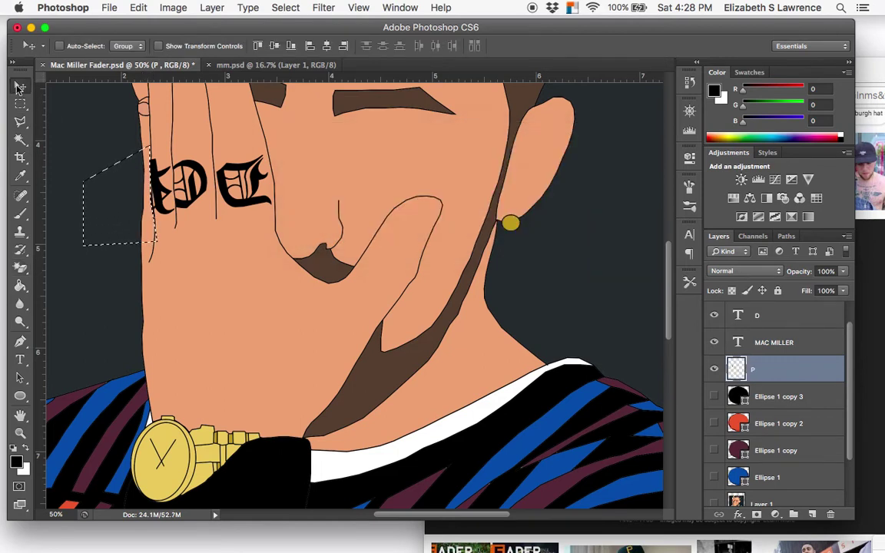
pyautogui.press('super+d')
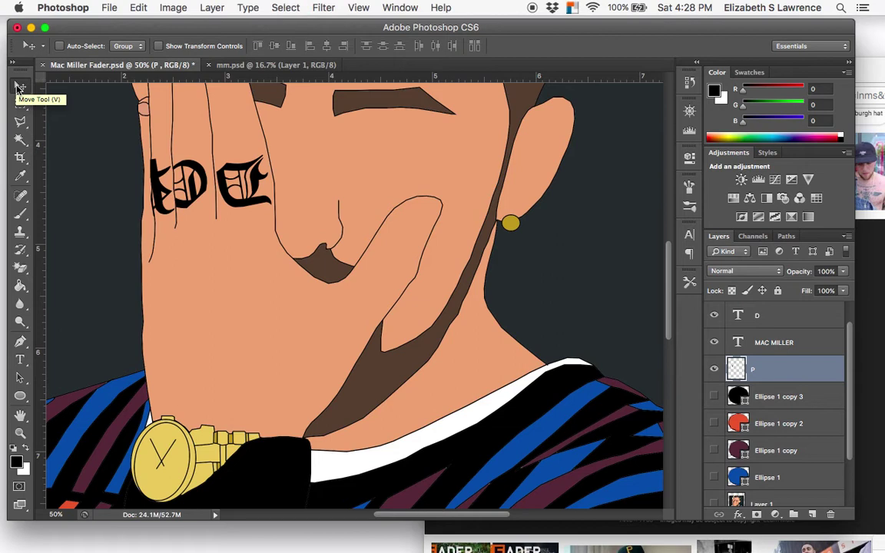
pyautogui.moveTo(767, 369); pyautogui.dragTo(762, 315)
pyautogui.press('super+shift+bracketright')
# - Duplicate the D text layer again and place the copy on the hand just below the finger letters
pyautogui.click(772, 371)
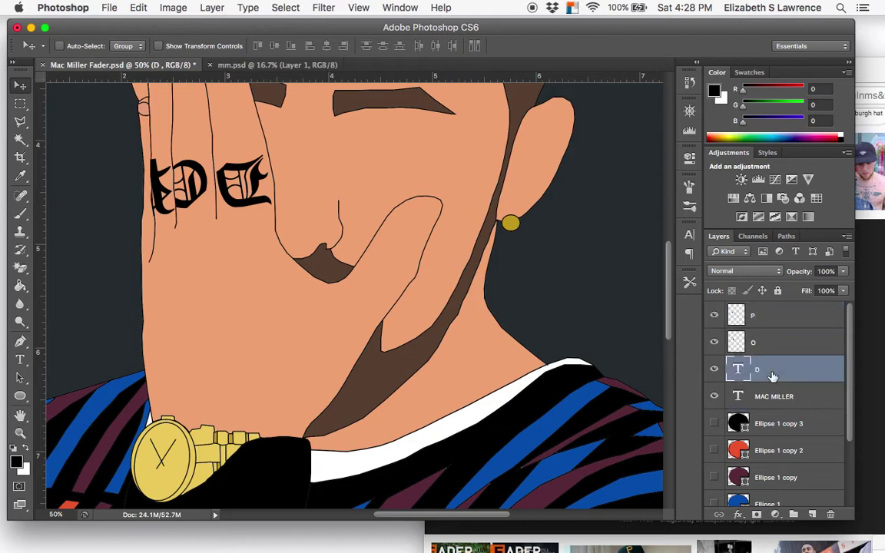
pyautogui.doubleClick(773, 375)
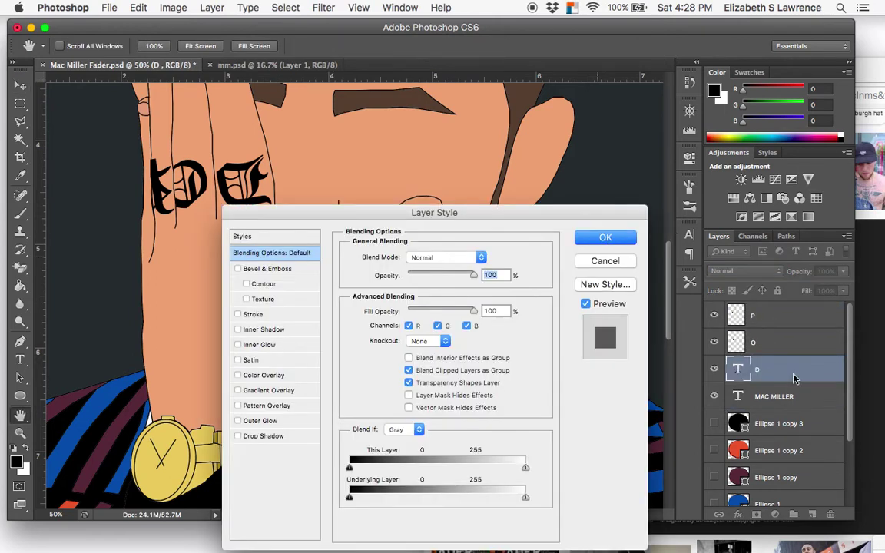
pyautogui.press('Escape')
pyautogui.rightClick(775, 366)
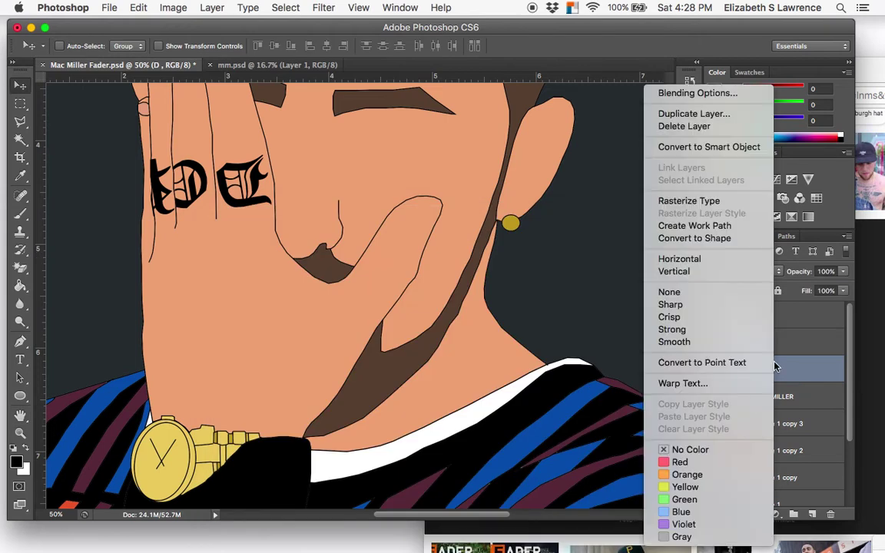
pyautogui.click(691, 114)
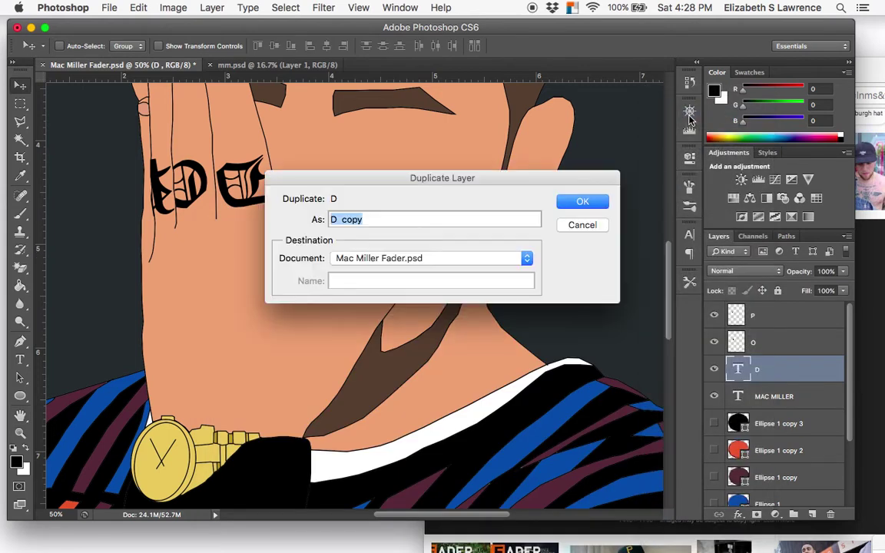
pyautogui.press('Return')
pyautogui.moveTo(151, 215); pyautogui.dragTo(163, 294)
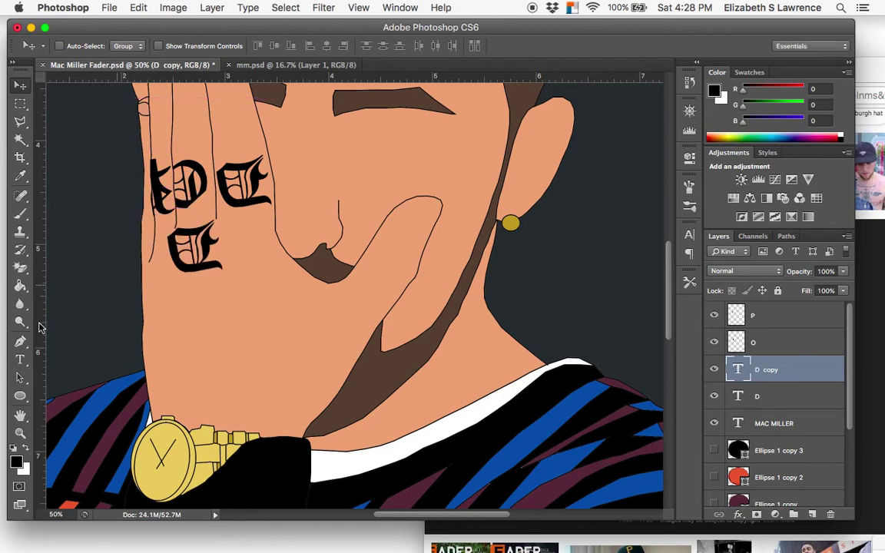
# - Replace the letter in the duplicated D text layer with E
pyautogui.click(201, 247)
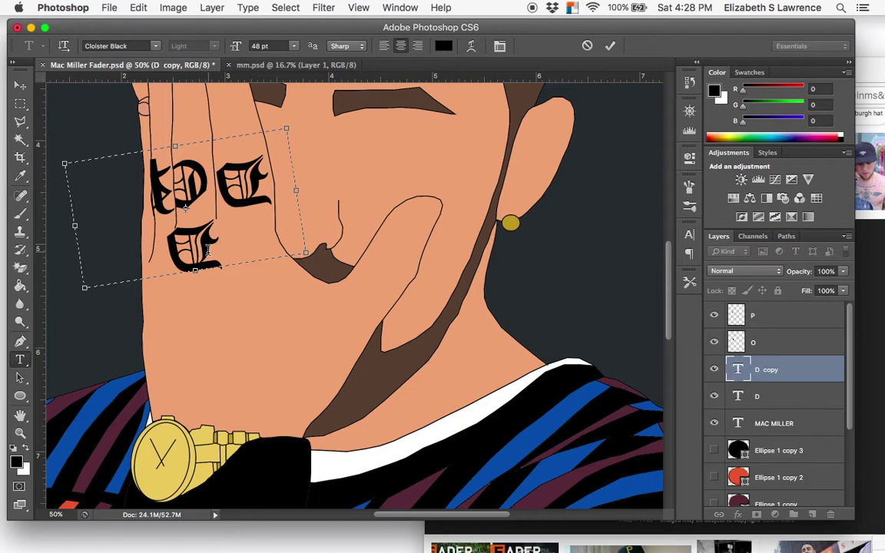
pyautogui.press('Left')
pyautogui.write('D')
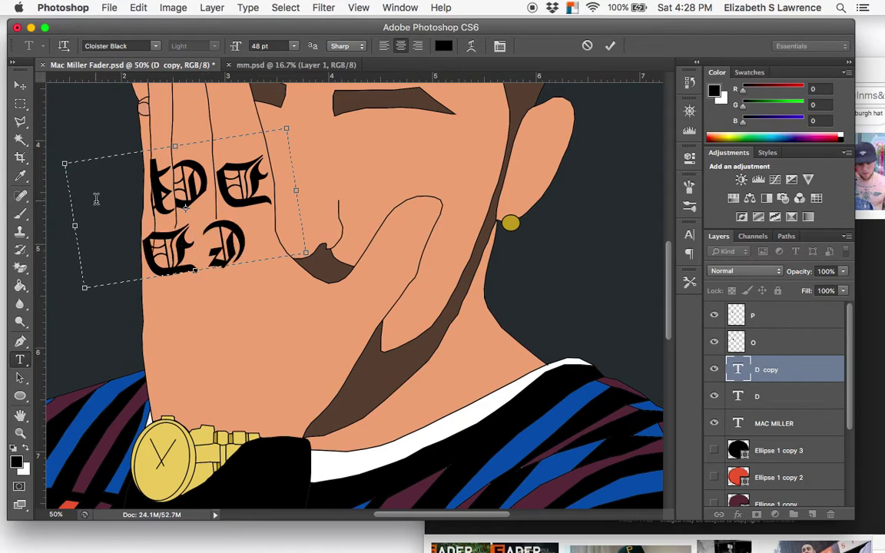
pyautogui.press('Right')
pyautogui.press('BackSpace')
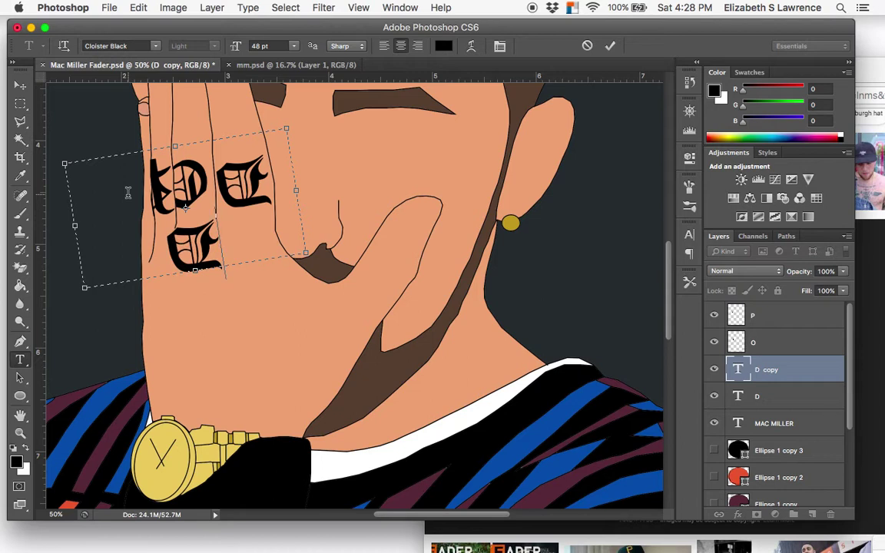
pyautogui.hotkey('shift', 'Left')
pyautogui.write('D')
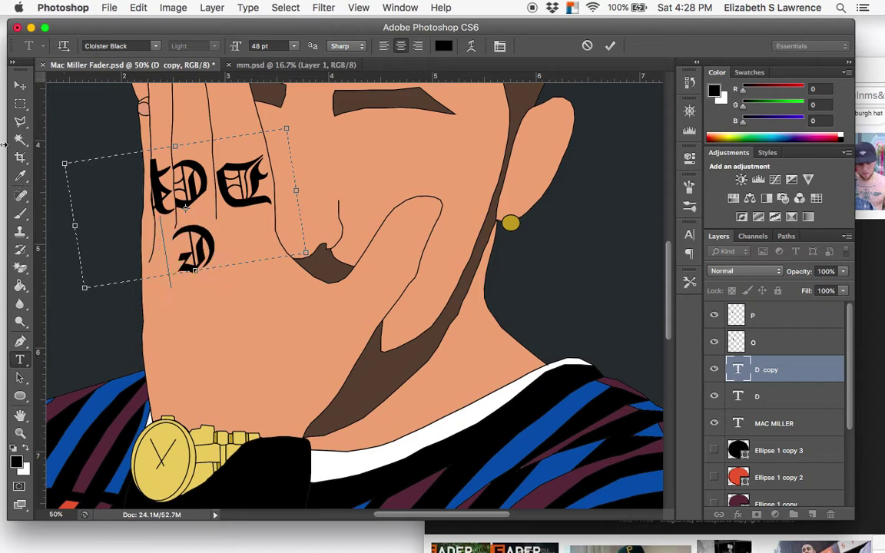
# - Move the E onto the little finger beside the P, in line with the other tattoo letters
pyautogui.click(20, 84)
pyautogui.moveTo(165, 253); pyautogui.dragTo(100, 193)
pyautogui.press('Right')
pyautogui.press('Right')
pyautogui.press('Right')
pyautogui.press('Right')
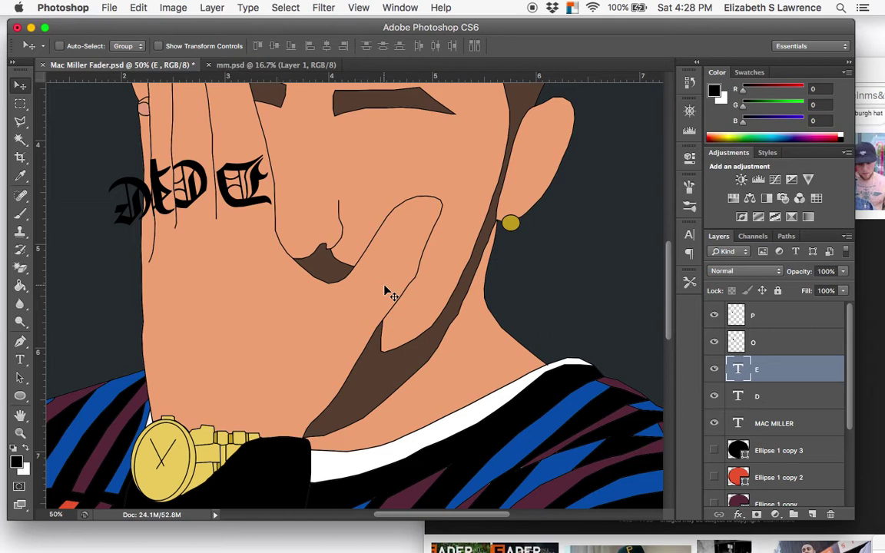
# - Outline the part of the E that extends past the hand's outer edge with the Polygonal Lasso
pyautogui.press('super+plus')
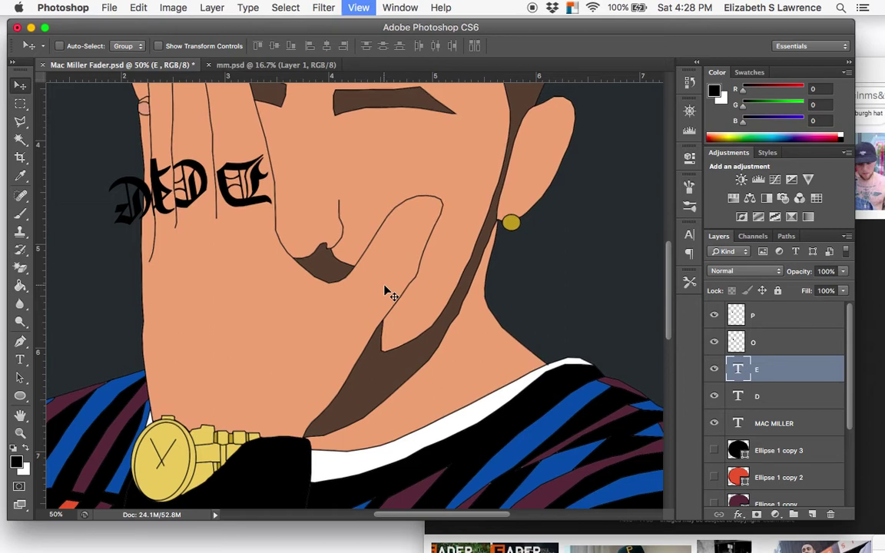
pyautogui.hscroll(-10, 388, 292)
pyautogui.scroll(2, 388, 292)
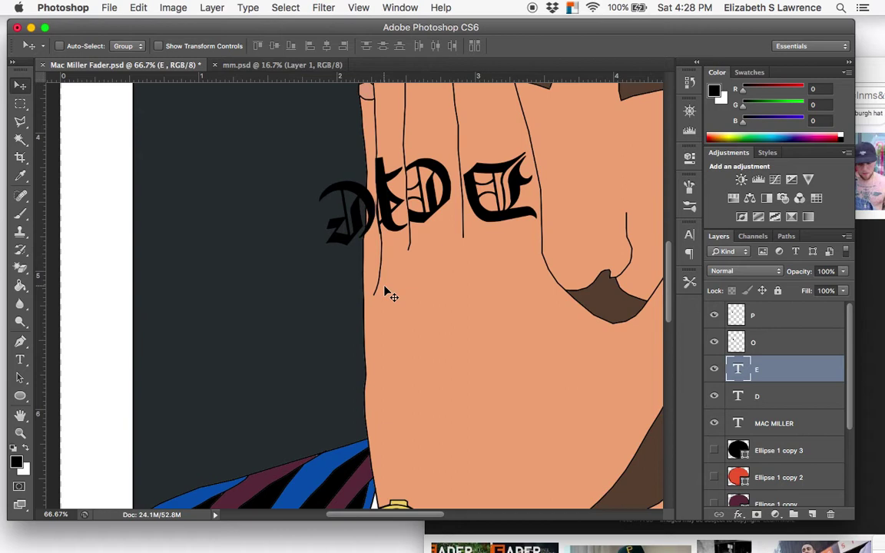
pyautogui.click(21, 123)
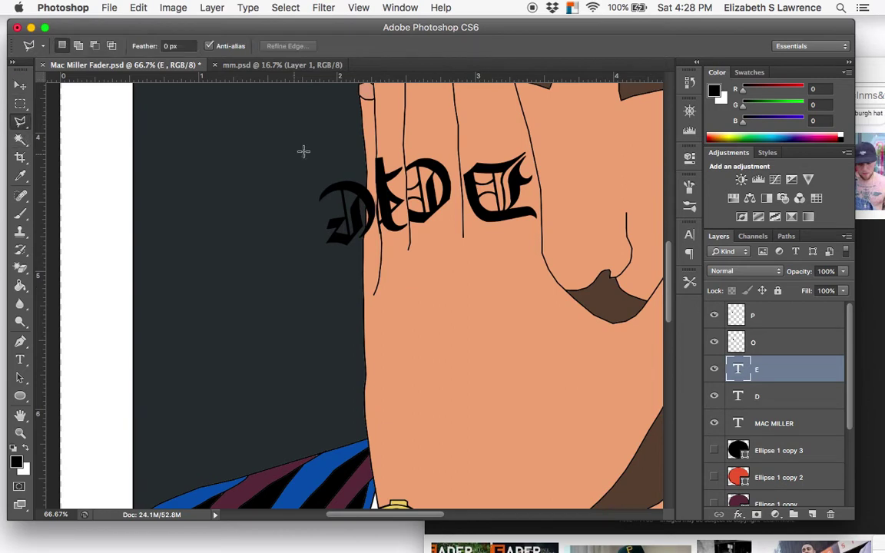
pyautogui.moveTo(366, 175)
pyautogui.mouseDown()
pyautogui.moveTo(361, 274)
pyautogui.moveTo(371, 256)
pyautogui.moveTo(356, 267)
pyautogui.moveTo(307, 248)
pyautogui.moveTo(288, 179)
pyautogui.moveTo(366, 175)
pyautogui.mouseUp()
# - Rasterize the E layer, erase its selected overhang outside the hand, and clear the selection
pyautogui.click(20, 267)
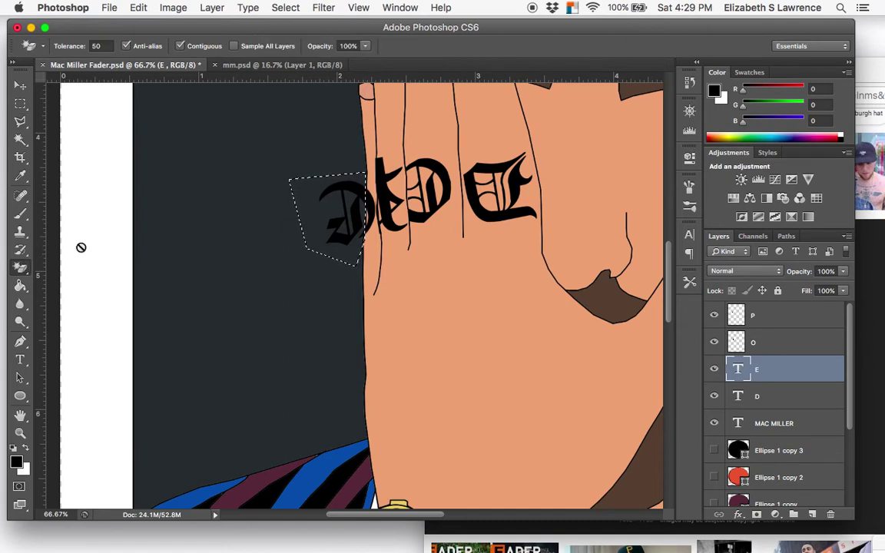
pyautogui.click(300, 223)
pyautogui.press('Return')
pyautogui.click(300, 221)
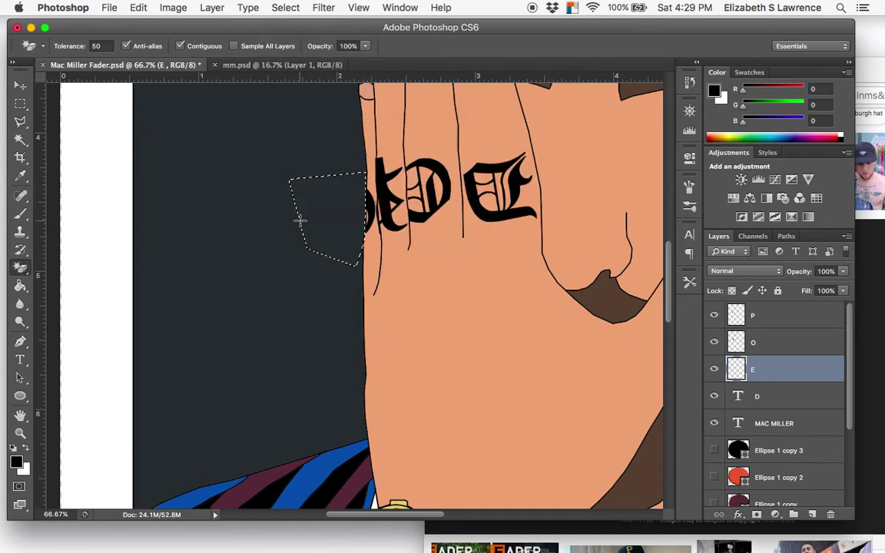
pyautogui.press('super+d')
# - Examine the finger lettering and the neck area, toggling the visibility of Layer 1 to compare the artwork
pyautogui.press('super+minus')
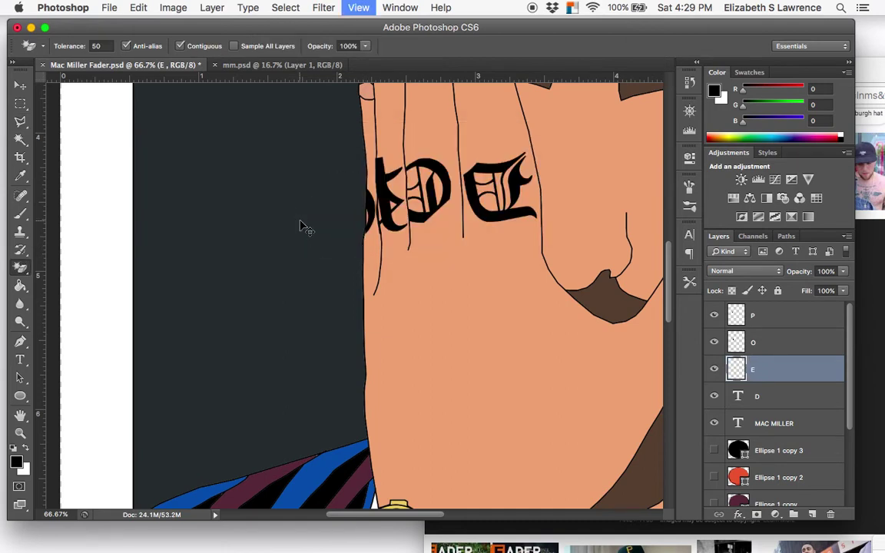
pyautogui.press('super+minus')
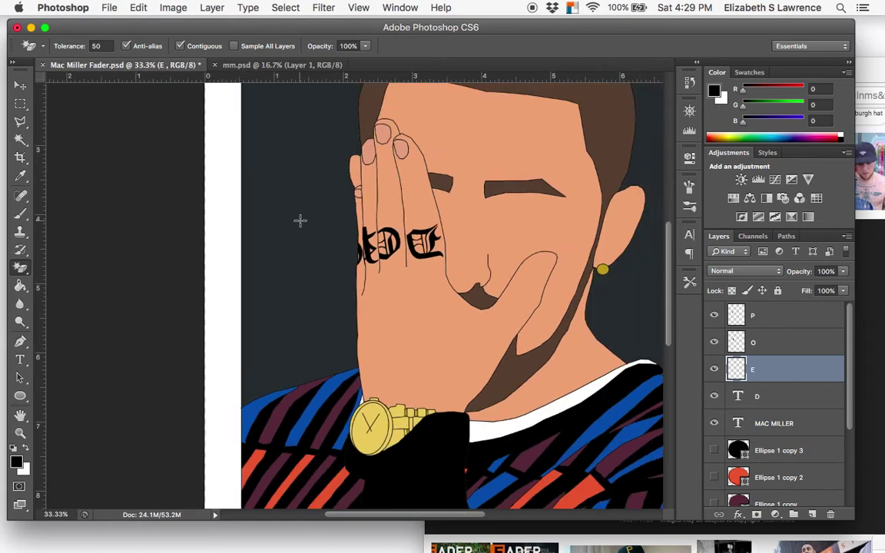
pyautogui.hscroll(5, 300, 221)
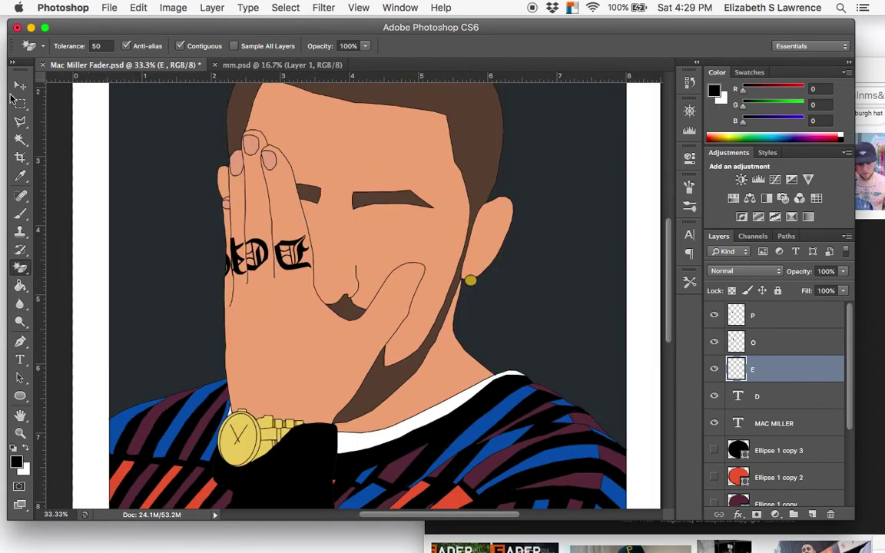
pyautogui.click(20, 86)
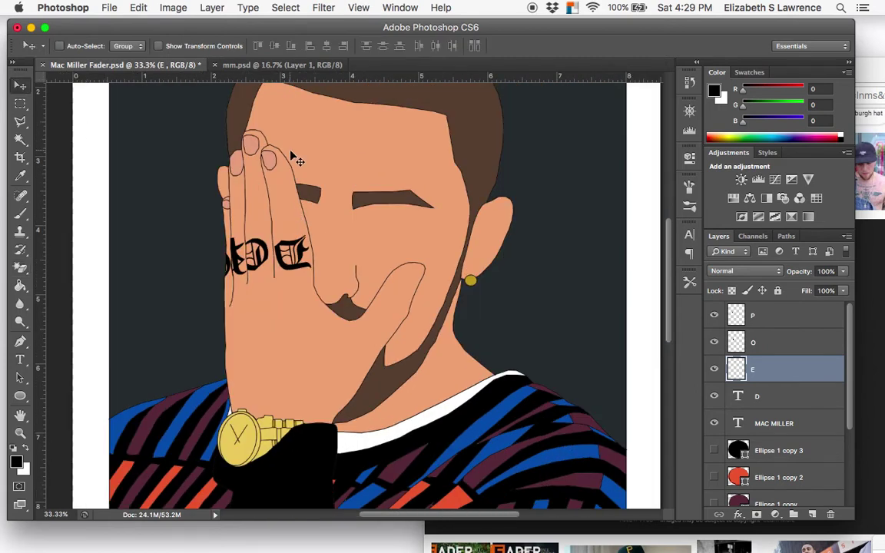
pyautogui.scroll(-3, 478, 230)
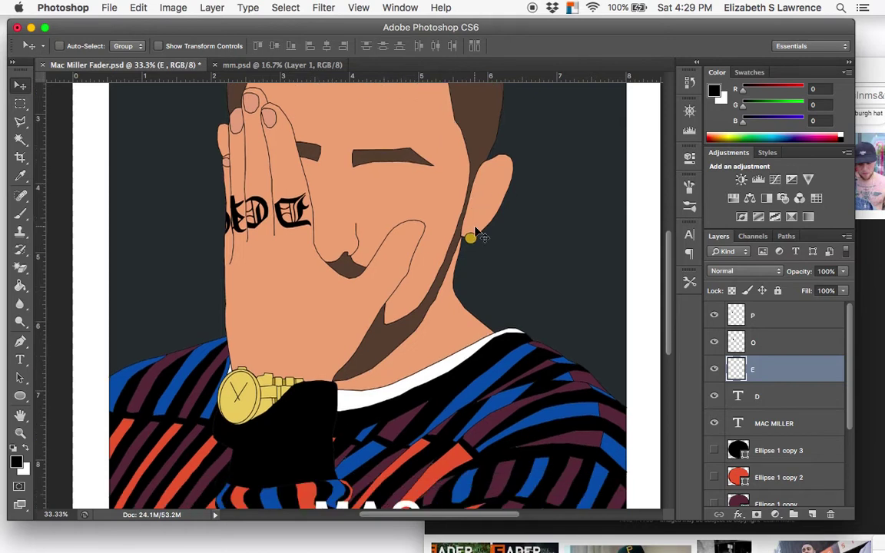
pyautogui.scroll(-2, 478, 230)
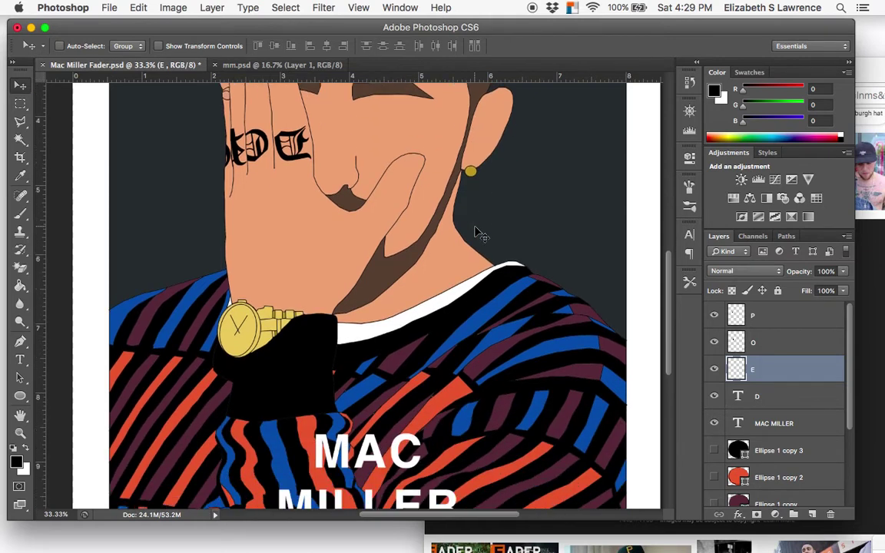
pyautogui.press('super+equal')
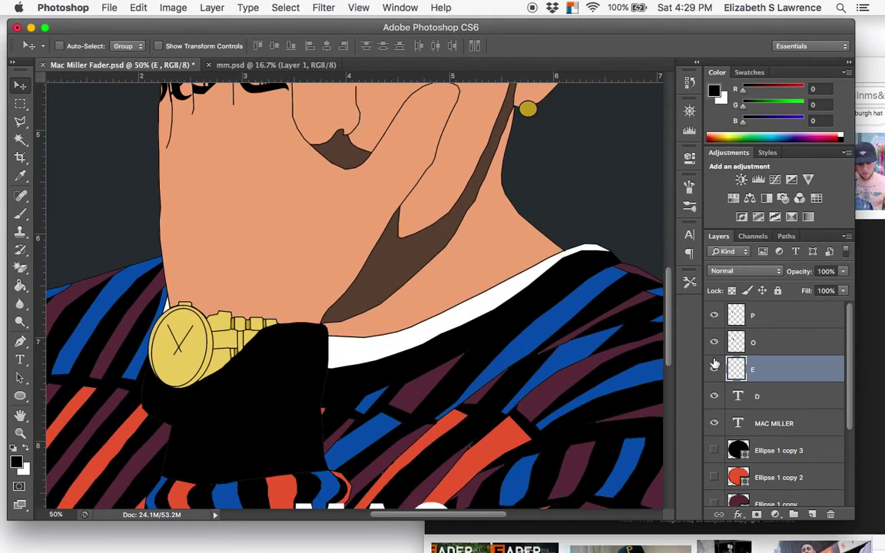
pyautogui.scroll(-5, 715, 368)
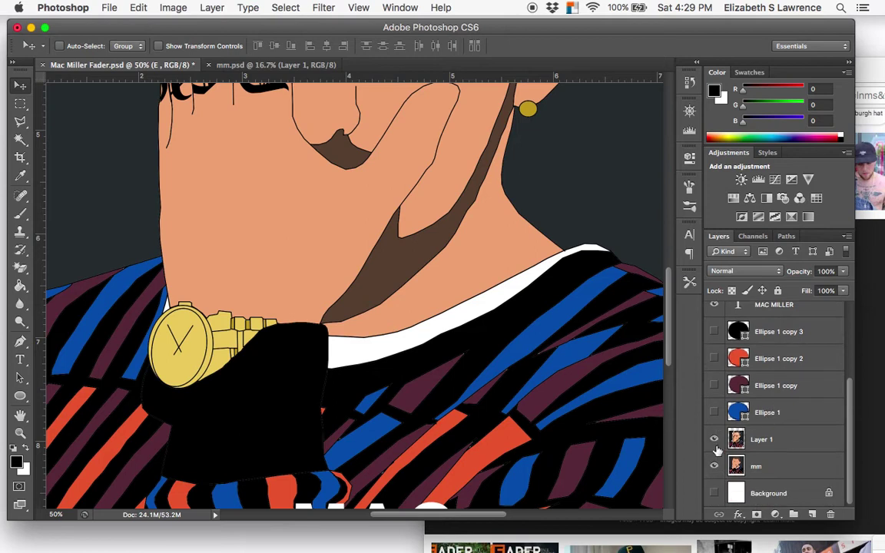
pyautogui.click(714, 443)
pyautogui.click(714, 442)
# - Sample the earring's gold colour and draw a small ellipse about 19 by 15 px on the neck
pyautogui.click(20, 174)
pyautogui.scroll(1, 514, 154)
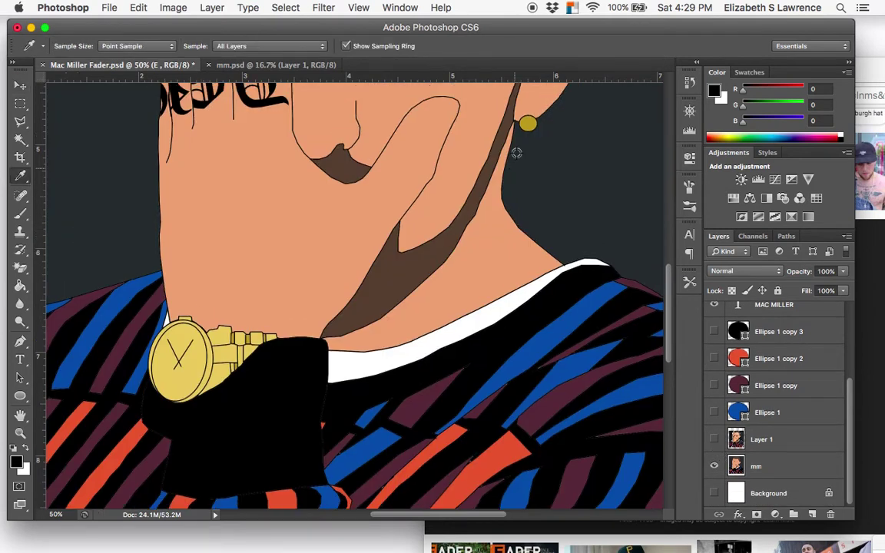
pyautogui.click(527, 123)
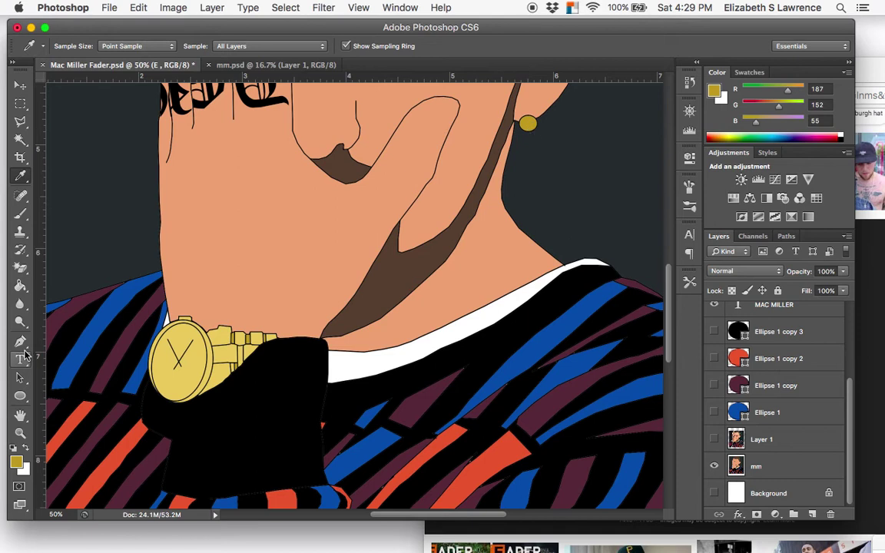
pyautogui.click(20, 396)
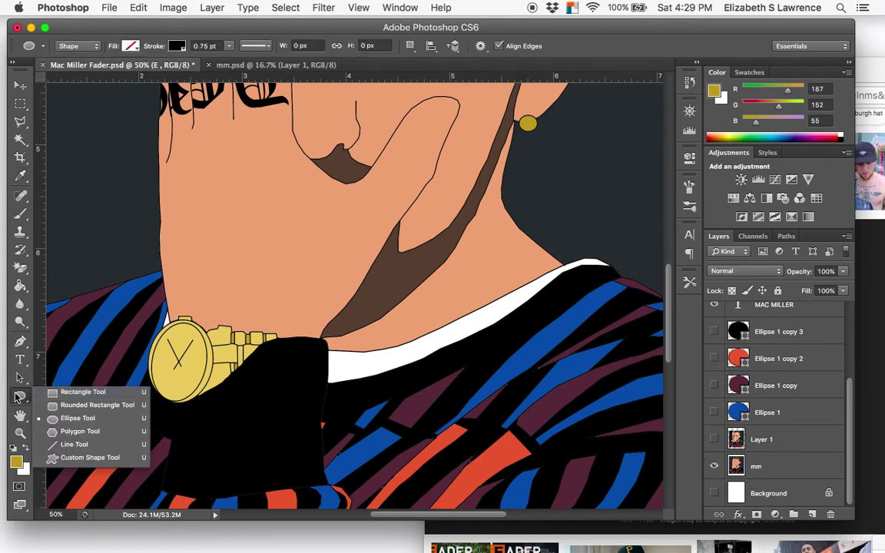
pyautogui.click(60, 419)
pyautogui.moveTo(427, 299); pyautogui.dragTo(431, 299)
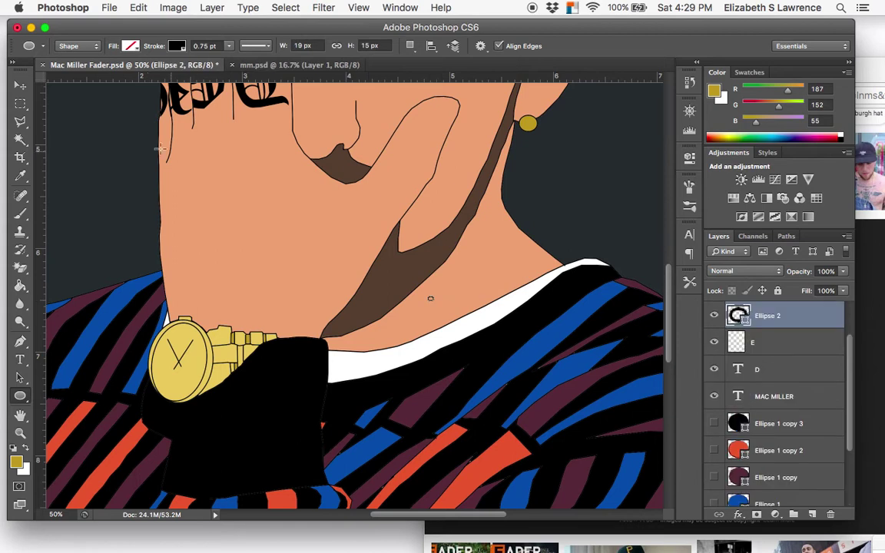
# - Fill the neck ellipse with the sampled gold and remove its stroke
pyautogui.click(130, 46)
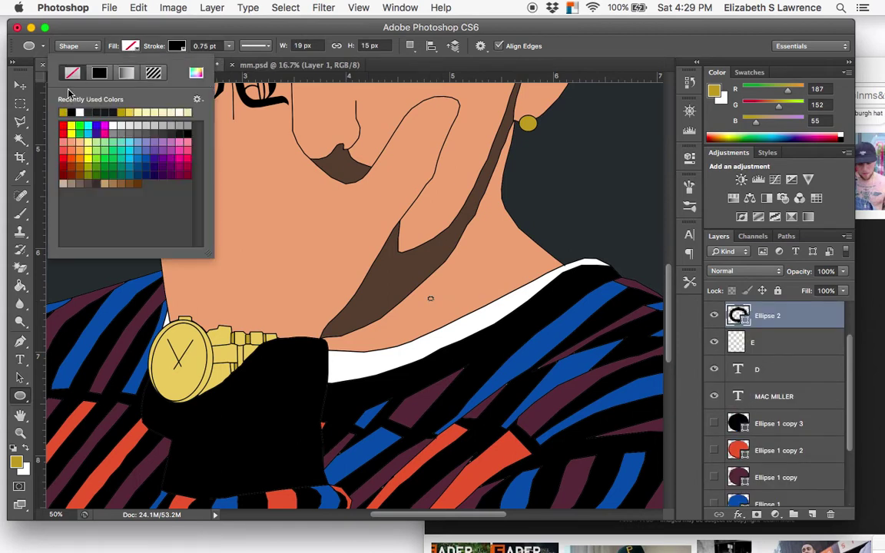
pyautogui.click(63, 112)
pyautogui.click(177, 47)
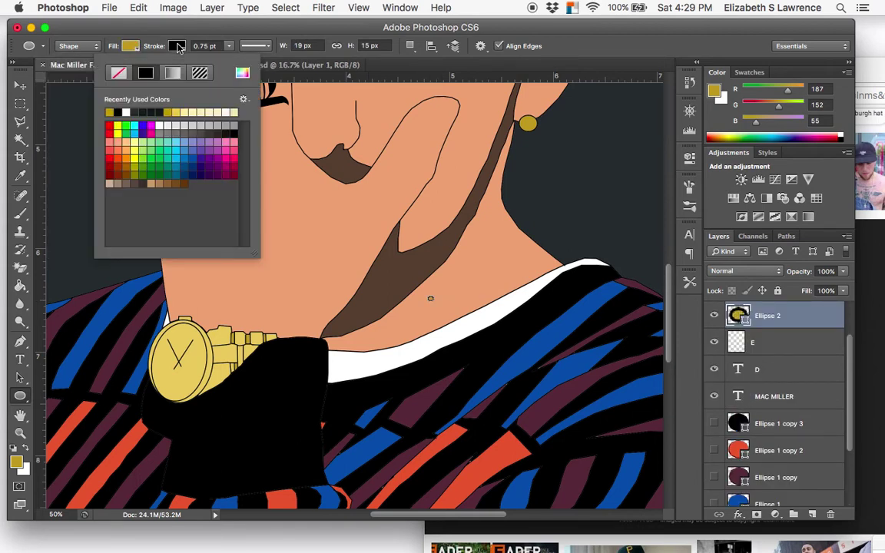
pyautogui.click(179, 48)
pyautogui.click(172, 47)
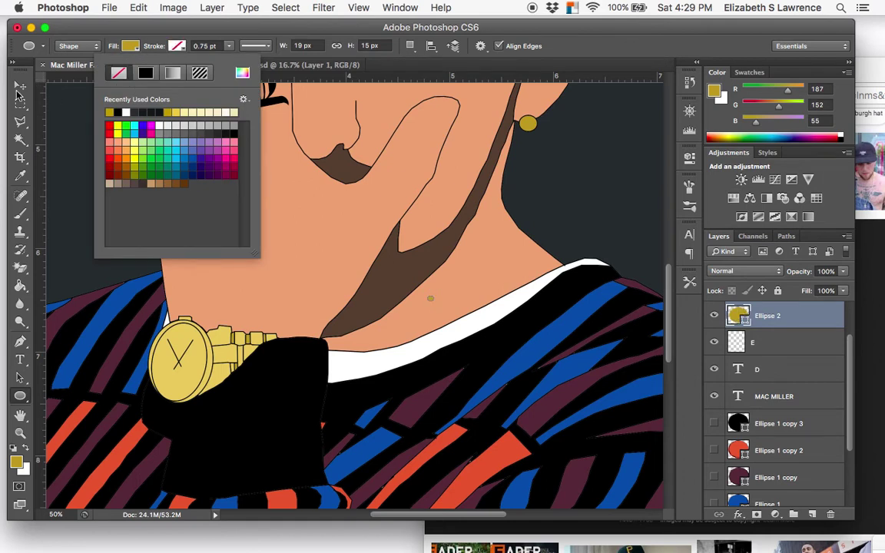
# - Scale the gold ellipse to 200% in width and height
pyautogui.click(20, 84)
pyautogui.press('super+t')
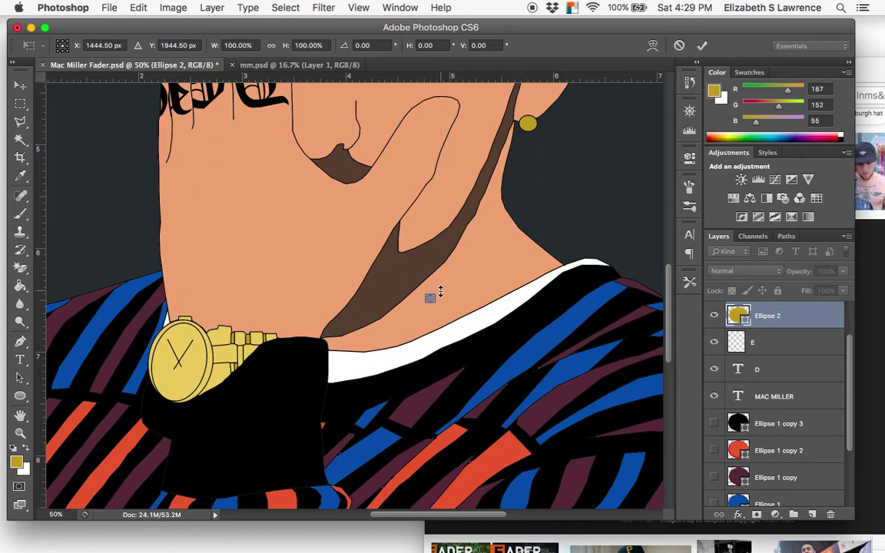
pyautogui.moveTo(437, 292); pyautogui.dragTo(444, 288)
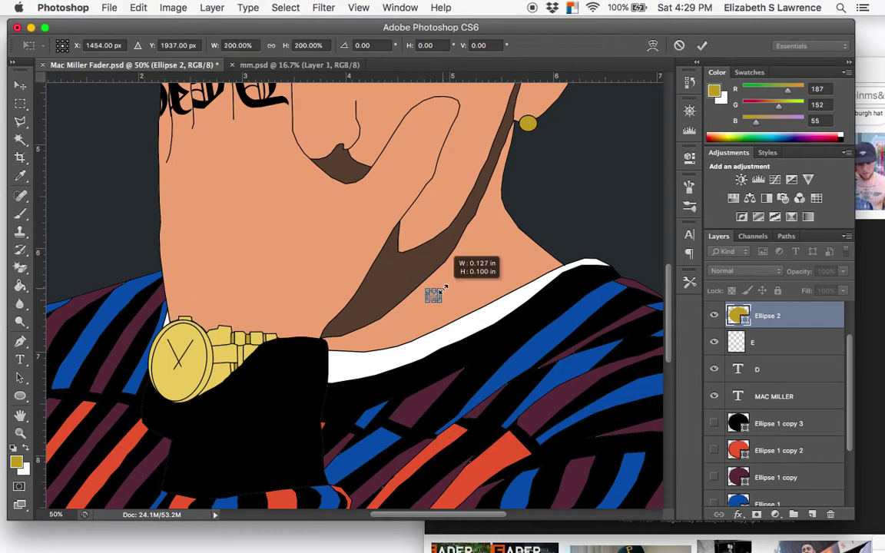
pyautogui.press('Return')
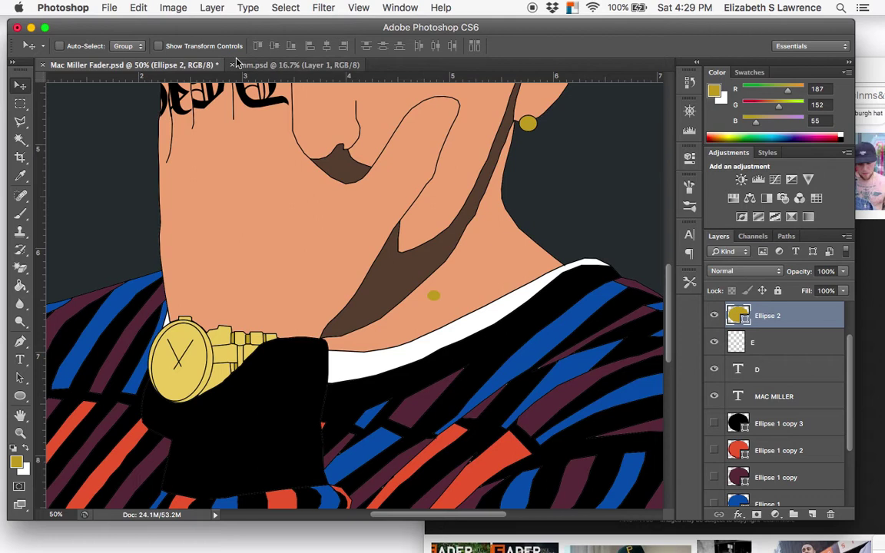
# - Give the enlarged gold ellipse a black 0.75 pt stroke
pyautogui.press('u')
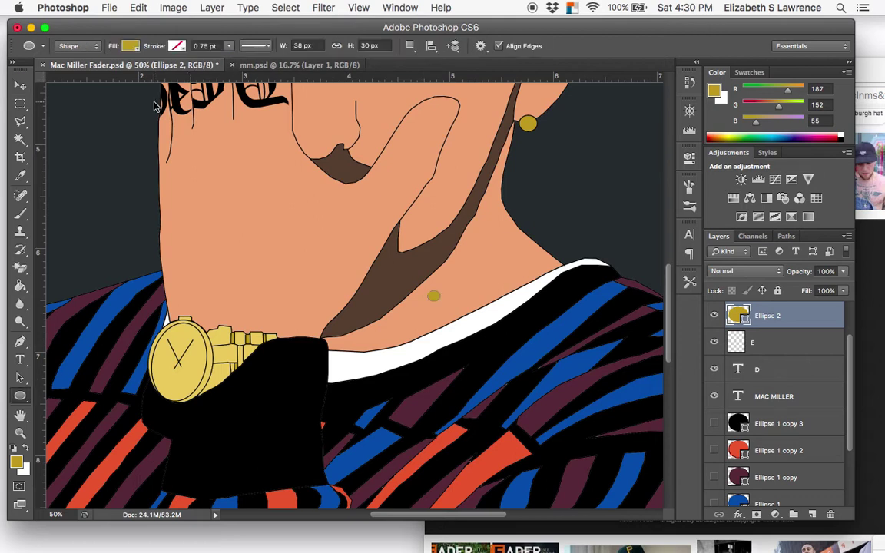
pyautogui.click(178, 46)
pyautogui.click(109, 113)
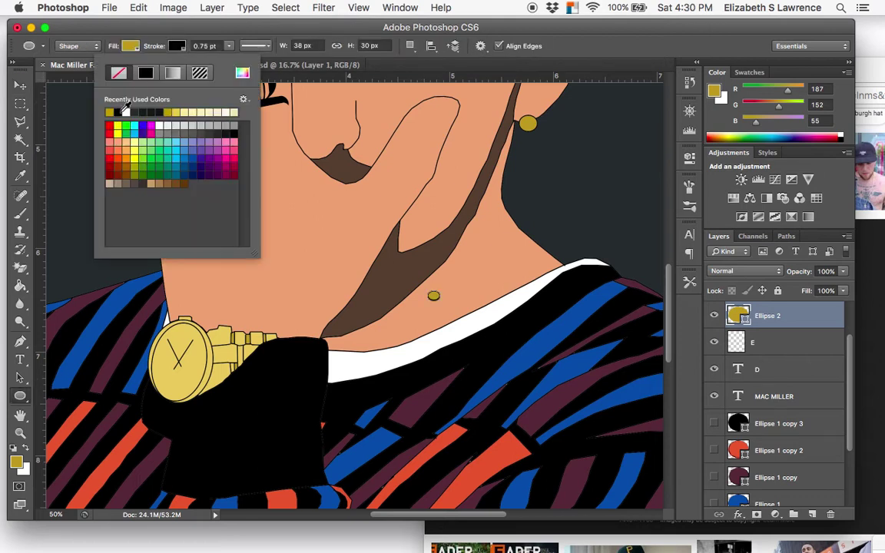
# - Move the gold ellipse to the neck's outer edge below the earring, toggling Layer 1's visibility to check the placement
pyautogui.click(20, 87)
pyautogui.click(21, 87)
pyautogui.moveTo(501, 317); pyautogui.dragTo(571, 276)
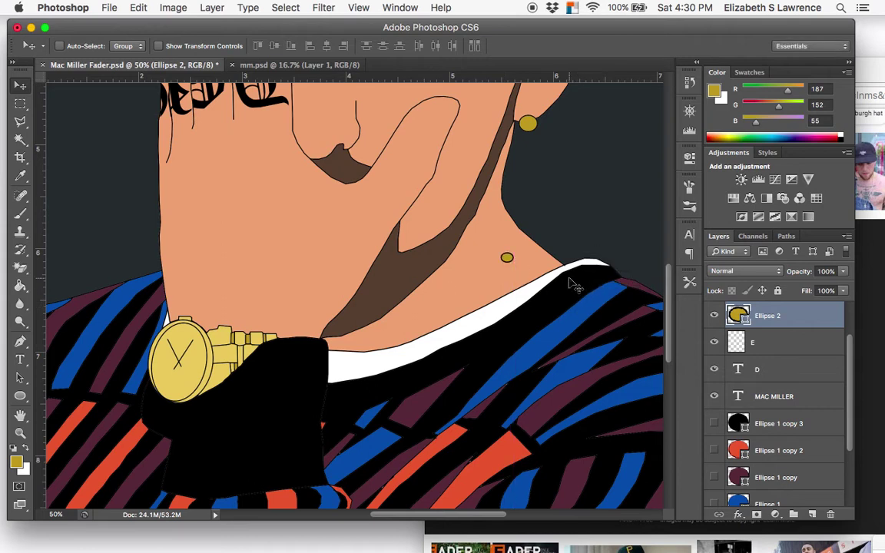
pyautogui.scroll(-4, 736, 415)
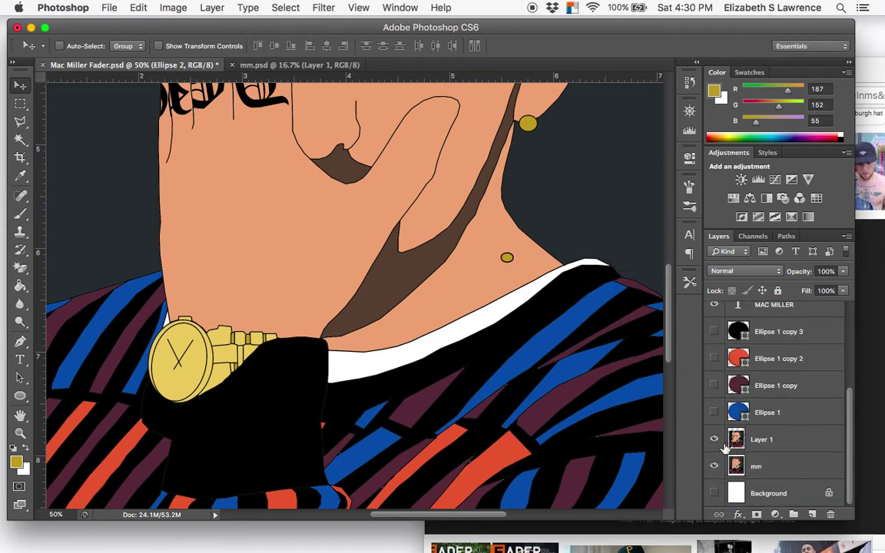
pyautogui.click(714, 440)
pyautogui.moveTo(512, 263); pyautogui.dragTo(507, 215)
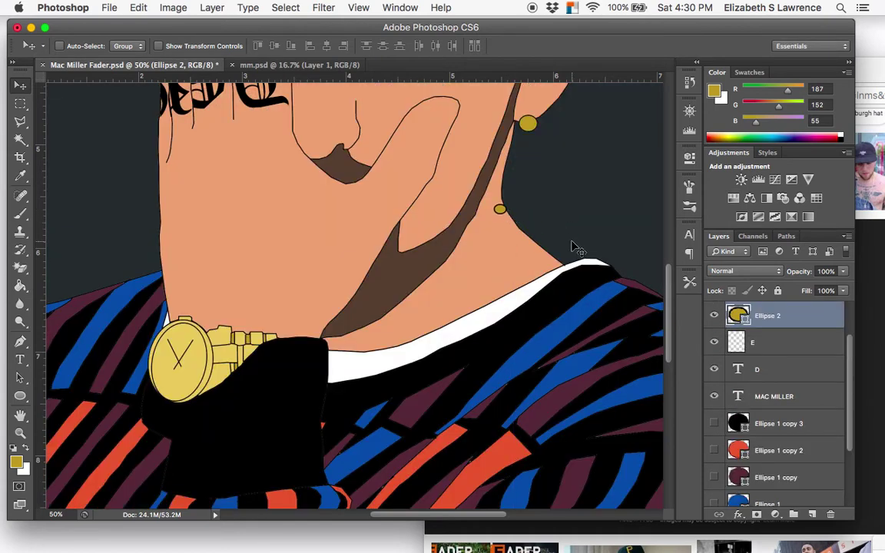
# - Scale the gold neck ellipse to about 76.32% width and 93.33% height, making it a small round bead
pyautogui.press('super+t')
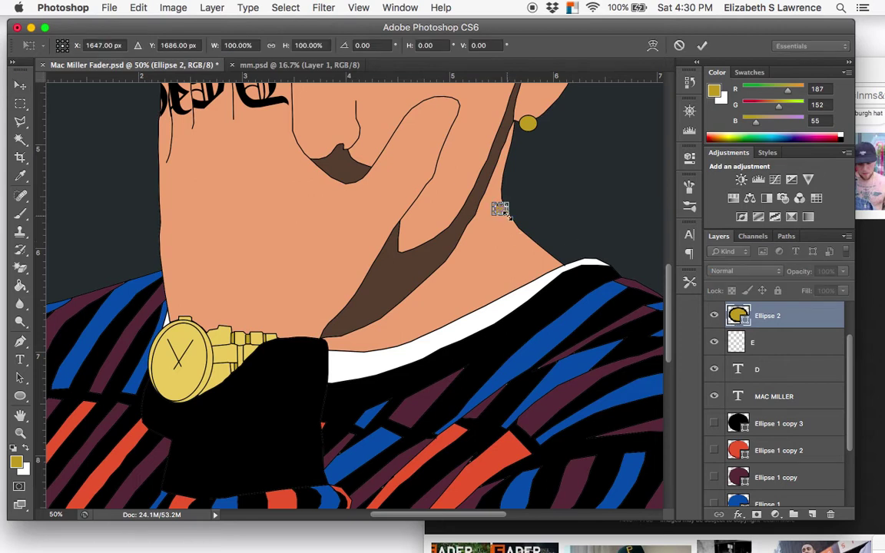
pyautogui.moveTo(509, 218); pyautogui.dragTo(514, 222)
pyautogui.press('super+equal')
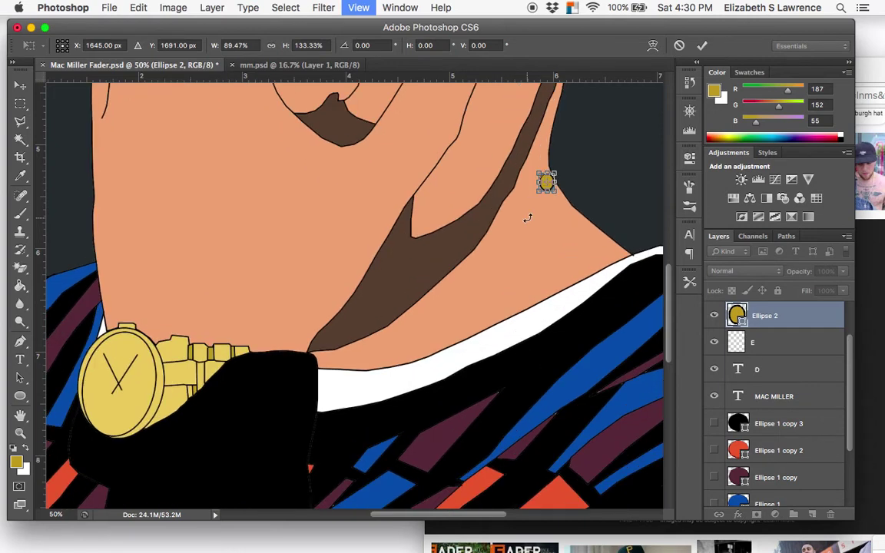
pyautogui.press('super+equal')
pyautogui.hscroll(5, 471, 173)
pyautogui.scroll(3, 470, 172)
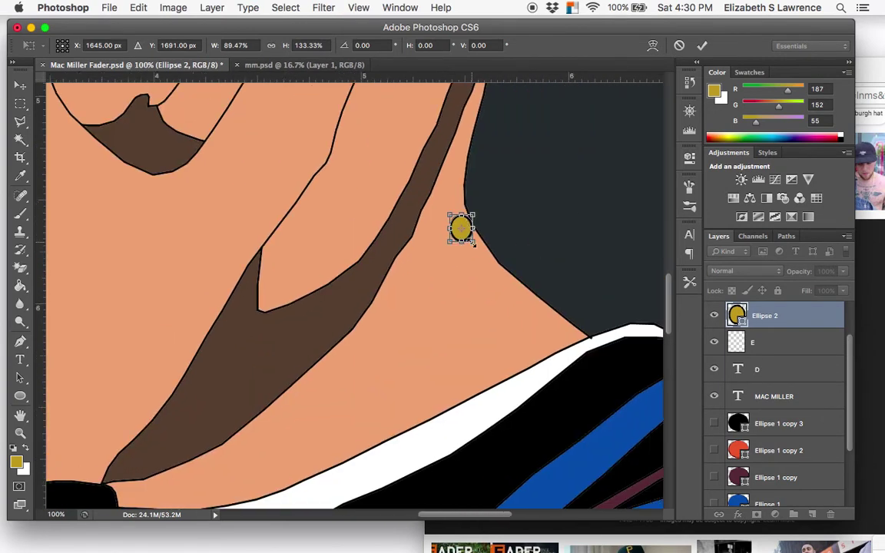
pyautogui.moveTo(474, 242); pyautogui.dragTo(467, 233)
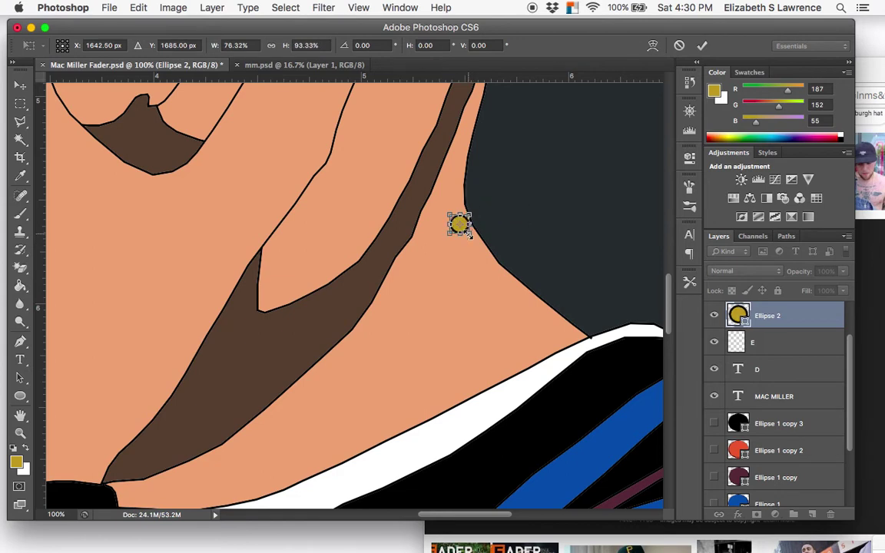
pyautogui.press('Return')
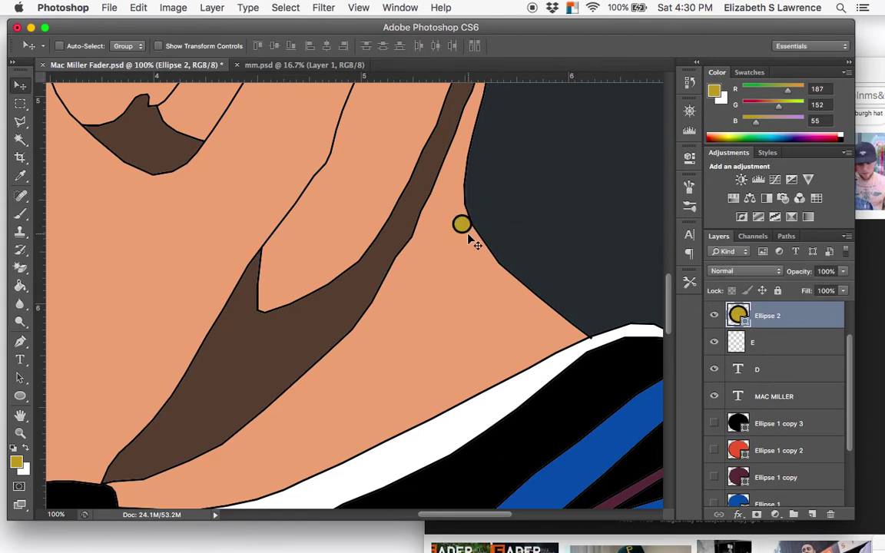
# - Duplicate the Ellipse 2 bead and place the copy diagonally below the original so the two touch
pyautogui.press('super+minus')
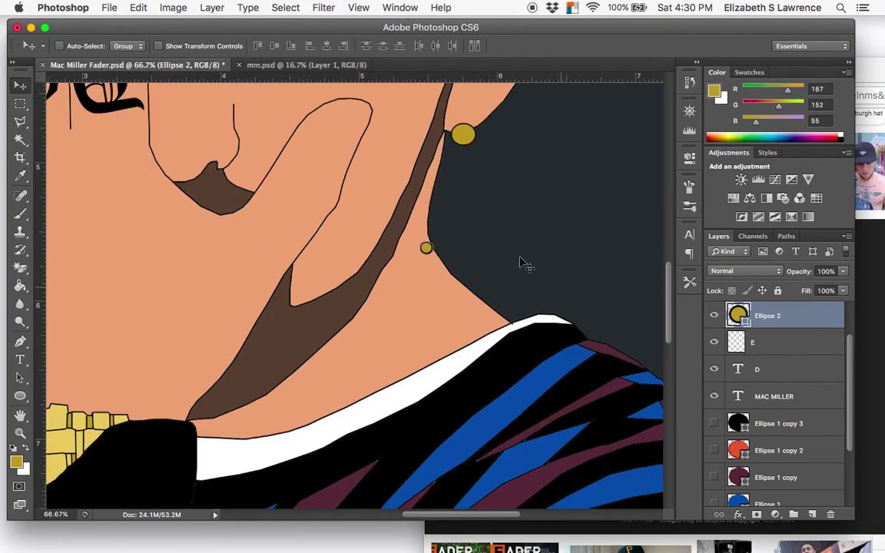
pyautogui.rightClick(772, 321)
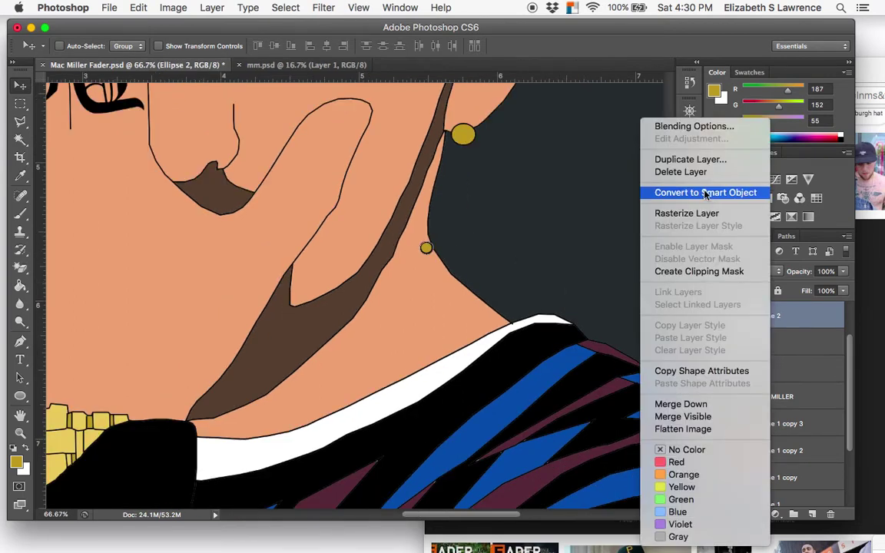
pyautogui.click(703, 161)
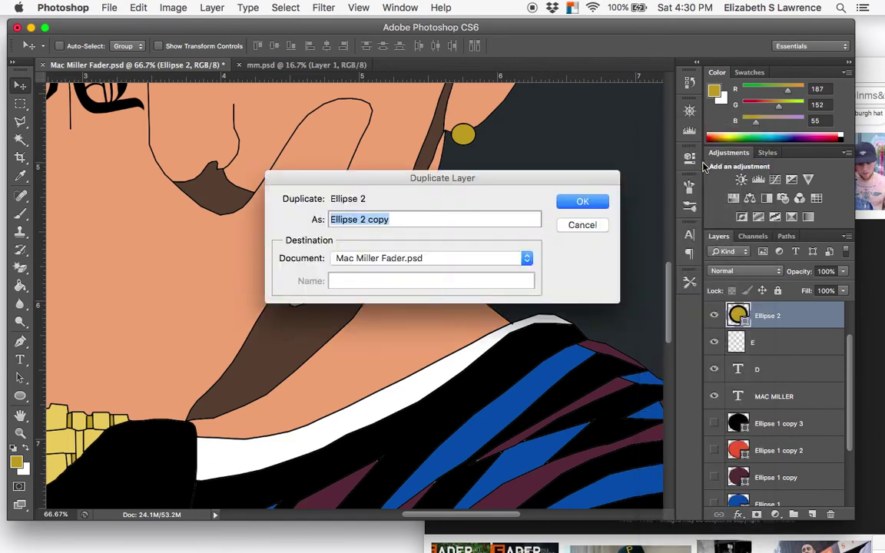
pyautogui.press('Return')
pyautogui.moveTo(434, 262)
pyautogui.mouseDown()
pyautogui.moveTo(433, 282)
pyautogui.moveTo(436, 254)
pyautogui.mouseUp()
pyautogui.press('Up')
pyautogui.press('Up')
pyautogui.press('Up')
pyautogui.press('Up')
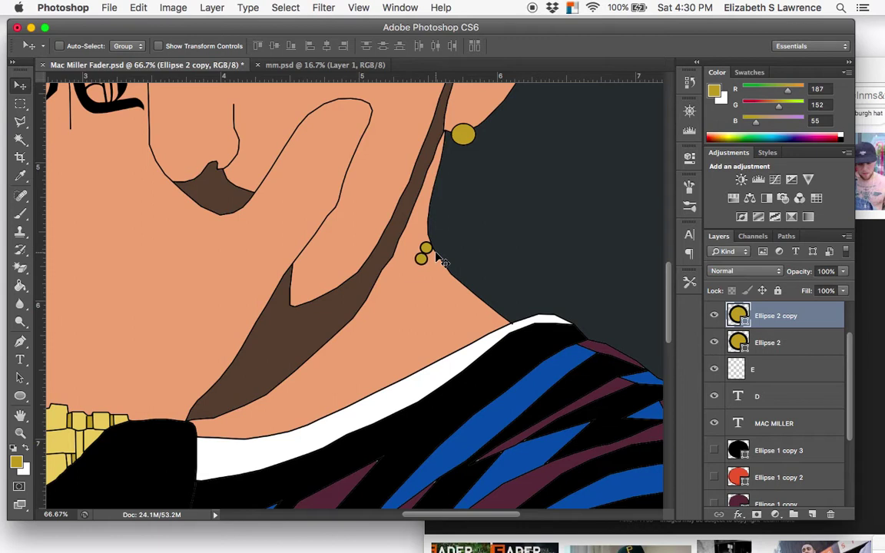
# - Duplicate the second bead and place the copy below it as the third link of the diagonal neck chain
pyautogui.rightClick(796, 317)
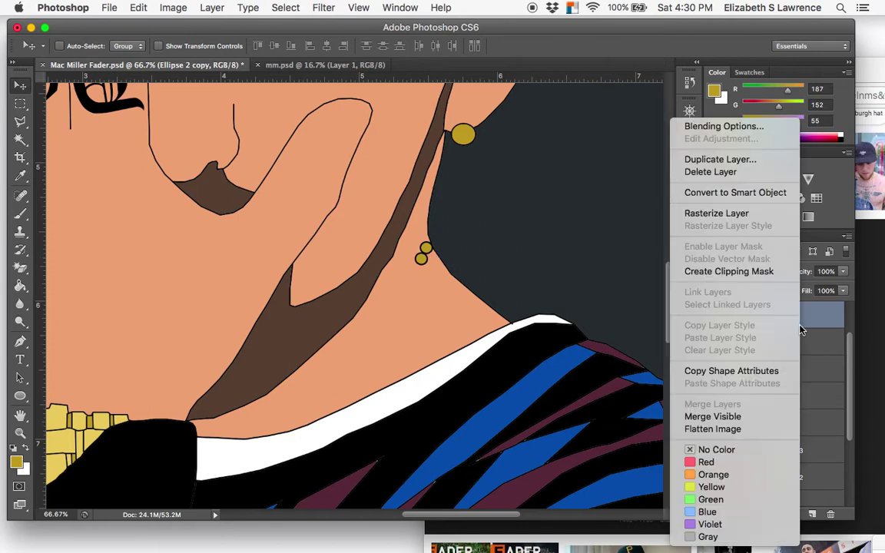
pyautogui.click(707, 159)
pyautogui.press('Return')
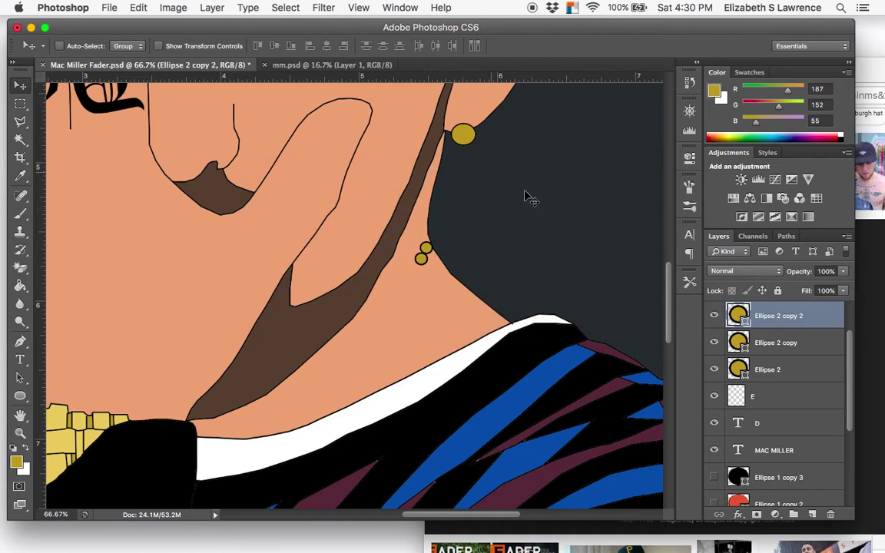
pyautogui.press('Right')
pyautogui.press('Down')
pyautogui.moveTo(398, 326); pyautogui.dragTo(430, 306)
pyautogui.press('Up')
pyautogui.press('Up')
pyautogui.press('Up')
pyautogui.press('Up')
pyautogui.press('Up')
pyautogui.press('Up')
pyautogui.press('Up')
pyautogui.press('Up')
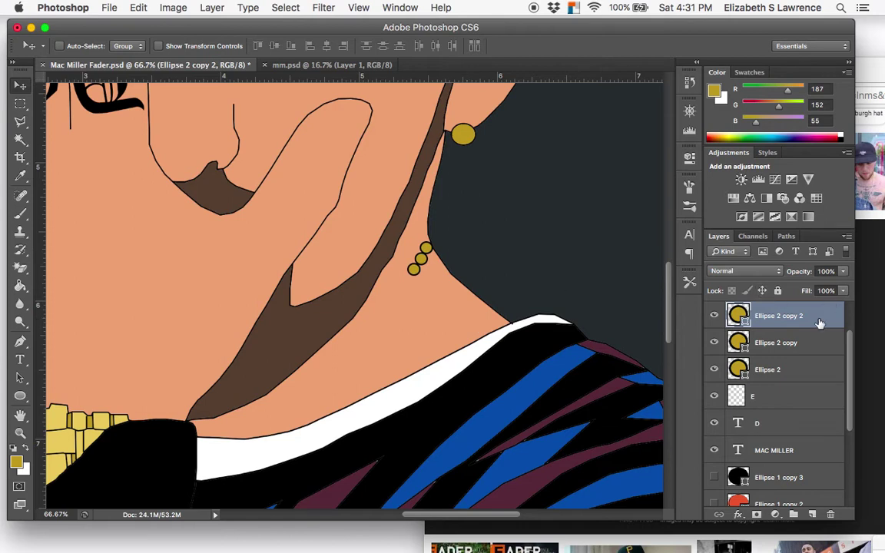
# - Duplicate the three gold bead layers together and place the copies below them, extending the chain to six beads
pyautogui.keyDown('shift'); pyautogui.click(796, 374); pyautogui.keyUp('shift')
pyautogui.rightClick(796, 375)
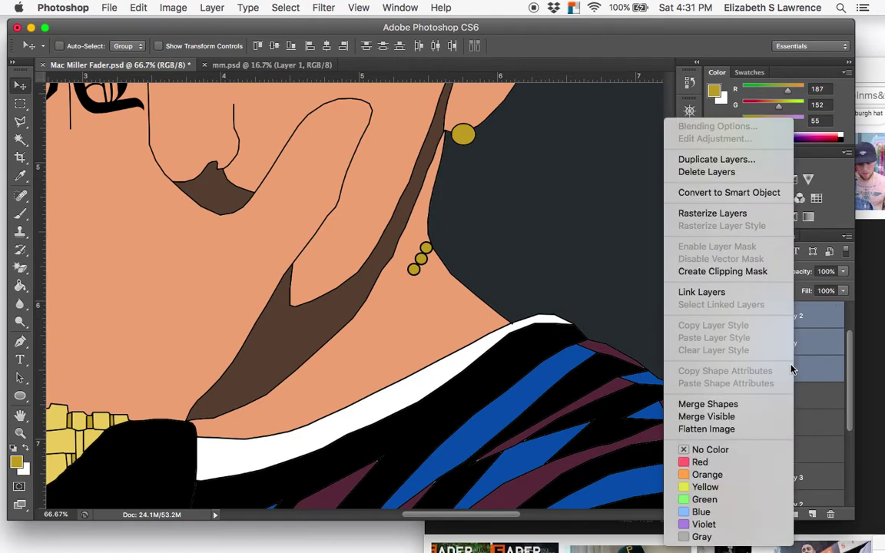
pyautogui.click(725, 160)
pyautogui.click(584, 200)
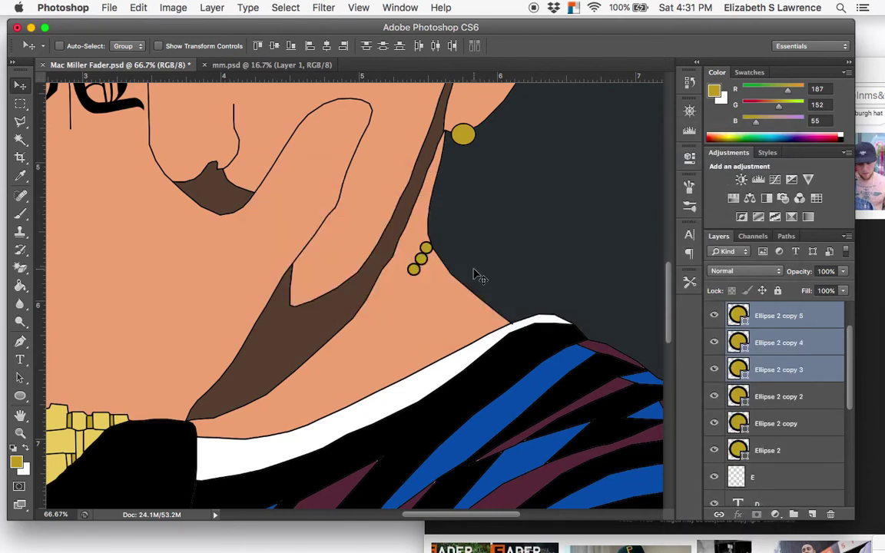
pyautogui.moveTo(473, 268); pyautogui.dragTo(459, 313)
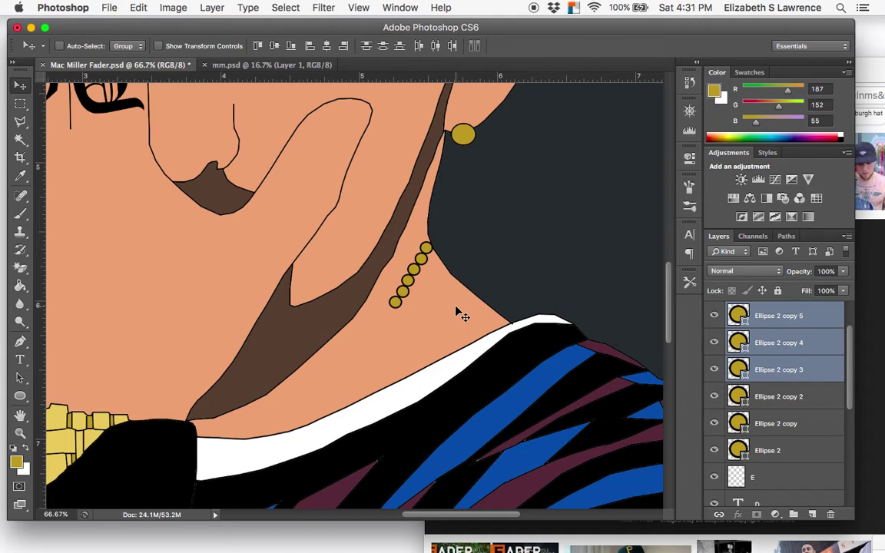
# - Duplicate the selected lower three beads and place the copies at the chain's lower end, making nine beads
pyautogui.rightClick(800, 348)
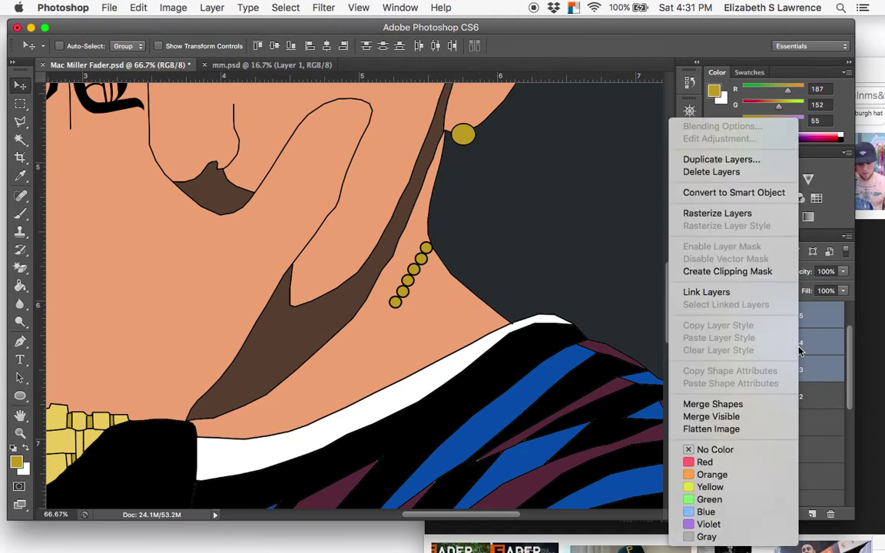
pyautogui.click(722, 160)
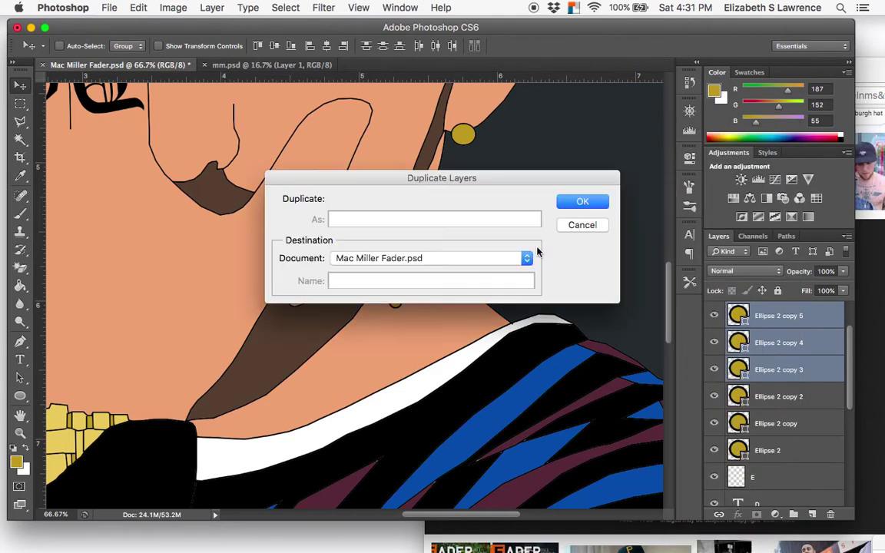
pyautogui.press('Return')
pyautogui.moveTo(388, 375); pyautogui.dragTo(408, 338)
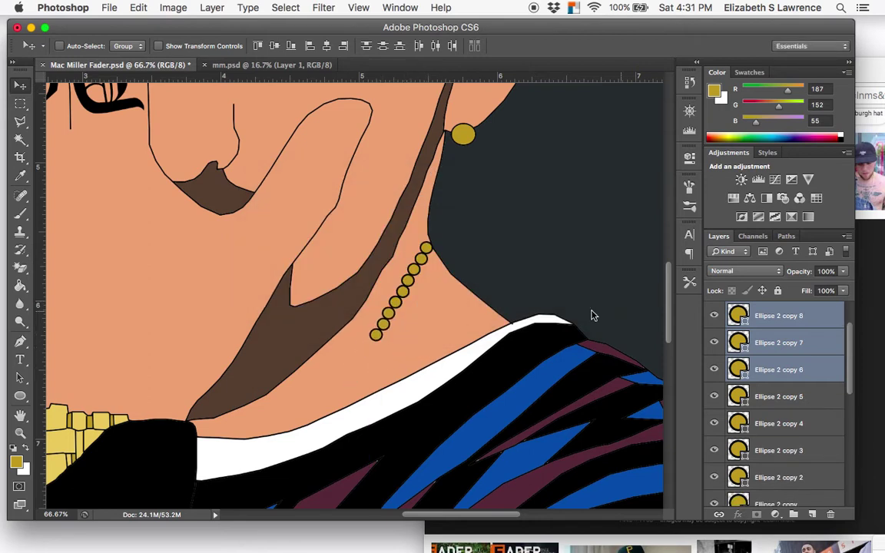
# - Duplicate the last three beads and continue the chain down the neck to twelve beads
pyautogui.rightClick(785, 316)
pyautogui.click(726, 162)
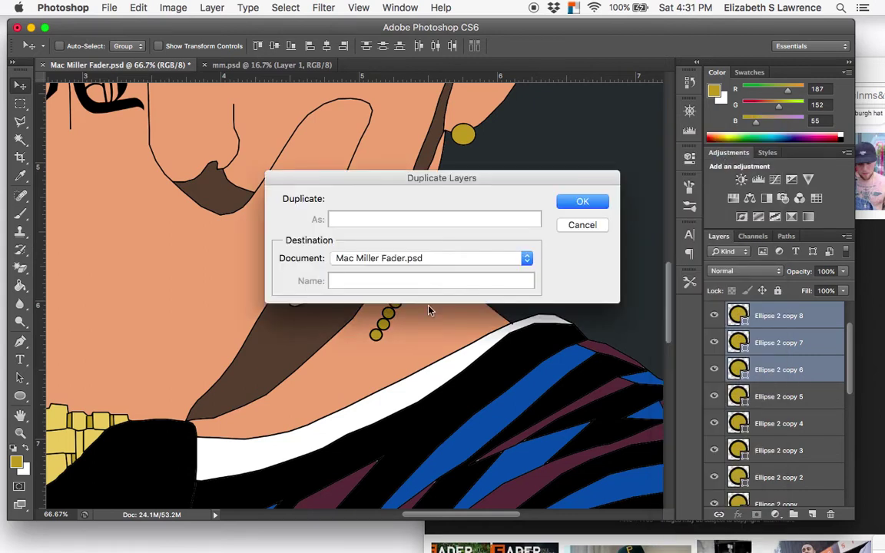
pyautogui.press('Return')
pyautogui.moveTo(448, 319); pyautogui.dragTo(426, 355)
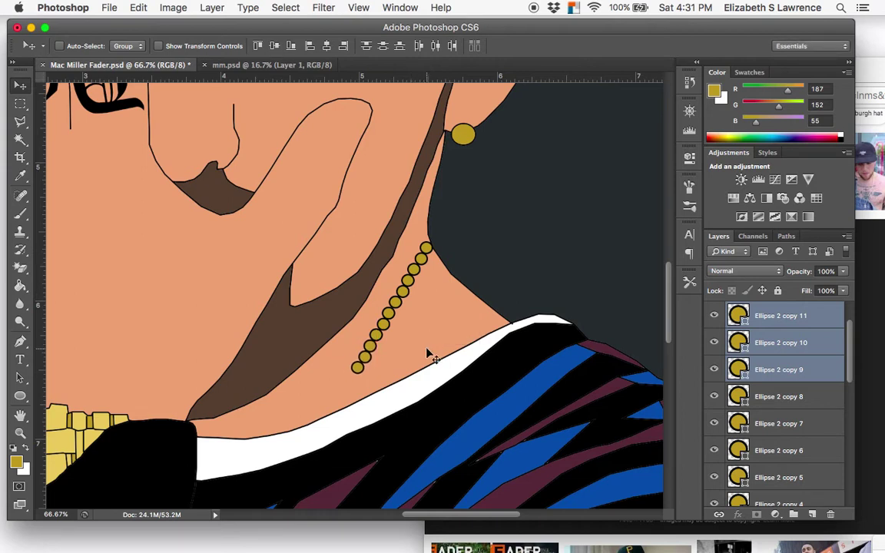
# - Duplicate the three lowest beads once more and place the copies so the chain reaches the white collar
pyautogui.press('super+minus')
pyautogui.scroll(-5, 429, 354)
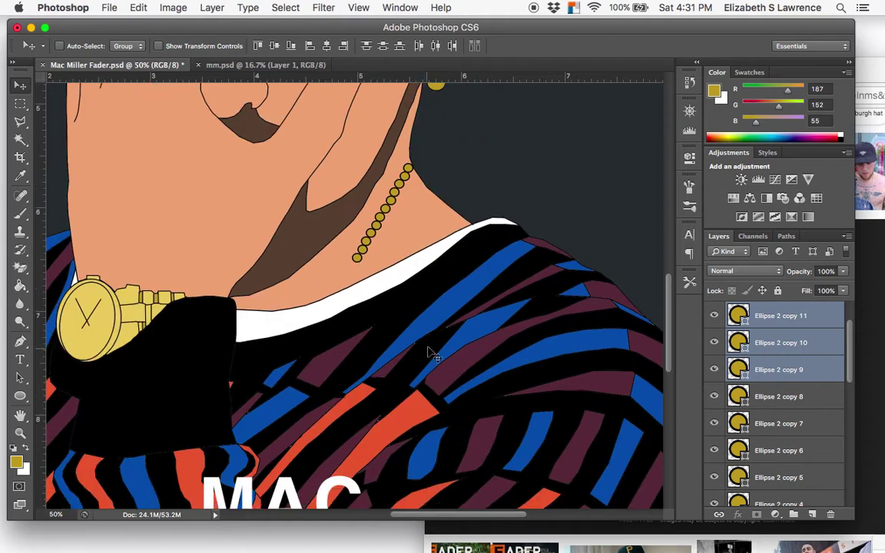
pyautogui.press('super+minus')
pyautogui.press('super+minus')
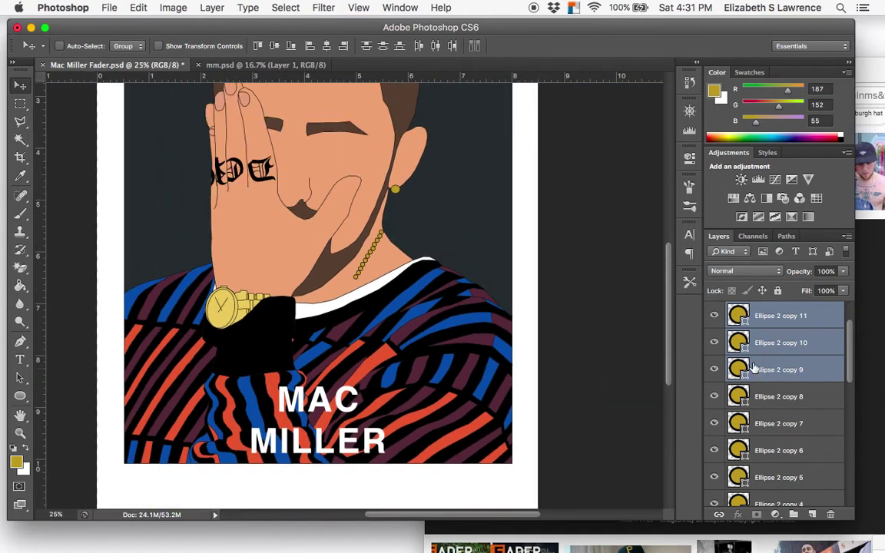
pyautogui.rightClick(787, 336)
pyautogui.click(718, 157)
pyautogui.press('Return')
pyautogui.moveTo(359, 269); pyautogui.dragTo(433, 291)
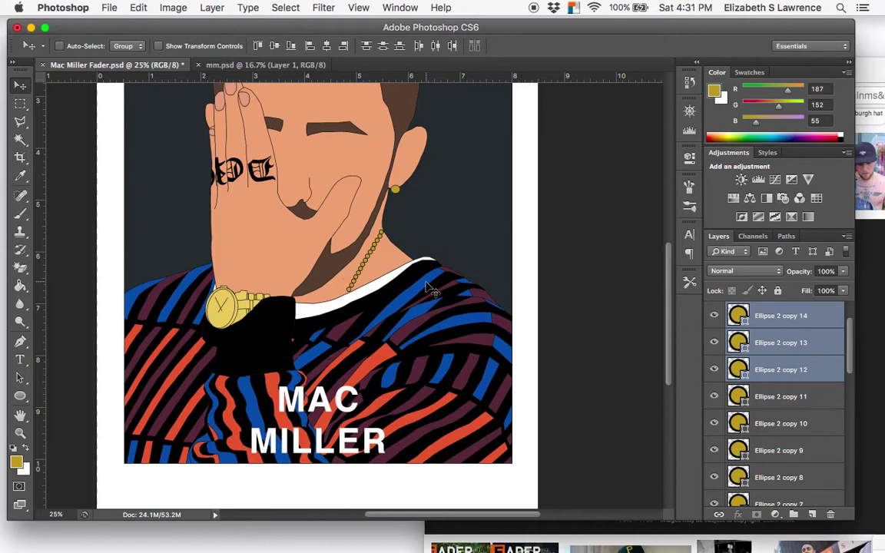
# - Show the Layer 1 reference photo and move it up until its bottom edge lines up with the illustration's
pyautogui.scroll(-10, 777, 440)
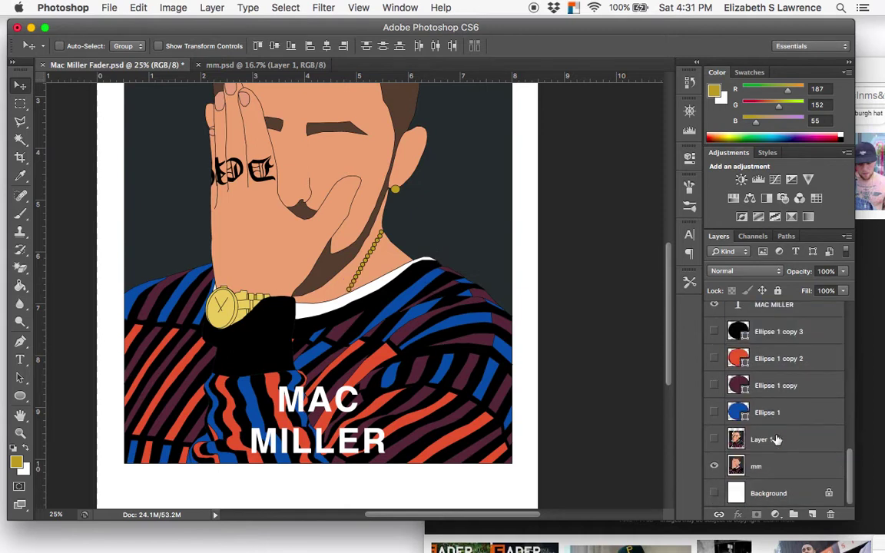
pyautogui.click(715, 439)
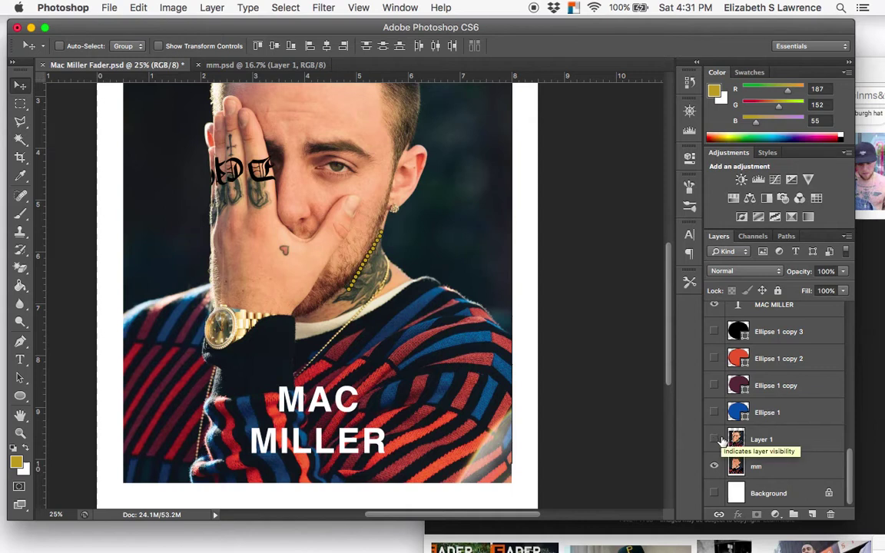
pyautogui.click(721, 439)
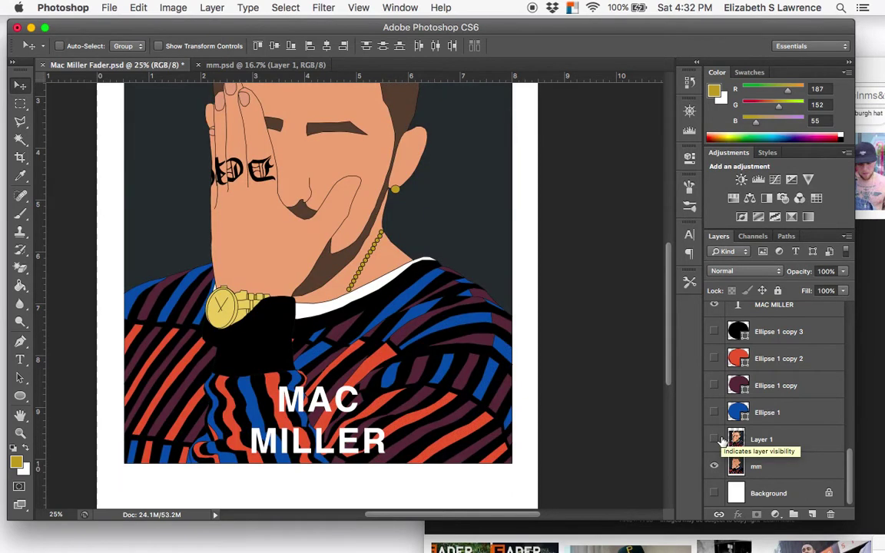
pyautogui.click(715, 439)
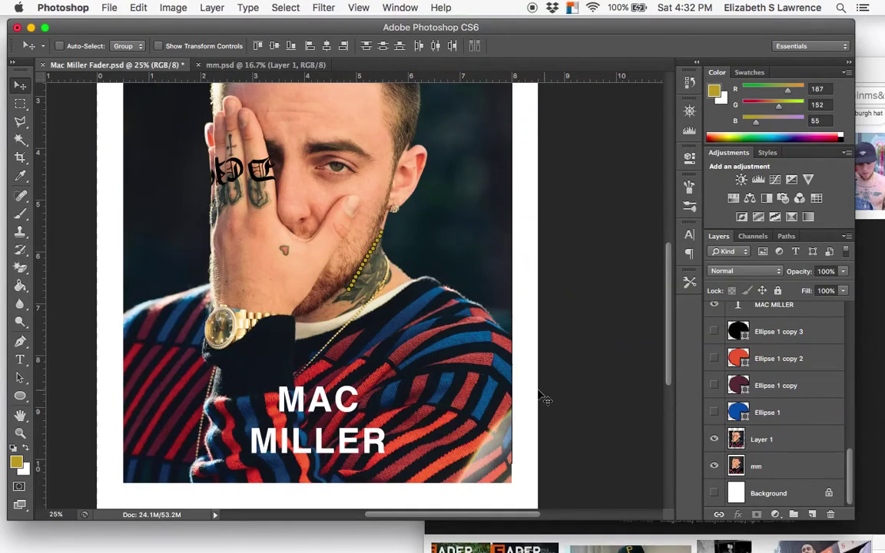
pyautogui.click(786, 441)
pyautogui.moveTo(538, 370); pyautogui.dragTo(536, 353)
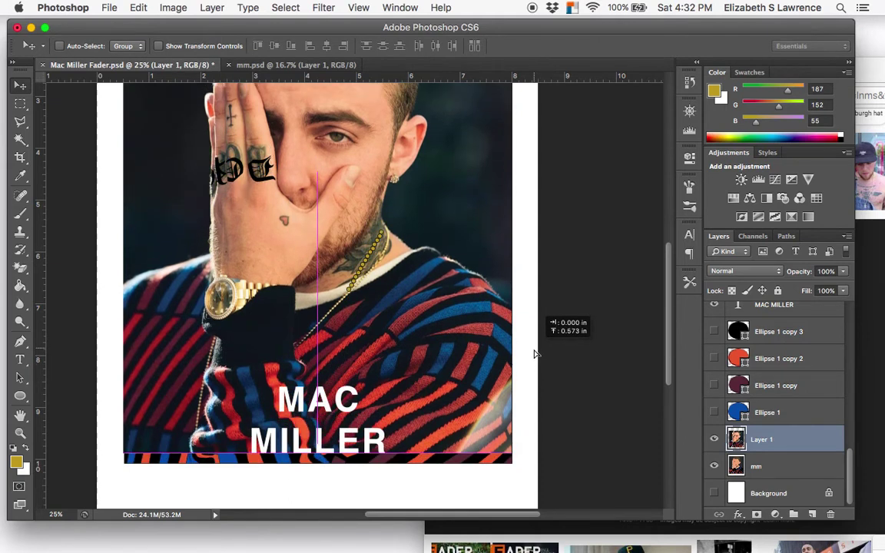
pyautogui.moveTo(536, 353); pyautogui.dragTo(536, 367)
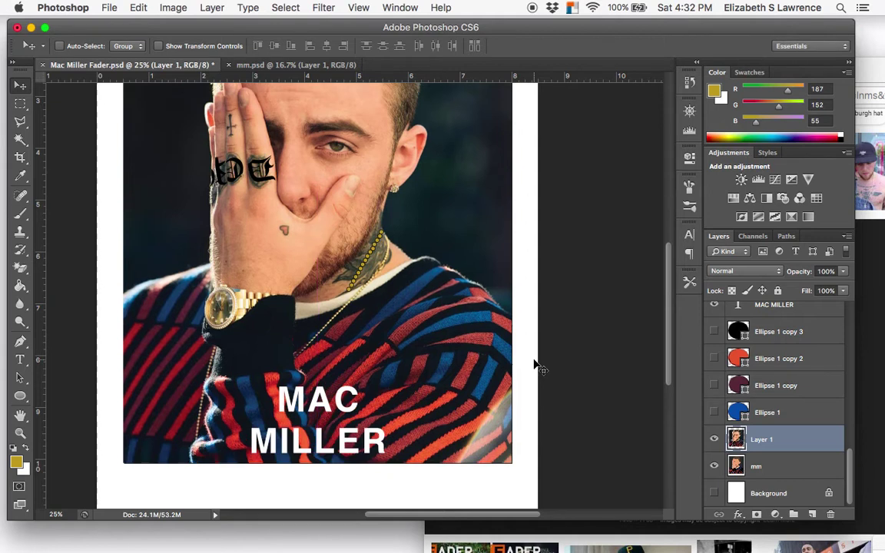
pyautogui.scroll(5, 740, 362)
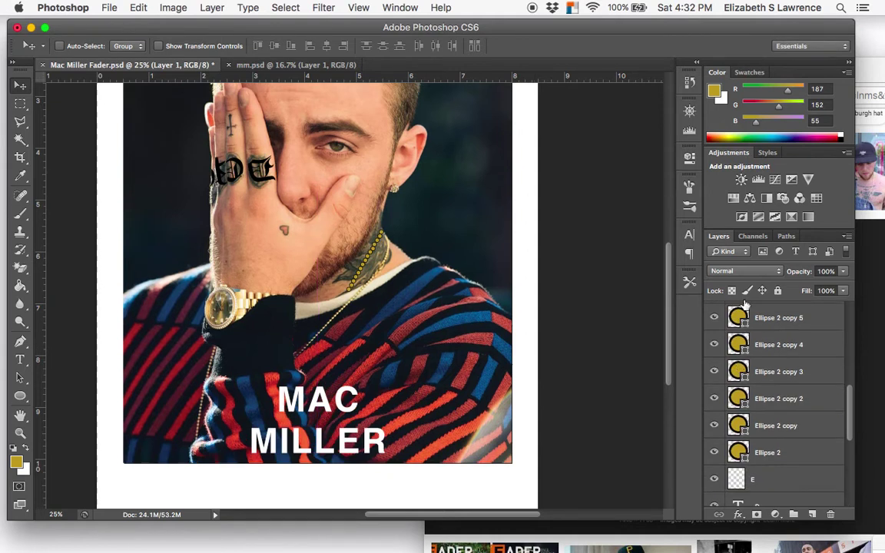
pyautogui.keyDown('shift'); pyautogui.click(763, 454); pyautogui.keyUp('shift')
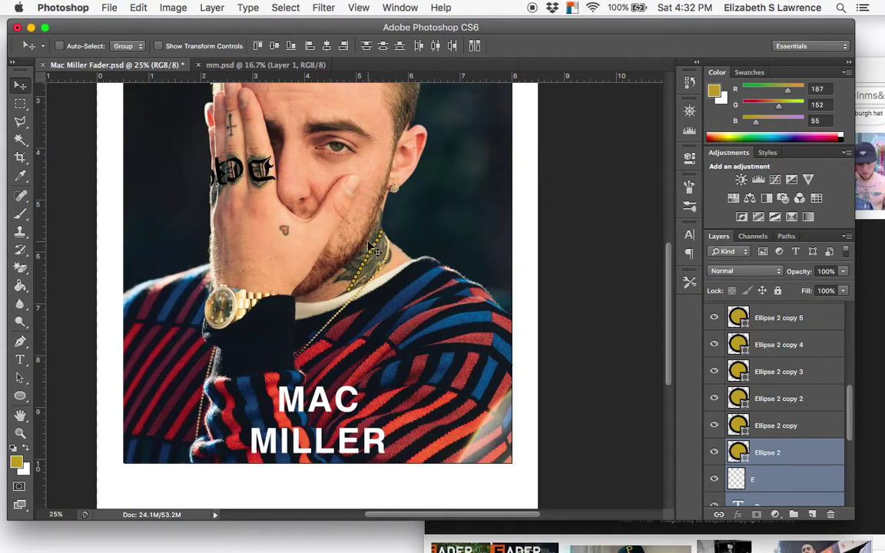
pyautogui.moveTo(385, 263); pyautogui.dragTo(388, 273)
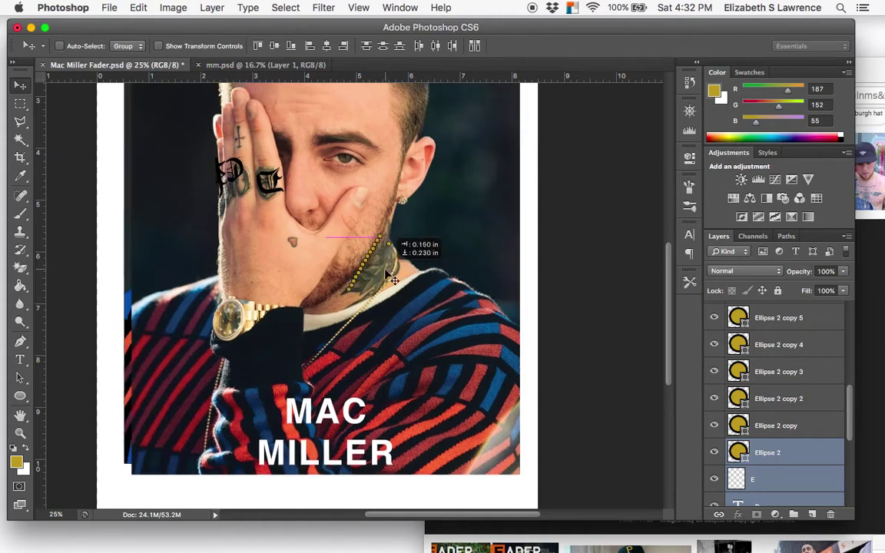
pyautogui.press('super+z')
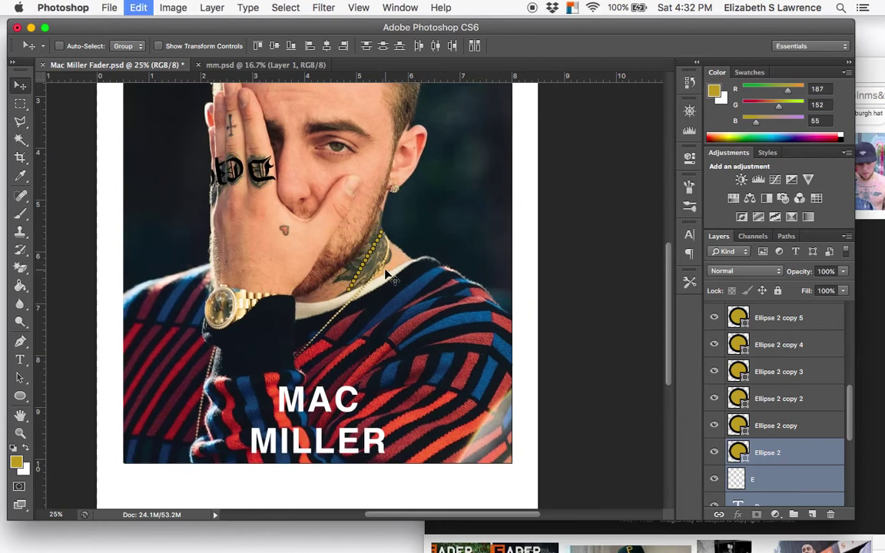
# - Select all bead layers from Ellipse 2 to Ellipse 2 copy 14, scale the chain down and place it beside the photo's necklace on the sweater
pyautogui.click(759, 454)
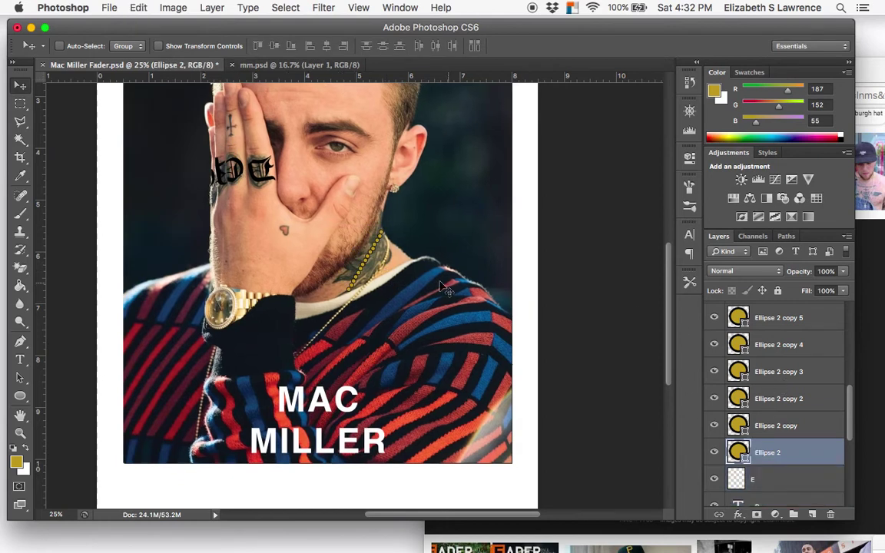
pyautogui.press('super+0')
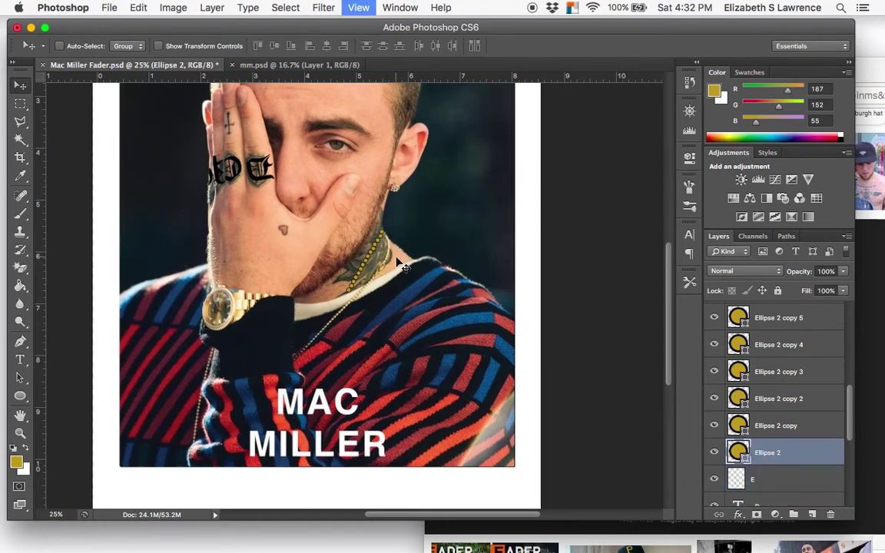
pyautogui.press('super+equal')
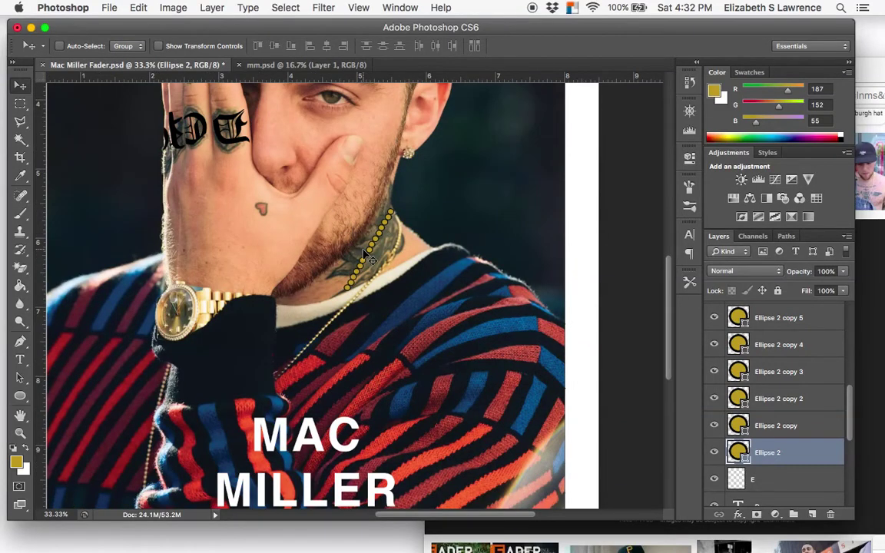
pyautogui.scroll(10, 816, 322)
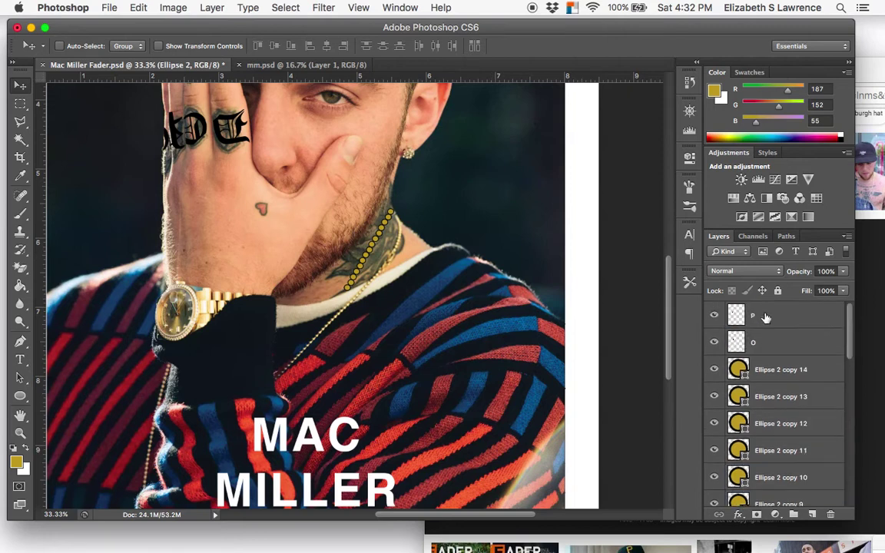
pyautogui.keyDown('shift'); pyautogui.click(792, 373); pyautogui.keyUp('shift')
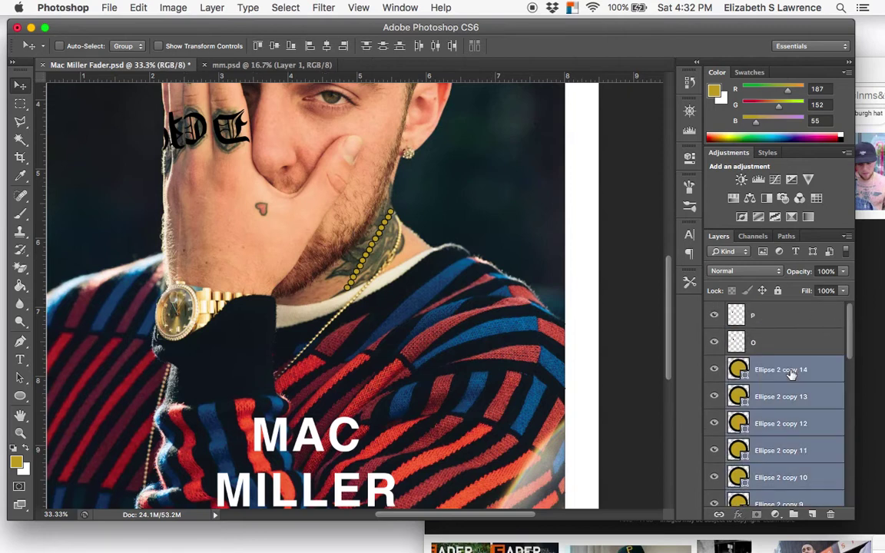
pyautogui.press('super+t')
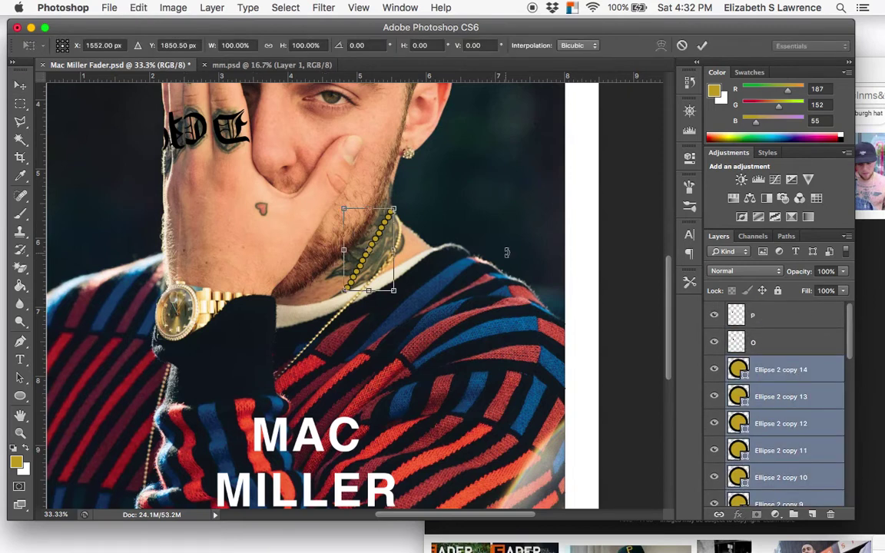
pyautogui.moveTo(397, 206); pyautogui.dragTo(330, 351)
pyautogui.press('Return')
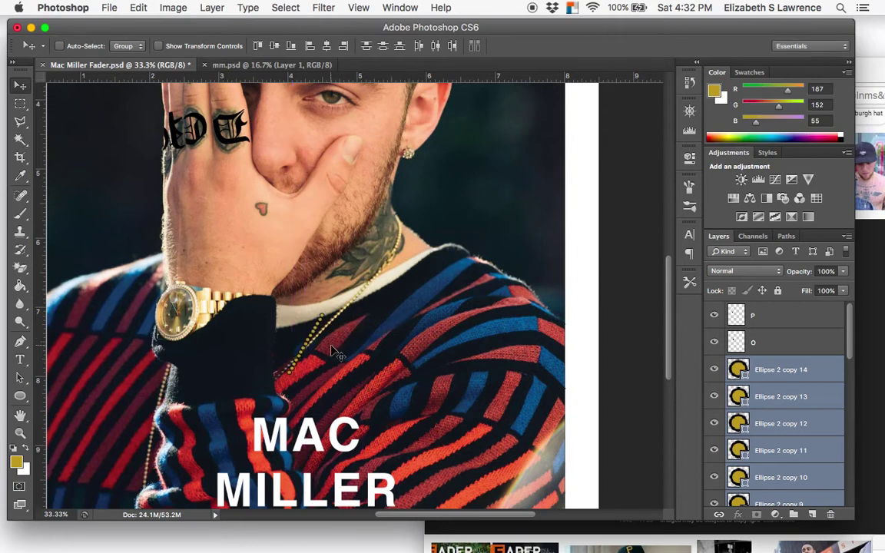
# - Rotate the shrunken bead chain to the necklace's slope and position it directly over the photo's chain below the collar
pyautogui.hotkey('ctrl', 't')
pyautogui.moveTo(326, 314); pyautogui.dragTo(349, 342)
pyautogui.press('Return')
pyautogui.press('Up')
pyautogui.press('Right')
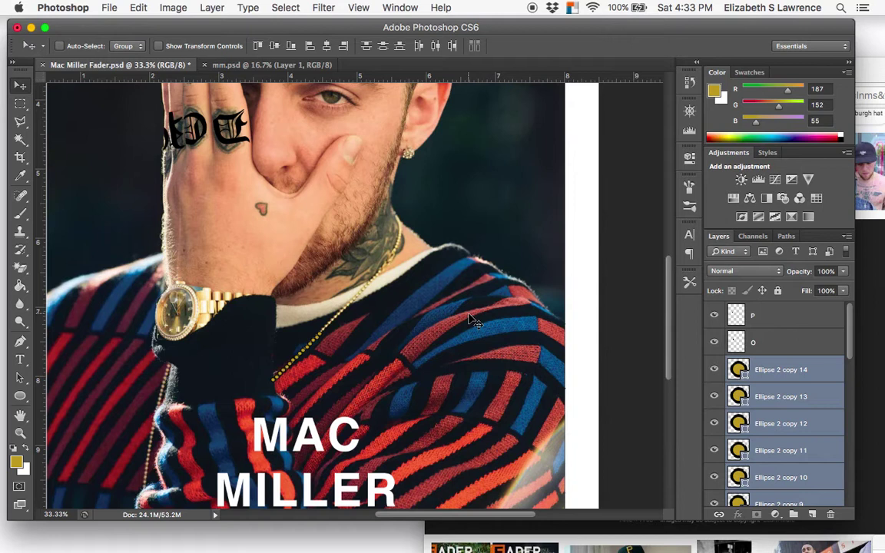
# - Duplicate the Ellipse 2 copy 12 to copy 14 beads and place the copies at the upper end of the bead chain
pyautogui.click(776, 423)
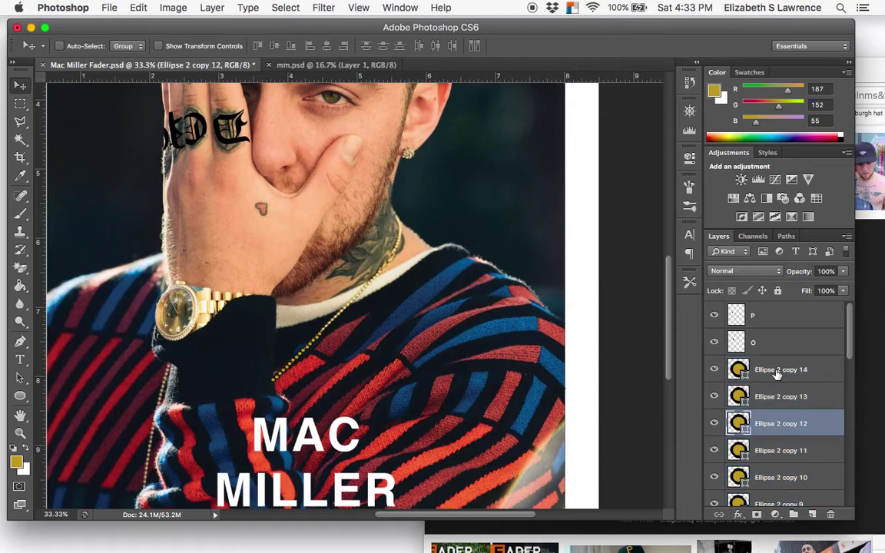
pyautogui.keyDown('shift'); pyautogui.click(776, 372); pyautogui.keyUp('shift')
pyautogui.rightClick(774, 372)
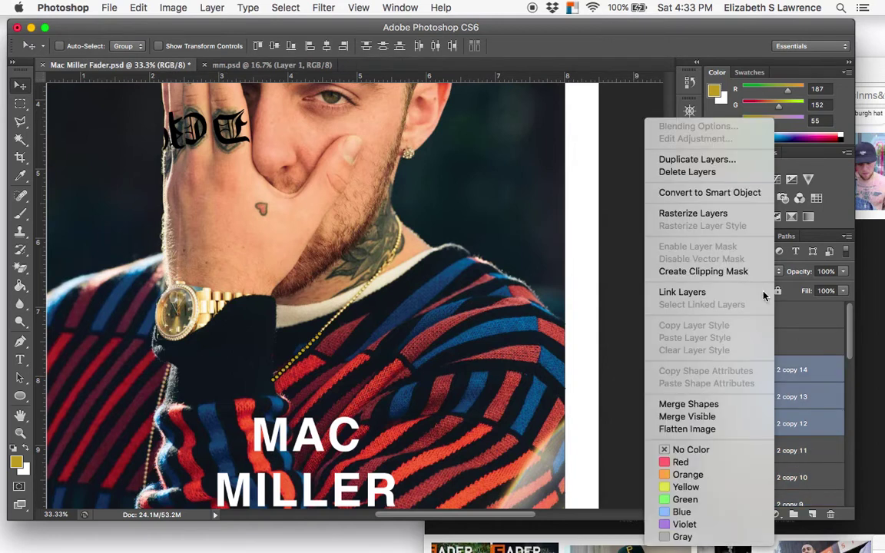
pyautogui.click(713, 160)
pyautogui.click(581, 200)
pyautogui.moveTo(338, 277); pyautogui.dragTo(402, 300)
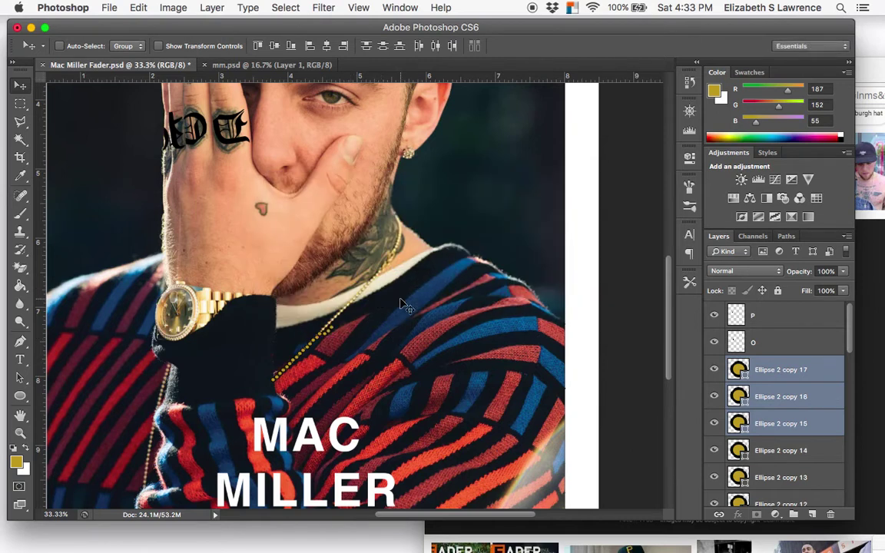
pyautogui.press('super+plus')
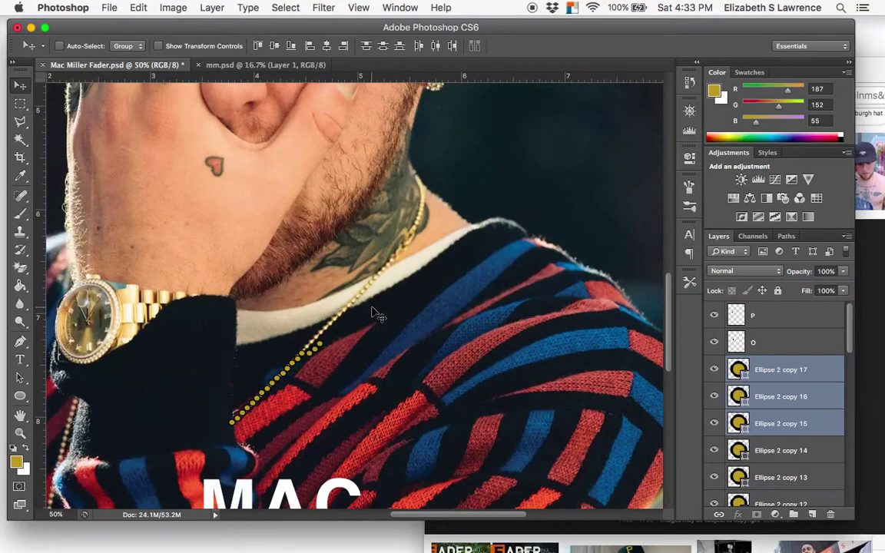
pyautogui.moveTo(341, 315); pyautogui.dragTo(350, 328)
# - Rotate the three new beads slightly so they follow the line of the photo's necklace
pyautogui.press('super+equal')
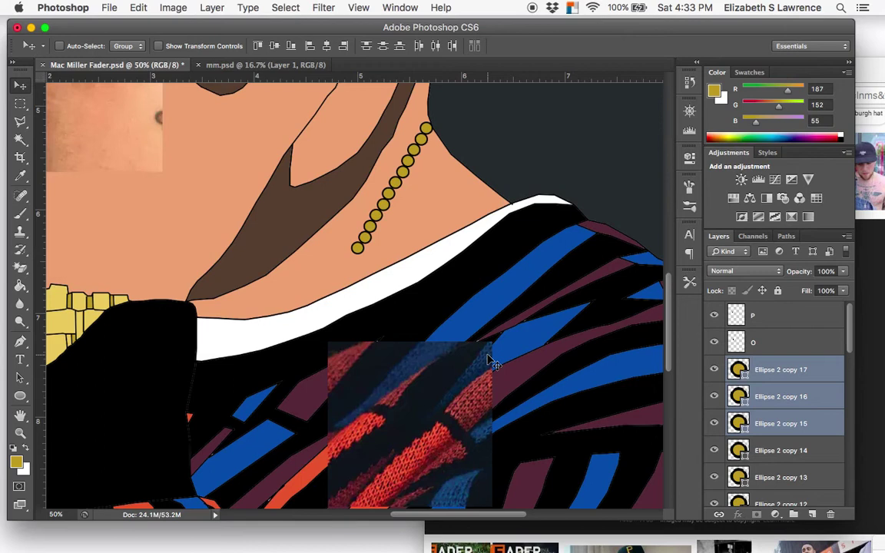
pyautogui.press('super+equal')
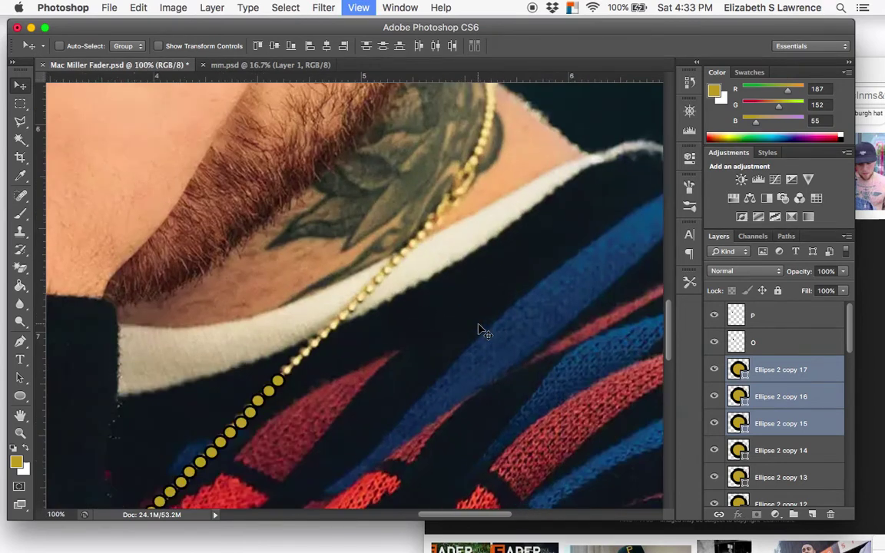
pyautogui.scroll(-5, 480, 331)
pyautogui.scroll(3, 480, 330)
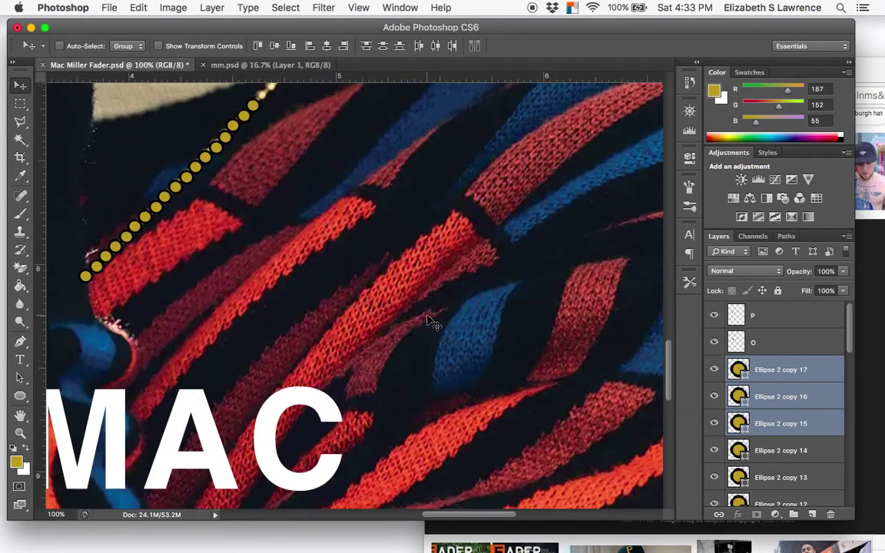
pyautogui.scroll(5, 362, 281)
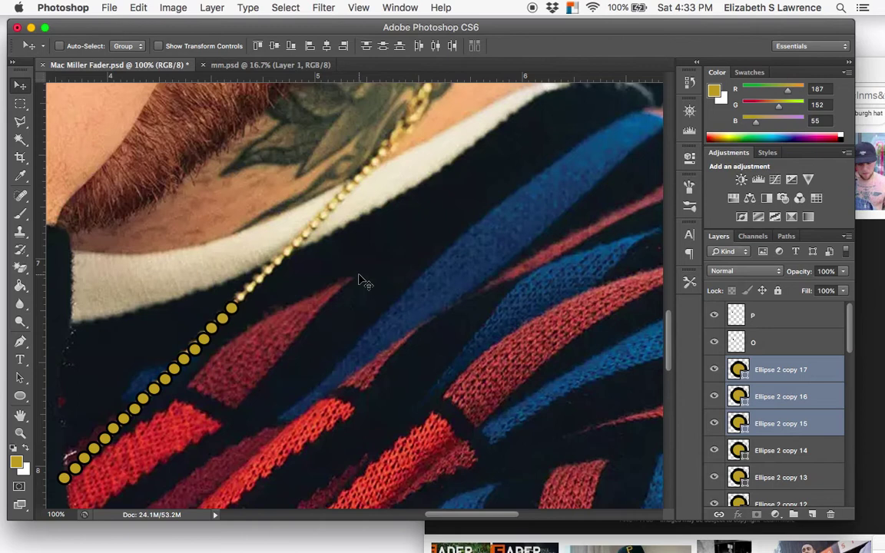
pyautogui.press('super+t')
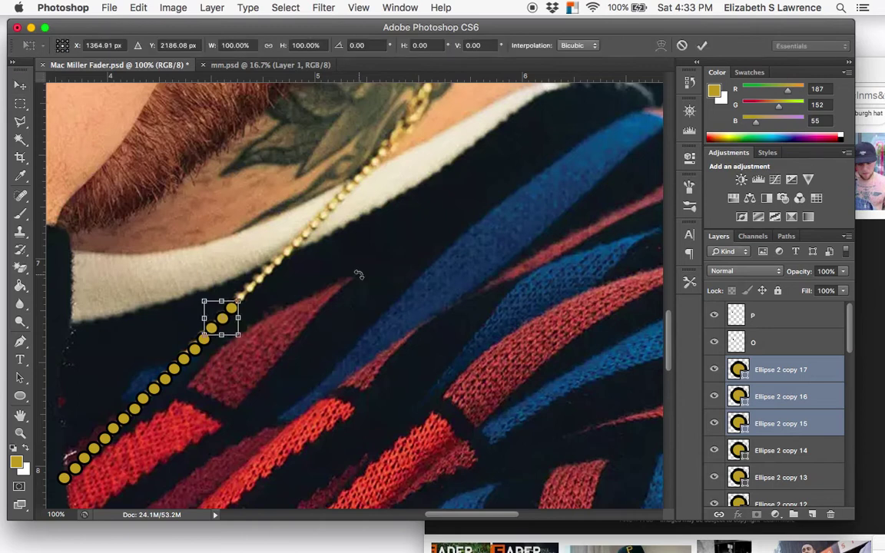
pyautogui.press('Return')
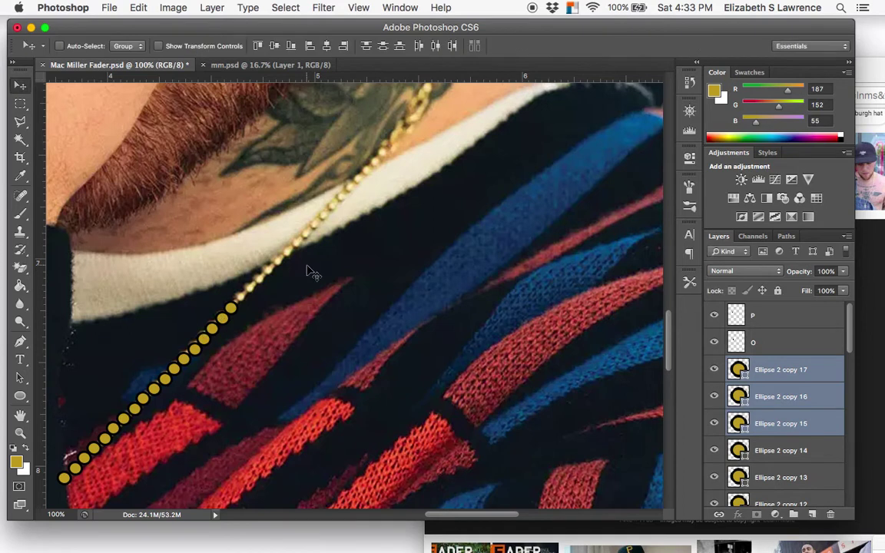
# - Duplicate the three selected top beads and extend the chain up along the necklace to just below the white collar
pyautogui.rightClick(805, 390)
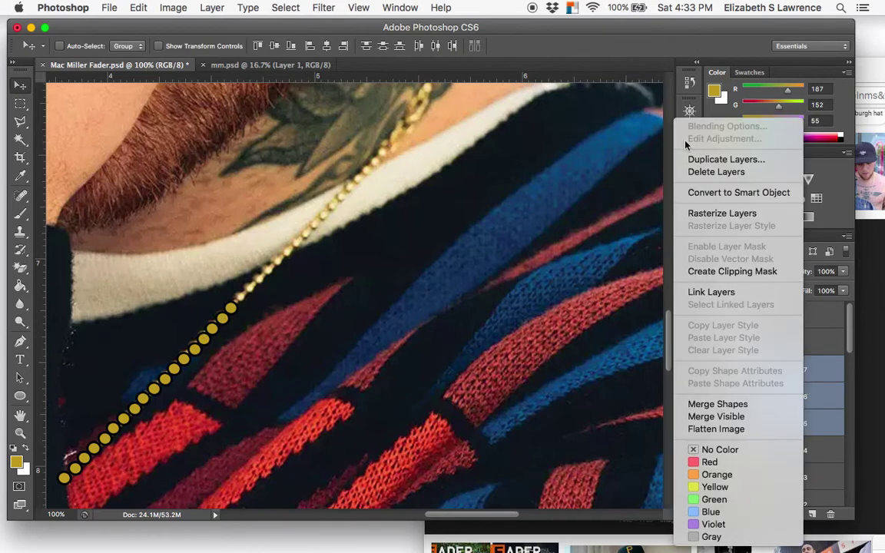
pyautogui.click(703, 158)
pyautogui.press('Return')
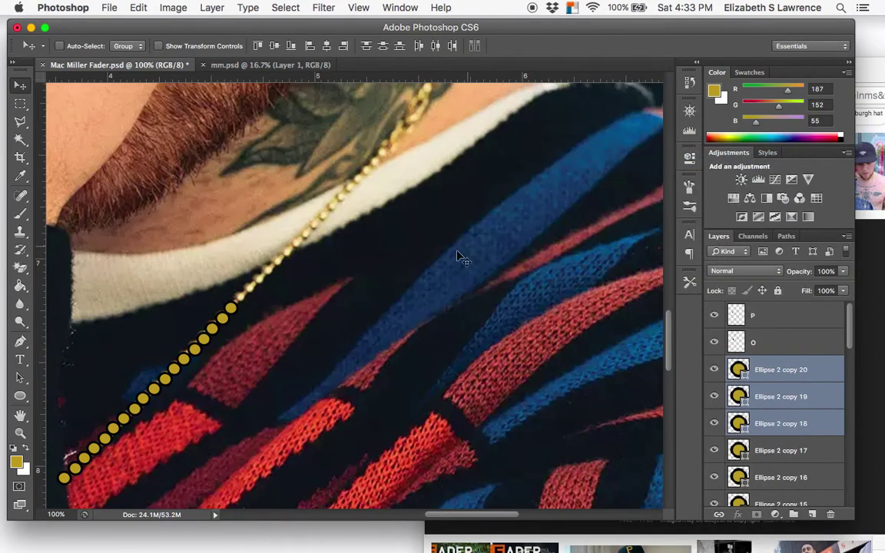
pyautogui.moveTo(326, 270)
pyautogui.mouseDown()
pyautogui.moveTo(340, 257)
pyautogui.moveTo(335, 283)
pyautogui.mouseUp()
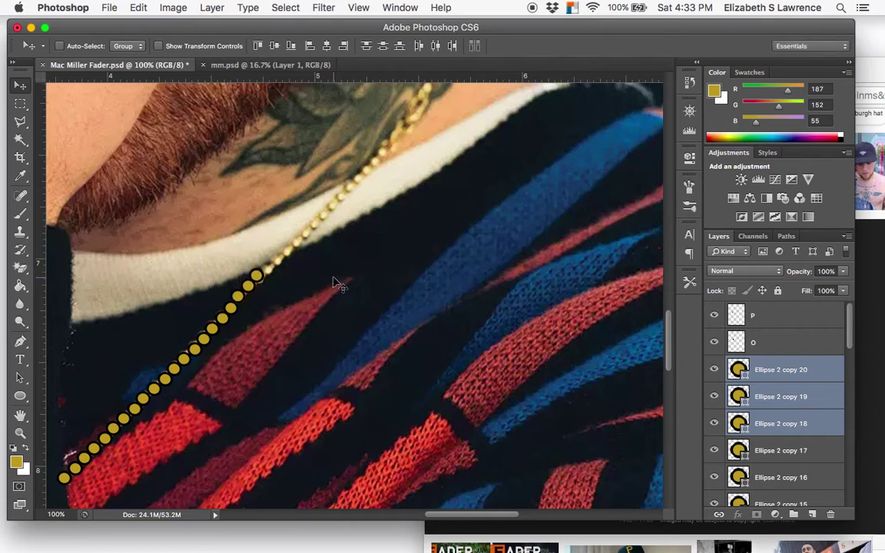
# - Duplicate the Ellipse 2 copy 18 to copy 20 beads and fit the copies against the chain's top at the collar's lower edge
pyautogui.rightClick(806, 403)
pyautogui.click(711, 157)
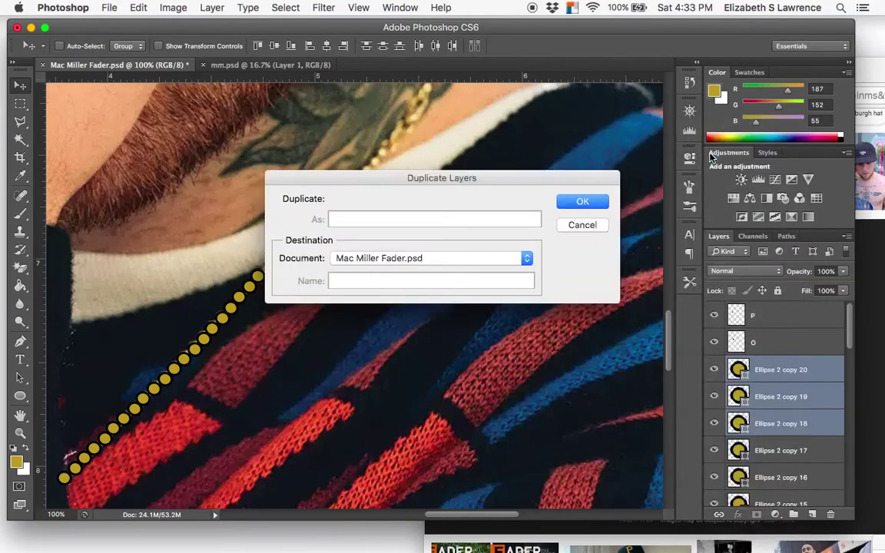
pyautogui.press('Return')
pyautogui.moveTo(328, 238); pyautogui.dragTo(363, 197)
pyautogui.press('Left')
pyautogui.press('Left')
pyautogui.press('Left')
pyautogui.press('Left')
pyautogui.press('Down')
pyautogui.press('Down')
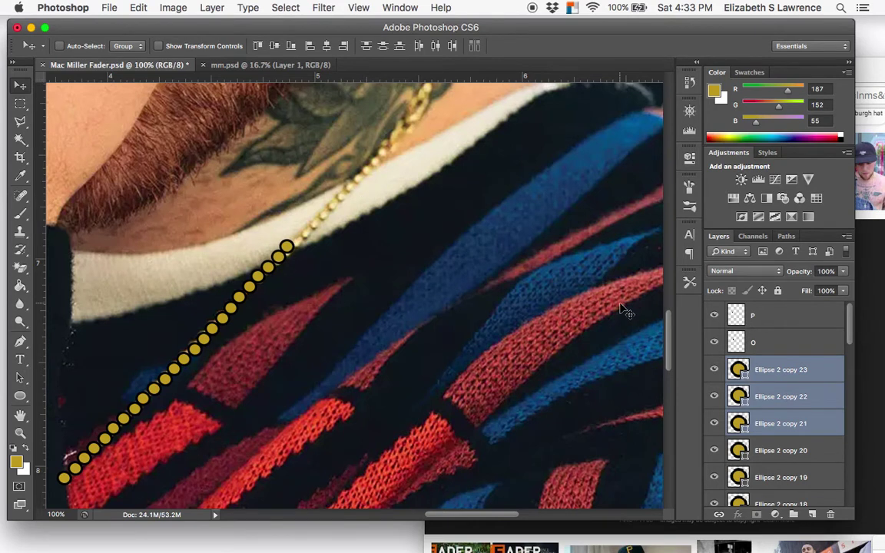
# - Duplicate the Ellipse 2 copy 21 to copy 23 beads and align the copies along the necklace across the white collar
pyautogui.rightClick(784, 394)
pyautogui.click(719, 159)
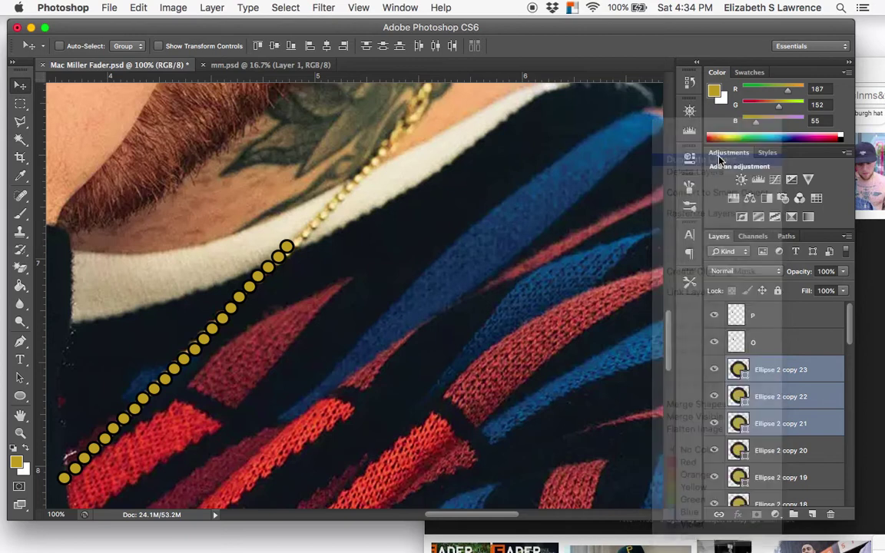
pyautogui.press('Return')
pyautogui.moveTo(346, 252); pyautogui.dragTo(376, 219)
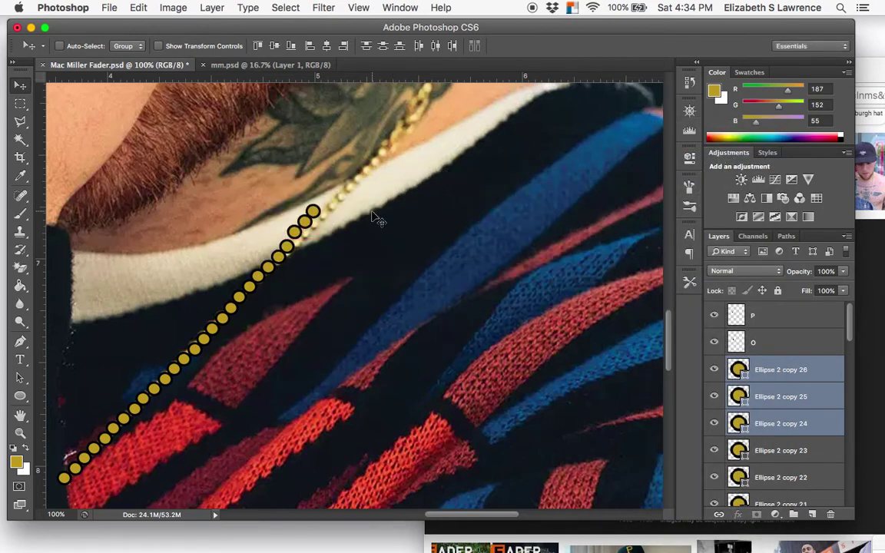
pyautogui.press('Down')
pyautogui.press('Down')
pyautogui.press('Down')
pyautogui.press('Down')
pyautogui.press('Down')
pyautogui.press('Down')
pyautogui.press('Right')
pyautogui.press('Right')
pyautogui.press('Right')
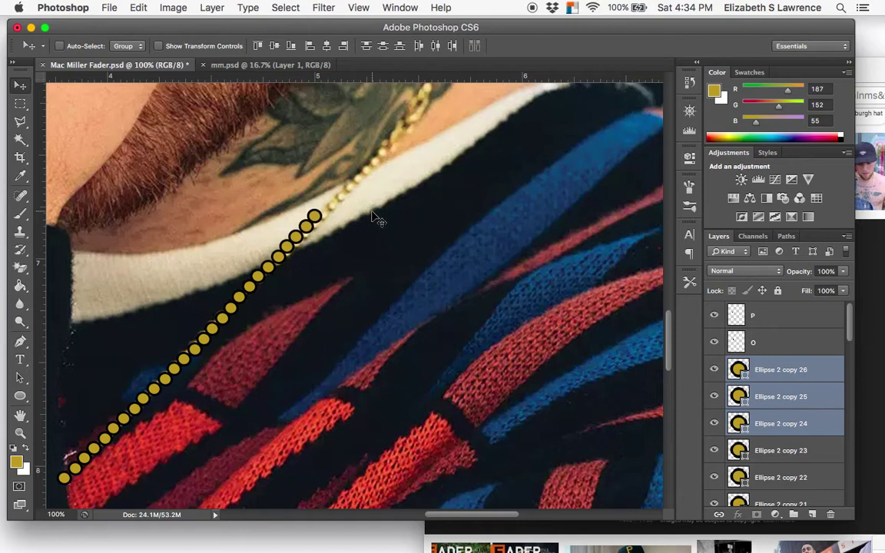
# - Duplicate the Ellipse 2 copy 24 to copy 26 beads and join the copies to the chain up to the collar's upper edge
pyautogui.rightClick(773, 408)
pyautogui.click(683, 160)
pyautogui.press('Return')
pyautogui.scroll(5, 418, 190)
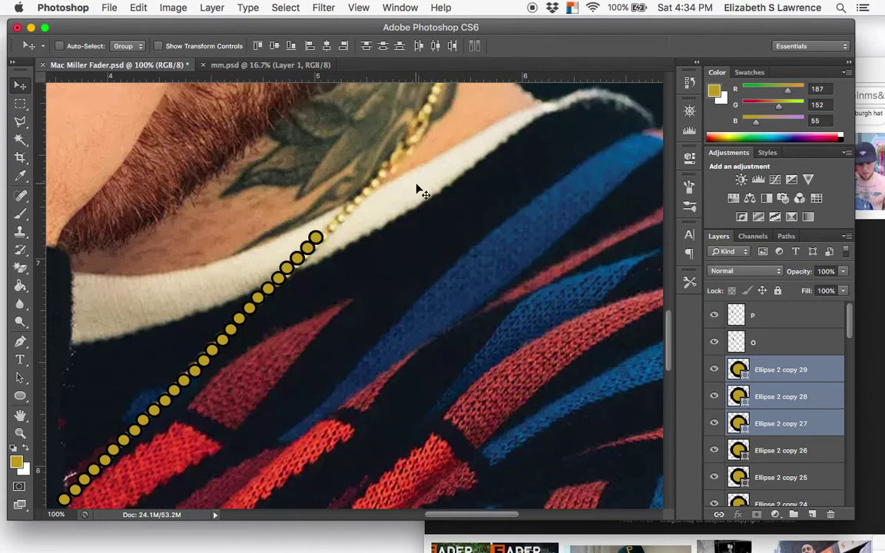
pyautogui.hscroll(2, 384, 222)
pyautogui.moveTo(259, 365); pyautogui.dragTo(290, 333)
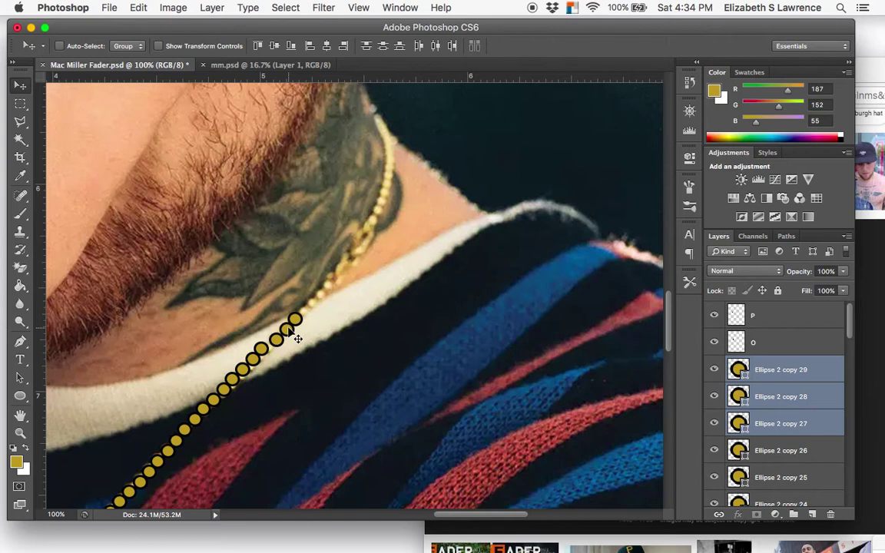
pyautogui.press('Left')
pyautogui.press('Left')
pyautogui.press('Left')
pyautogui.press('Left')
pyautogui.press('Left')
pyautogui.press('Left')
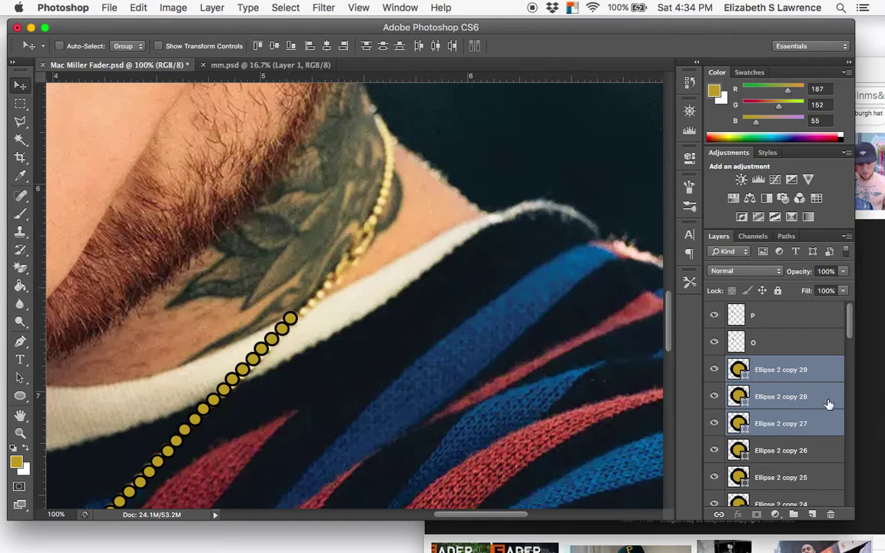
# - Duplicate the Ellipse 2 copy 27 to copy 29 beads and continue the chain past the collar onto the neck
pyautogui.rightClick(746, 367)
pyautogui.click(757, 103)
pyautogui.press('Return')
pyautogui.moveTo(326, 320); pyautogui.dragTo(361, 286)
pyautogui.press('Left')
pyautogui.press('Down')
pyautogui.press('Left')
pyautogui.press('Down')
pyautogui.press('Left')
pyautogui.press('Down')
pyautogui.press('Left')
pyautogui.press('Down')
pyautogui.press('Left')
pyautogui.press('Down')
# - Duplicate the Ellipse 2 copy 30 to copy 32 beads, place the copies just below the necklace clasp and rotate them slightly counterclockwise
pyautogui.rightClick(682, 389)
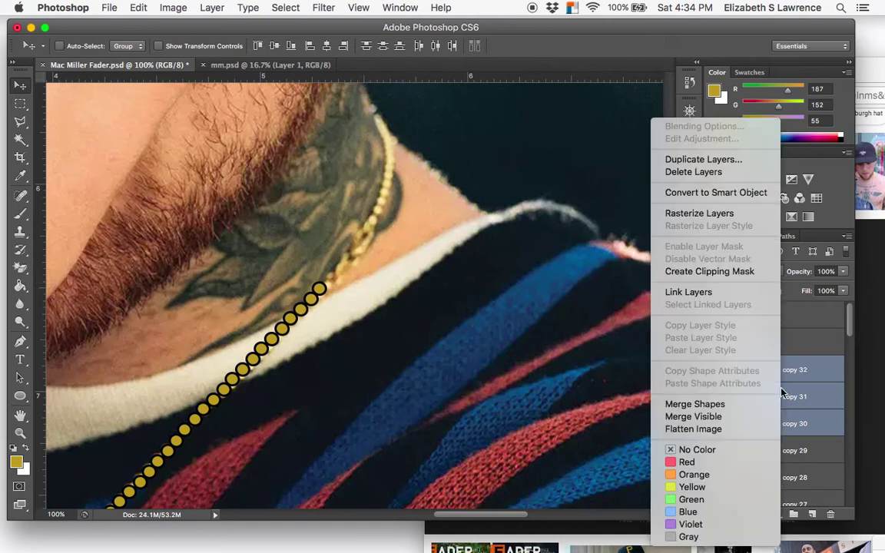
pyautogui.click(712, 160)
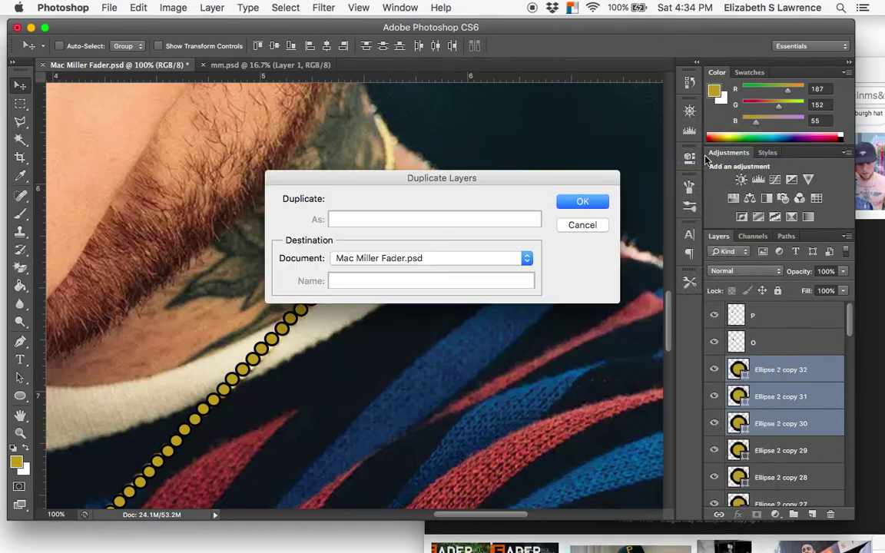
pyautogui.press('Return')
pyautogui.moveTo(381, 251); pyautogui.dragTo(376, 217)
pyautogui.hotkey('ctrl', 't')
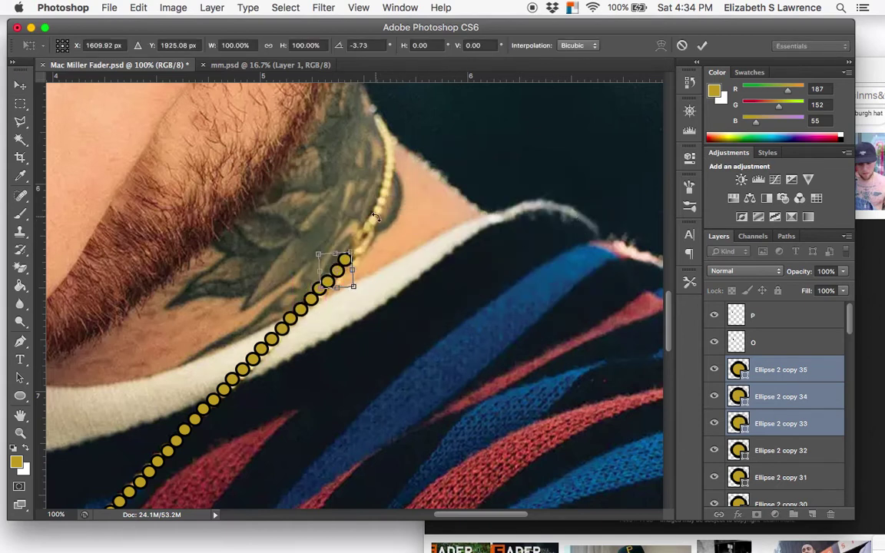
pyautogui.press('Return')
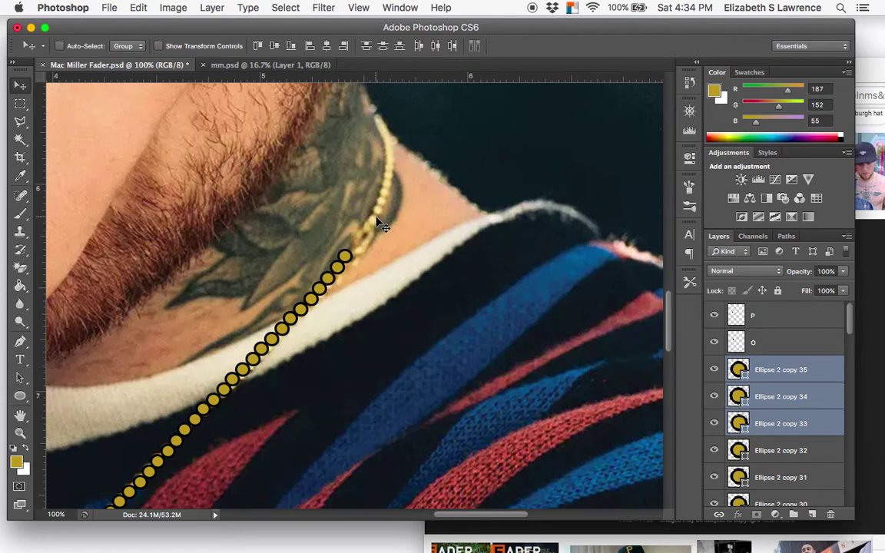
# - Duplicate the Ellipse 2 copy 33 to copy 35 beads, continue the chain past the clasp and rotate the copies about 5.5 degrees counterclockwise
pyautogui.rightClick(818, 396)
pyautogui.click(744, 159)
pyautogui.press('Return')
pyautogui.moveTo(395, 218); pyautogui.dragTo(409, 175)
pyautogui.press('super+t')
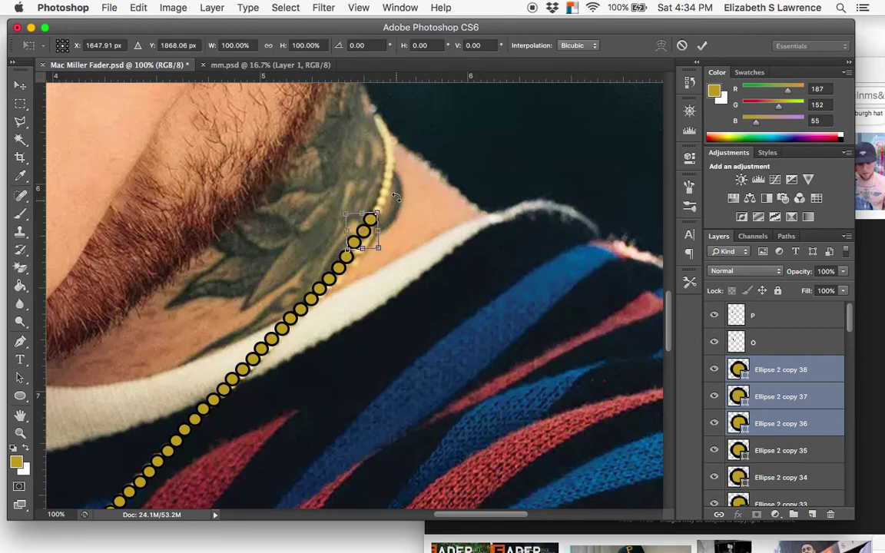
pyautogui.moveTo(401, 209); pyautogui.dragTo(395, 198)
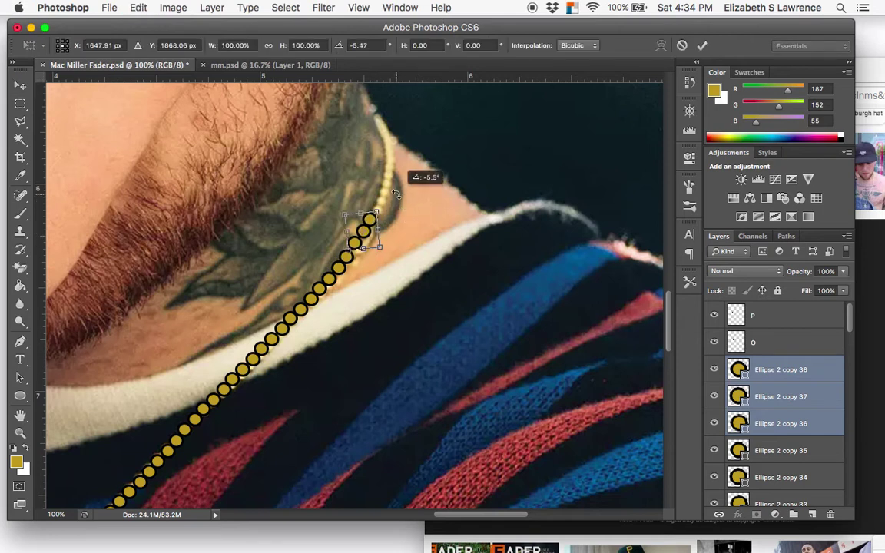
pyautogui.press('Return')
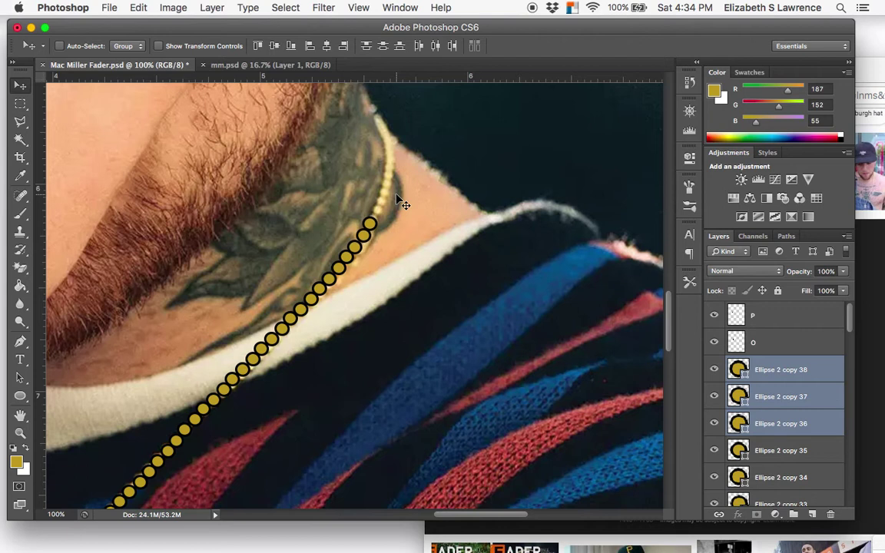
# - Duplicate the Ellipse 2 copy 36 to copy 38 beads, join them to the chain where it curves up the neck and nudge them slightly left
pyautogui.rightClick(780, 415)
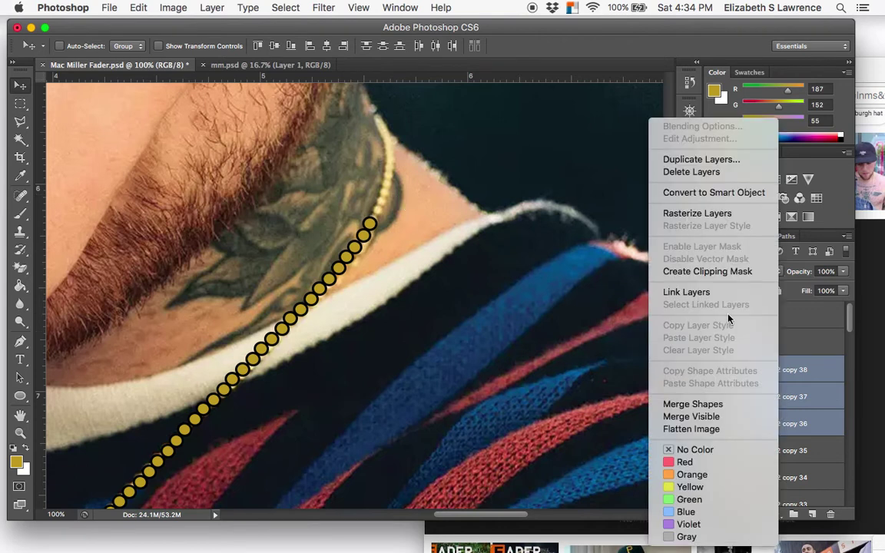
pyautogui.click(695, 159)
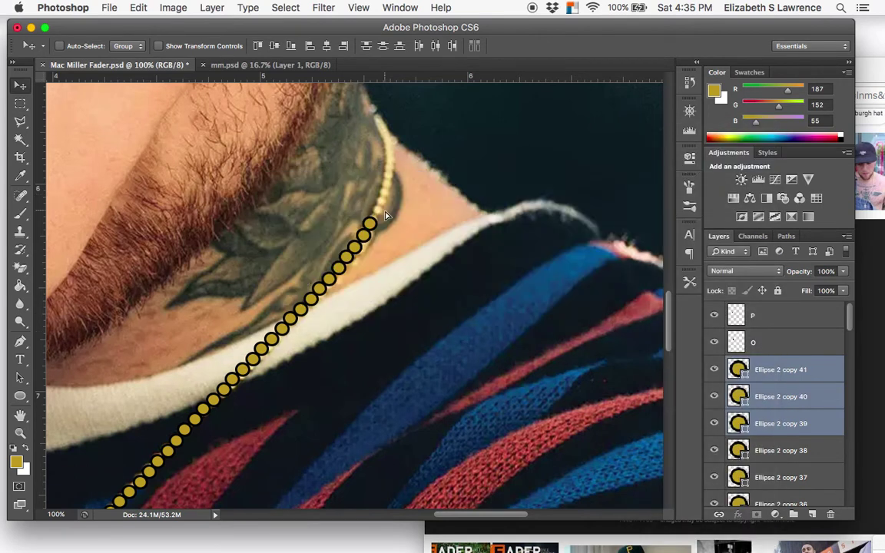
pyautogui.moveTo(400, 178); pyautogui.dragTo(413, 159)
pyautogui.hotkey('ctrl', 't')
pyautogui.press('Return')
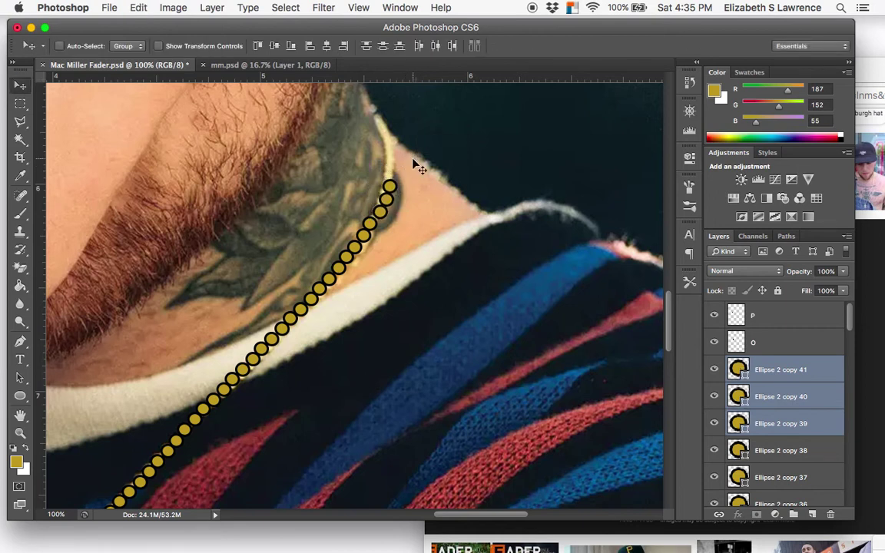
pyautogui.press('Left')
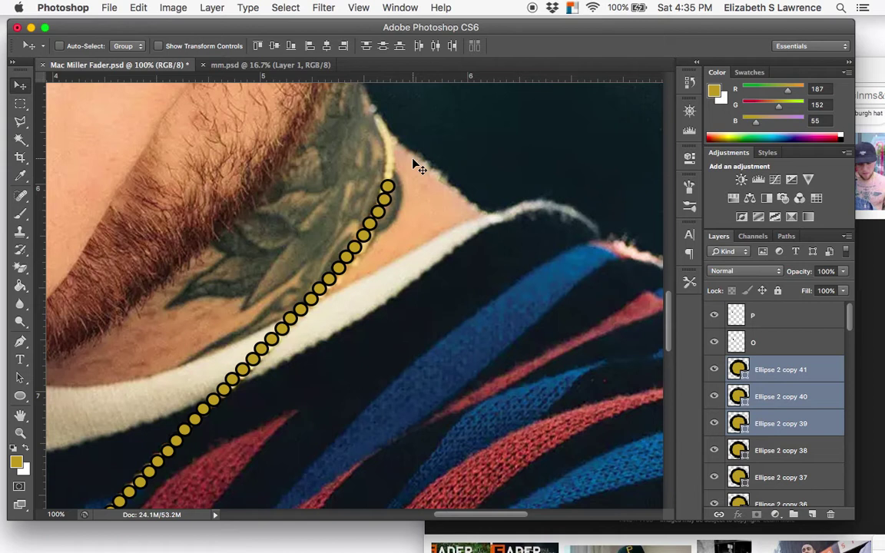
# - Duplicate the Ellipse 2 copy 39 to copy 41 beads and rotate the copies to follow the chain up to the neck's outer edge
pyautogui.rightClick(809, 396)
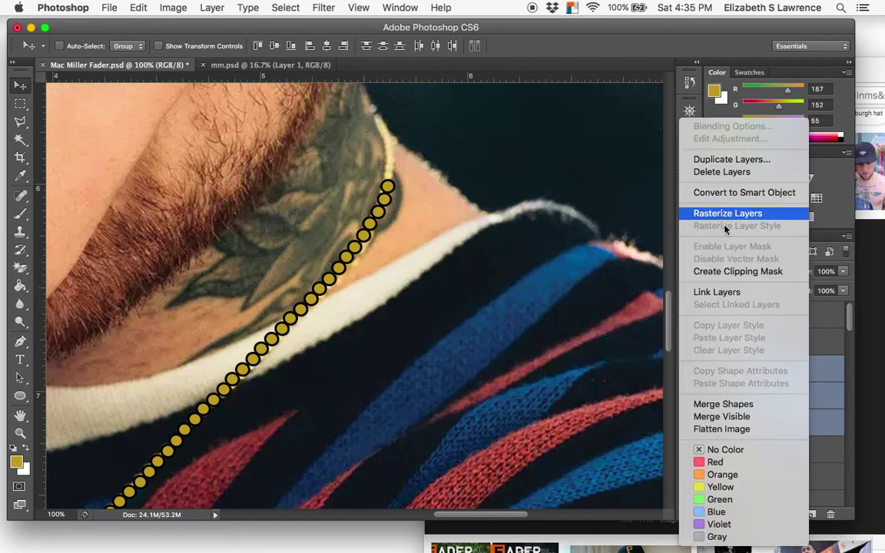
pyautogui.click(731, 161)
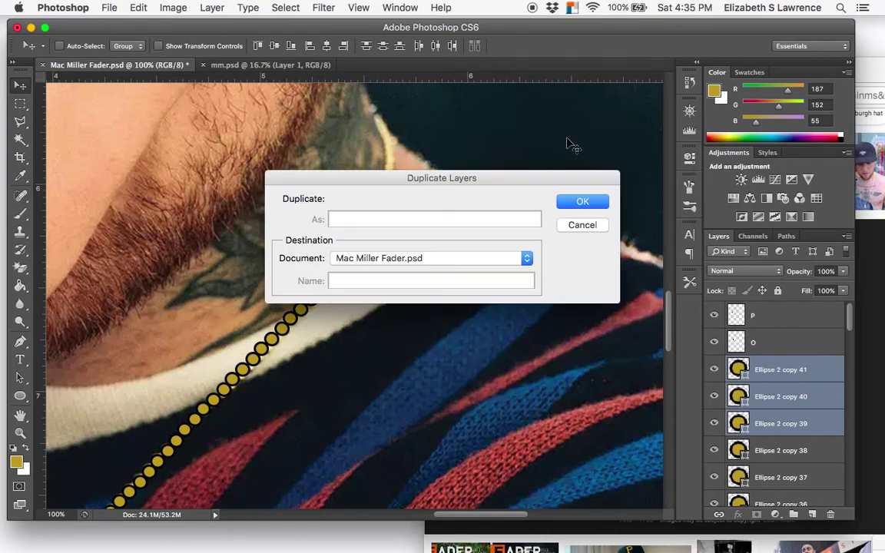
pyautogui.press('Return')
pyautogui.moveTo(415, 165)
pyautogui.mouseDown()
pyautogui.moveTo(418, 152)
pyautogui.moveTo(423, 170)
pyautogui.mouseUp()
pyautogui.hotkey('ctrl', 't')
pyautogui.moveTo(426, 117); pyautogui.dragTo(421, 114)
pyautogui.press('Return')
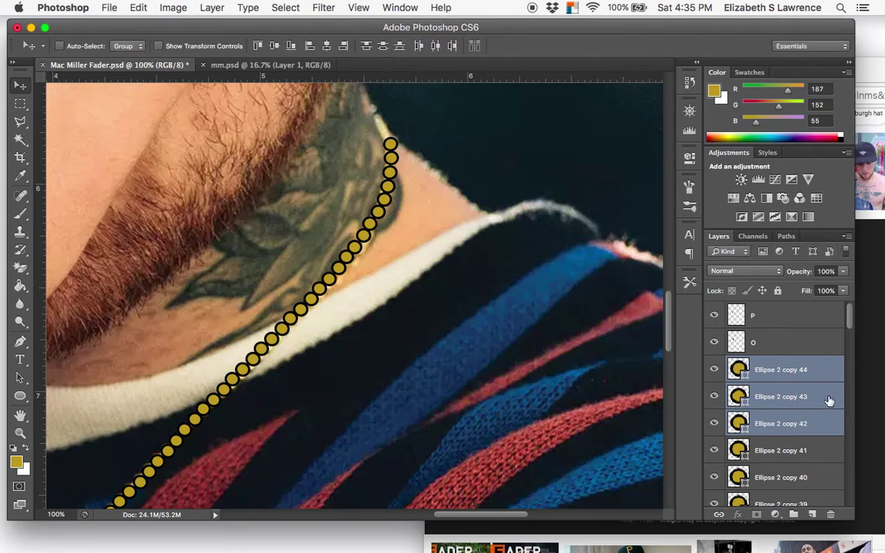
# - Hide the reference photo on Layer 1 to show the flat-colour neck and shirt
pyautogui.scroll(-15, 786, 443)
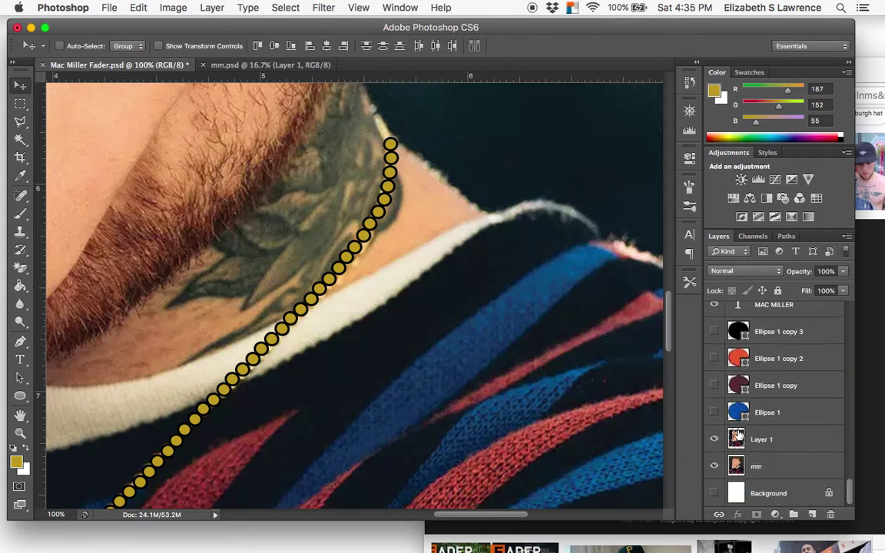
pyautogui.click(714, 444)
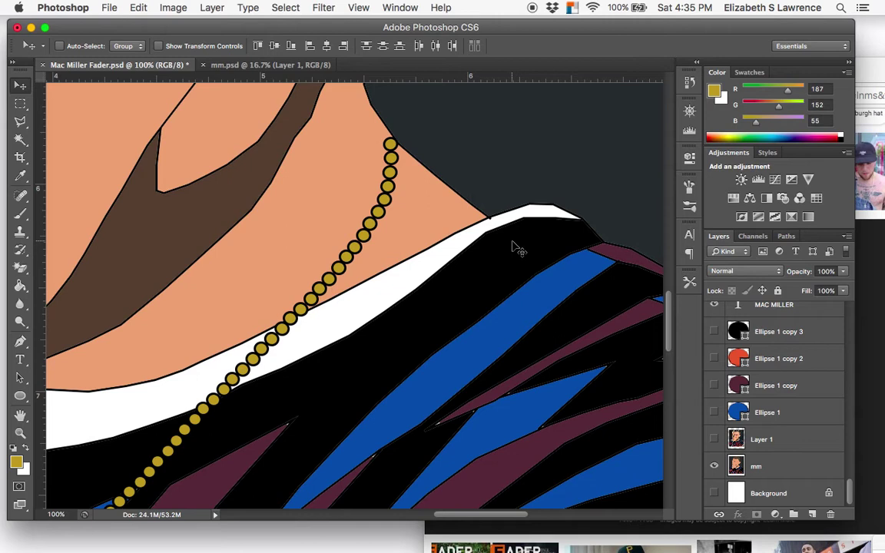
pyautogui.scroll(2, 519, 249)
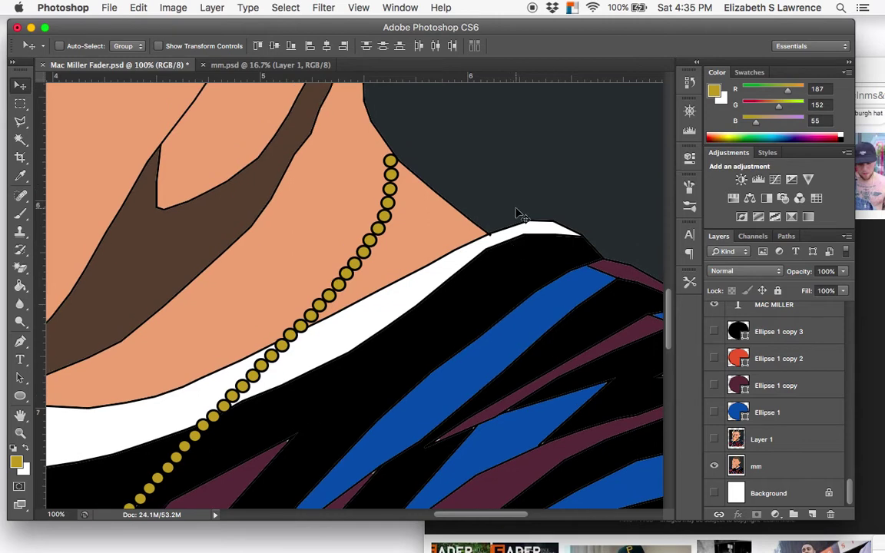
# - Duplicate the Ellipse 2 copy 44 bead and place the copy at the chain's upper end, overlapping the neck outline
pyautogui.scroll(15, 738, 369)
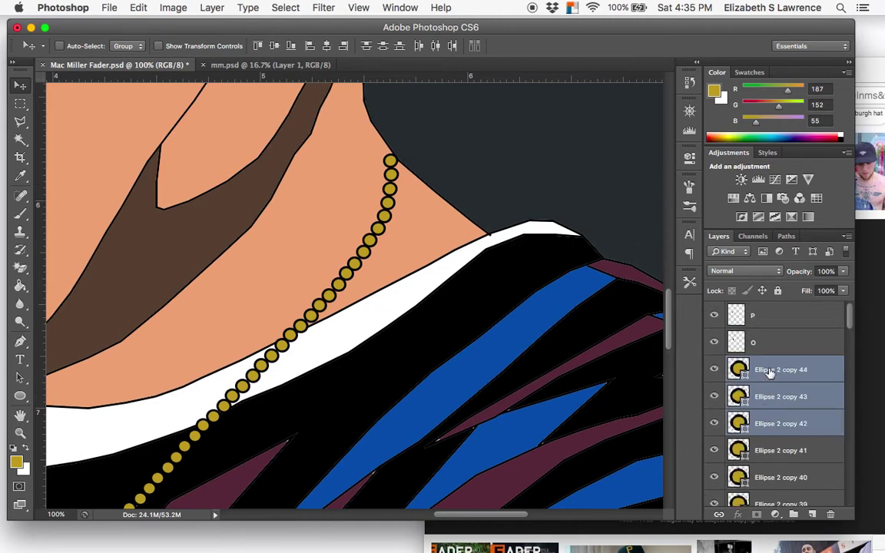
pyautogui.click(782, 371)
pyautogui.rightClick(782, 371)
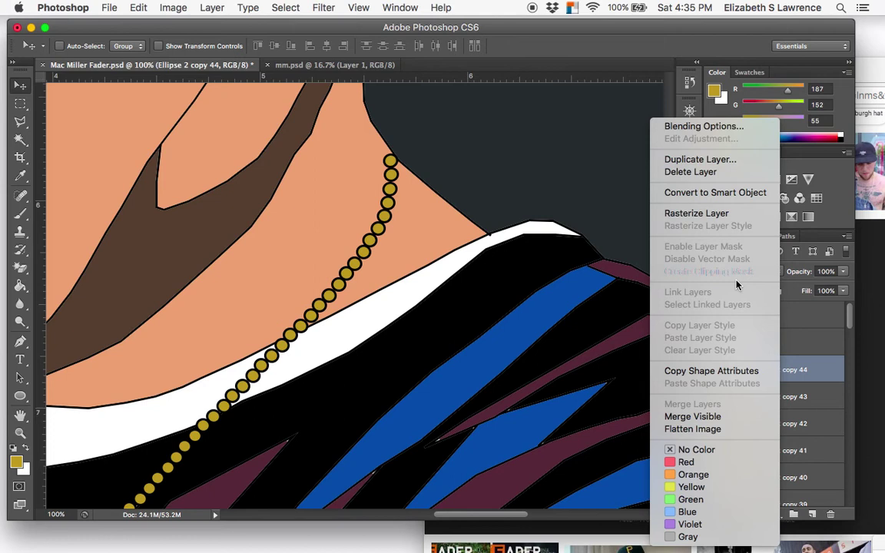
pyautogui.click(717, 159)
pyautogui.press('Return')
pyautogui.scroll(5, 433, 206)
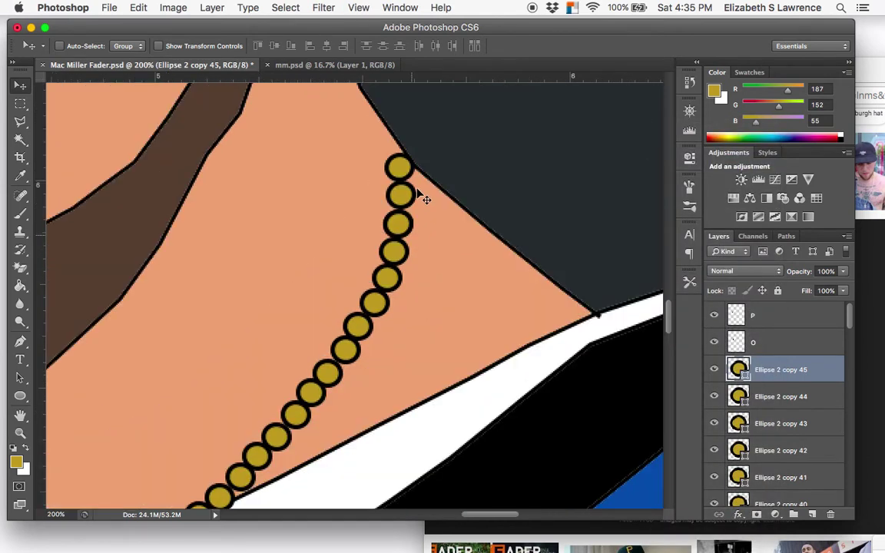
pyautogui.scroll(1, 425, 199)
pyautogui.moveTo(426, 160); pyautogui.dragTo(415, 143)
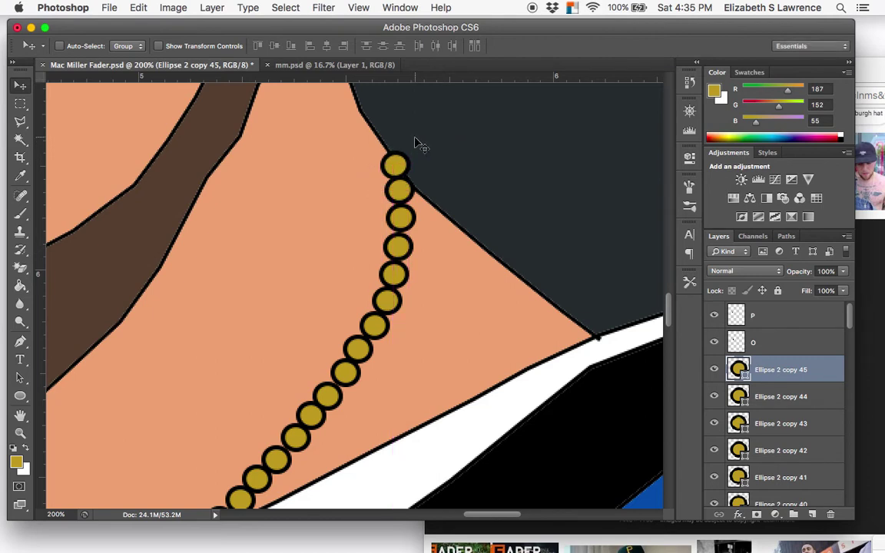
# - Select the part of the topmost bead beyond the neck outline with the Polygonal Lasso, rasterize the bead, erase that part and deselect
pyautogui.click(22, 126)
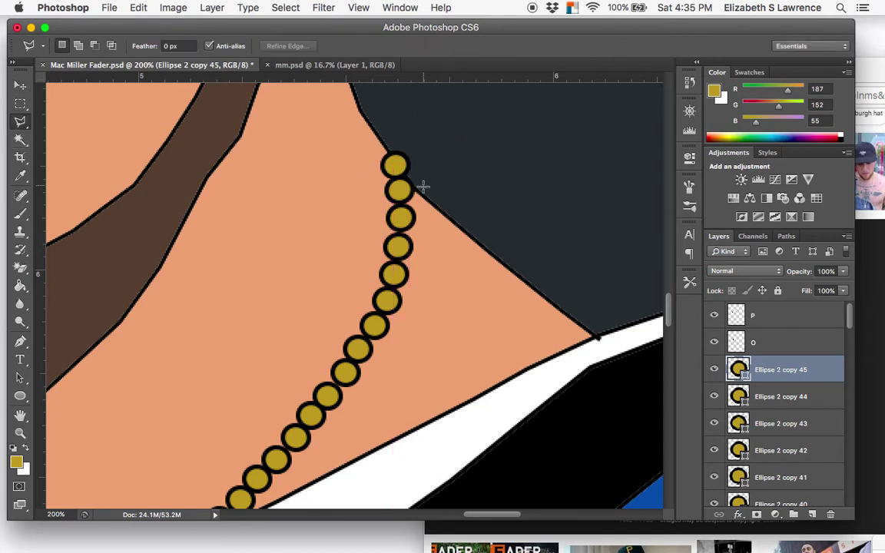
pyautogui.click(389, 147)
pyautogui.click(413, 182)
pyautogui.click(436, 145)
pyautogui.click(391, 151)
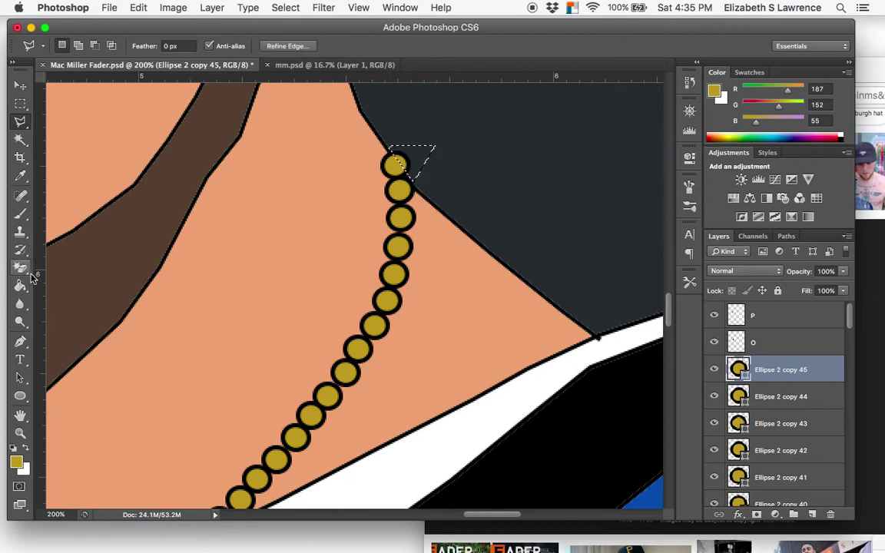
pyautogui.click(20, 267)
pyautogui.click(425, 154)
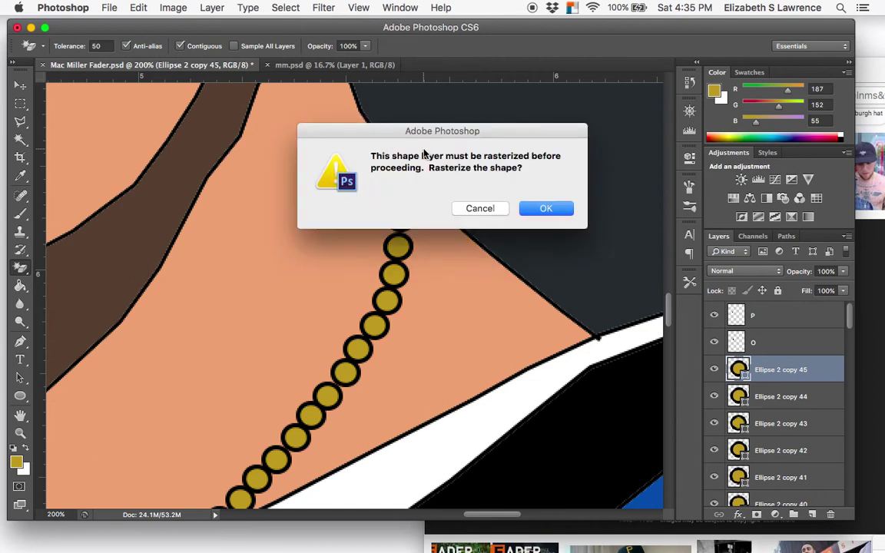
pyautogui.press('Return')
pyautogui.press('super+d')
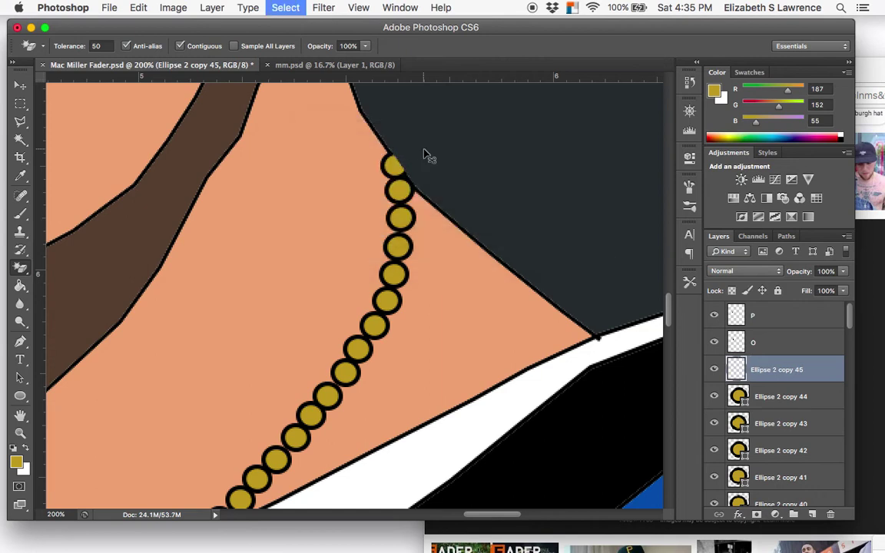
# - Duplicate the Ellipse 2 copy 42 to copy 44 beads for the necklace strand on the watch side
pyautogui.press('super+minus')
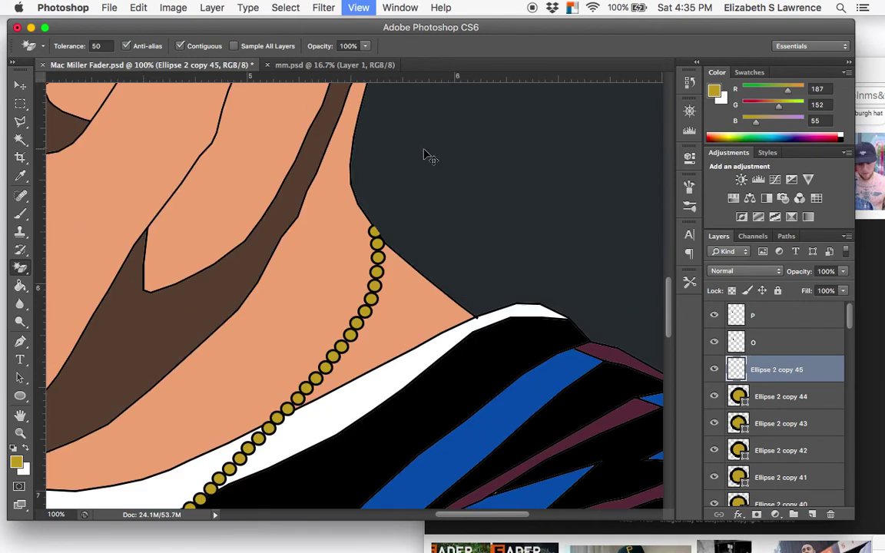
pyautogui.scroll(-5, 441, 222)
pyautogui.scroll(-5, 440, 222)
pyautogui.hscroll(-5, 440, 222)
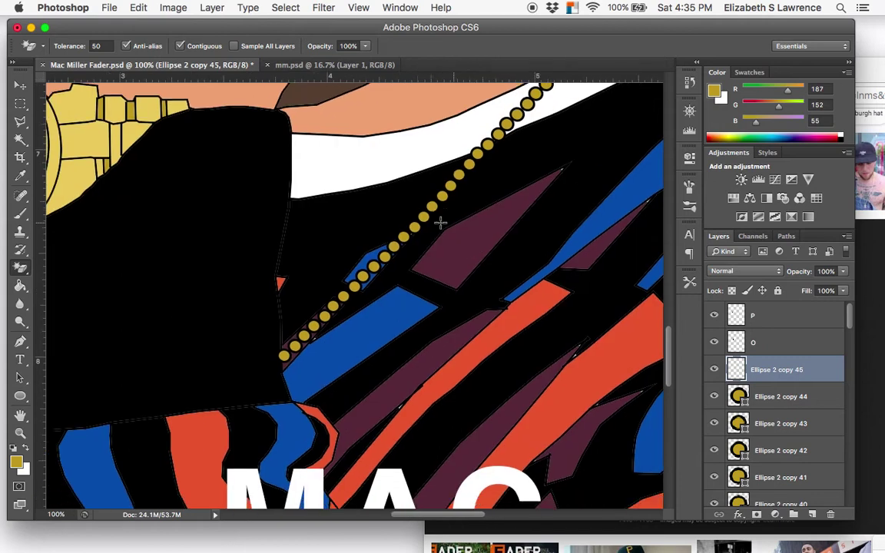
pyautogui.hscroll(-5, 441, 222)
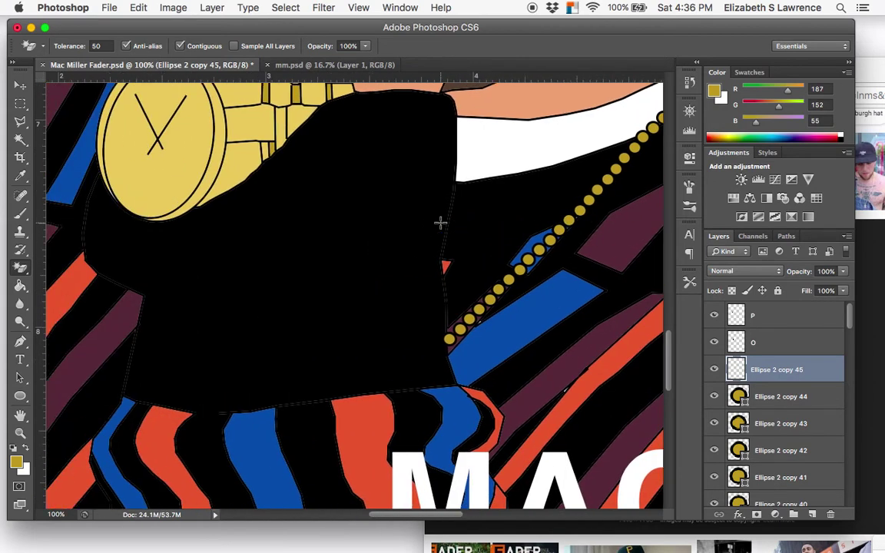
pyautogui.press('super+minus')
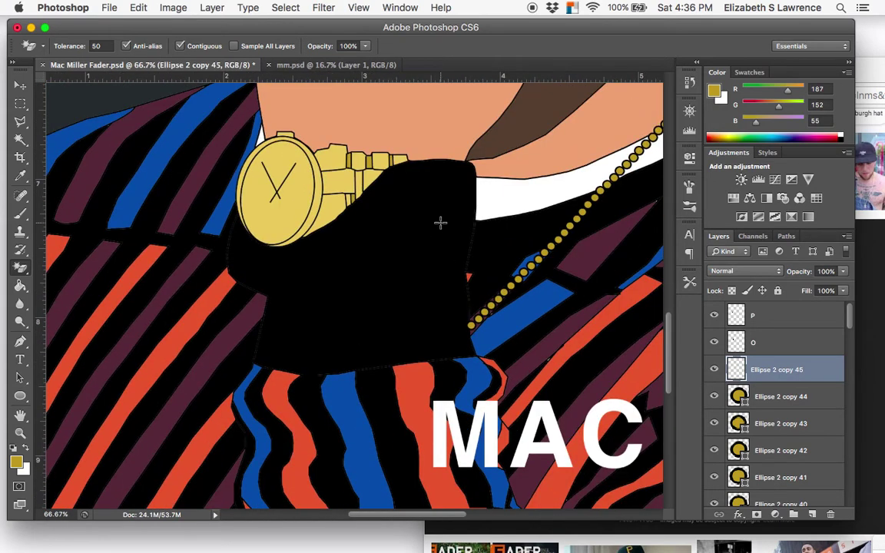
pyautogui.click(773, 406)
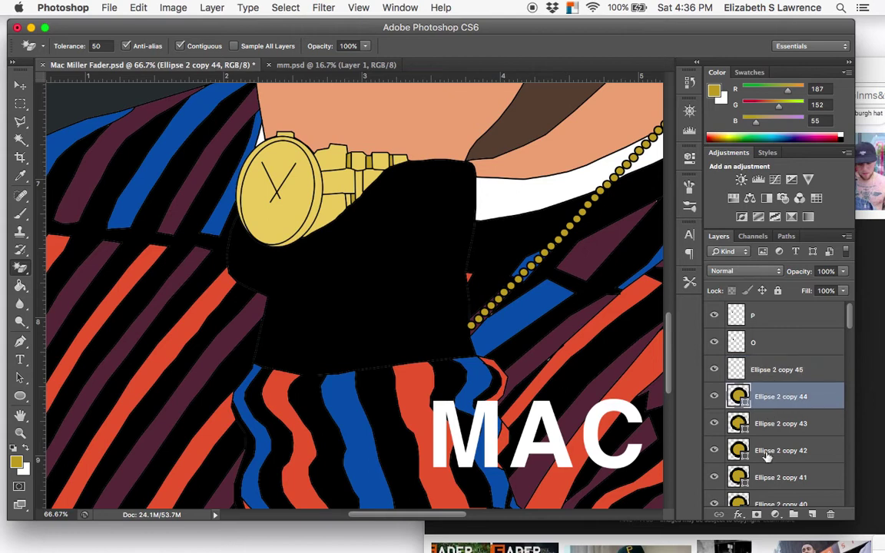
pyautogui.keyDown('shift'); pyautogui.click(766, 455); pyautogui.keyUp('shift')
pyautogui.rightClick(766, 455)
pyautogui.click(718, 161)
pyautogui.click(585, 200)
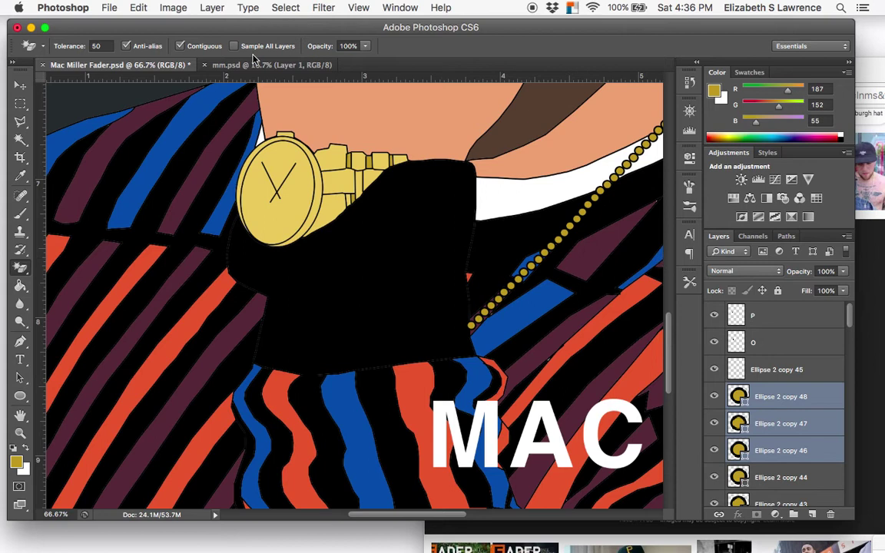
# - Show the Layer 1 reference photo and move the three bead copies onto the chain just below the cuff under the watch
pyautogui.click(20, 84)
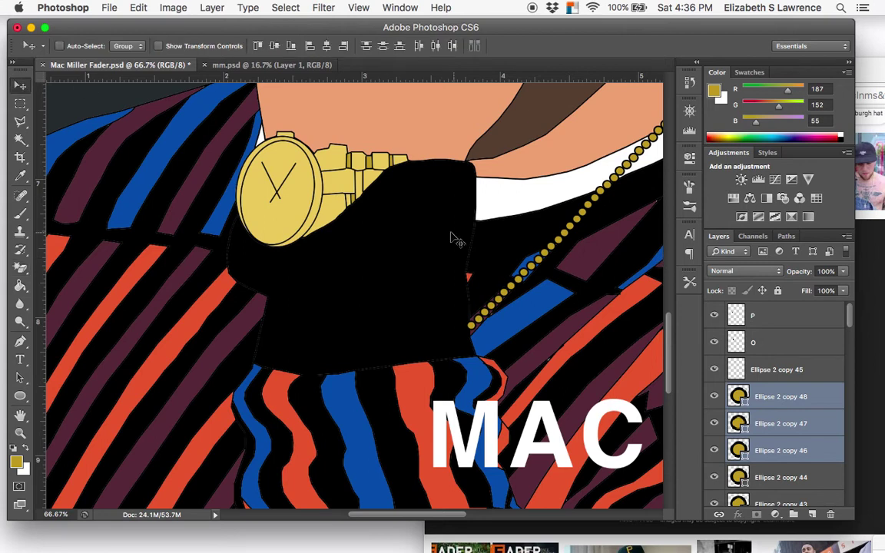
pyautogui.moveTo(453, 323); pyautogui.dragTo(181, 311)
pyautogui.moveTo(268, 140); pyautogui.dragTo(175, 278)
pyautogui.scroll(-15, 768, 336)
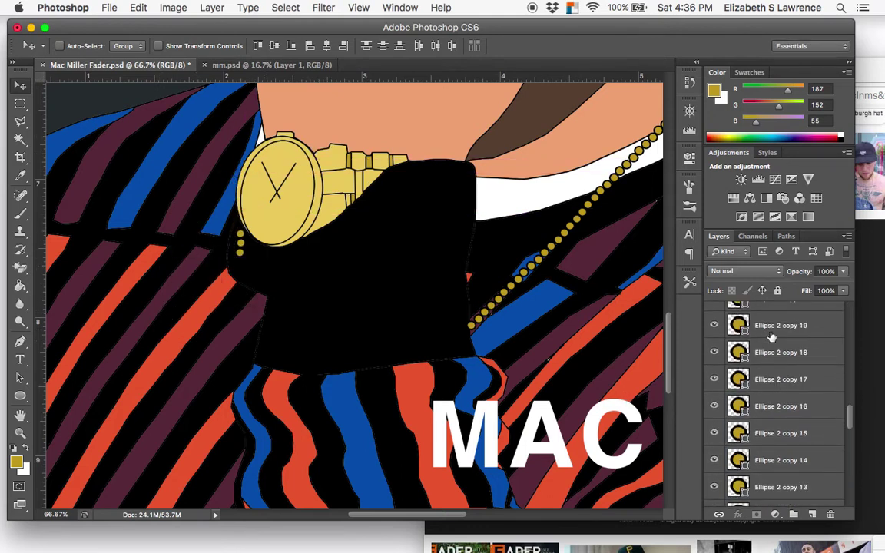
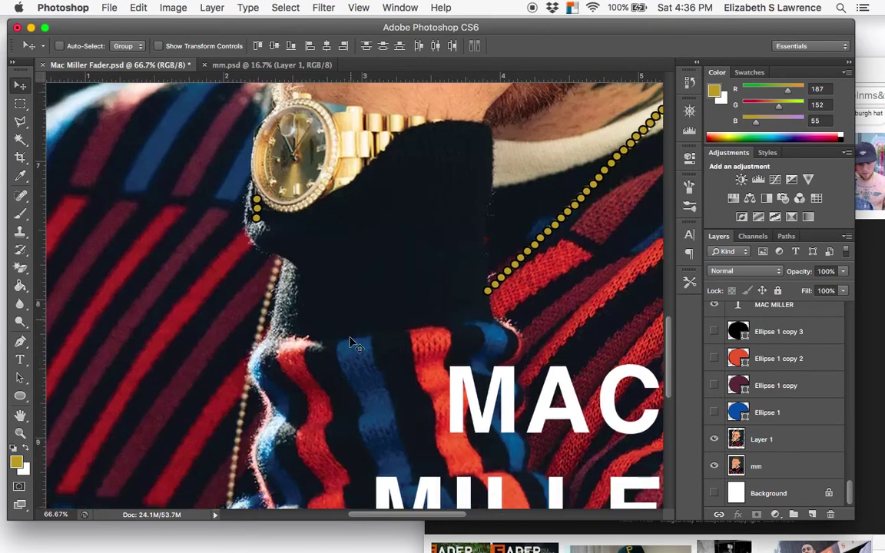
pyautogui.moveTo(247, 201); pyautogui.dragTo(289, 281)
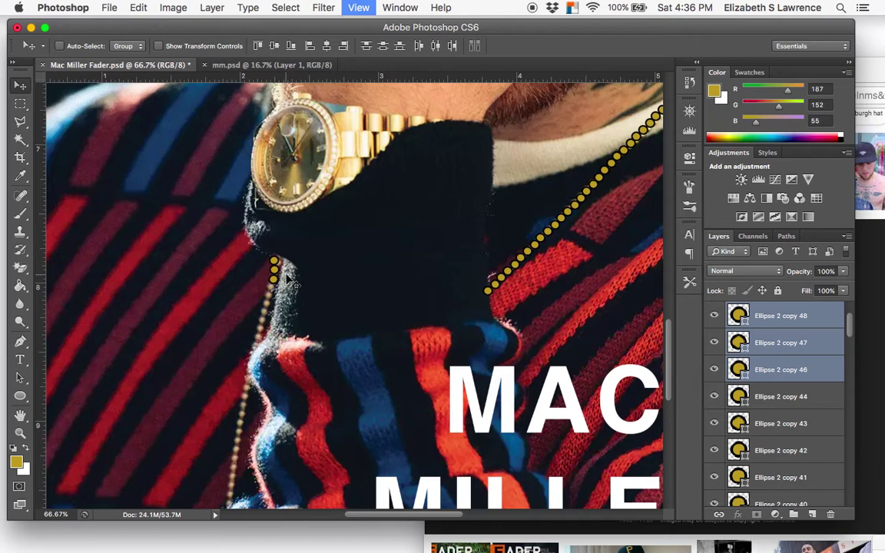
# - Rotate the three beads about 12 degrees clockwise to follow the chain and nudge the lowest bead slightly to the right
pyautogui.press('super+plus')
pyautogui.press('super+t')
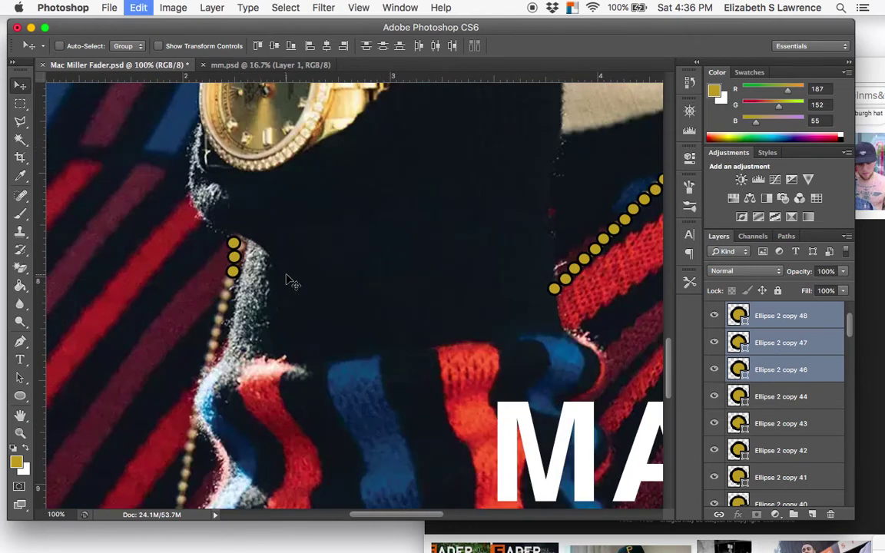
pyautogui.moveTo(273, 235); pyautogui.dragTo(285, 252)
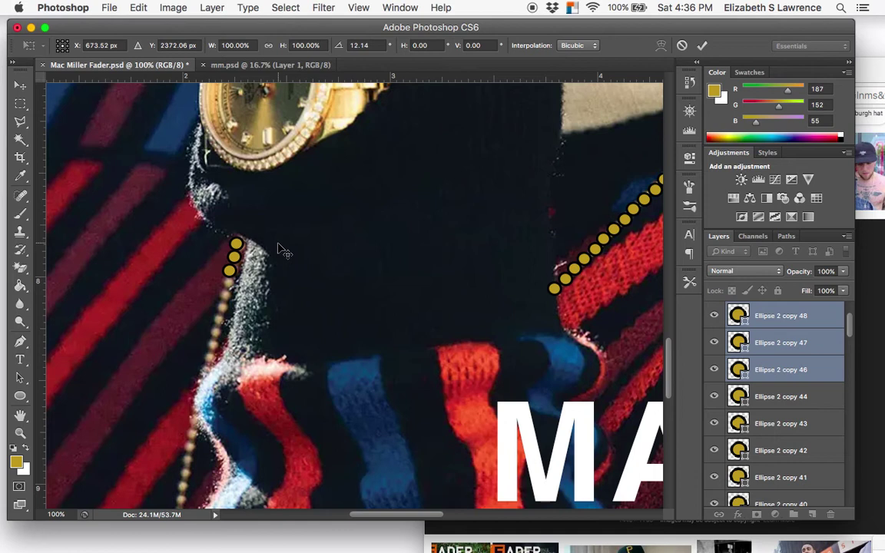
pyautogui.press('Return')
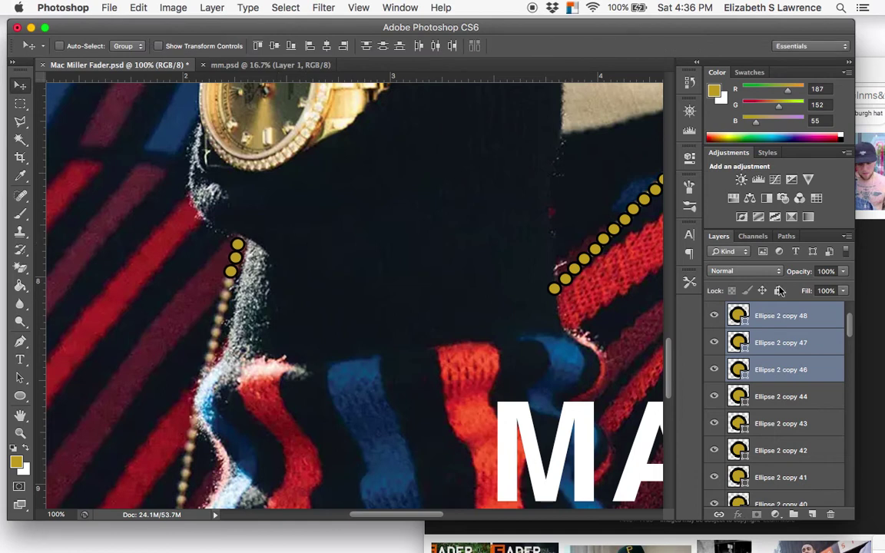
pyautogui.click(786, 330)
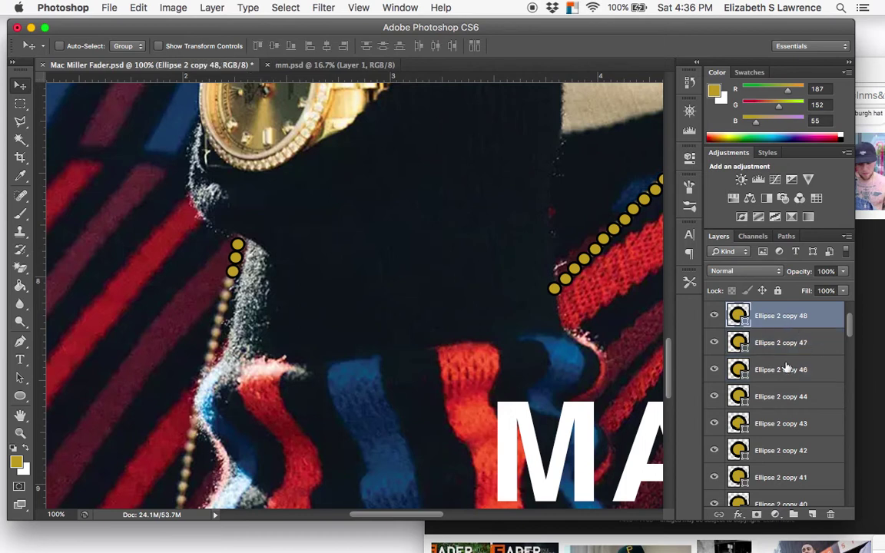
# - Duplicate the Ellipse 2 copy 46 to copy 48 beads within the same document
pyautogui.click(787, 369)
pyautogui.keyDown('shift'); pyautogui.click(786, 325); pyautogui.keyUp('shift')
pyautogui.rightClick(785, 325)
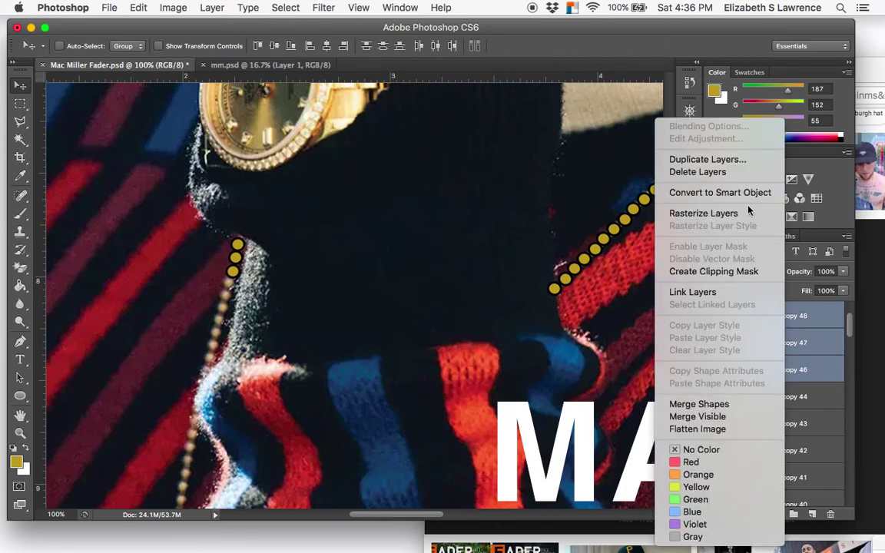
pyautogui.click(691, 157)
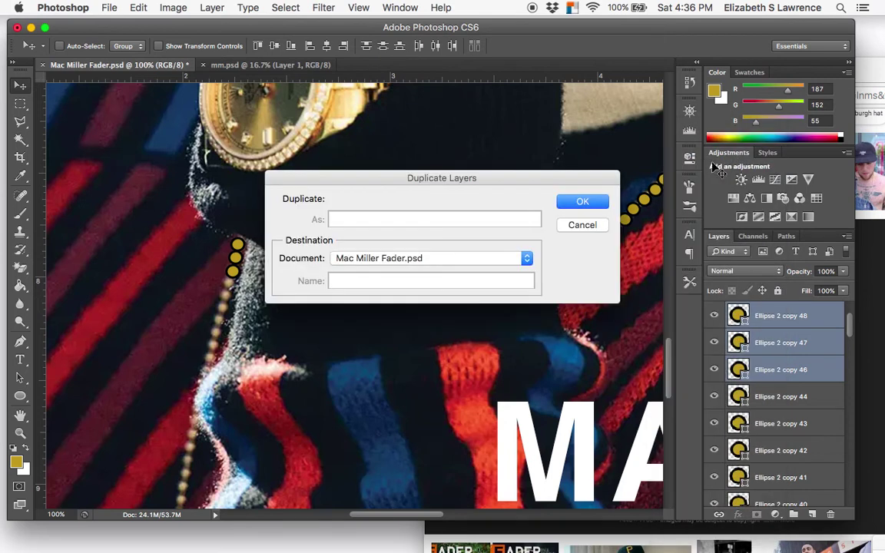
pyautogui.press('Return')
# - Place the three new bead copies on the photographed chain directly below the existing three, following its slant
pyautogui.scroll(-2, 441, 266)
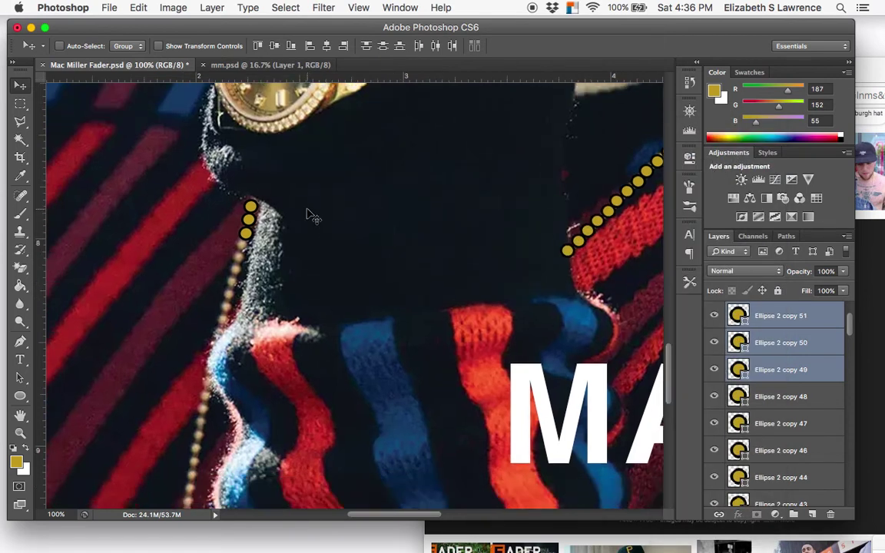
pyautogui.moveTo(263, 251); pyautogui.dragTo(247, 275)
pyautogui.moveTo(282, 265); pyautogui.dragTo(311, 254)
pyautogui.press('super+t')
pyautogui.press('Return')
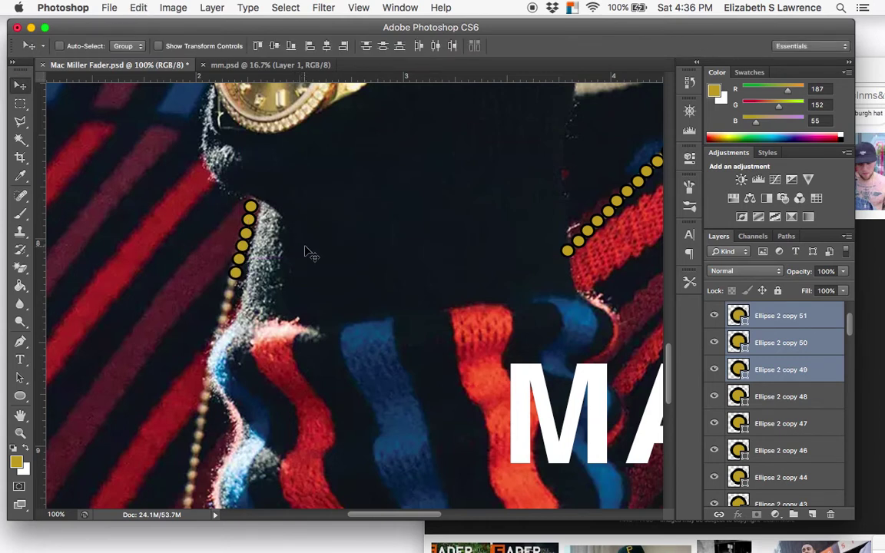
# - Duplicate the three selected beads again and move the copies down the chain to extend the strand to the sleeve's corner
pyautogui.rightClick(757, 316)
pyautogui.click(667, 159)
pyautogui.press('Return')
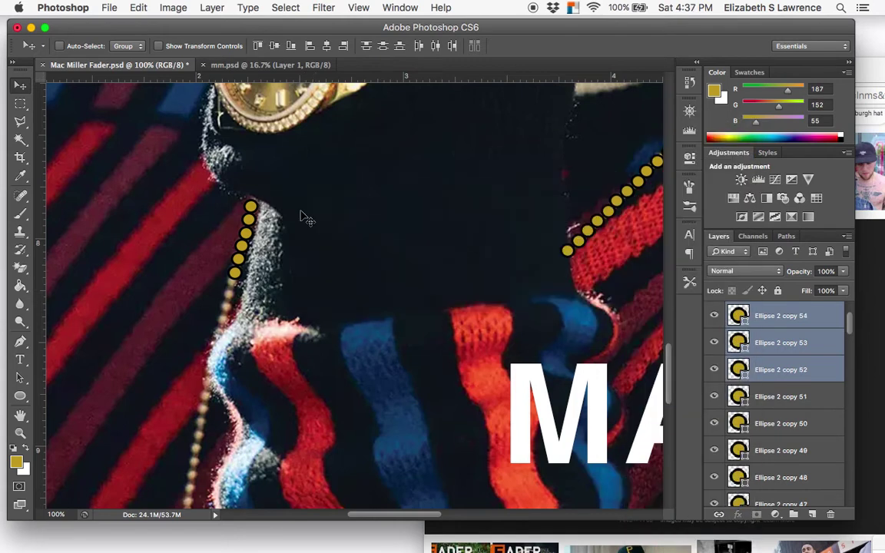
pyautogui.moveTo(252, 270); pyautogui.dragTo(240, 312)
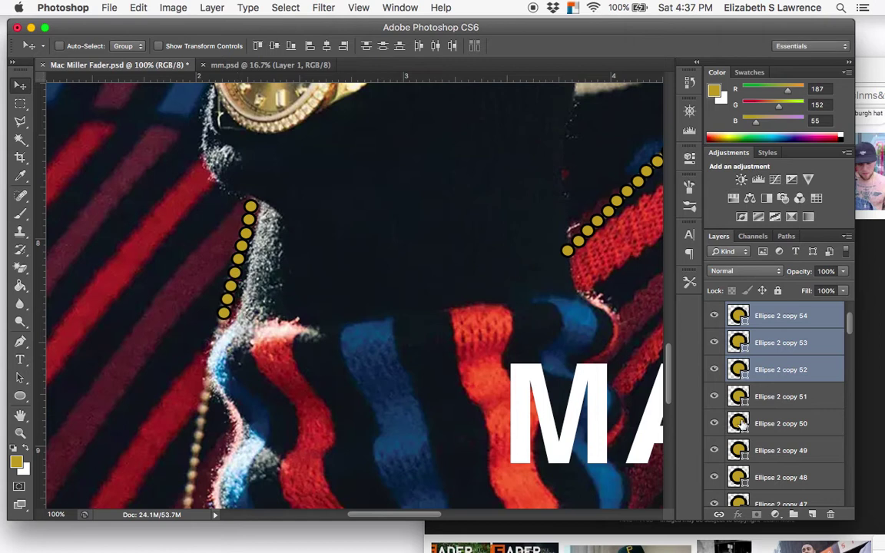
# - Hide the Layer 1 reference photo to reveal the flat-colour artwork under the beads
pyautogui.scroll(-4, 547, 319)
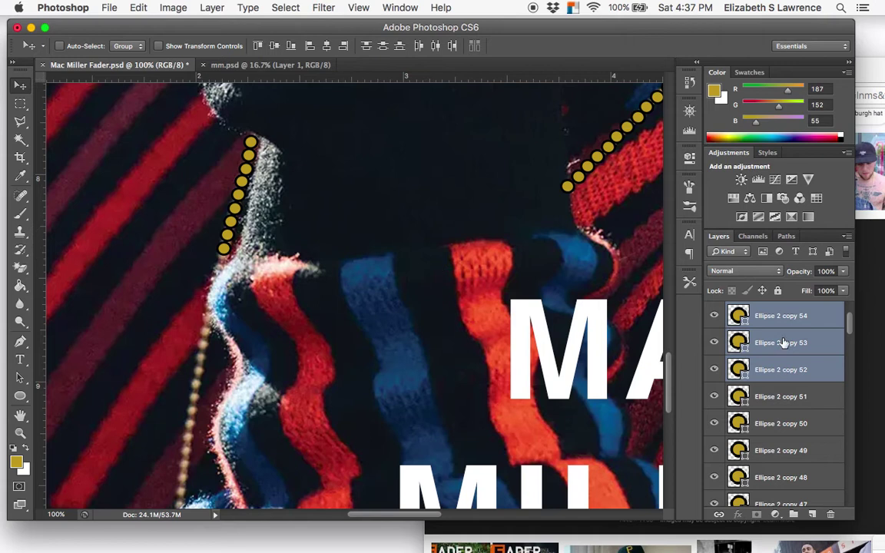
pyautogui.scroll(-20, 782, 343)
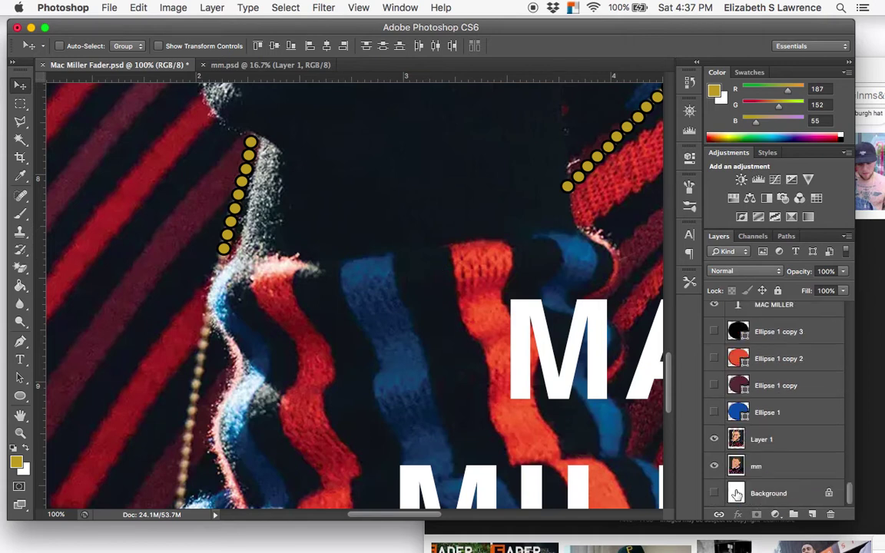
pyautogui.click(716, 439)
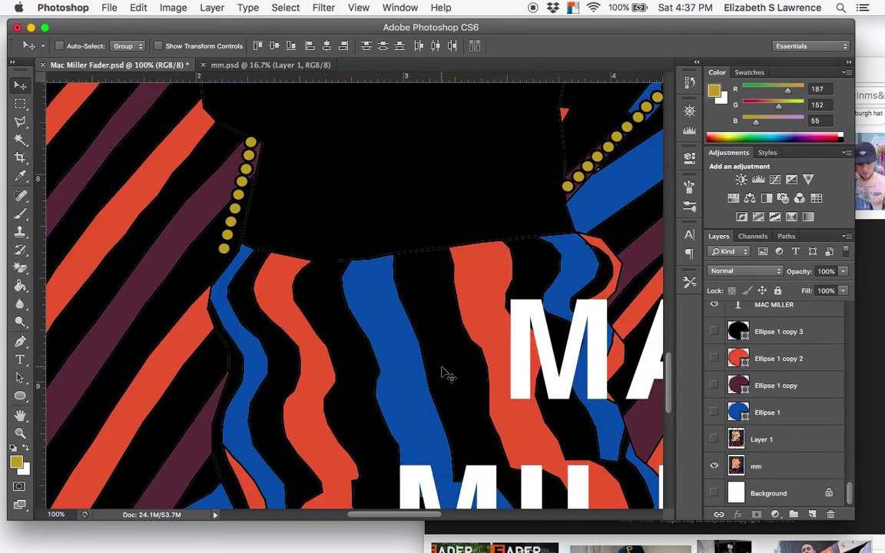
pyautogui.scroll(20, 782, 370)
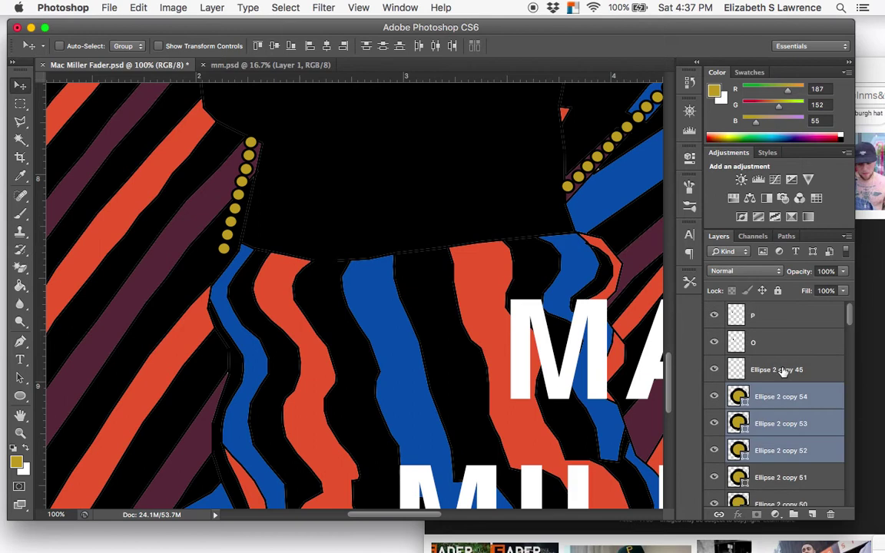
pyautogui.click(790, 425)
pyautogui.click(787, 398)
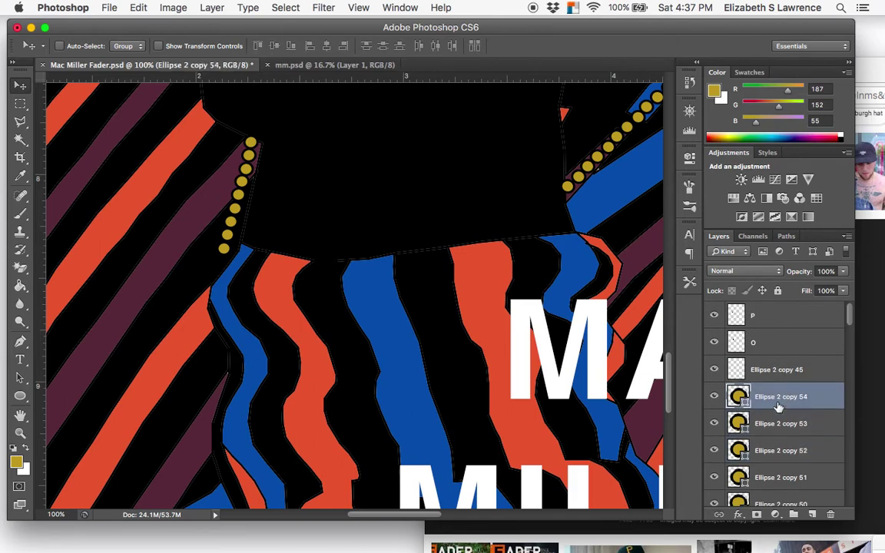
pyautogui.keyDown('shift'); pyautogui.click(776, 450); pyautogui.keyUp('shift')
pyautogui.doubleClick(776, 450)
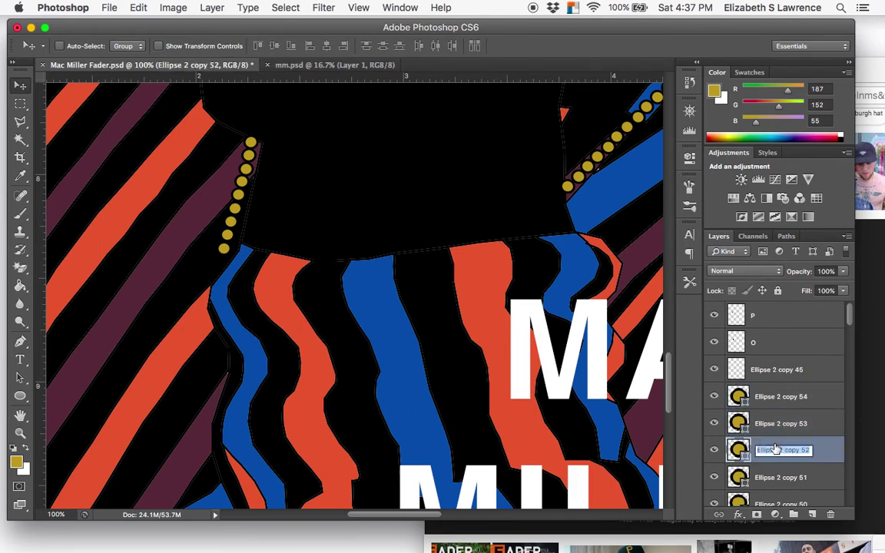
pyautogui.press('Return')
pyautogui.click(798, 405)
pyautogui.keyDown('shift'); pyautogui.click(785, 444); pyautogui.keyUp('shift')
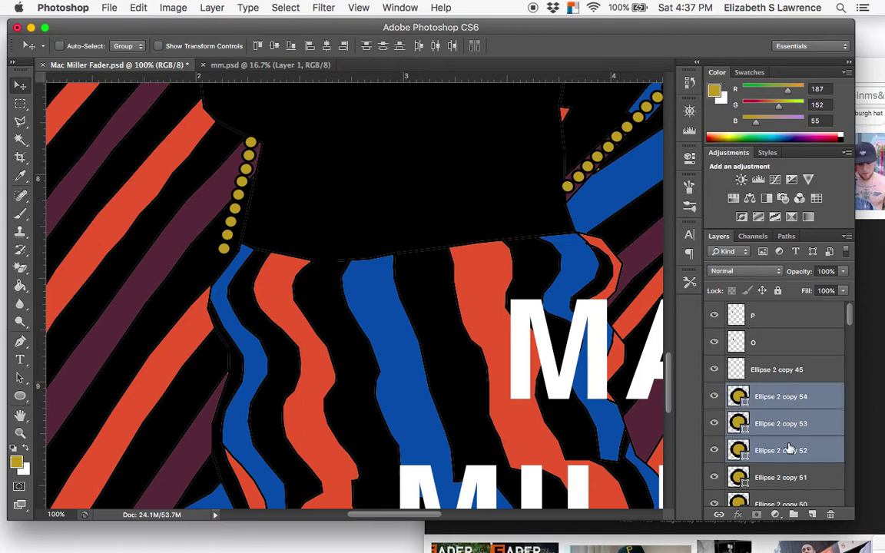
pyautogui.doubleClick(785, 443)
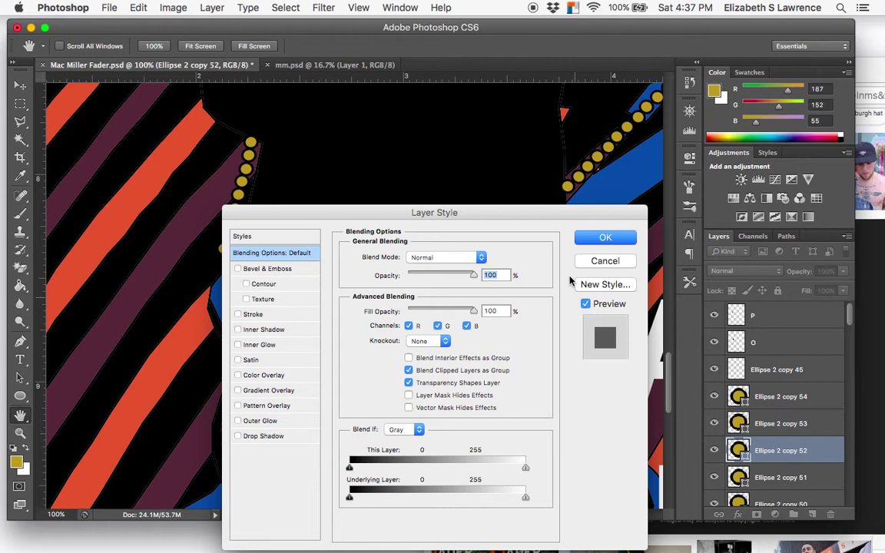
pyautogui.press('Escape')
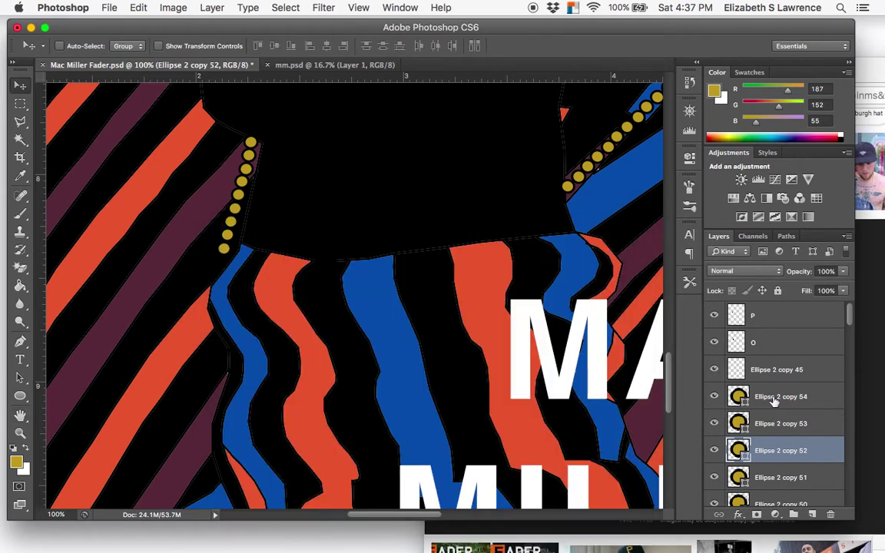
# - Duplicate the Ellipse 2 copy 52 to copy 54 beads within the same document
pyautogui.click(775, 398)
pyautogui.keyDown('shift'); pyautogui.click(770, 448); pyautogui.keyUp('shift')
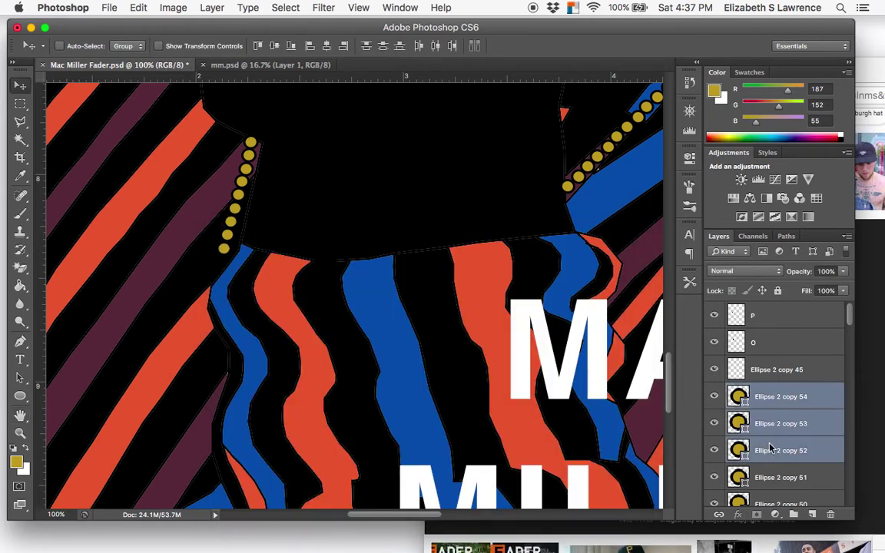
pyautogui.rightClick(771, 448)
pyautogui.click(588, 157)
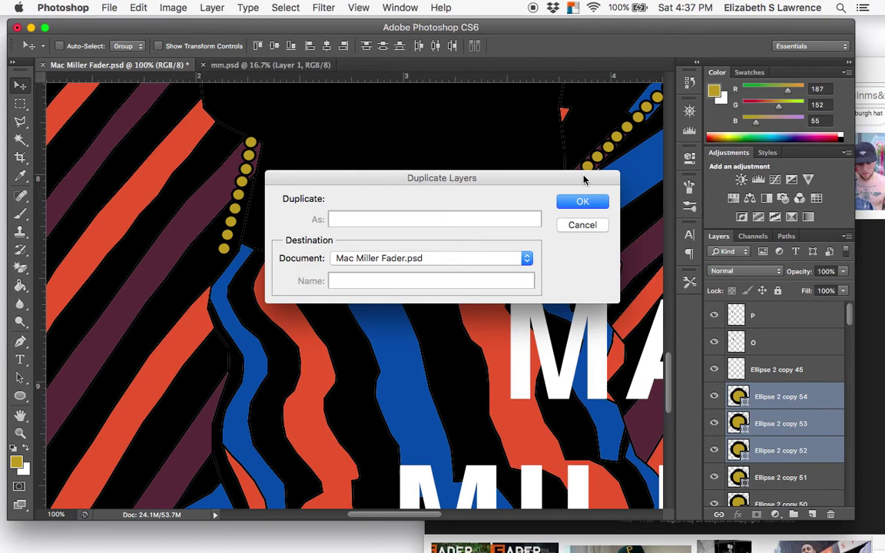
pyautogui.click(580, 202)
# - Move the three copies below the strand's last bead and nudge them into even spacing beside the blue stripe
pyautogui.moveTo(224, 278); pyautogui.dragTo(244, 271)
pyautogui.press('Down')
pyautogui.press('Down')
pyautogui.press('Down')
pyautogui.press('Down')
pyautogui.press('Down')
pyautogui.press('Down')
pyautogui.press('Down')
pyautogui.press('Down')
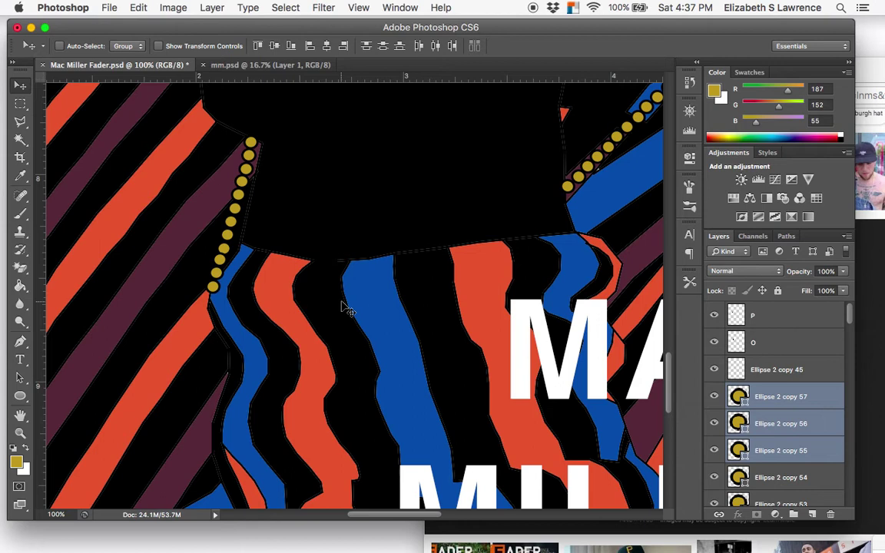
pyautogui.press('Up')
pyautogui.press('Up')
pyautogui.press('Up')
# - Delete the lowest bead, Ellipse 2 copy 57, and send Ellipse 2 copy 56 one level down below copy 55
pyautogui.click(715, 397)
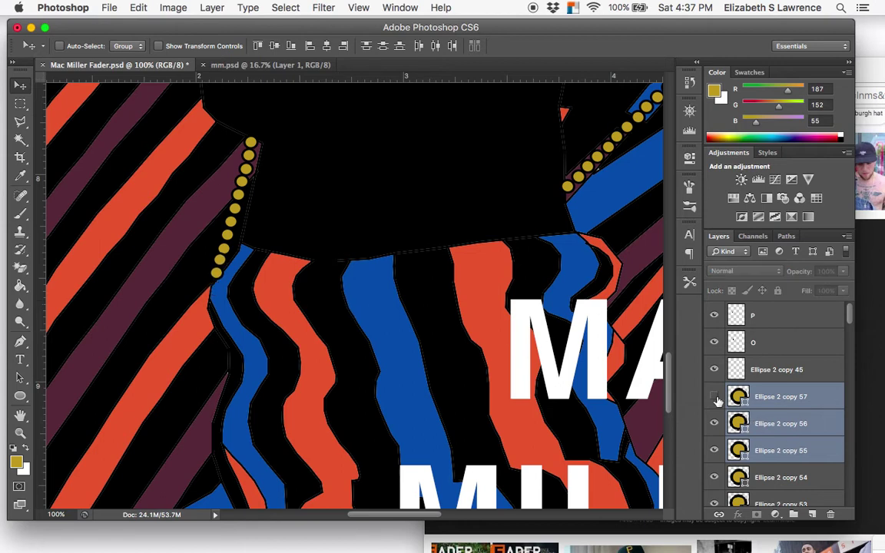
pyautogui.click(760, 403)
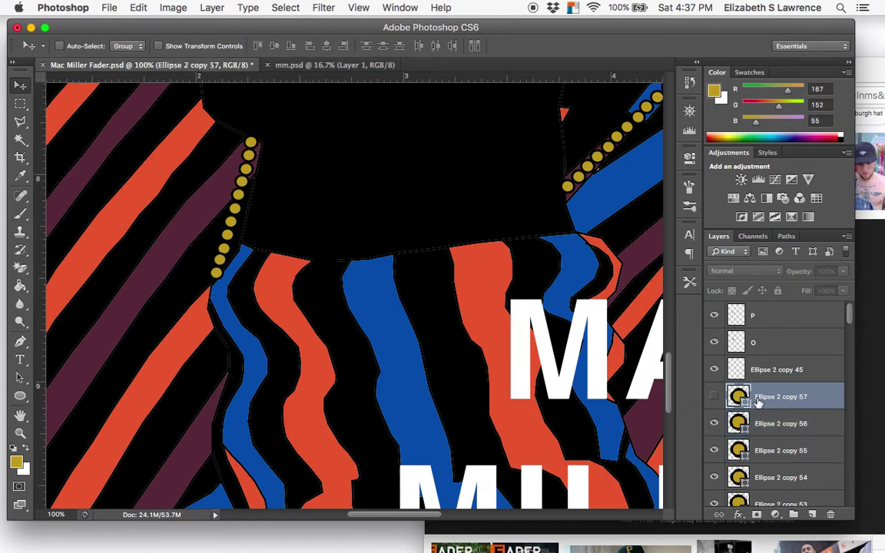
pyautogui.press('Delete')
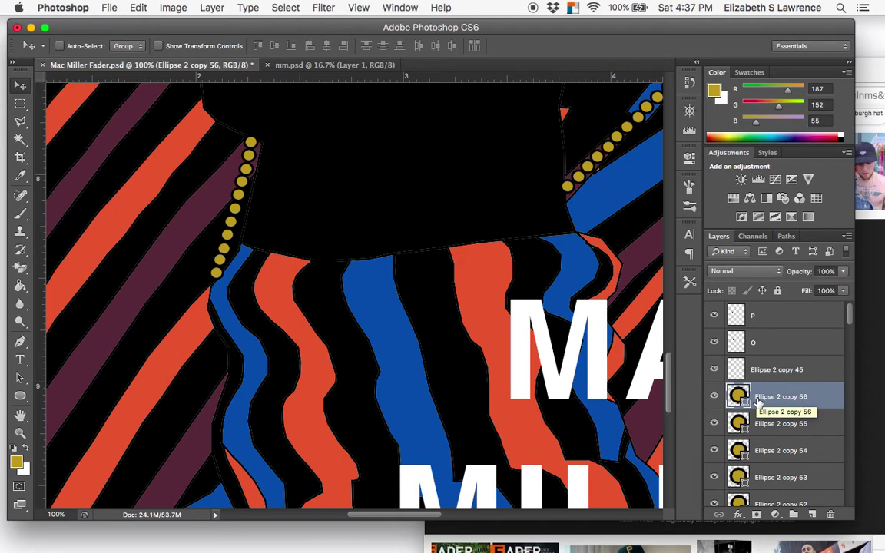
pyautogui.press('super+bracketleft')
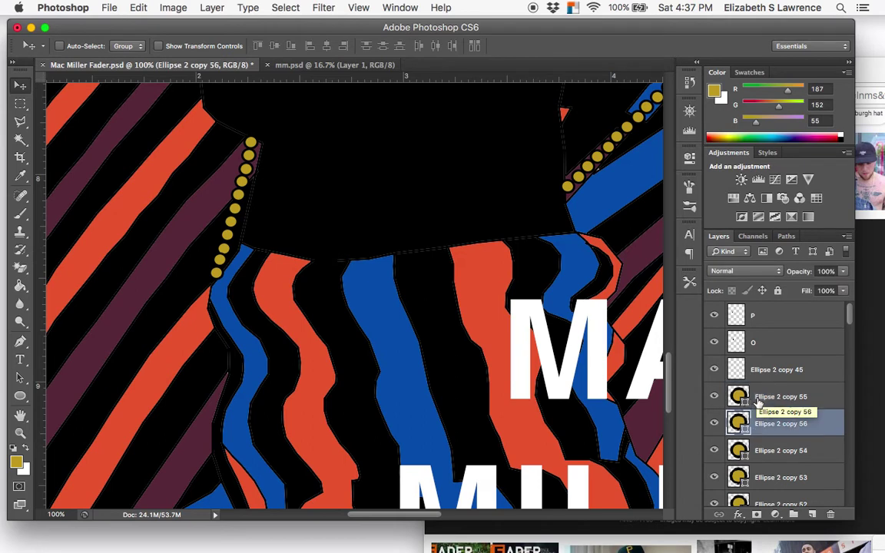
# - Select the part of Ellipse 2 copy 56 overlapping the blue stripe with the Polygonal Lasso, rasterize the bead, erase that part and deselect
pyautogui.press('super+minus')
pyautogui.press('super+equal')
pyautogui.press('super+equal')
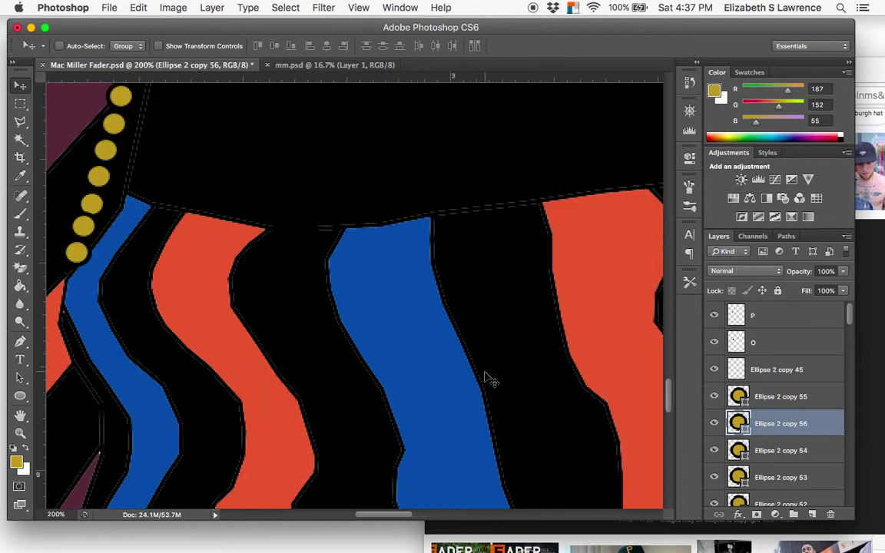
pyautogui.click(19, 120)
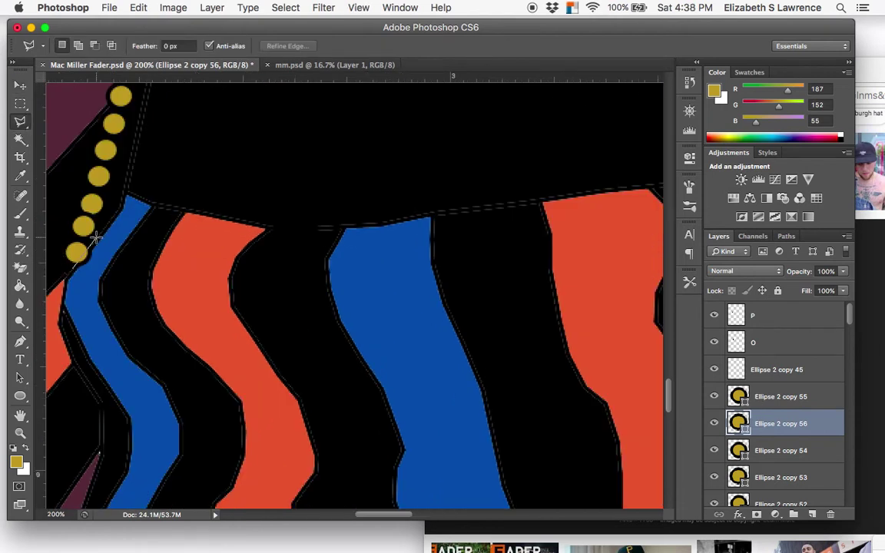
pyautogui.click(95, 241)
pyautogui.click(113, 258)
pyautogui.click(90, 292)
pyautogui.click(73, 275)
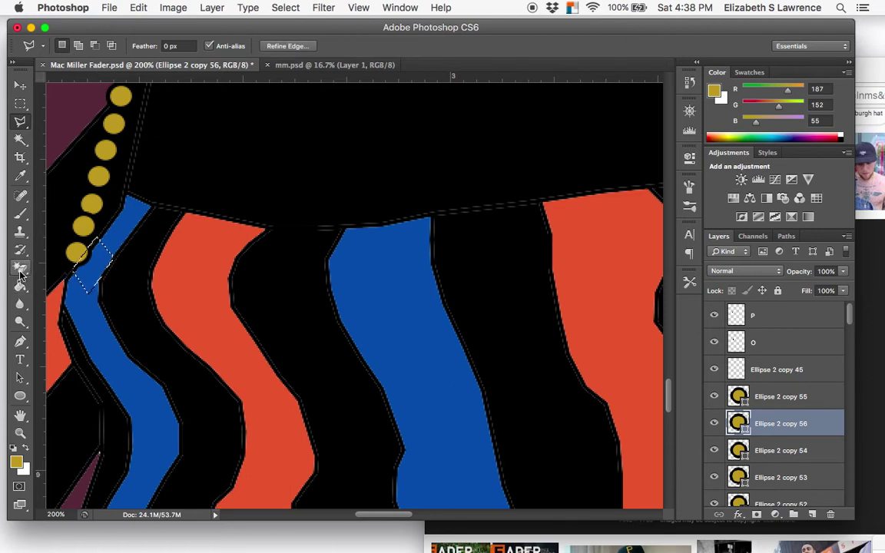
pyautogui.press('e')
pyautogui.click(79, 272)
pyautogui.press('Return')
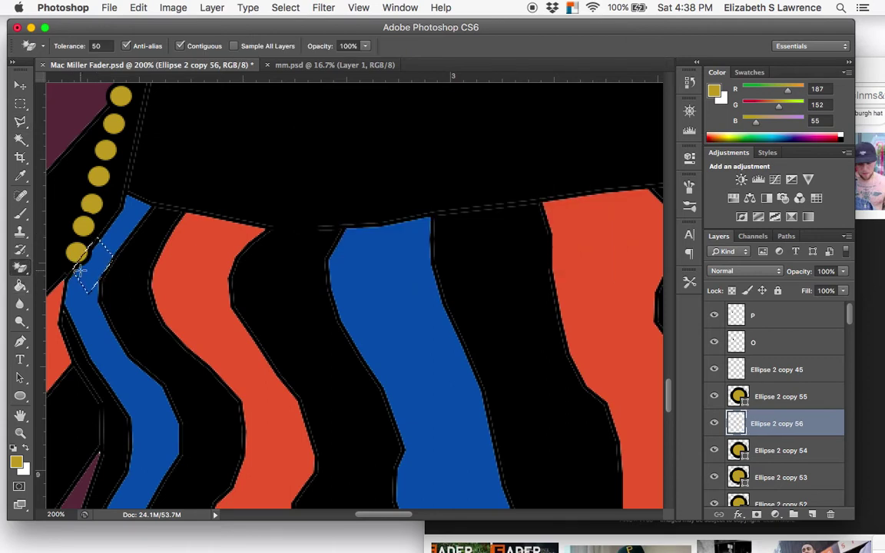
pyautogui.hotkey('ctrl', 'd')
# - Identify the Ellipse 2 copy 52 to copy 54 beads by toggling their visibility, and duplicate those three layers
pyautogui.scroll(-2, 760, 401)
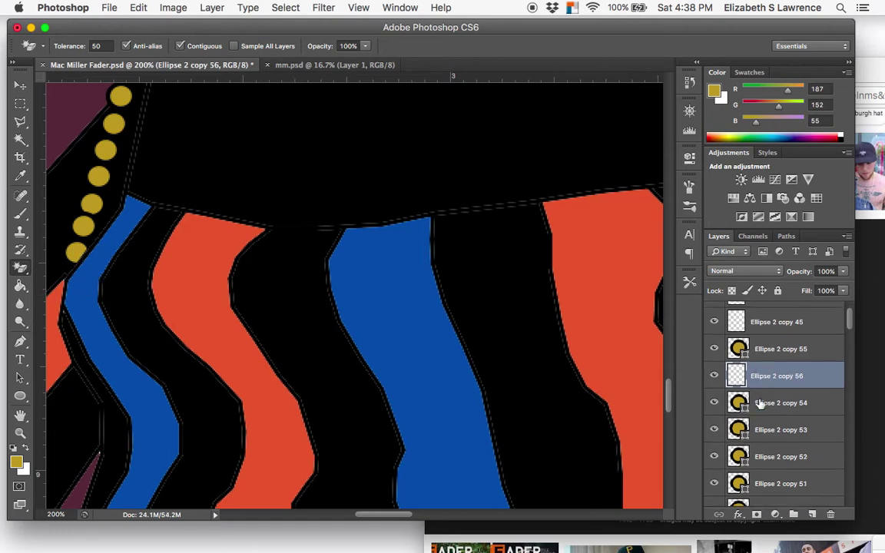
pyautogui.click(715, 390)
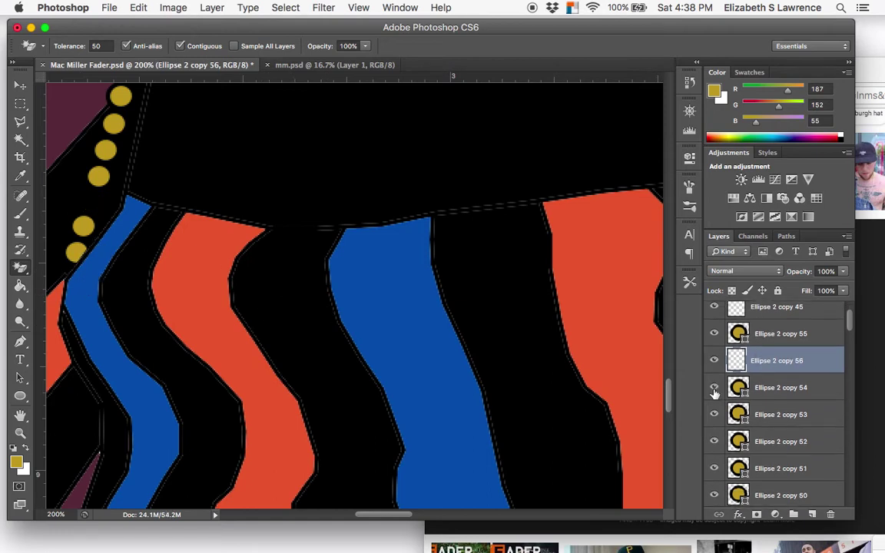
pyautogui.click(715, 391)
pyautogui.click(715, 414)
pyautogui.click(715, 414)
pyautogui.click(715, 441)
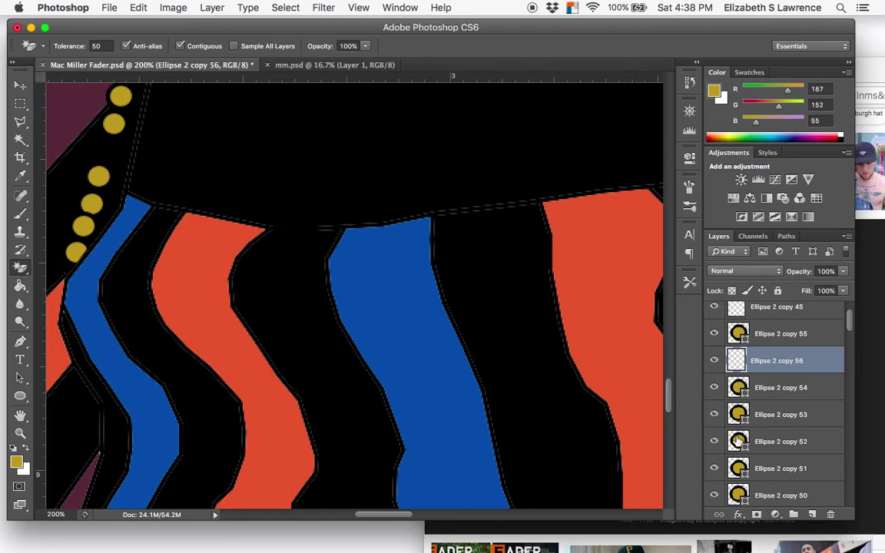
pyautogui.click(738, 440)
pyautogui.keyDown('shift'); pyautogui.click(790, 392); pyautogui.keyUp('shift')
pyautogui.rightClick(790, 392)
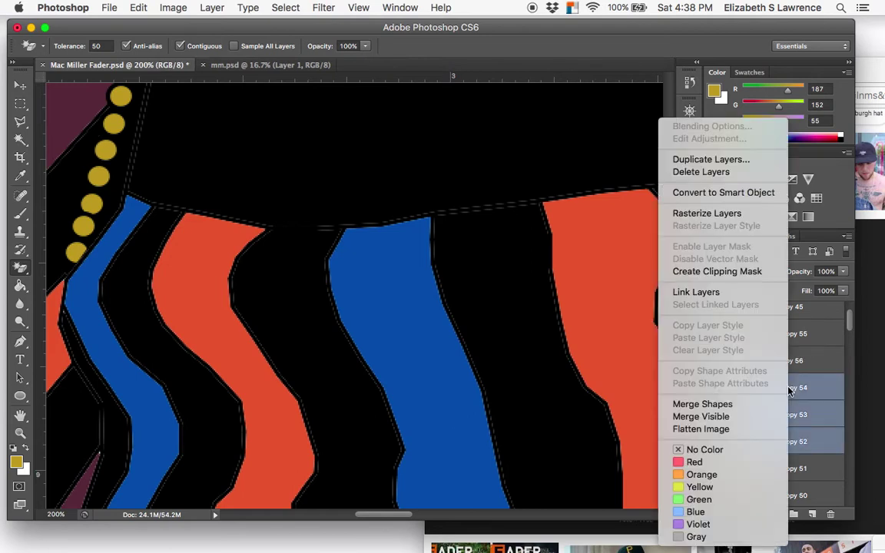
pyautogui.click(722, 159)
pyautogui.press('Return')
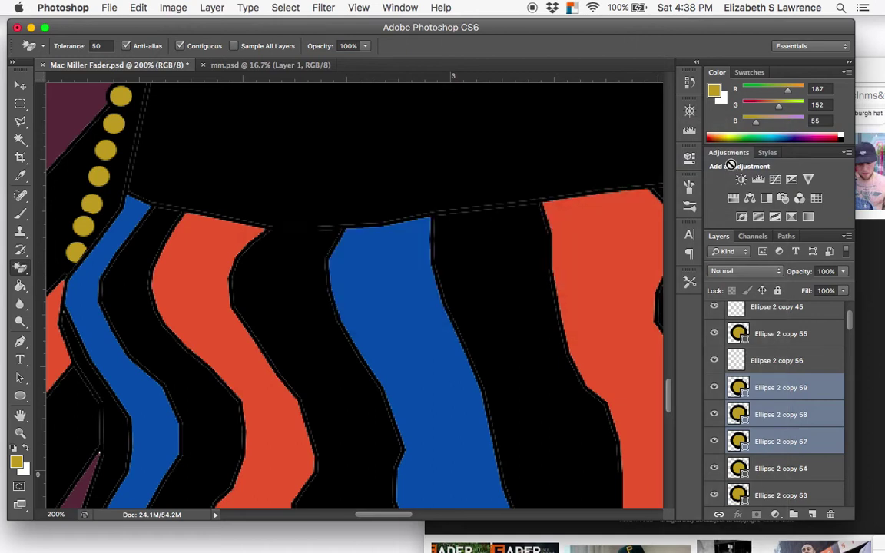
# - Move the three bead copies down onto the orange stripe beside the sleeve's edge and start a free transform on them
pyautogui.click(19, 85)
pyautogui.scroll(-1, 269, 206)
pyautogui.hscroll(-3, 269, 205)
pyautogui.scroll(-1, 269, 206)
pyautogui.moveTo(165, 202); pyautogui.dragTo(134, 386)
pyautogui.press('super+t')
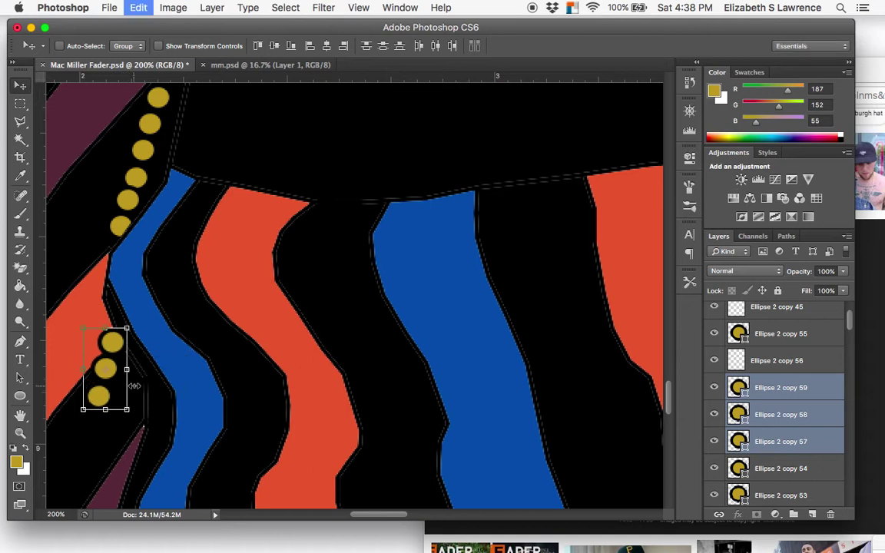
pyautogui.press('super+equal')
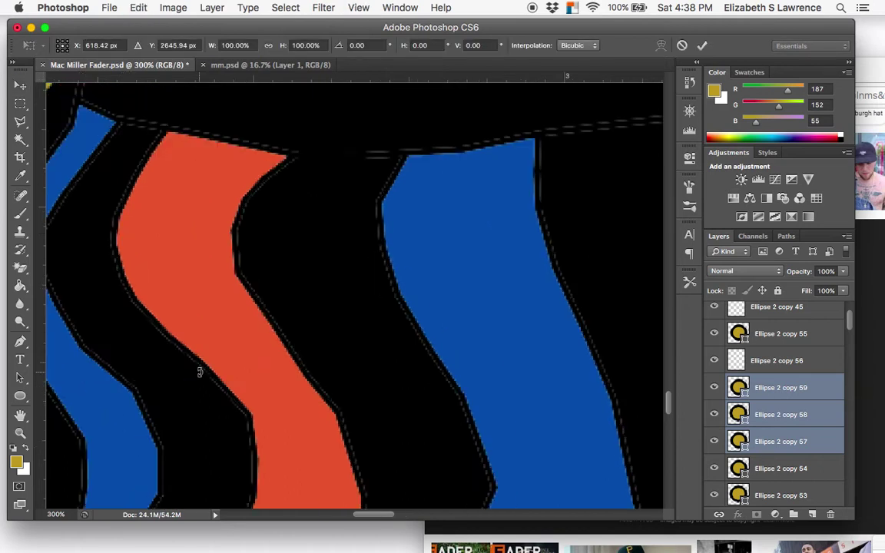
pyautogui.scroll(-15, 199, 373)
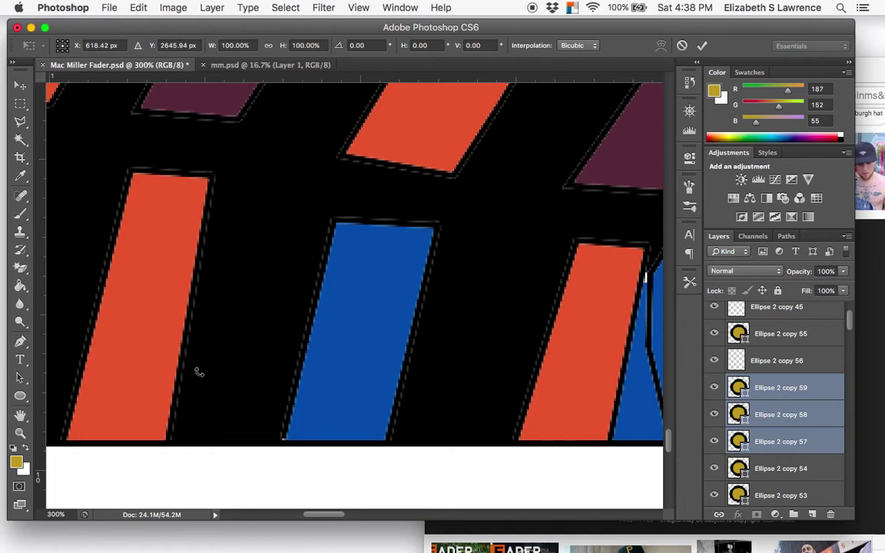
# - Apply the pending transform of the three selected gold dots and show the Layer 1 reference photo
pyautogui.press('super+minus')
pyautogui.press('super+minus')
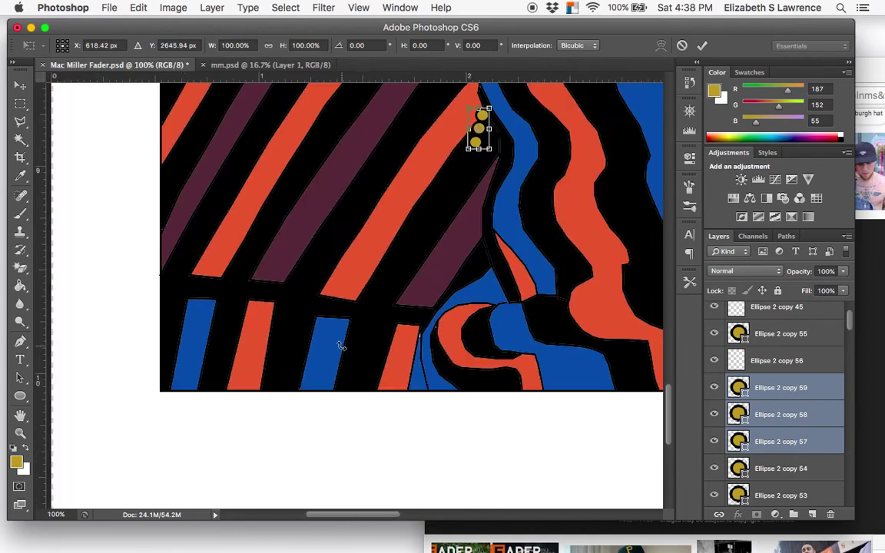
pyautogui.hscroll(5, 398, 216)
pyautogui.scroll(6, 400, 214)
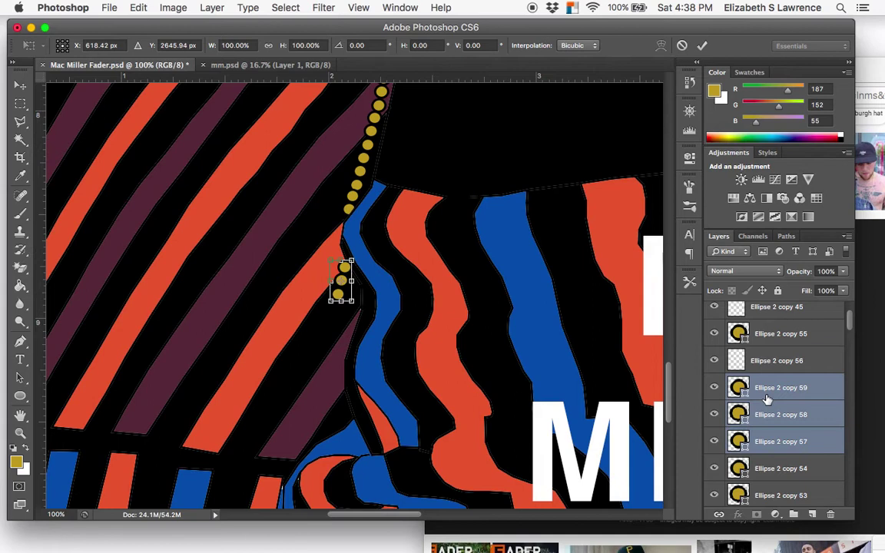
pyautogui.press('Return')
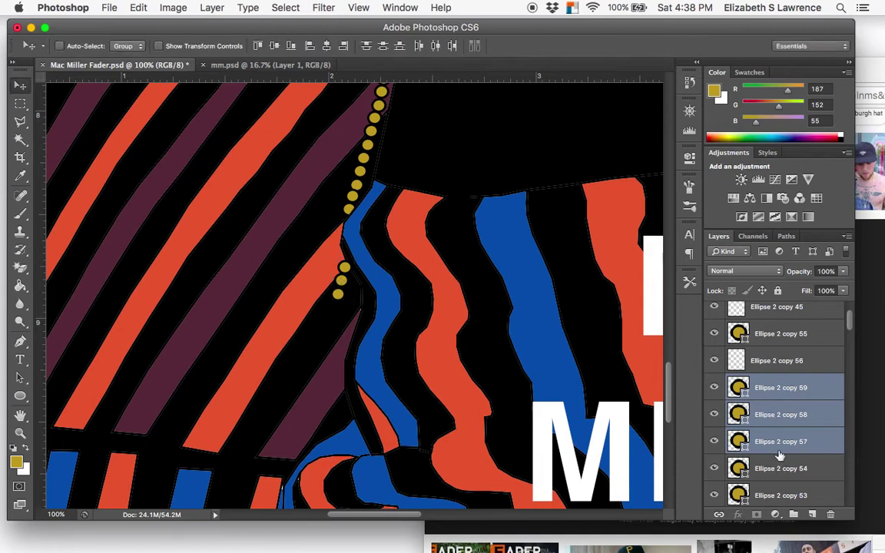
pyautogui.scroll(-15, 774, 430)
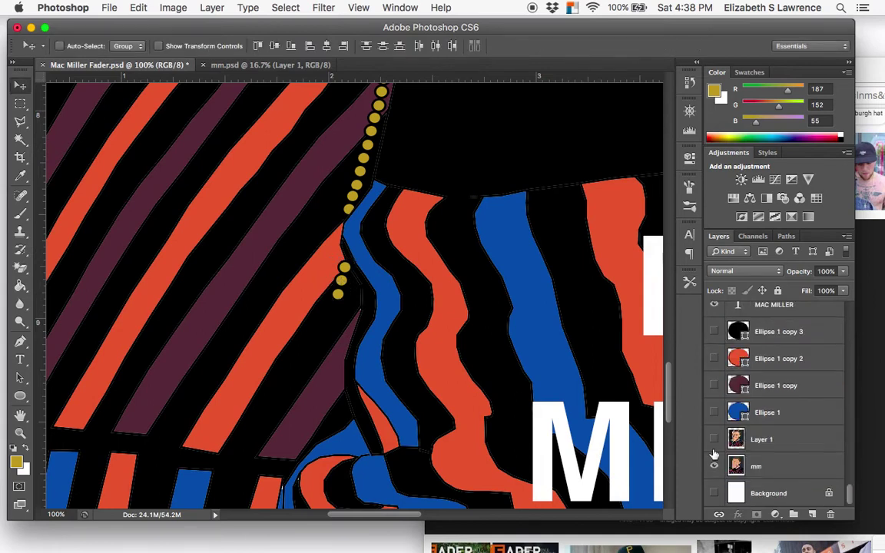
pyautogui.click(715, 450)
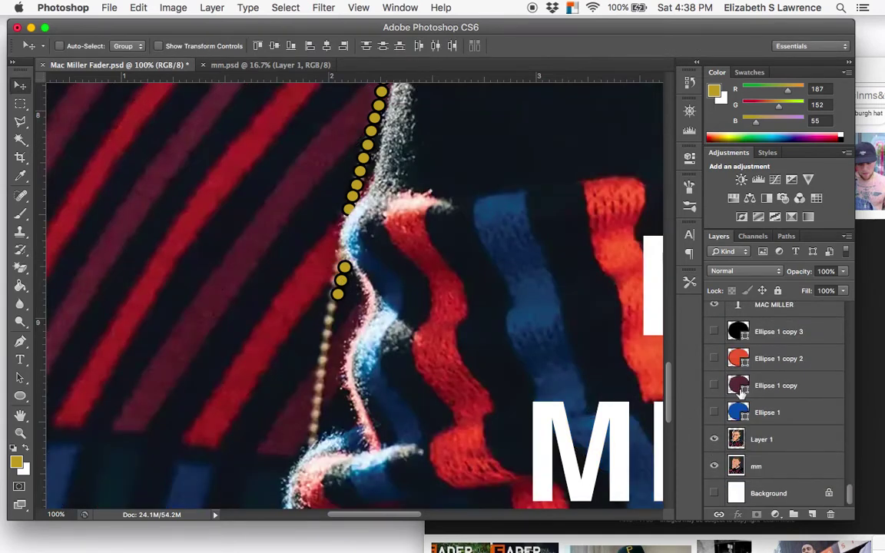
# - Move the three selected gold dots slightly up and over so they line up with the necklace chain in the photo
pyautogui.scroll(15, 722, 350)
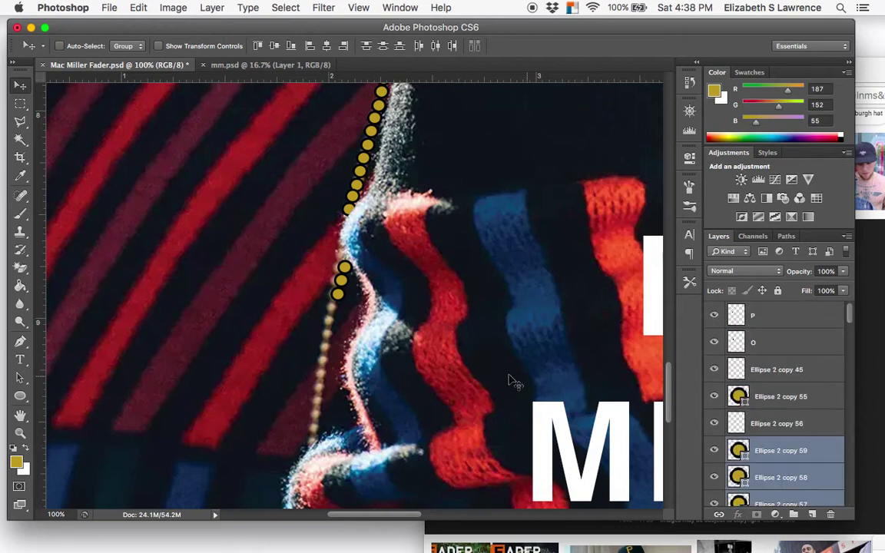
pyautogui.press('super+t')
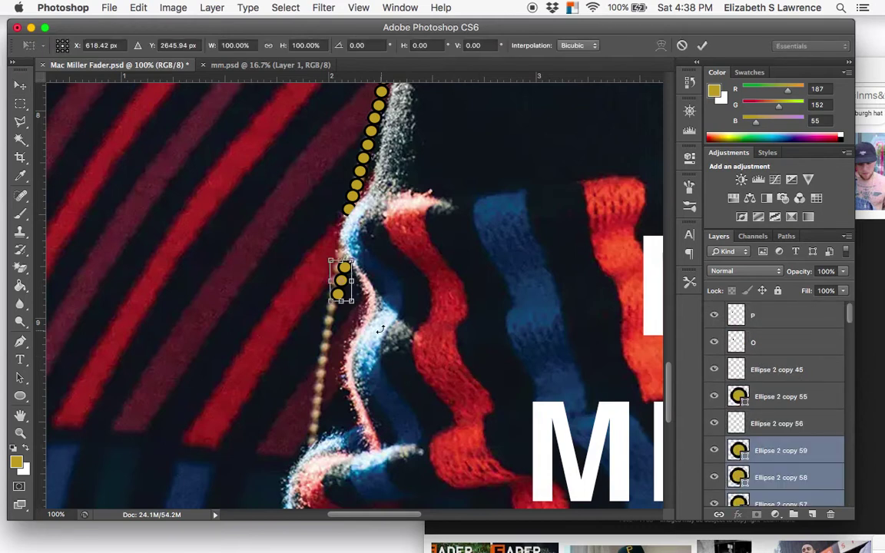
pyautogui.press('Return')
pyautogui.moveTo(364, 299); pyautogui.dragTo(360, 291)
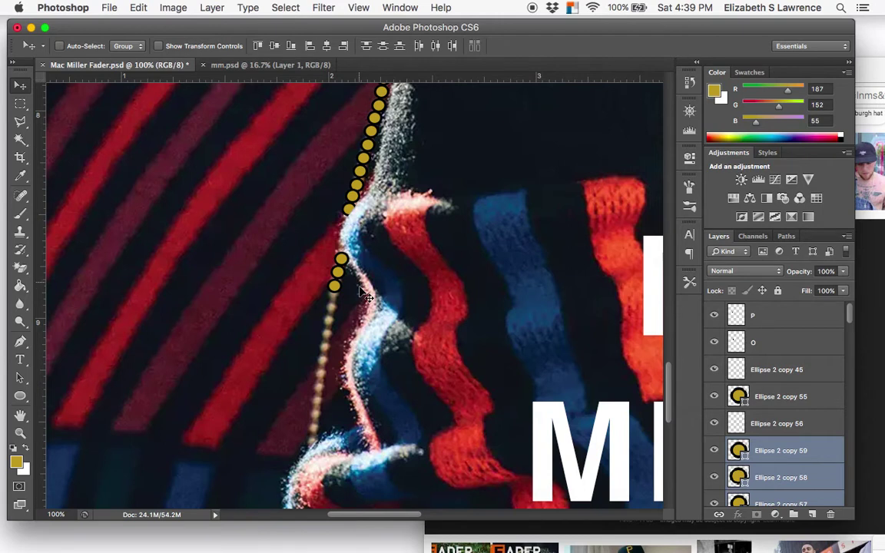
# - Duplicate the three selected dots, place the copies directly below along the chain, and rotate them -3.77°
pyautogui.keyDown('shift'); pyautogui.click(776, 502); pyautogui.keyUp('shift')
pyautogui.scroll(-3, 772, 461)
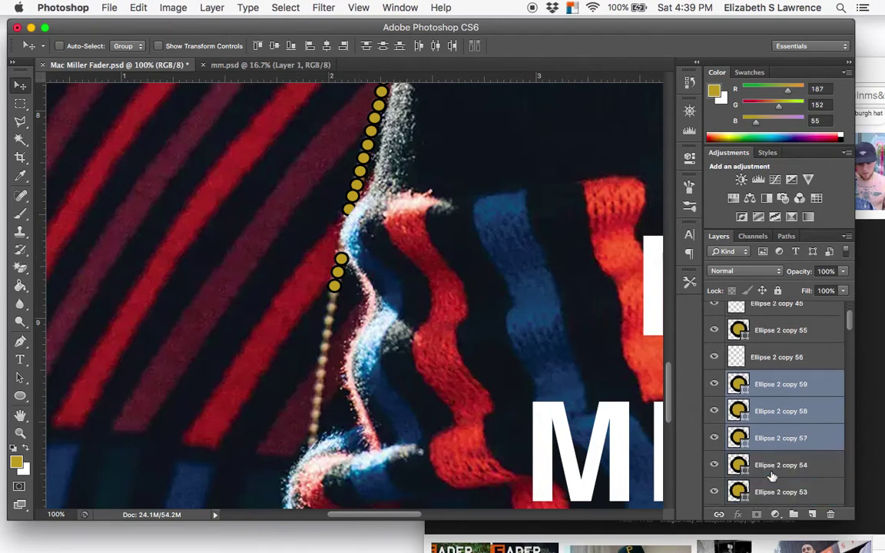
pyautogui.rightClick(790, 411)
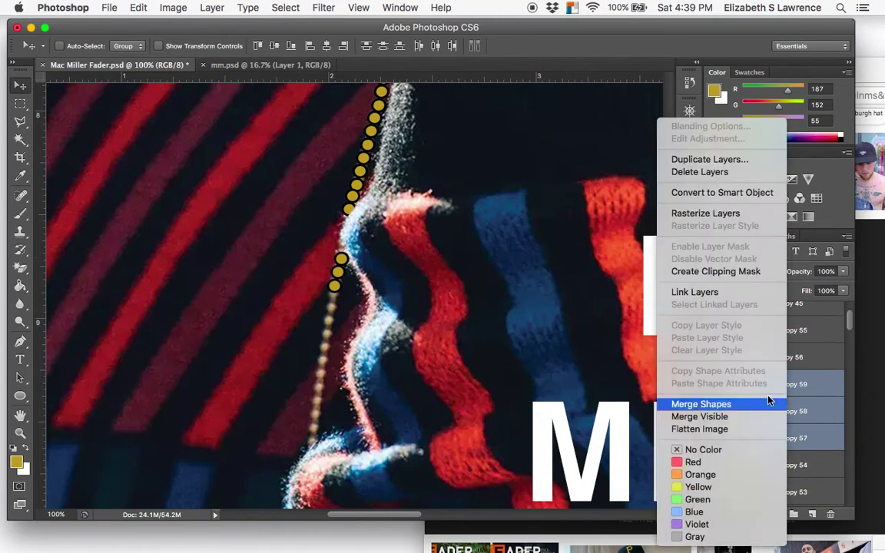
pyautogui.click(716, 156)
pyautogui.press('Return')
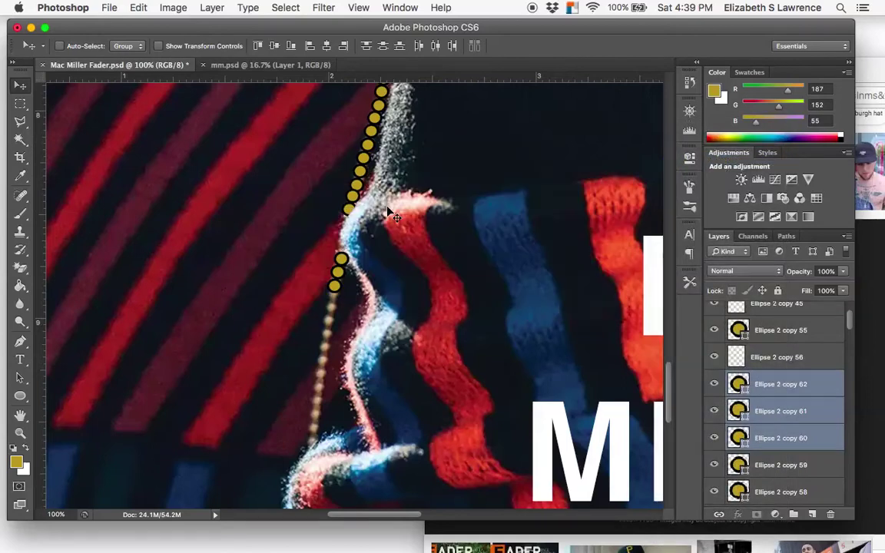
pyautogui.moveTo(356, 262)
pyautogui.mouseDown()
pyautogui.moveTo(344, 325)
pyautogui.moveTo(358, 271)
pyautogui.mouseUp()
pyautogui.press('super+t')
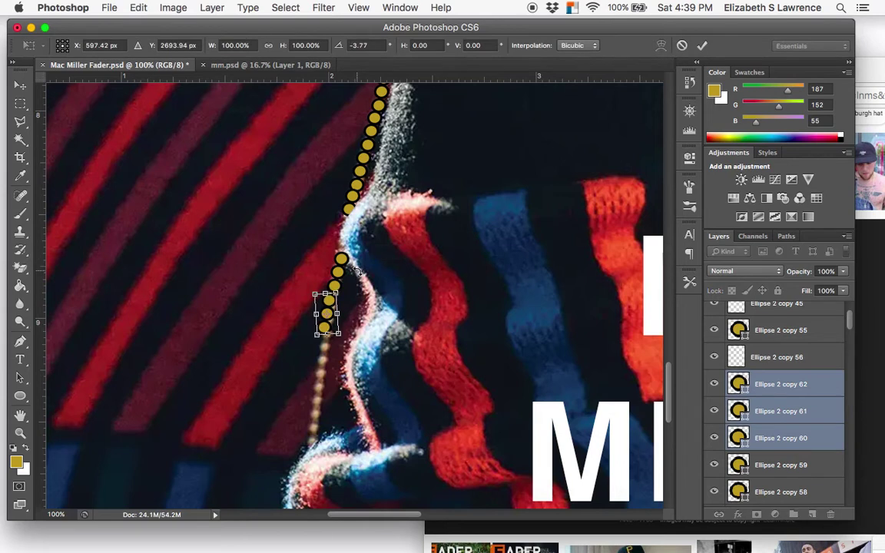
pyautogui.press('Return')
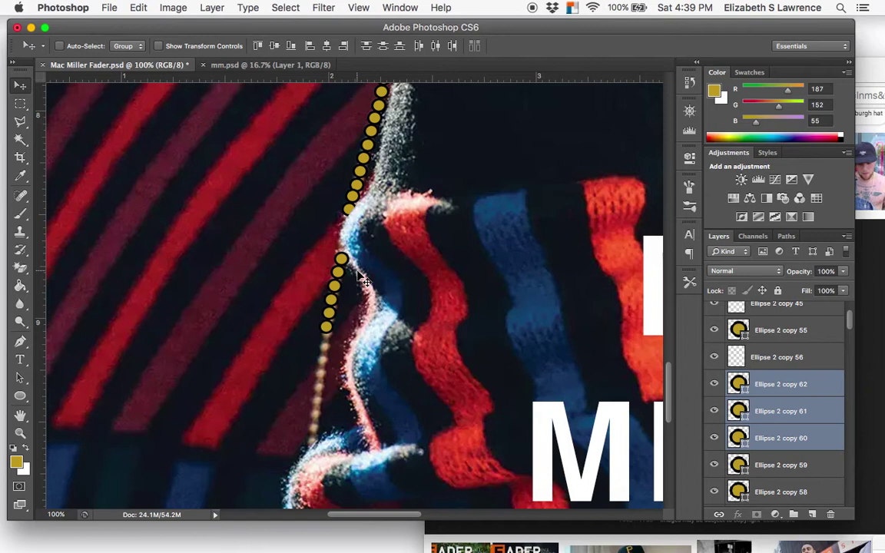
# - Duplicate layers Ellipse 2 copy 60 to 62 and place the new dots directly below them along the chain
pyautogui.rightClick(763, 411)
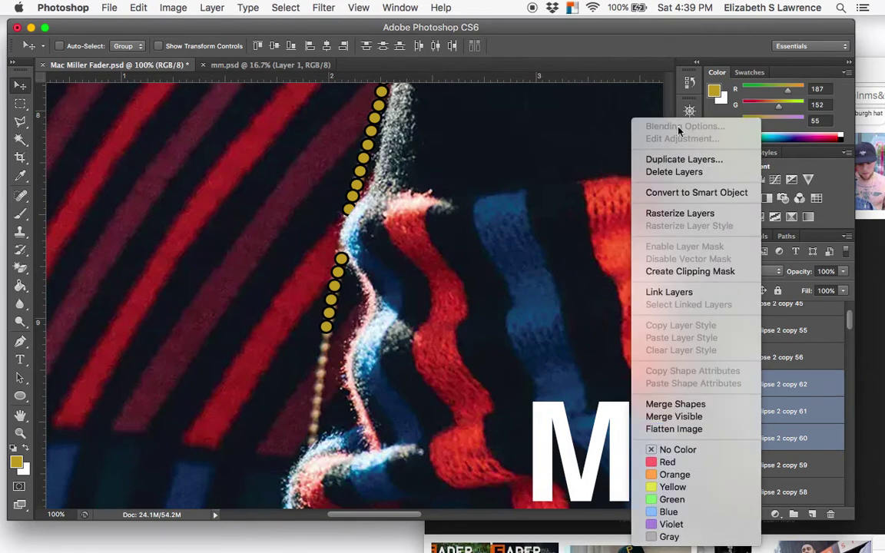
pyautogui.click(680, 160)
pyautogui.press('Return')
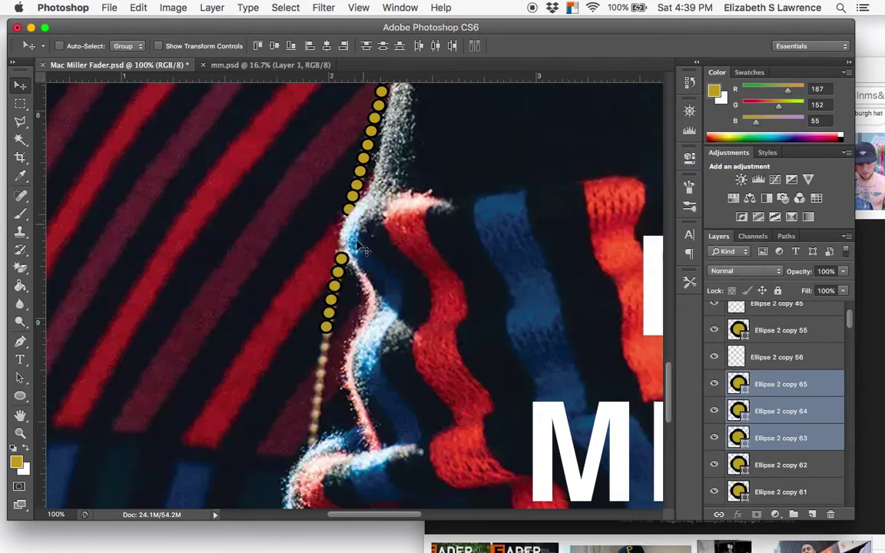
pyautogui.moveTo(338, 300); pyautogui.dragTo(332, 341)
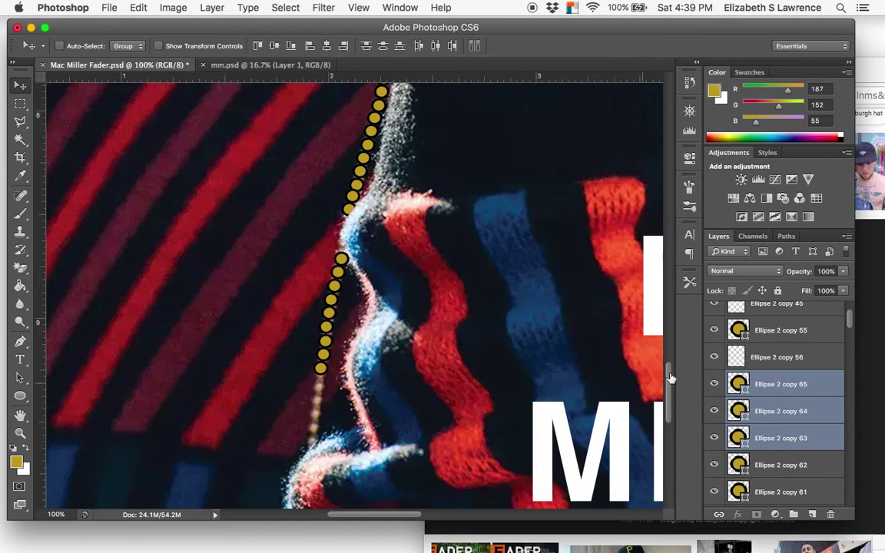
# - Duplicate layers Ellipse 2 copy 63 to 65, continue the chain downward with the copies, and align them by rotating and nudging them right
pyautogui.rightClick(802, 386)
pyautogui.click(744, 158)
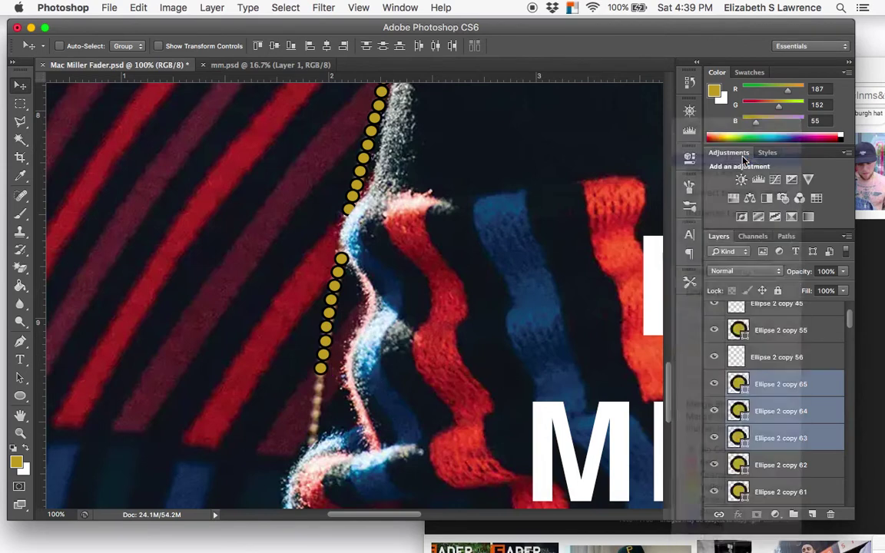
pyautogui.press('Return')
pyautogui.moveTo(309, 335); pyautogui.dragTo(336, 357)
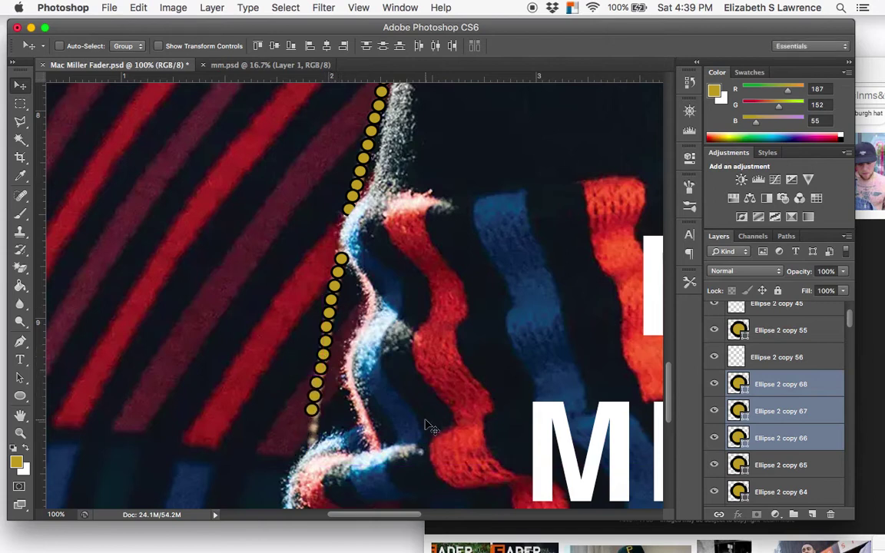
pyautogui.press('super+t')
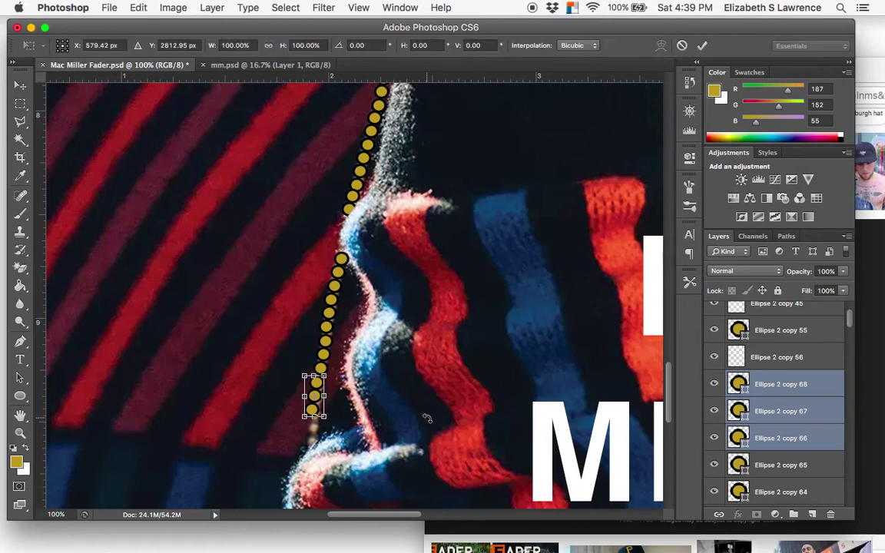
pyautogui.moveTo(346, 328); pyautogui.dragTo(348, 331)
pyautogui.press('Return')
pyautogui.press('Right')
pyautogui.press('Right')
pyautogui.press('Right')
pyautogui.press('Right')
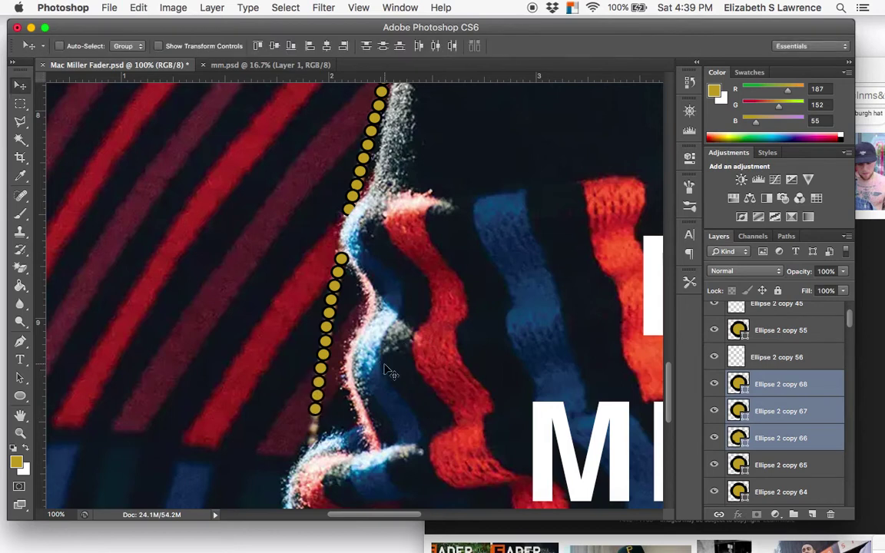
# - Hide the Layer 1 reference photo, keeping the three newest dot layers selected
pyautogui.scroll(-15, 749, 461)
pyautogui.click(713, 439)
pyautogui.scroll(-5, 540, 368)
pyautogui.scroll(5, 782, 358)
pyautogui.scroll(10, 781, 357)
pyautogui.keyDown('shift'); pyautogui.click(780, 477); pyautogui.keyUp('shift')
pyautogui.scroll(-3, 780, 465)
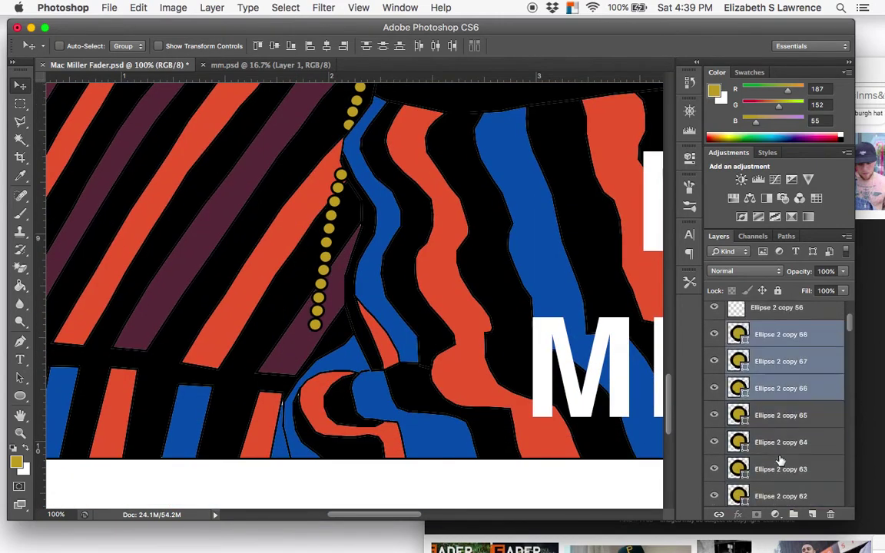
# - Duplicate layers Ellipse 2 copy 66 to 68 and place the copies at the chain's lower end, reaching the blue stripe
pyautogui.rightClick(781, 376)
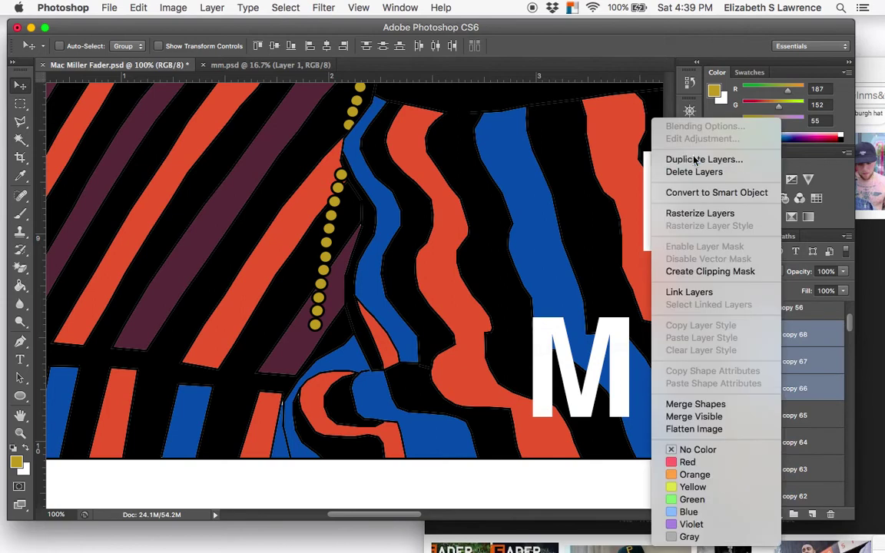
pyautogui.click(694, 159)
pyautogui.press('Return')
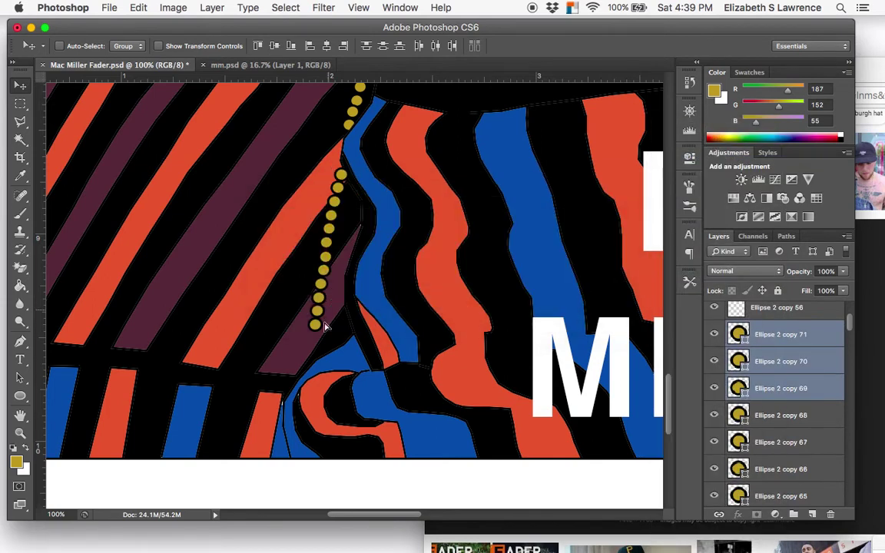
pyautogui.moveTo(316, 325); pyautogui.dragTo(321, 368)
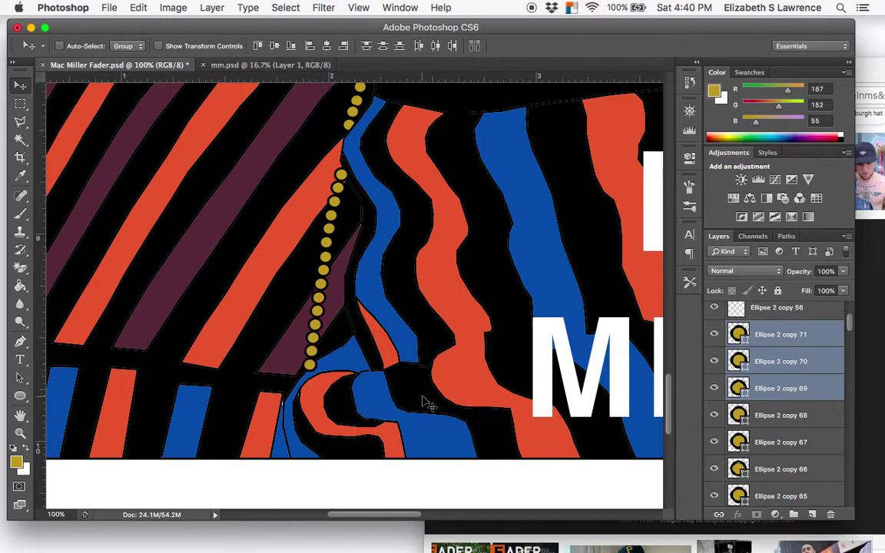
# - Trim the lowest dot along the blue stripe's edge: outline the overlap with the Polygonal Lasso, rasterize the shape, erase the overlap, and deselect
pyautogui.press('super+equal')
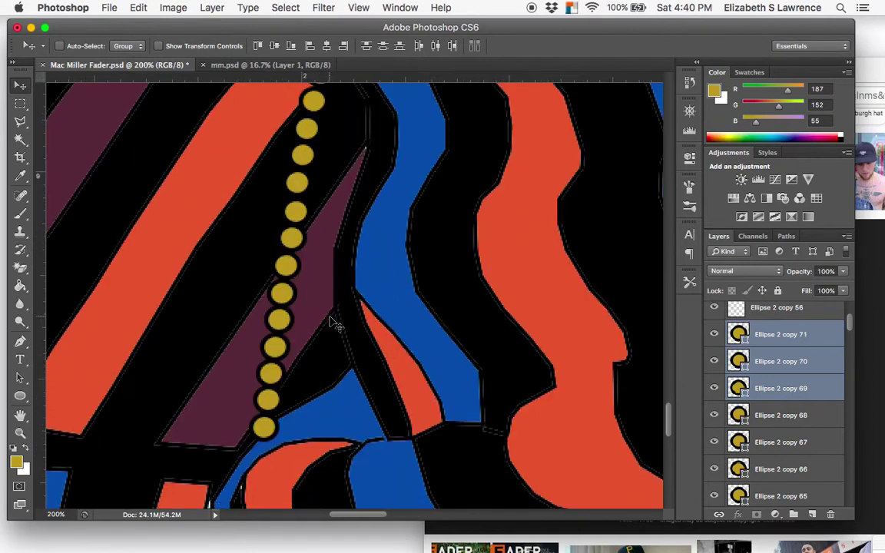
pyautogui.scroll(-3, 332, 323)
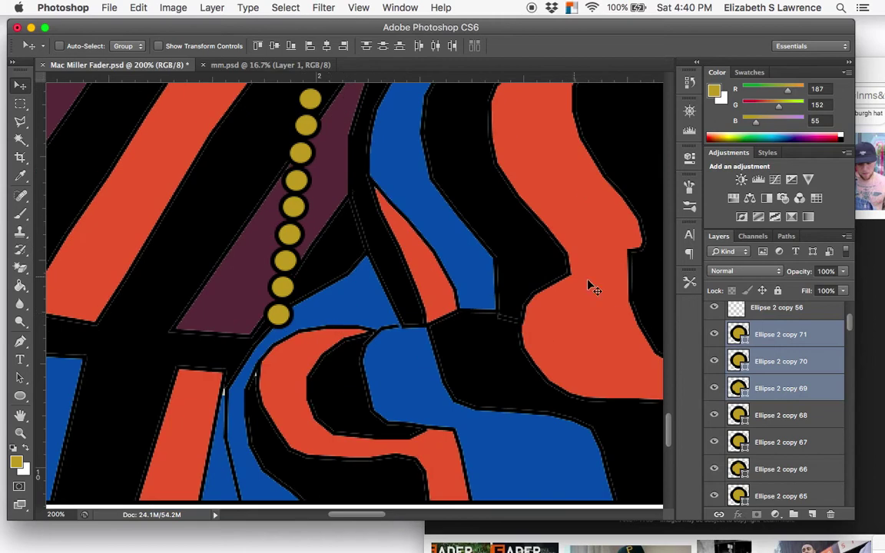
pyautogui.click(759, 335)
pyautogui.click(23, 121)
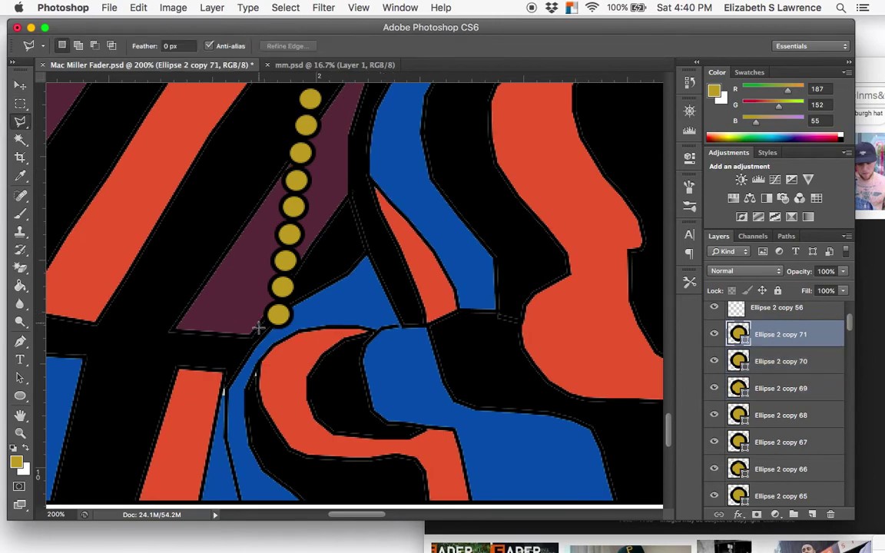
pyautogui.moveTo(263, 333)
pyautogui.mouseDown()
pyautogui.moveTo(291, 316)
pyautogui.moveTo(292, 302)
pyautogui.moveTo(305, 334)
pyautogui.mouseUp()
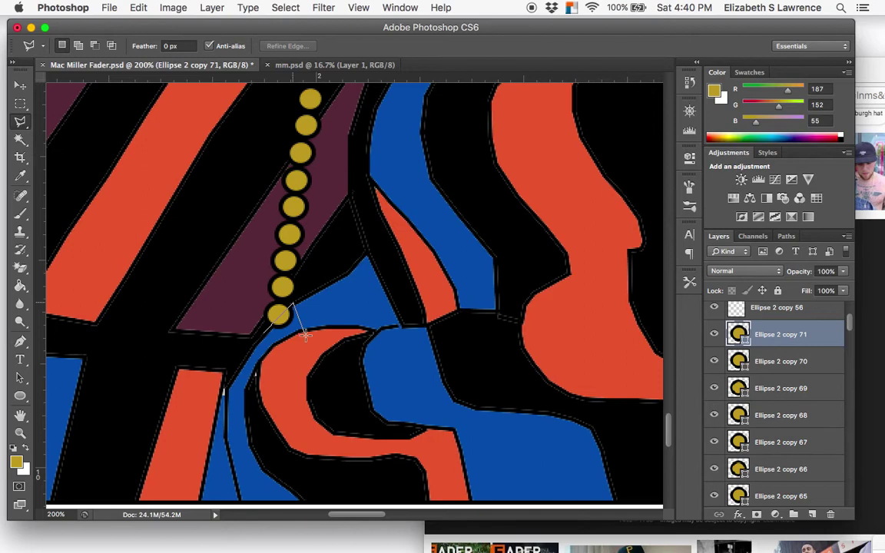
pyautogui.click(265, 338)
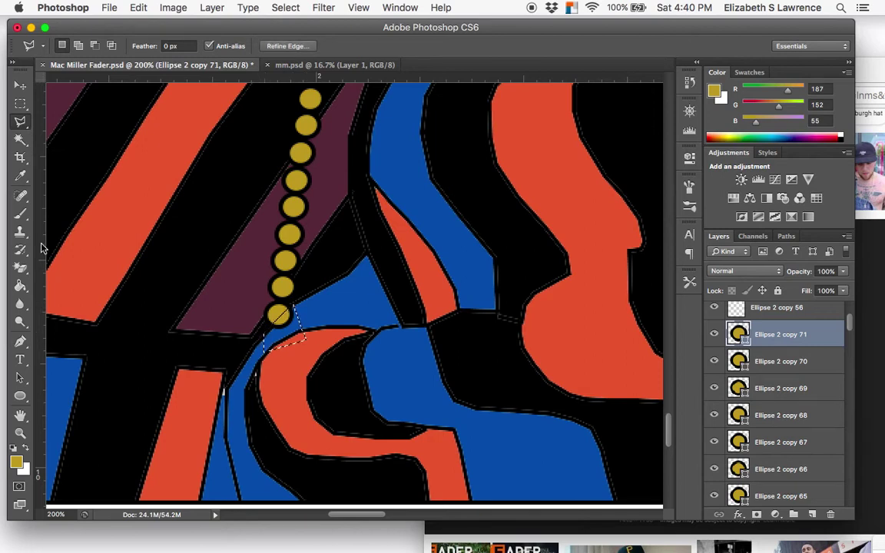
pyautogui.click(23, 263)
pyautogui.click(296, 336)
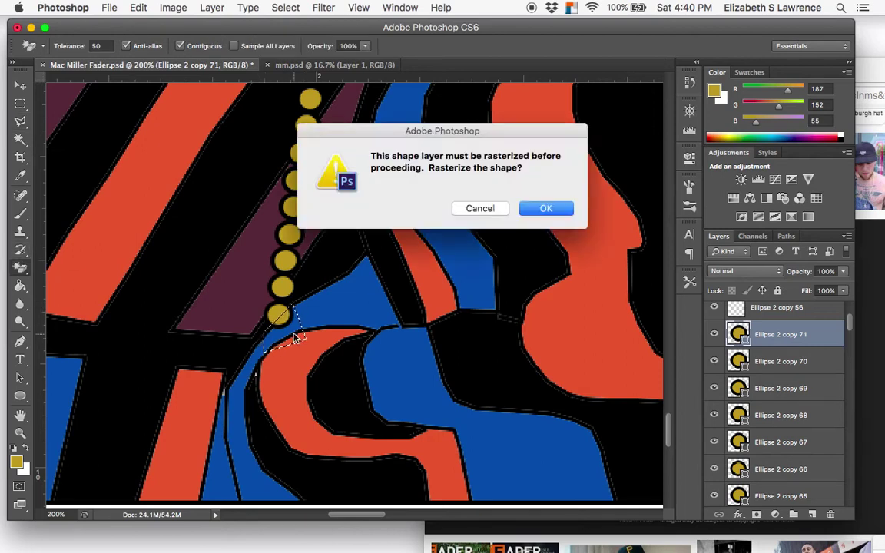
pyautogui.press('Return')
pyautogui.press('super+d')
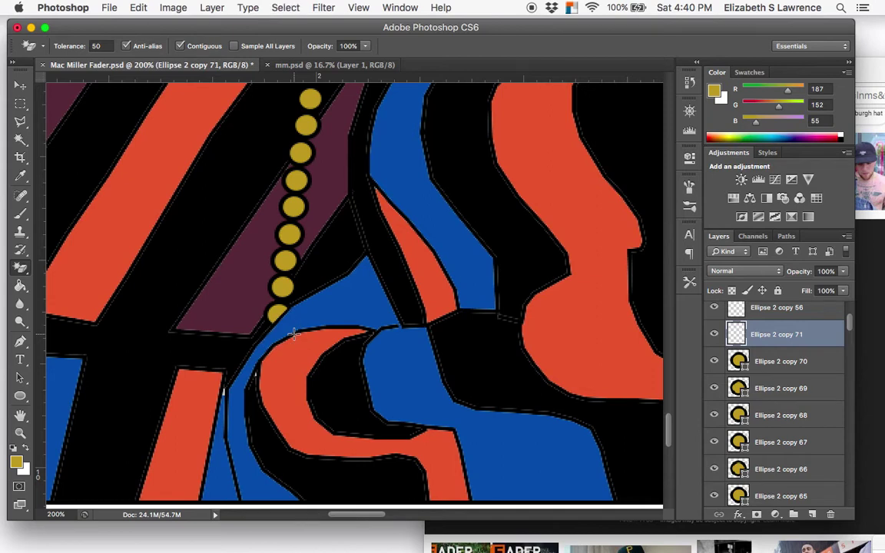
# - Fill the white gap atop the narrow blue strip beside the lower orange stripe on the mm layer, using the sampled stripe blue
pyautogui.click(20, 176)
pyautogui.click(60, 358)
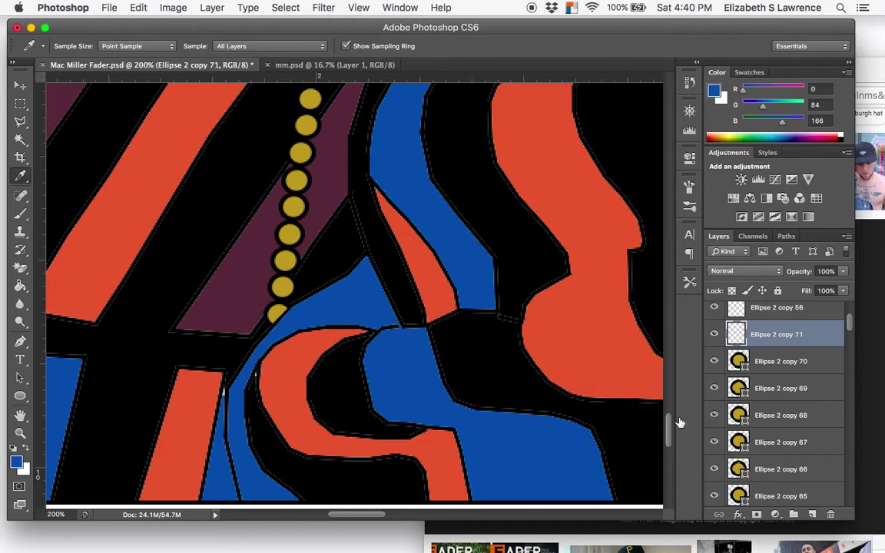
pyautogui.scroll(-5, 742, 384)
pyautogui.scroll(-10, 741, 402)
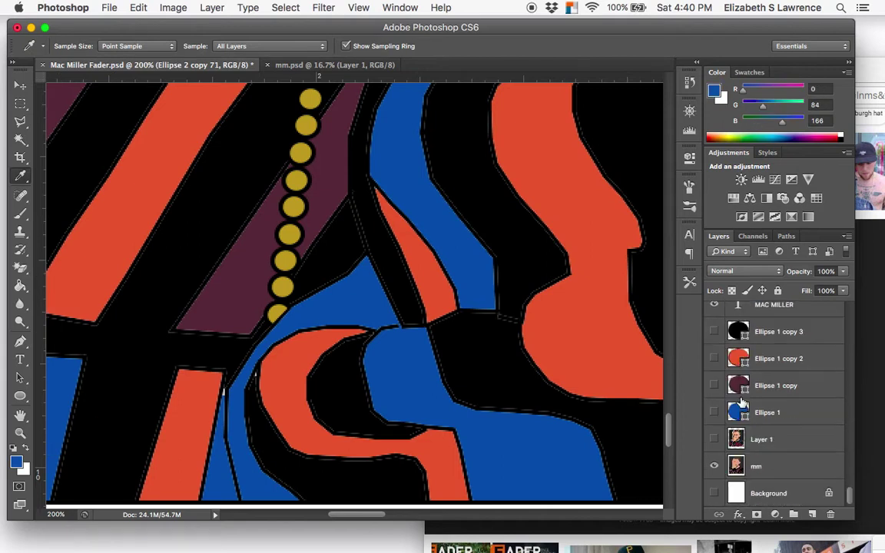
pyautogui.click(776, 467)
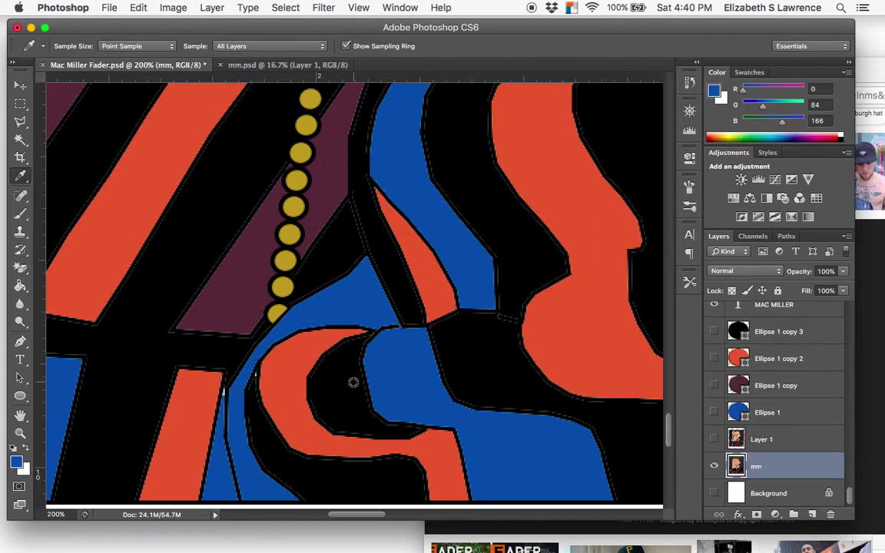
pyautogui.click(23, 284)
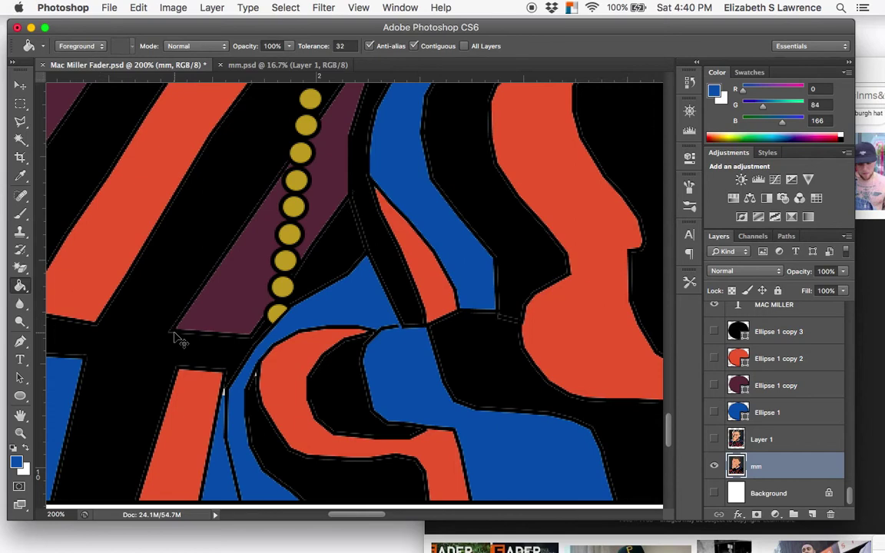
pyautogui.press('super+equal')
pyautogui.press('super+equal')
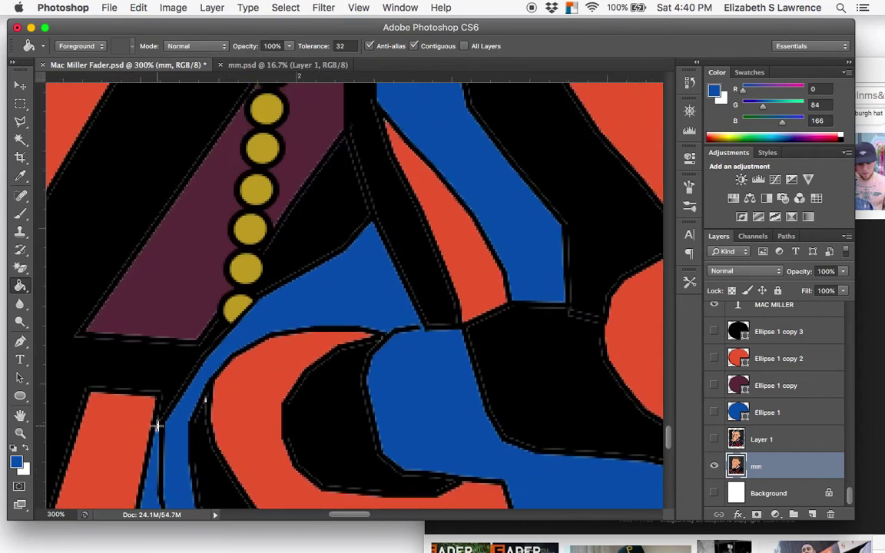
# - Sample the black background and fill the remaining white sliver beside the curved orange stripe with it
pyautogui.click(22, 177)
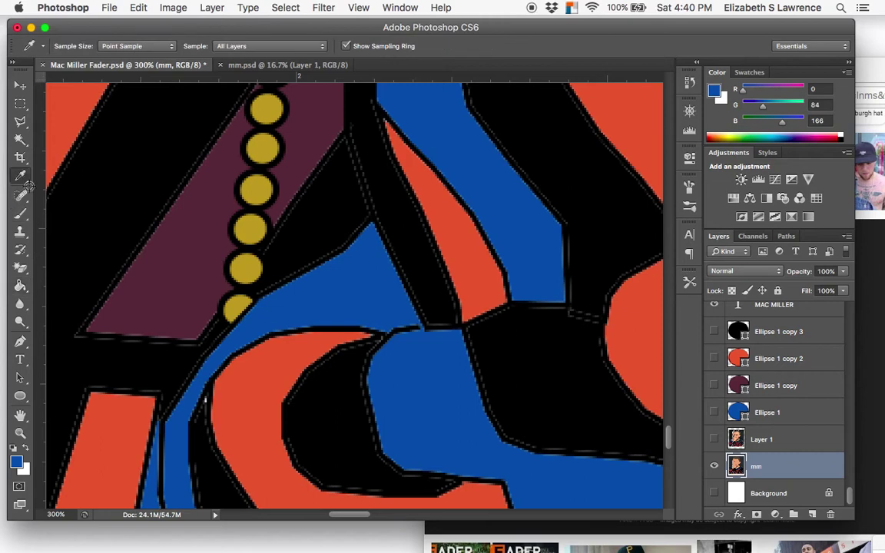
pyautogui.click(112, 338)
pyautogui.press('g')
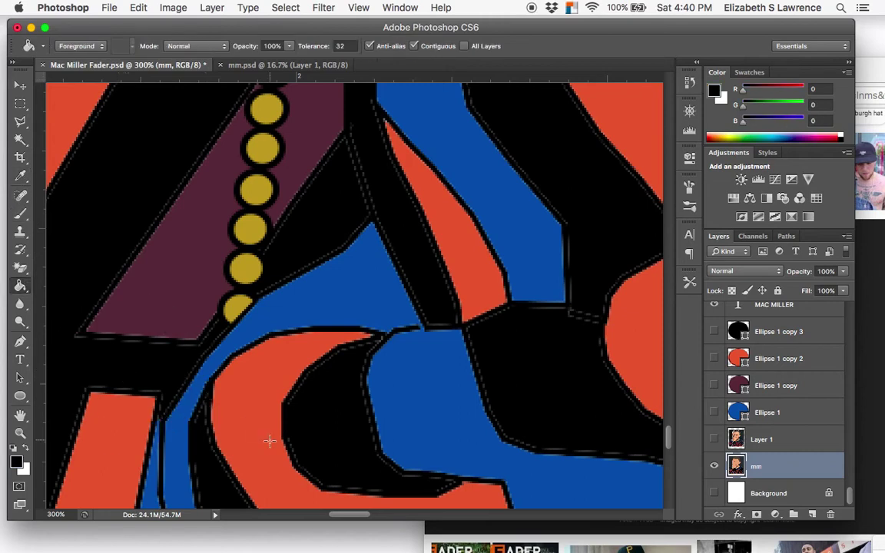
# - Save the Mac Miller Fader document
pyautogui.press('super+minus')
pyautogui.press('super+minus')
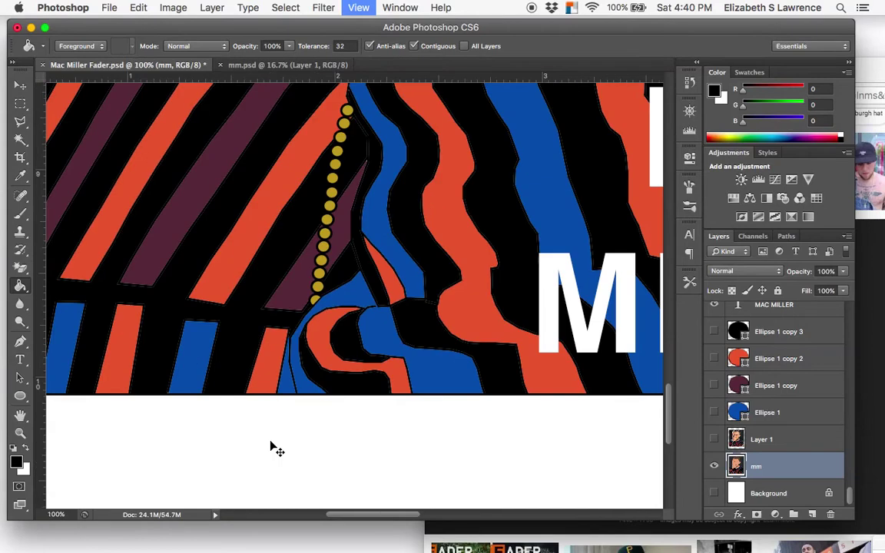
pyautogui.press('super+minus')
pyautogui.press('super+minus')
pyautogui.press('super+minus')
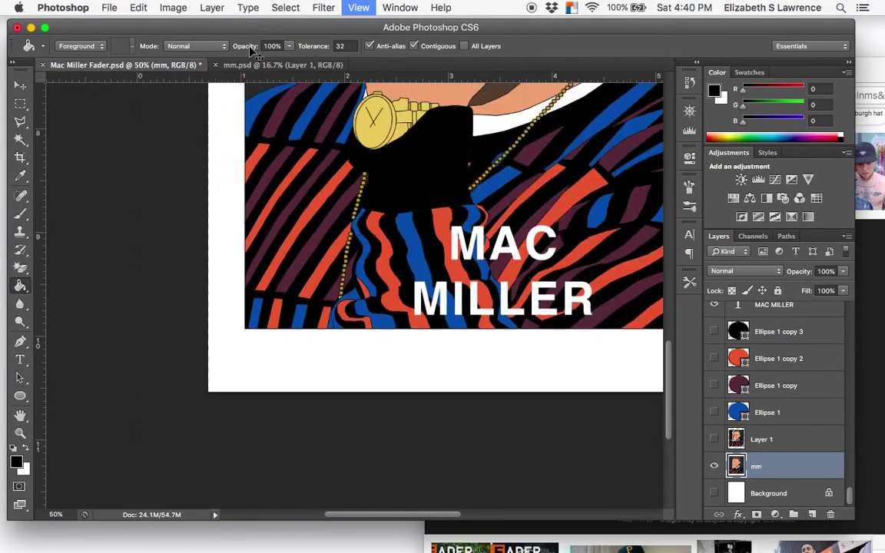
pyautogui.click(109, 8)
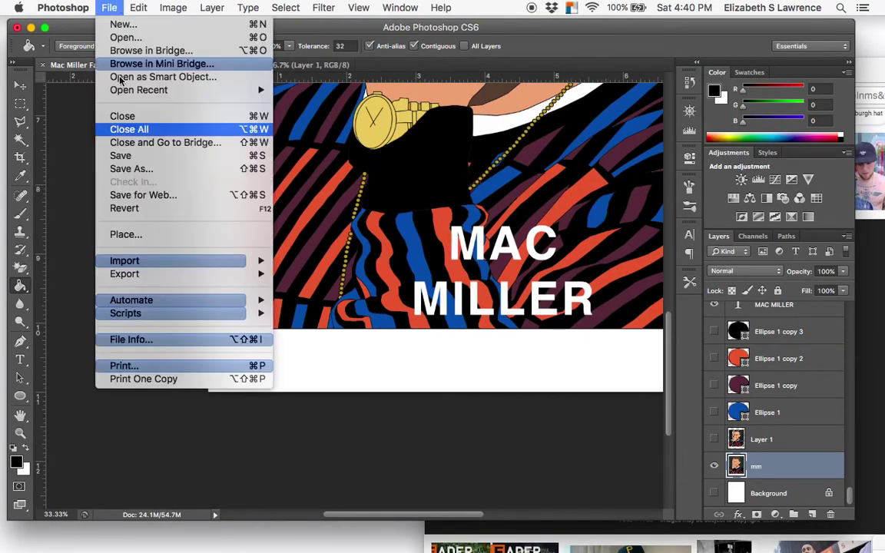
pyautogui.click(134, 156)
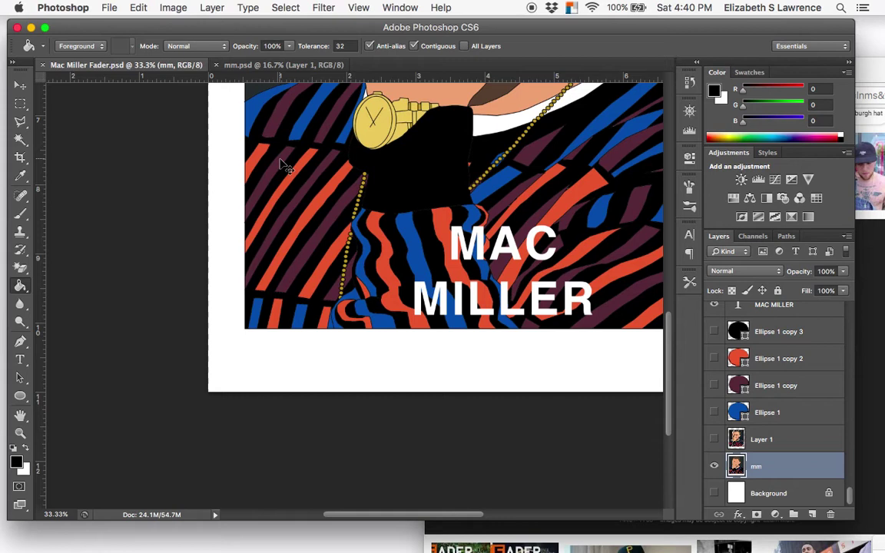
# - Copy the Fader cover image from the Google Images results in Chrome and paste it into the Photoshop illustration
pyautogui.press('super+minus')
pyautogui.scroll(5, 516, 218)
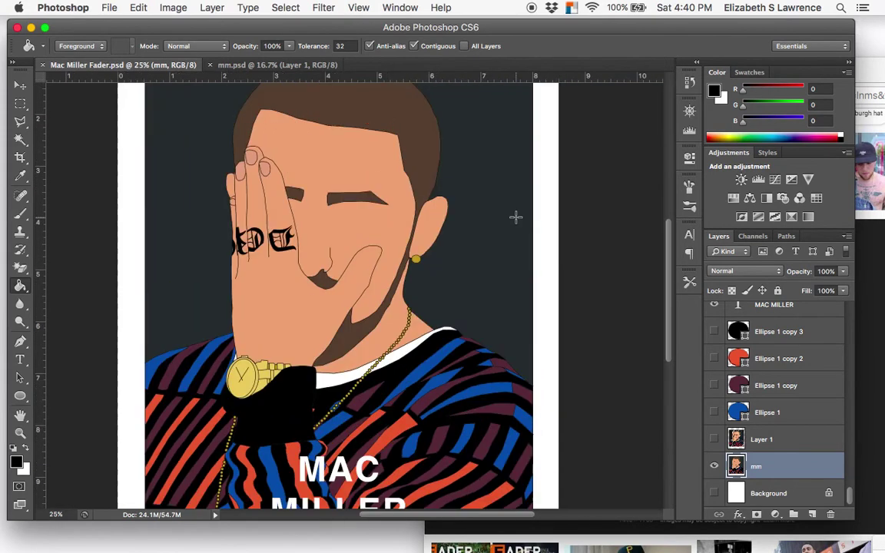
pyautogui.hscroll(-2, 516, 218)
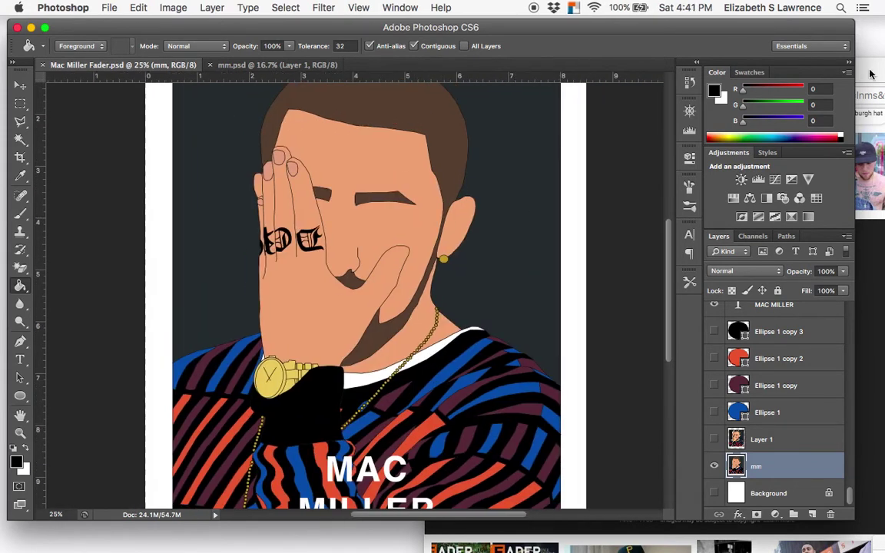
pyautogui.moveTo(872, 74); pyautogui.dragTo(737, 57)
pyautogui.scroll(3, 615, 279)
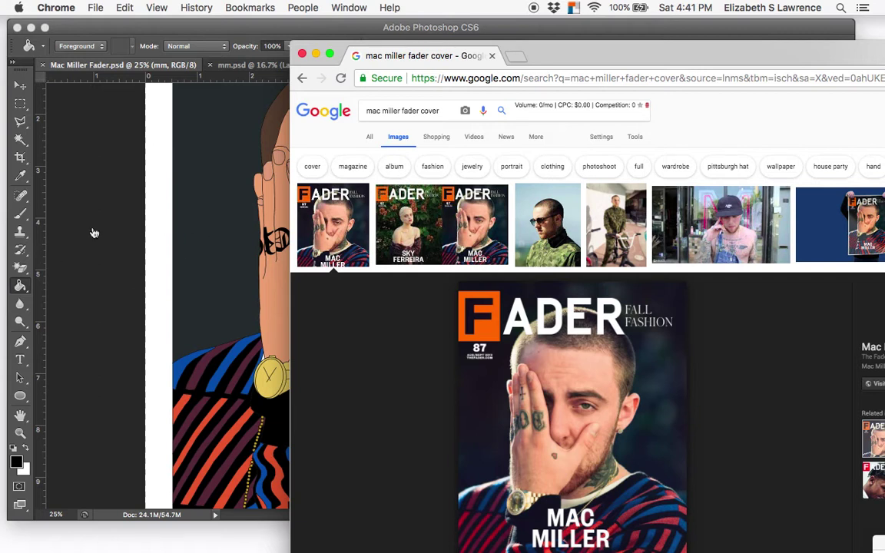
pyautogui.rightClick(568, 377)
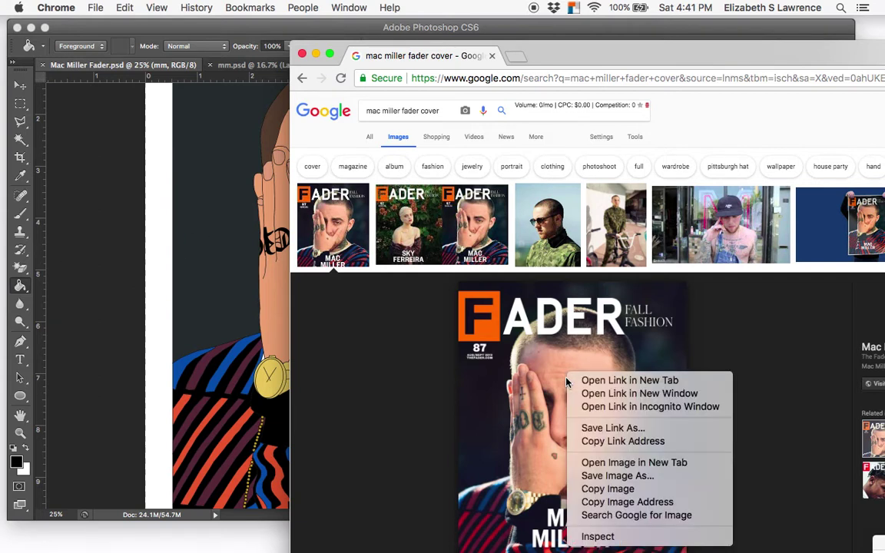
pyautogui.click(591, 490)
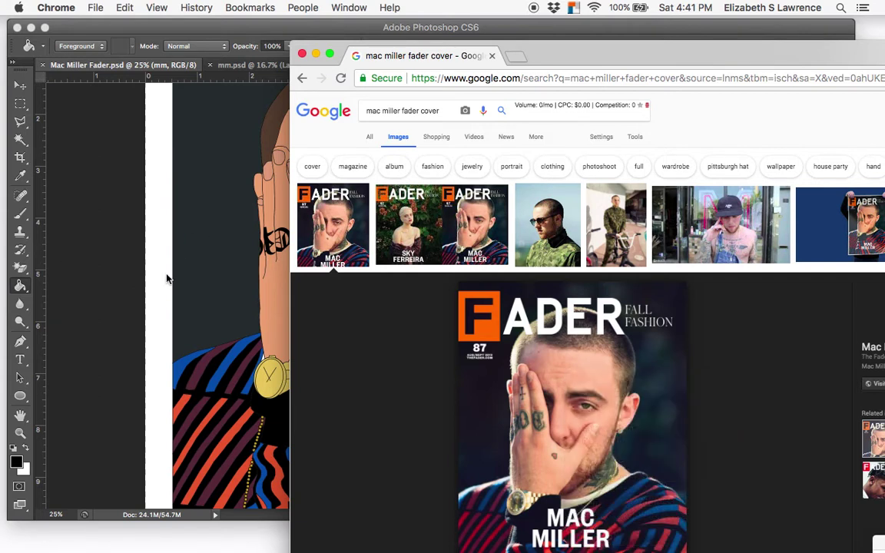
pyautogui.click(155, 264)
pyautogui.press('super+v')
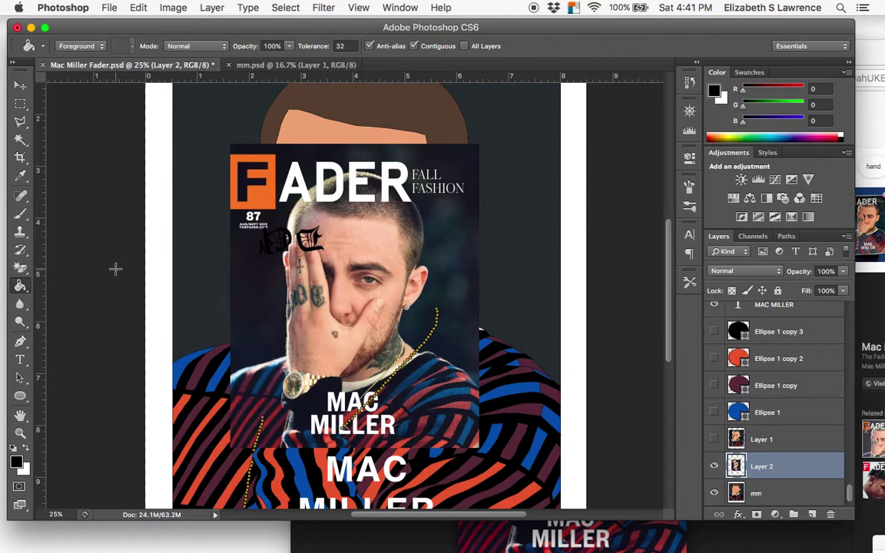
# - Sample the orange of the cover's logo box and draw a rectangle about 350 × 416 px in the illustration's upper-left corner
pyautogui.click(21, 175)
pyautogui.click(239, 176)
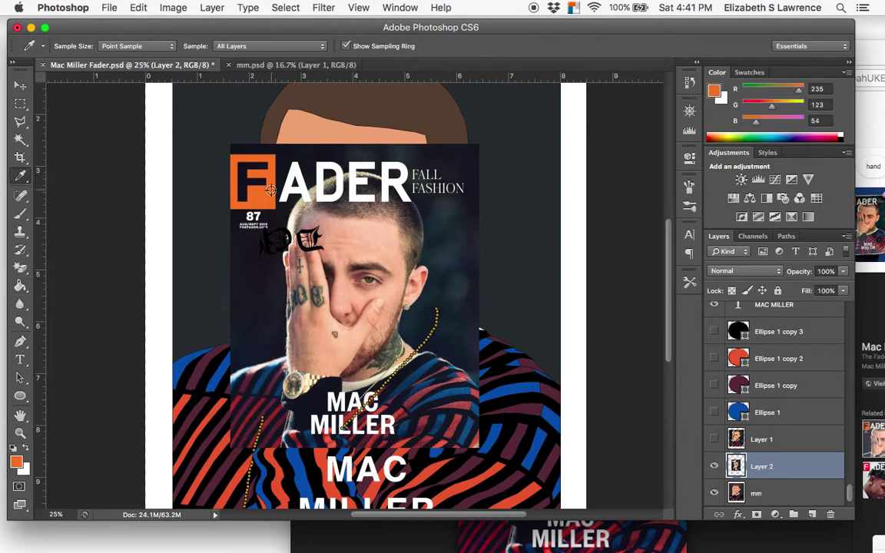
pyautogui.click(14, 396)
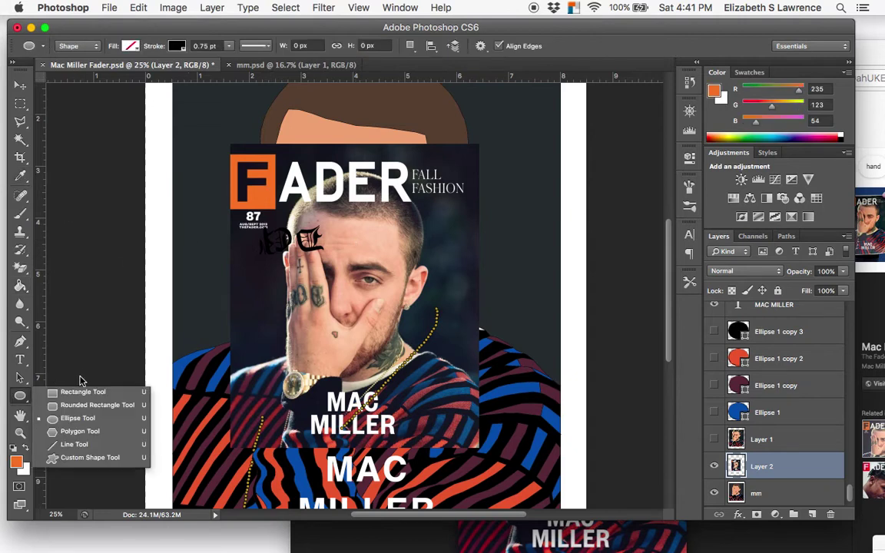
pyautogui.click(83, 392)
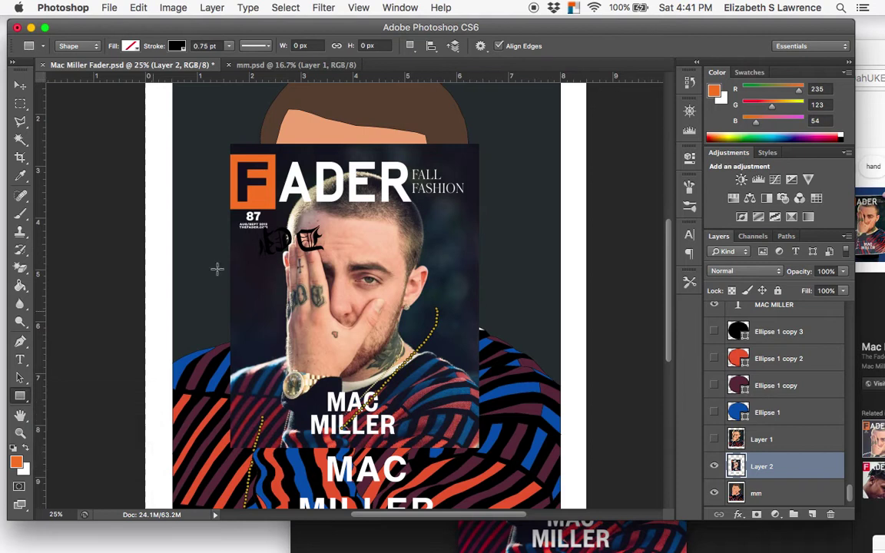
pyautogui.scroll(5, 300, 228)
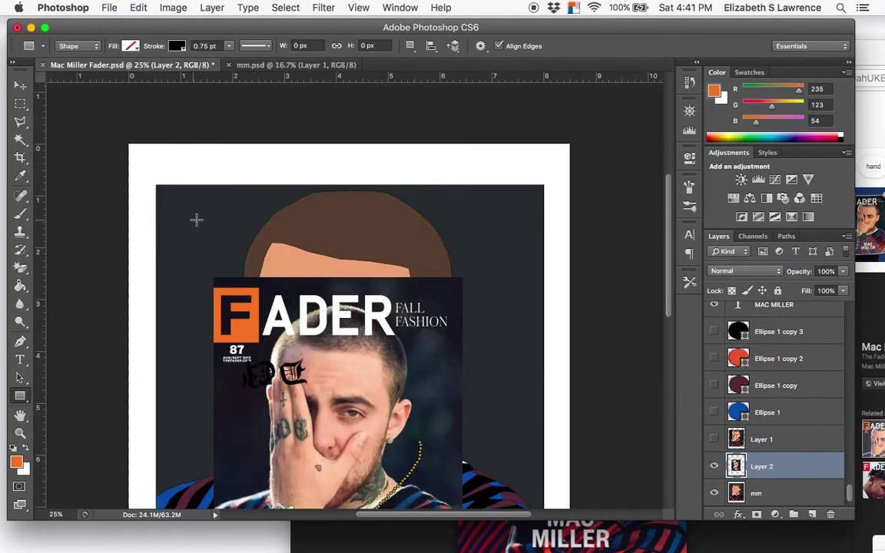
pyautogui.moveTo(169, 197); pyautogui.dragTo(229, 269)
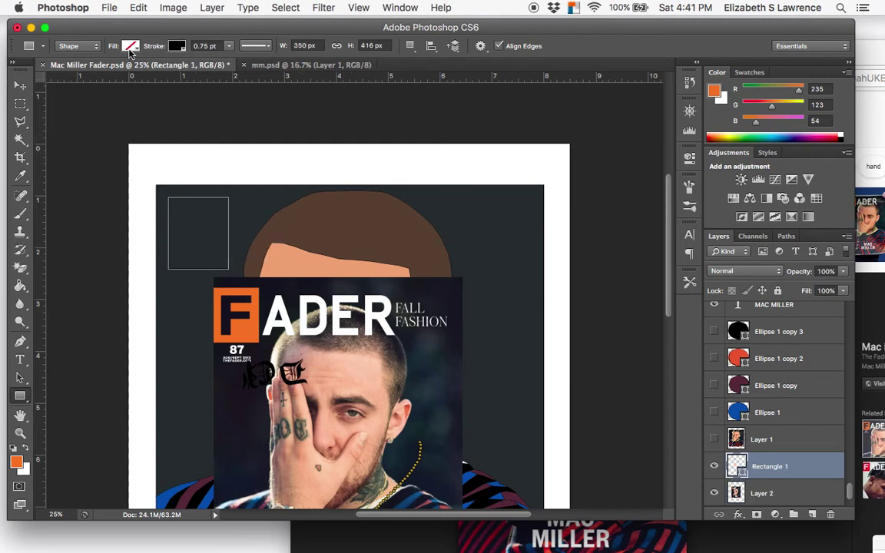
# - Give the new rectangle an orange fill and remove its stroke
pyautogui.click(131, 47)
pyautogui.click(63, 113)
pyautogui.click(178, 46)
pyautogui.click(182, 47)
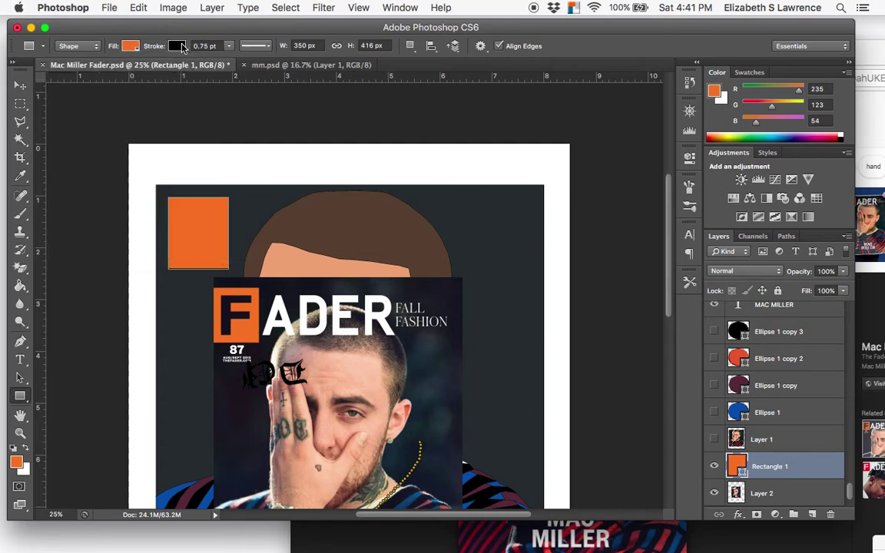
pyautogui.click(179, 47)
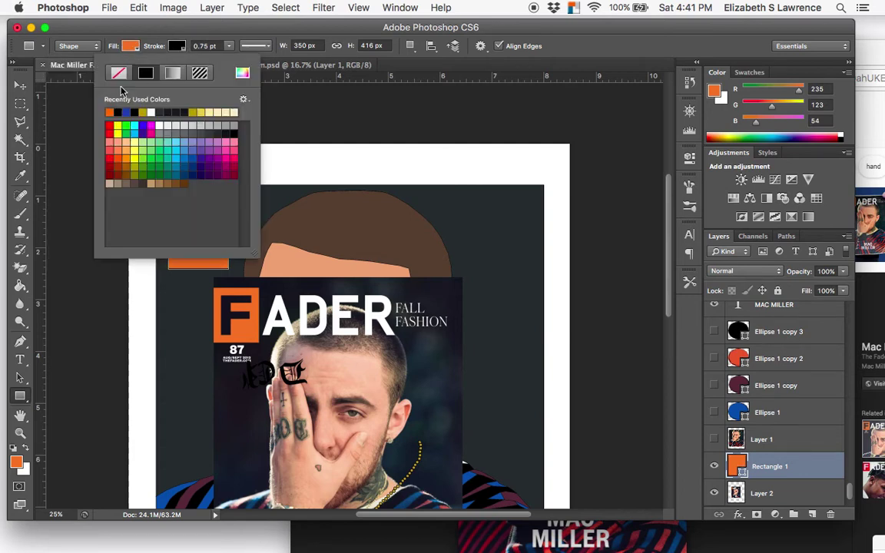
pyautogui.click(120, 77)
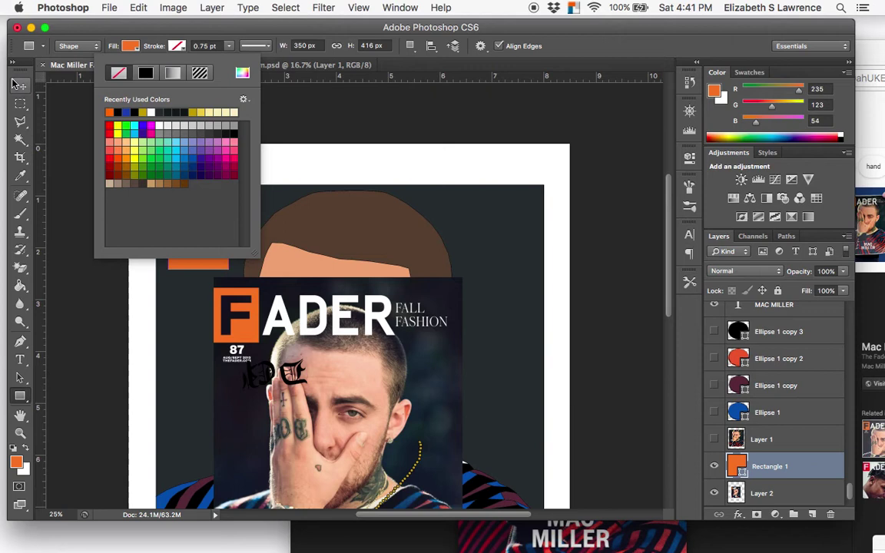
pyautogui.click(20, 86)
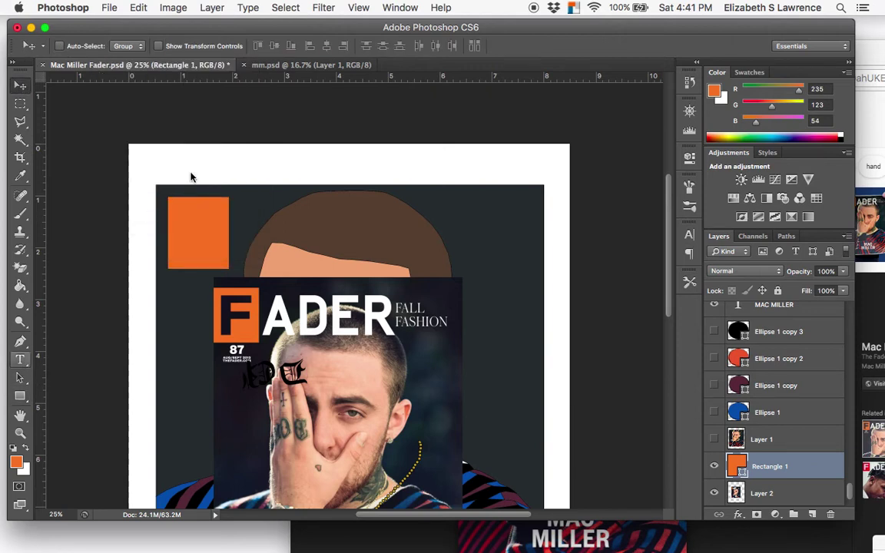
# - Select the existing MAC MILLER text layer to reuse its Helvetica Bold 48 pt type settings
pyautogui.press('t')
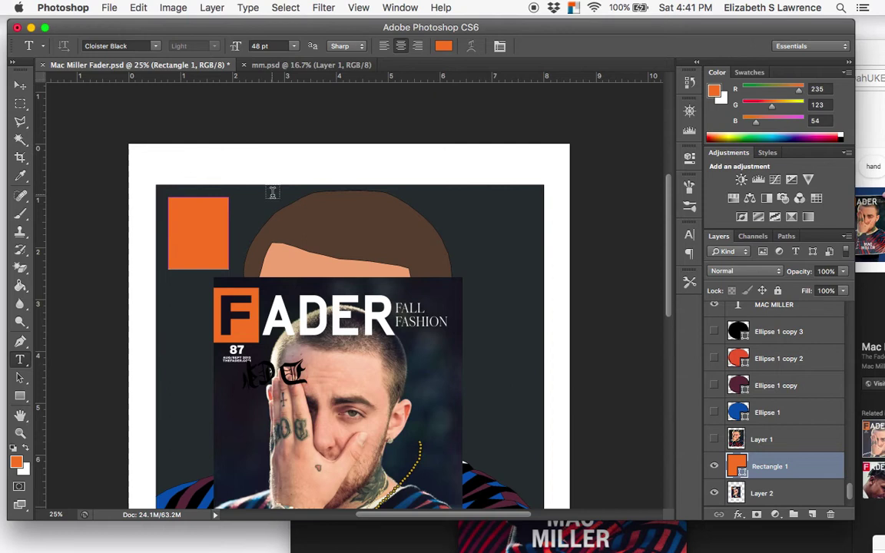
pyautogui.scroll(-1, 272, 192)
pyautogui.scroll(-10, 272, 193)
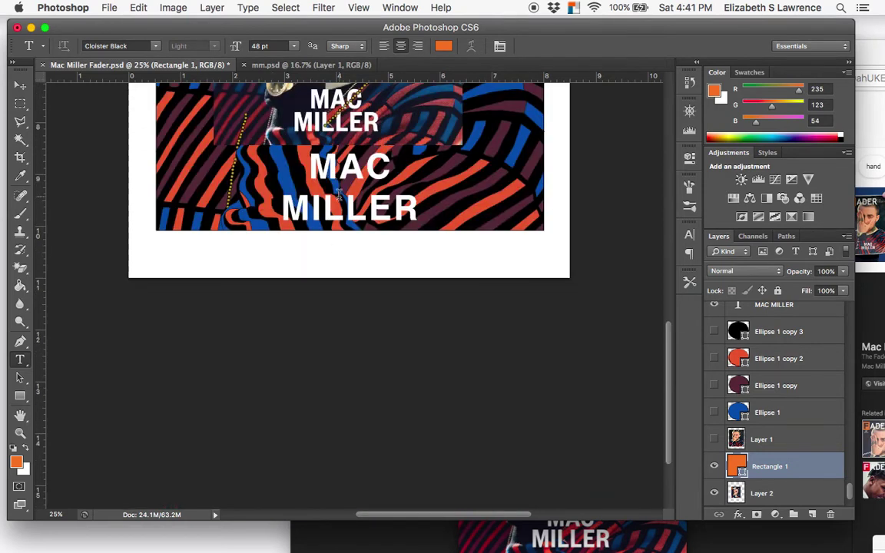
pyautogui.click(340, 198)
pyautogui.click(20, 84)
pyautogui.press('t')
# - Create a text box overlapping the orange rectangle, enter the letter F, and select it
pyautogui.scroll(10, 179, 215)
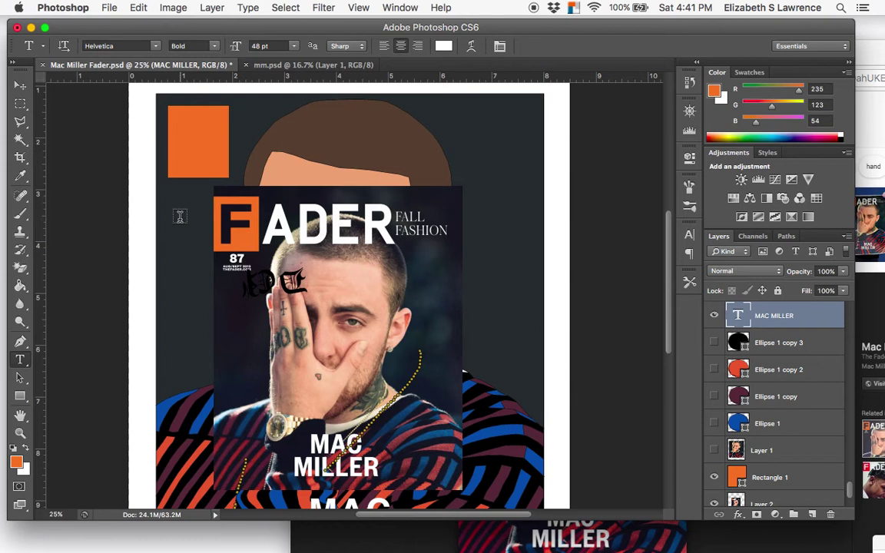
pyautogui.scroll(-4, 178, 267)
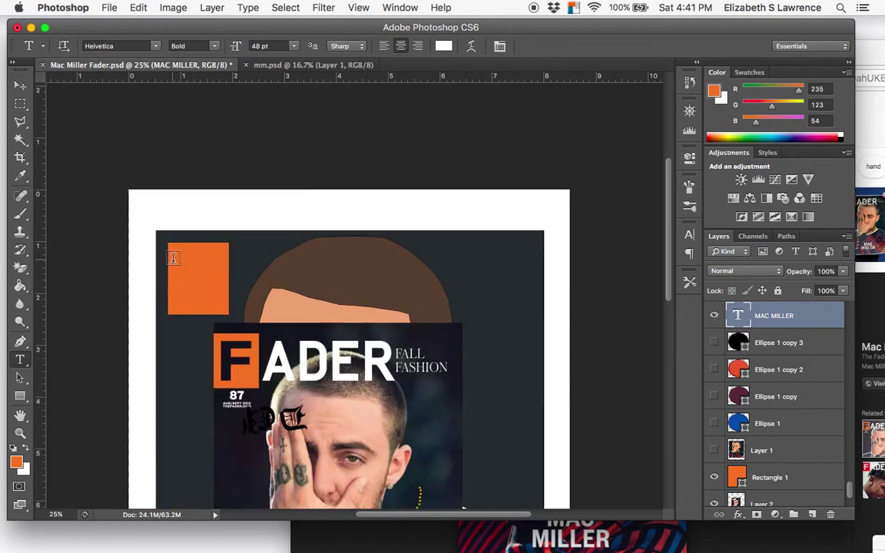
pyautogui.moveTo(180, 248); pyautogui.dragTo(265, 329)
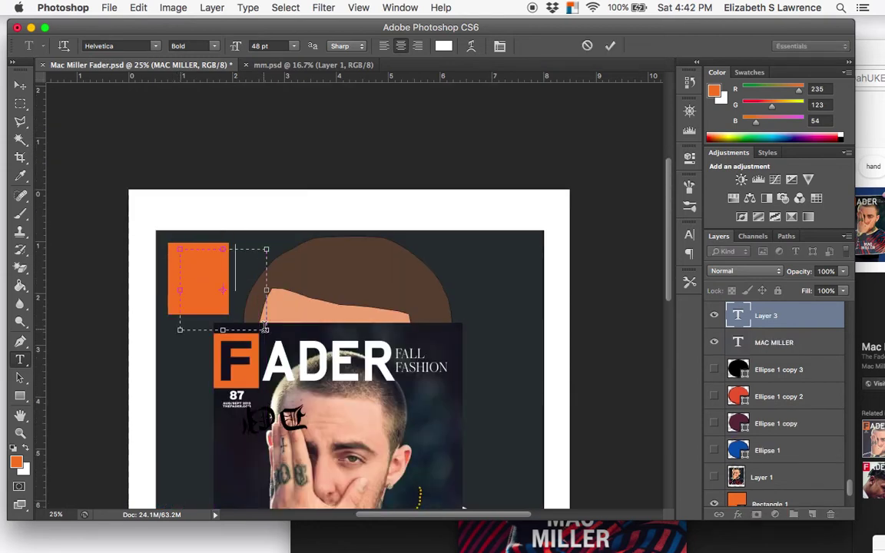
pyautogui.write('F')
pyautogui.press('super+a')
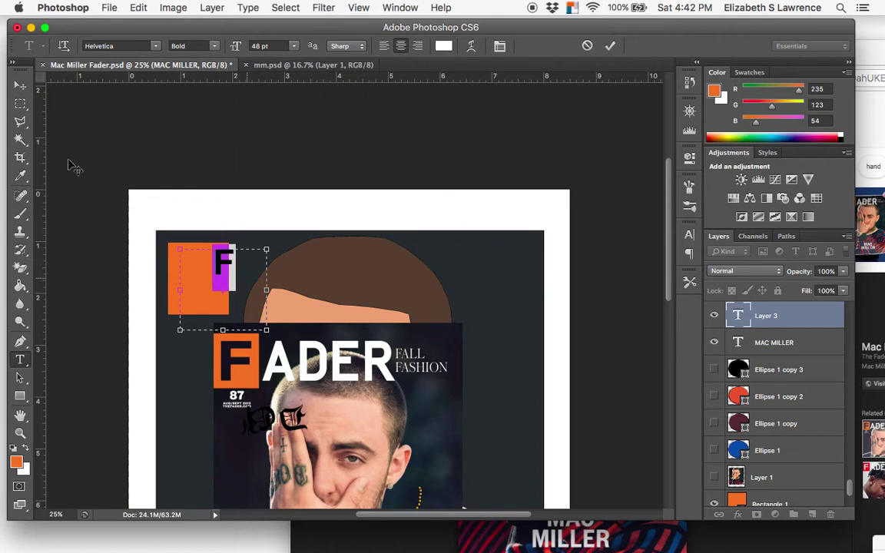
# - Set the letter F to 100 pt and move it onto the orange rectangle
pyautogui.click(296, 49)
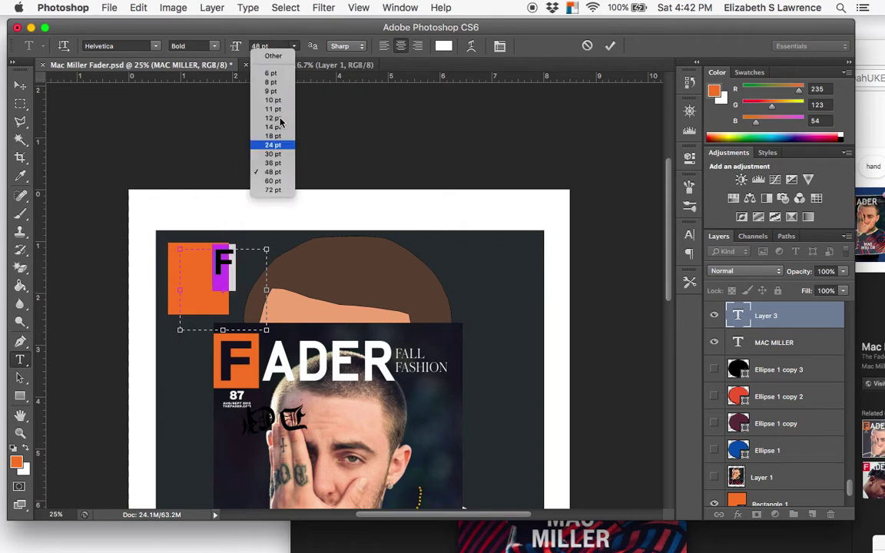
pyautogui.click(274, 189)
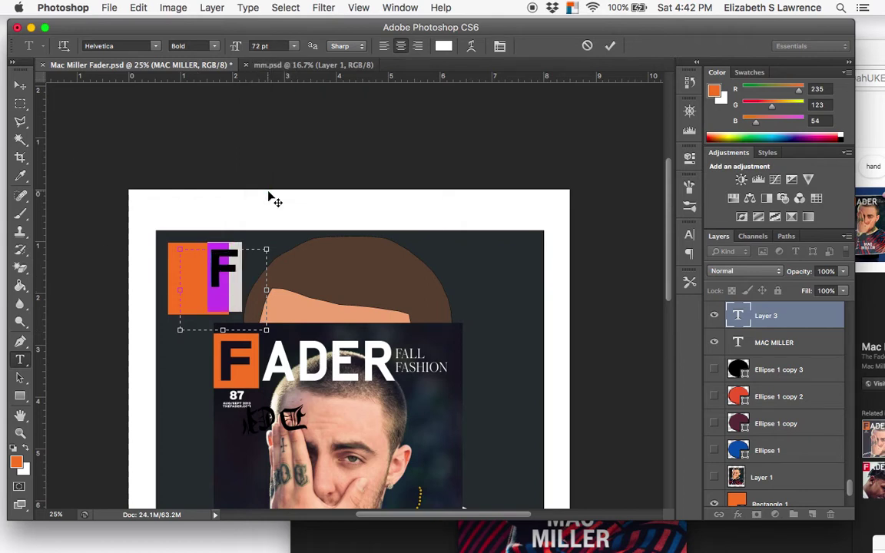
pyautogui.click(281, 44)
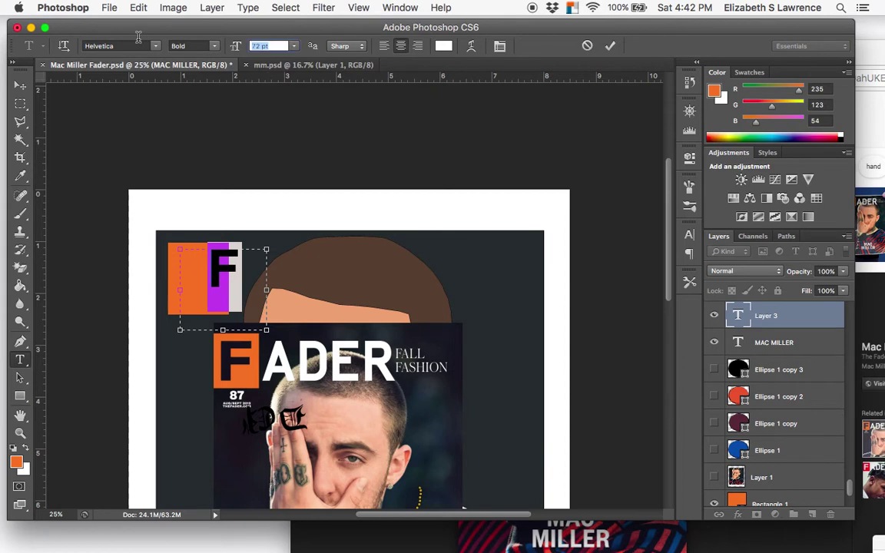
pyautogui.write('100')
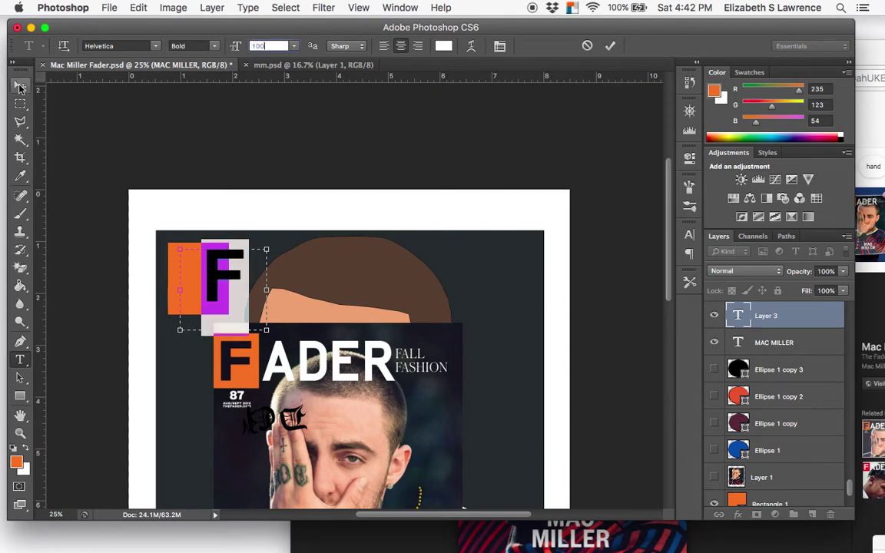
pyautogui.click(20, 87)
pyautogui.moveTo(257, 302); pyautogui.dragTo(228, 302)
# - Sample the illustration's dark background colour, RGB 37, 43, 45, as the foreground colour
pyautogui.click(20, 359)
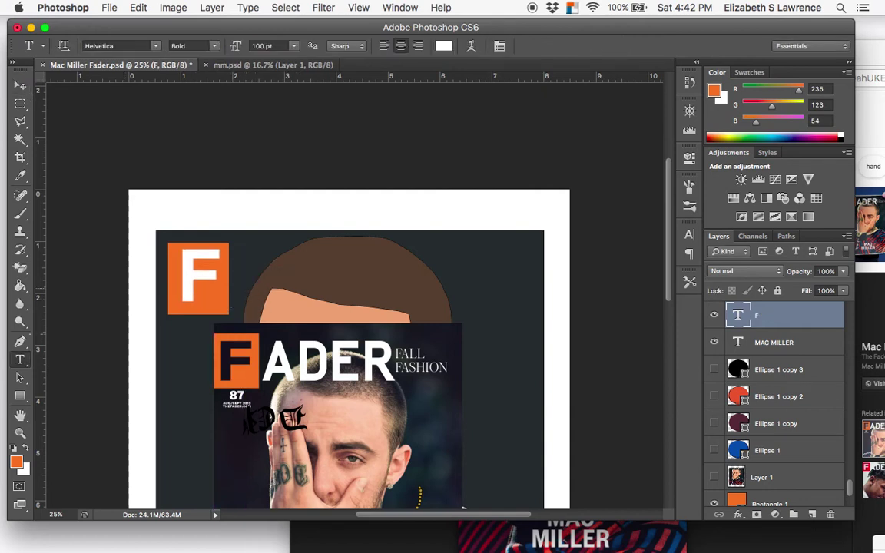
pyautogui.doubleClick(212, 267)
pyautogui.press('super+h')
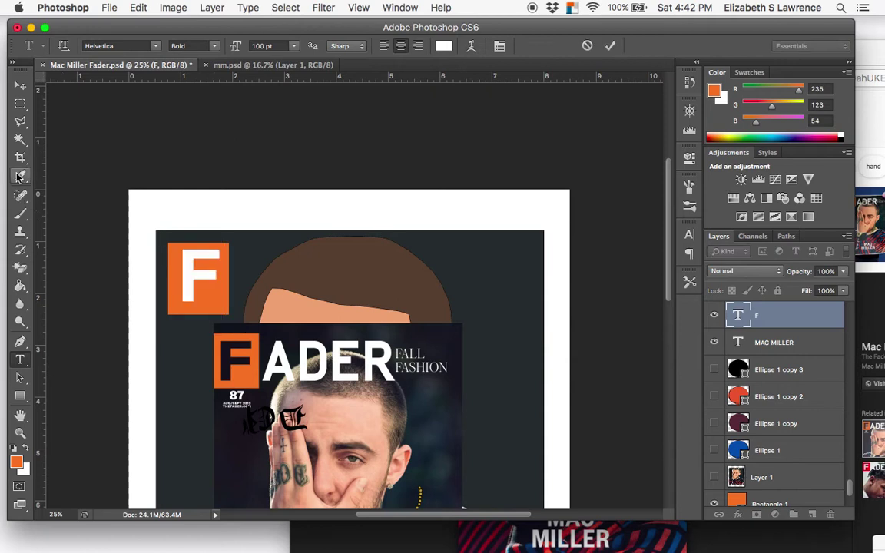
pyautogui.click(20, 176)
pyautogui.click(181, 362)
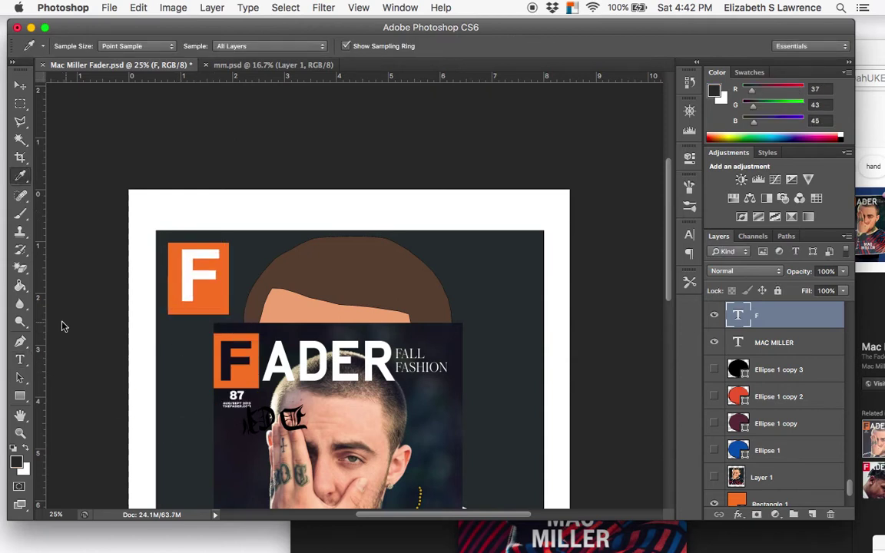
# - Widen the F's text box across the head to make room for the full word and left-align its text
pyautogui.click(21, 359)
pyautogui.click(207, 274)
pyautogui.doubleClick(208, 274)
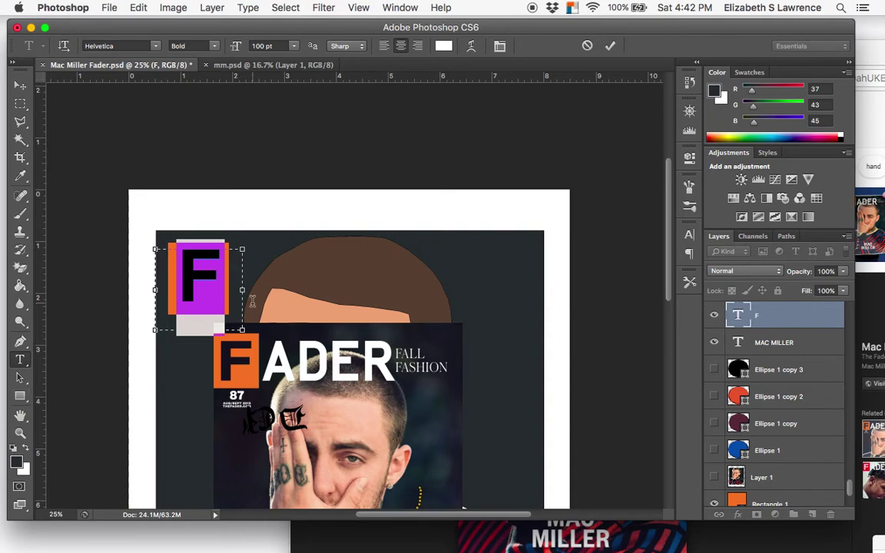
pyautogui.moveTo(246, 290); pyautogui.dragTo(419, 291)
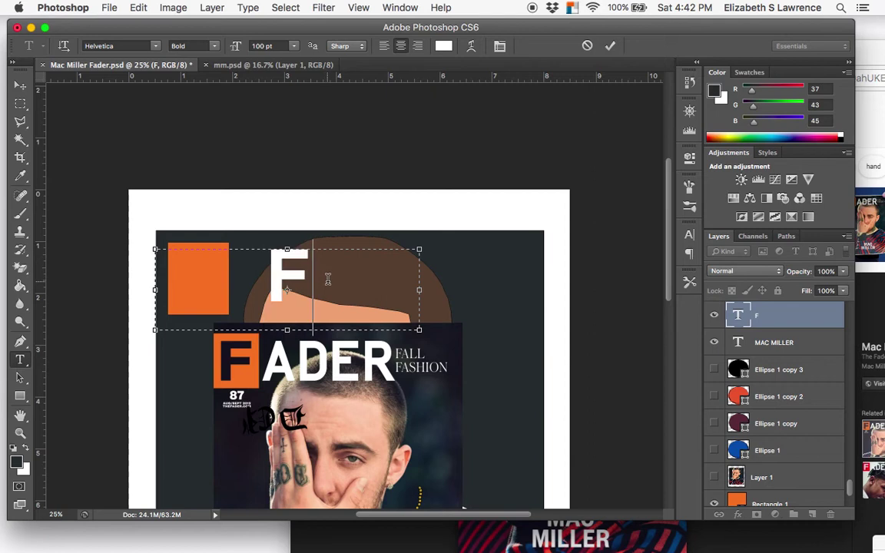
pyautogui.click(383, 47)
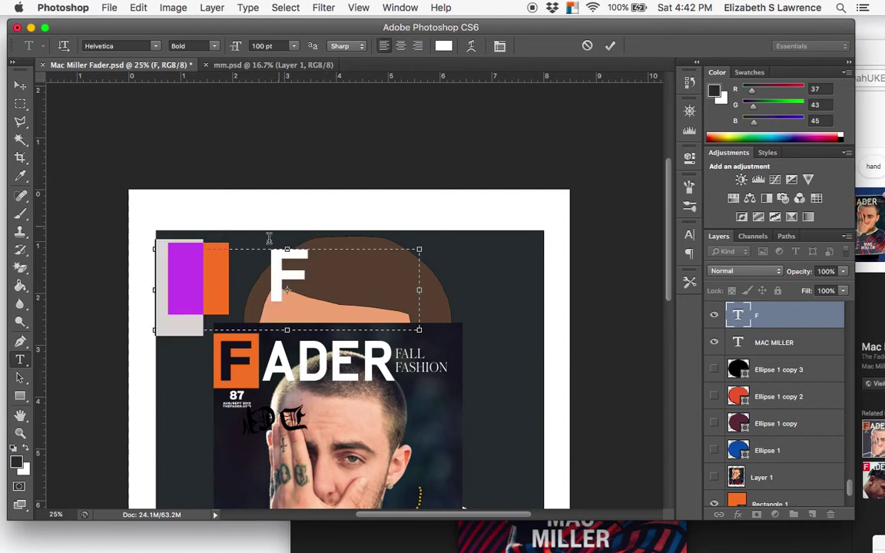
# - Extend the white F in the widened text box so that it reads FADER
pyautogui.click(249, 282)
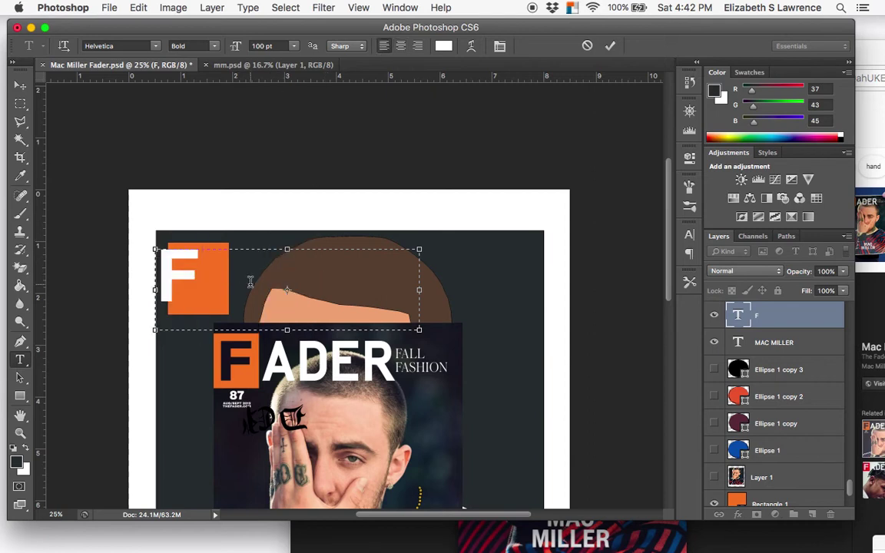
pyautogui.write('A')
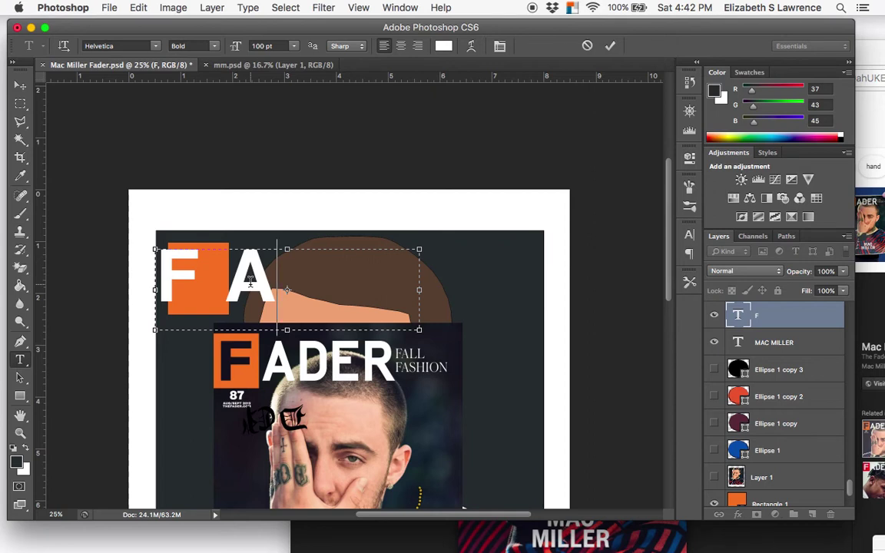
pyautogui.press('BackSpace')
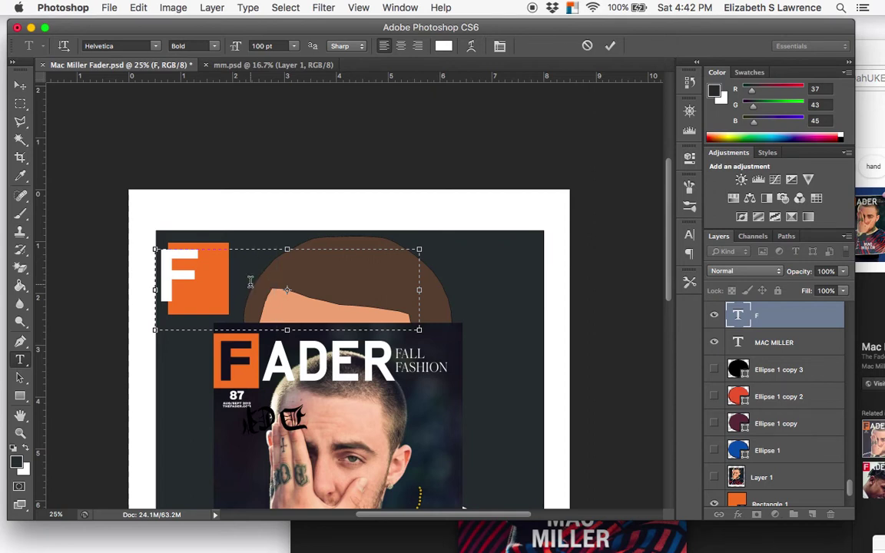
pyautogui.press('BackSpace')
pyautogui.write('ADER')
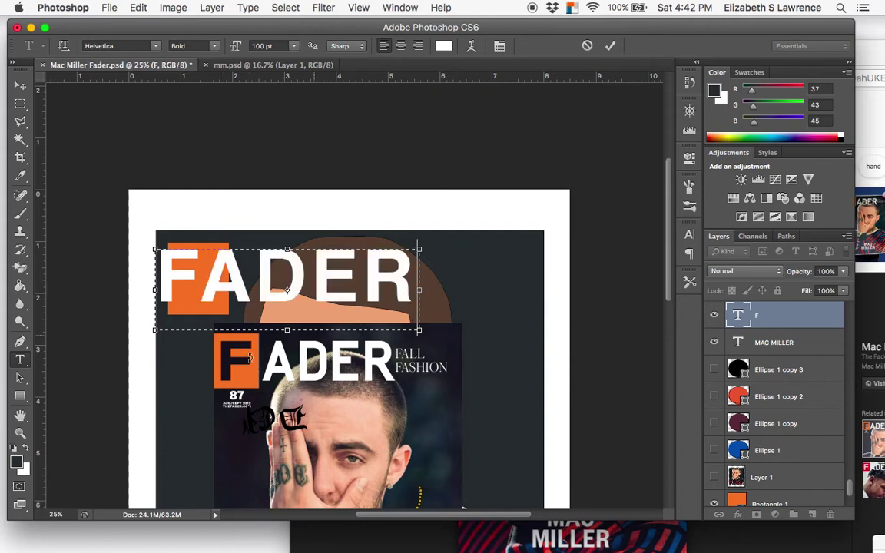
# - Recolor only the letter F with the dark #252b2d and shift the FADER text so the F sits inside the orange box
pyautogui.moveTo(411, 275); pyautogui.dragTo(50, 261)
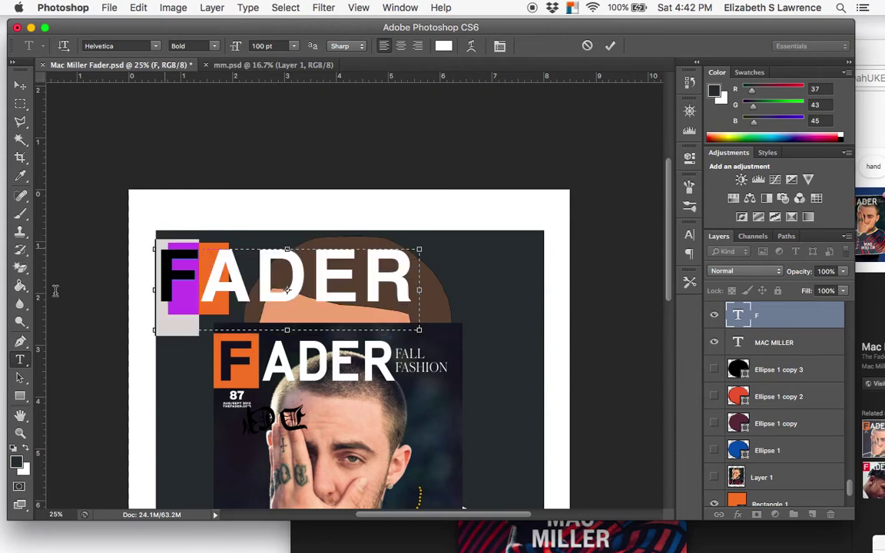
pyautogui.click(16, 461)
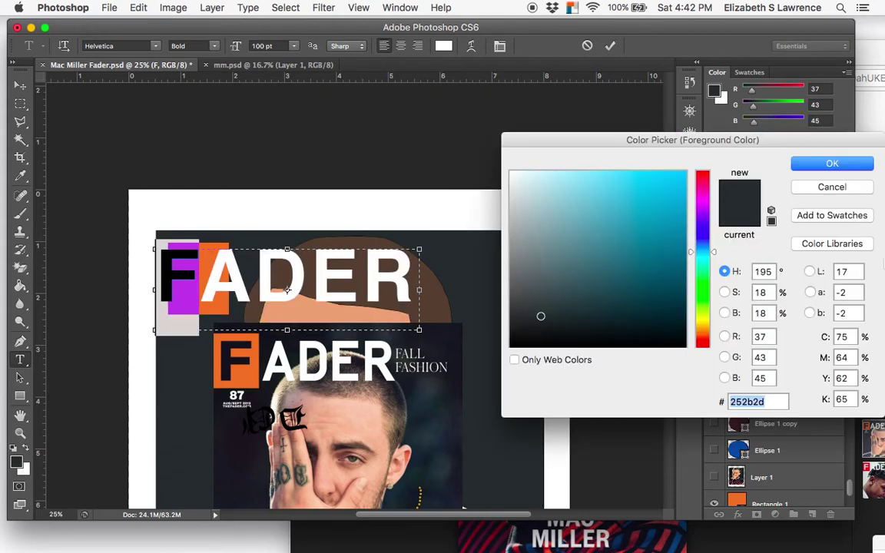
pyautogui.click(833, 164)
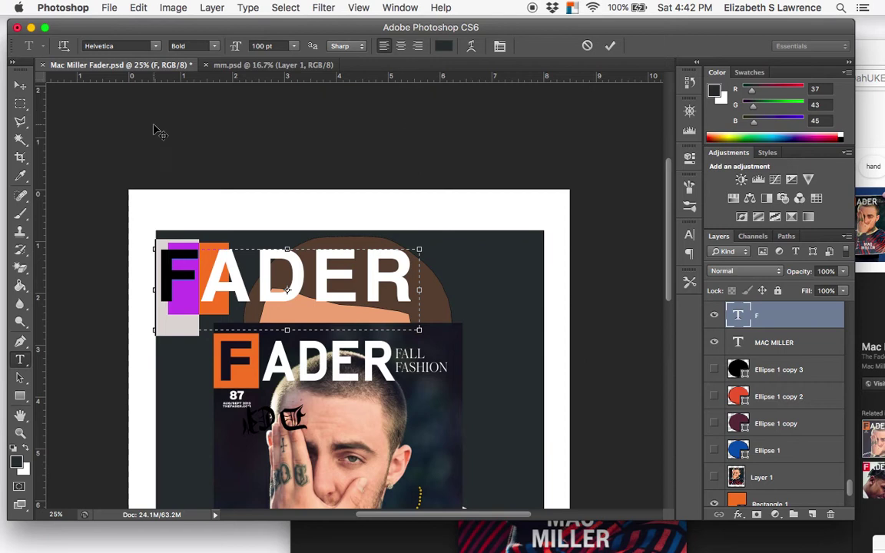
pyautogui.click(21, 86)
pyautogui.moveTo(320, 273); pyautogui.dragTo(342, 274)
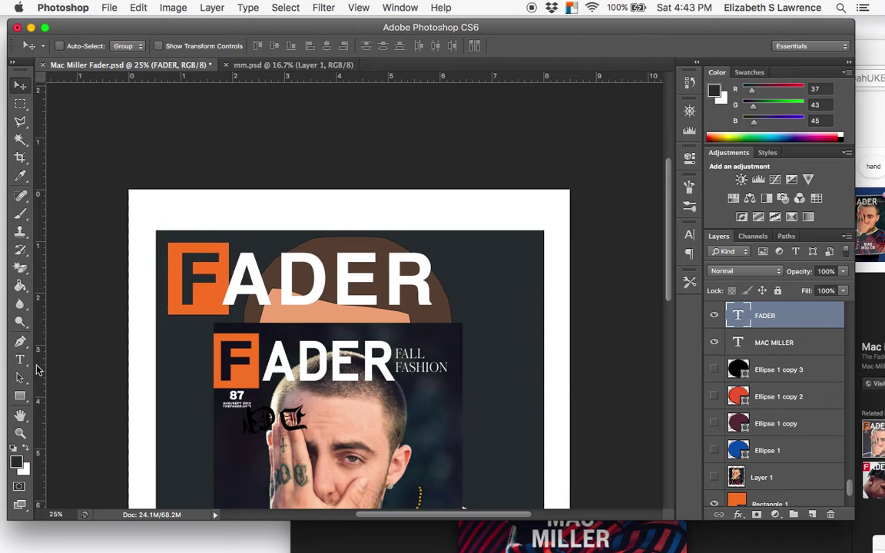
# - Set the tracking of the whole FADER text to 200 and widen its text box until all five letters fit
pyautogui.click(20, 360)
pyautogui.click(277, 290)
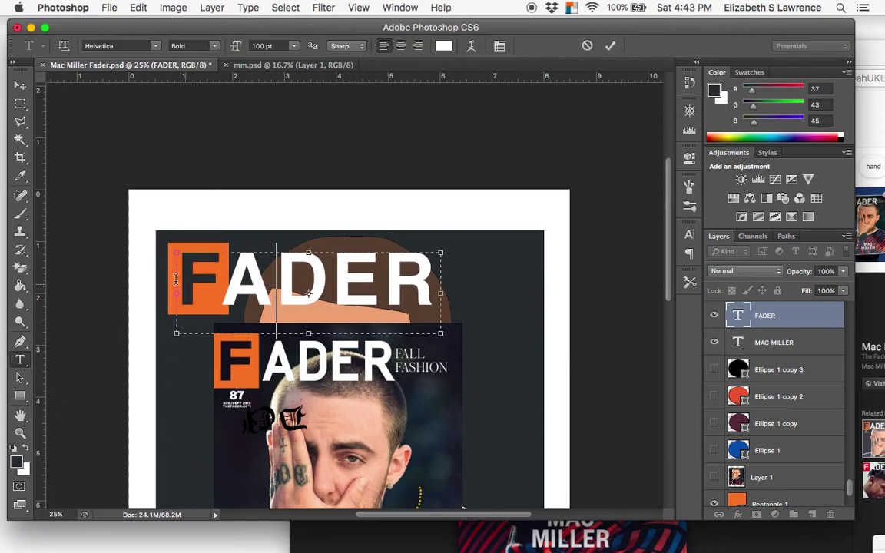
pyautogui.press('super+a')
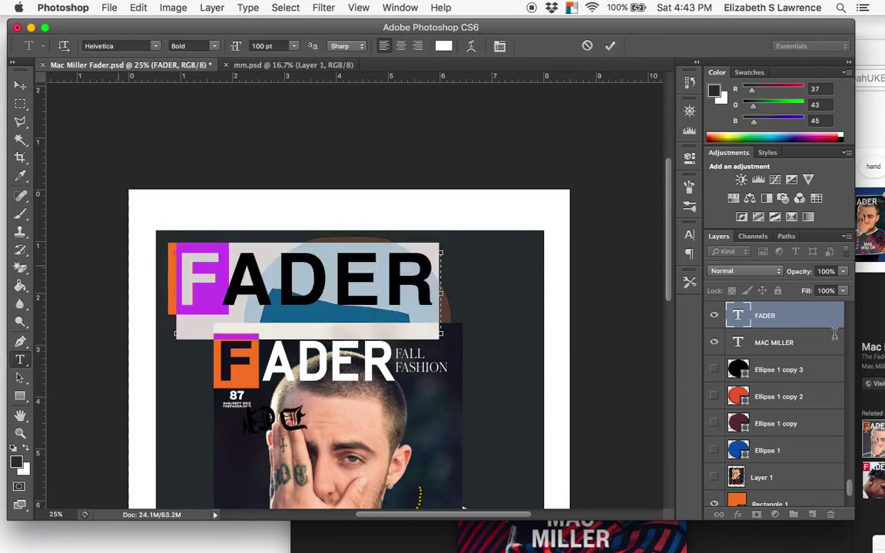
pyautogui.click(690, 236)
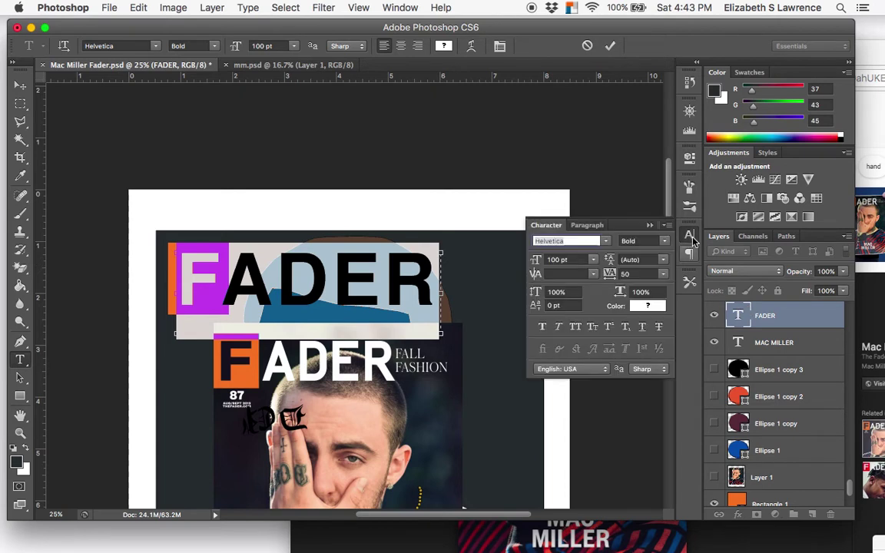
pyautogui.click(664, 275)
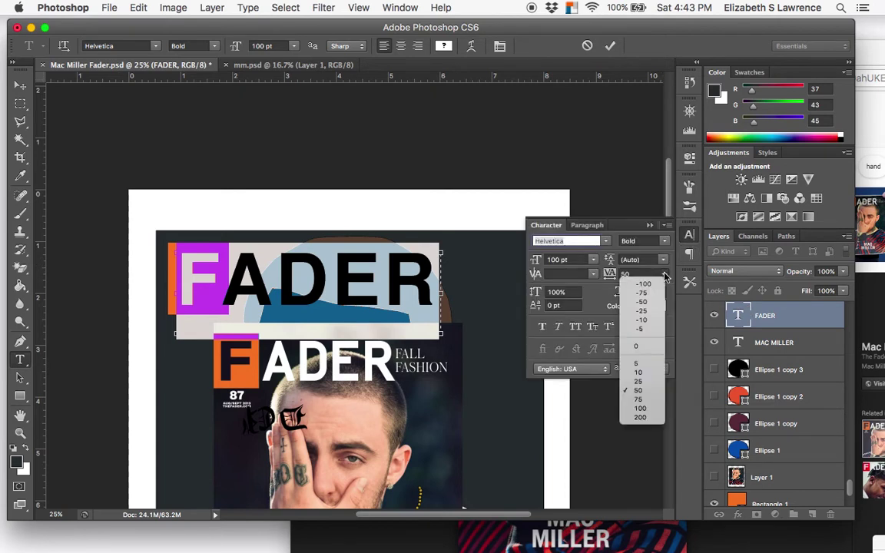
pyautogui.click(644, 417)
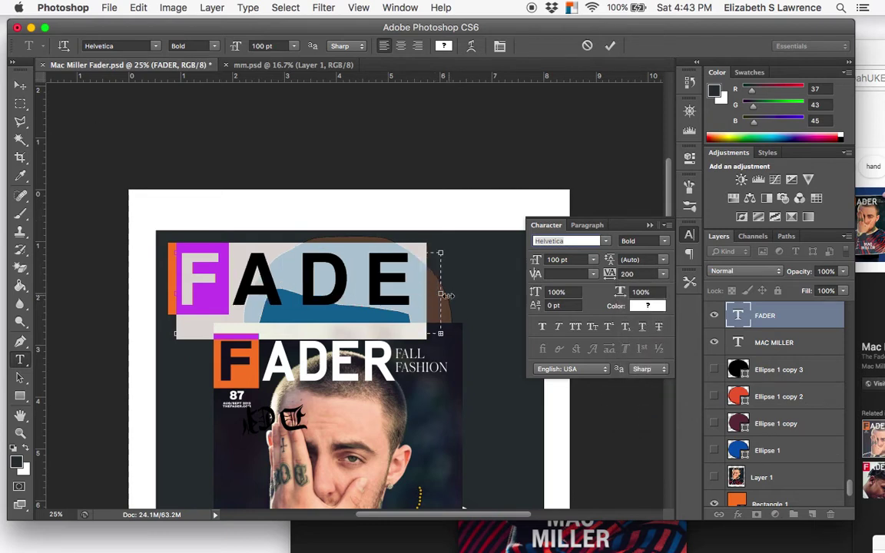
pyautogui.moveTo(444, 295); pyautogui.dragTo(475, 293)
pyautogui.moveTo(481, 294); pyautogui.dragTo(514, 294)
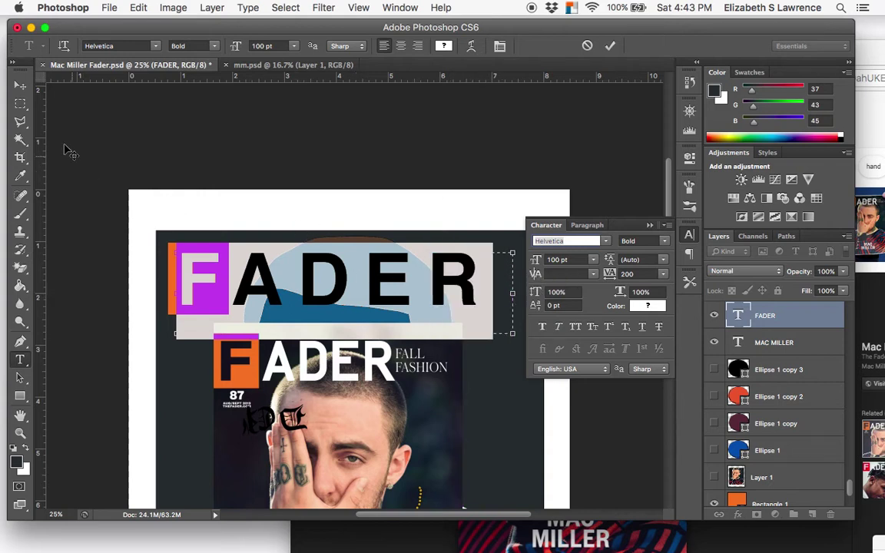
pyautogui.click(21, 86)
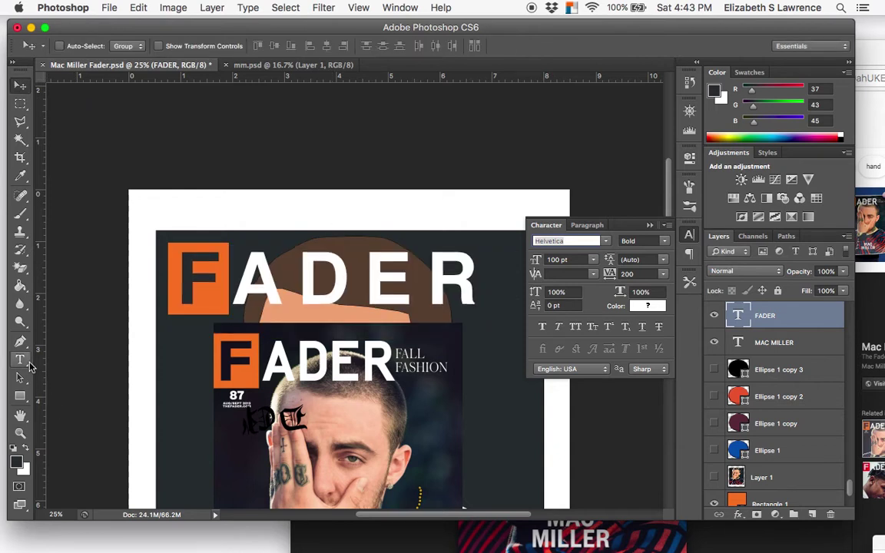
# - Reduce the whole FADER text to 90 pt and position its F within the orange box
pyautogui.click(28, 364)
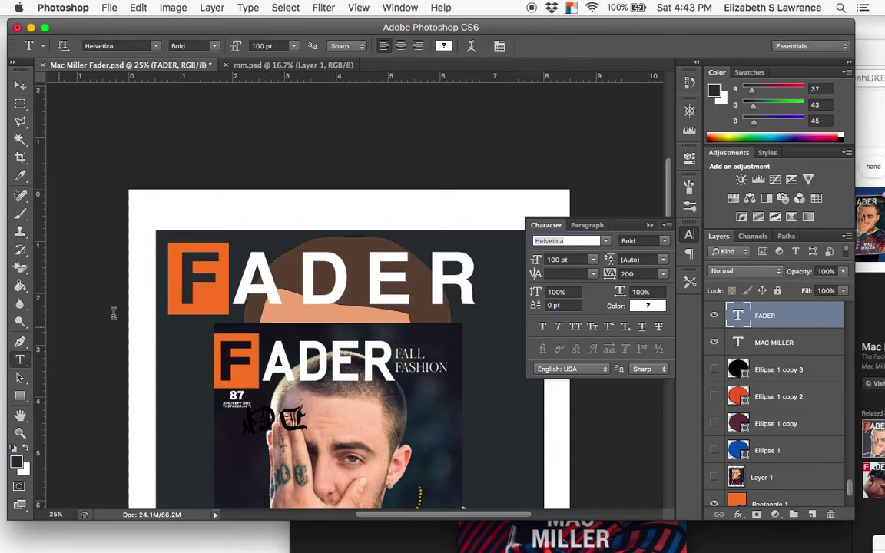
pyautogui.click(229, 283)
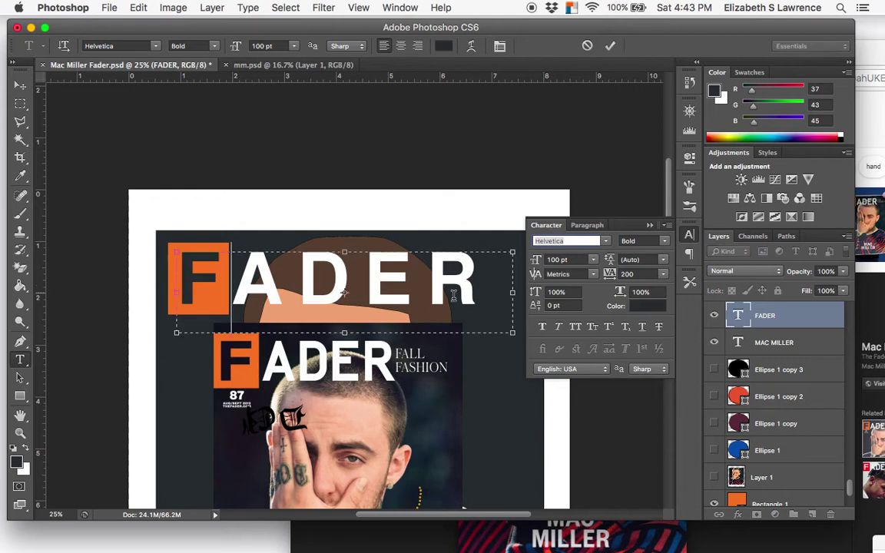
pyautogui.press('super+a')
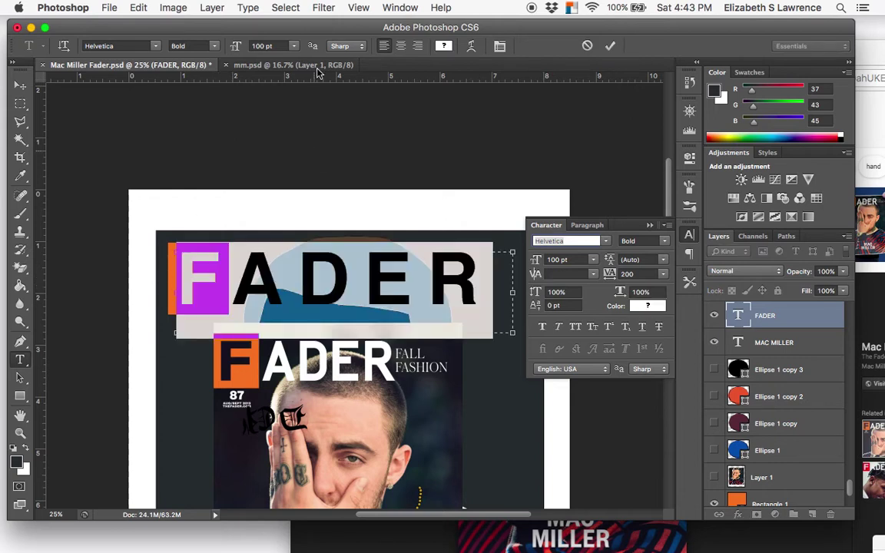
pyautogui.click(269, 48)
pyautogui.click(282, 191)
pyautogui.click(255, 46)
pyautogui.write('90')
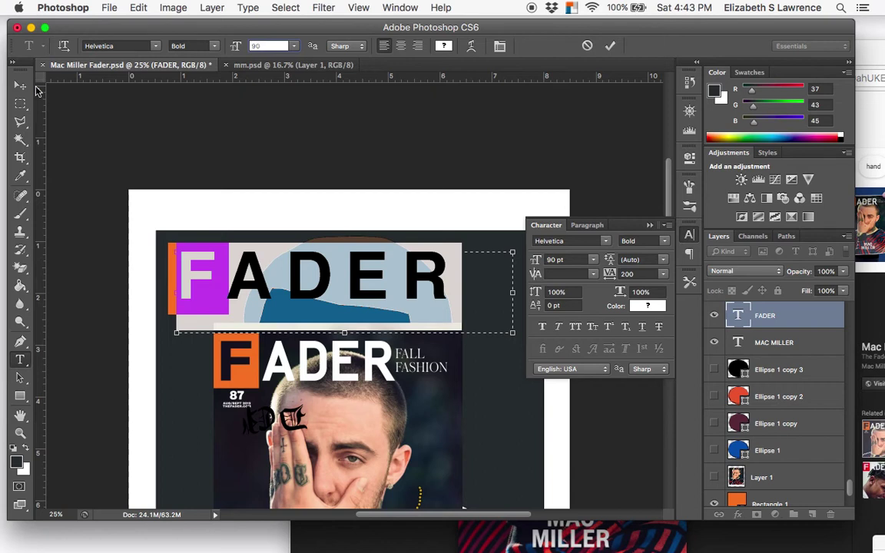
pyautogui.click(22, 87)
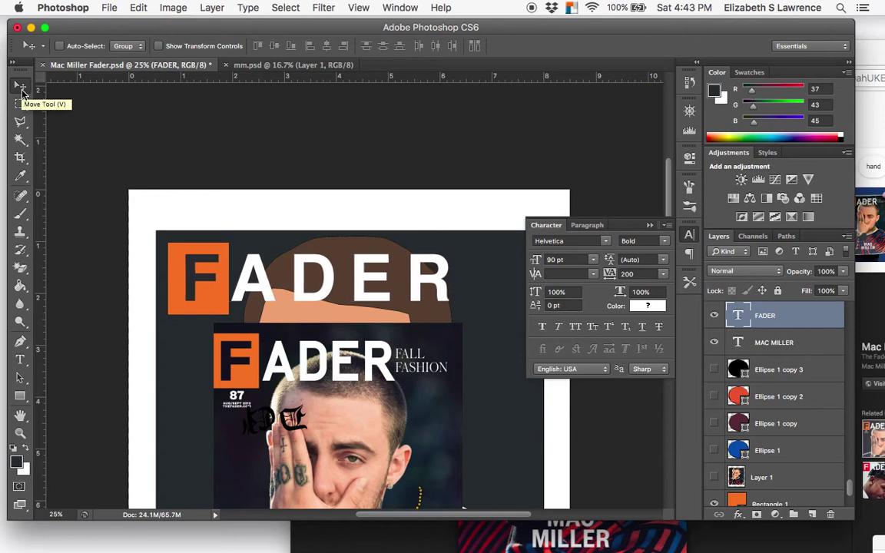
pyautogui.click(649, 226)
# - Move the orange rectangle over the cover photo's F box, scale it to 74.86% width and 73.32% height to match, and return it behind the F
pyautogui.scroll(-3, 790, 453)
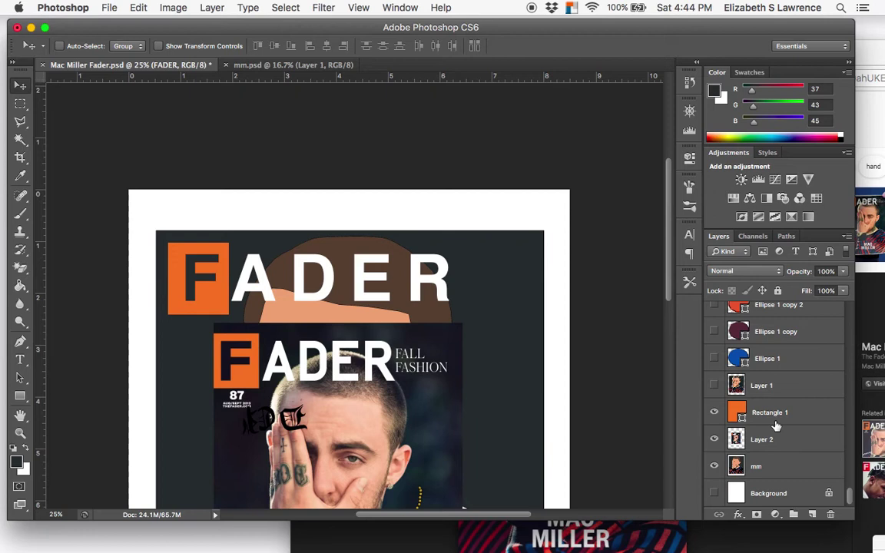
pyautogui.click(776, 424)
pyautogui.press('super+t')
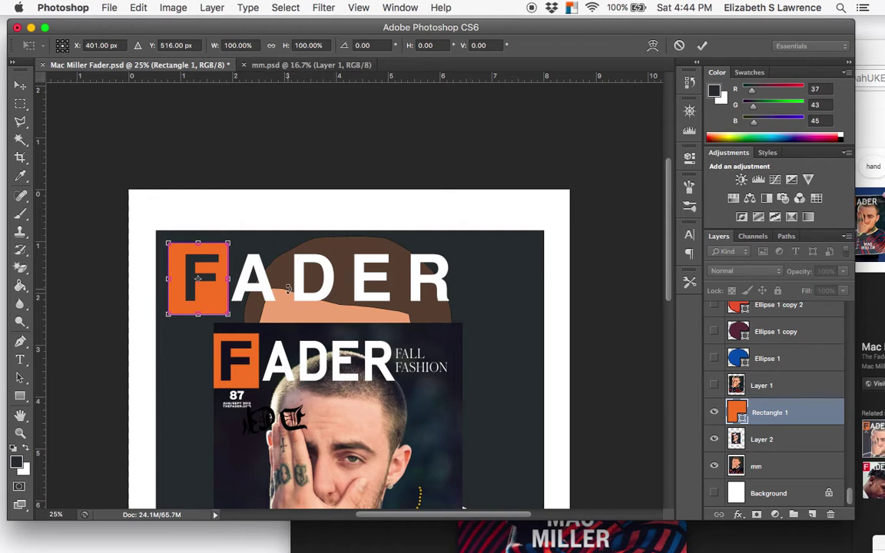
pyautogui.press('Return')
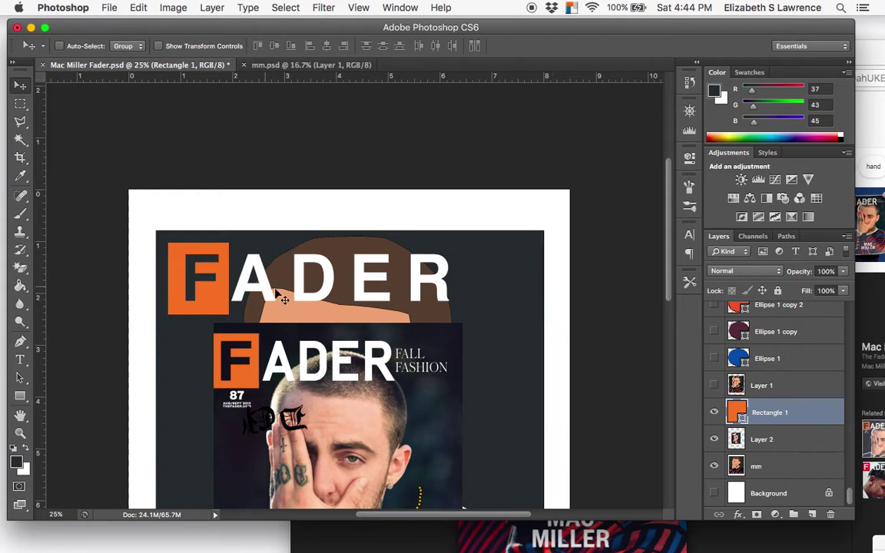
pyautogui.moveTo(226, 294); pyautogui.dragTo(276, 373)
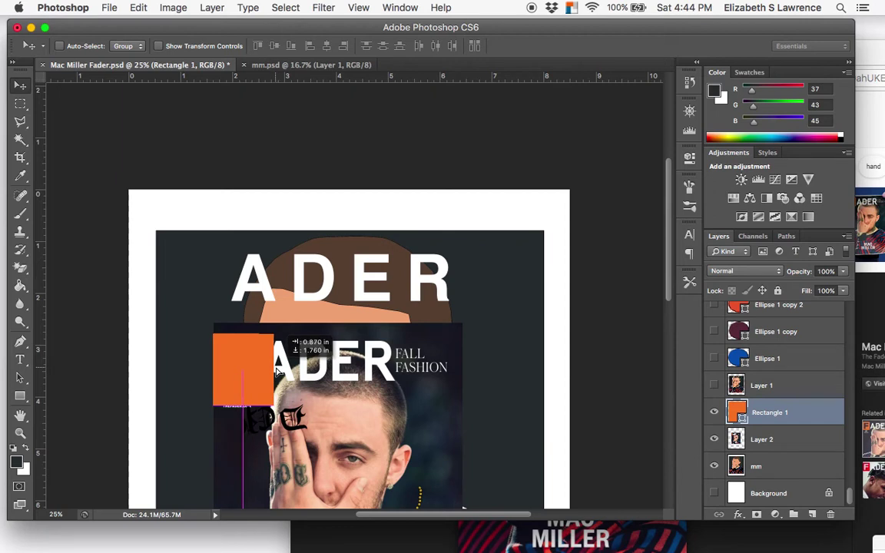
pyautogui.press('super+t')
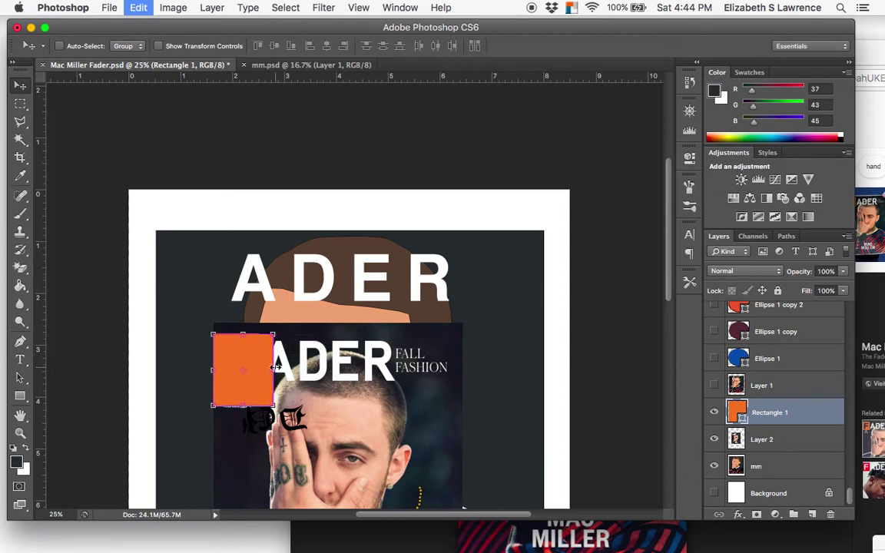
pyautogui.moveTo(274, 370); pyautogui.dragTo(198, 282)
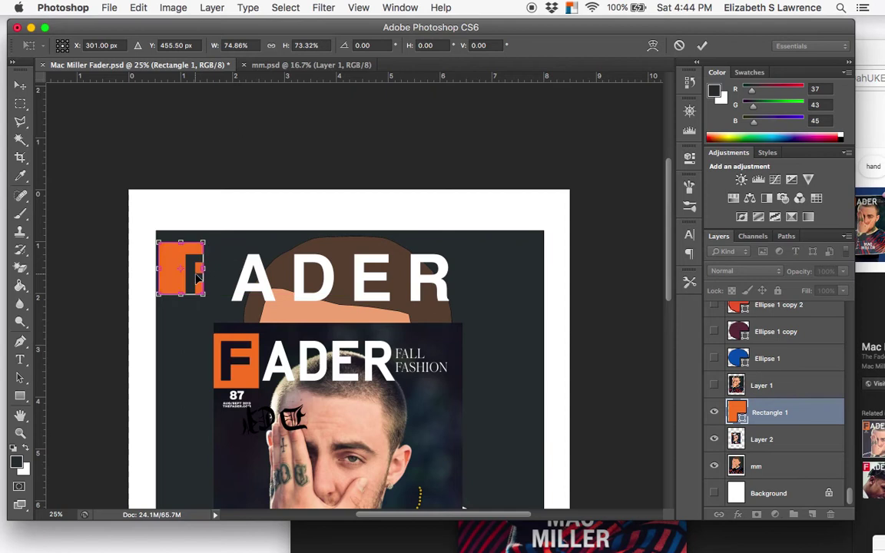
# - Align the orange box with the illustration's left edge and enlarge it proportionally until it surrounds the F and extends above the dark background
pyautogui.press('Up')
pyautogui.press('Up')
pyautogui.press('Down')
pyautogui.press('Down')
pyautogui.press('Left')
pyautogui.press('Left')
pyautogui.press('Left')
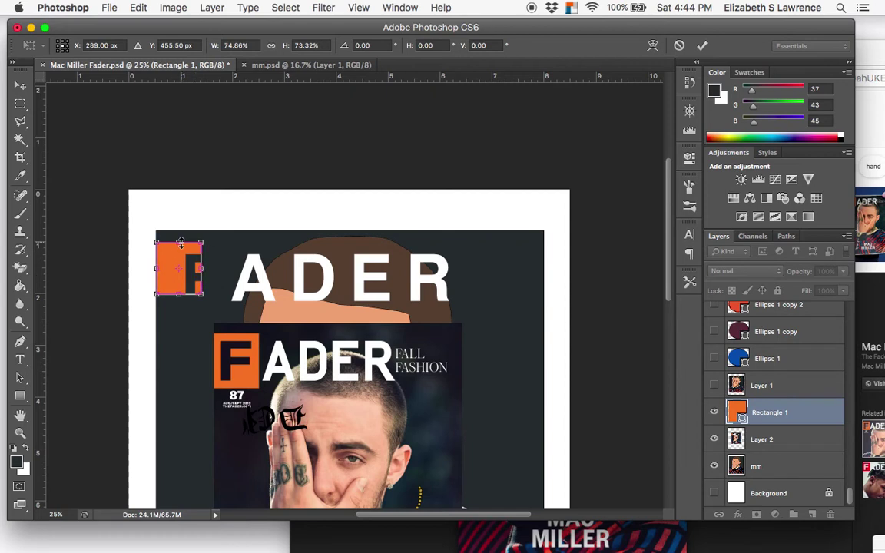
pyautogui.moveTo(202, 242); pyautogui.dragTo(231, 228)
pyautogui.press('Return')
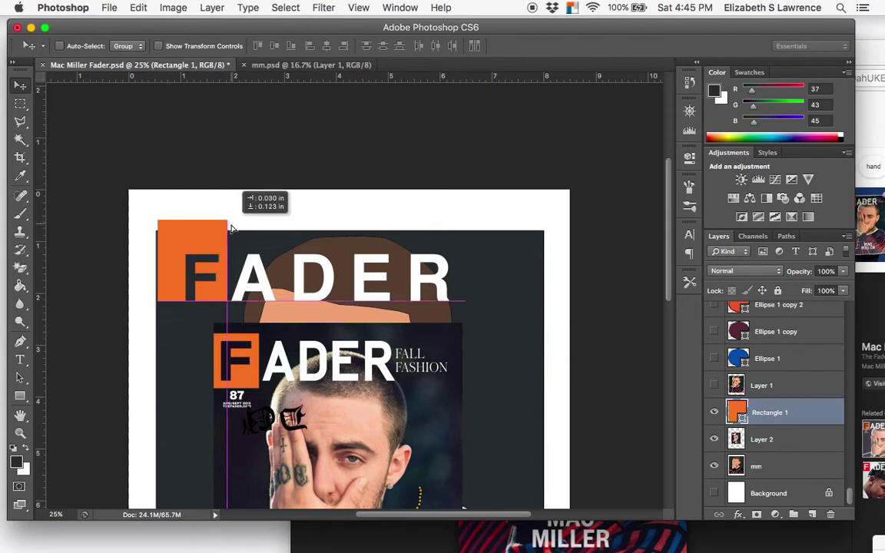
pyautogui.moveTo(231, 228); pyautogui.dragTo(232, 220)
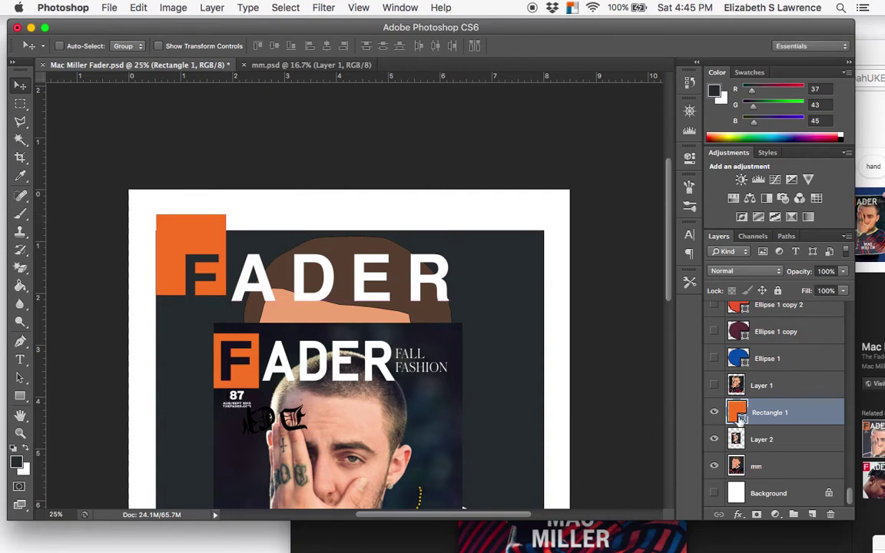
# - Reorder the Rectangle 1 layer so it sits directly beneath the FADER text layer and above MAC MILLER
pyautogui.scroll(3, 780, 421)
pyautogui.scroll(-4, 780, 422)
pyautogui.moveTo(776, 438); pyautogui.dragTo(784, 331)
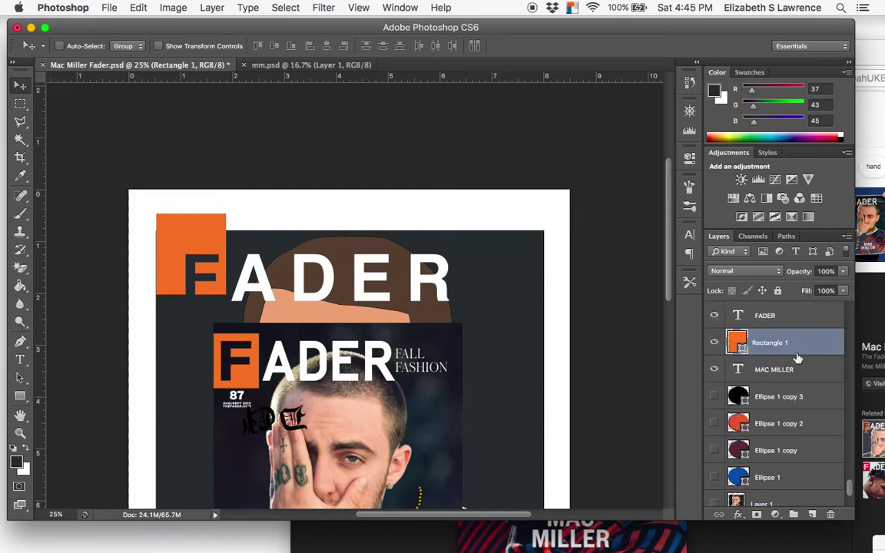
# - Shift the FADER text slightly up and left, and set the size of all its letters to 100 pt
pyautogui.click(780, 321)
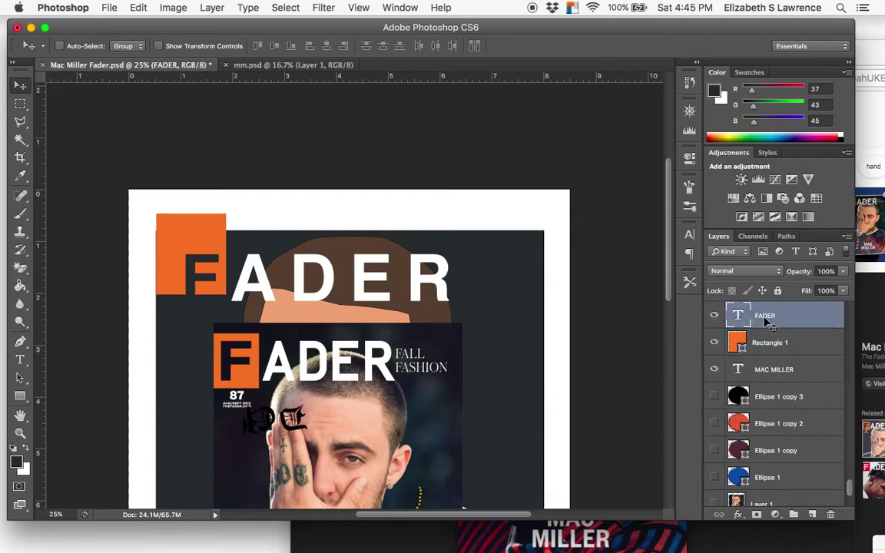
pyautogui.moveTo(377, 270)
pyautogui.mouseDown()
pyautogui.moveTo(368, 246)
pyautogui.moveTo(369, 260)
pyautogui.mouseUp()
pyautogui.click(20, 359)
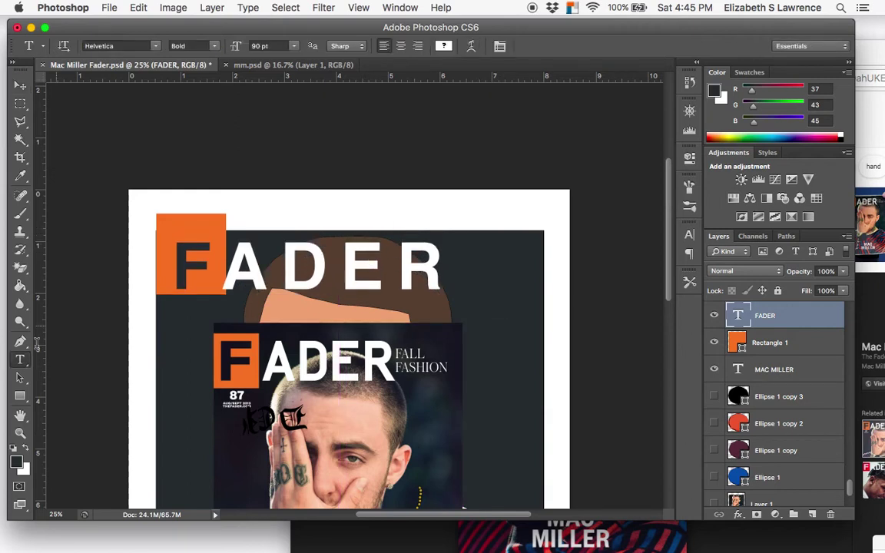
pyautogui.click(310, 239)
pyautogui.press('super+a')
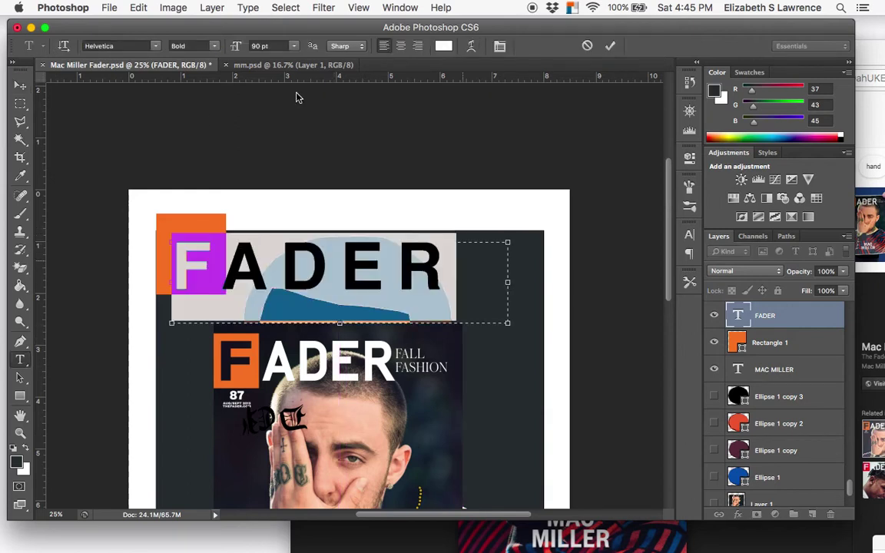
pyautogui.click(265, 46)
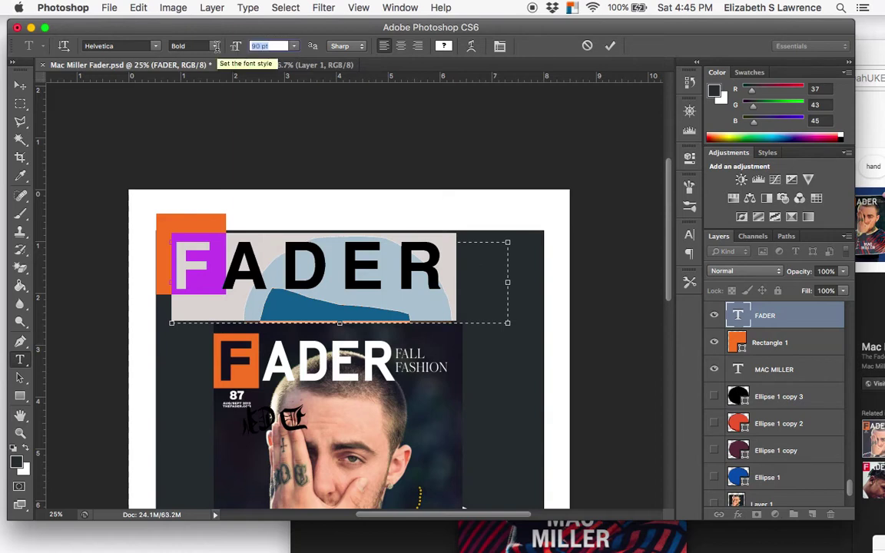
pyautogui.write('100')
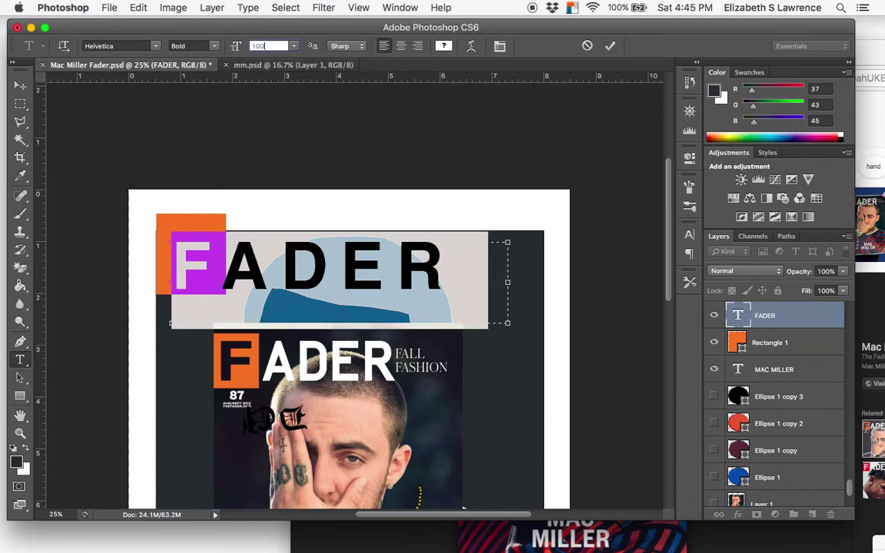
# - Reposition the enlarged FADER text so the F sits inside the orange box and the A starts just beyond its right edge
pyautogui.click(20, 84)
pyautogui.moveTo(358, 247)
pyautogui.mouseDown()
pyautogui.moveTo(353, 237)
pyautogui.moveTo(358, 248)
pyautogui.mouseUp()
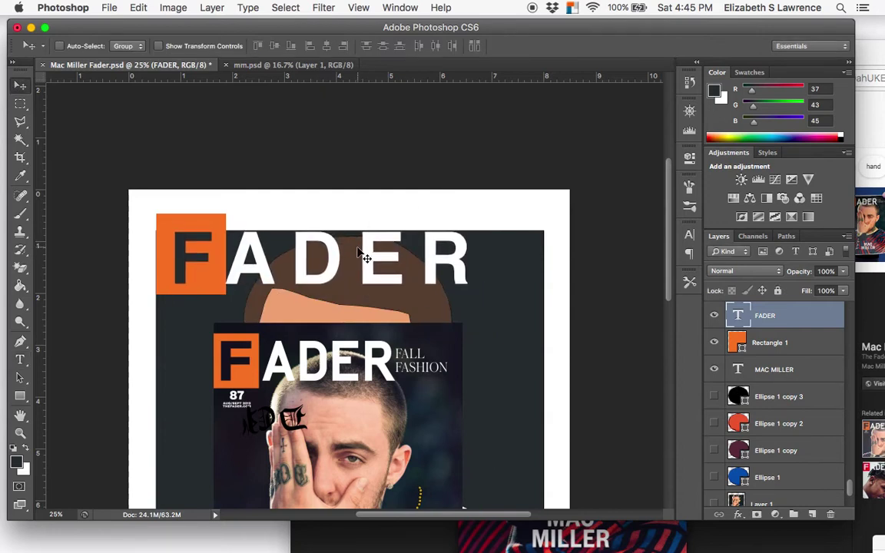
pyautogui.hotkey('alt', 'Right')
pyautogui.hotkey('alt', 'Right')
pyautogui.hotkey('alt', 'Right')
pyautogui.hotkey('alt', 'Right')
pyautogui.hotkey('alt', 'Right')
pyautogui.hotkey('alt', 'Right')
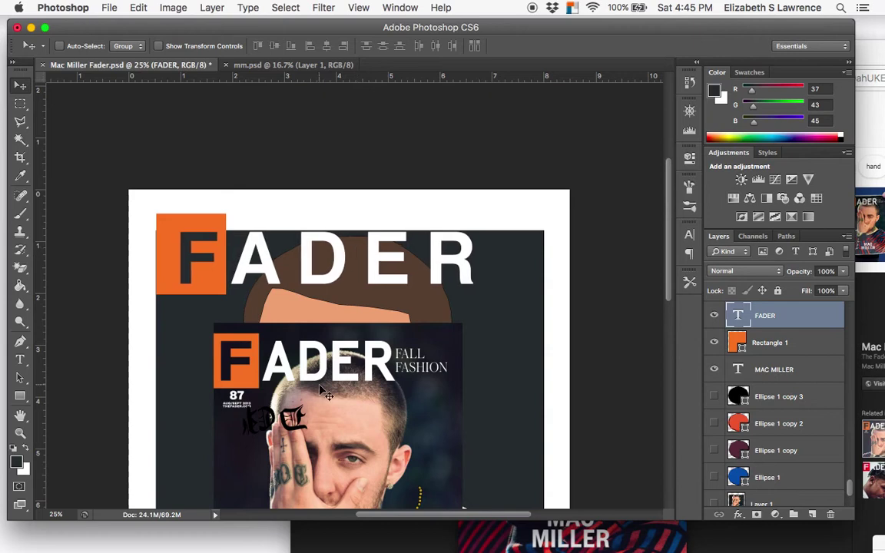
# - Narrow the orange box from its left side to 91.07% of its width, keeping its right edge in place
pyautogui.click(778, 352)
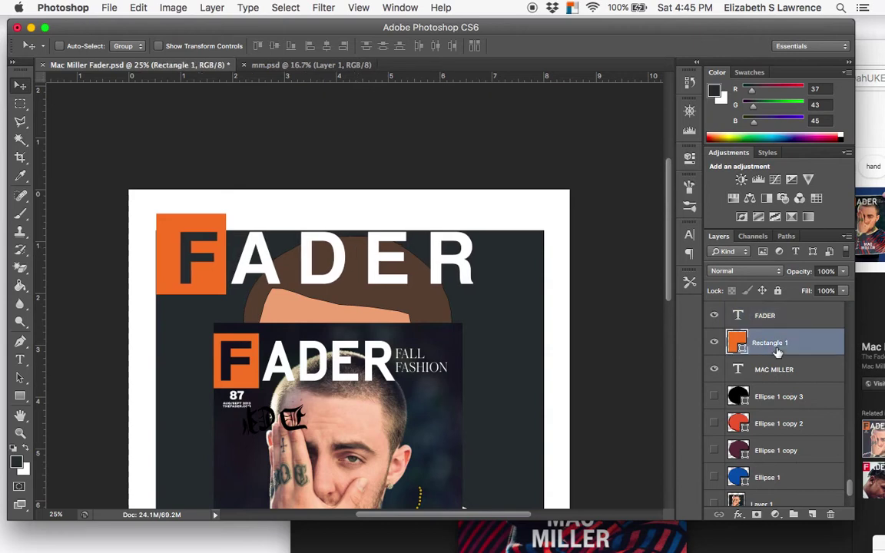
pyautogui.press('super+t')
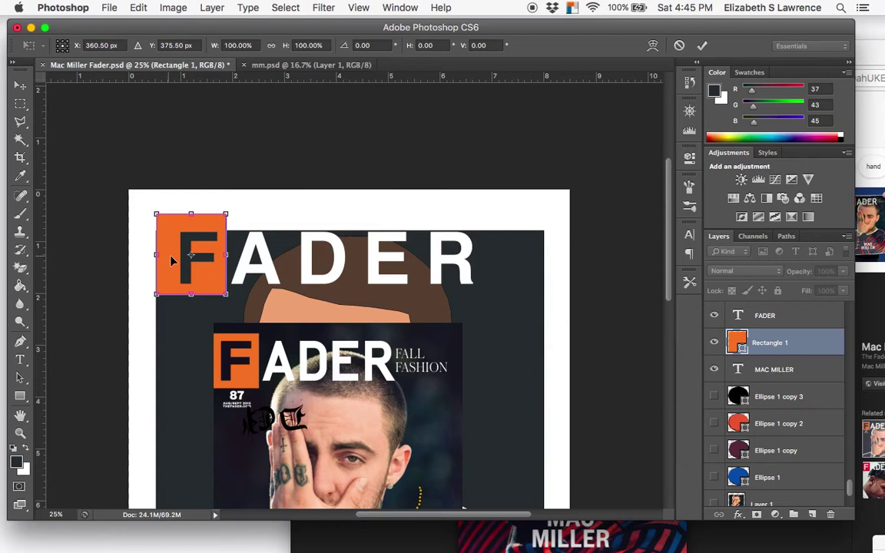
pyautogui.moveTo(156, 253)
pyautogui.mouseDown()
pyautogui.moveTo(143, 253)
pyautogui.moveTo(163, 254)
pyautogui.mouseUp()
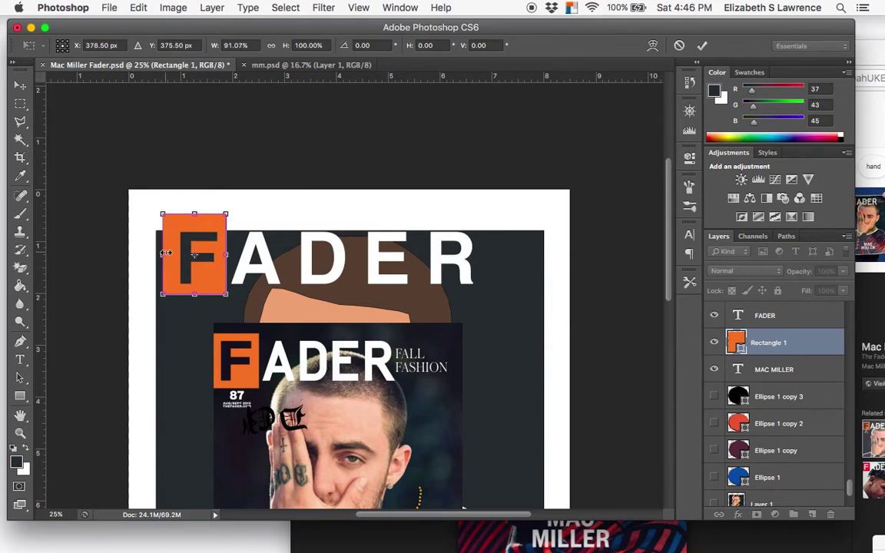
pyautogui.press('Return')
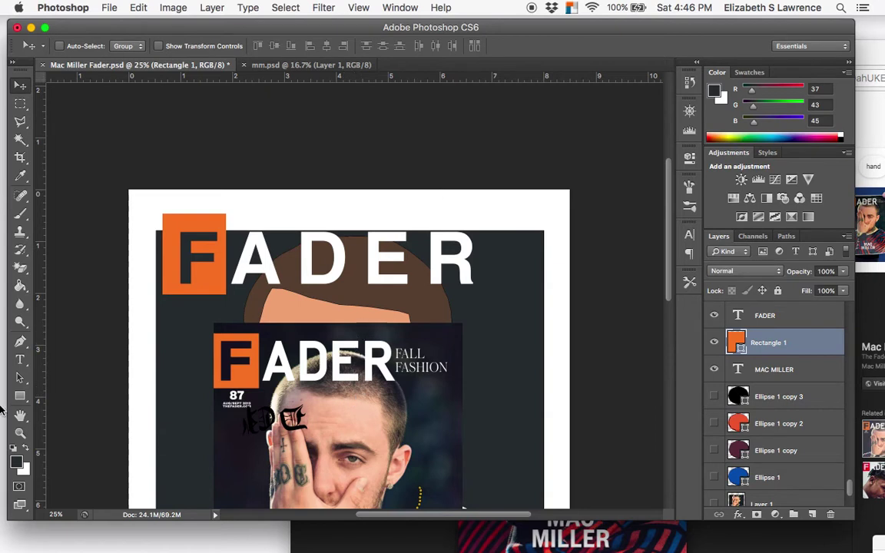
# - Try the whole FADER text in Futura, comparing the Condensed Medium, Condensed ExtraBold and Medium styles
pyautogui.click(20, 360)
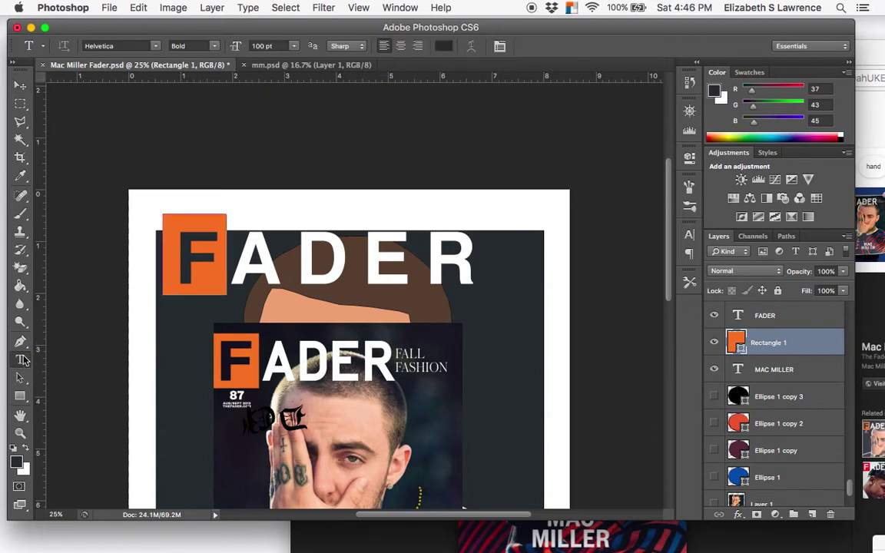
pyautogui.click(363, 265)
pyautogui.hotkey('ctrl', 'a')
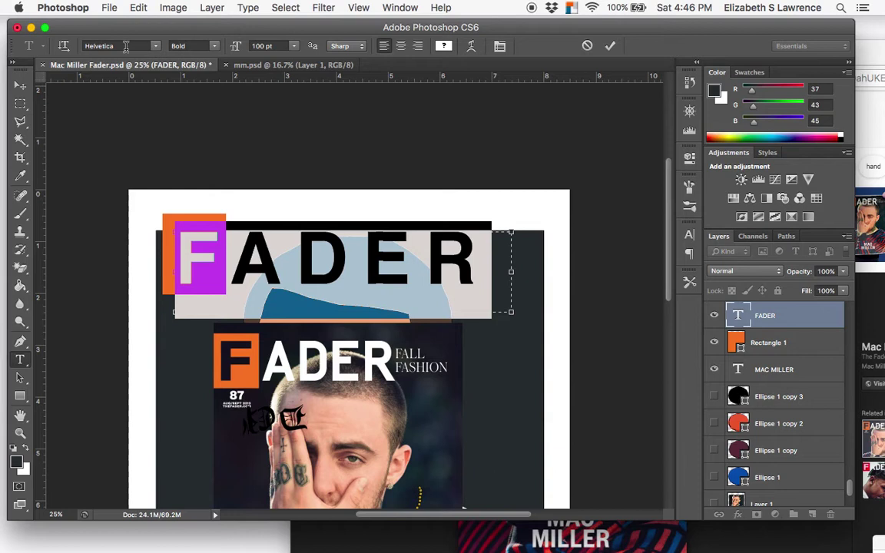
pyautogui.click(115, 46)
pyautogui.write('Futura')
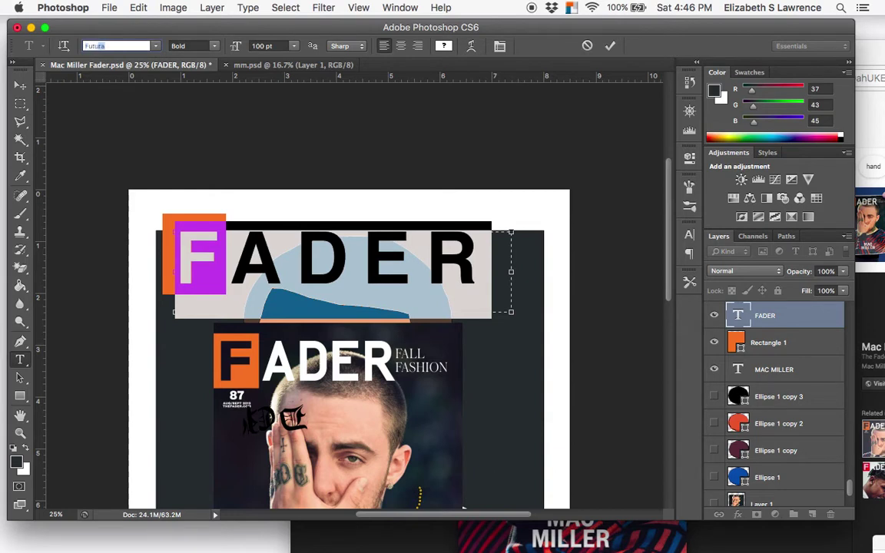
pyautogui.press('Tab')
pyautogui.press('Down')
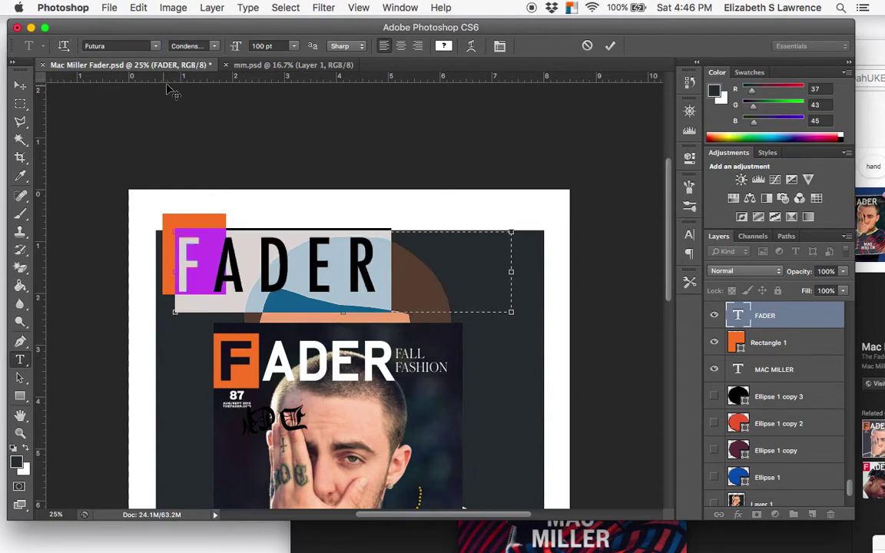
pyautogui.click(211, 48)
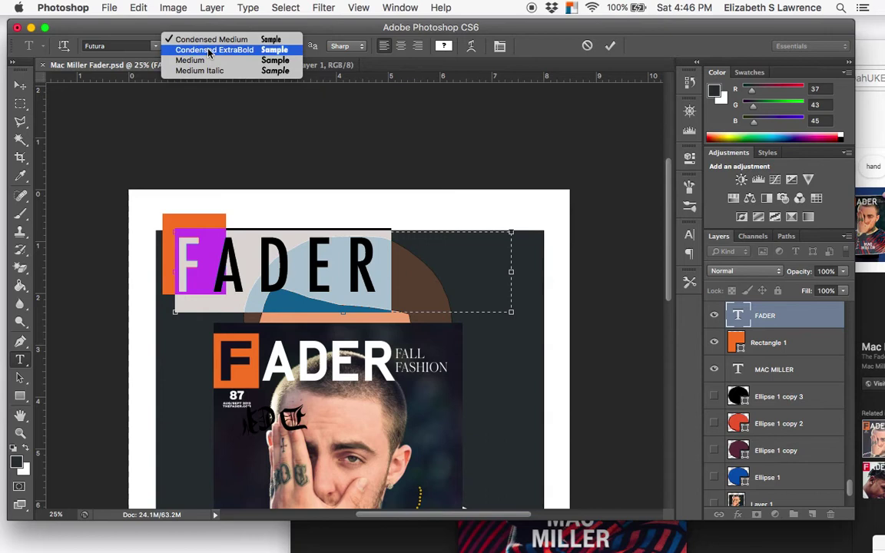
pyautogui.click(209, 50)
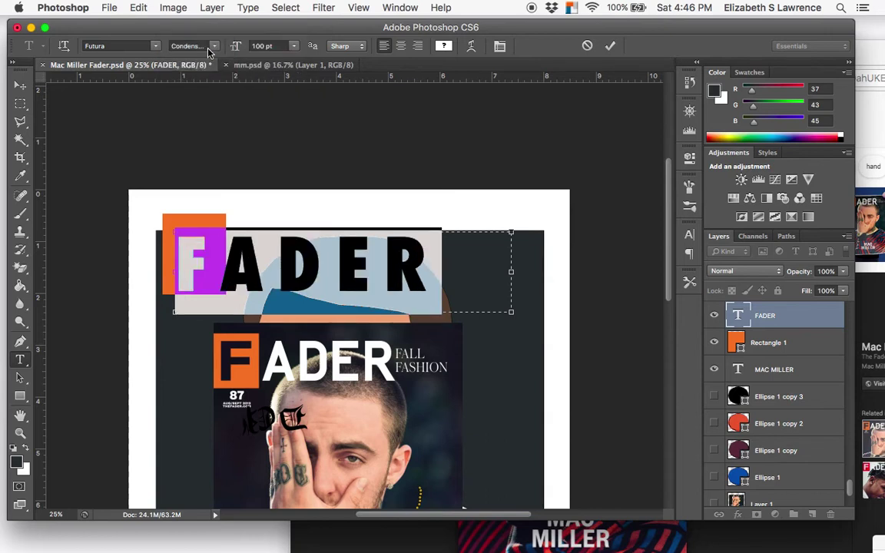
pyautogui.click(209, 49)
pyautogui.click(192, 60)
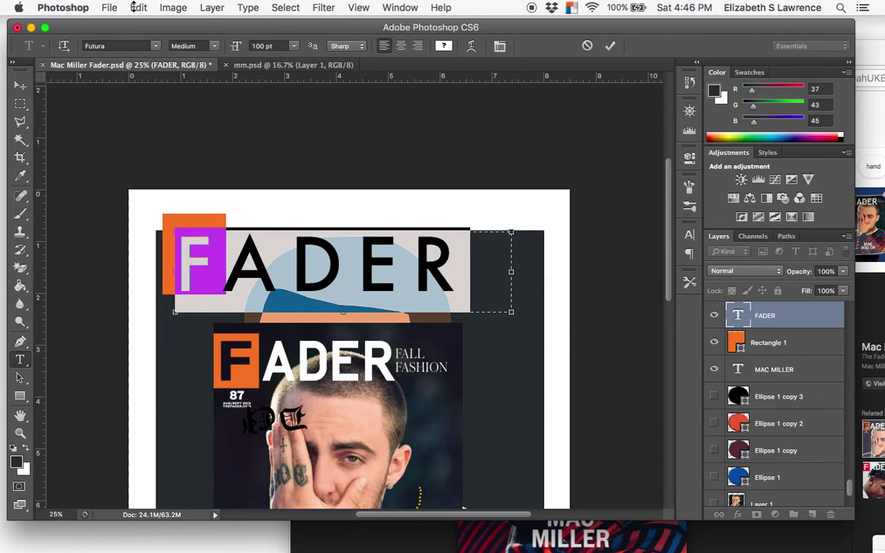
# - Try the fonts following hardcore_pen on the FADER text, including Heavitas, and apply Heading Smallcas… in ExtraBold
pyautogui.click(122, 46)
pyautogui.write('hardcore_pen')
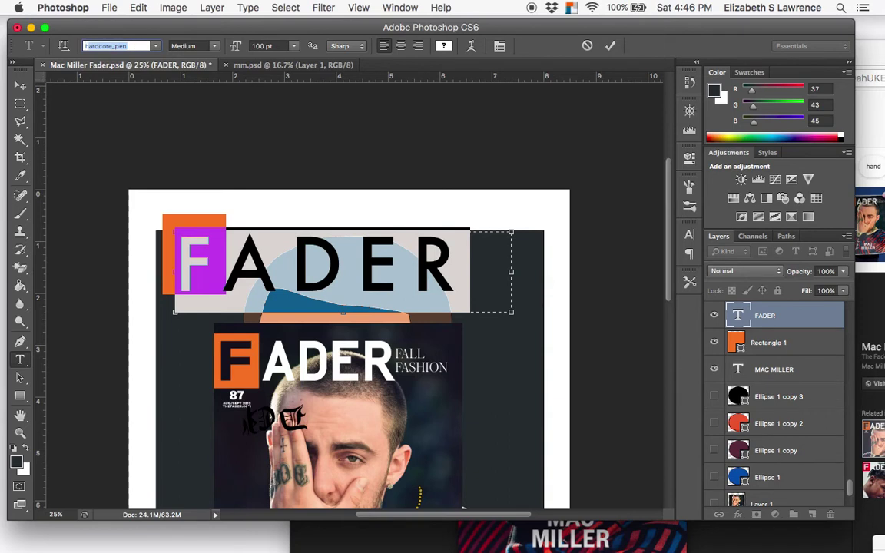
pyautogui.press('Down')
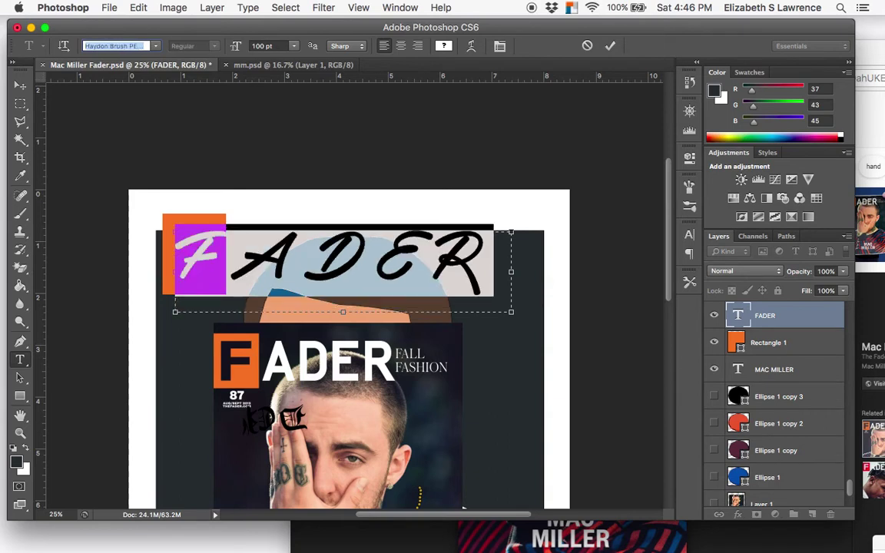
pyautogui.press('Down')
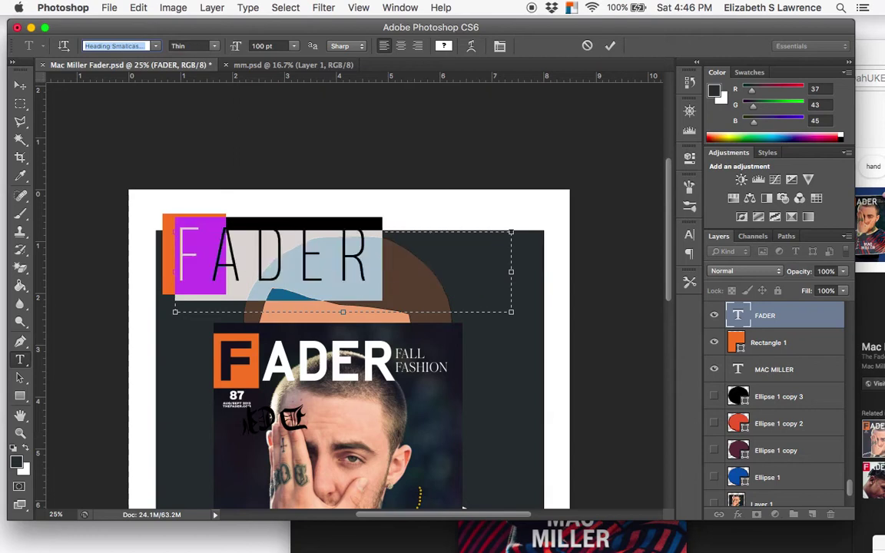
pyautogui.press('Down')
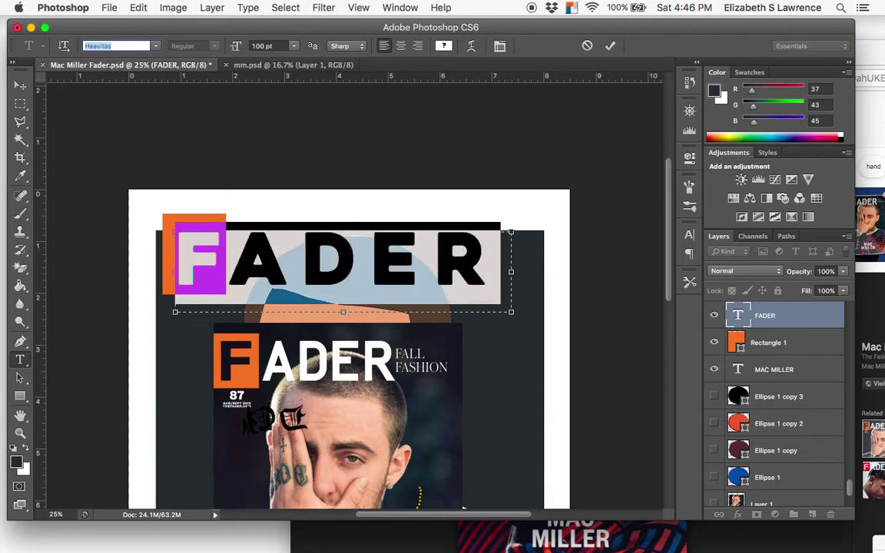
pyautogui.press('Up')
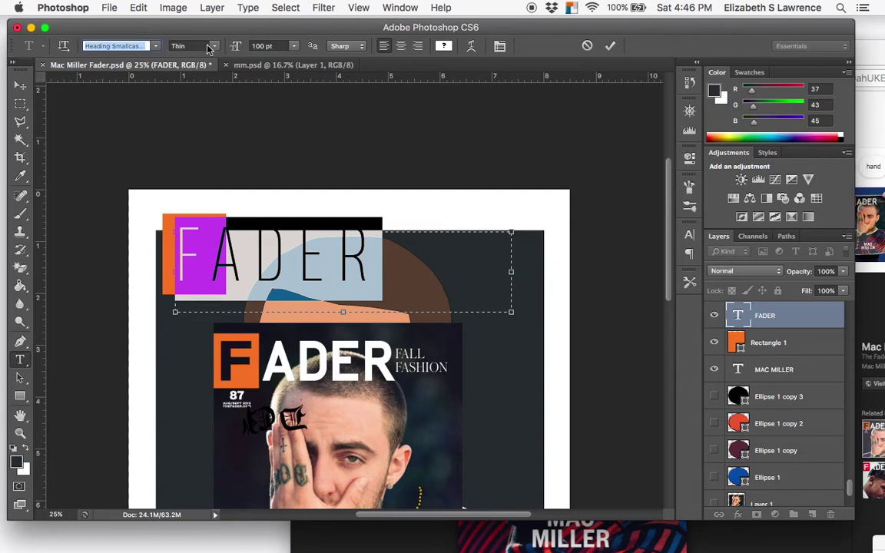
pyautogui.click(209, 46)
pyautogui.click(215, 53)
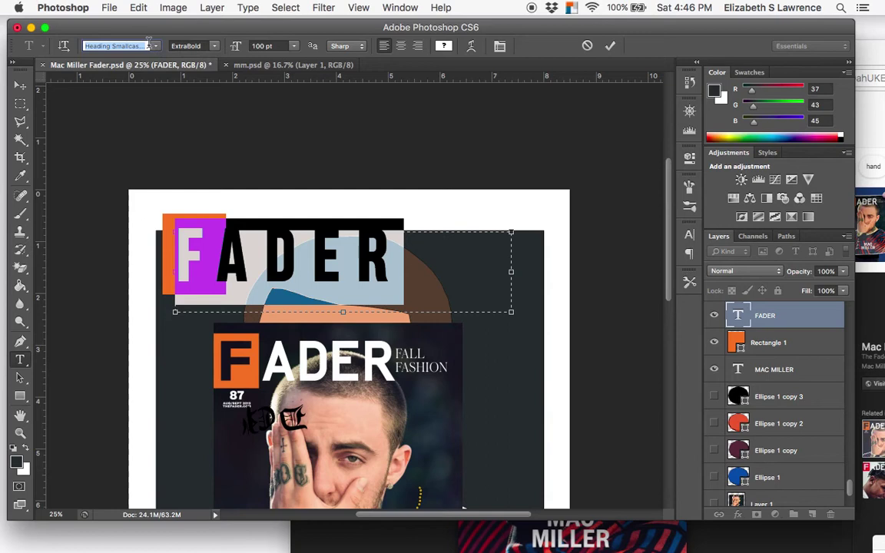
# - Try the fonts following Heading Smallcase on the FADER text, including Heiti SC, Helvetica and Herculanum, through Hoefler Text
pyautogui.press('Down')
pyautogui.press('Down')
pyautogui.press('Down')
pyautogui.press('Down')
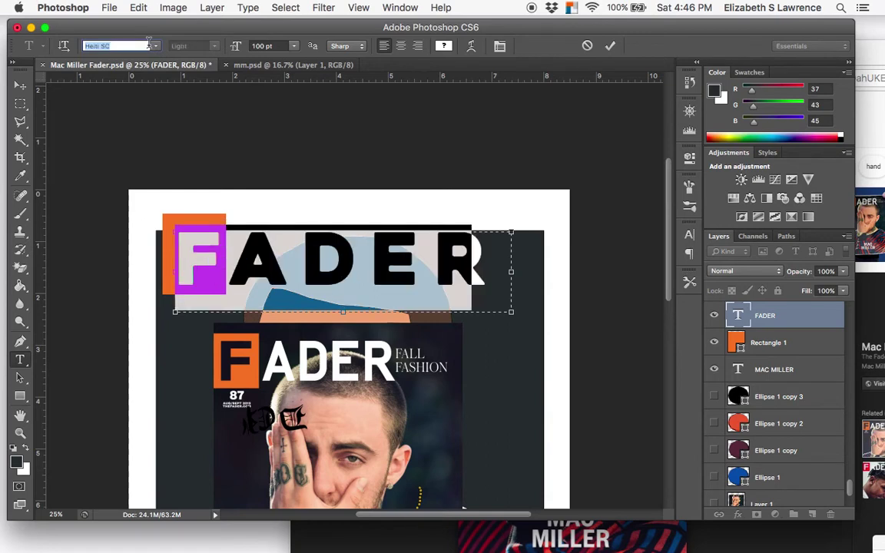
pyautogui.press('Down')
pyautogui.press('Down')
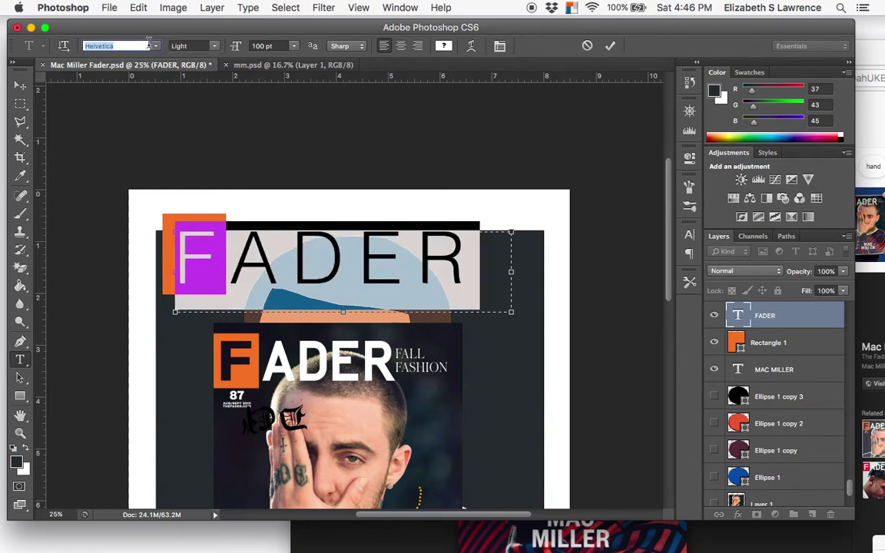
pyautogui.press('Down')
pyautogui.press('Down')
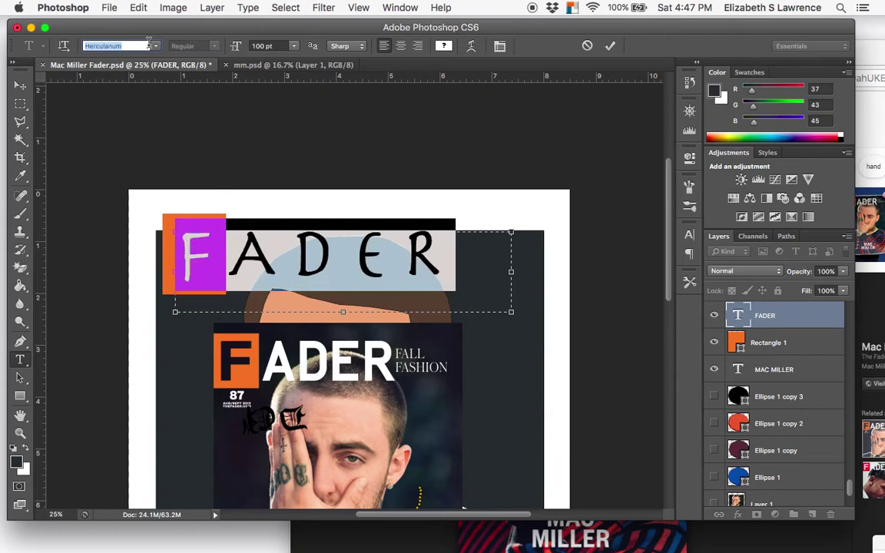
pyautogui.press('Down')
pyautogui.press('Down')
pyautogui.press('Down')
pyautogui.press('Down')
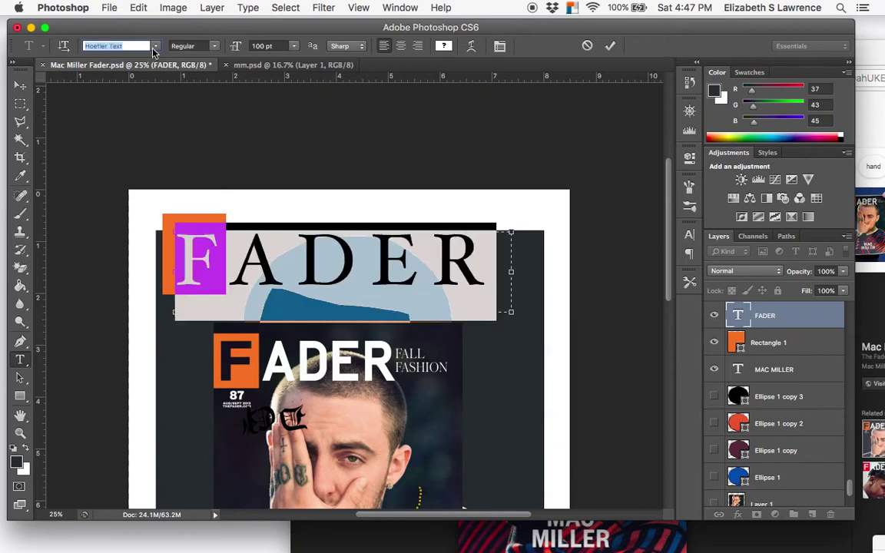
# - Set the FADER text to Helvetica Bold and commit the text edit
pyautogui.click(154, 48)
pyautogui.scroll(5, 152, 52)
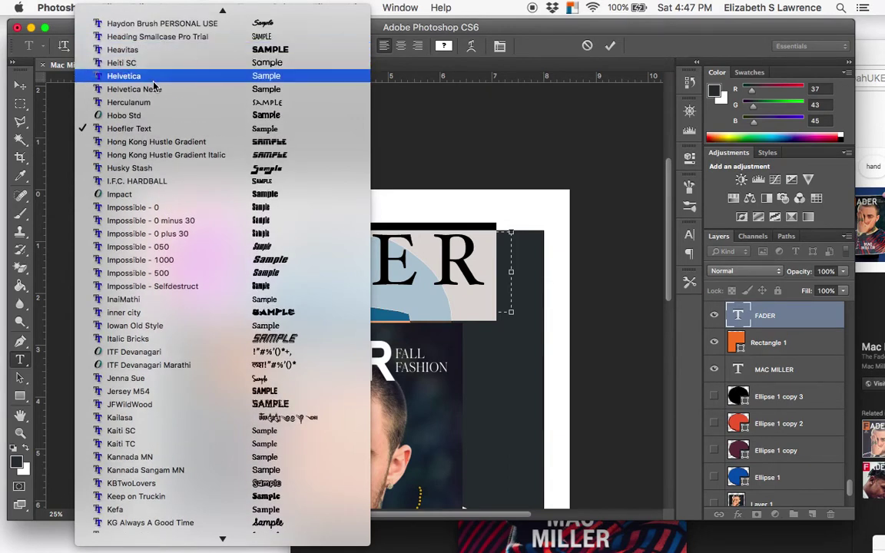
pyautogui.click(154, 85)
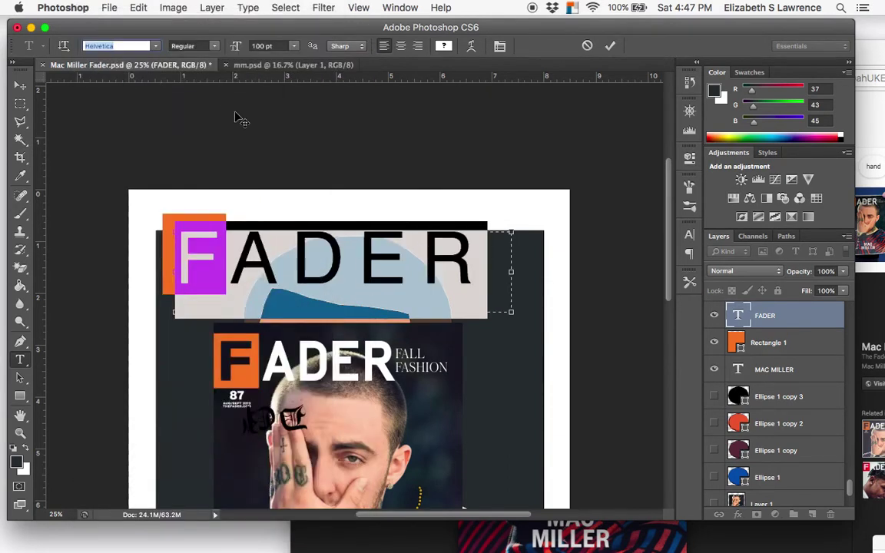
pyautogui.click(215, 47)
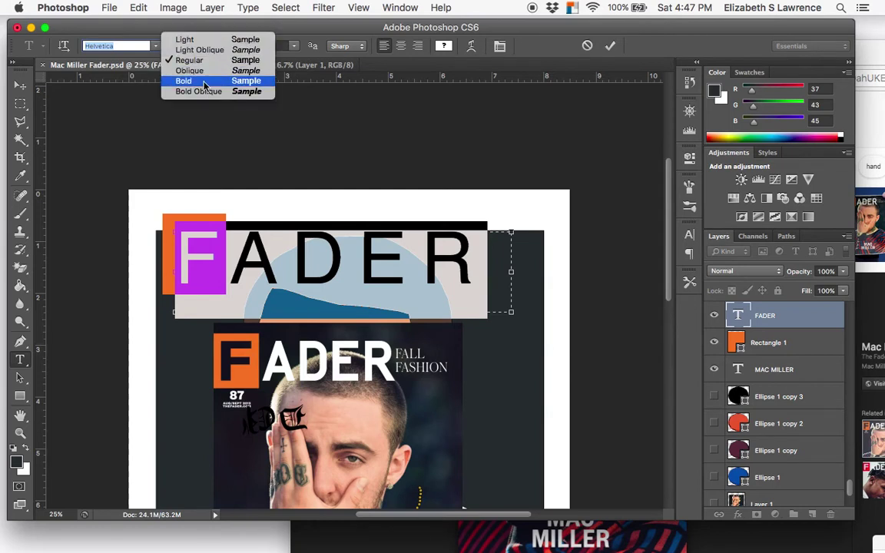
pyautogui.click(205, 82)
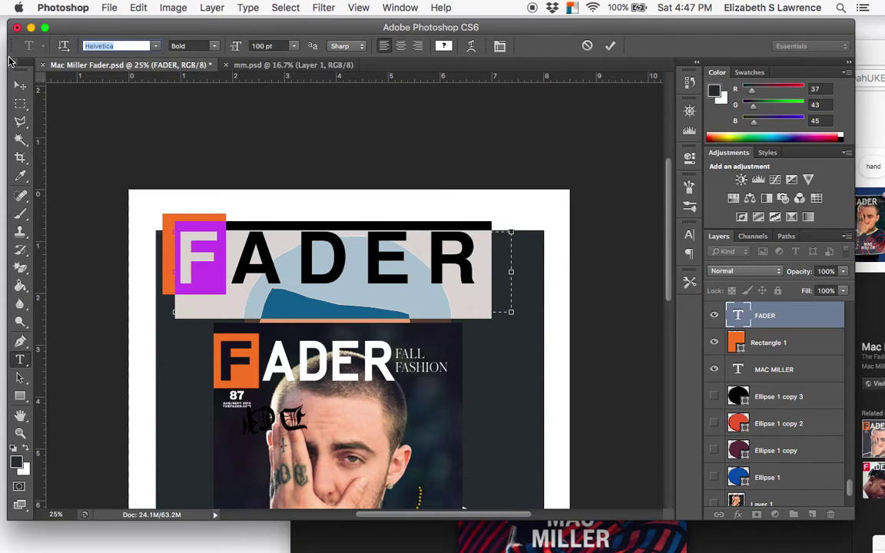
pyautogui.click(20, 84)
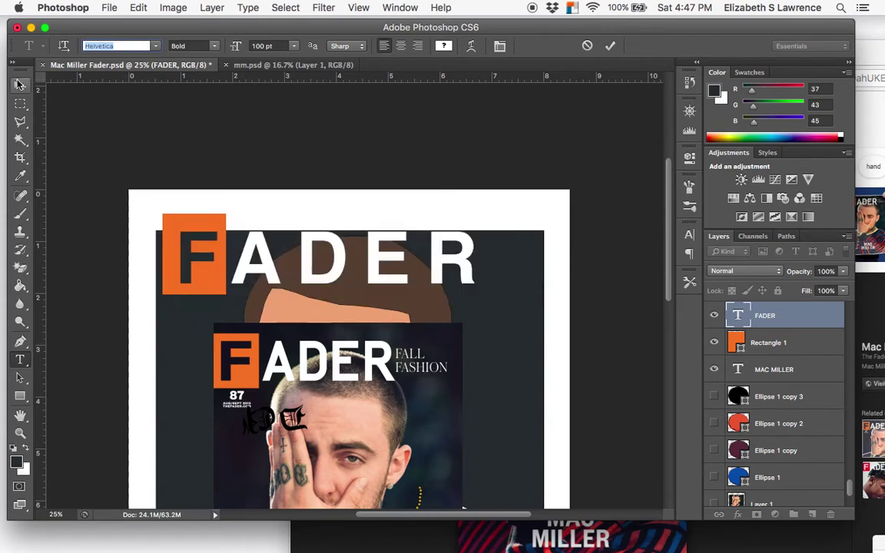
pyautogui.click(20, 84)
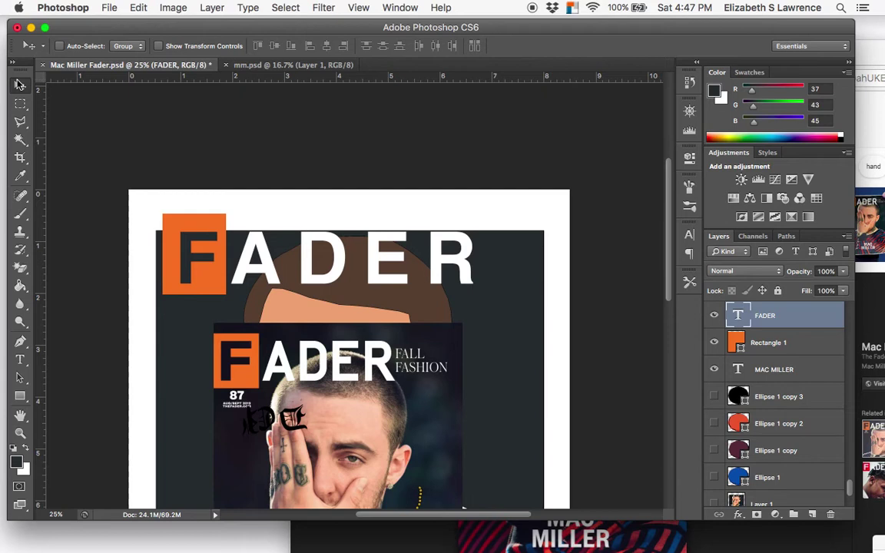
# - Place vertical guides along the left and right edges of the illustration's dark background
pyautogui.press('super+minus')
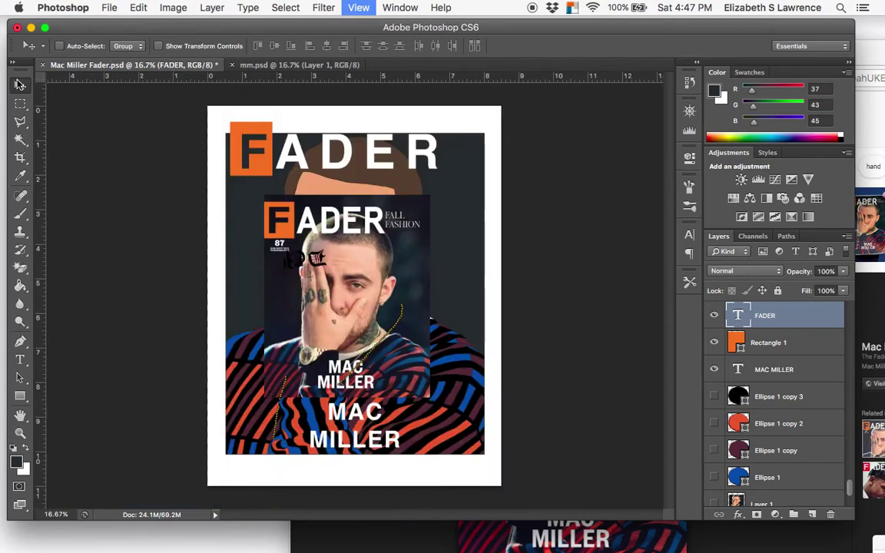
pyautogui.press('super+plus')
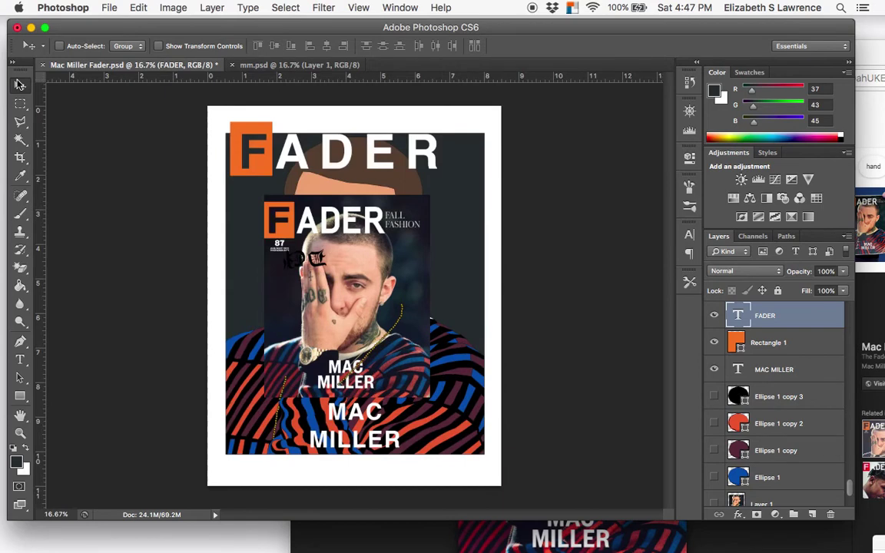
pyautogui.press('super+plus')
pyautogui.press('super+plus')
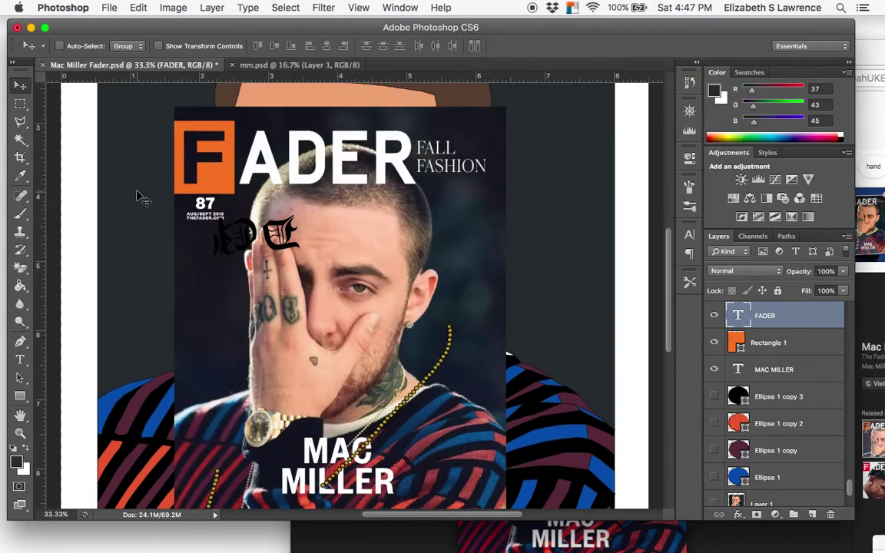
pyautogui.scroll(10, 140, 196)
pyautogui.hscroll(-2, 140, 196)
pyautogui.moveTo(40, 209); pyautogui.dragTo(143, 216)
pyautogui.hscroll(5, 276, 238)
pyautogui.scroll(1, 231, 254)
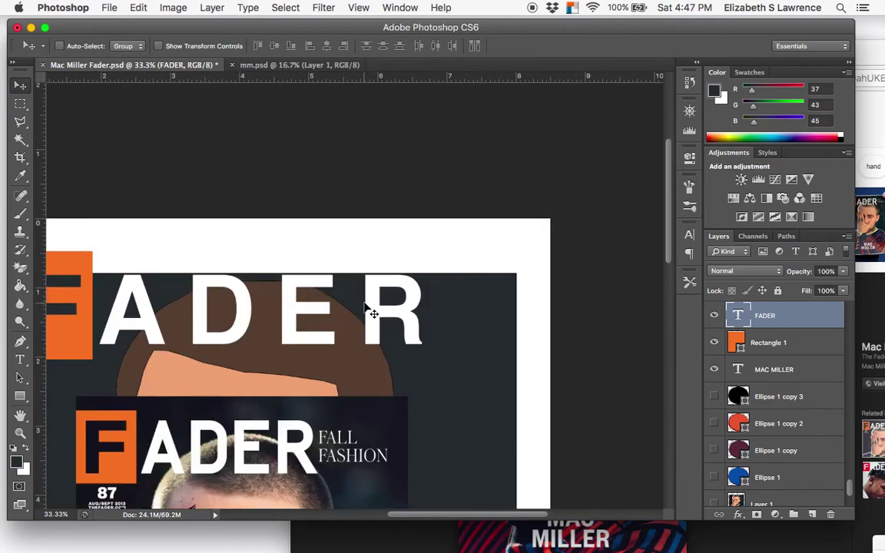
pyautogui.moveTo(34, 258); pyautogui.dragTo(522, 356)
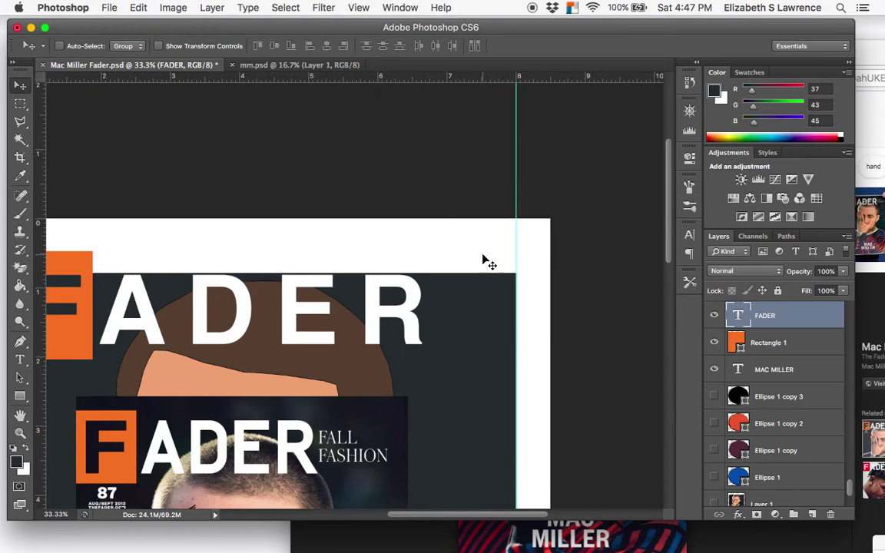
# - Place horizontal guides about half an inch inside the page's top and bottom edges
pyautogui.hscroll(-5, 486, 260)
pyautogui.moveTo(343, 77); pyautogui.dragTo(351, 236)
pyautogui.scroll(-1, 444, 270)
pyautogui.scroll(-12, 444, 270)
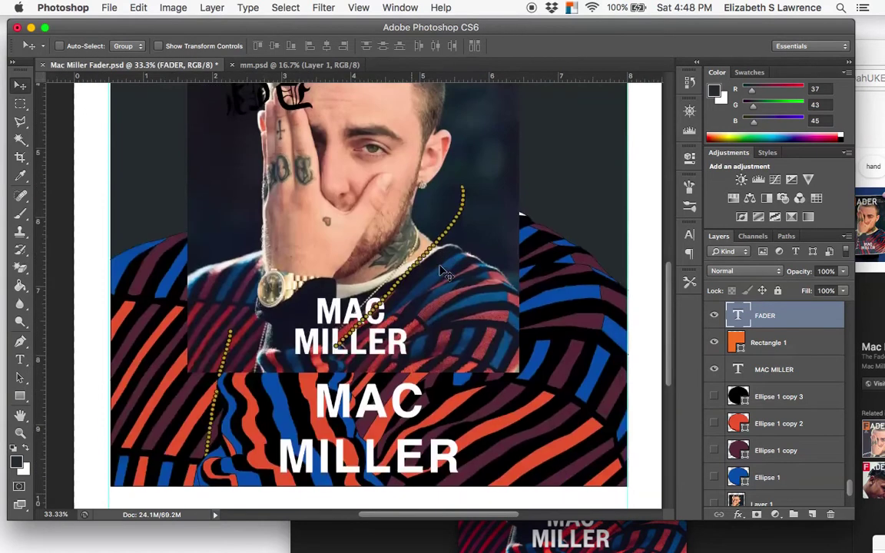
pyautogui.moveTo(299, 80); pyautogui.dragTo(302, 448)
pyautogui.press('super+alt+semicolon')
pyautogui.press('super+minus')
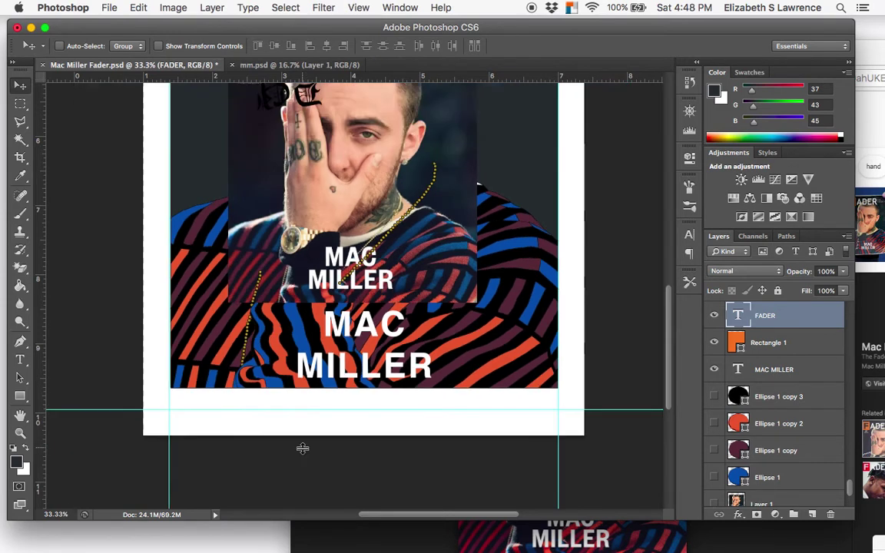
pyautogui.press('super+minus')
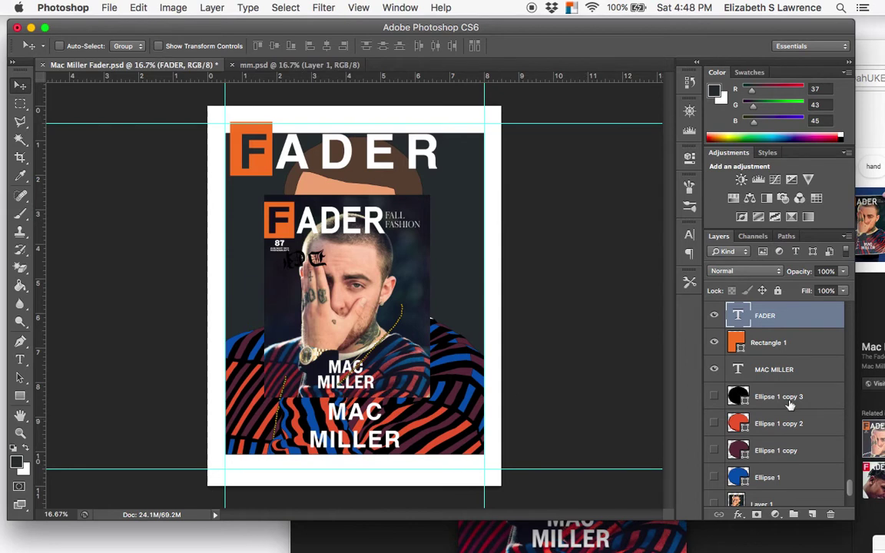
# - Hide the small reference cover photo on Layer 2, keeping the mm artwork layer visible
pyautogui.scroll(-3, 769, 408)
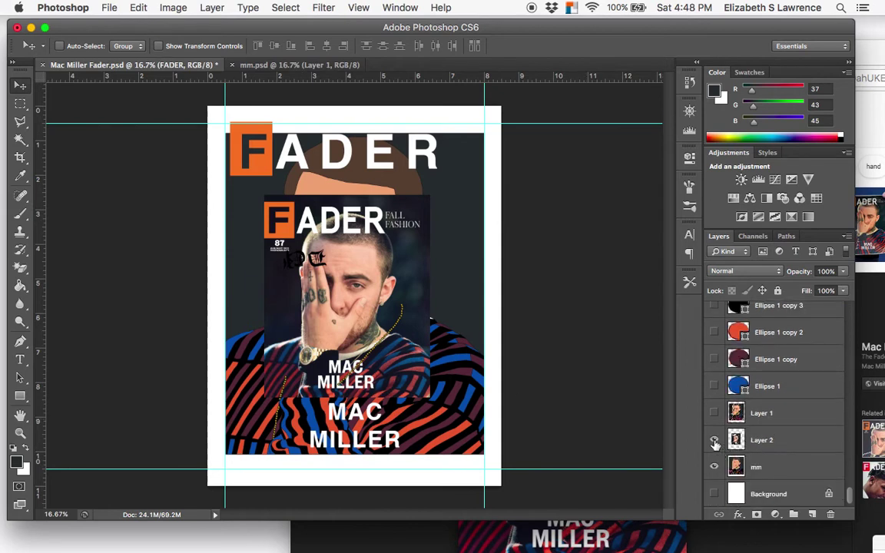
pyautogui.click(715, 467)
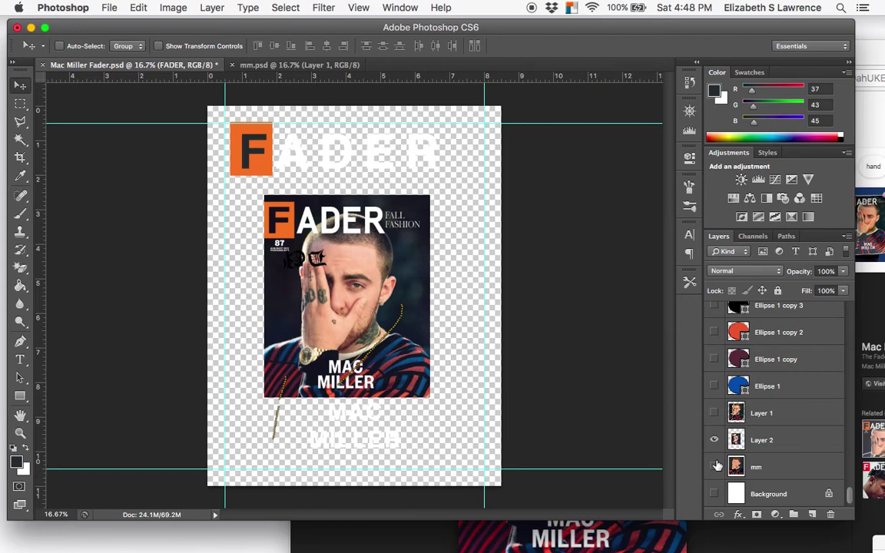
pyautogui.click(715, 466)
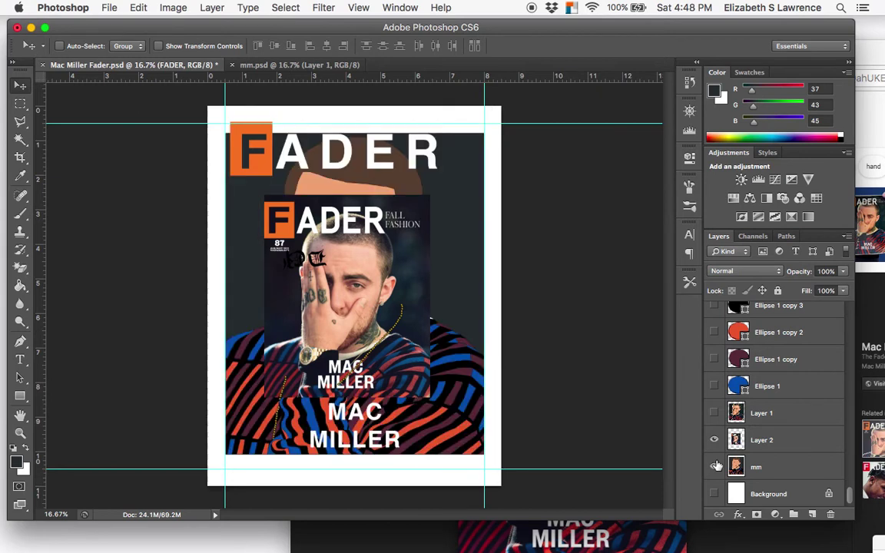
pyautogui.click(715, 442)
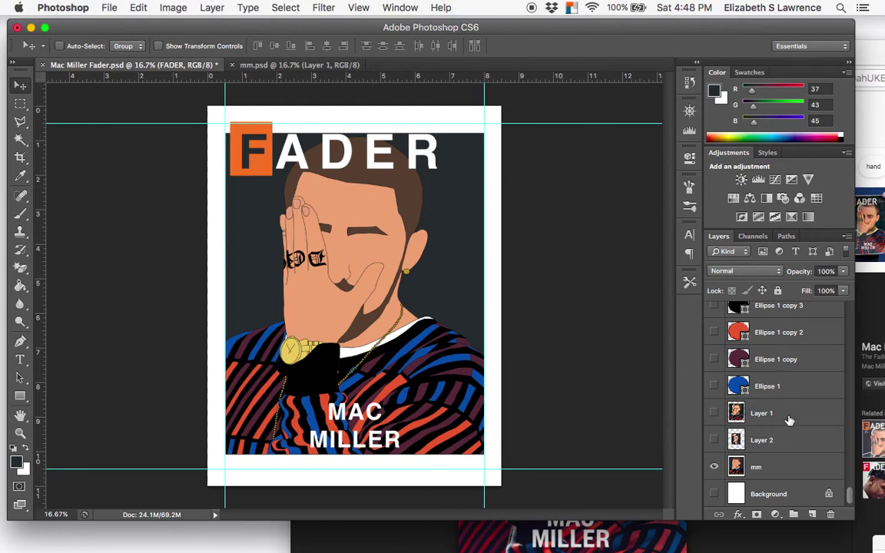
pyautogui.click(780, 467)
pyautogui.scroll(5, 785, 407)
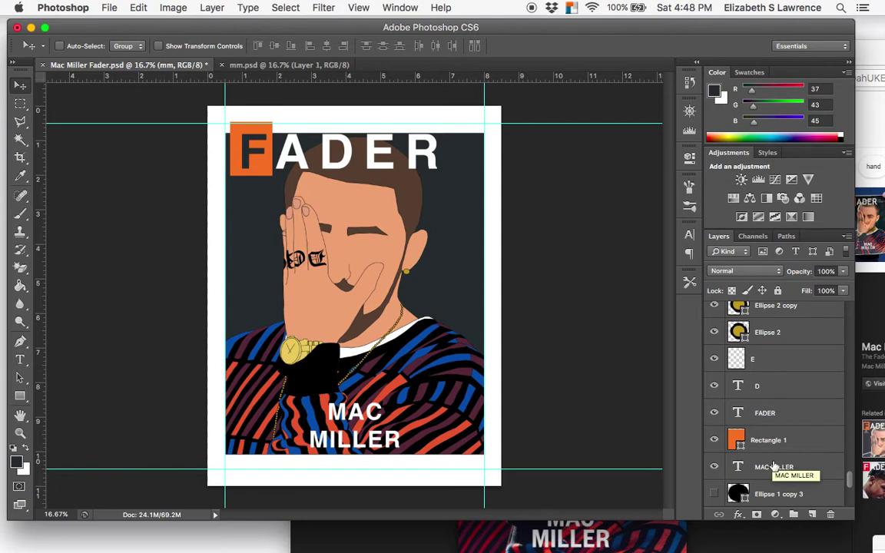
pyautogui.click(775, 467)
pyautogui.keyDown('shift'); pyautogui.click(768, 441); pyautogui.keyUp('shift')
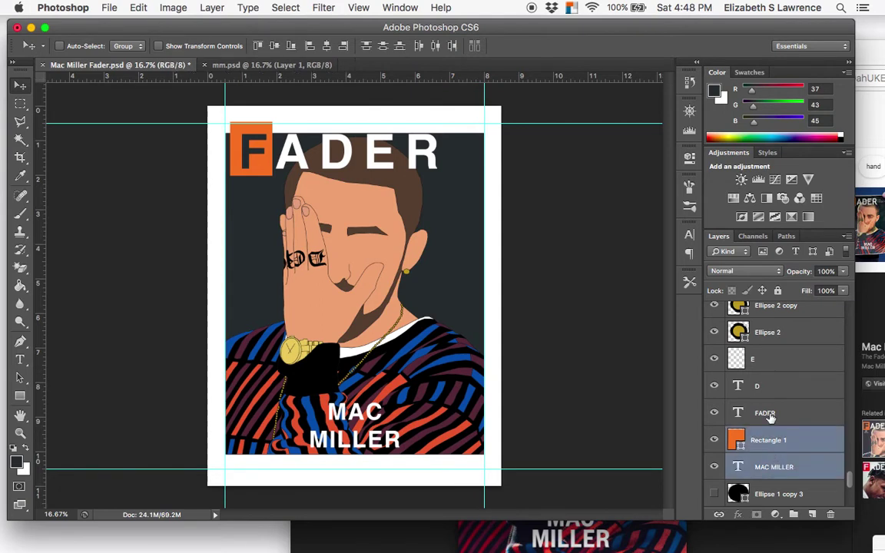
pyautogui.keyDown('shift'); pyautogui.click(766, 413); pyautogui.keyUp('shift')
pyautogui.scroll(5, 767, 369)
pyautogui.scroll(5, 766, 353)
pyautogui.scroll(10, 766, 352)
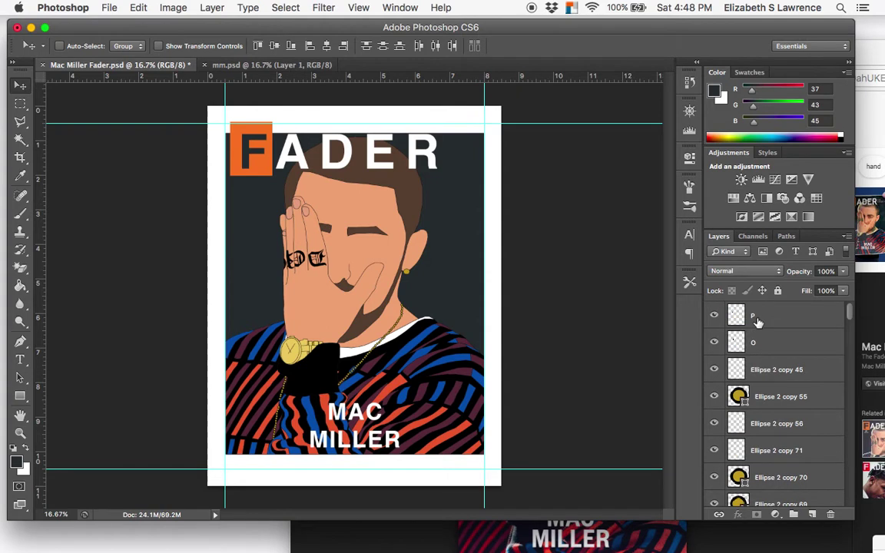
# - Select the layers from P down to MAC MILLER plus mm, and move them down until the illustration's bottom edge meets the lower guide
pyautogui.click(757, 321)
pyautogui.scroll(-10, 757, 321)
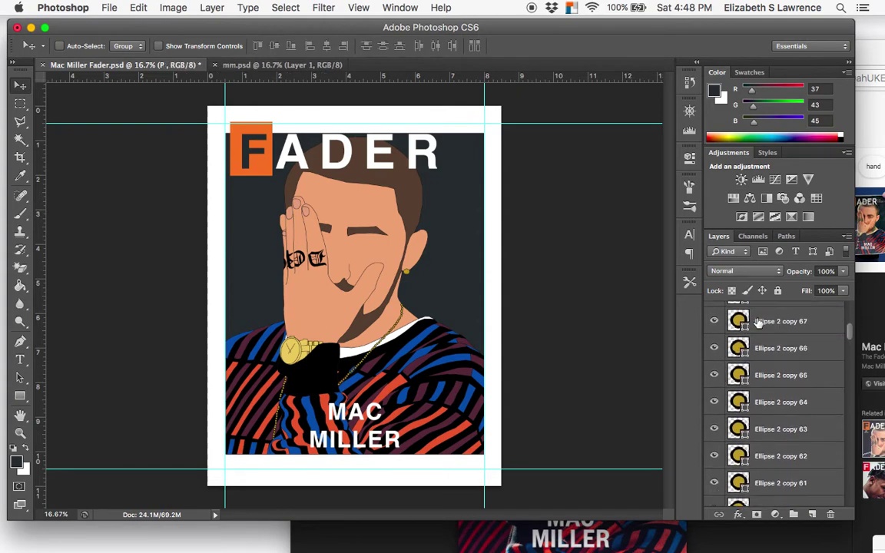
pyautogui.scroll(-10, 758, 322)
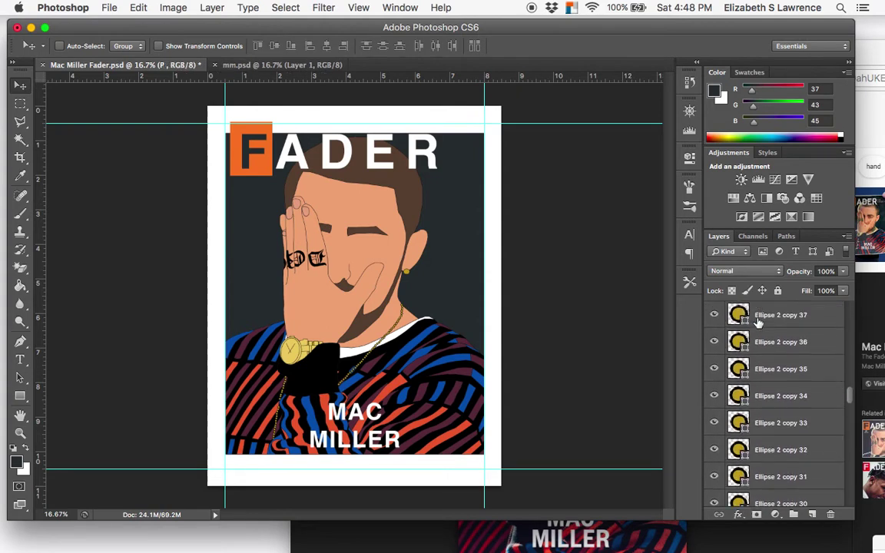
pyautogui.scroll(-10, 759, 323)
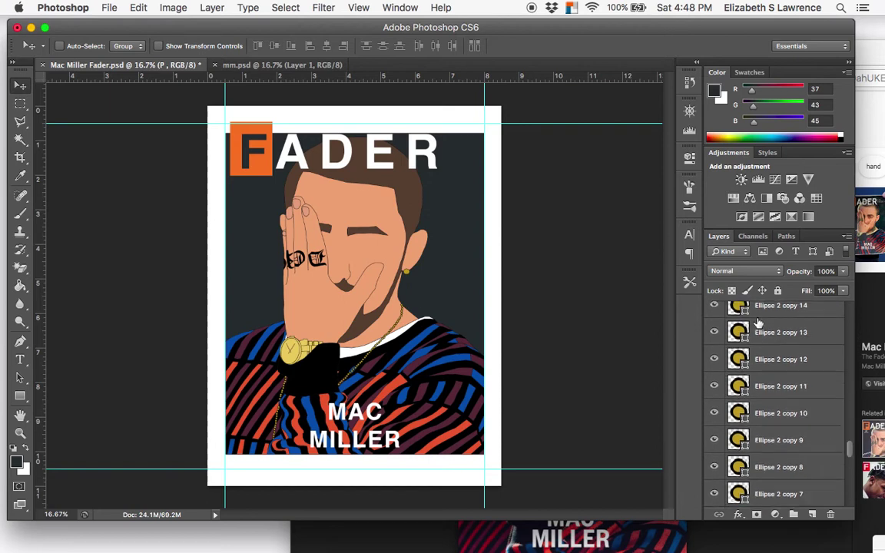
pyautogui.scroll(-10, 759, 323)
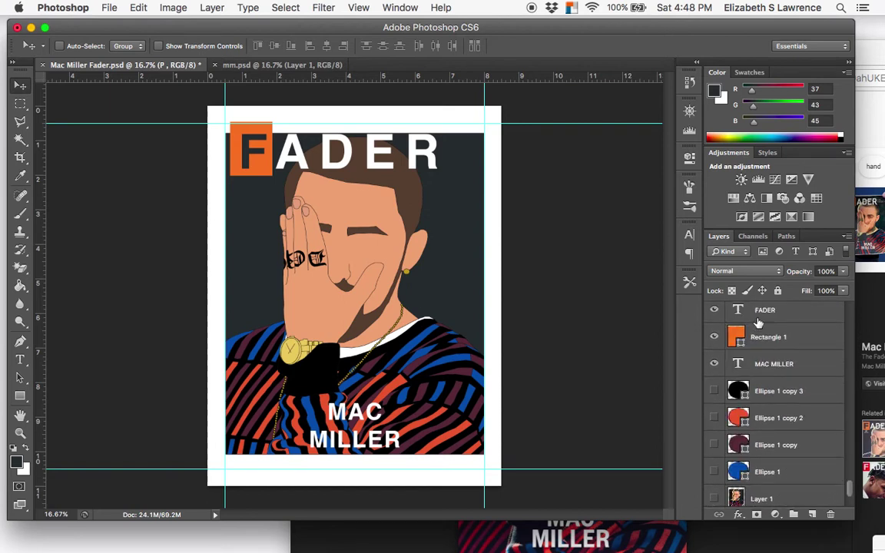
pyautogui.keyDown('shift'); pyautogui.click(759, 365); pyautogui.keyUp('shift')
pyautogui.scroll(-3, 759, 360)
pyautogui.scroll(-1, 758, 359)
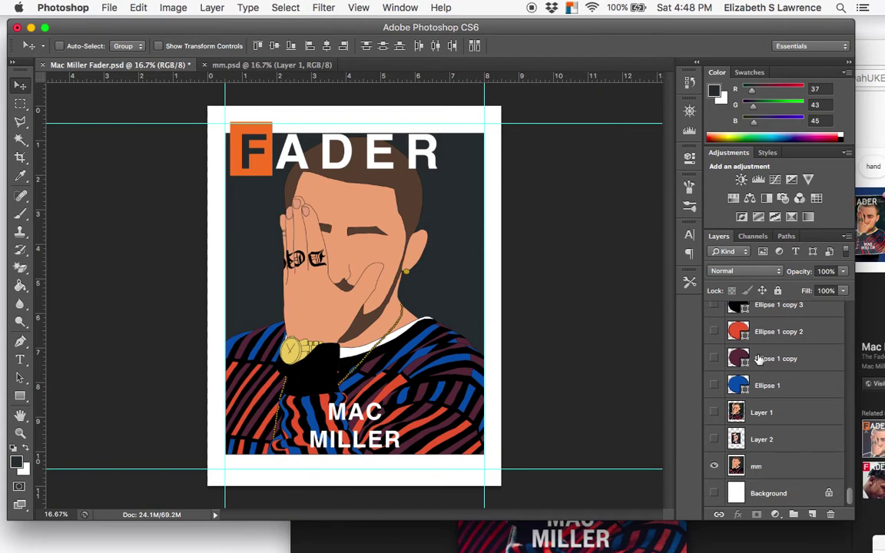
pyautogui.click(757, 467)
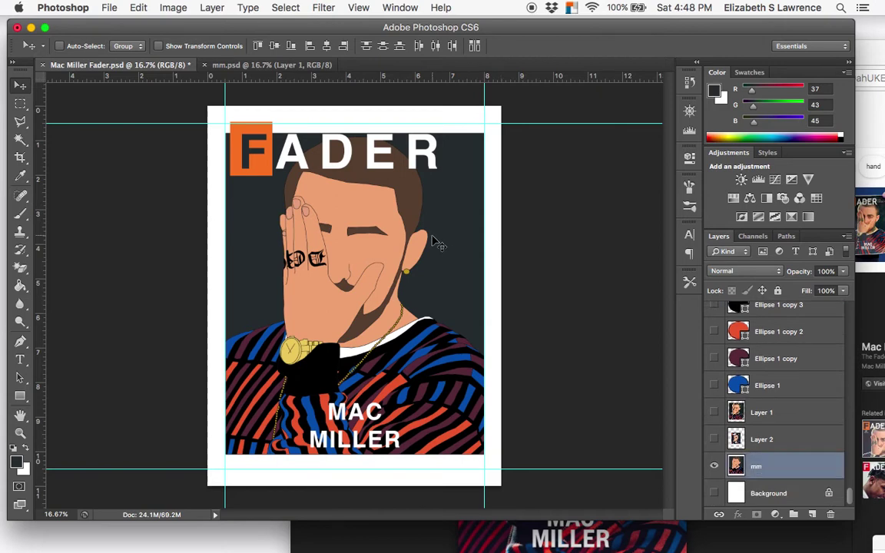
pyautogui.moveTo(433, 246)
pyautogui.mouseDown()
pyautogui.moveTo(435, 255)
pyautogui.moveTo(433, 247)
pyautogui.mouseUp()
pyautogui.press('super+alt+a')
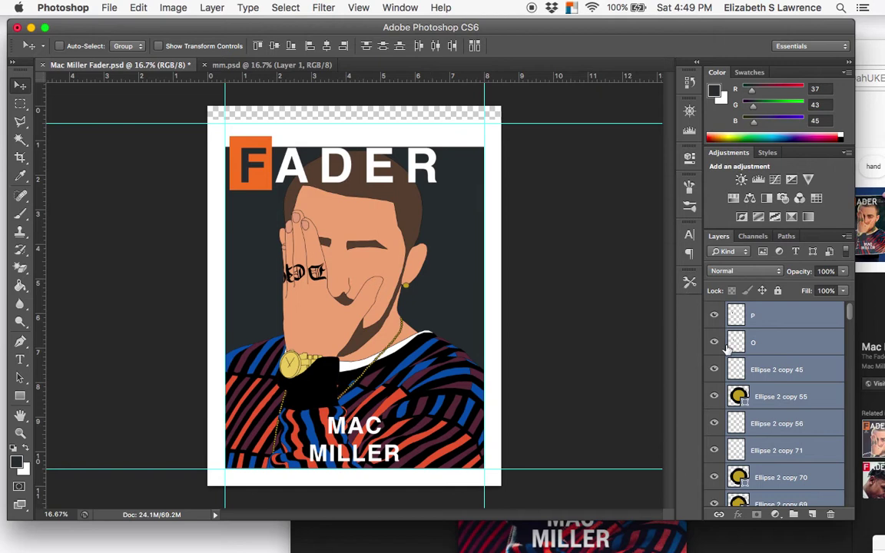
pyautogui.scroll(-10, 750, 372)
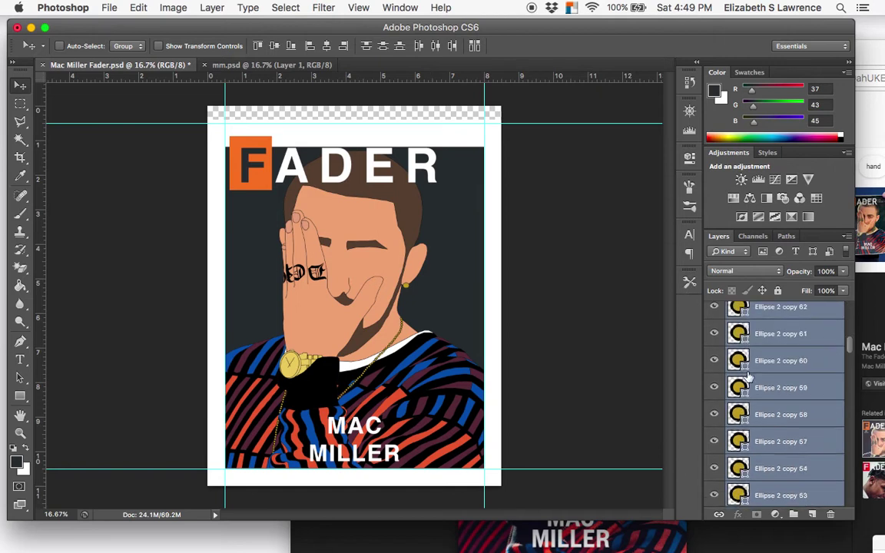
pyautogui.scroll(-20, 750, 372)
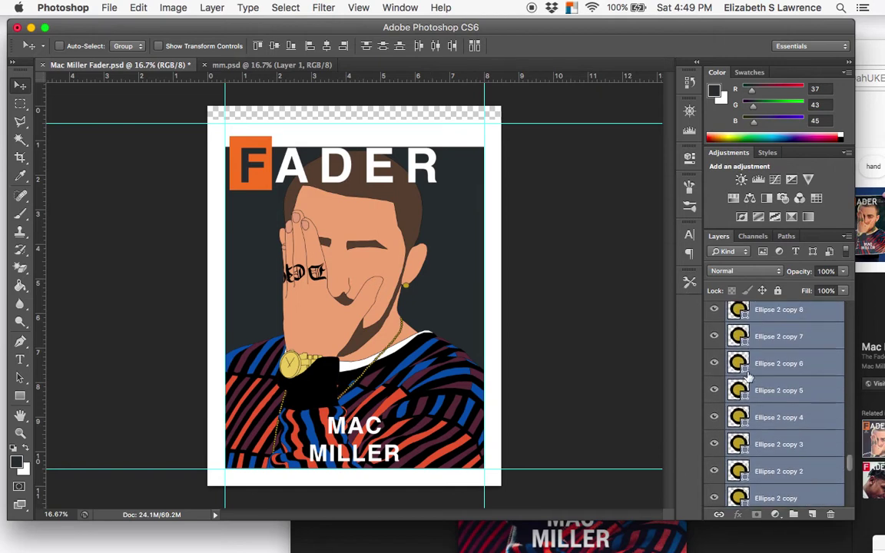
pyautogui.scroll(3, 760, 381)
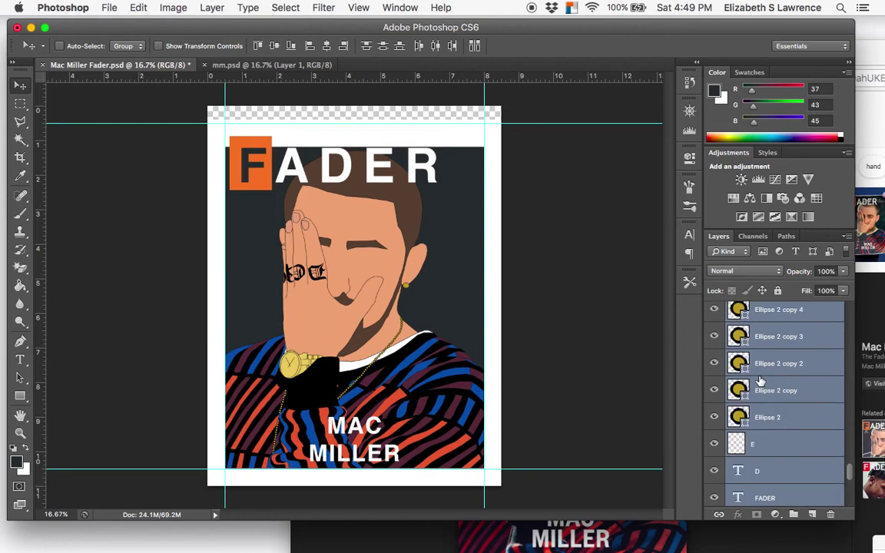
# - Examine the selected layers and the gap between the upper guide and the dark background behind the FADER logo
pyautogui.scroll(-10, 760, 392)
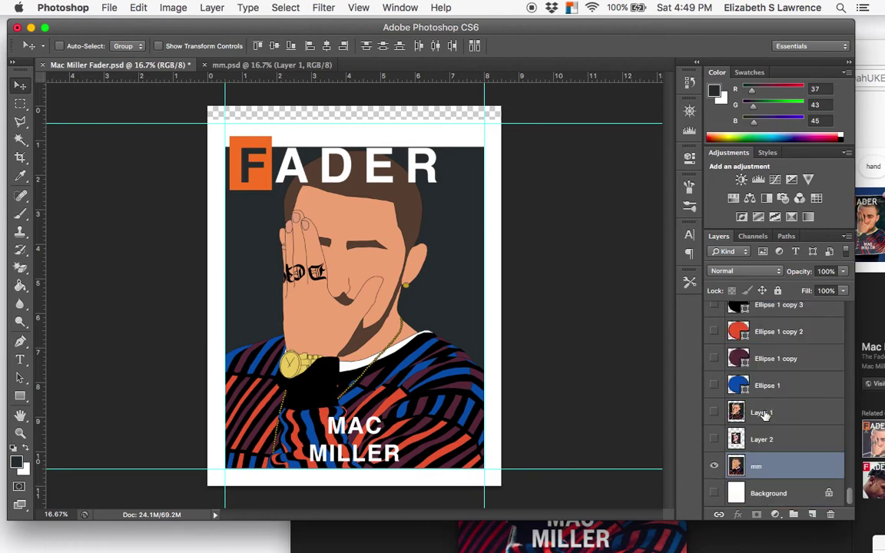
pyautogui.scroll(7, 765, 413)
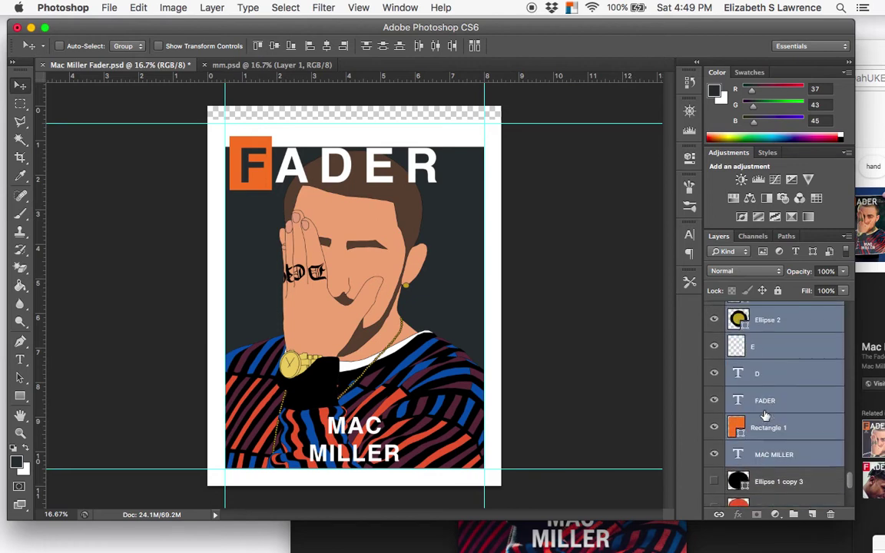
pyautogui.scroll(10, 765, 414)
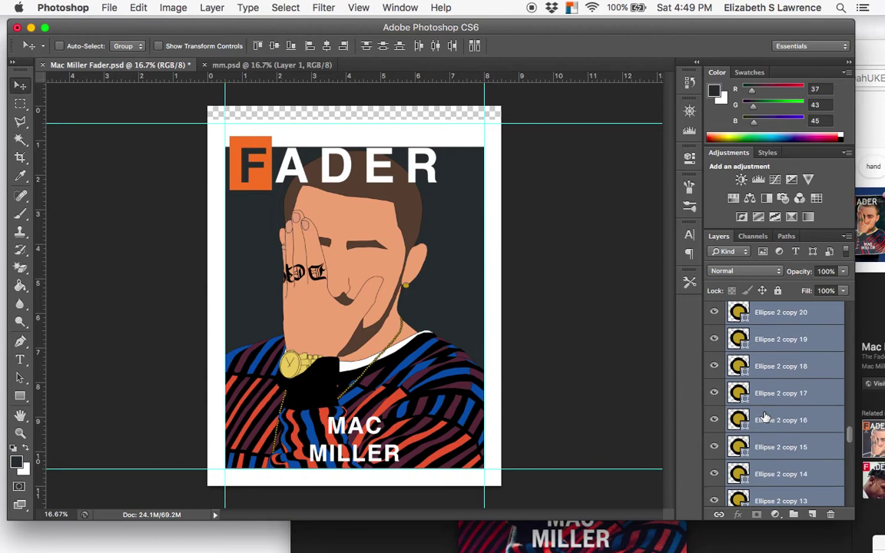
pyautogui.scroll(2, 765, 416)
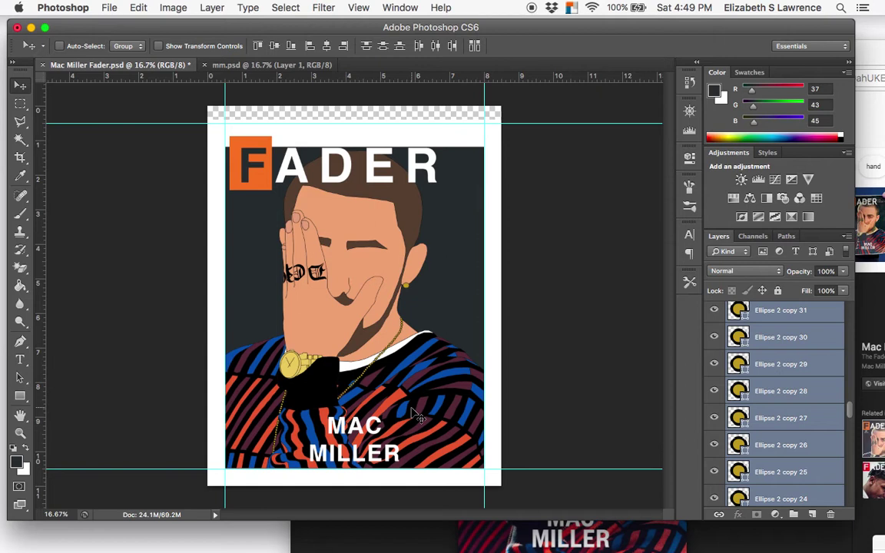
pyautogui.press('super+equal')
pyautogui.press('super+equal')
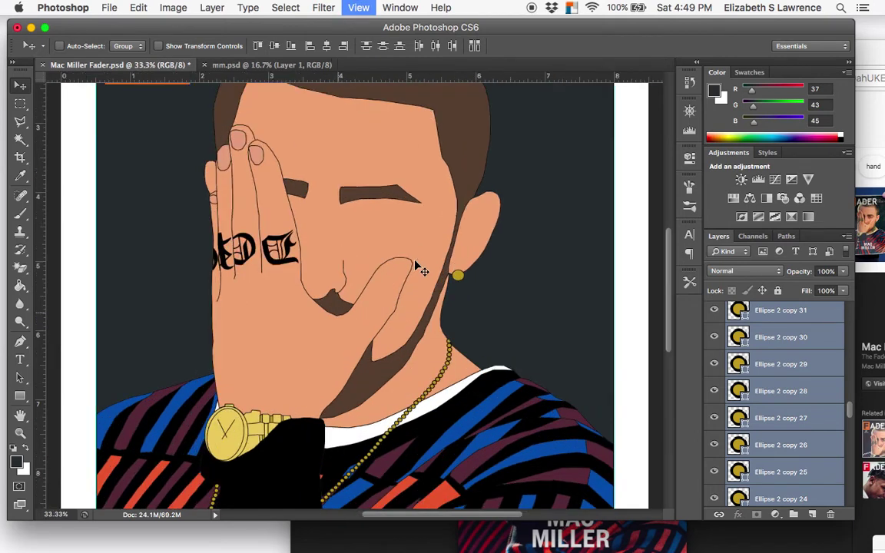
pyautogui.press('super+equal')
pyautogui.scroll(6, 375, 184)
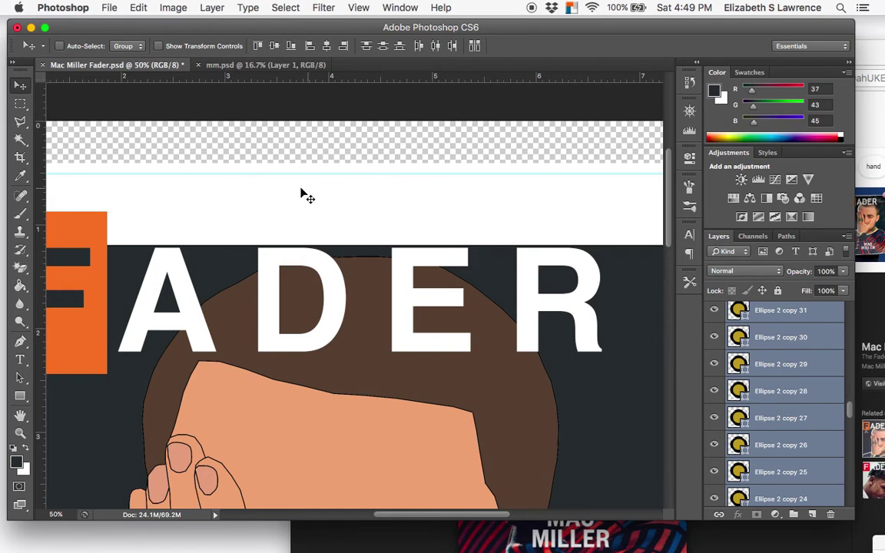
pyautogui.hscroll(-4, 302, 192)
pyautogui.scroll(-2, 302, 192)
pyautogui.scroll(-2, 302, 189)
pyautogui.hscroll(-1, 302, 190)
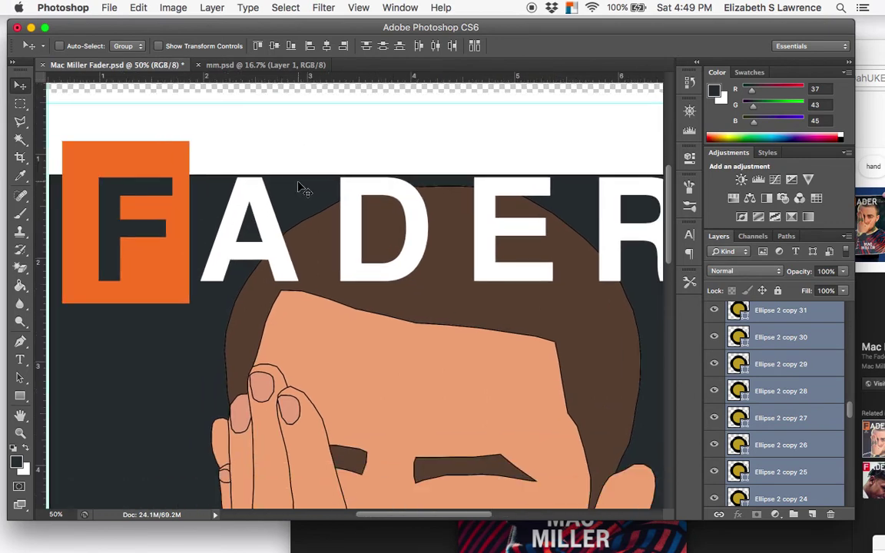
pyautogui.click(21, 175)
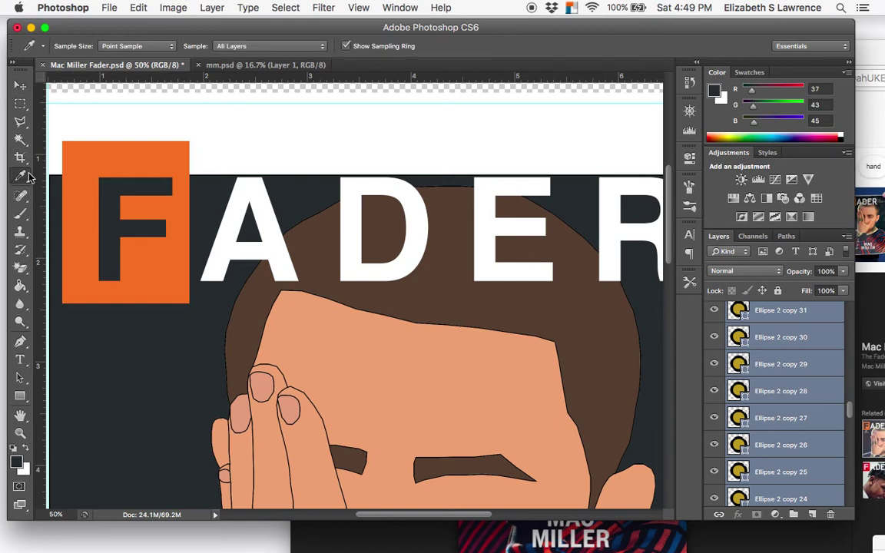
pyautogui.hotkey('alt', 'BackSpace')
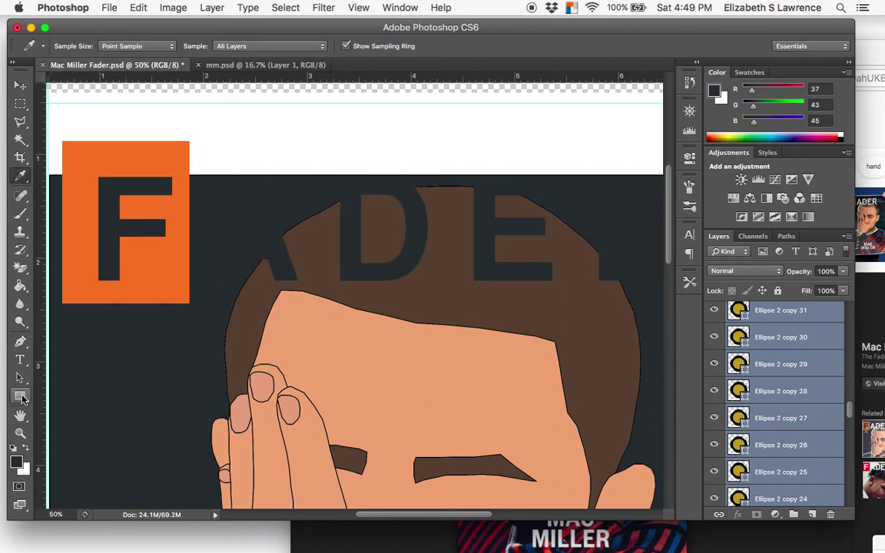
pyautogui.hotkey('ctrl', 'z')
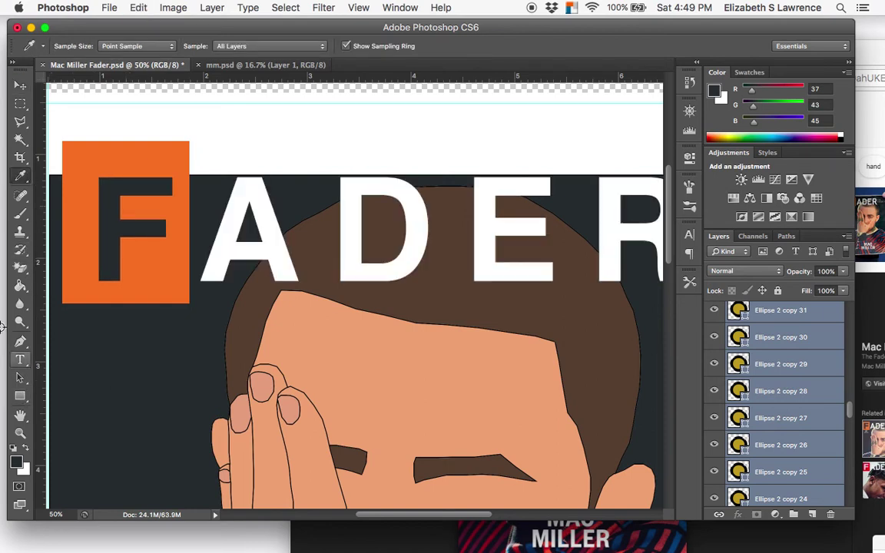
# - Draw a rectangle about 1327 × 342 px above the P layer, starting where the left vertical guide meets the upper guide
pyautogui.click(18, 399)
pyautogui.click(17, 398)
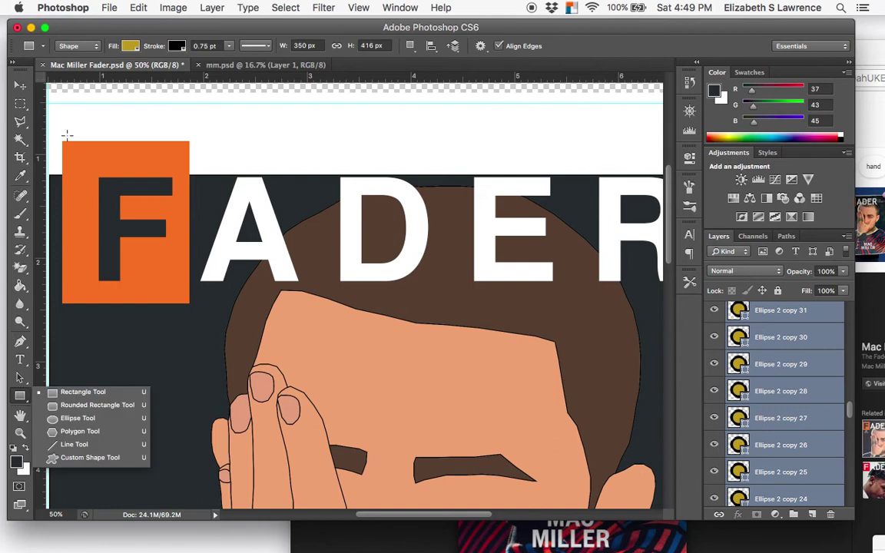
pyautogui.click(67, 99)
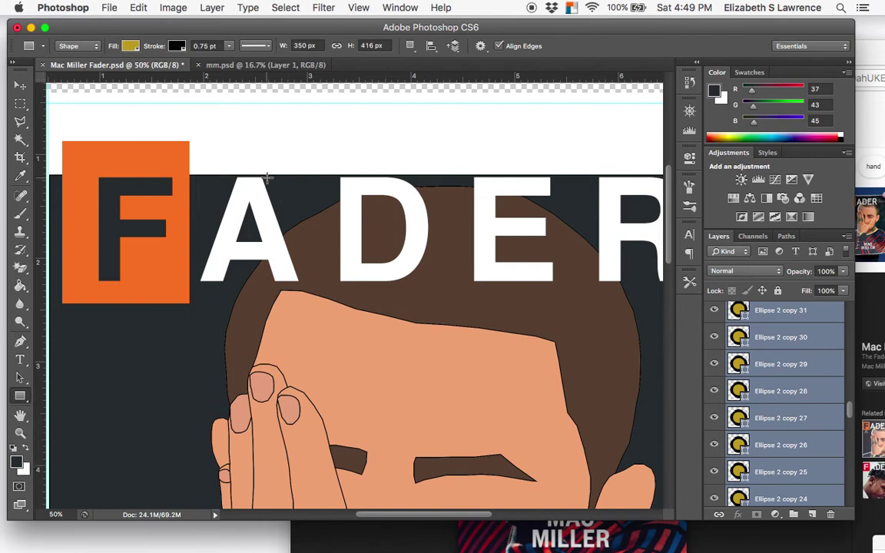
pyautogui.scroll(3, 231, 115)
pyautogui.scroll(1, 793, 321)
pyautogui.scroll(10, 793, 322)
pyautogui.click(772, 316)
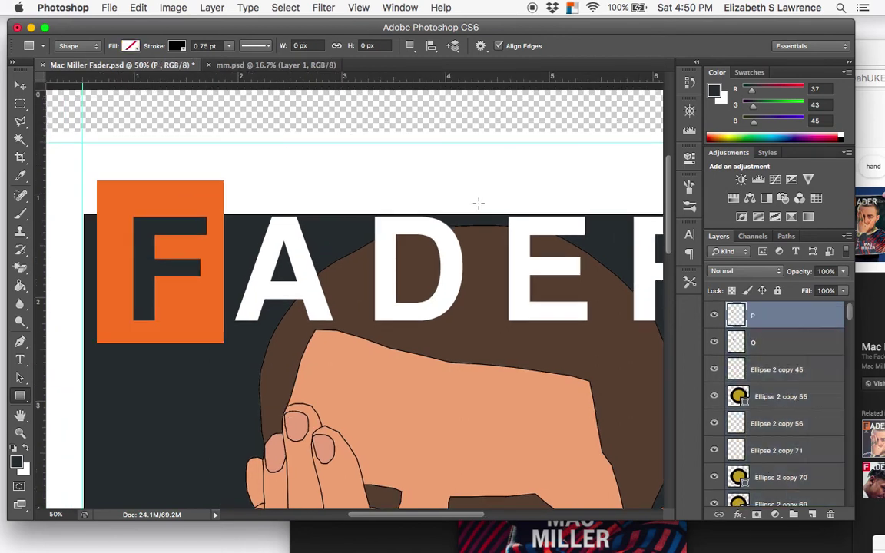
pyautogui.moveTo(82, 143); pyautogui.dragTo(543, 258)
# - Stretch the new rectangle's right edge to the right vertical guide, making it 2250 px wide, and apply the transformation
pyautogui.hscroll(10, 544, 258)
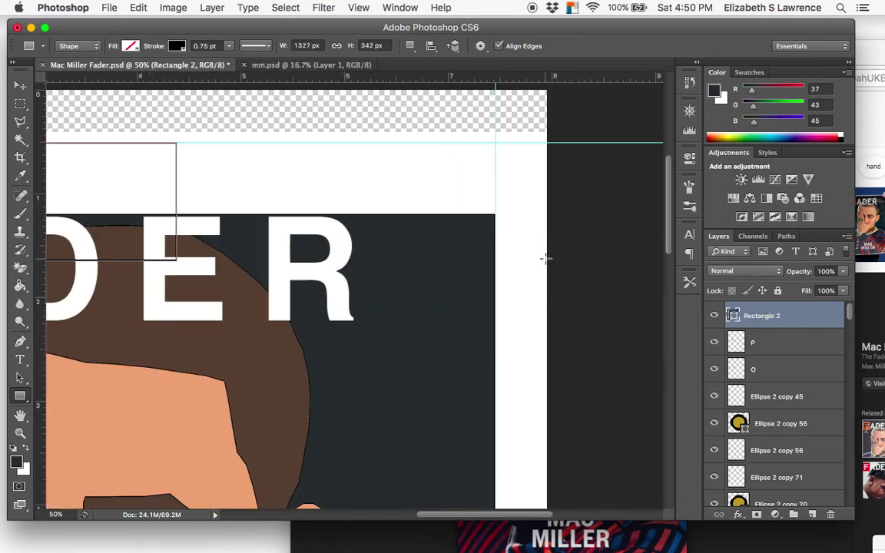
pyautogui.hscroll(6, 545, 258)
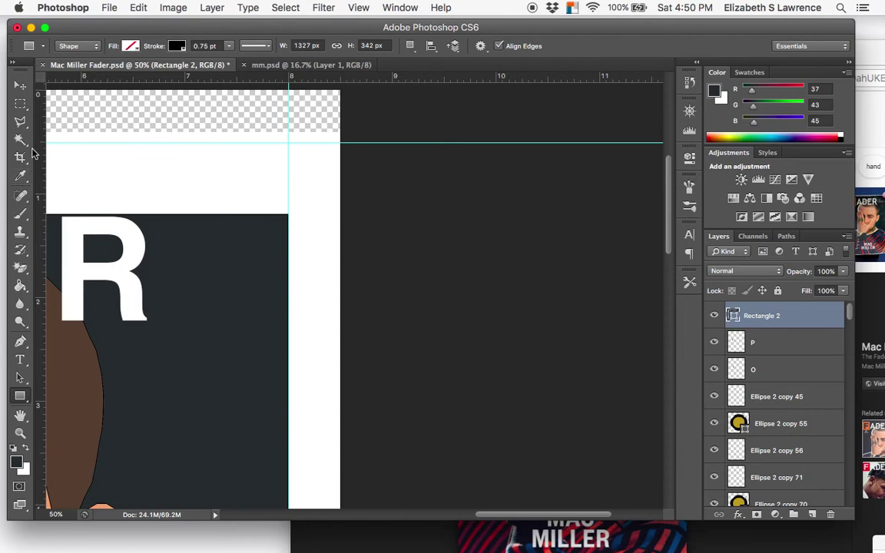
pyautogui.press('super+t')
pyautogui.hscroll(-5, 84, 253)
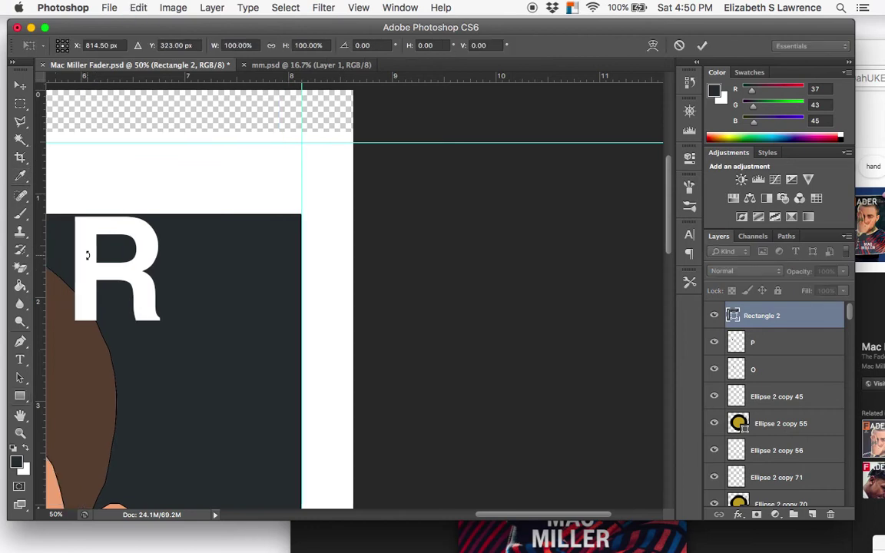
pyautogui.moveTo(136, 202); pyautogui.dragTo(450, 226)
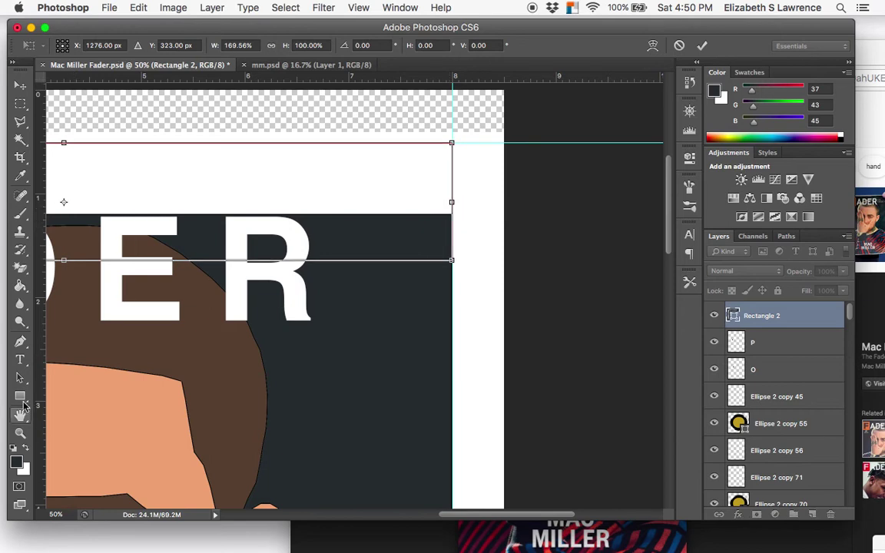
pyautogui.click(20, 359)
pyautogui.click(559, 209)
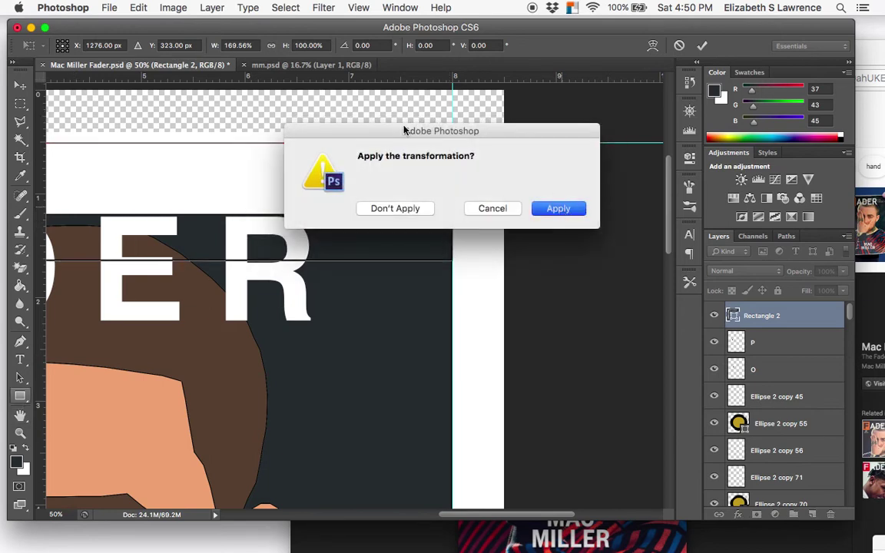
# - Fill the rectangle with the artwork's dark slate background colour and move its layer directly below Rectangle 1
pyautogui.click(132, 46)
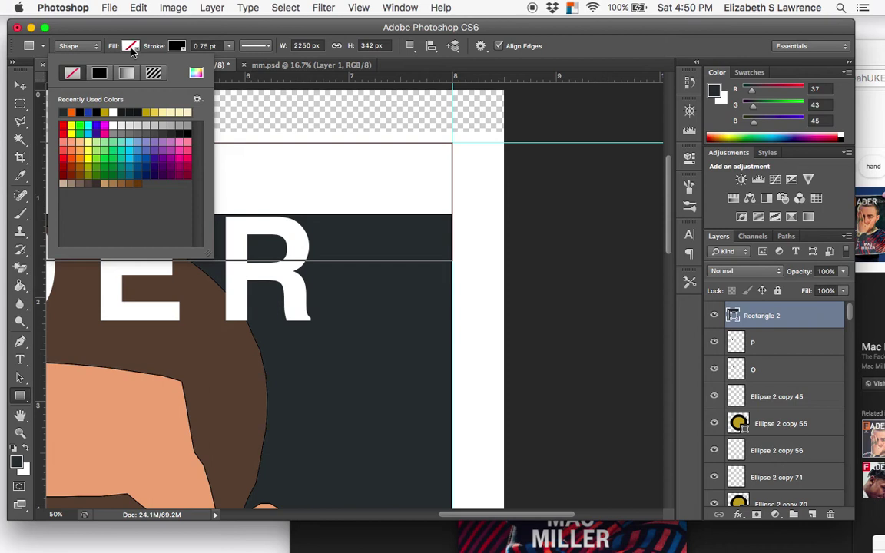
pyautogui.click(63, 113)
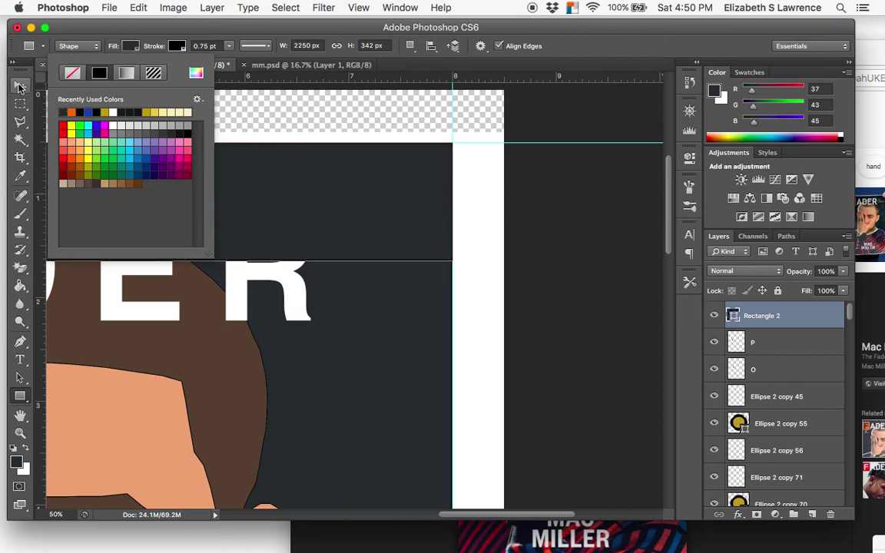
pyautogui.click(20, 86)
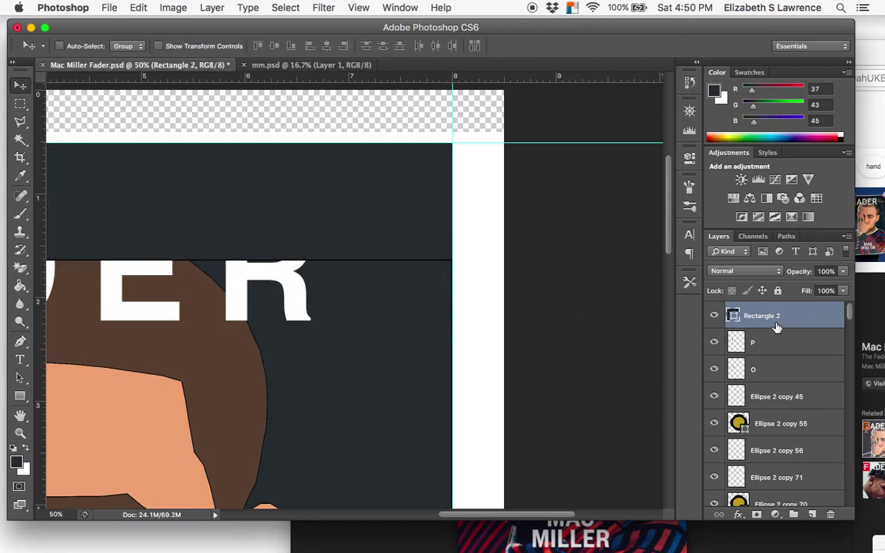
pyautogui.moveTo(777, 327); pyautogui.dragTo(772, 408)
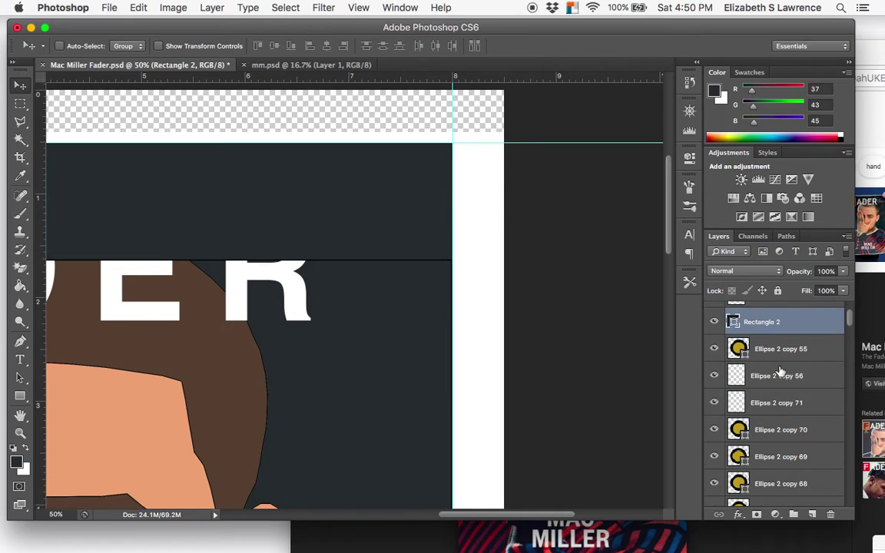
pyautogui.moveTo(773, 328); pyautogui.dragTo(748, 459)
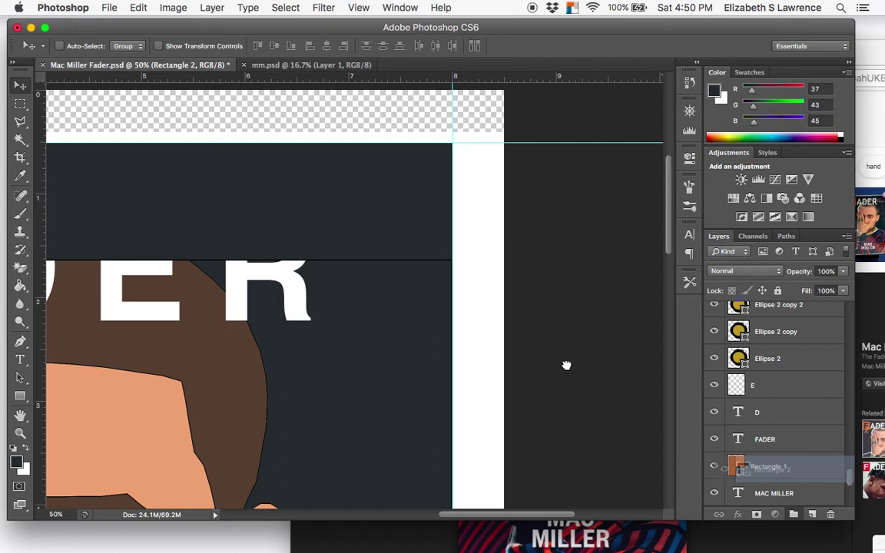
pyautogui.moveTo(767, 367); pyautogui.dragTo(771, 370)
pyautogui.scroll(-2, 769, 371)
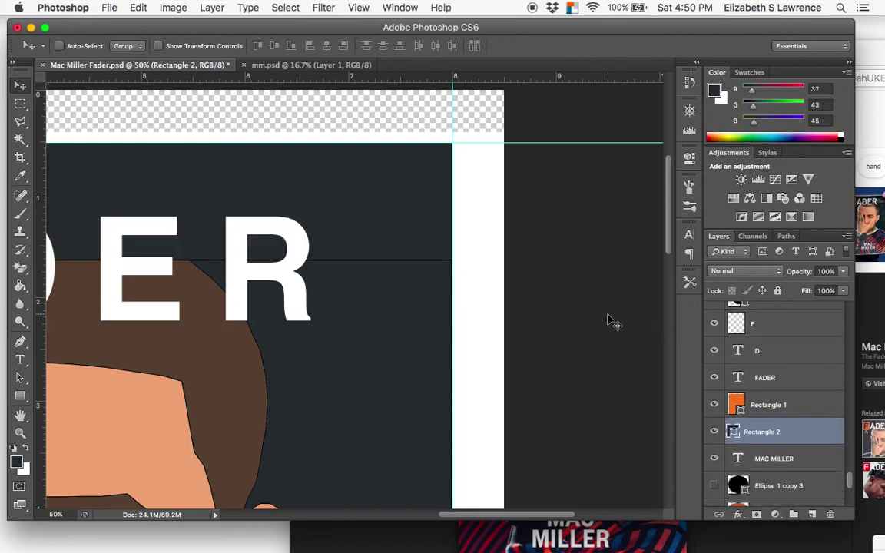
# - Nudge Rectangle 2 slightly right so its left edge lines up with the dark background below
pyautogui.hscroll(-5, 538, 303)
pyautogui.hscroll(-8, 538, 304)
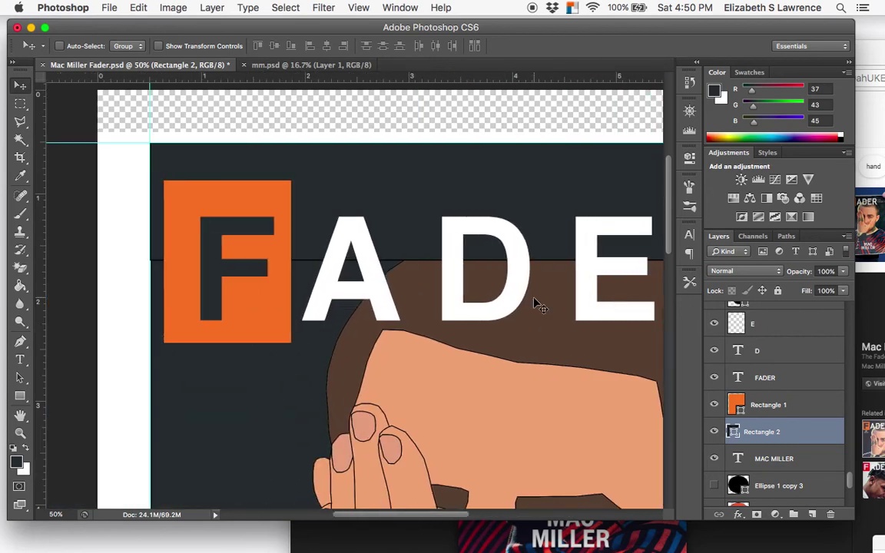
pyautogui.press('super+equal')
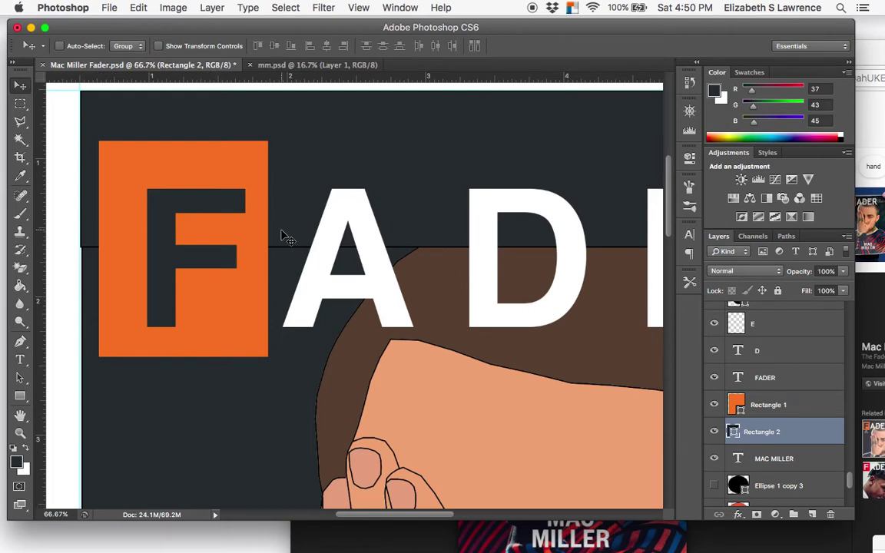
pyautogui.scroll(-5, 300, 244)
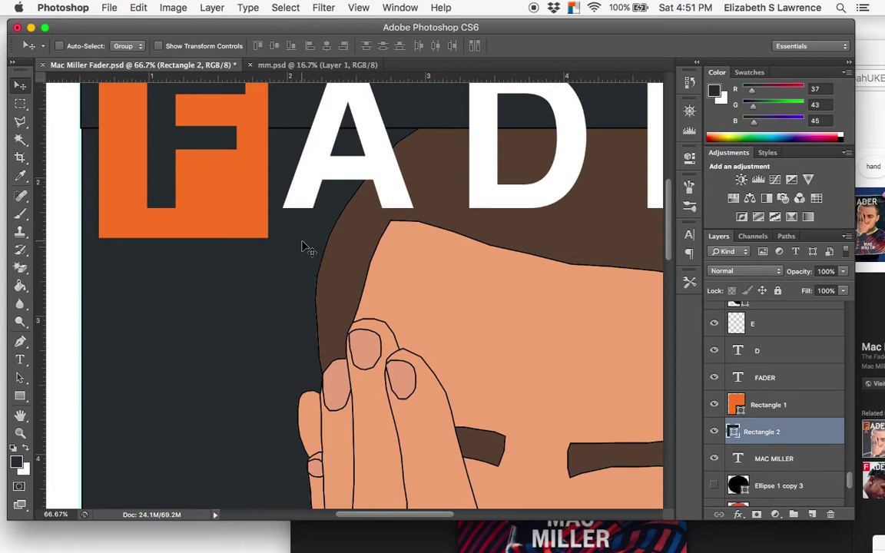
pyautogui.scroll(2, 305, 247)
pyautogui.hscroll(-3, 223, 127)
pyautogui.scroll(2, 223, 129)
pyautogui.hscroll(-1, 223, 129)
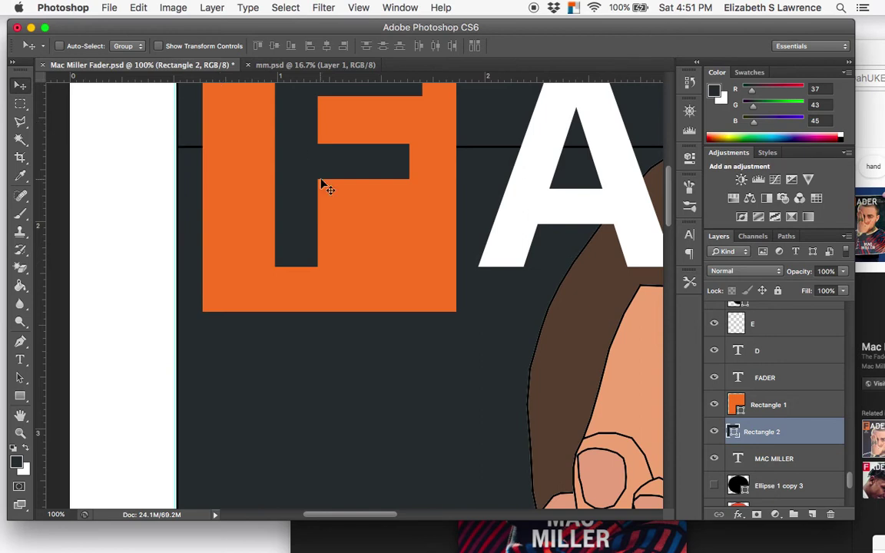
pyautogui.hotkey('shift', 'Down')
pyautogui.hotkey('shift', 'Down')
# - Resize Rectangle 2 so its right edge lines up with the right vertical guide and the dark background below, and apply the transformation
pyautogui.scroll(9, 323, 185)
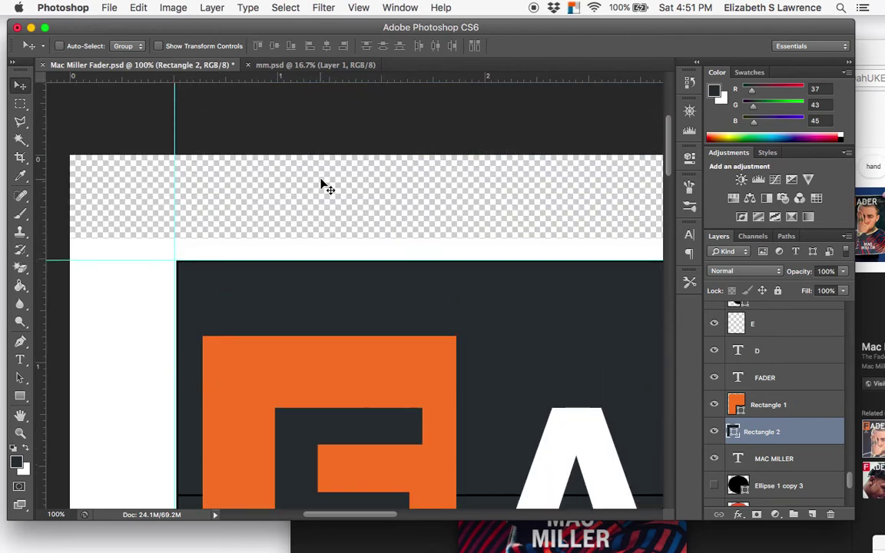
pyautogui.hscroll(8, 323, 184)
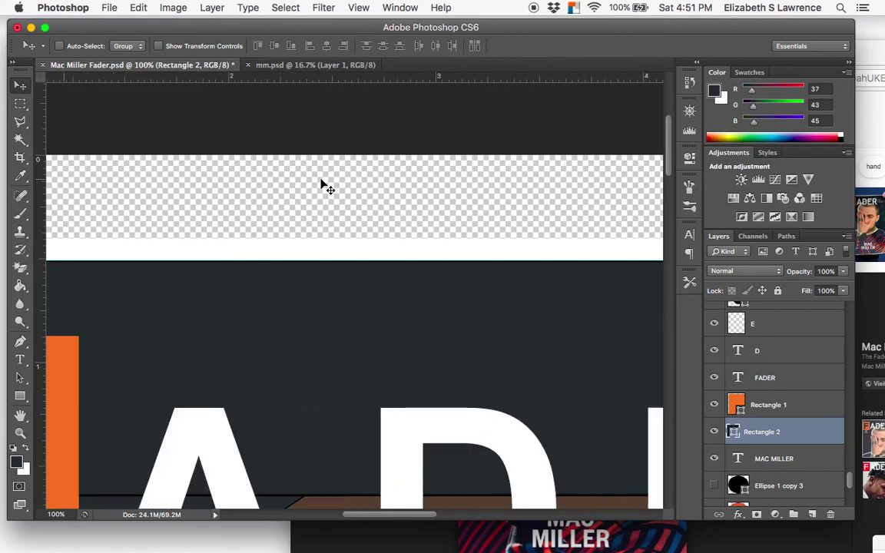
pyautogui.hscroll(20, 324, 186)
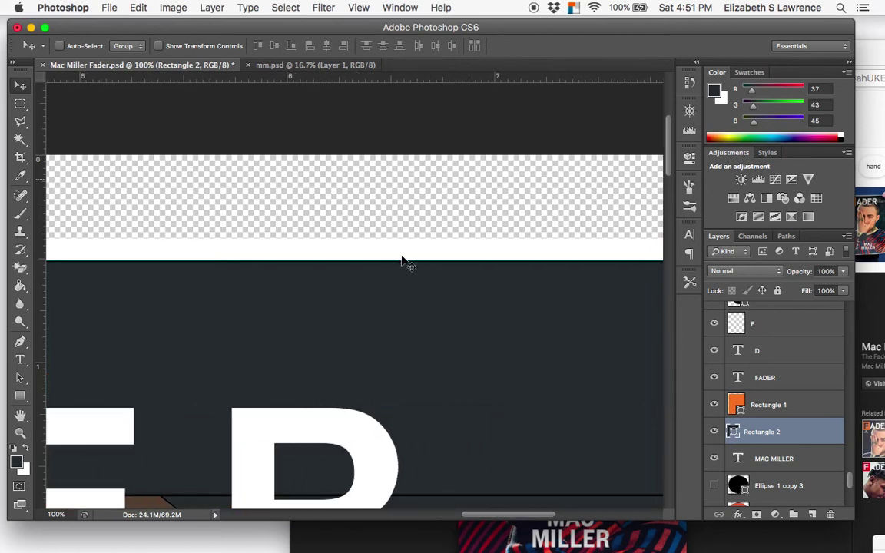
pyautogui.hscroll(20, 401, 259)
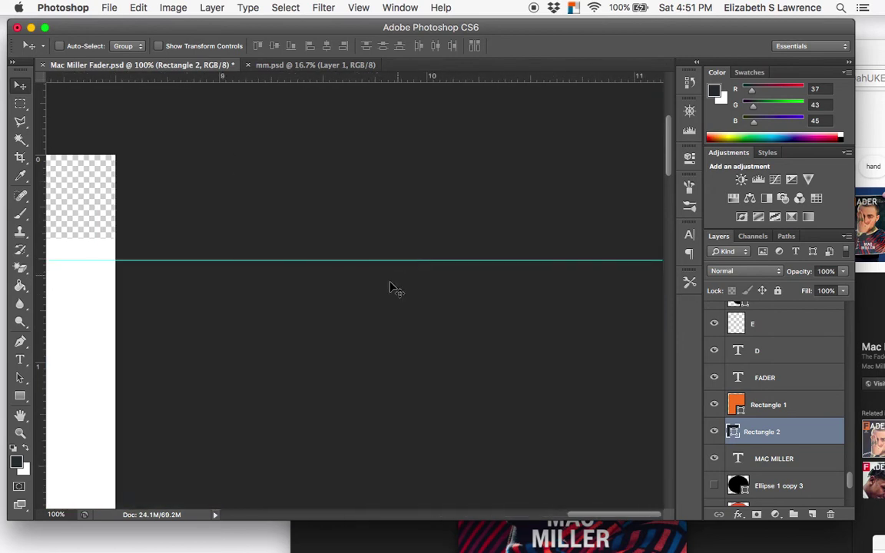
pyautogui.hscroll(-13, 392, 288)
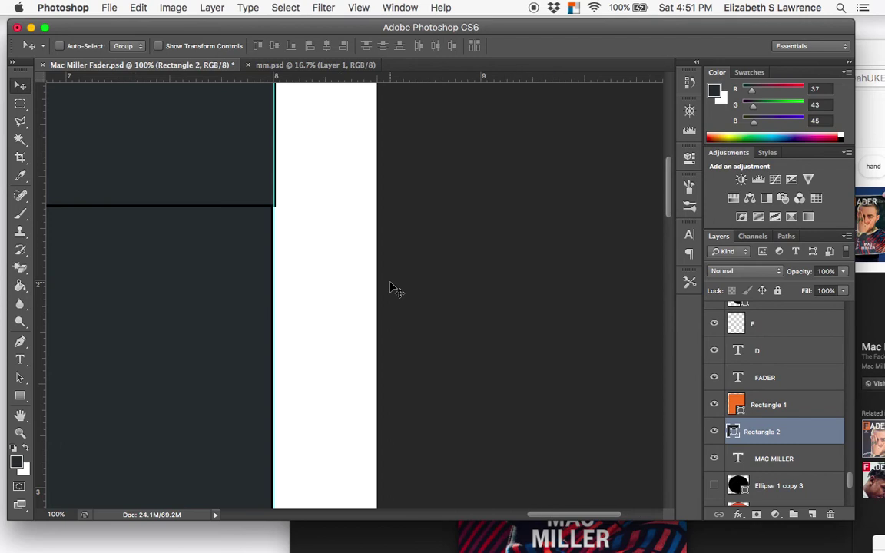
pyautogui.press('super+t')
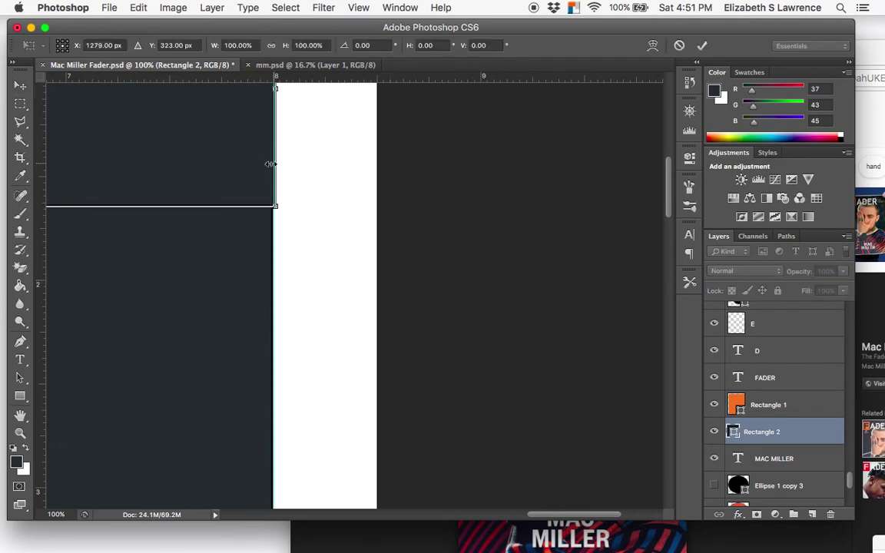
pyautogui.moveTo(278, 167)
pyautogui.mouseDown()
pyautogui.moveTo(259, 167)
pyautogui.moveTo(275, 168)
pyautogui.moveTo(268, 166)
pyautogui.mouseUp()
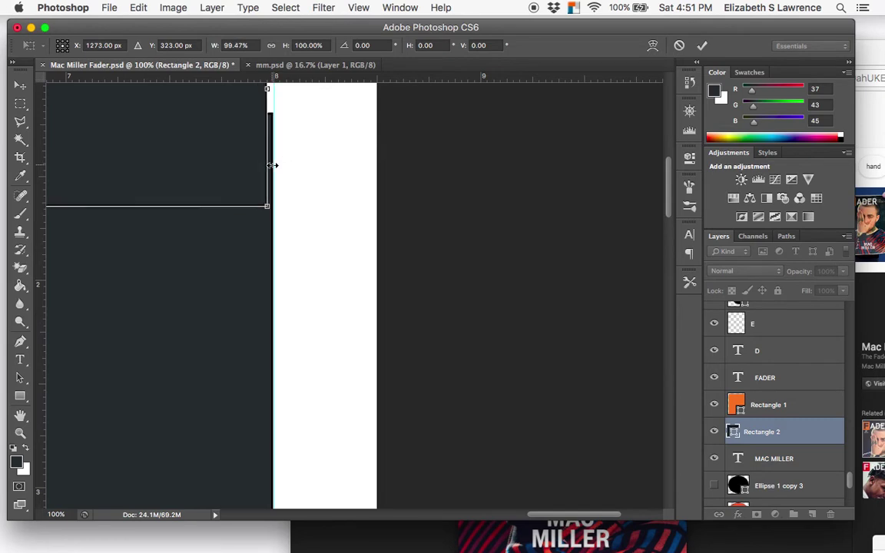
pyautogui.press('Return')
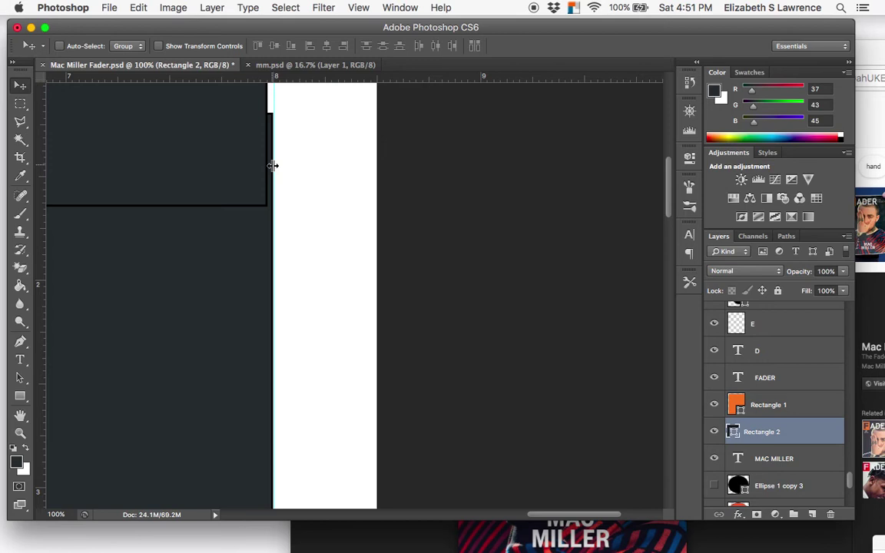
pyautogui.scroll(5, 273, 165)
pyautogui.moveTo(273, 156)
pyautogui.mouseDown()
pyautogui.moveTo(37, 130)
pyautogui.moveTo(42, 173)
pyautogui.moveTo(214, 173)
pyautogui.moveTo(276, 184)
pyautogui.moveTo(277, 173)
pyautogui.mouseUp()
pyautogui.press('super+t')
pyautogui.press('Return')
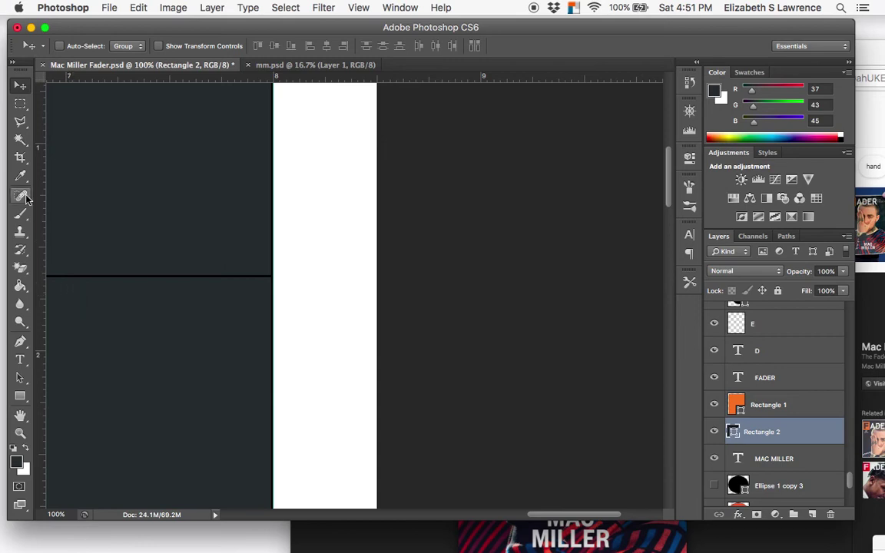
# - Start a Polygonal Lasso selection just inside the artwork's right border, slightly above the black seam between Rectangle 2 and the background
pyautogui.click(21, 120)
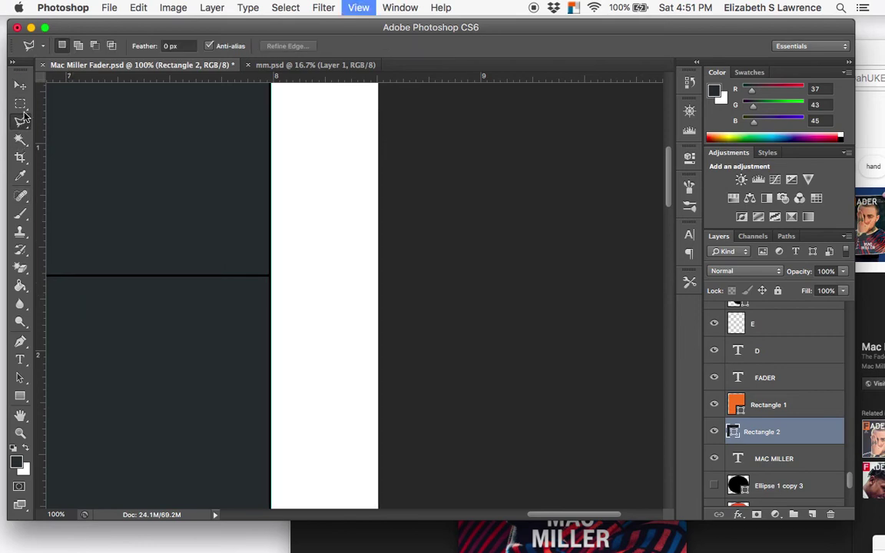
pyautogui.press('super+plus')
pyautogui.press('super+plus')
pyautogui.hscroll(-4, 236, 235)
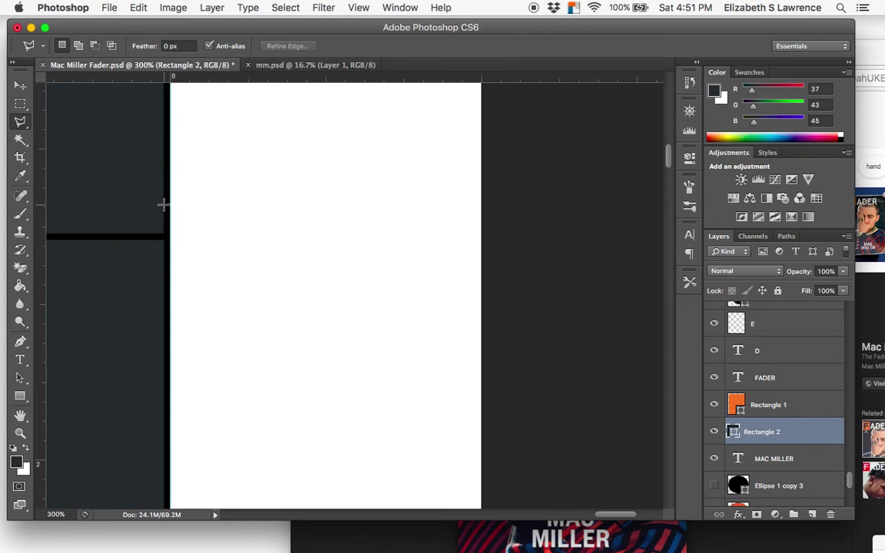
pyautogui.click(163, 204)
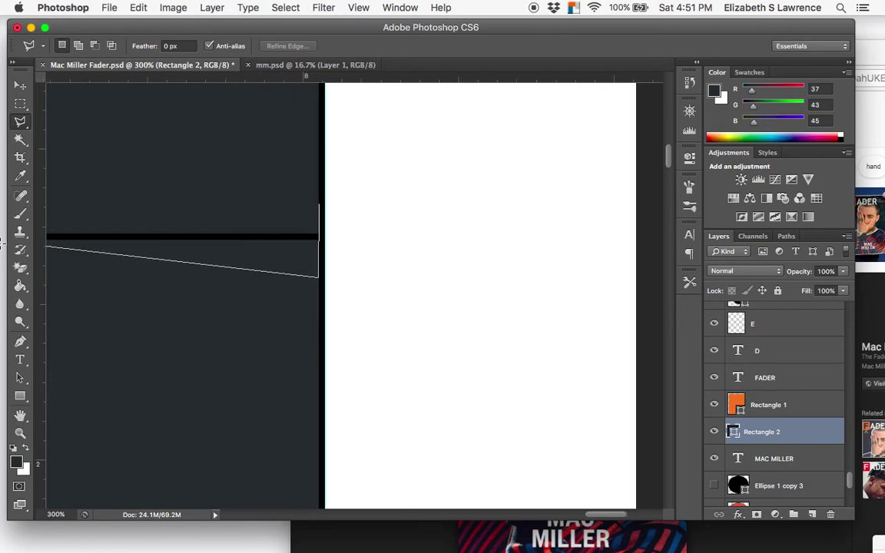
# - Carry the lasso outline along the black seam, across the FADER letters, towards the artwork's left border beside the orange block
pyautogui.scroll(2, 188, 285)
pyautogui.hscroll(-8, 188, 285)
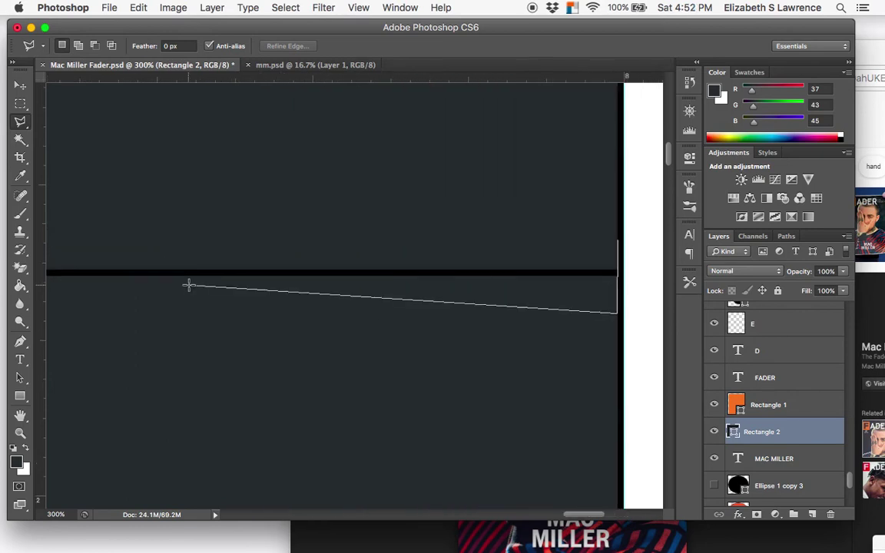
pyautogui.hscroll(-3, 188, 285)
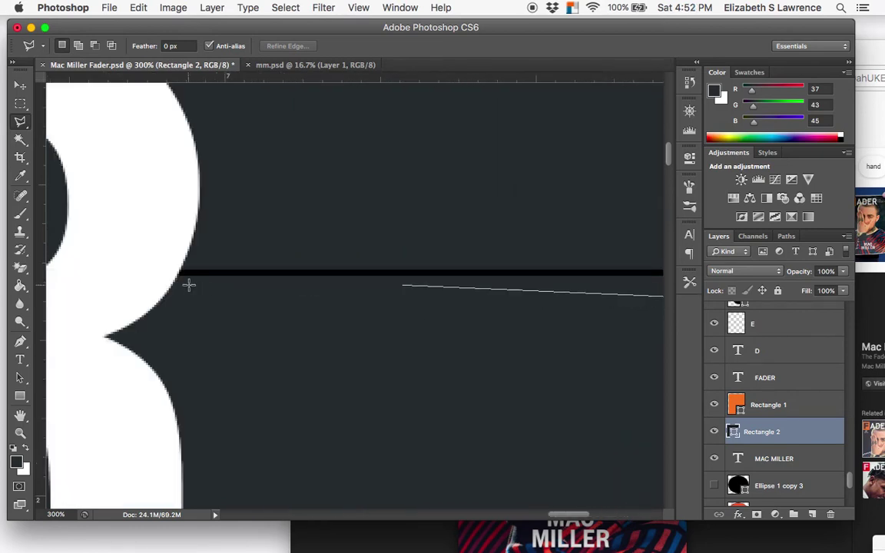
pyautogui.hscroll(-10, 107, 338)
pyautogui.scroll(1, 106, 338)
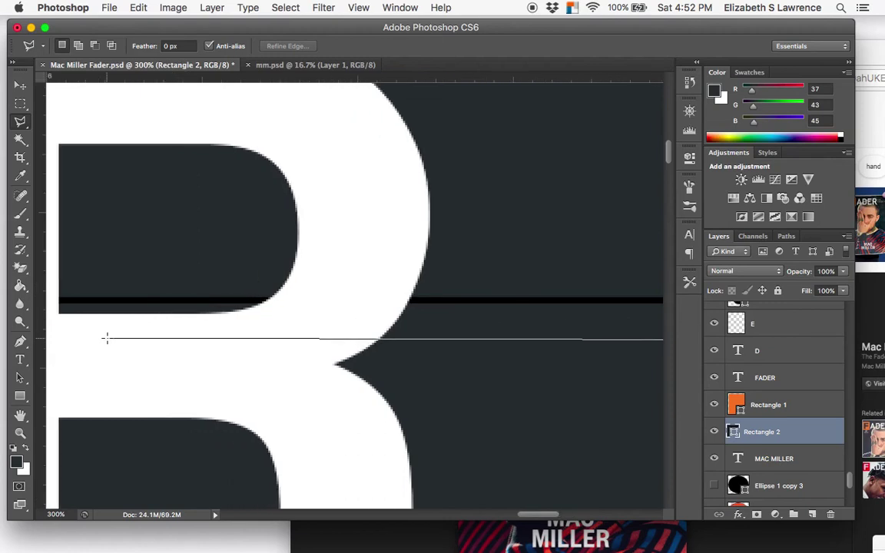
pyautogui.hscroll(-10, 106, 339)
pyautogui.scroll(2, 107, 338)
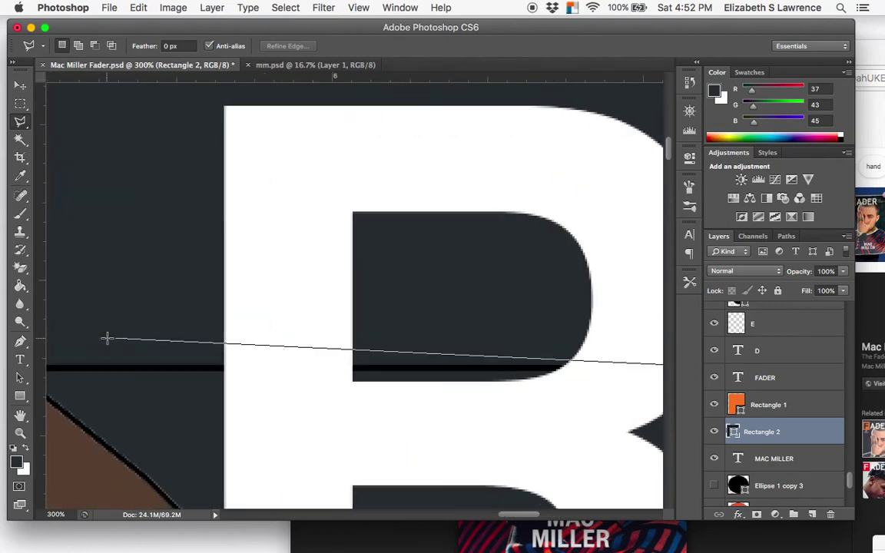
pyautogui.hscroll(-15, 107, 338)
pyautogui.scroll(5, 106, 338)
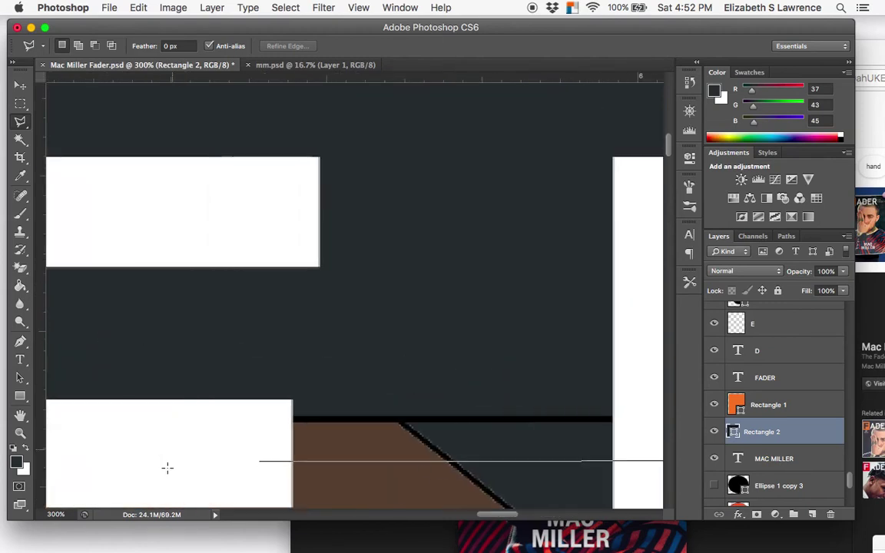
pyautogui.hscroll(-6, 166, 468)
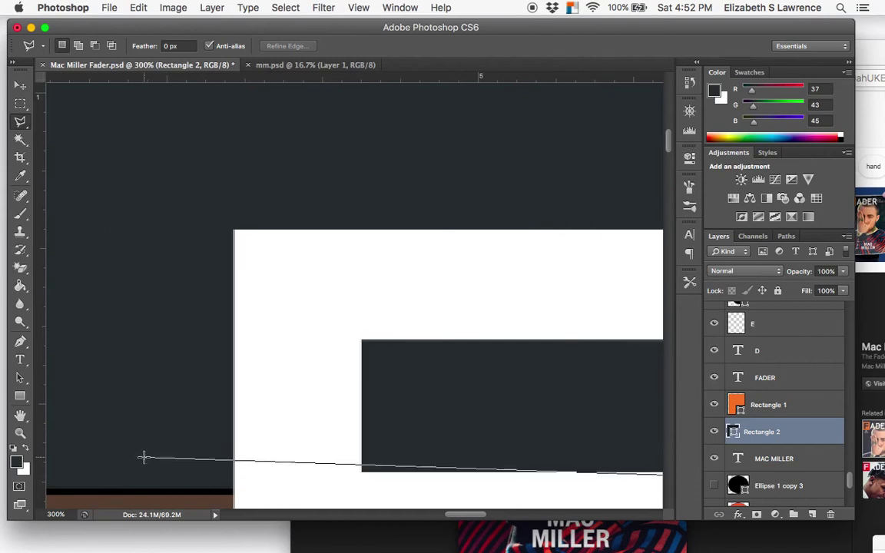
pyautogui.hscroll(-6, 144, 458)
pyautogui.scroll(2, 143, 458)
pyautogui.hscroll(-8, 144, 458)
pyautogui.scroll(4, 143, 458)
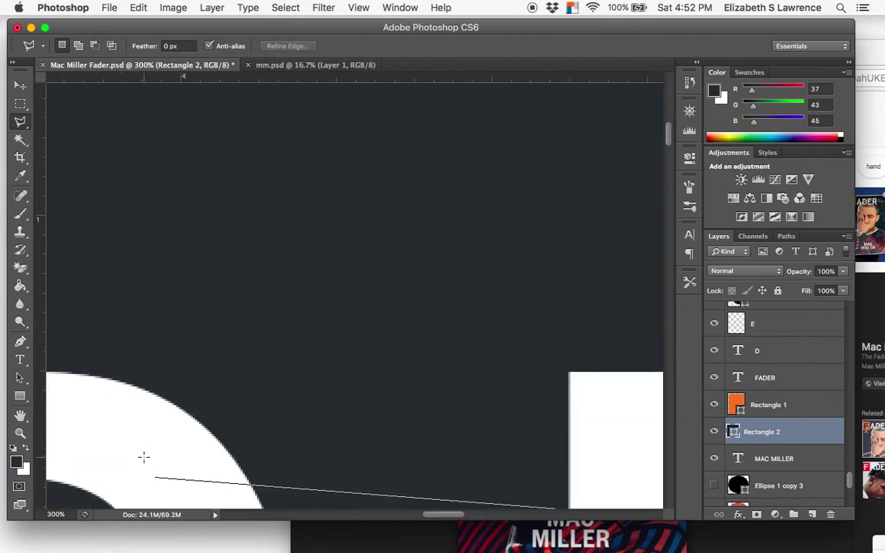
pyautogui.hscroll(-8, 144, 458)
pyautogui.scroll(3, 144, 458)
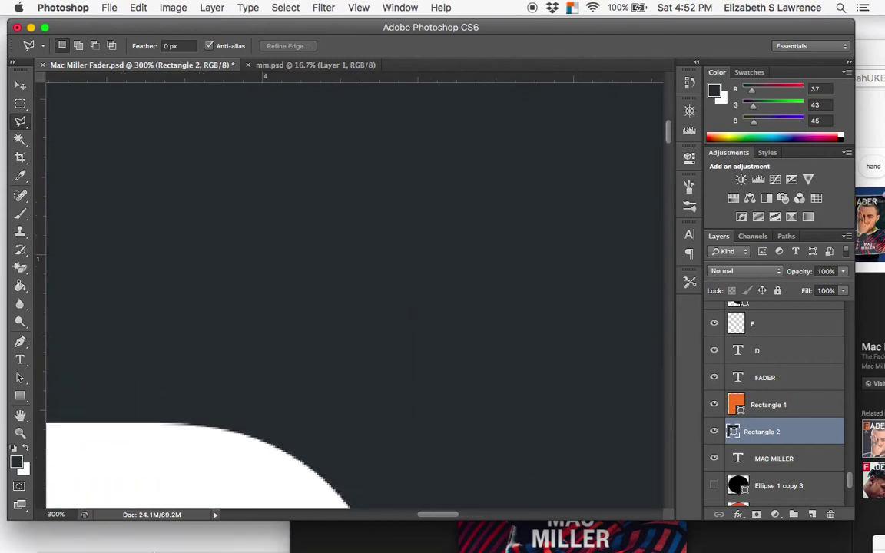
pyautogui.moveTo(154, 551)
pyautogui.scroll(-6, 154, 550)
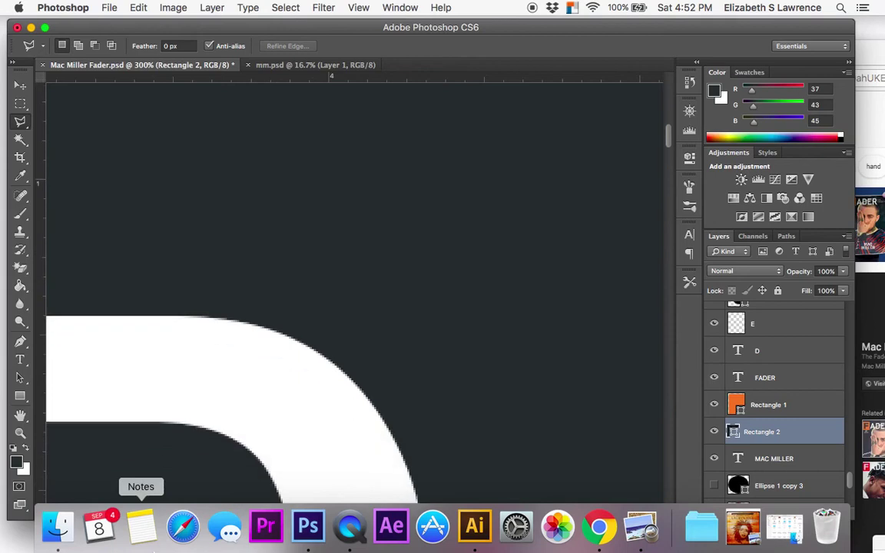
pyautogui.scroll(-4, 153, 550)
pyautogui.hscroll(-6, 154, 551)
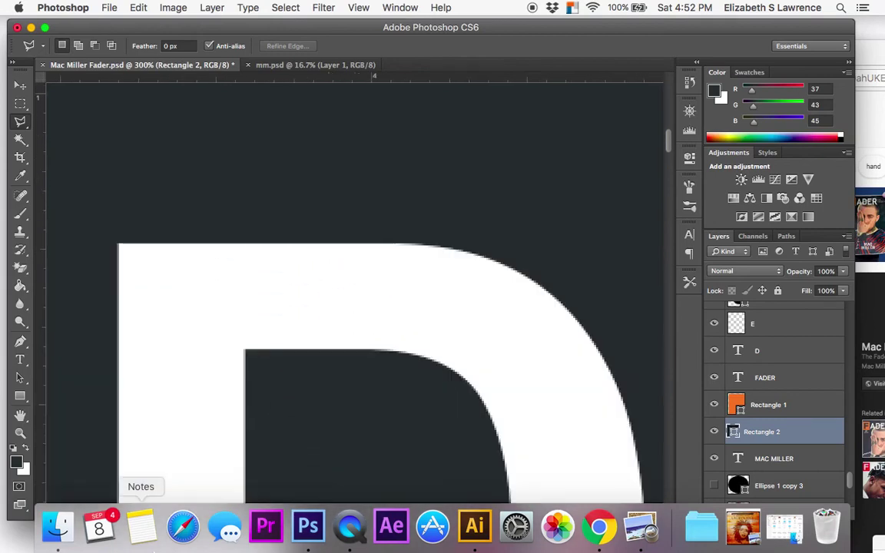
pyautogui.hscroll(-3, 154, 550)
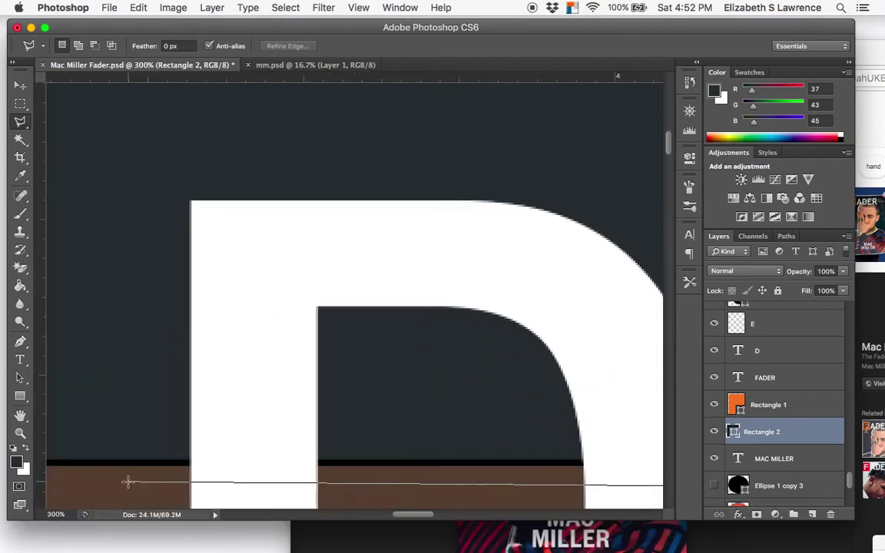
pyautogui.hscroll(-5, 119, 486)
pyautogui.hscroll(-7, 123, 486)
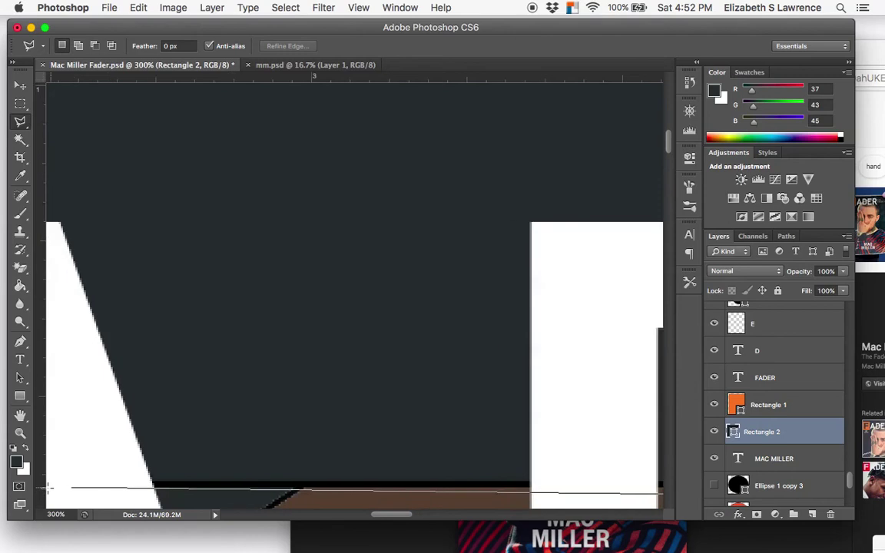
pyautogui.hscroll(-8, 139, 489)
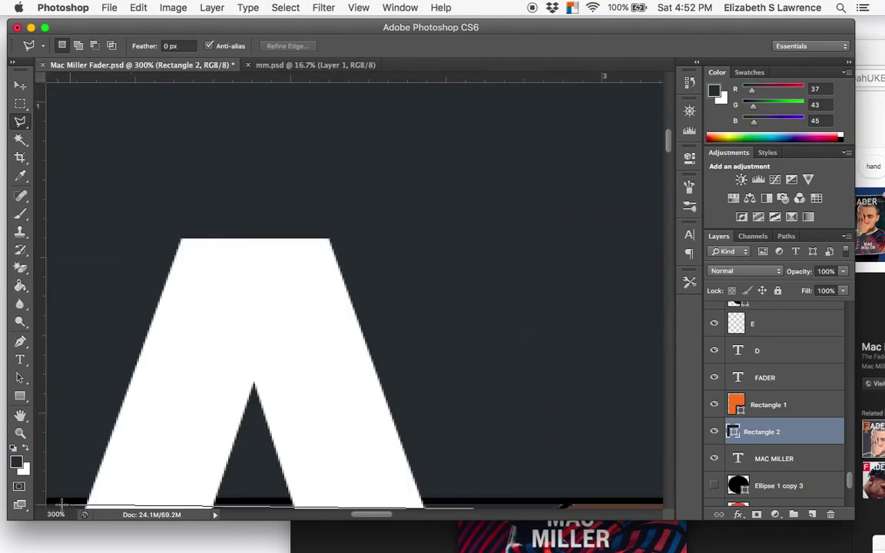
pyautogui.scroll(-2, 61, 504)
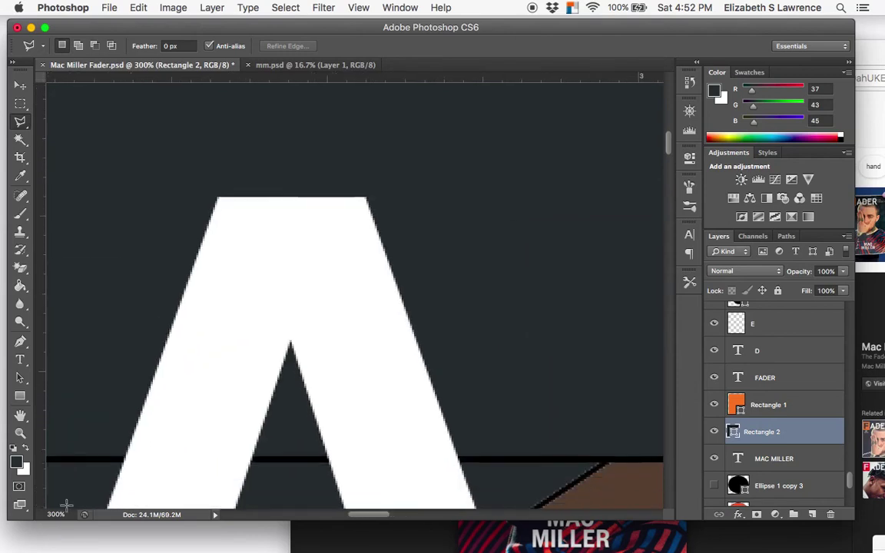
pyautogui.hscroll(-8, 69, 484)
pyautogui.hscroll(-10, 77, 472)
pyautogui.scroll(1, 92, 468)
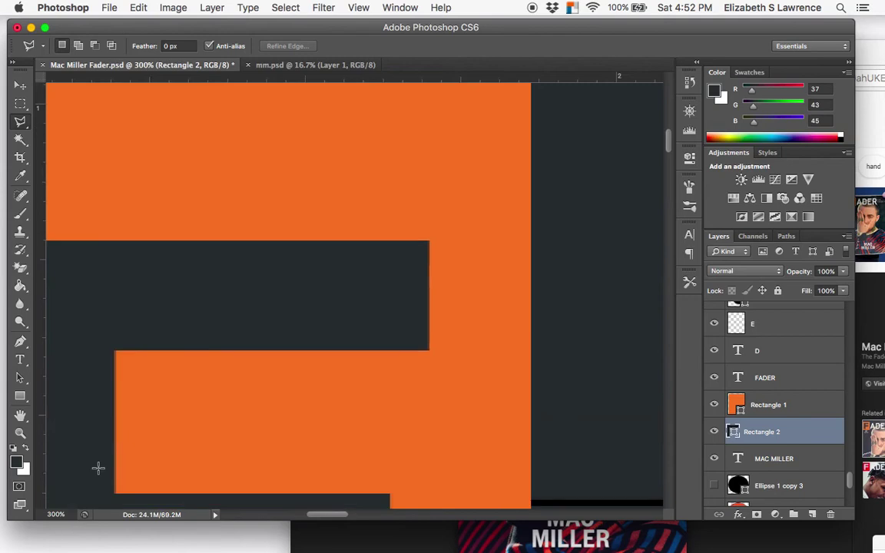
pyautogui.hscroll(-6, 97, 467)
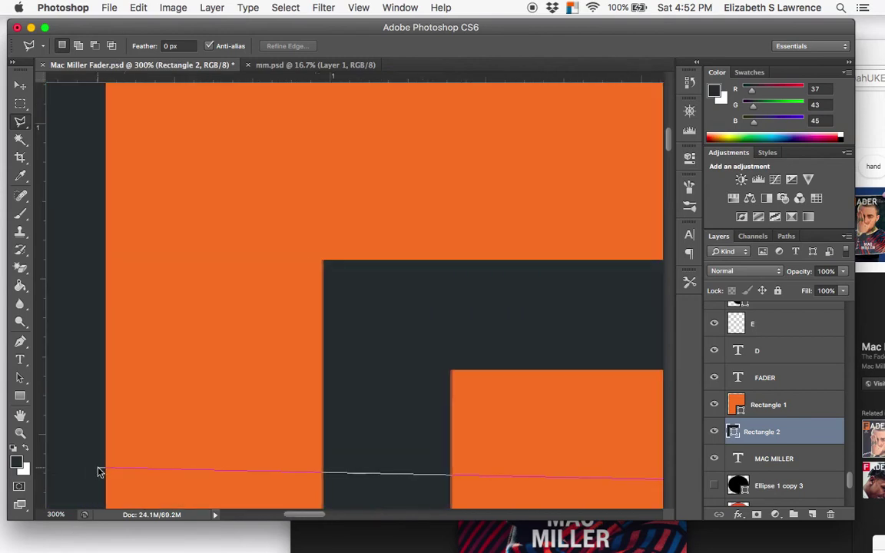
pyautogui.hscroll(-4, 99, 471)
pyautogui.hscroll(-3, 156, 448)
pyautogui.hscroll(-10, 196, 461)
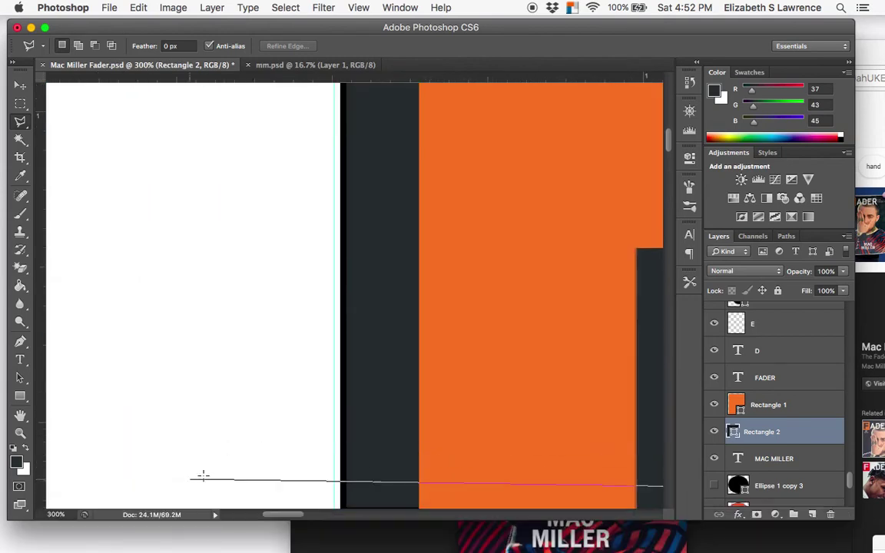
pyautogui.hscroll(-6, 431, 478)
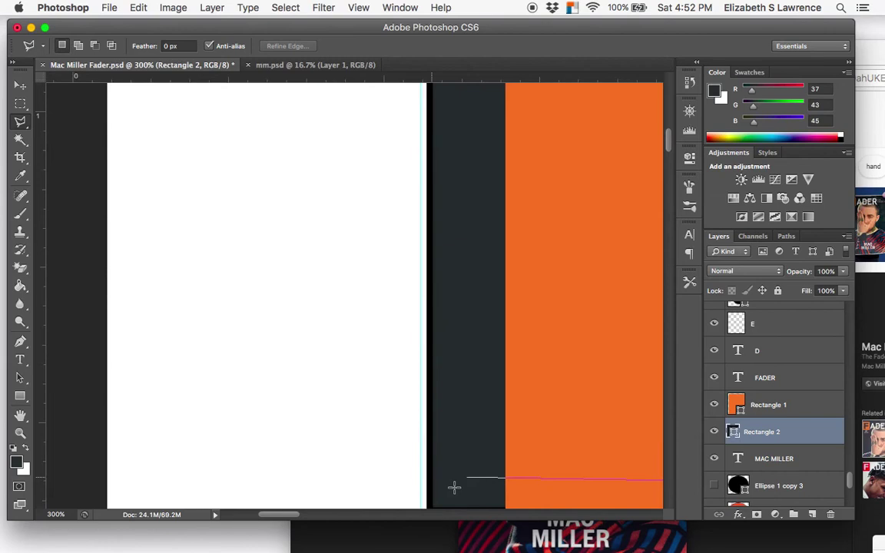
pyautogui.hscroll(-20, 458, 488)
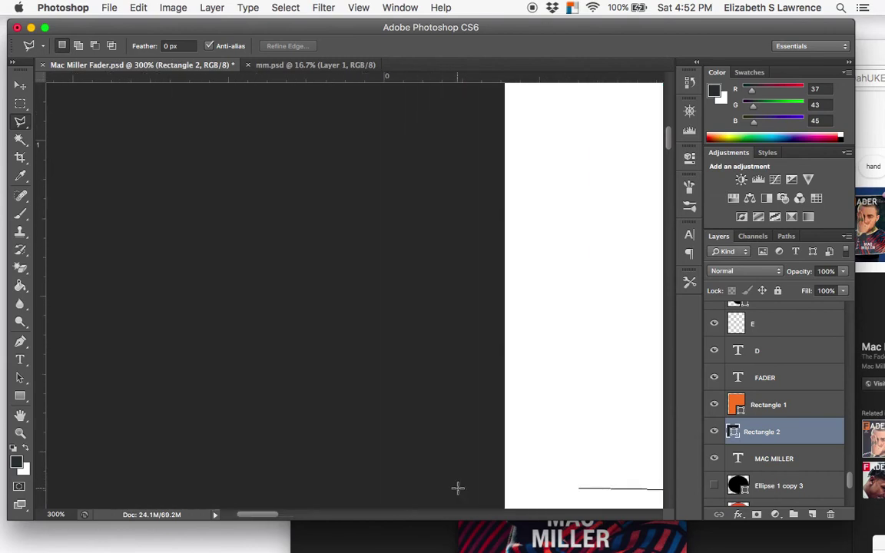
pyautogui.hscroll(-8, 457, 488)
pyautogui.hscroll(4, 615, 469)
pyautogui.hscroll(1, 673, 459)
pyautogui.hscroll(-2, 673, 460)
pyautogui.hscroll(5, 673, 460)
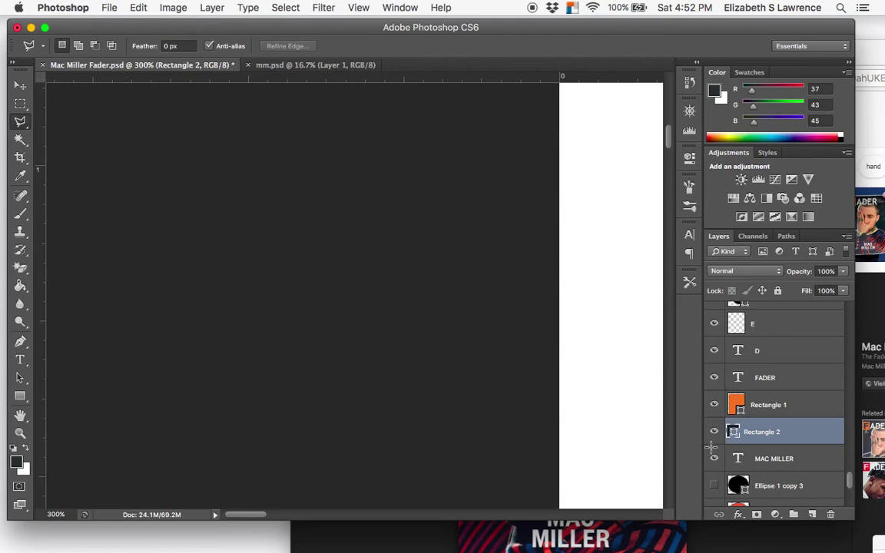
pyautogui.hscroll(8, 712, 446)
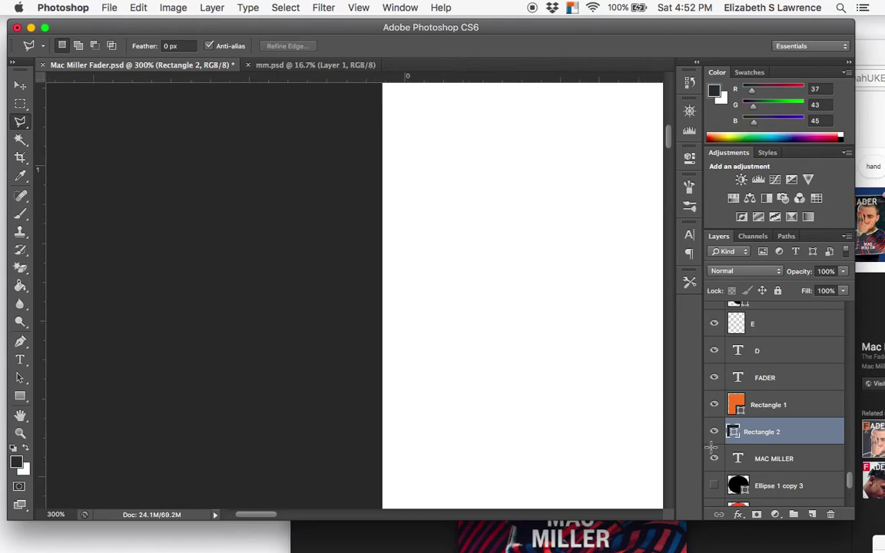
pyautogui.scroll(-5, 711, 445)
pyautogui.hscroll(7, 712, 446)
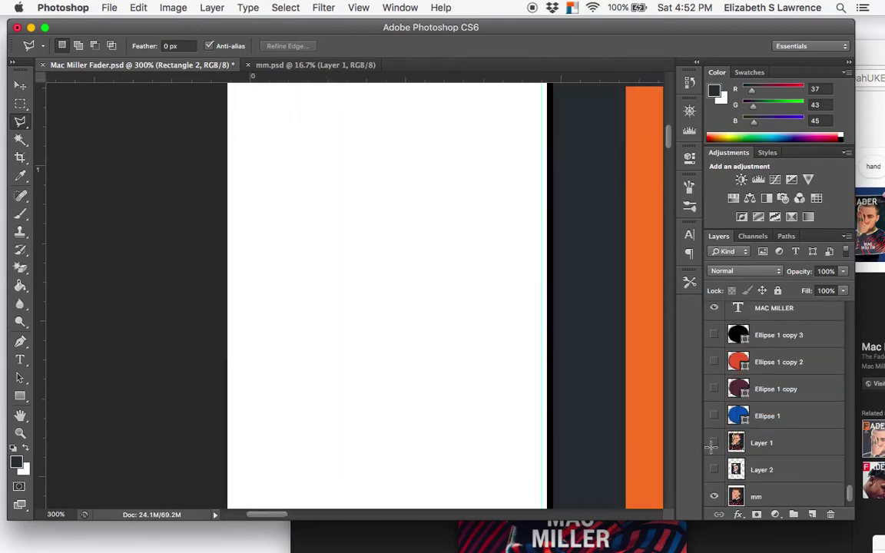
pyautogui.scroll(-1, 711, 446)
pyautogui.scroll(-5, 645, 459)
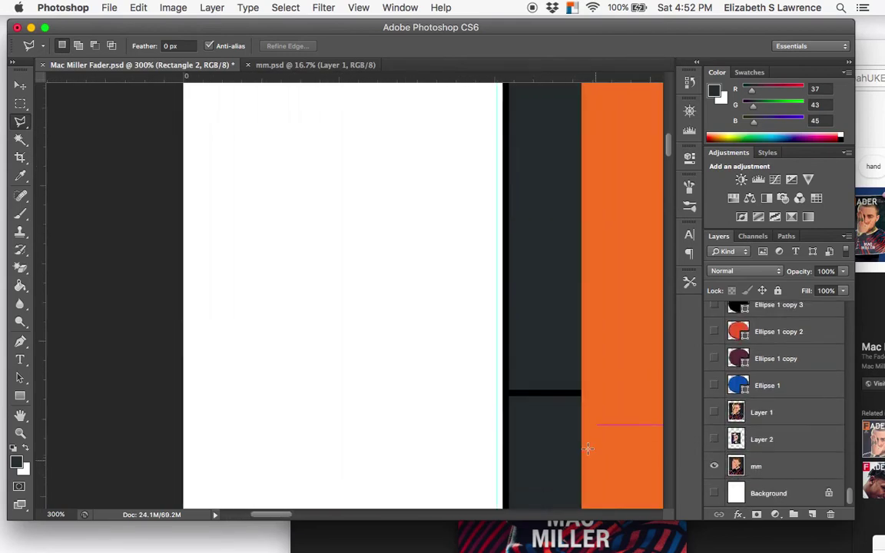
# - Carry the lasso outline around the seam at the artwork's left border, back above it across the FADER letters, and close the selection at the right border
pyautogui.click(594, 425)
pyautogui.keyDown('alt'); pyautogui.click(573, 329); pyautogui.keyUp('alt')
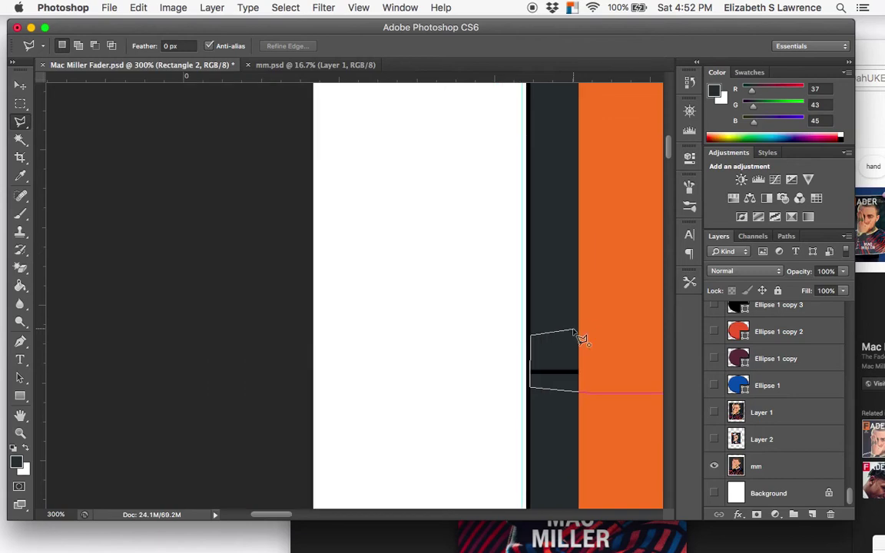
pyautogui.keyDown('alt'); pyautogui.click(572, 330); pyautogui.keyUp('alt')
pyautogui.keyDown('alt'); pyautogui.click(573, 330); pyautogui.keyUp('alt')
pyautogui.hscroll(10, 573, 330)
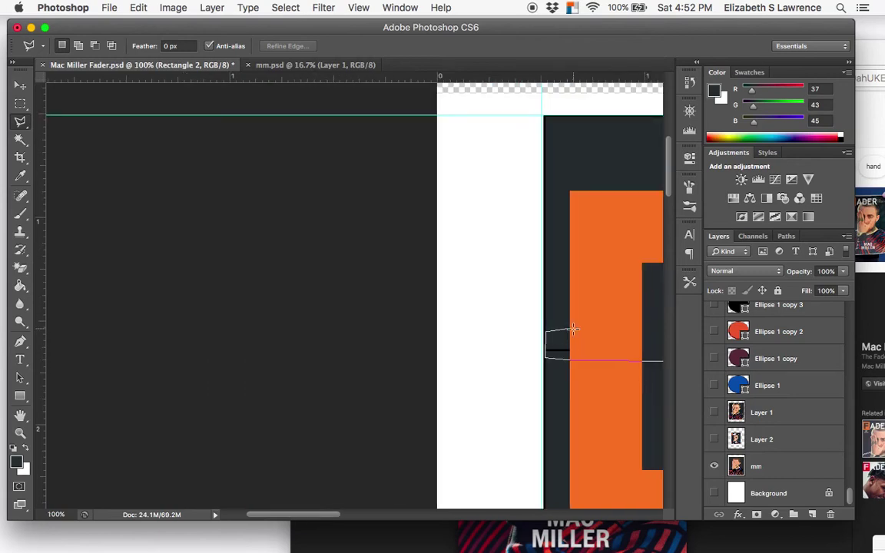
pyautogui.hscroll(15, 422, 332)
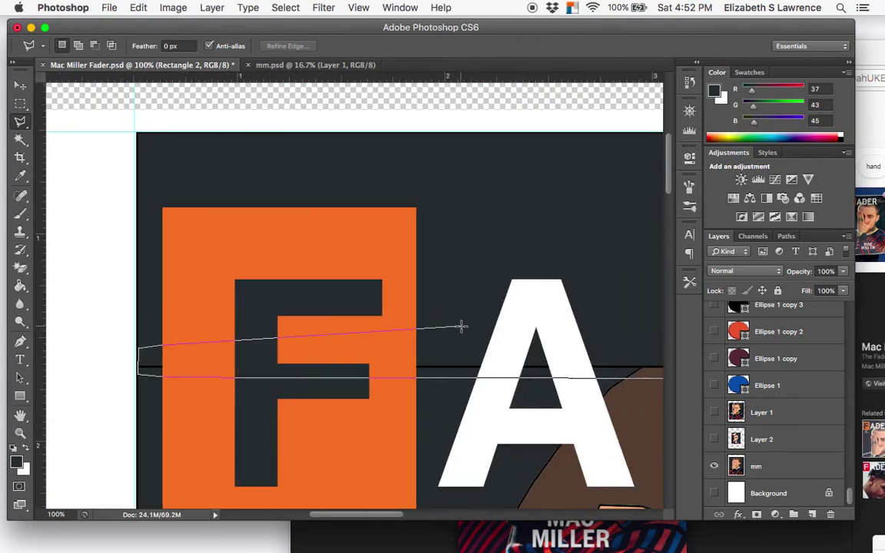
pyautogui.hscroll(8, 517, 320)
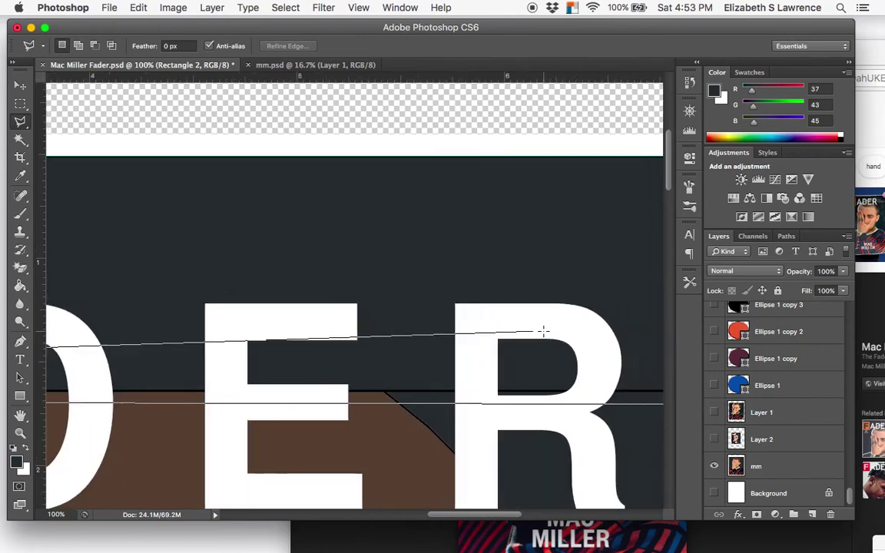
pyautogui.hscroll(5, 544, 331)
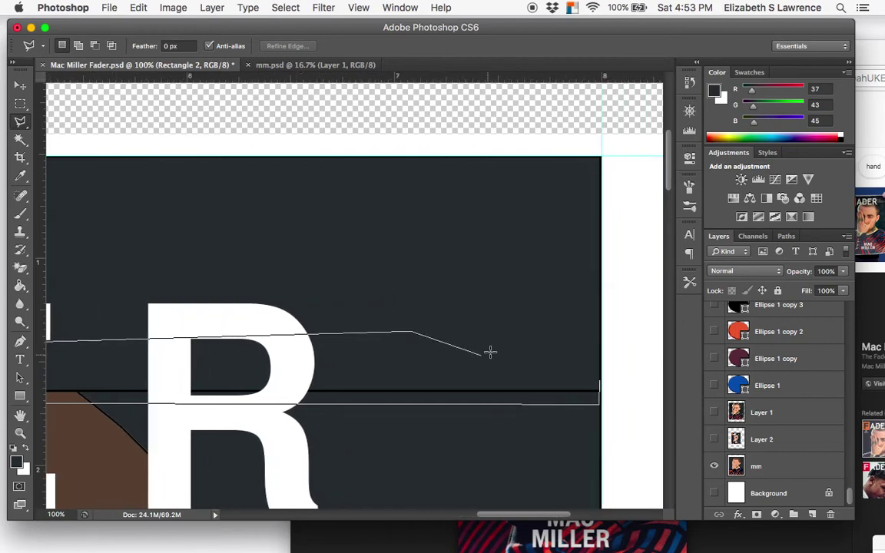
pyautogui.click(599, 380)
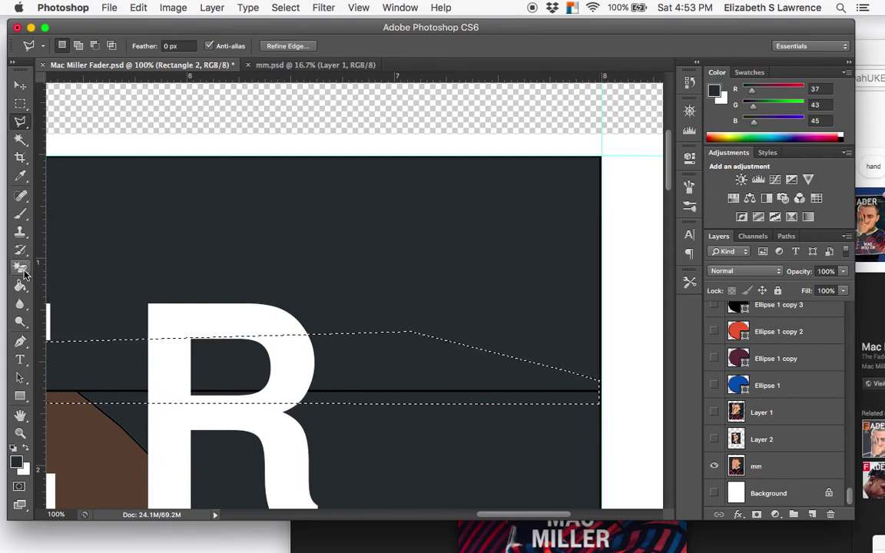
# - Rasterize the Rectangle 2 shape and brush the dark background colour over the seam in the selection's right part
pyautogui.click(22, 176)
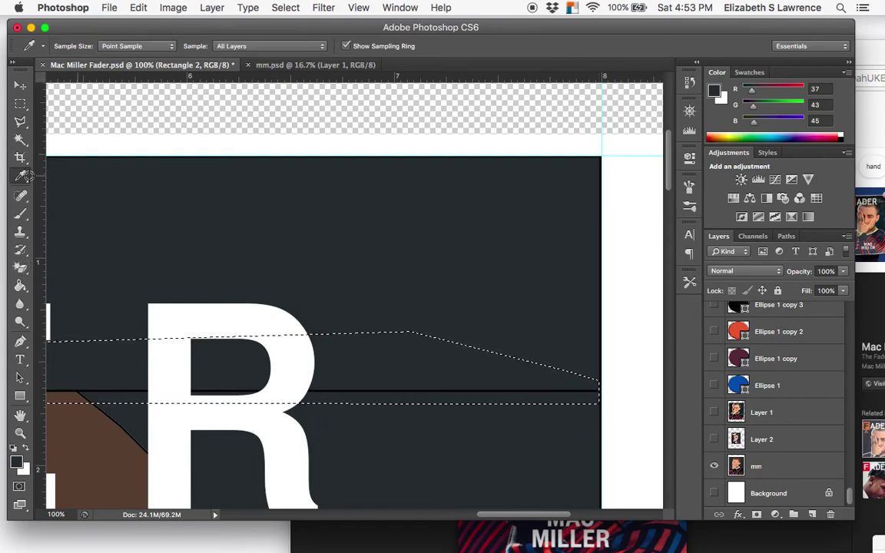
pyautogui.press('super+plus')
pyautogui.press('super+minus')
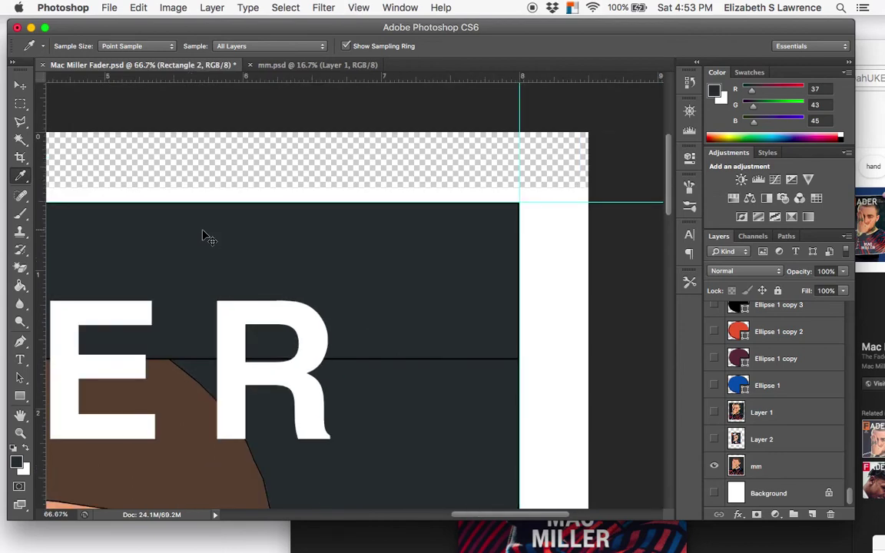
pyautogui.press('super+minus')
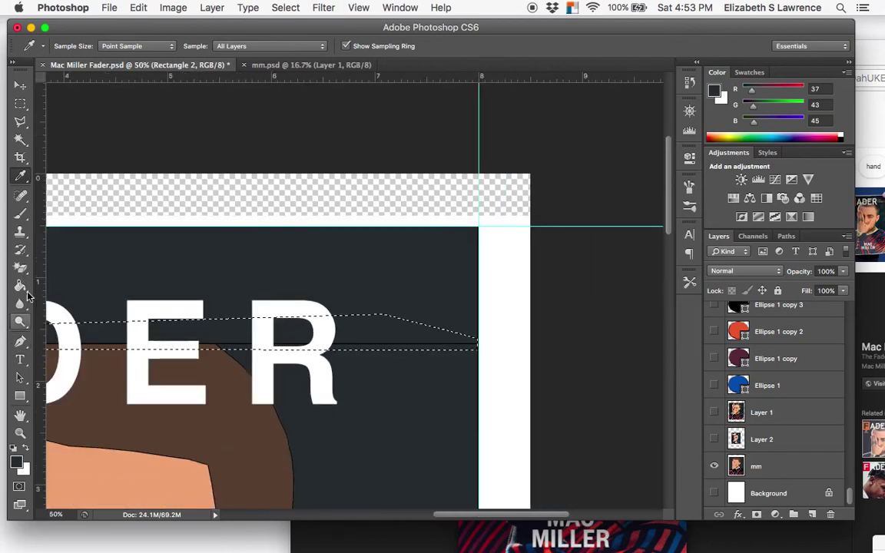
pyautogui.click(21, 215)
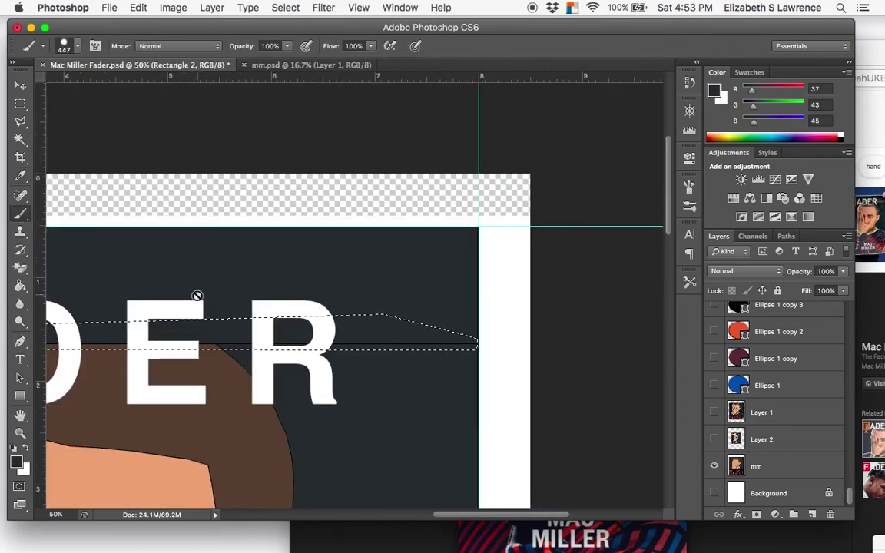
pyautogui.click(394, 336)
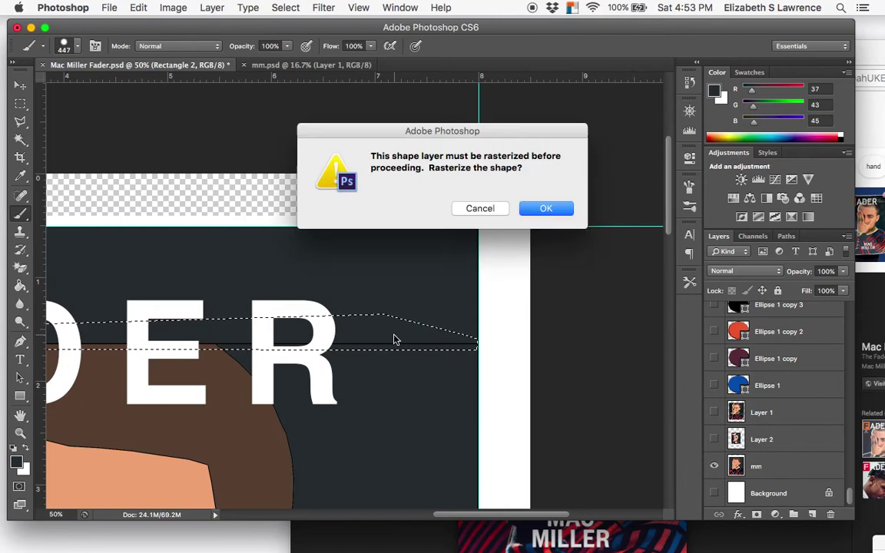
pyautogui.press('Escape')
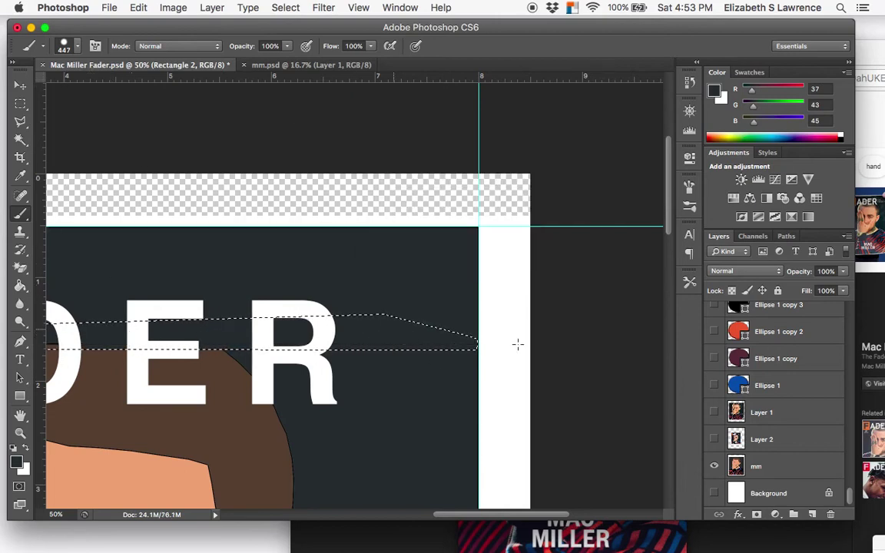
# - Brush the dark colour over the rest of the selected strip to the artwork's left border and clear the selection
pyautogui.hscroll(-10, 532, 361)
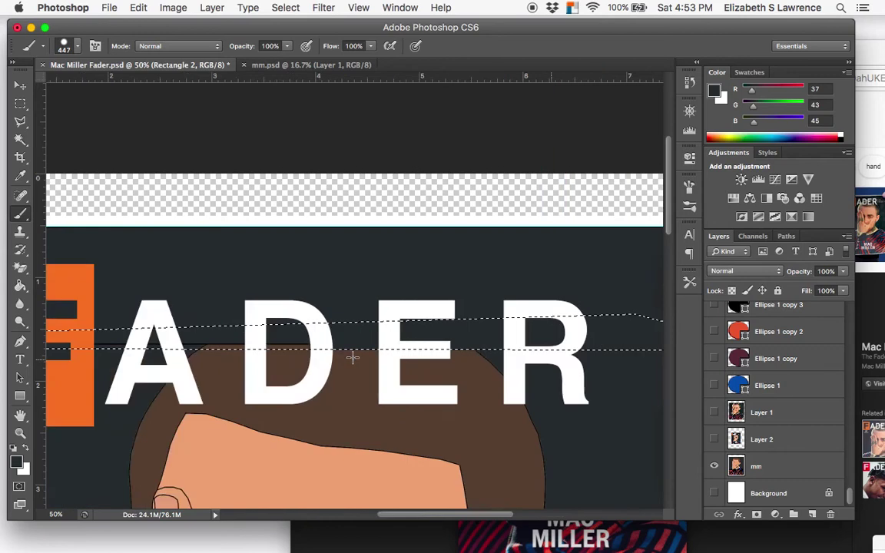
pyautogui.hscroll(-2, 386, 350)
pyautogui.hscroll(-2, 502, 357)
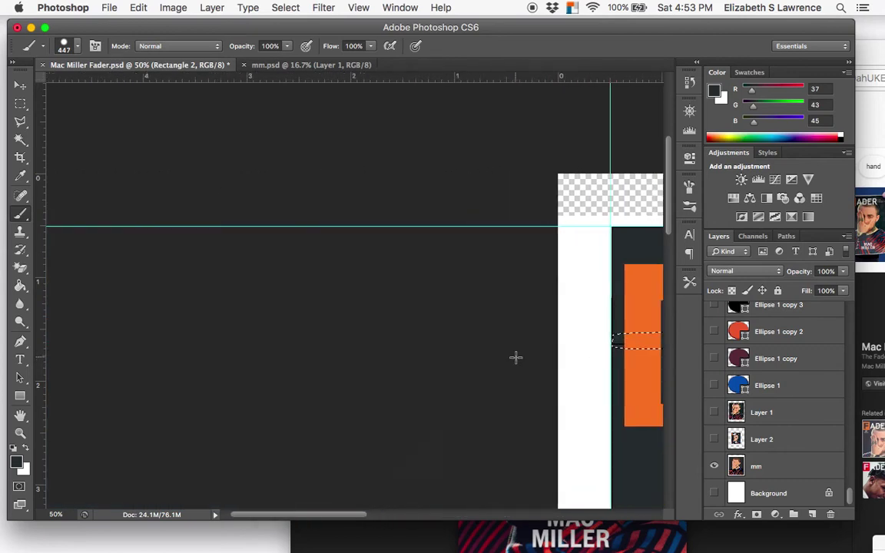
pyautogui.hscroll(12, 514, 356)
pyautogui.hscroll(-5, 436, 351)
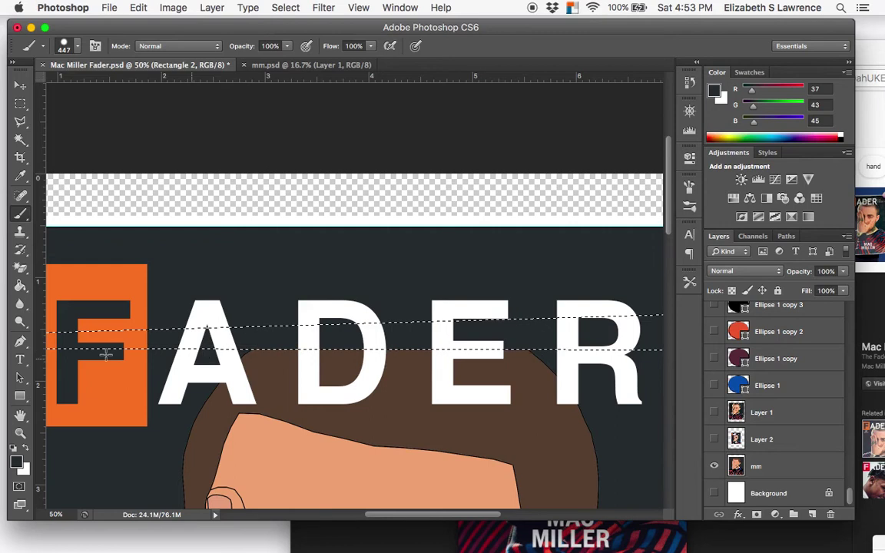
pyautogui.hscroll(-2, 183, 365)
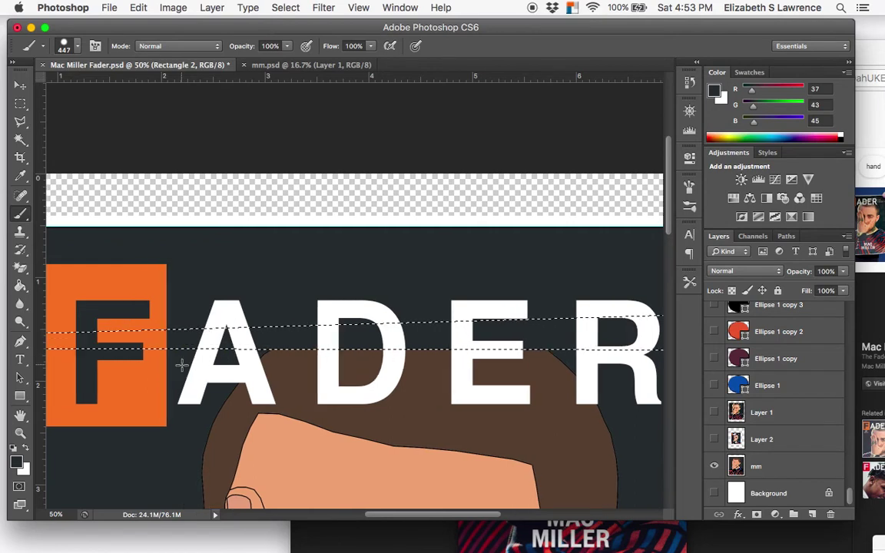
pyautogui.hscroll(-4, 230, 365)
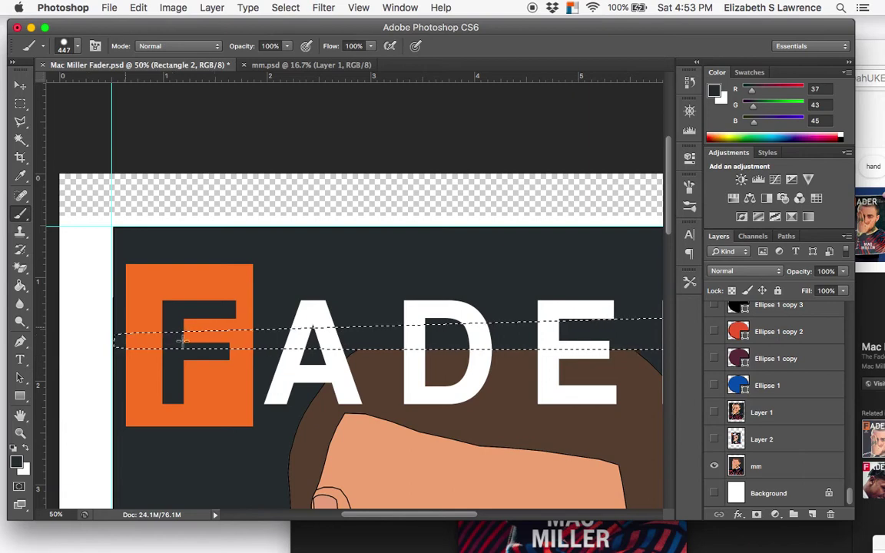
pyautogui.click(22, 87)
pyautogui.press('super+d')
# - Move the Rectangle 2 layer down the layer stack to sit between the mm layer and Background
pyautogui.hscroll(3, 255, 191)
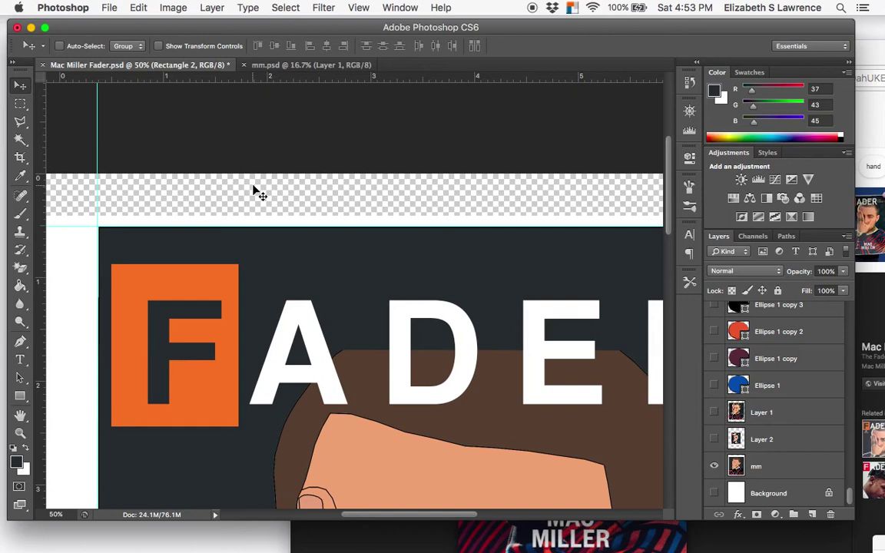
pyautogui.scroll(-5, 254, 191)
pyautogui.press('super+minus')
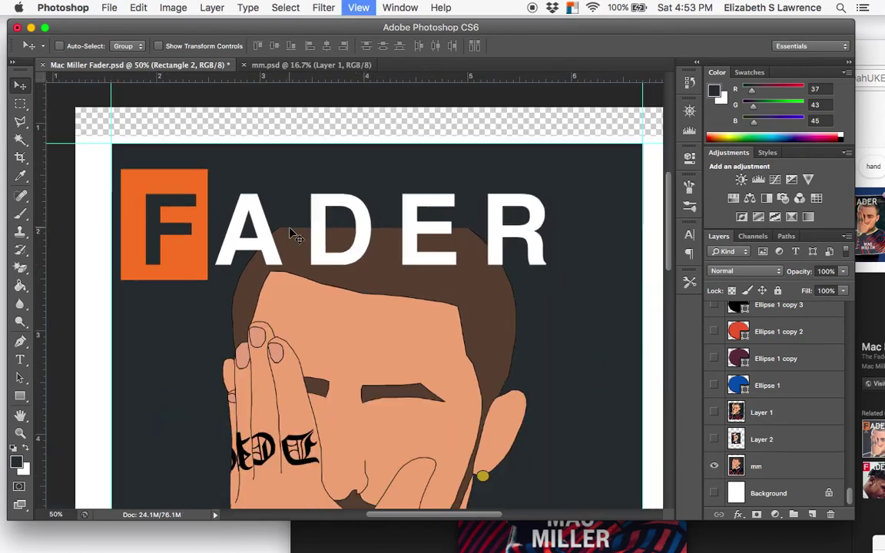
pyautogui.press('super+minus')
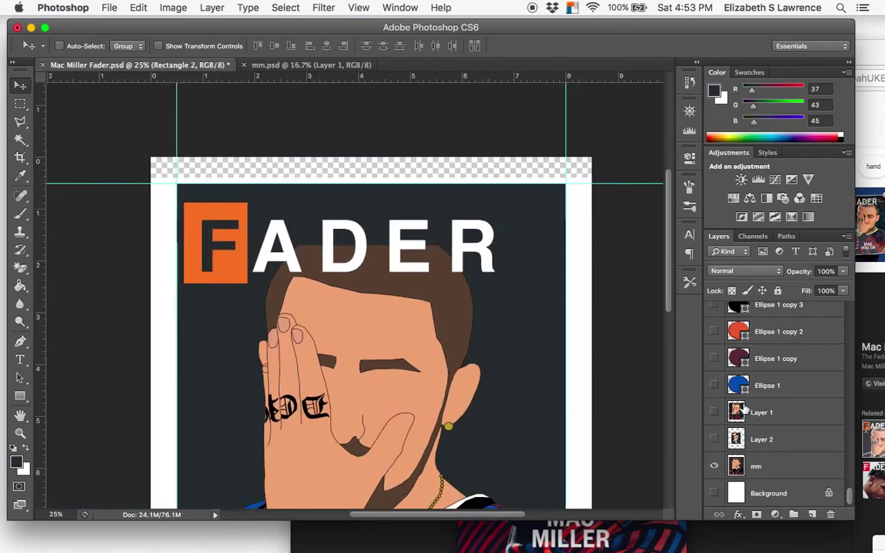
pyautogui.scroll(3, 746, 409)
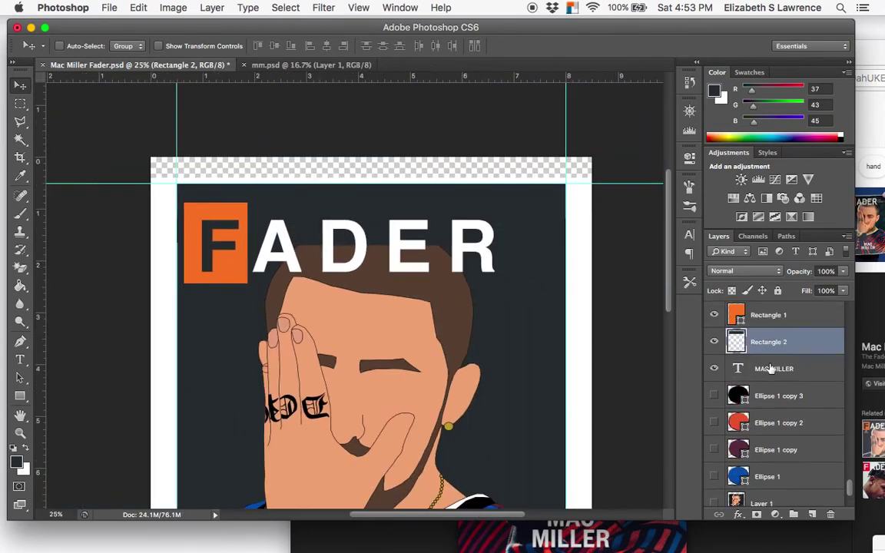
pyautogui.moveTo(770, 340); pyautogui.dragTo(769, 464)
pyautogui.scroll(-4, 771, 492)
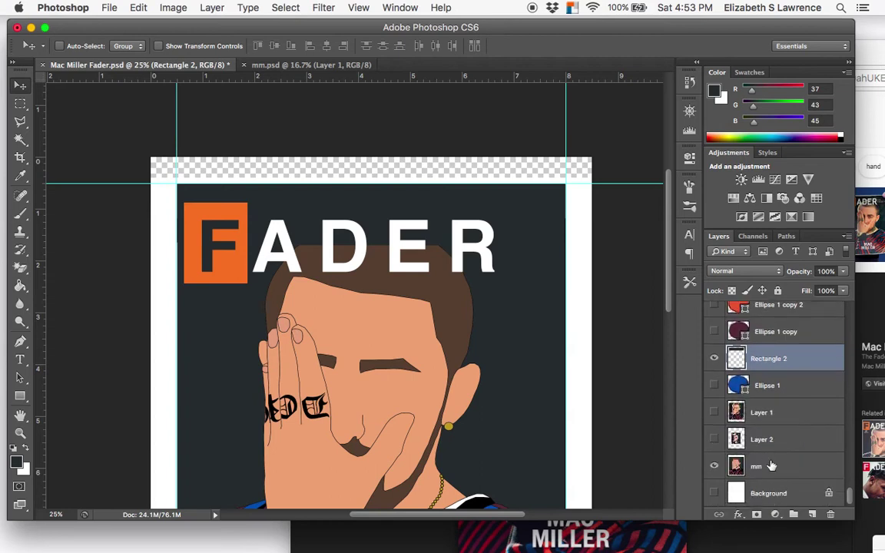
pyautogui.doubleClick(771, 359)
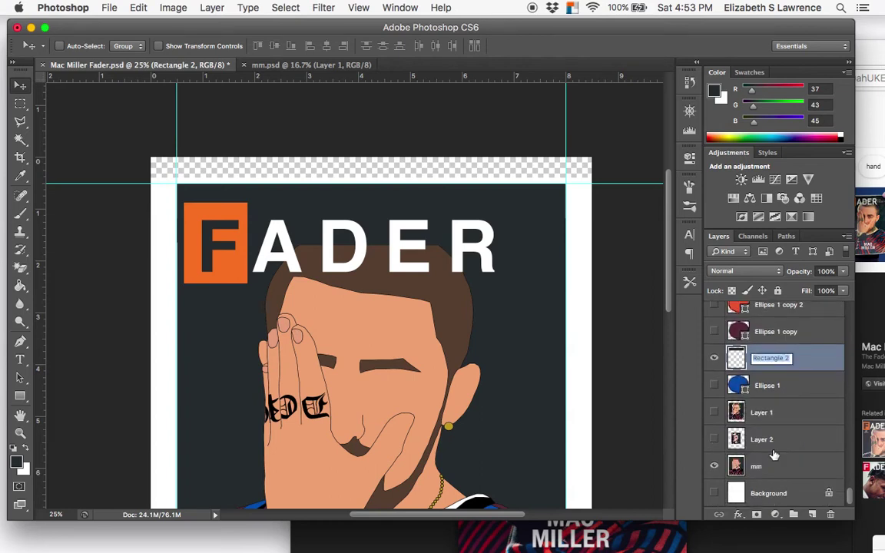
pyautogui.moveTo(810, 361); pyautogui.dragTo(795, 469)
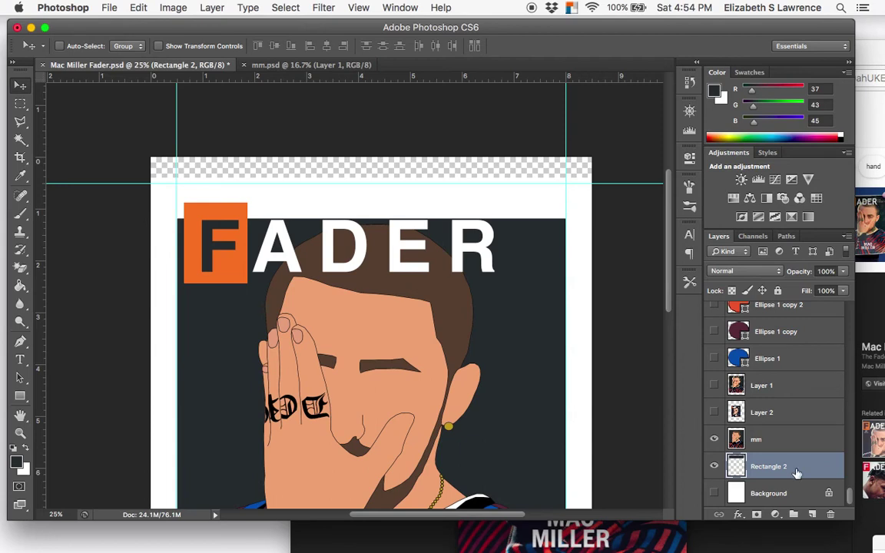
# - Shift Rectangle 2 up about 0.24 in, beyond the upper horizontal guide, and make mm the active layer
pyautogui.moveTo(266, 231)
pyautogui.mouseDown()
pyautogui.moveTo(273, 211)
pyautogui.moveTo(263, 249)
pyautogui.moveTo(265, 231)
pyautogui.mouseUp()
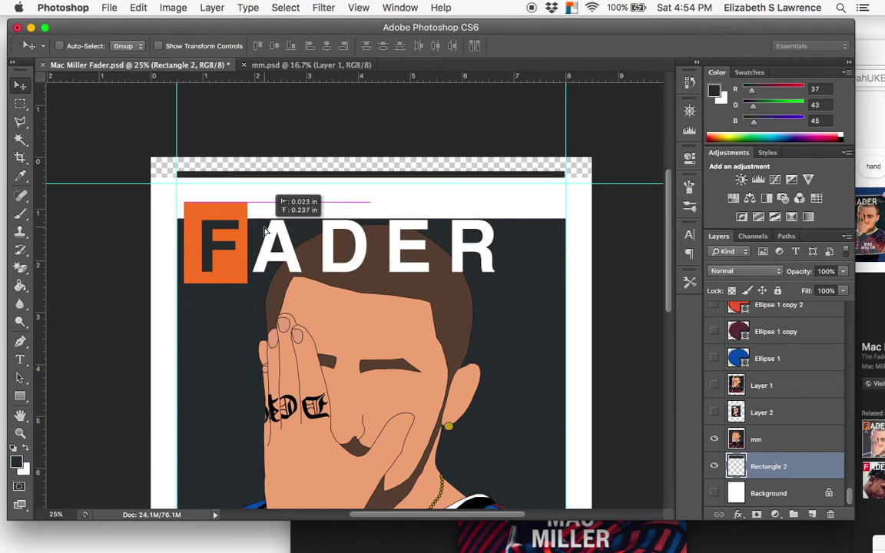
pyautogui.moveTo(265, 230); pyautogui.dragTo(265, 230)
pyautogui.click(803, 443)
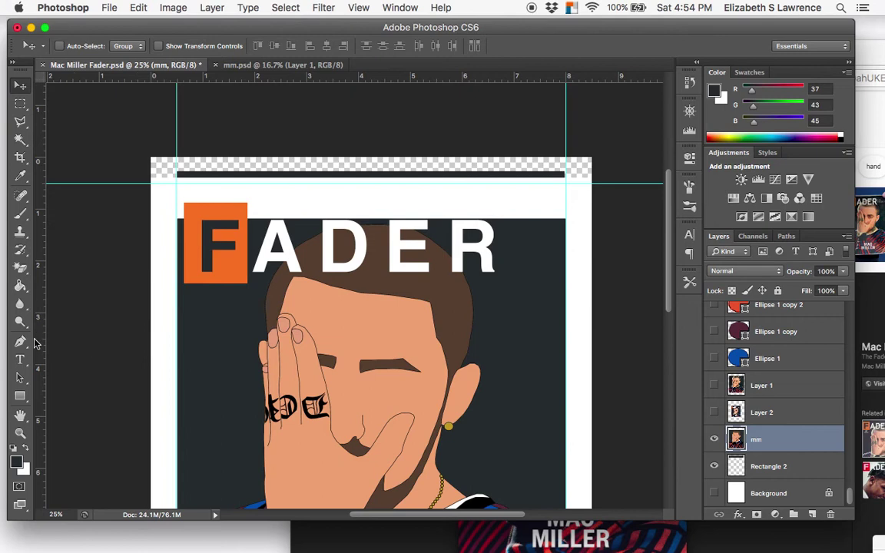
pyautogui.click(20, 286)
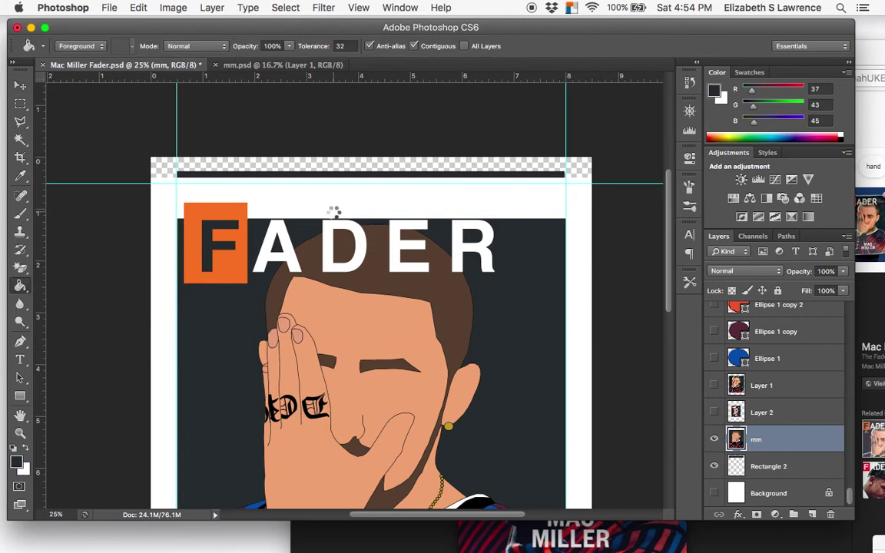
pyautogui.click(333, 212)
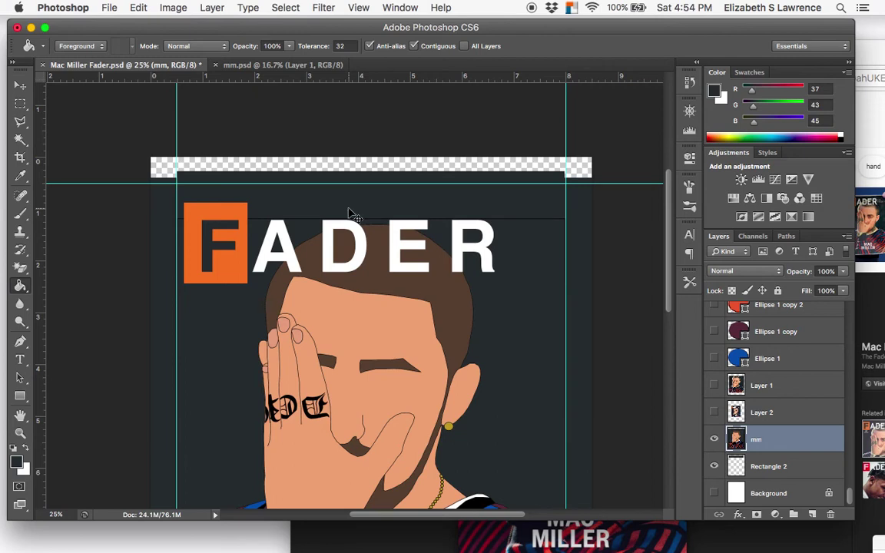
pyautogui.press('super+z')
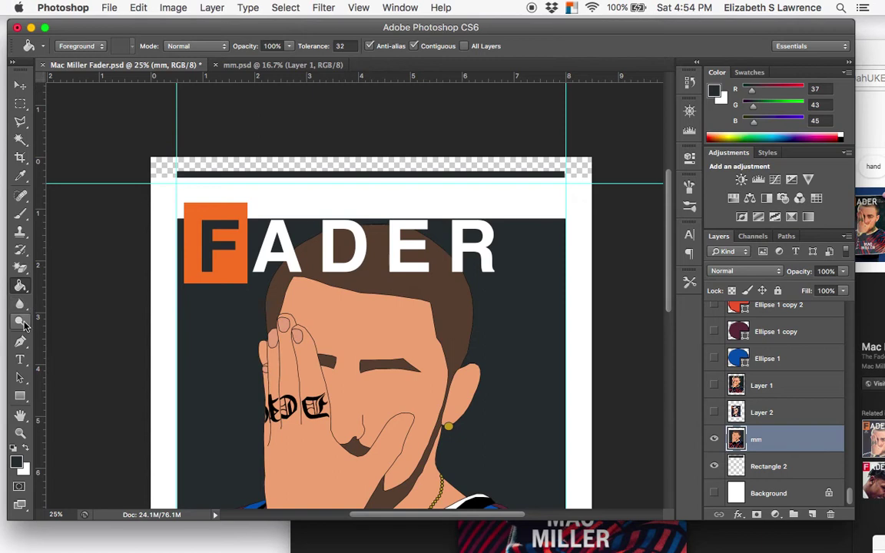
# - Erase the white area around the artwork on the mm layer with the Magic Eraser
pyautogui.click(20, 266)
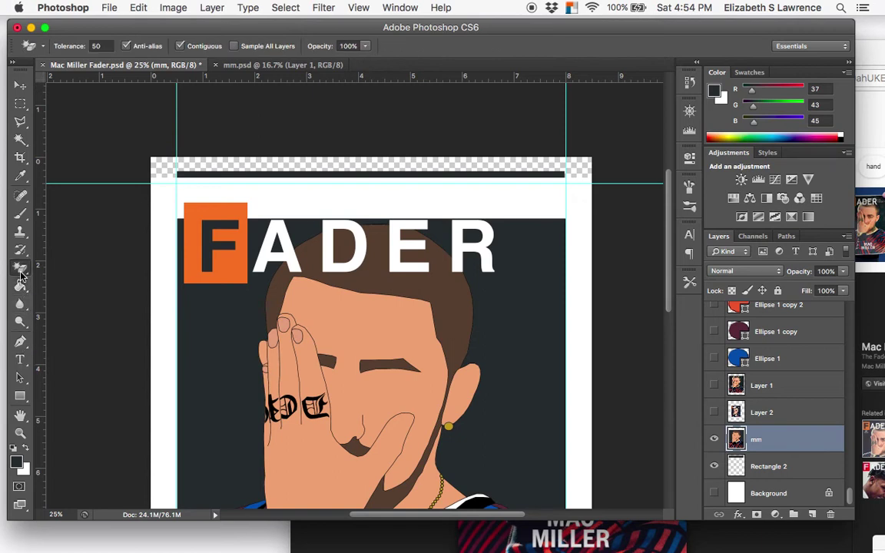
pyautogui.click(169, 292)
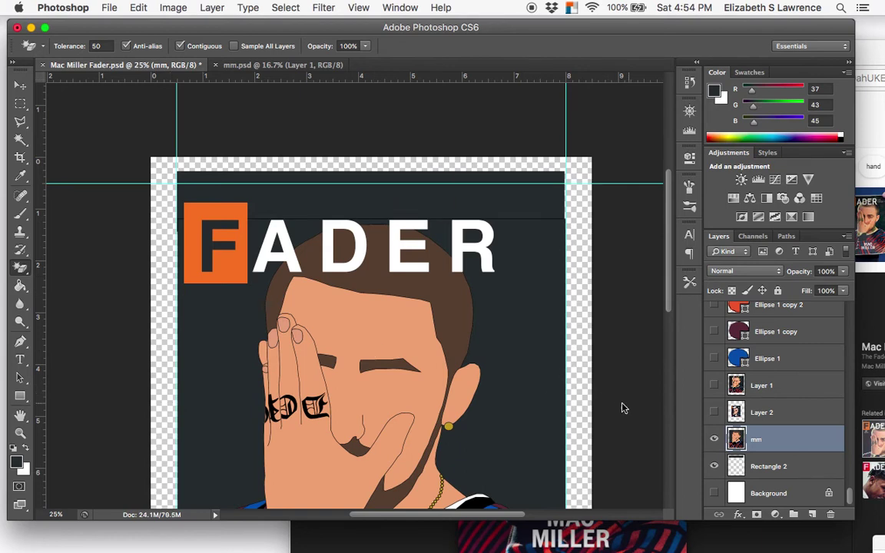
# - Move the Rectangle 2 layer directly above mm and adjust its position so it covers the black seam behind the FADER letters
pyautogui.click(754, 466)
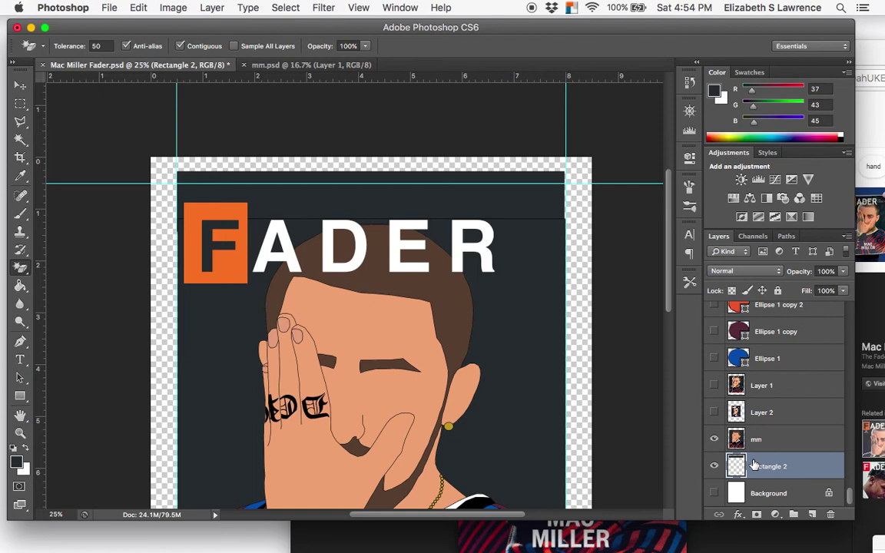
pyautogui.click(24, 89)
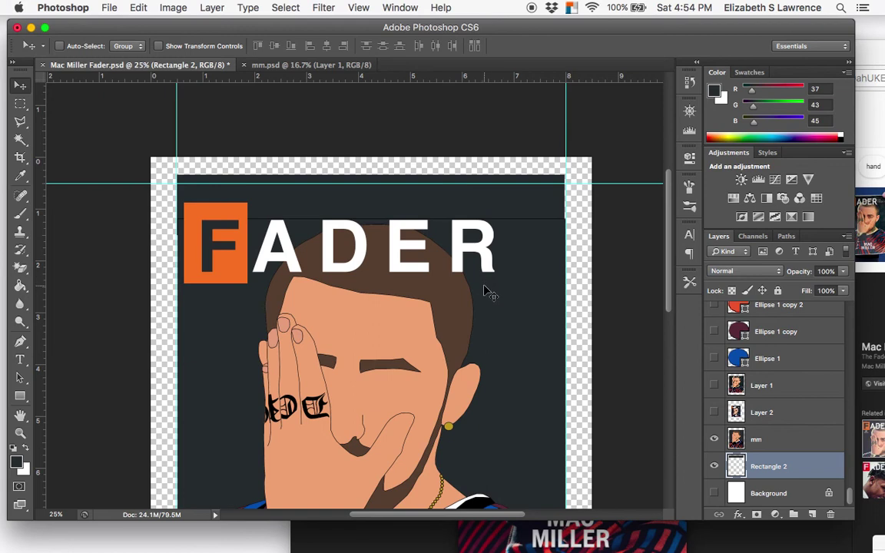
pyautogui.moveTo(772, 481); pyautogui.dragTo(768, 434)
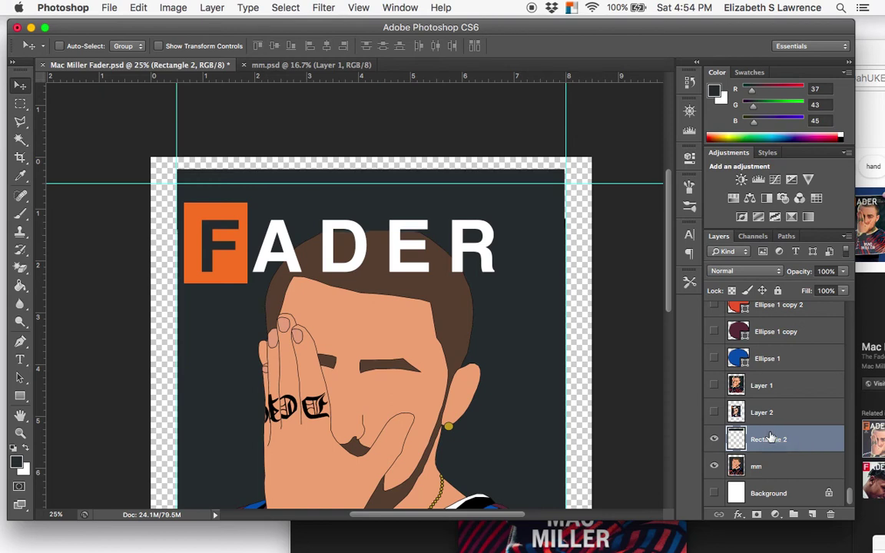
pyautogui.press('super+equal')
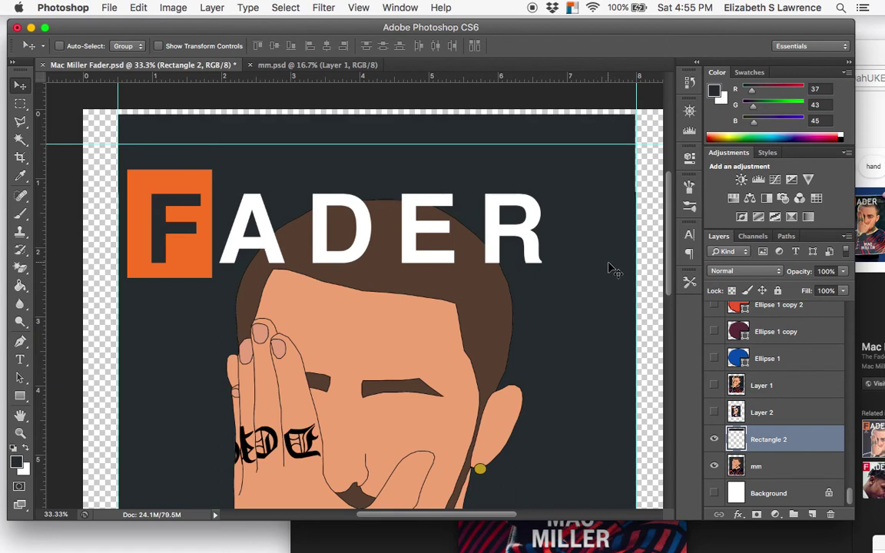
# - Shorten Rectangle 2 from its lower edge to a height of about 1.12 in, near the tops of the FADER letters
pyautogui.press('super+t')
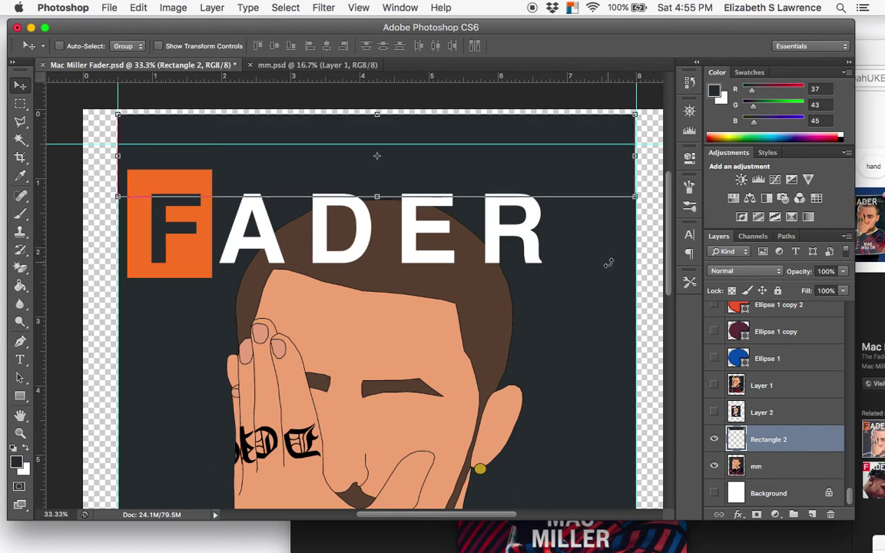
pyautogui.moveTo(377, 196)
pyautogui.mouseDown()
pyautogui.moveTo(378, 163)
pyautogui.moveTo(383, 193)
pyautogui.mouseUp()
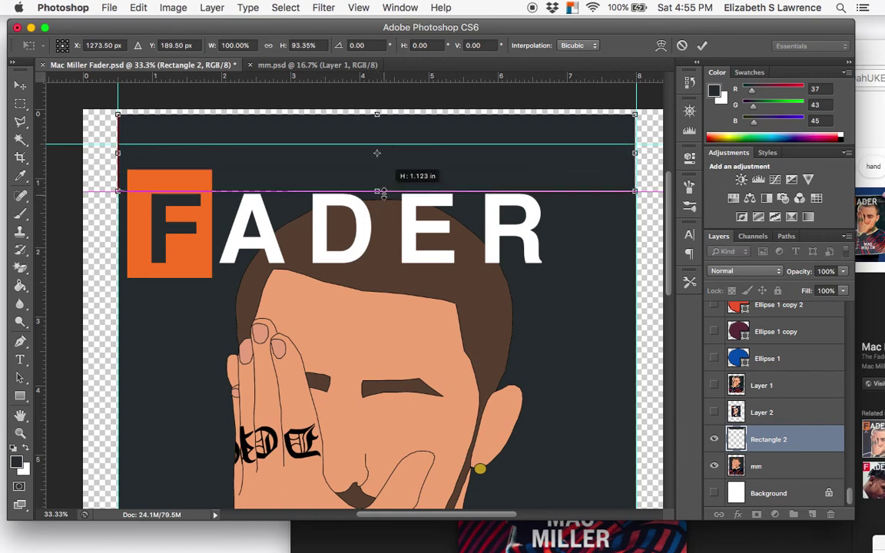
pyautogui.press('Return')
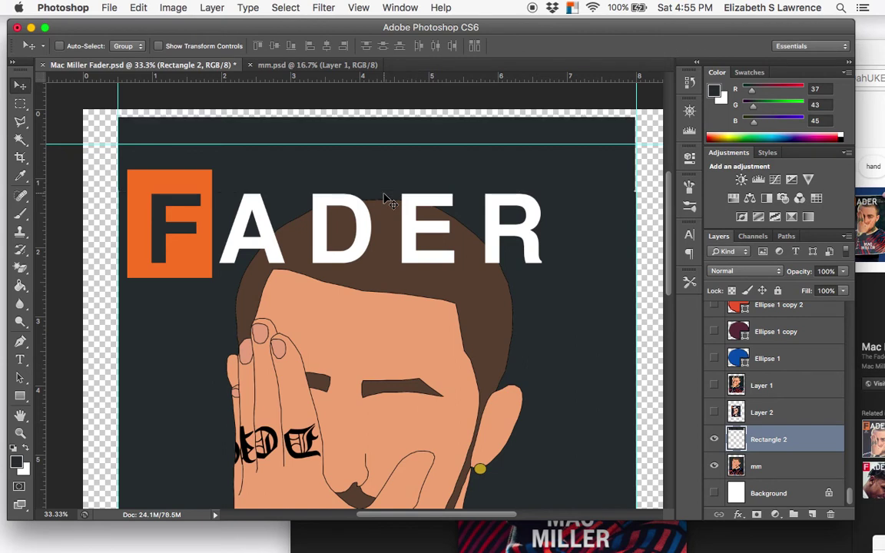
# - Lower Rectangle 2's upper edge to the upper horizontal guide, reducing its height to about 0.72 in, and save the document
pyautogui.hotkey('ctrl', 't')
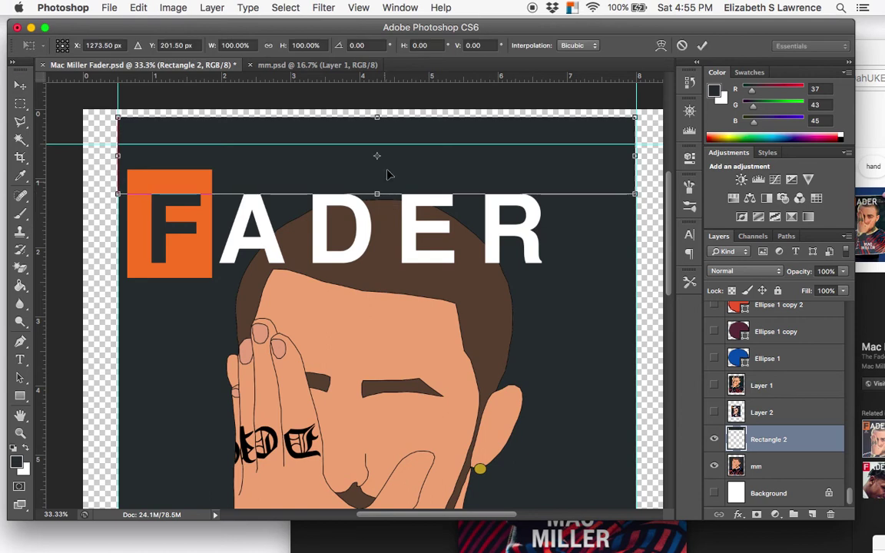
pyautogui.moveTo(377, 121); pyautogui.dragTo(377, 143)
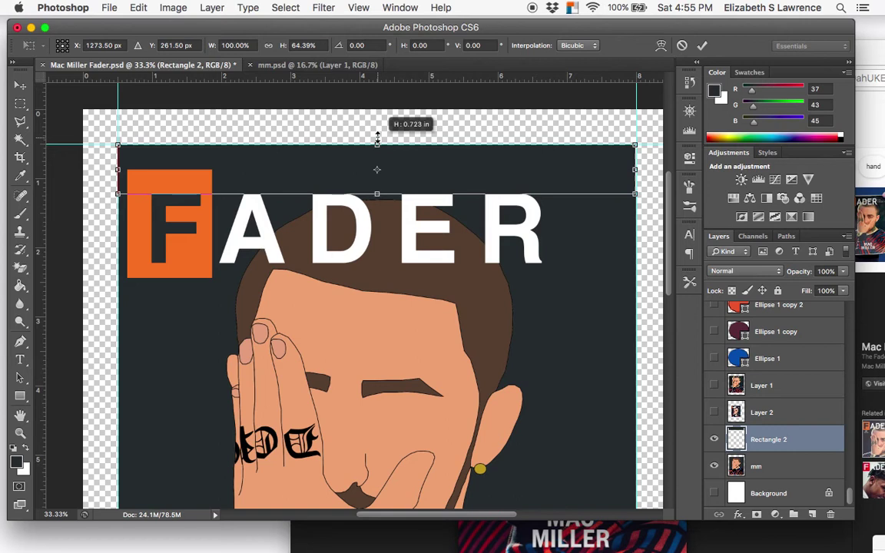
pyautogui.moveTo(377, 138); pyautogui.dragTo(377, 143)
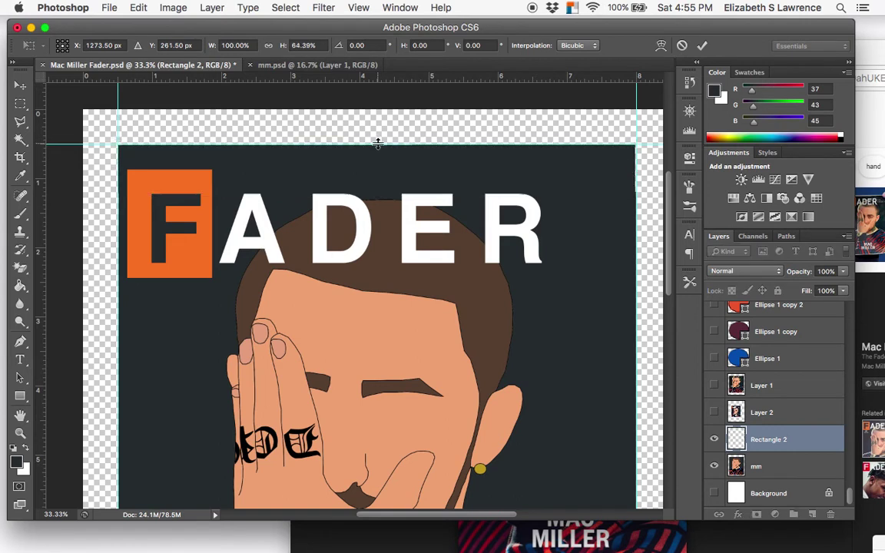
pyautogui.press('Return')
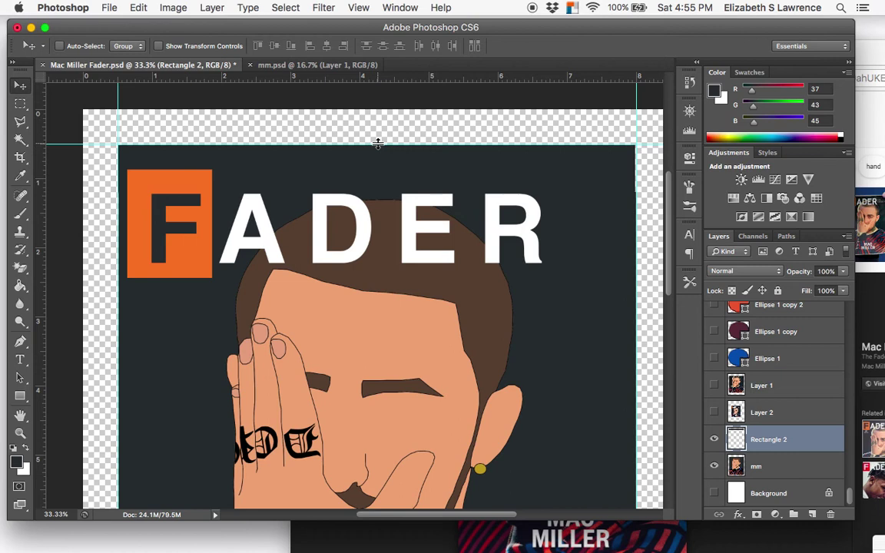
pyautogui.press('super+s')
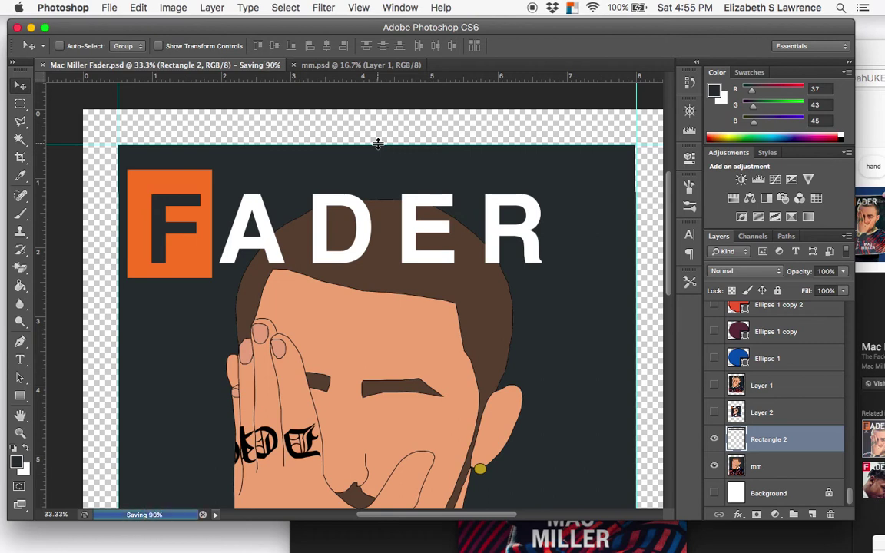
# - Widen Rectangle 2 so its right edge meets the right vertical guide beside the letter R
pyautogui.press('super+equal')
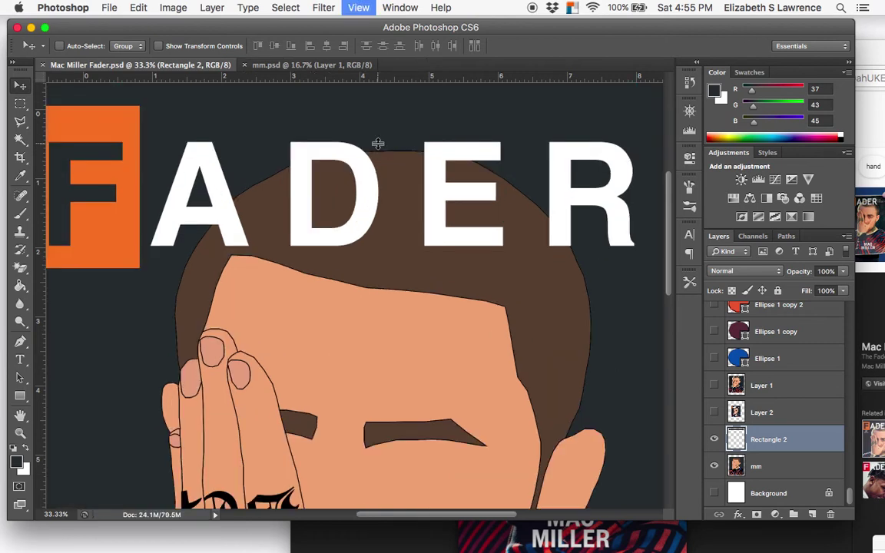
pyautogui.press('super+equal')
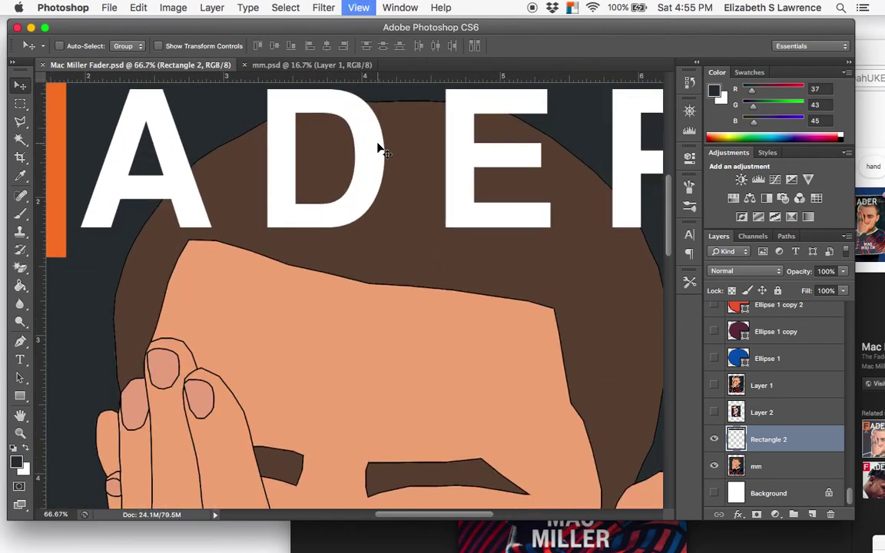
pyautogui.scroll(10, 378, 143)
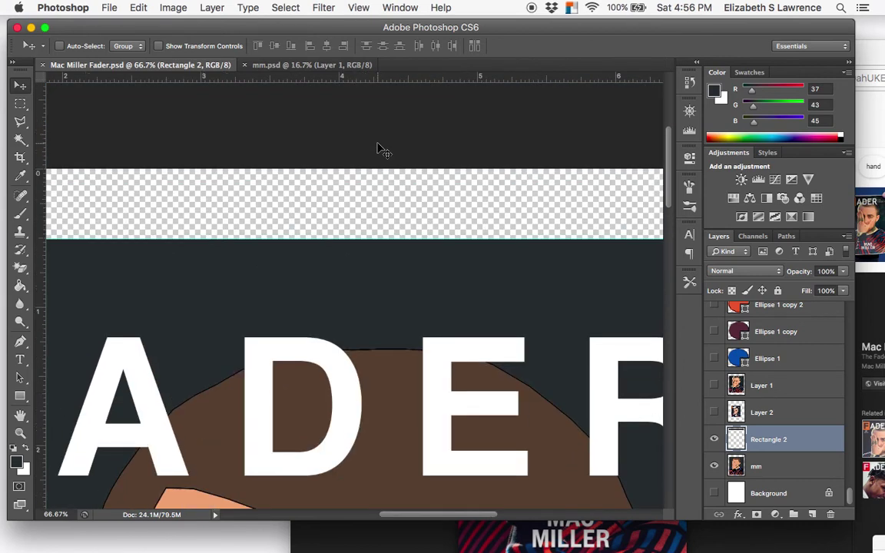
pyautogui.hscroll(10, 429, 228)
pyautogui.hscroll(10, 428, 228)
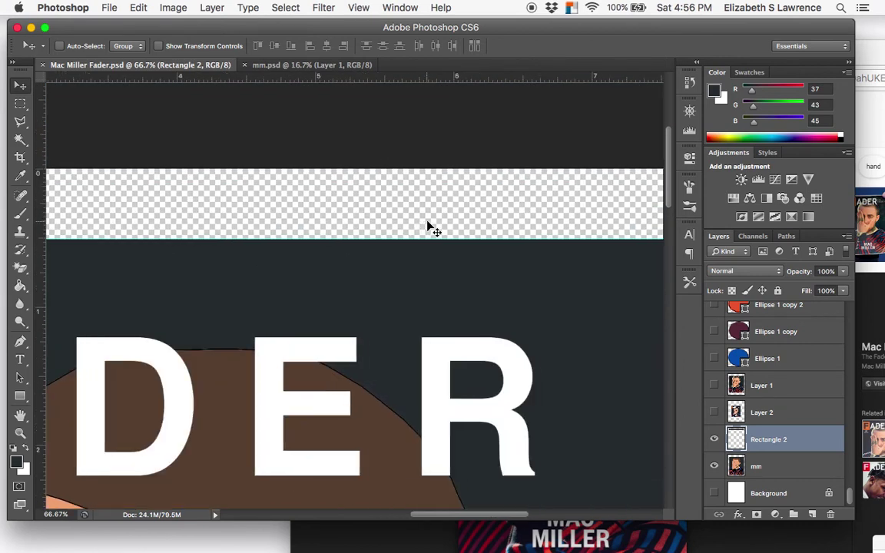
pyautogui.press('super+equal')
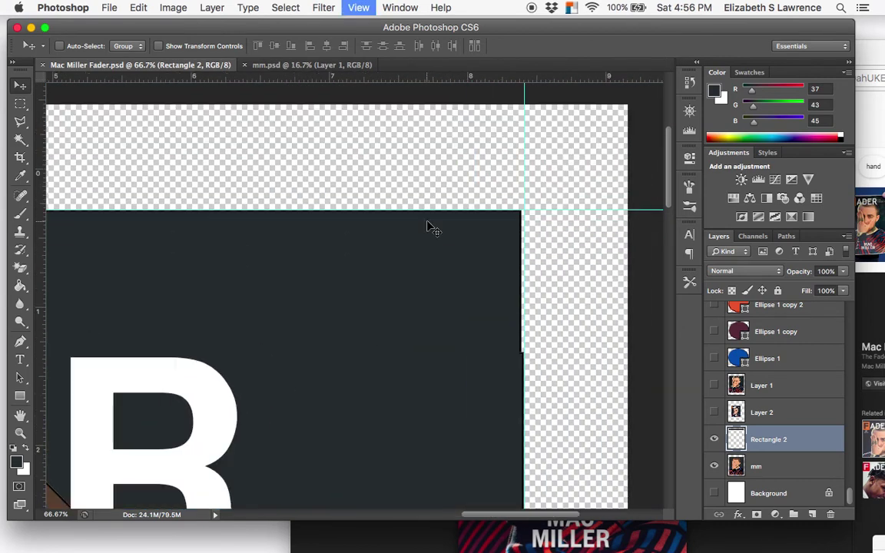
pyautogui.press('super+t')
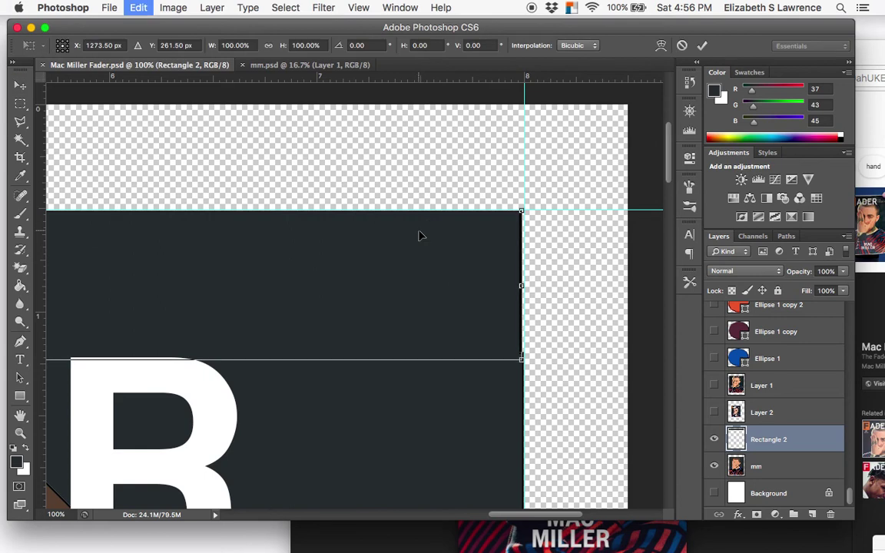
pyautogui.moveTo(525, 285); pyautogui.dragTo(529, 289)
pyautogui.press('Return')
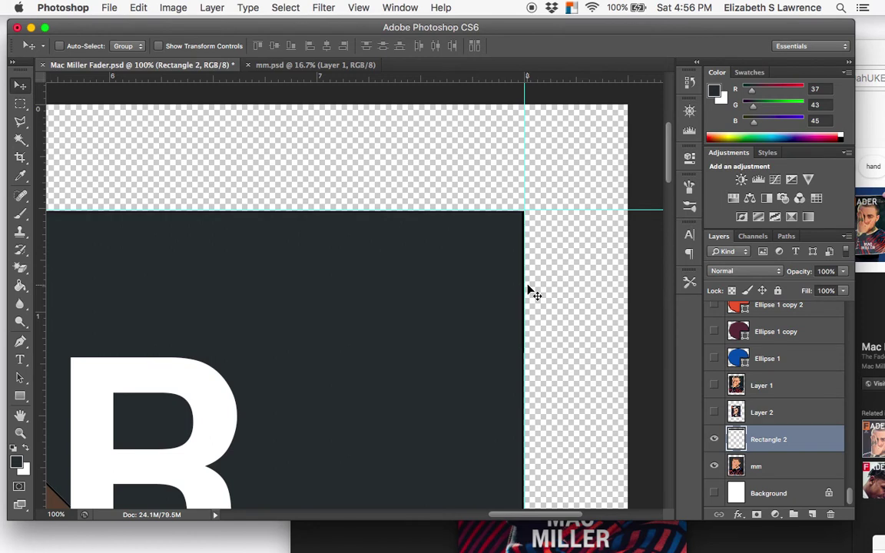
# - Examine the dark background's upper and left edges against the guides around the orange F block
pyautogui.hscroll(-10, 426, 273)
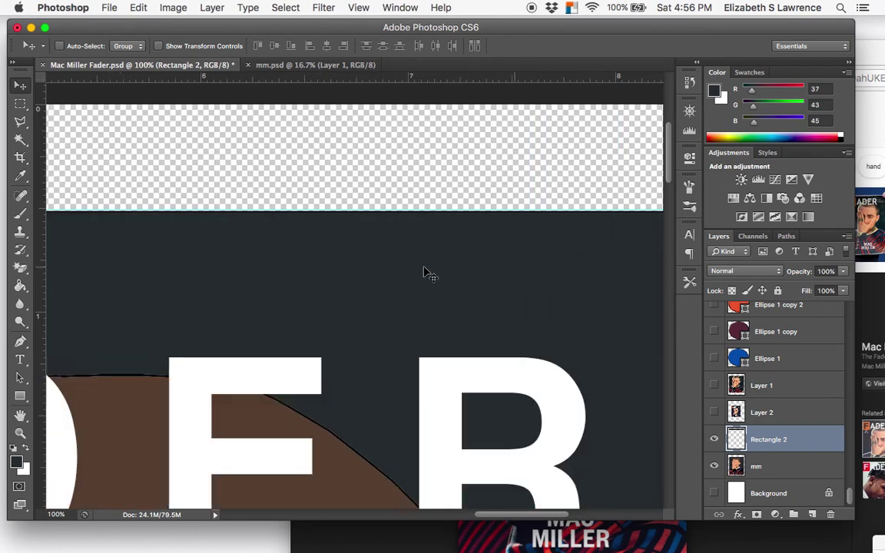
pyautogui.hscroll(-12, 427, 273)
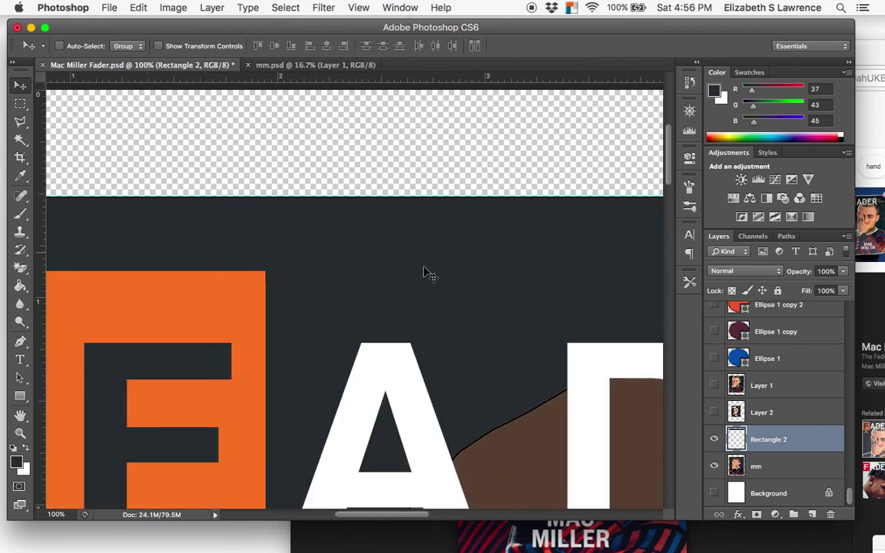
pyautogui.hscroll(-4, 426, 274)
pyautogui.scroll(2, 427, 274)
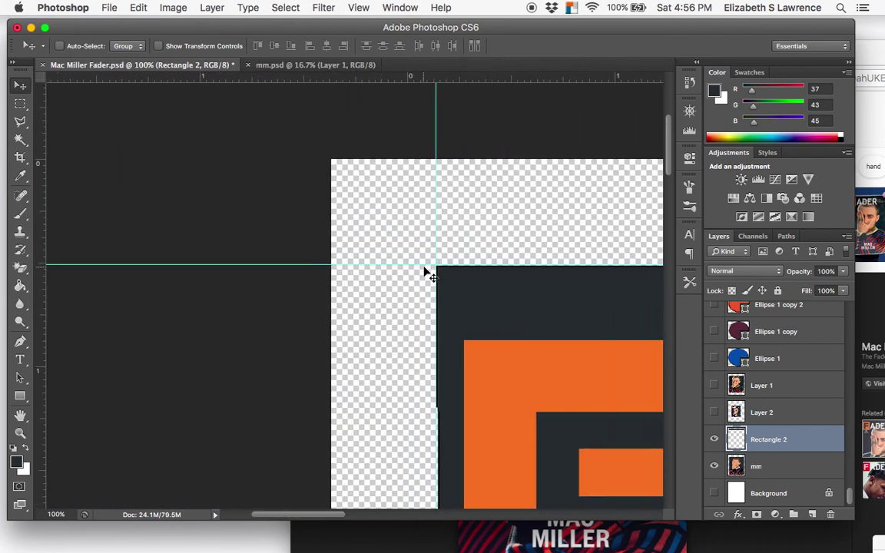
pyautogui.scroll(-2, 429, 274)
pyautogui.hscroll(2, 429, 274)
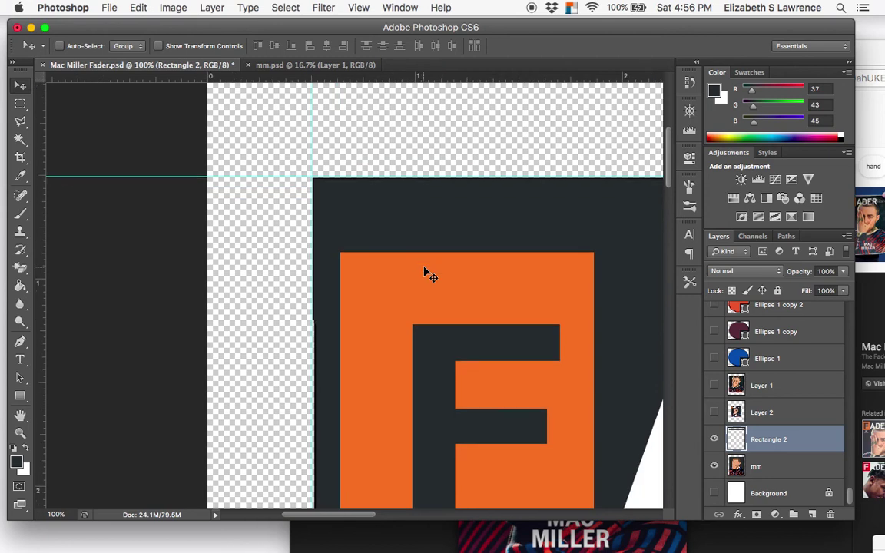
pyautogui.hscroll(1, 428, 274)
pyautogui.scroll(-1, 428, 275)
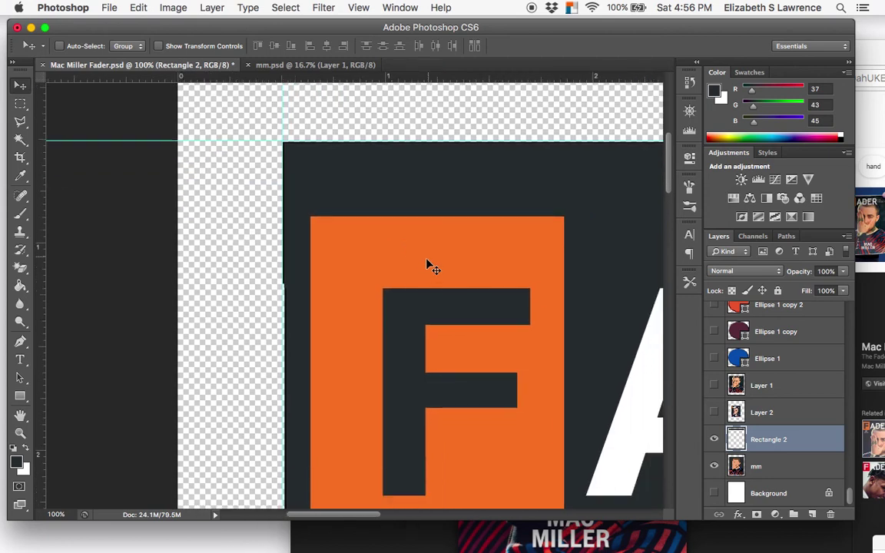
pyautogui.hscroll(3, 439, 252)
pyautogui.scroll(-1, 439, 252)
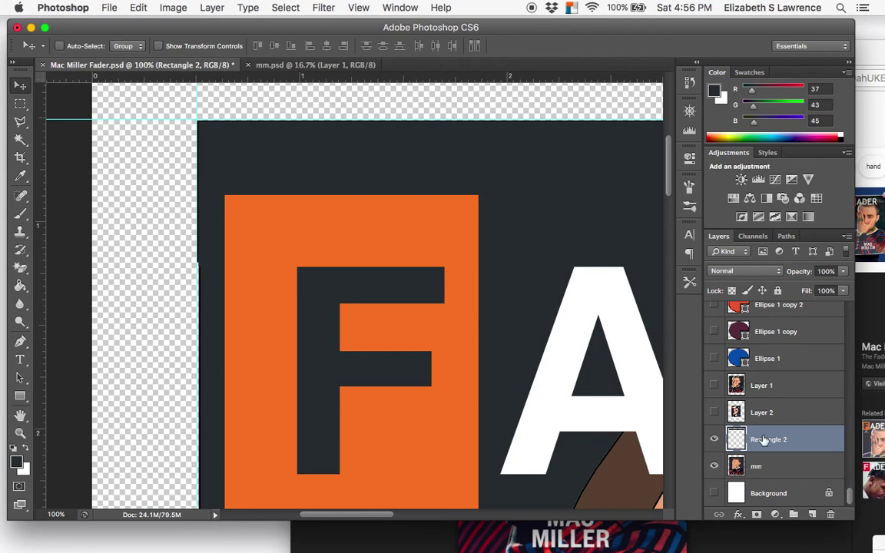
# - Delete the Rectangle 2 layer and try to erase the dark background on the mm layer with the Magic Eraser
pyautogui.press('Delete')
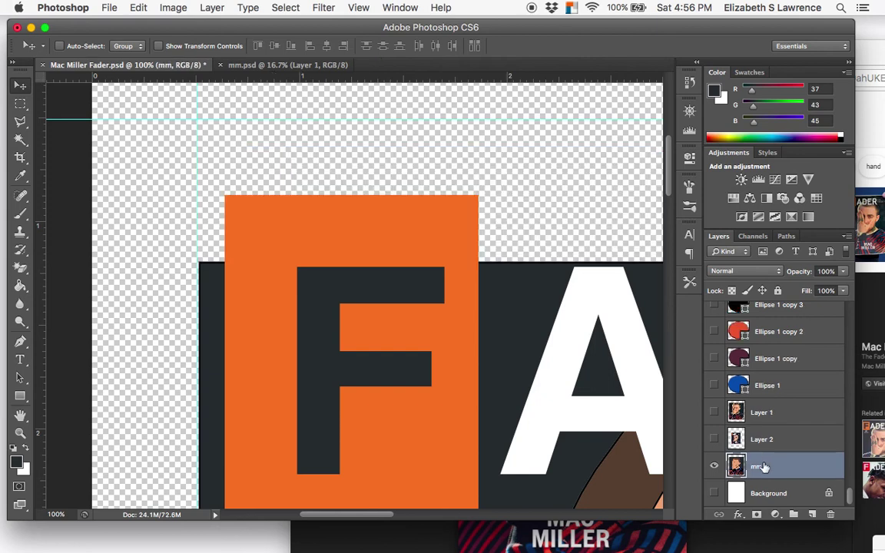
pyautogui.click(21, 267)
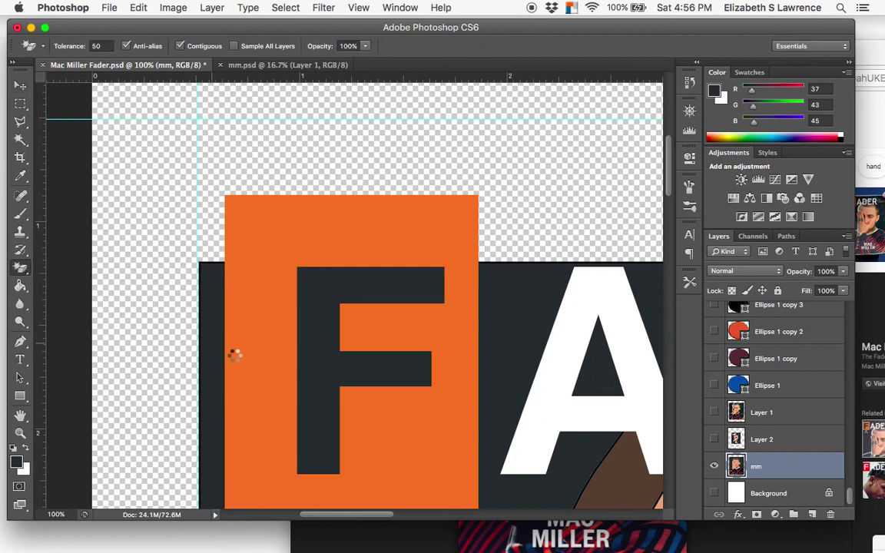
pyautogui.click(212, 321)
pyautogui.scroll(-5, 343, 374)
pyautogui.hscroll(3, 343, 374)
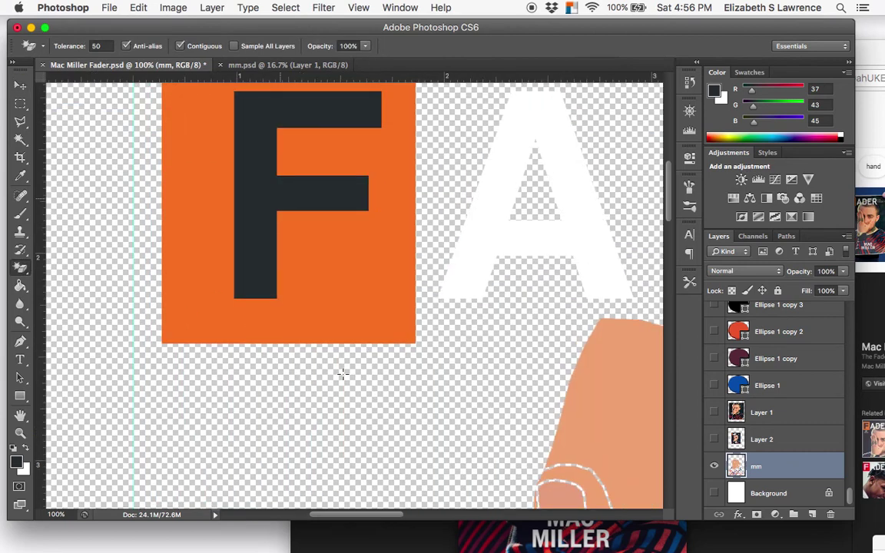
pyautogui.press('super+minus')
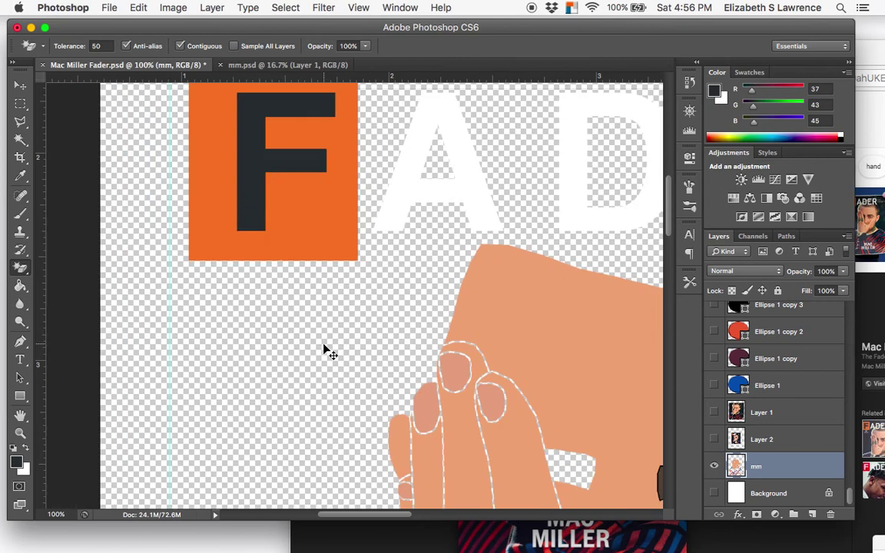
pyautogui.press('super+minus')
pyautogui.press('super+minus')
pyautogui.press('super+minus')
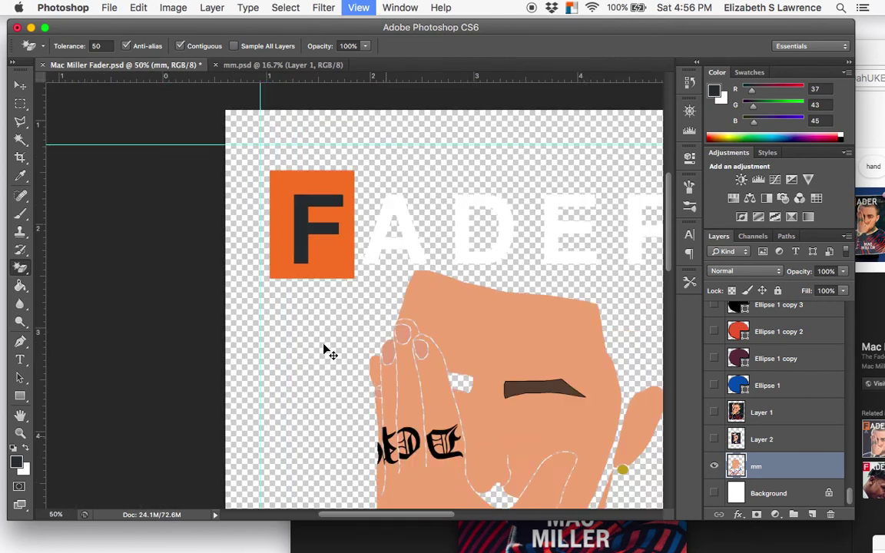
pyautogui.press('super+minus')
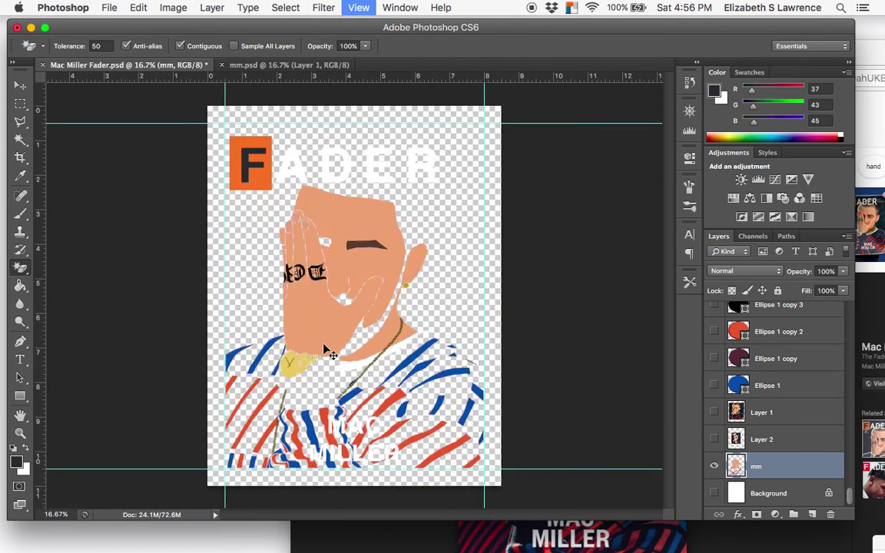
pyautogui.press('super+z')
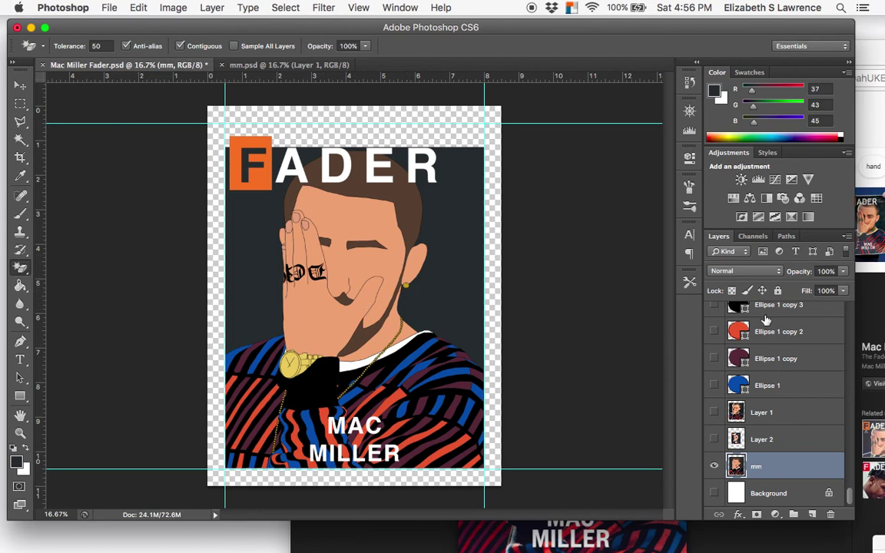
# - Step back through the history to restore the deleted Rectangle 2 layer and undo its recent height and width adjustments
pyautogui.scroll(10, 768, 395)
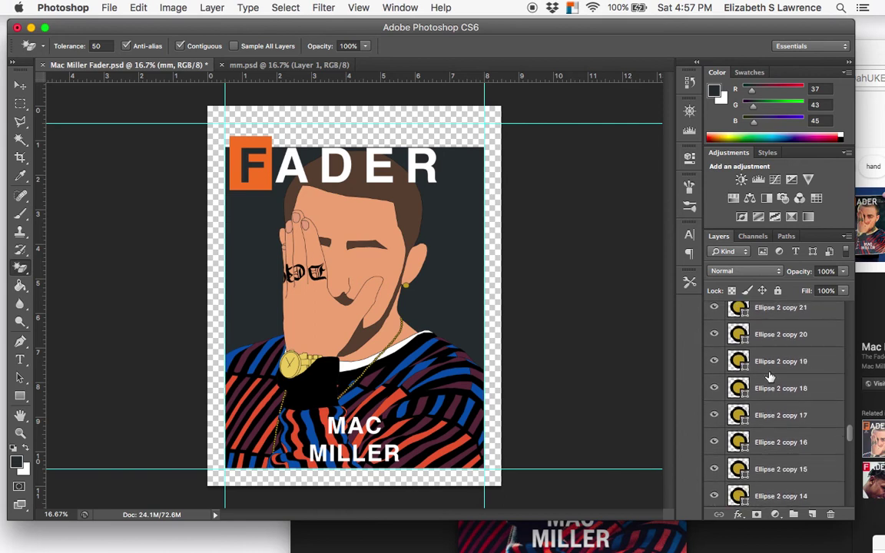
pyautogui.press('super+plus')
pyautogui.moveTo(573, 301); pyautogui.dragTo(572, 274)
pyautogui.press('super+plus')
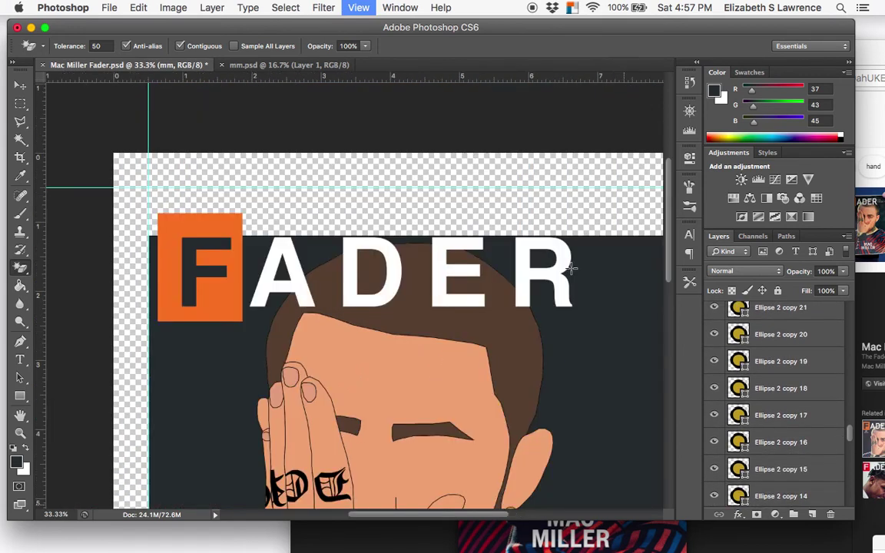
pyautogui.scroll(3, 571, 267)
pyautogui.scroll(-3, 571, 267)
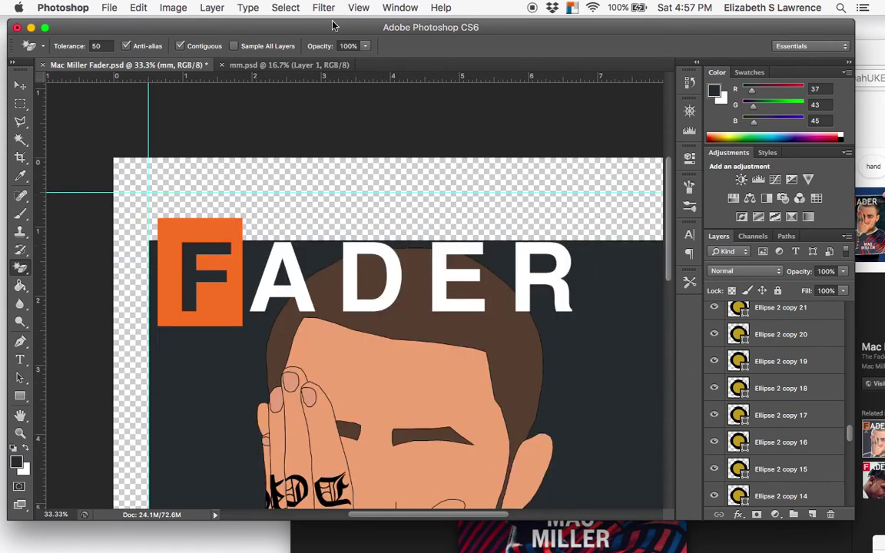
pyautogui.click(140, 7)
pyautogui.click(143, 26)
pyautogui.click(138, 7)
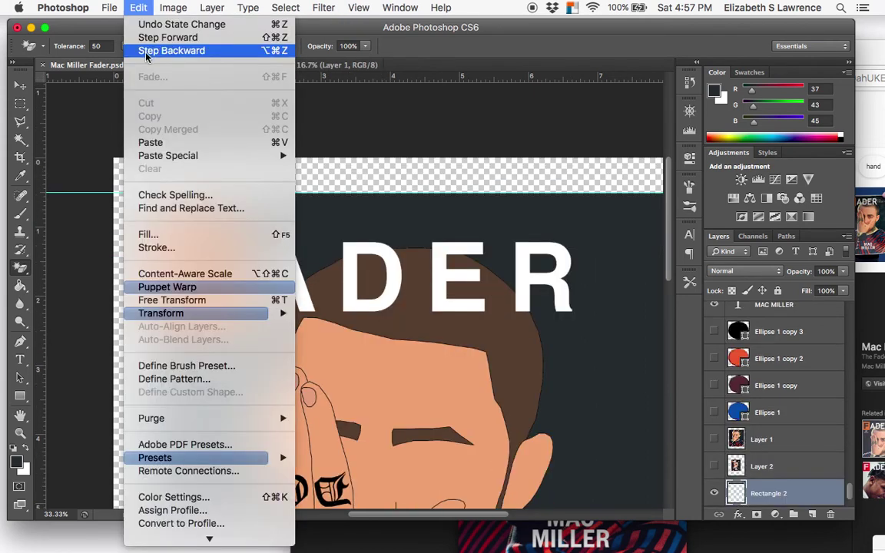
pyautogui.click(144, 40)
pyautogui.click(138, 7)
pyautogui.click(144, 46)
pyautogui.click(139, 7)
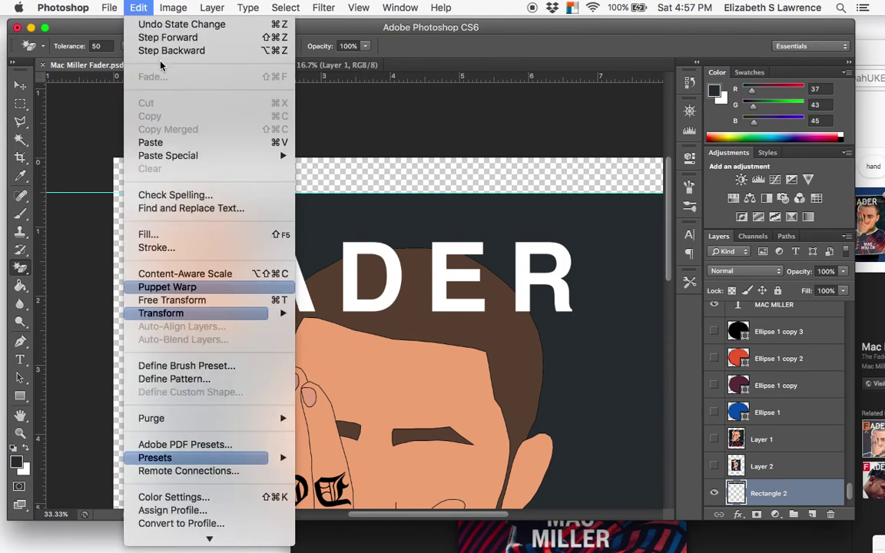
pyautogui.click(143, 50)
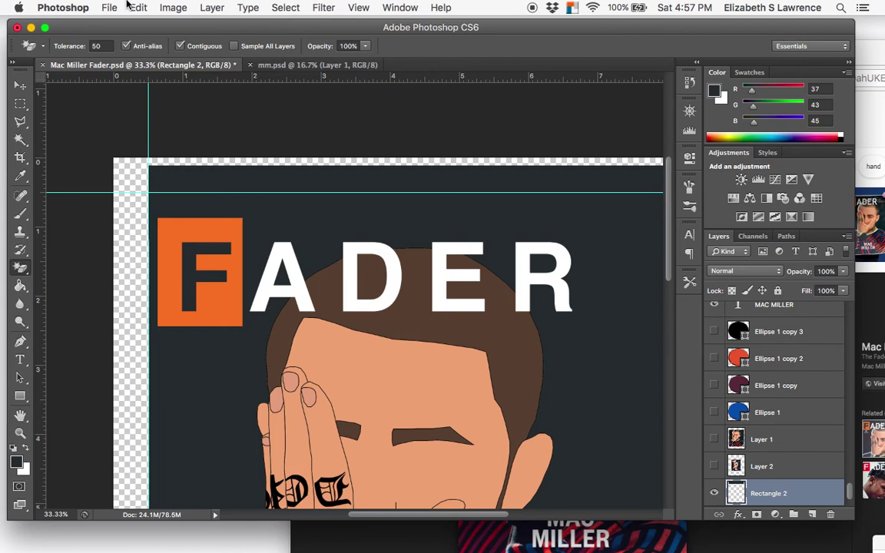
pyautogui.click(129, 6)
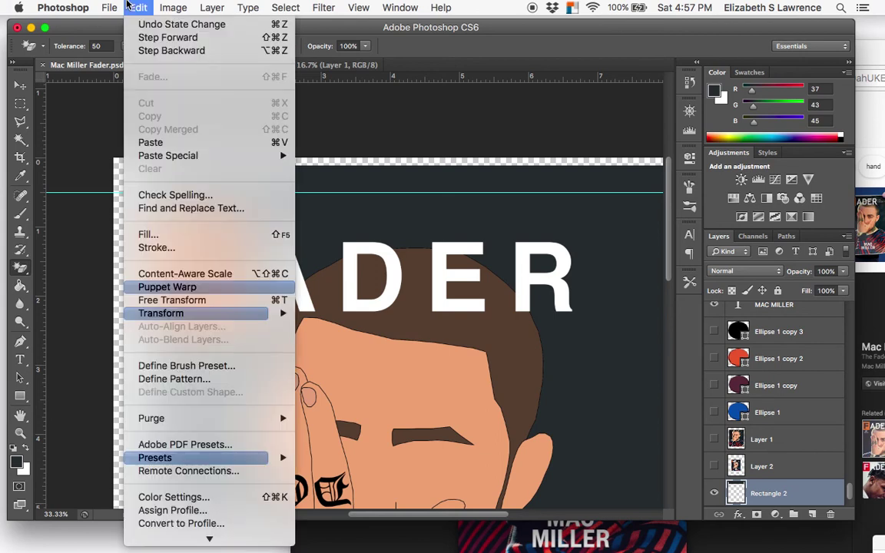
pyautogui.click(151, 51)
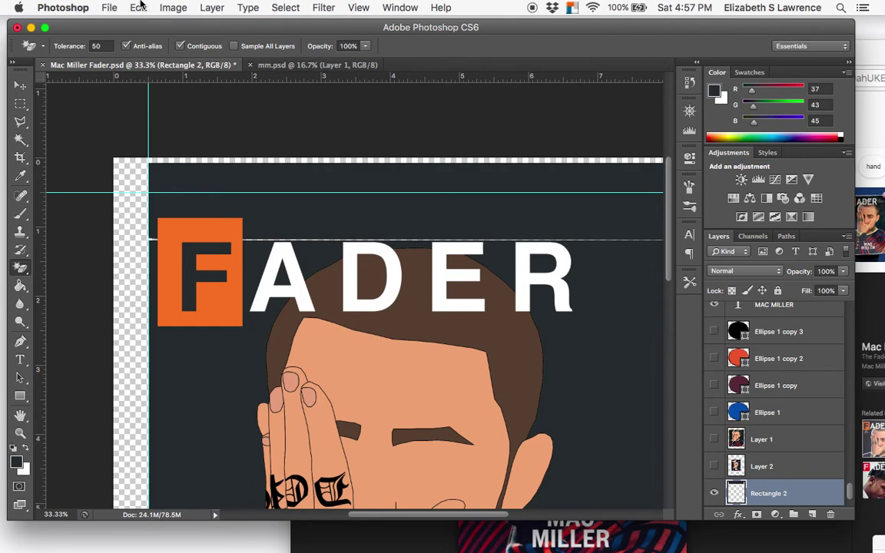
# - Step back further through the history until the Rectangle 2 layer lies beneath the mm layer again
pyautogui.press('super+minus')
pyautogui.click(138, 7)
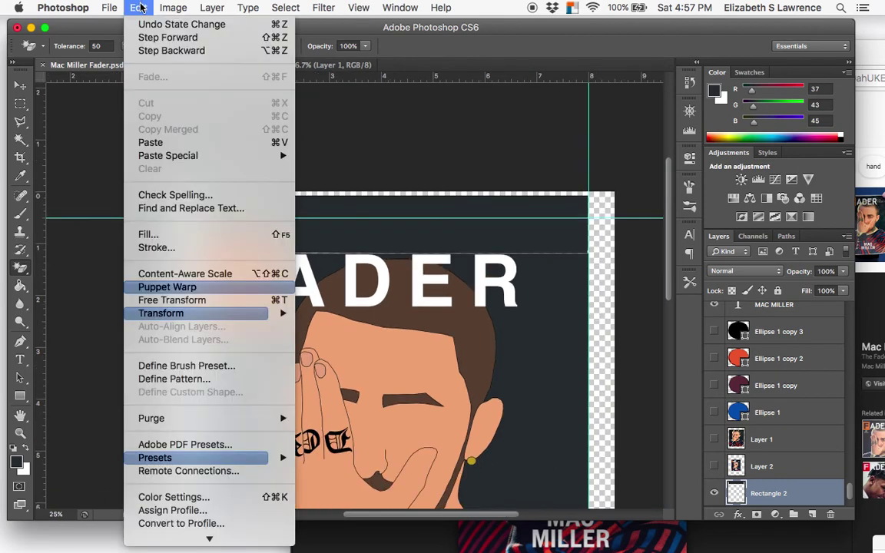
pyautogui.click(149, 51)
pyautogui.click(137, 6)
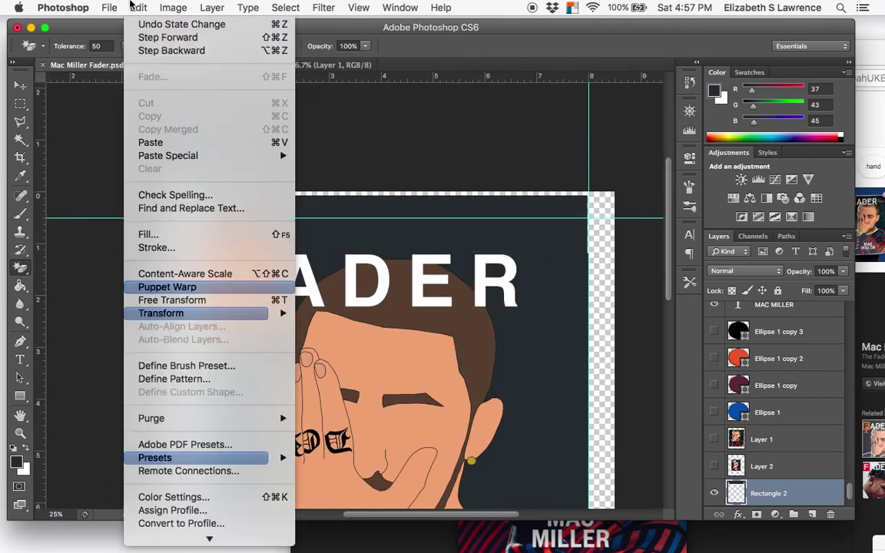
pyautogui.click(148, 51)
pyautogui.click(139, 7)
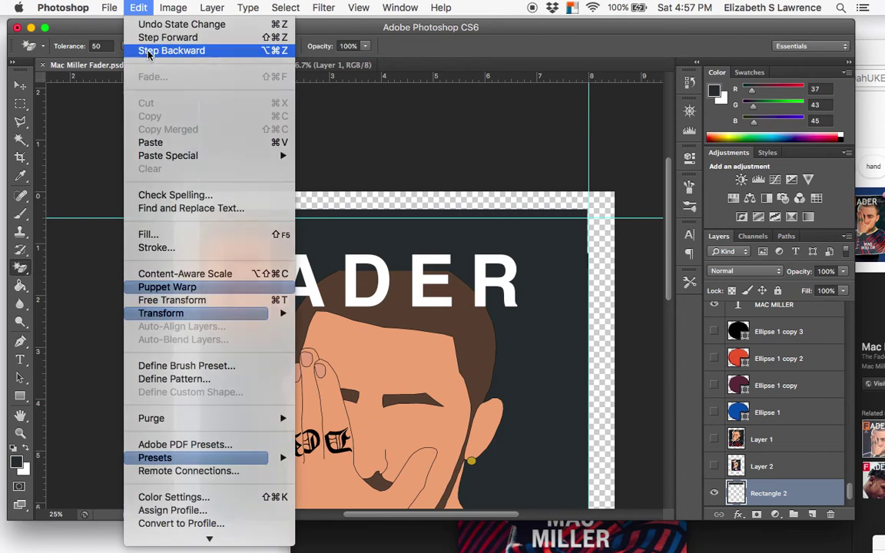
pyautogui.click(146, 50)
pyautogui.click(139, 7)
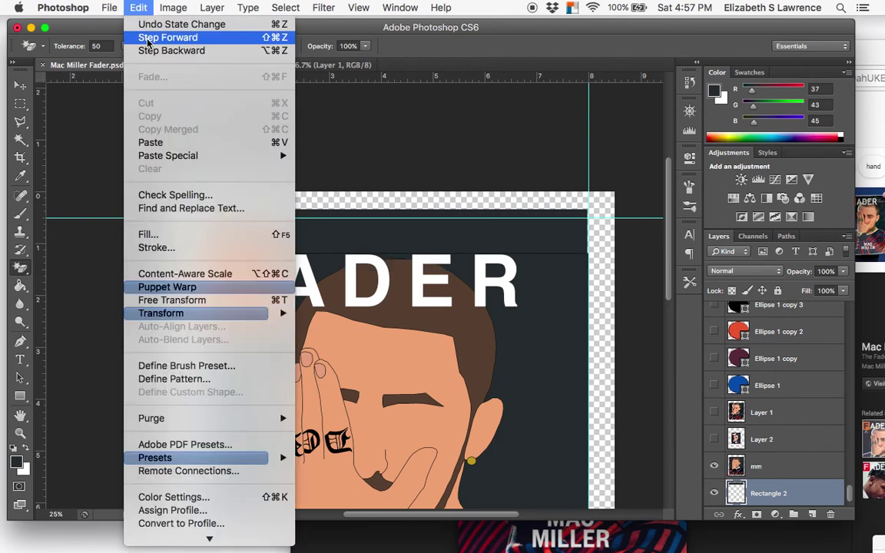
pyautogui.click(87, 96)
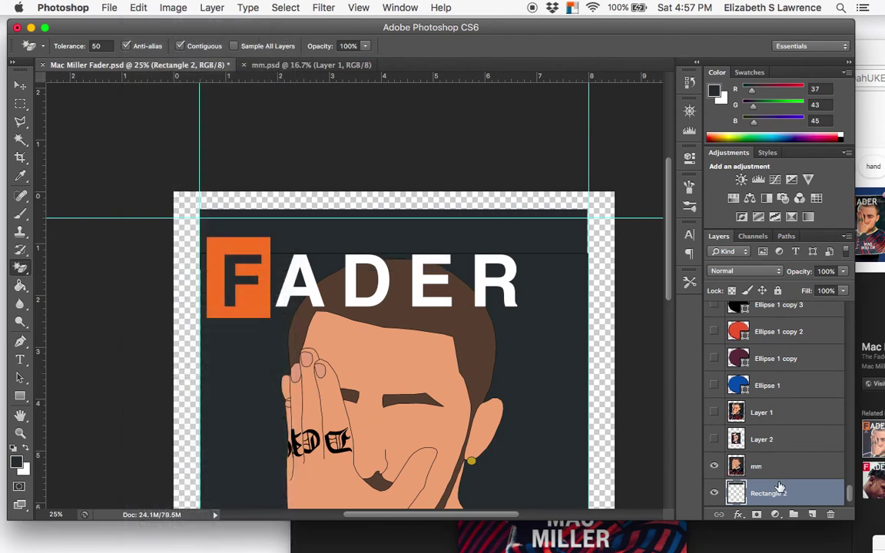
# - Hide the Rectangle 2 layer and show the white Background layer behind the illustration
pyautogui.click(714, 492)
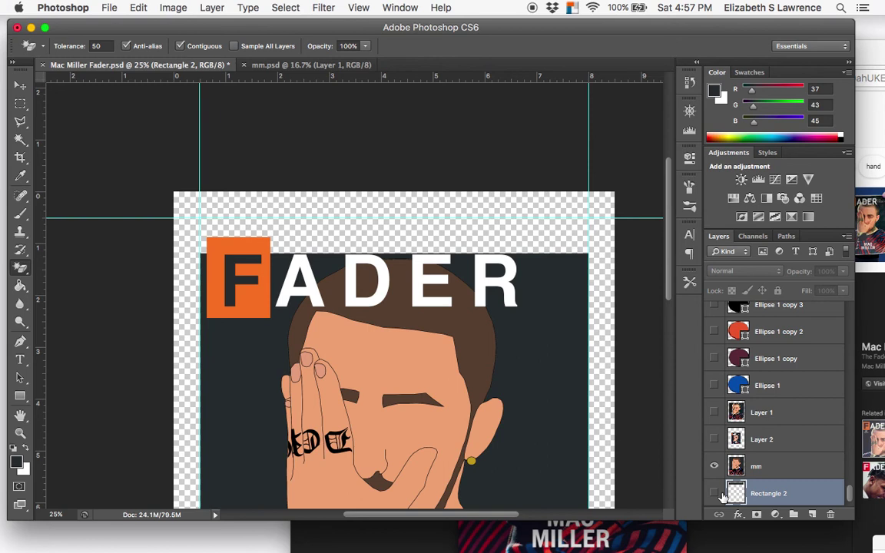
pyautogui.press('super+minus')
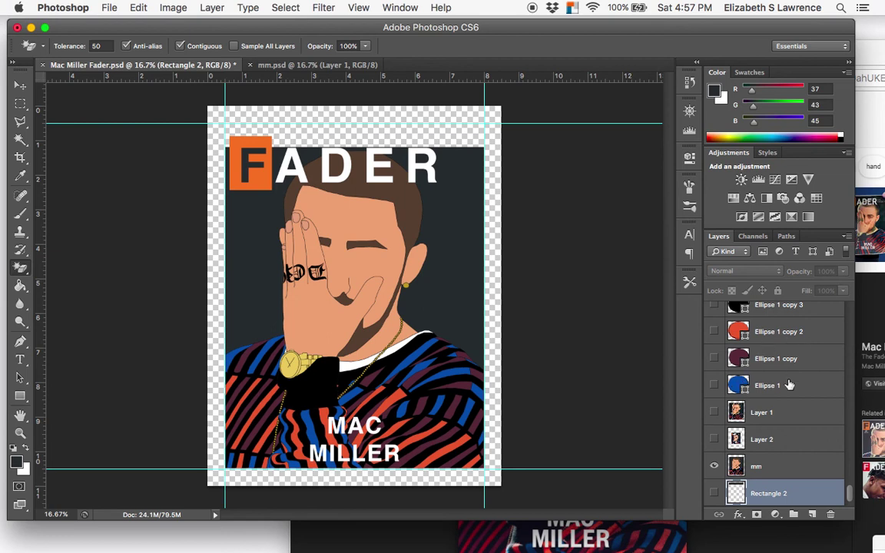
pyautogui.scroll(-2, 764, 454)
pyautogui.click(714, 496)
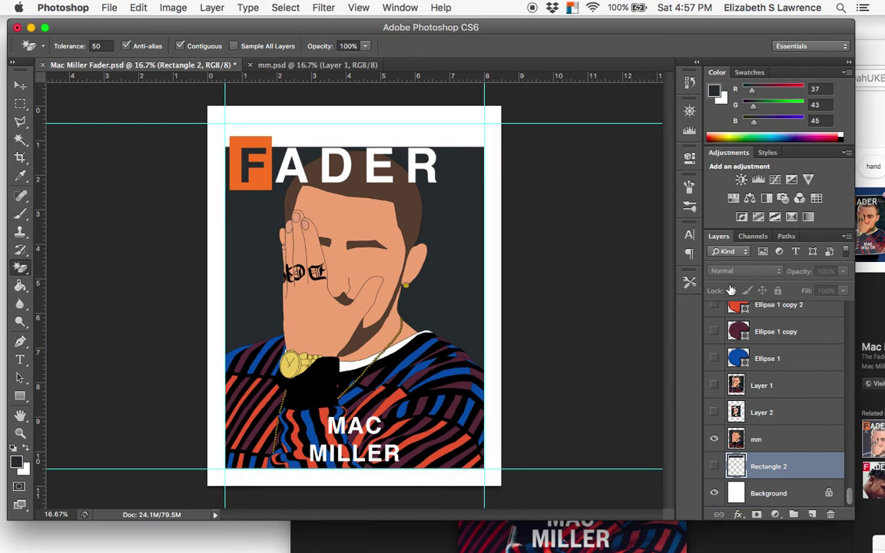
# - Toggle the visibility of the E, FADER and Rectangle 1 layers to identify which ones make up the cover title
pyautogui.scroll(10, 775, 352)
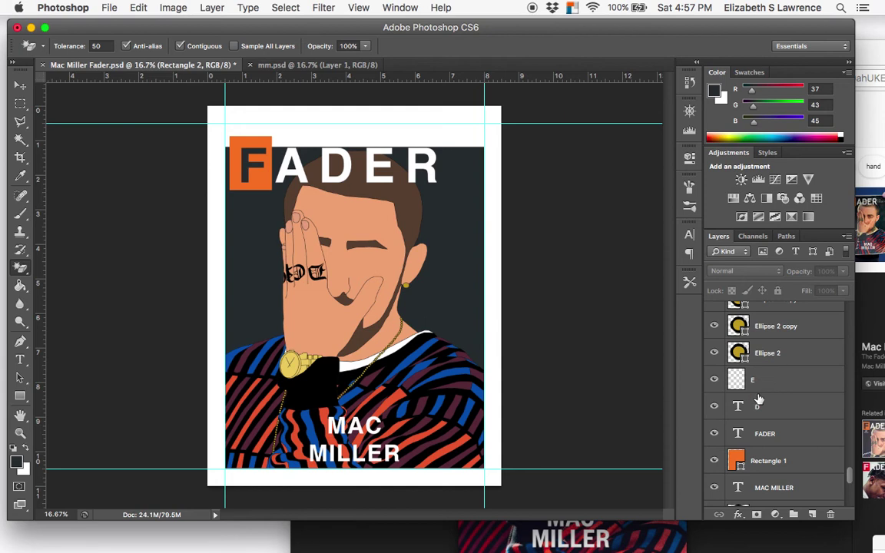
pyautogui.click(714, 380)
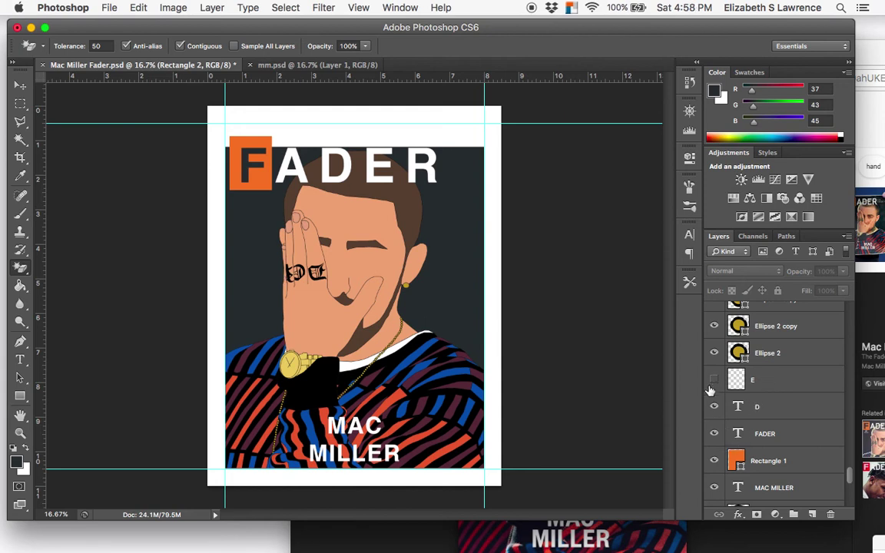
pyautogui.click(714, 380)
pyautogui.scroll(-1, 715, 384)
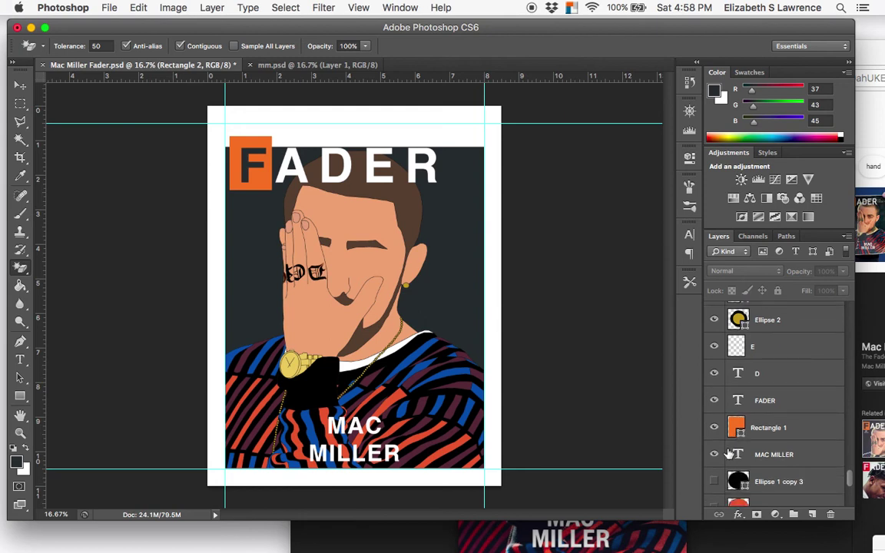
pyautogui.click(708, 400)
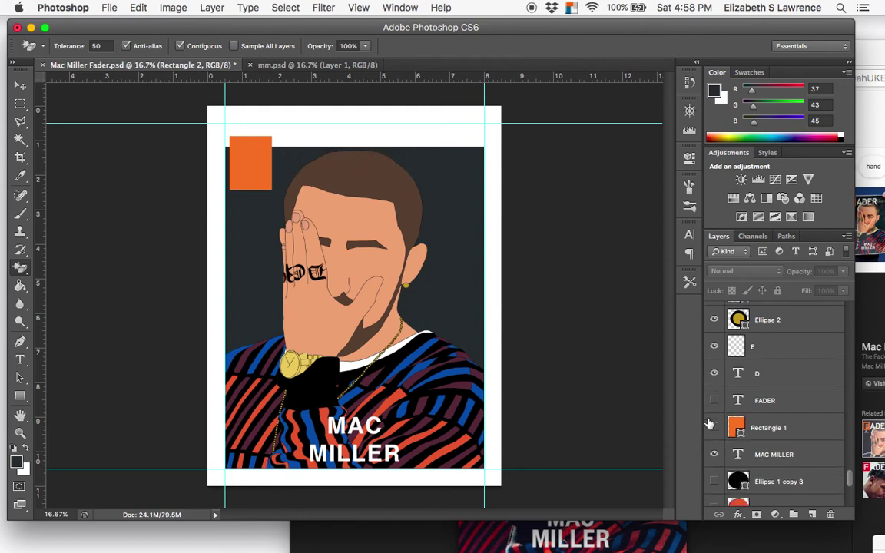
pyautogui.click(710, 424)
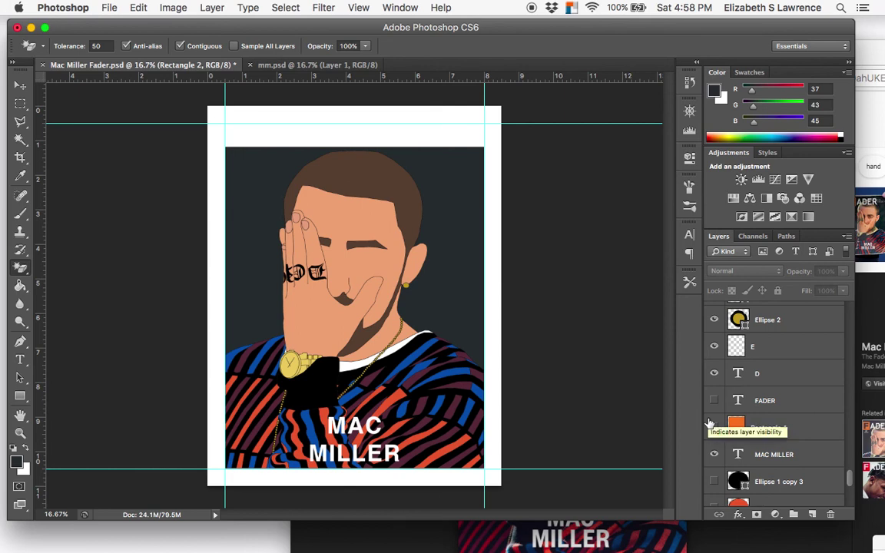
pyautogui.click(710, 424)
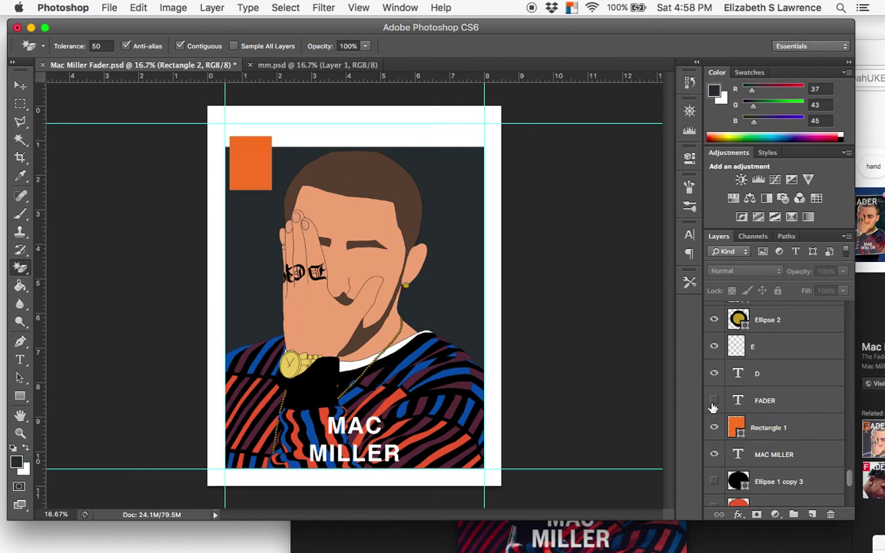
pyautogui.click(714, 401)
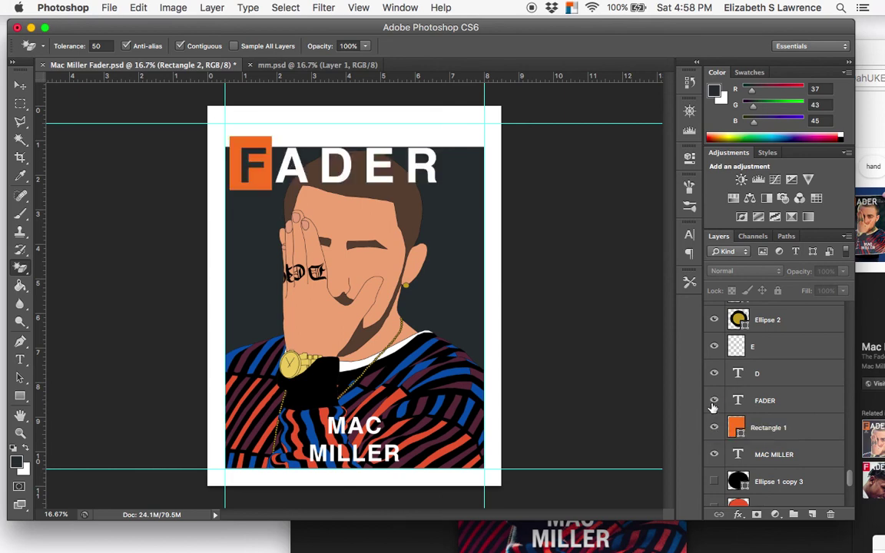
# - Select the FADER and Rectangle 1 layers and move them together down and right, fully onto the dark background
pyautogui.click(781, 425)
pyautogui.keyDown('shift'); pyautogui.click(781, 409); pyautogui.keyUp('shift')
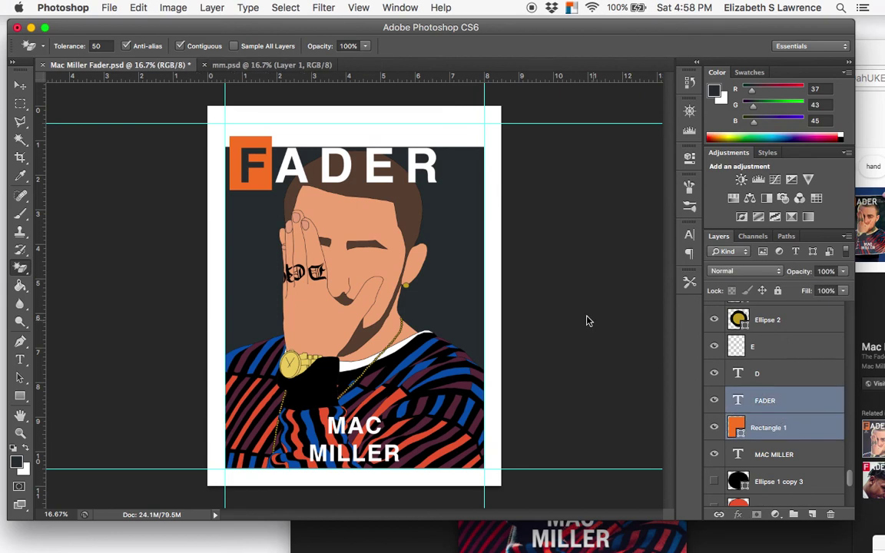
pyautogui.click(20, 86)
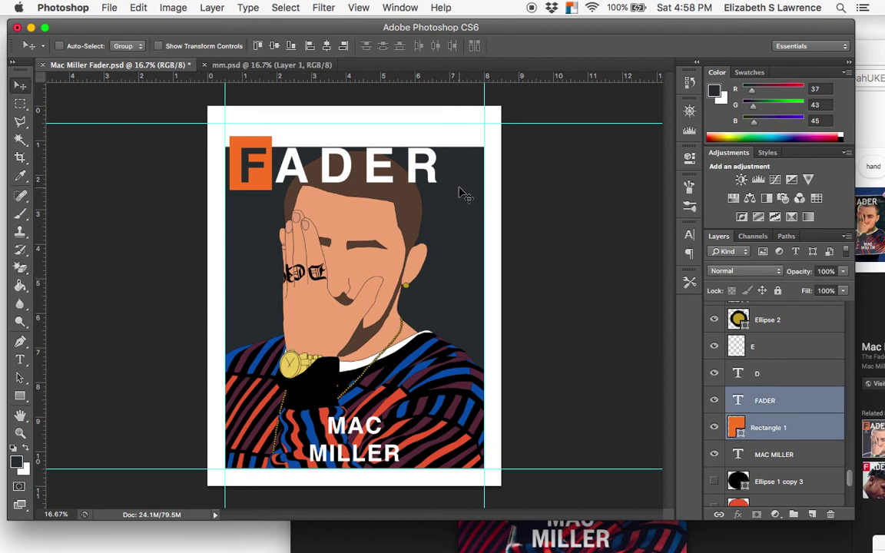
pyautogui.moveTo(415, 175); pyautogui.dragTo(429, 189)
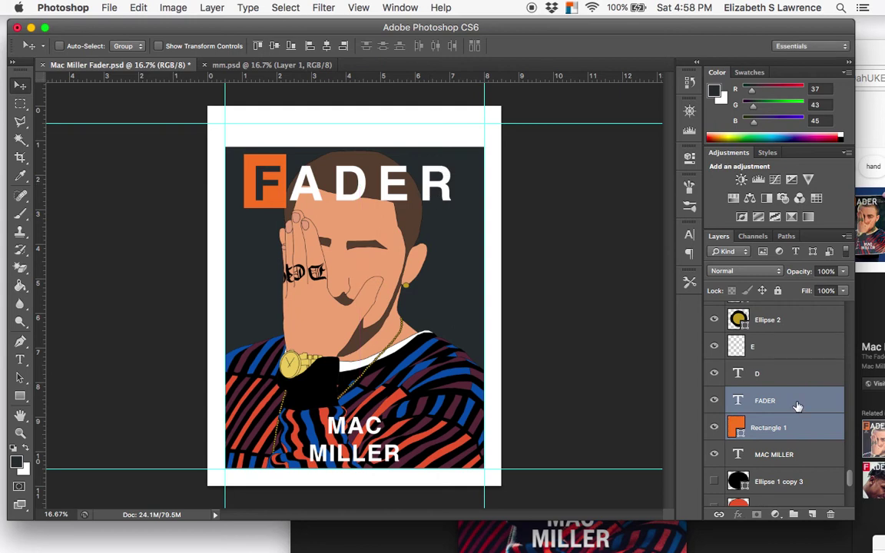
# - Examine the artwork with the title layers hidden, compare it with the reference cover in Chrome, and show FADER and Rectangle 1 again
pyautogui.moveTo(714, 400); pyautogui.dragTo(716, 429)
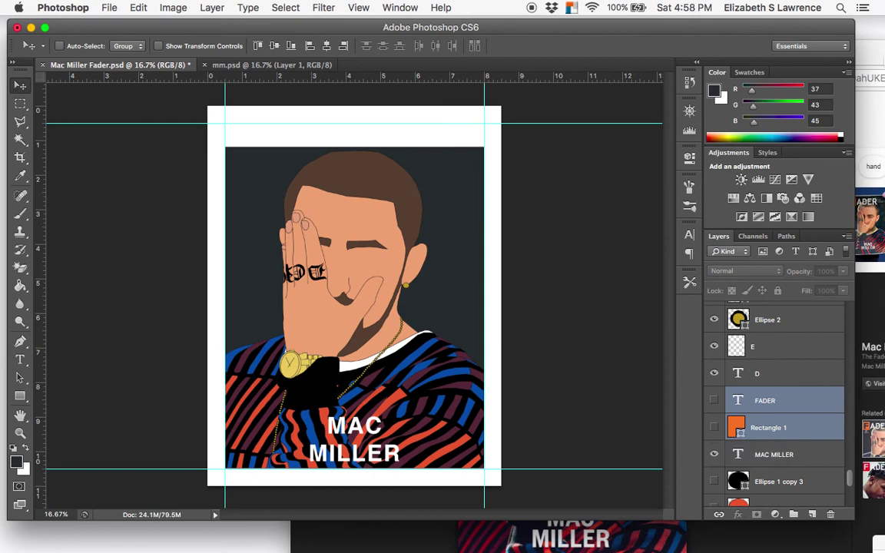
pyautogui.click(874, 58)
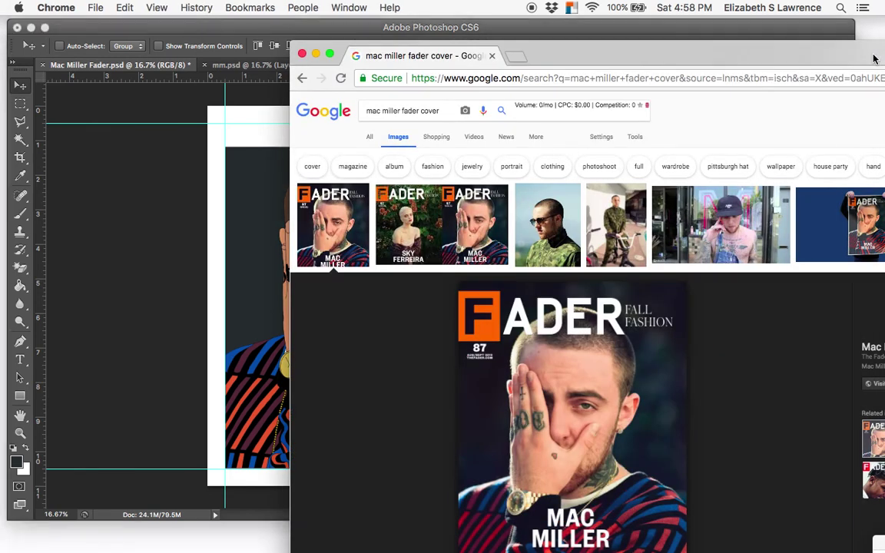
pyautogui.click(249, 25)
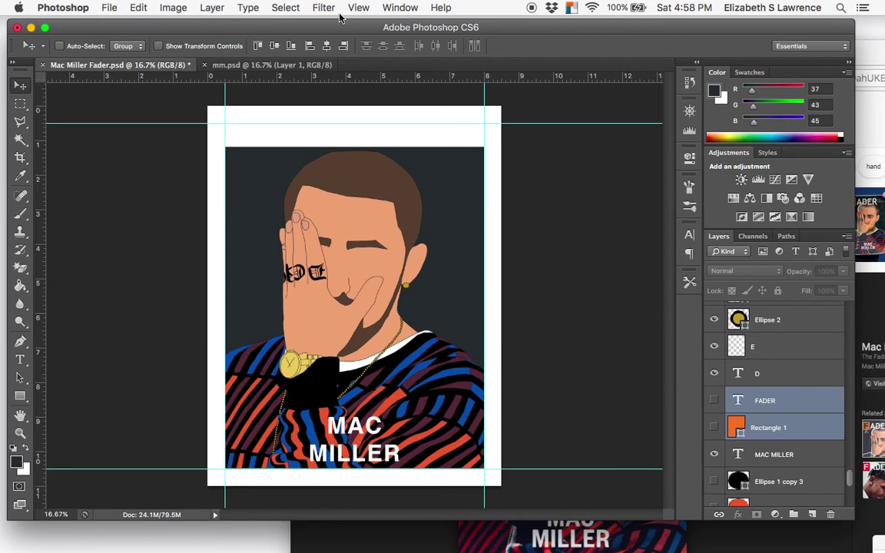
pyautogui.click(714, 429)
pyautogui.click(713, 401)
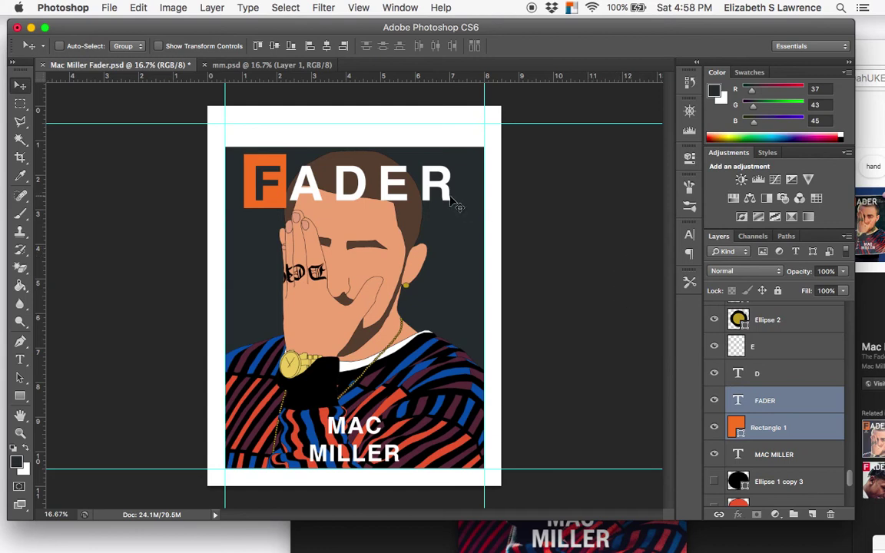
# - Scale the FADER title and orange block to about three quarters and place them against the left guide, just below the dark background's upper edge
pyautogui.press('super+t')
pyautogui.moveTo(477, 223); pyautogui.dragTo(425, 218)
pyautogui.press('Return')
pyautogui.moveTo(339, 176); pyautogui.dragTo(323, 168)
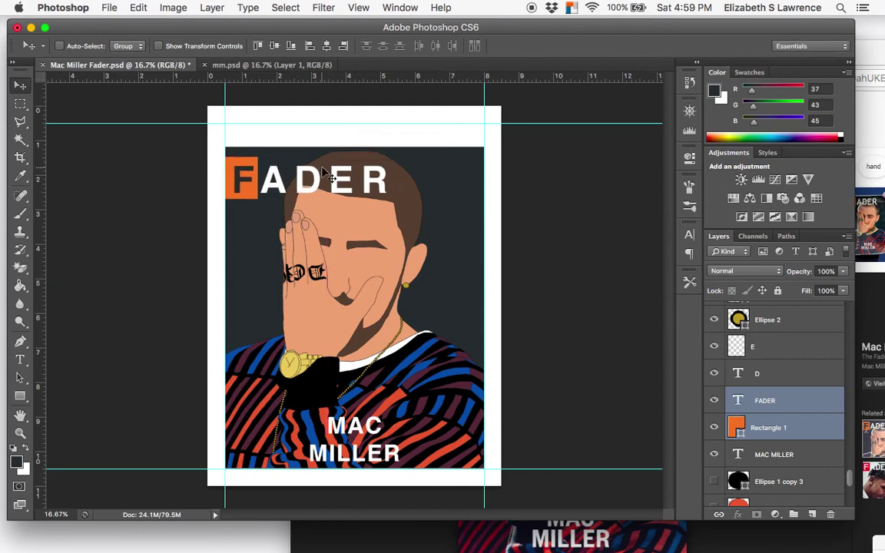
pyautogui.hotkey('shift', 'Up')
pyautogui.hotkey('shift', 'Up')
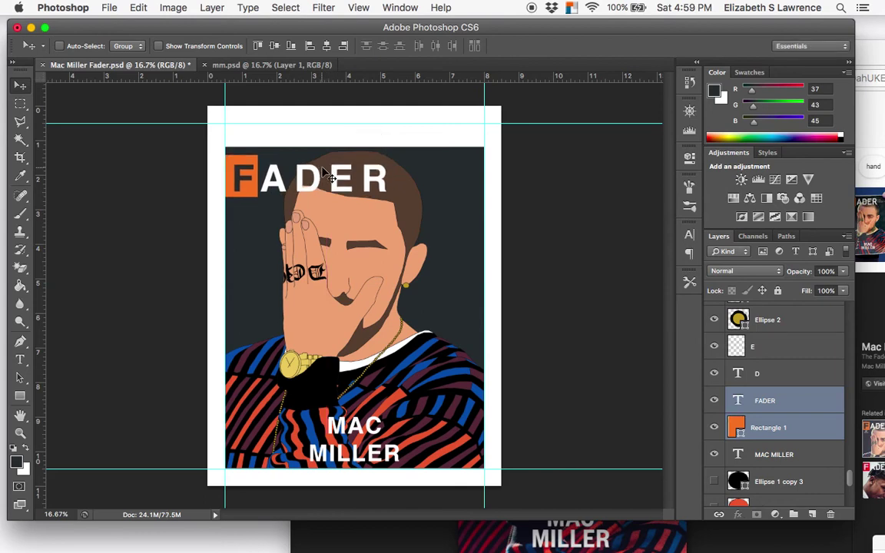
# - Compare the title with the reference cover in Chrome and enlarge the FADER text and orange block slightly from their upper-left corner
pyautogui.press('super+Tab')
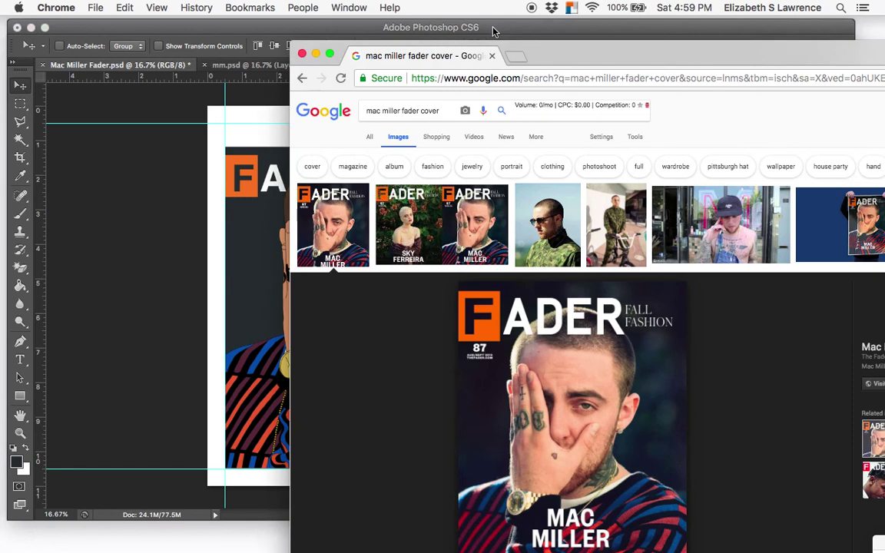
pyautogui.click(297, 31)
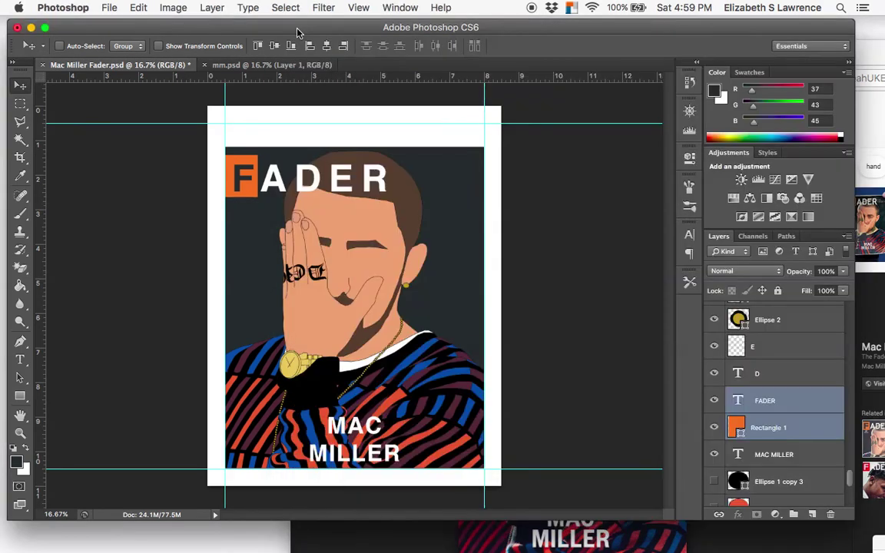
pyautogui.press('super+t')
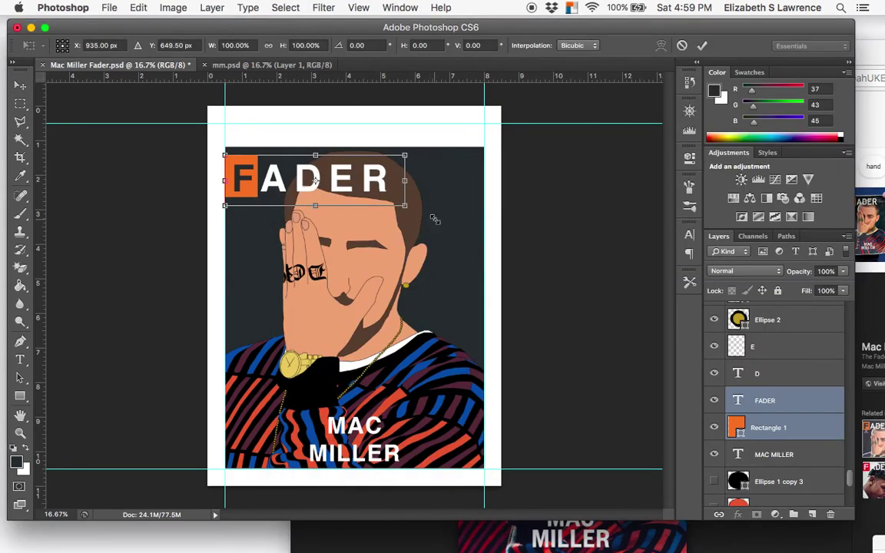
pyautogui.moveTo(400, 205); pyautogui.dragTo(424, 216)
pyautogui.press('Return')
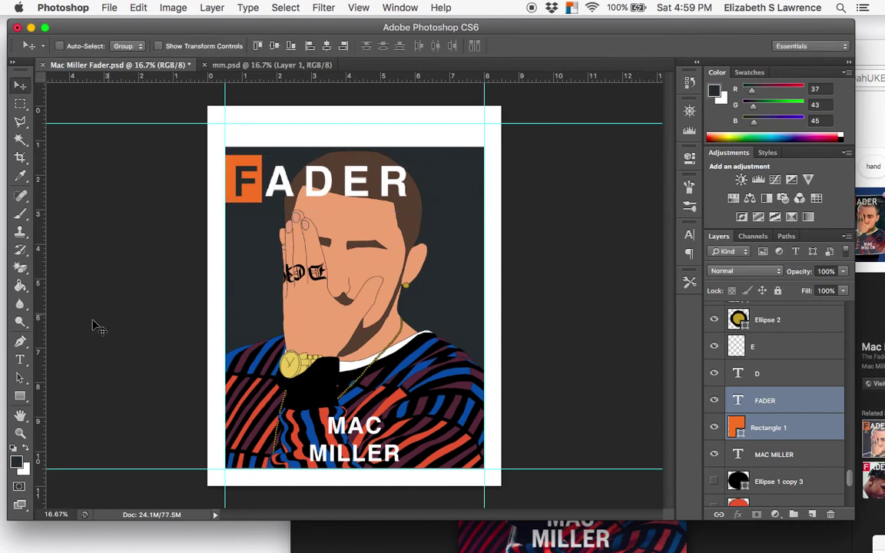
# - Hide the FADER, Rectangle 1 and white Background layers, leaving the artwork on a transparent page
pyautogui.click(21, 358)
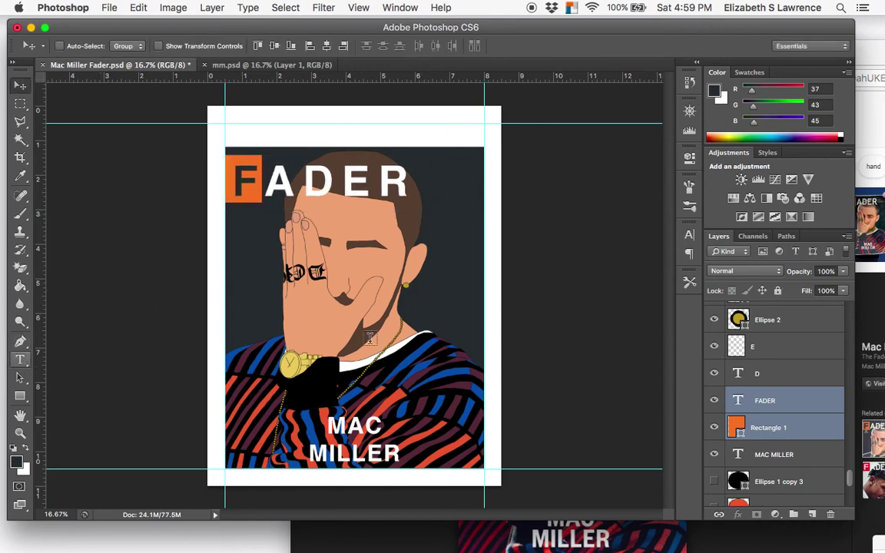
pyautogui.click(714, 401)
pyautogui.click(714, 428)
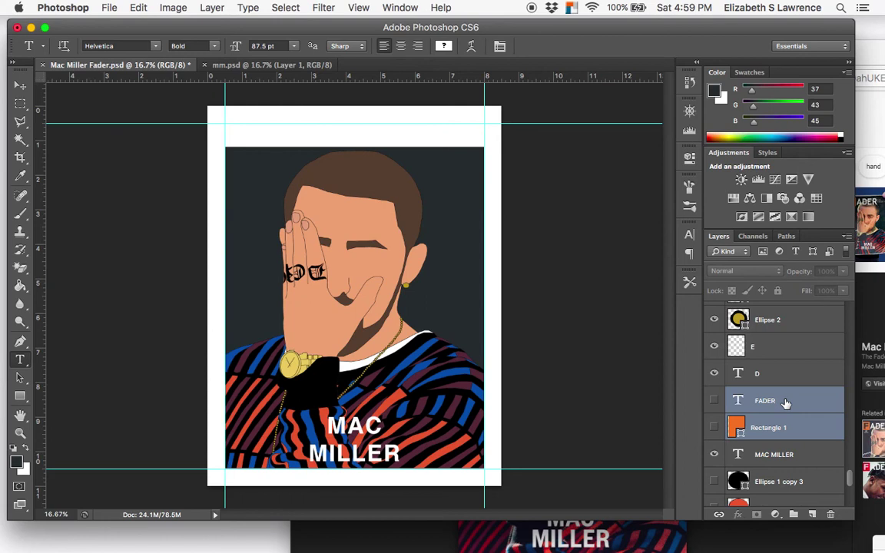
pyautogui.scroll(-5, 787, 401)
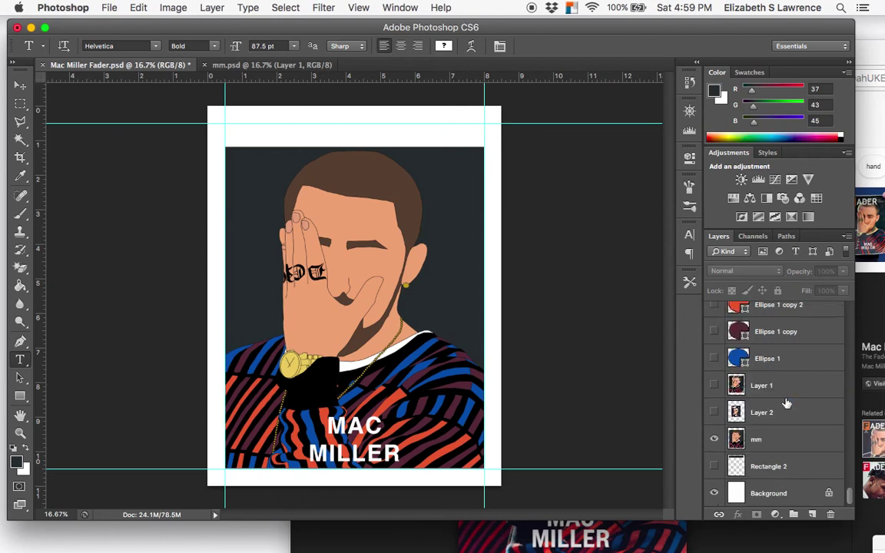
pyautogui.click(714, 492)
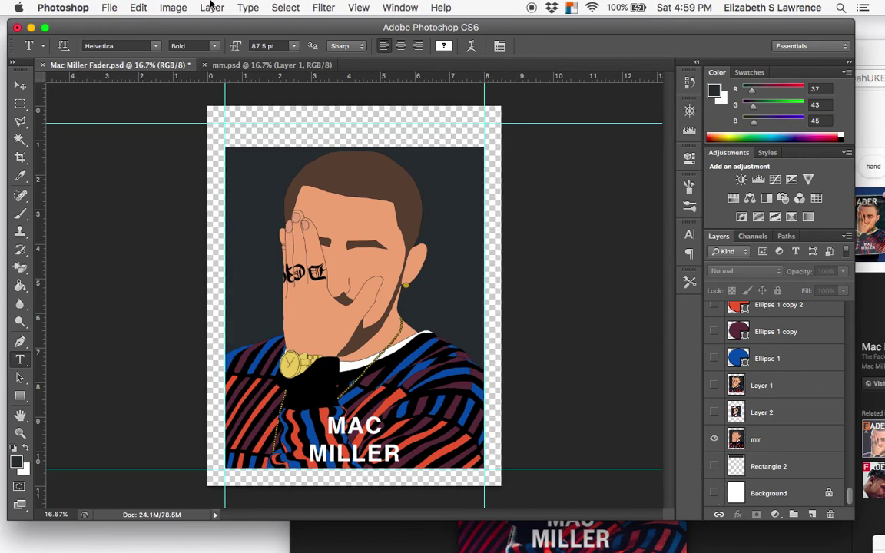
# - Save the artwork as a PNG named Mac Miller Fader in Documents, with smallest/slow compression and no interlacing
pyautogui.click(108, 7)
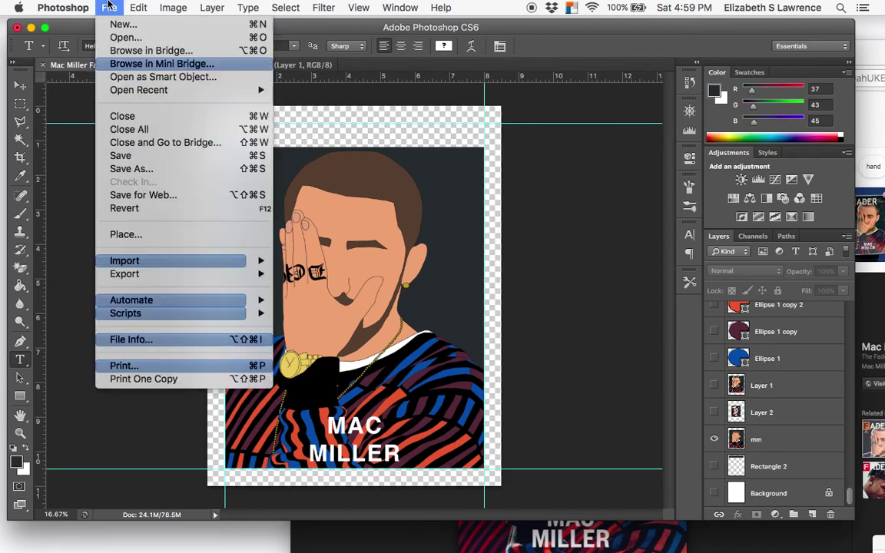
pyautogui.click(130, 169)
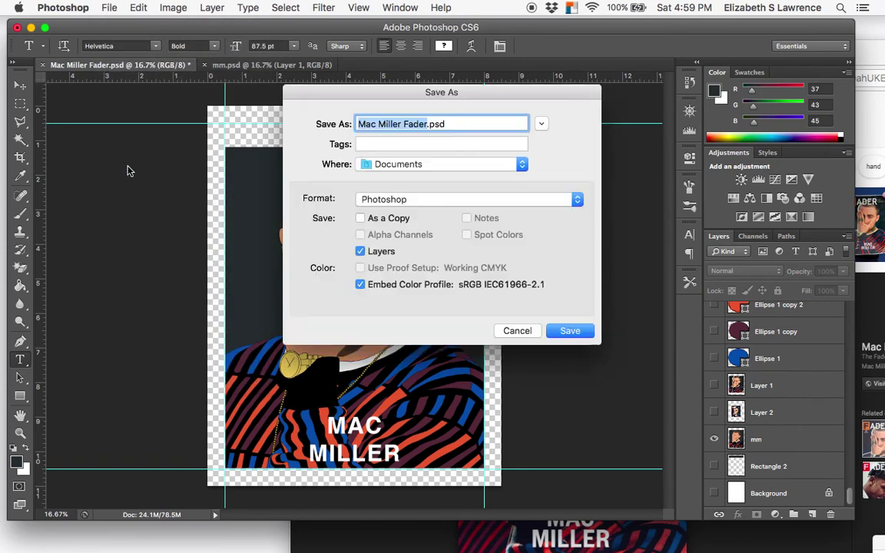
pyautogui.click(399, 199)
pyautogui.click(388, 386)
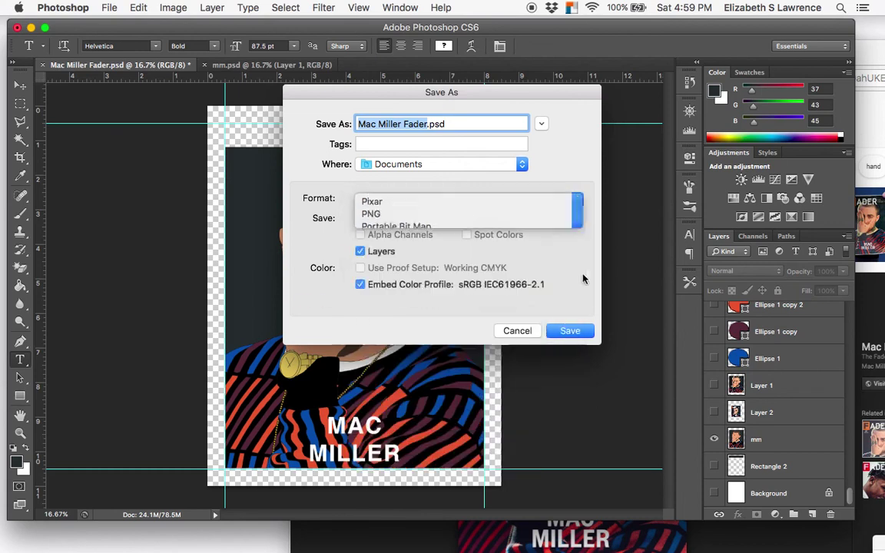
pyautogui.click(572, 331)
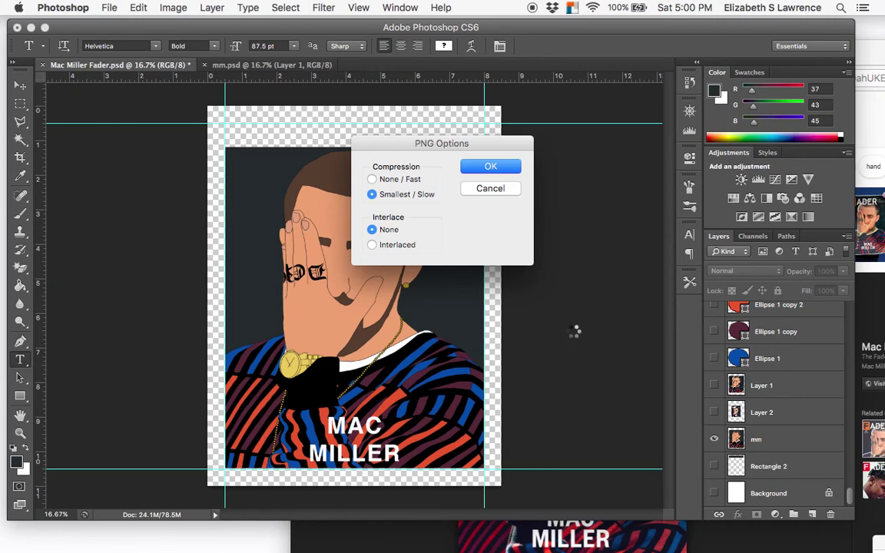
pyautogui.press('Return')
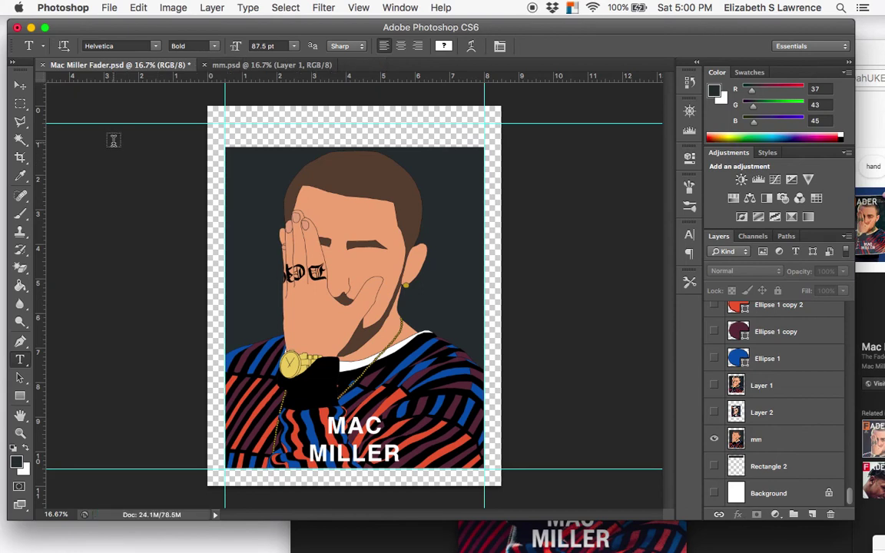
pyautogui.moveTo(827, 547)
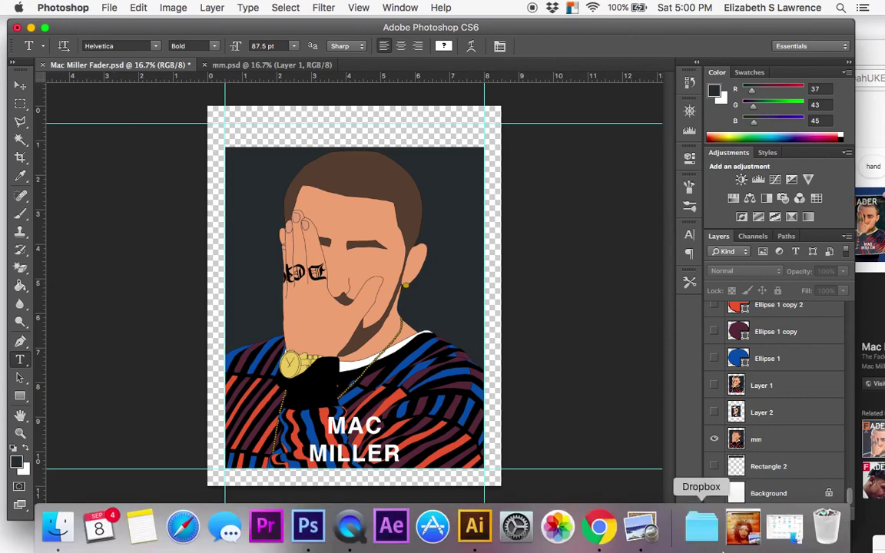
pyautogui.click(352, 527)
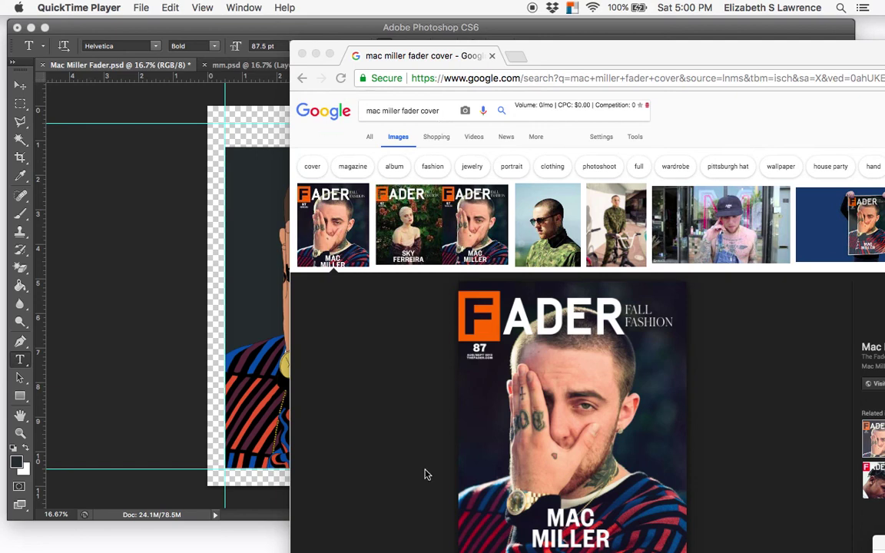
pyautogui.moveTo(432, 547)
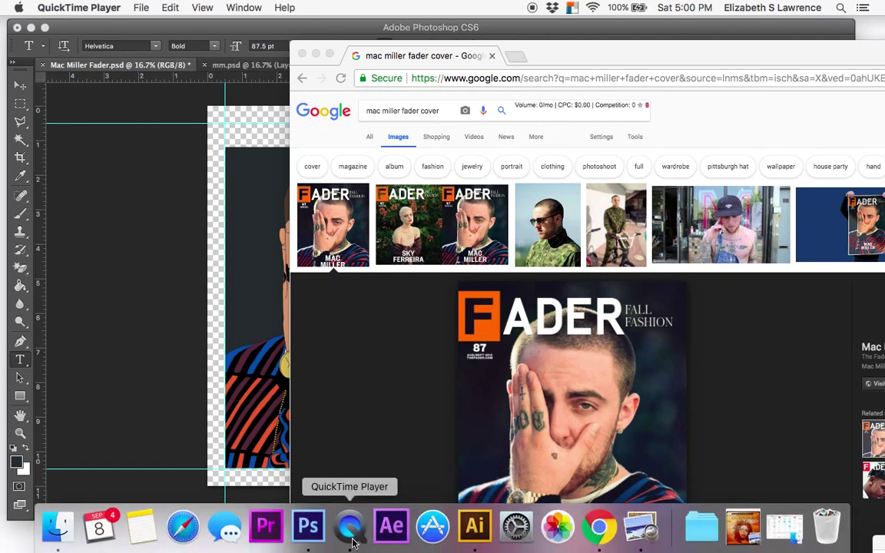
pyautogui.click(317, 57)
pyautogui.click(89, 5)
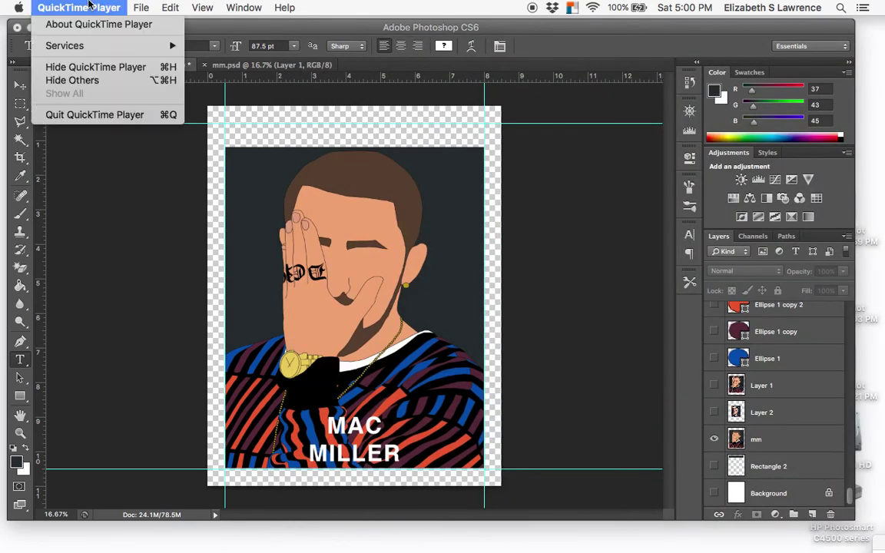
pyautogui.moveTo(132, 4)
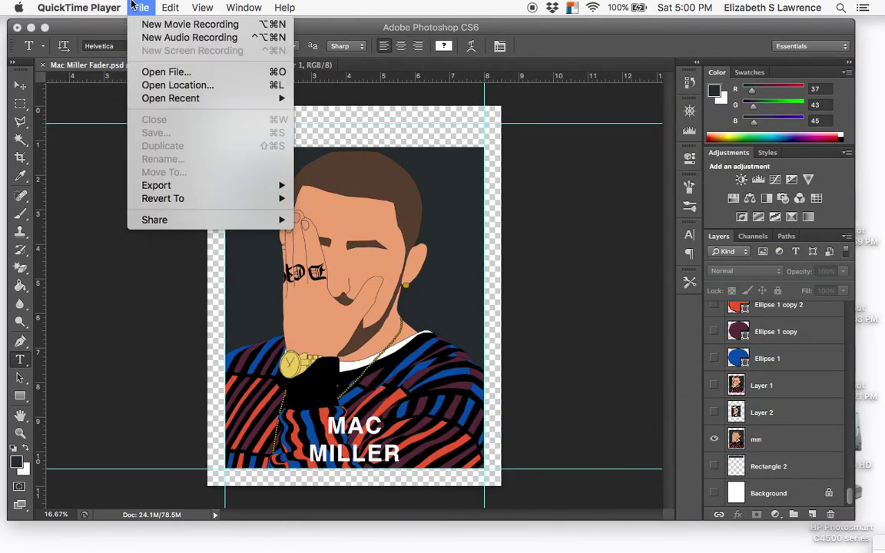